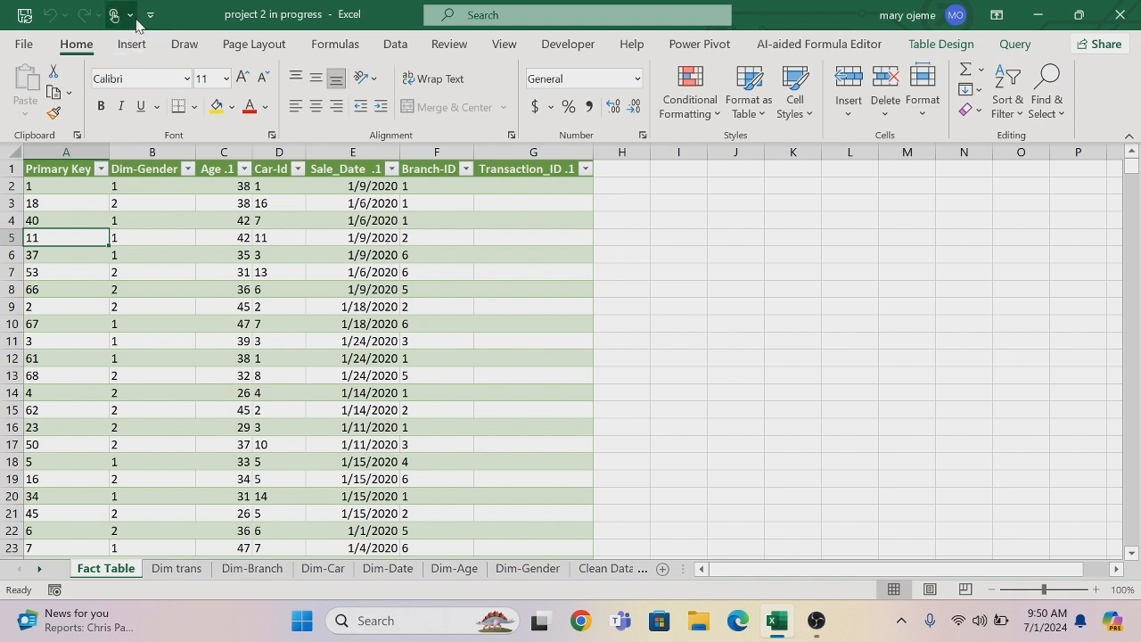
Insert a PivotTable from Fact_Table on a new worksheet and add its data to the Data Model.
left_click(130, 46)
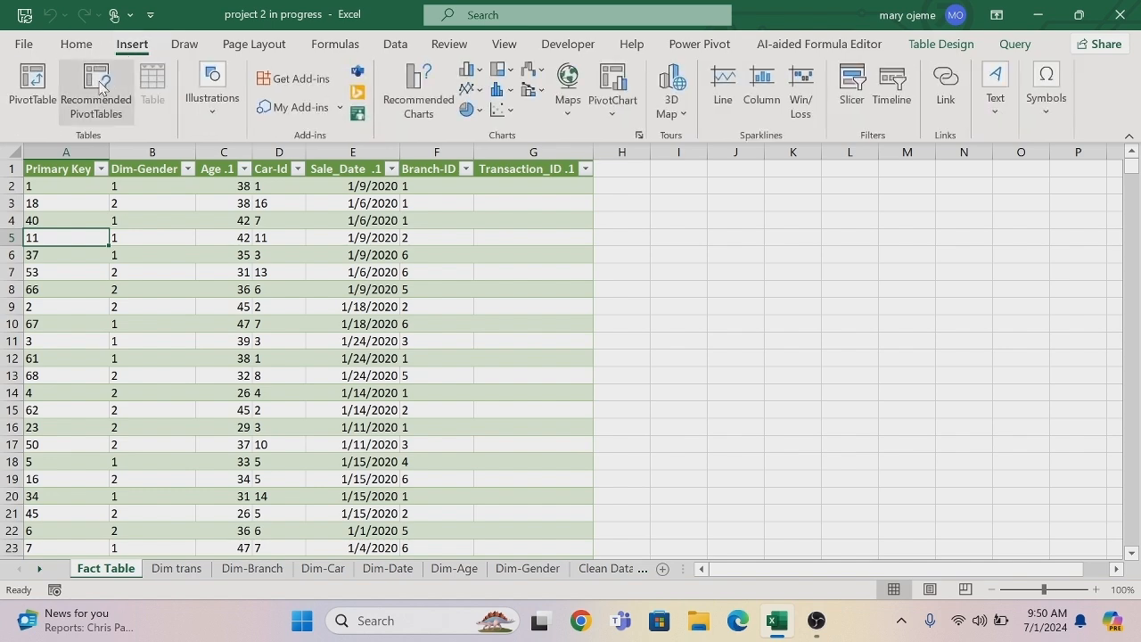
left_click(27, 82)
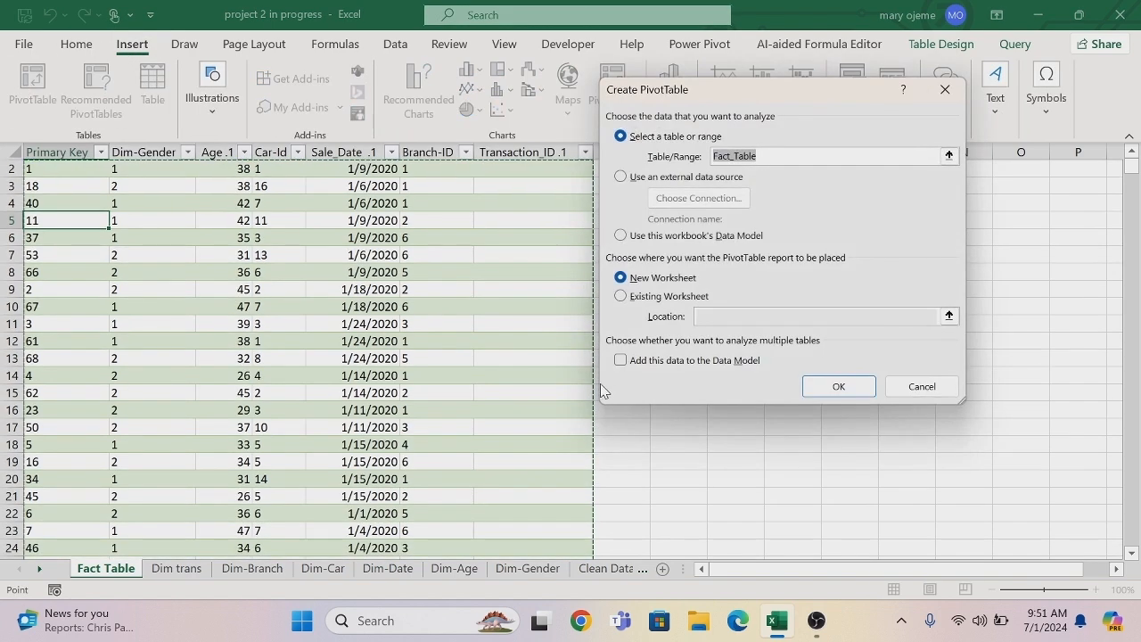
left_click(621, 360)
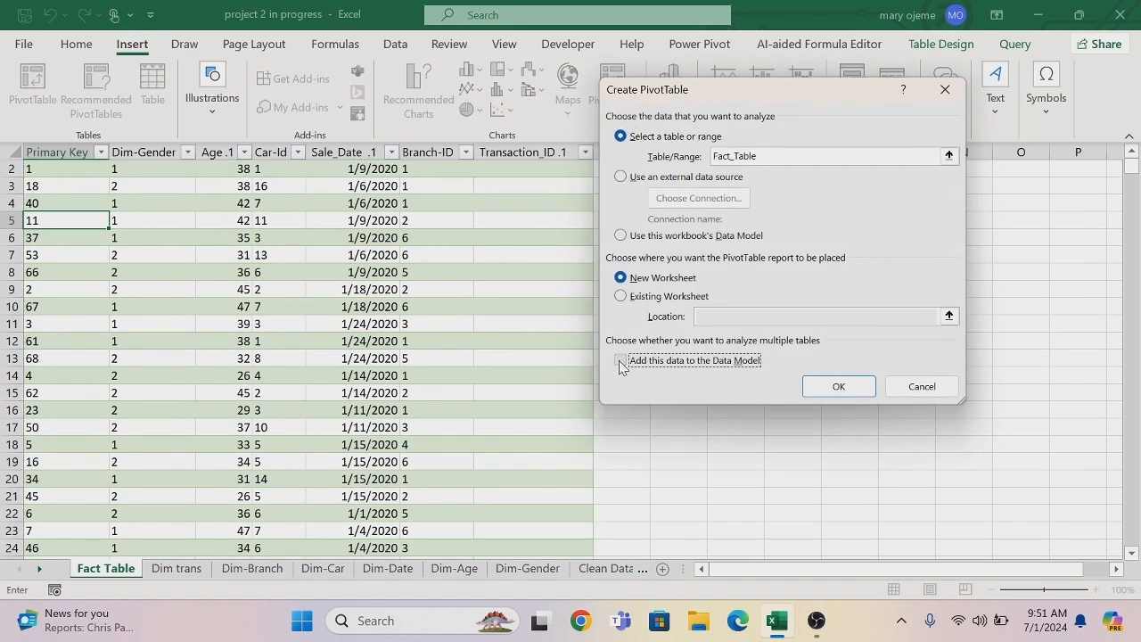
left_click(850, 392)
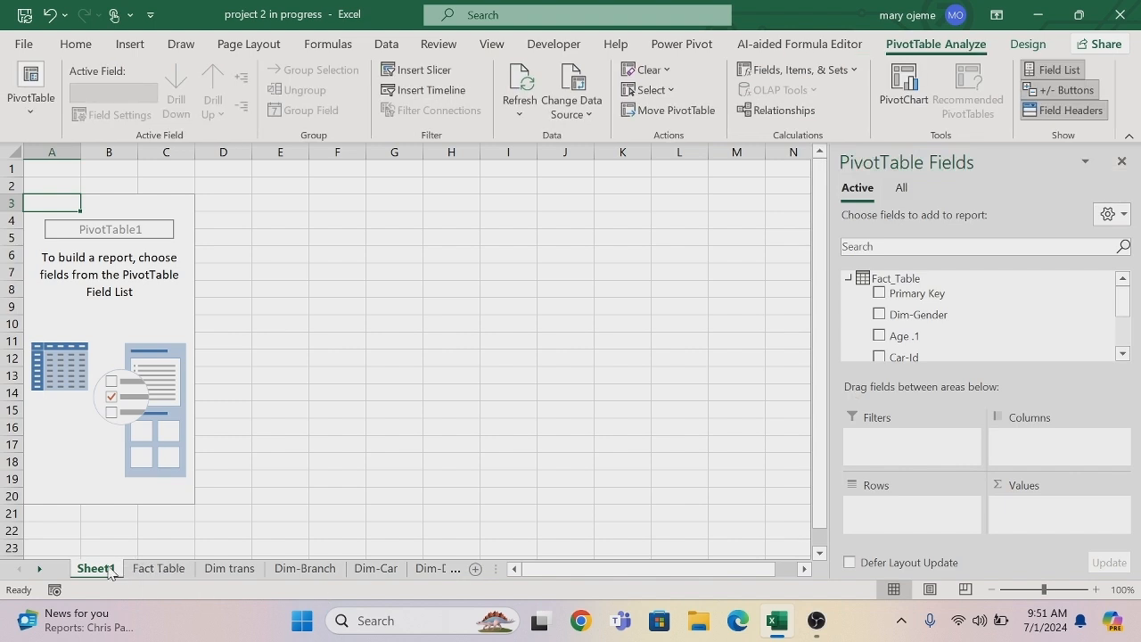
Rename the new PivotTable worksheet as Kpi.
double_click(95, 569)
key("BackSpace")
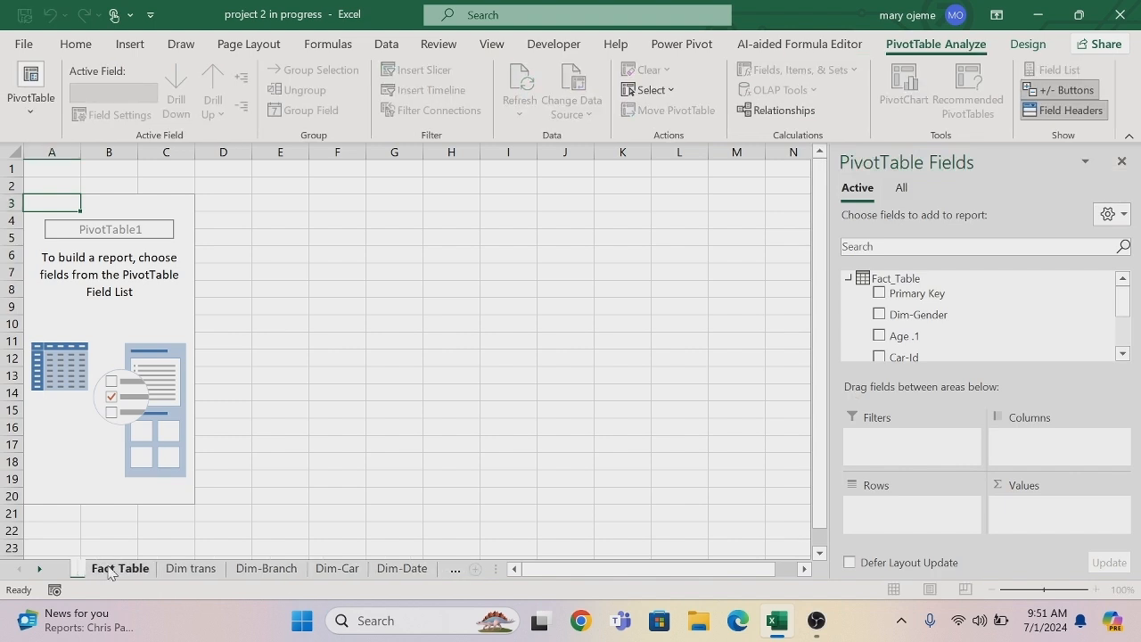
type("Kpi")
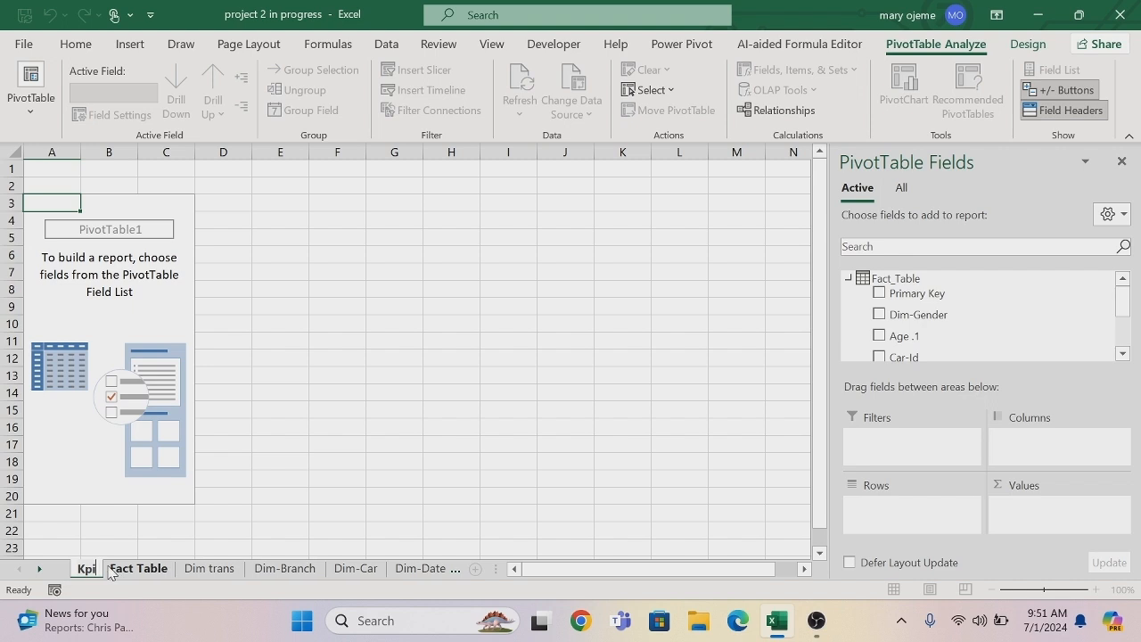
key("Return")
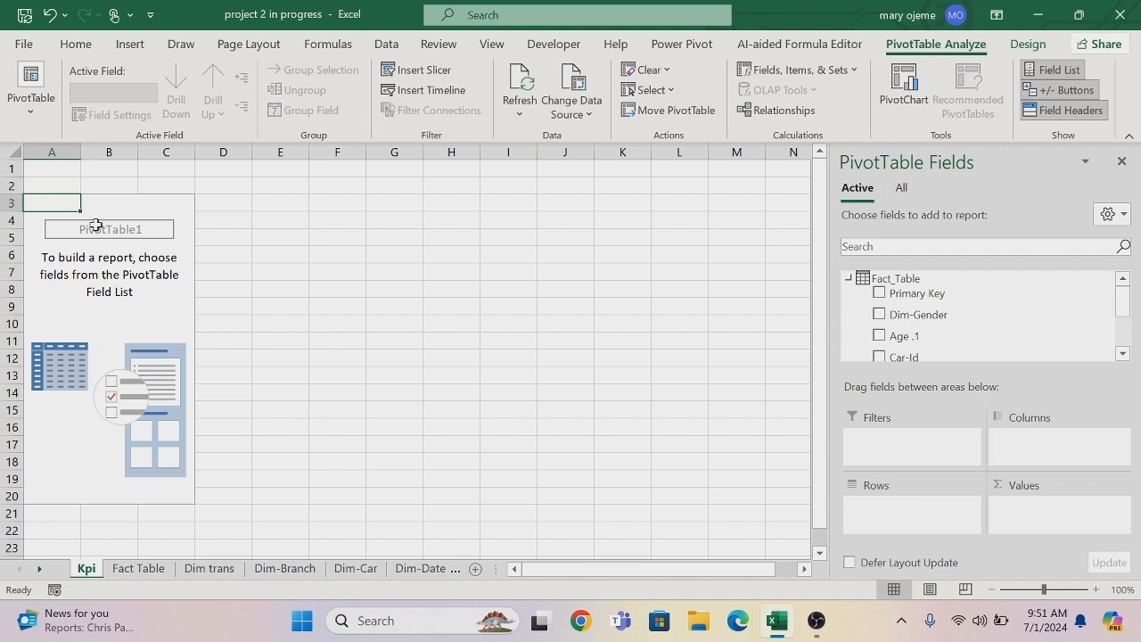
Add a measure to Fact_Table named "Total qty Sold" with the formula =DISTINCTCOUNT(Fact_Table[Primary Key]).
right_click(849, 280)
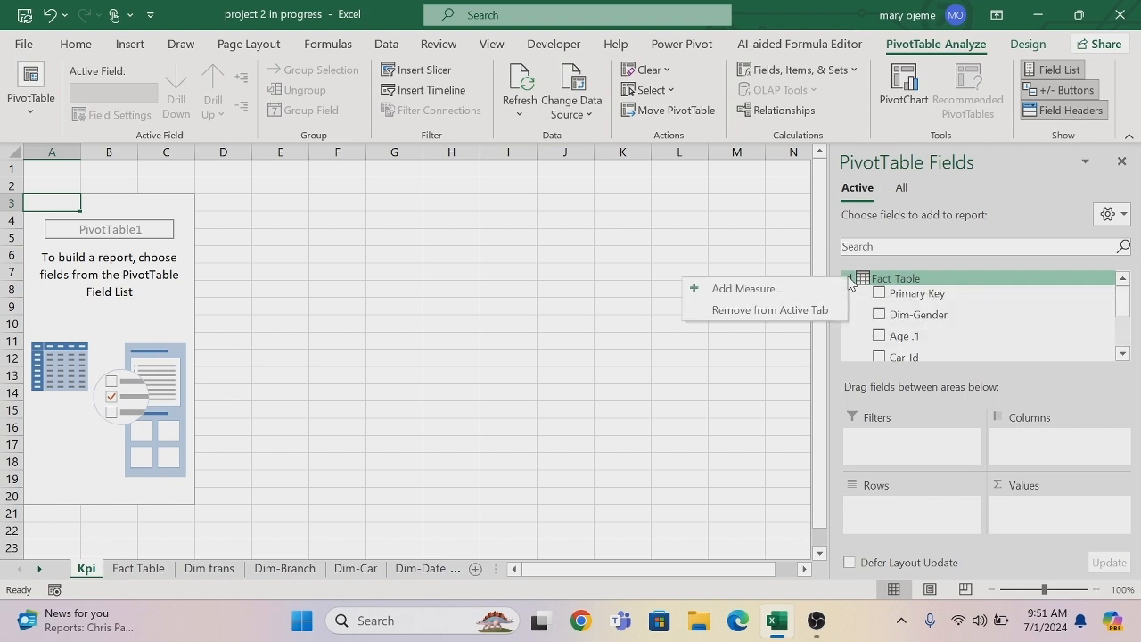
left_click(792, 288)
left_click(660, 111)
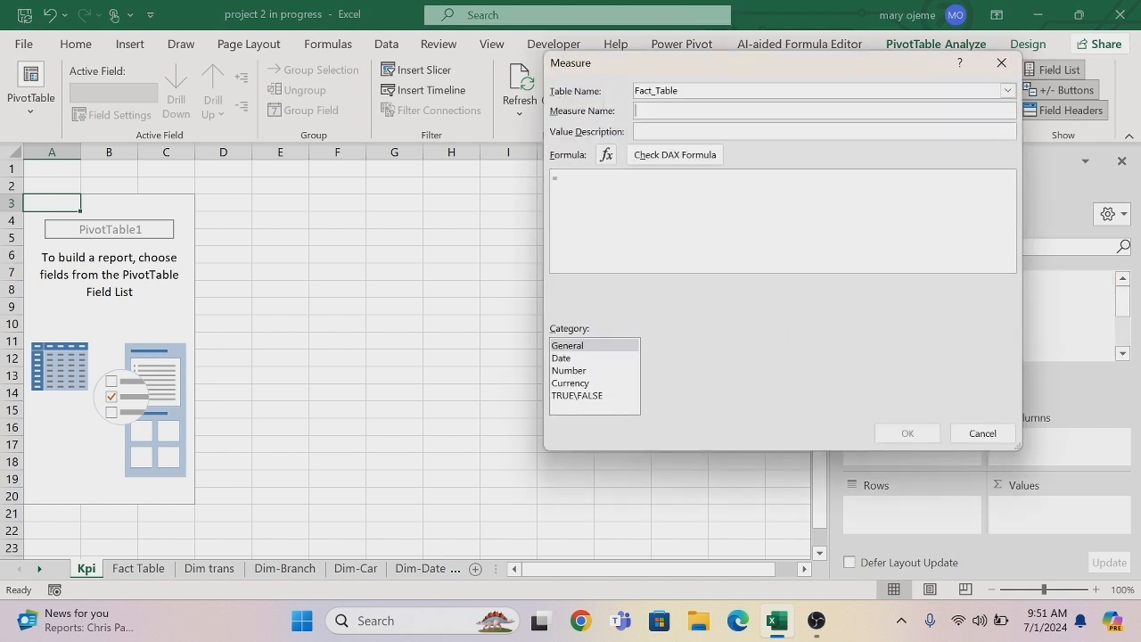
type("T")
type("dis")
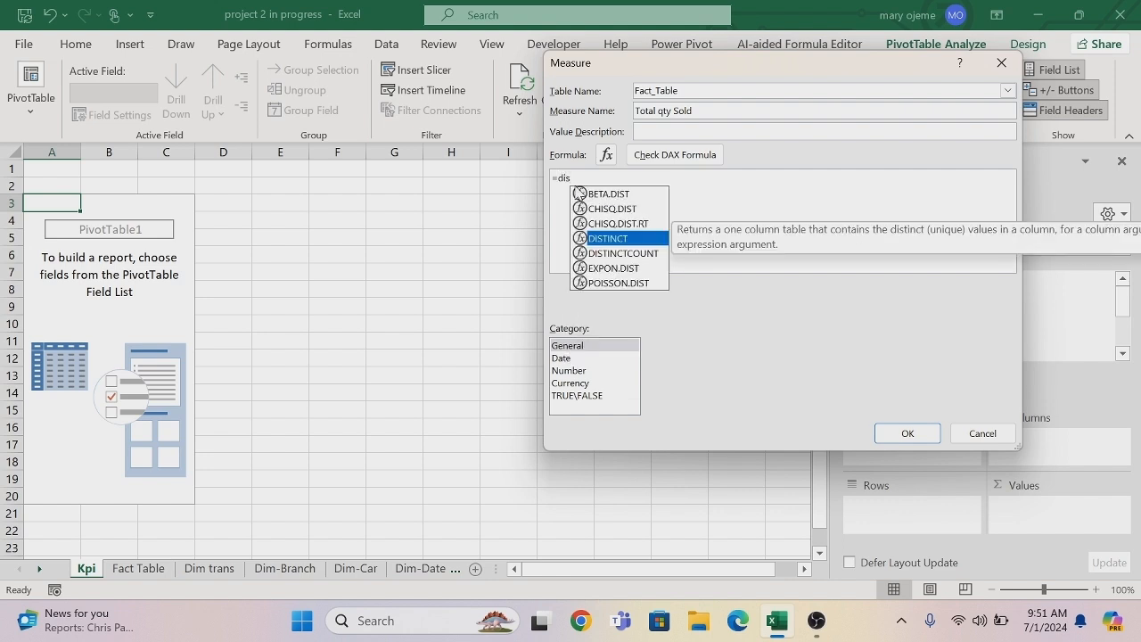
key("Down")
key("Tab")
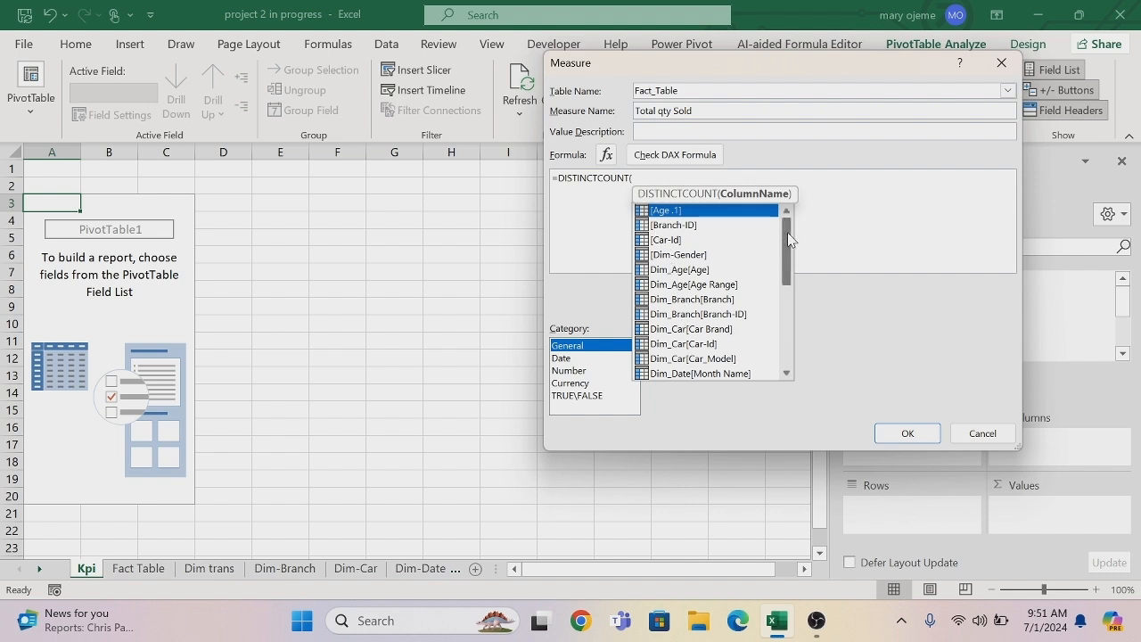
left_click_drag(788, 237, 788, 314)
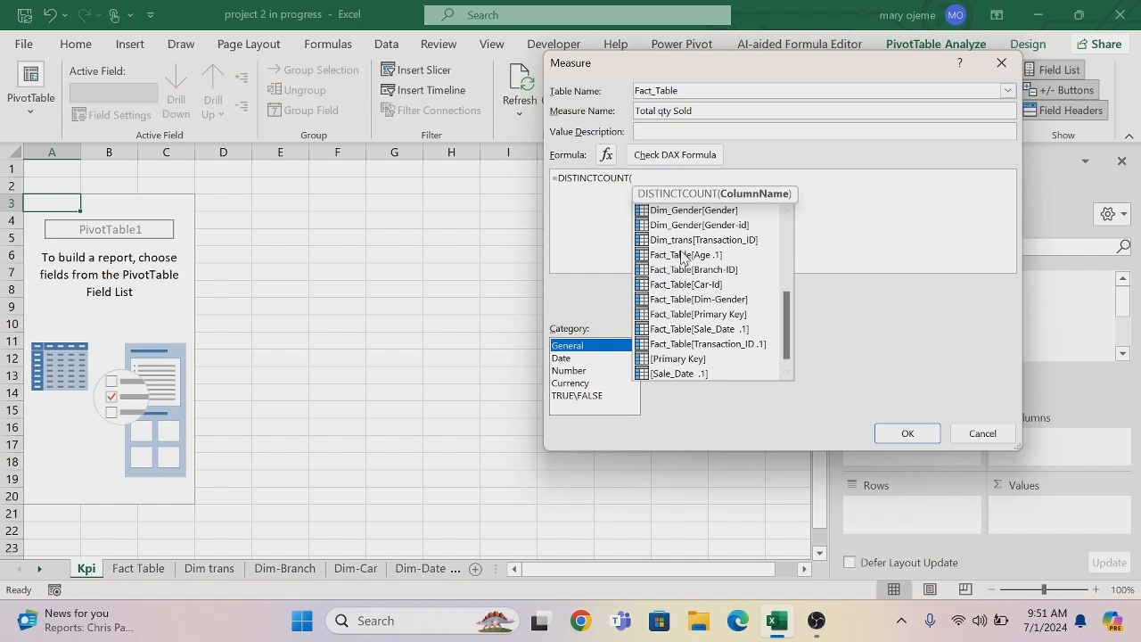
double_click(682, 315)
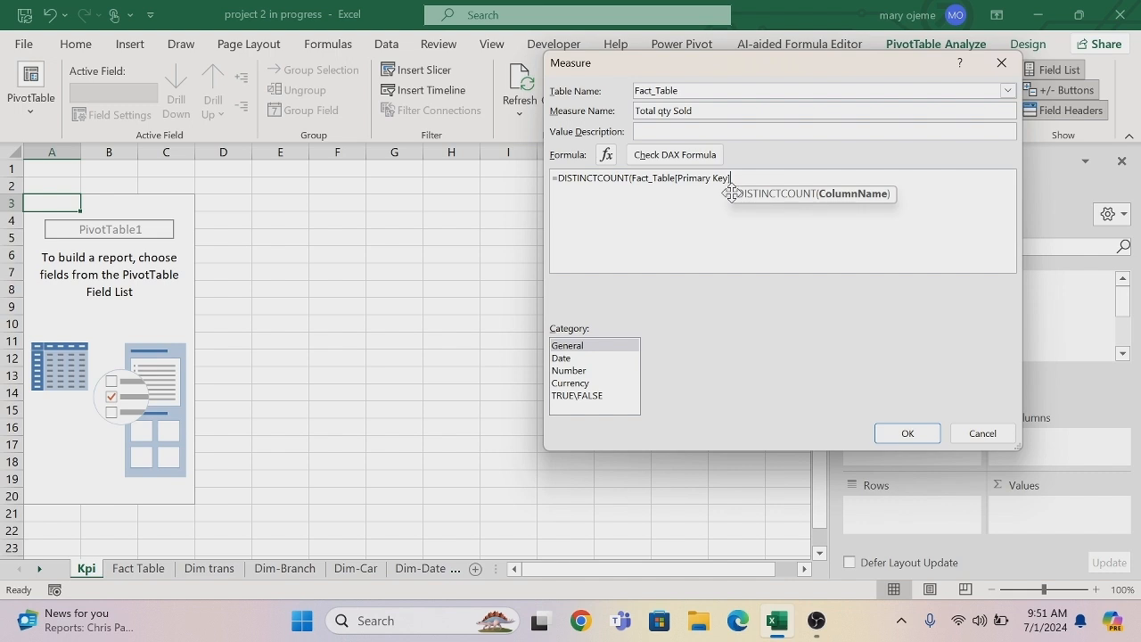
type(")")
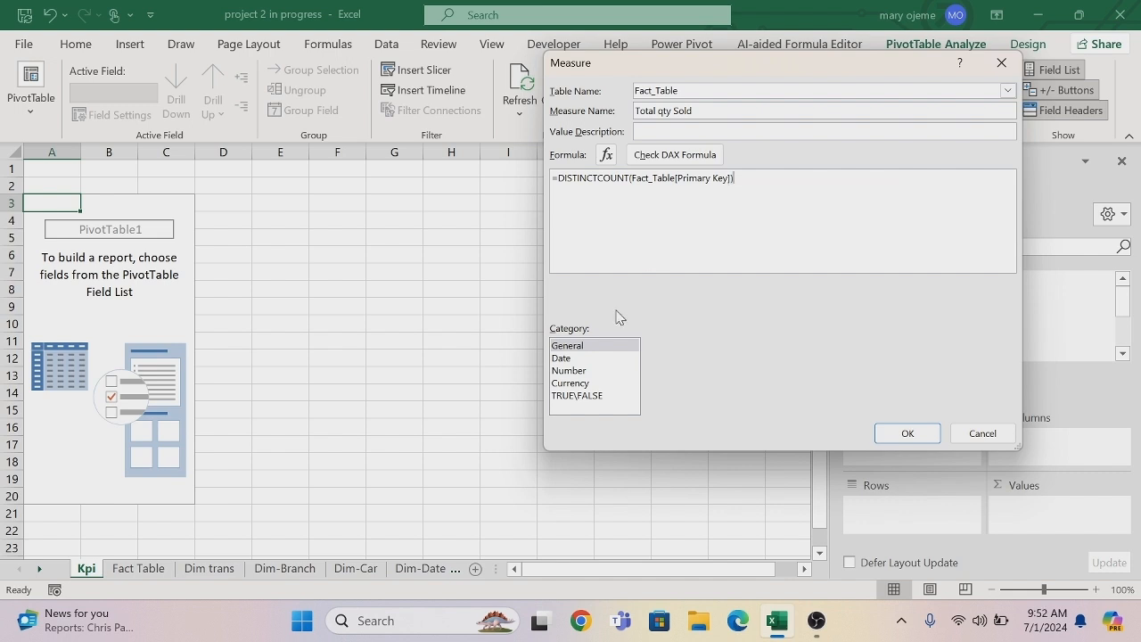
Format the measure as a whole number with a 1000 separator, check its DAX formula and save it.
left_click(586, 372)
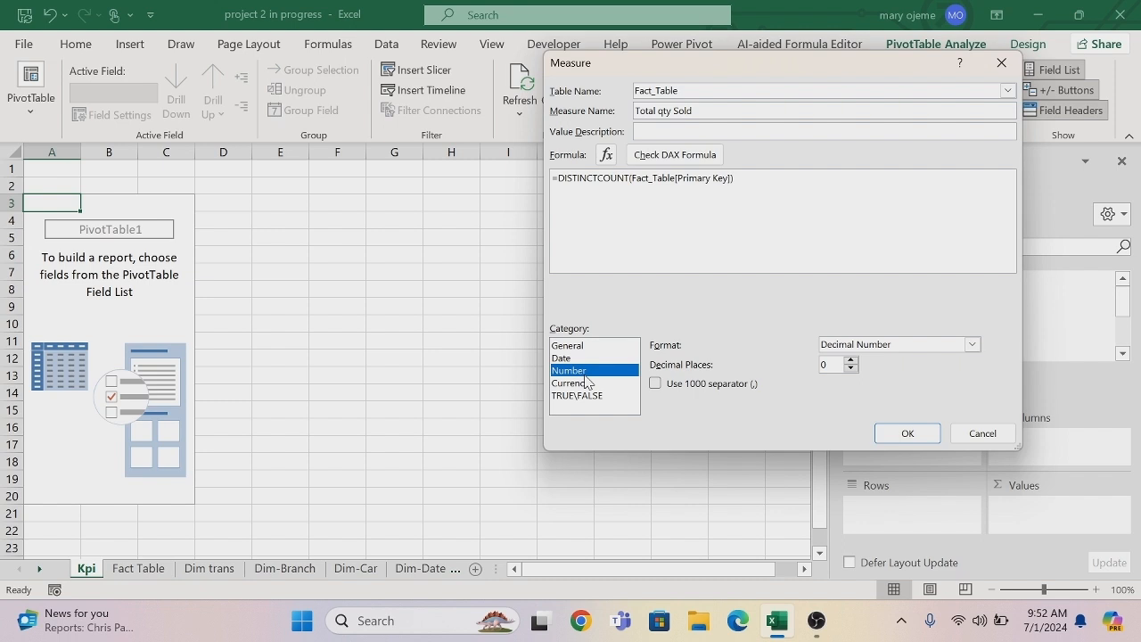
left_click(972, 344)
left_click(916, 383)
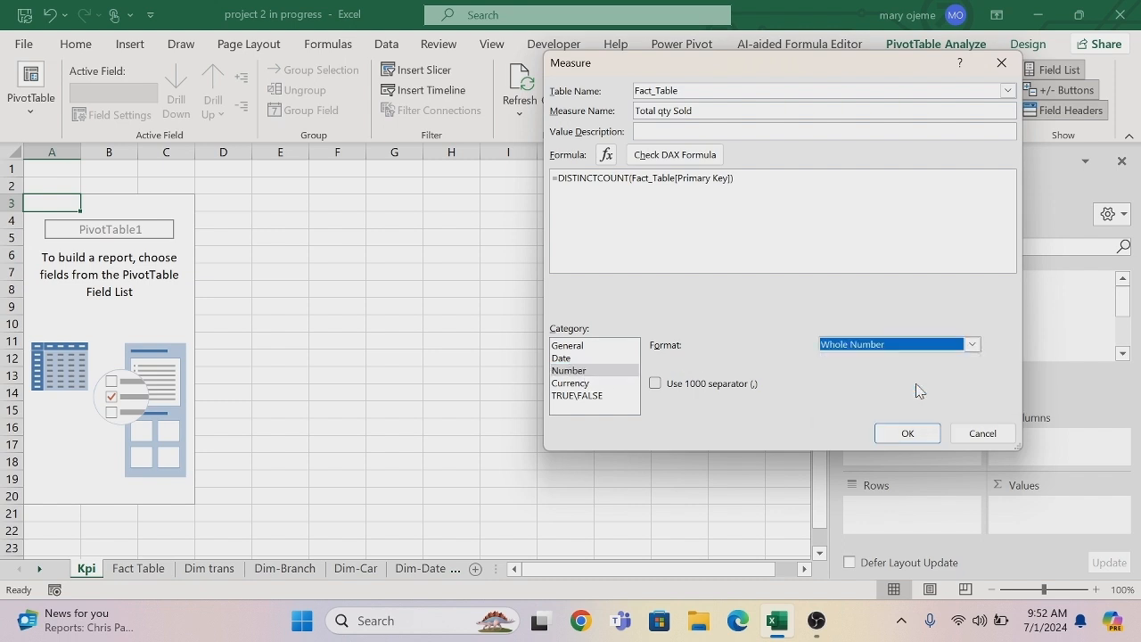
left_click(670, 157)
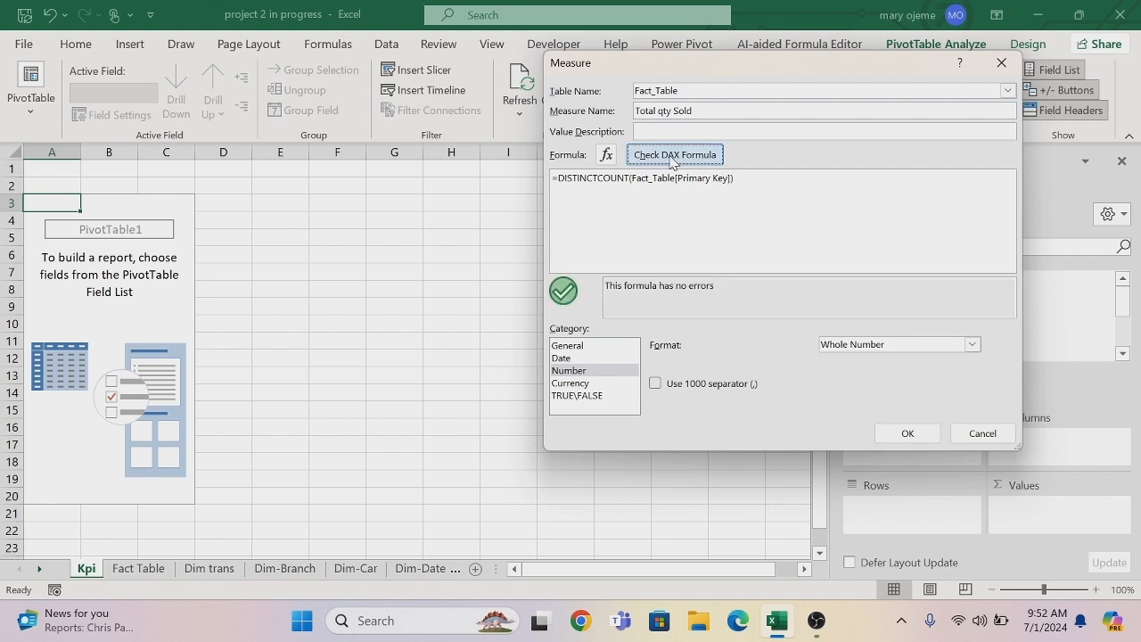
left_click(656, 383)
left_click(884, 436)
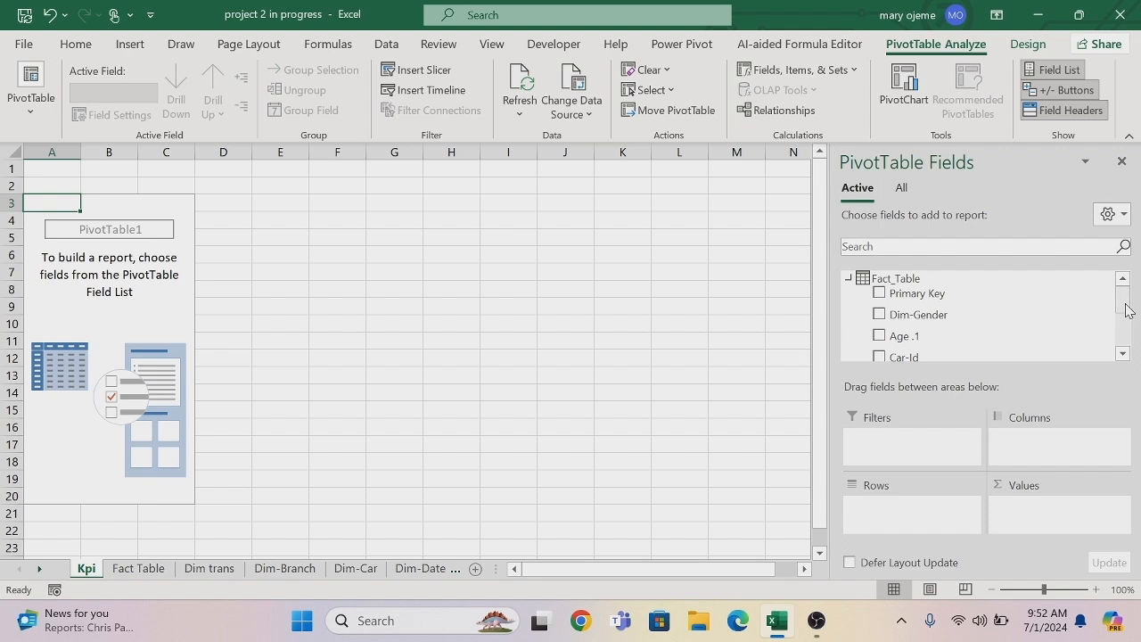
Add the Total qty Sold measure to the PivotTable's values.
left_click_drag(1126, 309, 1123, 328)
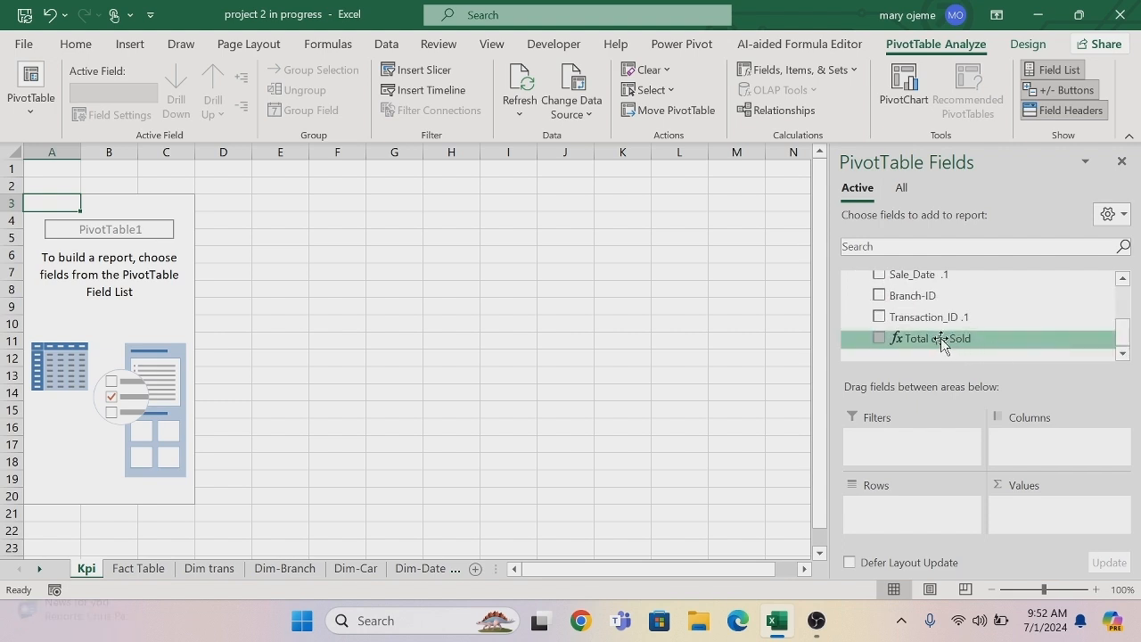
left_click_drag(938, 338, 1025, 510)
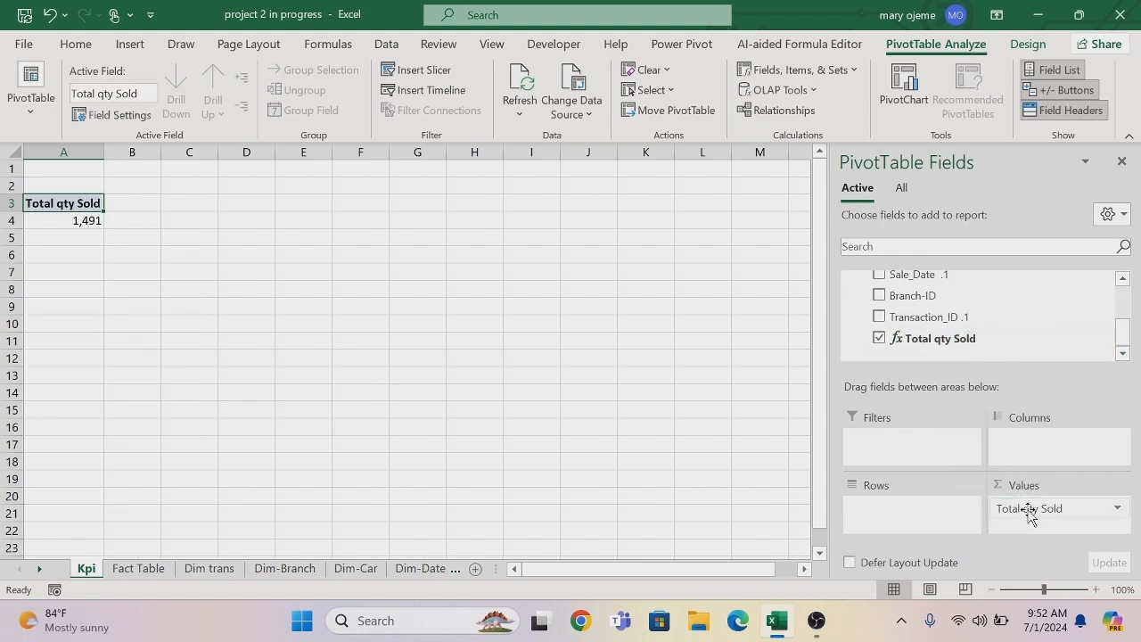
Copy the Total qty Sold PivotTable to cell A1 of a newly inserted worksheet and widen column A slightly.
left_click_drag(46, 204, 57, 220)
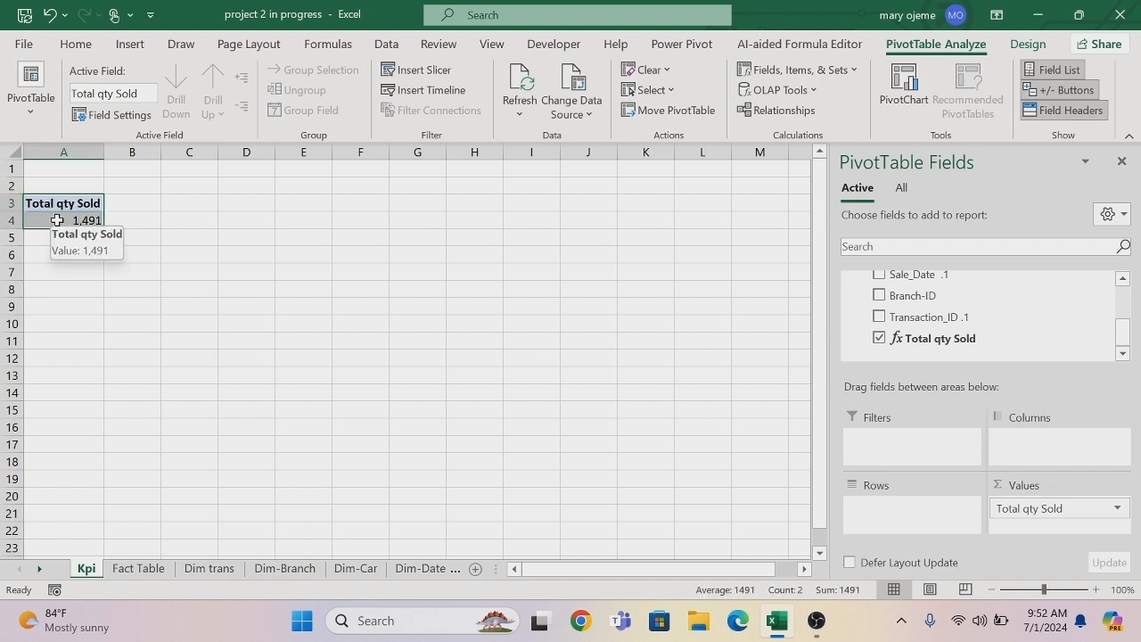
key("ctrl+c")
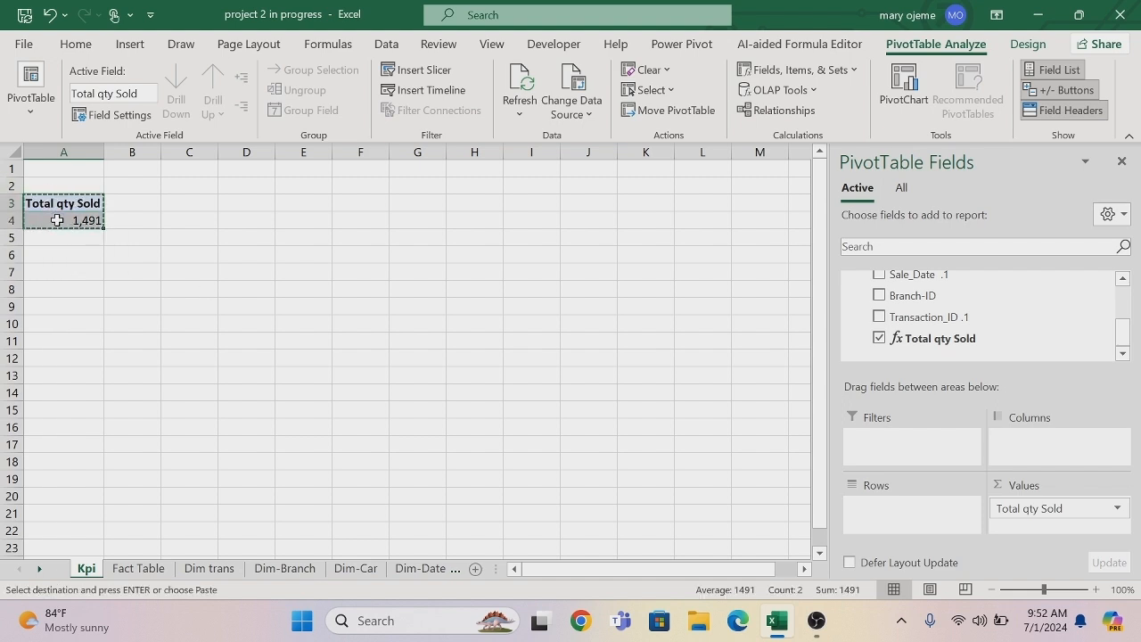
right_click(82, 569)
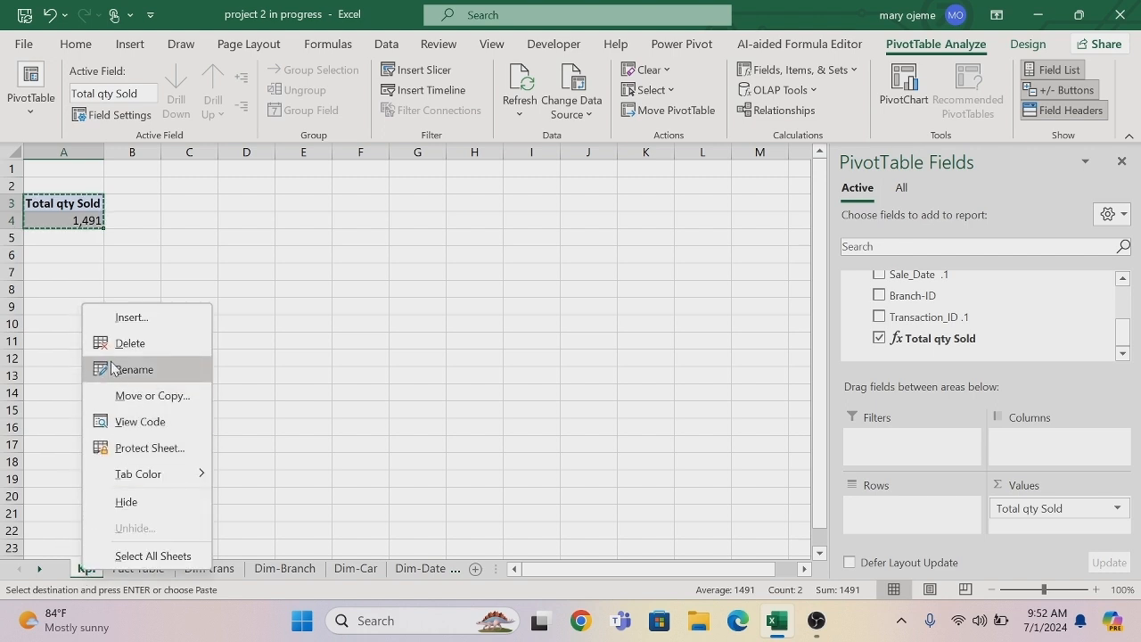
left_click(131, 318)
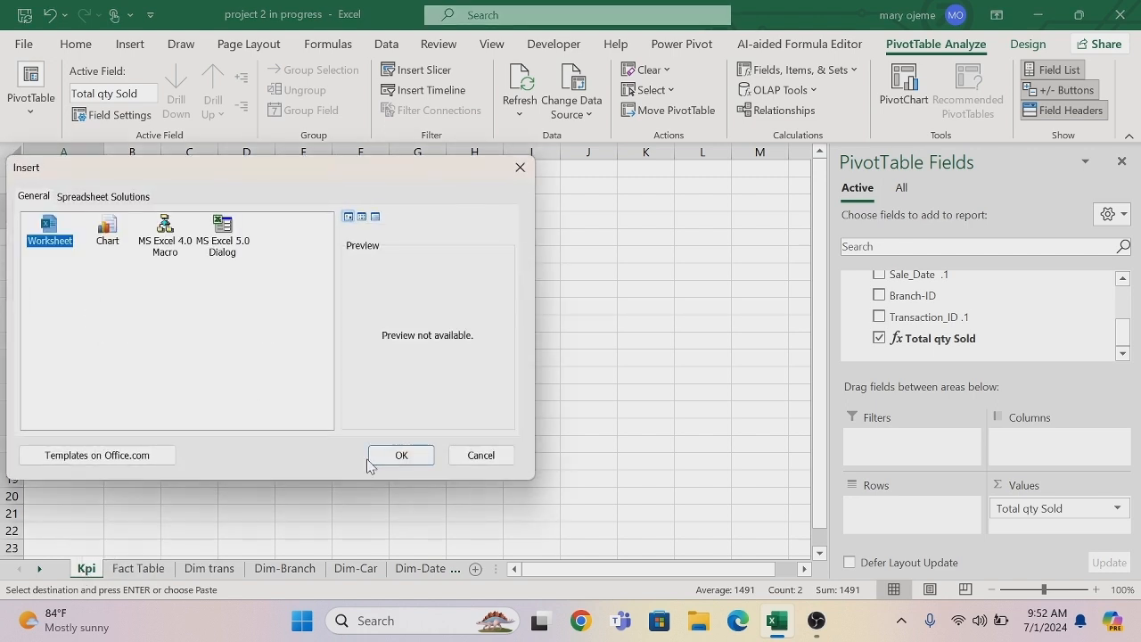
left_click(402, 457)
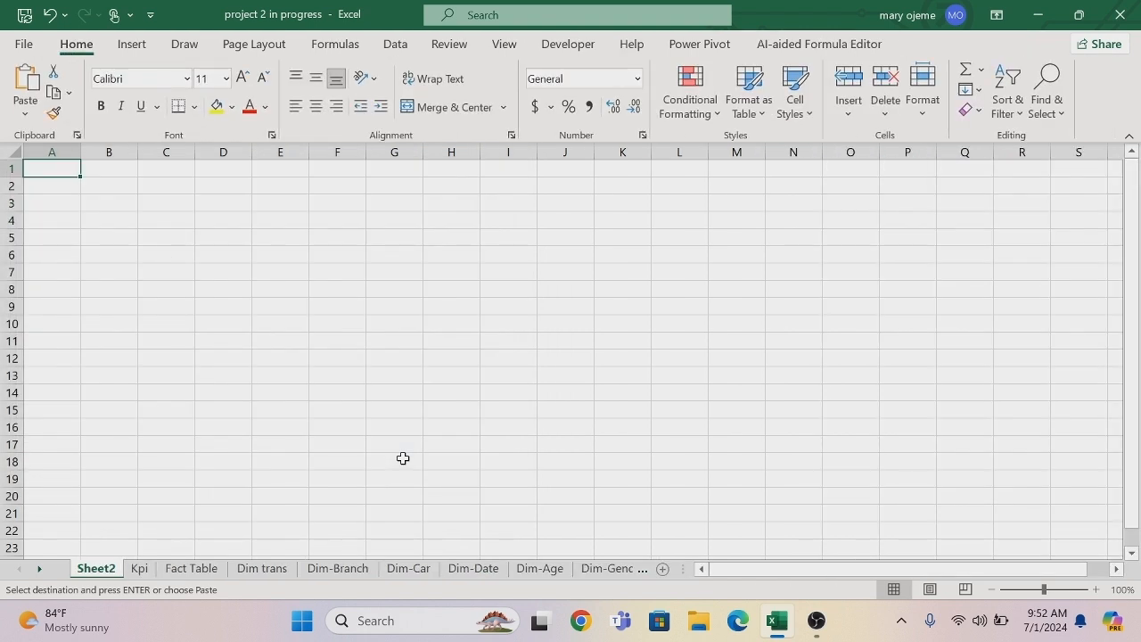
key("ctrl+v")
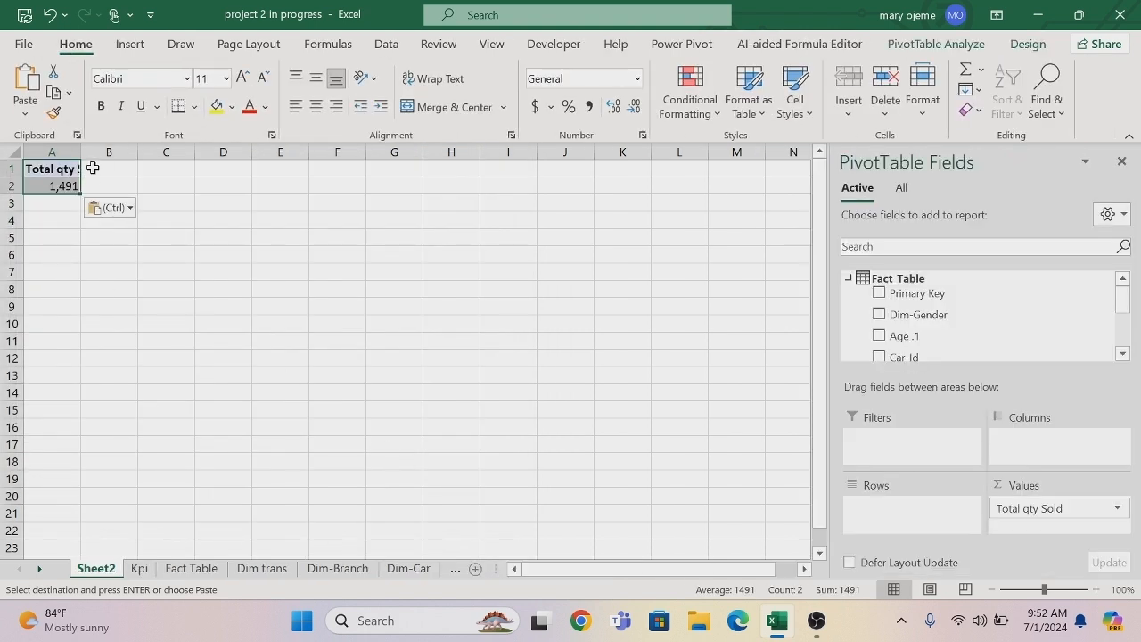
left_click_drag(81, 153, 91, 157)
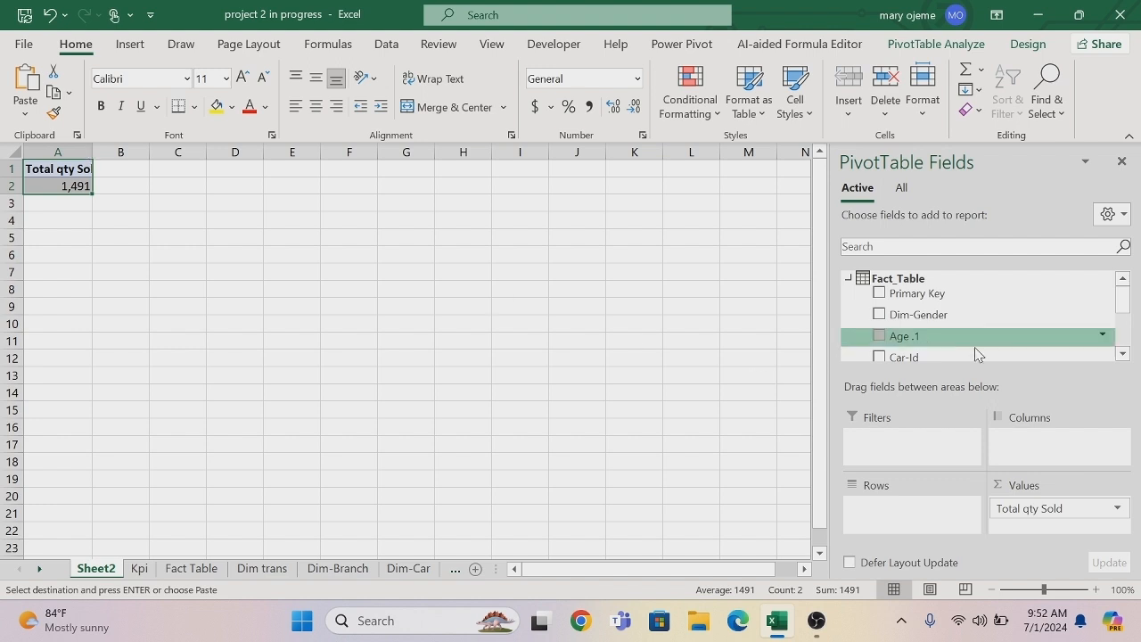
Add the Branch field from Dim_Branch to the rows of the copied PivotTable.
left_click(1123, 356)
left_click(1123, 357)
left_click(1122, 357)
left_click(1123, 356)
left_click(1122, 357)
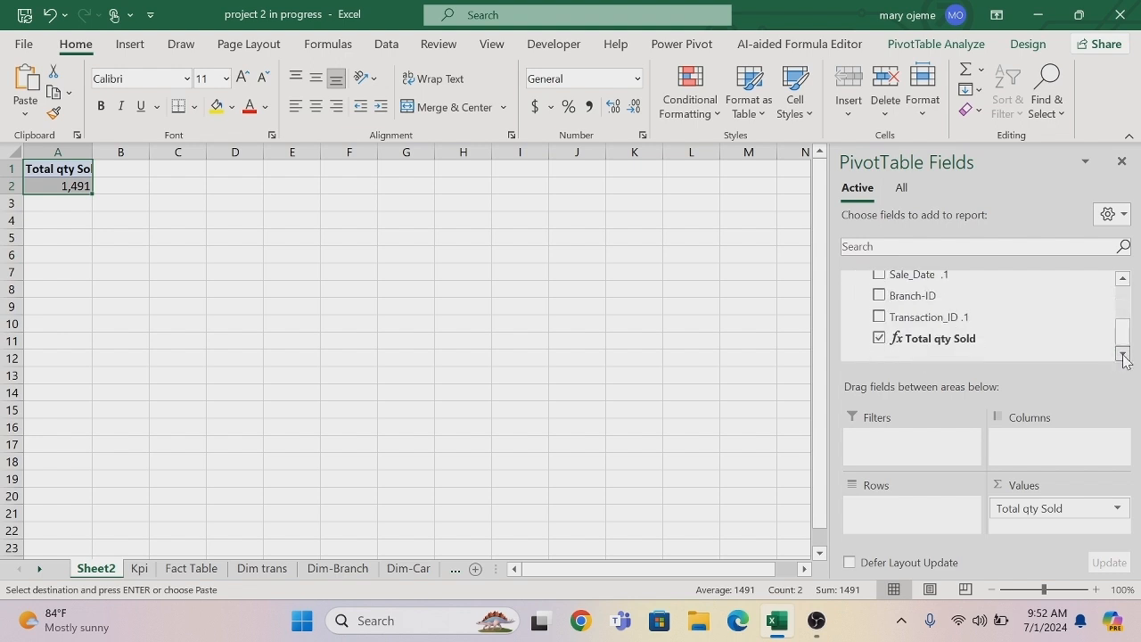
left_click(901, 188)
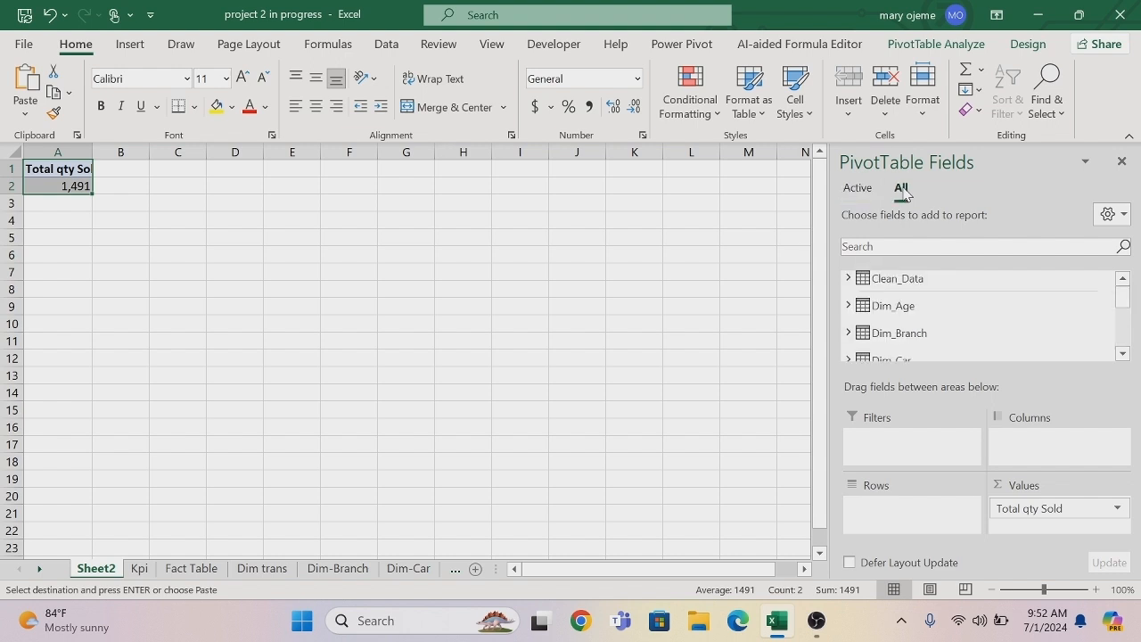
left_click(902, 333)
left_click_drag(903, 353, 883, 509)
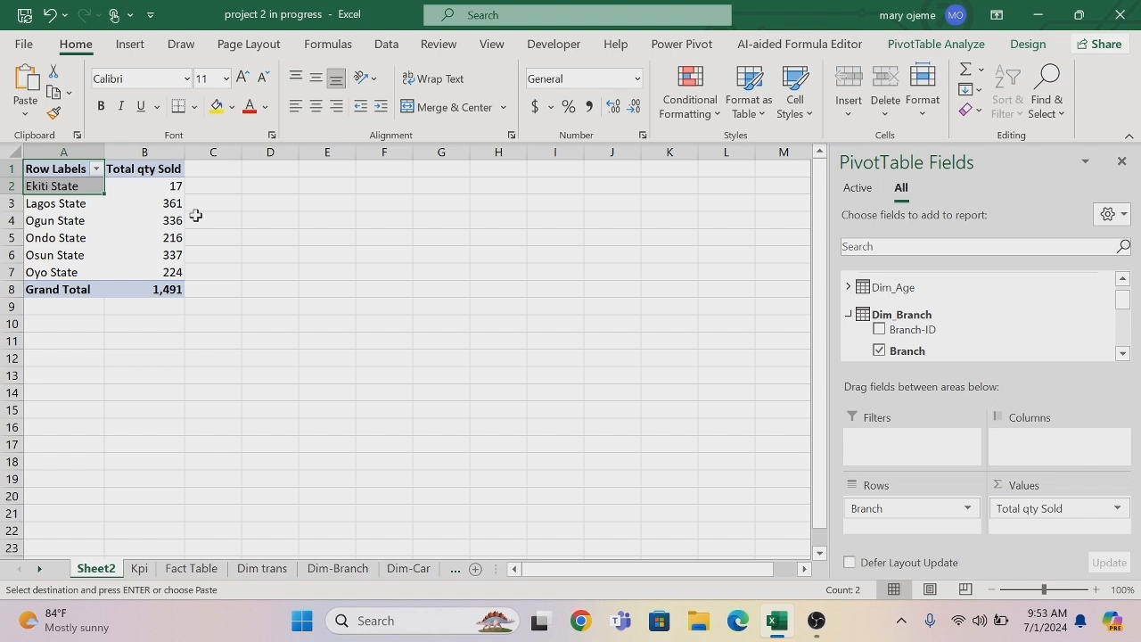
Sort the branches by Total qty Sold from smallest to largest.
left_click(165, 185)
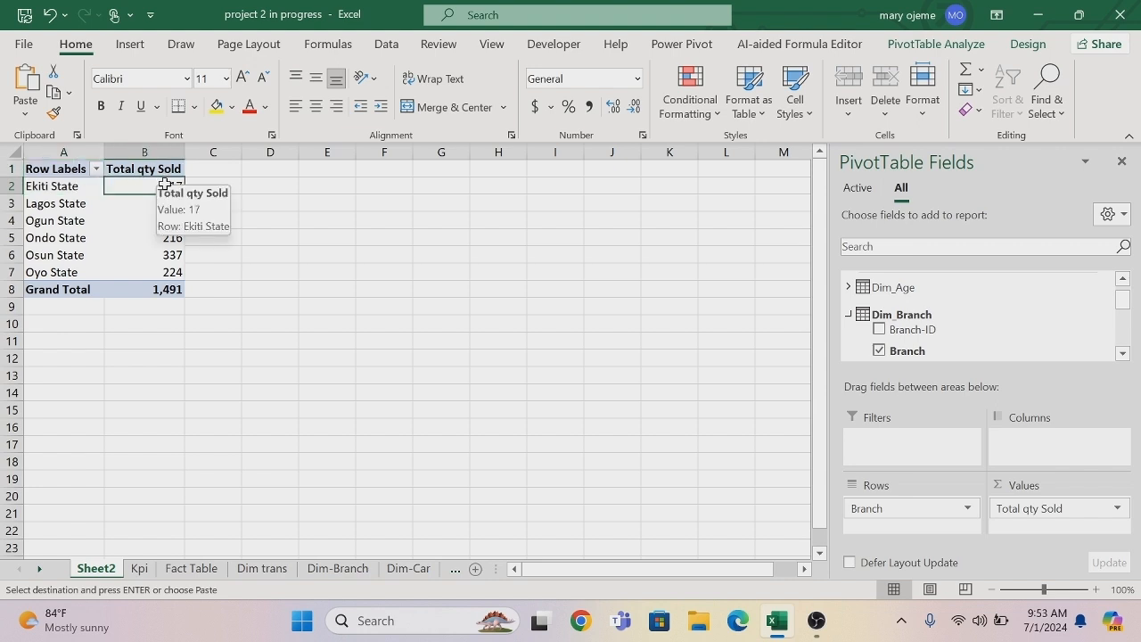
right_click(166, 185)
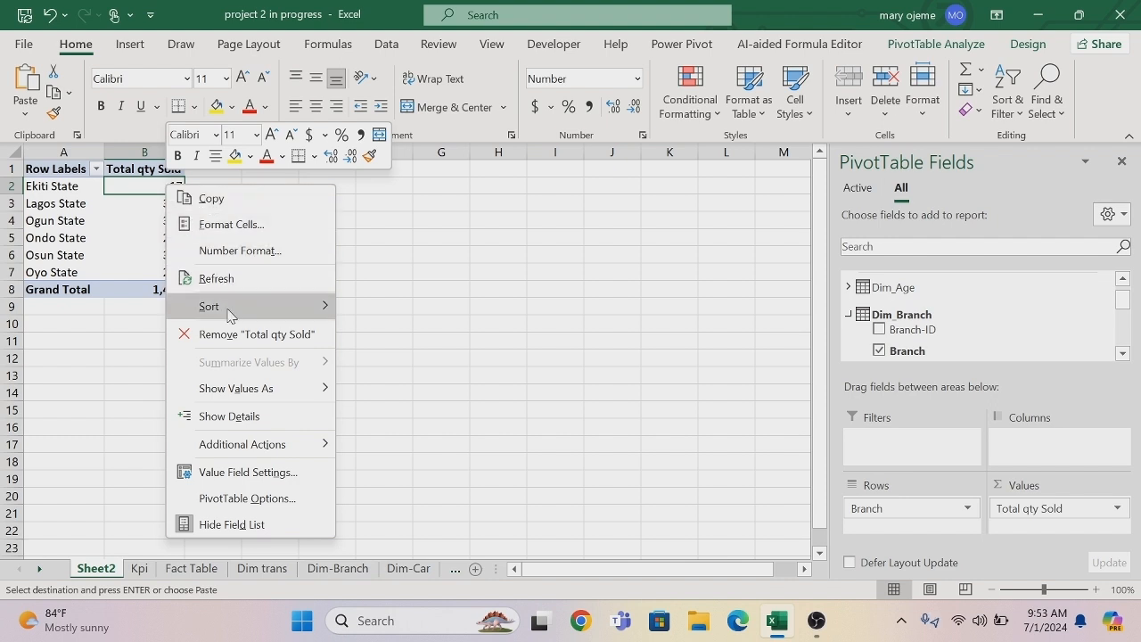
mouse_move(230, 314)
left_click(369, 311)
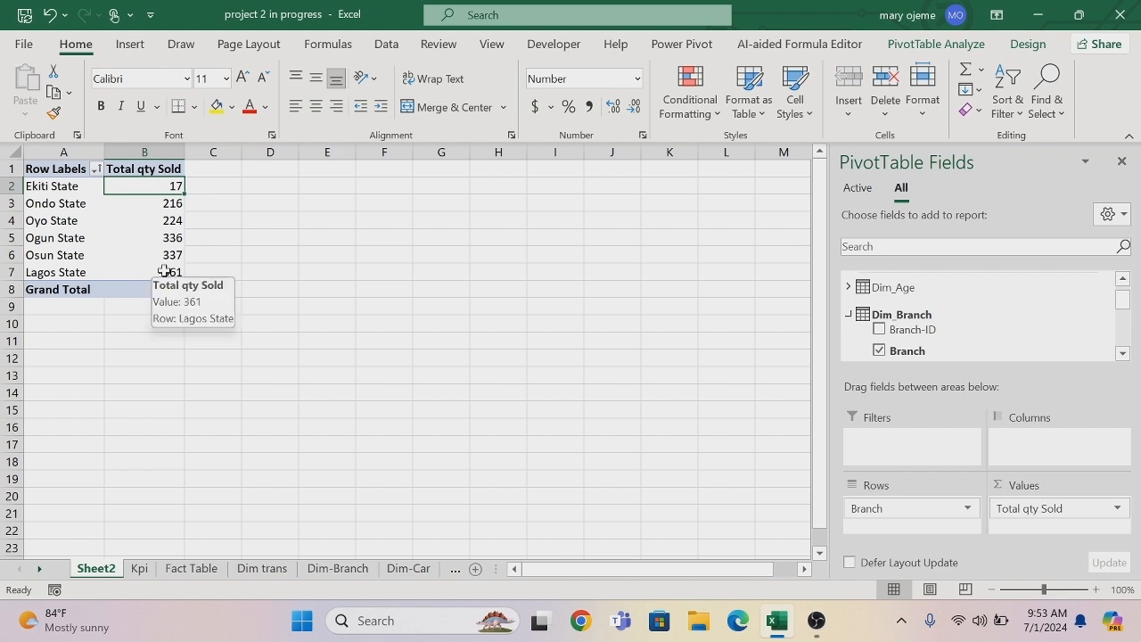
Insert a Clustered Bar PivotChart from the branch PivotTable and position it beside the table.
left_click(938, 45)
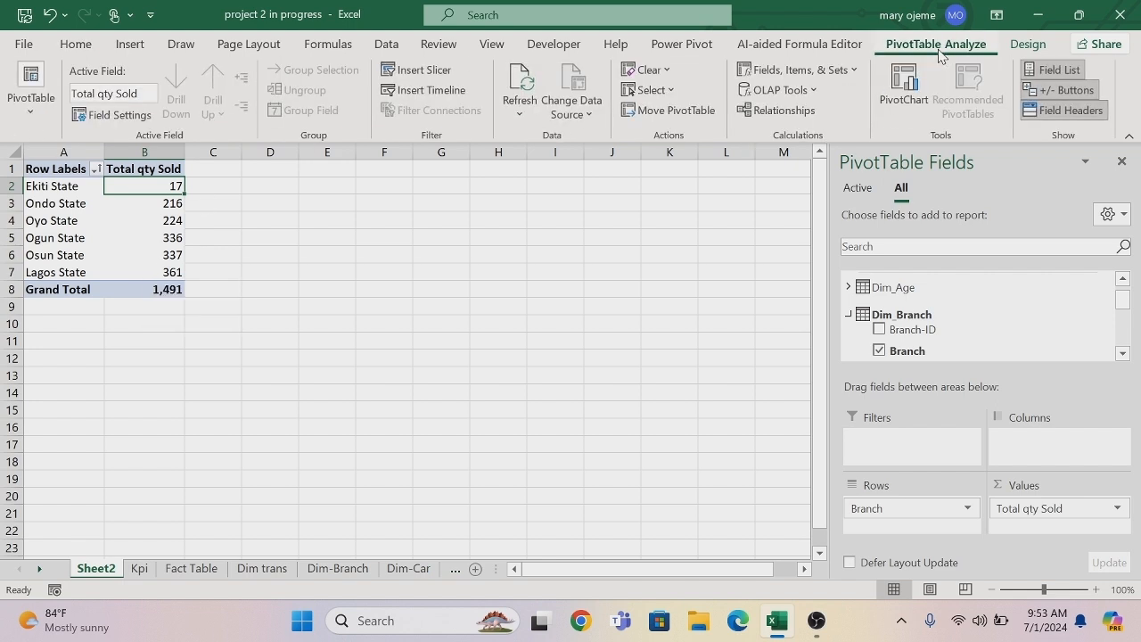
left_click(907, 82)
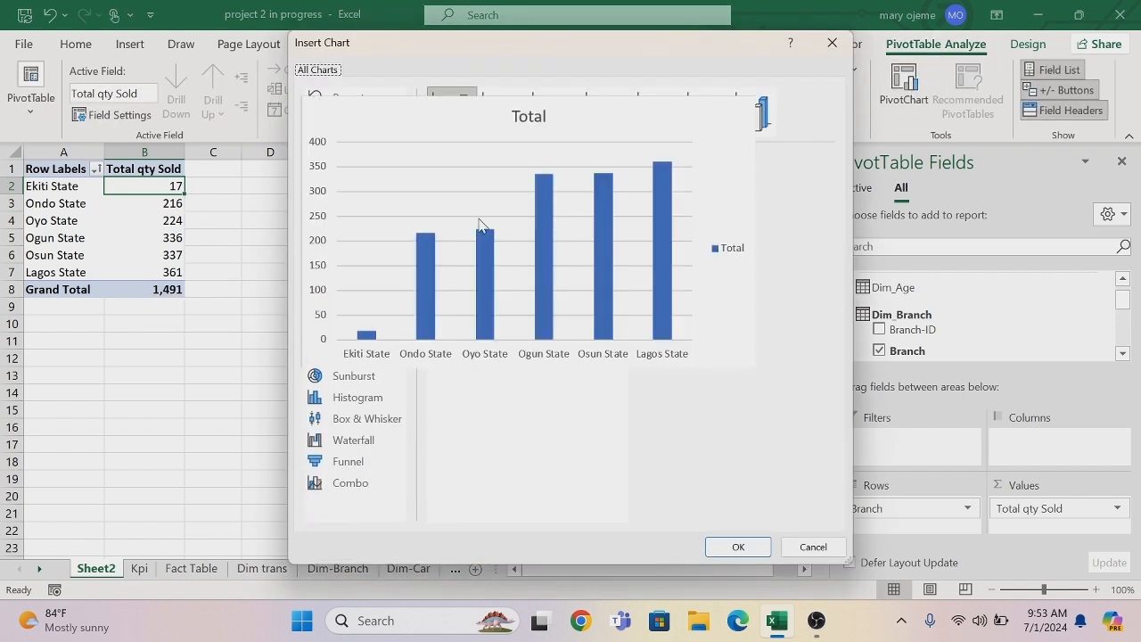
left_click(354, 207)
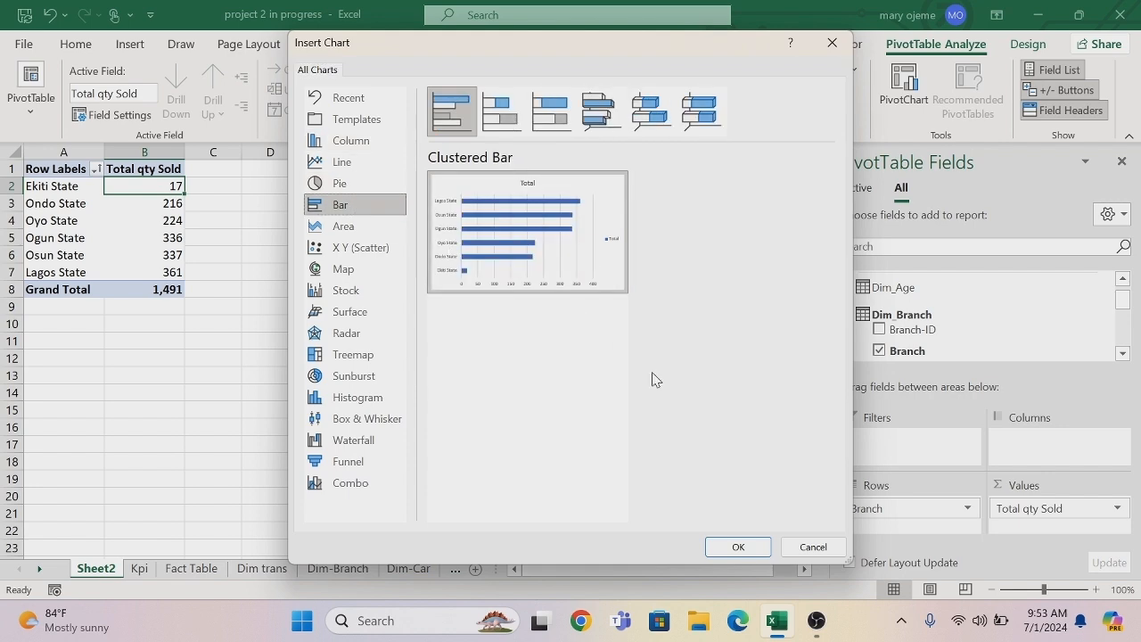
left_click(736, 547)
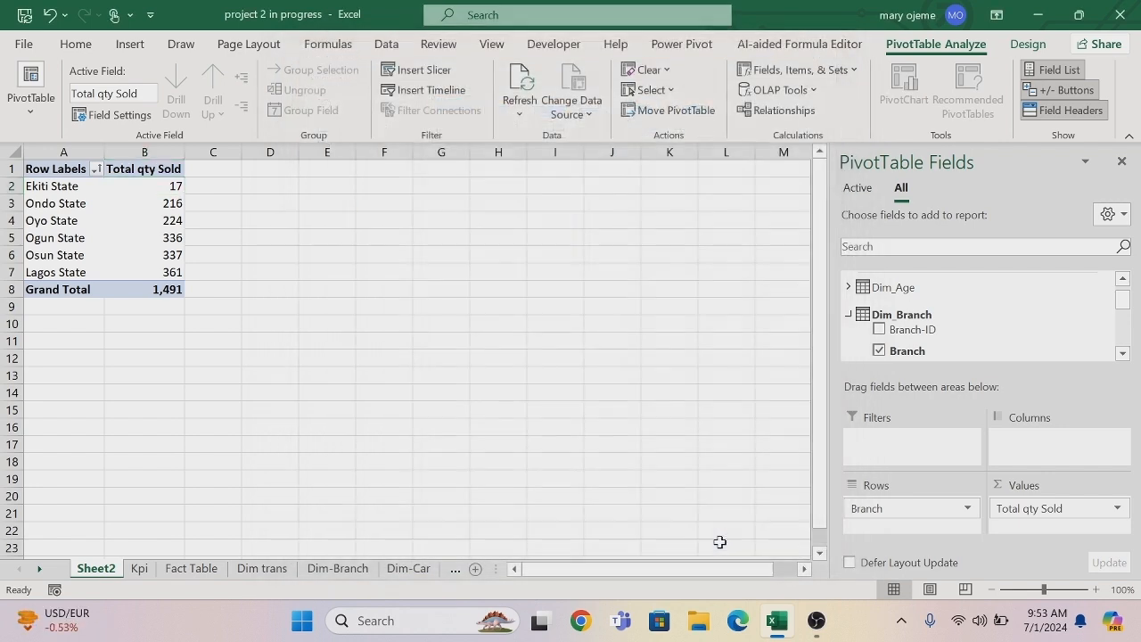
left_click_drag(381, 252, 402, 218)
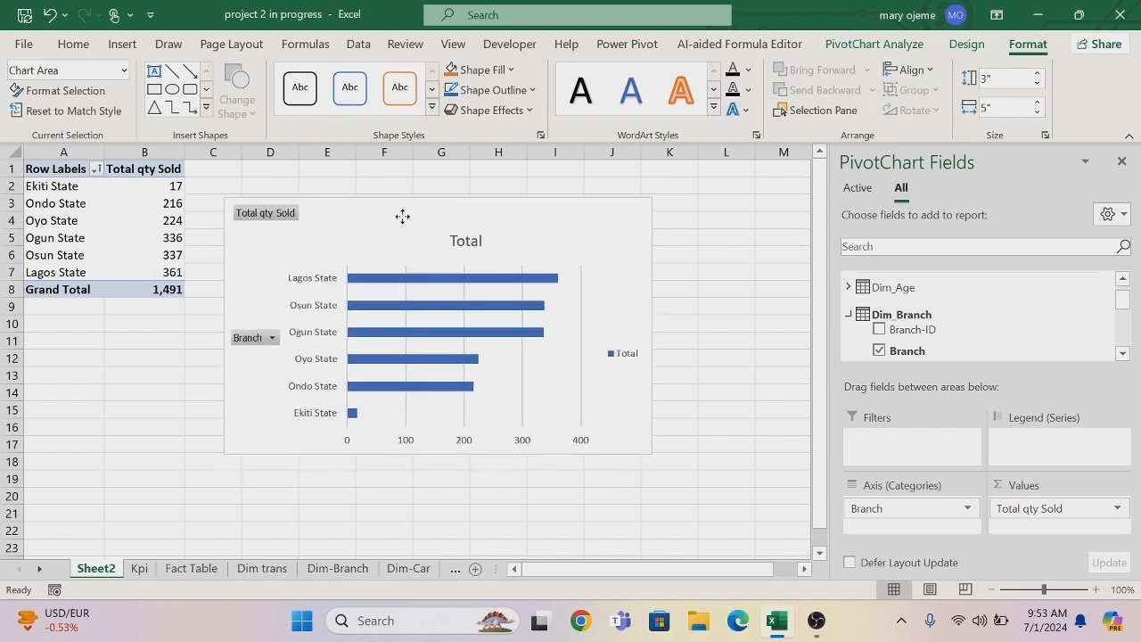
Remove the bar chart's primary horizontal axis, title, gridlines, legend and all field buttons, and add data labels.
left_click(675, 212)
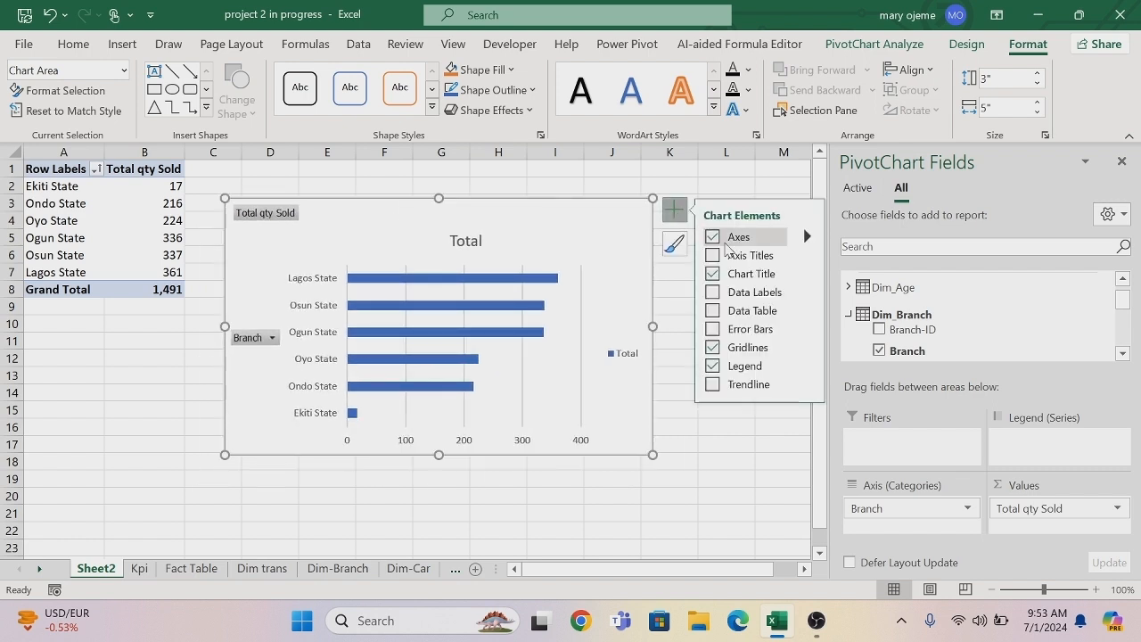
left_click(808, 236)
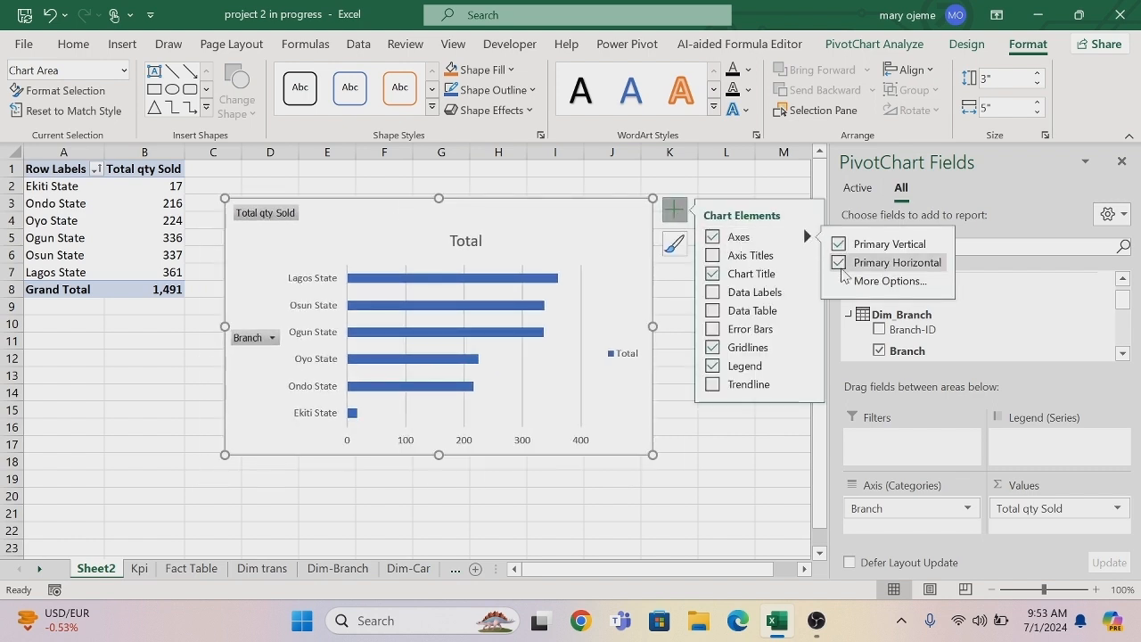
left_click(839, 263)
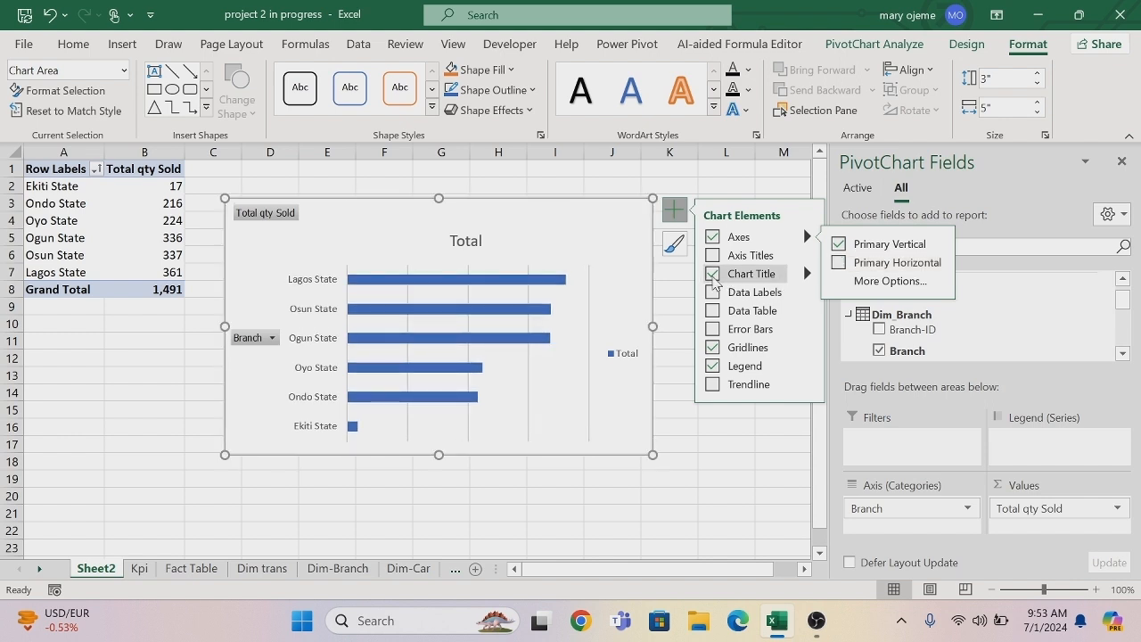
left_click(713, 347)
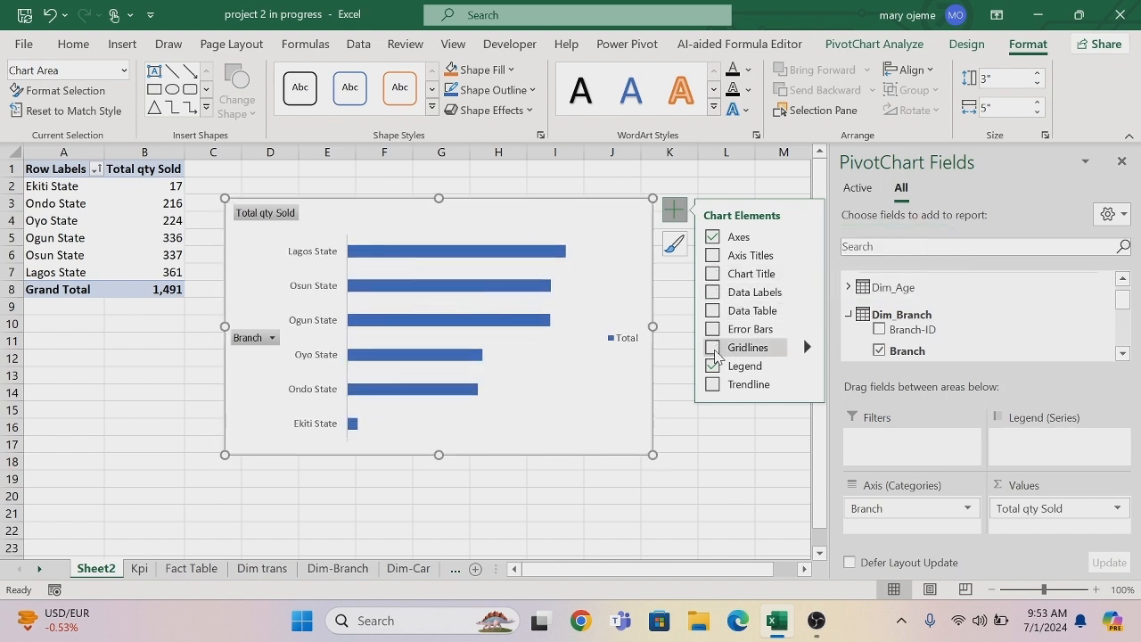
left_click(713, 365)
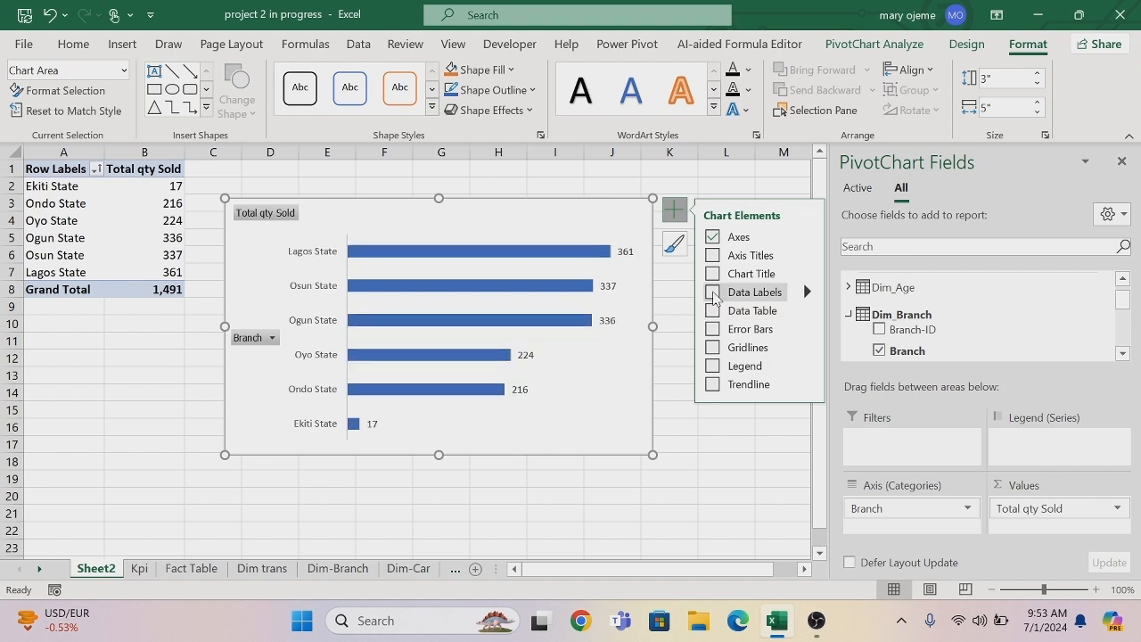
left_click(713, 294)
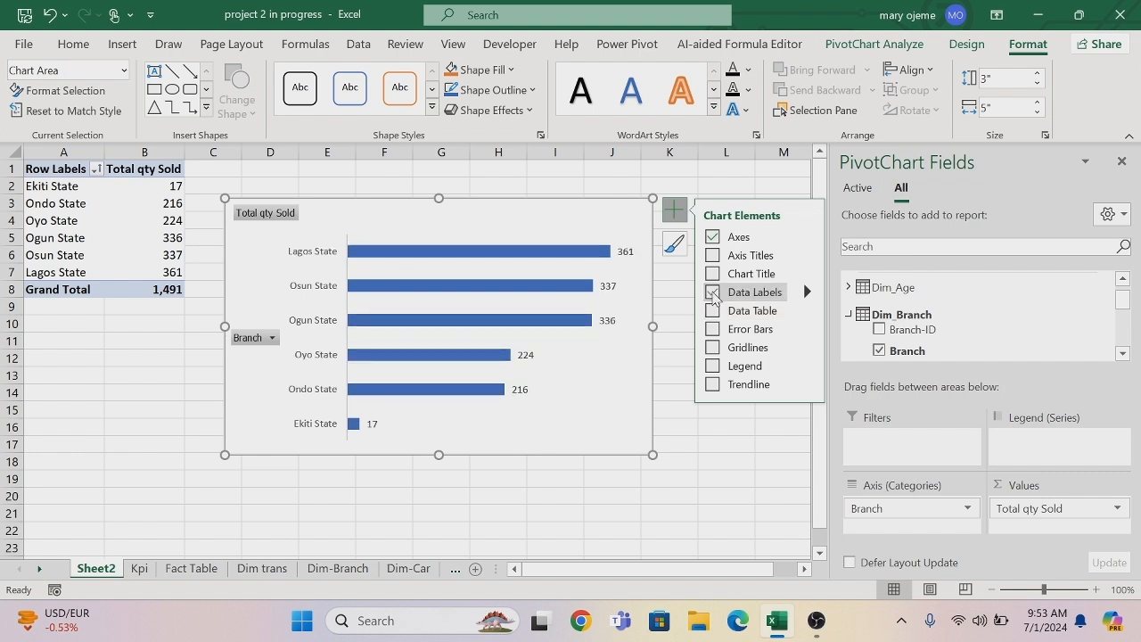
right_click(250, 215)
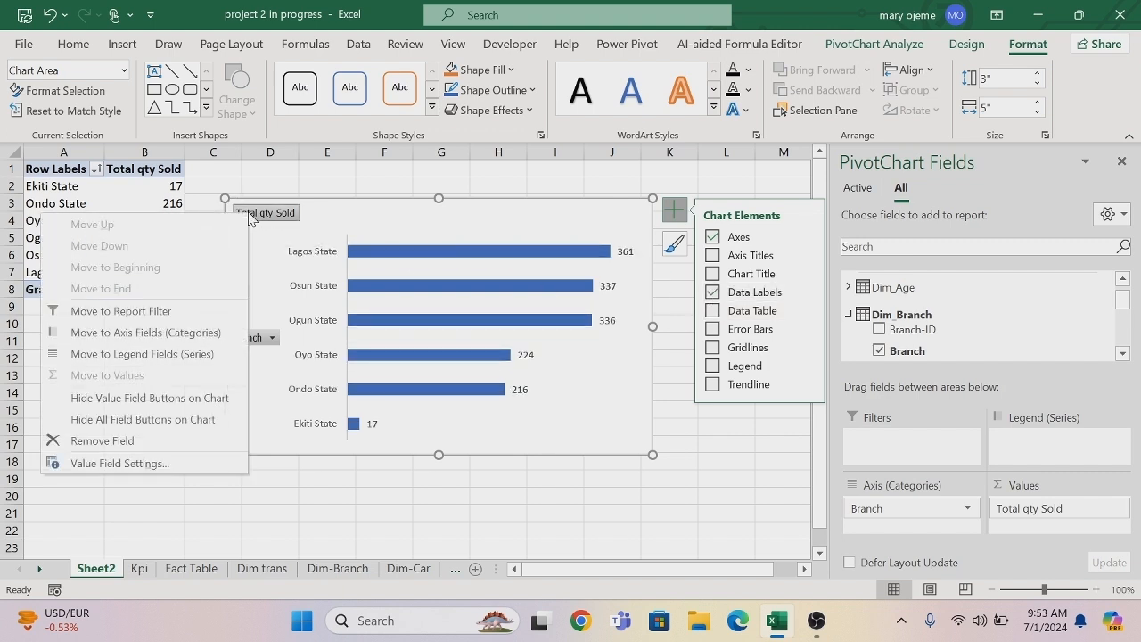
left_click(178, 419)
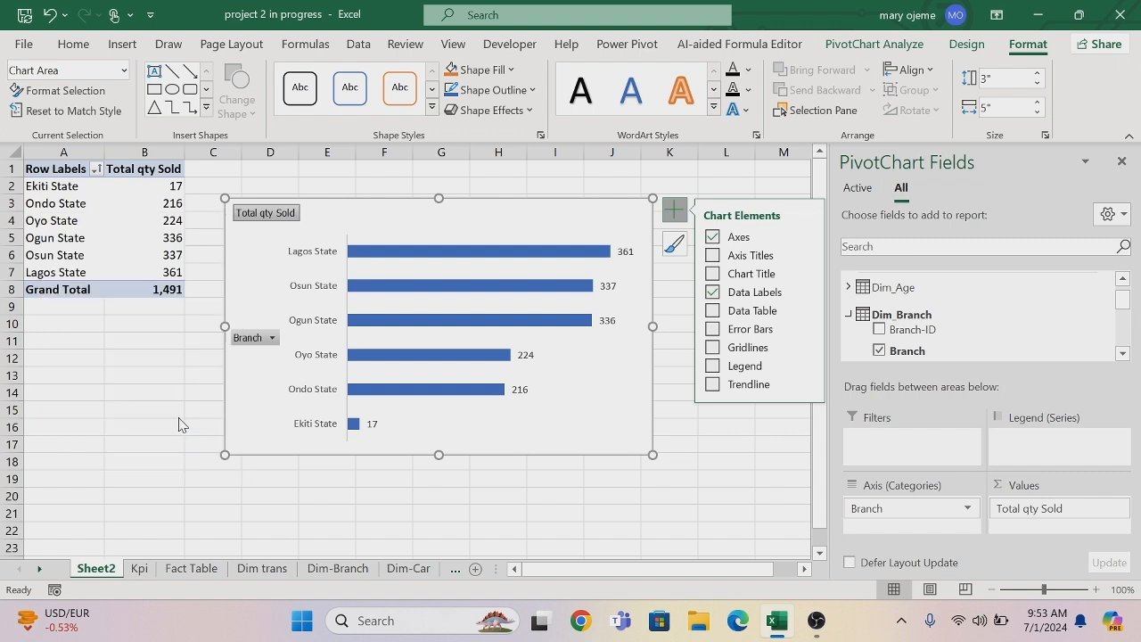
Set the bar chart's vertical category axis to no outline and move the chart up near the first row.
right_click(291, 300)
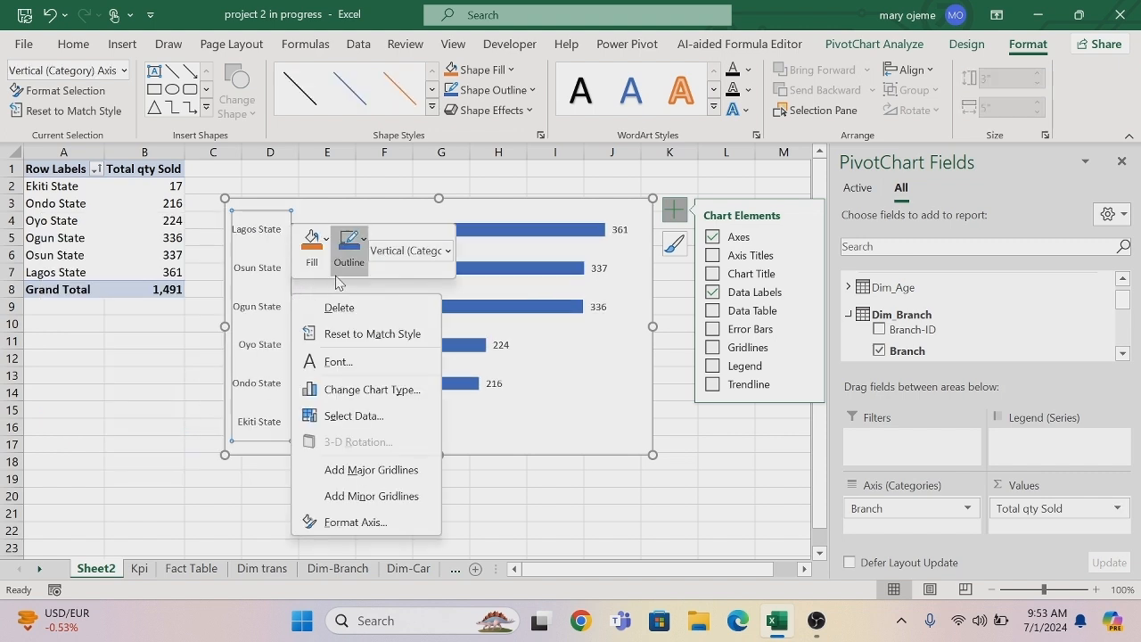
left_click(362, 242)
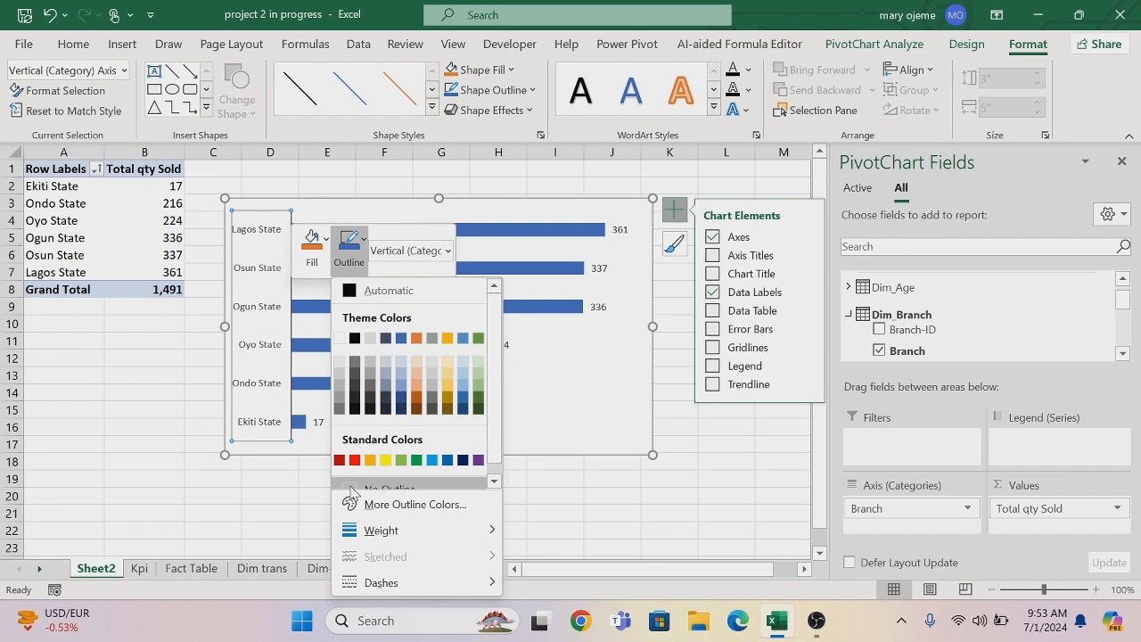
left_click(392, 486)
left_click(393, 477)
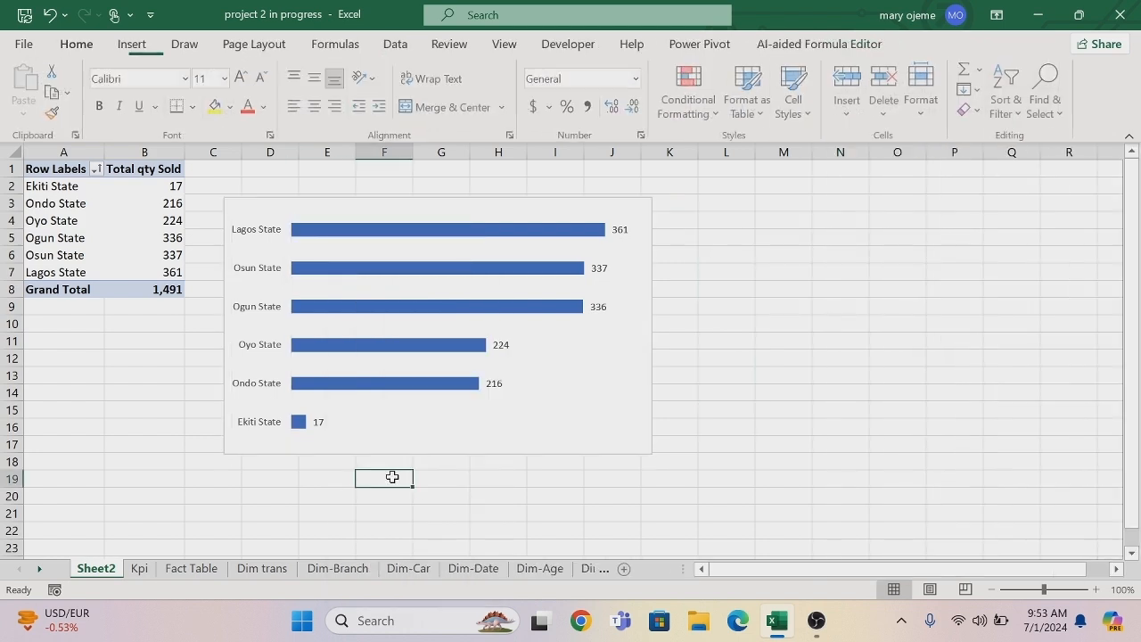
left_click_drag(353, 451, 359, 425)
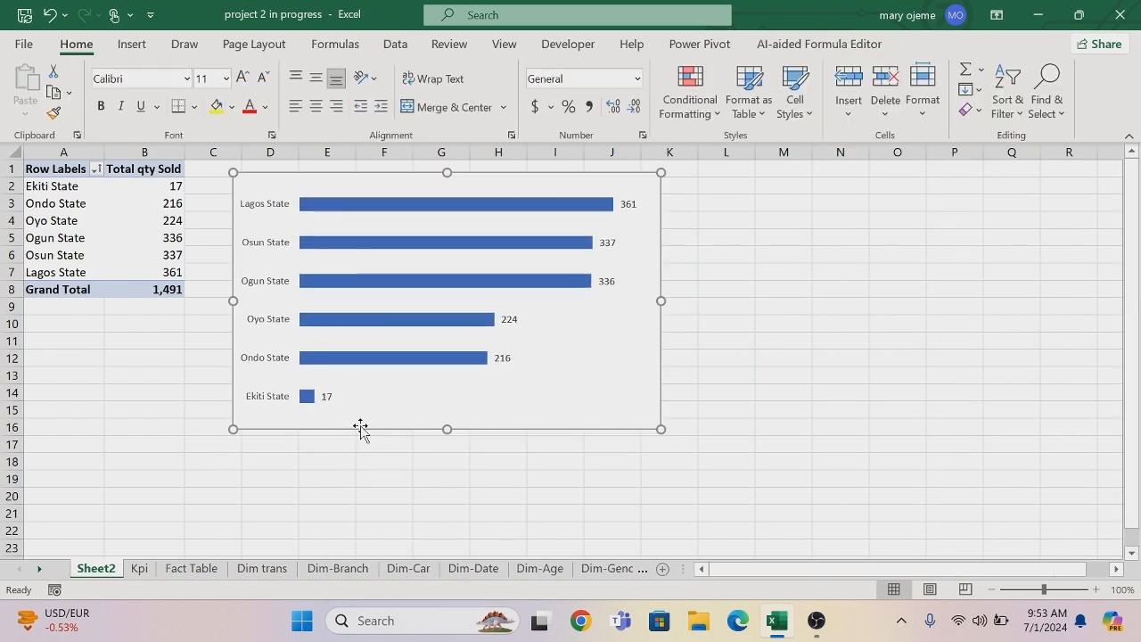
Copy the branch PivotTable to cell A20 of the same sheet.
left_click_drag(49, 169, 125, 292)
key("ctrl+c")
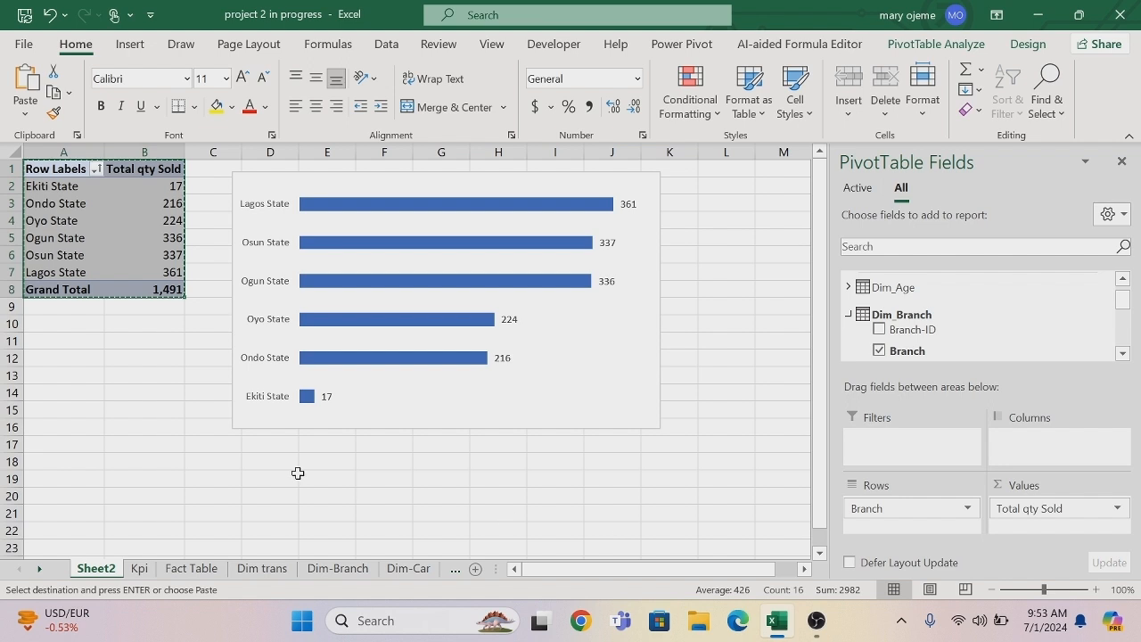
left_click(77, 500)
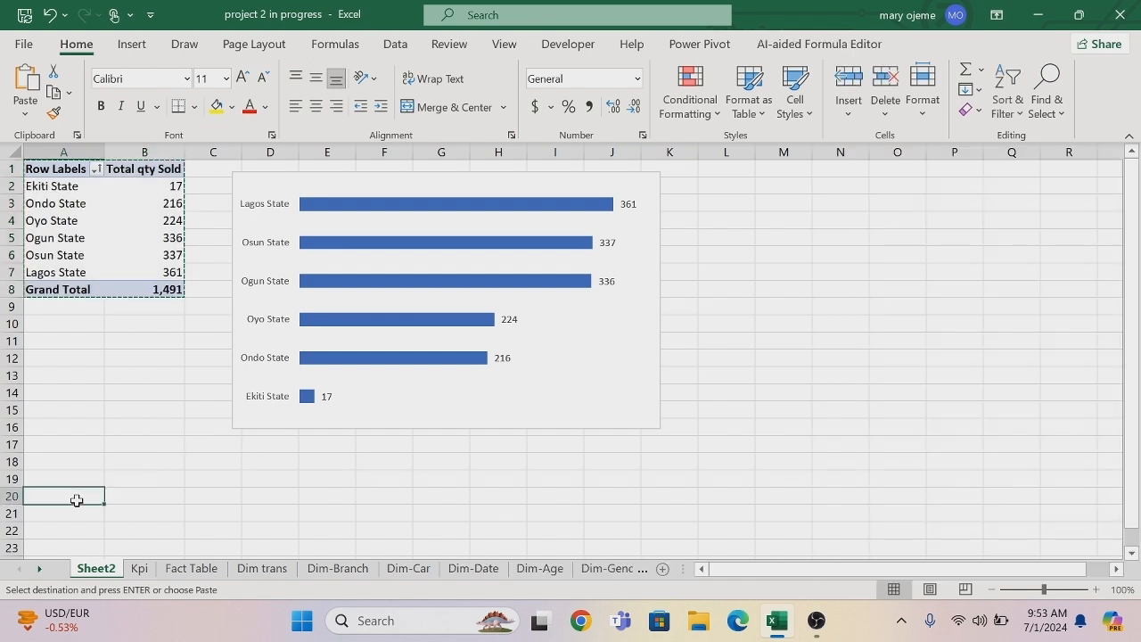
key("ctrl+v")
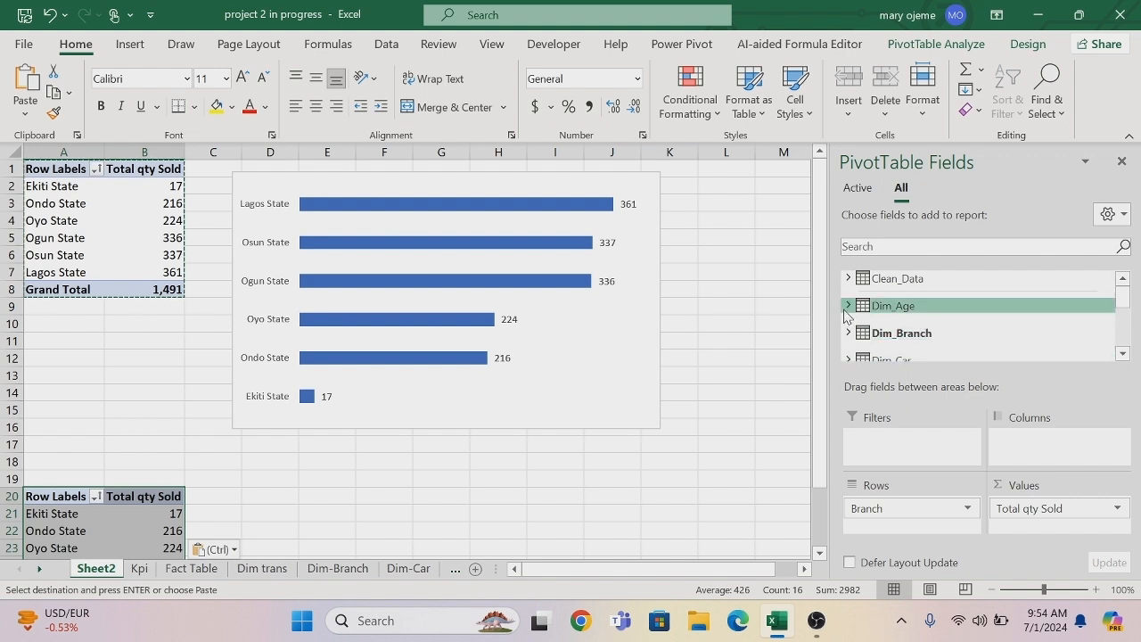
Replace Branch with the Age Range field from Dim_Age in the rows of the copied PivotTable.
left_click_drag(886, 509, 727, 475)
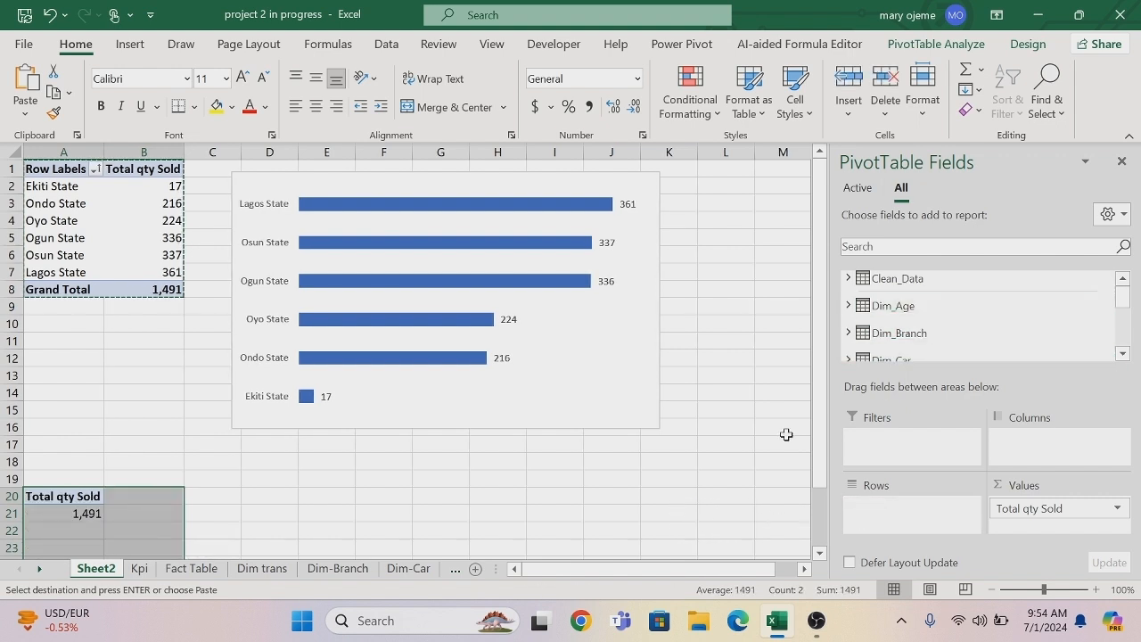
left_click(849, 306)
left_click_drag(902, 348, 903, 515)
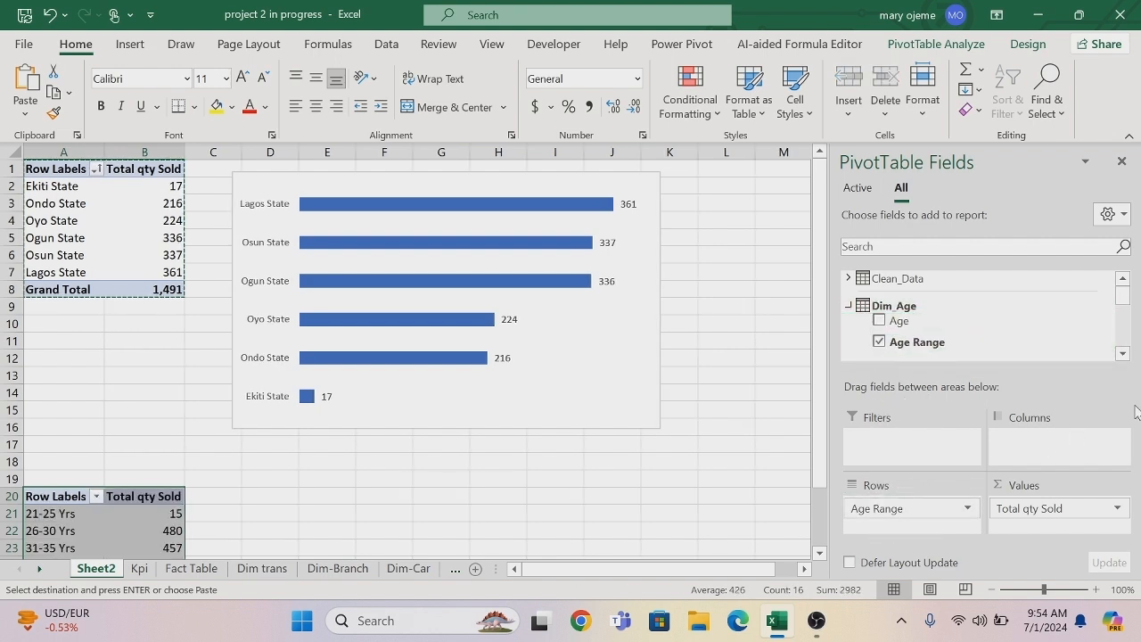
Insert a Clustered Column PivotChart from the Age Range PivotTable and place it beside that table, below the bar chart.
left_click(821, 552)
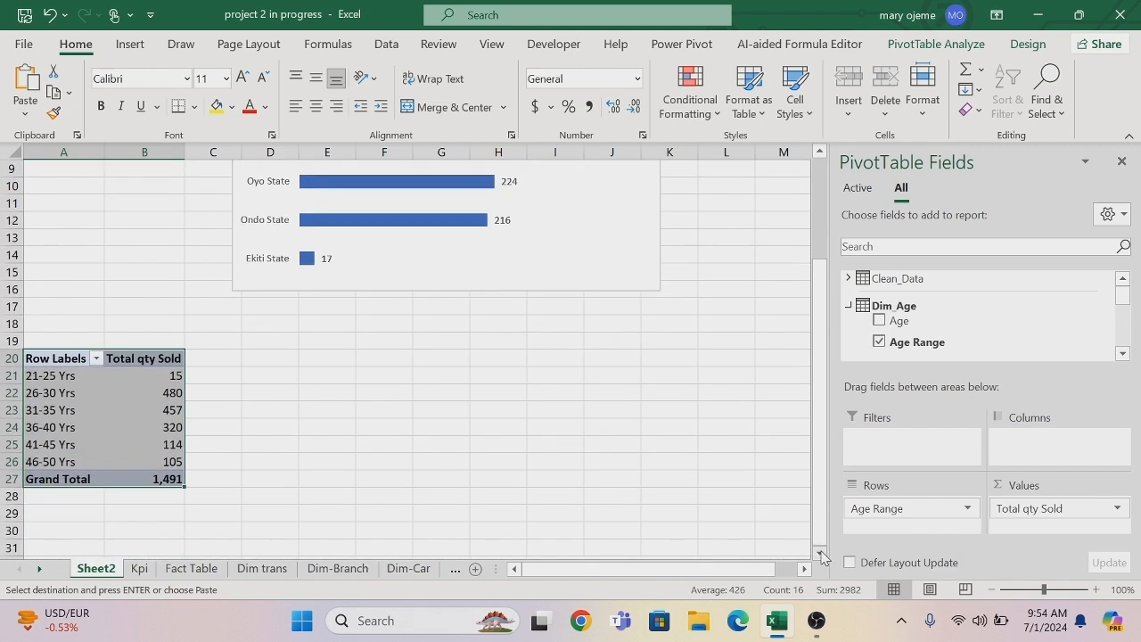
left_click(820, 551)
left_click(820, 552)
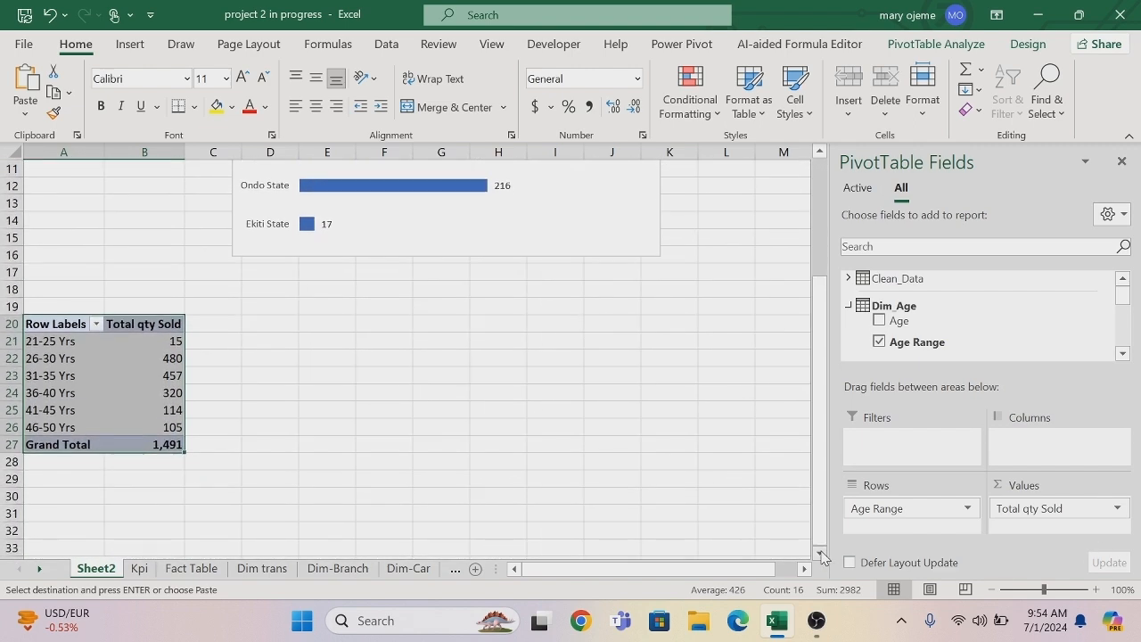
left_click(216, 329)
left_click(117, 345)
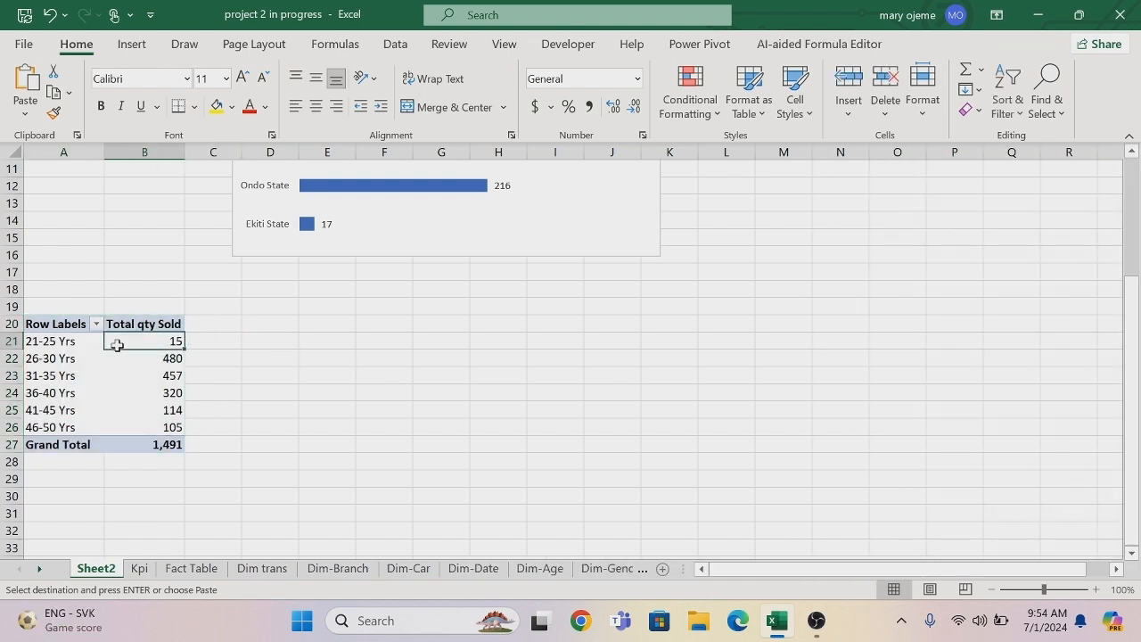
left_click(927, 46)
left_click(905, 80)
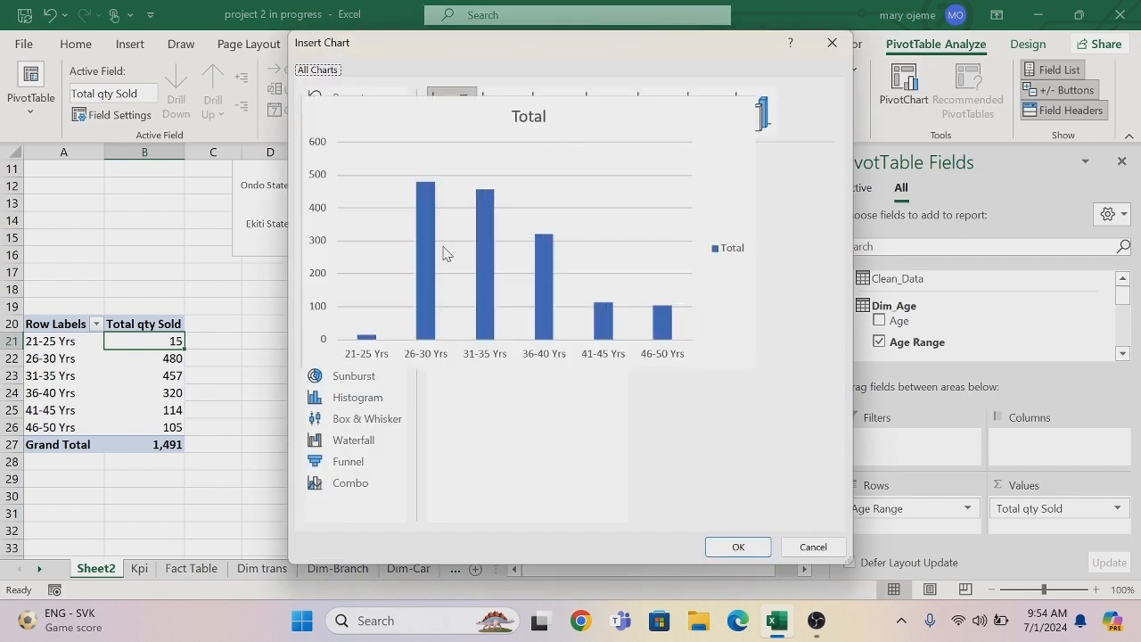
left_click(729, 548)
left_click_drag(354, 252, 391, 297)
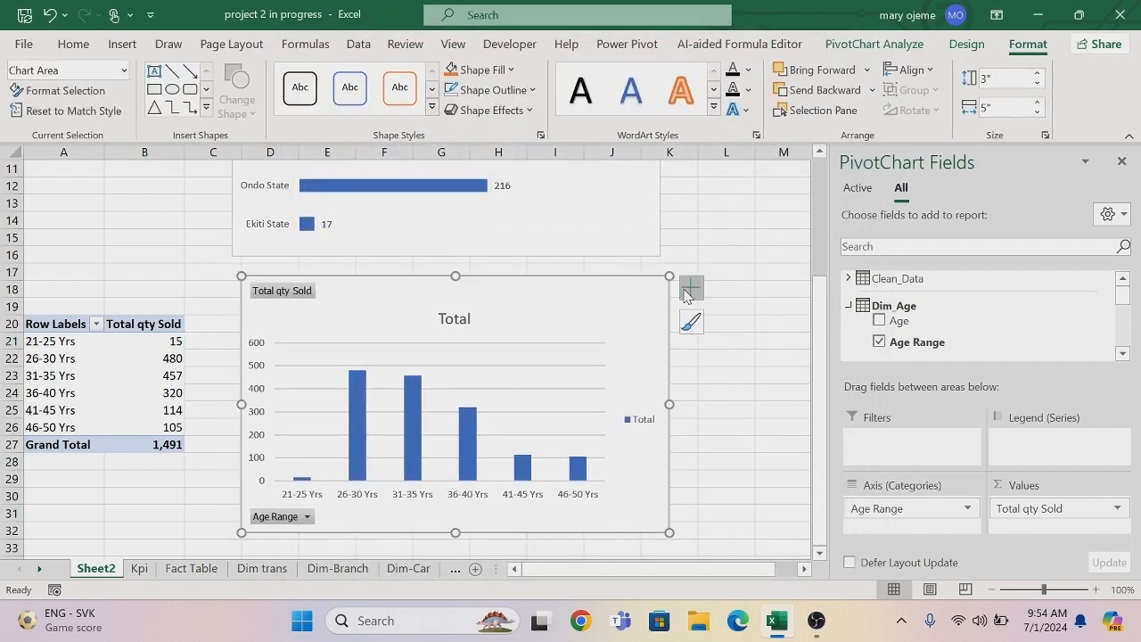
Remove the column chart's primary vertical axis, title, gridlines, legend and all field buttons.
left_click(684, 295)
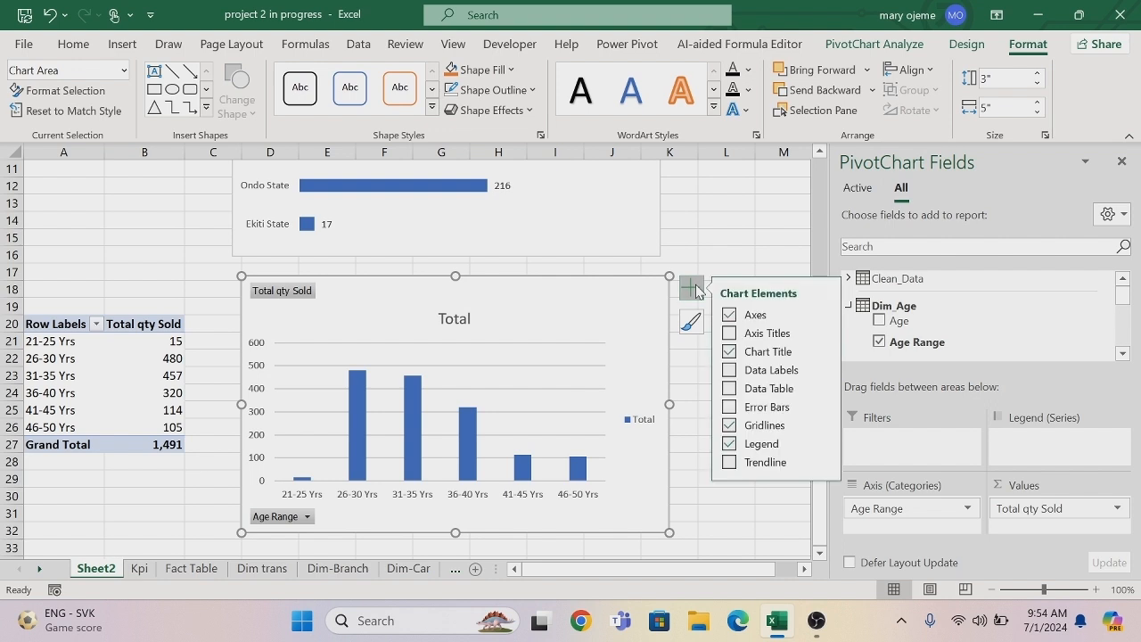
left_click(824, 314)
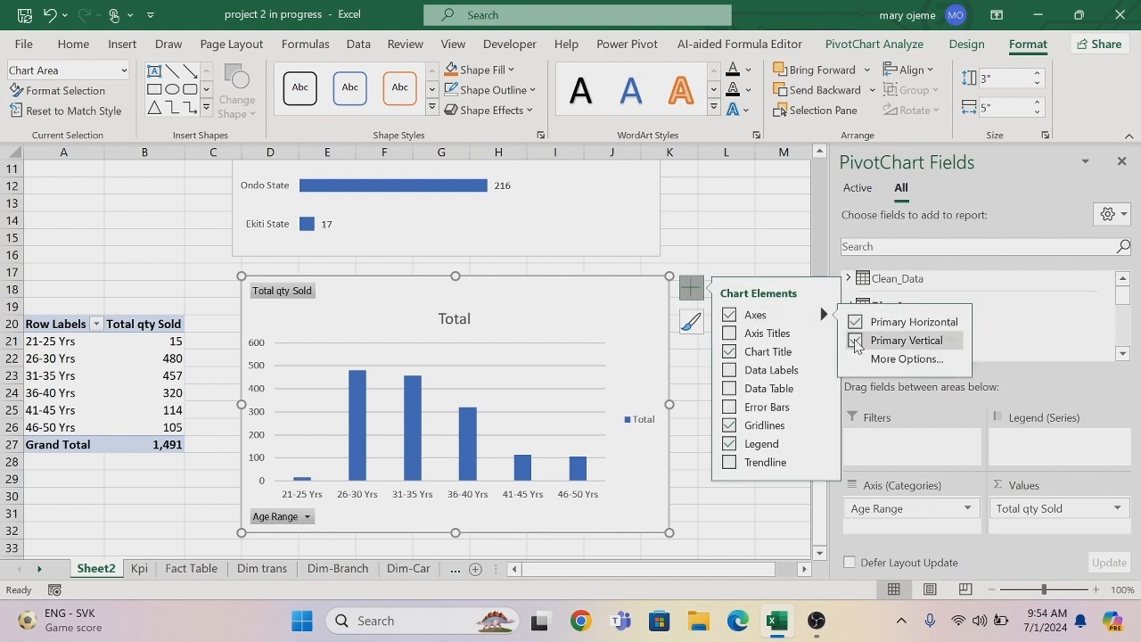
left_click(855, 340)
left_click(729, 351)
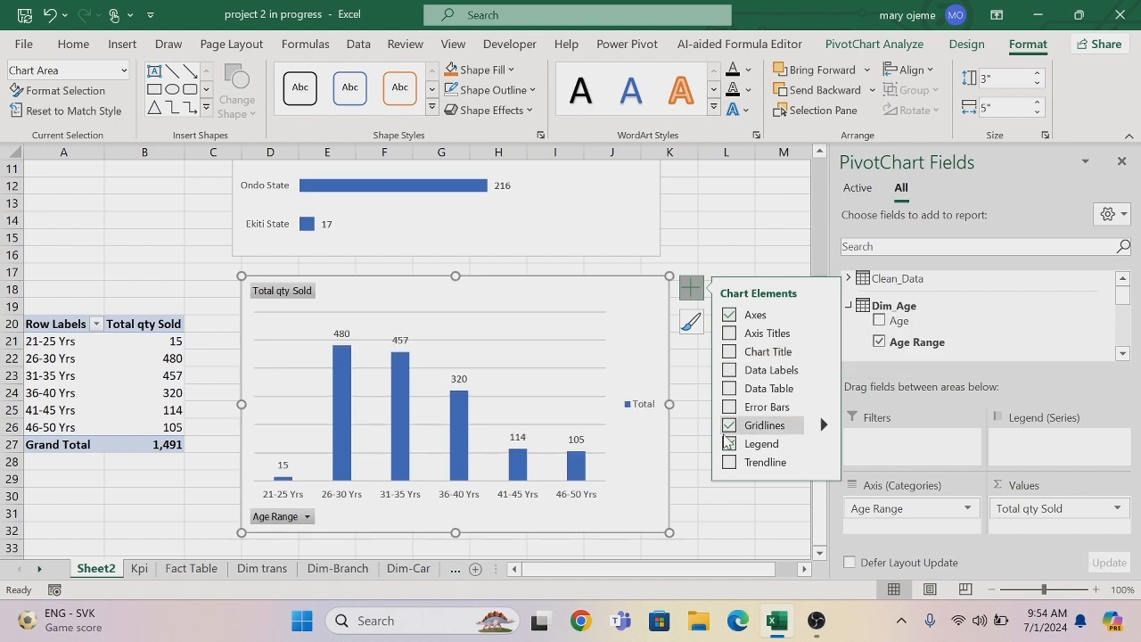
left_click(731, 426)
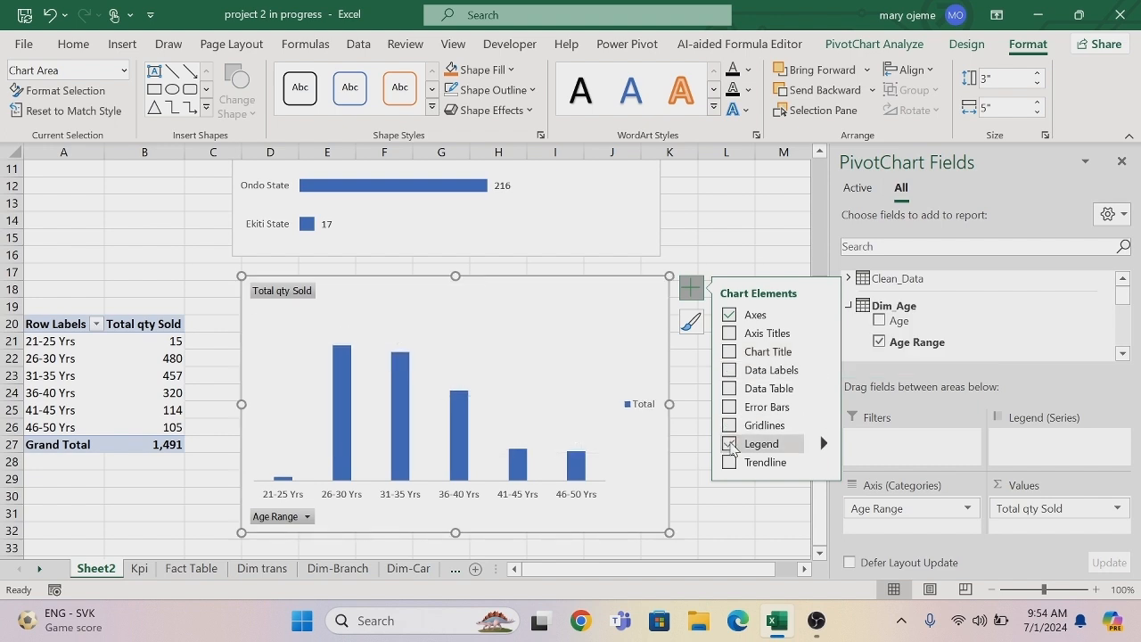
left_click(730, 444)
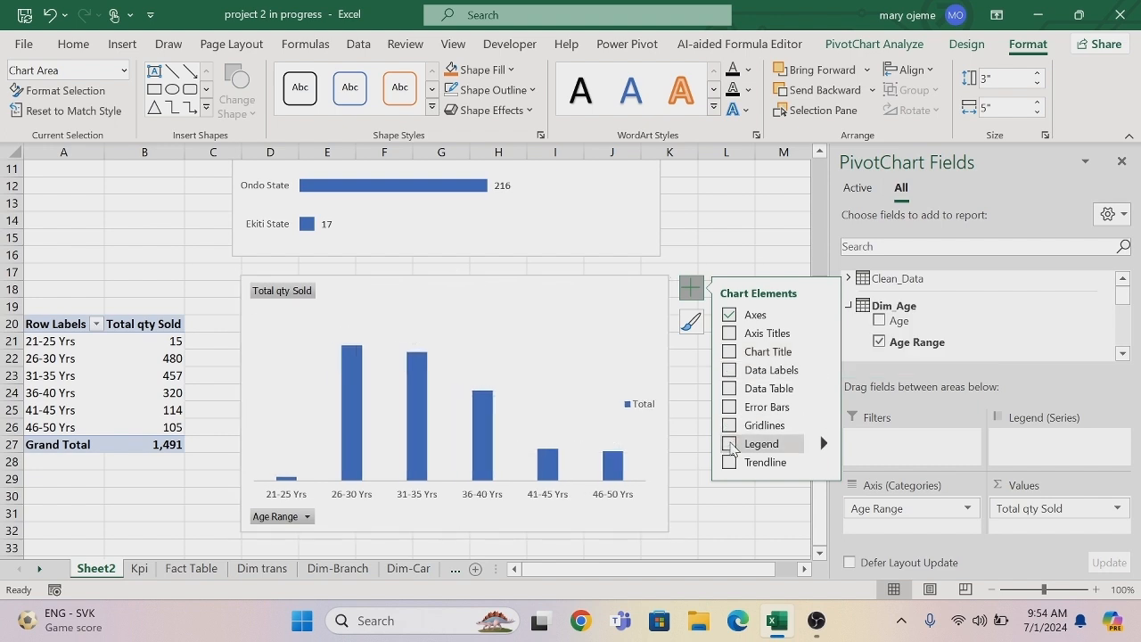
right_click(282, 297)
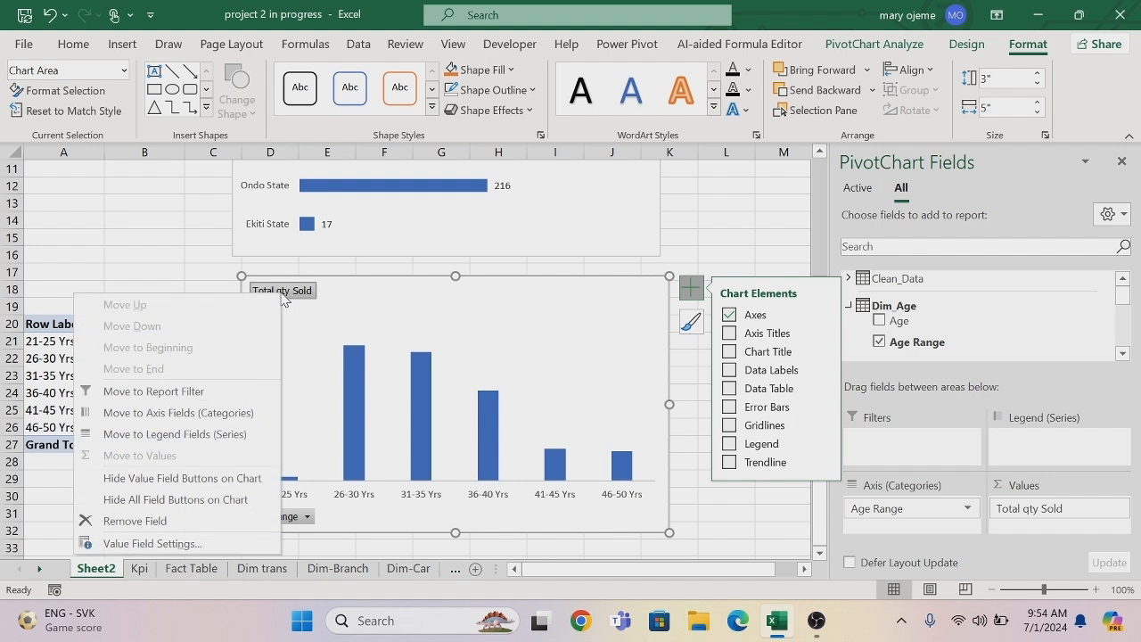
left_click(192, 500)
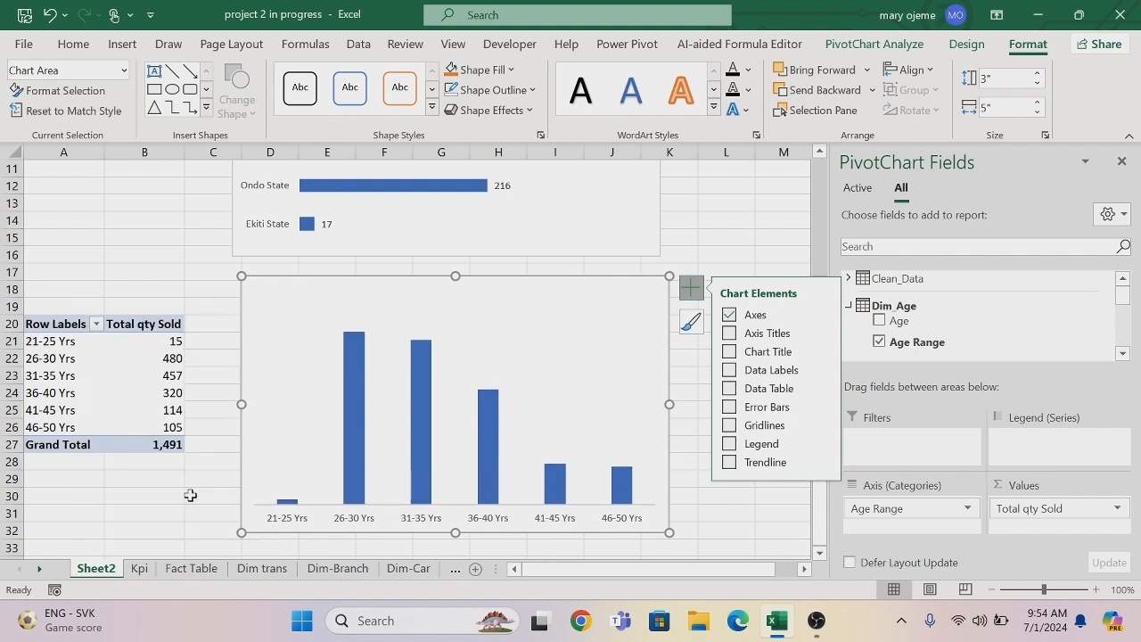
Remove the outline from the horizontal category axis of the Age Range column chart.
right_click(317, 518)
left_click(388, 534)
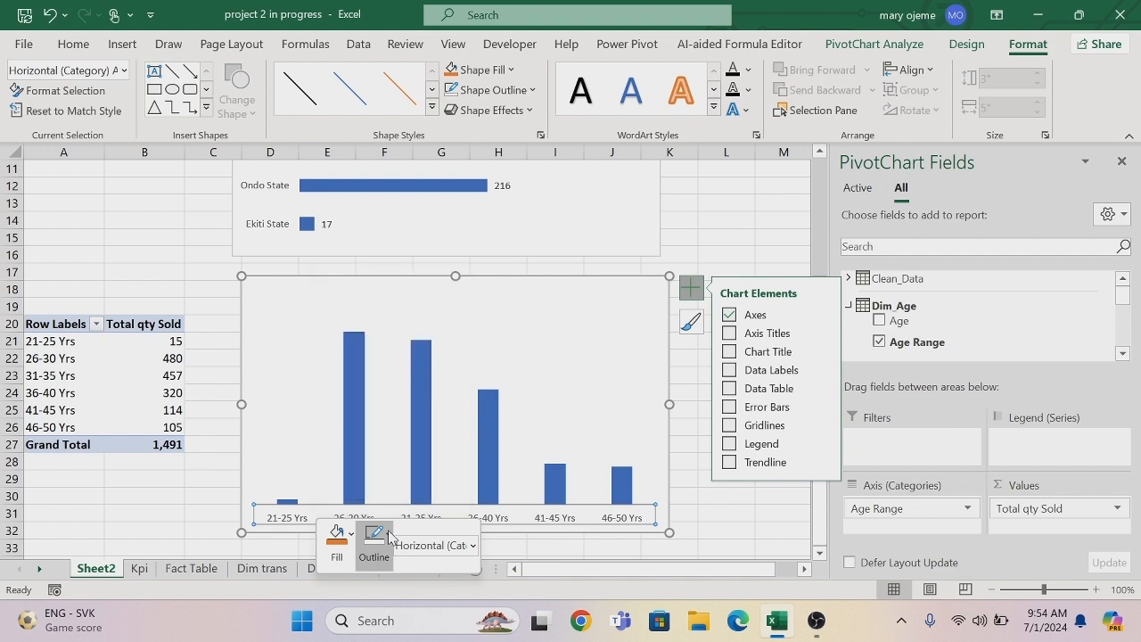
left_click(378, 413)
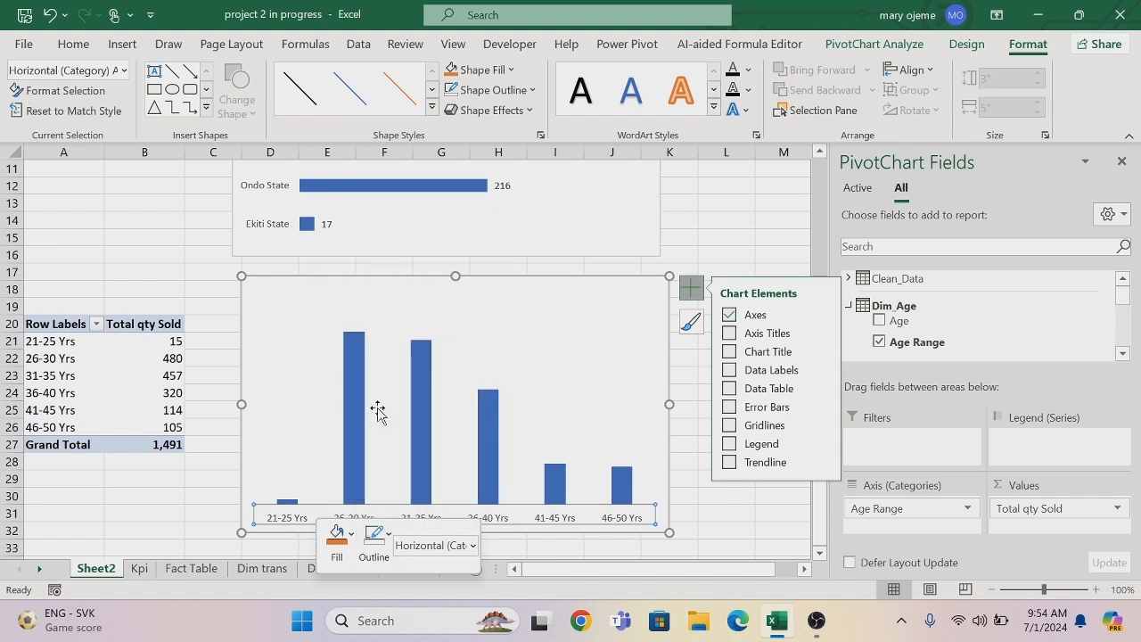
left_click(693, 496)
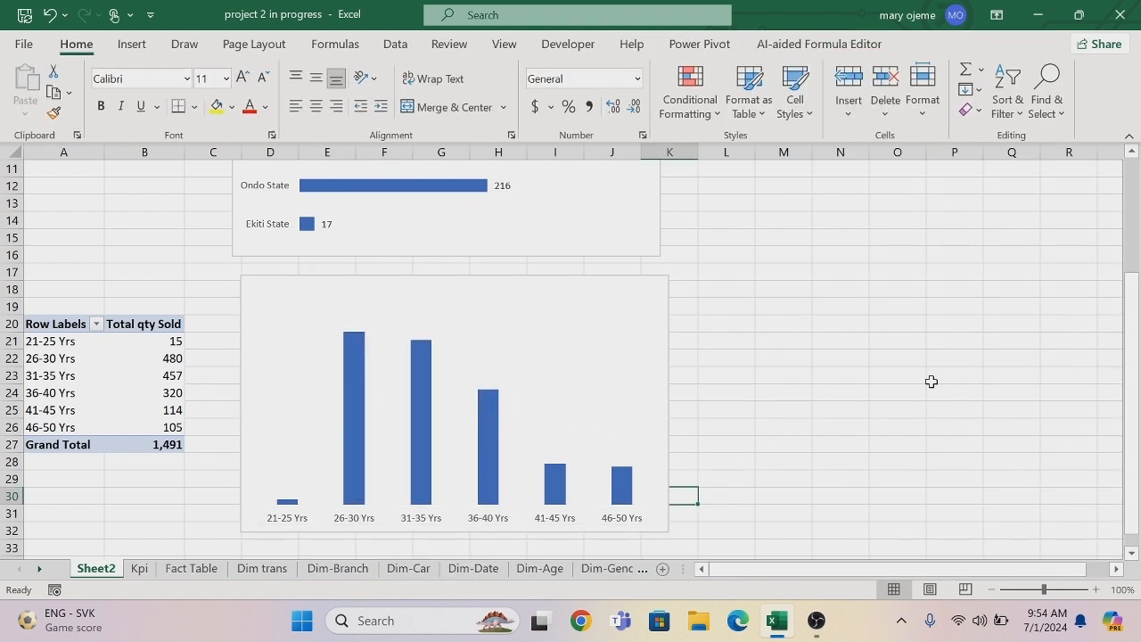
Copy the Age Range PivotTable to cell A36 of the same sheet.
scroll(1134, 560, "down", 3)
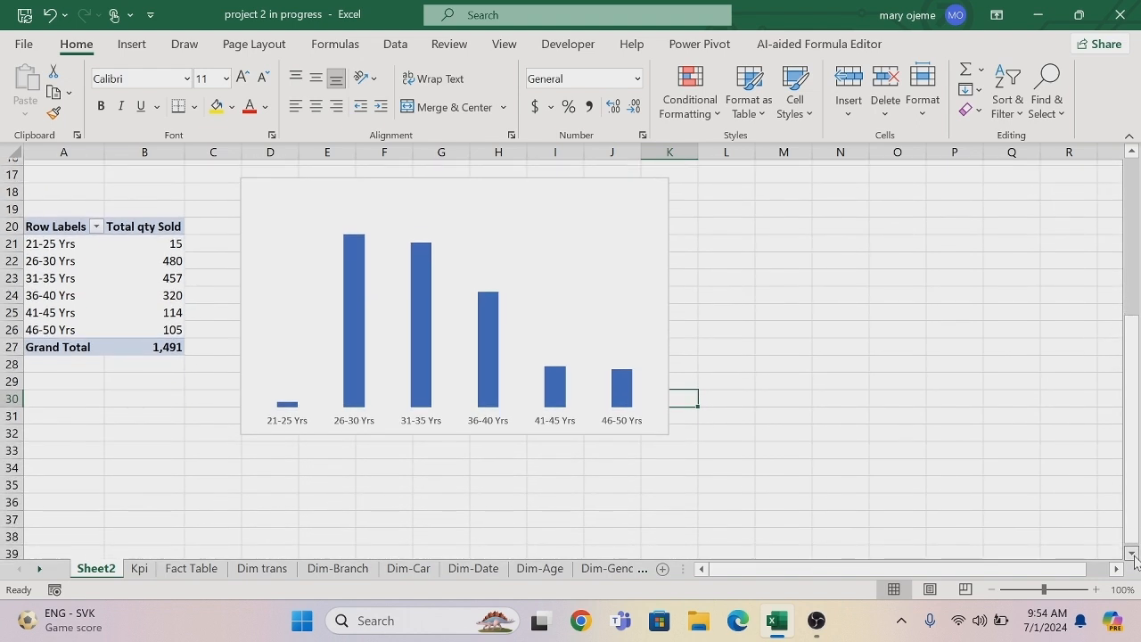
left_click_drag(53, 169, 154, 287)
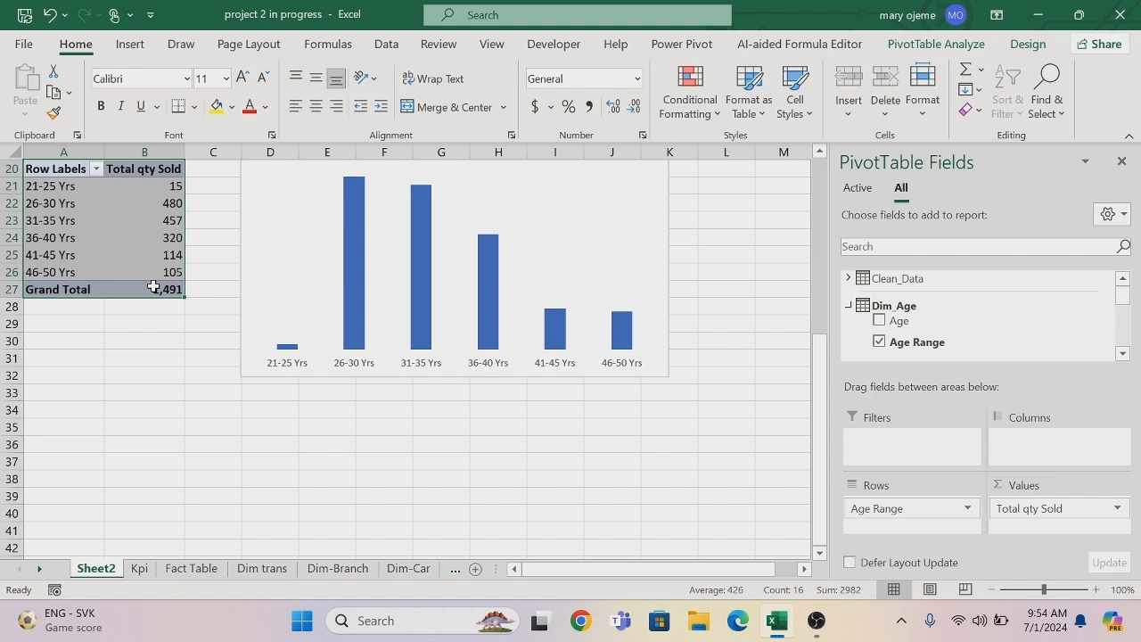
key("ctrl+c")
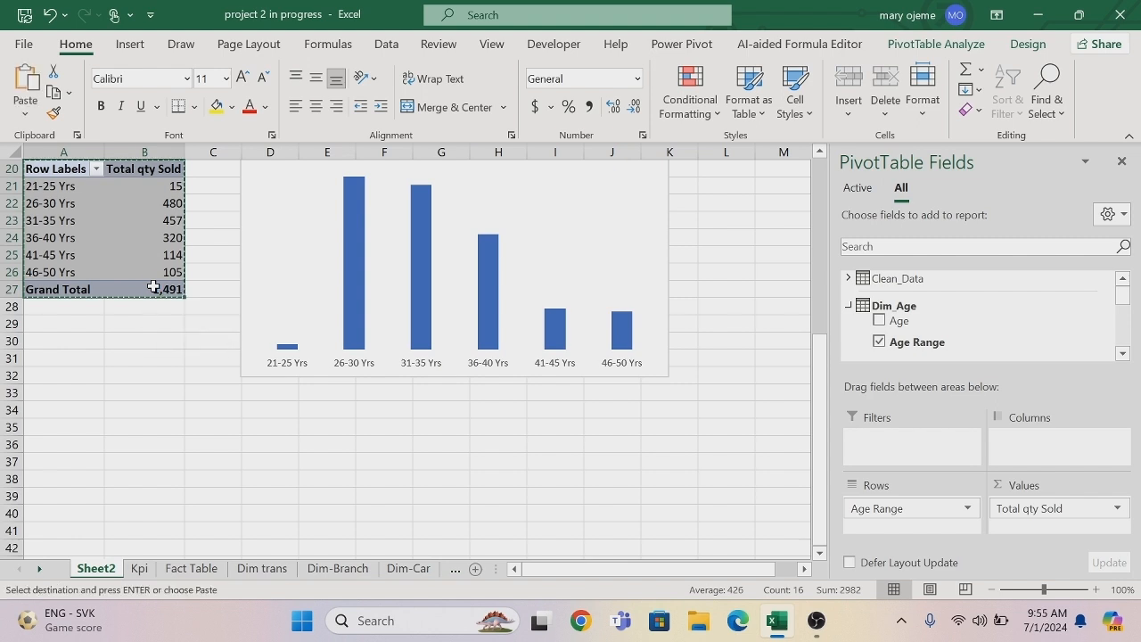
left_click(78, 447)
key("ctrl+v")
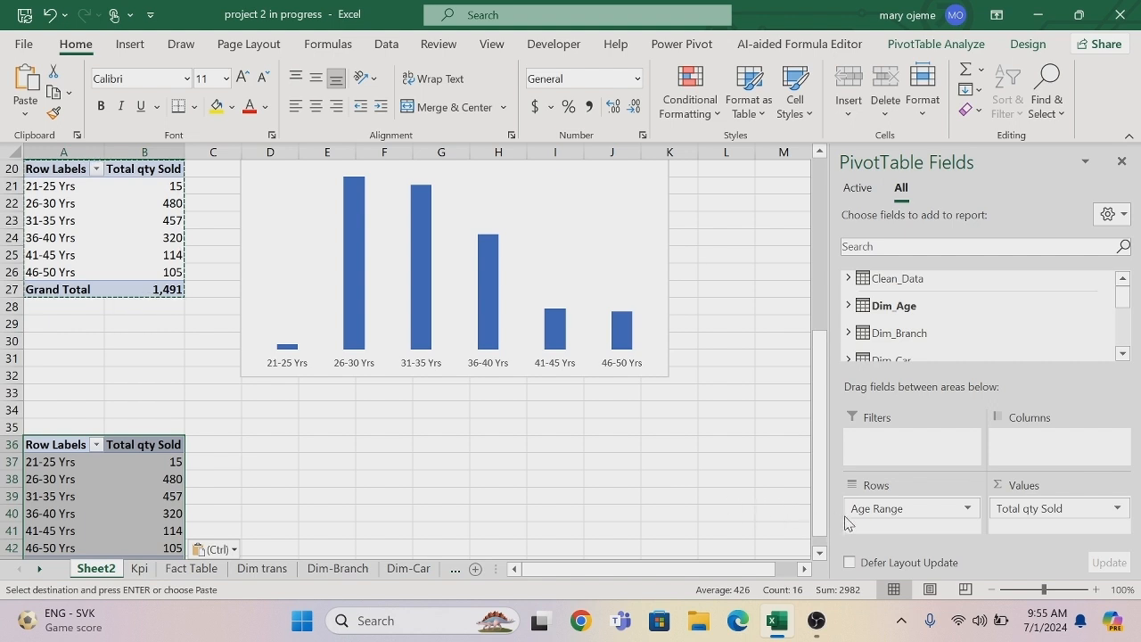
Replace Age Range with the Gender field from Dim_Gender in the rows of the copied PivotTable.
left_click_drag(882, 509, 674, 486)
left_click(1123, 354)
left_click(1124, 354)
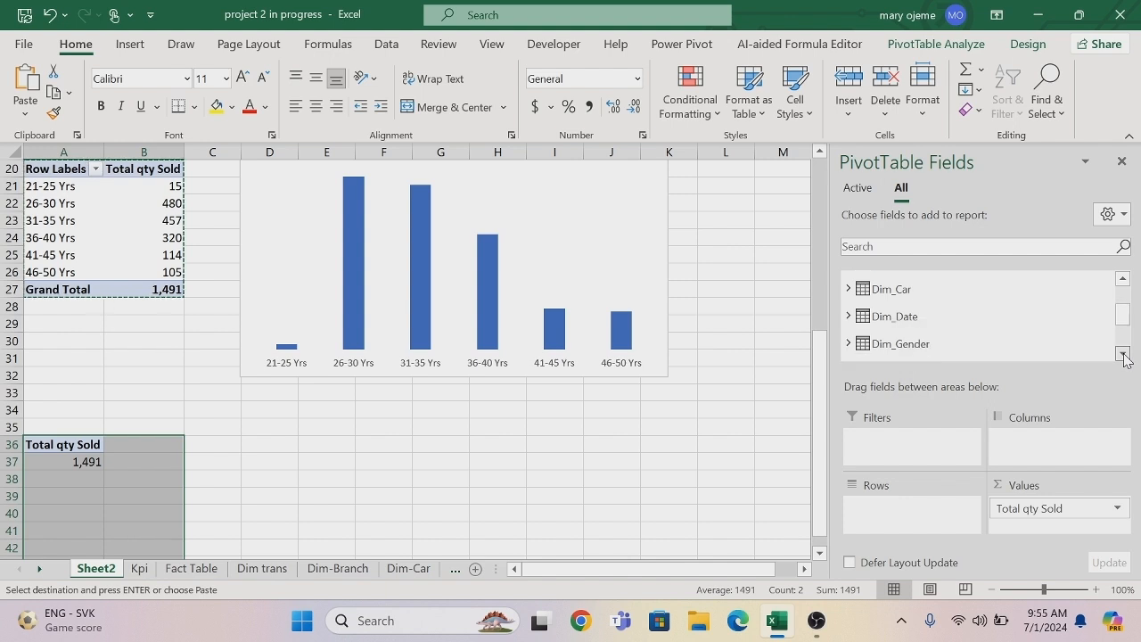
left_click(849, 344)
left_click_drag(896, 356, 887, 510)
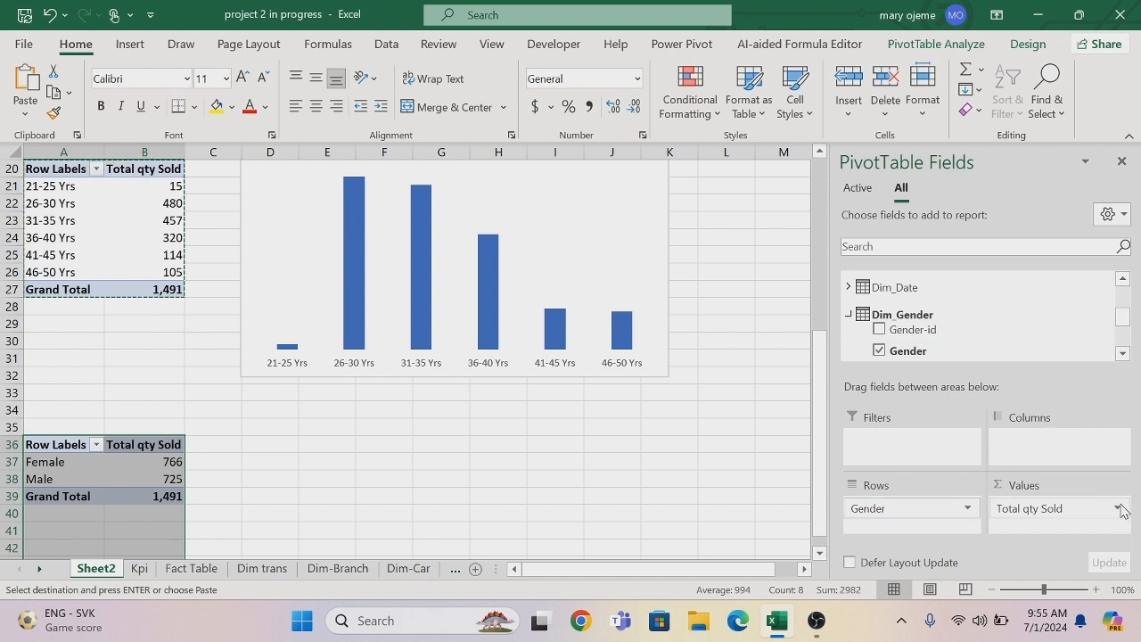
Insert a Doughnut PivotChart from the Gender PivotTable and place it beside that table, below the column chart.
left_click(161, 461)
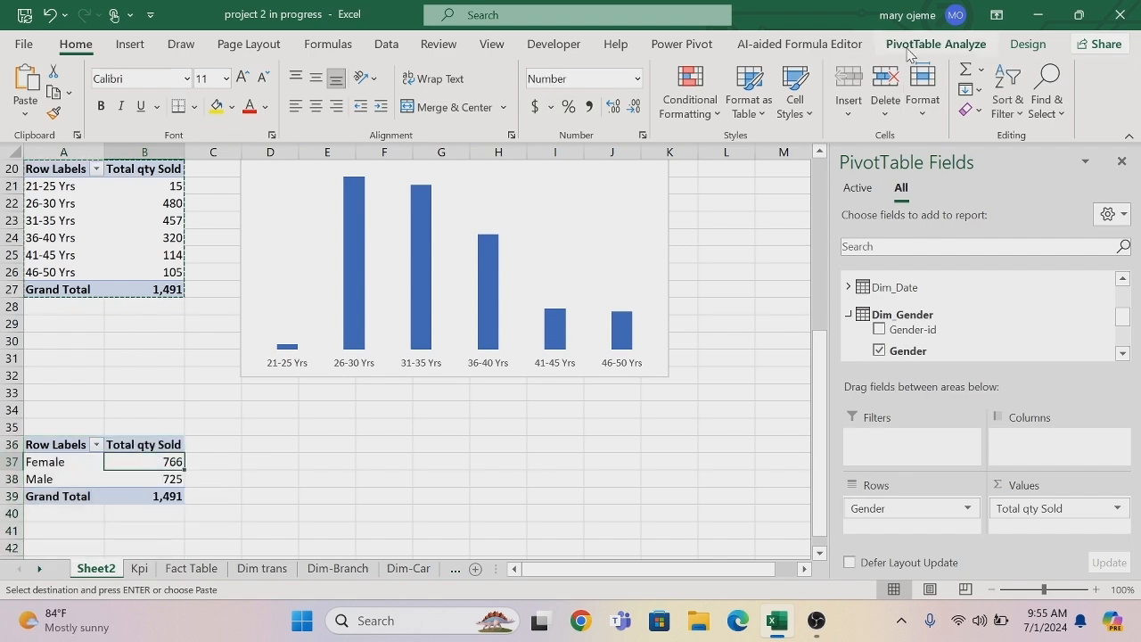
left_click(910, 47)
left_click(906, 82)
left_click(338, 185)
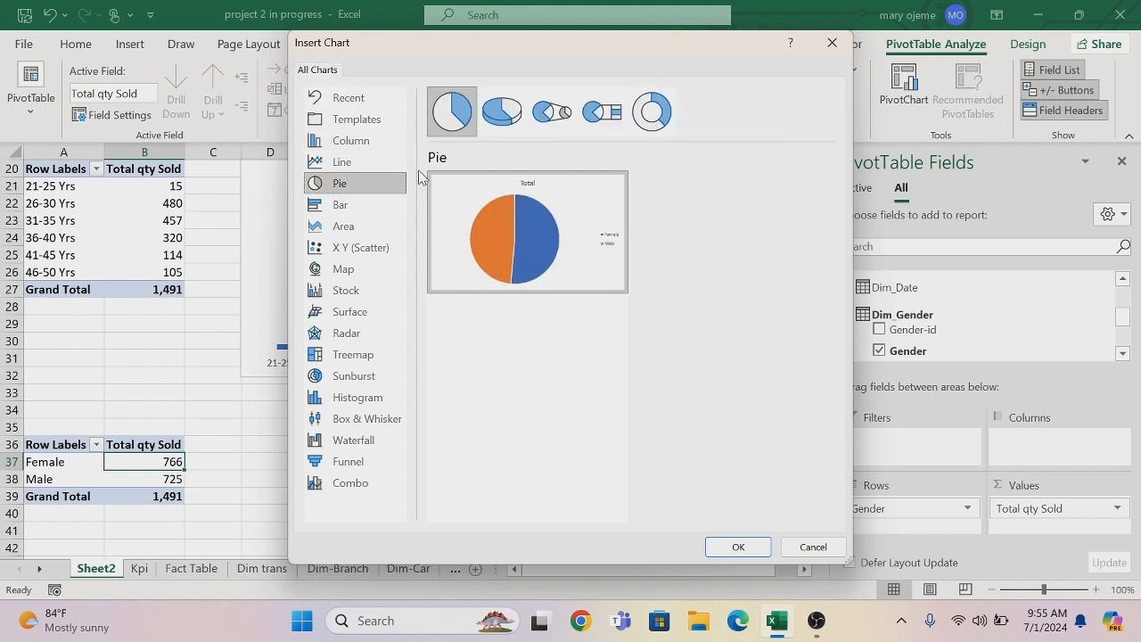
left_click(650, 118)
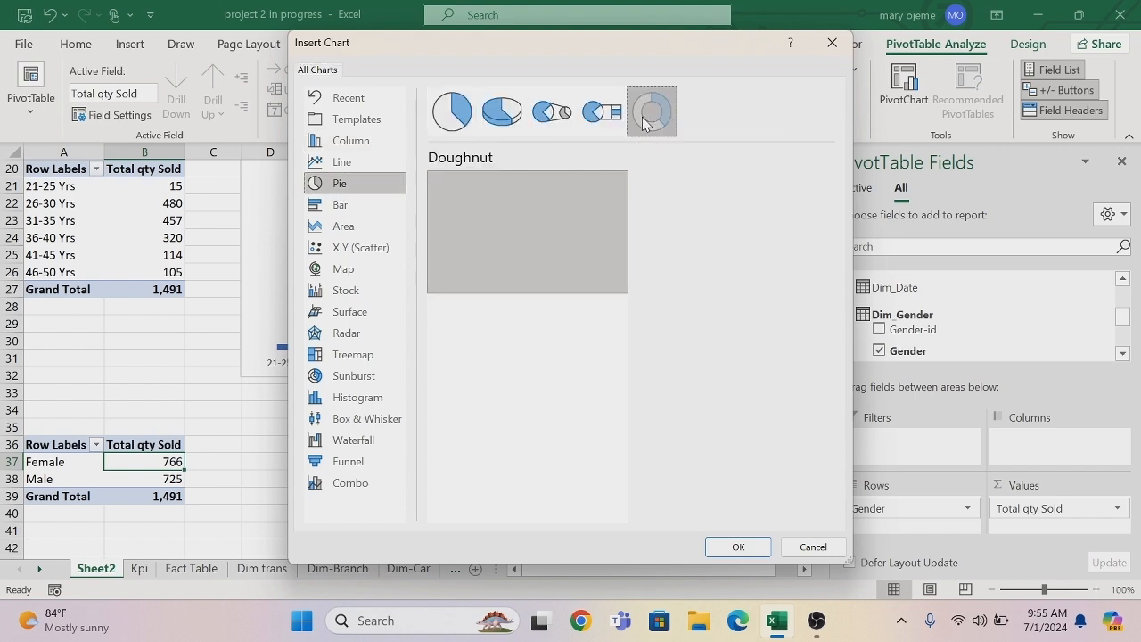
left_click(753, 547)
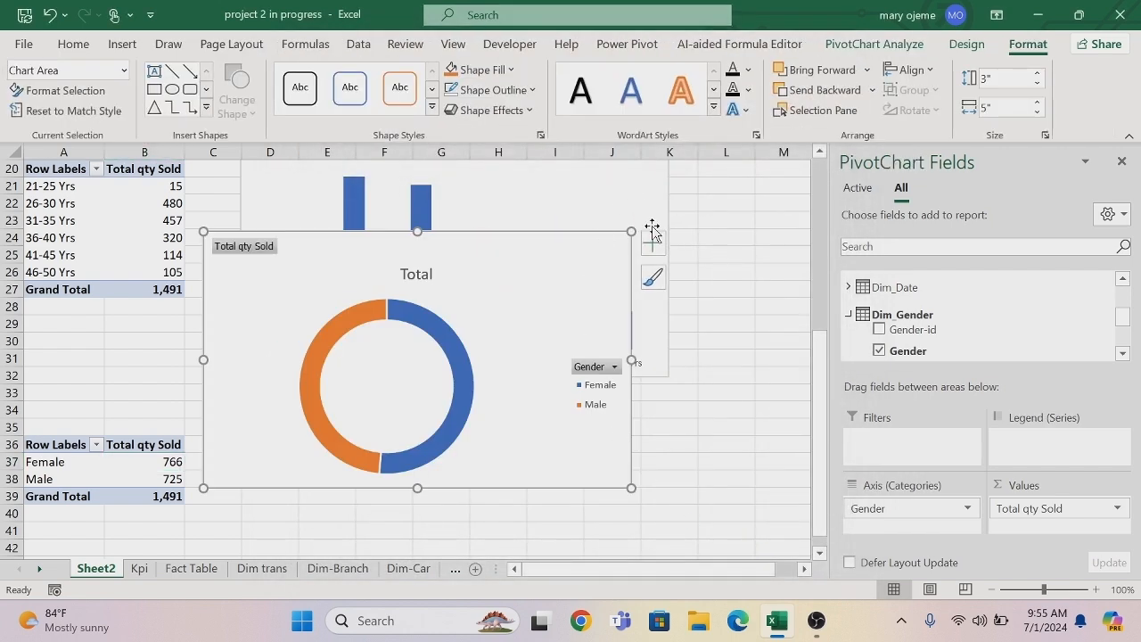
left_click_drag(484, 234, 530, 395)
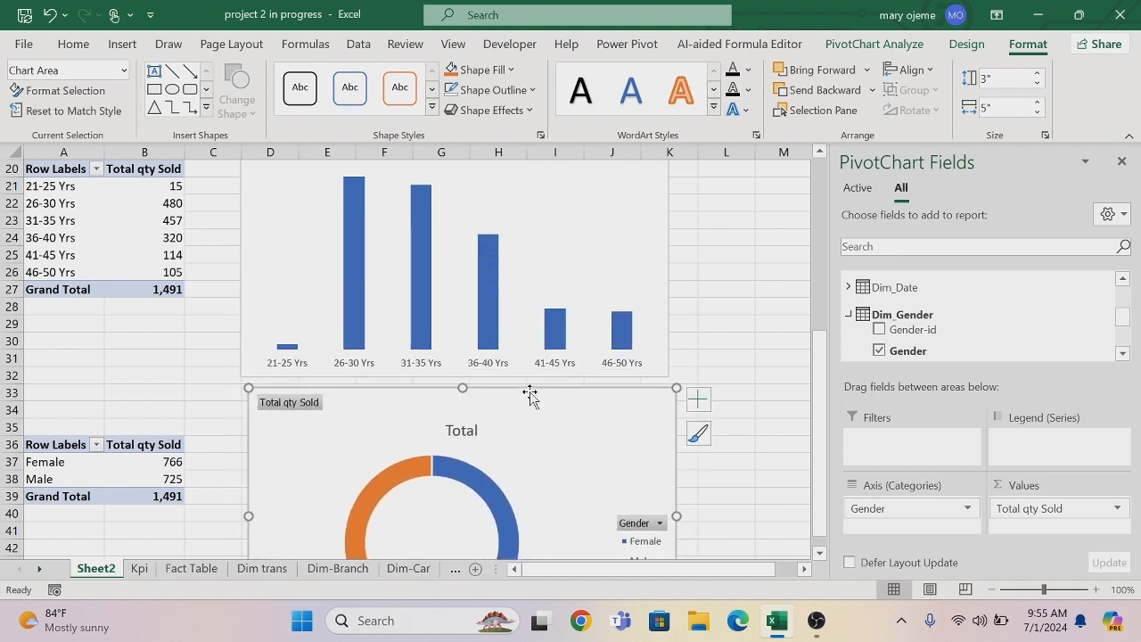
Remove the doughnut chart's title, add data labels and hide all its field buttons, keeping the legend.
left_click(693, 402)
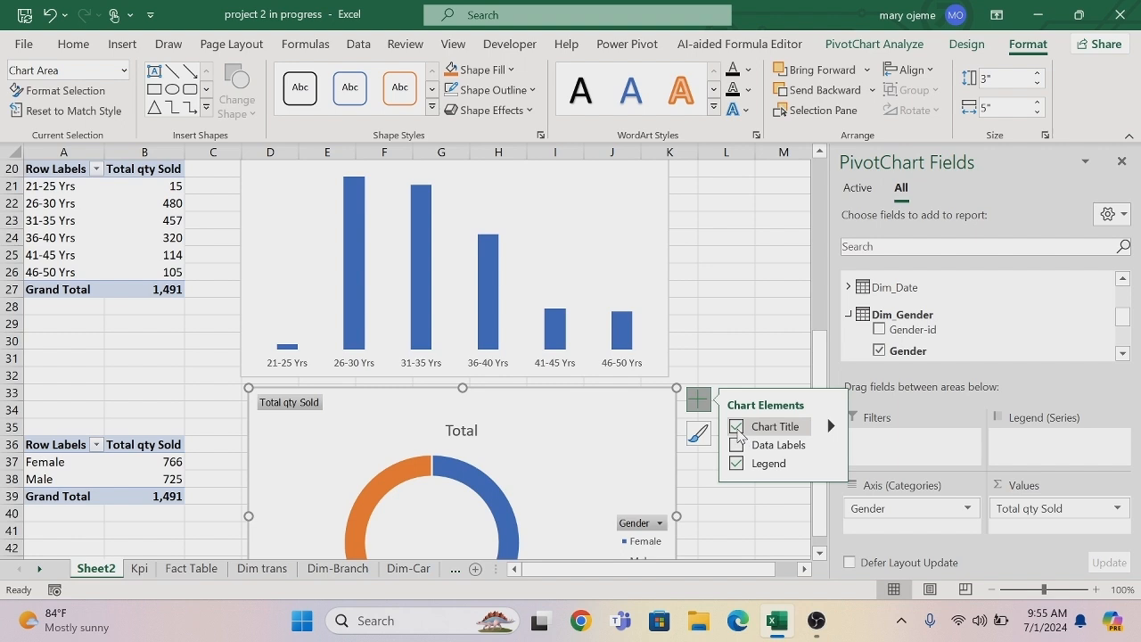
left_click(738, 429)
left_click(735, 445)
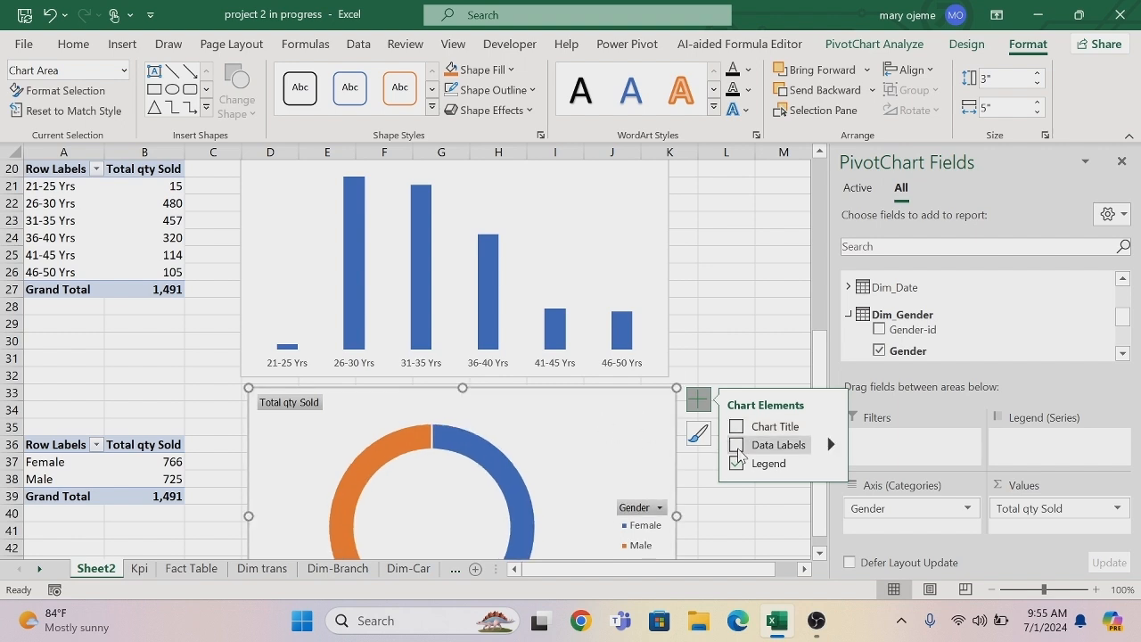
right_click(311, 411)
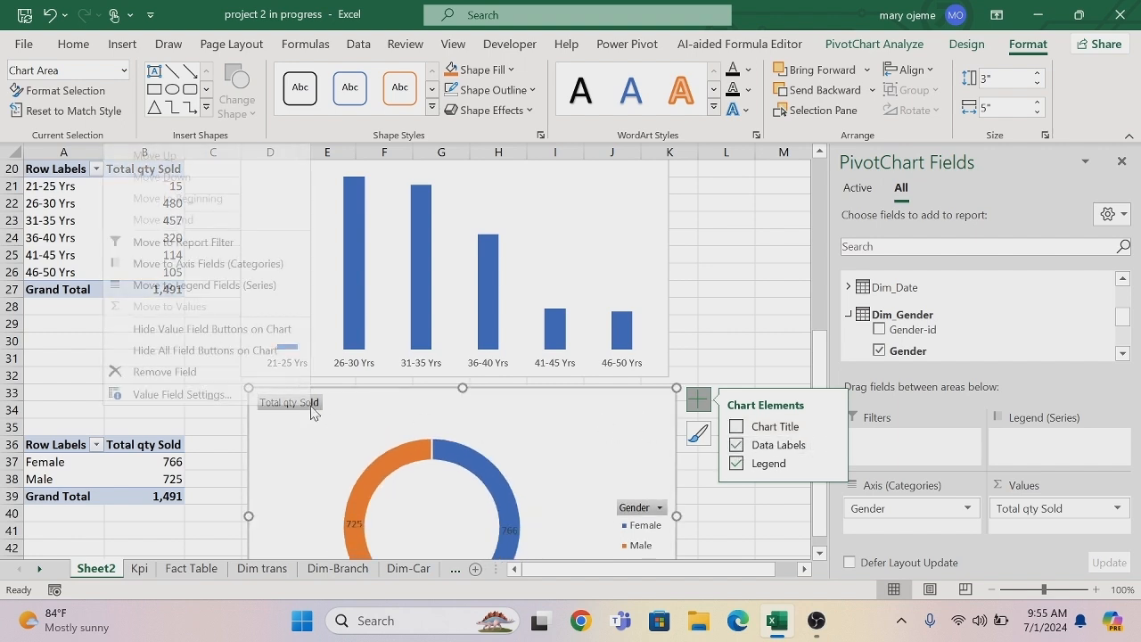
left_click(267, 351)
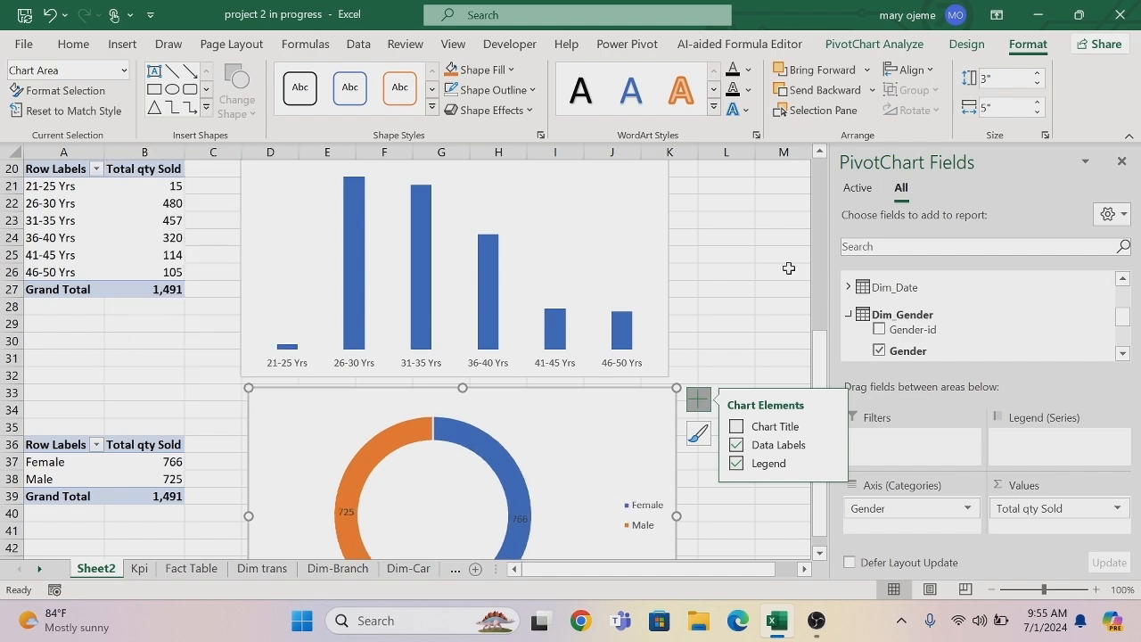
Copy the Gender PivotTable to cell A51 of the same sheet.
scroll(824, 358, "down", 1)
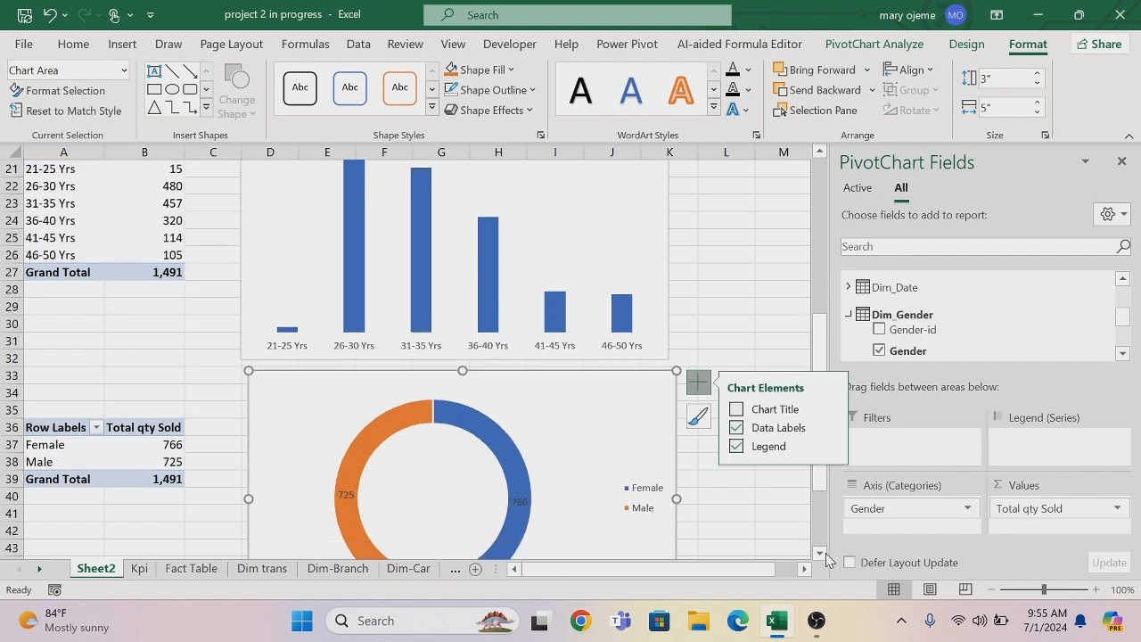
scroll(821, 555, "down", 3)
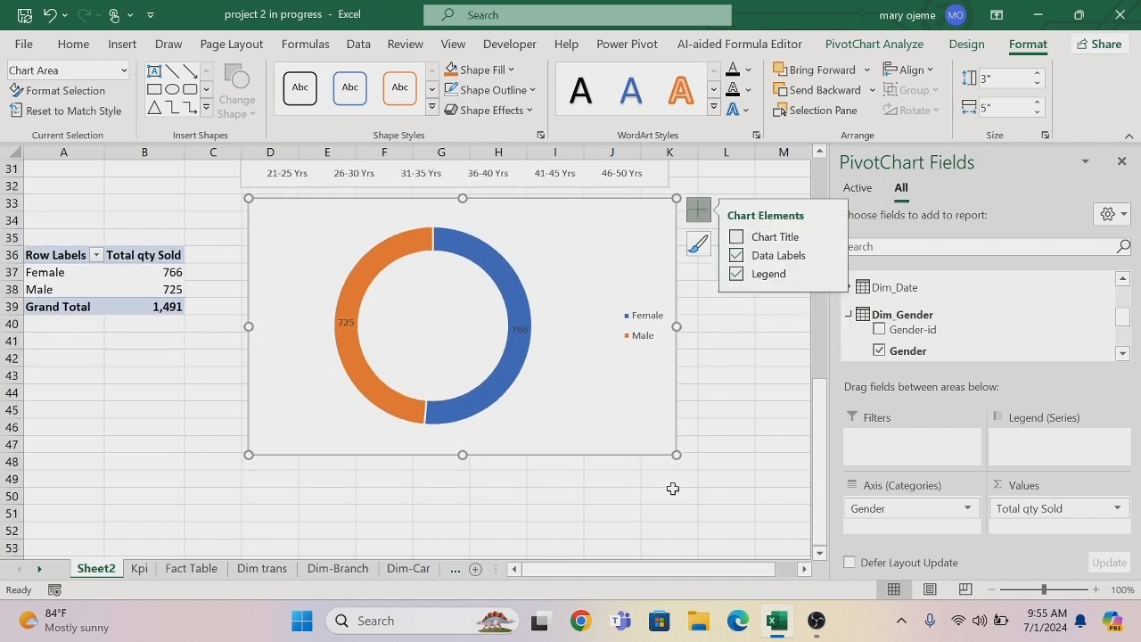
left_click_drag(33, 256, 134, 306)
key("ctrl+c")
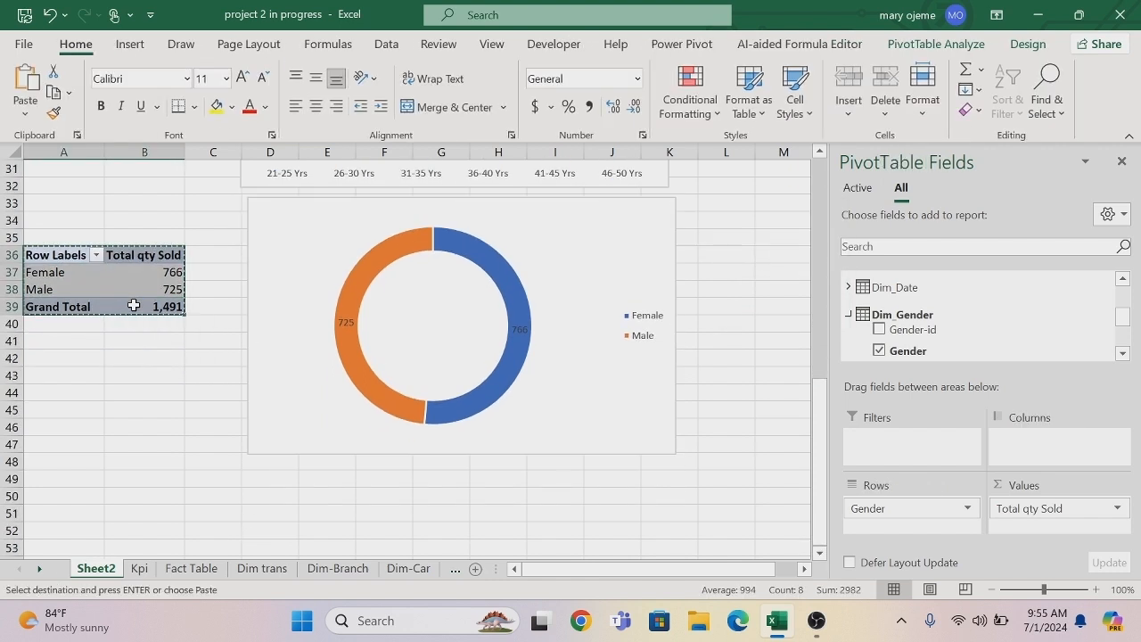
left_click(71, 519)
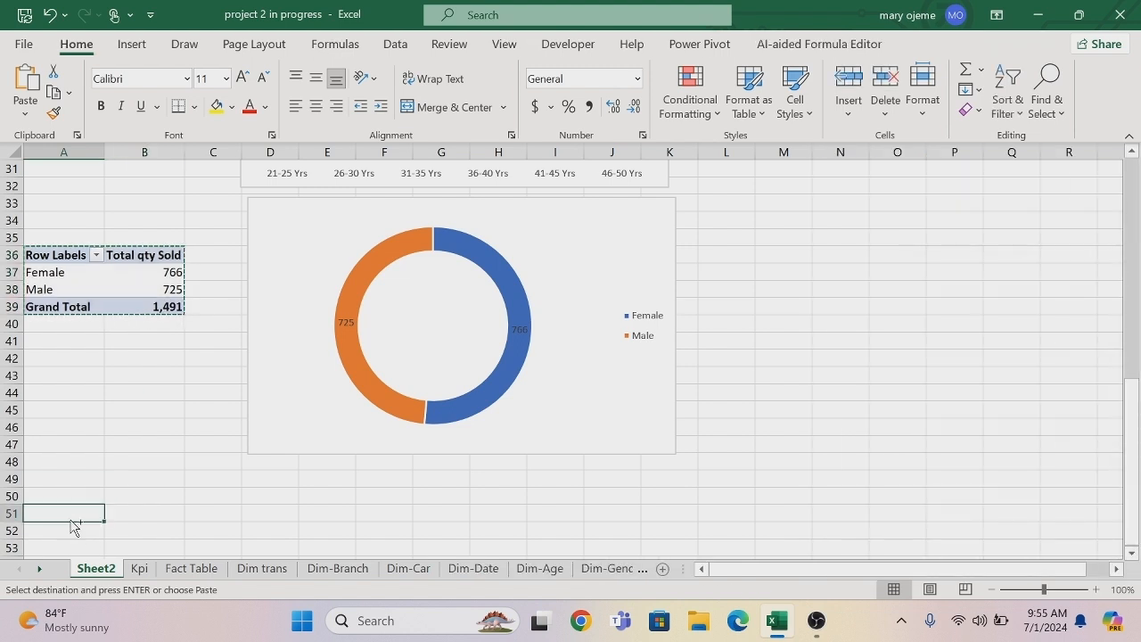
key("ctrl+v")
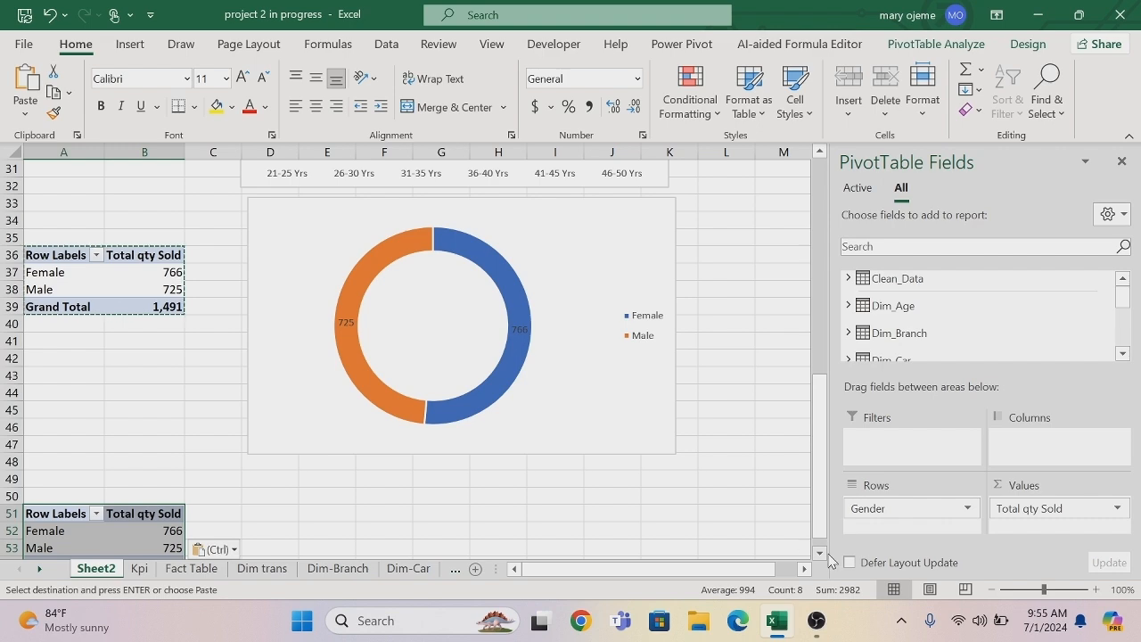
Replace Gender with the Car_Model field from Dim_Car in the rows of the PivotTable at A51.
scroll(824, 560, "down", 2)
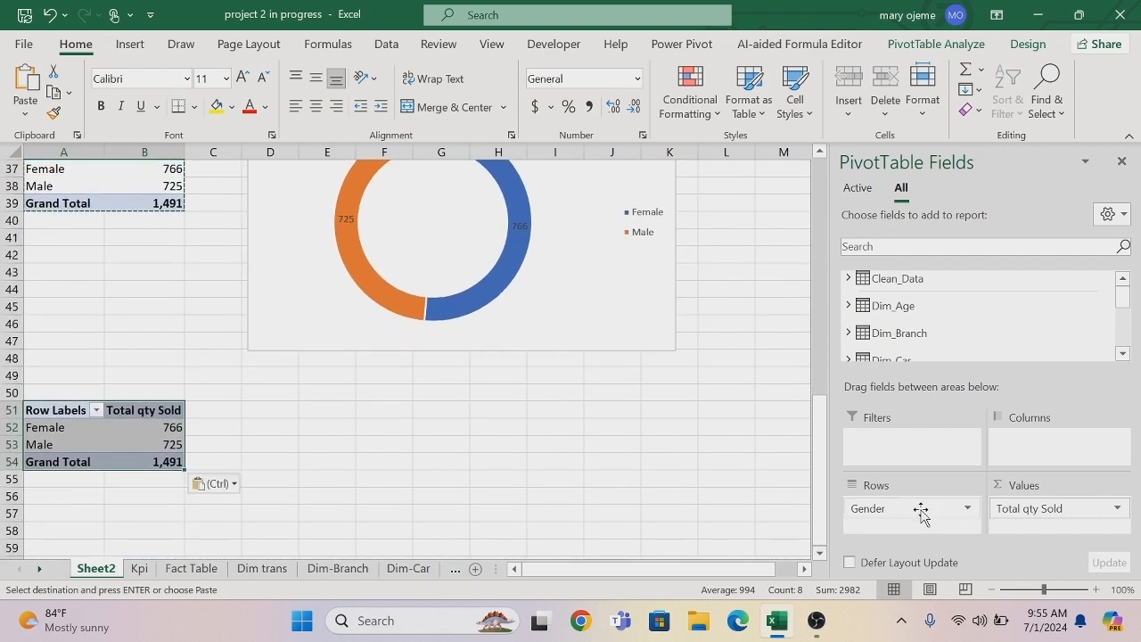
left_click_drag(917, 510, 726, 487)
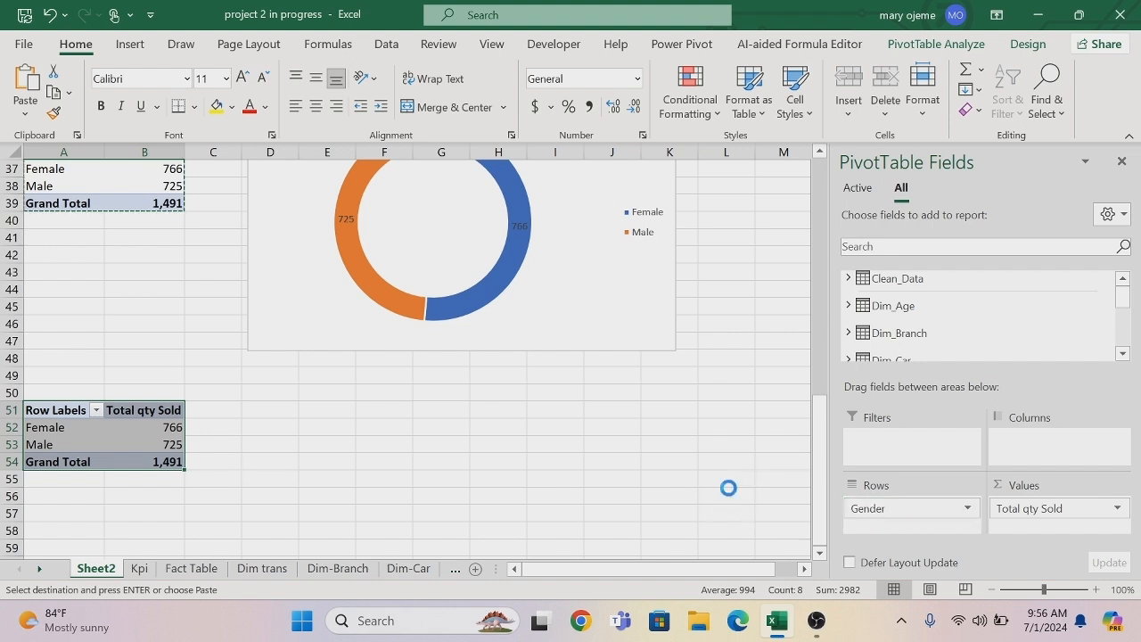
left_click(848, 359)
left_click_drag(923, 339, 931, 519)
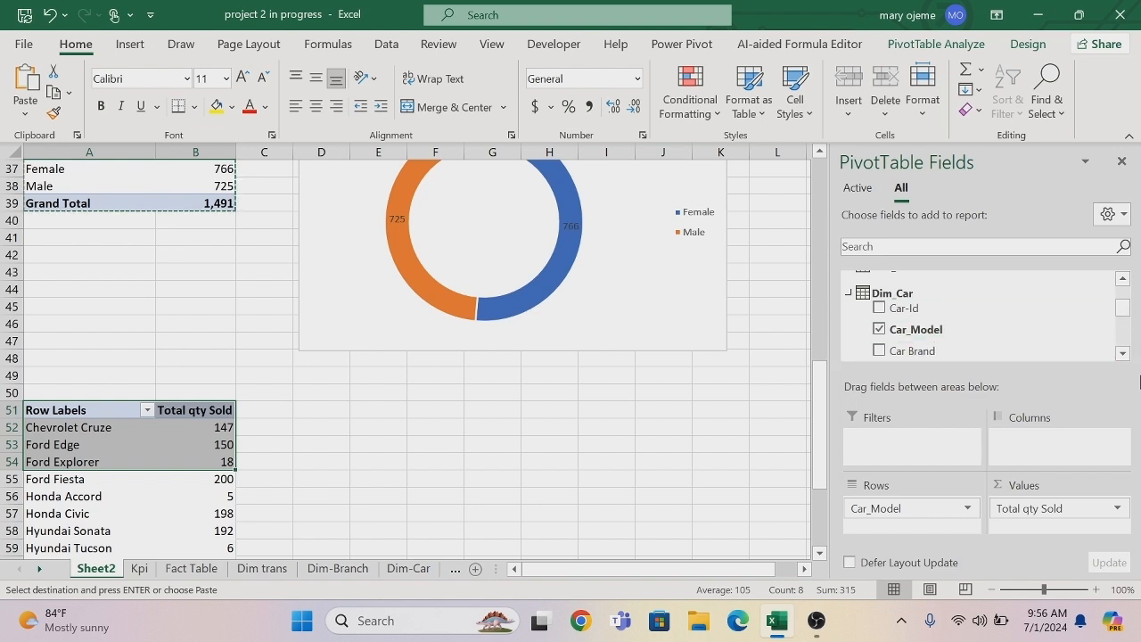
Sort the car model PivotTable by Total qty Sold from smallest to largest.
scroll(821, 553, "down", 1)
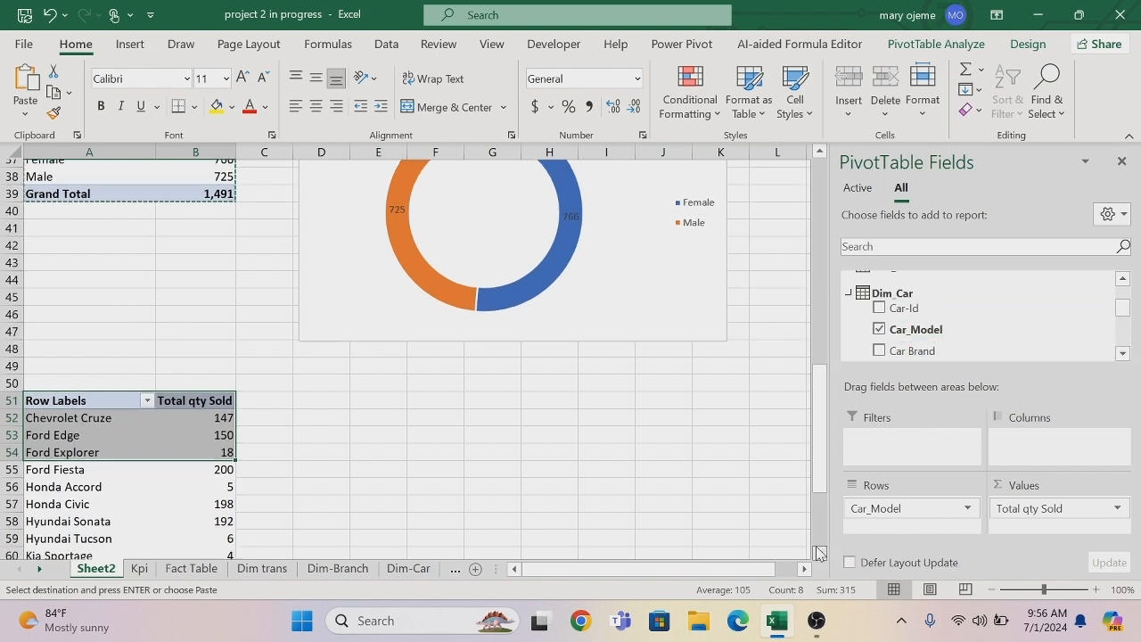
left_click(225, 392)
right_click(229, 395)
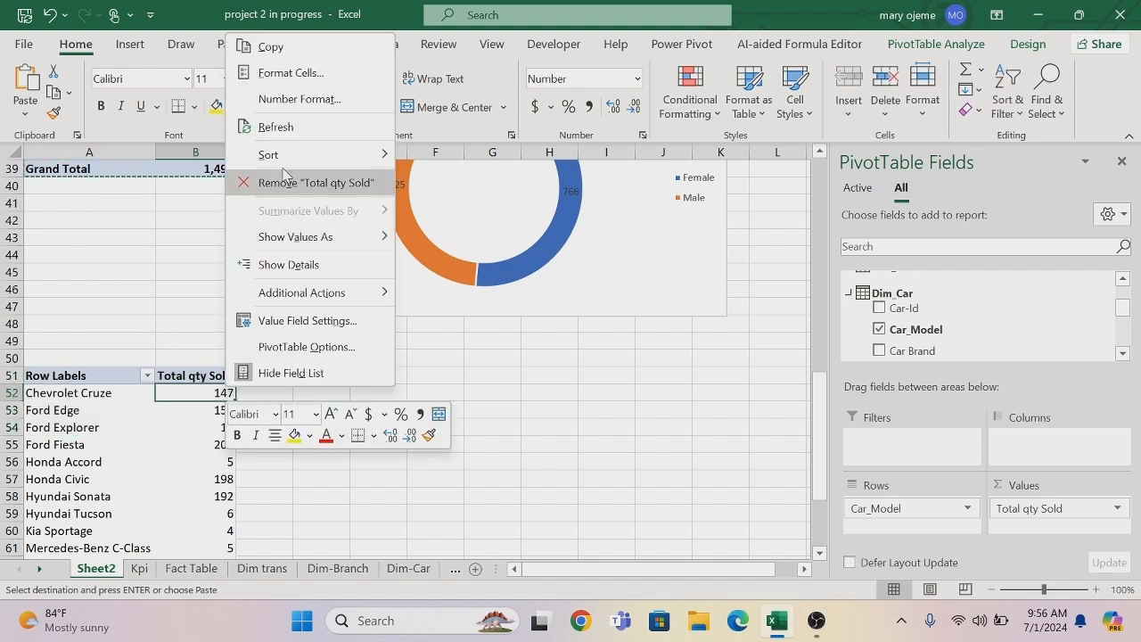
mouse_move(357, 154)
left_click(443, 158)
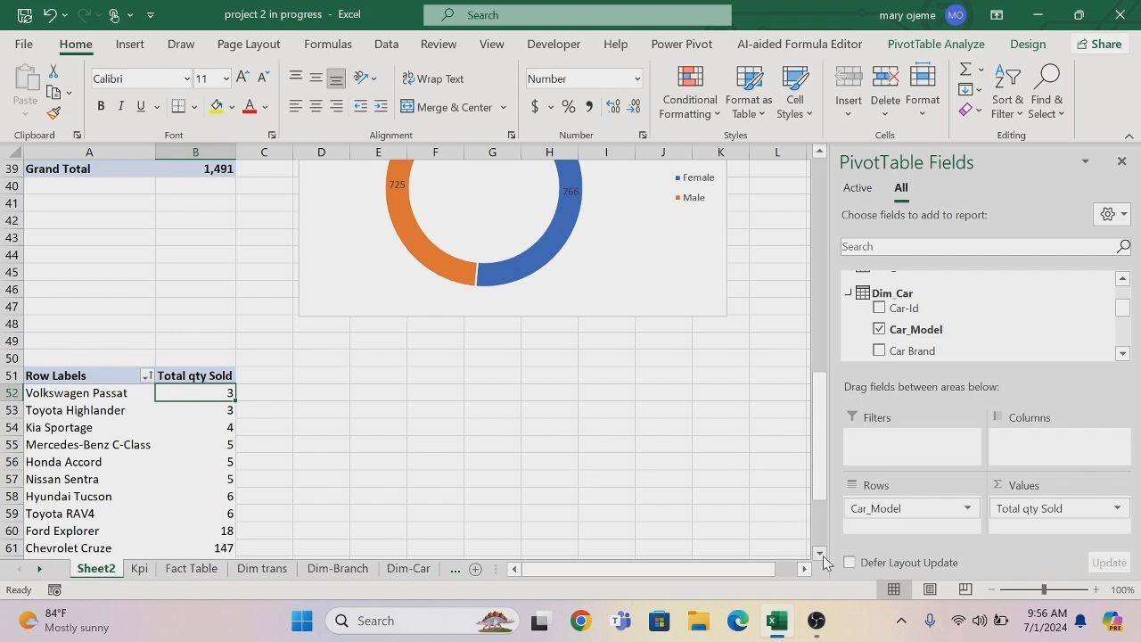
Filter the car model PivotTable to the top 6 items by Total qty Sold.
scroll(823, 555, "down", 2)
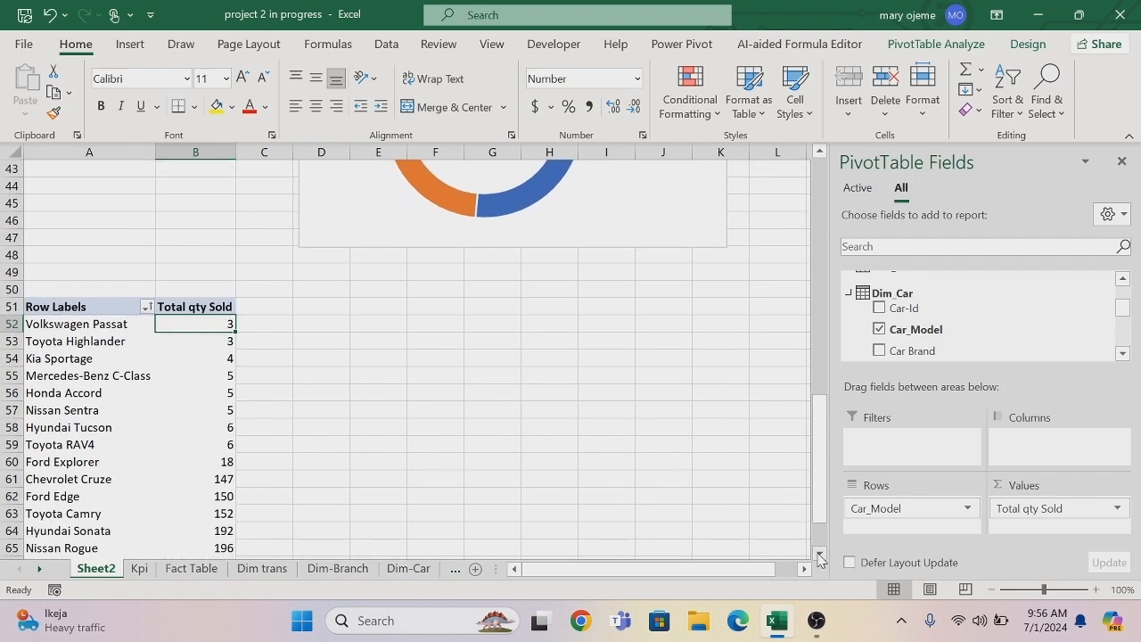
left_click(821, 555)
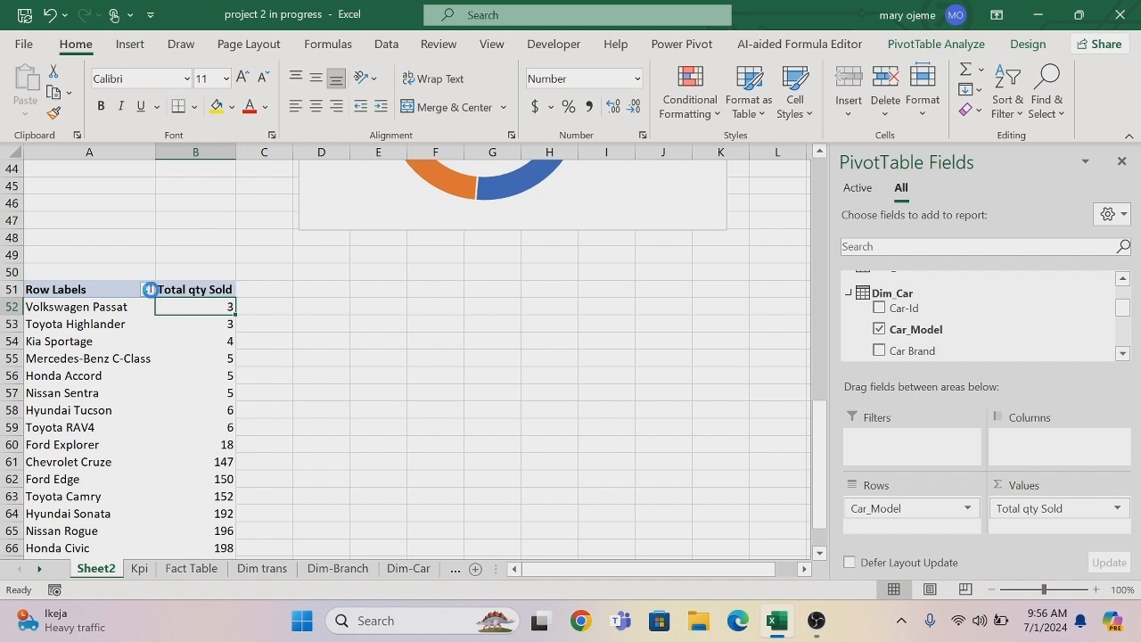
left_click(150, 289)
mouse_move(326, 355)
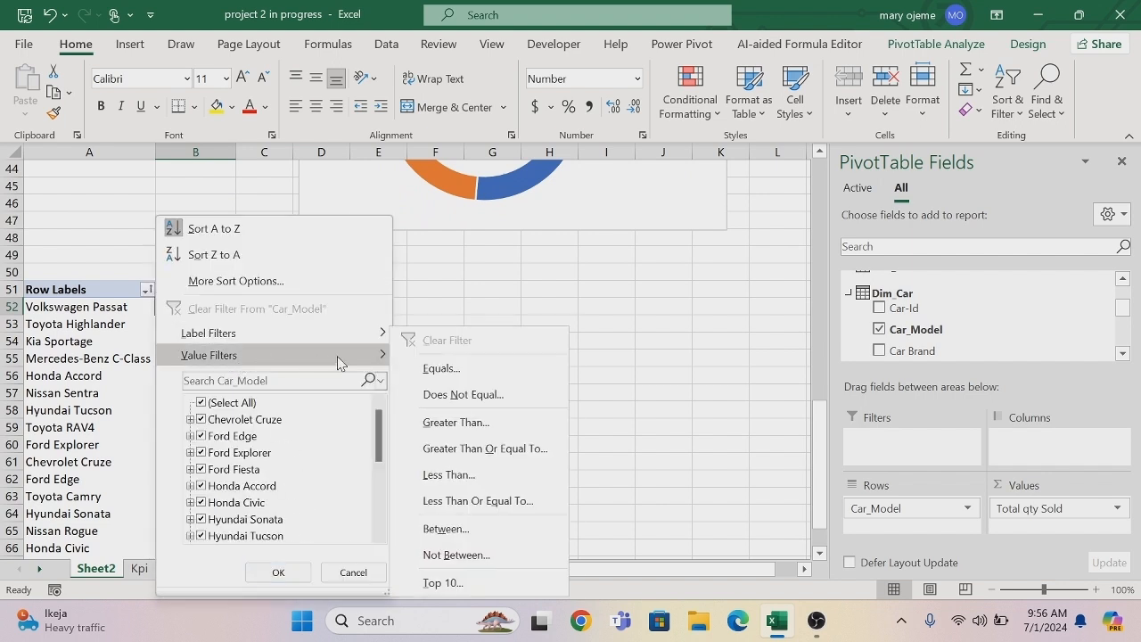
left_click(445, 583)
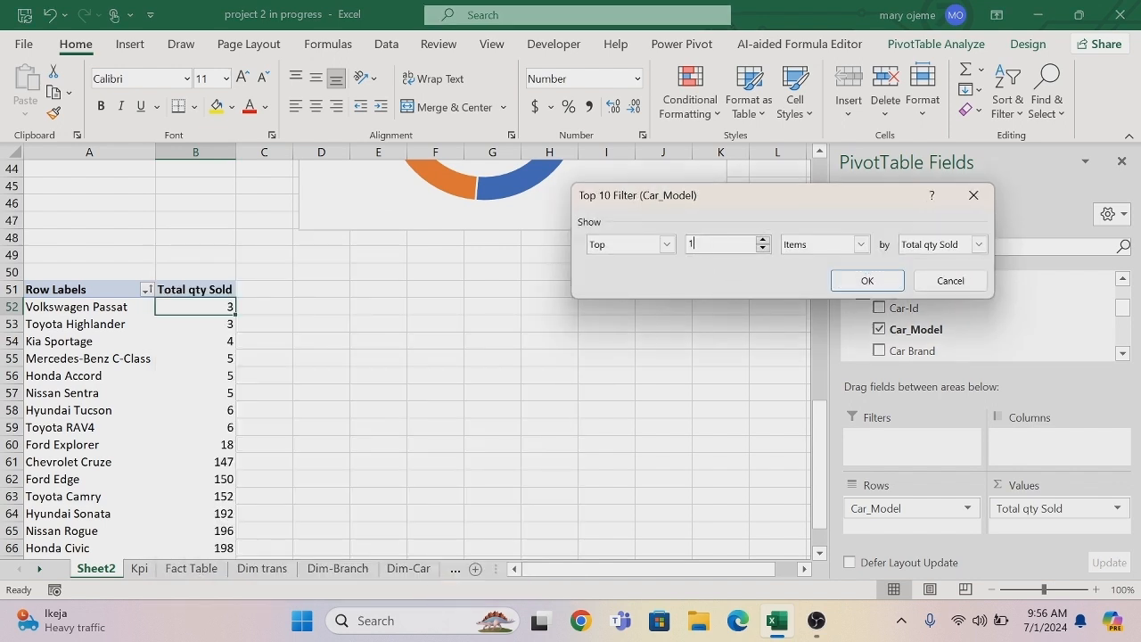
left_click(865, 282)
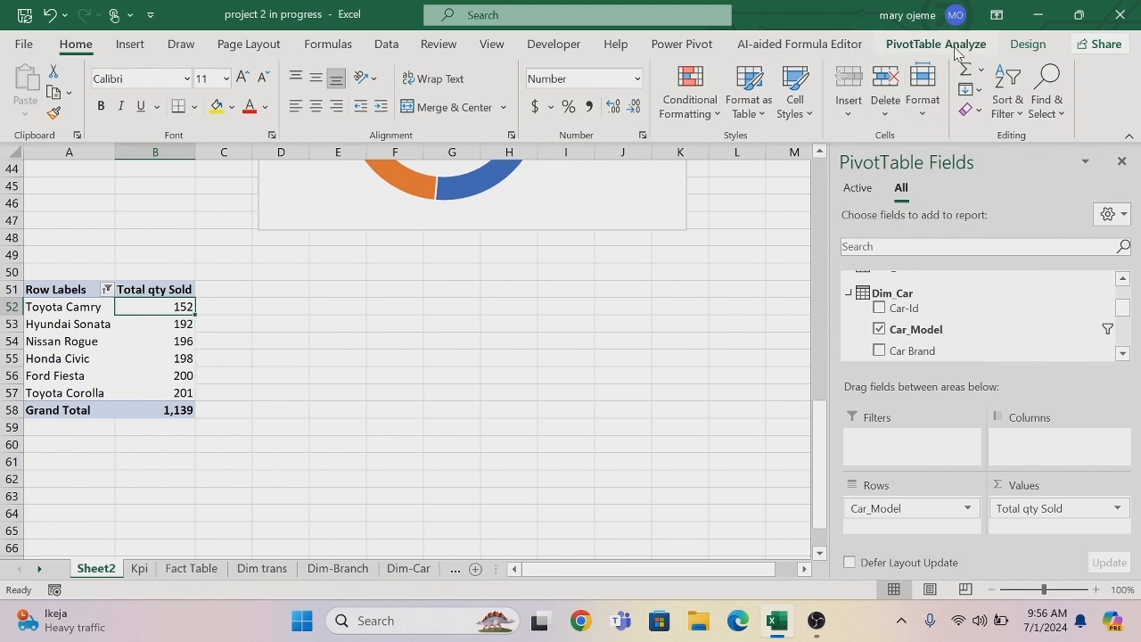
Insert a bar PivotChart from the car model PivotTable and place it beside the table.
left_click(954, 47)
left_click(903, 86)
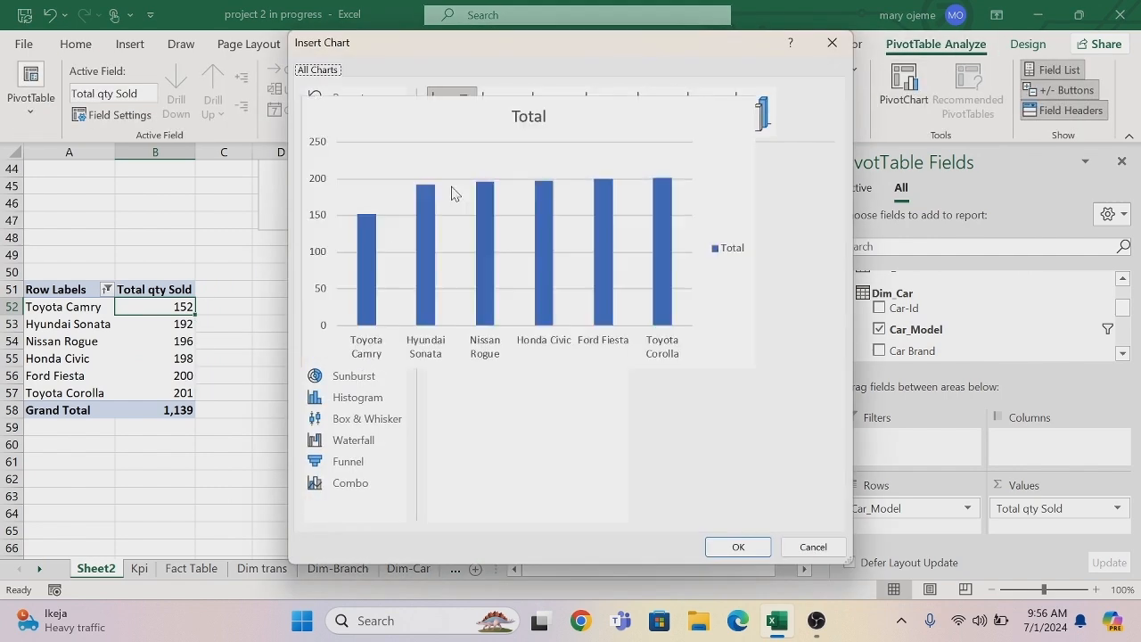
left_click(367, 204)
left_click(736, 545)
left_click_drag(536, 252, 578, 276)
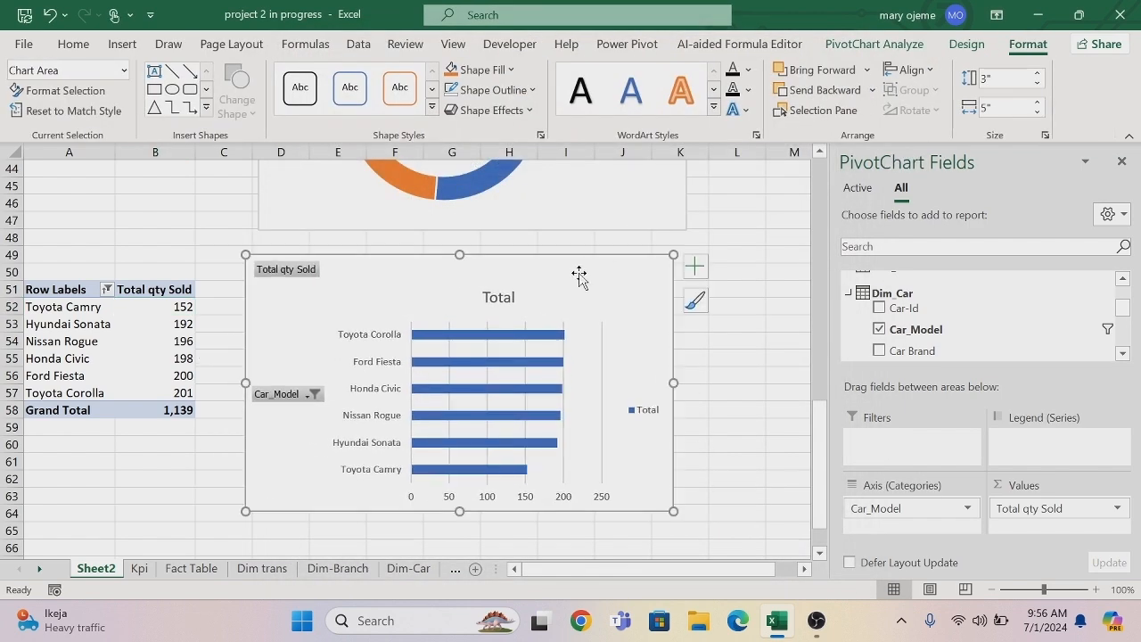
Remove the primary horizontal axis, chart title, gridlines and legend from the car model chart and add data labels.
left_click(694, 266)
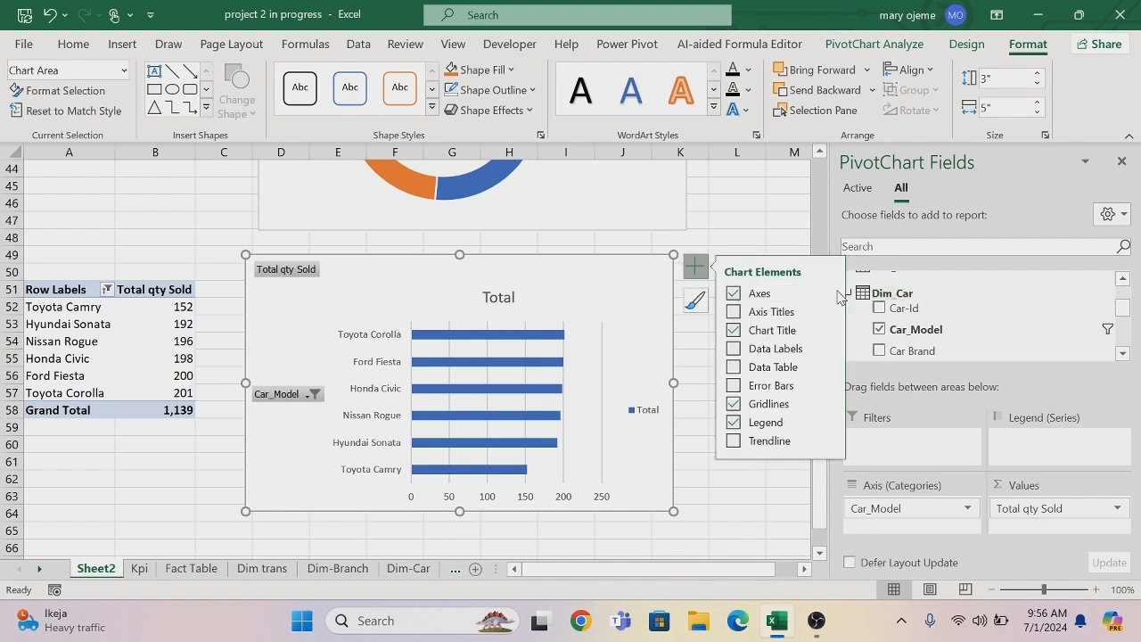
mouse_move(829, 294)
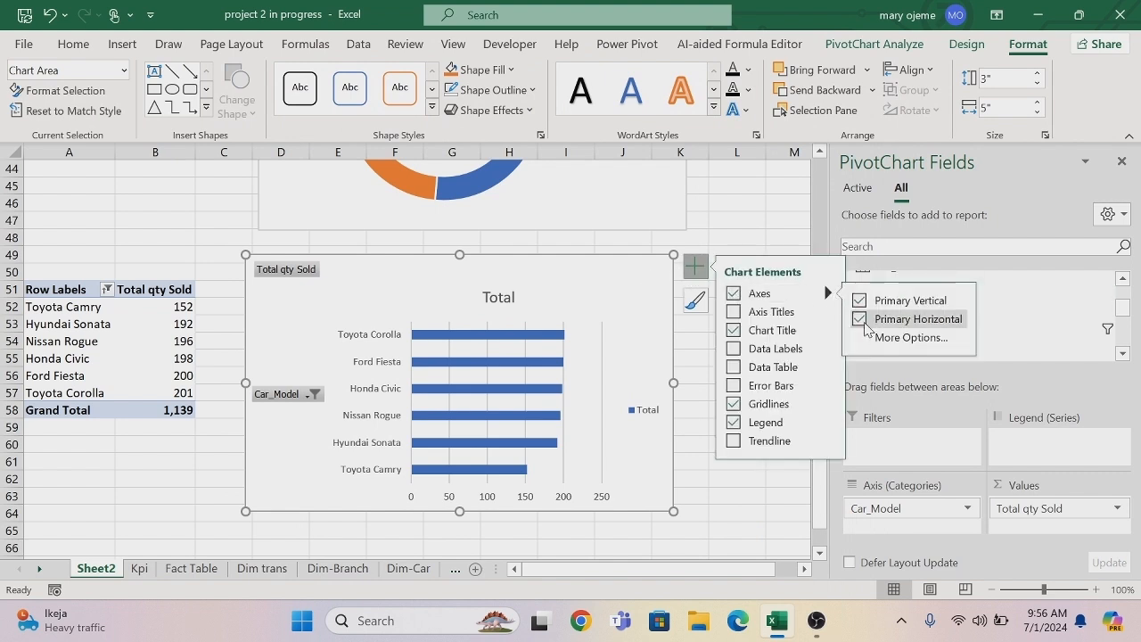
left_click(861, 321)
left_click(732, 330)
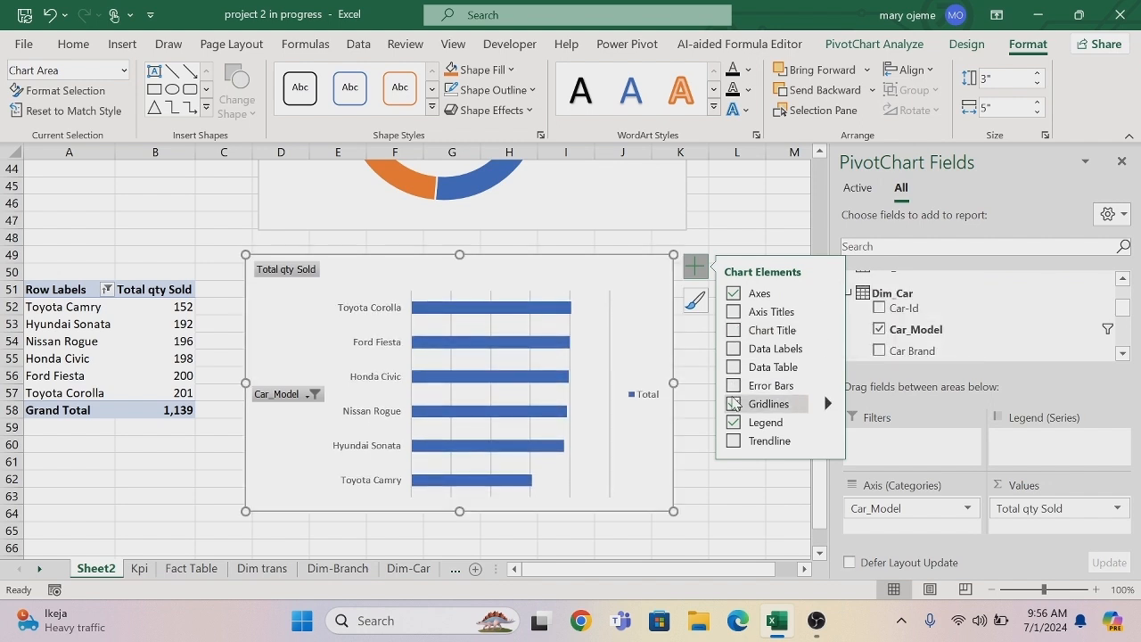
left_click(733, 404)
left_click(733, 421)
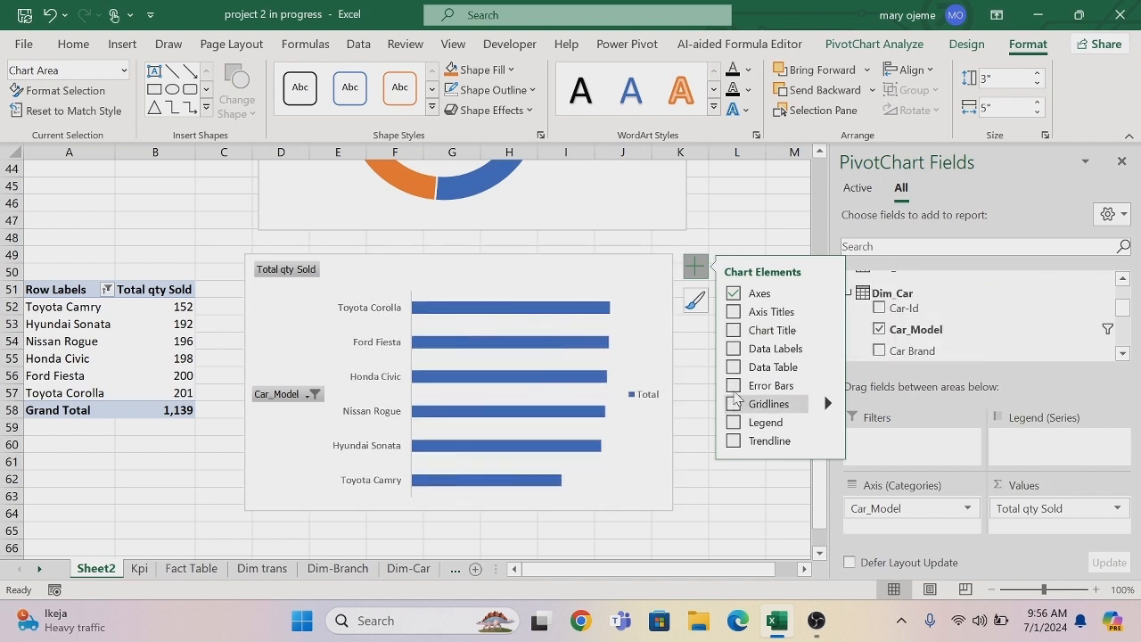
left_click(733, 348)
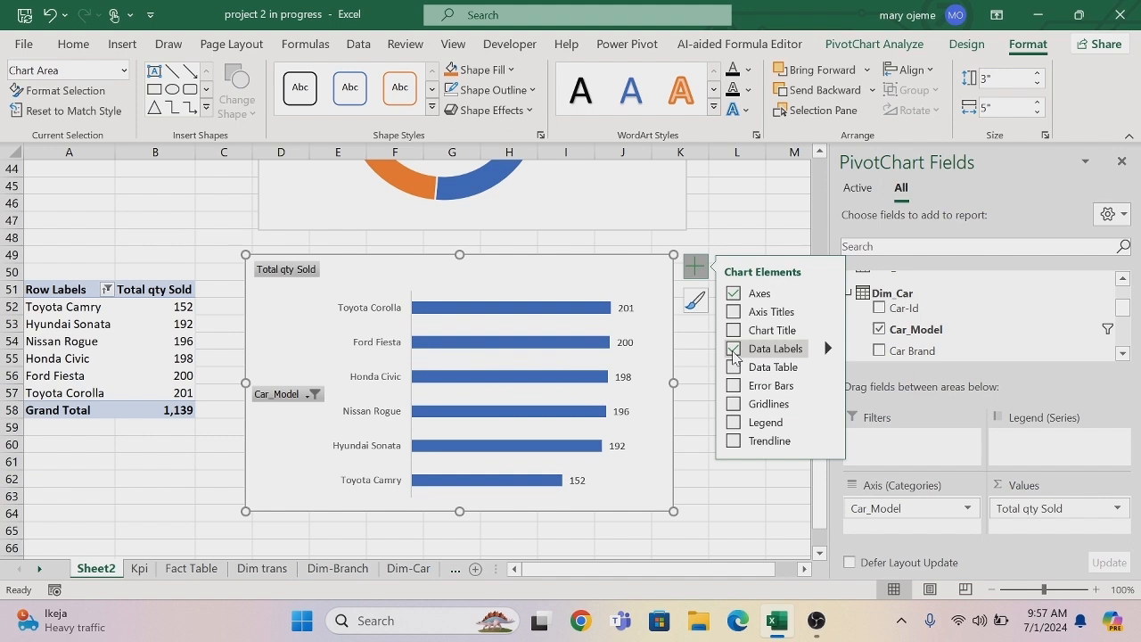
Hide all field buttons on the car model chart and set its vertical axis to No Outline.
right_click(287, 274)
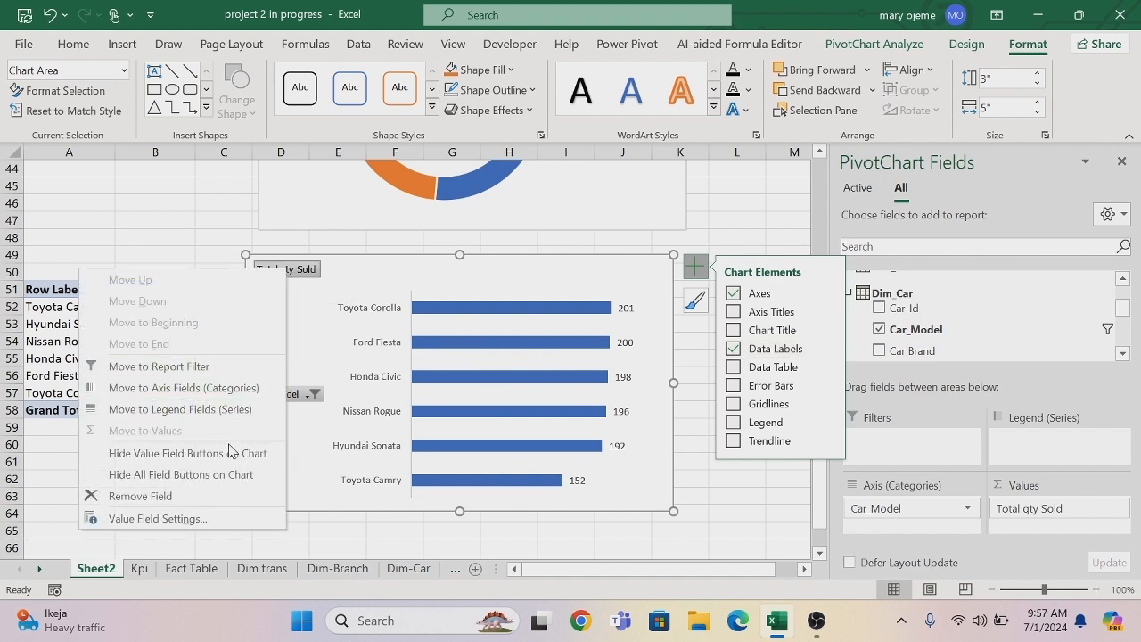
left_click(233, 475)
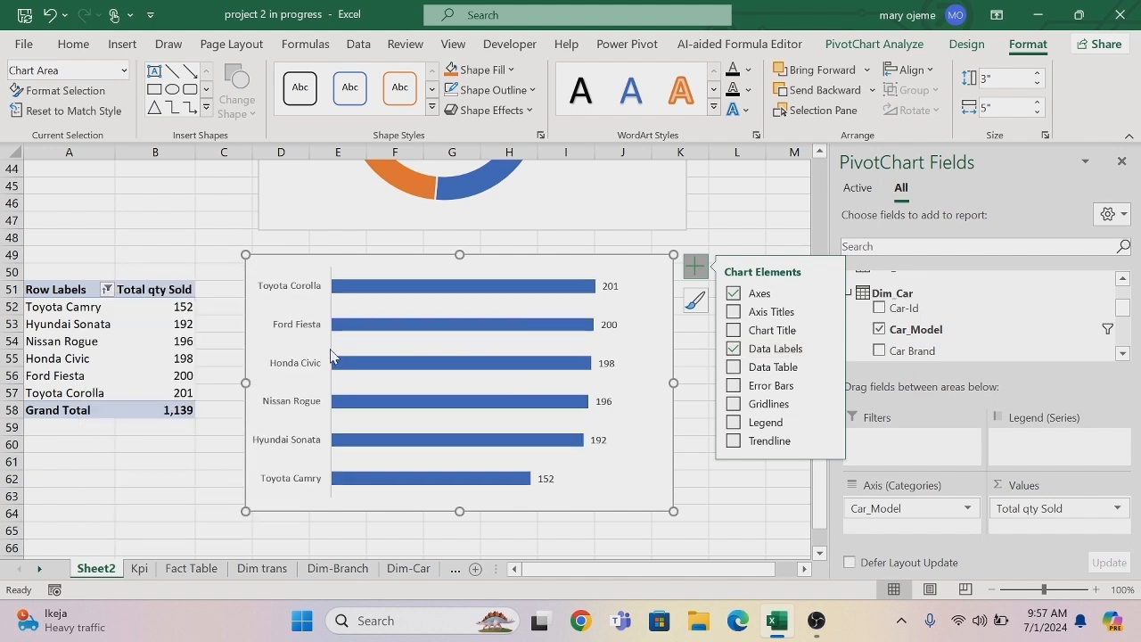
right_click(334, 317)
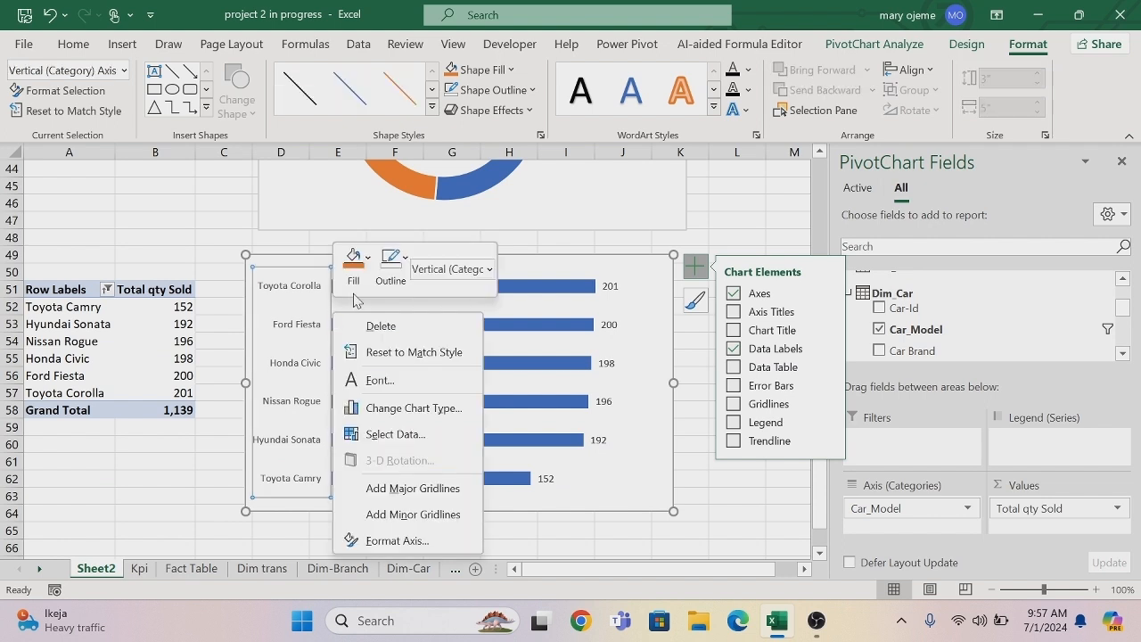
left_click(405, 260)
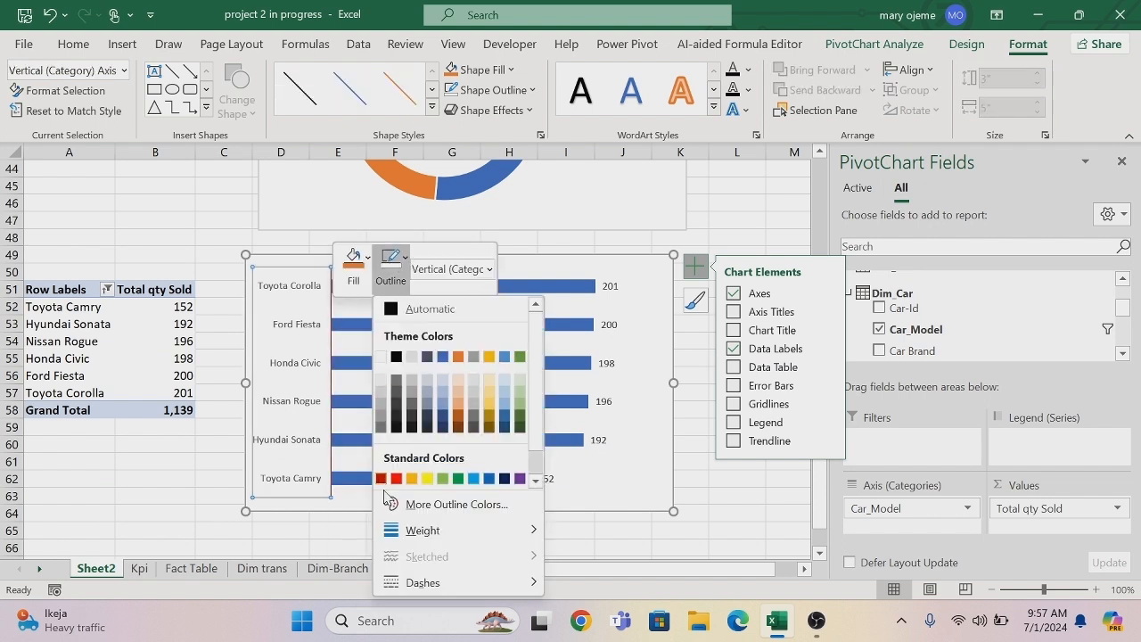
scroll(538, 469, "down", 1)
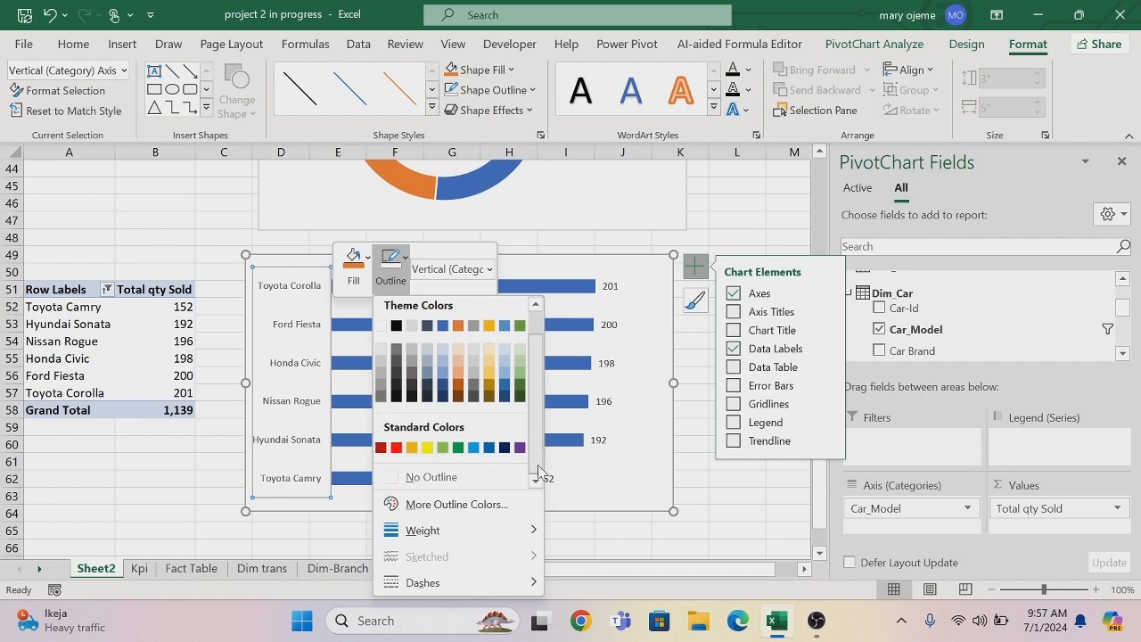
left_click(395, 479)
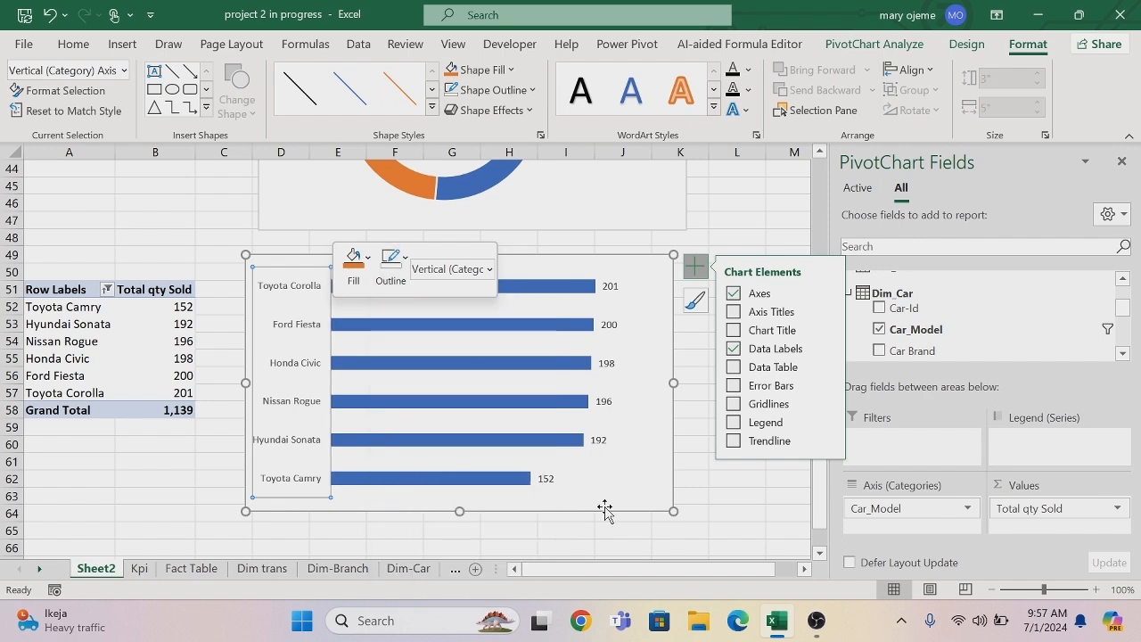
left_click(732, 517)
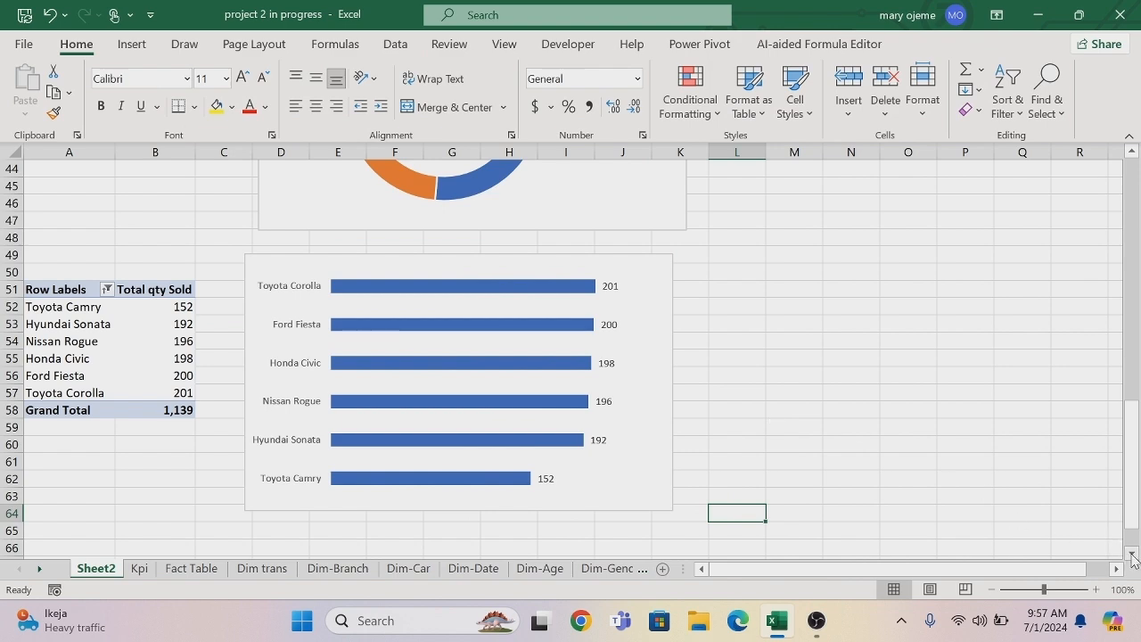
Copy the car model PivotTable to cell A68 of the same sheet.
scroll(1133, 559, "down", 2)
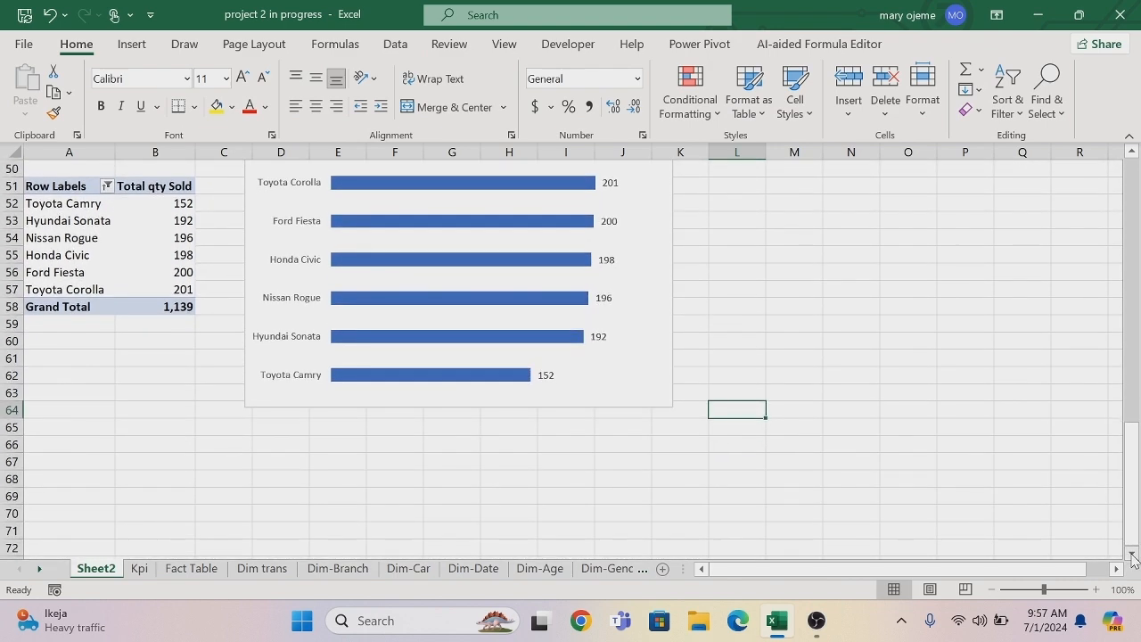
left_click_drag(33, 184, 139, 301)
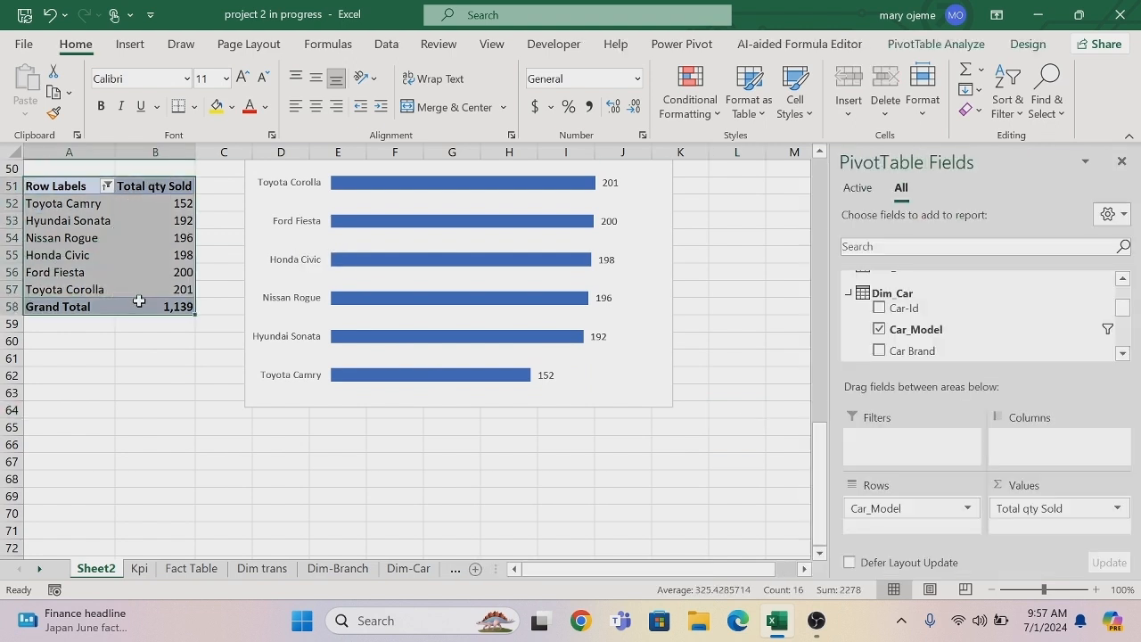
key("ctrl+c")
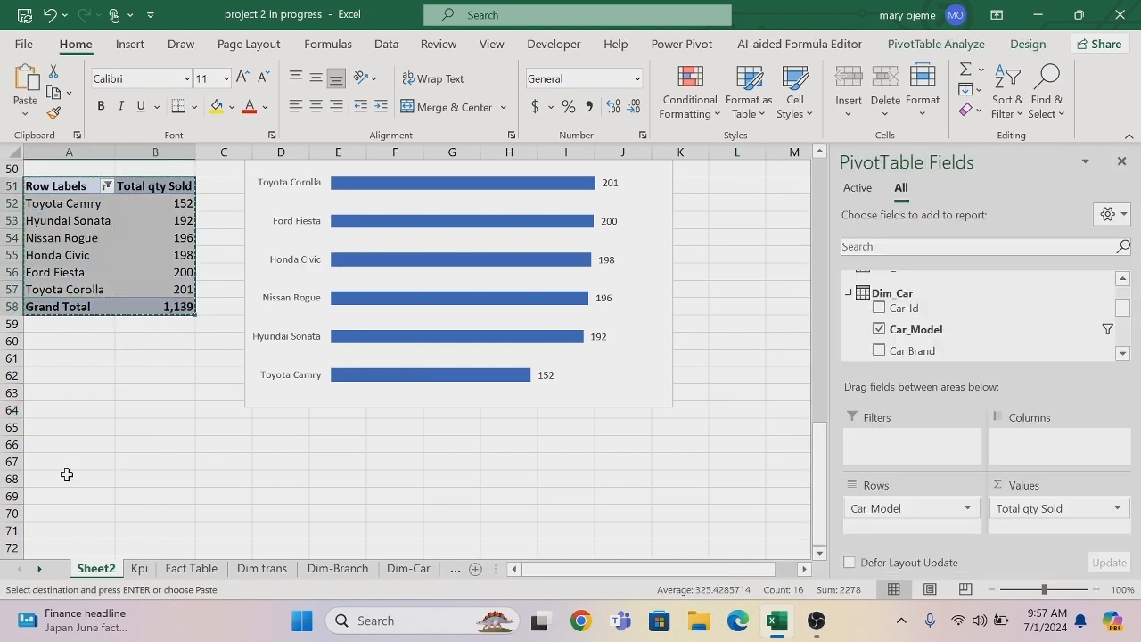
left_click(66, 474)
key("ctrl+v")
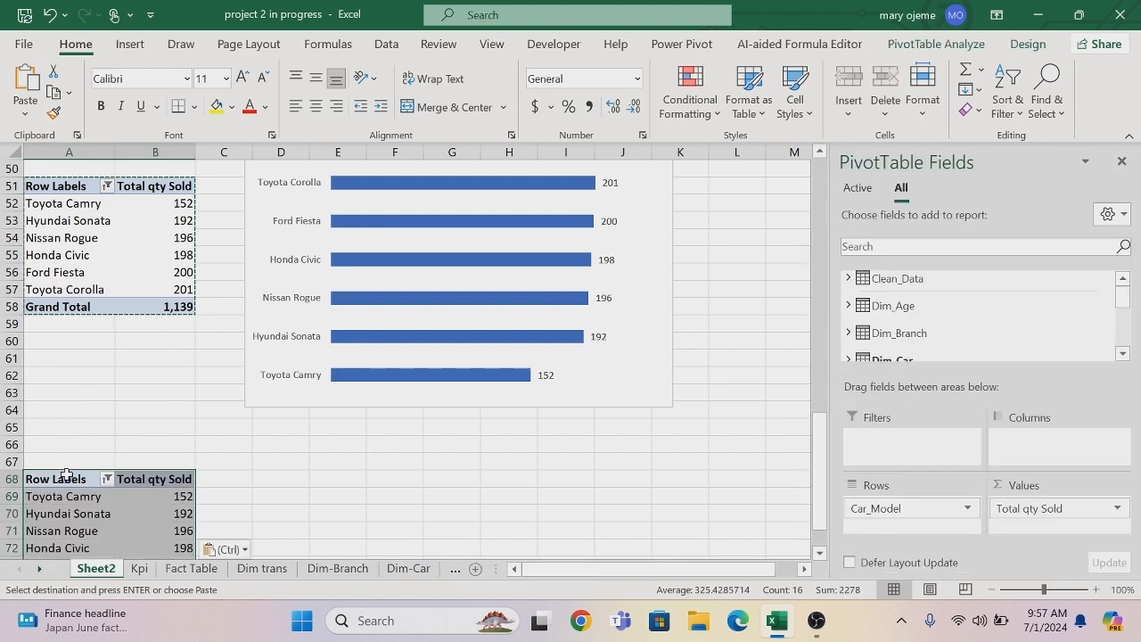
Replace Car_Model with the Month Name field from Dim_Date in the rows of the PivotTable at A68.
left_click(820, 553)
left_click(820, 554)
left_click_drag(909, 503, 766, 517)
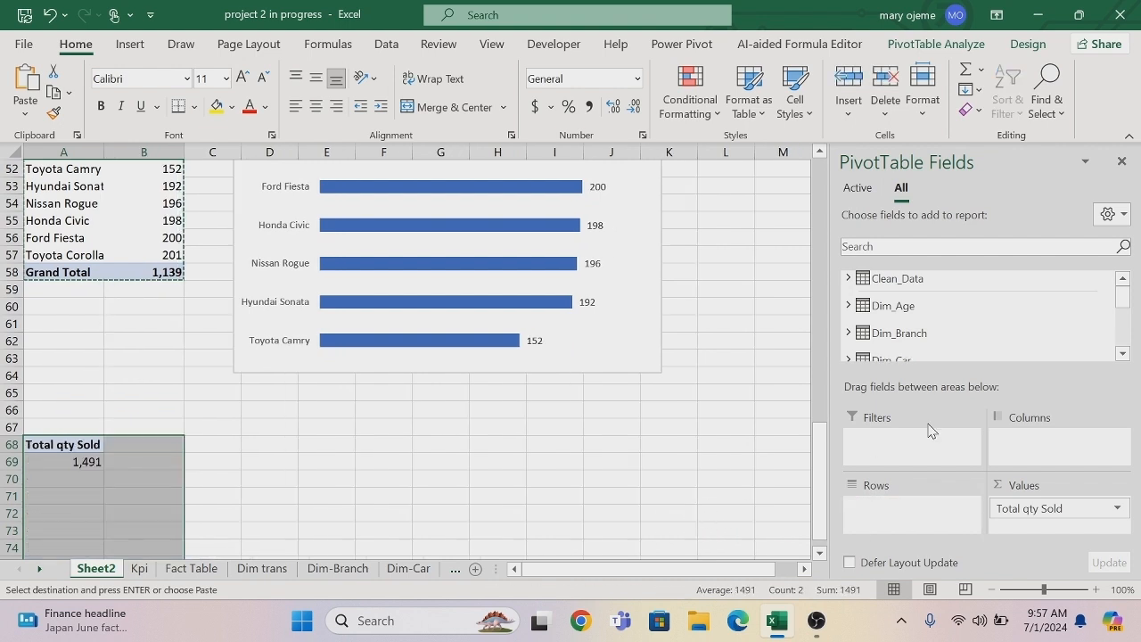
left_click(1122, 355)
left_click(1121, 357)
left_click(1122, 354)
left_click(1121, 355)
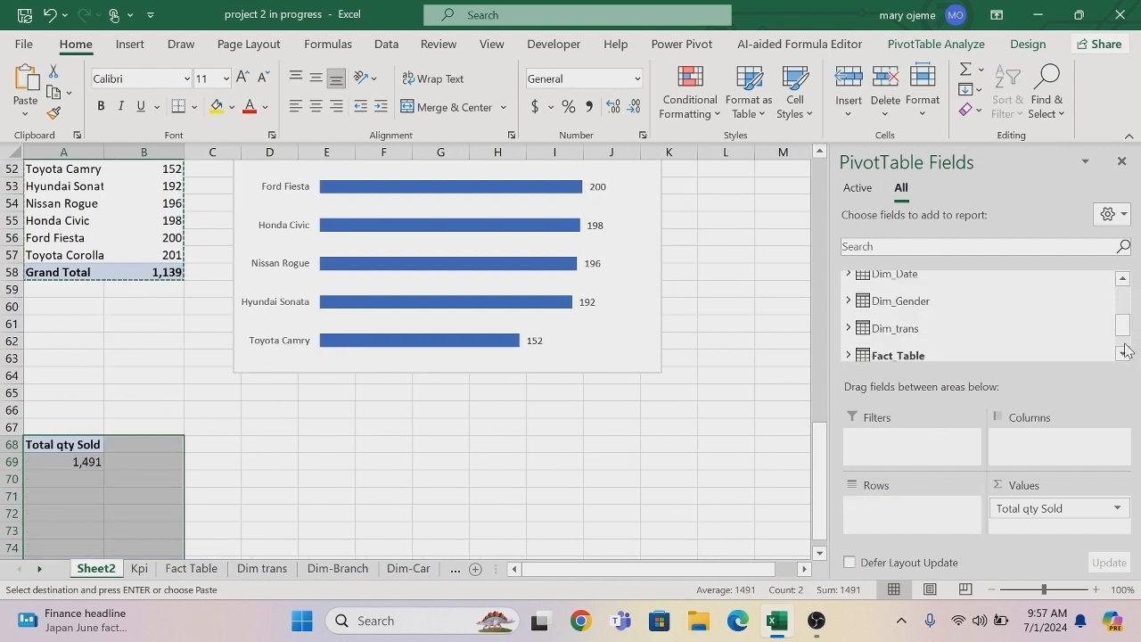
left_click(1123, 279)
left_click(847, 304)
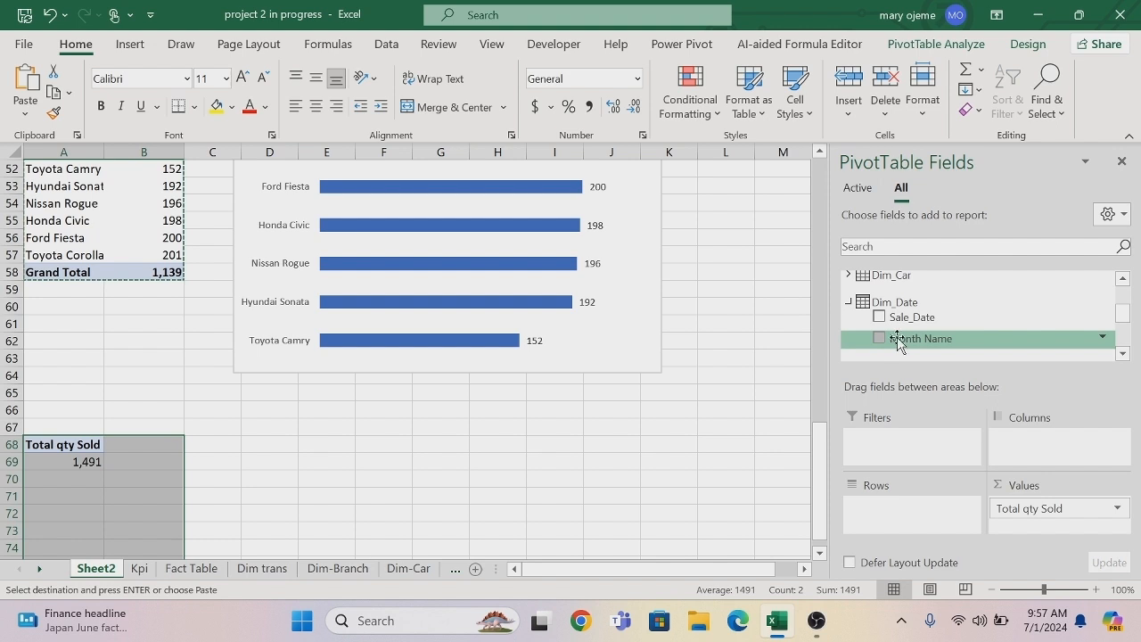
left_click_drag(891, 337, 883, 510)
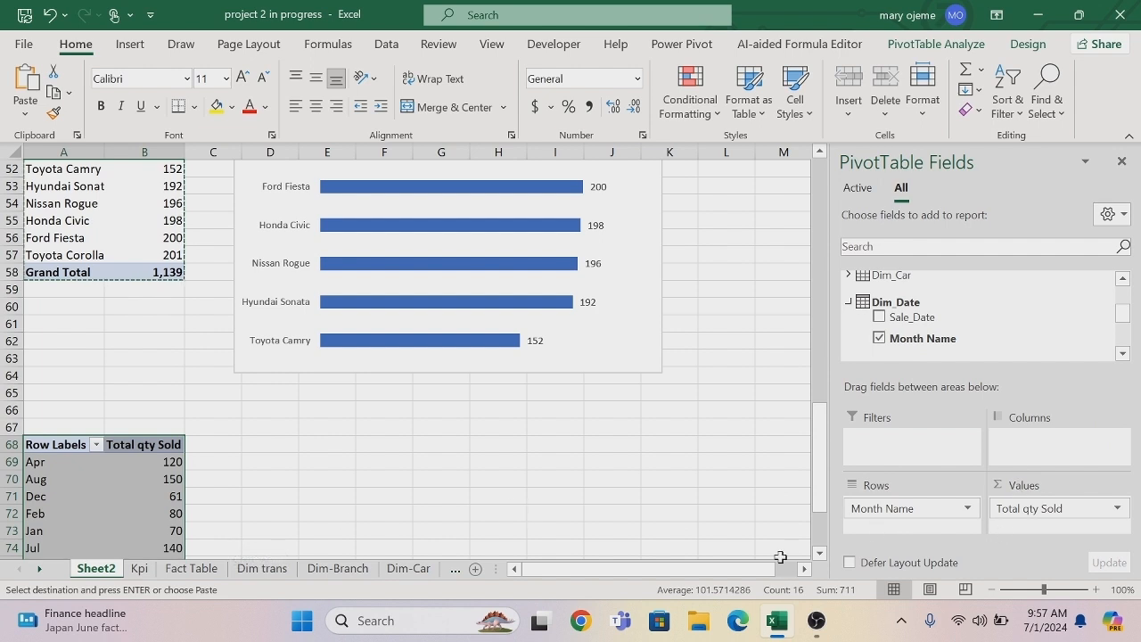
Sort the row labels of the Month Name PivotTable from A to Z.
scroll(819, 553, "down", 1)
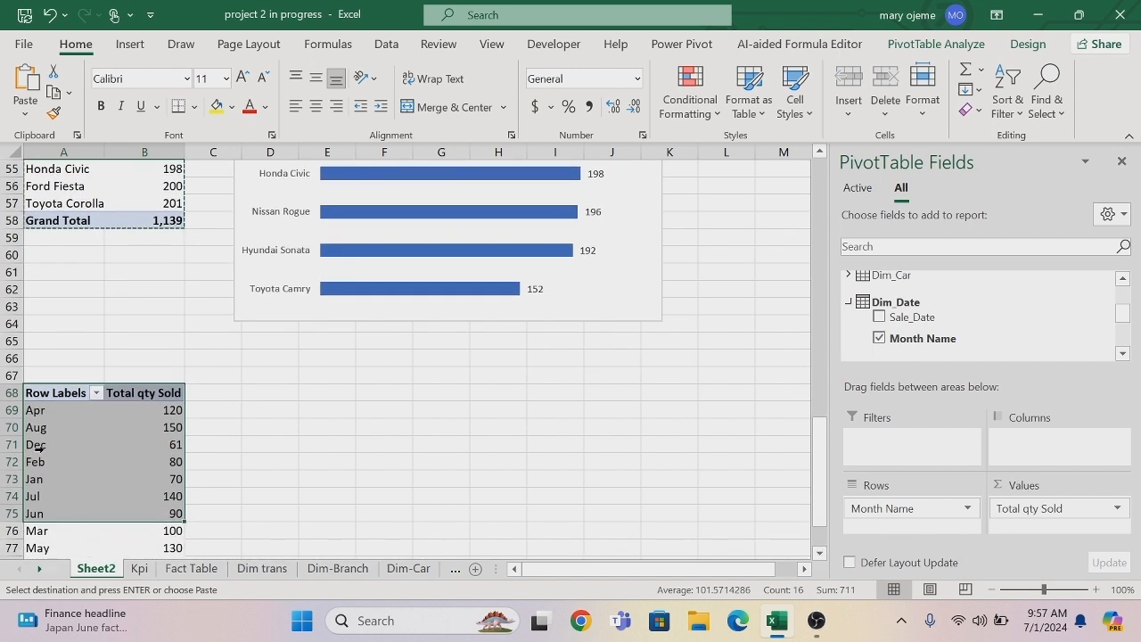
left_click(95, 393)
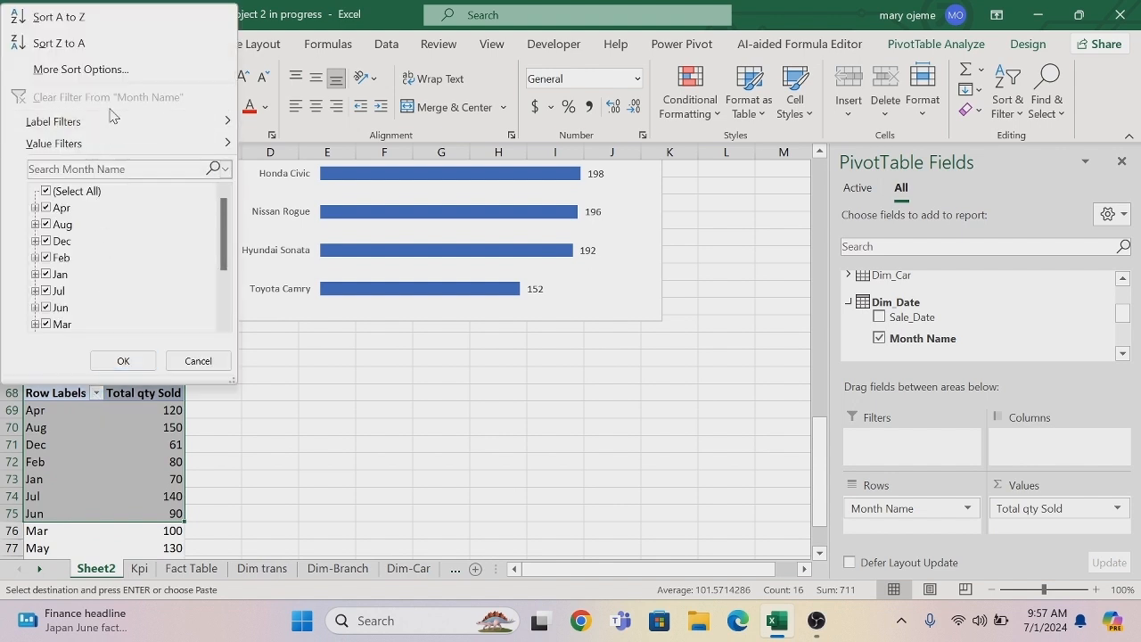
left_click(85, 17)
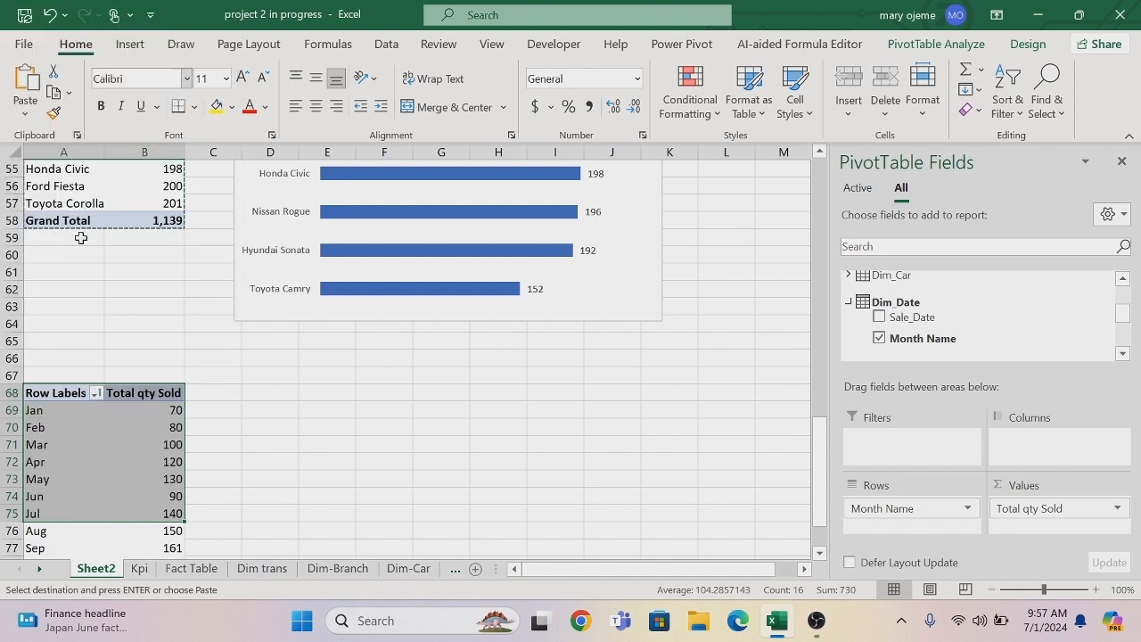
Insert a line PivotChart from the Month Name PivotTable.
left_click(169, 421)
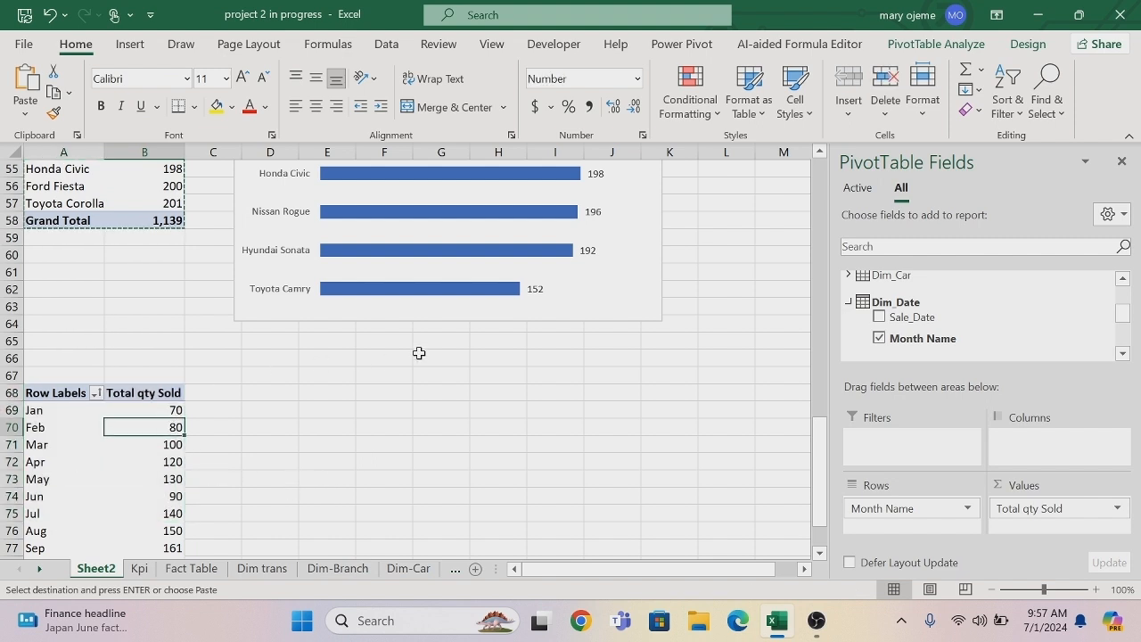
mouse_move(546, 222)
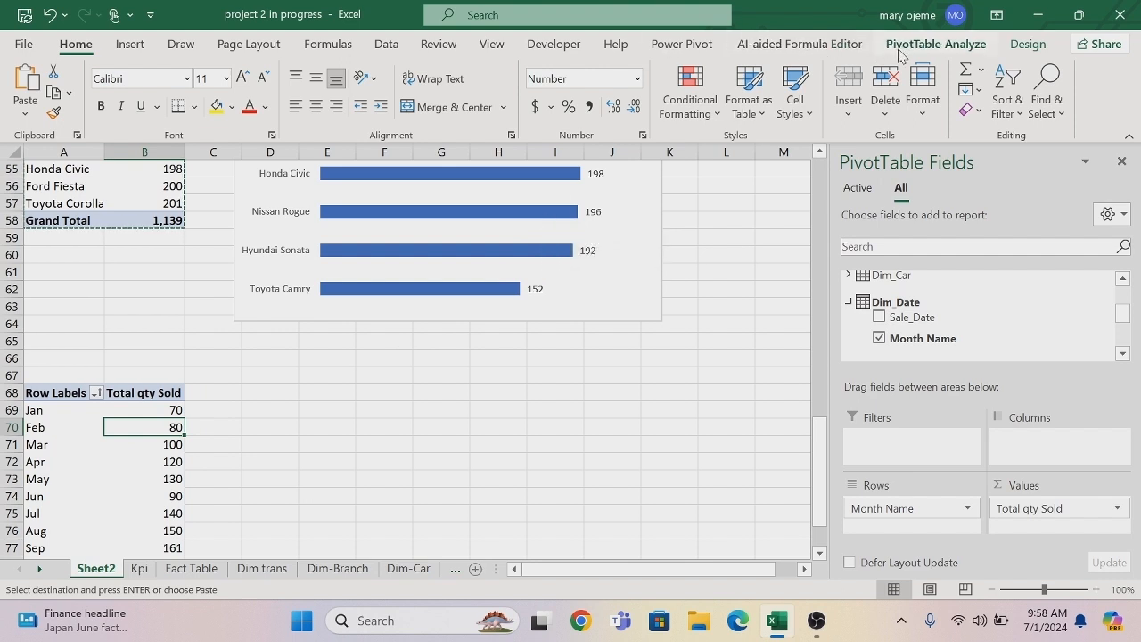
left_click(934, 44)
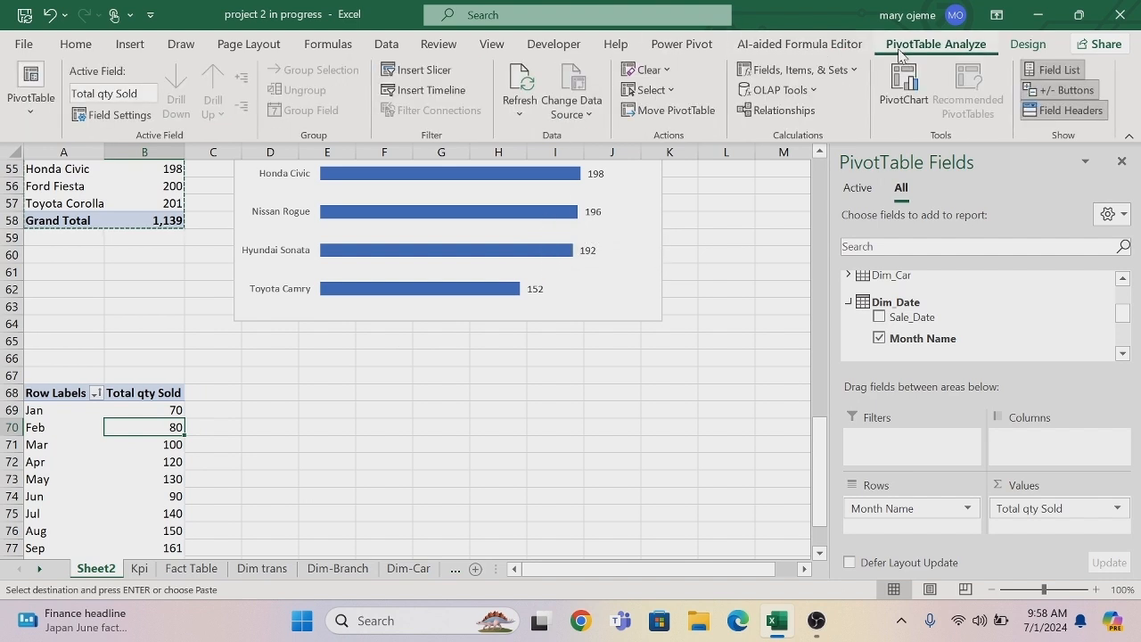
left_click(894, 96)
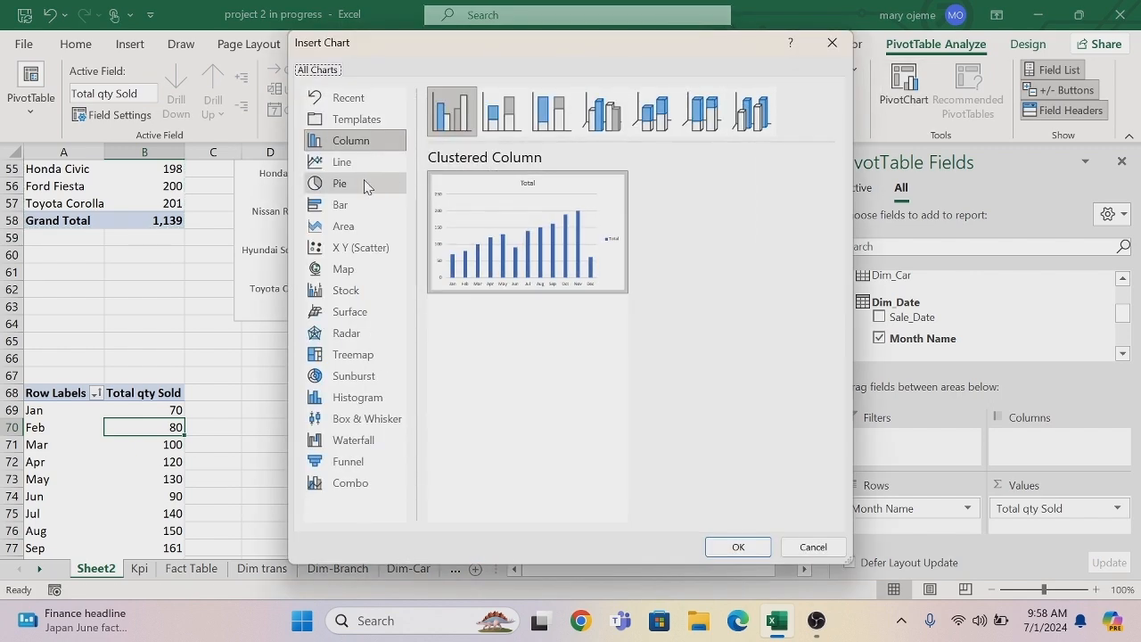
left_click(370, 163)
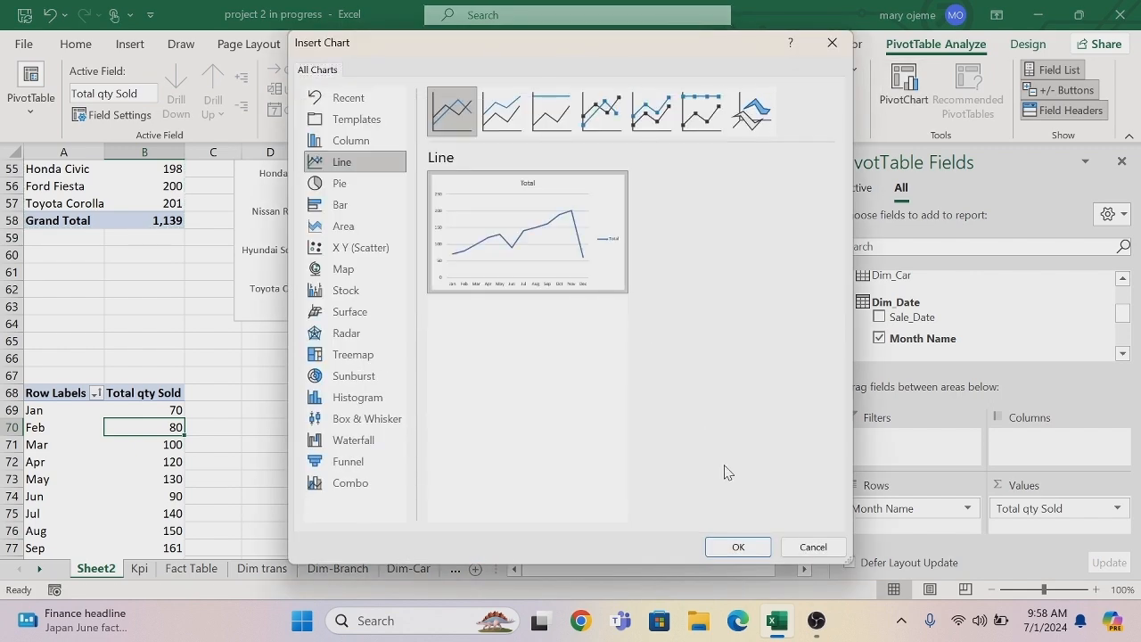
left_click(737, 547)
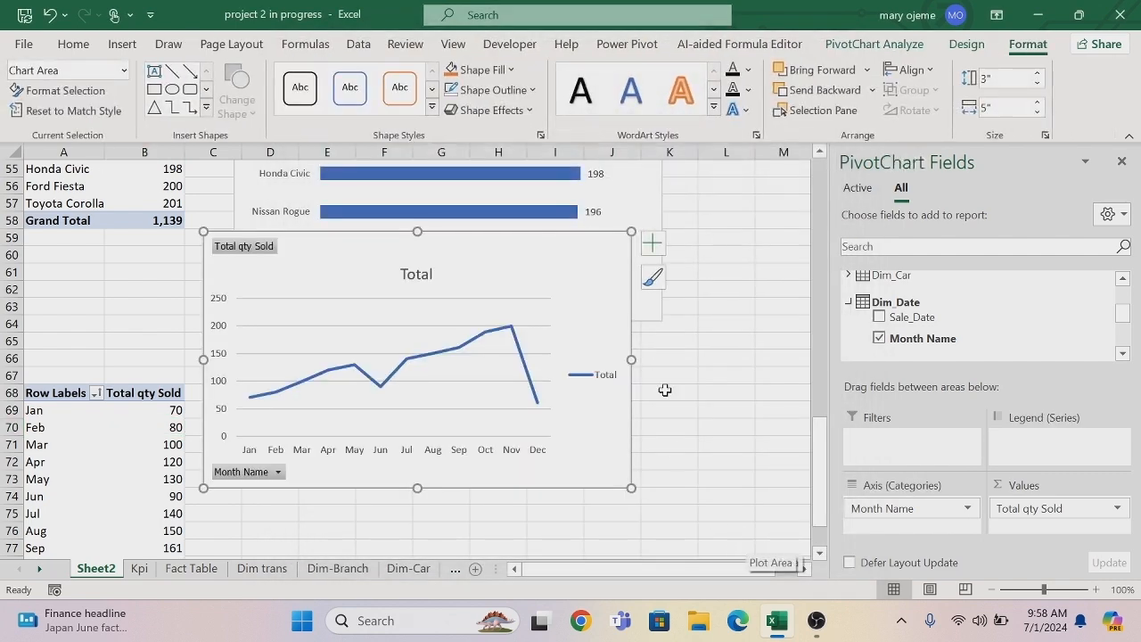
Remove the primary vertical axis, chart title, gridlines and legend from the monthly line chart and add data labels.
left_click(653, 244)
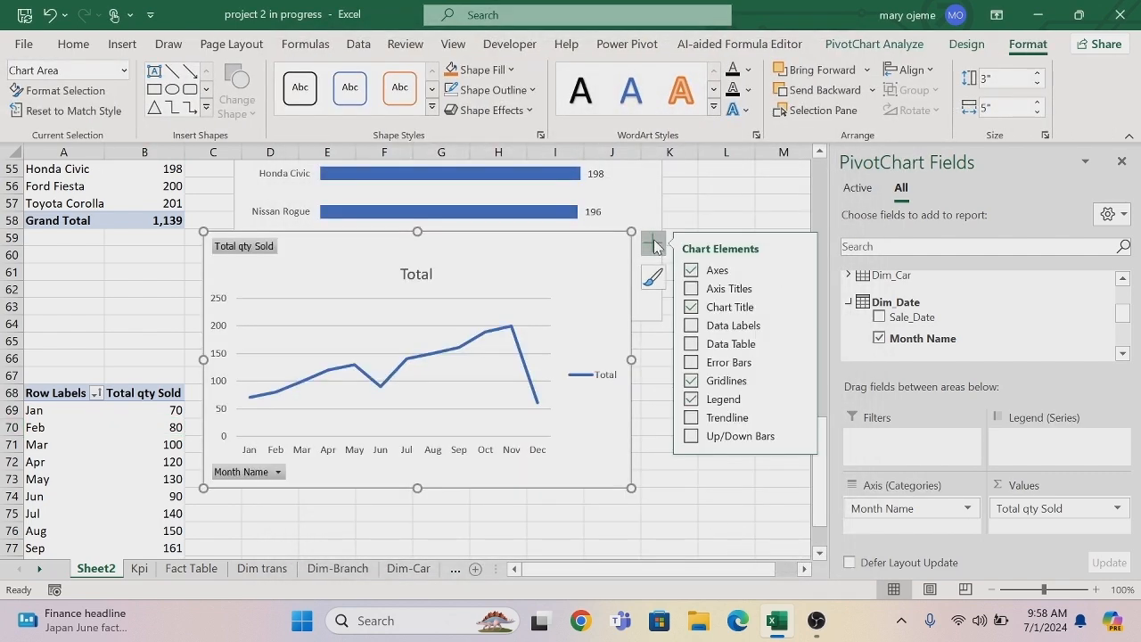
left_click(800, 274)
left_click(832, 297)
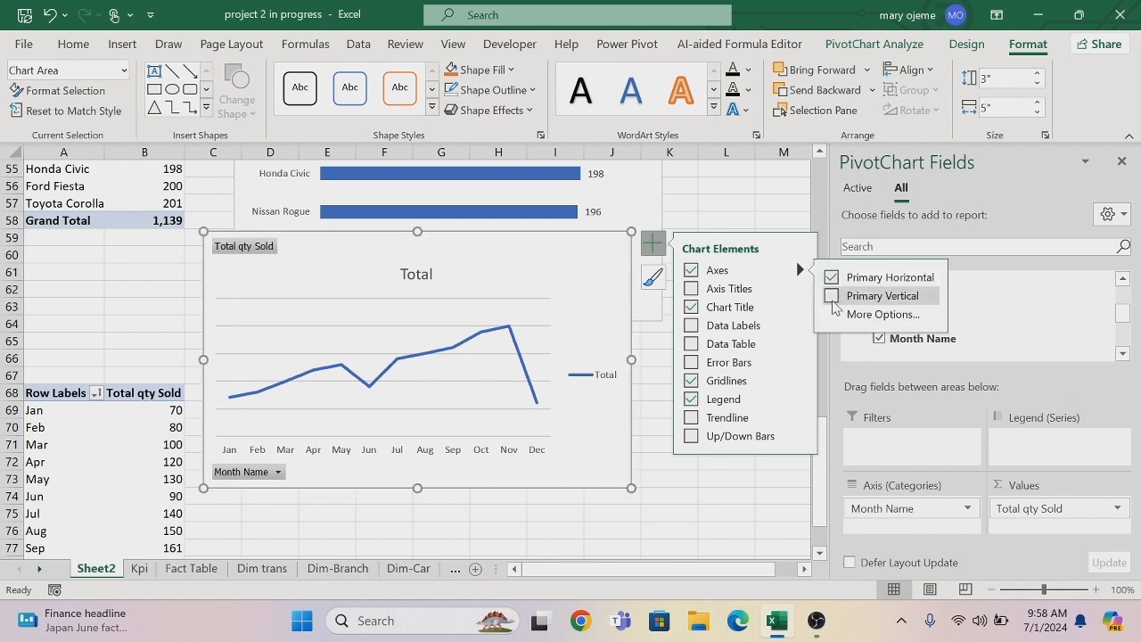
left_click(691, 307)
left_click(691, 326)
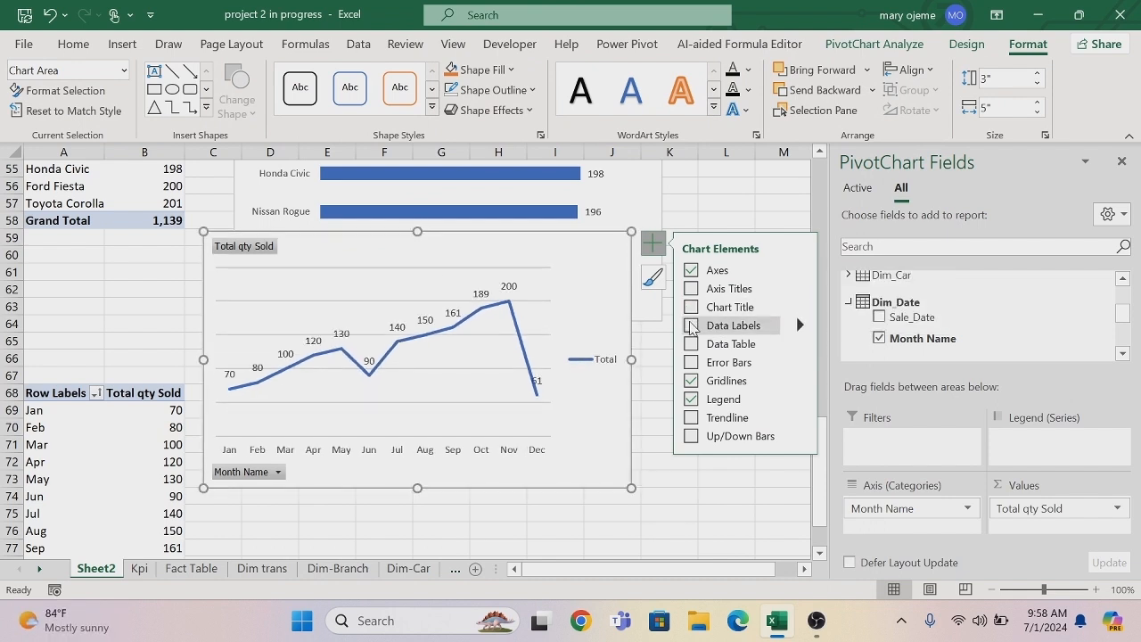
left_click(691, 380)
left_click(691, 399)
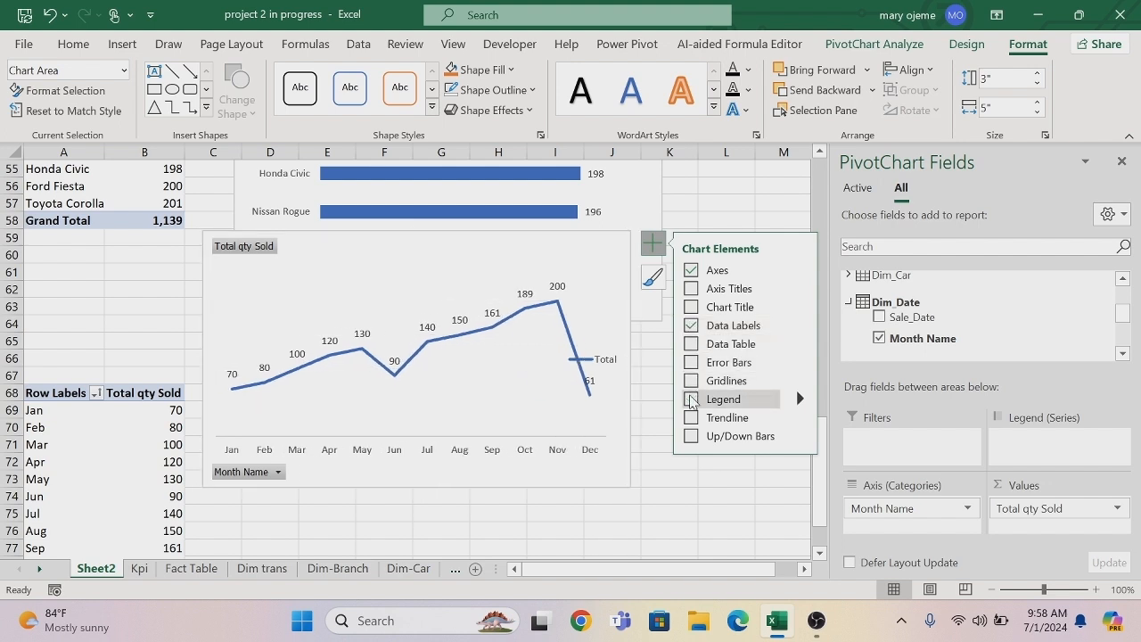
Hide all field buttons on the monthly line PivotChart.
right_click(261, 258)
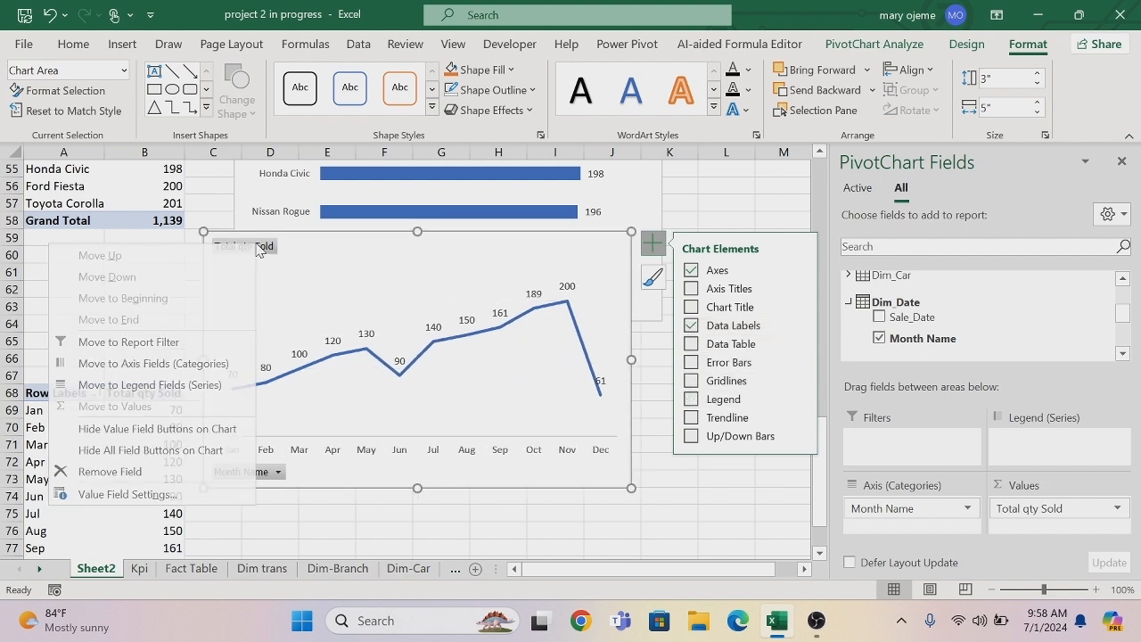
left_click(176, 454)
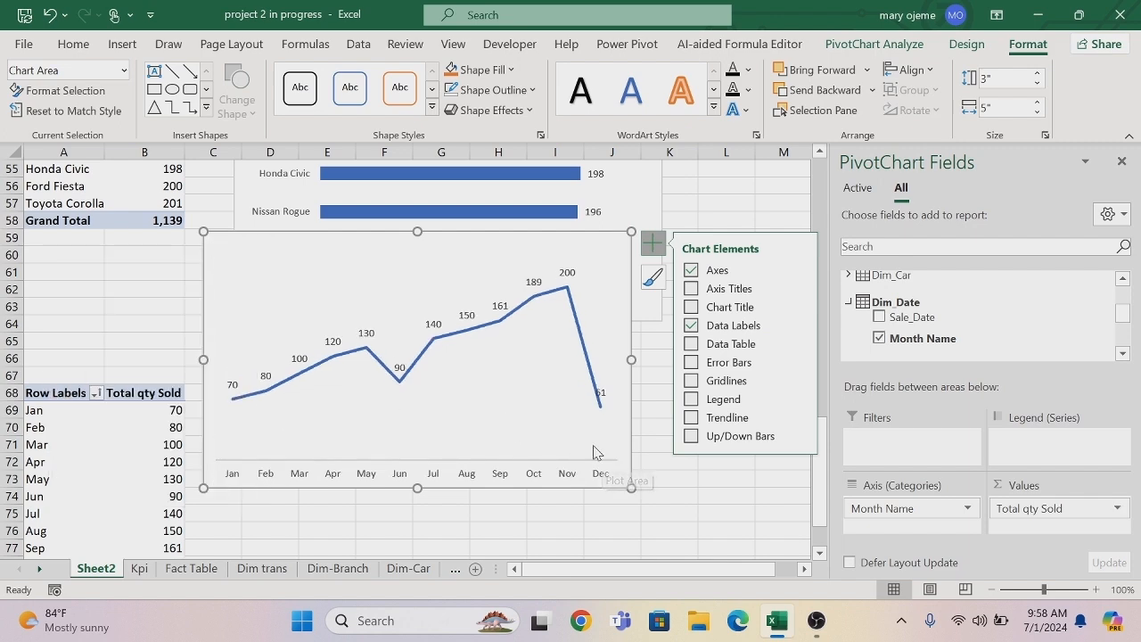
Copy the Month Name PivotTable in A68:B81 and paste it at cell A86.
left_click(820, 552)
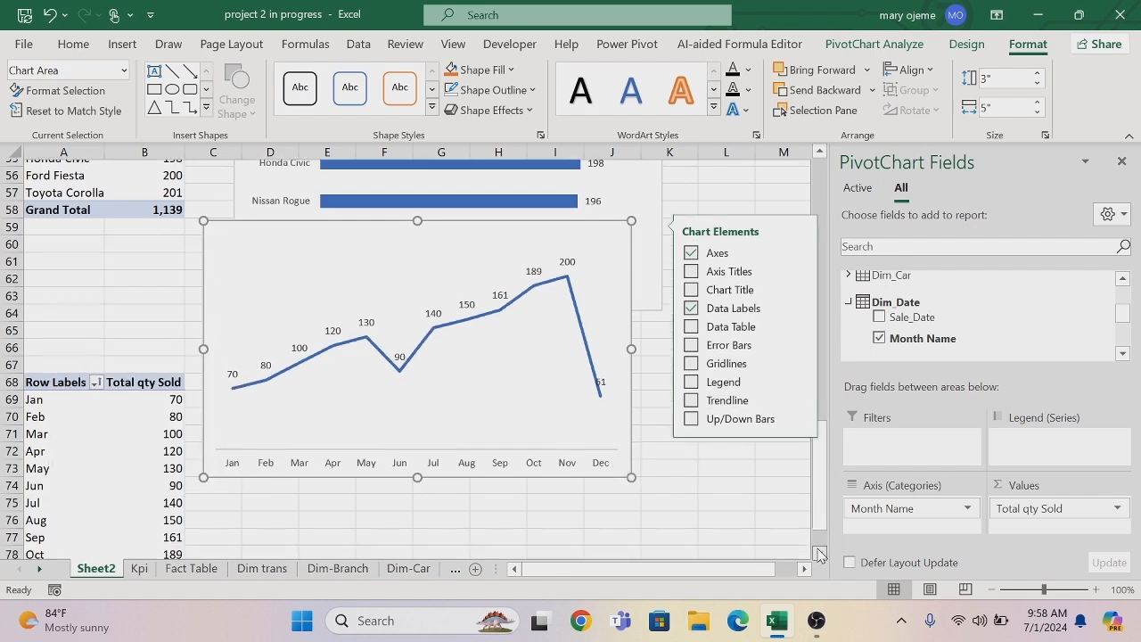
scroll(820, 553, "down", 4)
scroll(820, 553, "down", 2)
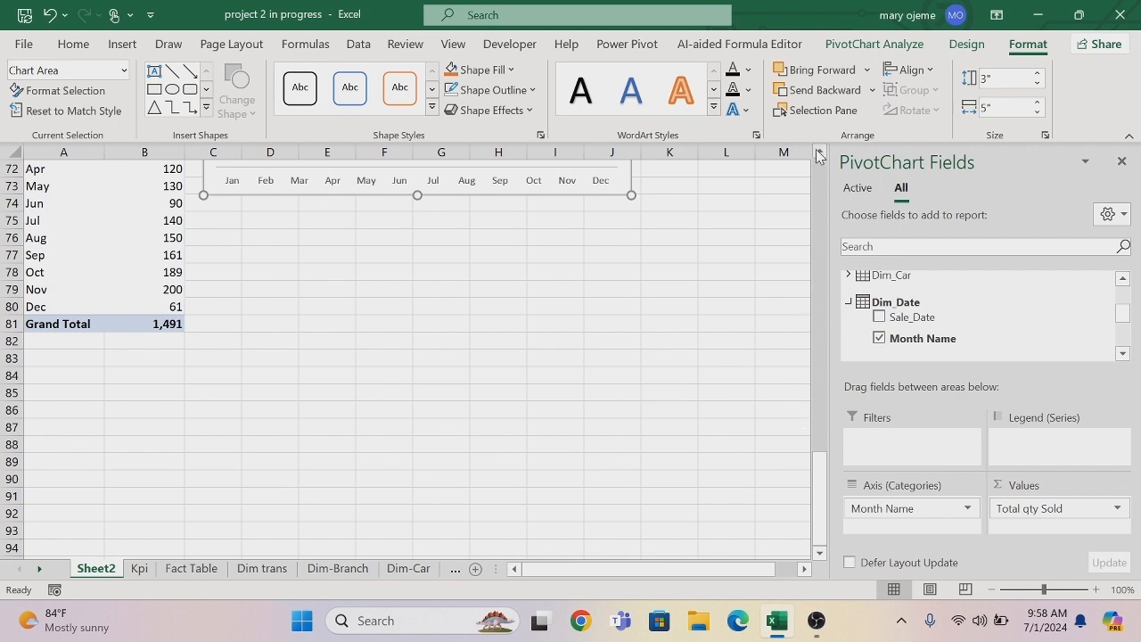
scroll(820, 156, "up", 3)
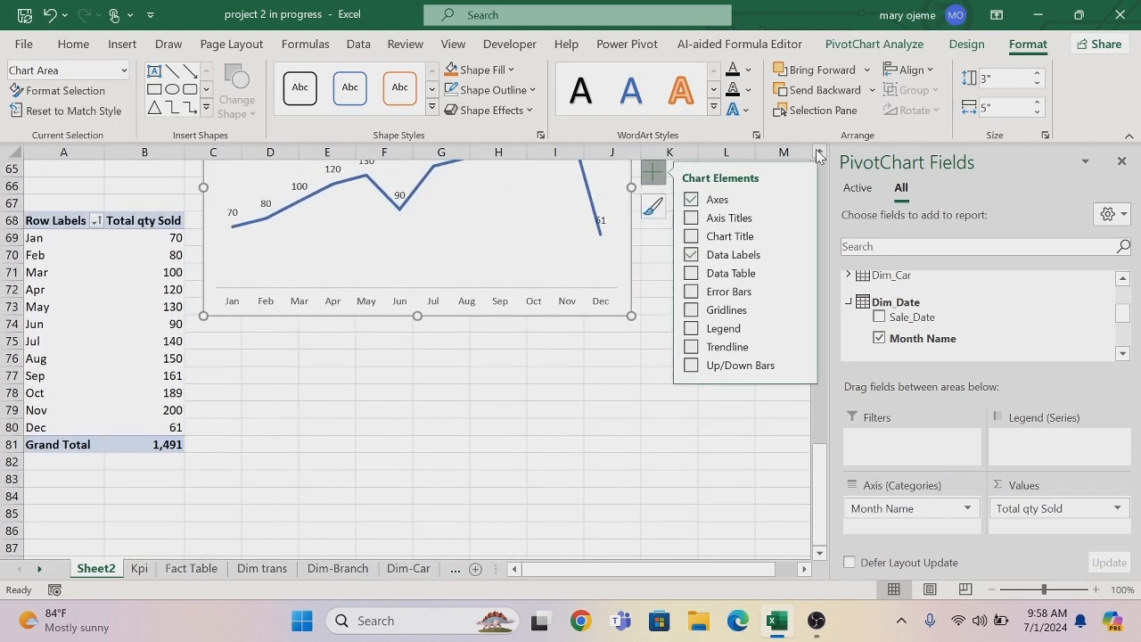
left_click(38, 223)
left_click_drag(42, 254, 153, 444)
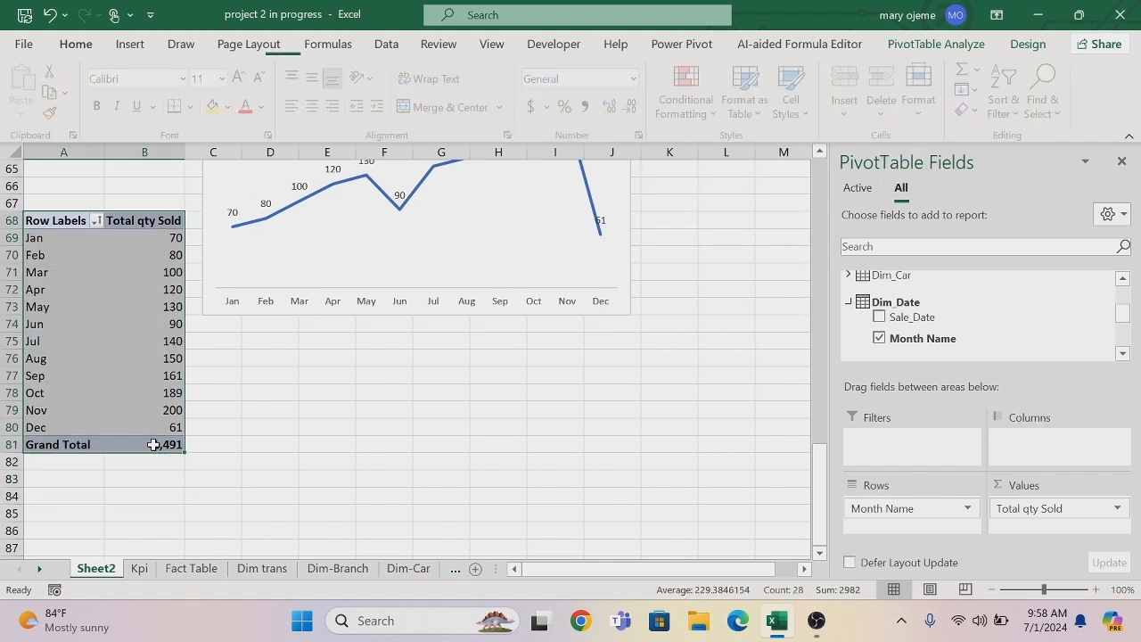
key("ctrl+c")
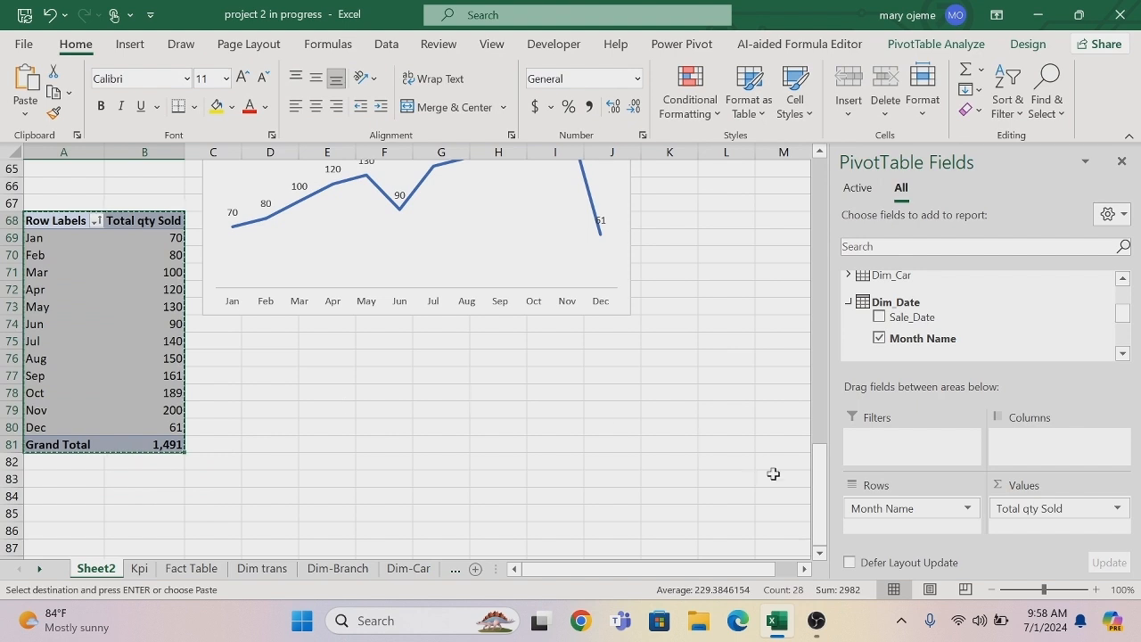
left_click(820, 553)
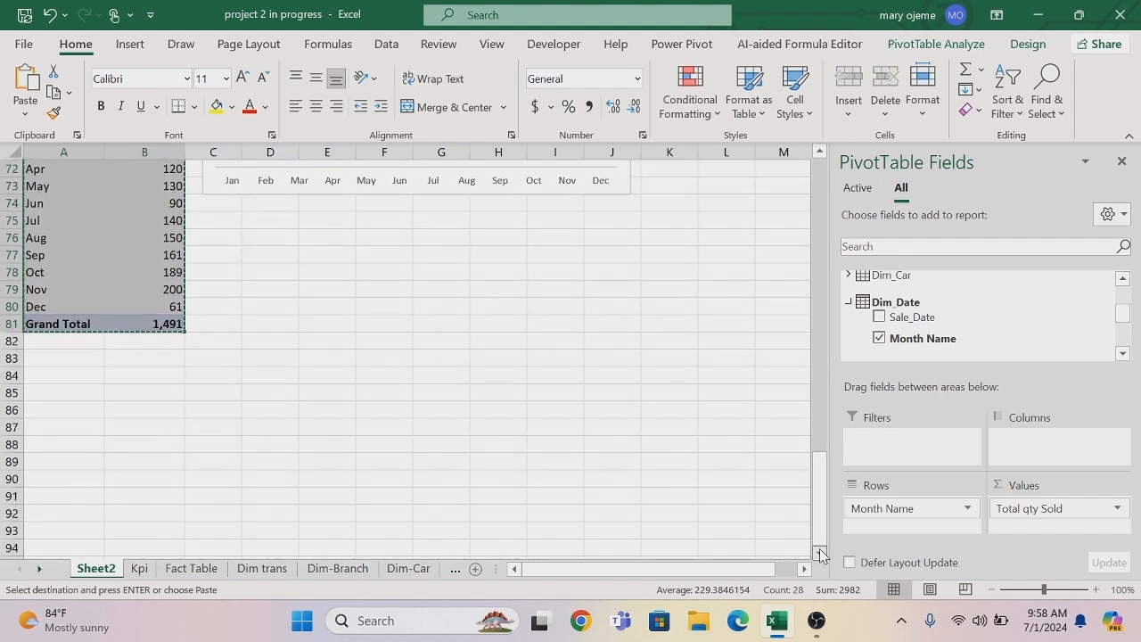
left_click(70, 410)
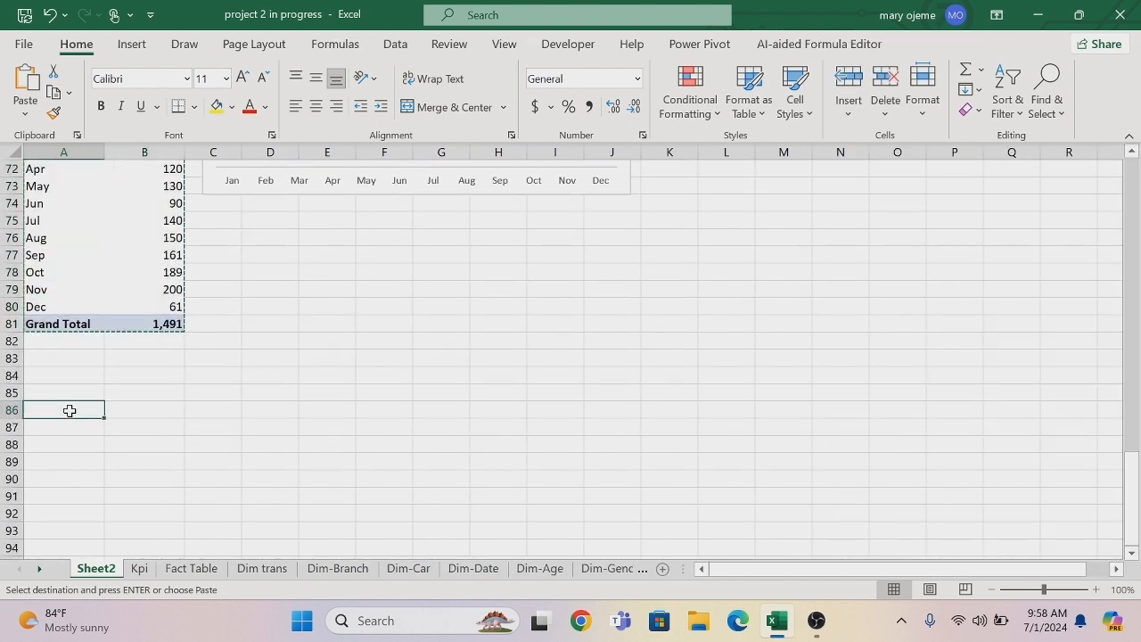
key("ctrl+v")
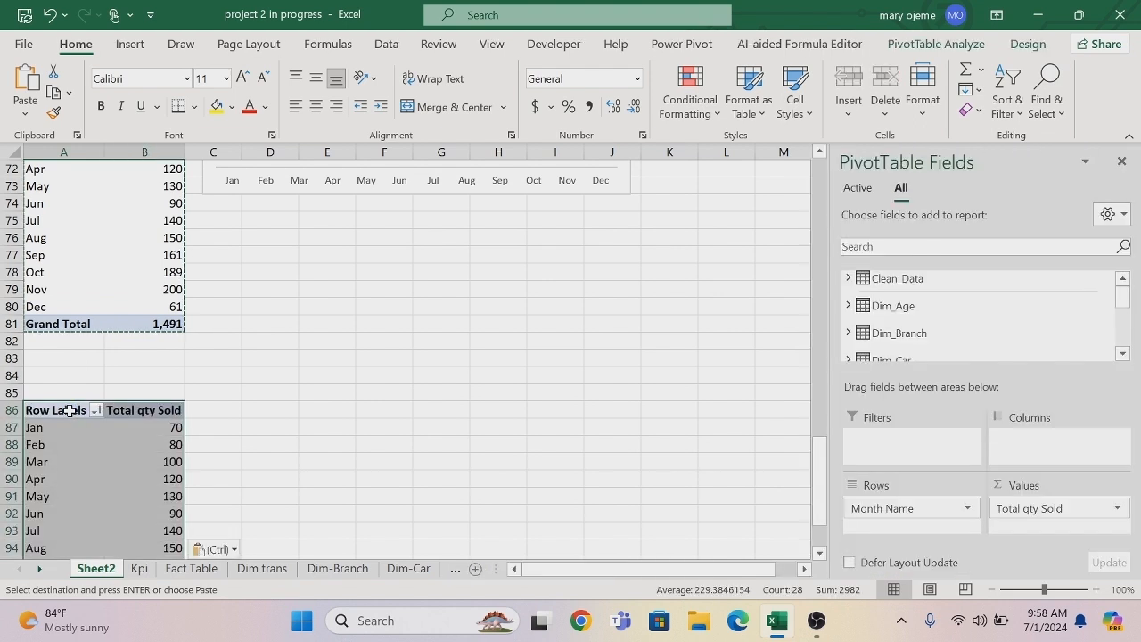
left_click(242, 347)
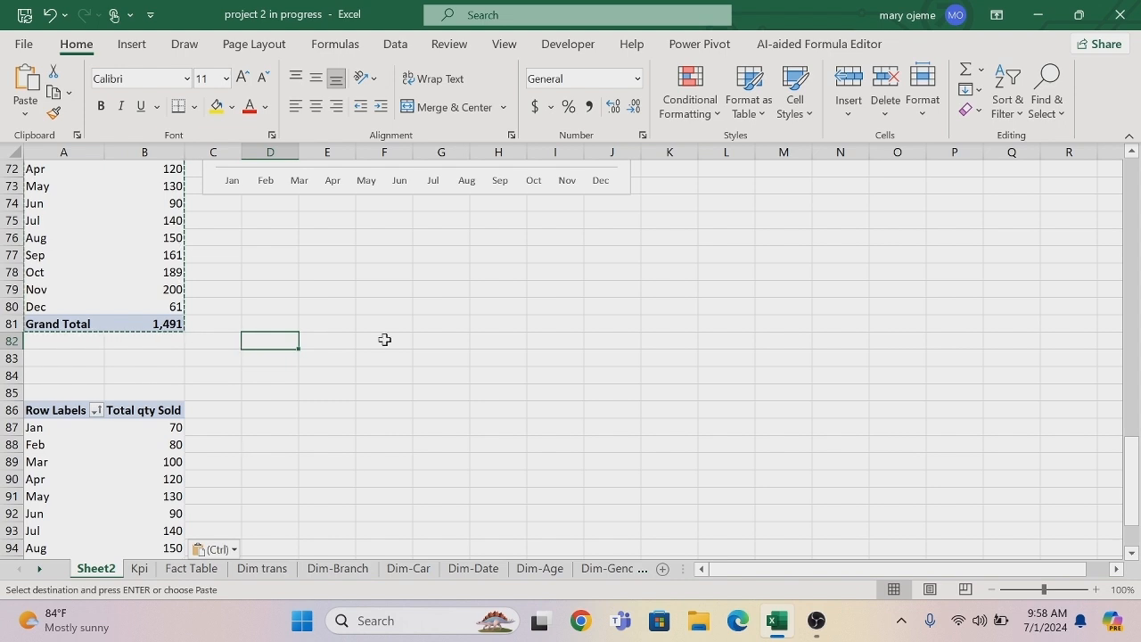
left_click(58, 411)
key("Escape")
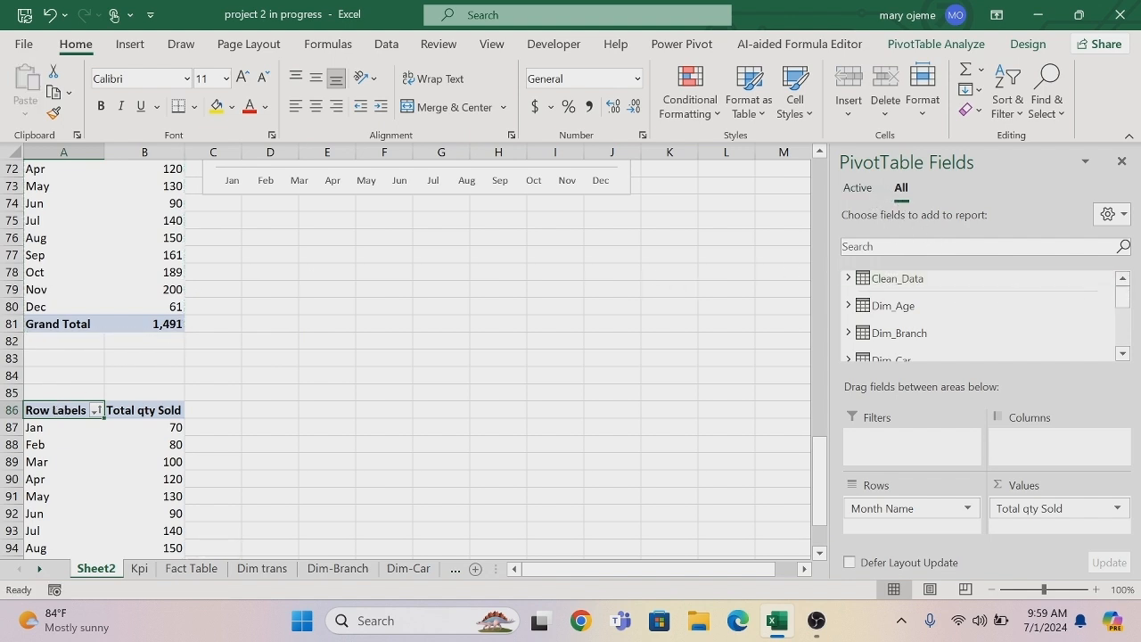
Start a new measure in Fact_Table and name it Previous Month.
left_click_drag(1125, 298, 1124, 334)
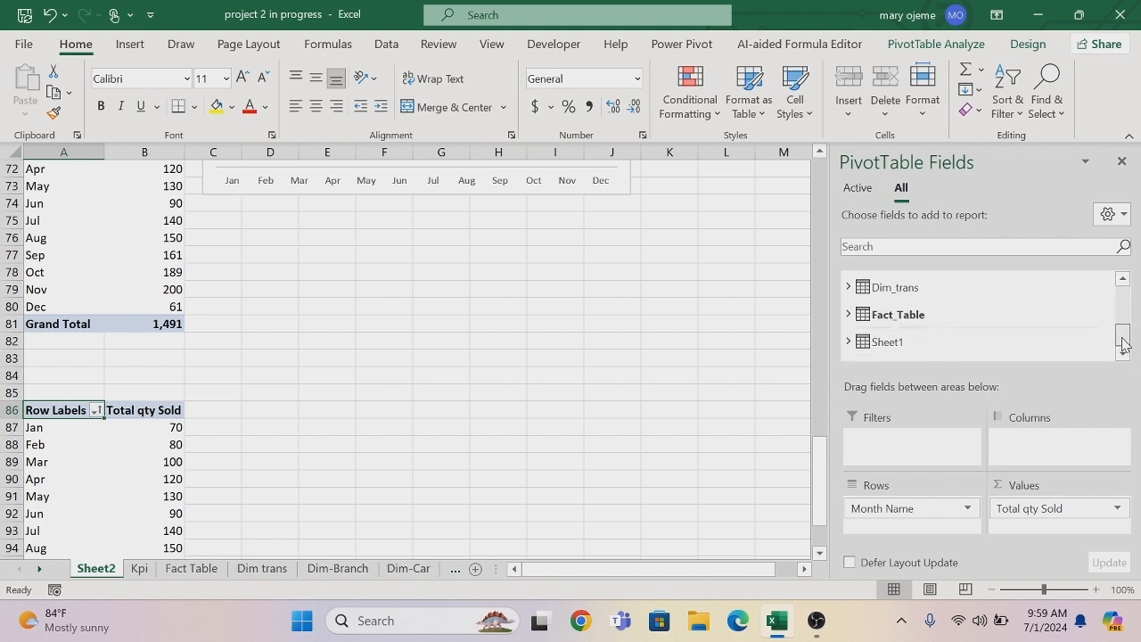
right_click(852, 321)
left_click(800, 325)
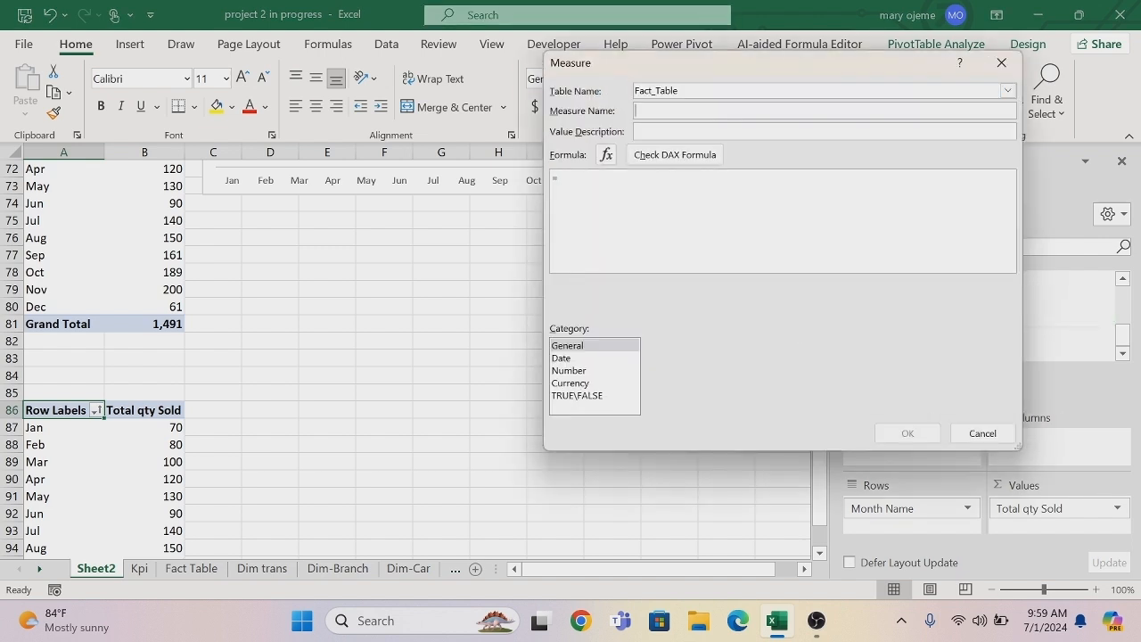
type("Previous Month")
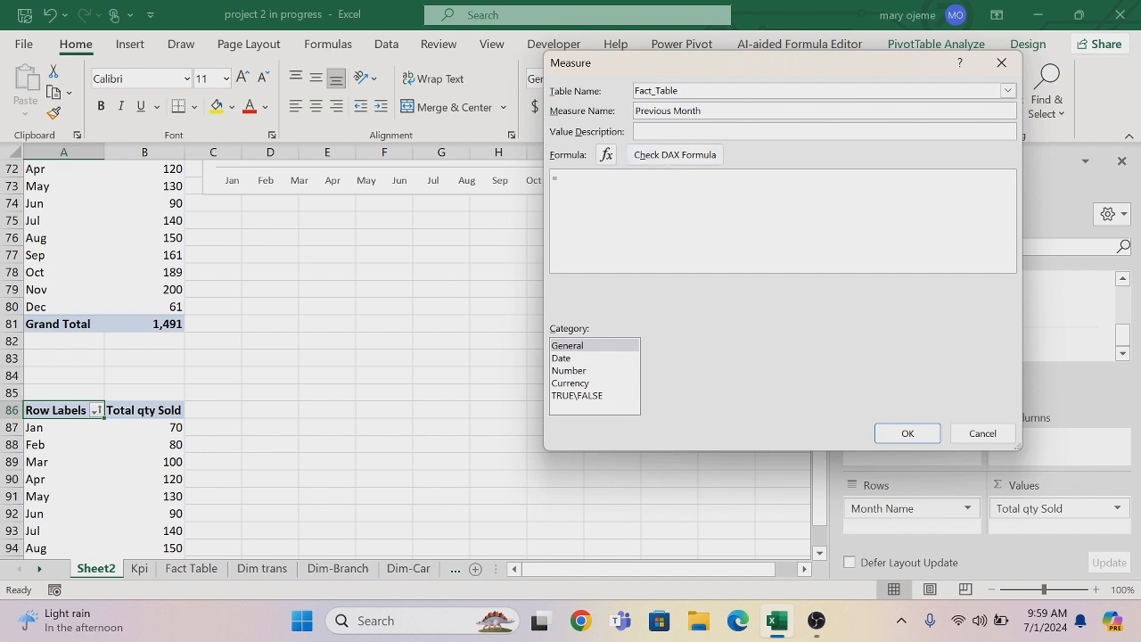
Begin the Previous Month formula with the CALCULATE function and [Total qty Sold] as its expression.
type("cal")
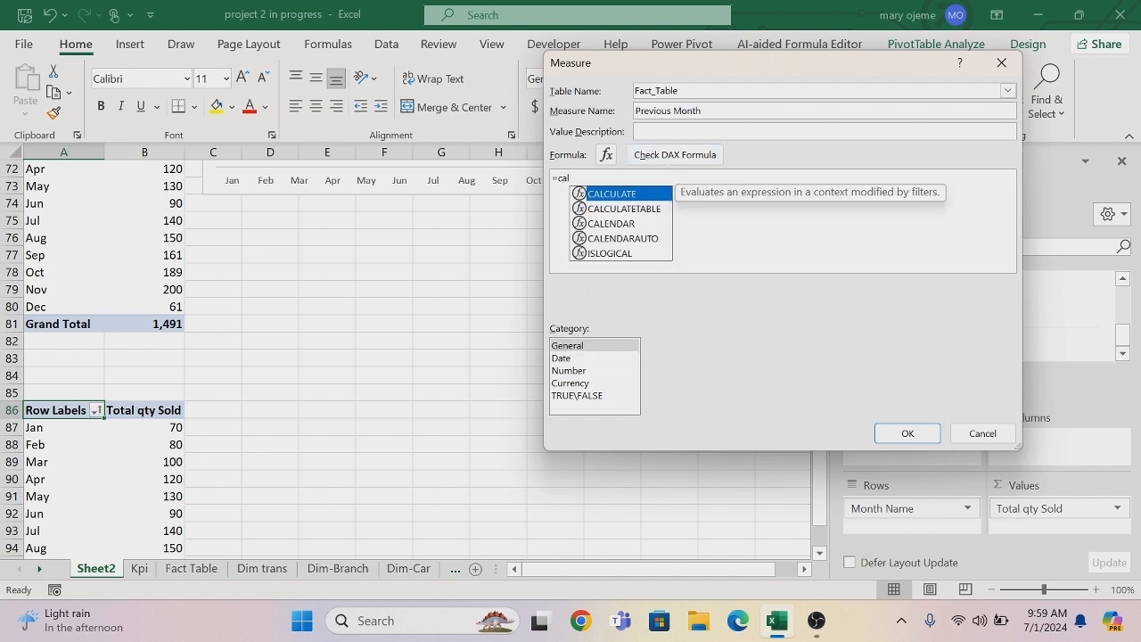
key("Tab")
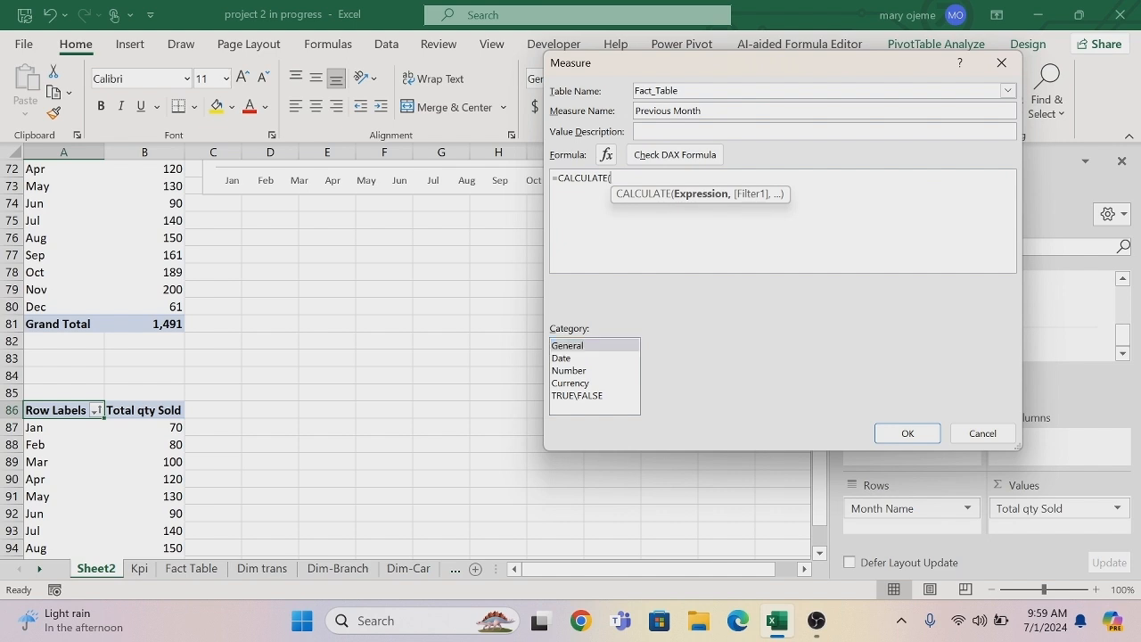
type("to")
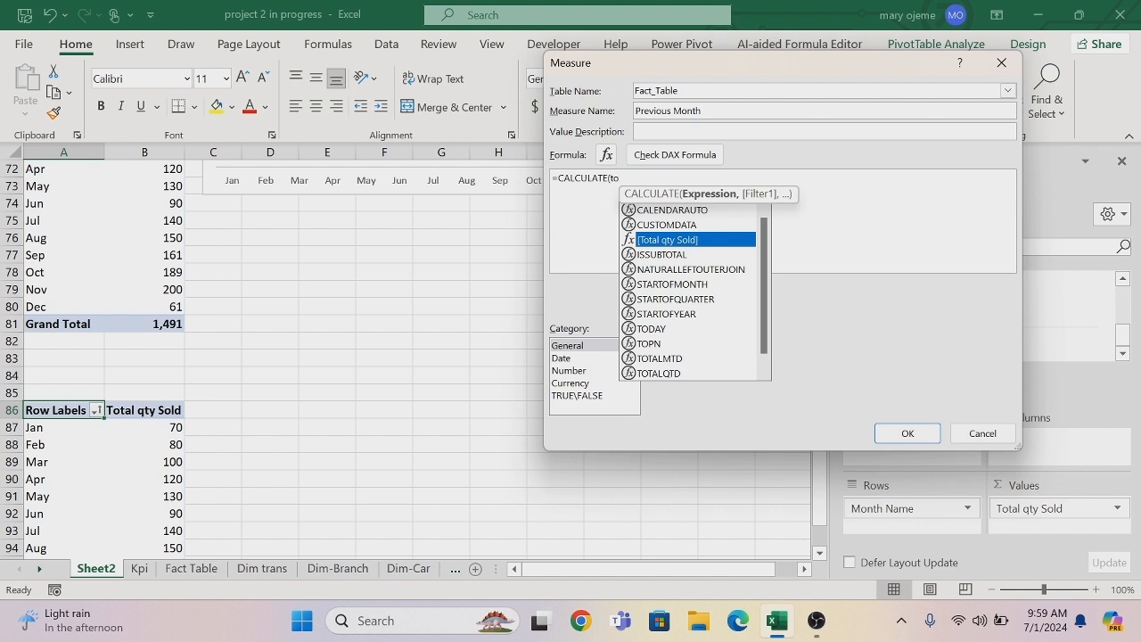
key("Tab")
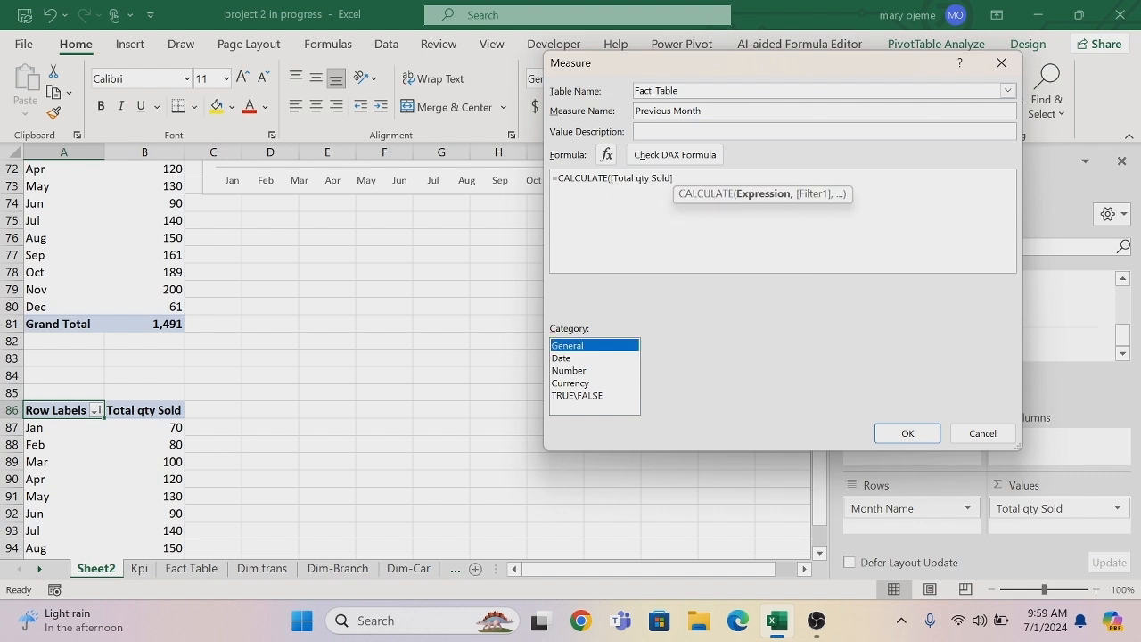
left_click(674, 178)
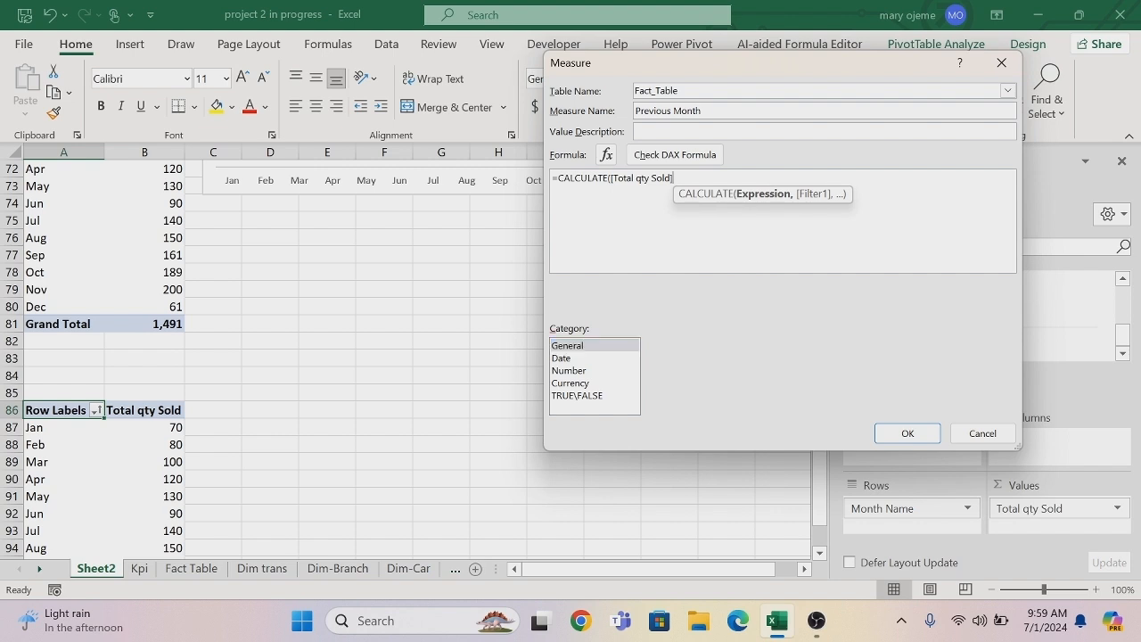
type(",")
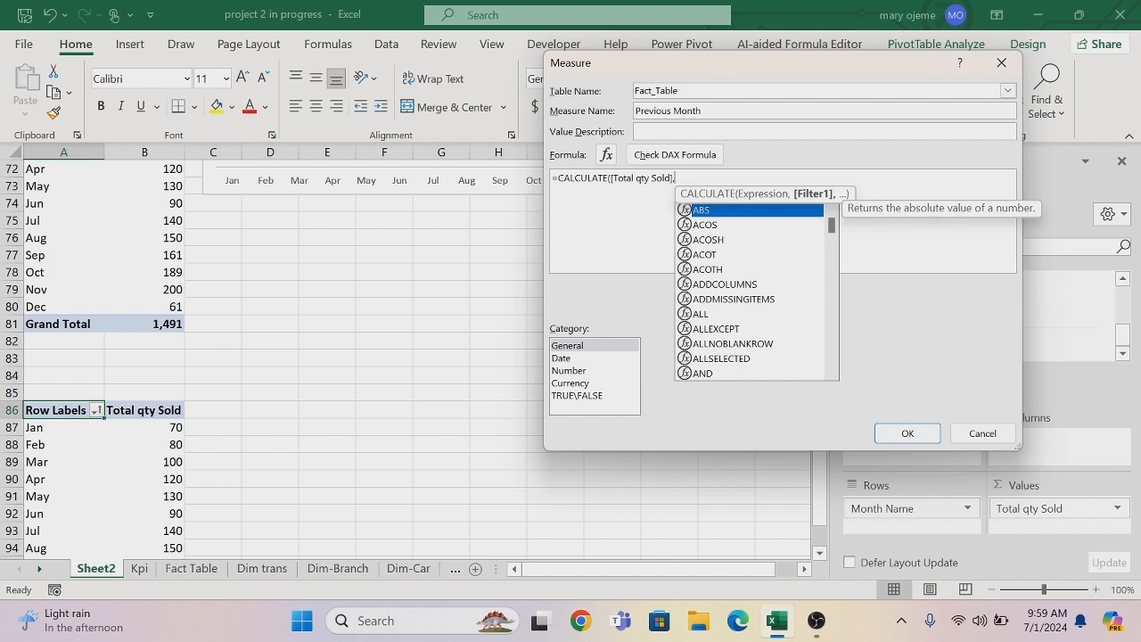
type("dat")
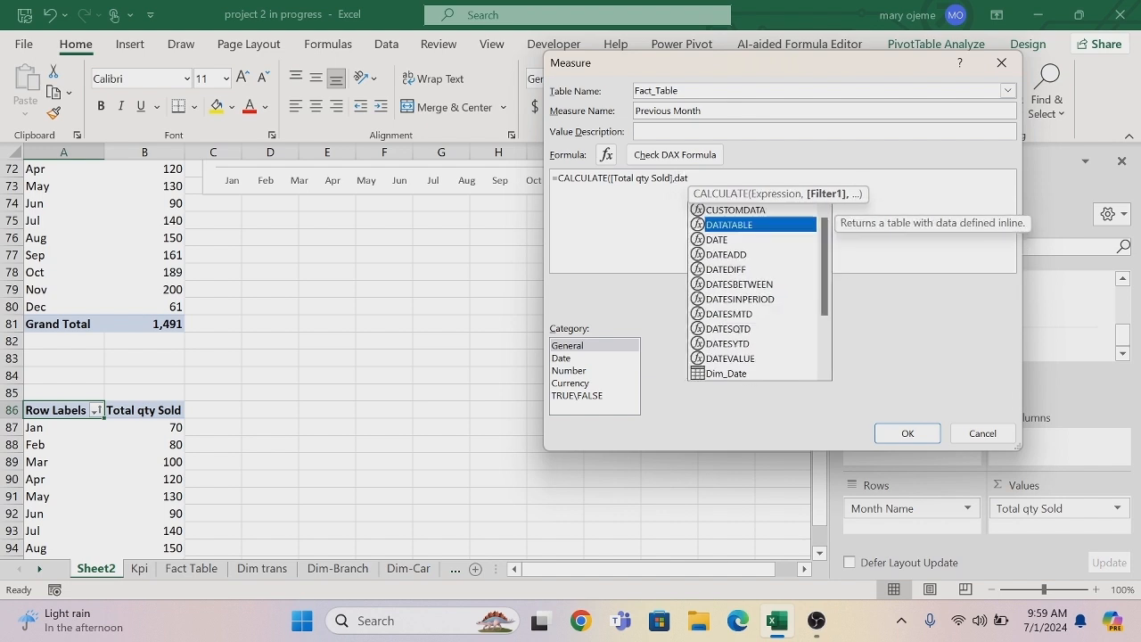
Add DATEADD as the CALCULATE filter, with Dim_Date[Sale_Date] as its dates argument.
key("Down")
key("Down")
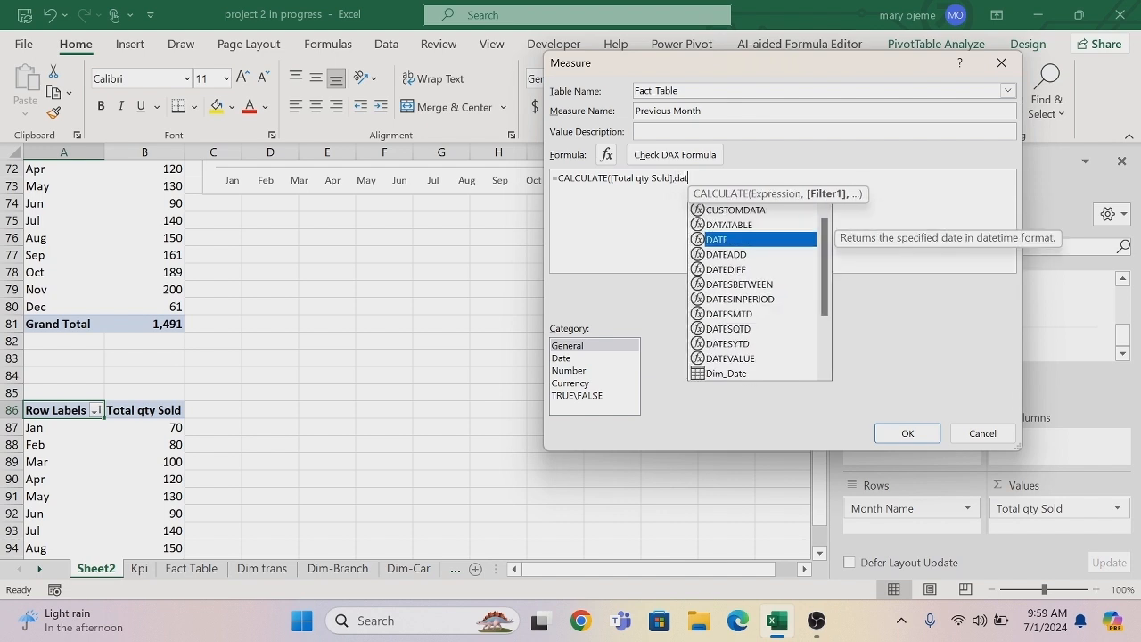
key("Tab")
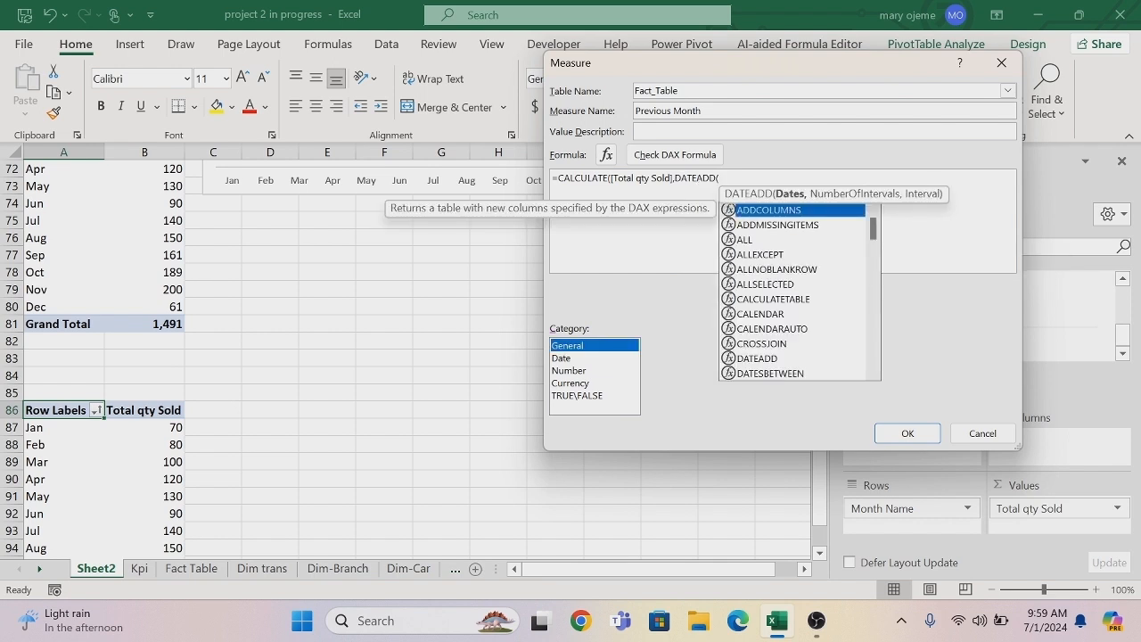
left_click(719, 178)
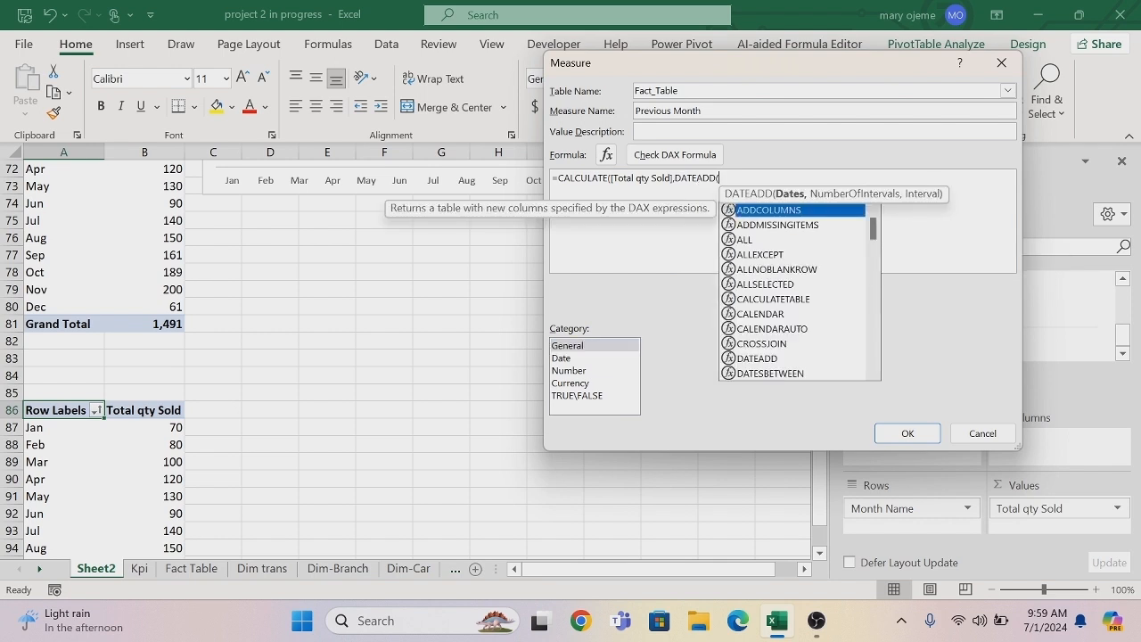
type("d")
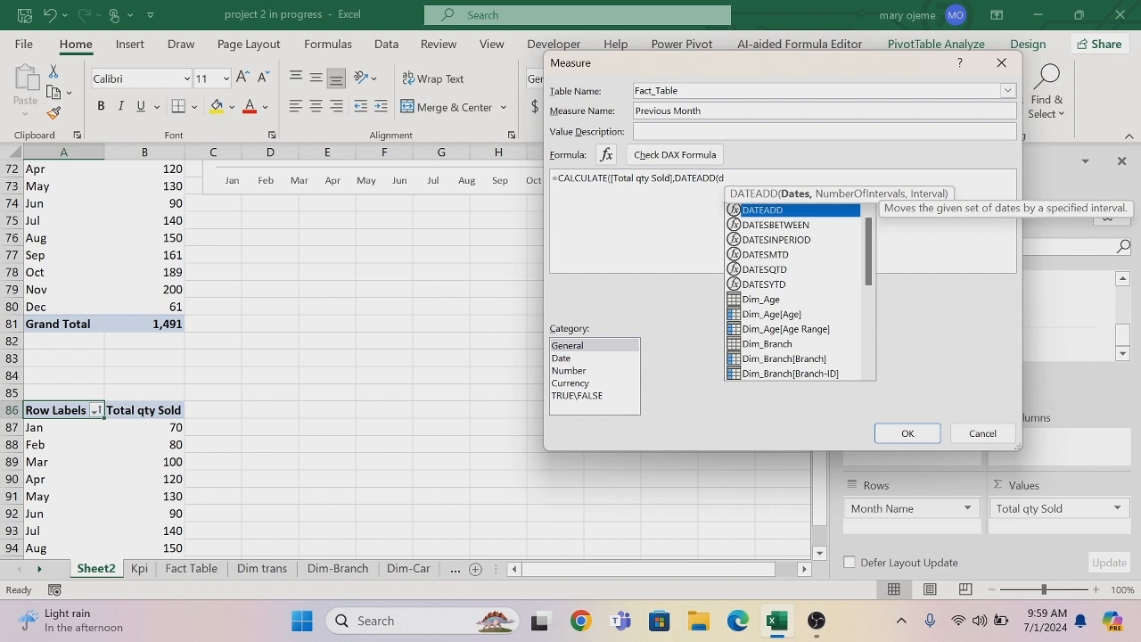
type("i")
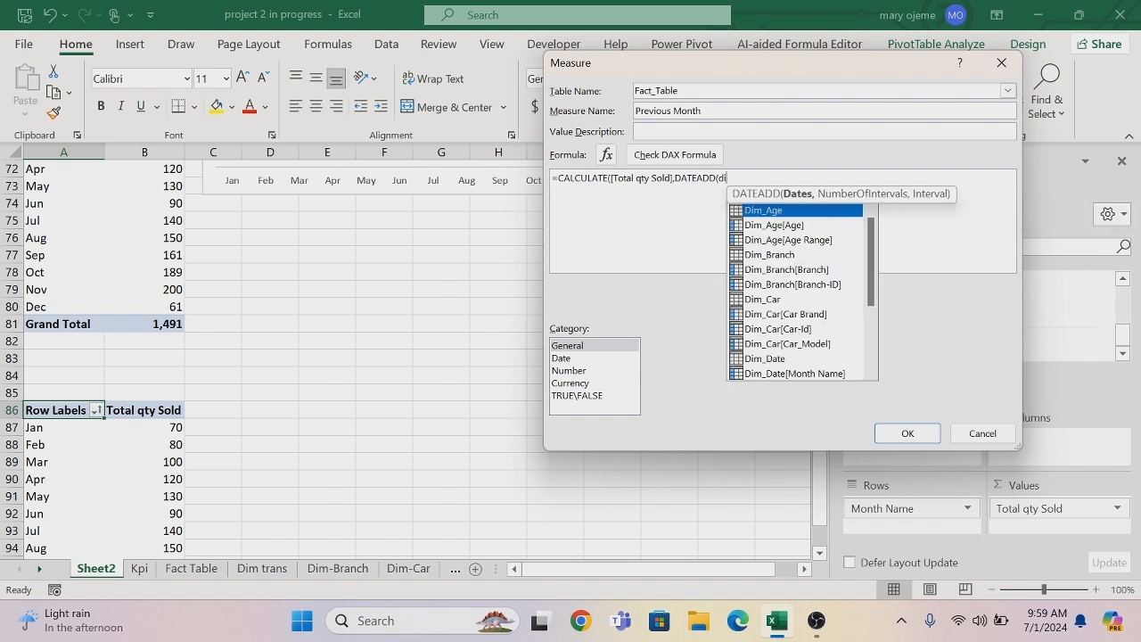
double_click(778, 361)
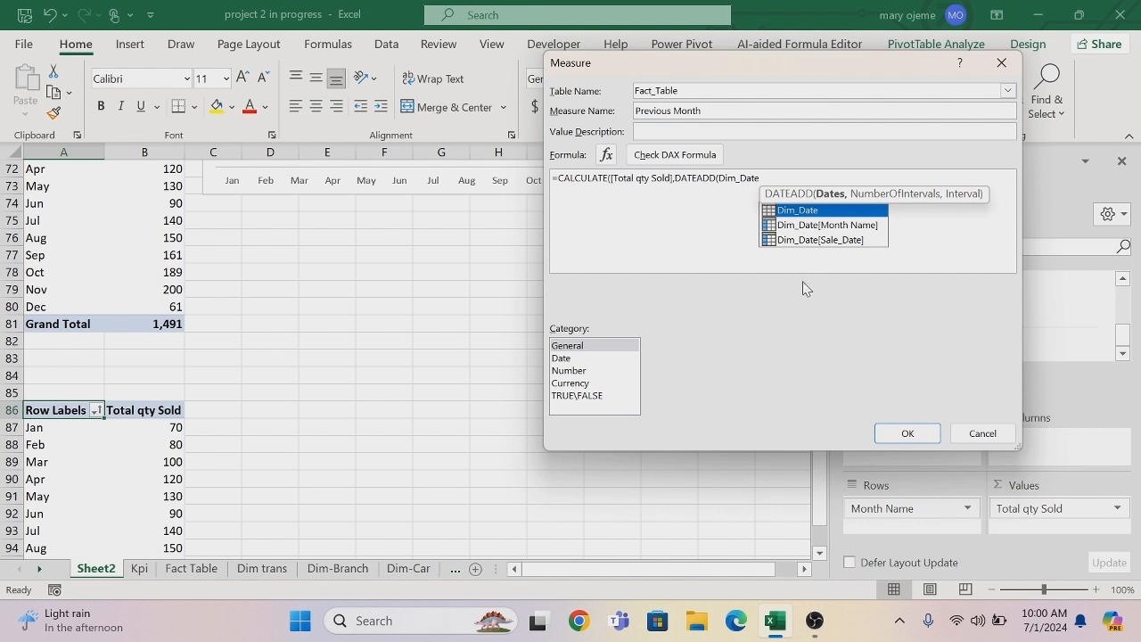
double_click(815, 241)
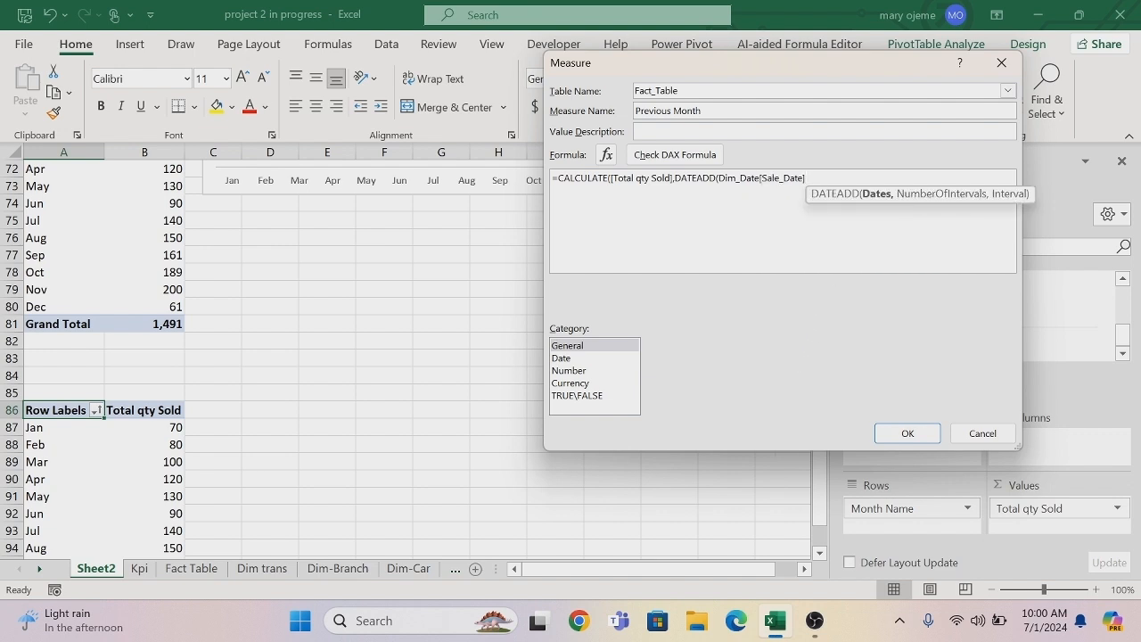
Complete DATEADD with -1 as the number of intervals and MONTH as the interval, closing both functions' parentheses.
type(",-1")
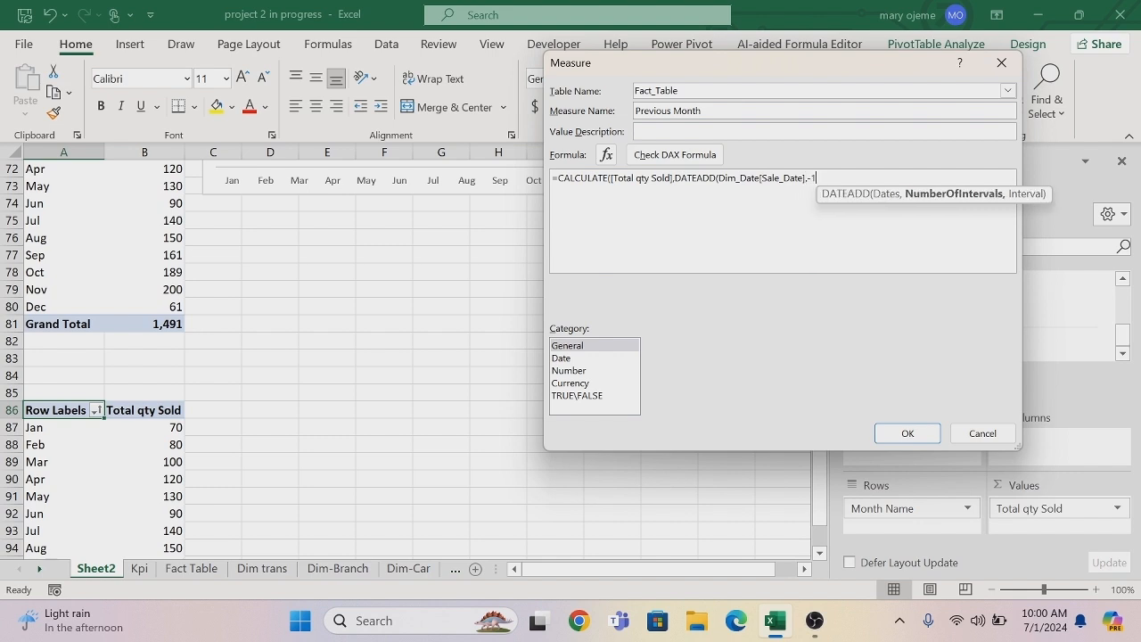
type(",")
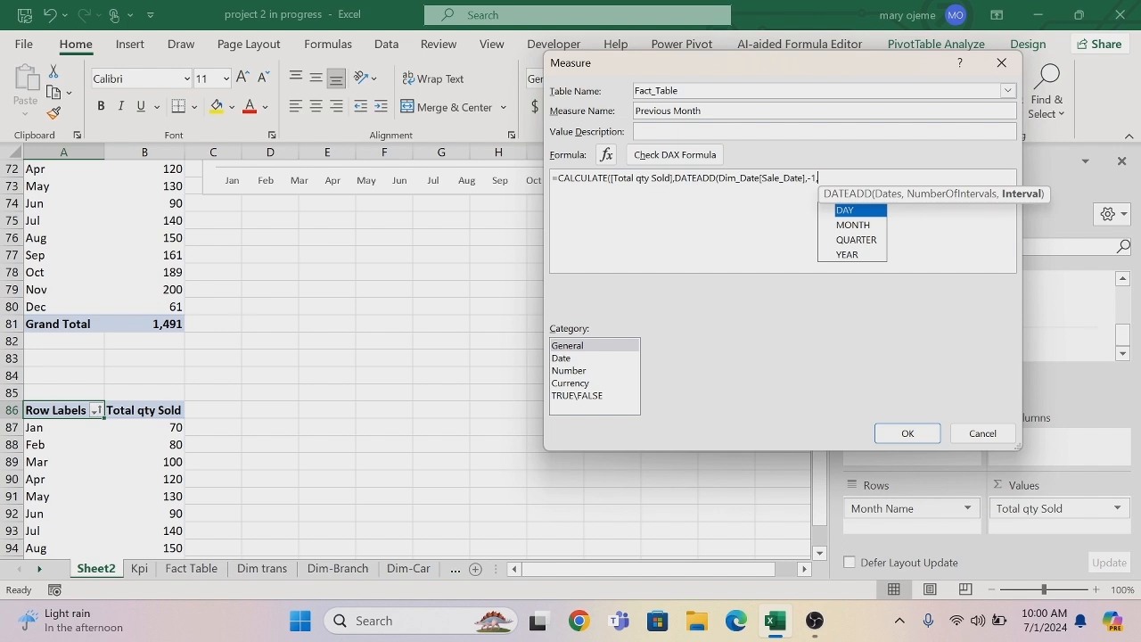
key("Down")
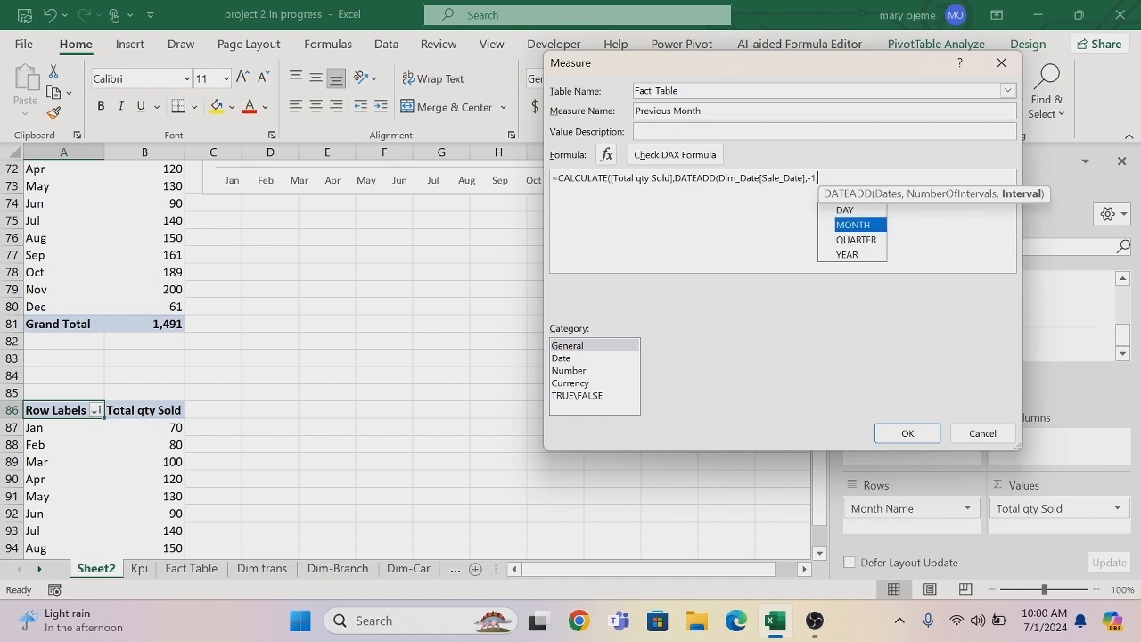
key("Tab")
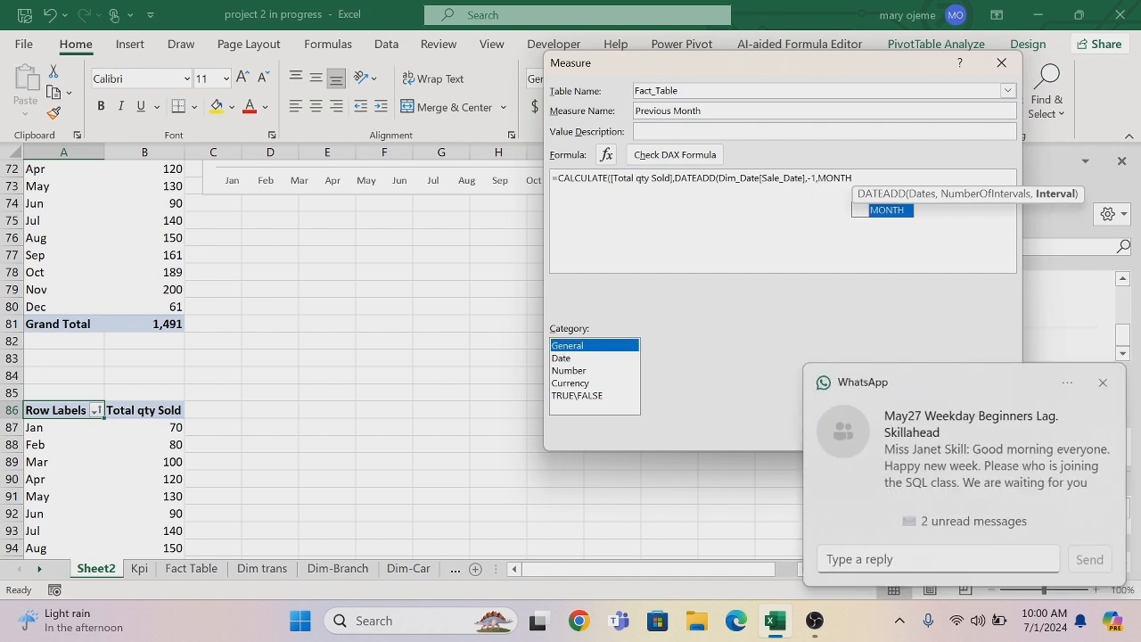
left_click(1104, 383)
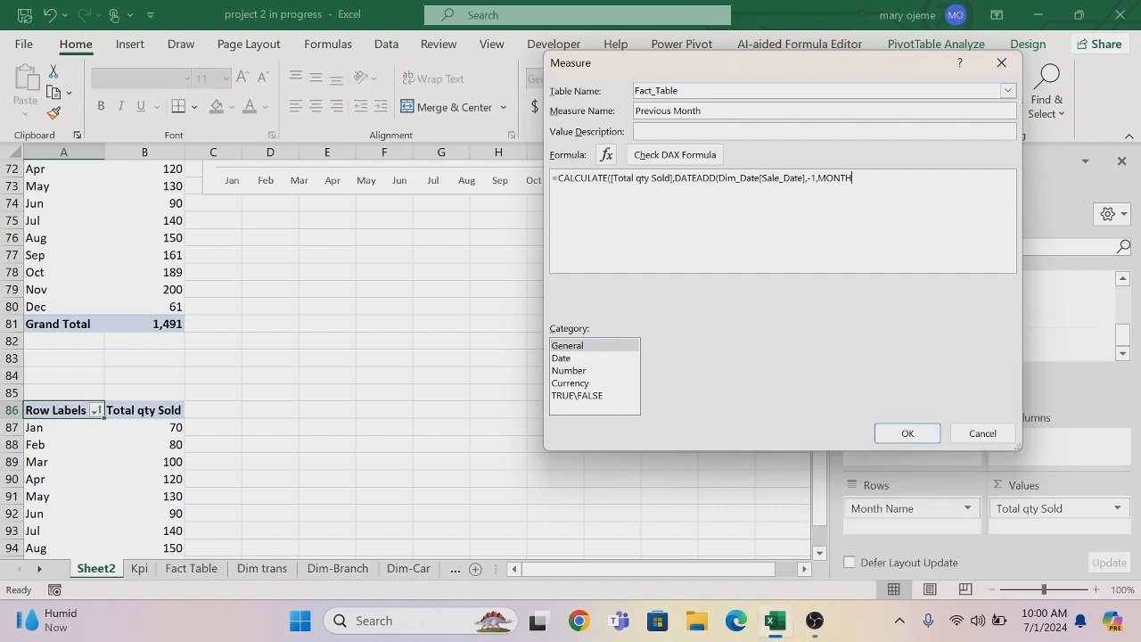
type("))")
Format the Previous Month measure as a whole number, check its DAX formula and save the measure.
left_click(587, 371)
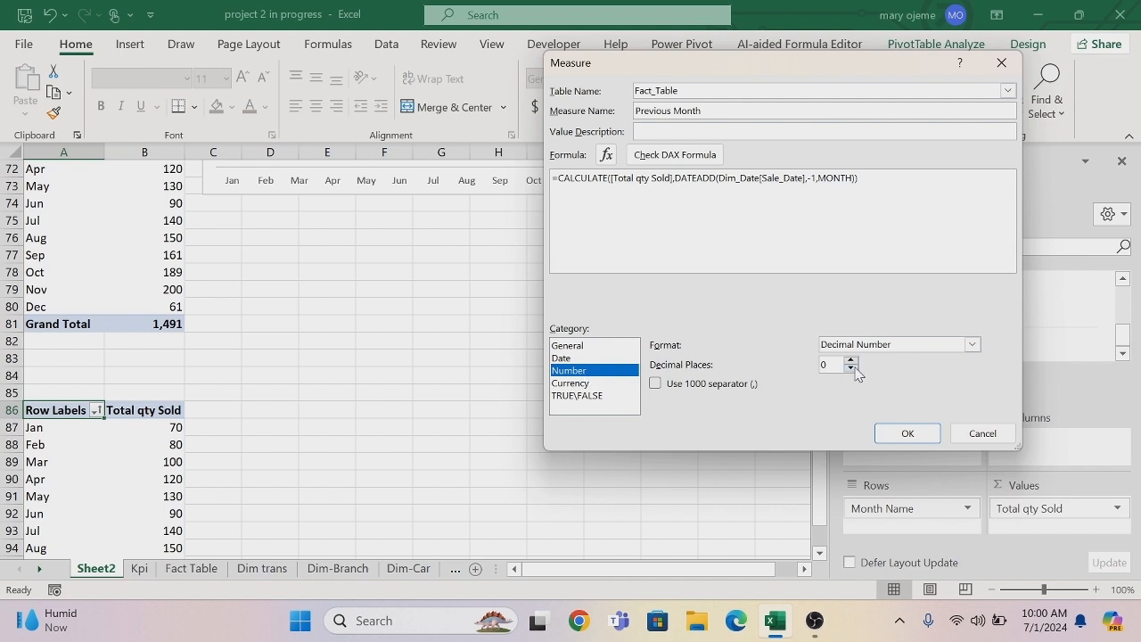
left_click(973, 345)
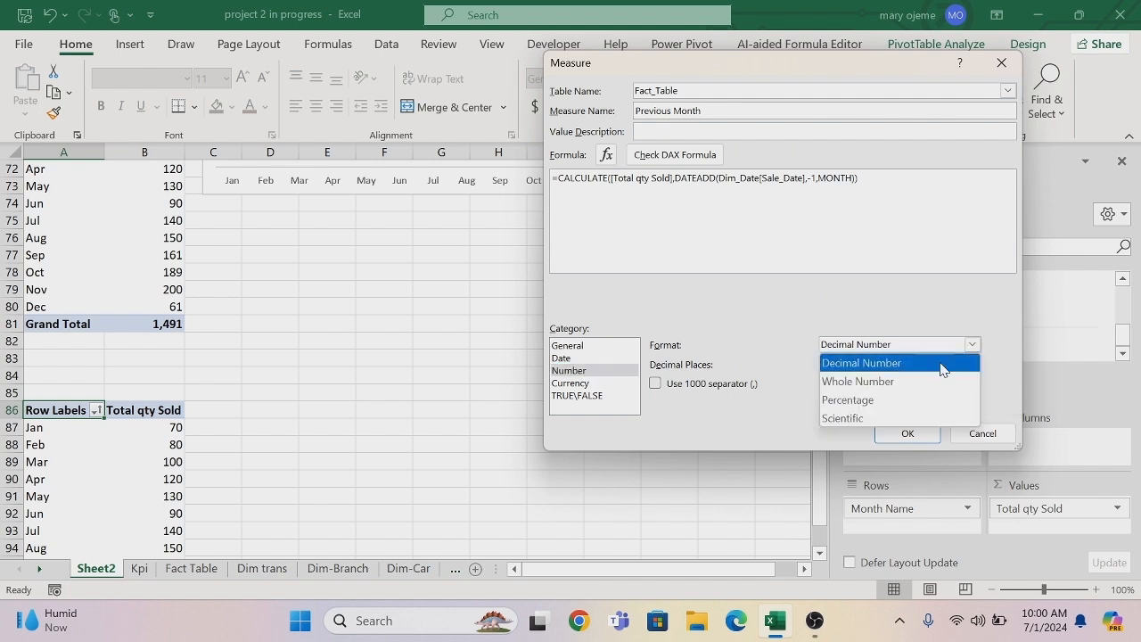
left_click(887, 378)
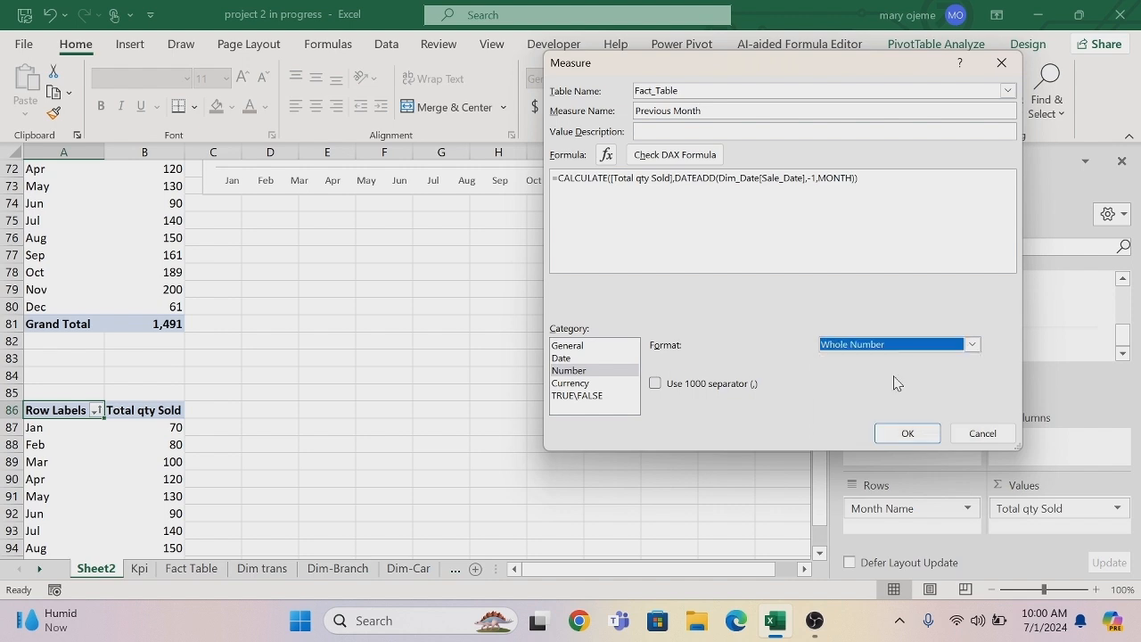
left_click(676, 156)
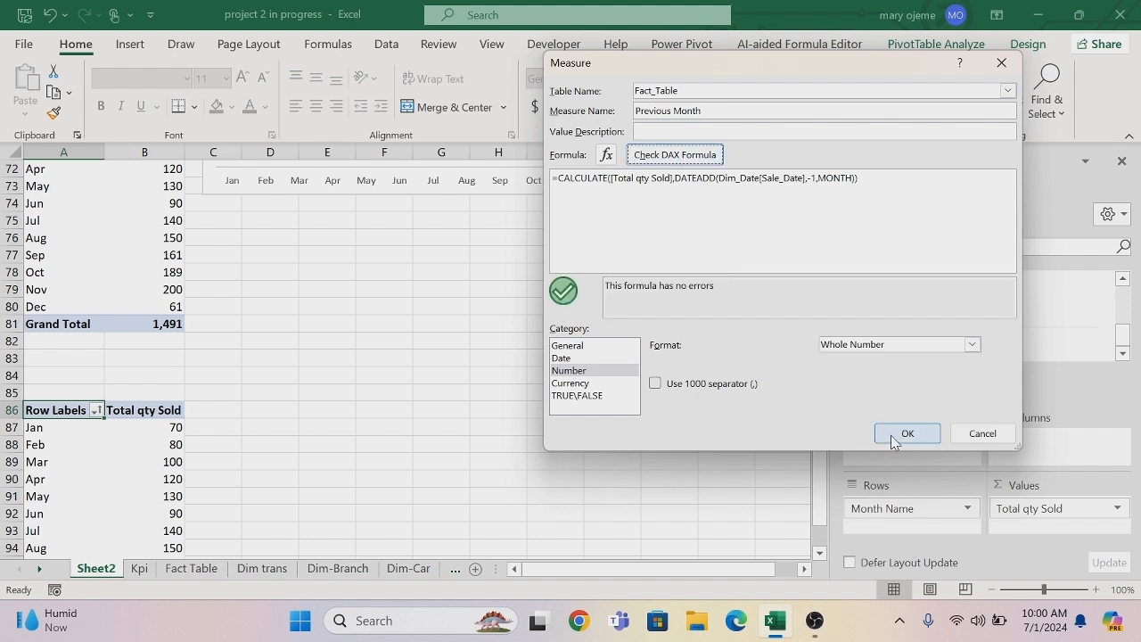
left_click(905, 434)
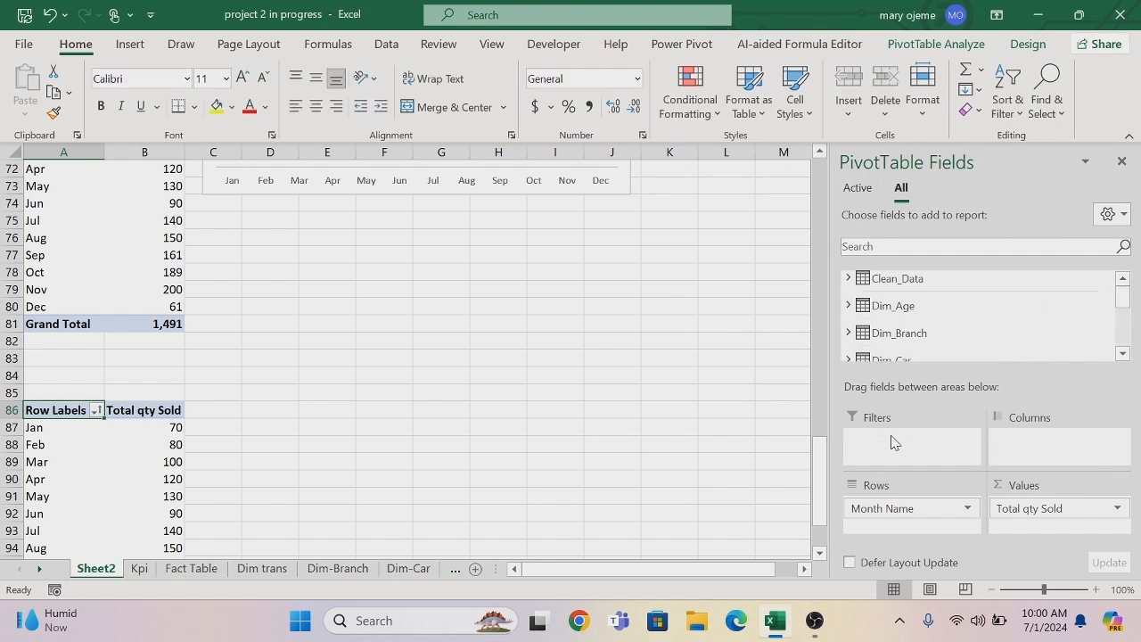
Remove Total qty Sold from the values of the PivotTable starting at row 86.
left_click(1122, 353)
left_click(1122, 353)
left_click(1122, 353)
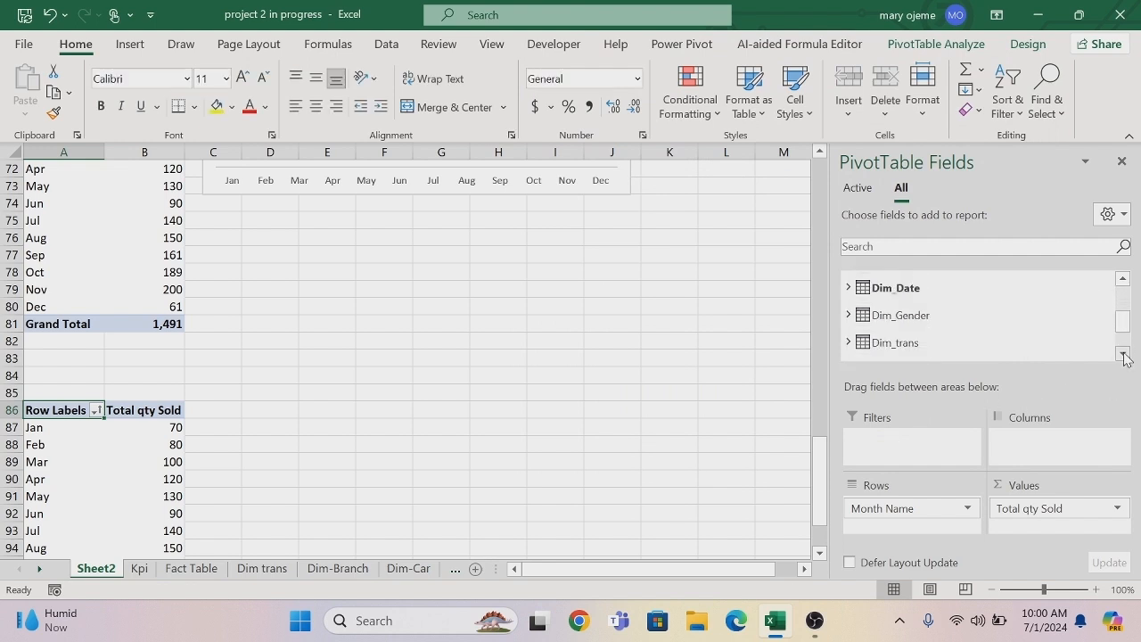
left_click(1122, 353)
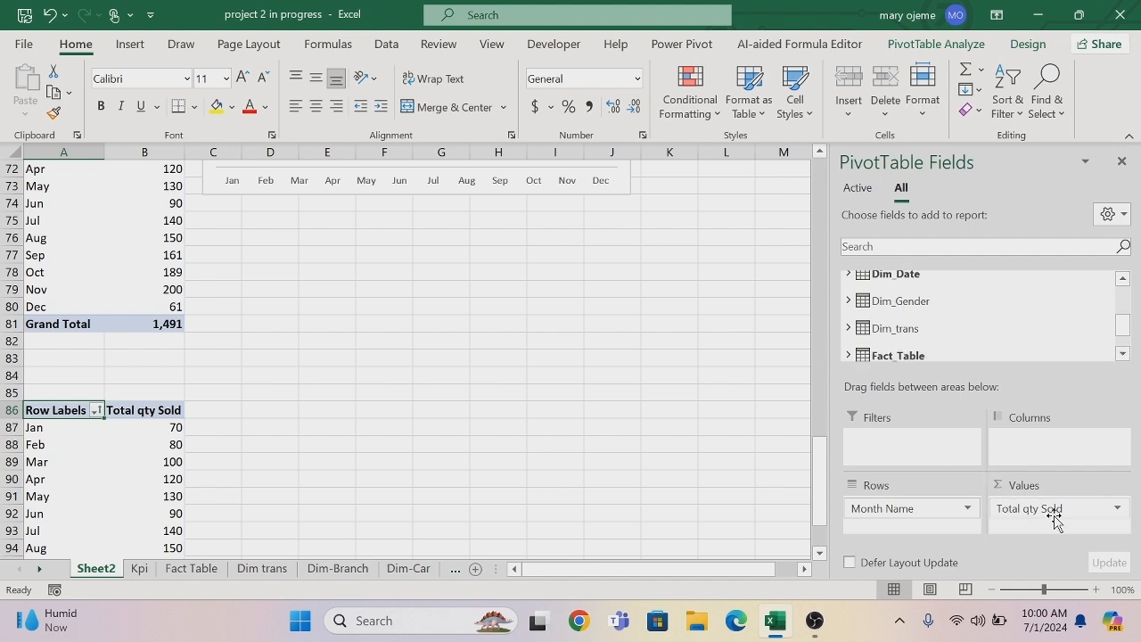
left_click_drag(1054, 517, 772, 454)
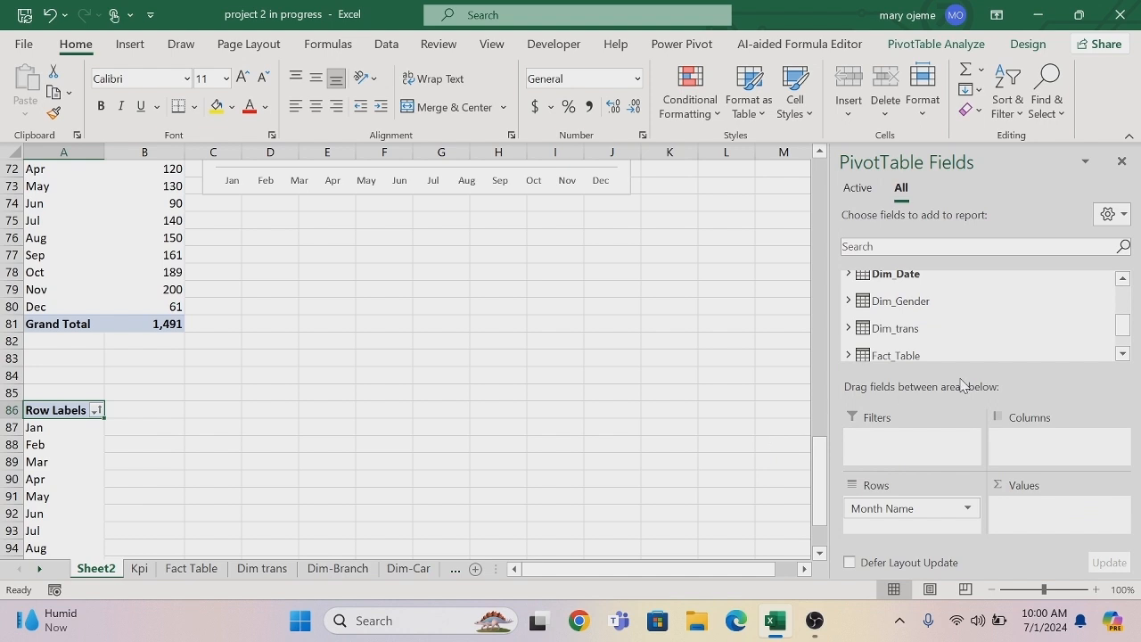
Add the Previous Month measure from Fact_Table to the PivotTable's values.
left_click(1123, 354)
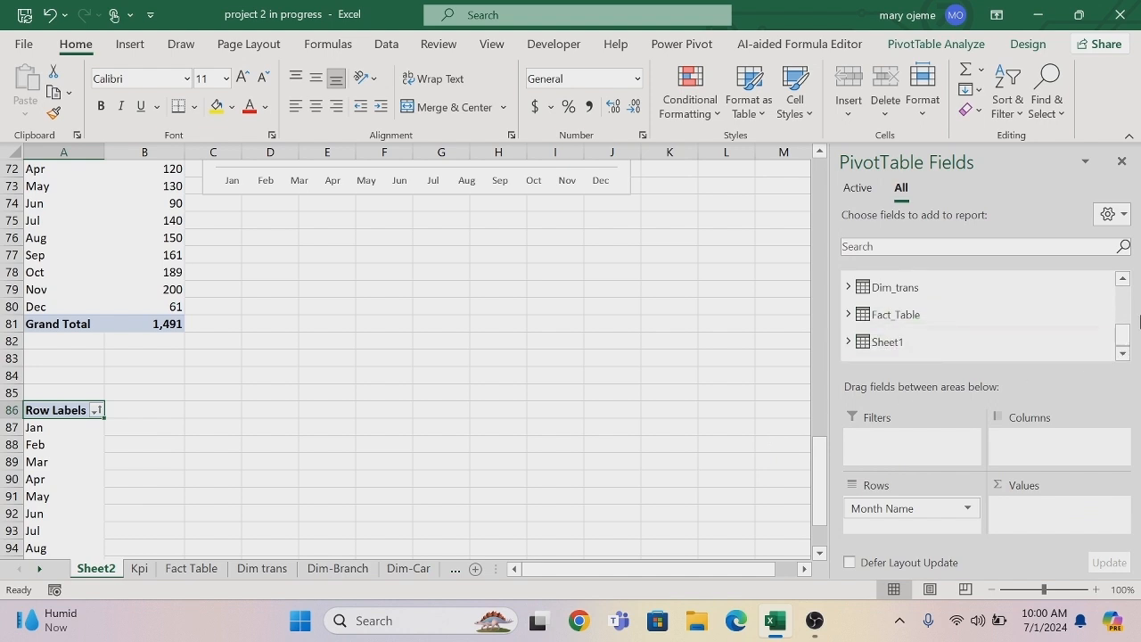
left_click(849, 313)
left_click(1122, 353)
left_click(1122, 354)
left_click(1123, 353)
left_click(1122, 353)
left_click(1123, 353)
left_click(1122, 353)
left_click_drag(977, 351, 1039, 520)
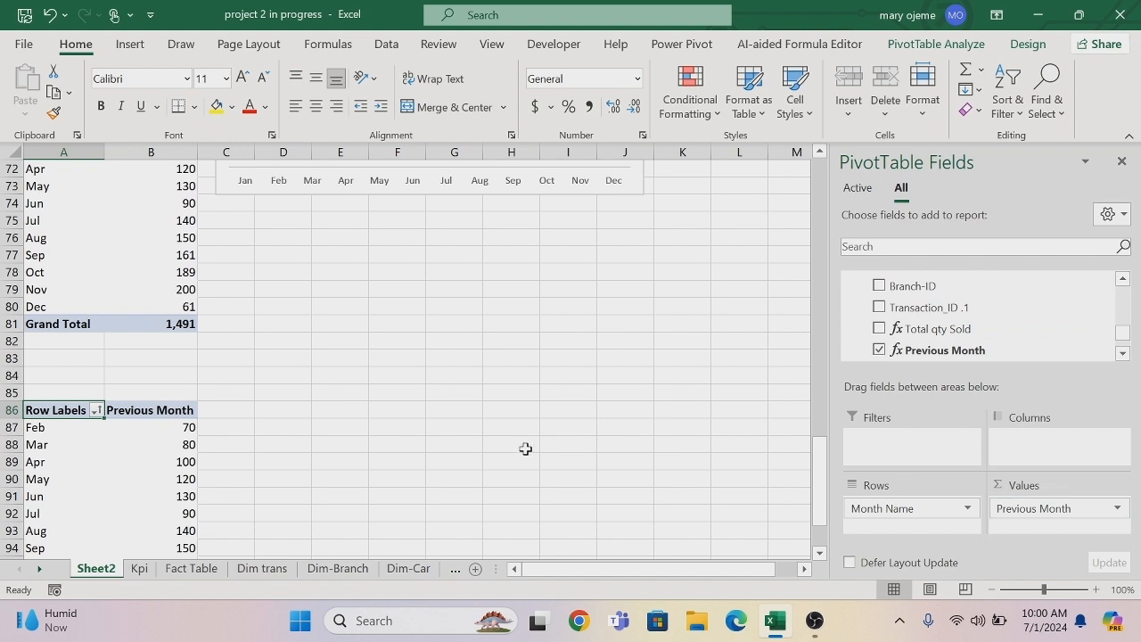
left_click(819, 554)
left_click(820, 554)
left_click(819, 554)
left_click(820, 554)
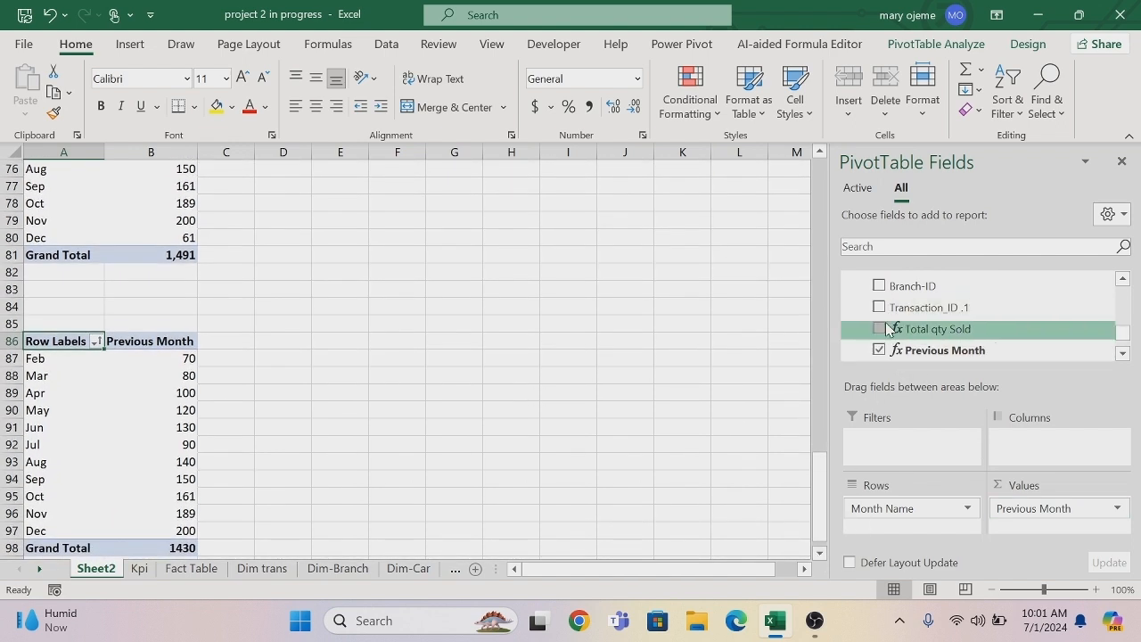
Start a new measure in Fact_Table and name it Sales Growth.
left_click(1122, 280)
left_click(1122, 280)
left_click(1123, 280)
left_click(1122, 280)
left_click(1122, 280)
left_click(1122, 280)
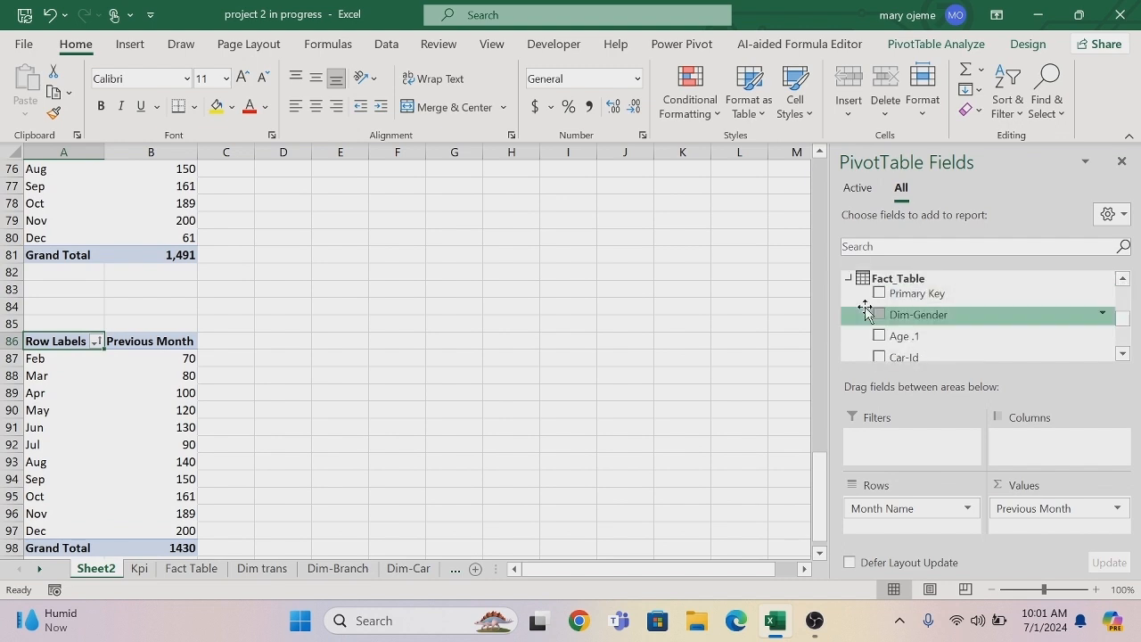
right_click(850, 282)
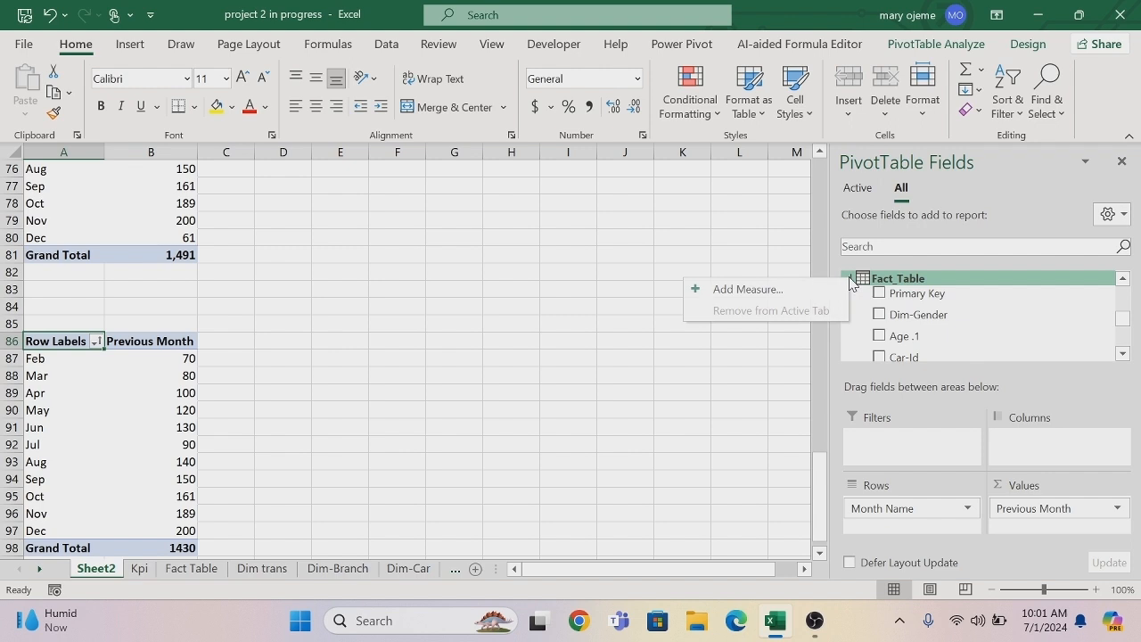
left_click(799, 297)
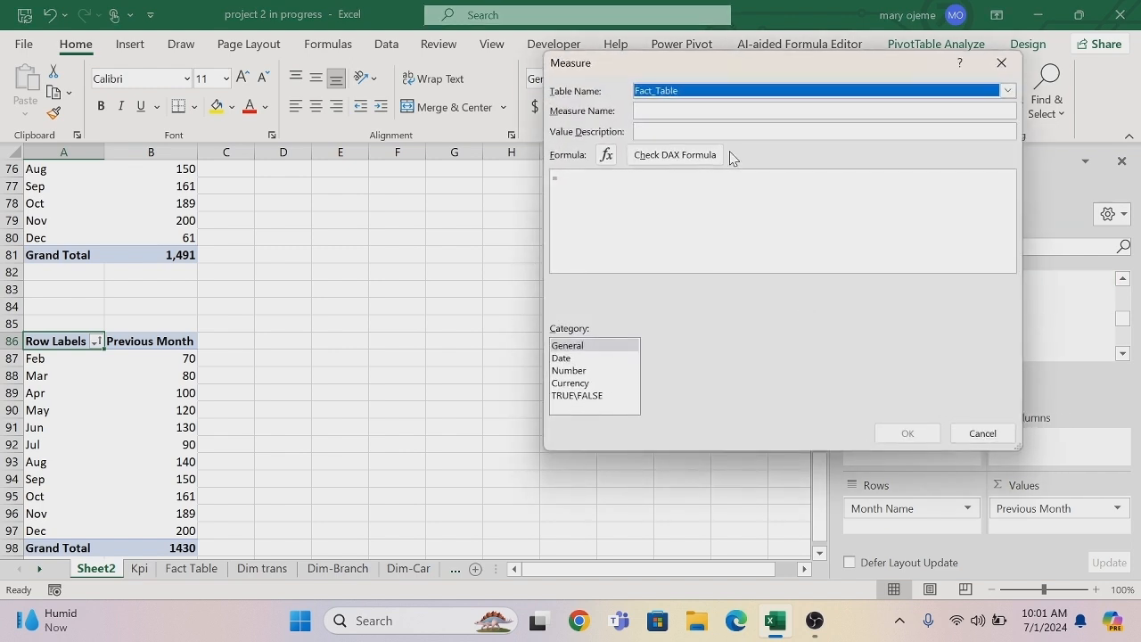
left_click(664, 110)
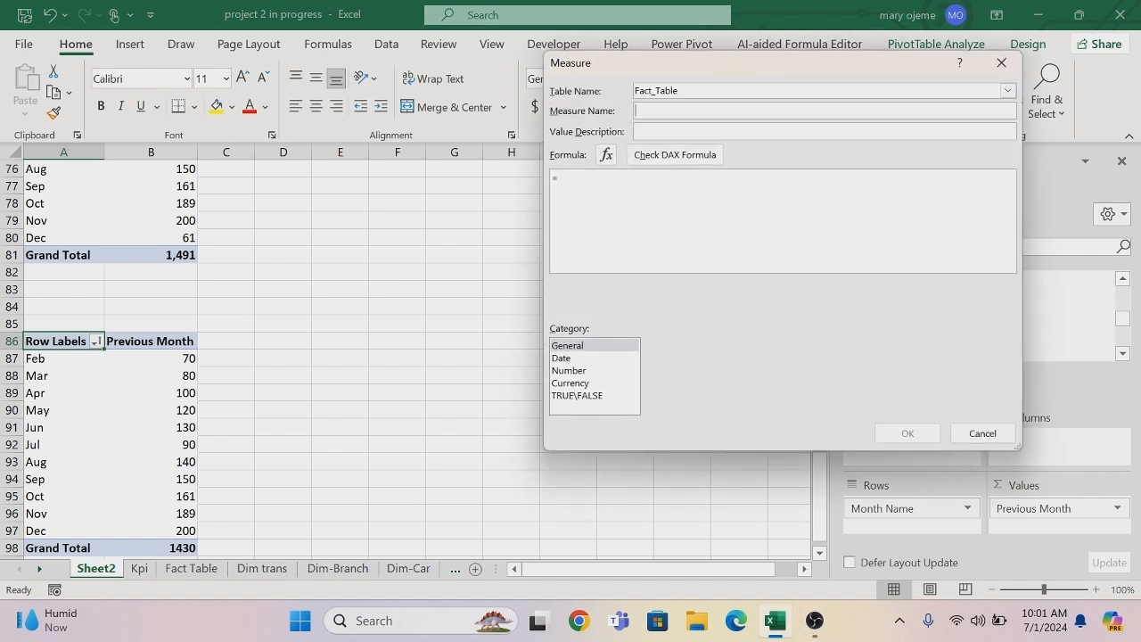
type("Sales Growth")
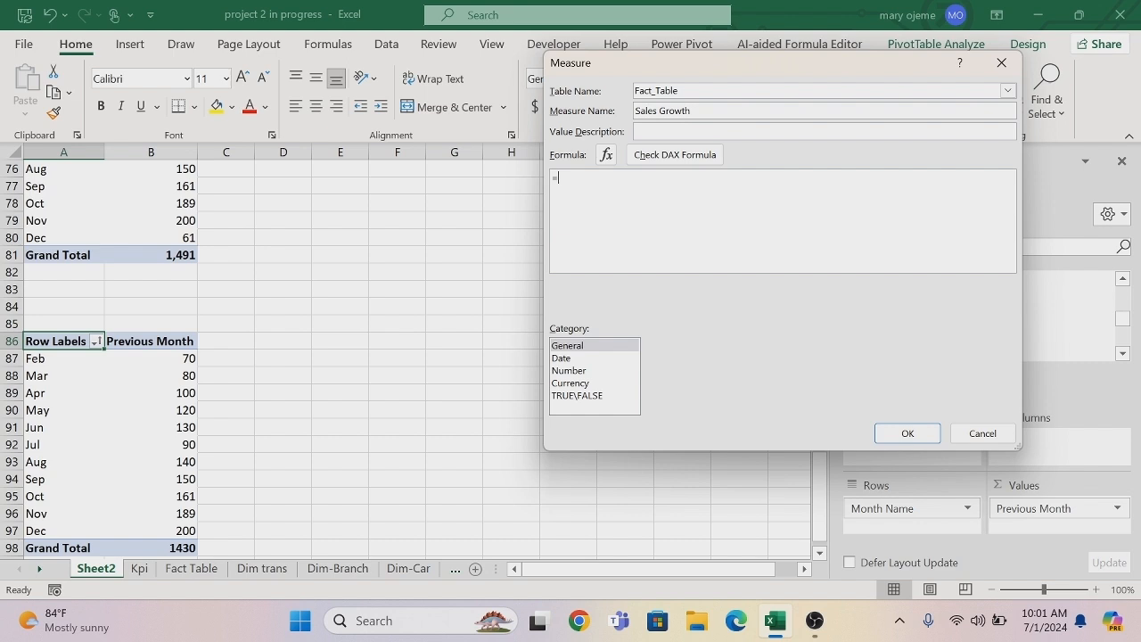
Begin the Sales Growth formula with the DIVIDE function and [Total qty Sold] as its numerator.
type("DIVIDE(")
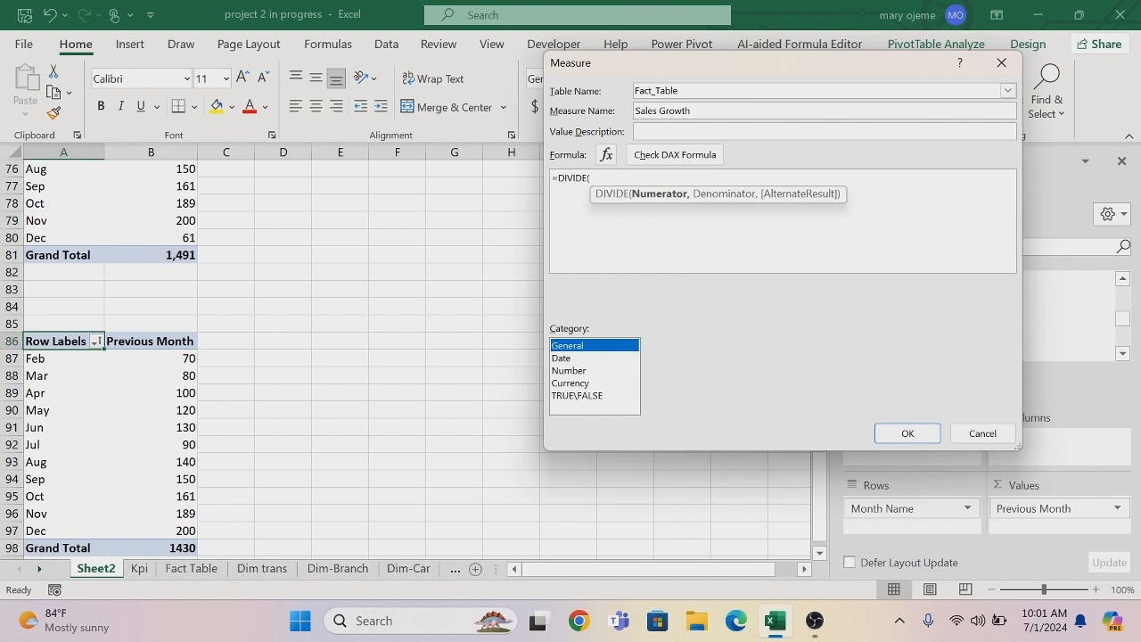
left_click(590, 179)
type("to")
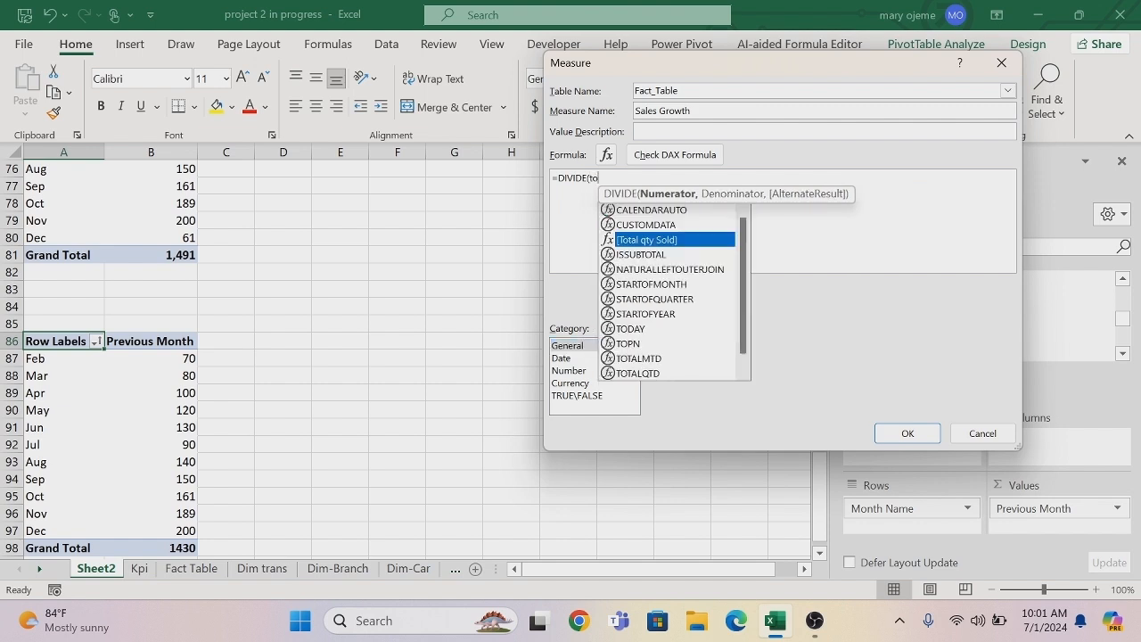
key("Tab")
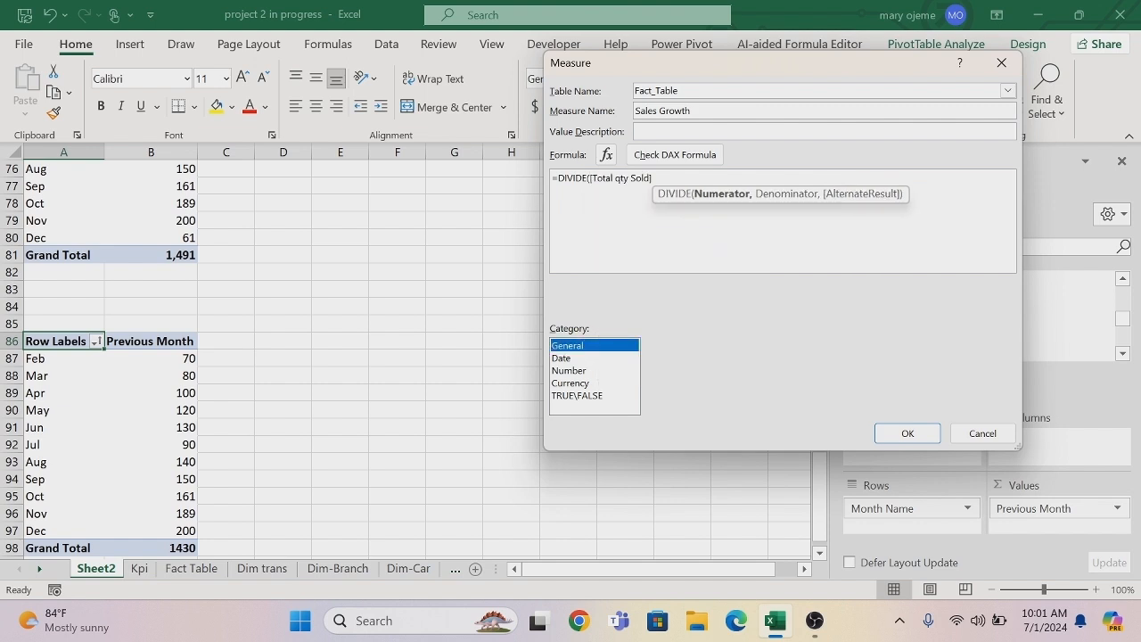
left_click(654, 179)
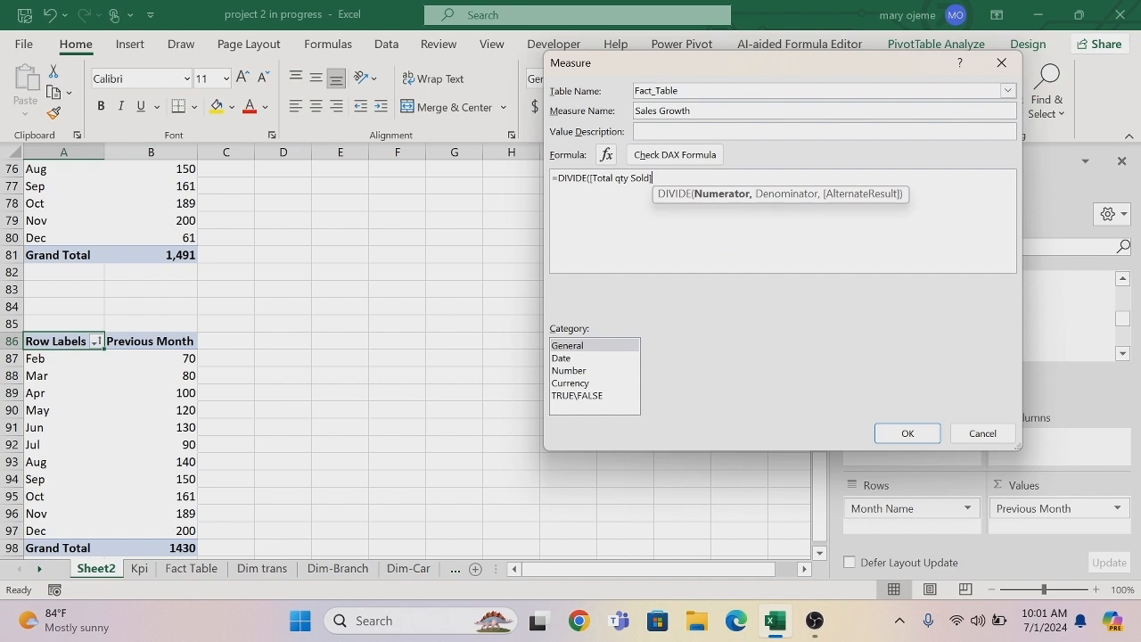
Complete DIVIDE with [Previous Month] as denominator and 1 as alternate result, and subtract 1 after the closing parenthesis.
type(",pre")
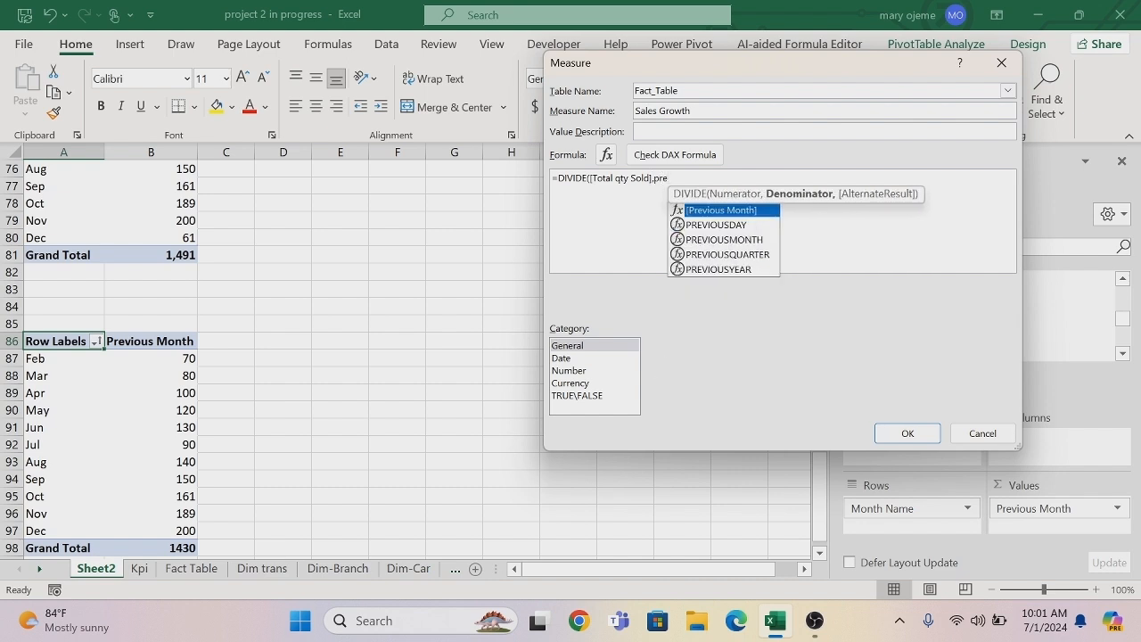
key("Tab")
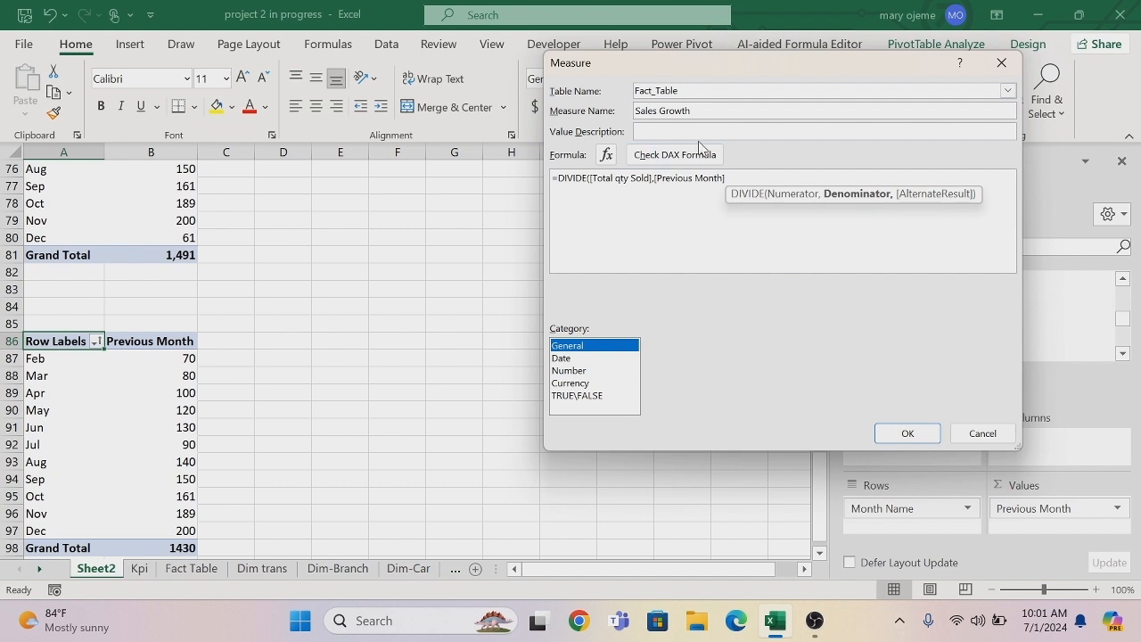
left_click(726, 178)
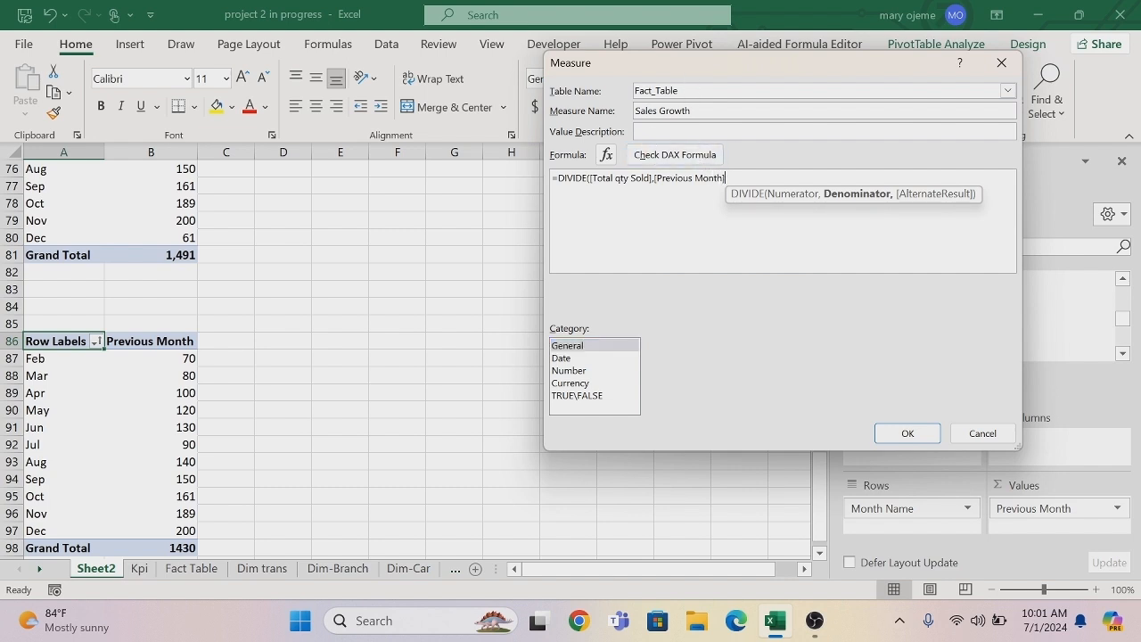
type(",")
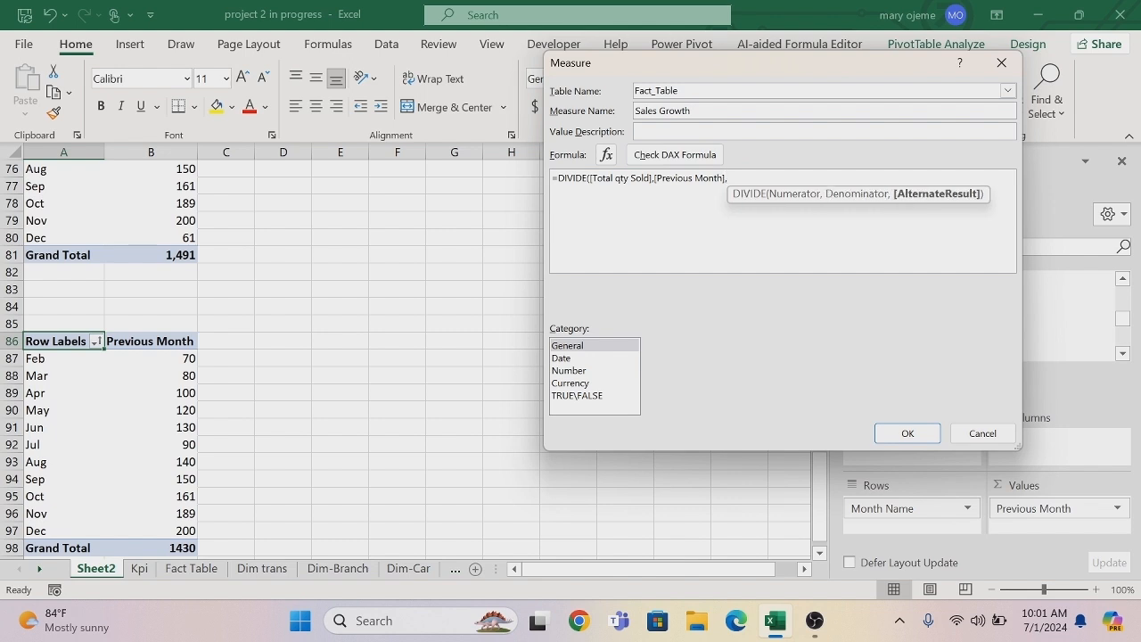
type("1)")
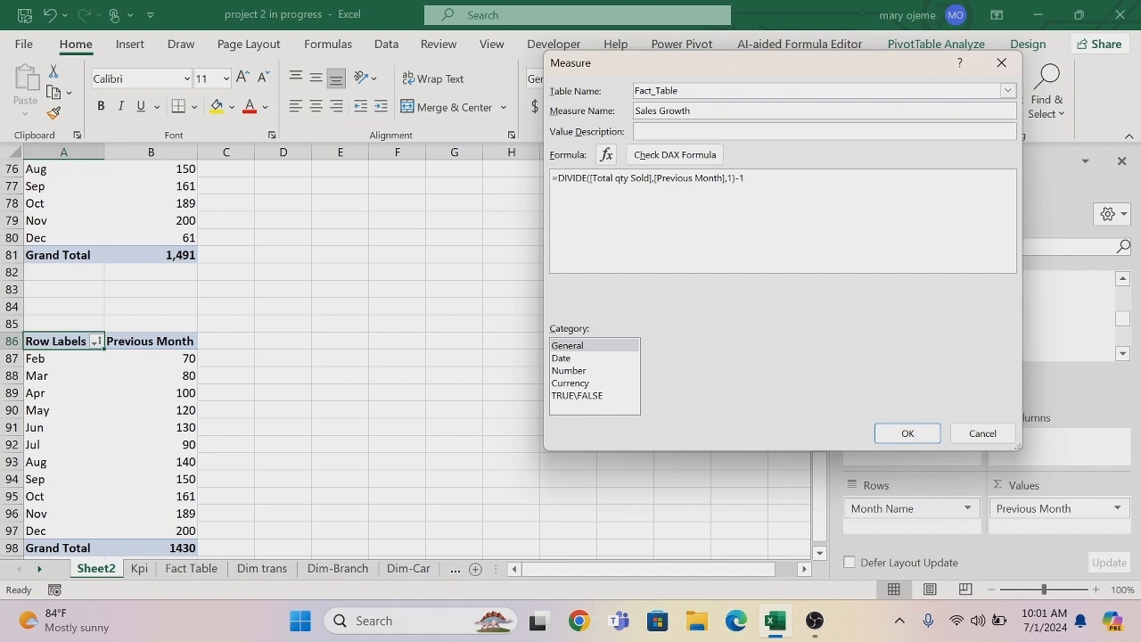
type("-1")
Format Sales Growth as a percentage with 1 decimal place, check its DAX formula and save the measure.
left_click(575, 370)
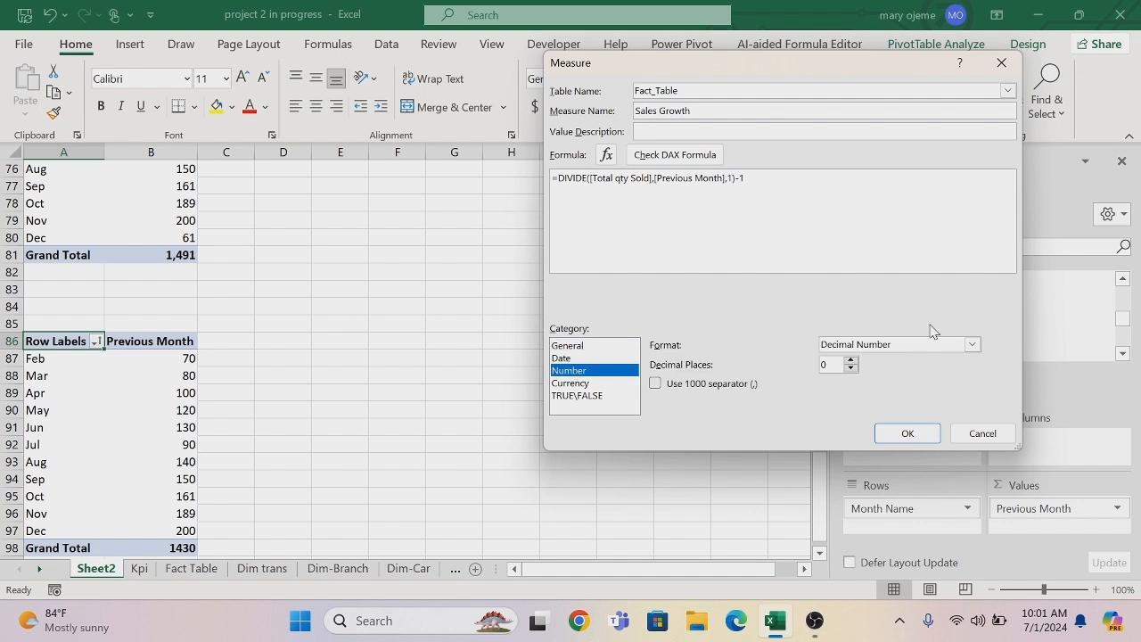
left_click(970, 345)
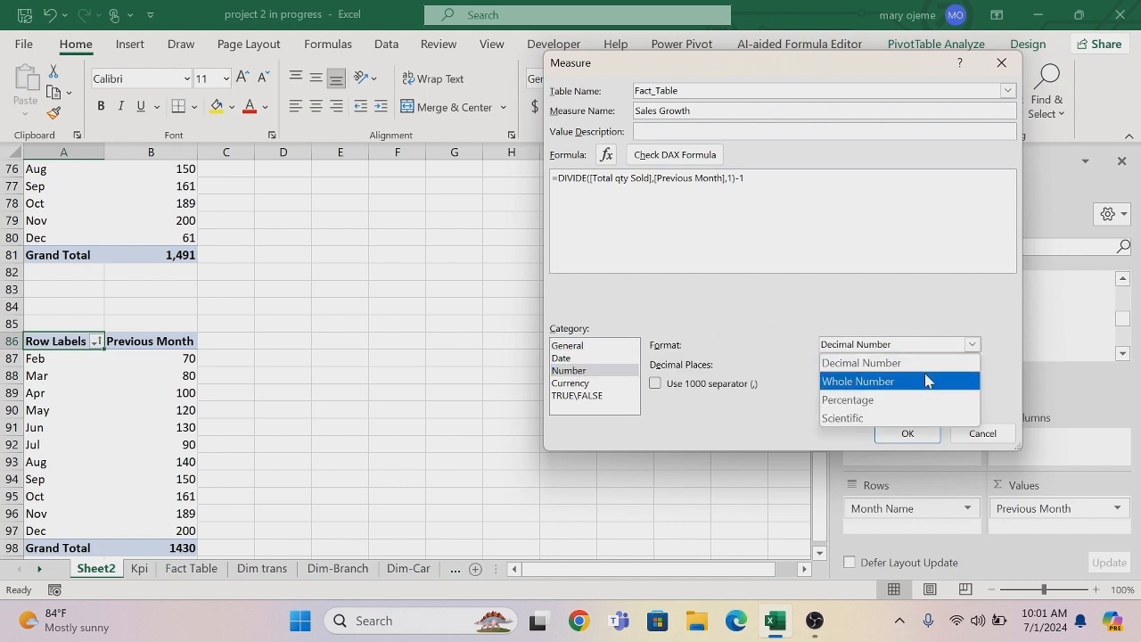
left_click(880, 400)
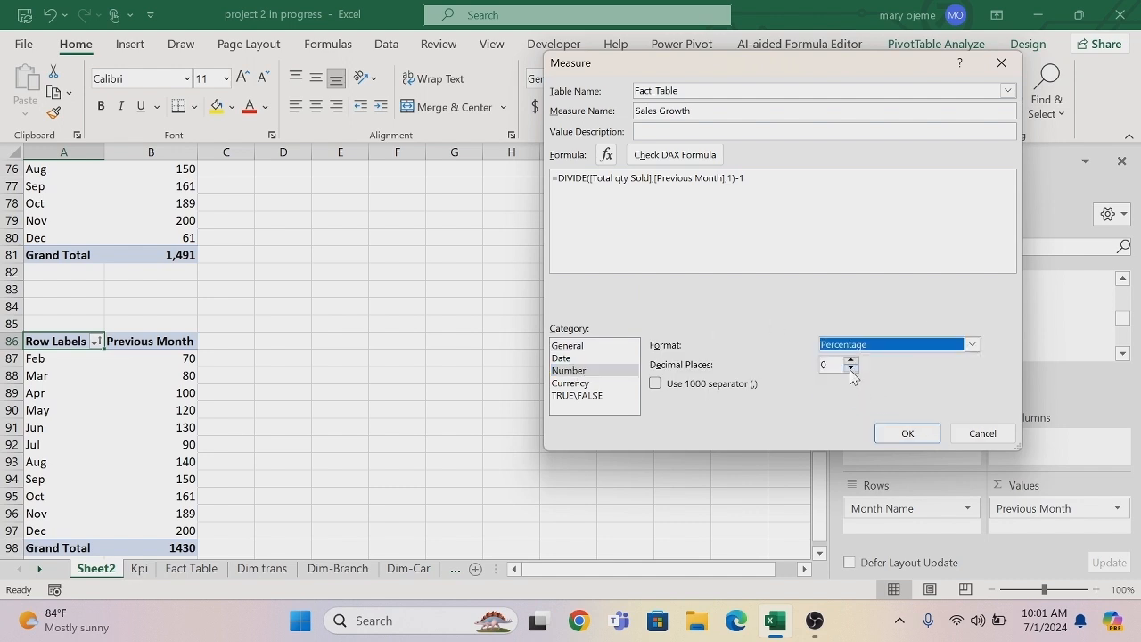
left_click(850, 369)
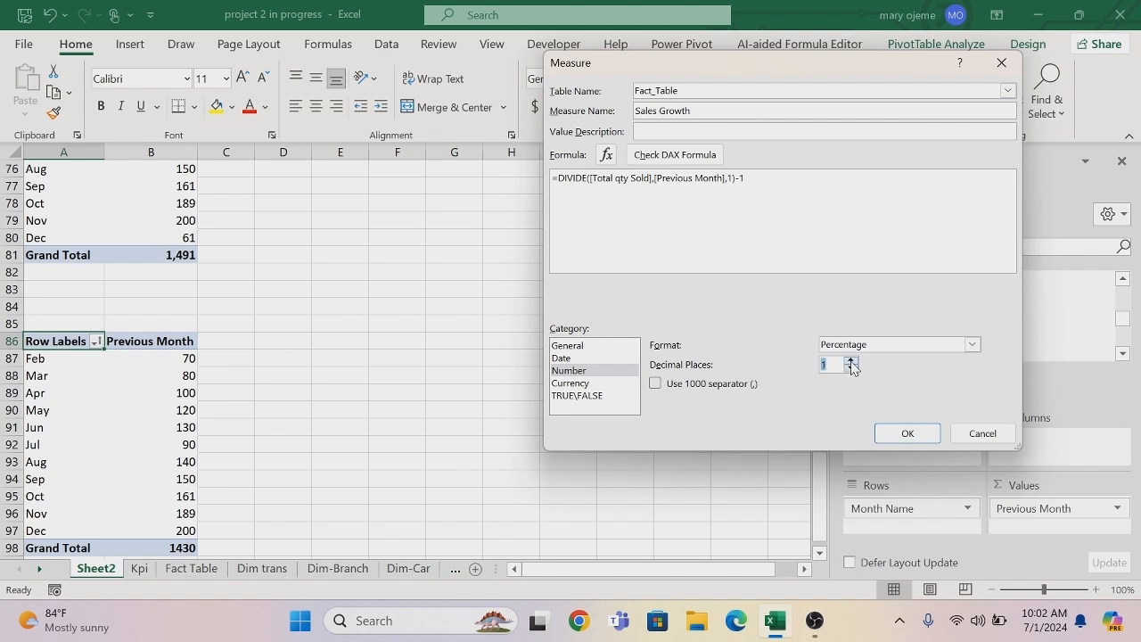
left_click(675, 156)
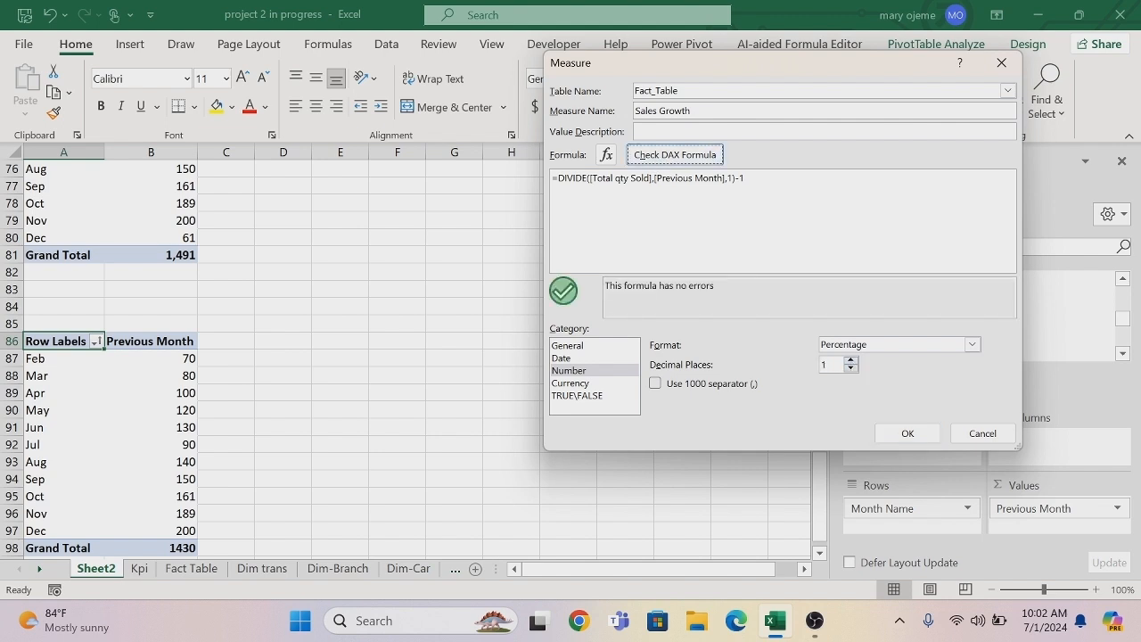
left_click(904, 435)
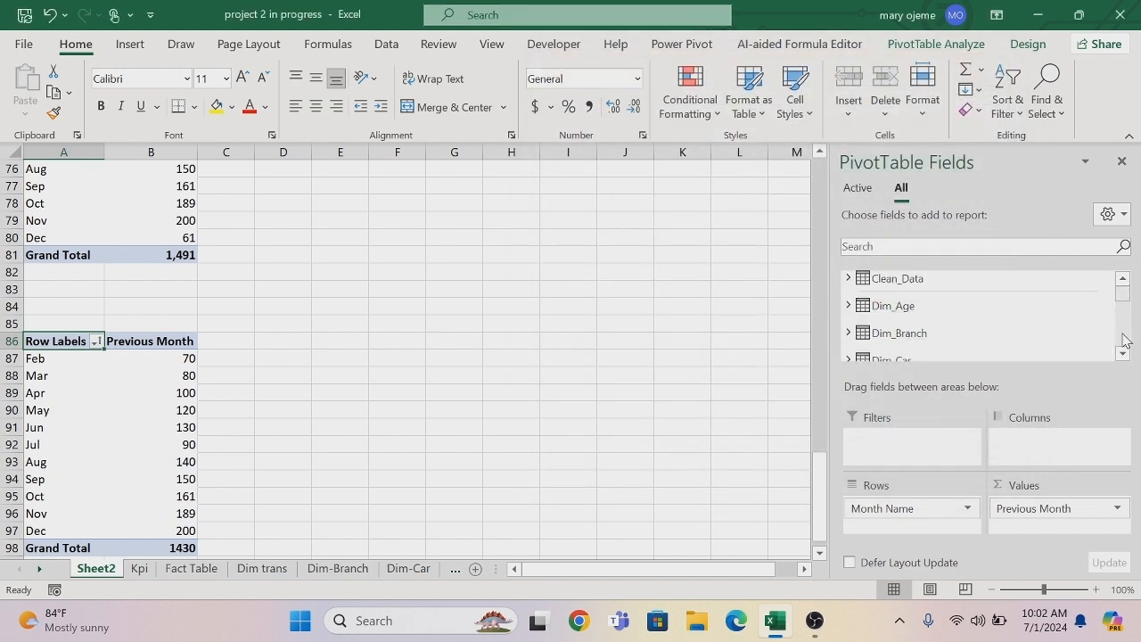
Add the Sales Growth measure to the PivotTable's values alongside Previous Month.
scroll(1123, 348, "down", 6)
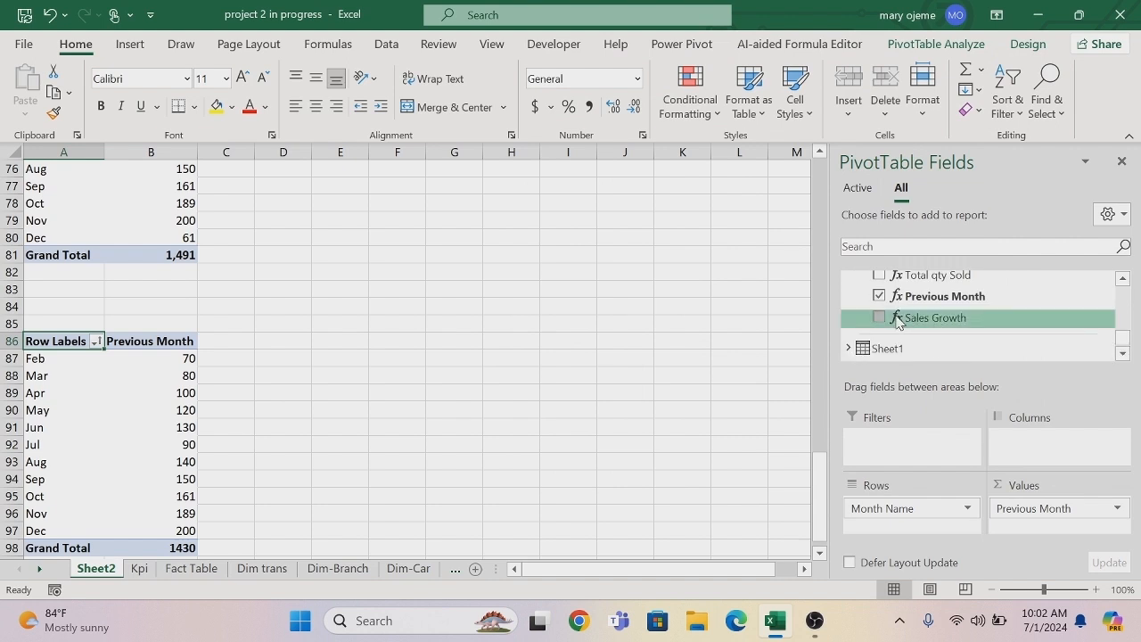
left_click_drag(898, 321, 1033, 527)
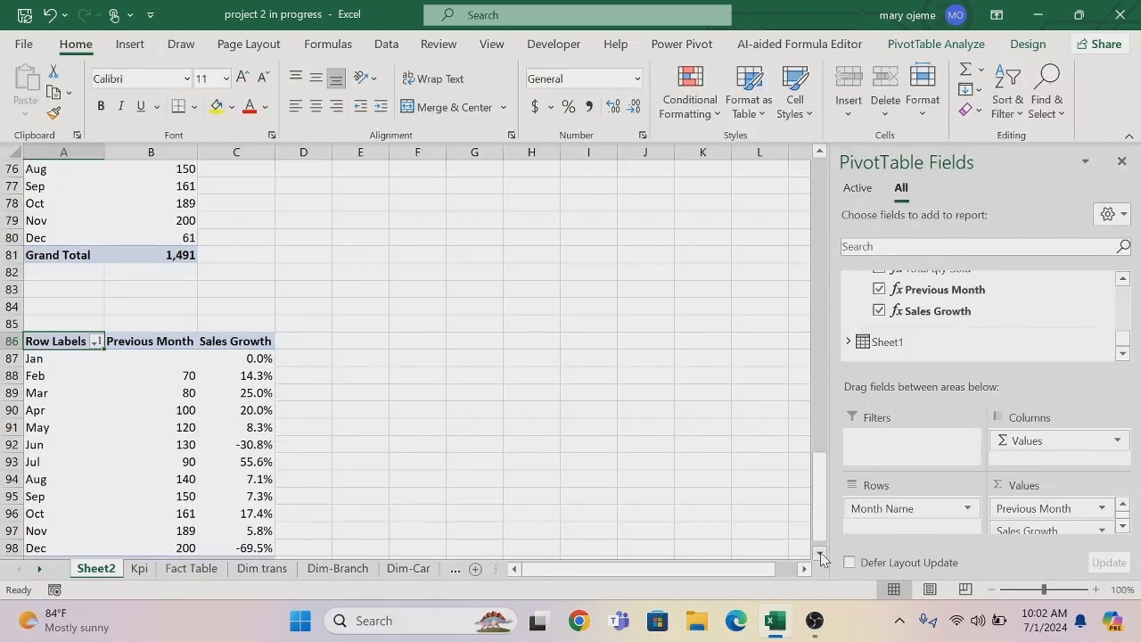
scroll(821, 558, "down", 2)
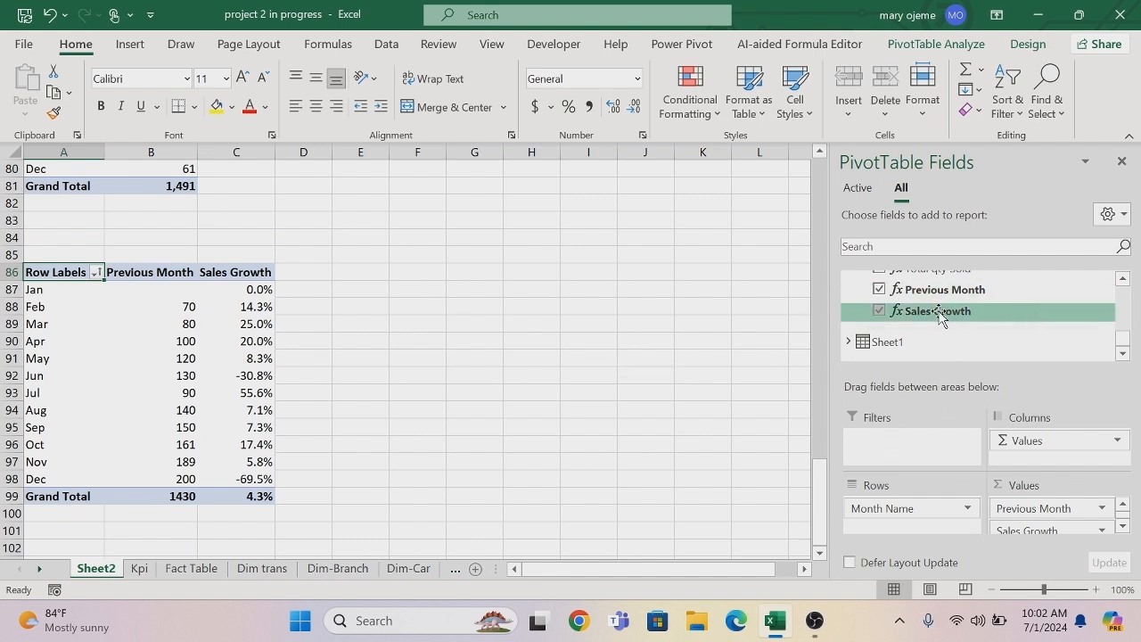
Edit the Sales Growth measure to show 0 decimal places and save it.
right_click(879, 316)
left_click(785, 324)
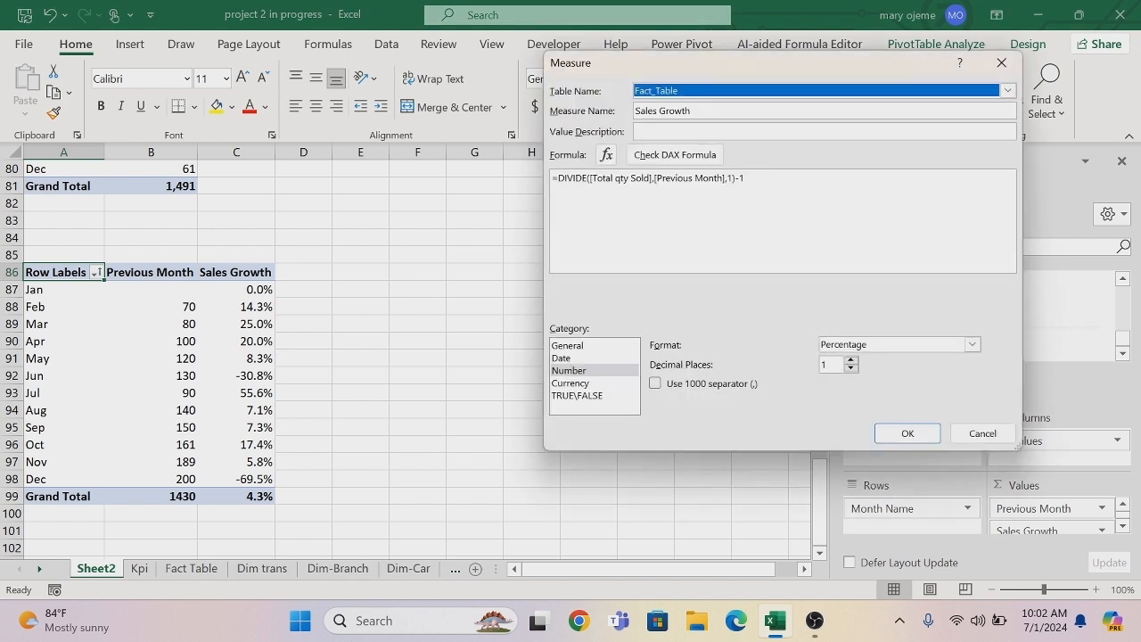
left_click(851, 360)
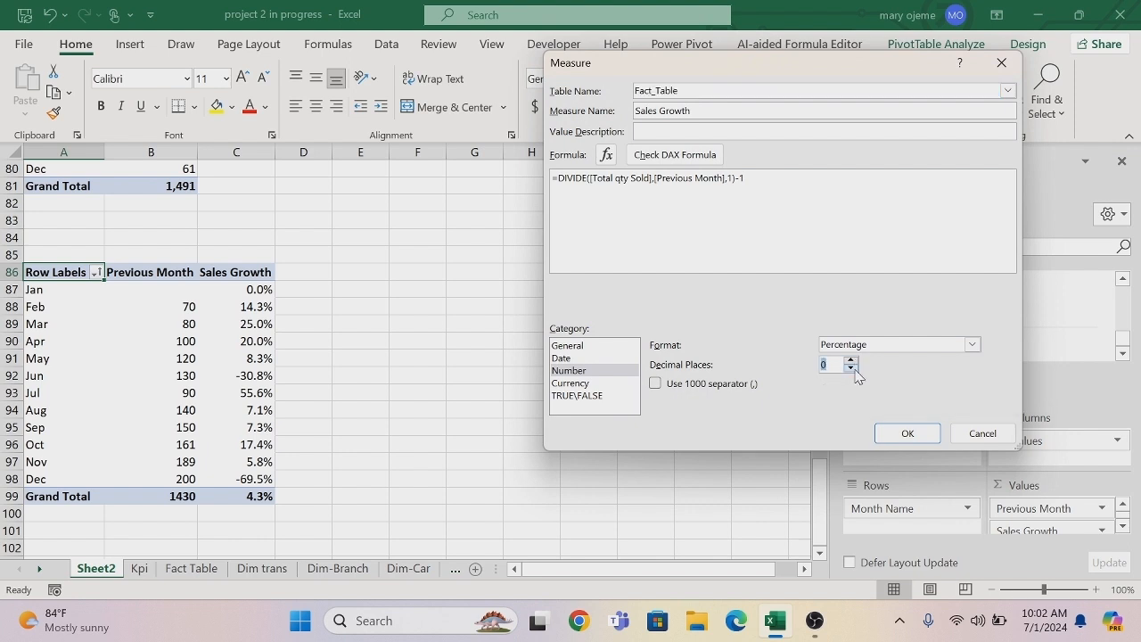
left_click(906, 433)
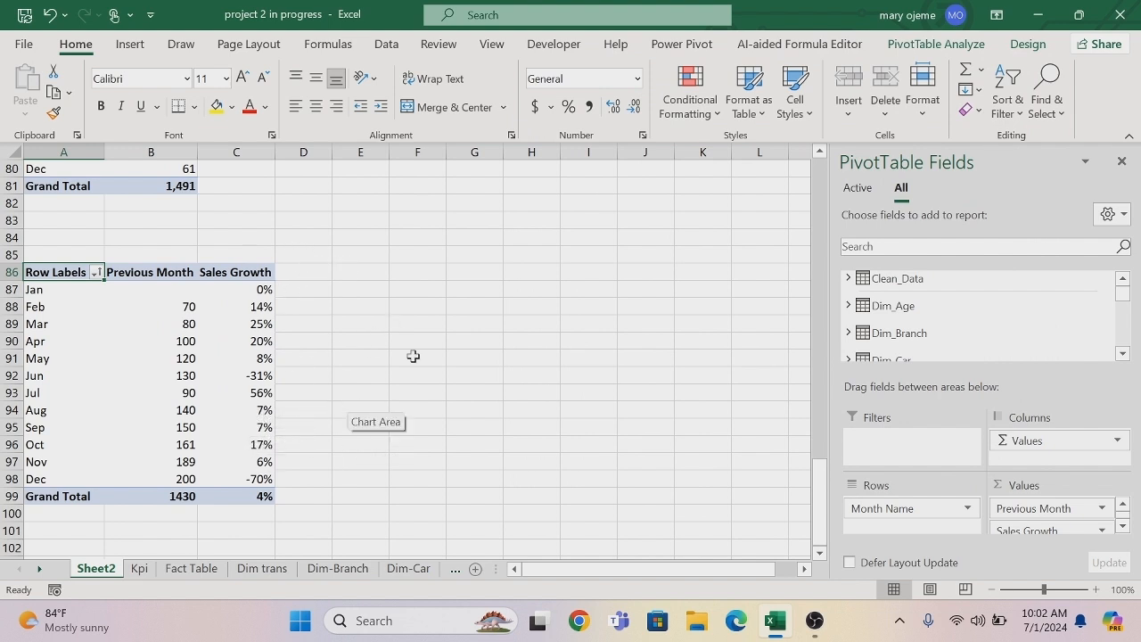
Insert a combo PivotChart with Previous Month as clustered columns and Sales Growth as a secondary-axis line, and place it beside the PivotTable.
left_click(36, 290)
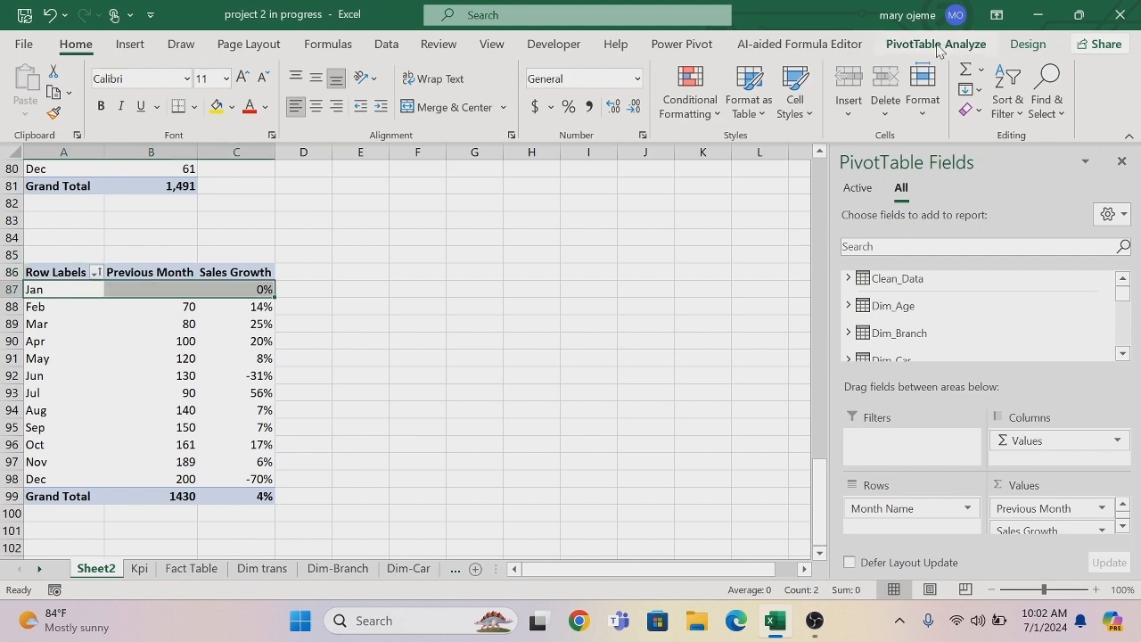
left_click(936, 45)
left_click(904, 80)
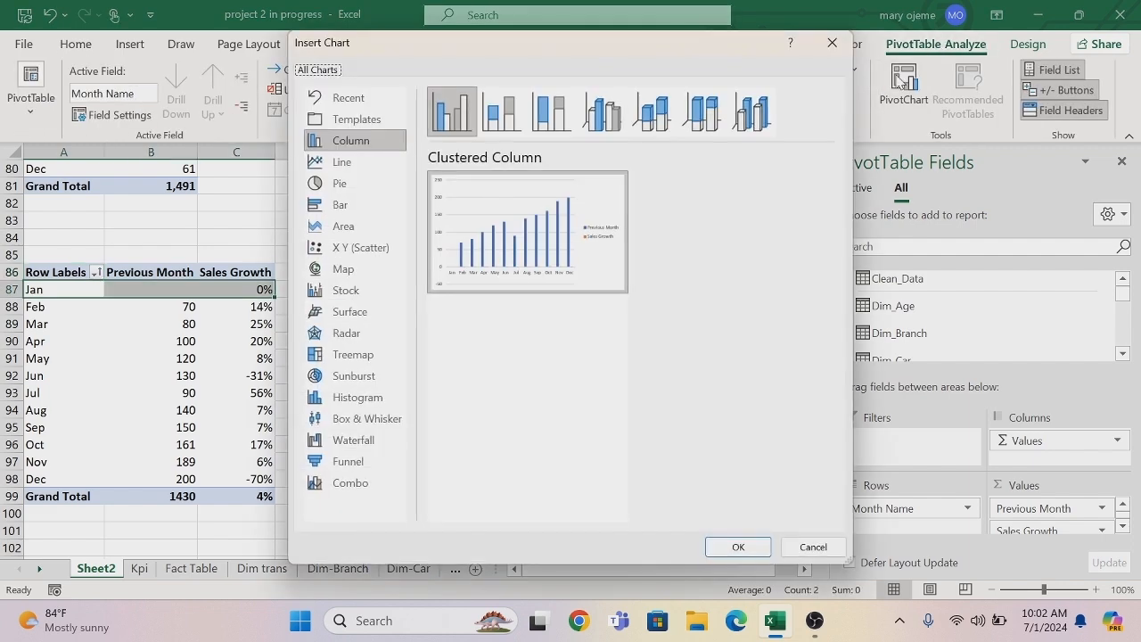
left_click(351, 491)
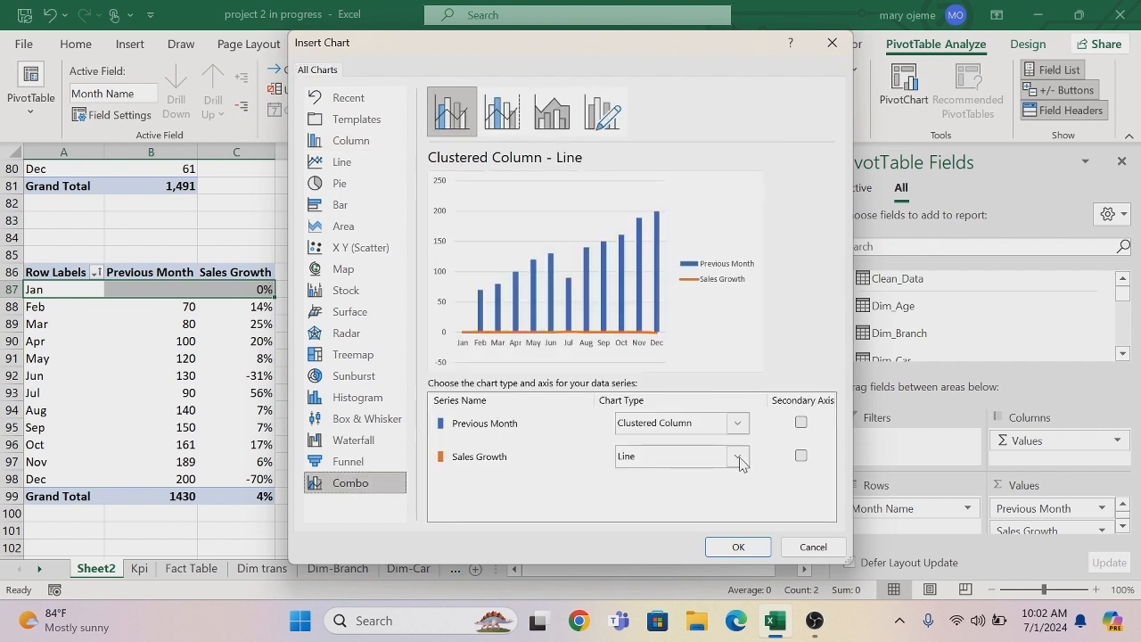
left_click(801, 457)
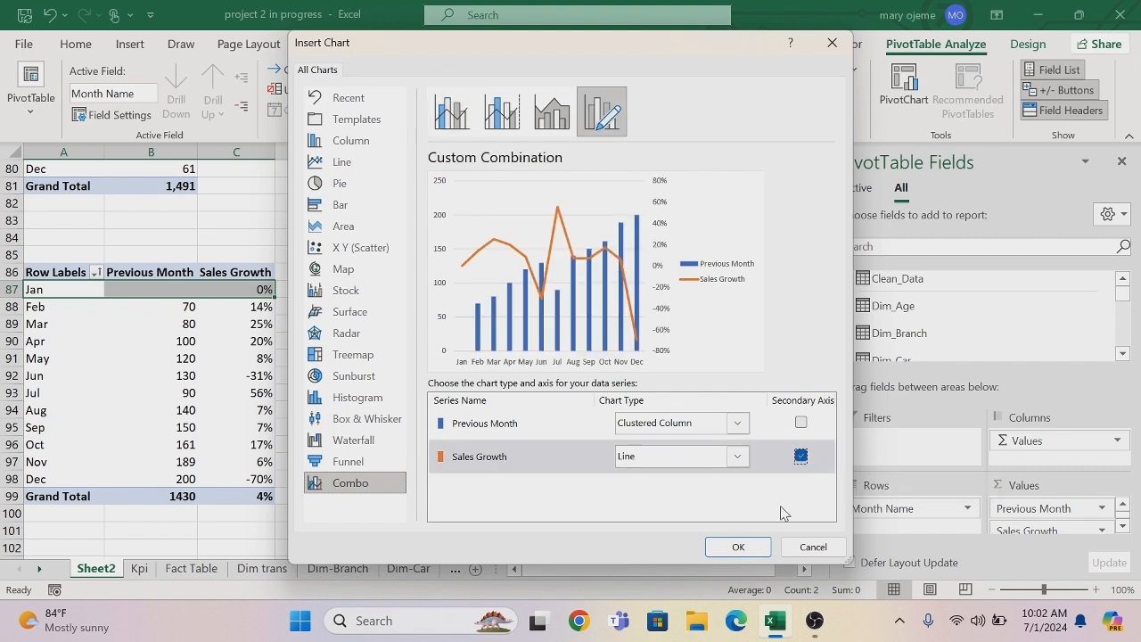
left_click(747, 550)
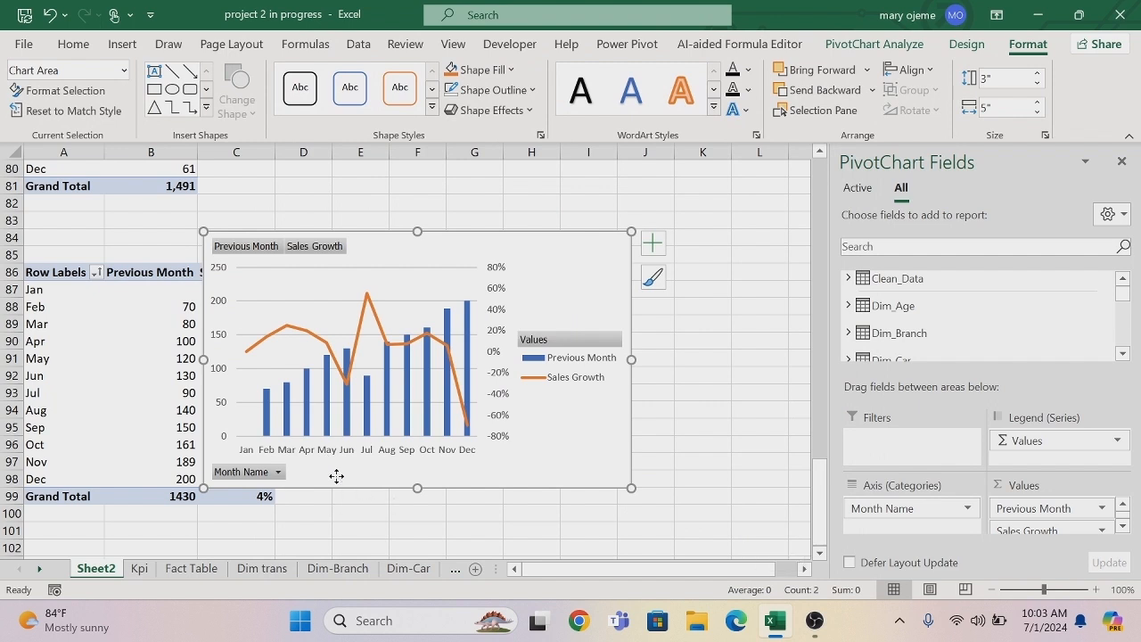
left_click_drag(336, 477, 470, 472)
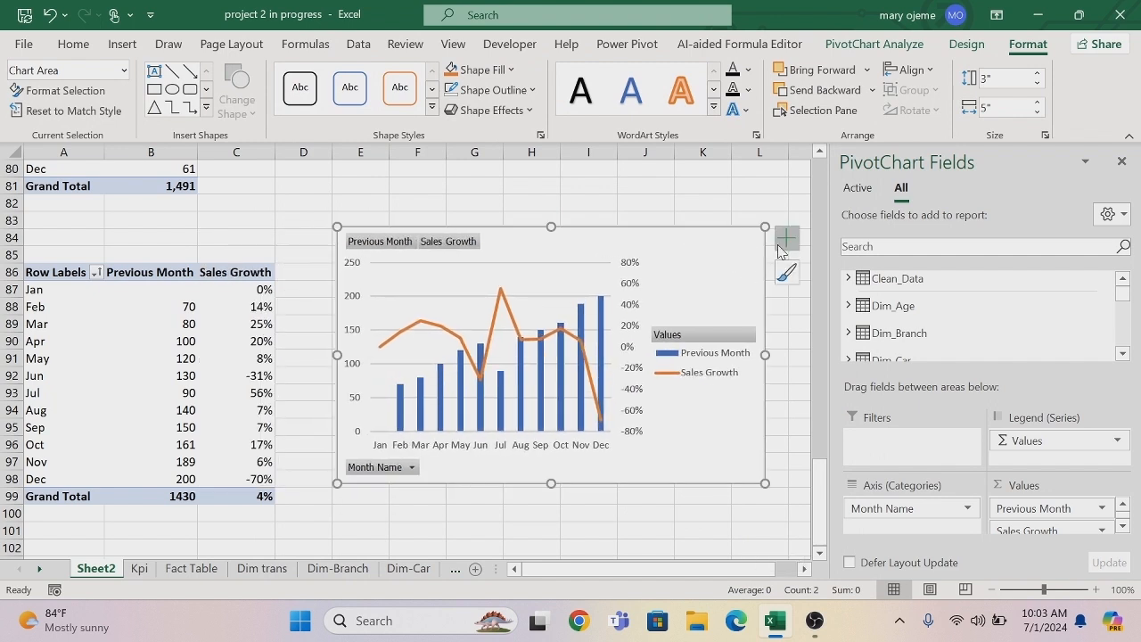
Try removing the secondary vertical axis from the combo chart and restore it.
left_click(785, 238)
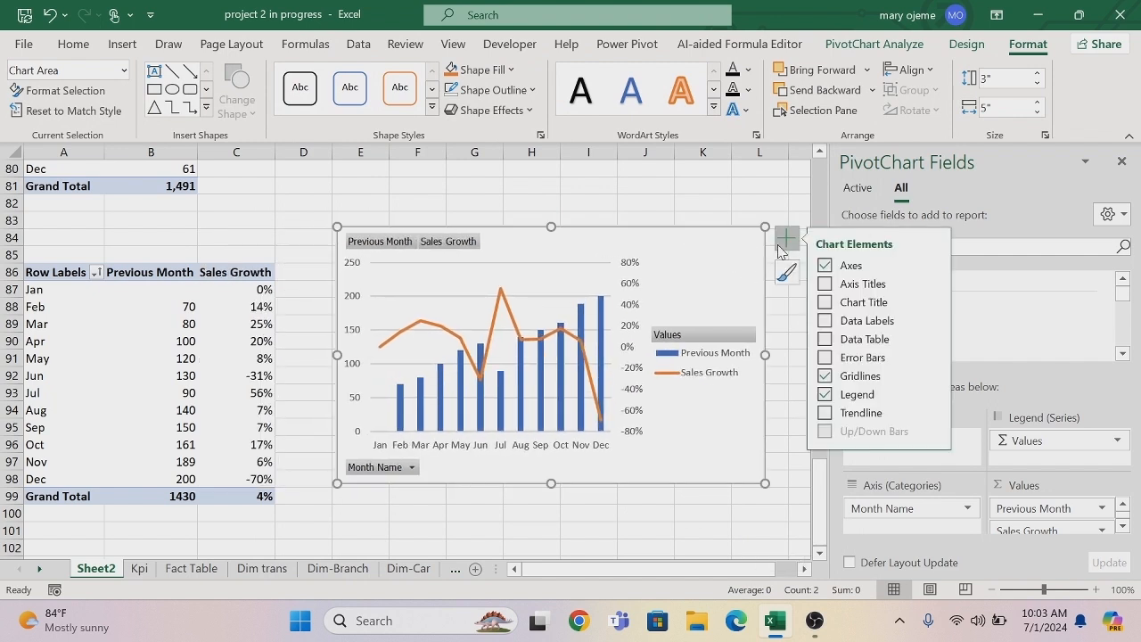
left_click(933, 265)
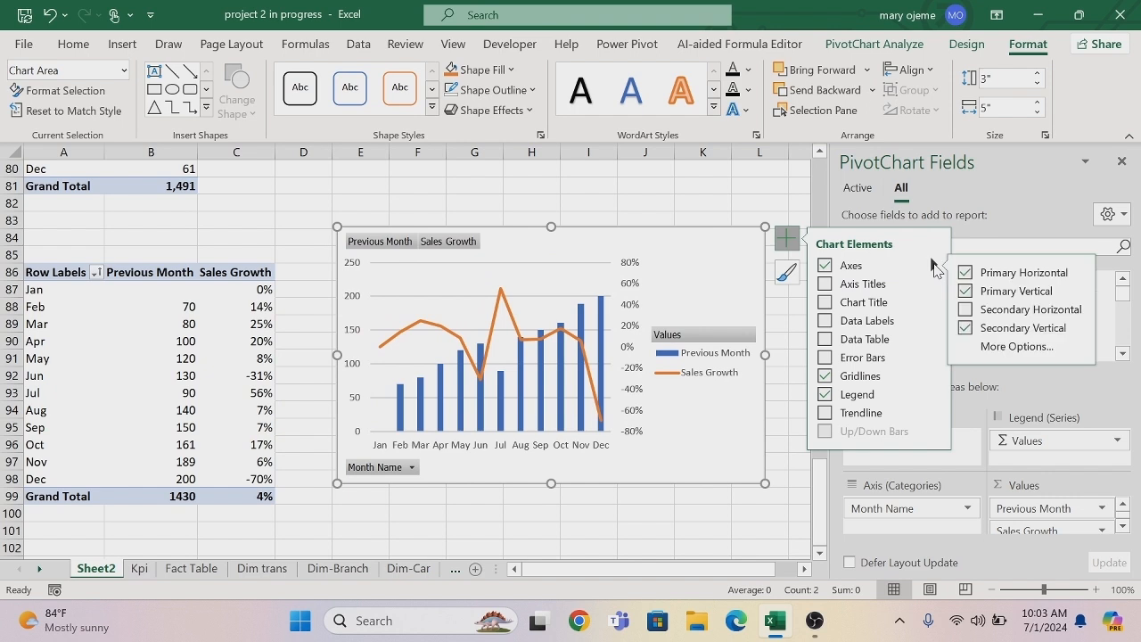
left_click(966, 329)
left_click(966, 328)
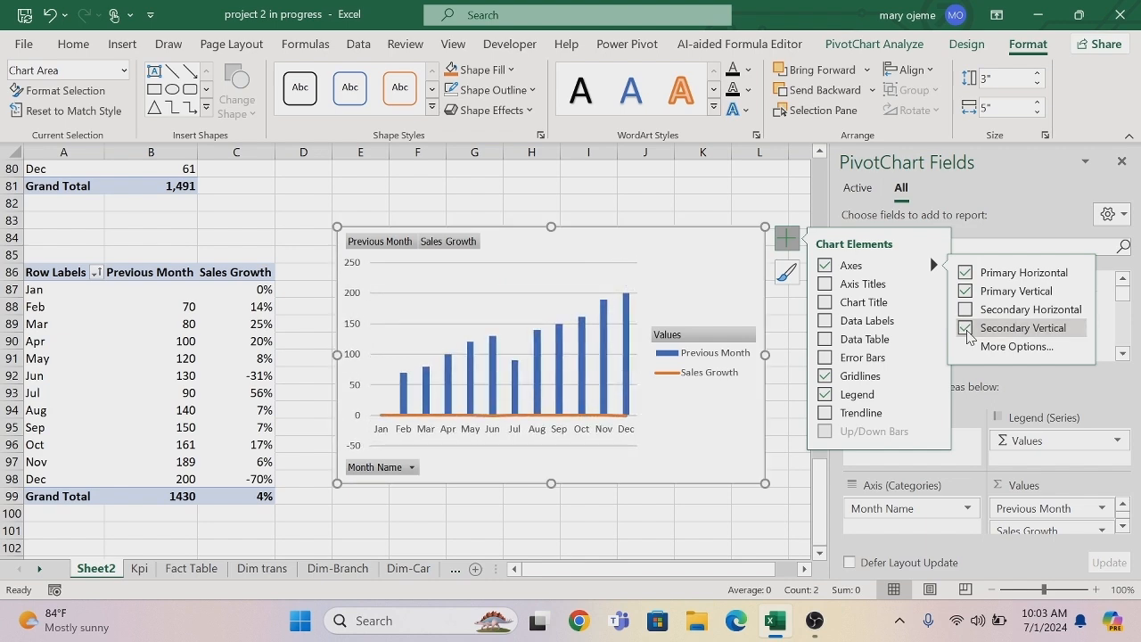
left_click(758, 179)
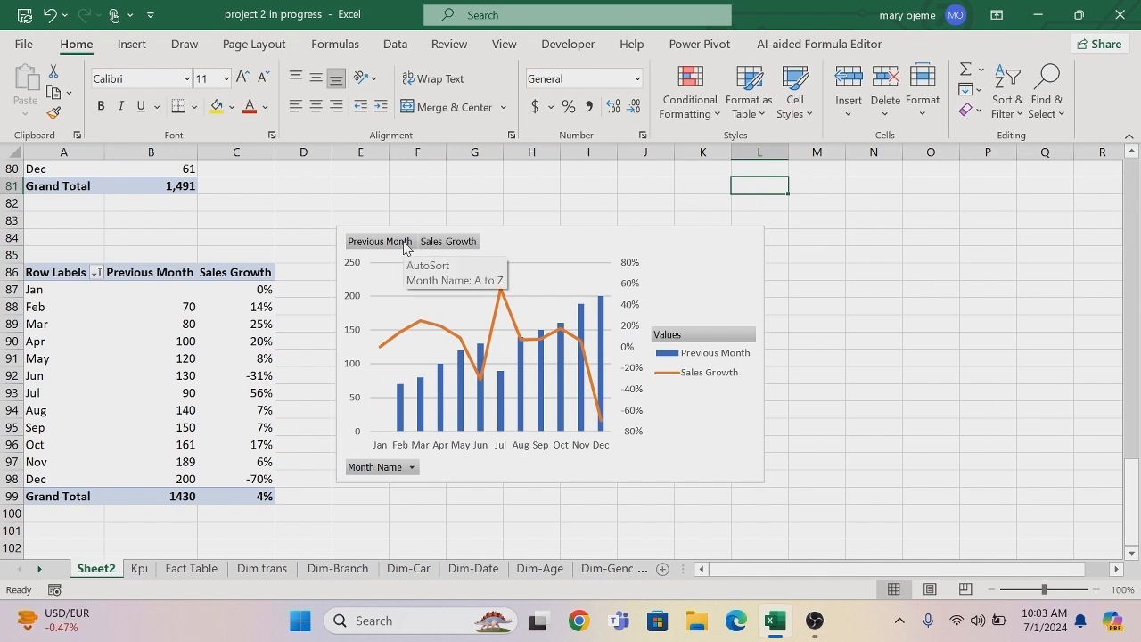
Hide all field buttons on the Previous Month and Sales Growth combo chart.
right_click(395, 471)
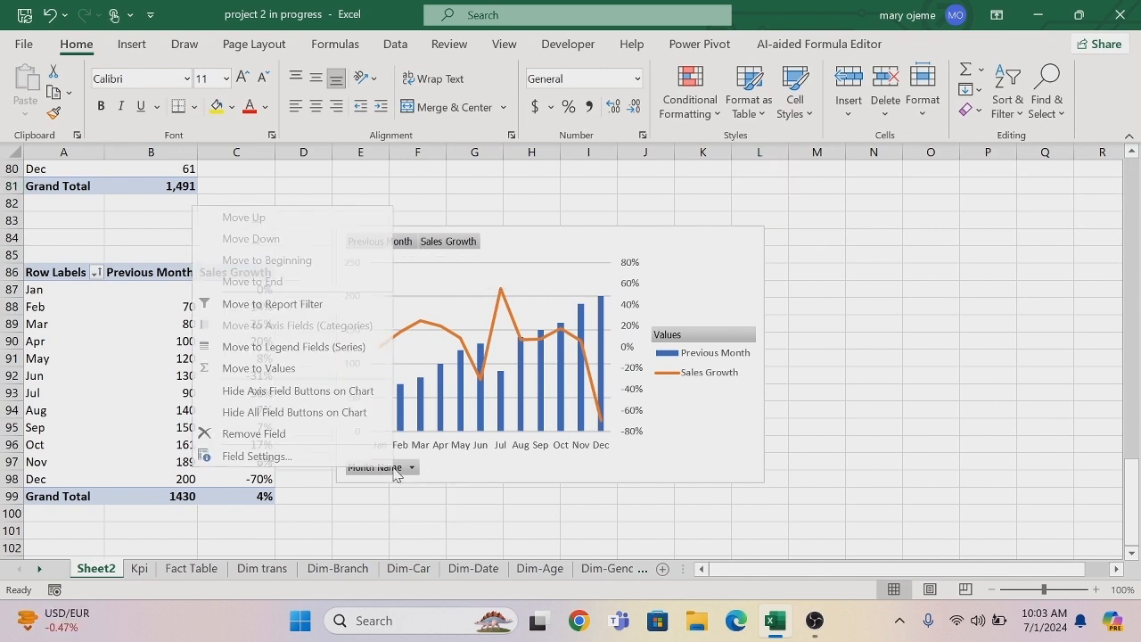
left_click(350, 423)
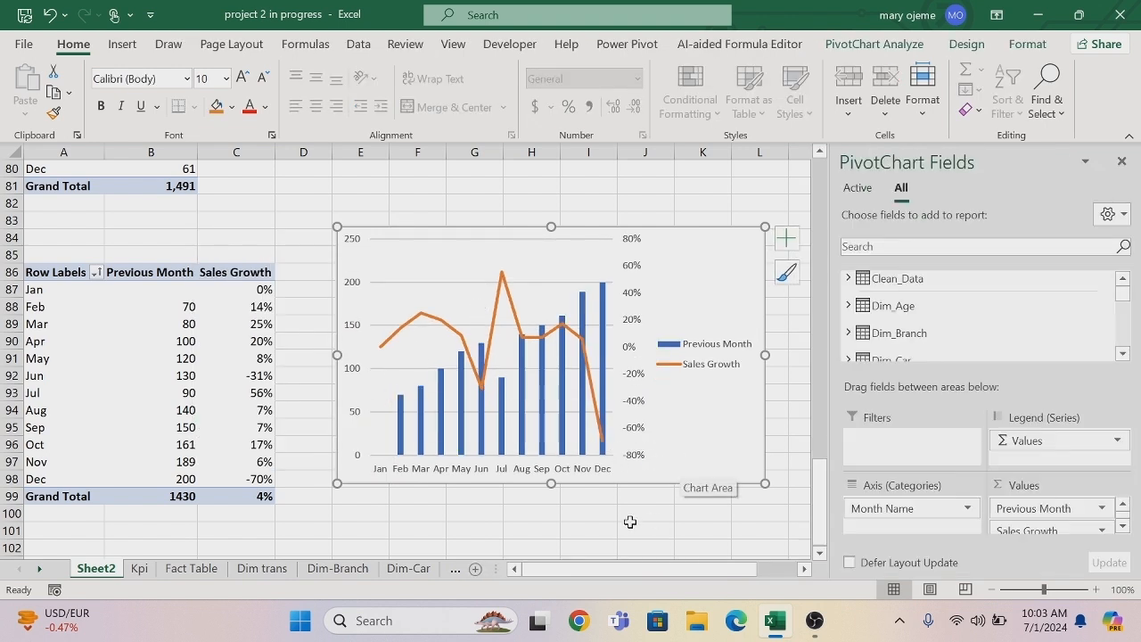
left_click(608, 517)
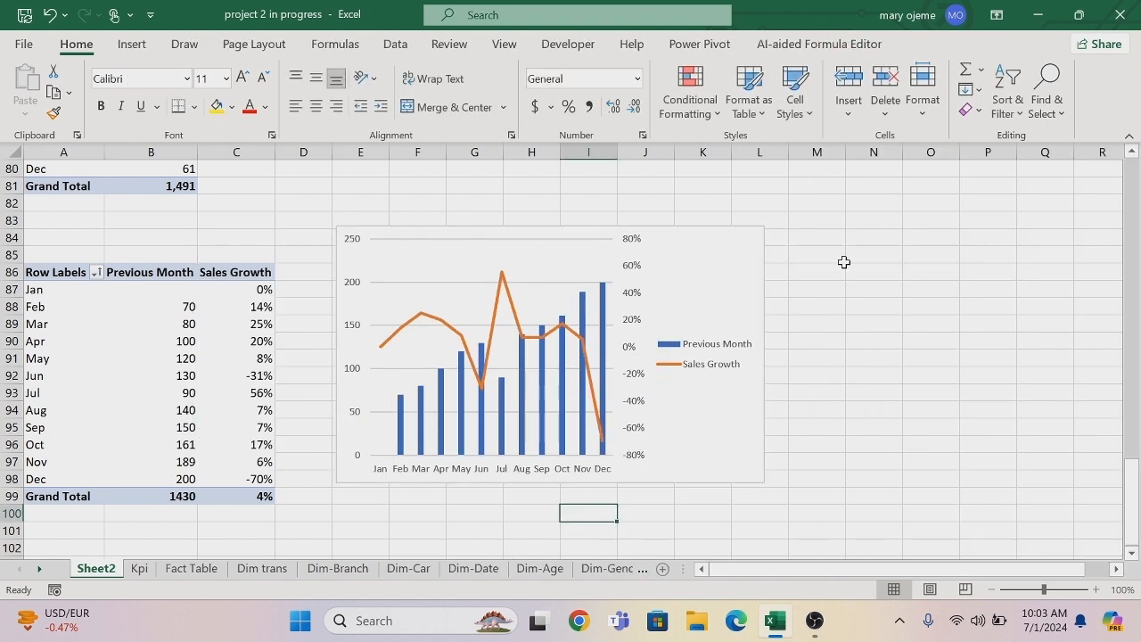
left_click(659, 236)
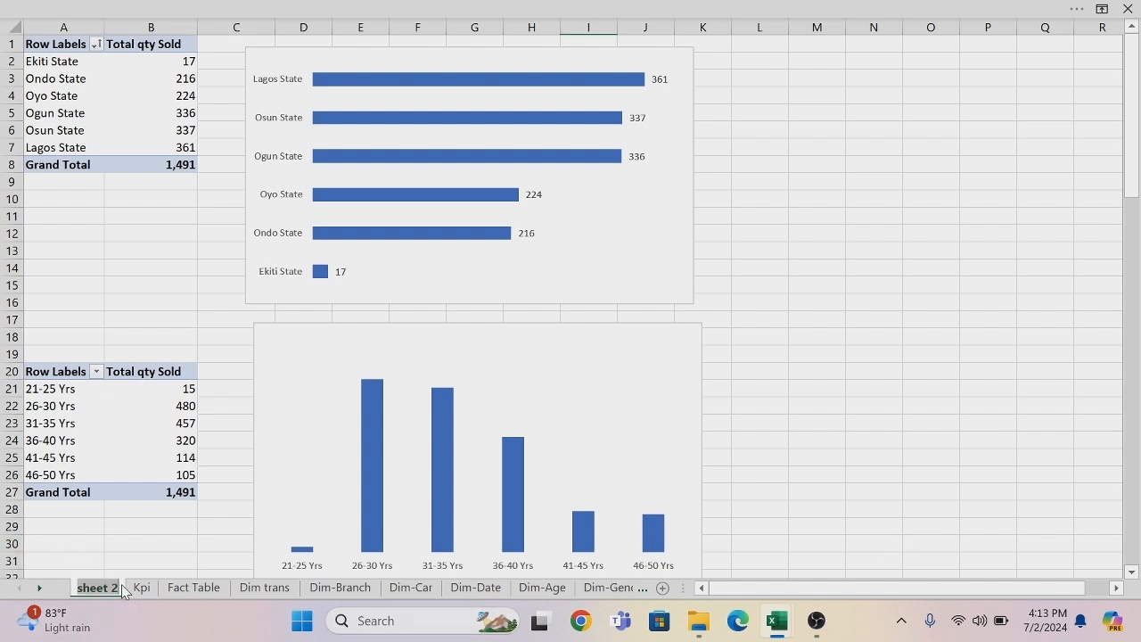
Rename the sheet holding the PivotTables and PivotCharts as Model.
key("BackSpace")
type("Mo")
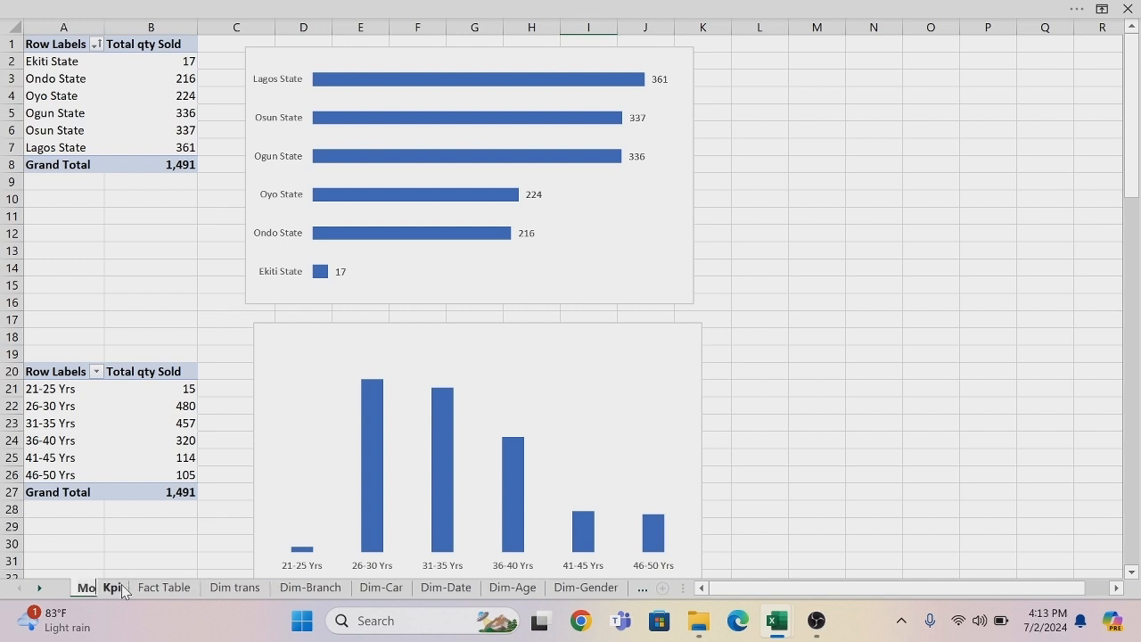
type("del")
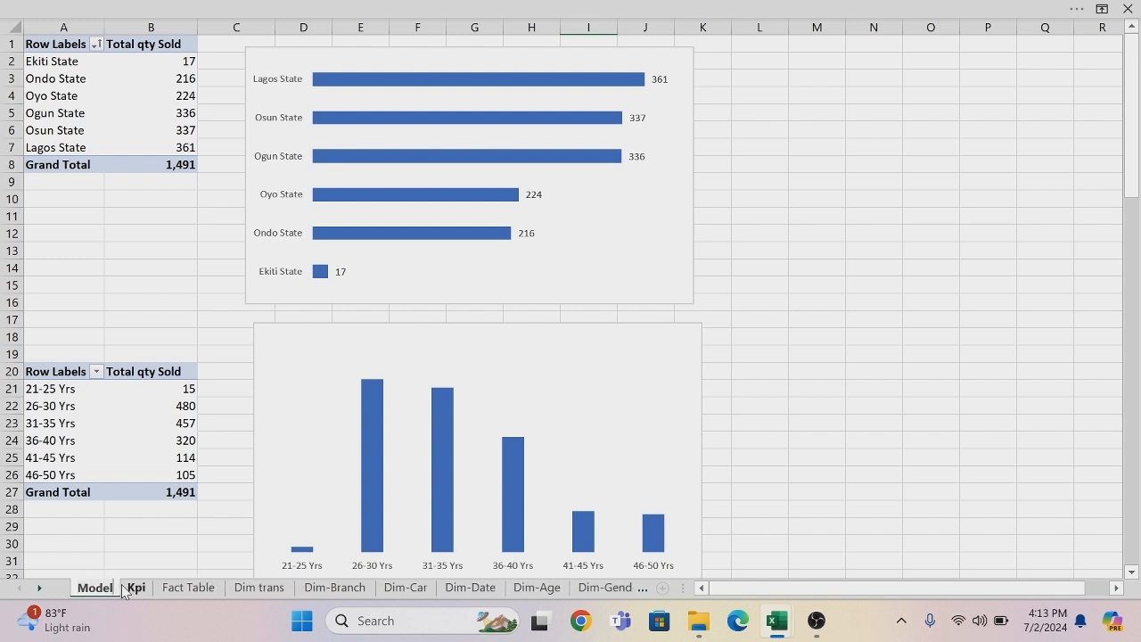
key("Return")
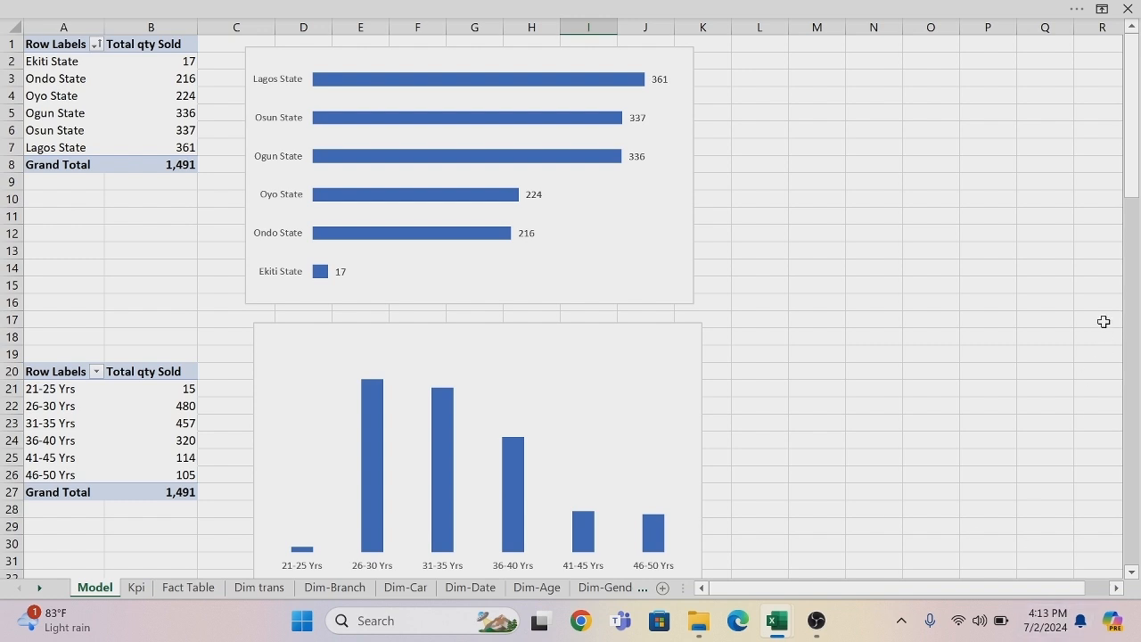
Insert a new blank worksheet before the Model sheet and name it Dashboard.
right_click(90, 595)
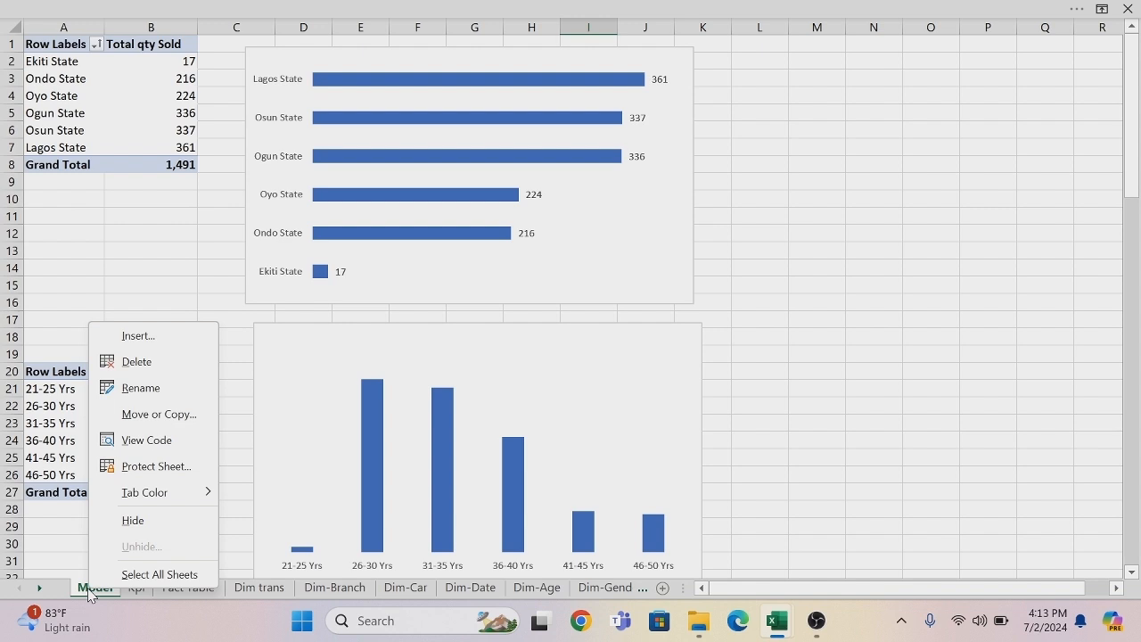
left_click(140, 338)
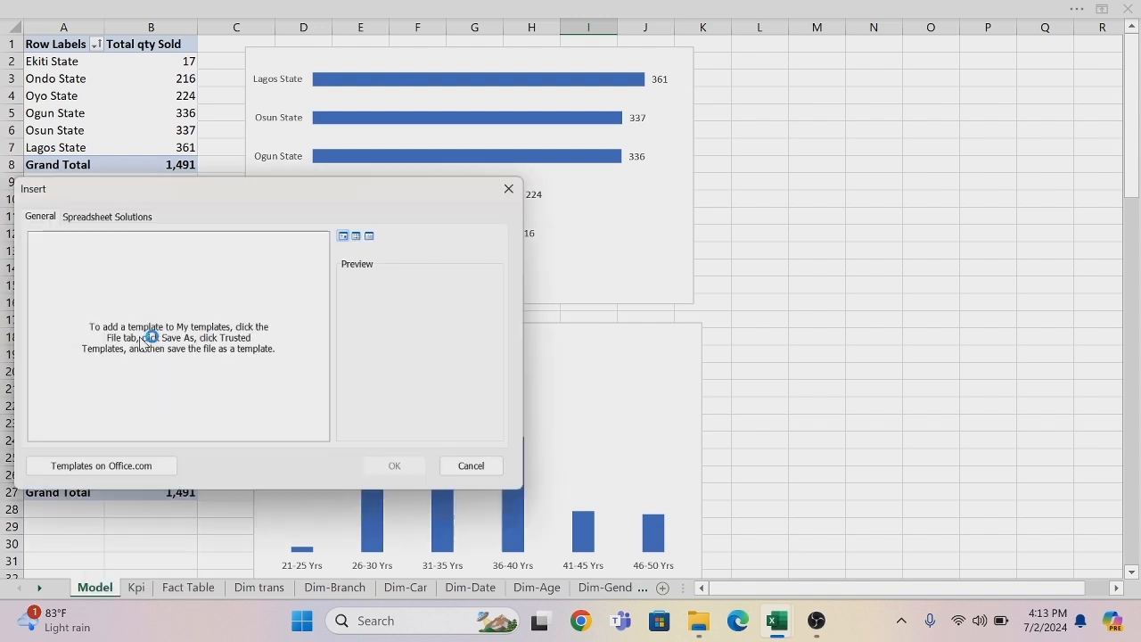
left_click(402, 472)
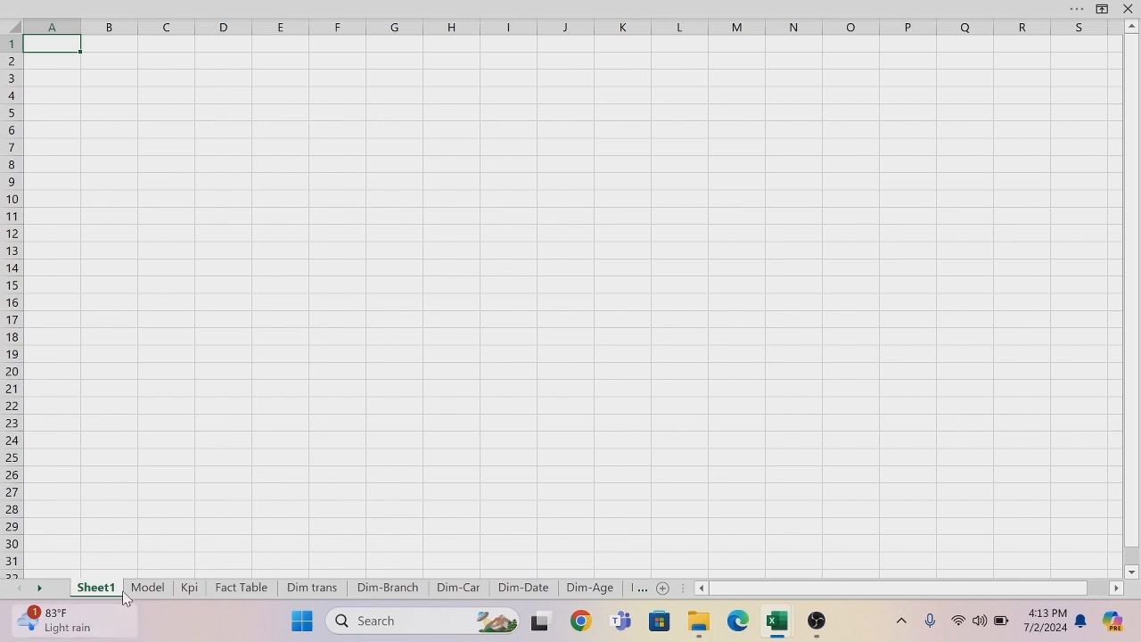
double_click(115, 589)
key("BackSpace")
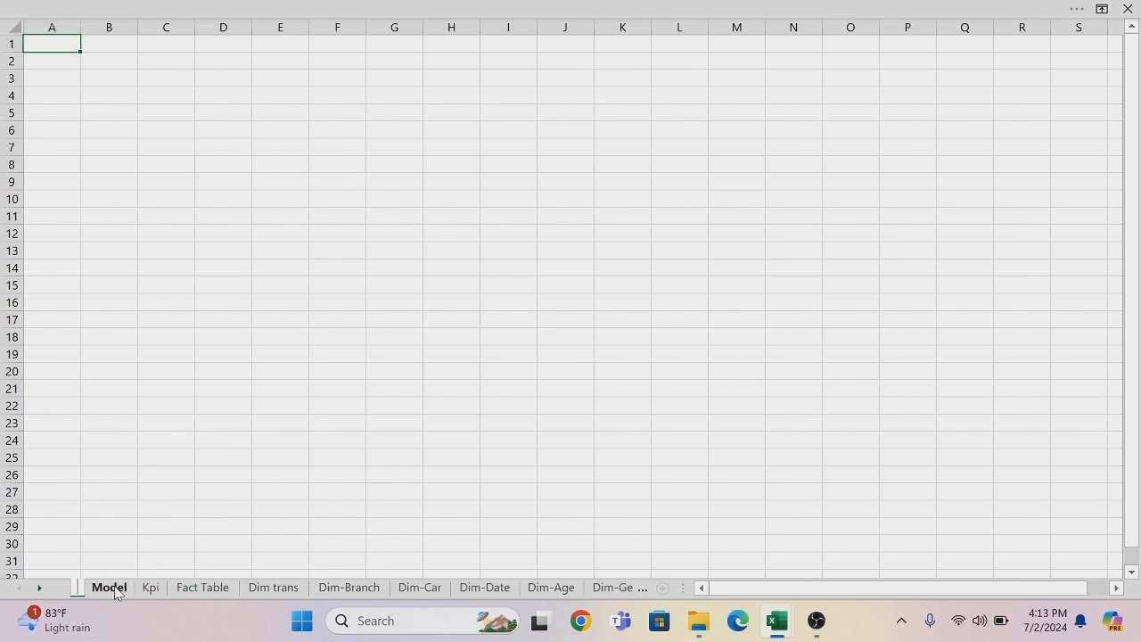
type("D")
type("as")
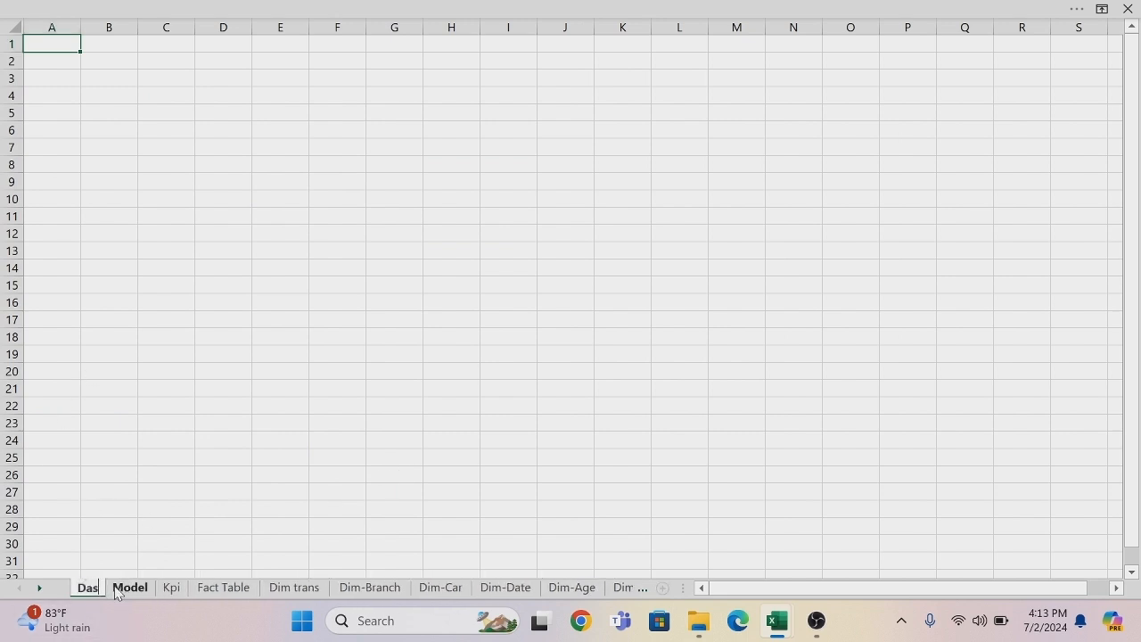
type("hboard")
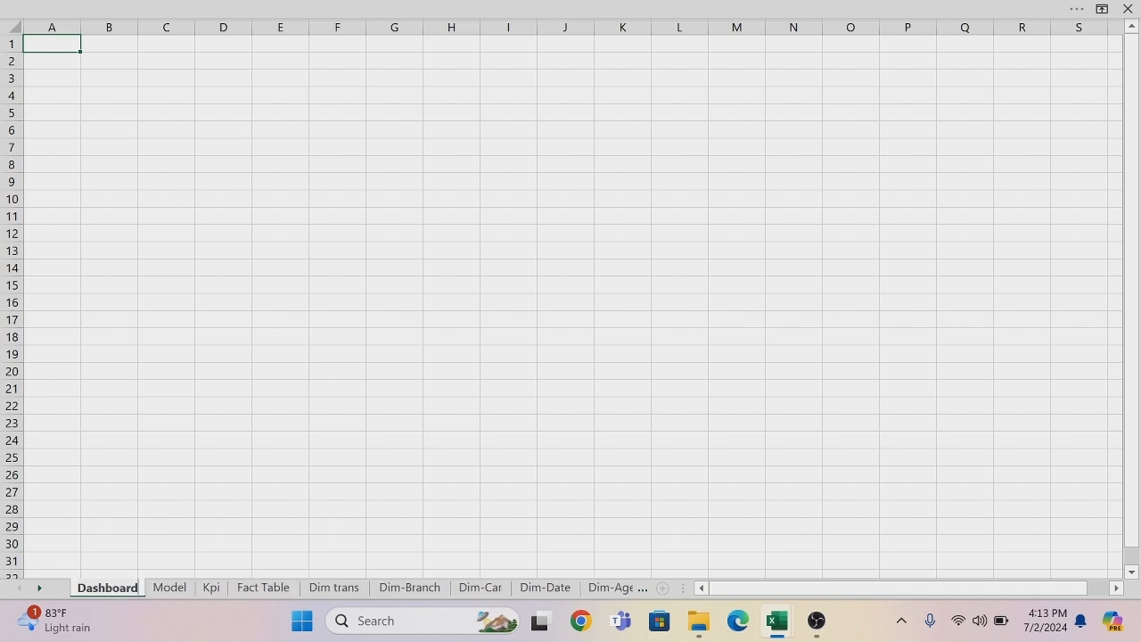
key("Return")
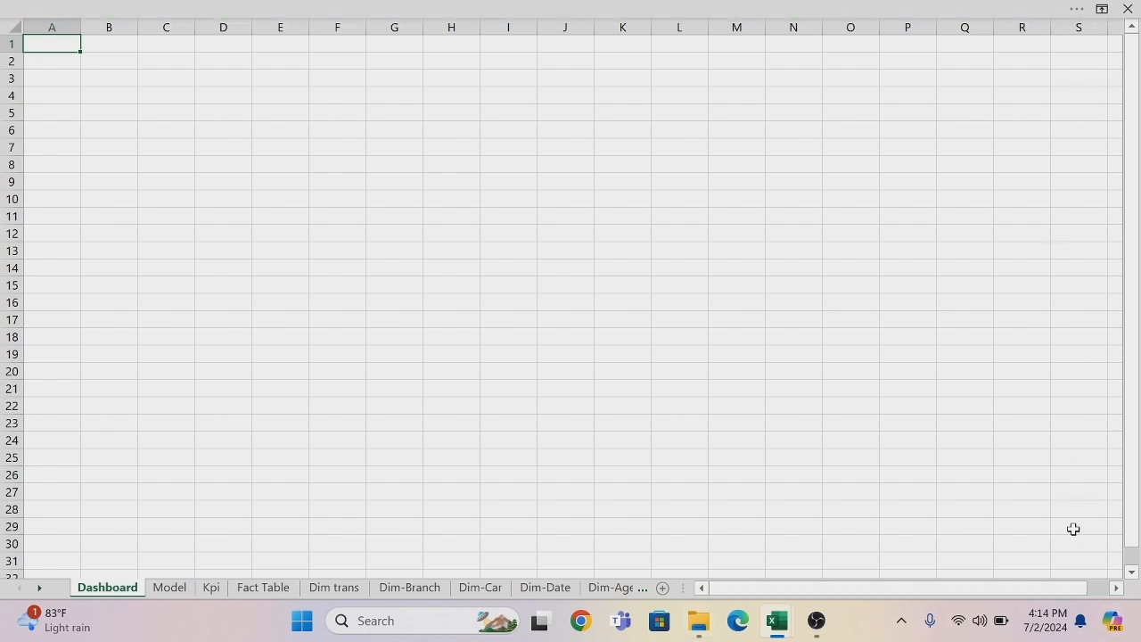
Hide all columns from U to the last column on the Dashboard sheet.
left_click(1120, 593)
left_click(1121, 593)
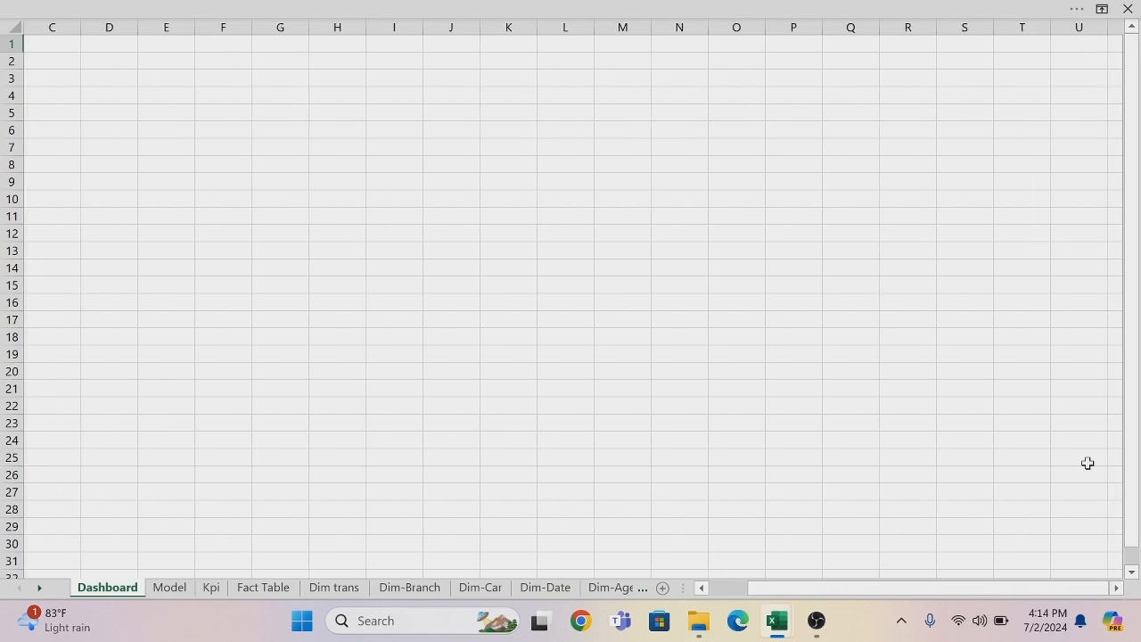
left_click(1082, 27)
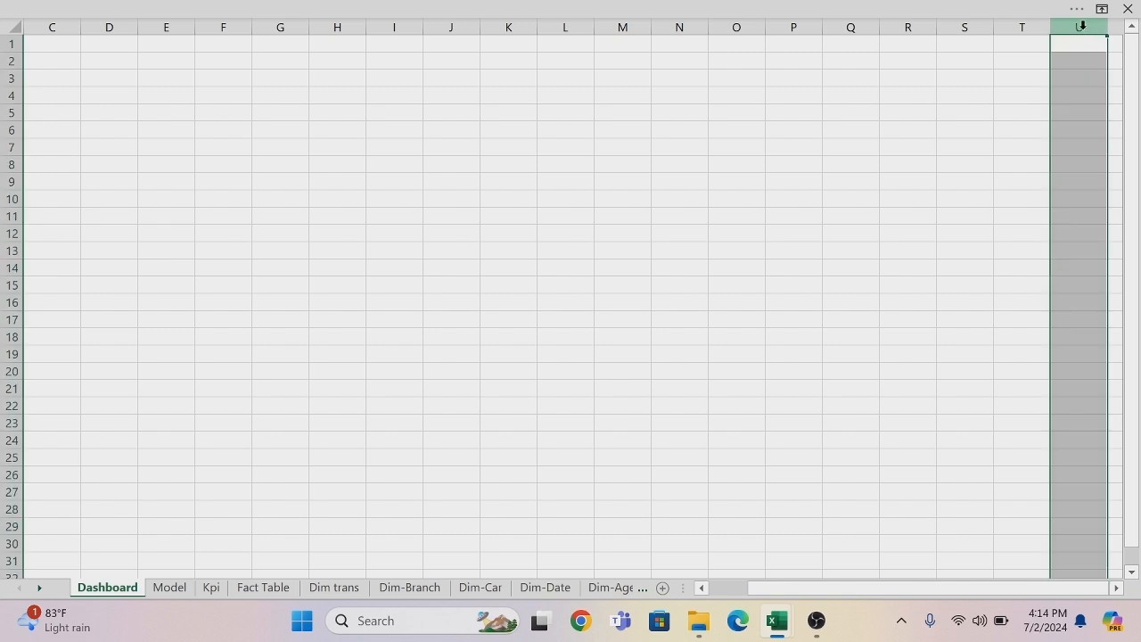
key("ctrl+shift+Right")
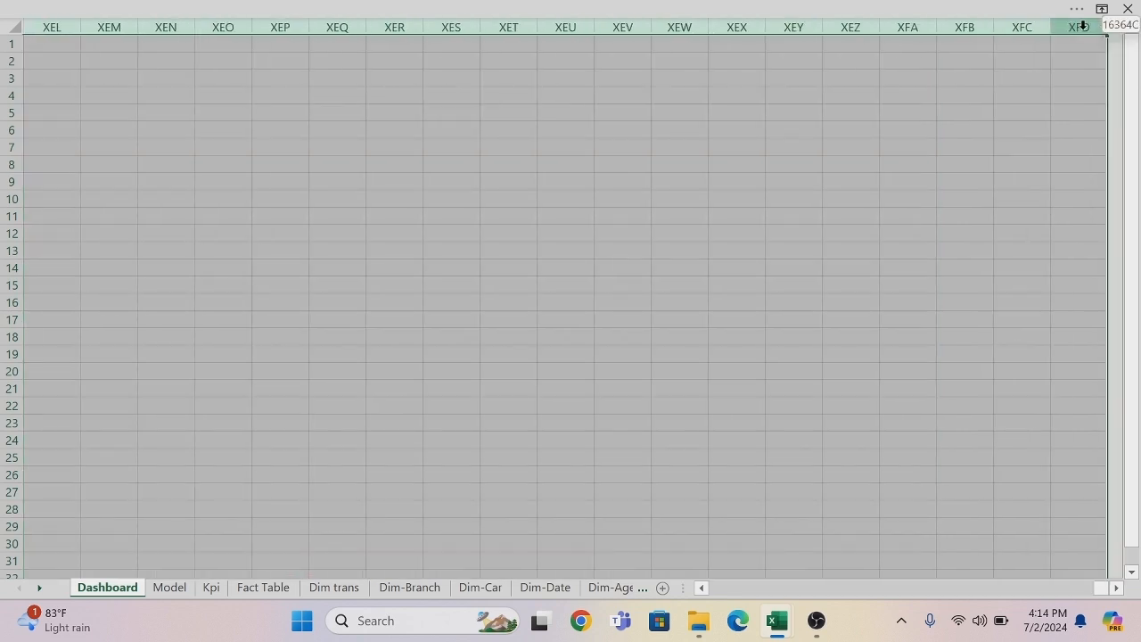
right_click(1045, 73)
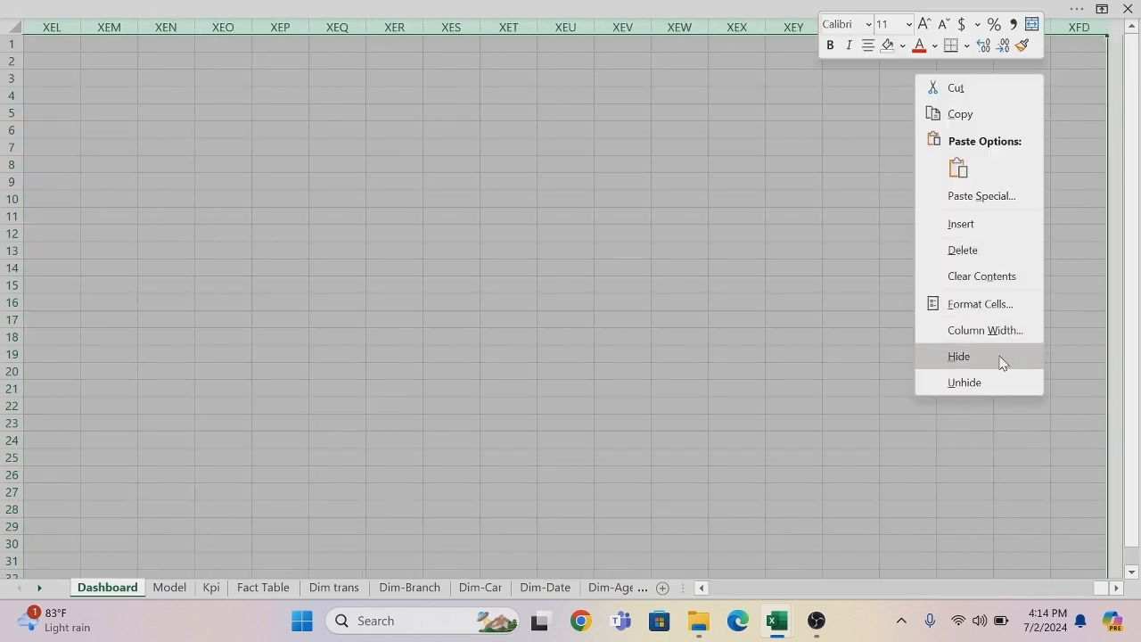
left_click(959, 355)
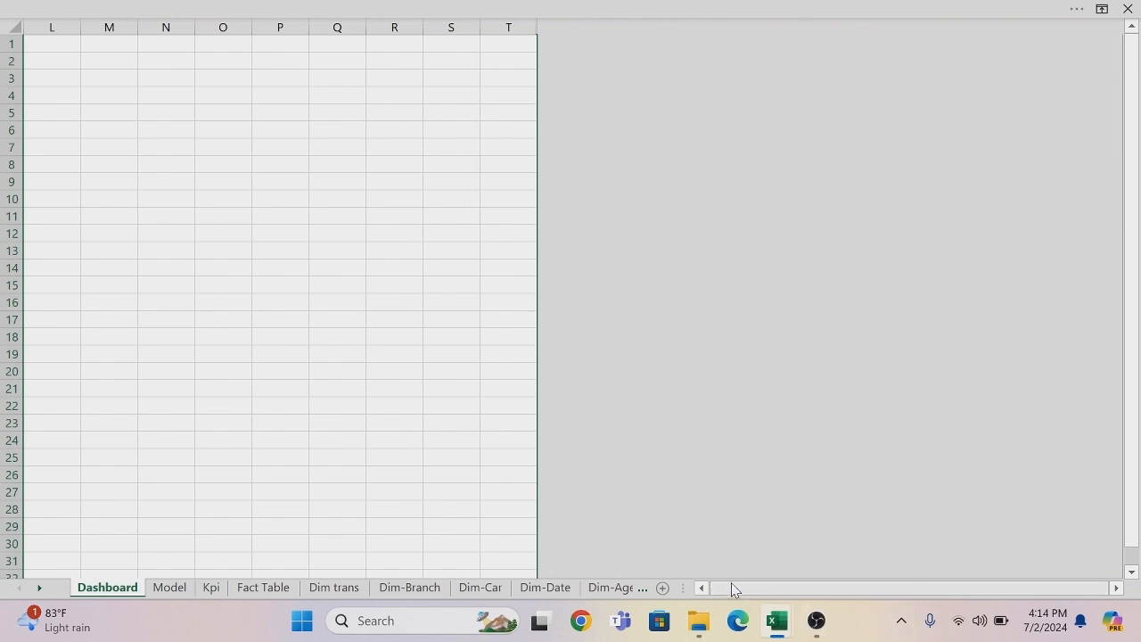
Hide all rows from 35 to the last row on the Dashboard sheet.
left_click(702, 588)
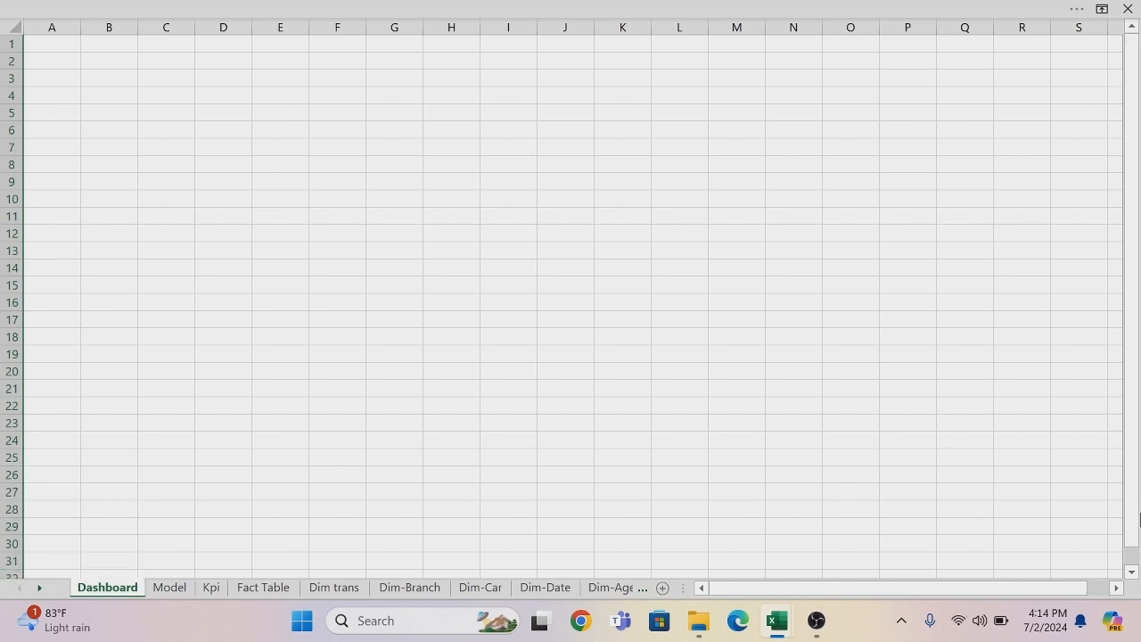
left_click(1130, 572)
left_click(1130, 572)
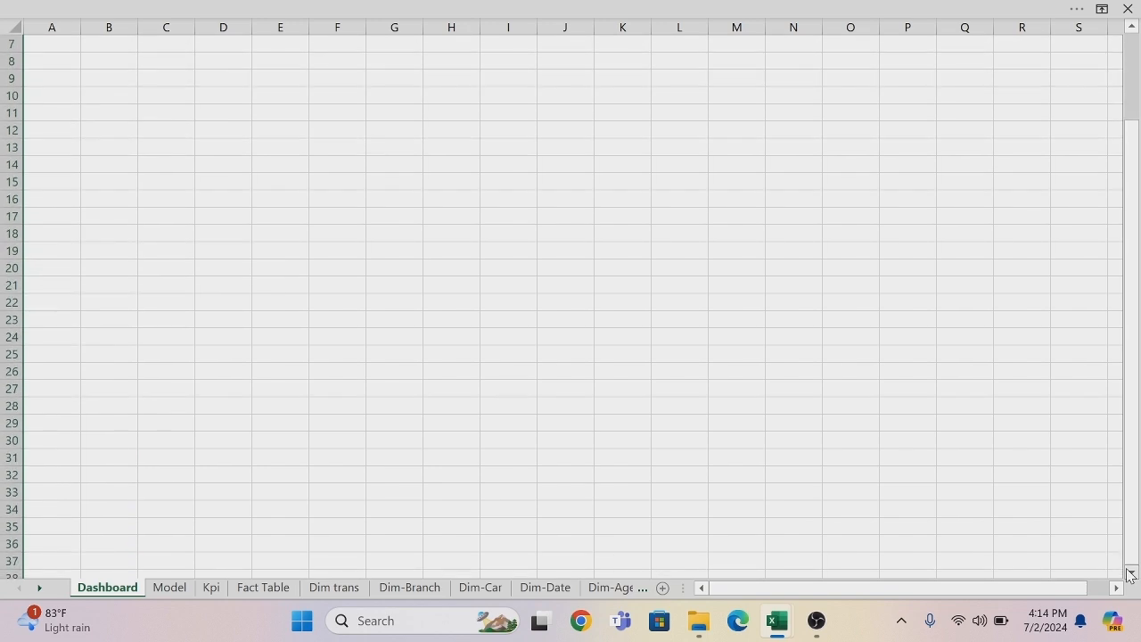
left_click(6, 527)
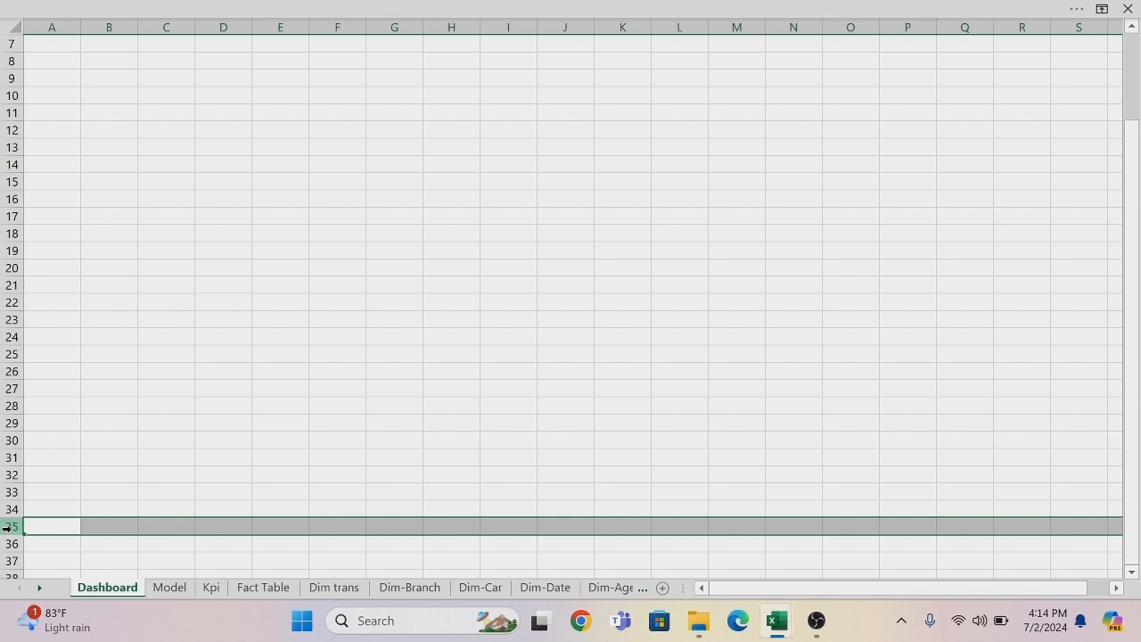
key("ctrl+shift+Down")
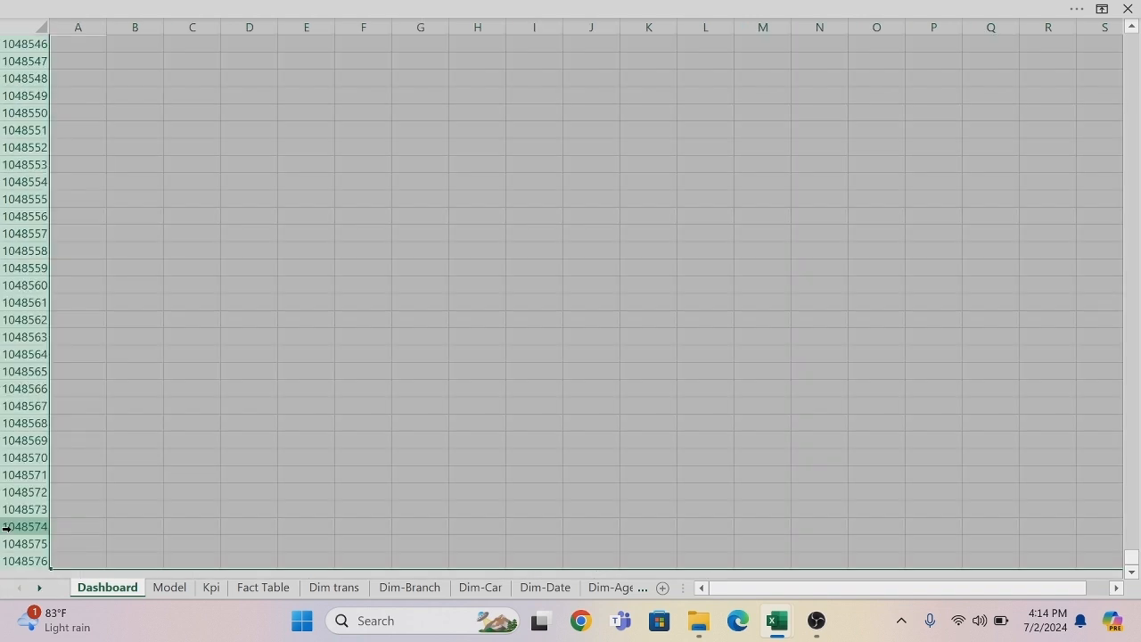
right_click(84, 353)
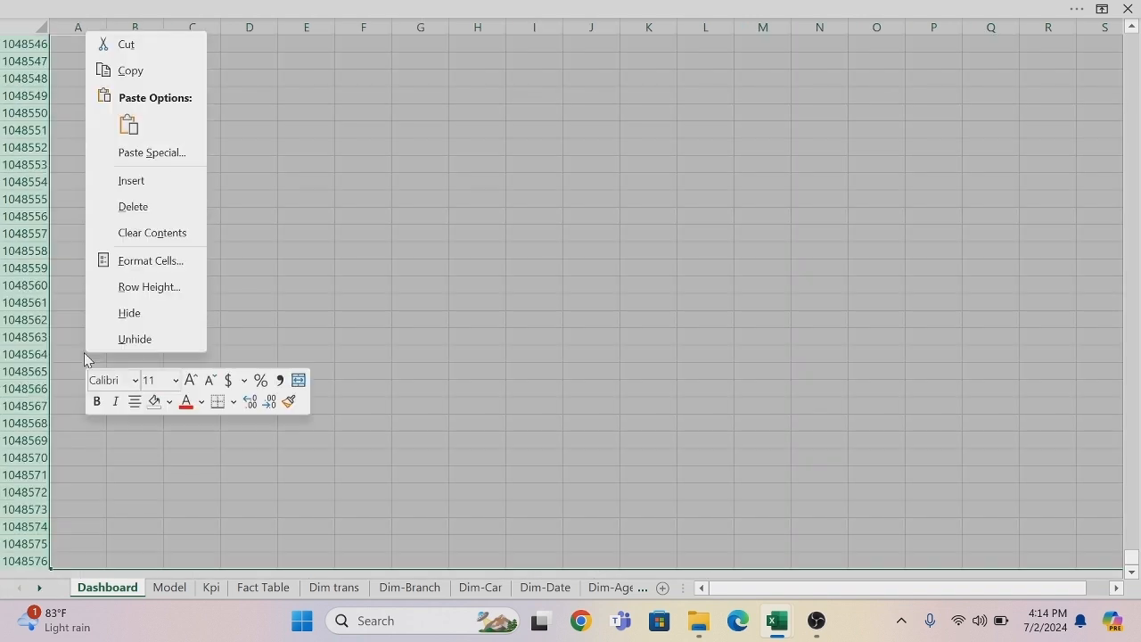
left_click(130, 323)
left_click_drag(1136, 134, 1136, 128)
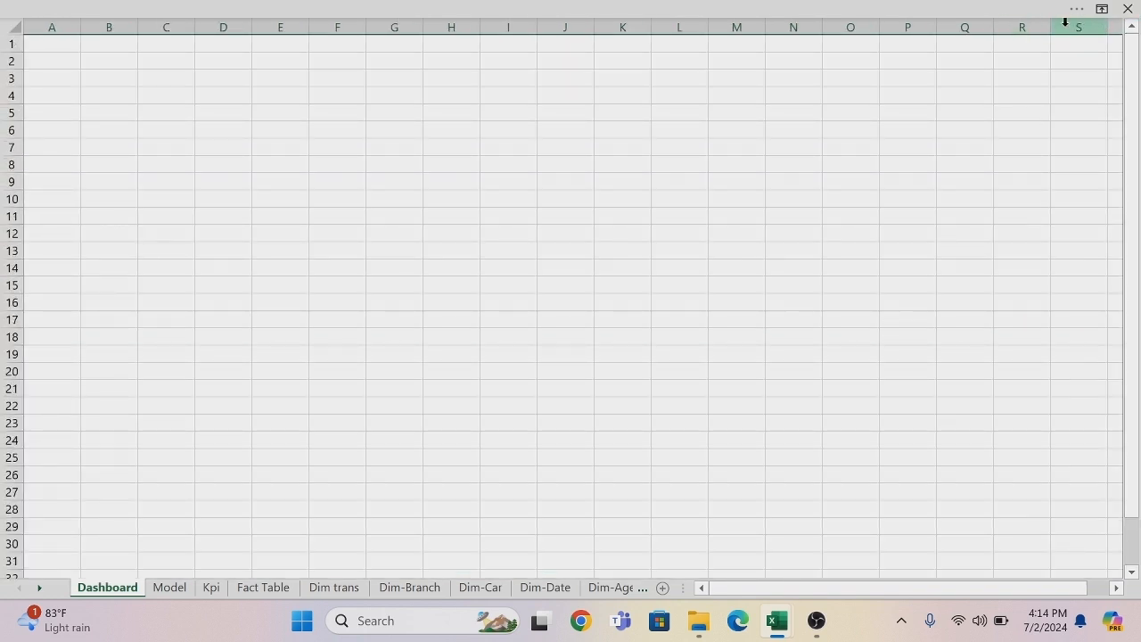
left_click(1089, 13)
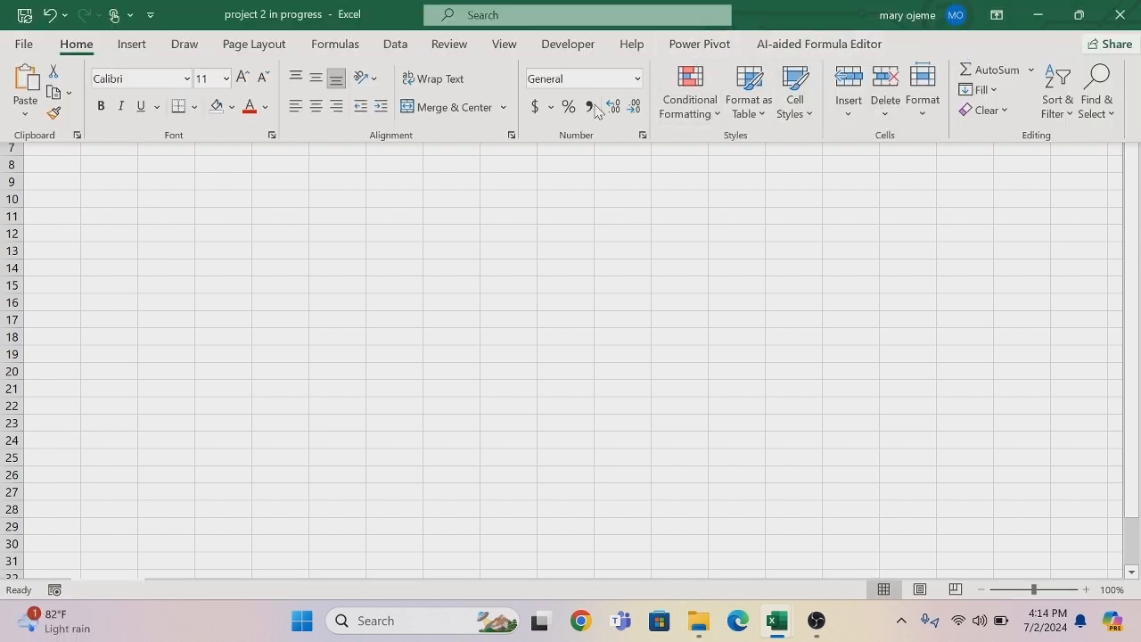
left_click(997, 17)
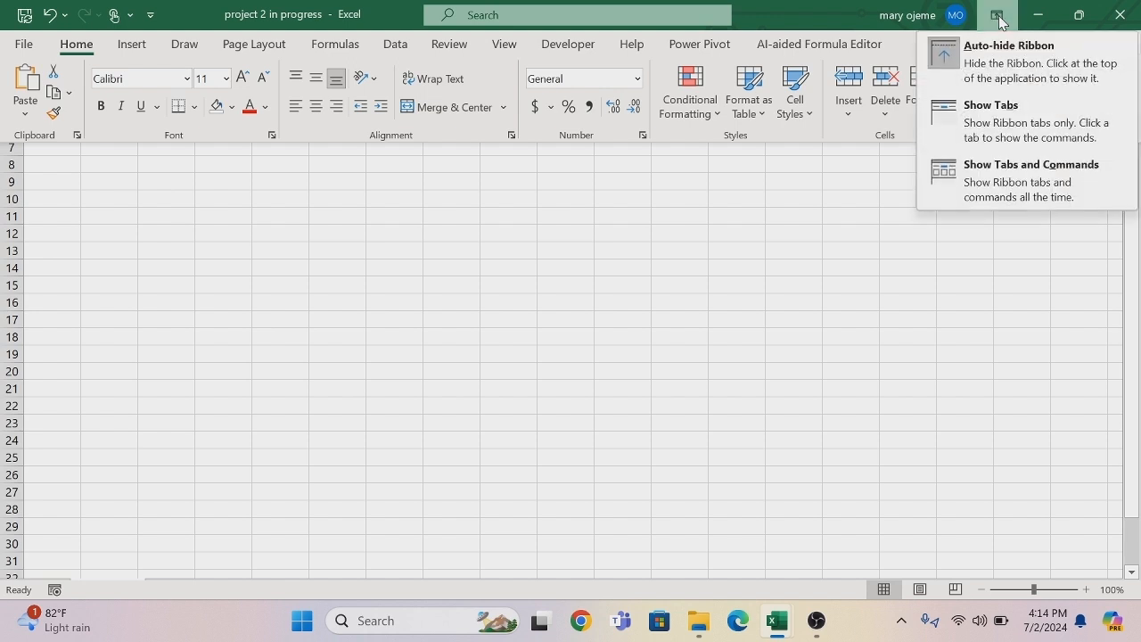
left_click(1003, 68)
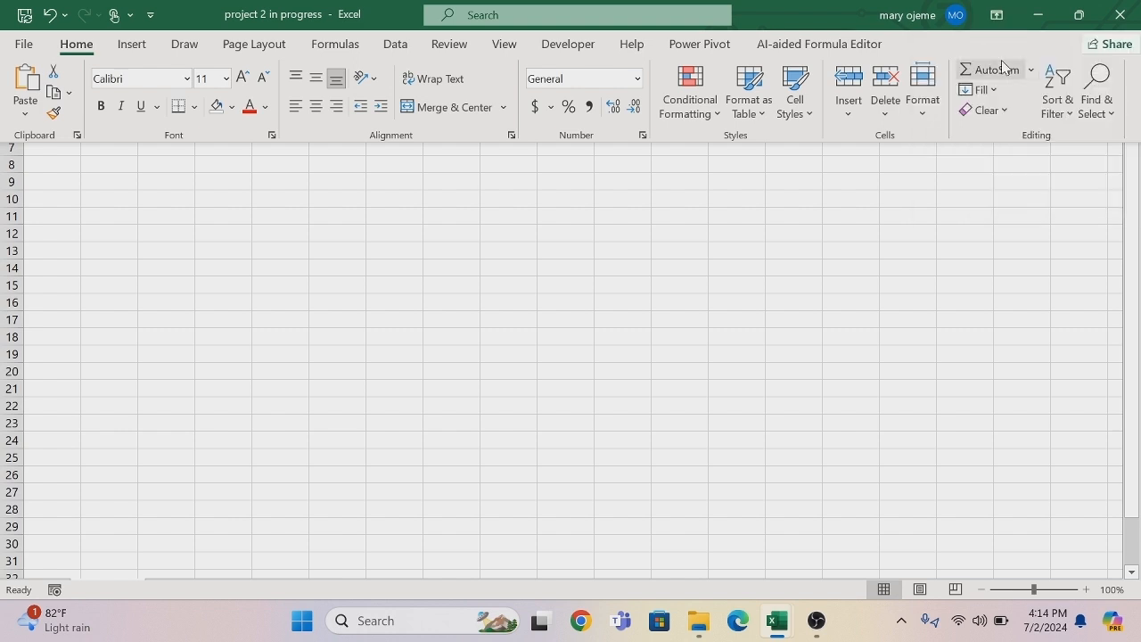
left_click(996, 15)
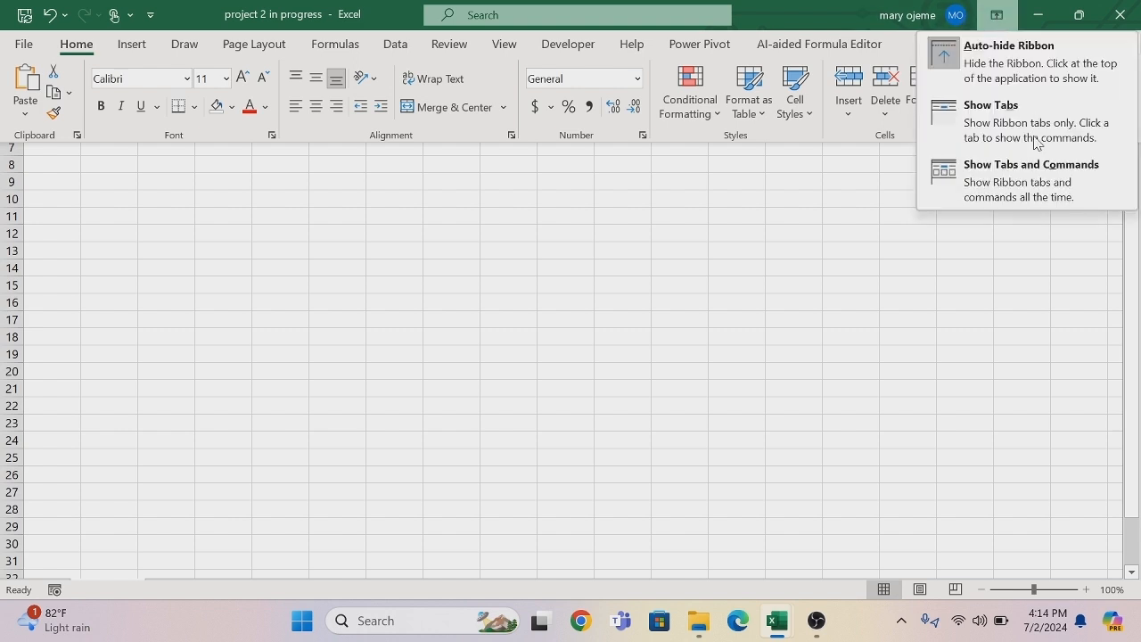
left_click(998, 64)
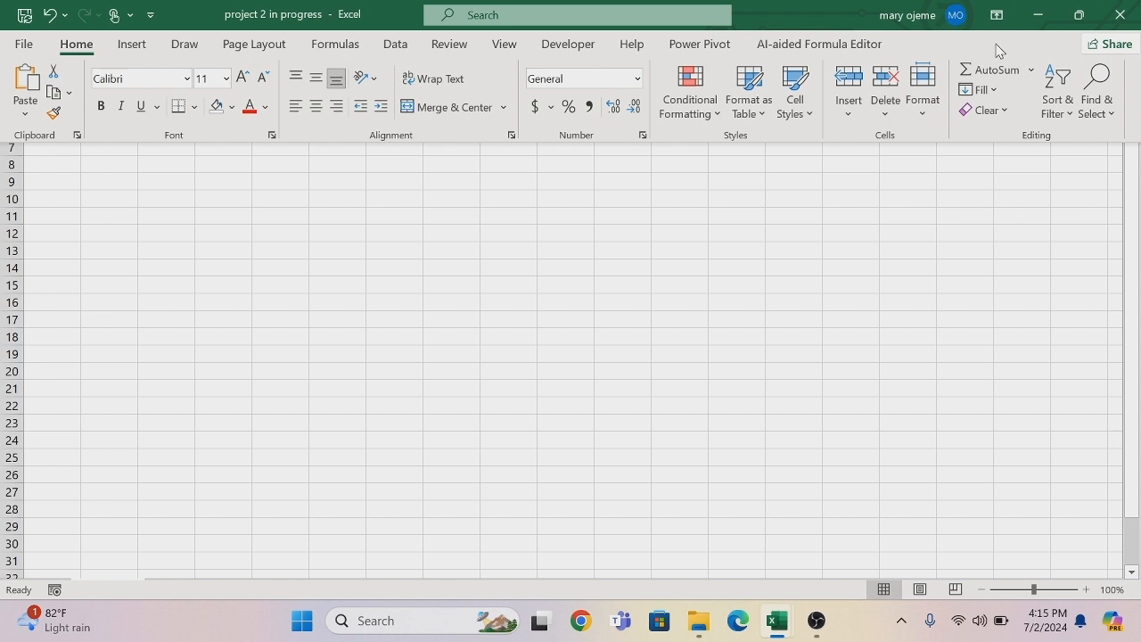
left_click(996, 15)
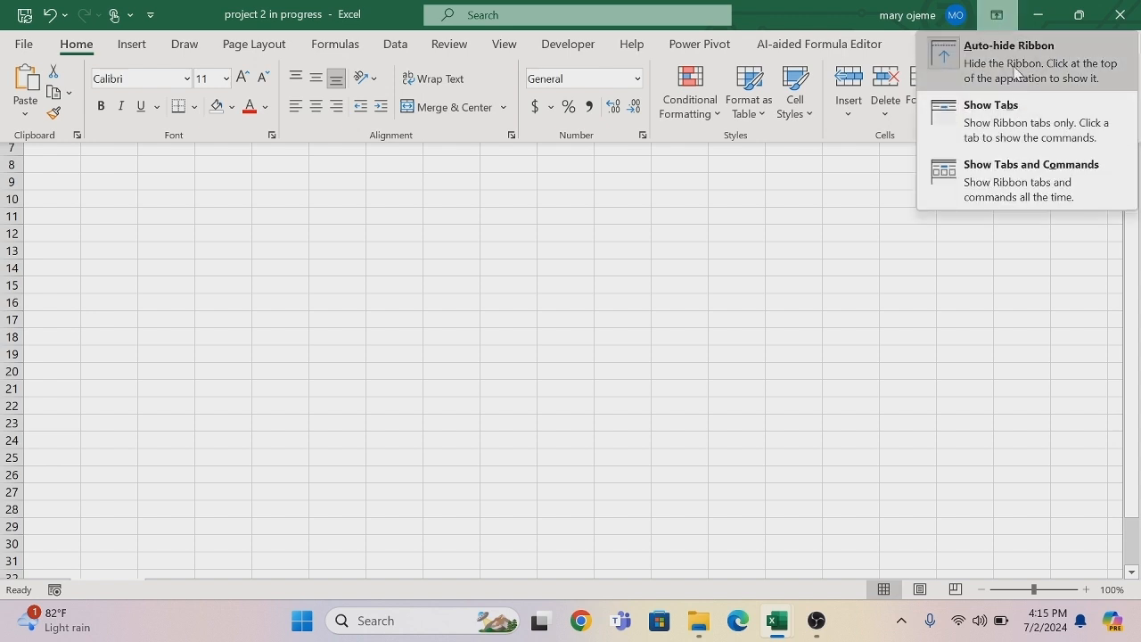
left_click(975, 259)
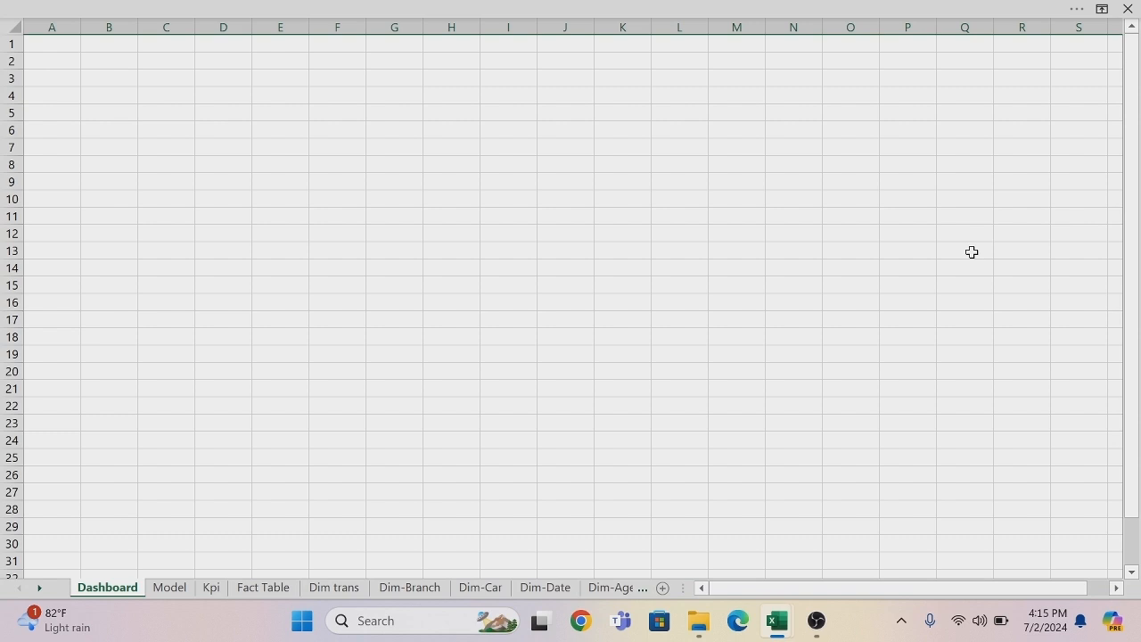
Turn off the headings and gridlines on the Dashboard sheet, leaving the ribbon hidden again.
left_click(195, 16)
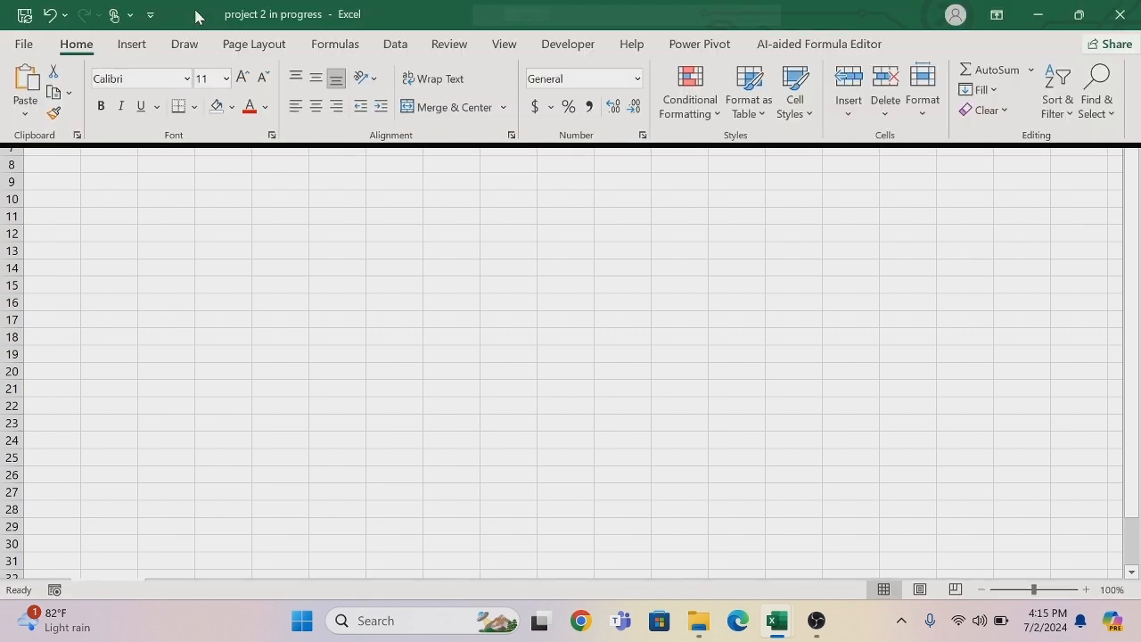
left_click(508, 44)
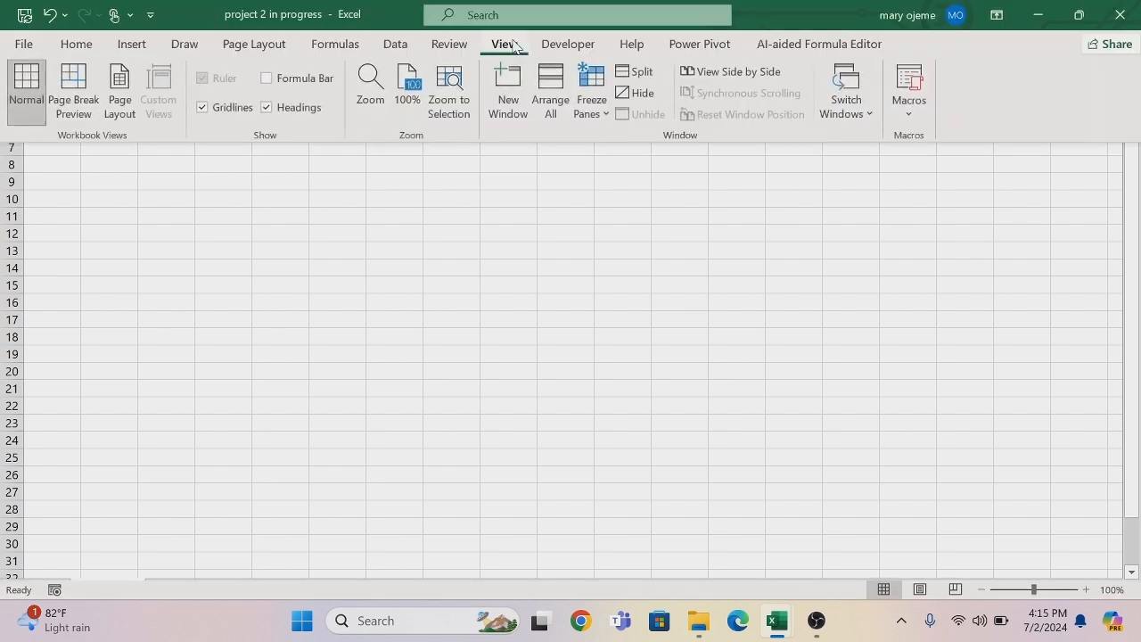
left_click(268, 109)
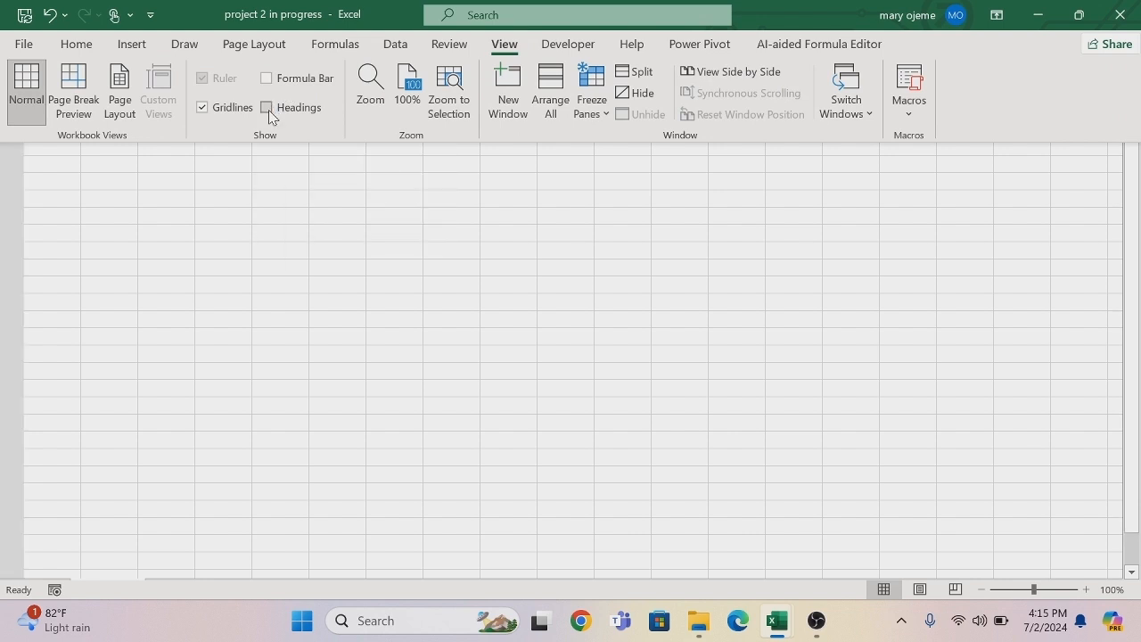
left_click(204, 110)
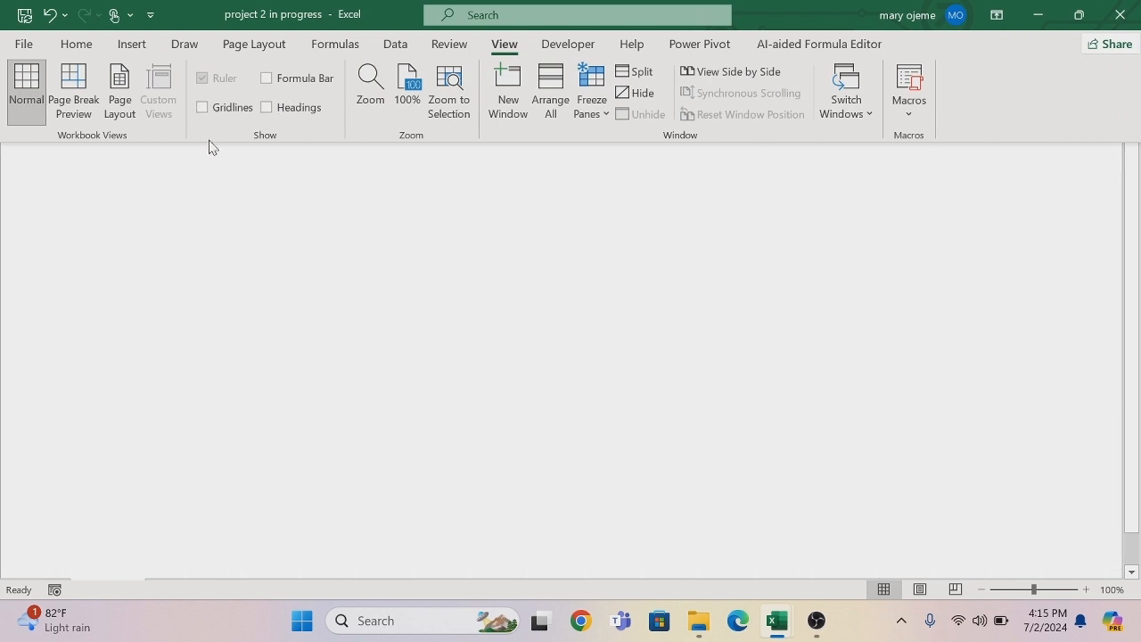
key("ctrl+shift+F1")
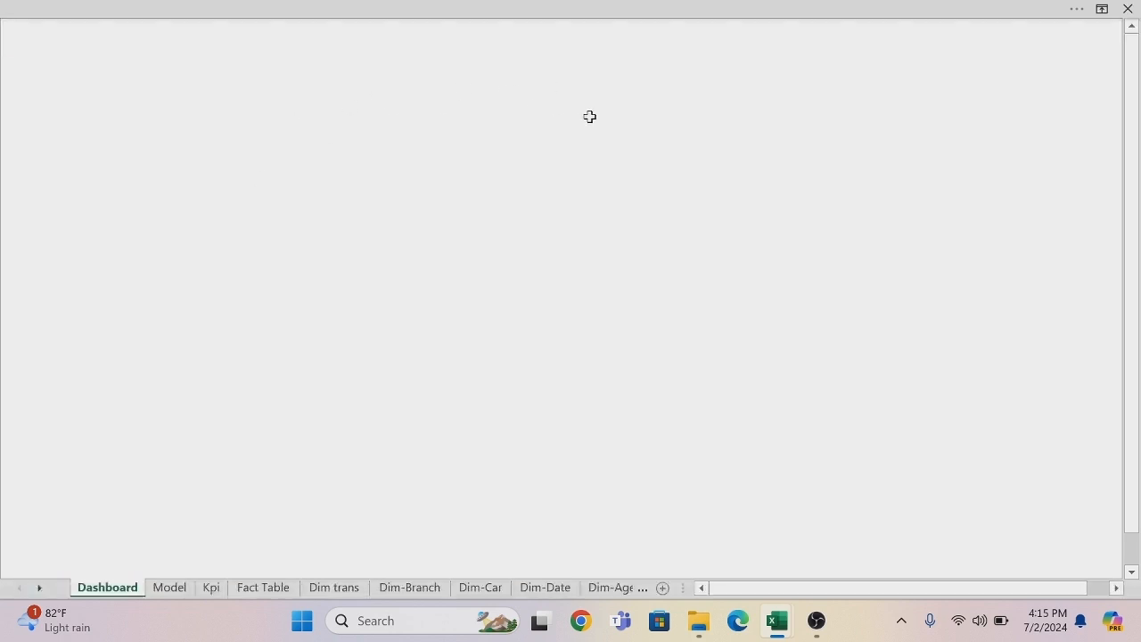
Fill all cells of the Dashboard sheet with White, Background 1, Darker 50%.
key("ctrl+a")
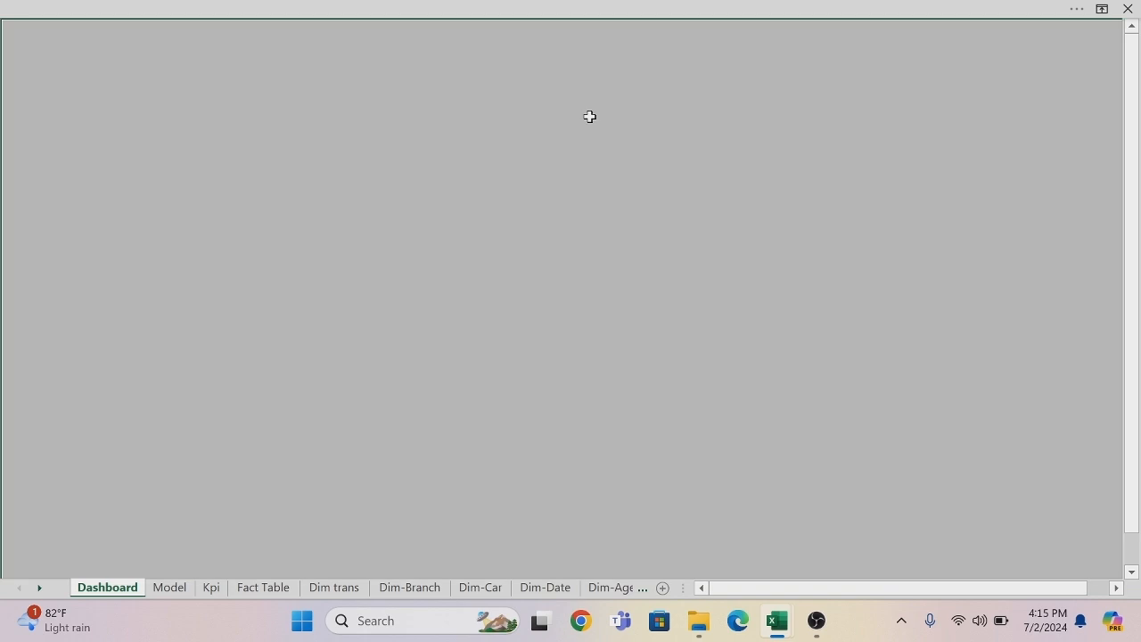
right_click(589, 117)
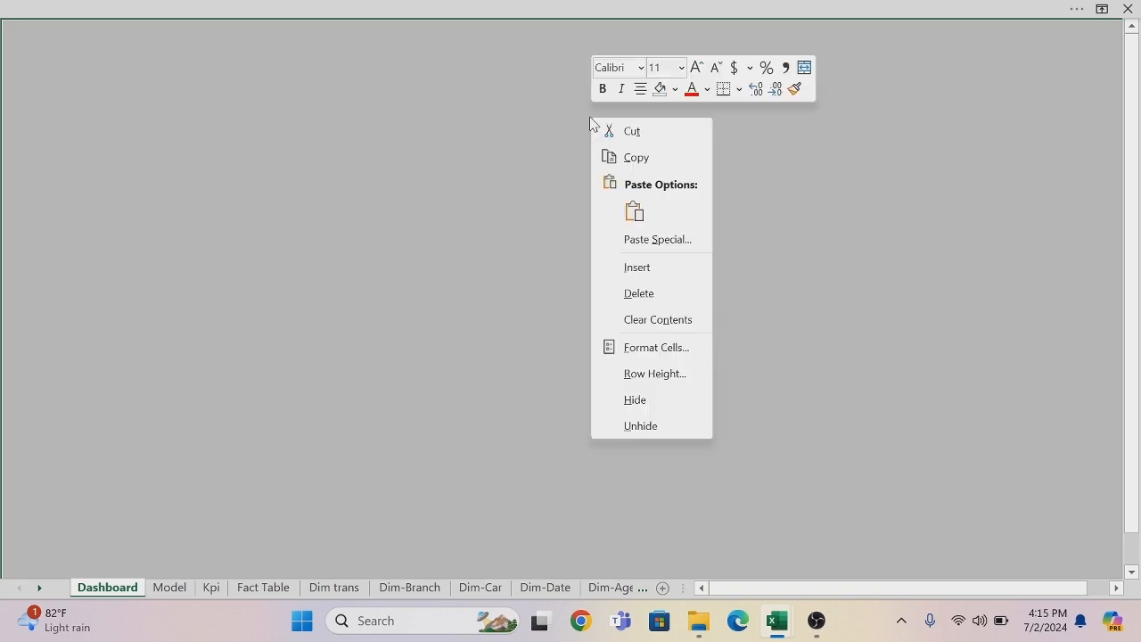
left_click(676, 89)
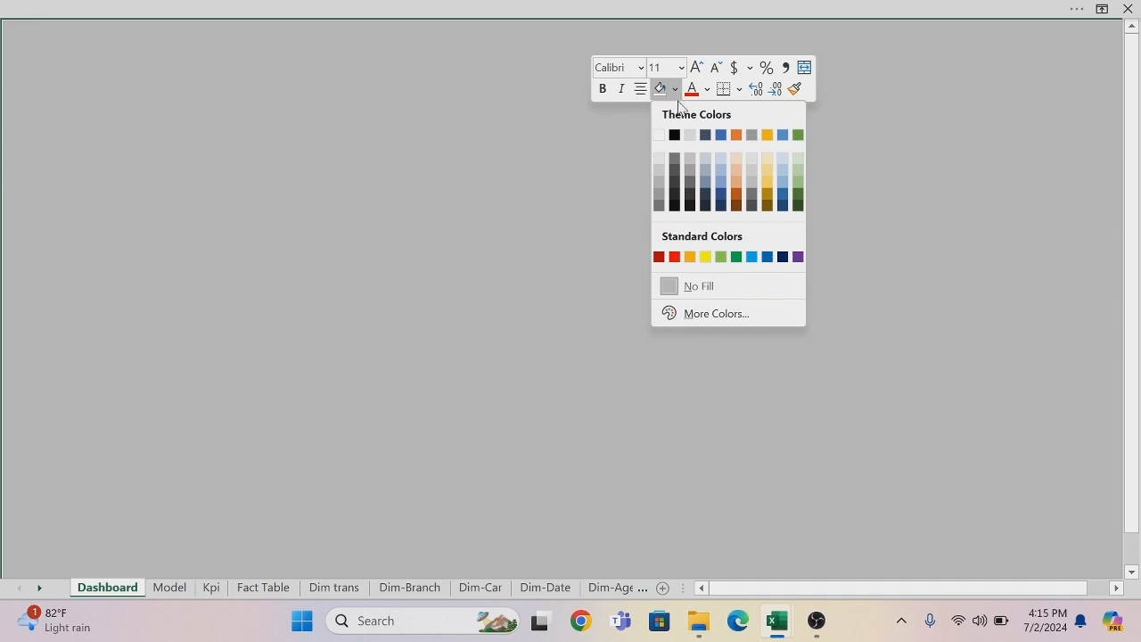
left_click(660, 207)
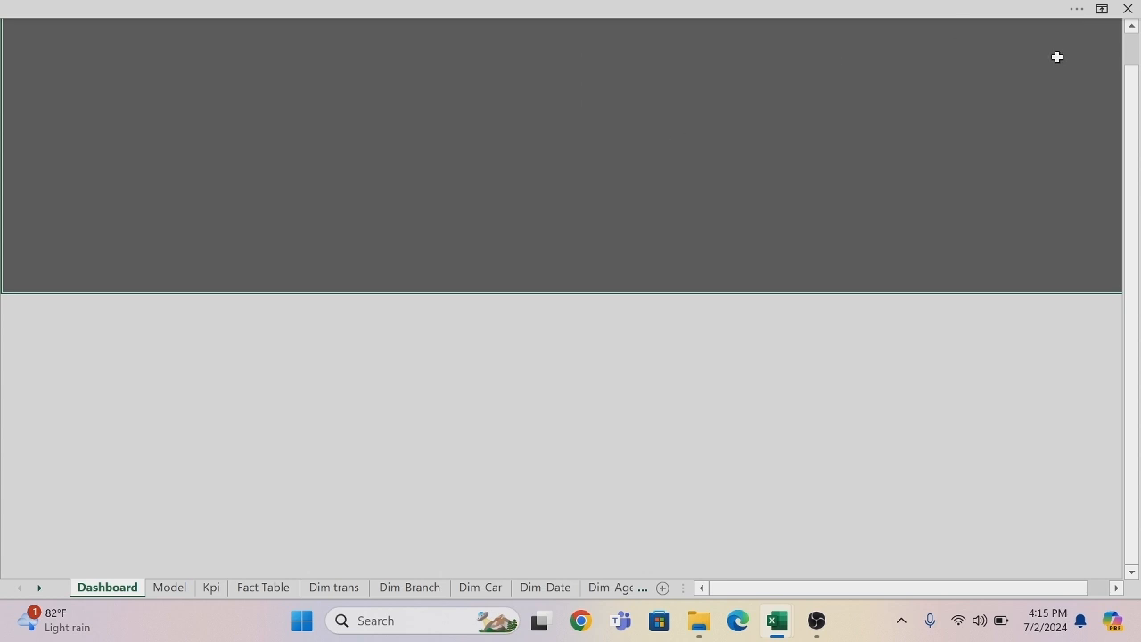
left_click(1132, 27)
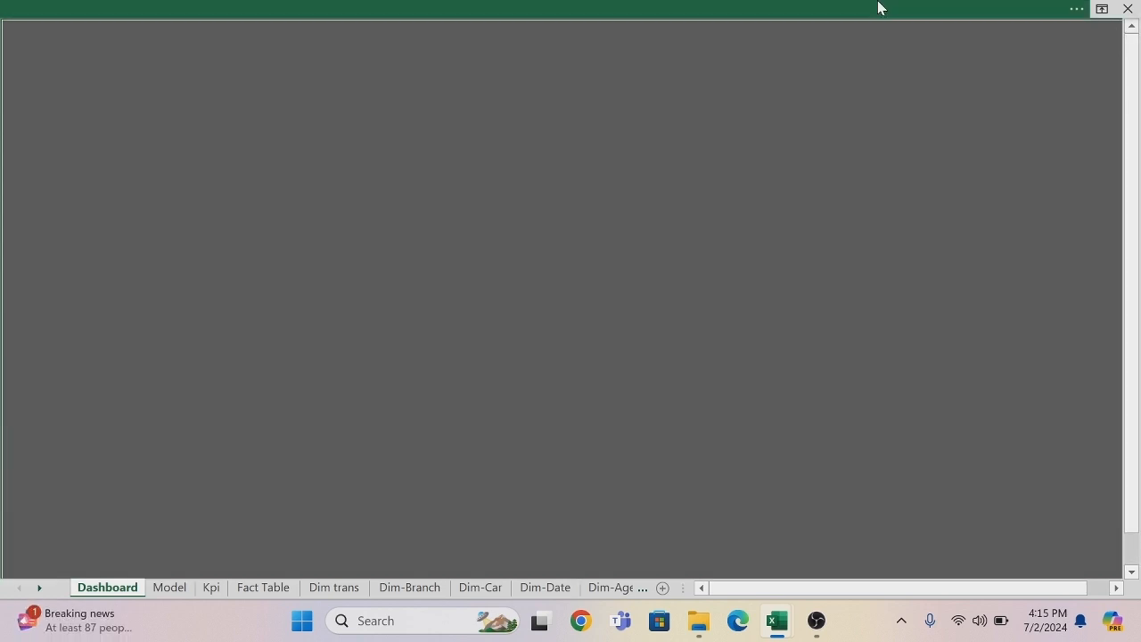
Draw a small rectangle shape in the upper-left area of the Dashboard sheet.
left_click(553, 11)
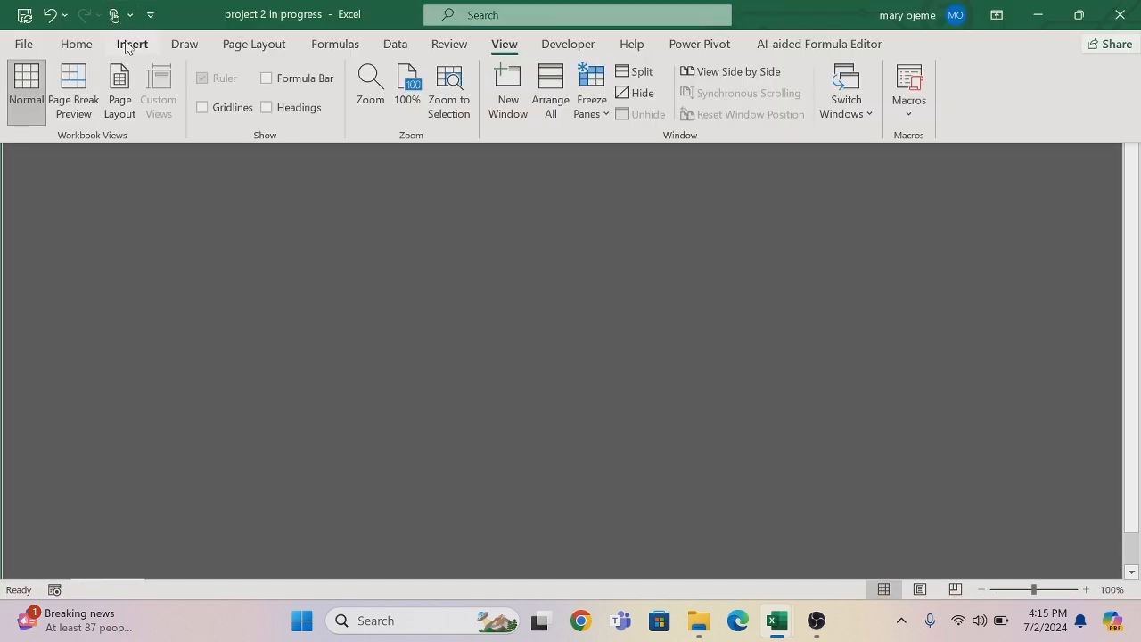
left_click(132, 44)
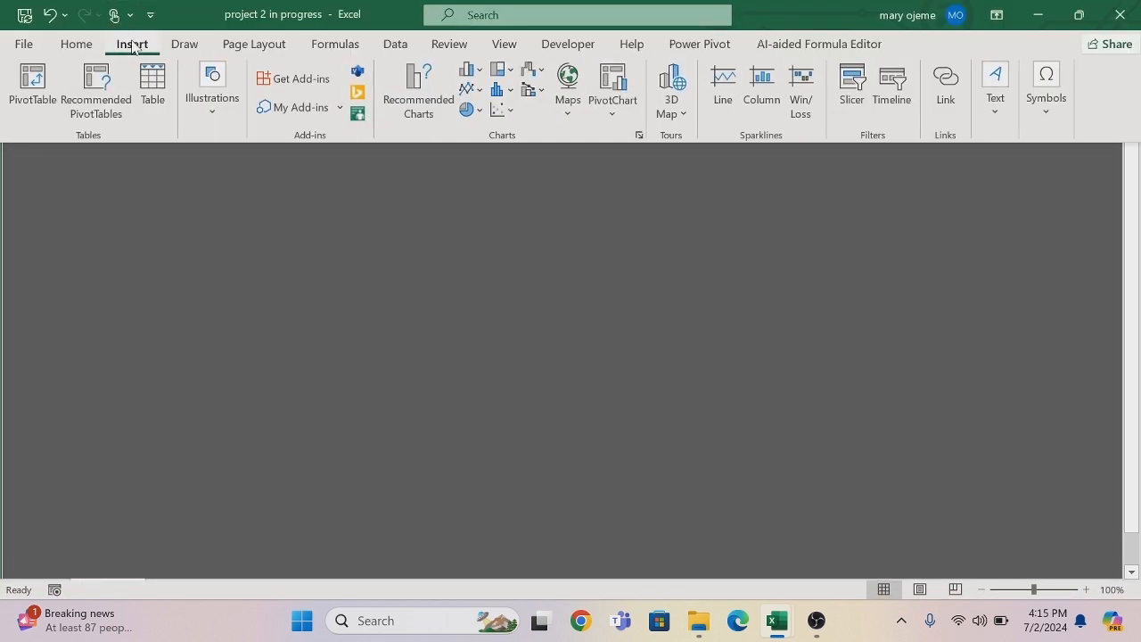
left_click(212, 115)
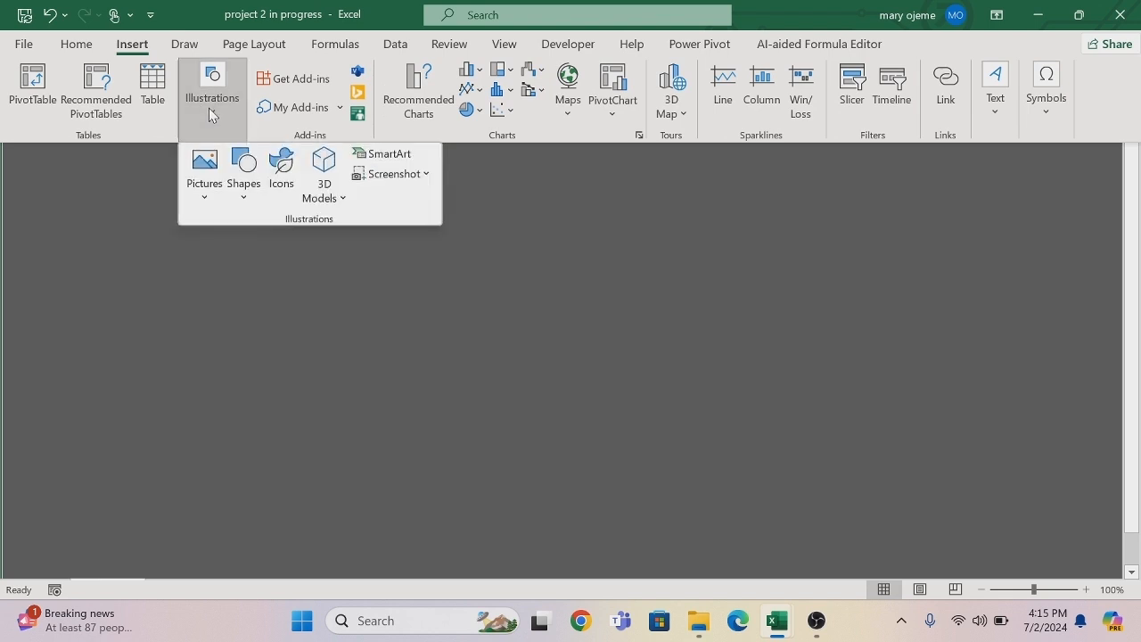
left_click(245, 200)
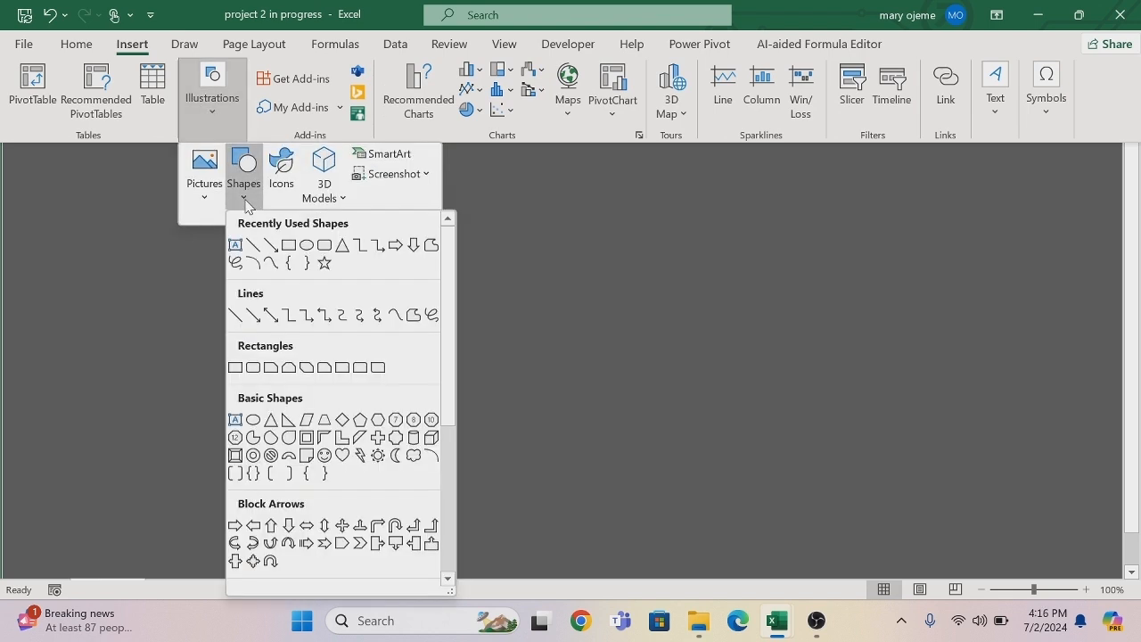
left_click(287, 246)
mouse_move(249, 149)
left_mouse_down()
mouse_move(301, 249)
mouse_move(392, 249)
left_mouse_up()
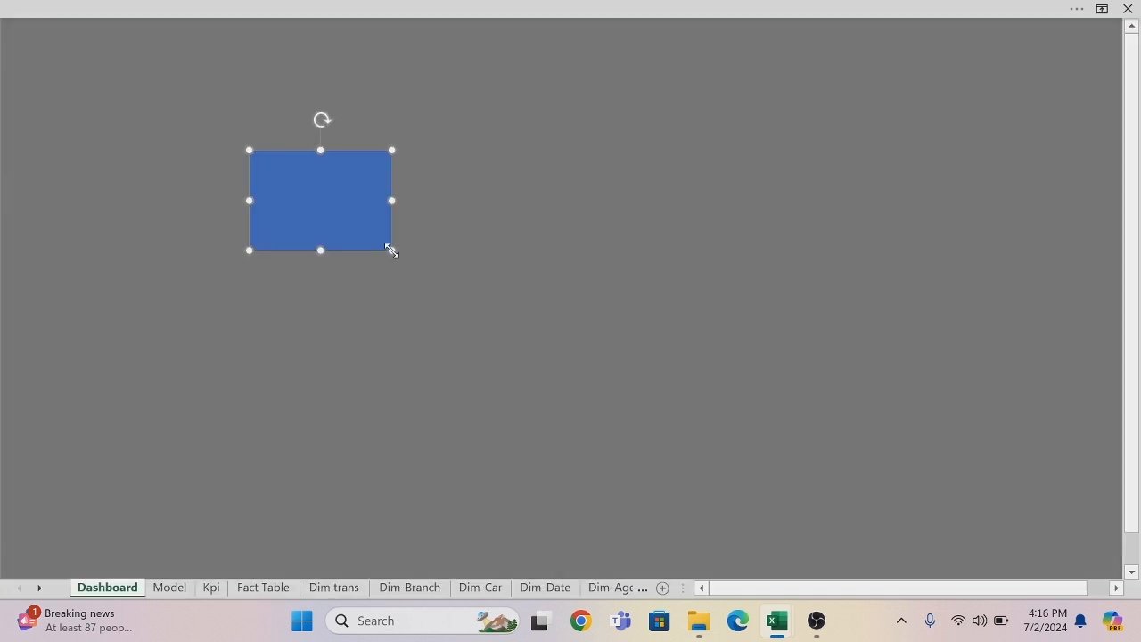
Remove the rectangle's outline and set its fill to black.
right_click(340, 207)
left_click(453, 84)
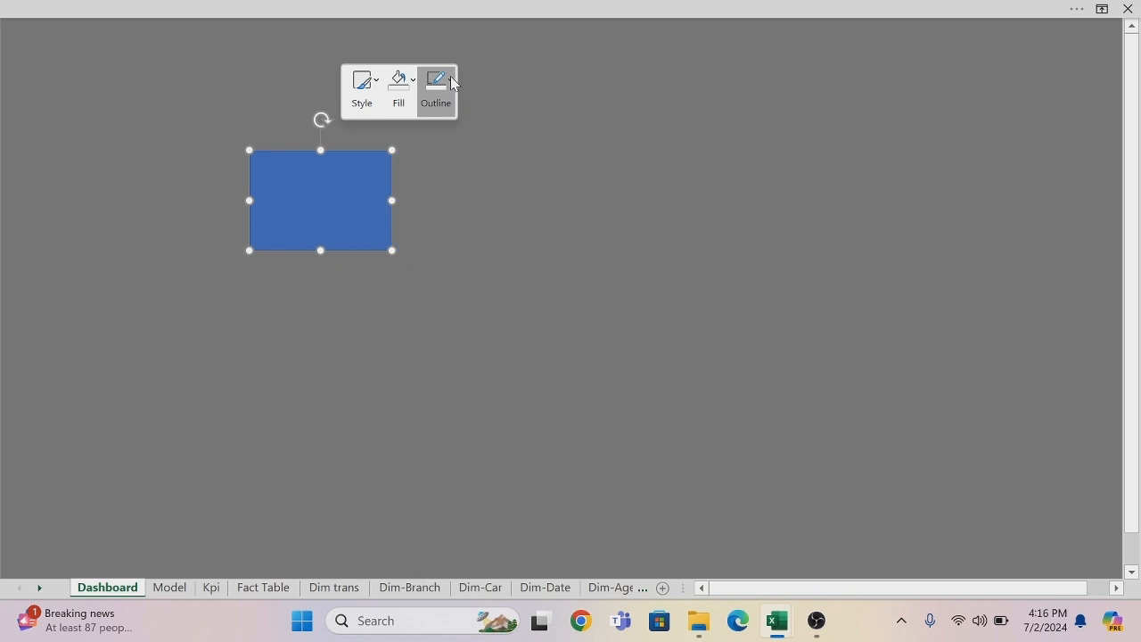
left_click(427, 329)
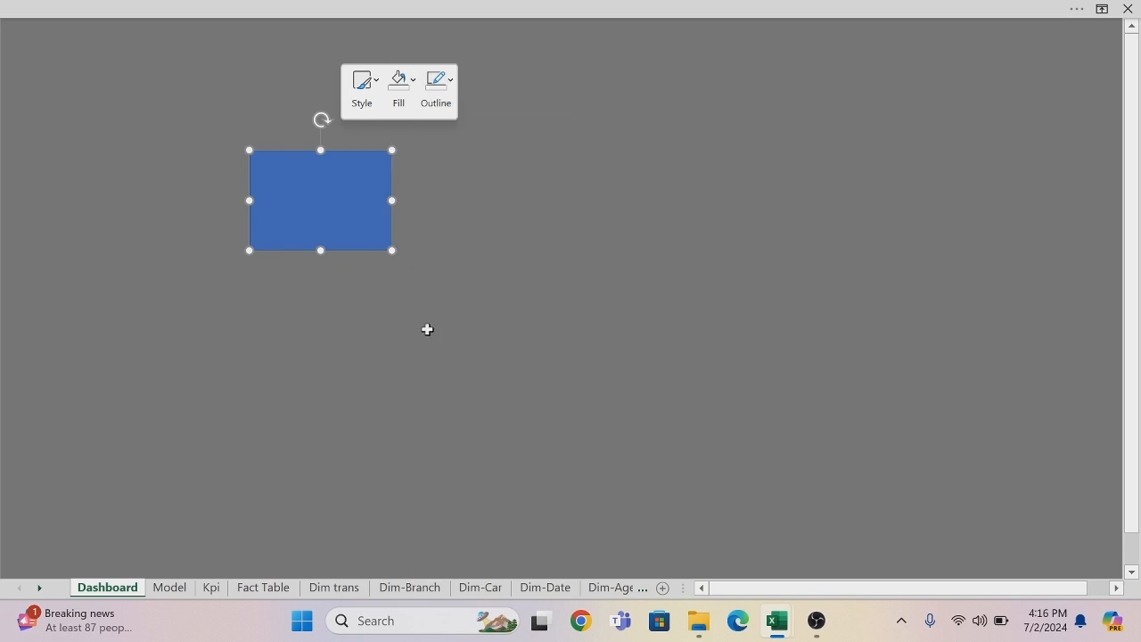
left_click(414, 89)
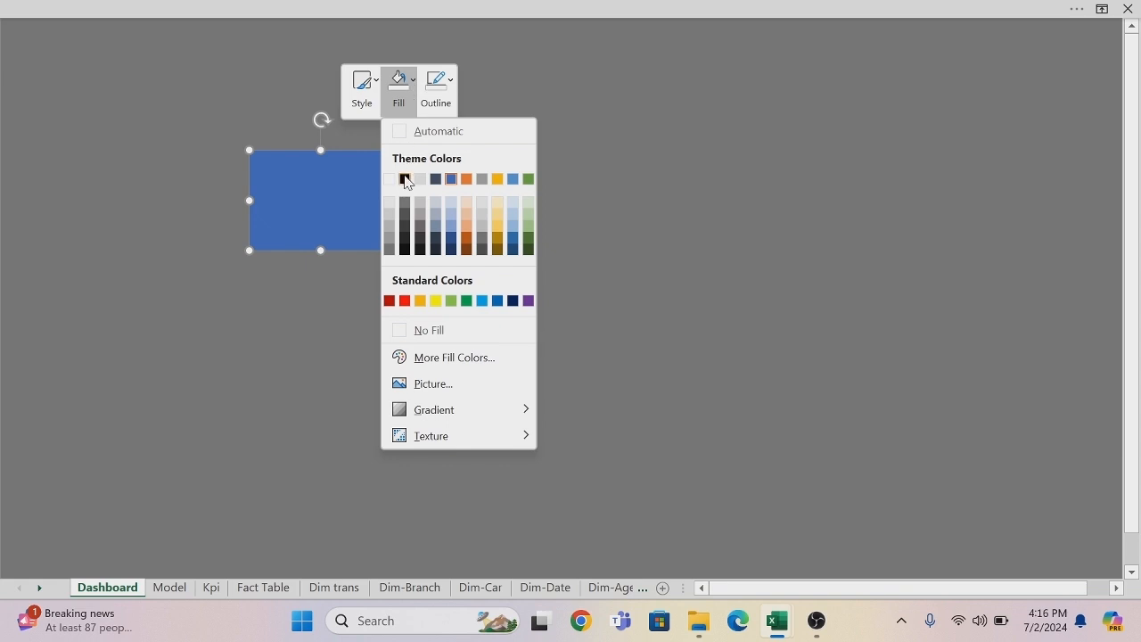
left_click(406, 179)
Fit the black rectangle into the sheet's top-left corner, making it slightly shorter and about a quarter of the visible sheet wide.
left_click_drag(351, 191, 104, 61)
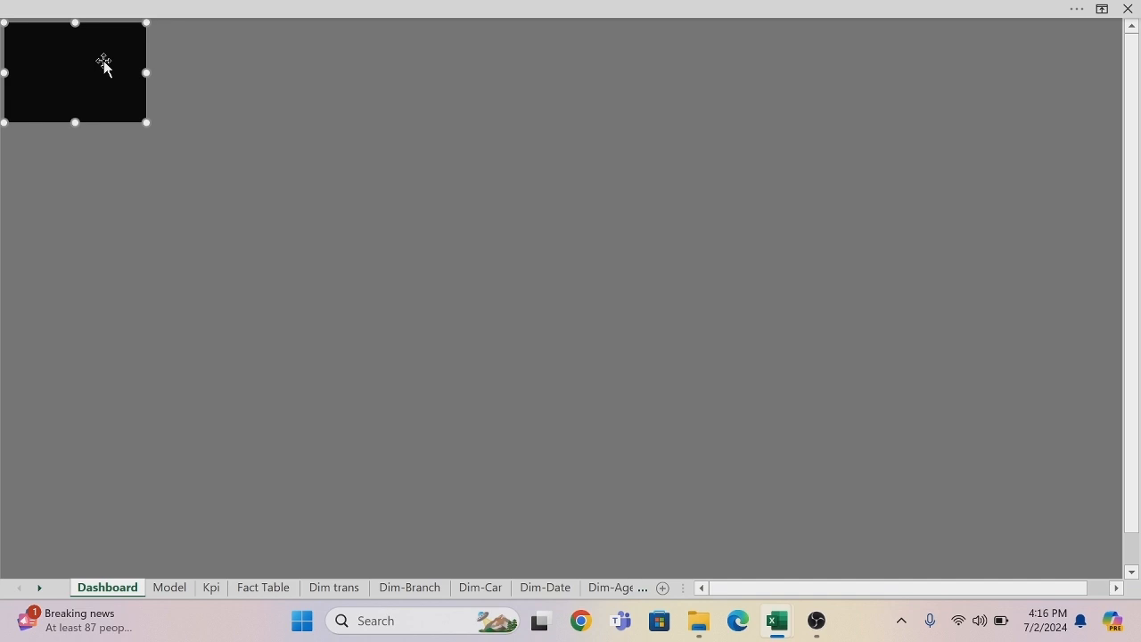
left_click_drag(144, 72, 250, 75)
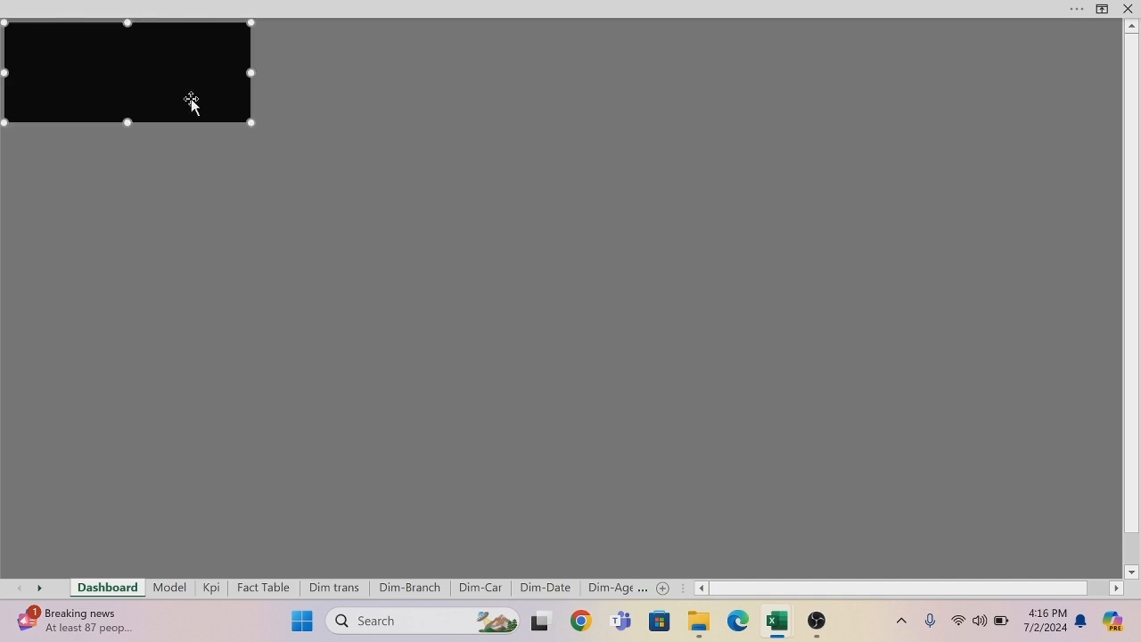
left_click_drag(128, 122, 124, 89)
key("Escape")
key("Down")
key("Down")
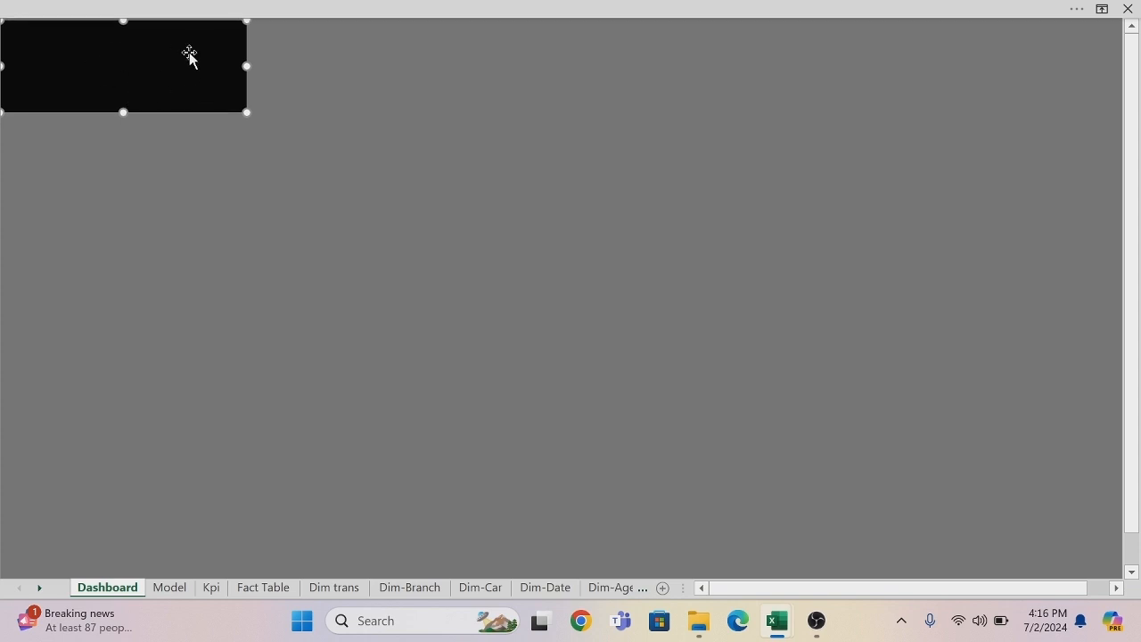
left_click_drag(248, 66, 282, 61)
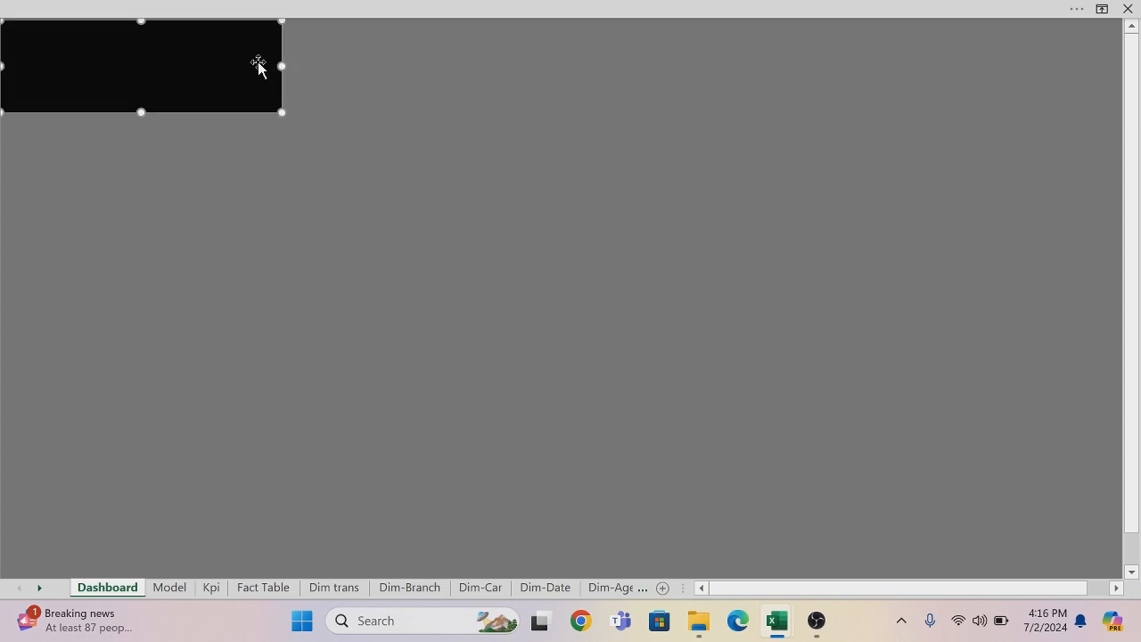
Duplicate the black rectangle, place the copy flush against the original's right side, and narrow it to about three quarters of its width.
key("ctrl+d")
left_click_drag(258, 63, 529, 47)
key("Left")
key("Left")
key("Left")
key("Left")
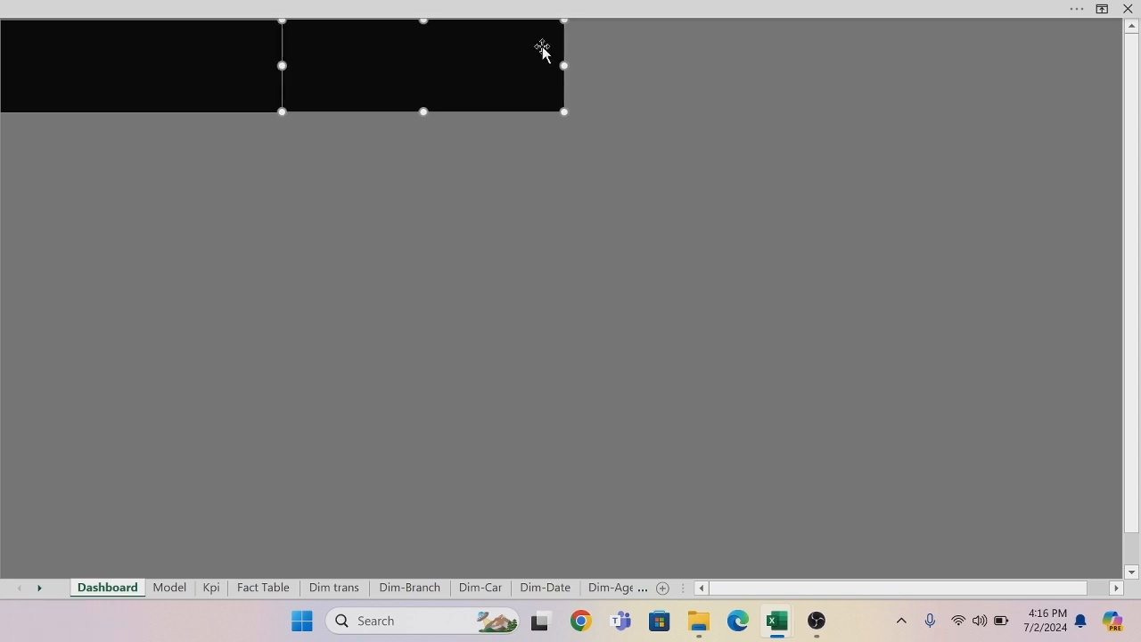
left_click_drag(564, 65, 493, 59)
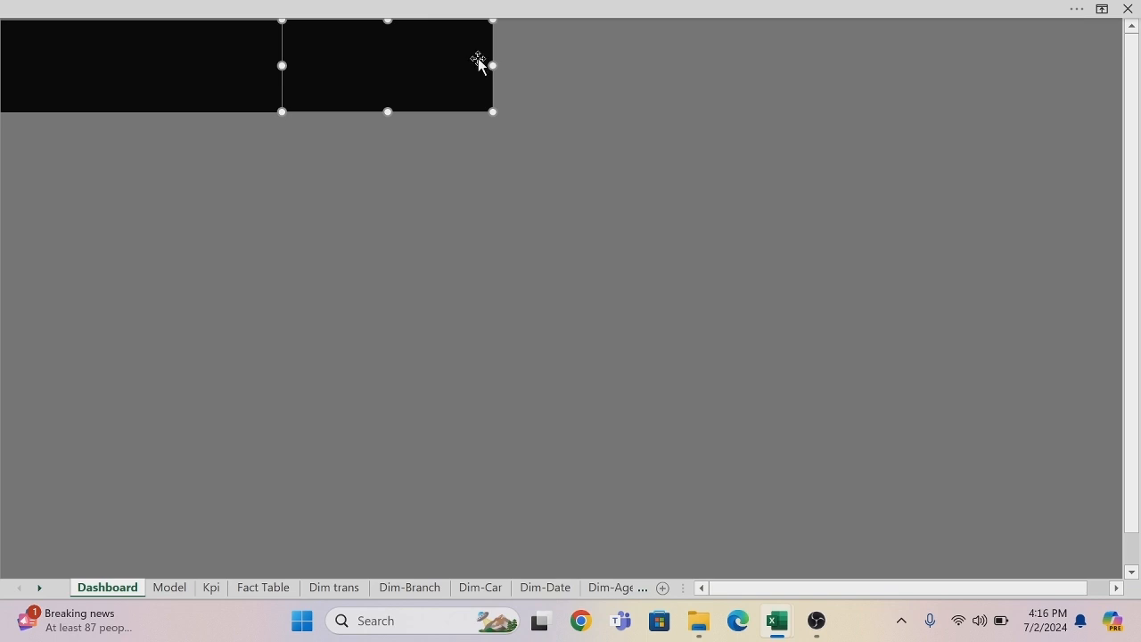
Duplicate the first black rectangle, place the copy just right of the second one with a small gap, and widen it slightly.
left_click(249, 56)
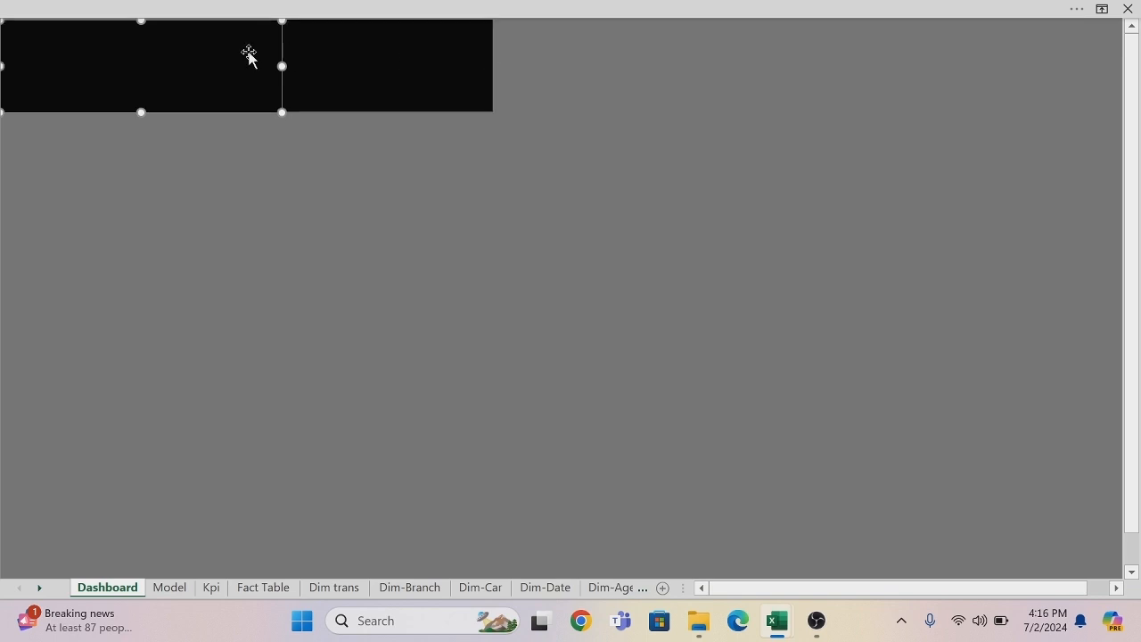
key("ctrl+d")
left_click_drag(238, 62, 721, 46)
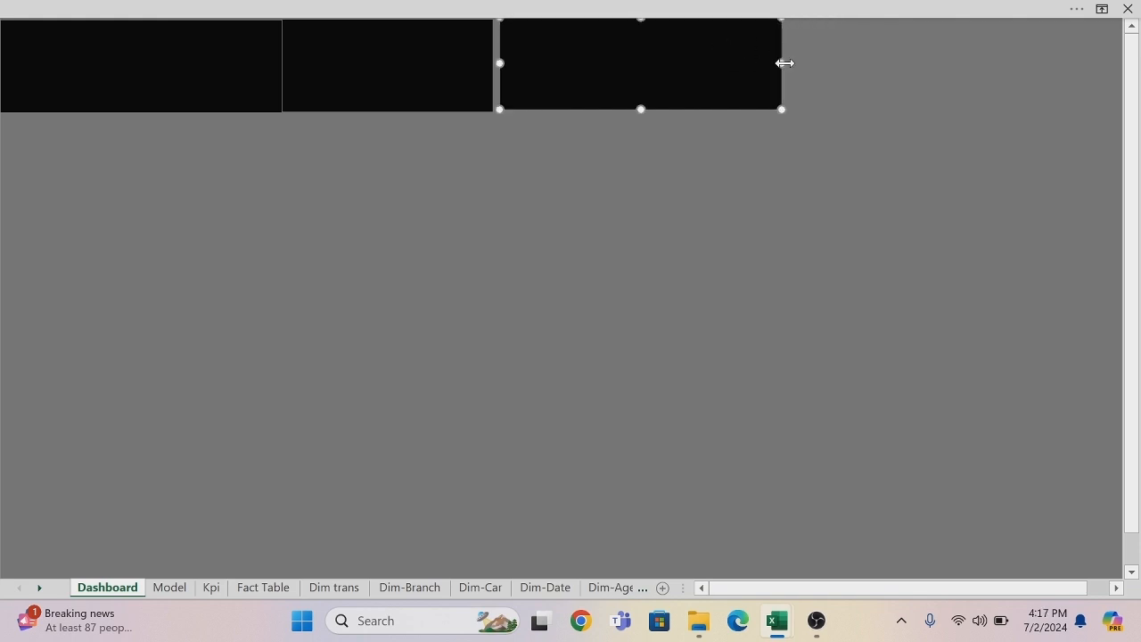
left_click_drag(784, 62, 812, 62)
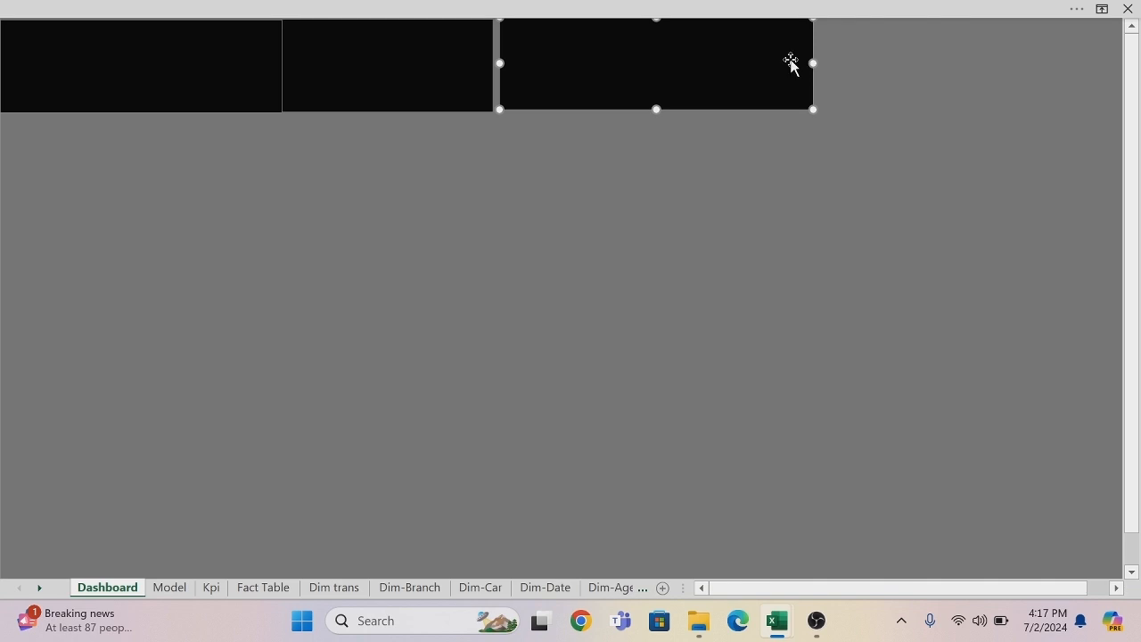
Add a fourth black rectangle at the far right end of the Dashboard sheet's top row.
key("ctrl+v")
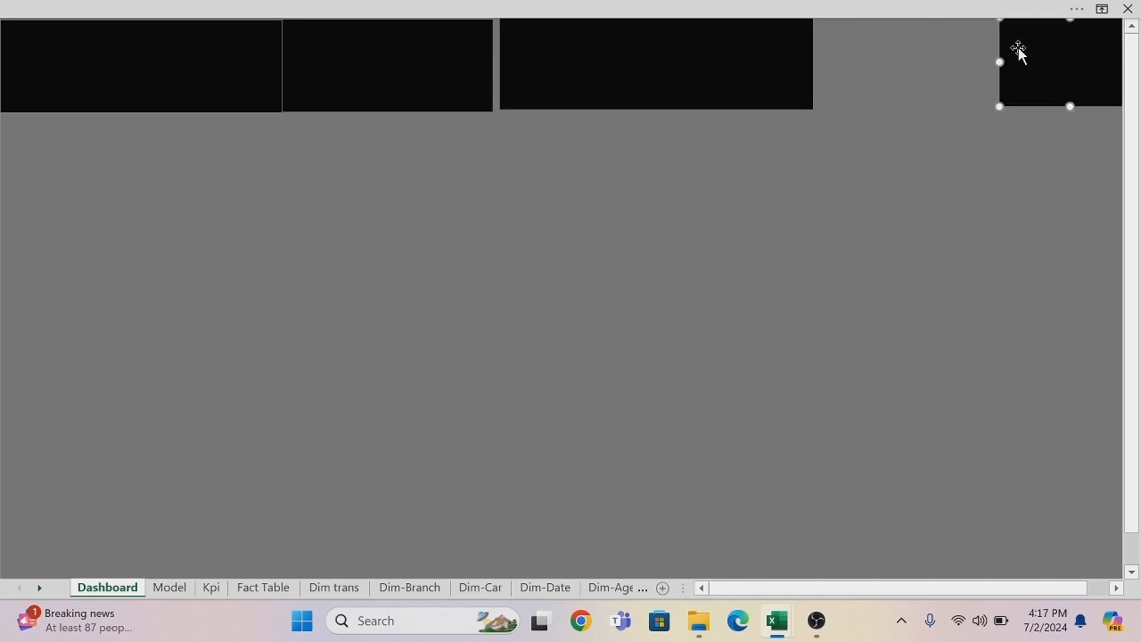
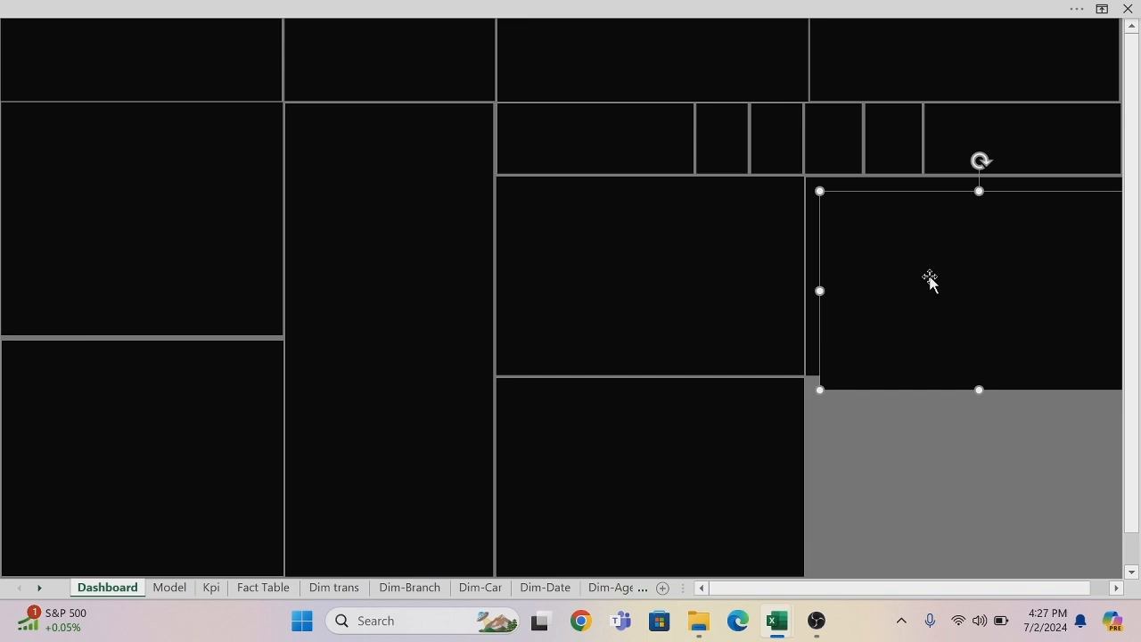
Place the duplicated black panel in the sheet's empty bottom-right area, flush beneath the panel above it.
left_click_drag(930, 283, 915, 464)
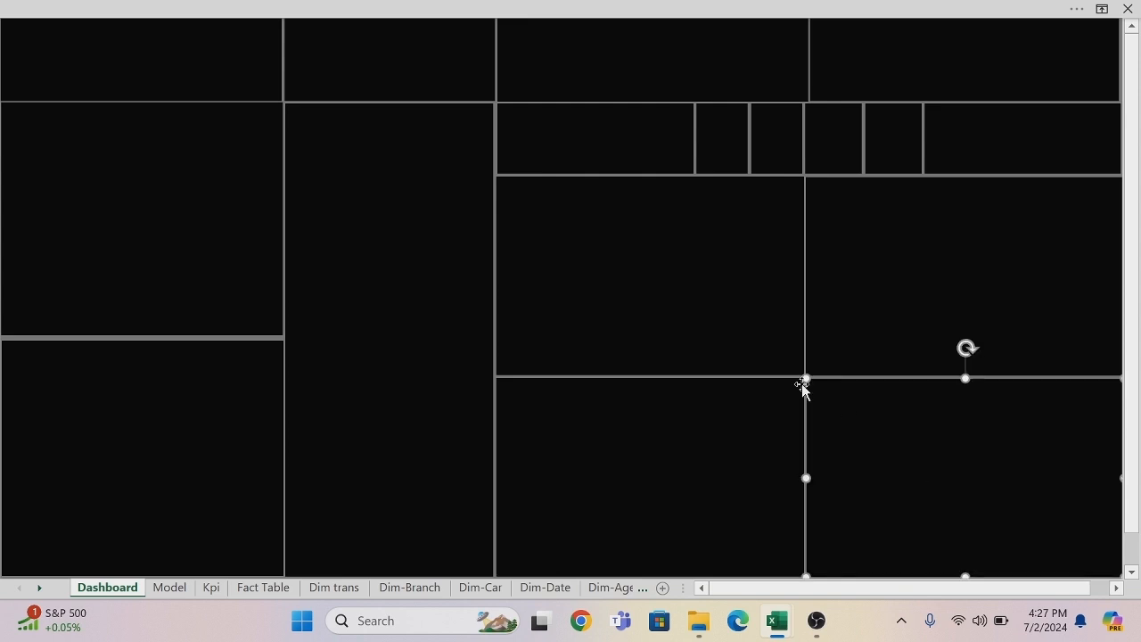
left_click(716, 315)
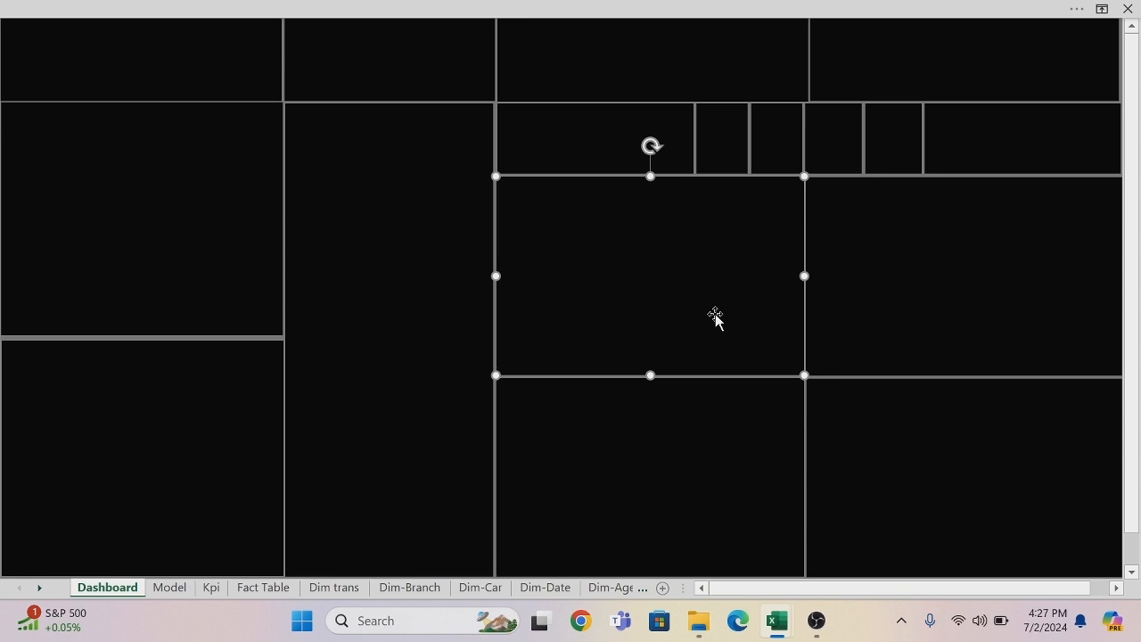
Adjust the meeting edges of the third and fourth top-row panels so their gap lines up with the panel split below.
left_click(801, 64)
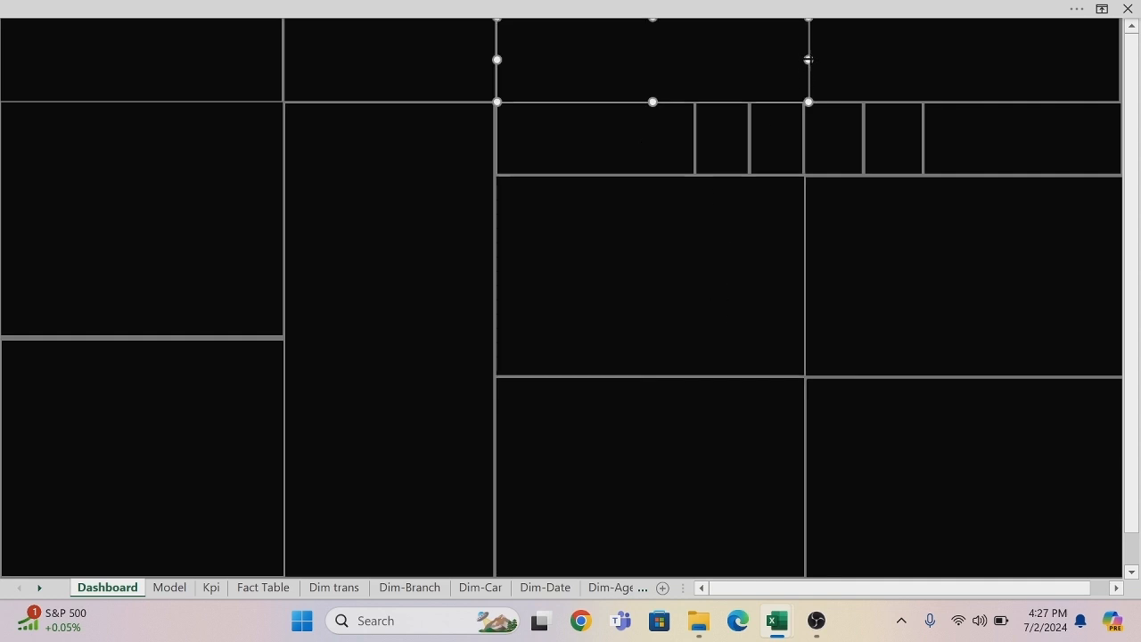
left_click_drag(808, 59, 801, 58)
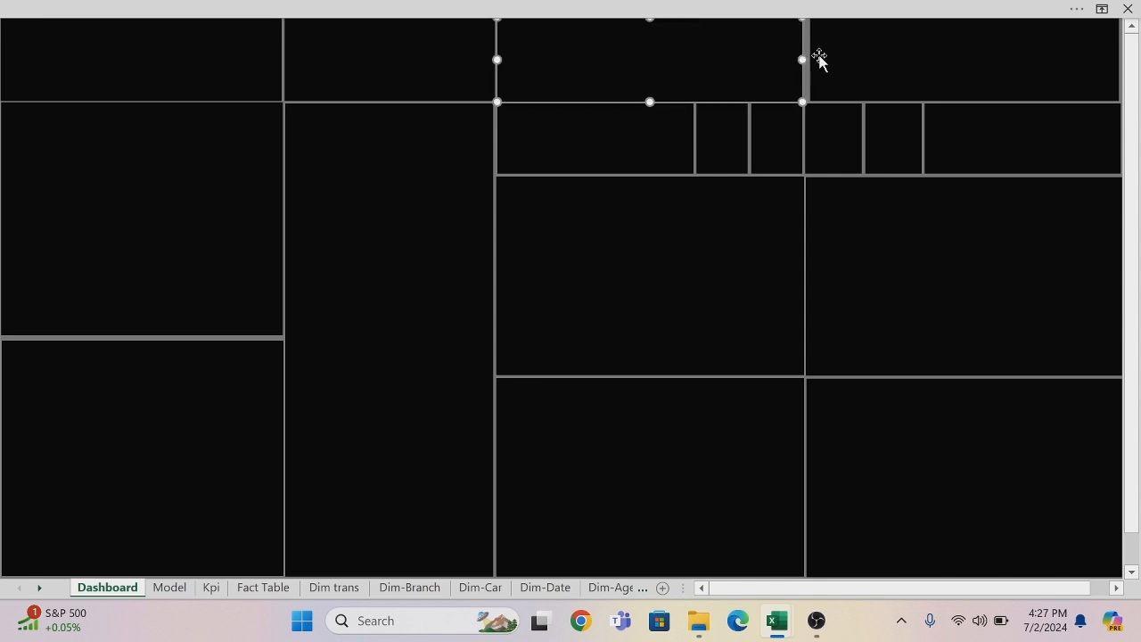
left_click(814, 56)
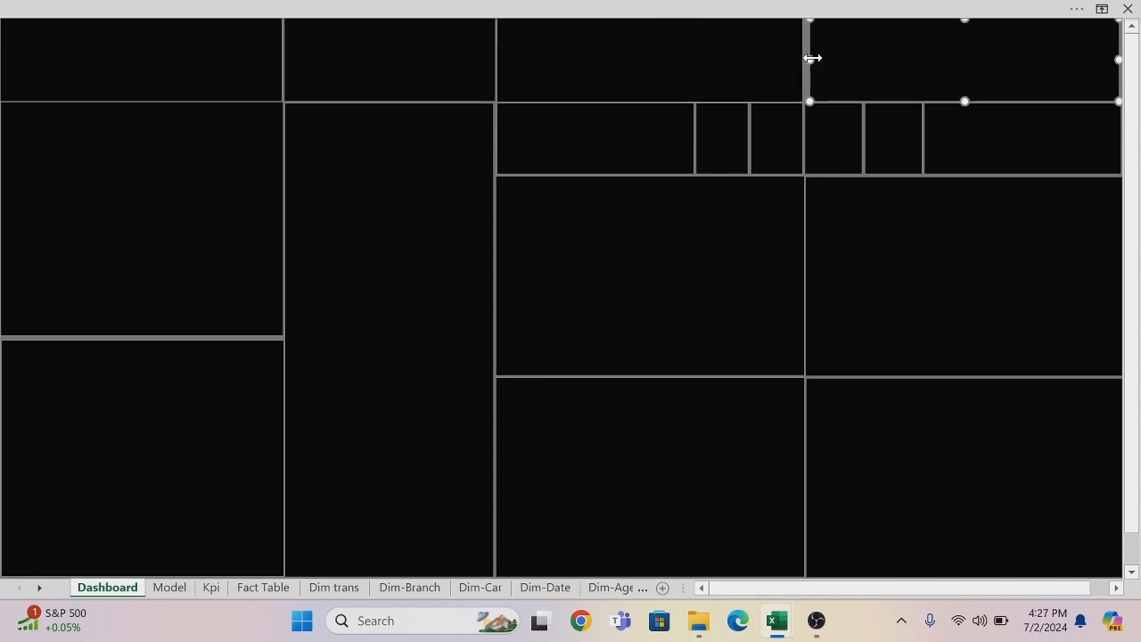
left_click_drag(809, 58, 806, 58)
left_click(734, 295)
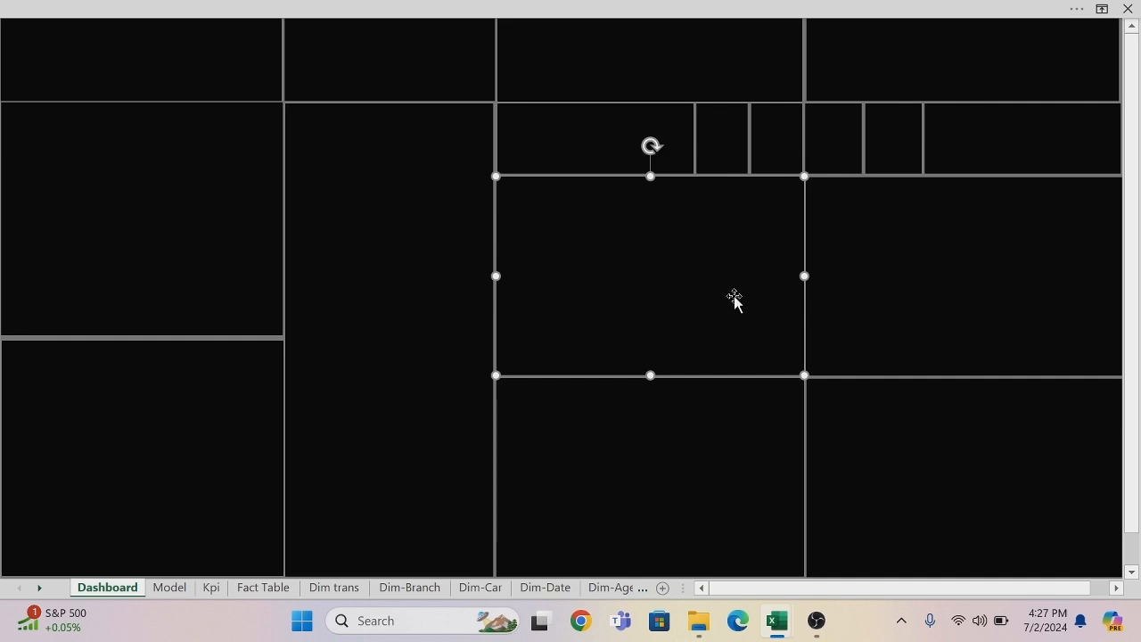
left_click(954, 232)
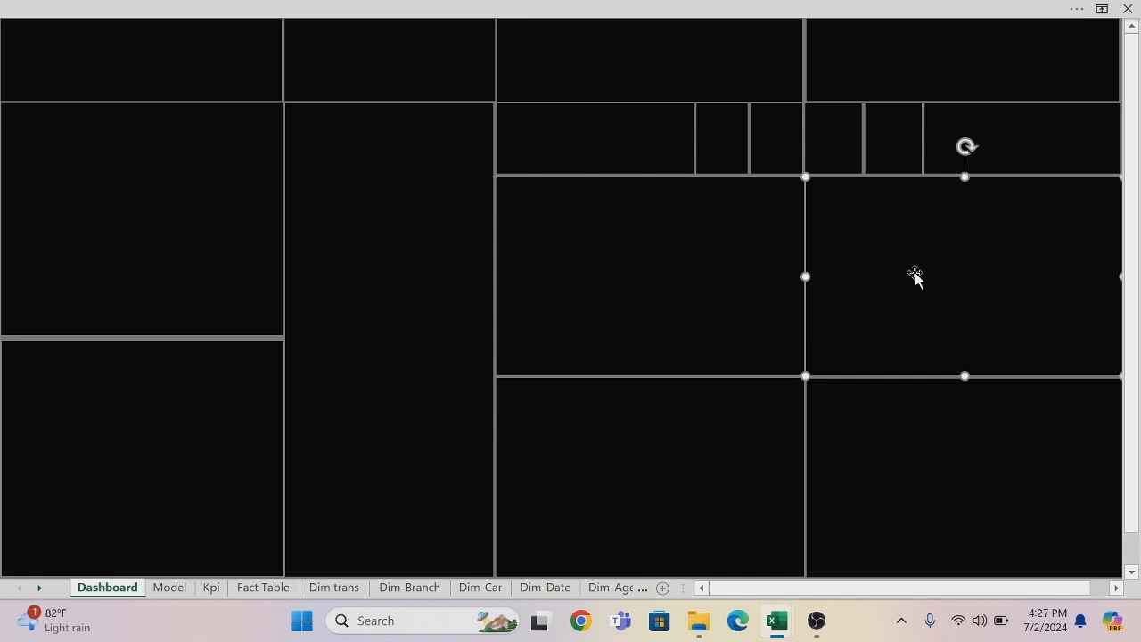
Copy the Total qty Sold by branch bar chart from the Model sheet onto the Dashboard's left panel below the top row.
left_click(169, 588)
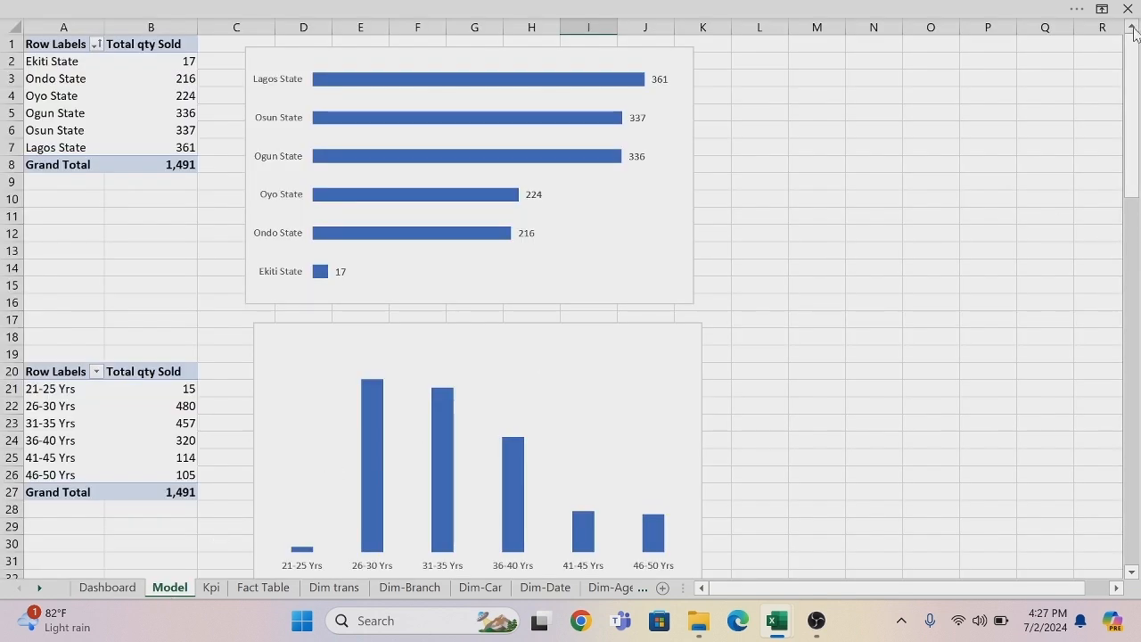
left_click(556, 54)
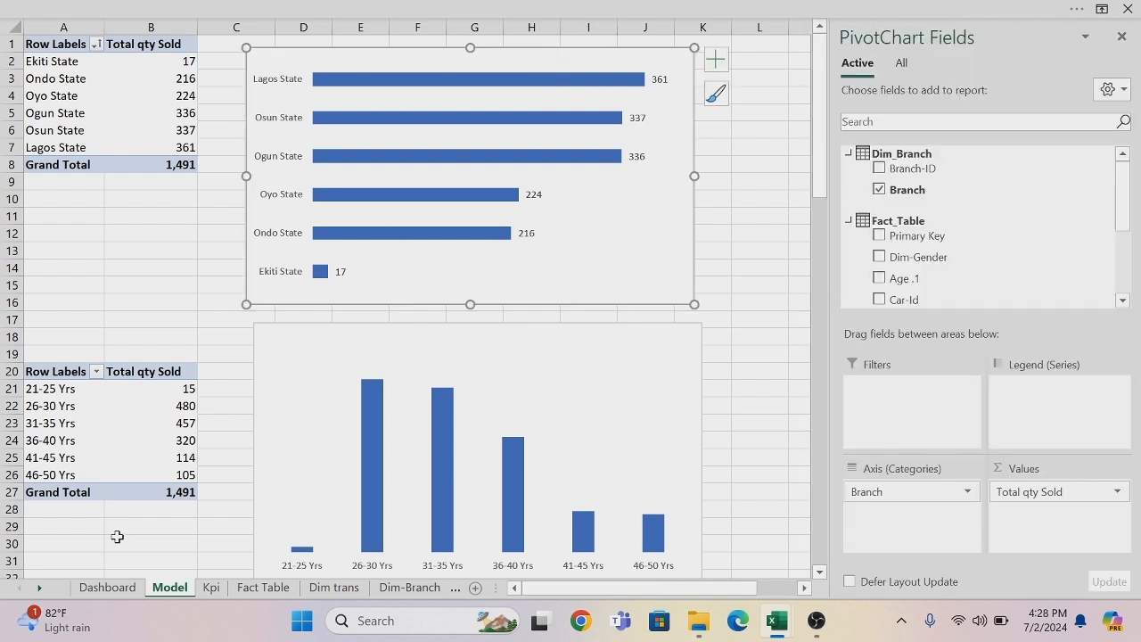
left_click(107, 587)
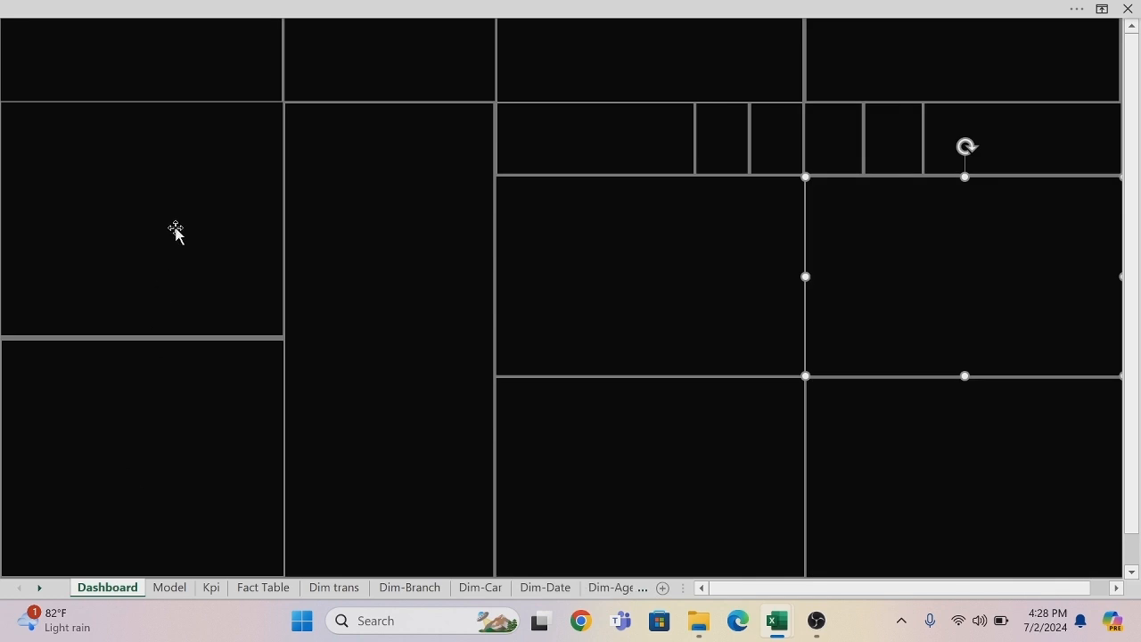
left_click(175, 231)
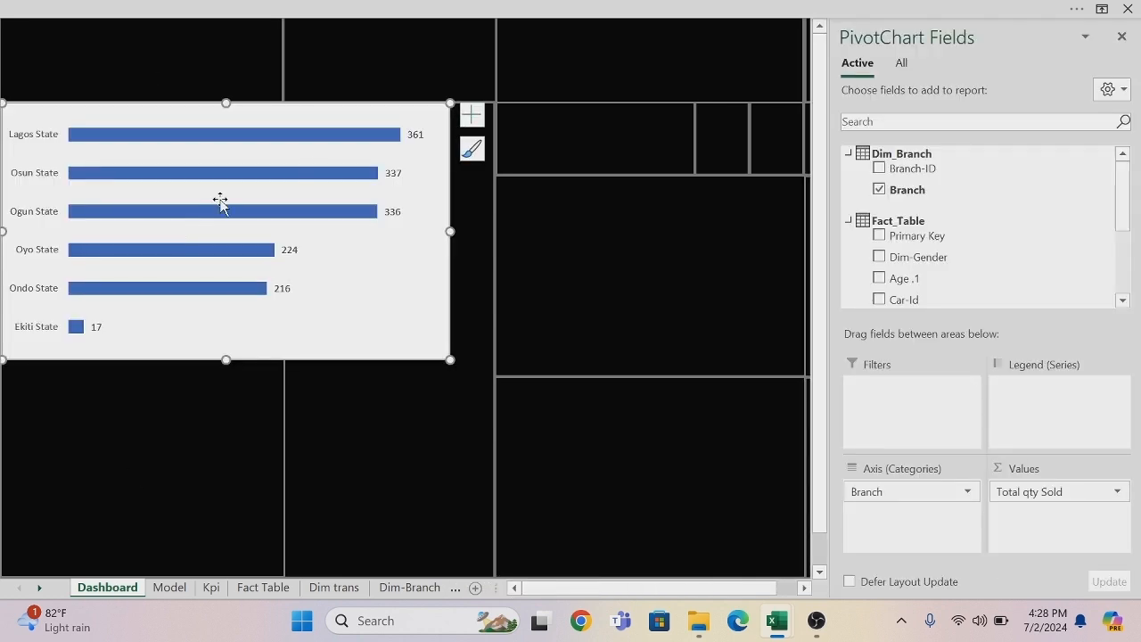
Set the branch bar chart's area to No Fill and No Outline.
right_click(241, 108)
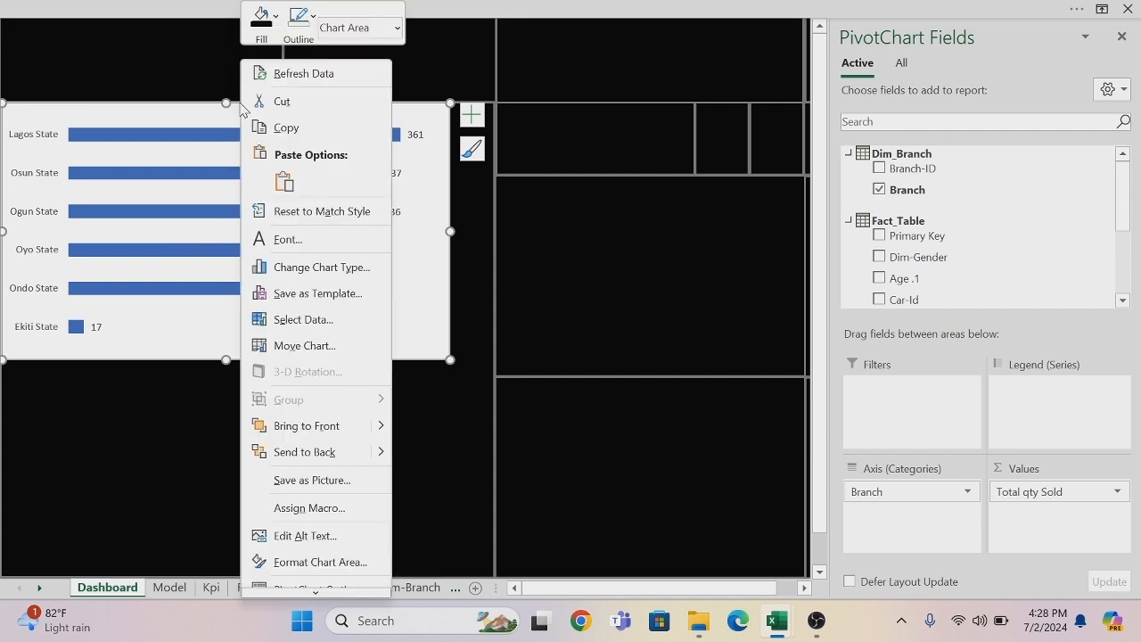
left_click(275, 15)
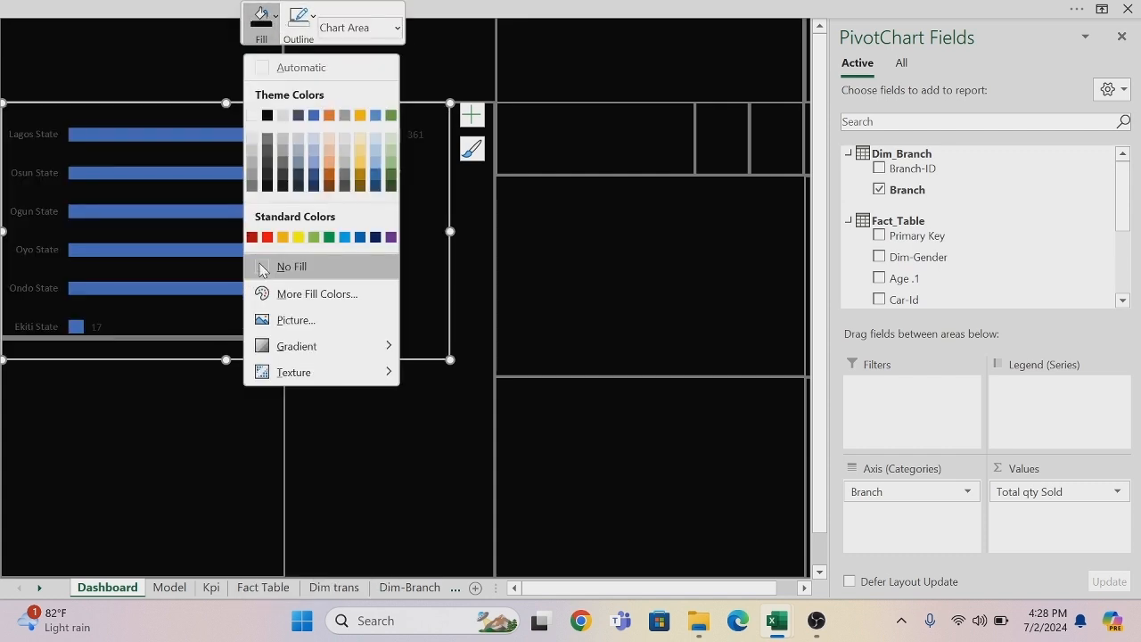
left_click(258, 266)
left_click(313, 16)
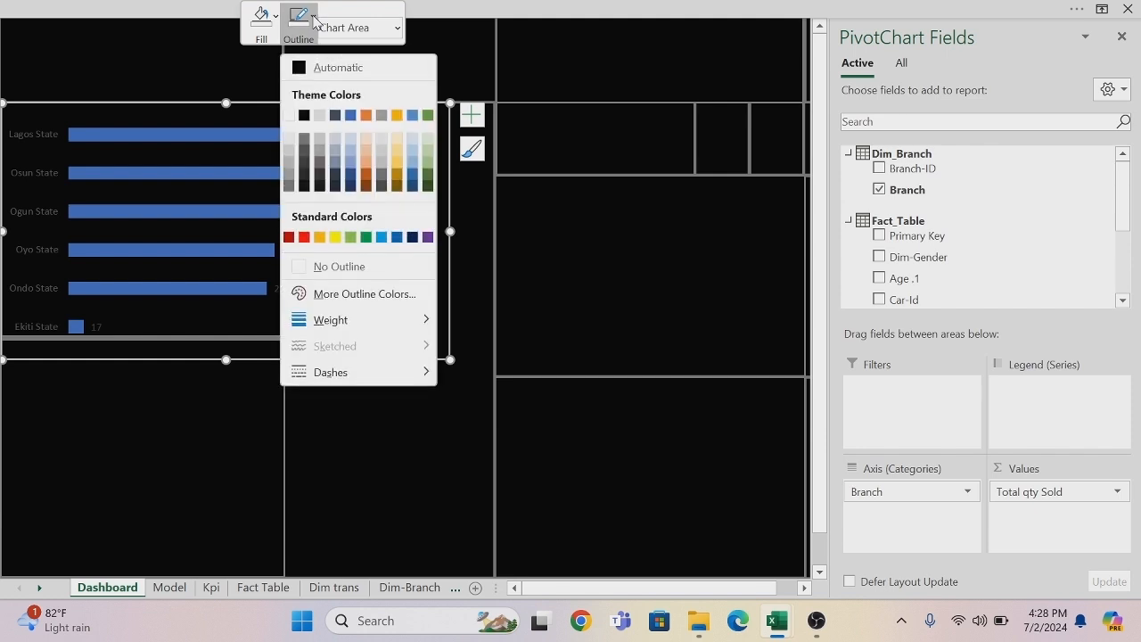
left_click(301, 266)
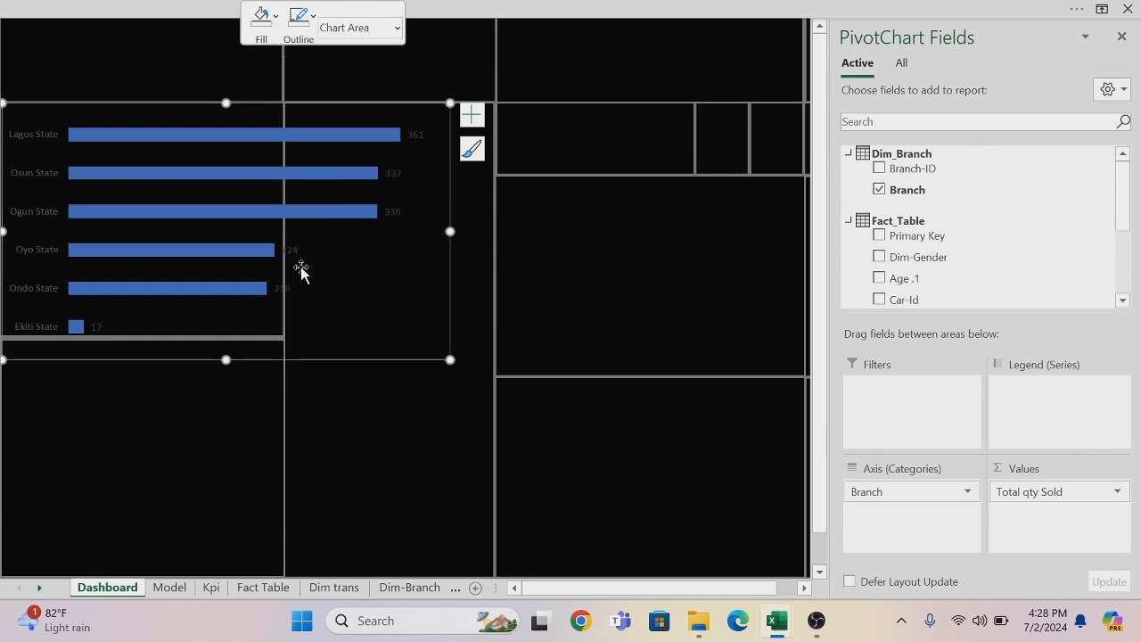
Shrink the branch bar chart and move it to fit inside the upper-left panel, against the sheet's left edge.
left_click_drag(4, 104, 120, 114)
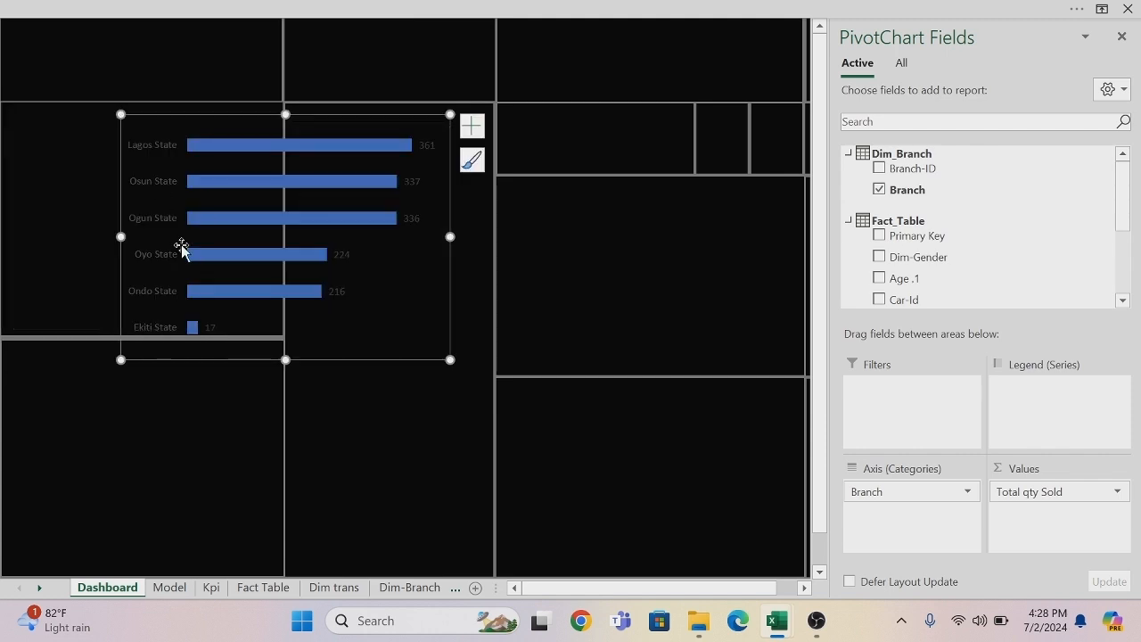
mouse_move(232, 358)
left_mouse_down()
mouse_move(110, 334)
mouse_move(166, 366)
left_mouse_up()
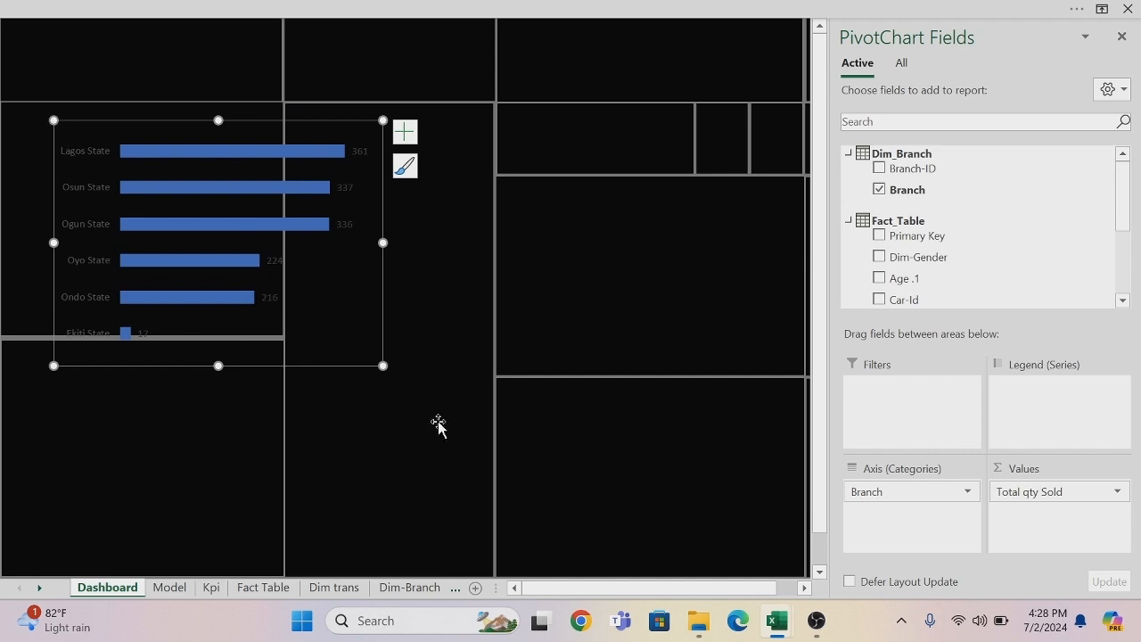
left_click_drag(382, 365, 340, 342)
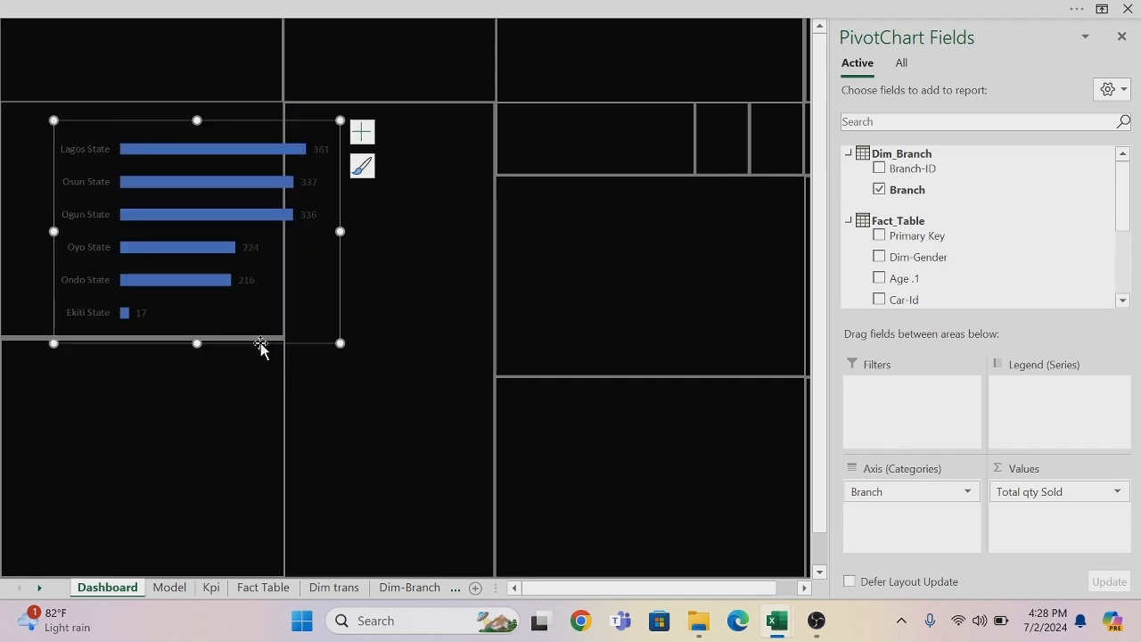
left_click_drag(260, 348, 213, 339)
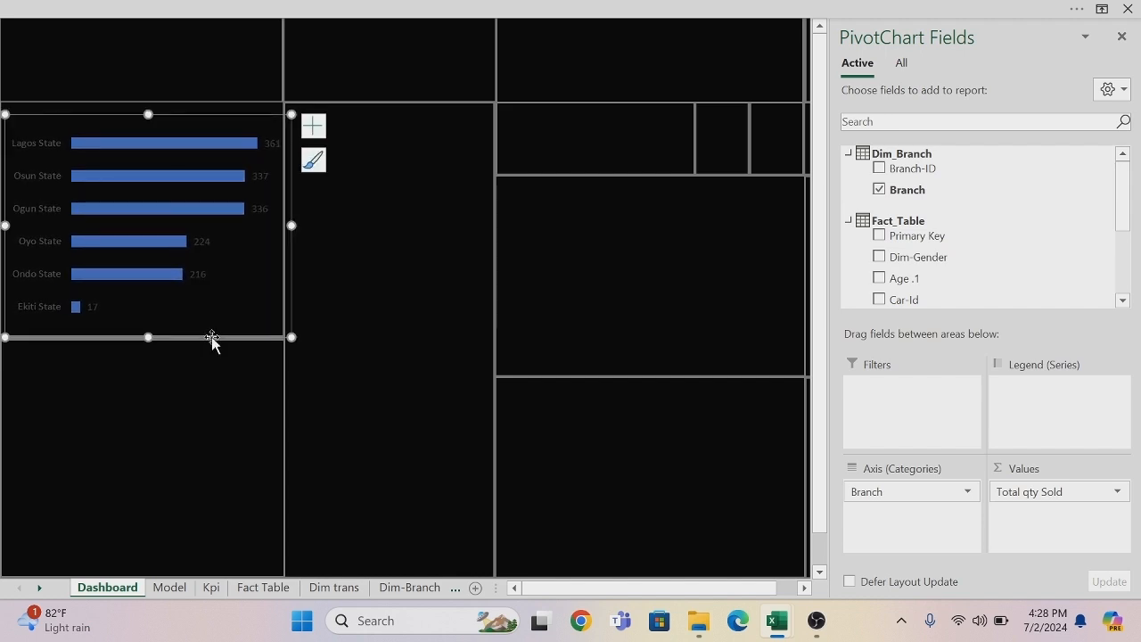
left_click(170, 390)
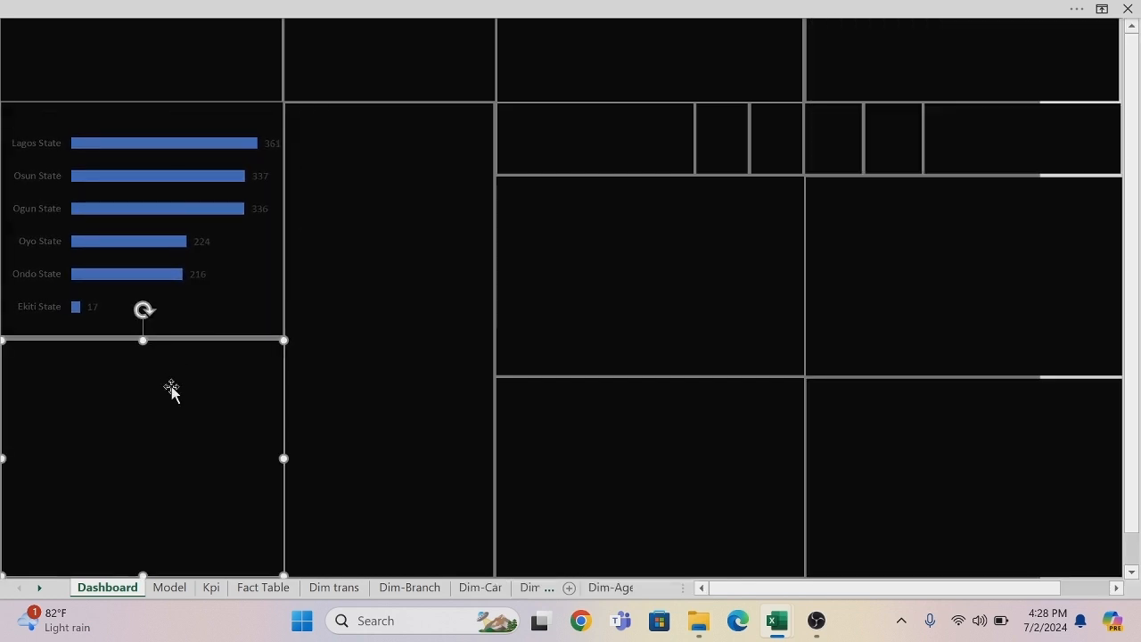
left_click(18, 132)
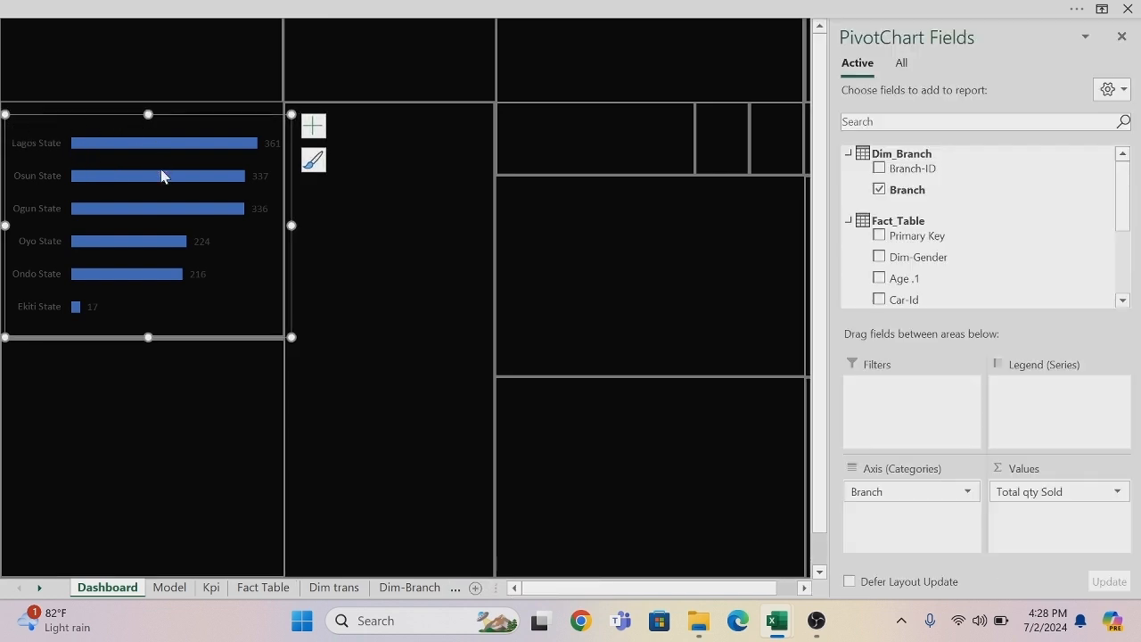
key("Left")
key("Left")
key("Left")
key("Left")
key("Left")
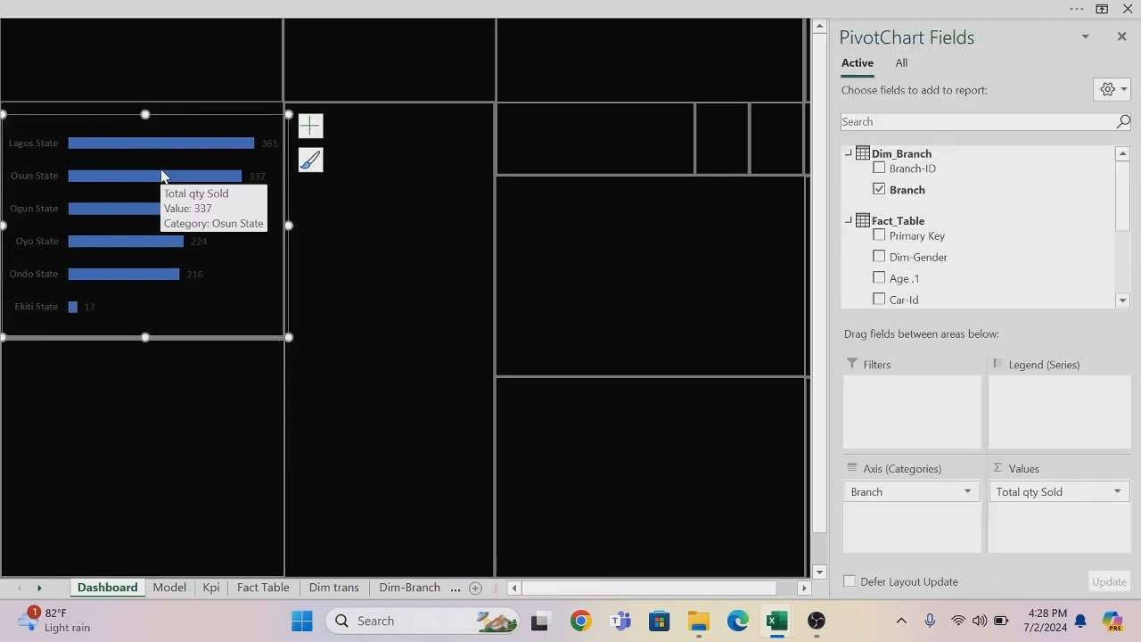
Add a text box above the branch chart's bars with the title "Total volume of sales by branch".
left_click(451, 324)
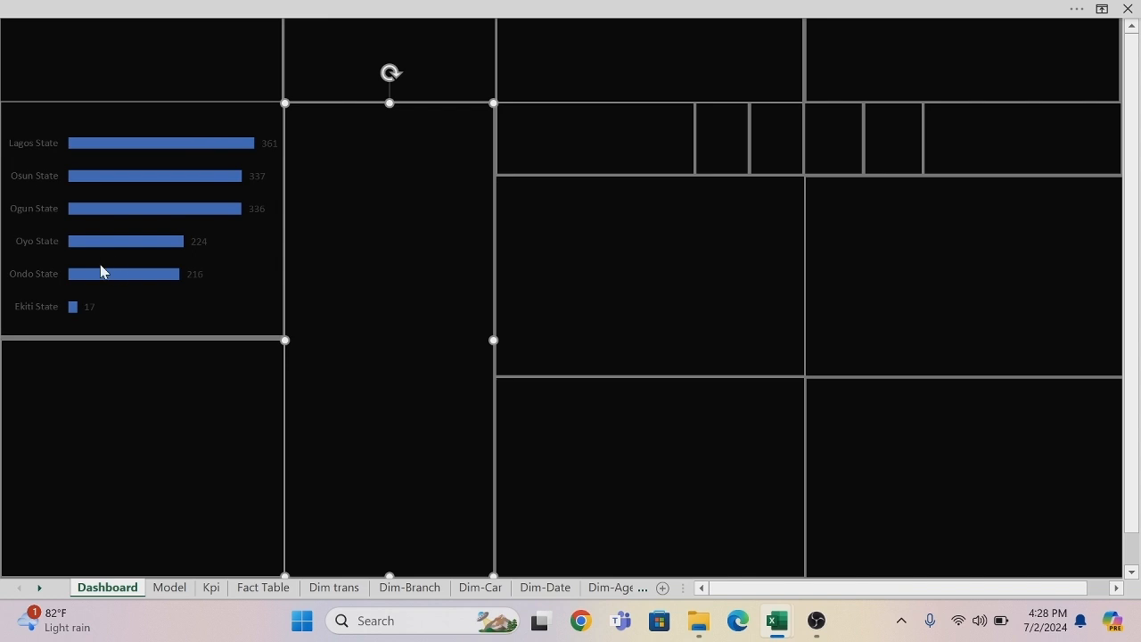
left_click(156, 7)
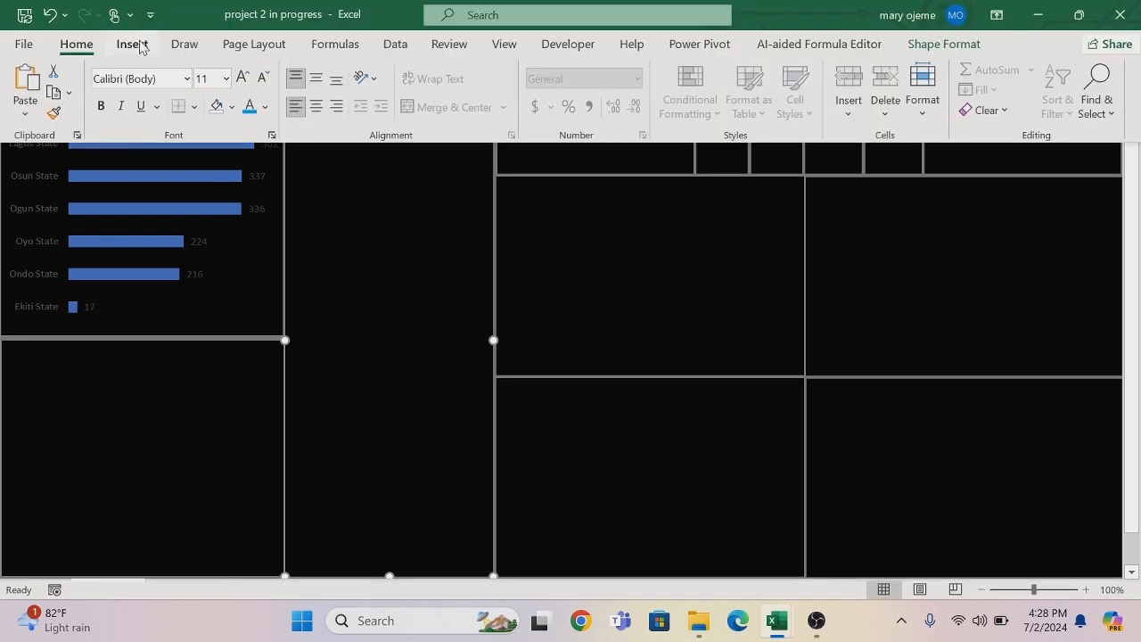
left_click(136, 45)
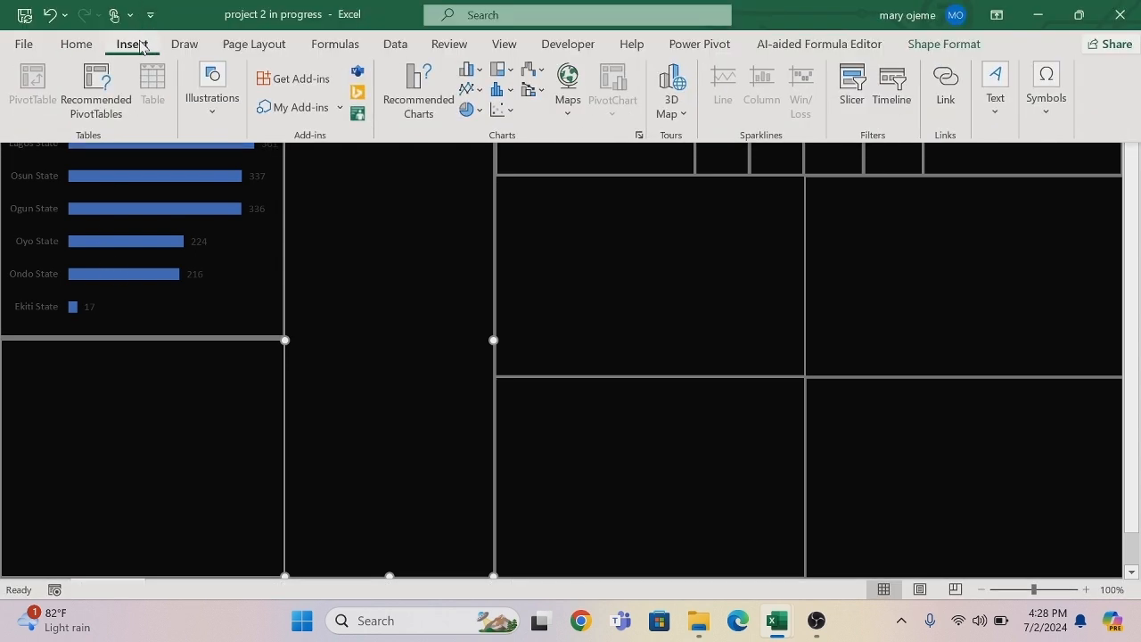
left_click(995, 94)
left_click(935, 185)
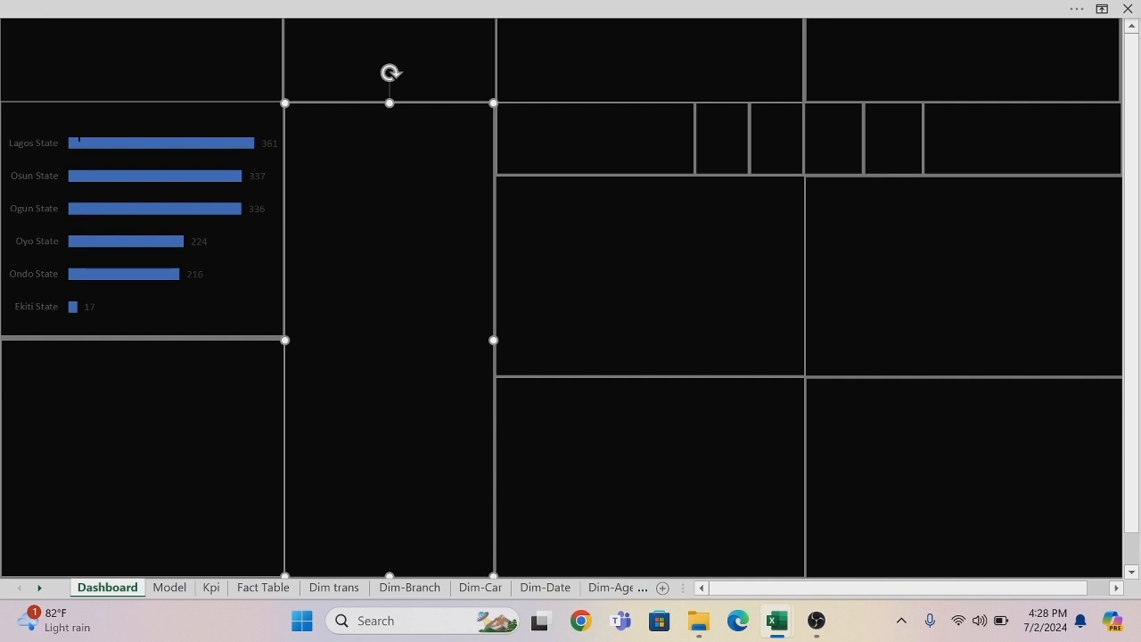
left_click_drag(32, 113, 179, 117)
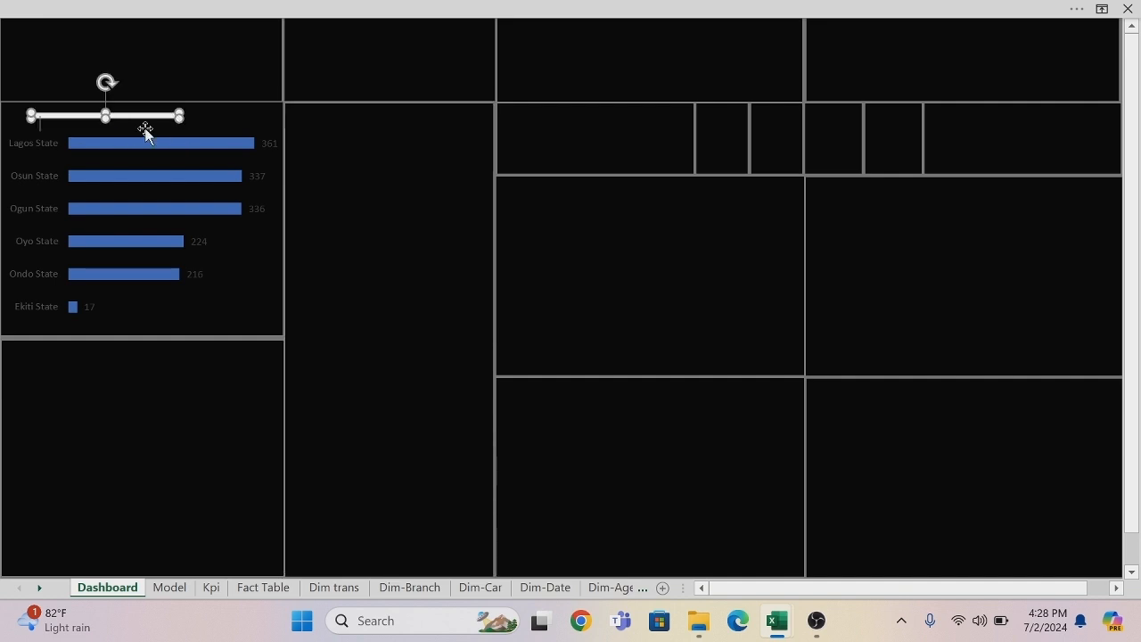
mouse_move(105, 118)
left_mouse_down()
mouse_move(104, 134)
mouse_move(105, 105)
left_mouse_up()
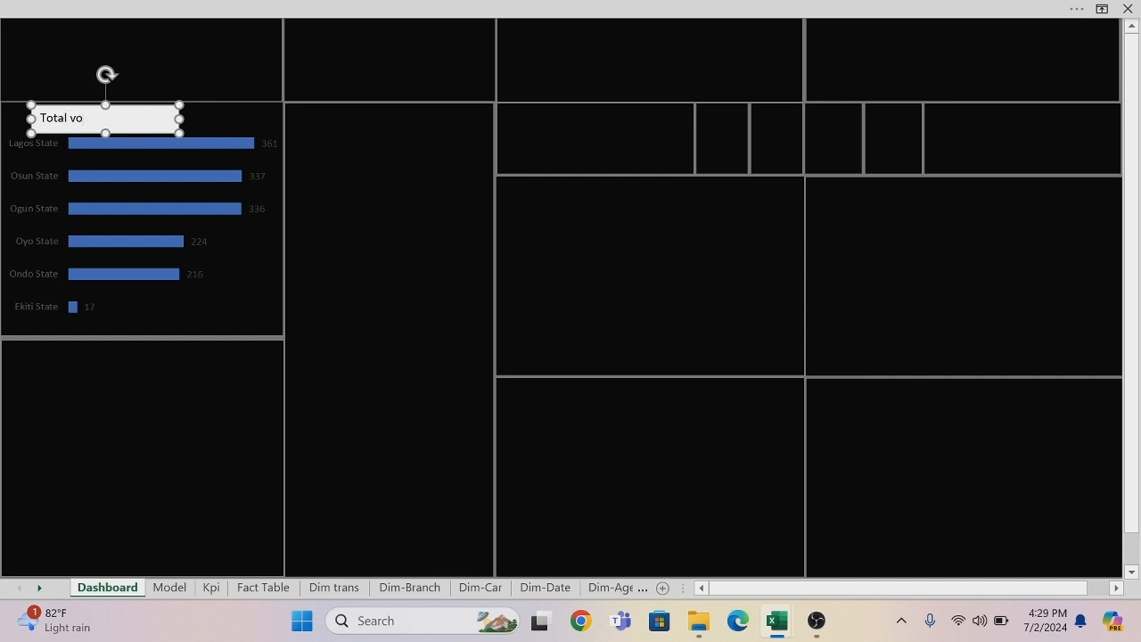
type("ume of sales by")
Format the branch chart title in bold Algerian at size 10 and widen its text box to fit one line.
left_click_drag(179, 119, 54, 125)
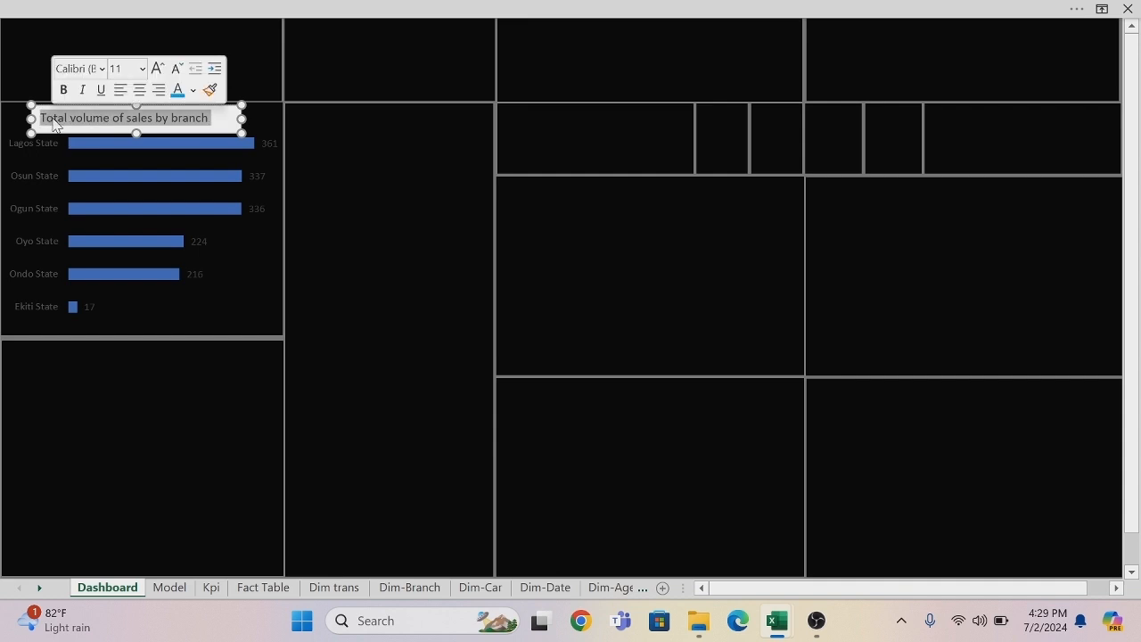
left_click(102, 69)
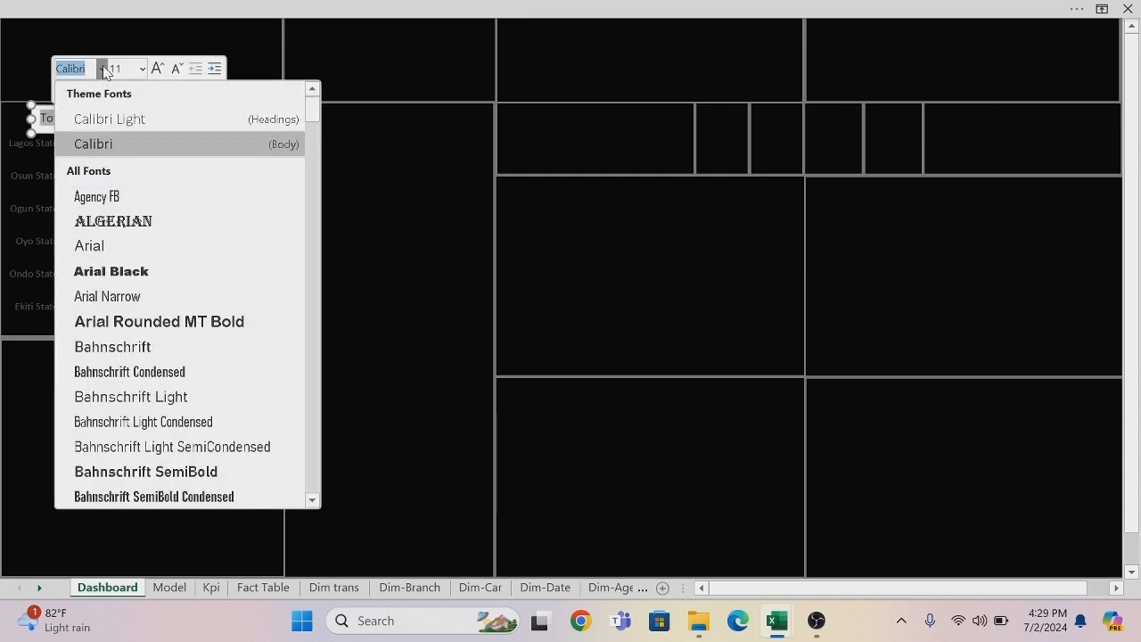
left_click(121, 220)
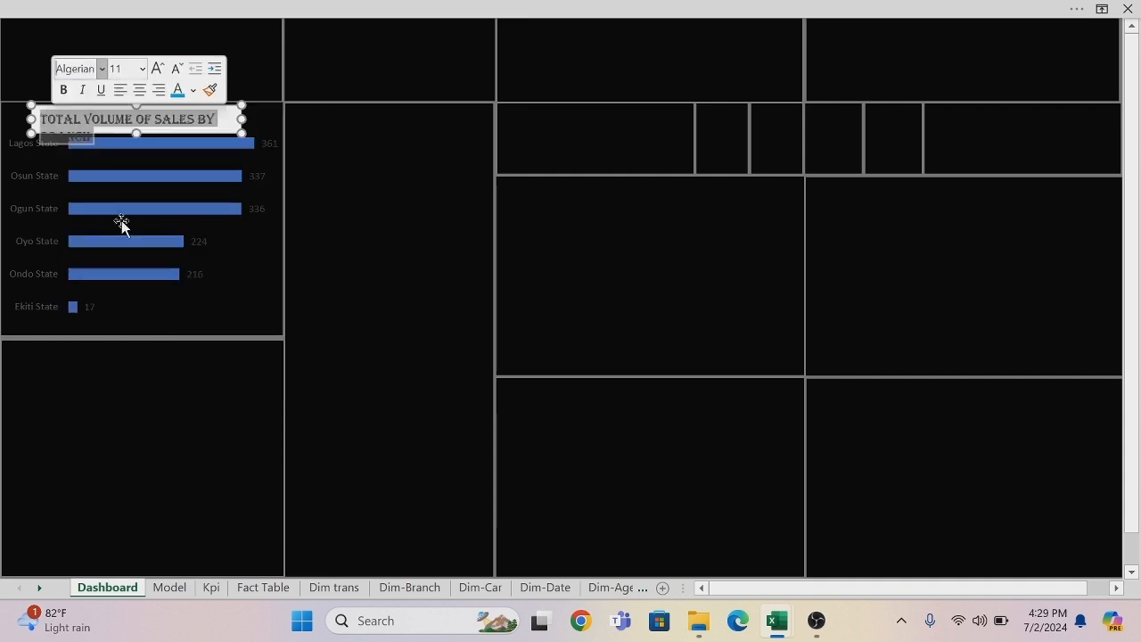
left_click(63, 89)
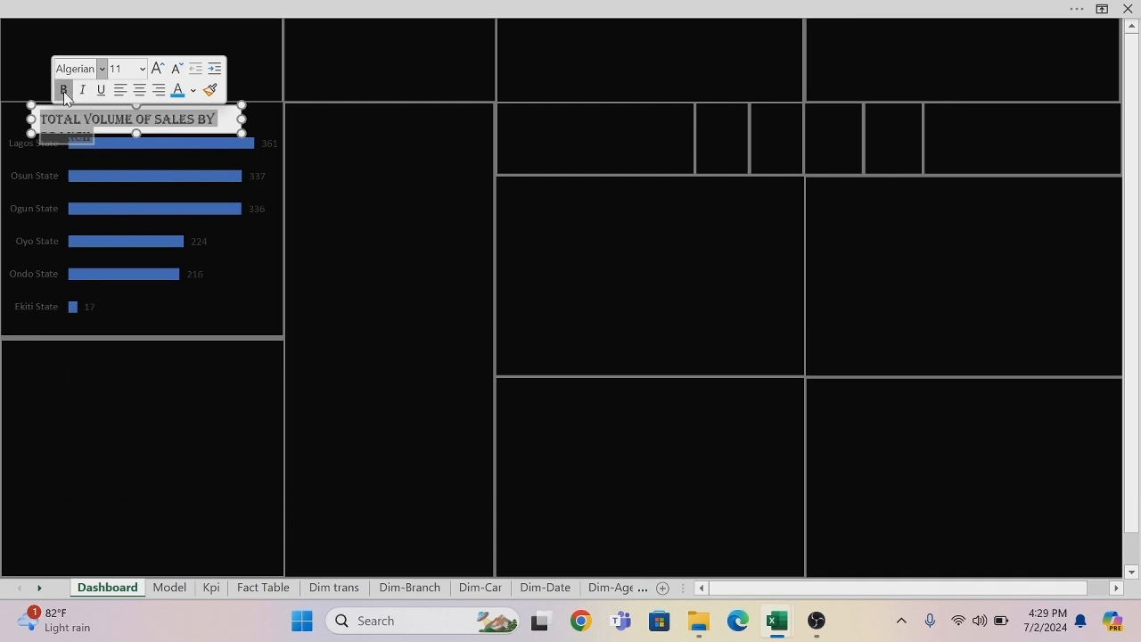
left_click(142, 69)
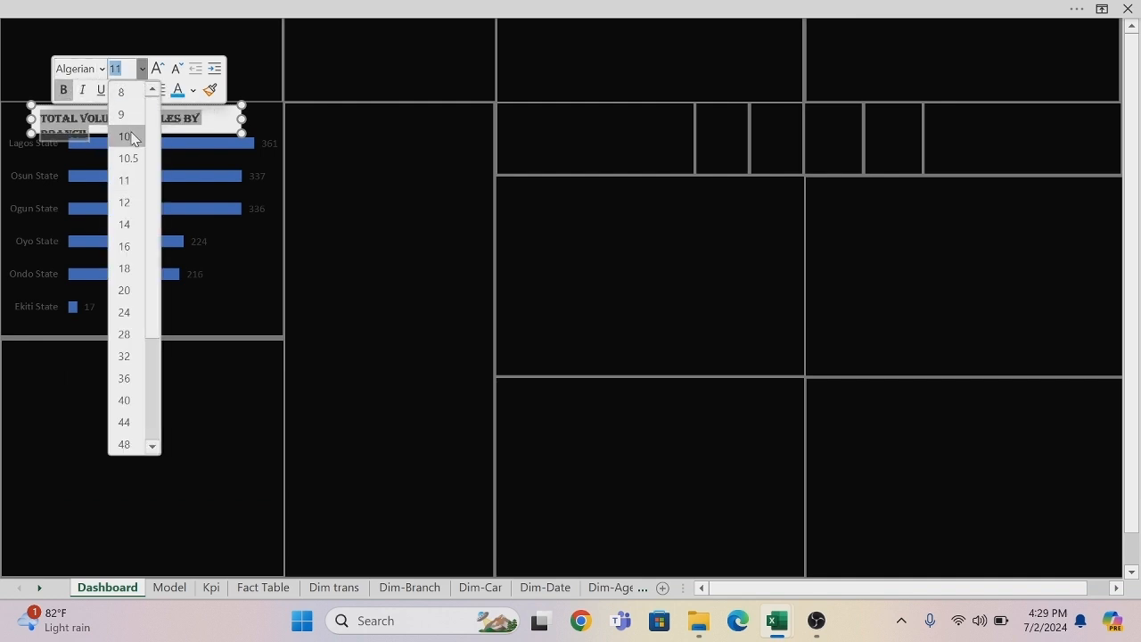
left_click(130, 137)
left_click_drag(241, 119, 264, 118)
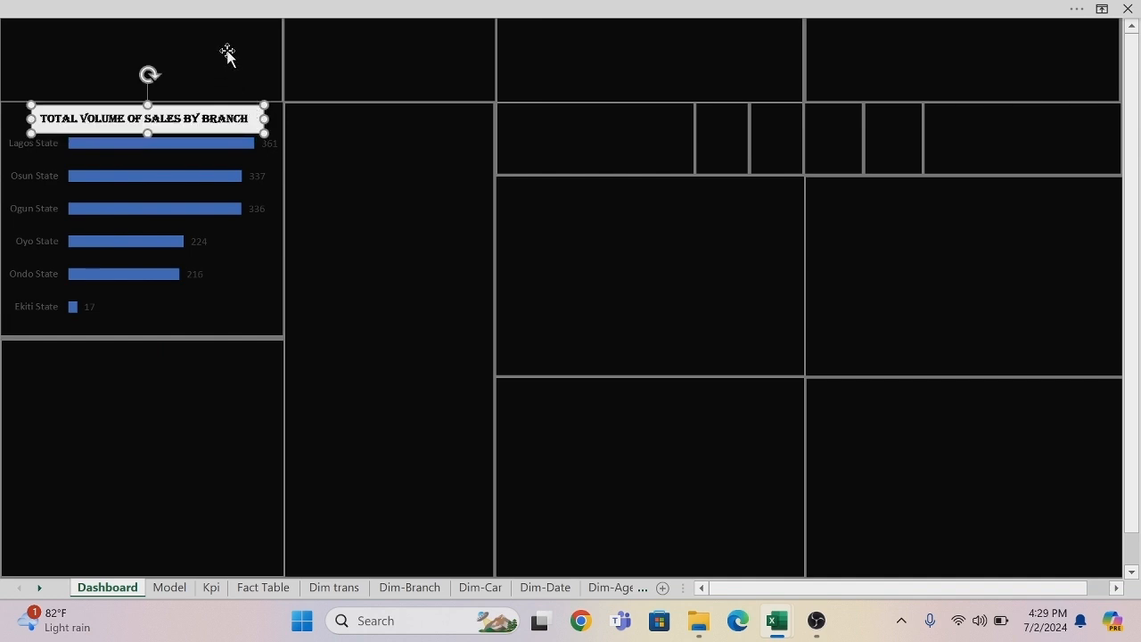
Set the branch chart title's text box to No Fill and No Outline, and collapse the ribbon again.
left_click(231, 12)
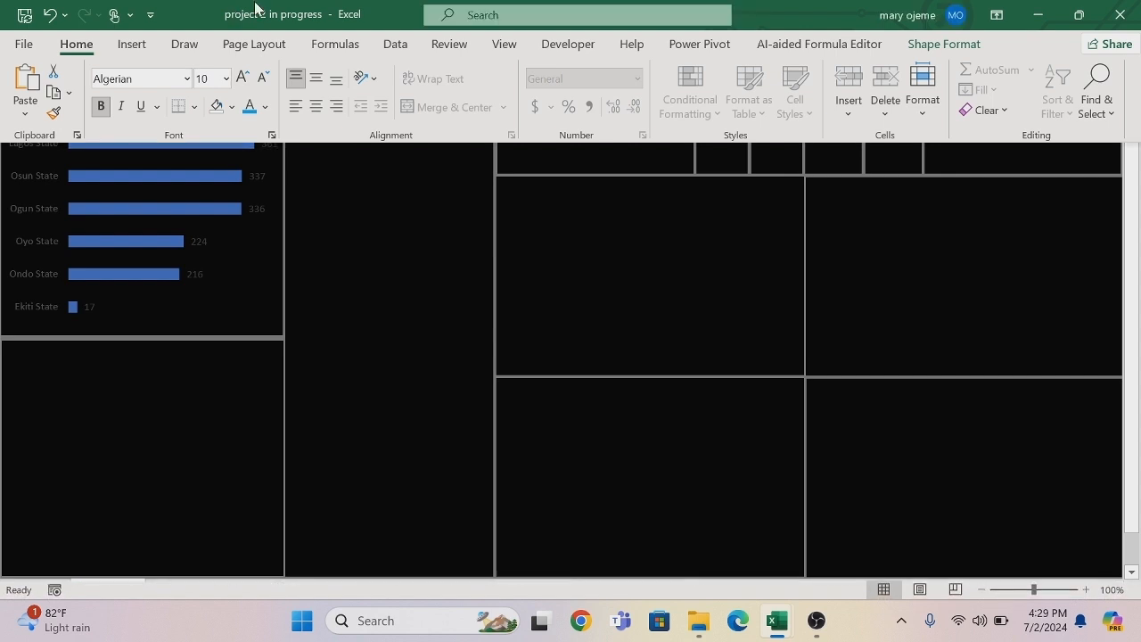
left_click(938, 44)
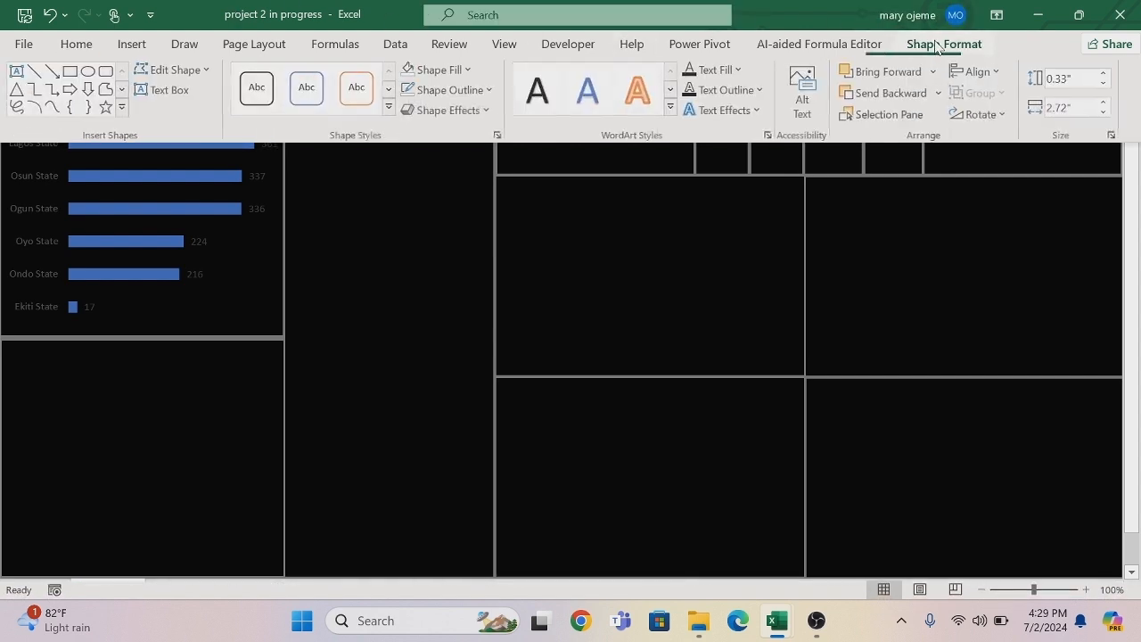
left_click(470, 71)
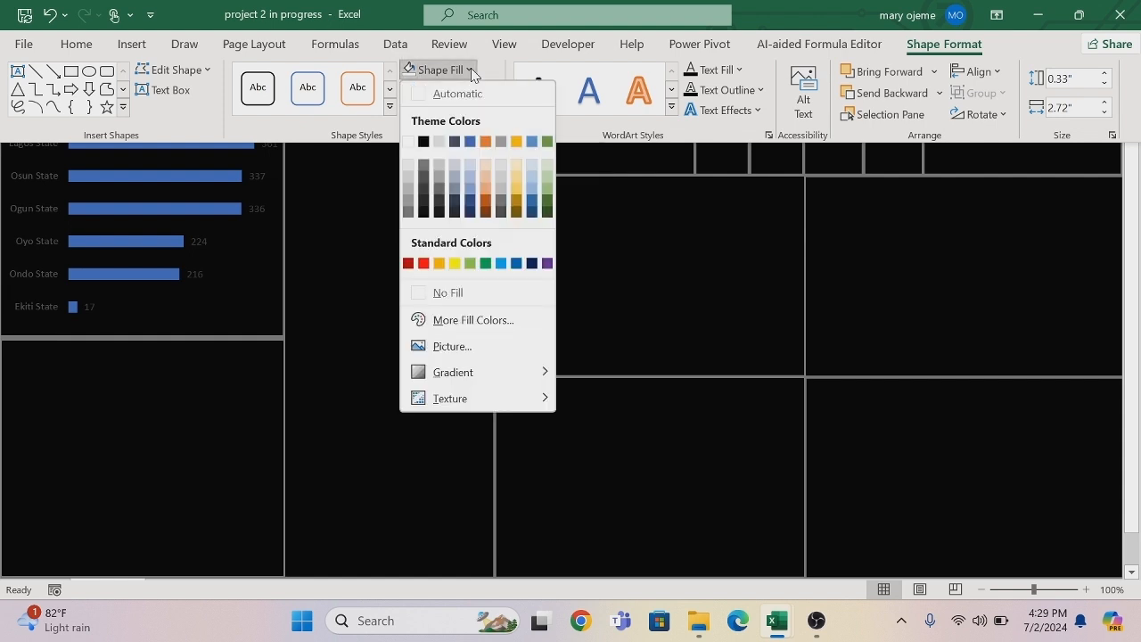
left_click(424, 298)
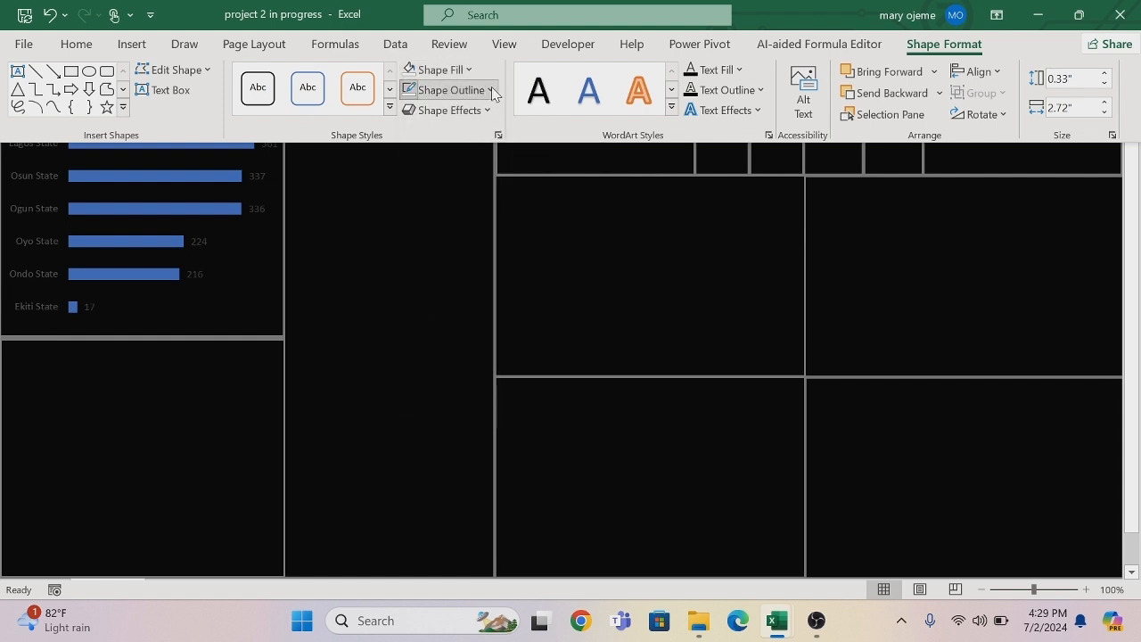
left_click(451, 90)
left_click(410, 313)
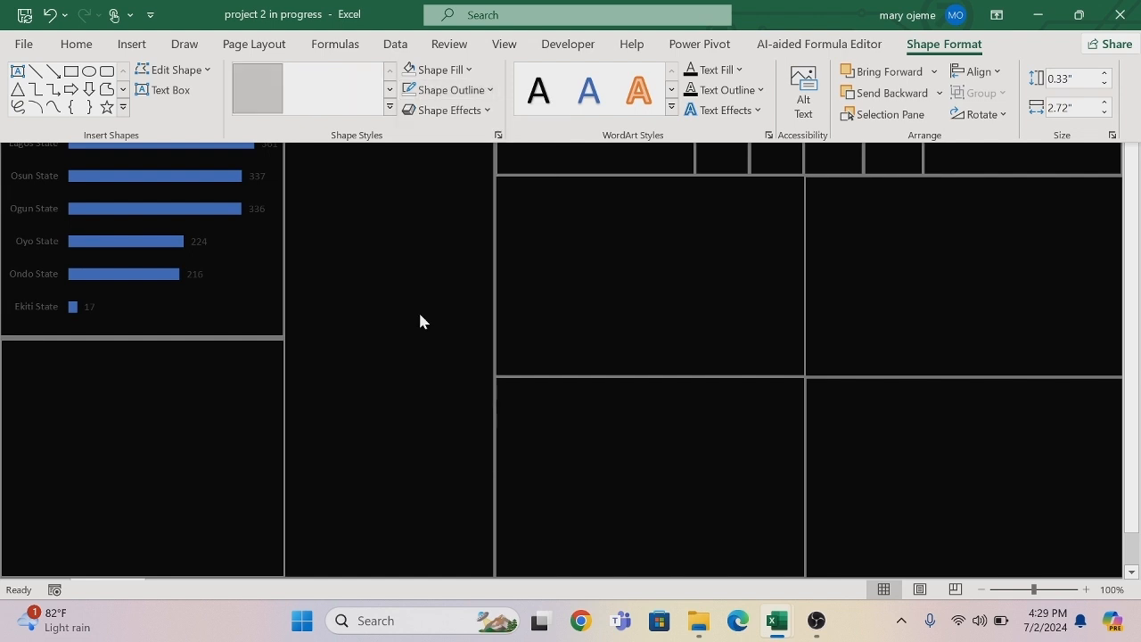
key("ctrl+shift+F1")
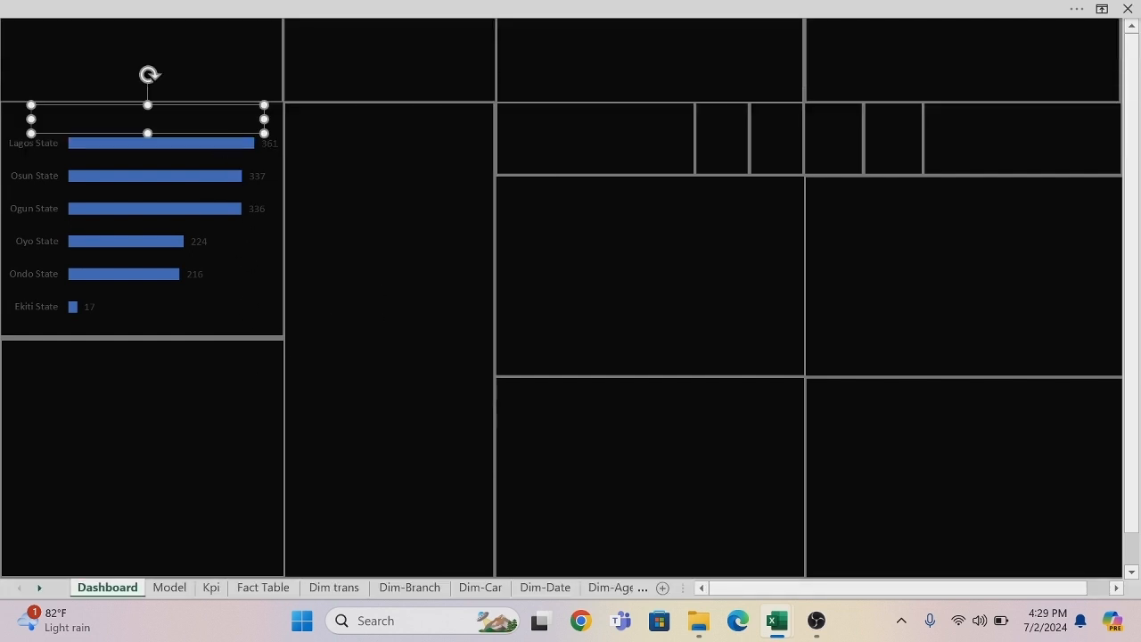
Change the font color of the "Total volume of sales by branch" title to white.
left_click_drag(251, 118, 60, 123)
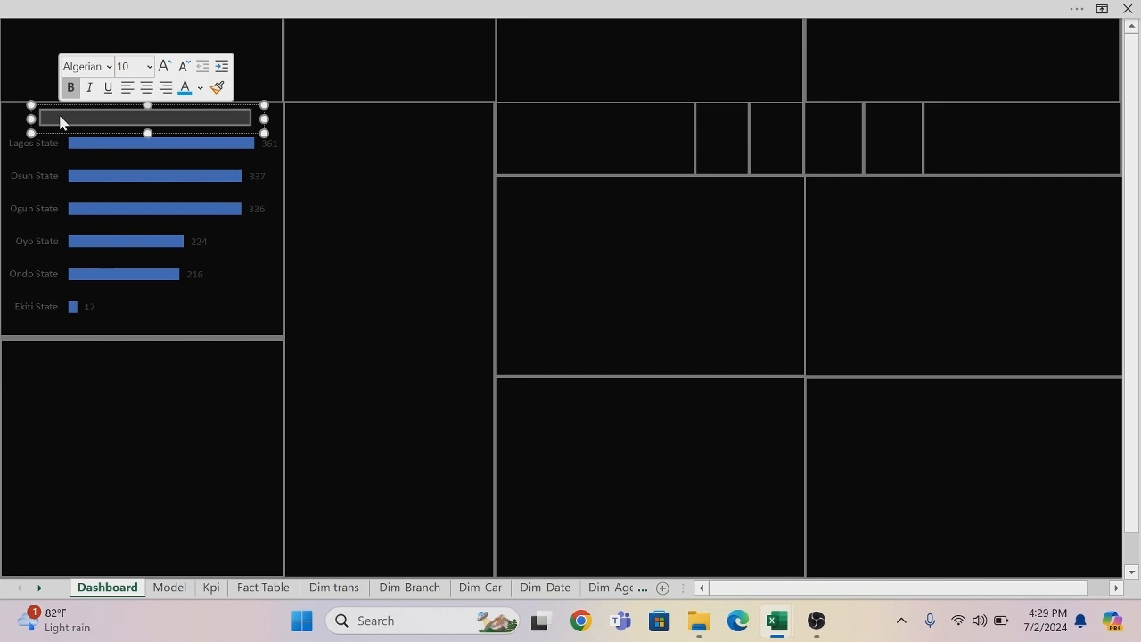
left_click(200, 89)
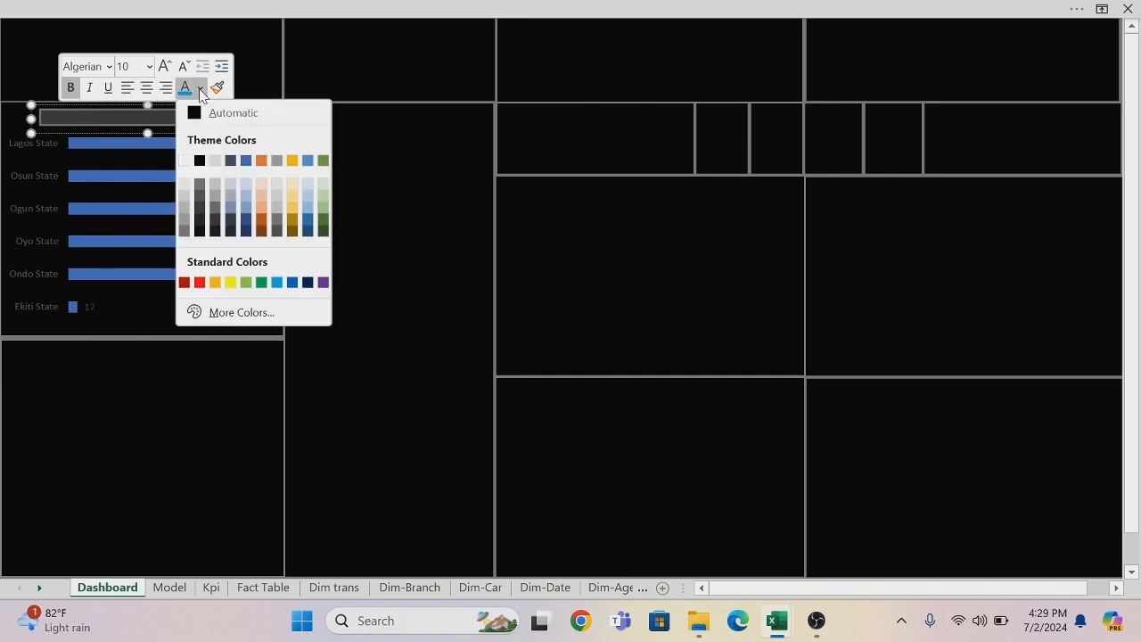
left_click(185, 160)
left_click(198, 359)
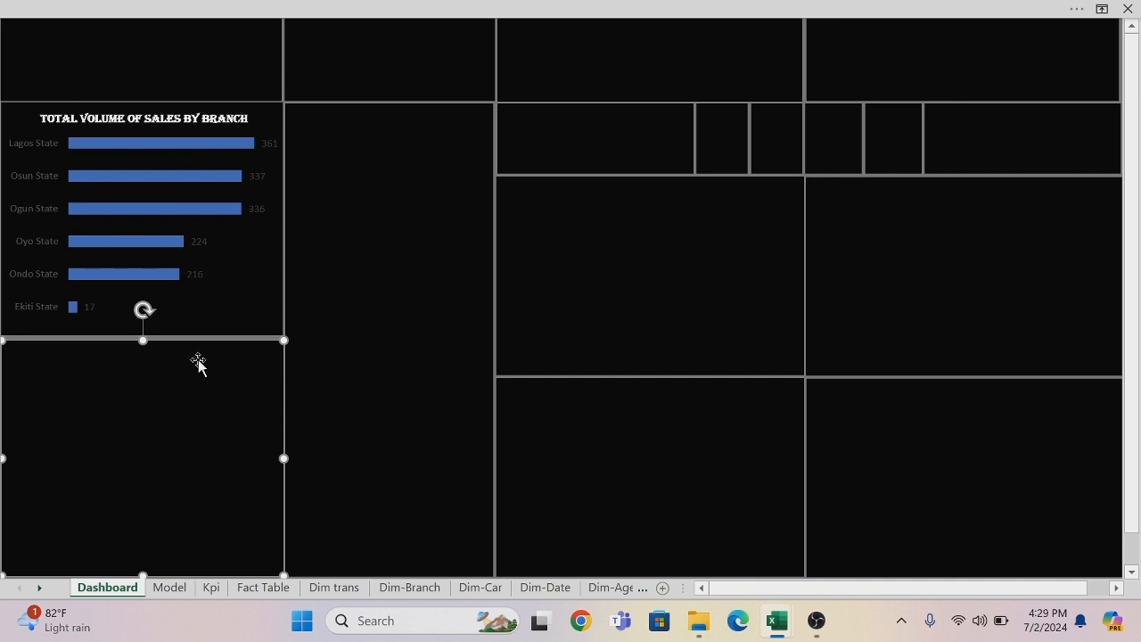
Format the branch chart's state-name axis labels in bold, size 8 and white.
left_click(33, 145)
right_click(33, 145)
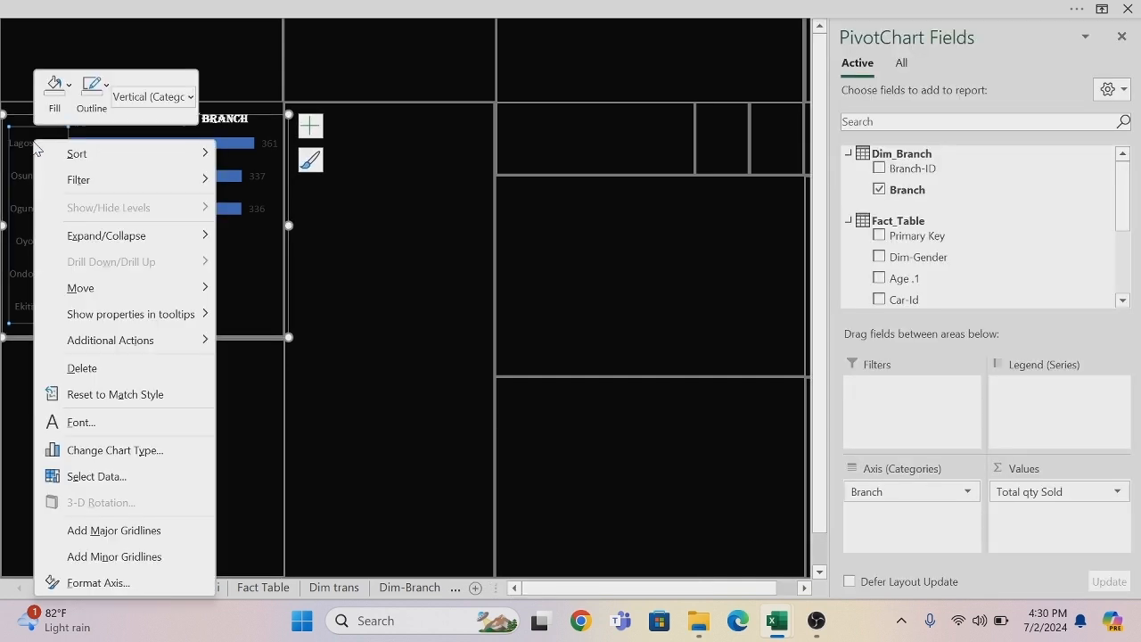
left_click(78, 423)
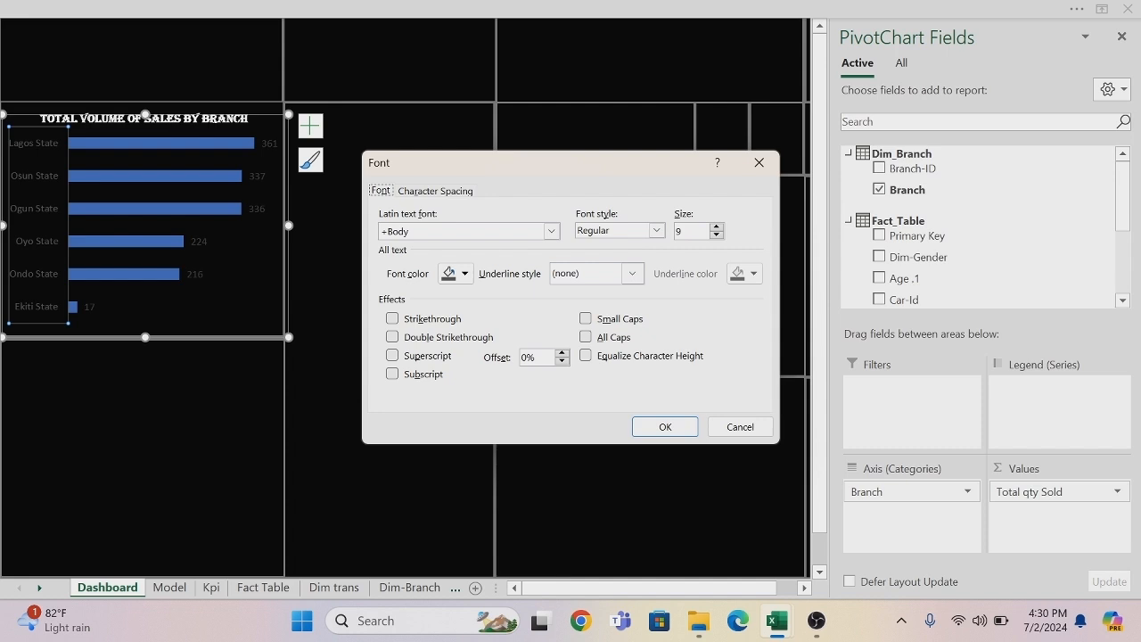
left_click(657, 230)
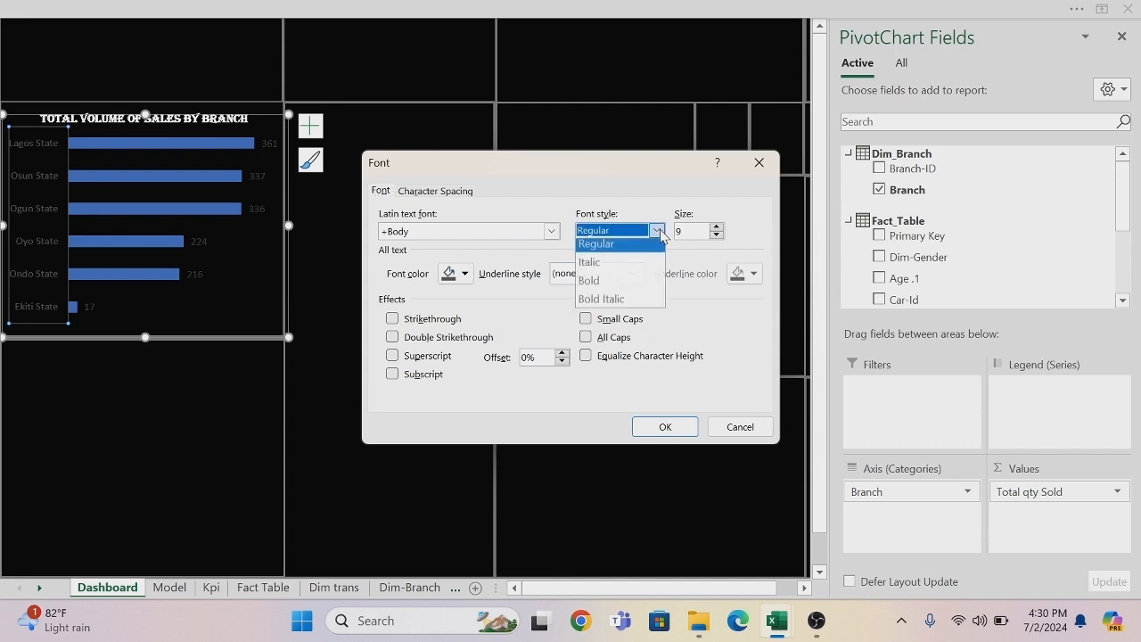
left_click(598, 286)
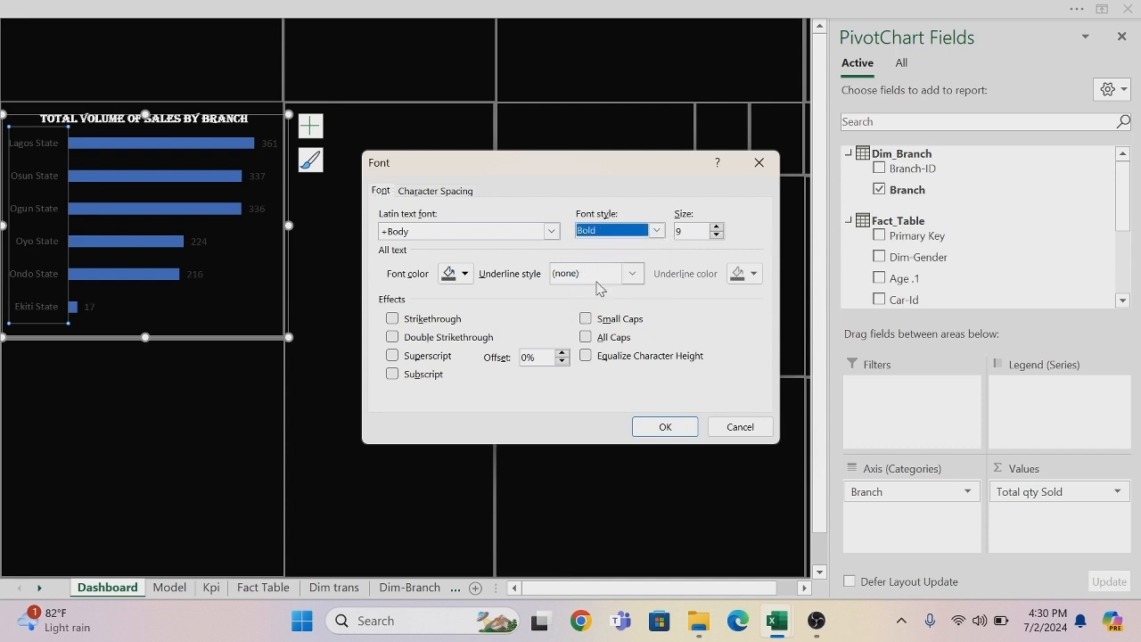
left_click(681, 231)
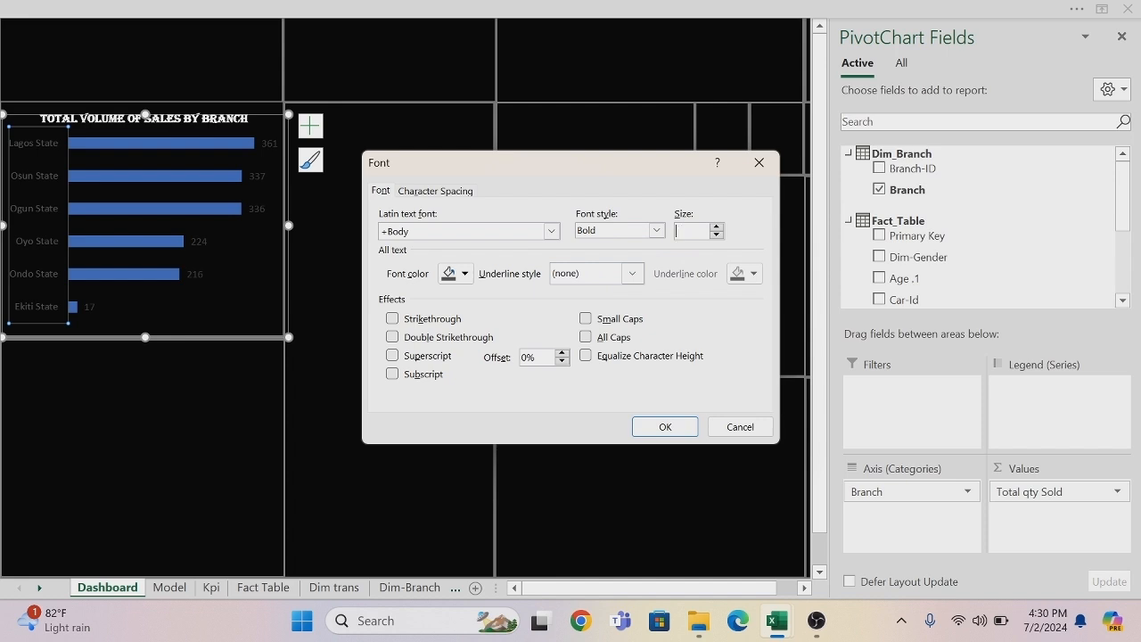
left_click(467, 274)
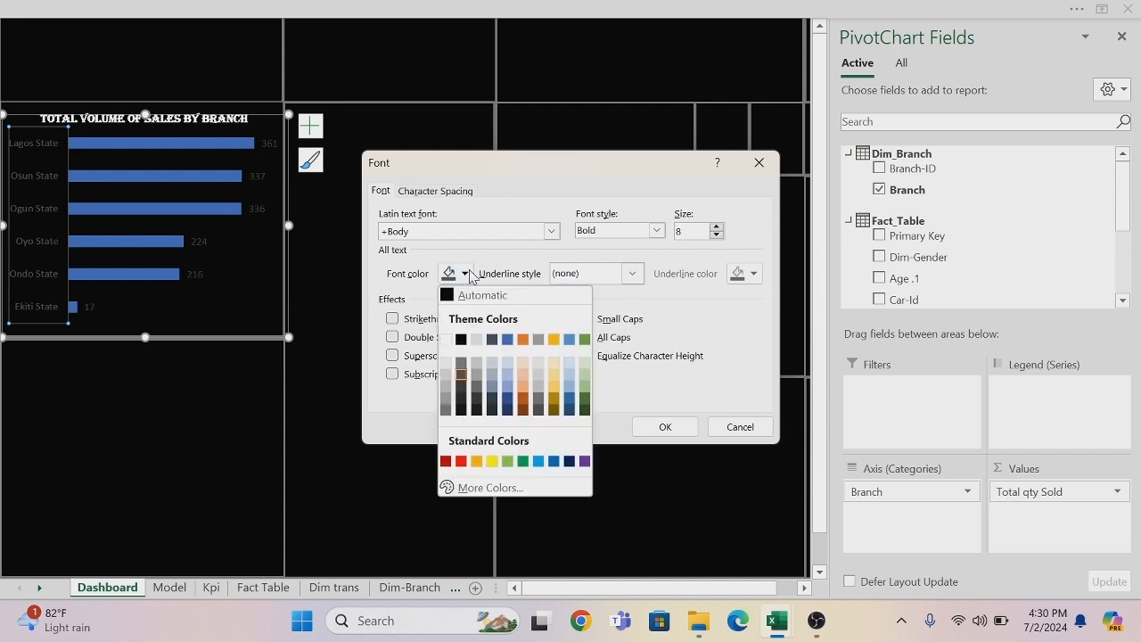
left_click(446, 339)
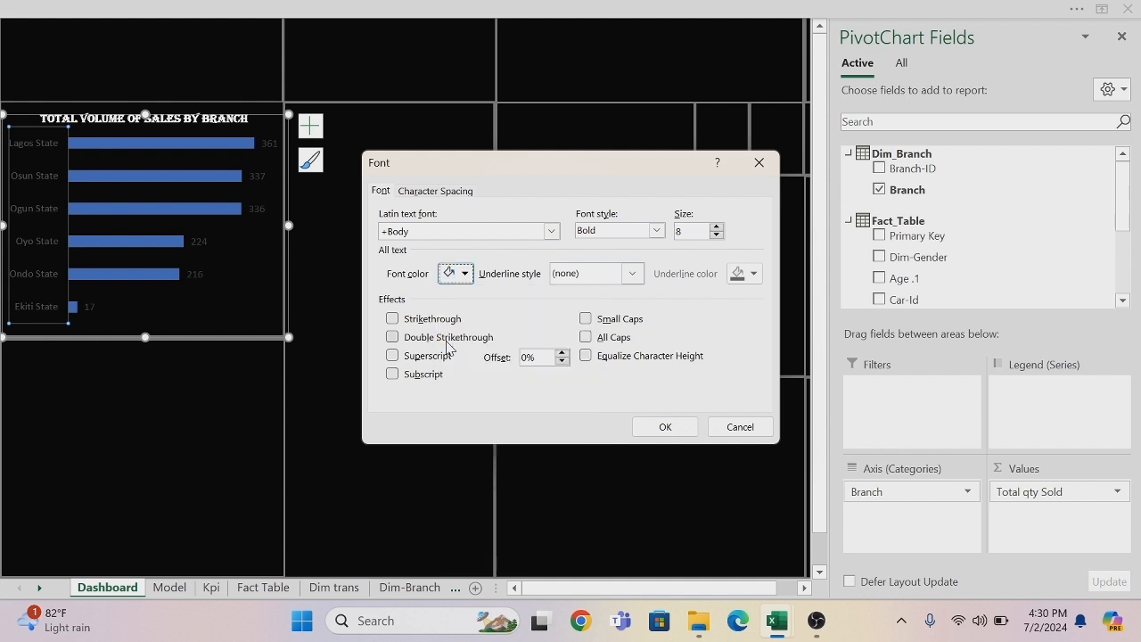
left_click(683, 428)
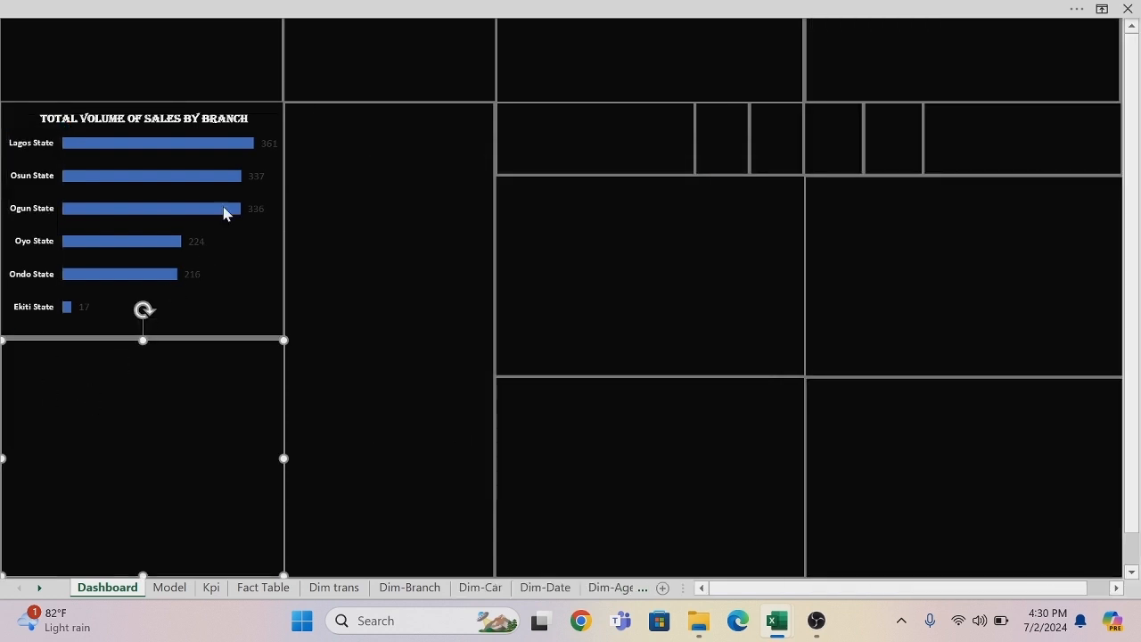
Format the data labels beside the branch chart's bars in bold, size 8 and white.
left_click(270, 147)
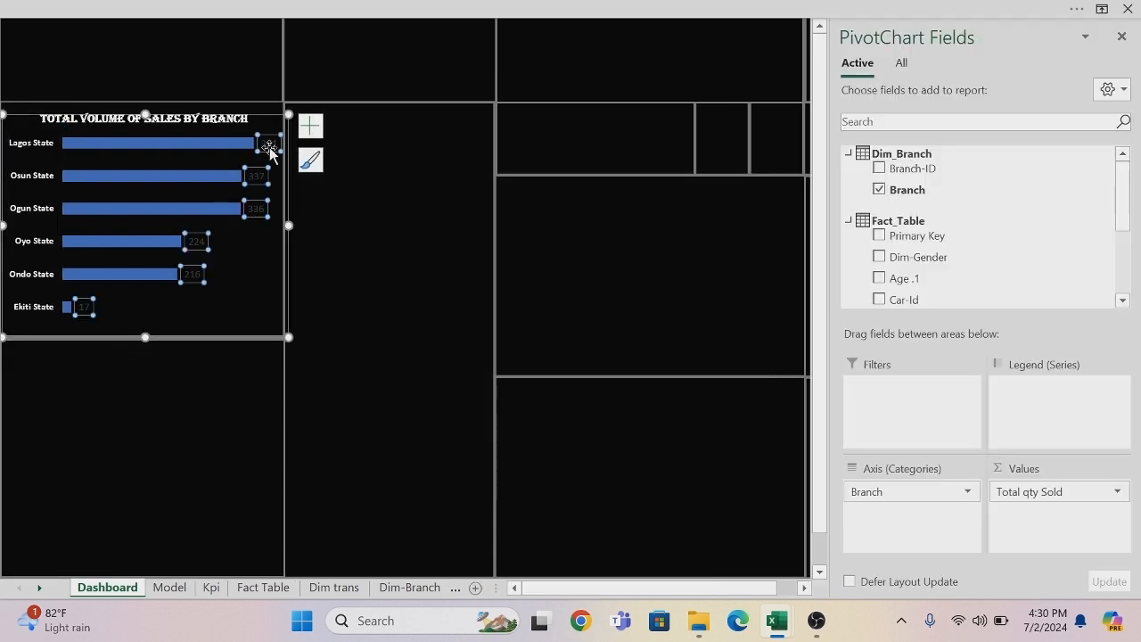
right_click(269, 150)
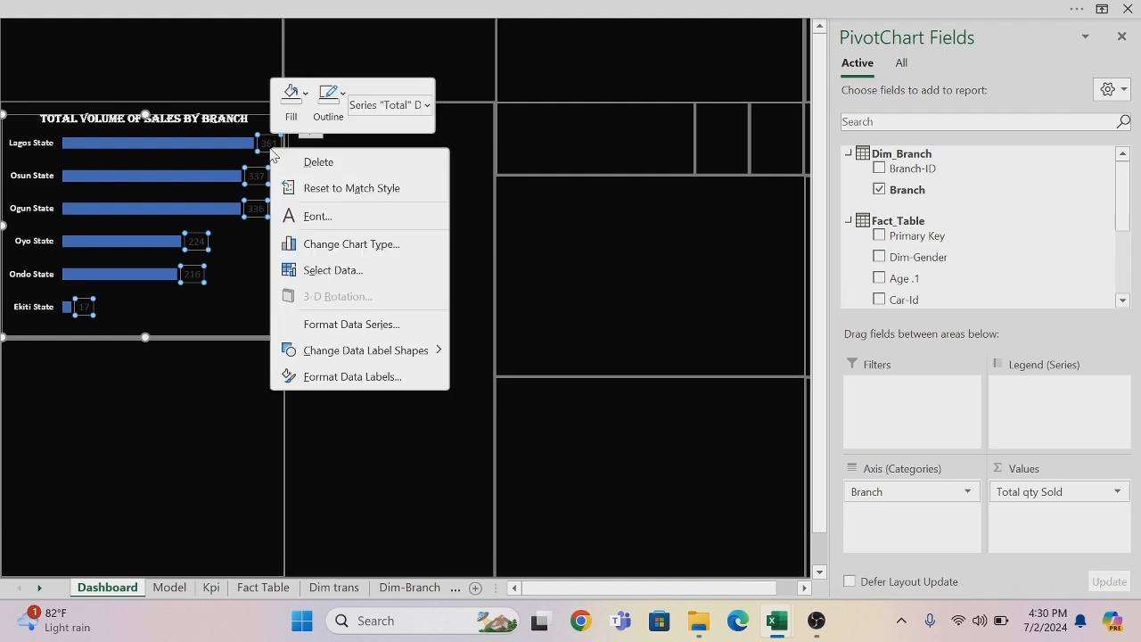
left_click(319, 217)
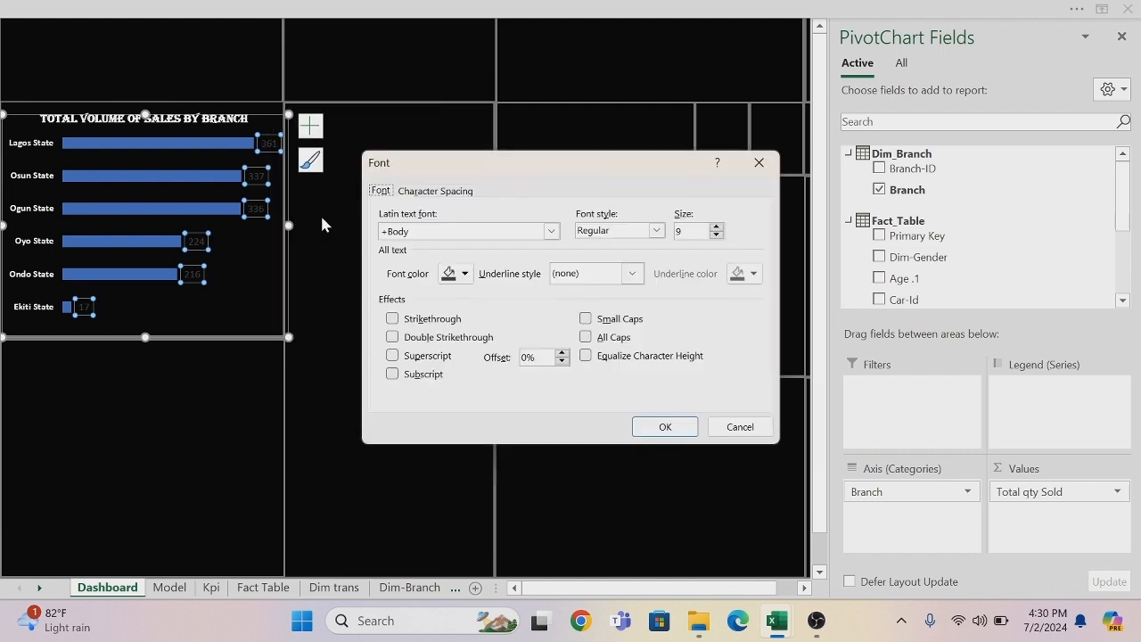
left_click(657, 230)
left_click(603, 285)
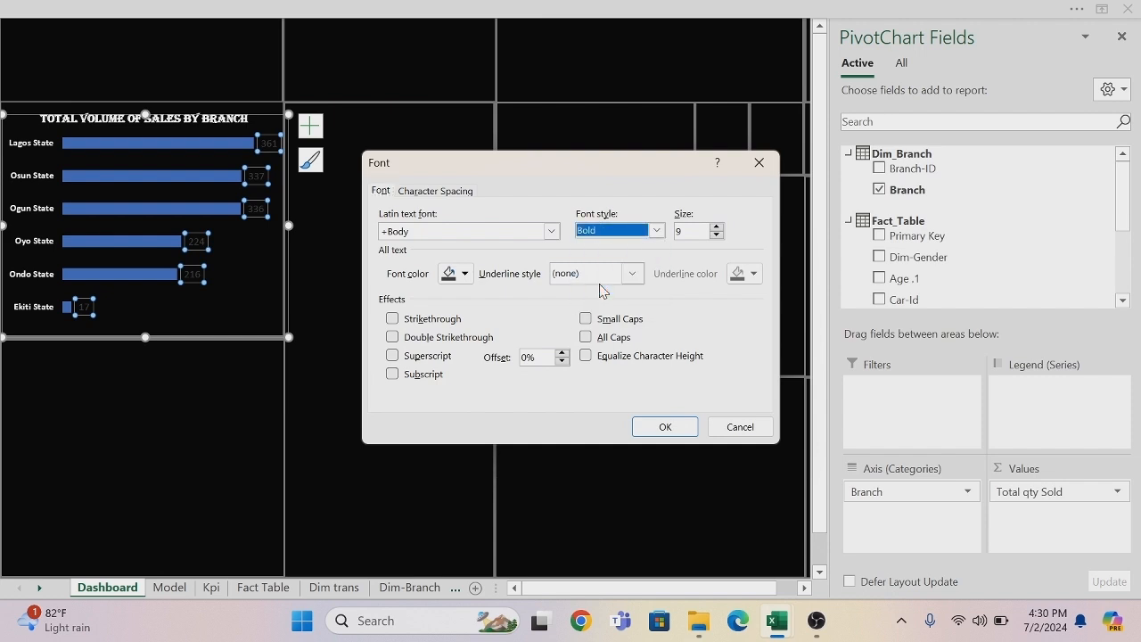
left_click(677, 231)
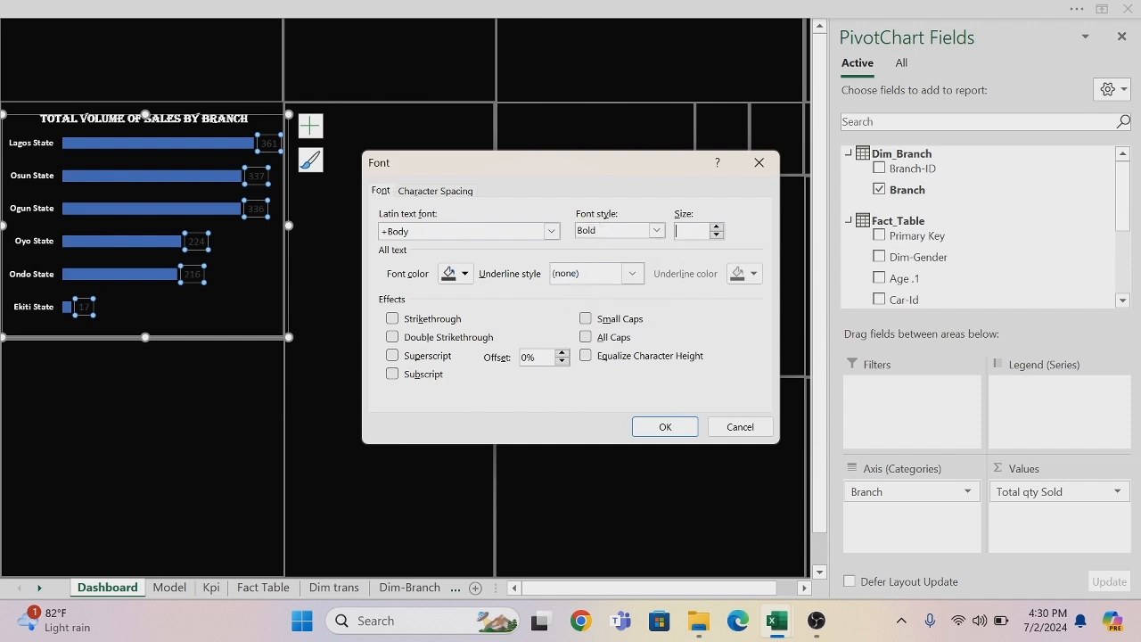
left_click(465, 275)
left_click(447, 339)
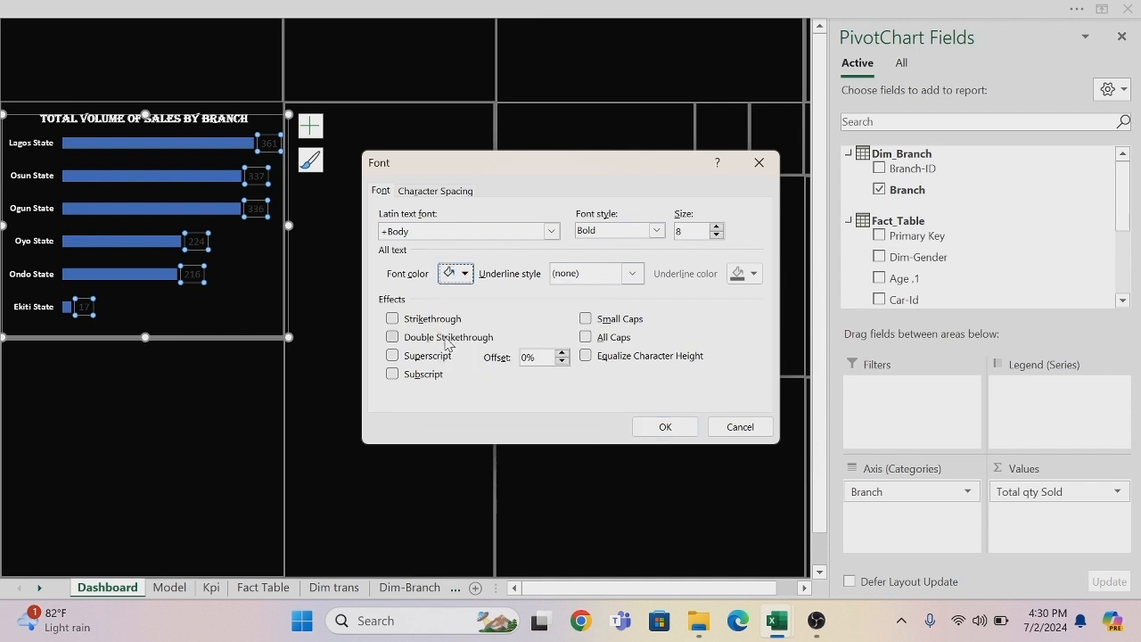
left_click(662, 427)
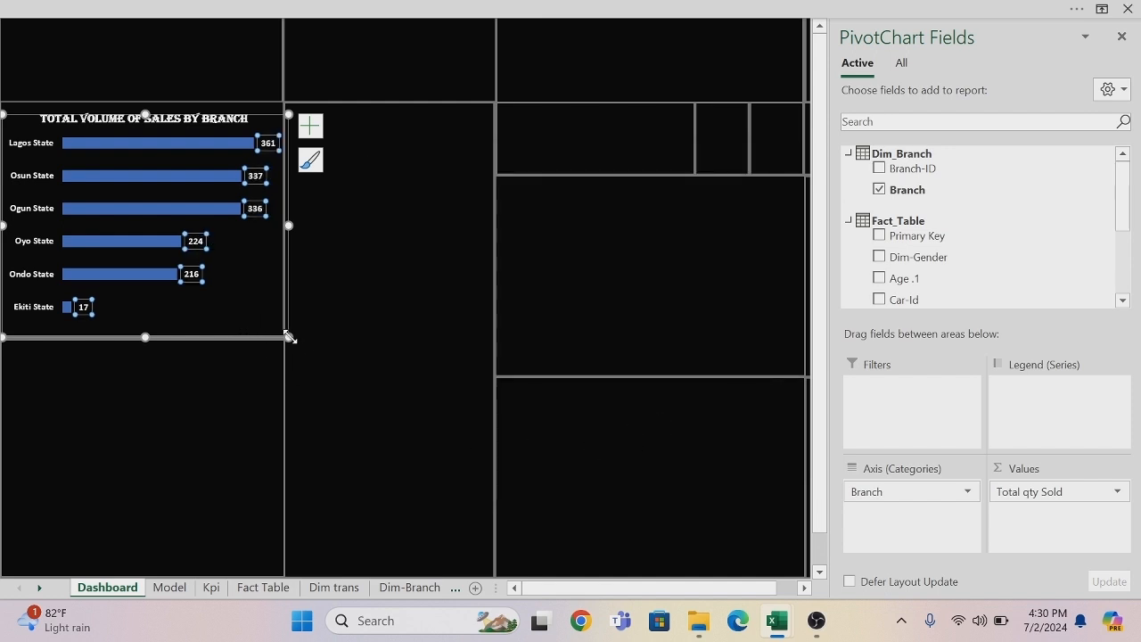
Shrink the branch chart from two opposite corners so it sits inside its panel with a margin, just below the title.
left_click_drag(290, 338, 272, 335)
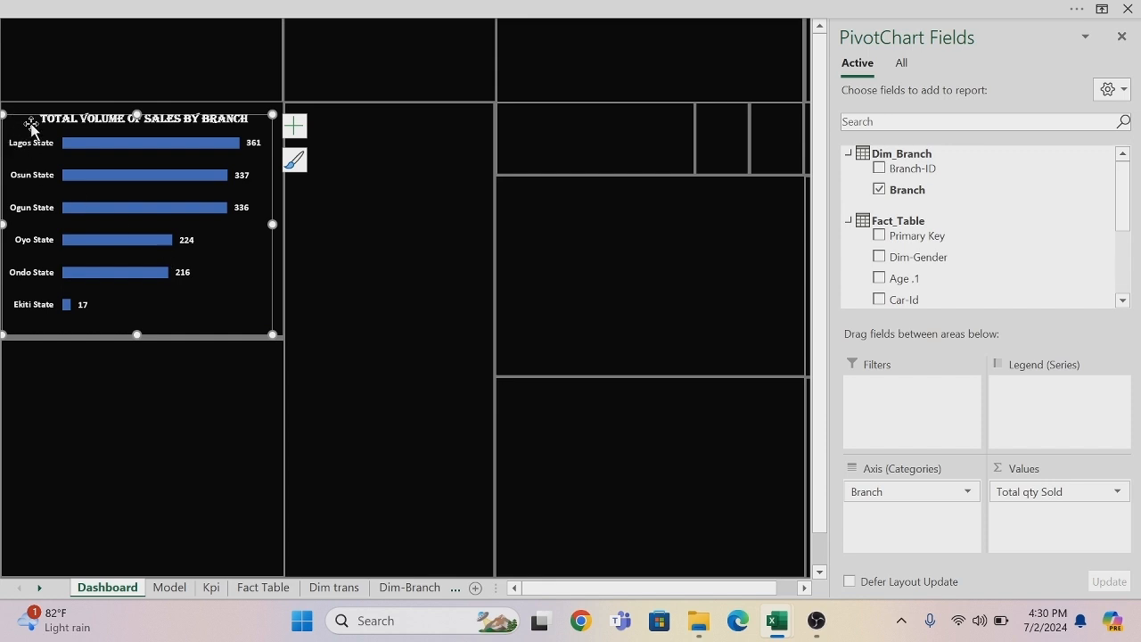
left_click_drag(3, 113, 12, 124)
left_click(103, 359)
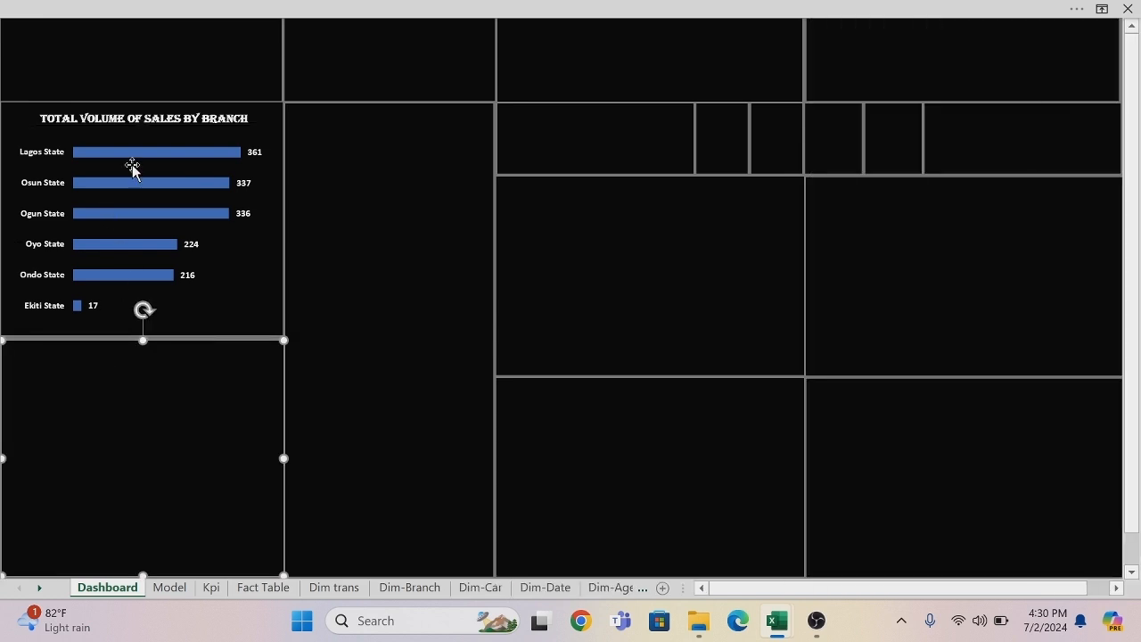
Fill the branch chart's bars with the custom color #bbb6a5.
mouse_move(139, 158)
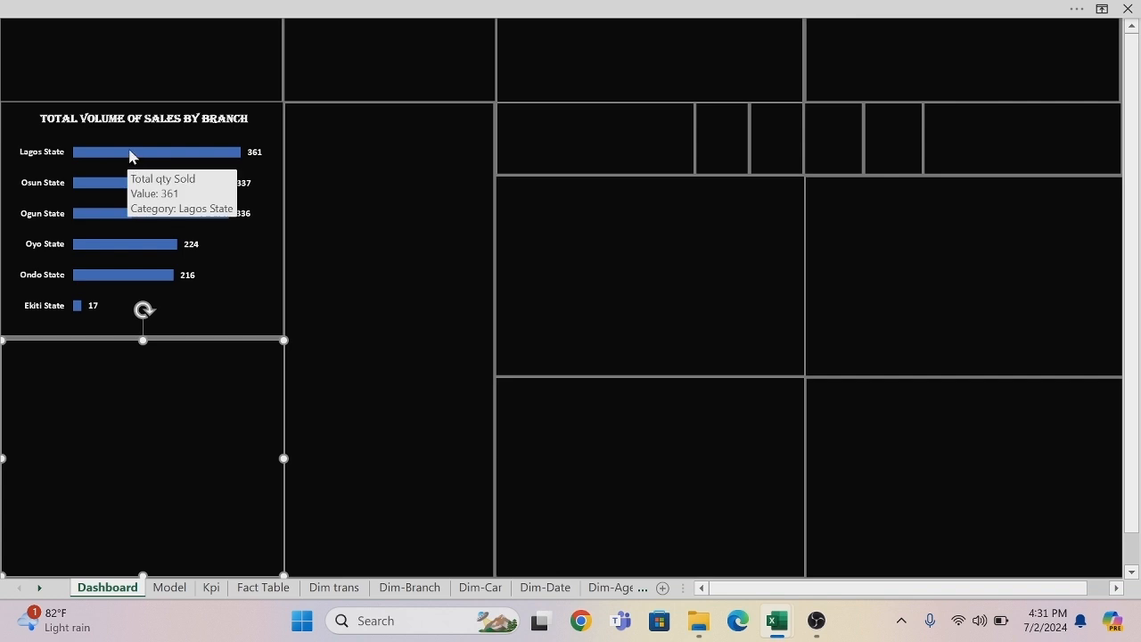
left_click(130, 156)
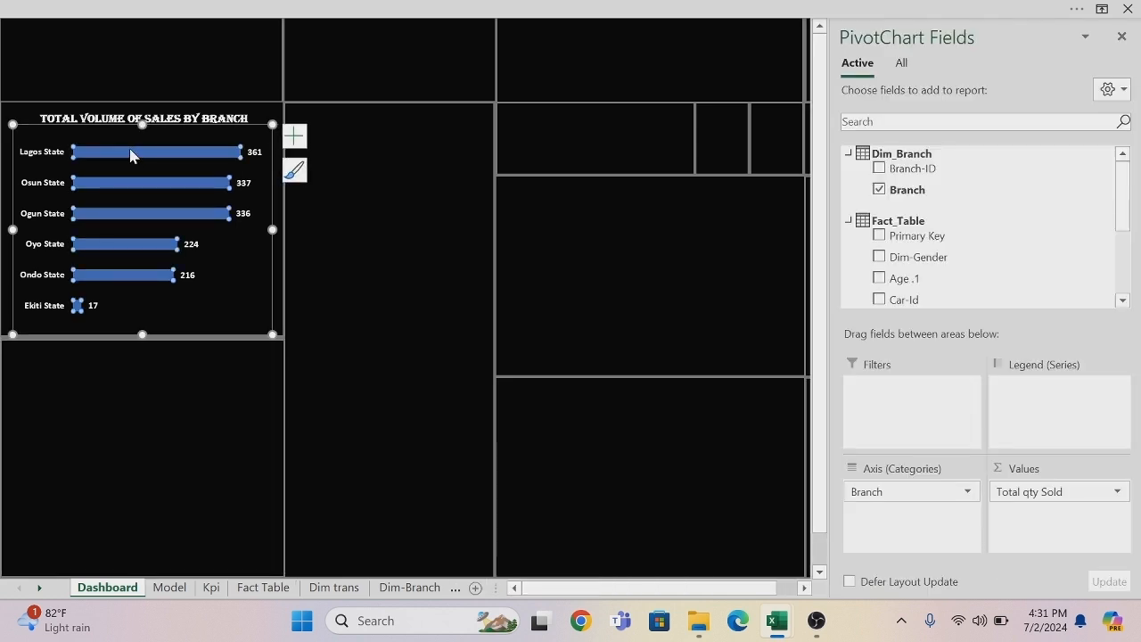
right_click(130, 156)
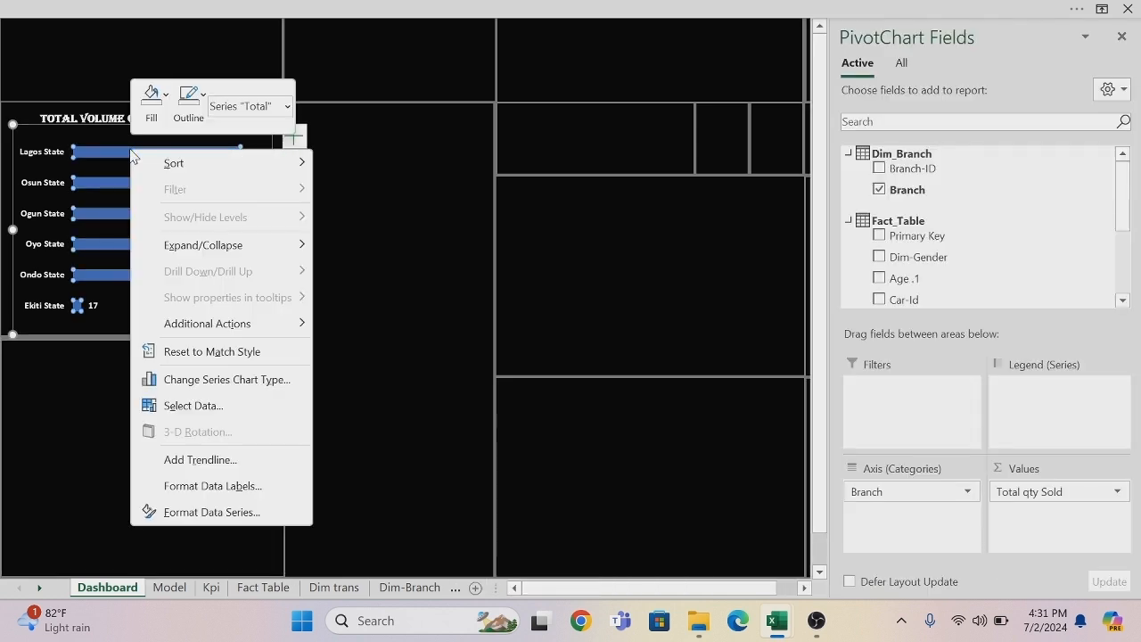
left_click(169, 100)
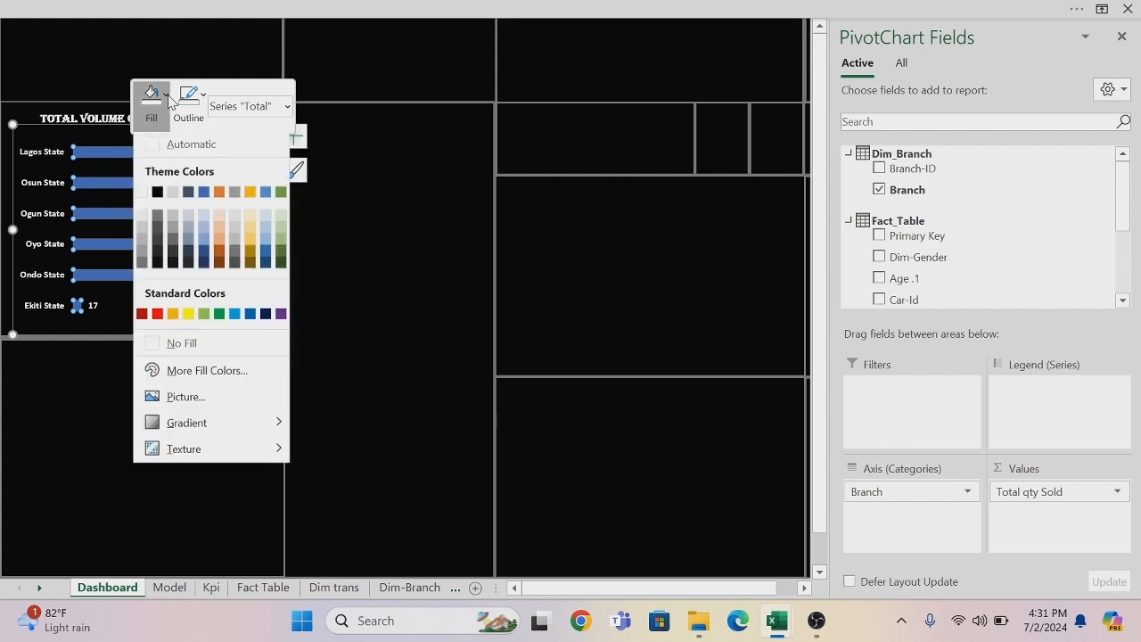
left_click(214, 373)
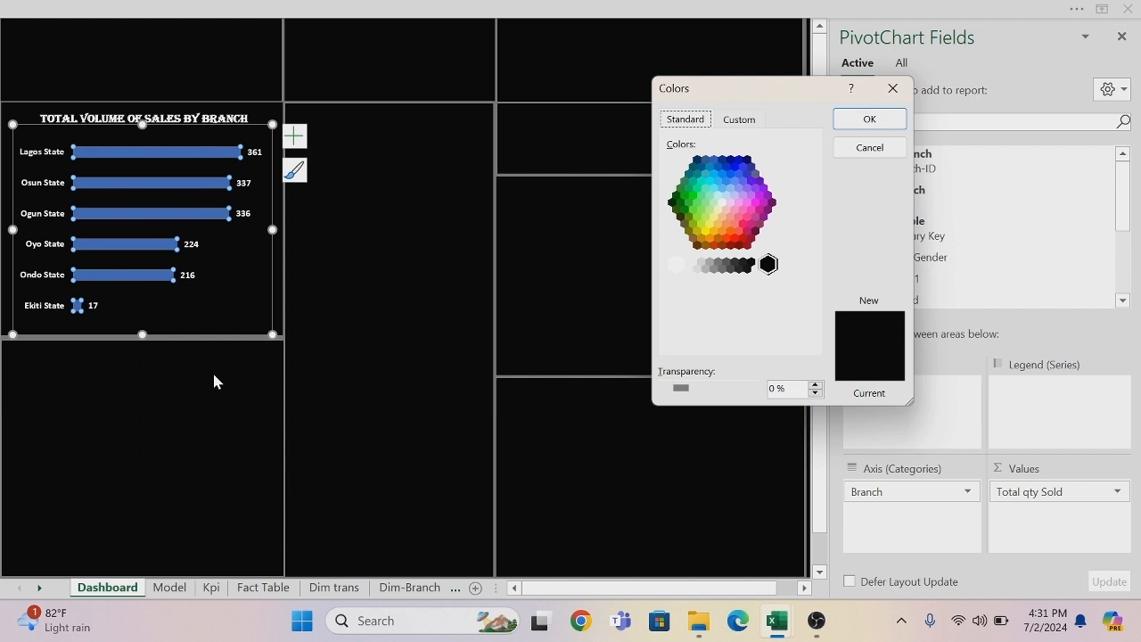
left_click(743, 123)
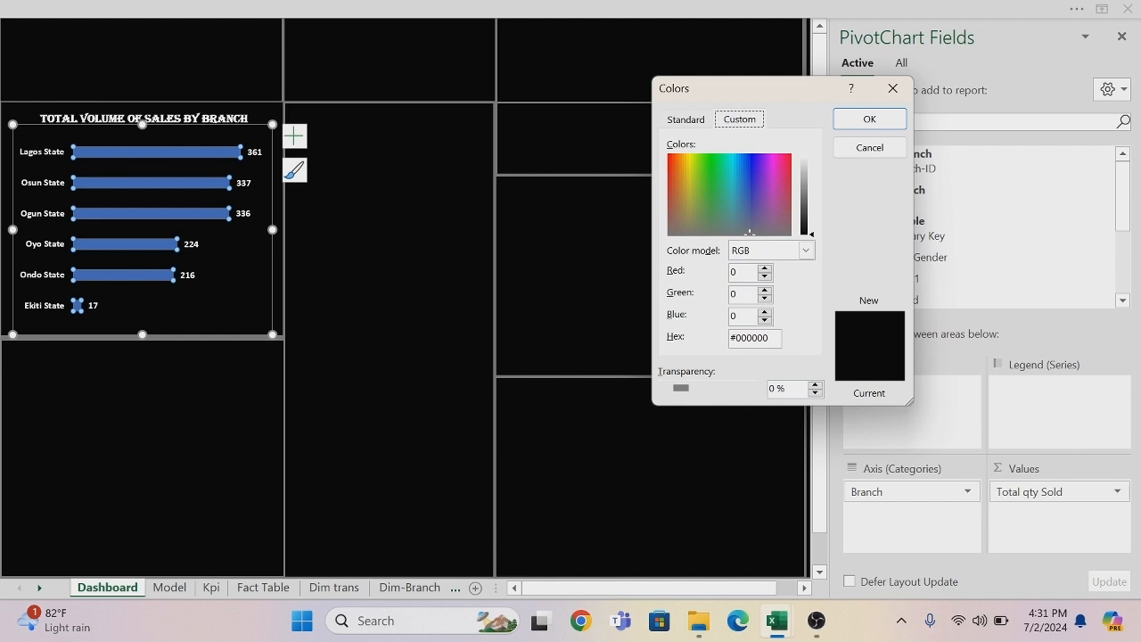
left_click(769, 338)
left_click(881, 122)
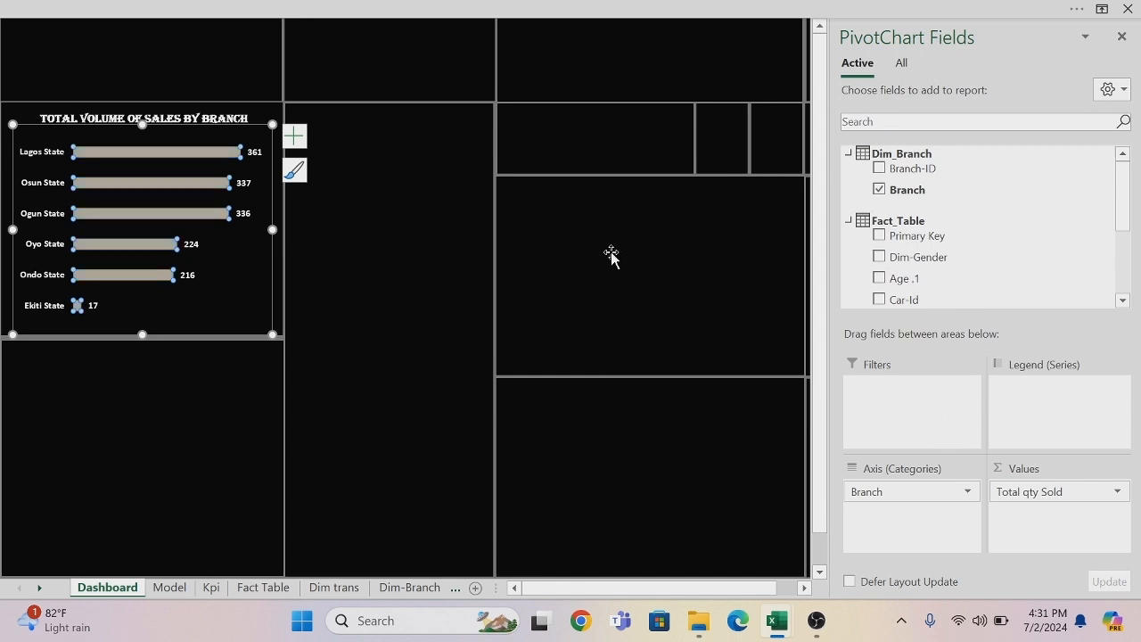
left_click(411, 341)
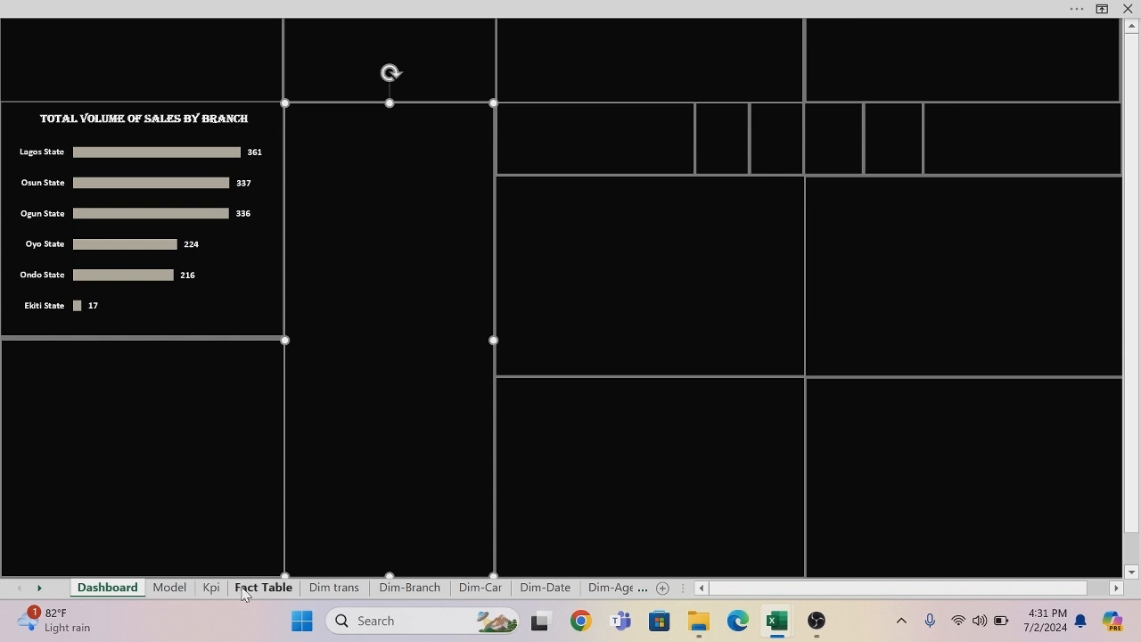
Copy the combo chart of Previous Month and Sales Growth from the Model sheet into the Dashboard panel below the branch chart.
left_click(170, 588)
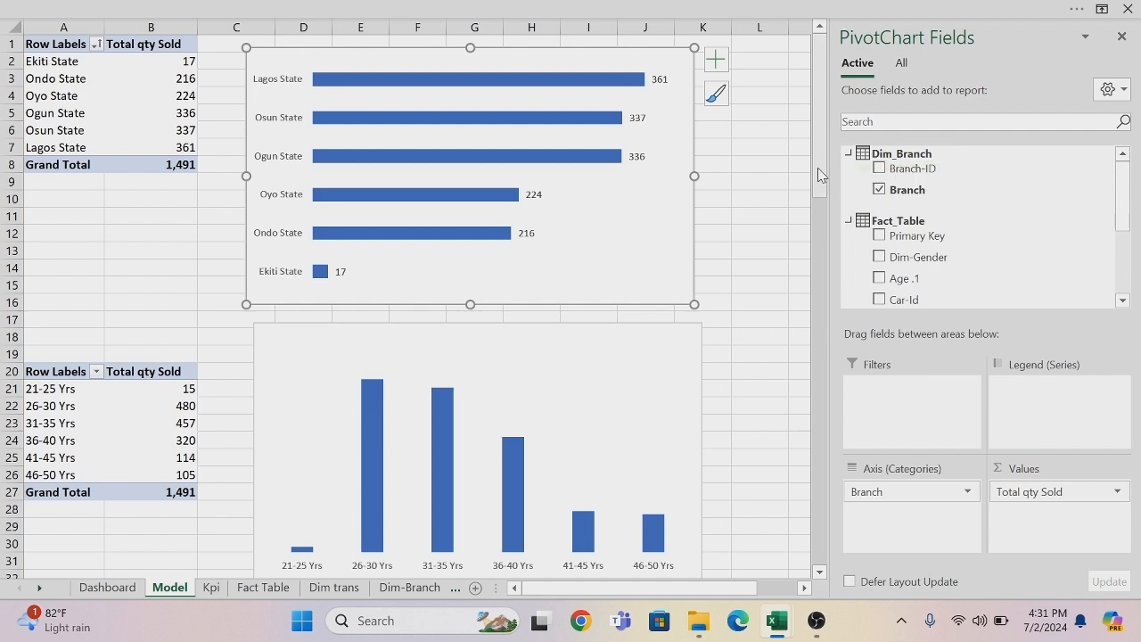
left_click_drag(821, 177, 821, 555)
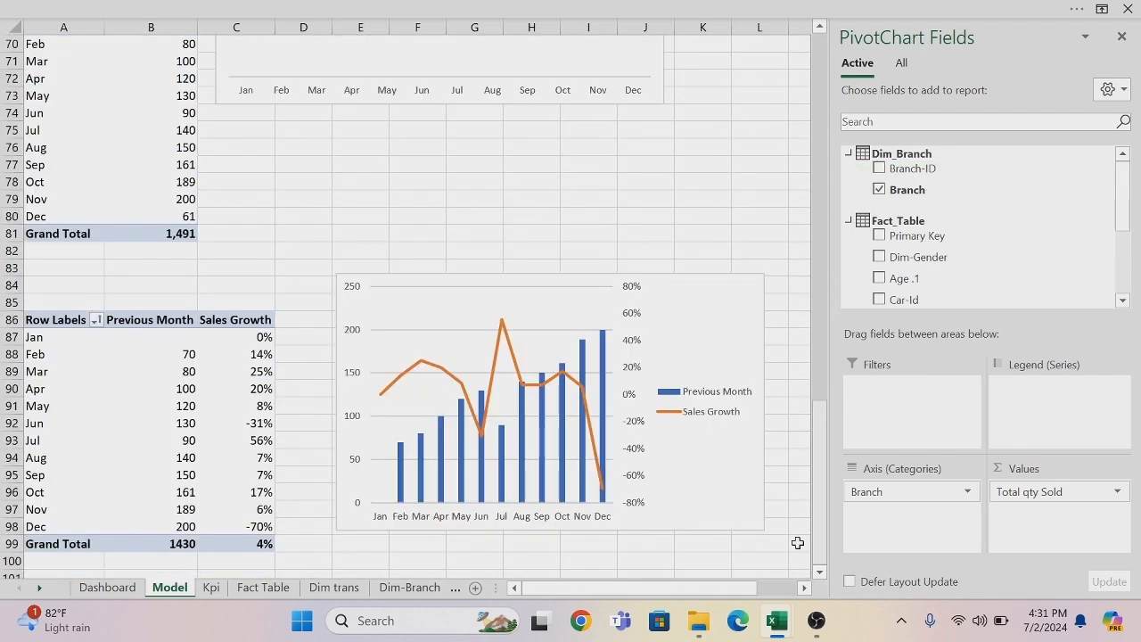
left_click(680, 288)
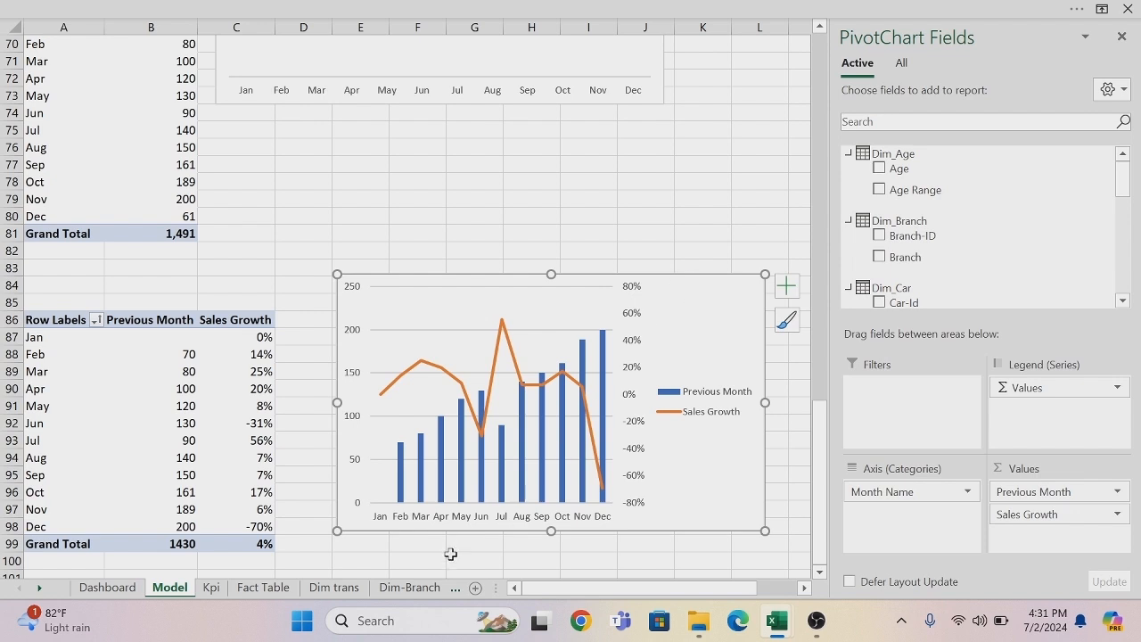
left_click(122, 592)
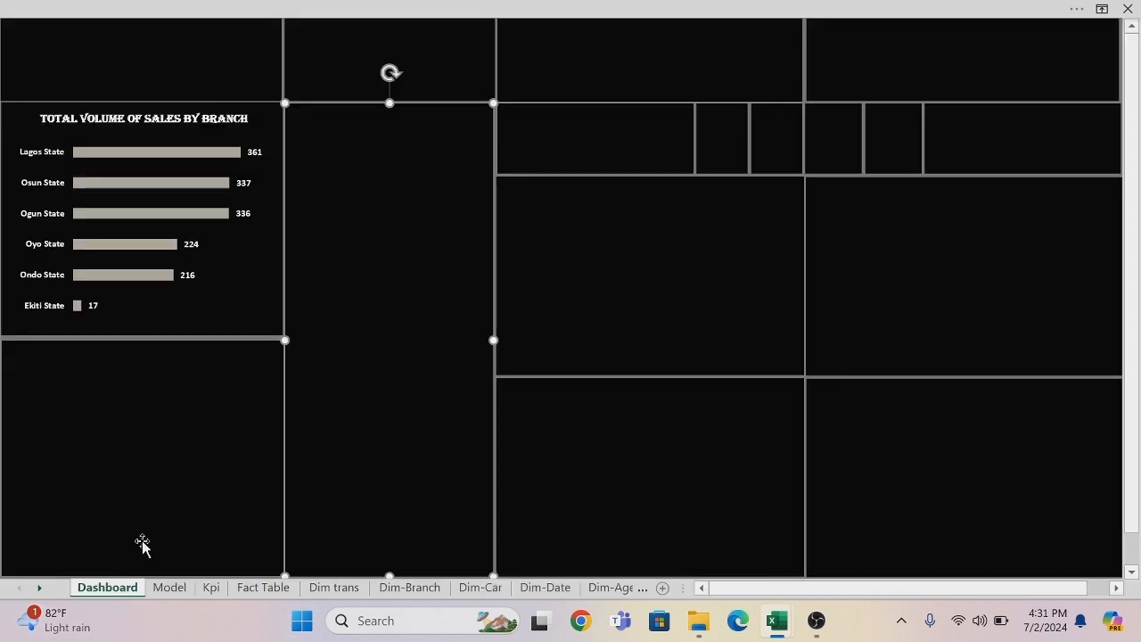
left_click(165, 377)
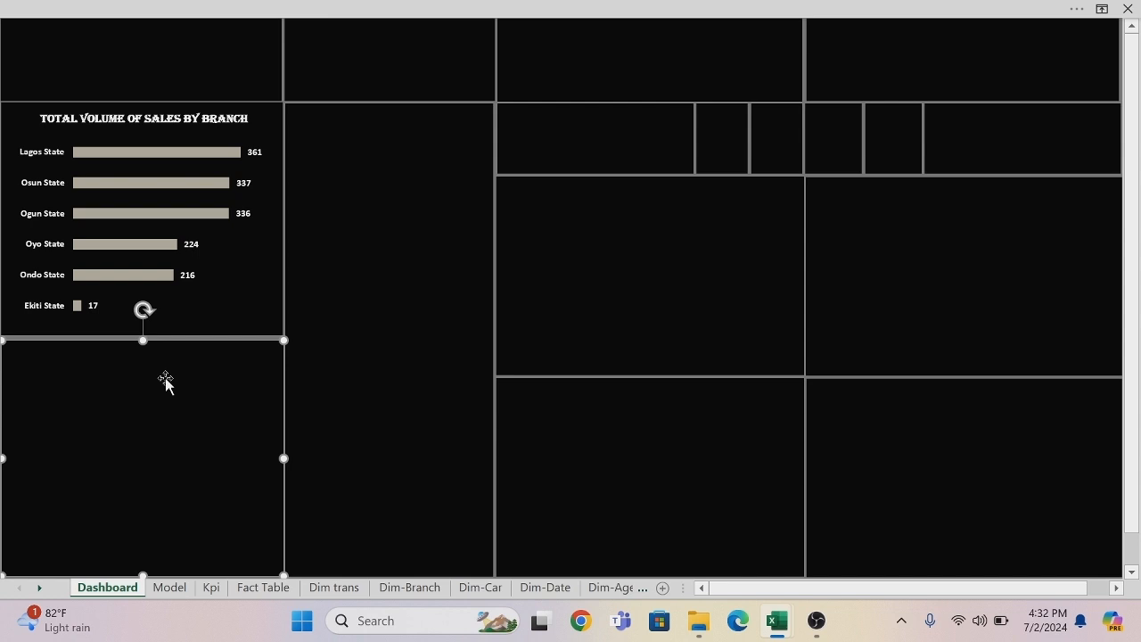
key("ctrl+v")
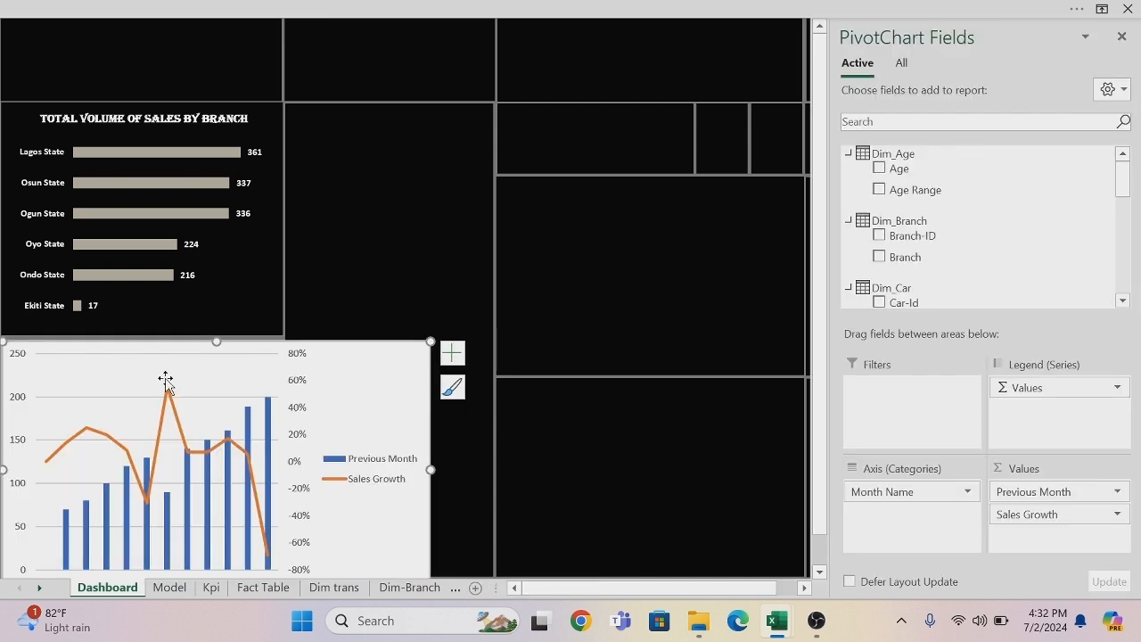
Remove the fill and the outline from the pasted growth chart's chart area.
right_click(148, 348)
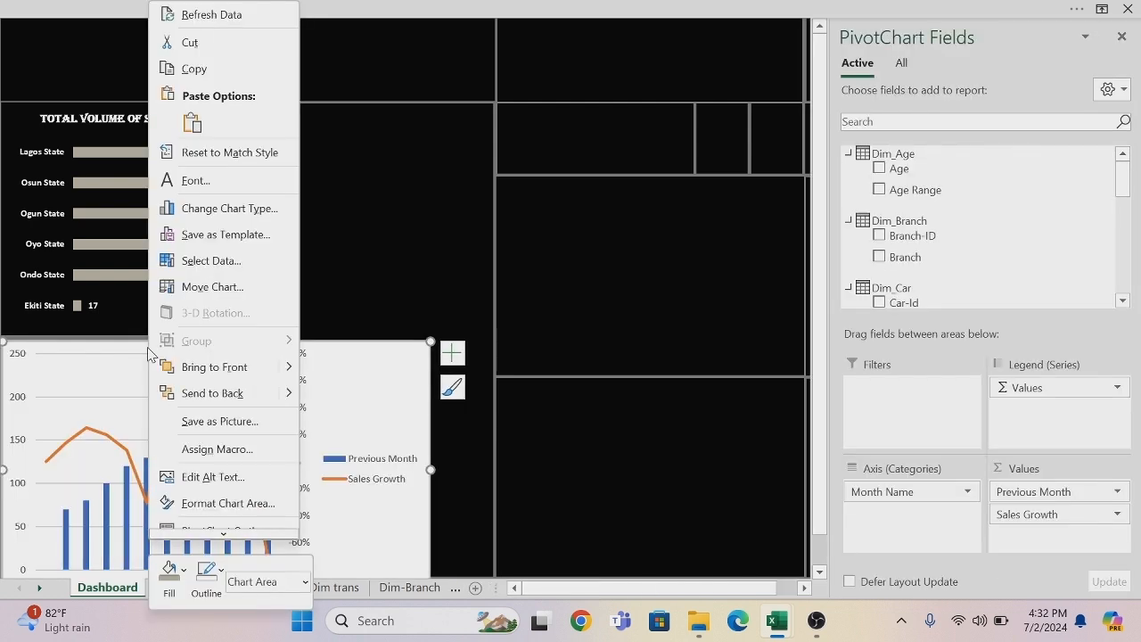
left_click(182, 570)
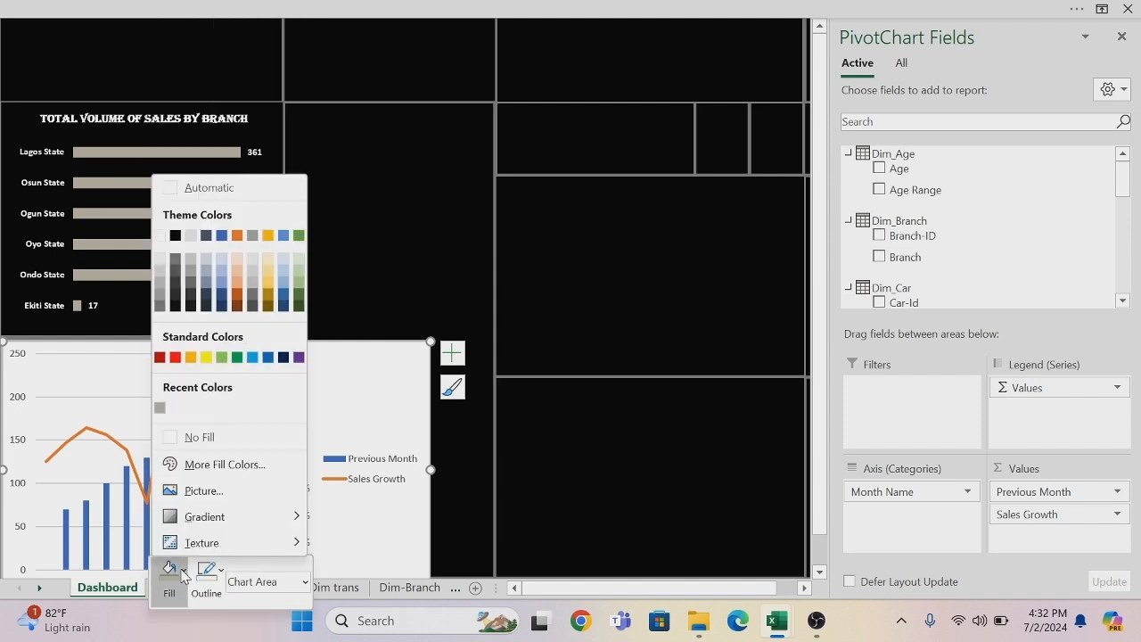
left_click(167, 438)
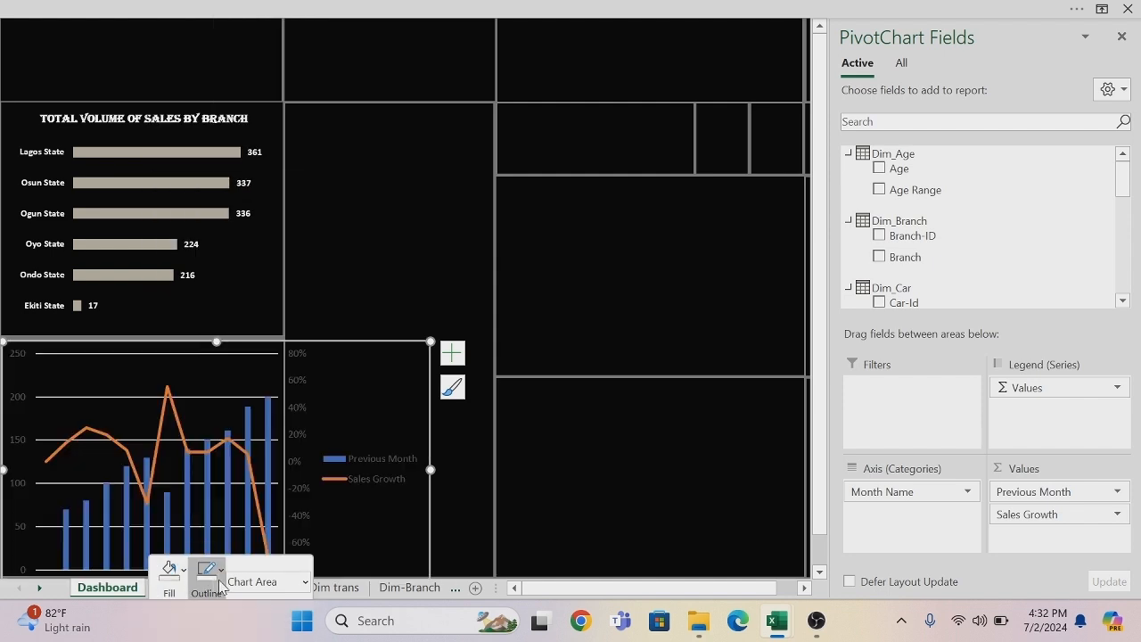
left_click(221, 575)
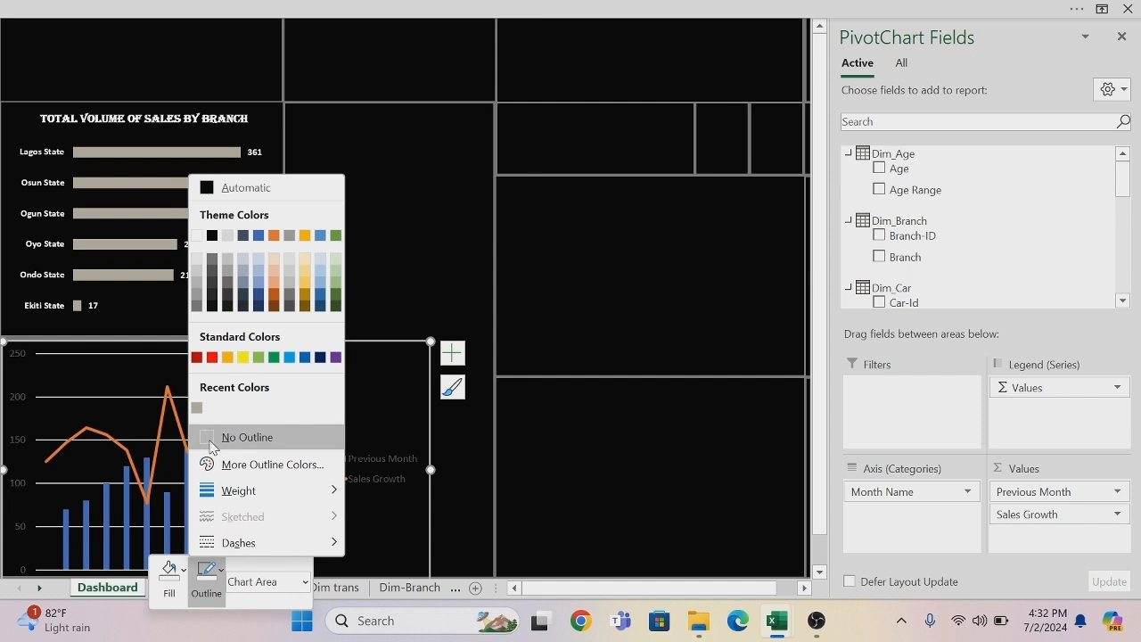
left_click(214, 436)
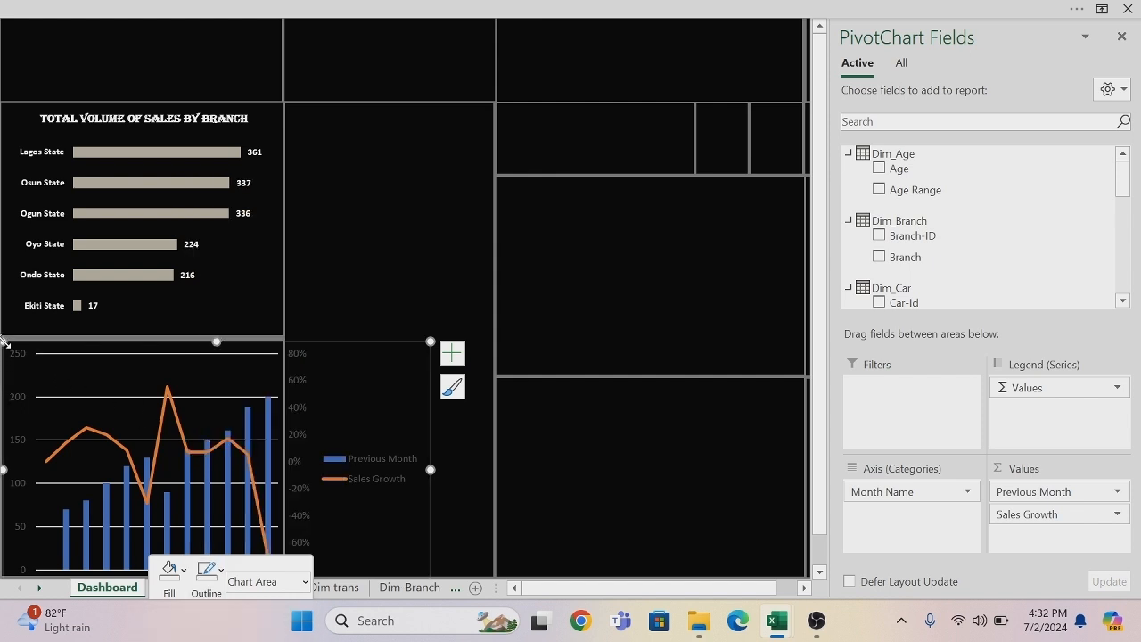
Shrink the growth chart and set its legend position to Bottom.
left_click_drag(3, 342, 118, 310)
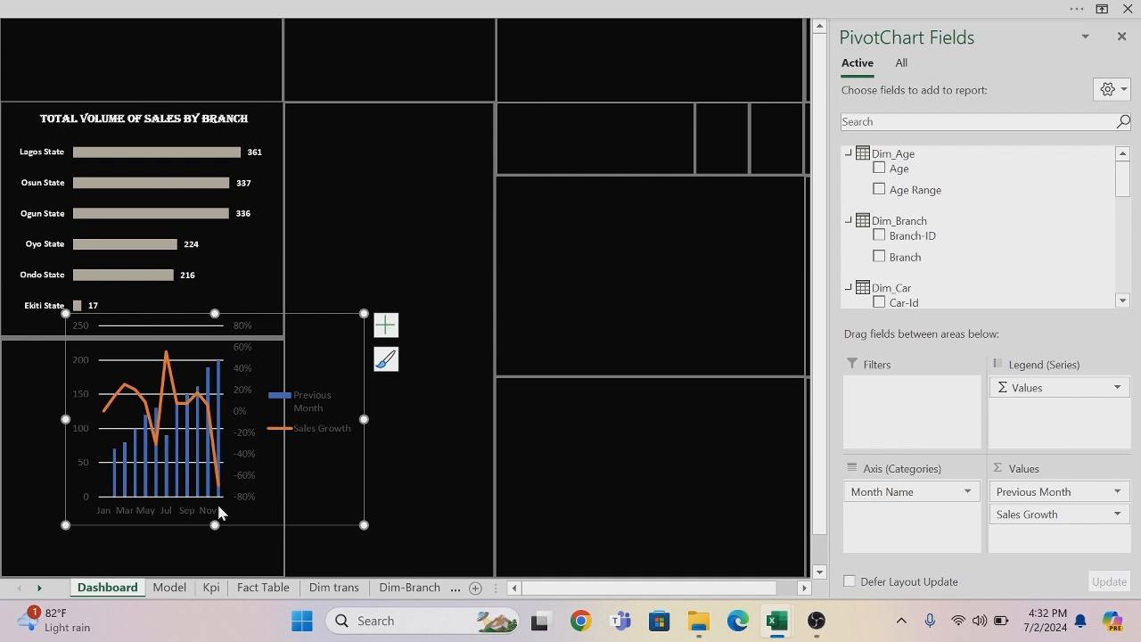
left_click(384, 326)
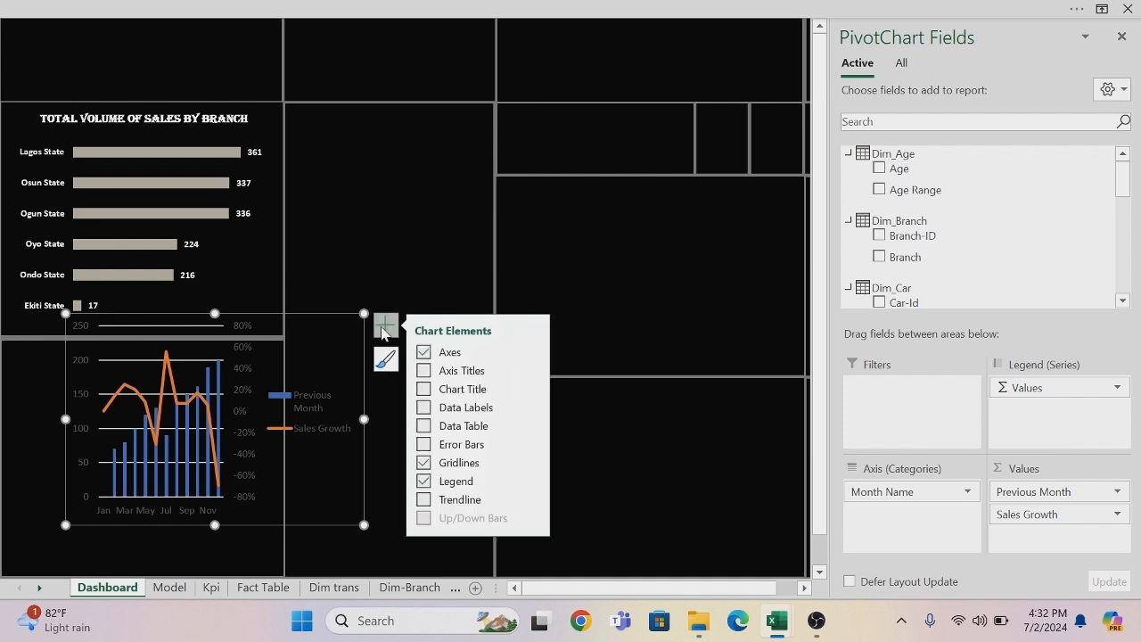
left_click(531, 479)
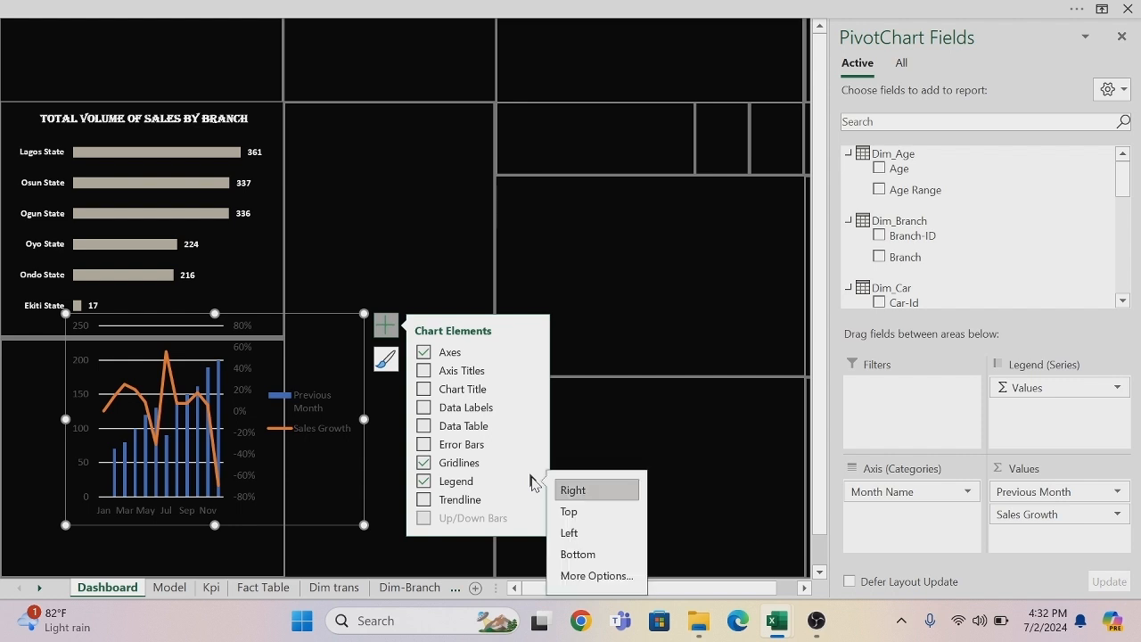
left_click(577, 554)
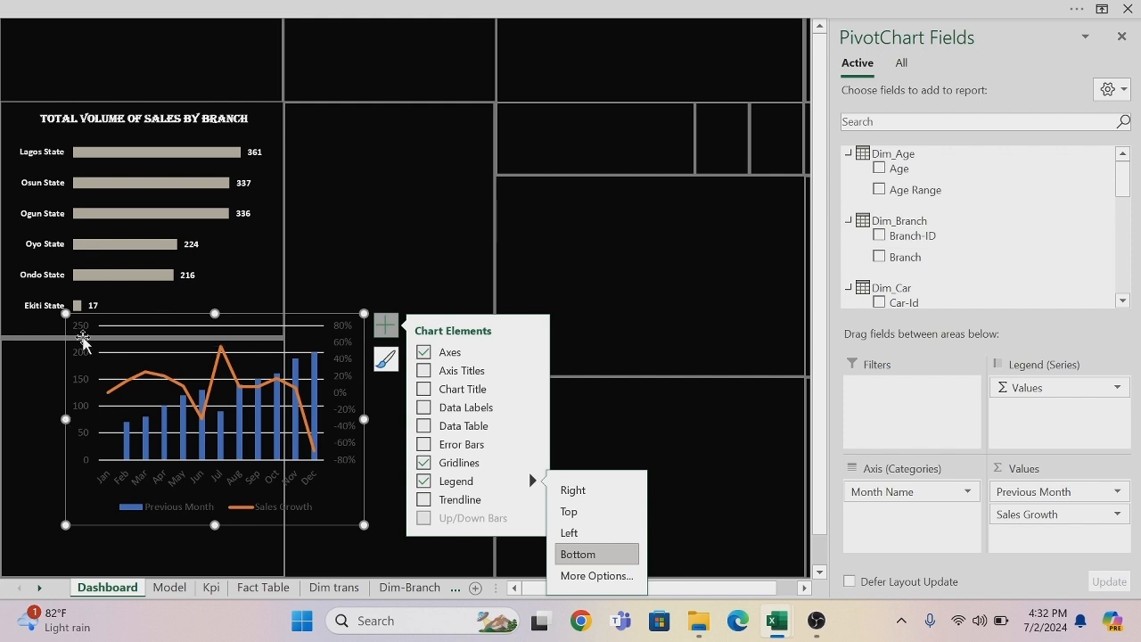
Format the growth chart's month axis labels in bold, size 7 and white.
left_click(114, 480)
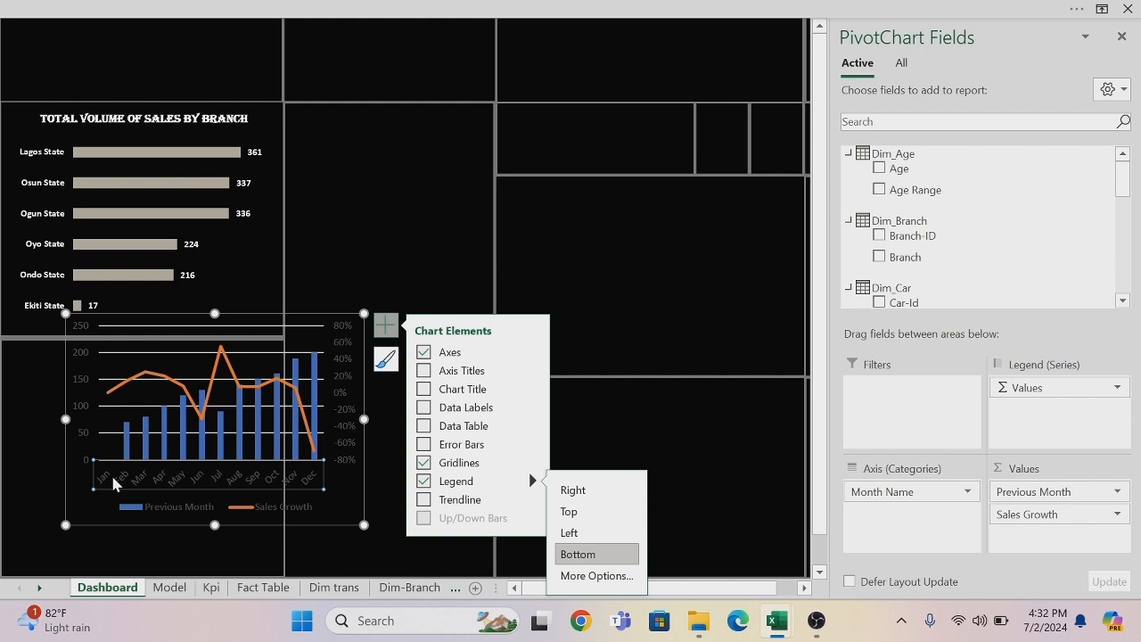
right_click(113, 479)
left_click(160, 304)
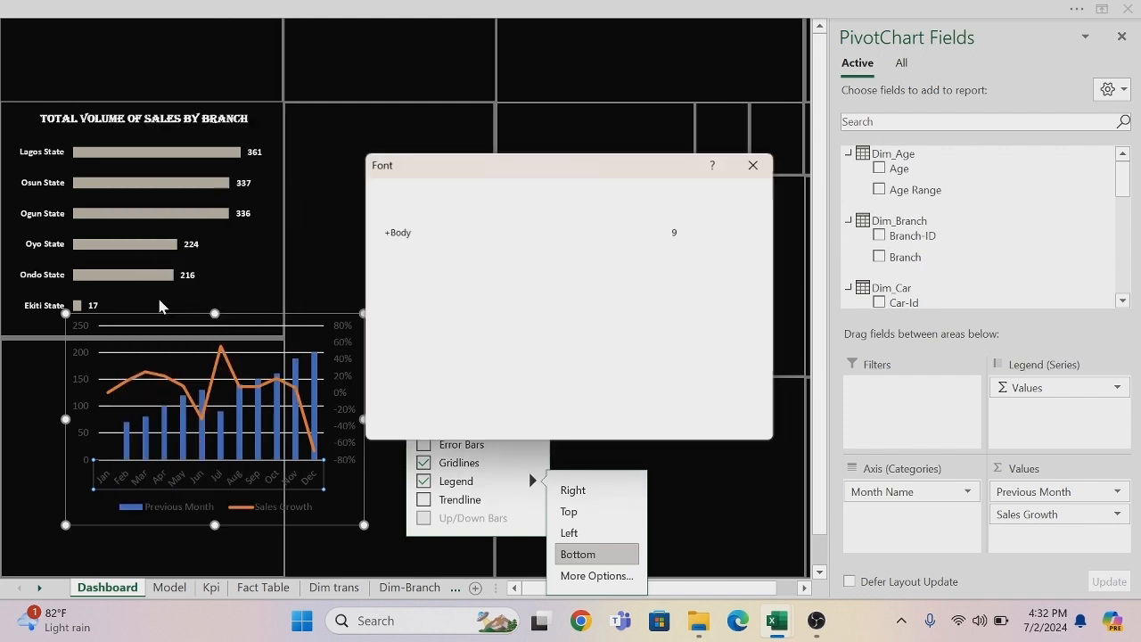
left_click(659, 231)
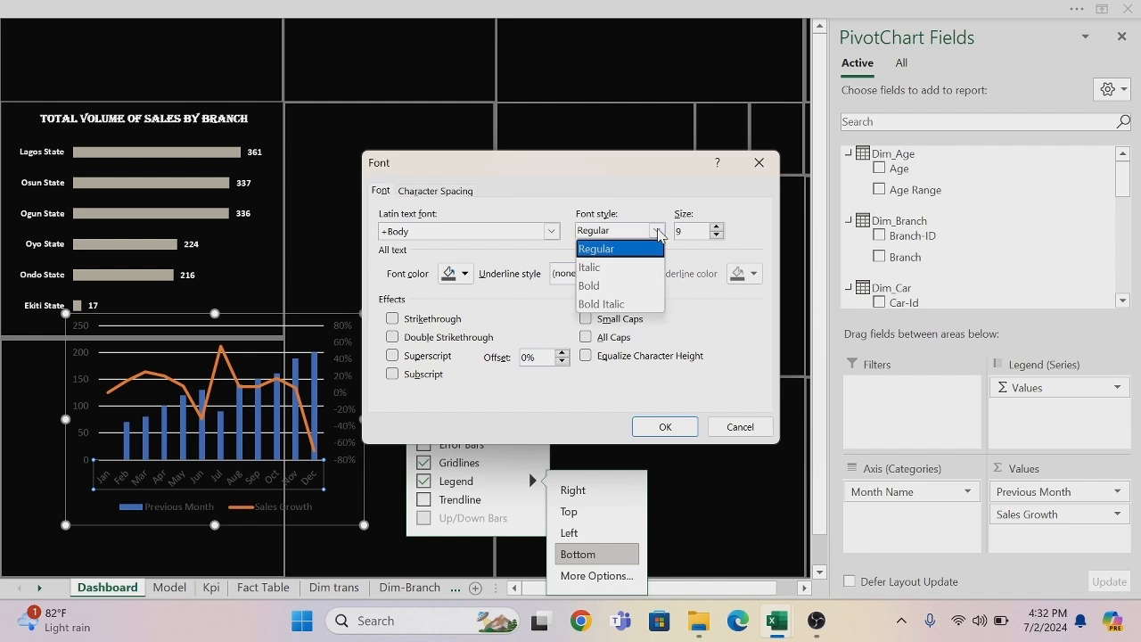
left_click(595, 291)
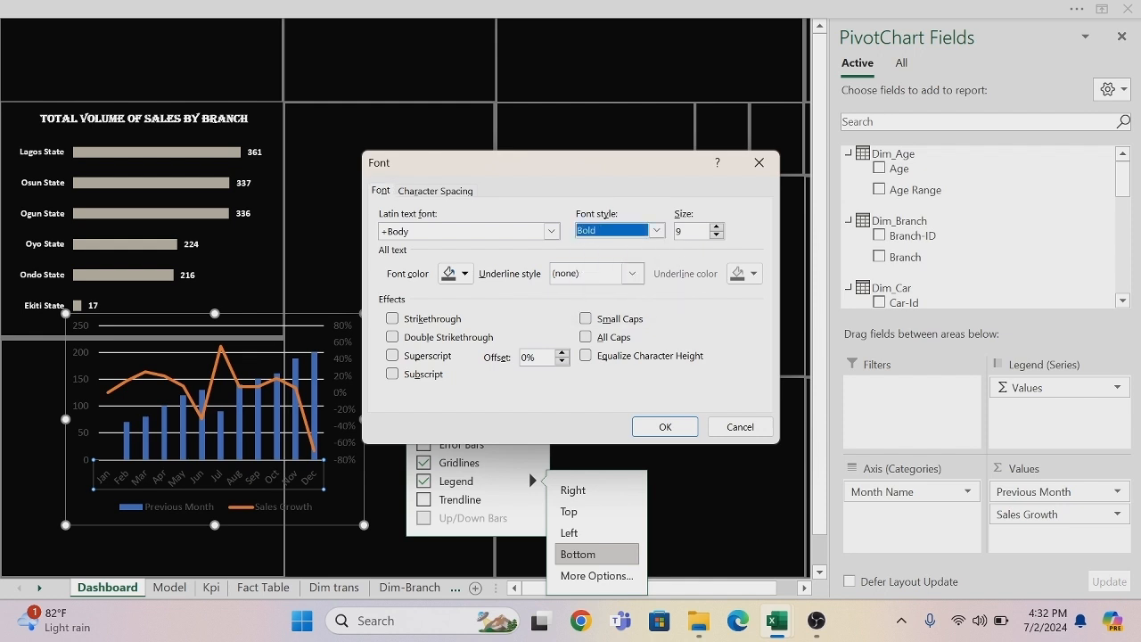
left_click(681, 231)
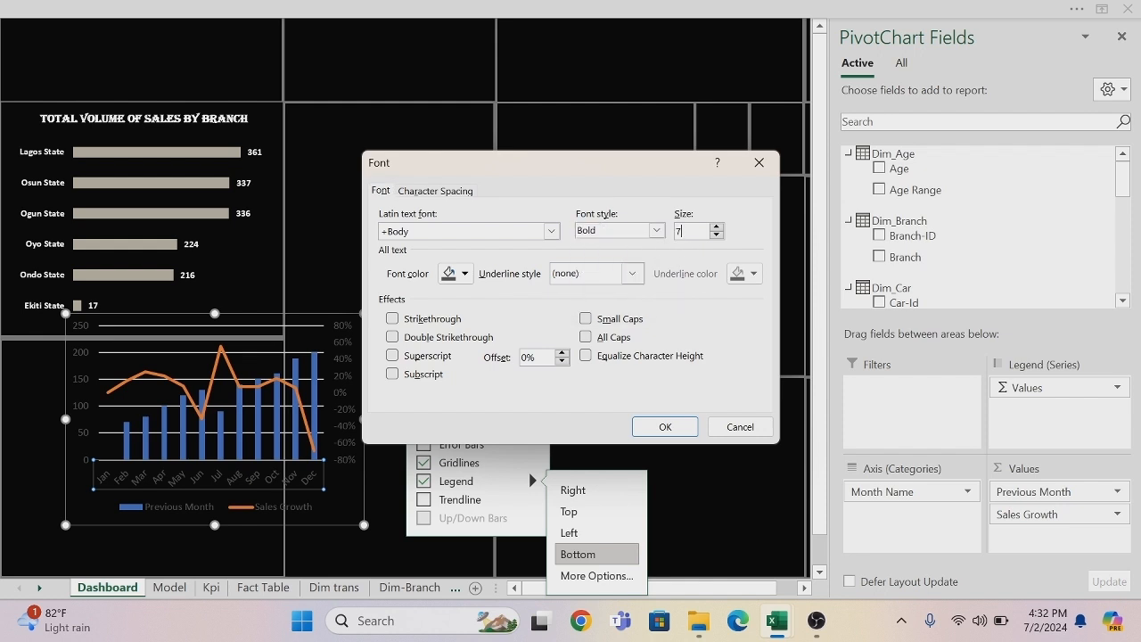
left_click(464, 274)
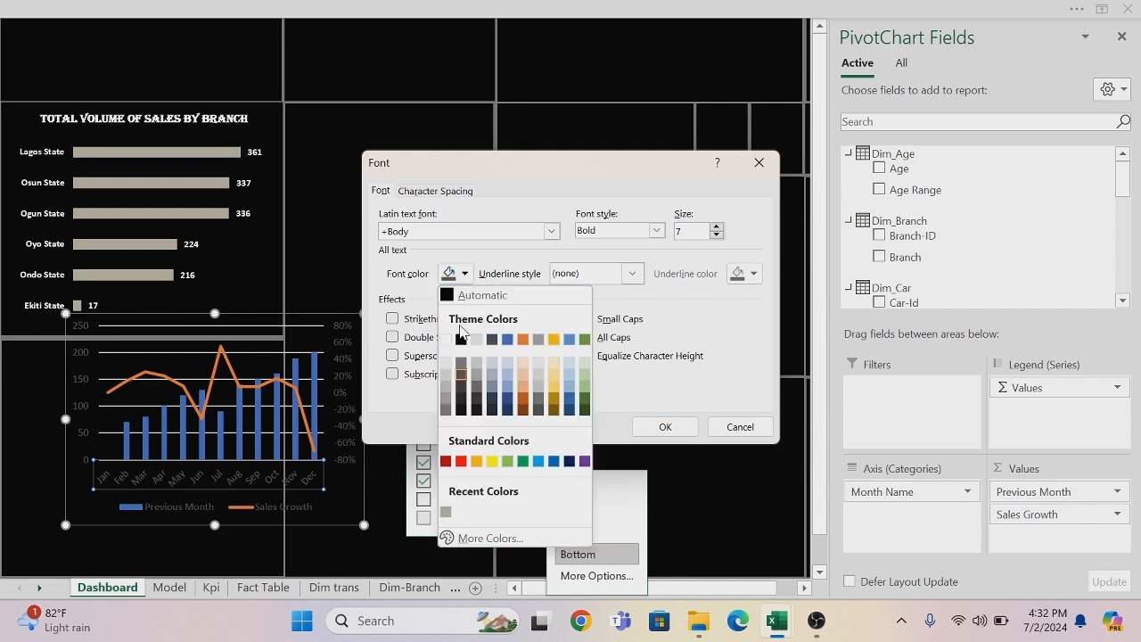
left_click(446, 340)
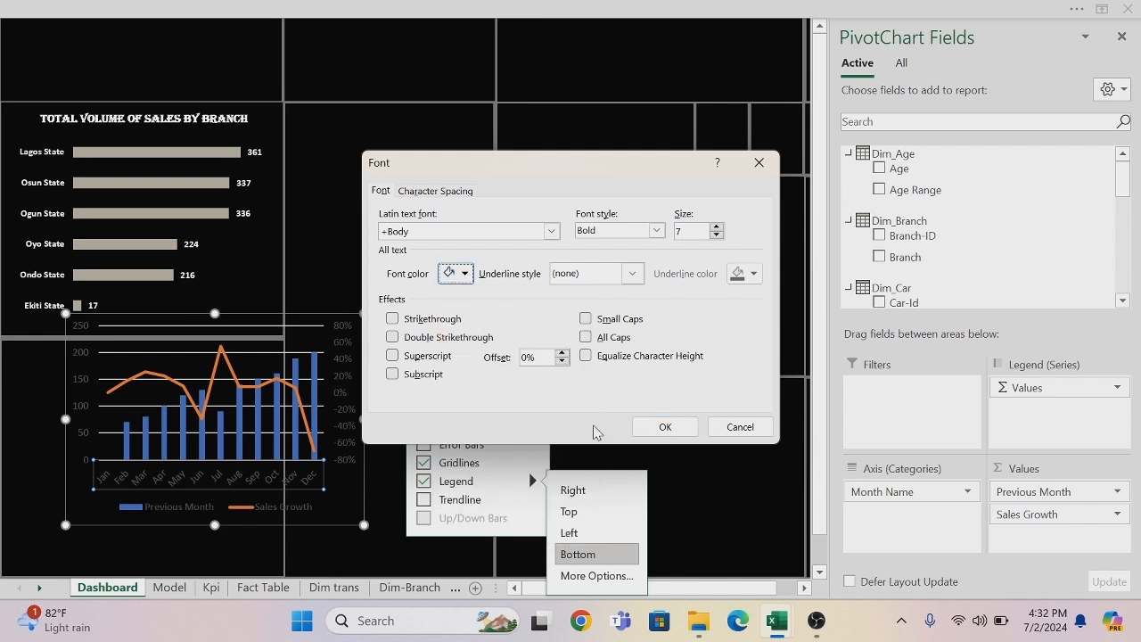
left_click(661, 427)
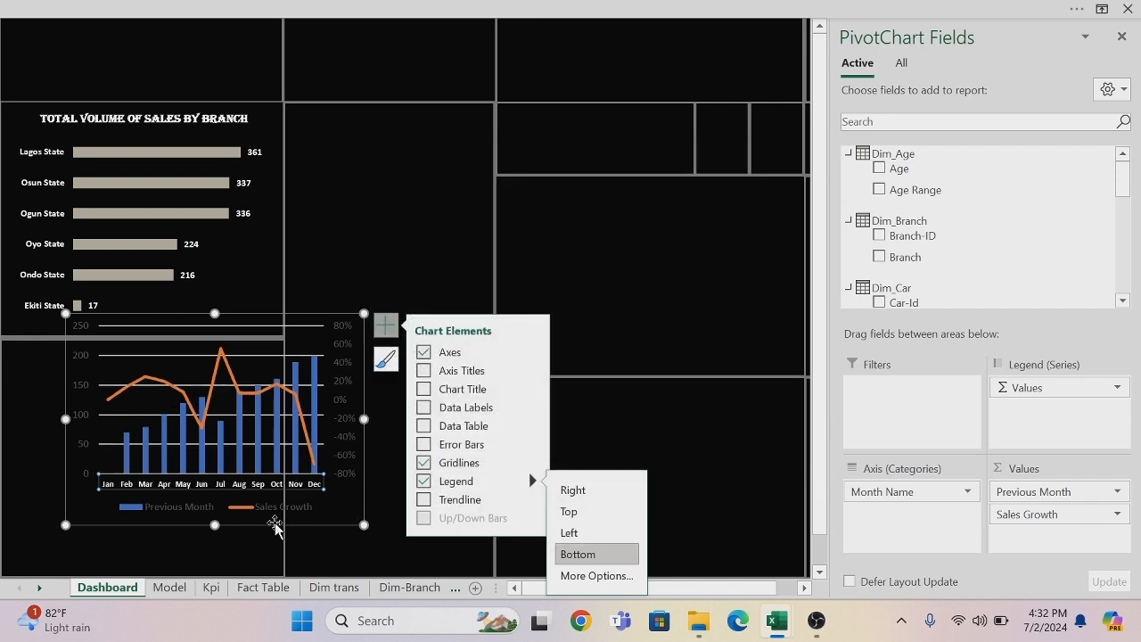
Move and resize the growth chart to span the width of the panel below the branch chart, leaving room for a title above it.
left_click_drag(265, 525, 206, 569)
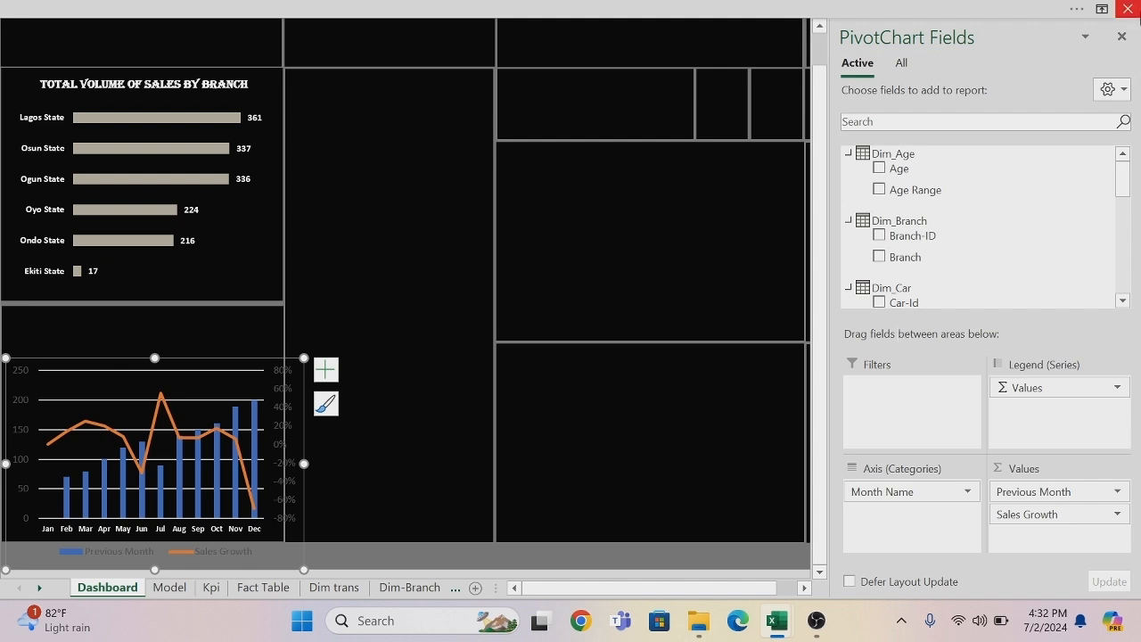
left_click(1121, 37)
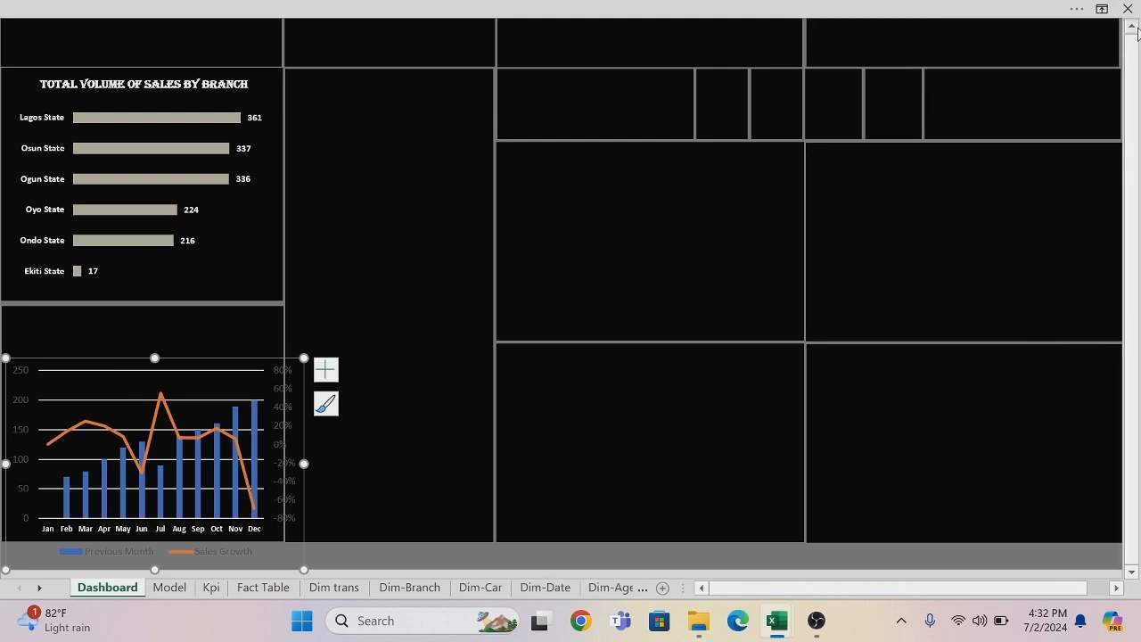
left_click(1132, 28)
left_click(1132, 28)
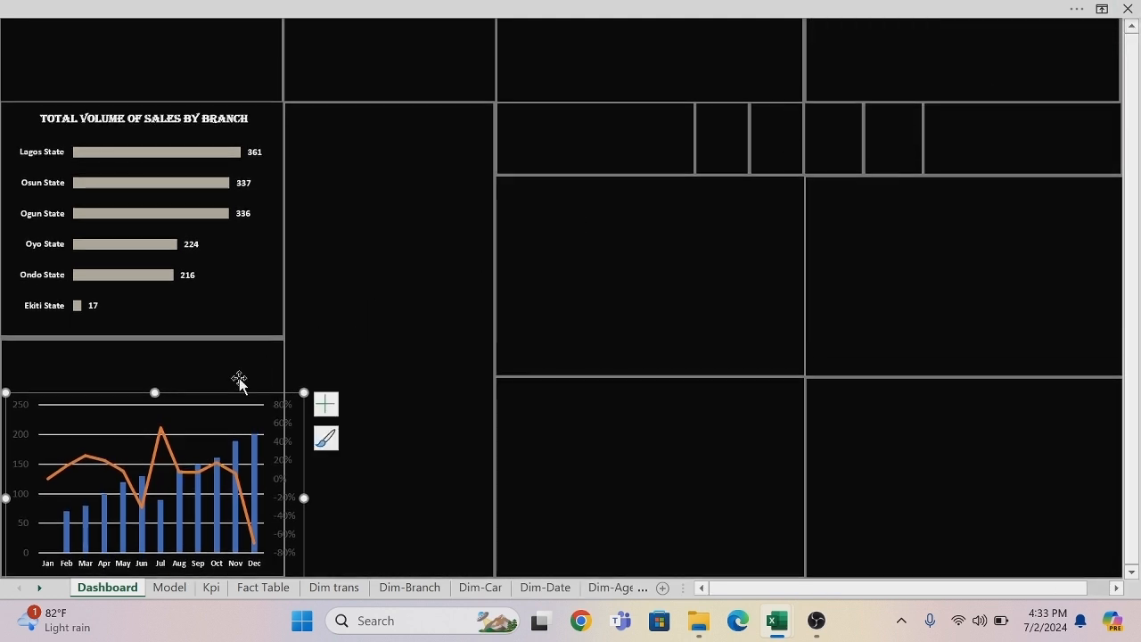
left_click_drag(204, 389, 179, 360)
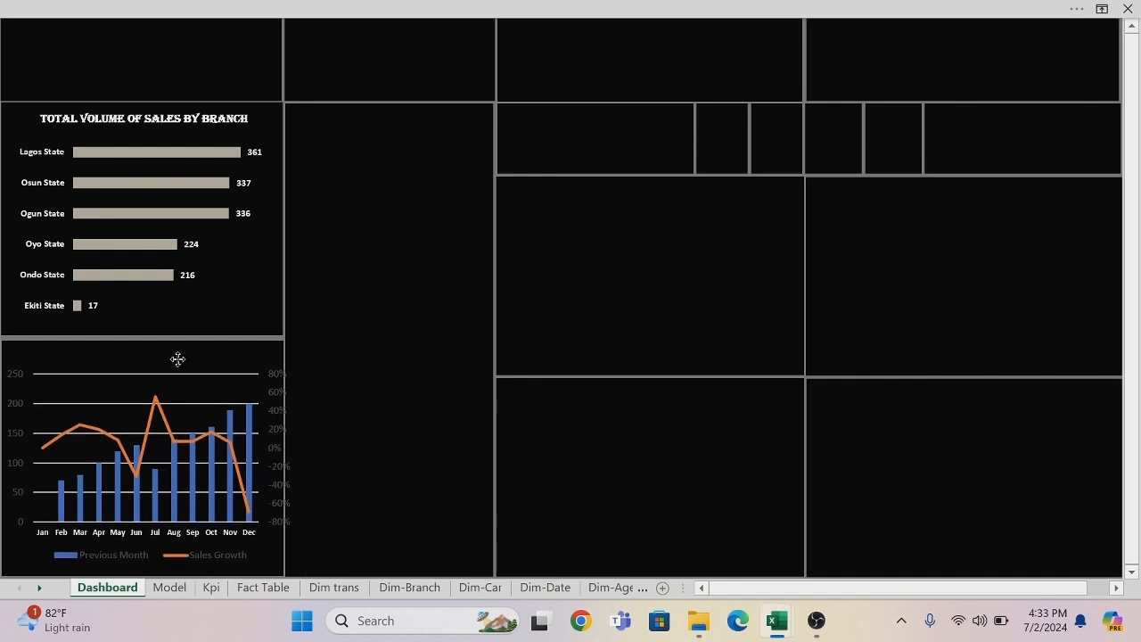
left_click_drag(3, 363, 66, 372)
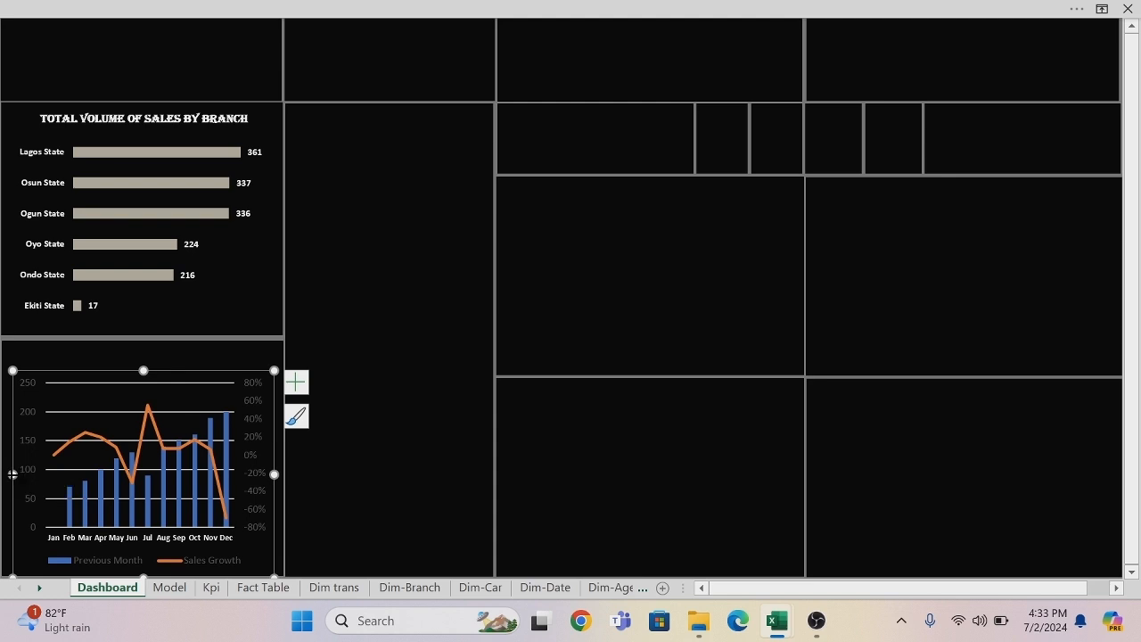
left_click_drag(13, 475, 5, 475)
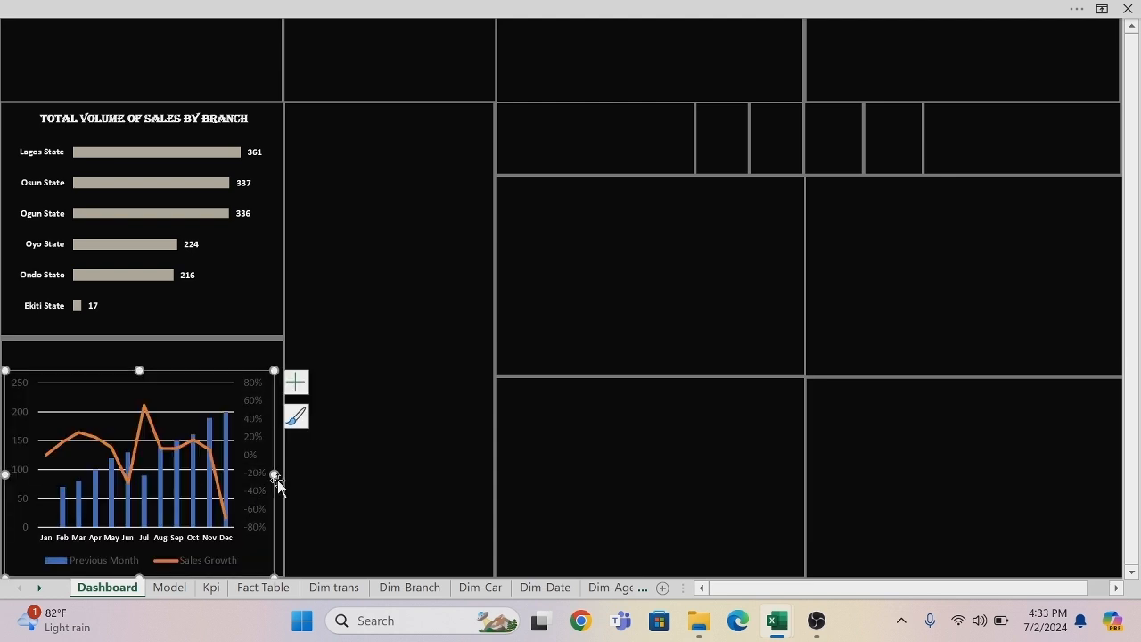
left_click_drag(273, 474, 281, 474)
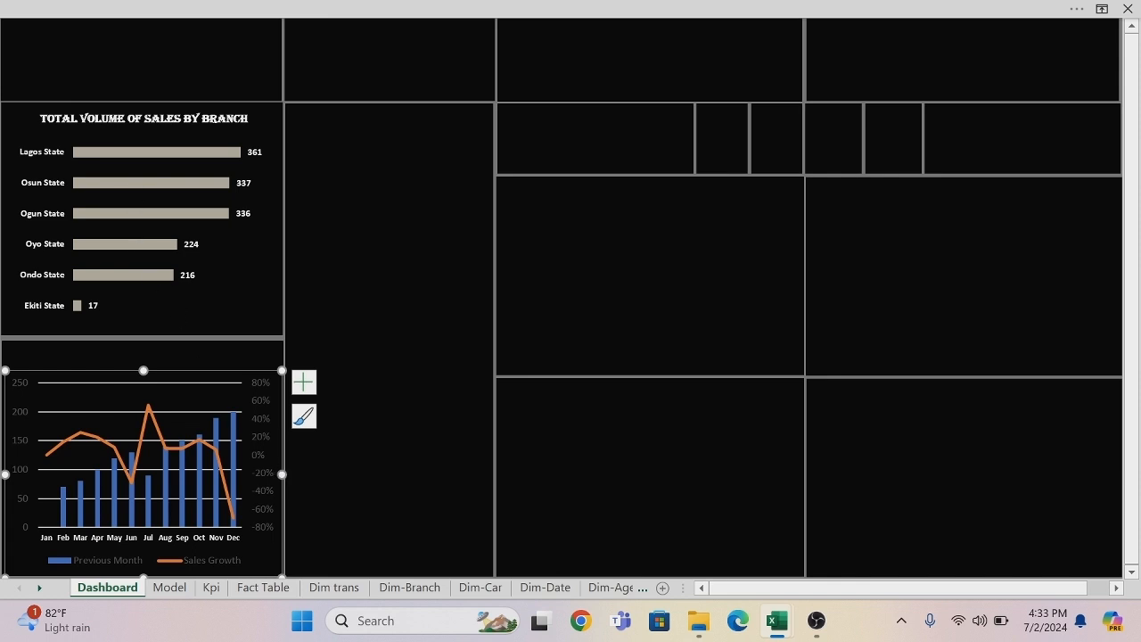
Duplicate the branch chart's title above the growth chart, change the copy's text to GROWTH RATE BY MONTH and center it over the chart.
left_click(143, 119)
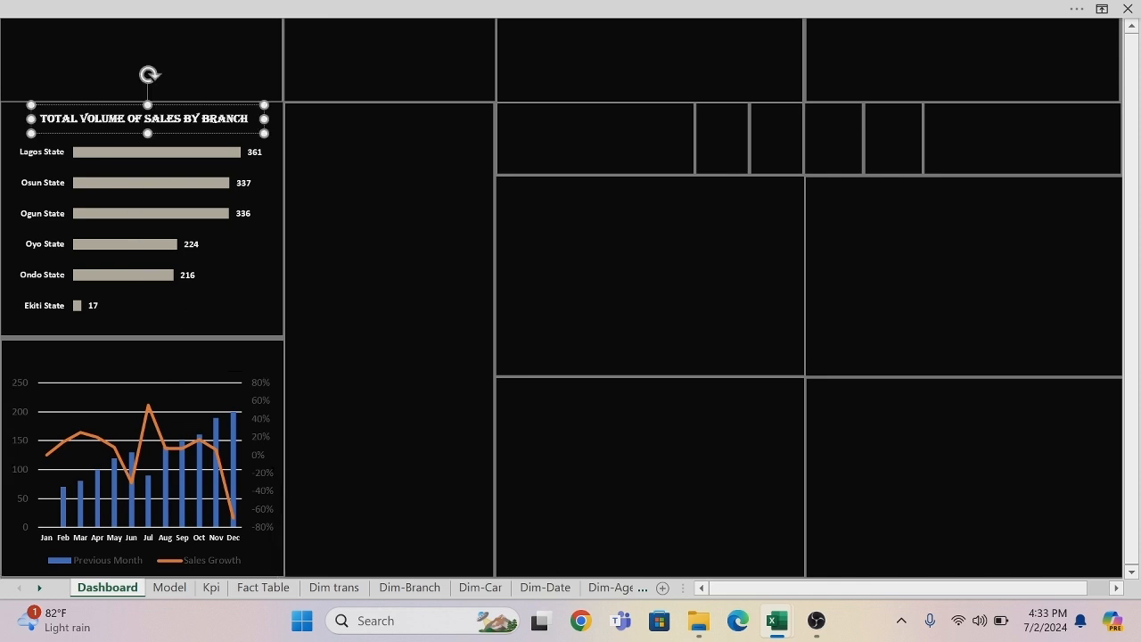
left_click_drag(169, 135, 163, 371)
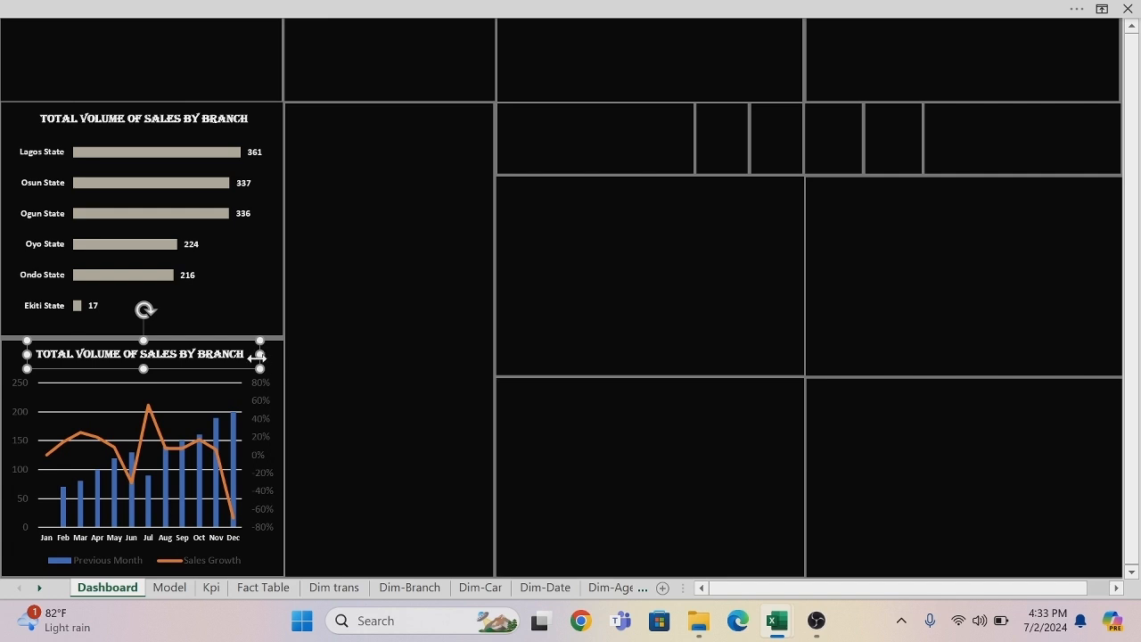
left_click_drag(246, 353, 35, 354)
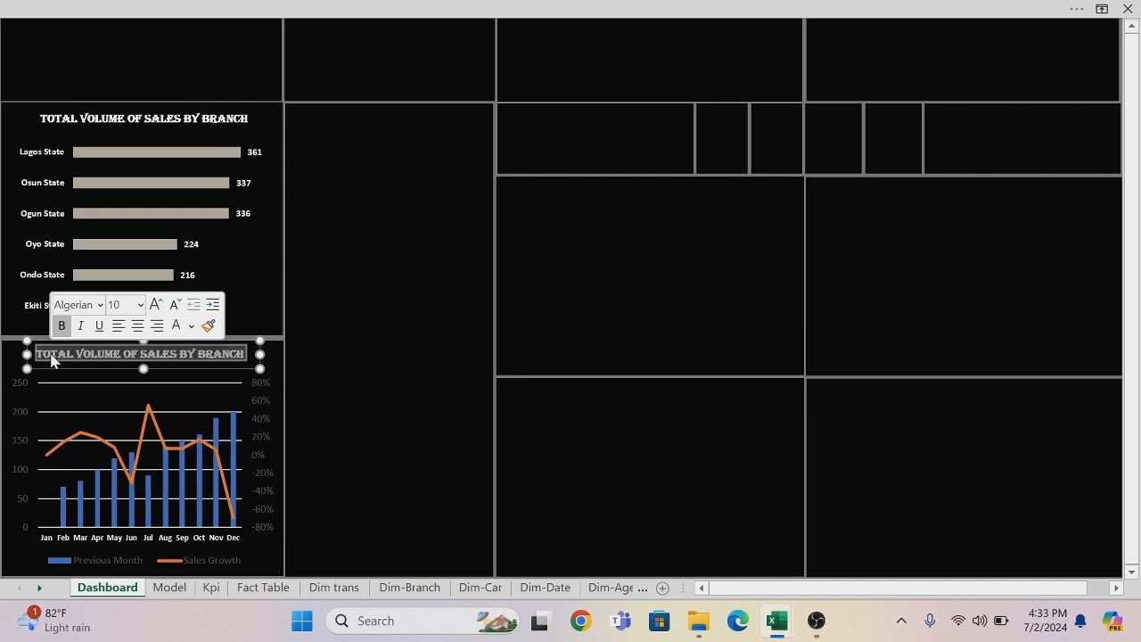
key("Delete")
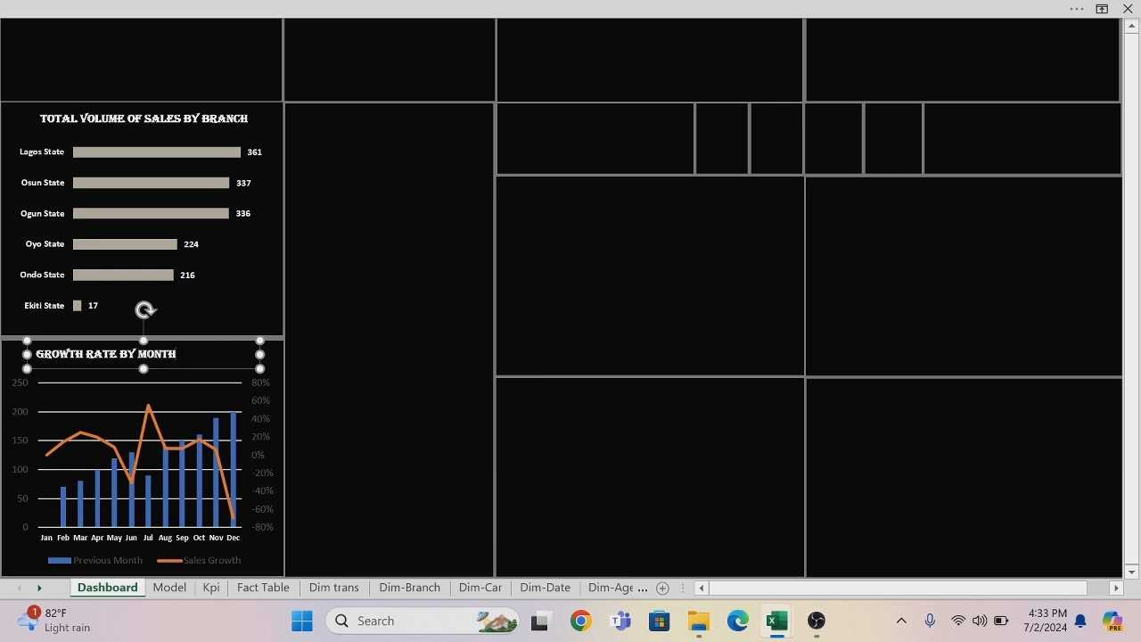
left_click_drag(76, 367, 100, 369)
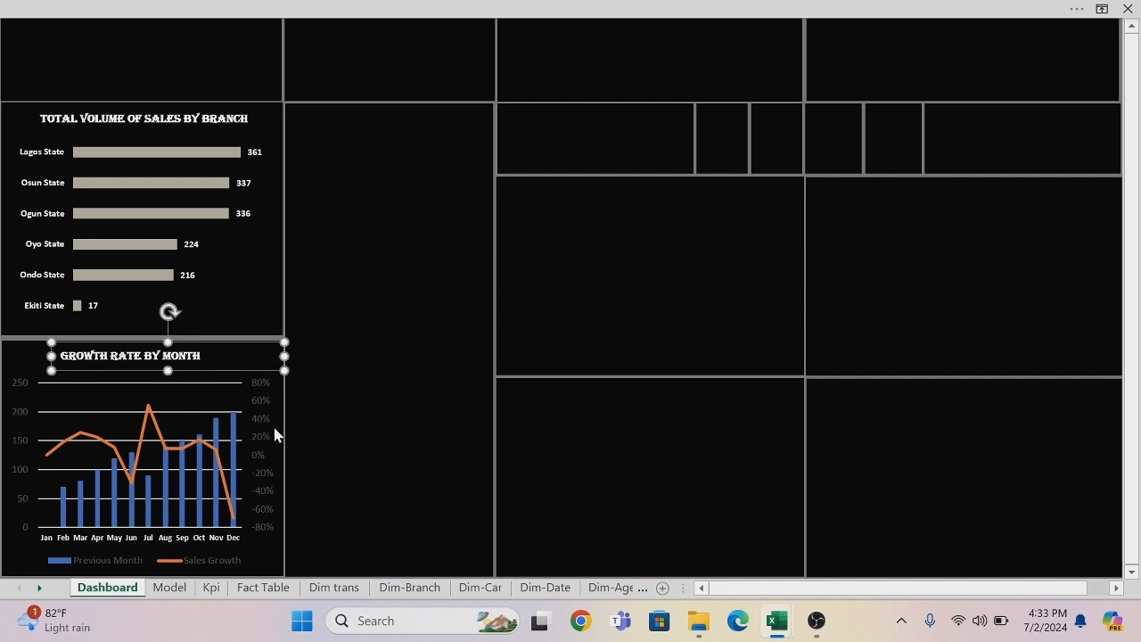
Format the growth chart's primary value axis labels (0 to 250) in bold and white.
left_click(322, 420)
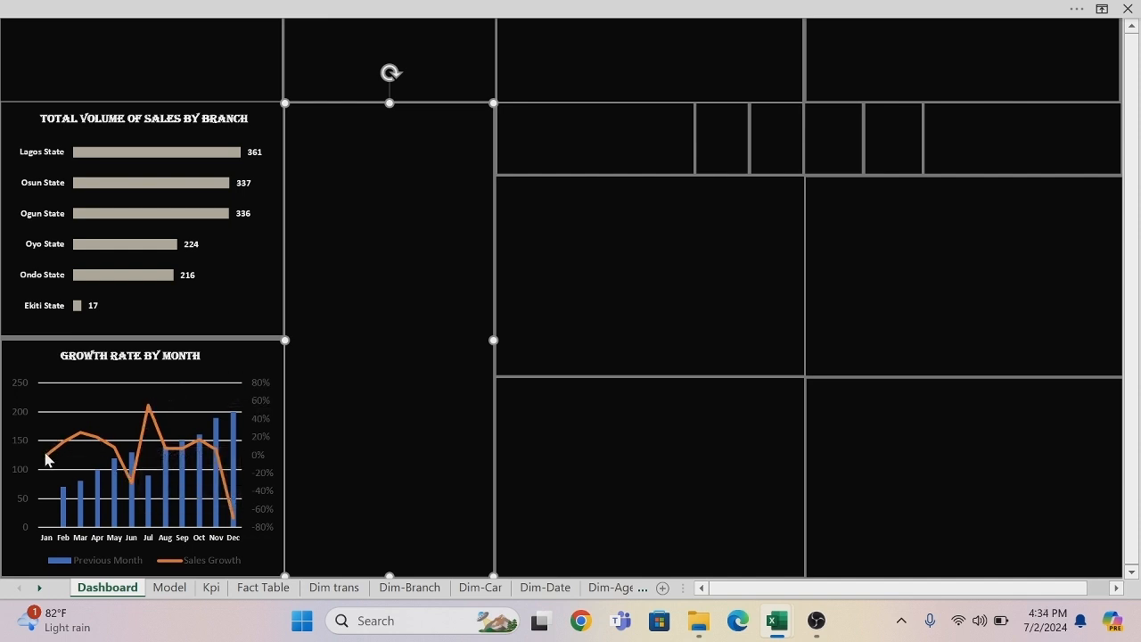
left_click(22, 389)
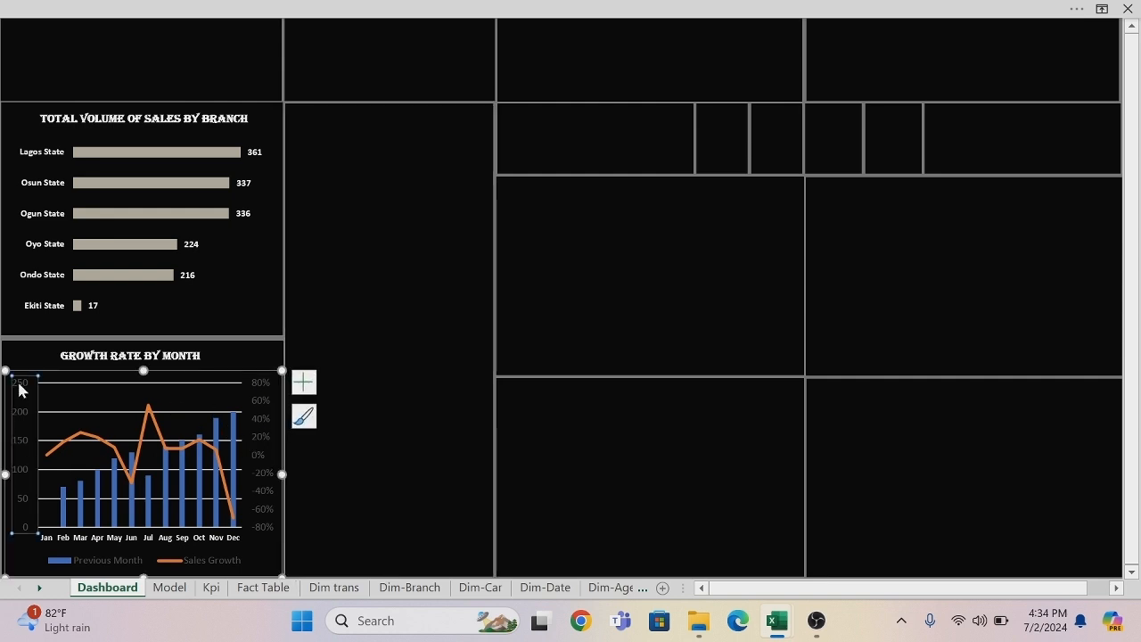
right_click(23, 389)
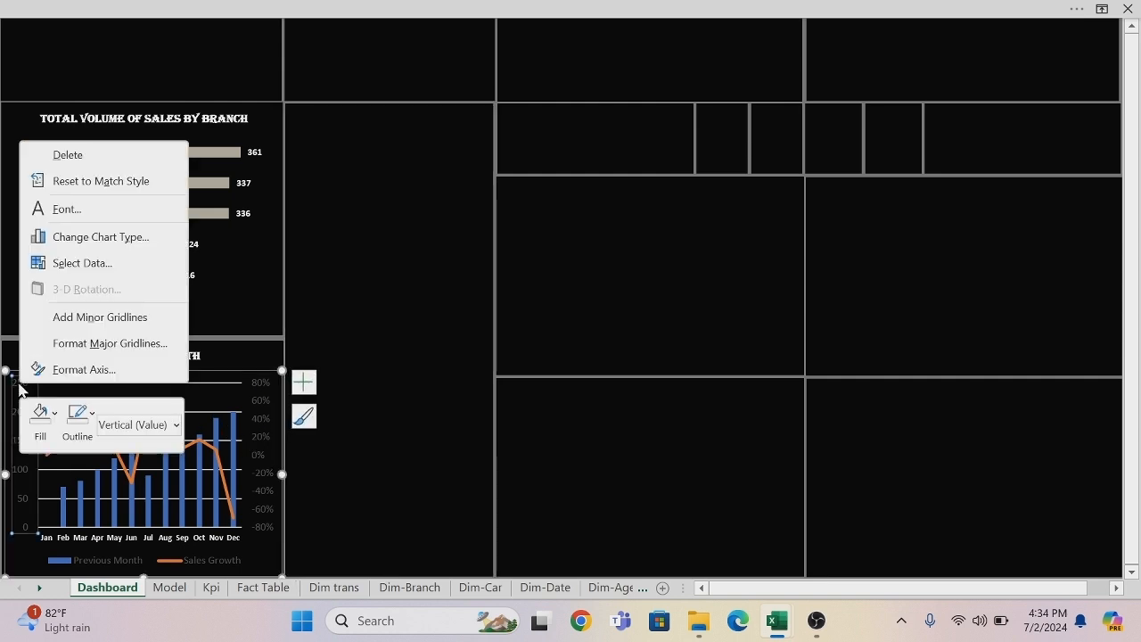
left_click(80, 214)
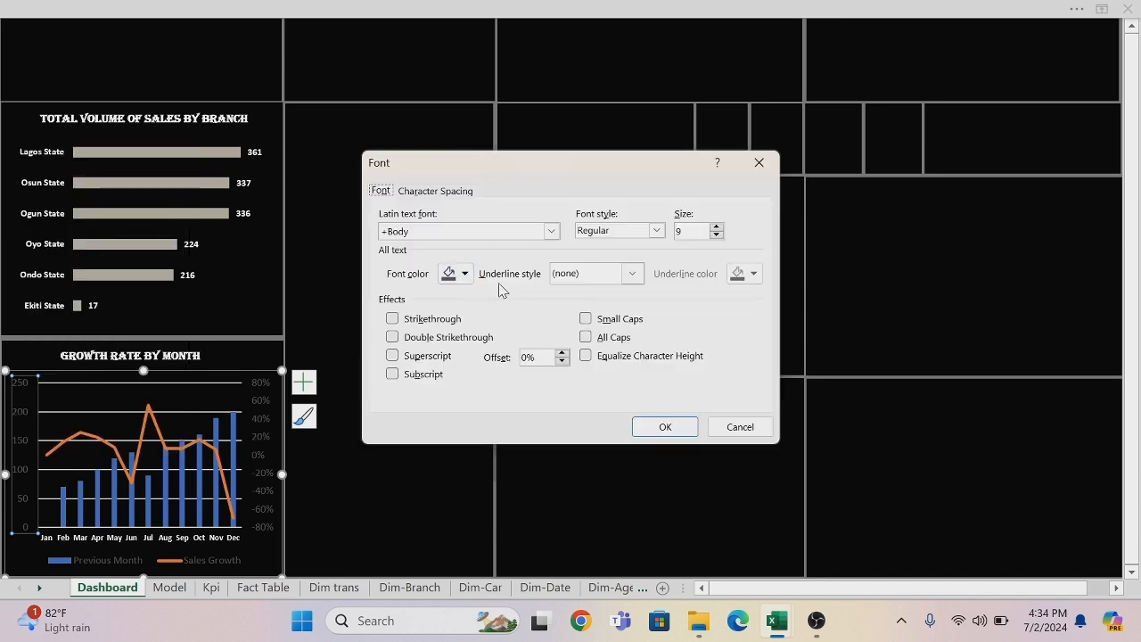
left_click(657, 231)
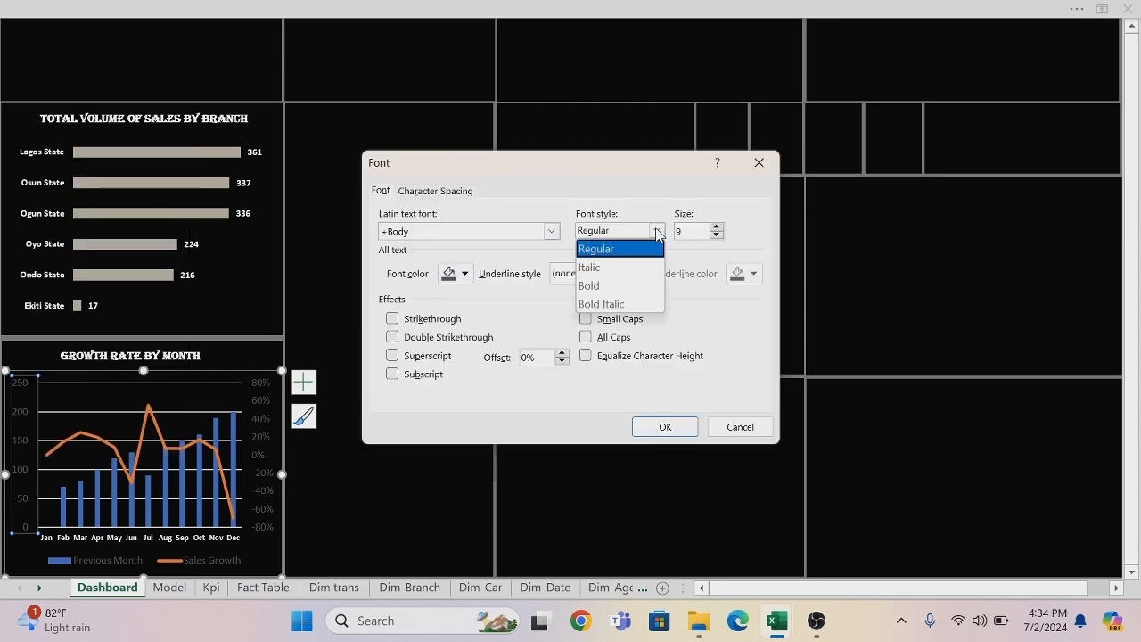
left_click(607, 281)
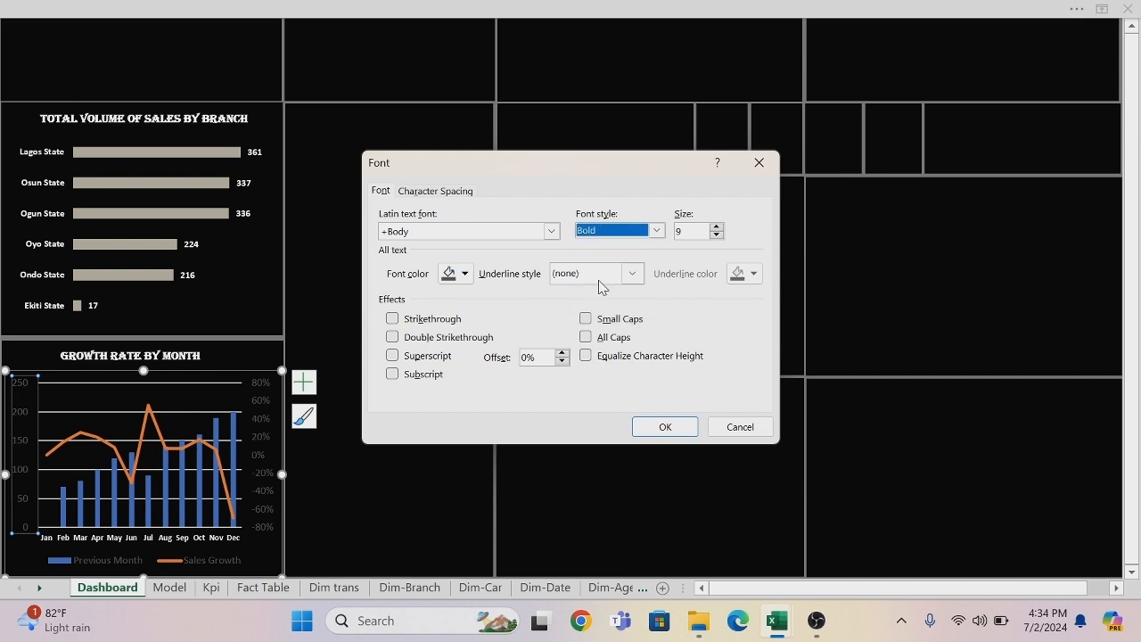
left_click(465, 274)
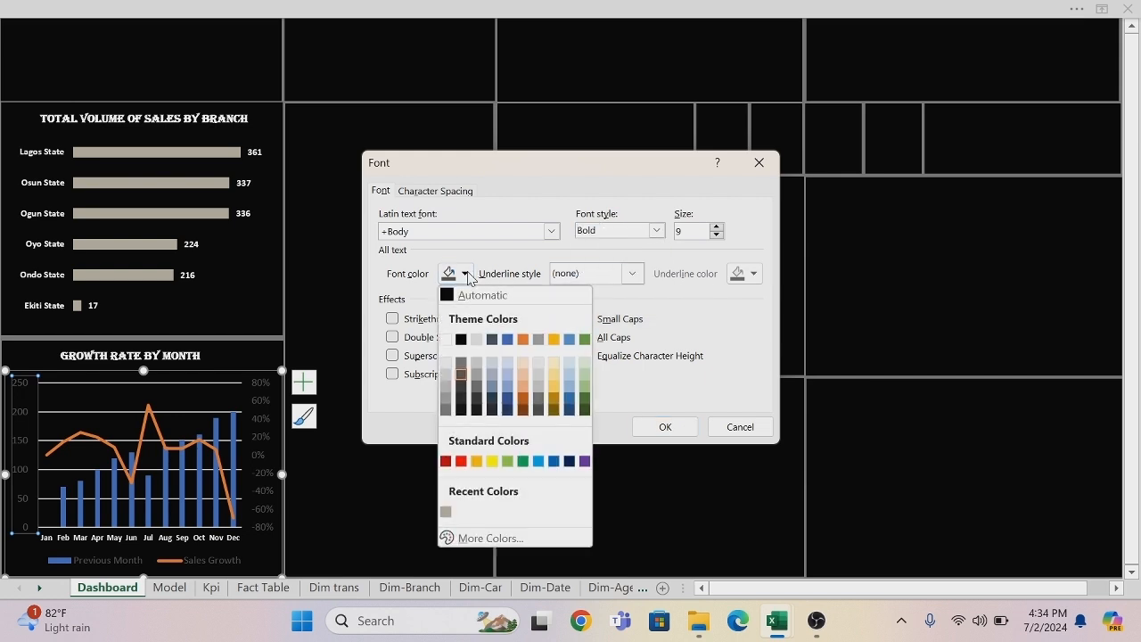
left_click(448, 340)
left_click(659, 430)
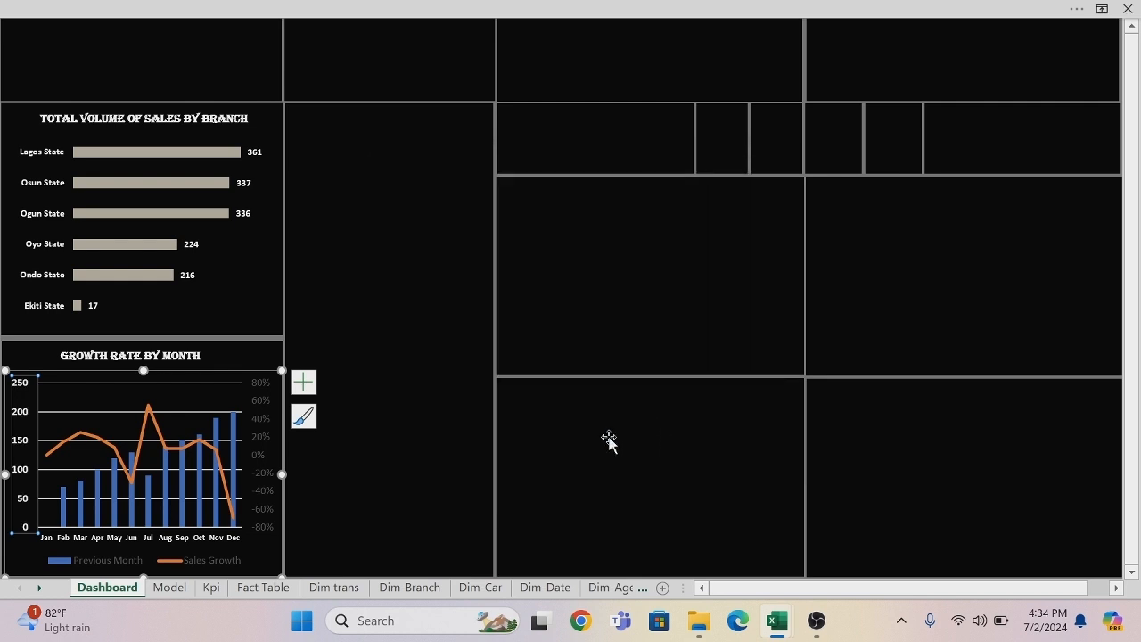
Format the growth chart's secondary percentage axis labels in bold and white.
left_click(259, 409)
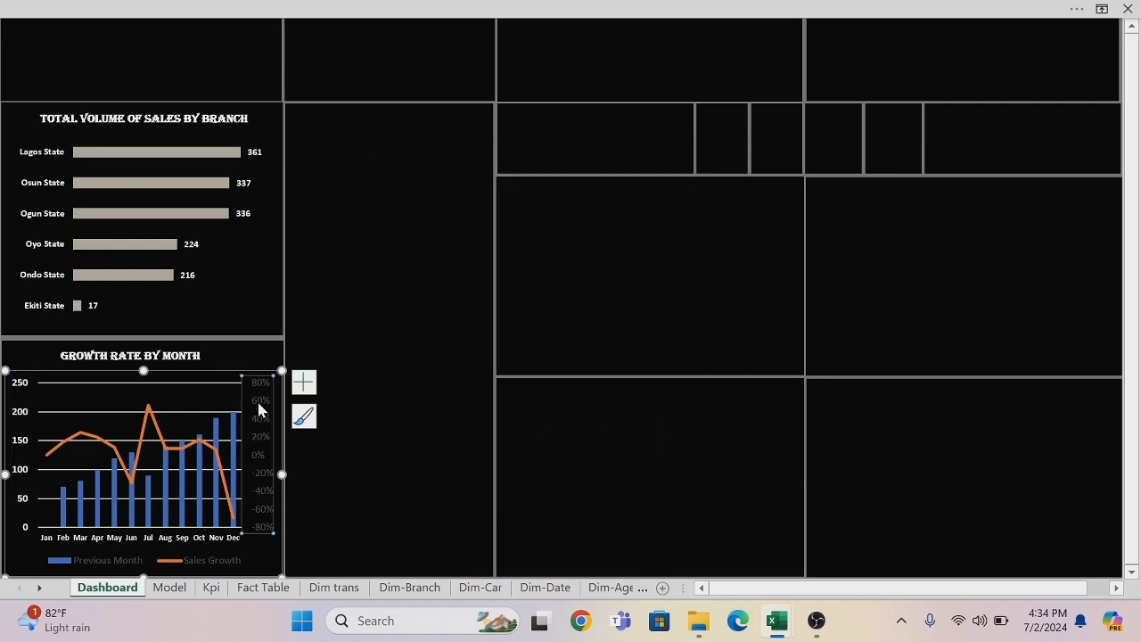
right_click(259, 409)
left_click(311, 229)
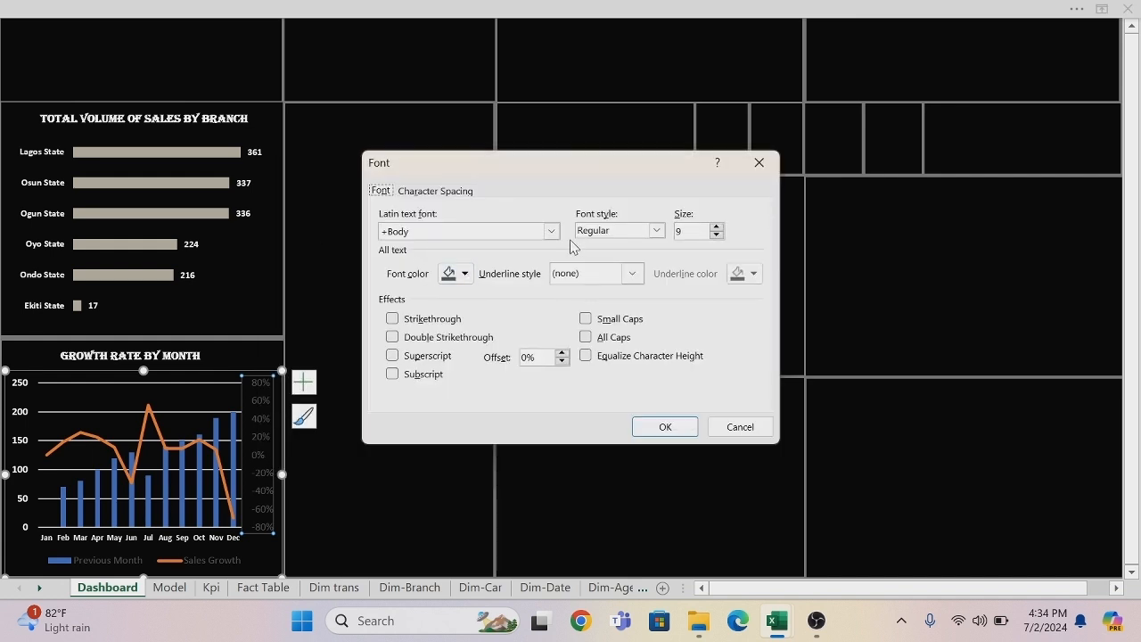
left_click(657, 230)
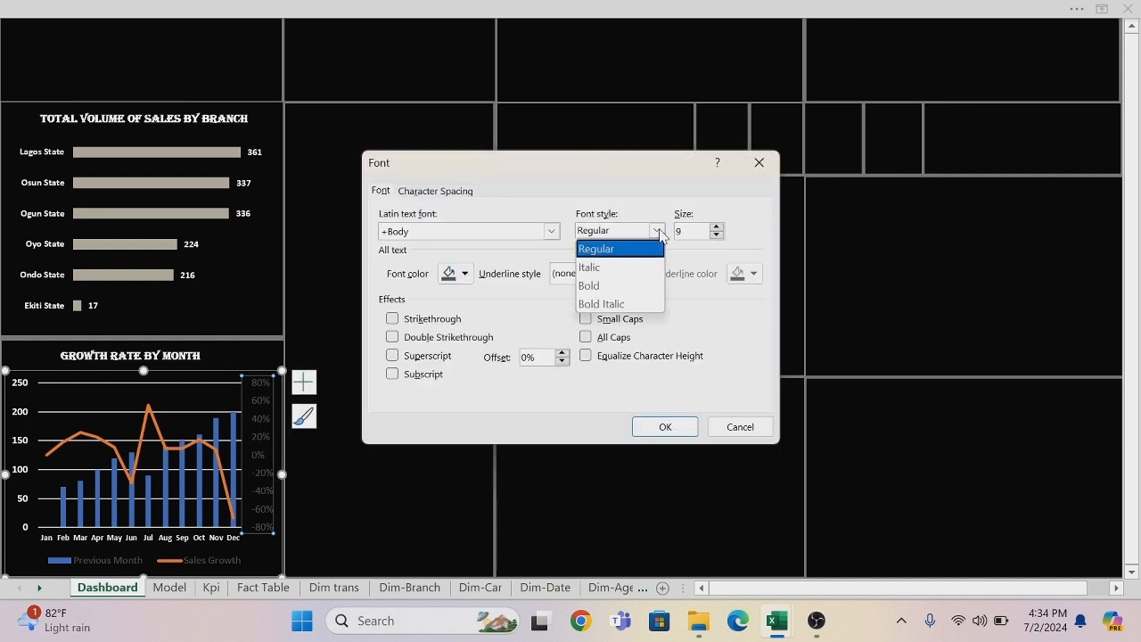
left_click(599, 286)
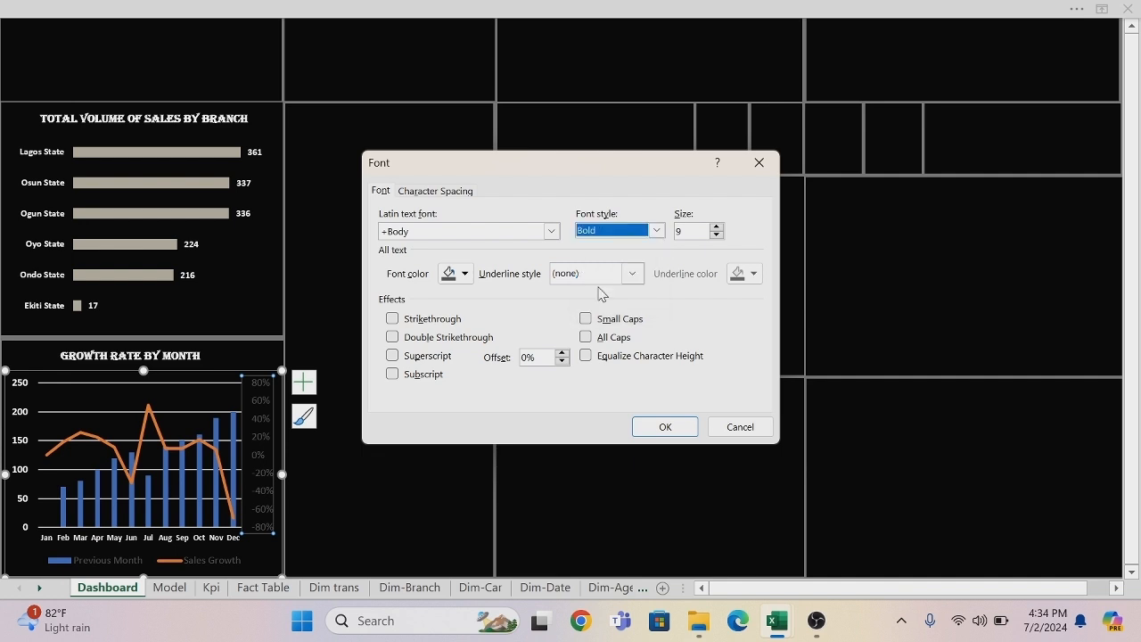
left_click(464, 274)
left_click(446, 340)
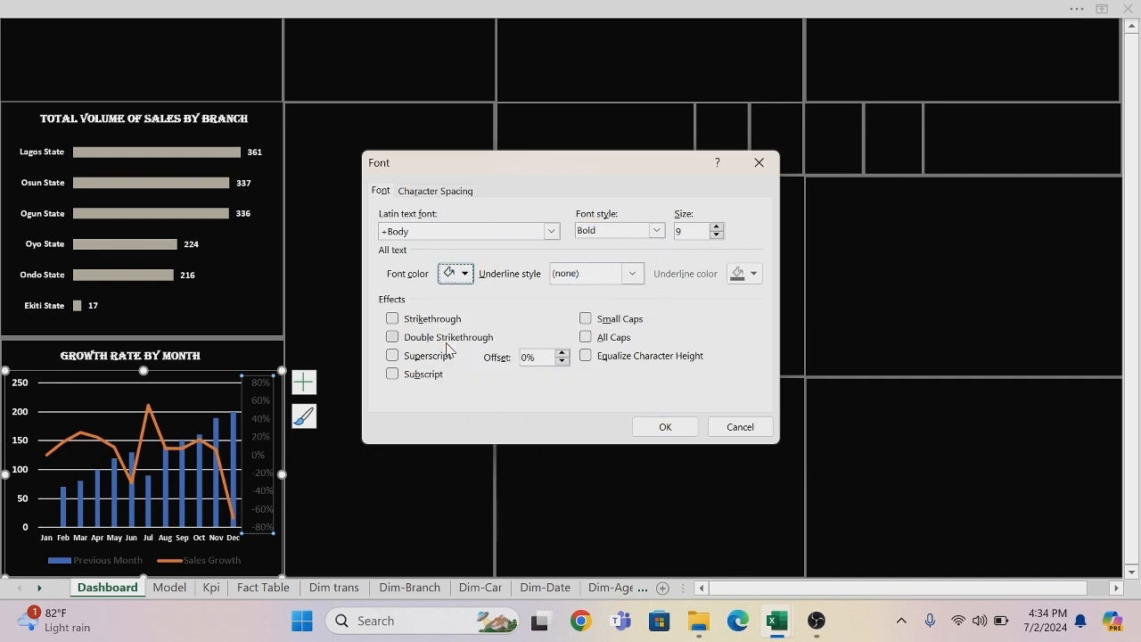
left_click(657, 426)
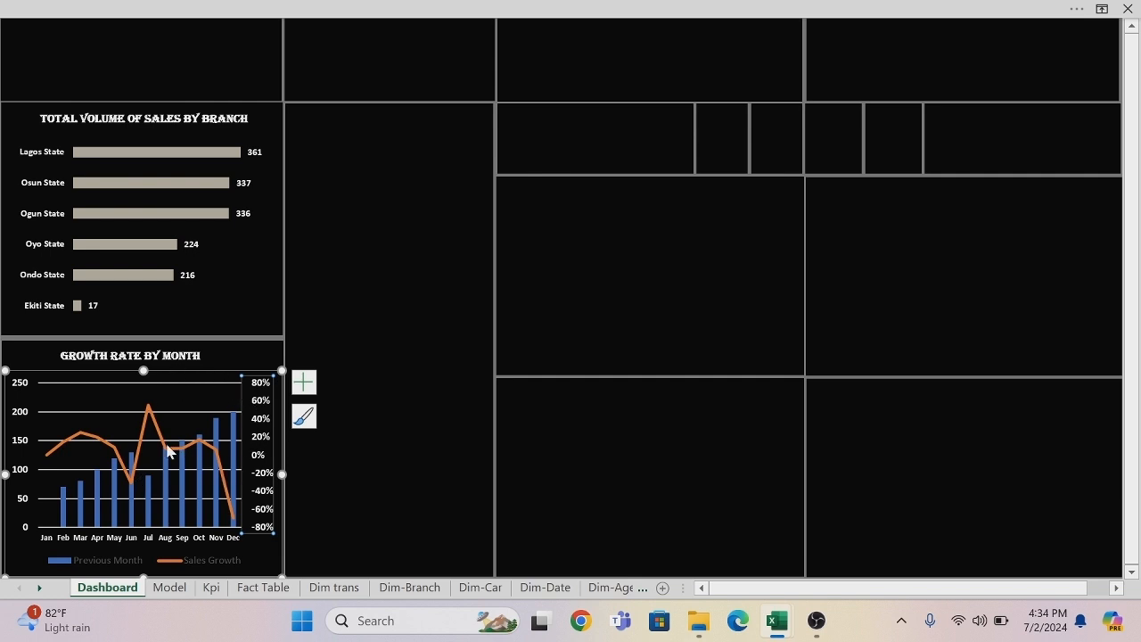
Recolor the growth chart's Sales Growth line with the recently used beige-grey and make it a smoothed line.
mouse_move(147, 410)
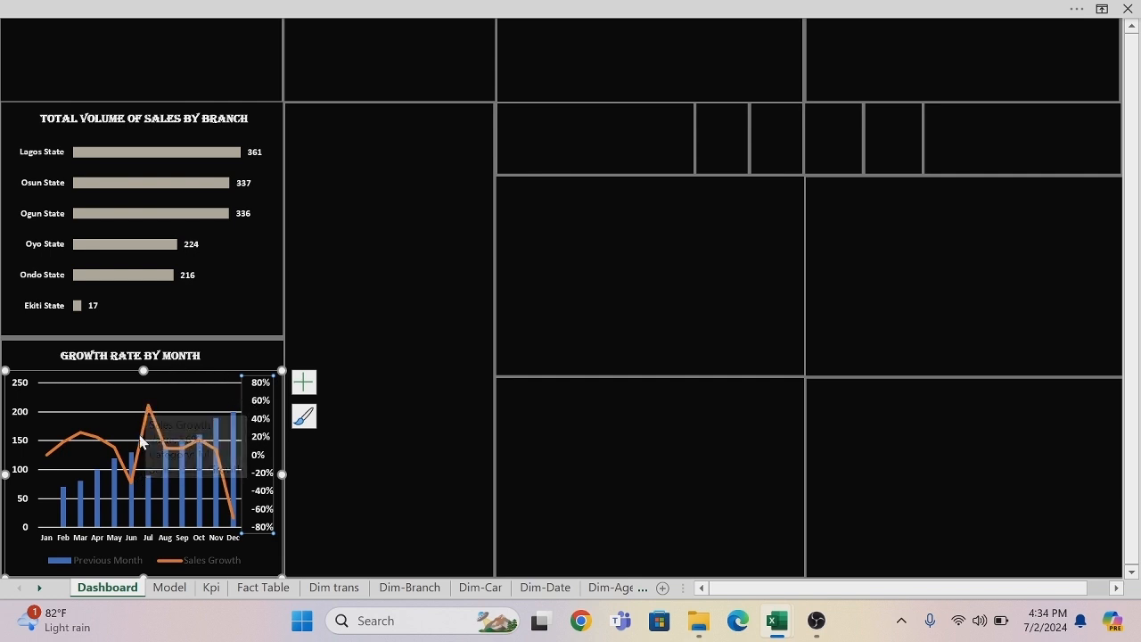
left_click(140, 443)
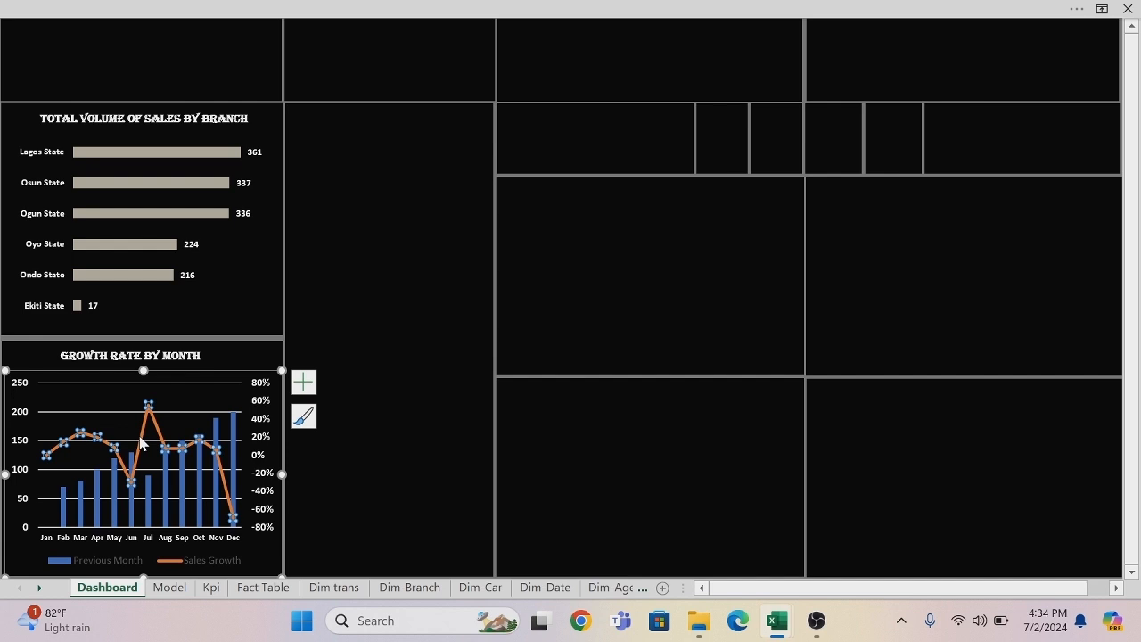
right_click(140, 443)
left_click(187, 423)
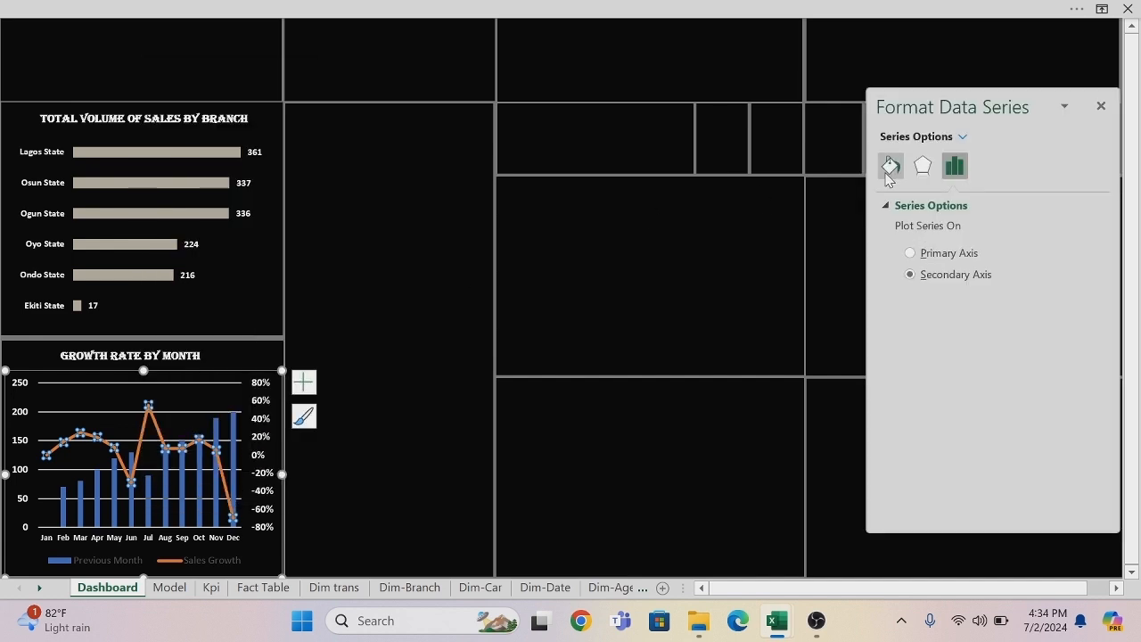
left_click(889, 171)
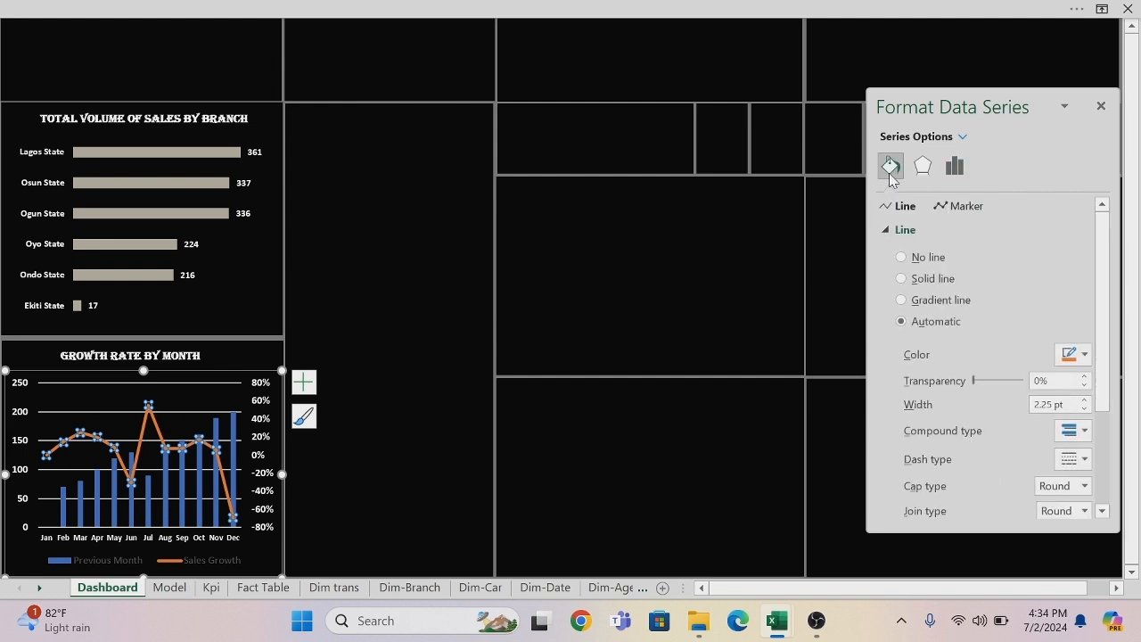
left_click(1086, 355)
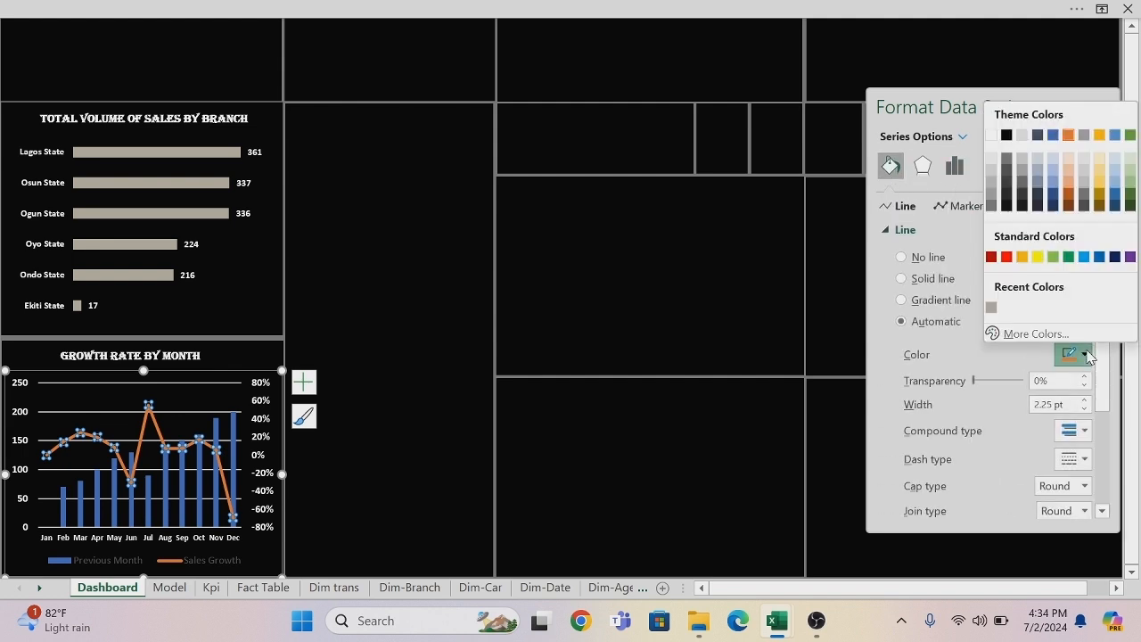
left_click(990, 309)
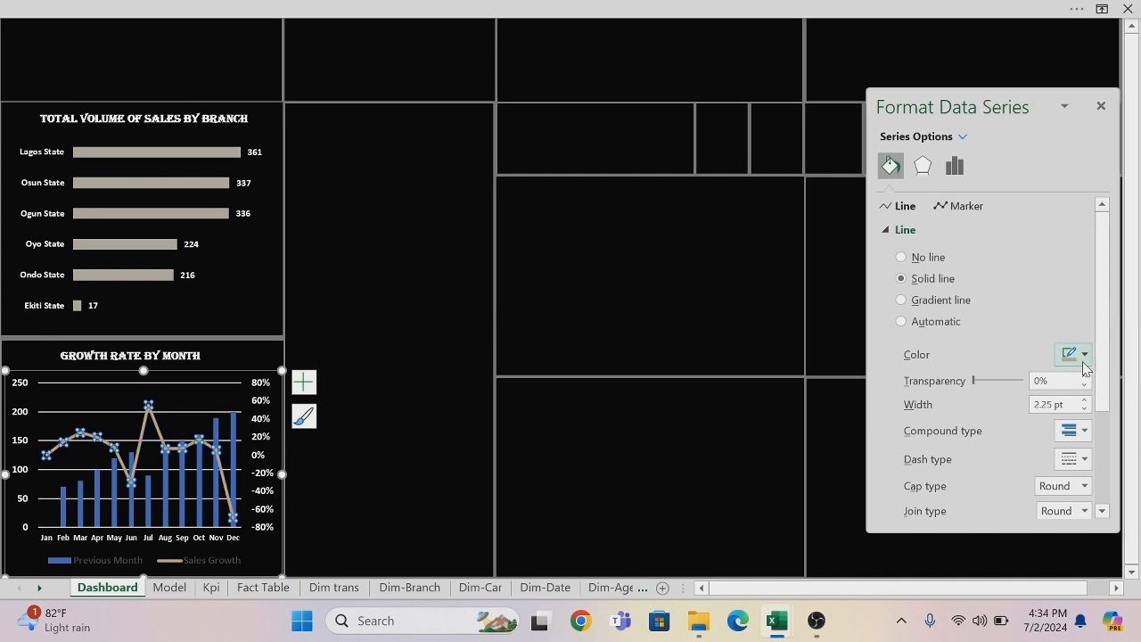
scroll(1104, 375, "down", 4)
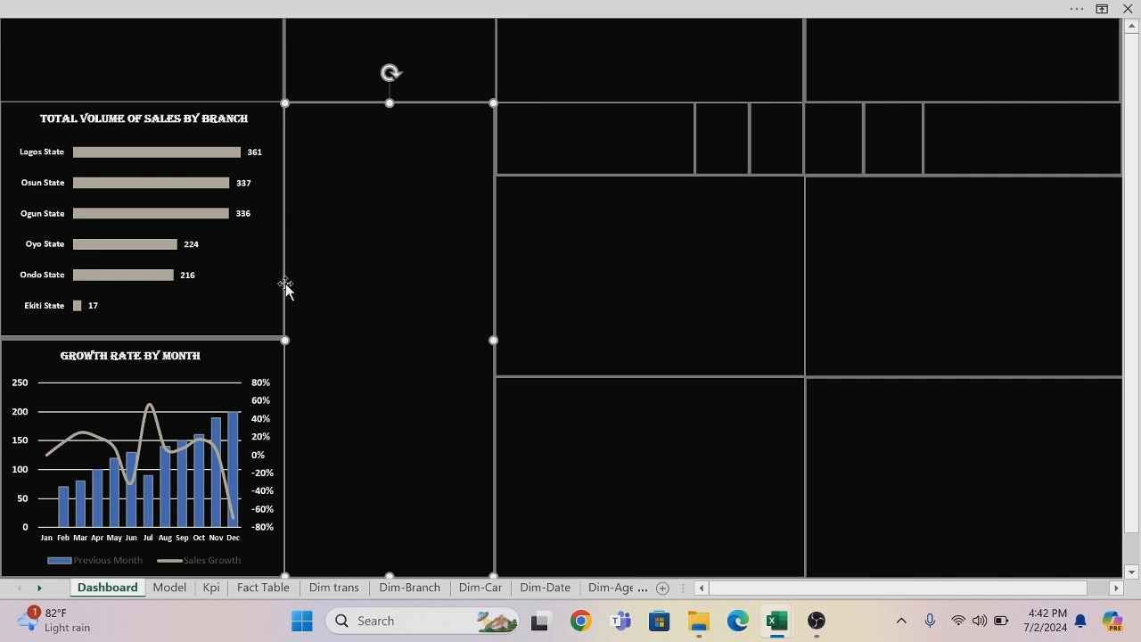
Fill the growth chart's Previous Month columns with a custom grey color.
mouse_move(169, 483)
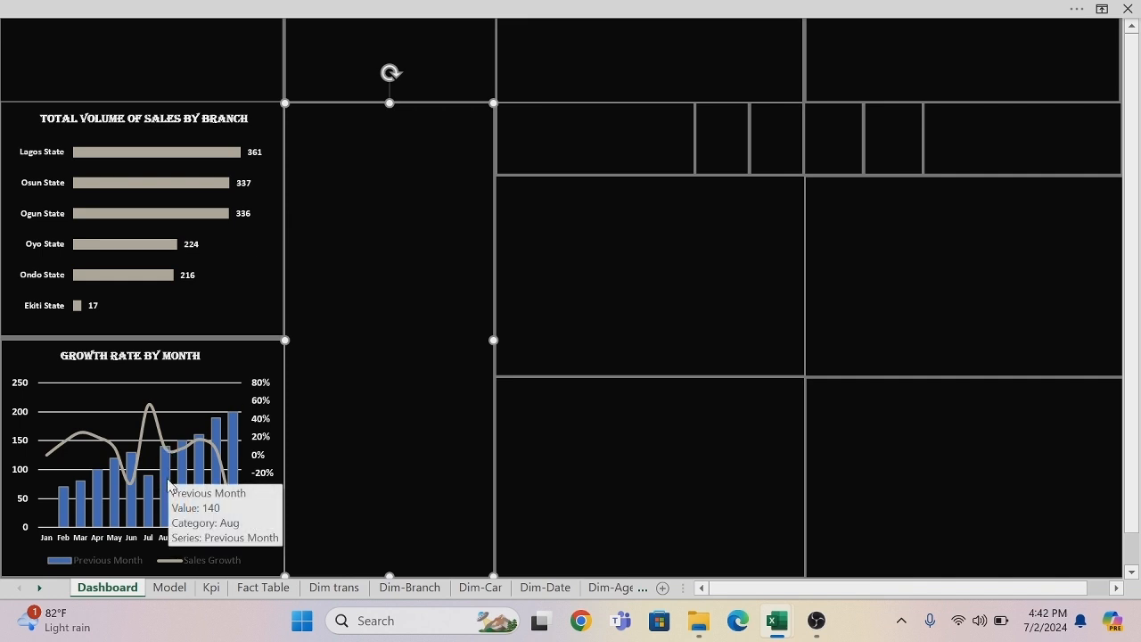
left_click(169, 483)
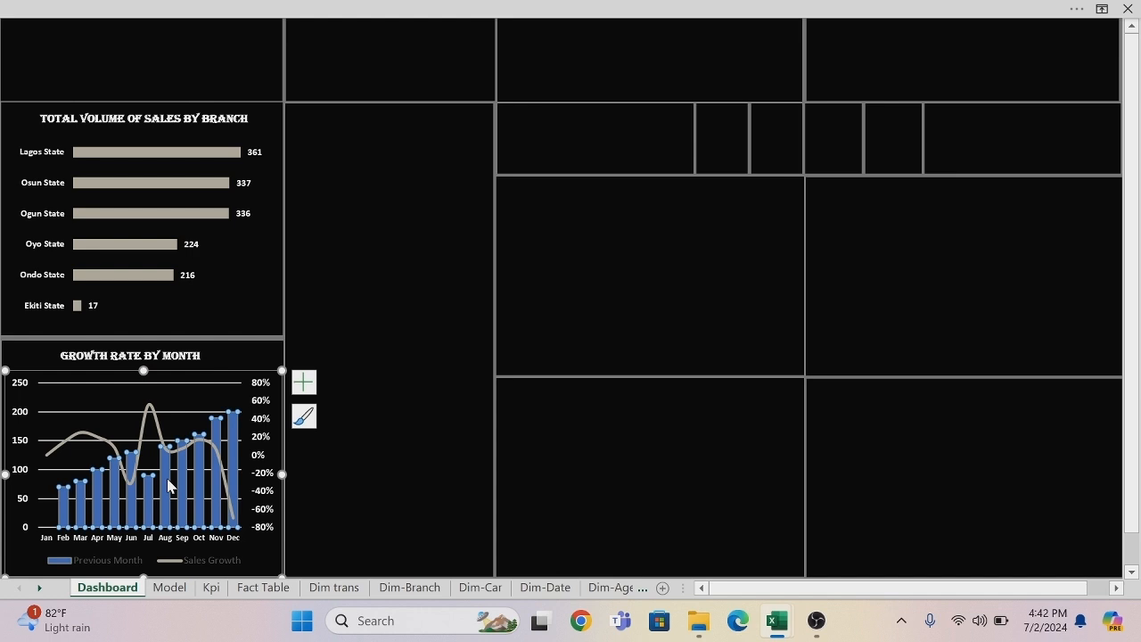
right_click(169, 484)
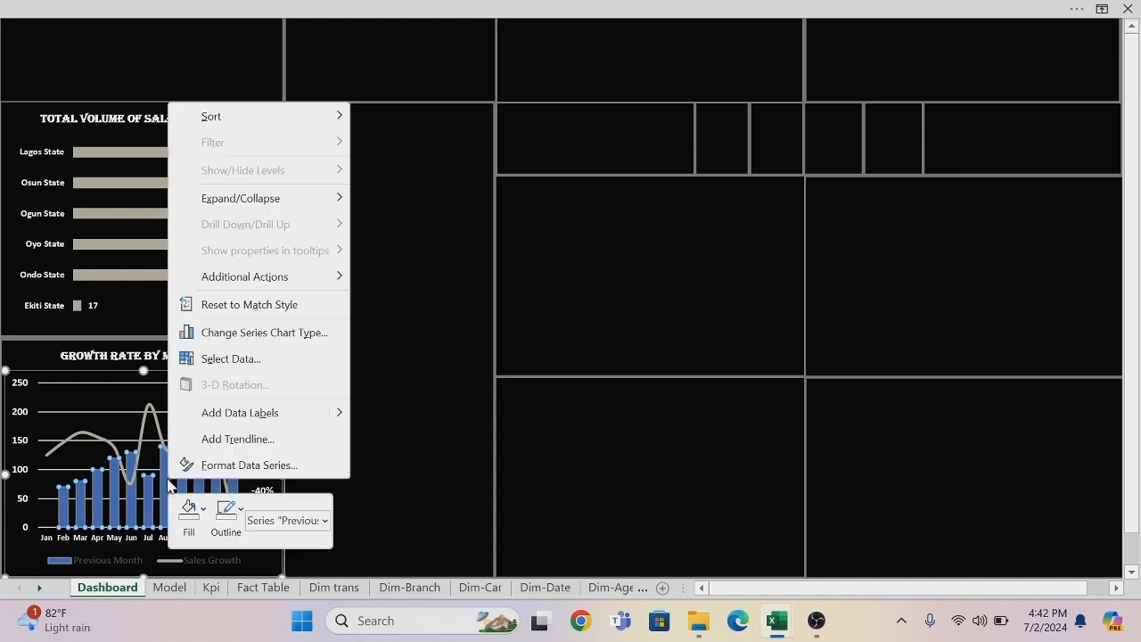
left_click(202, 511)
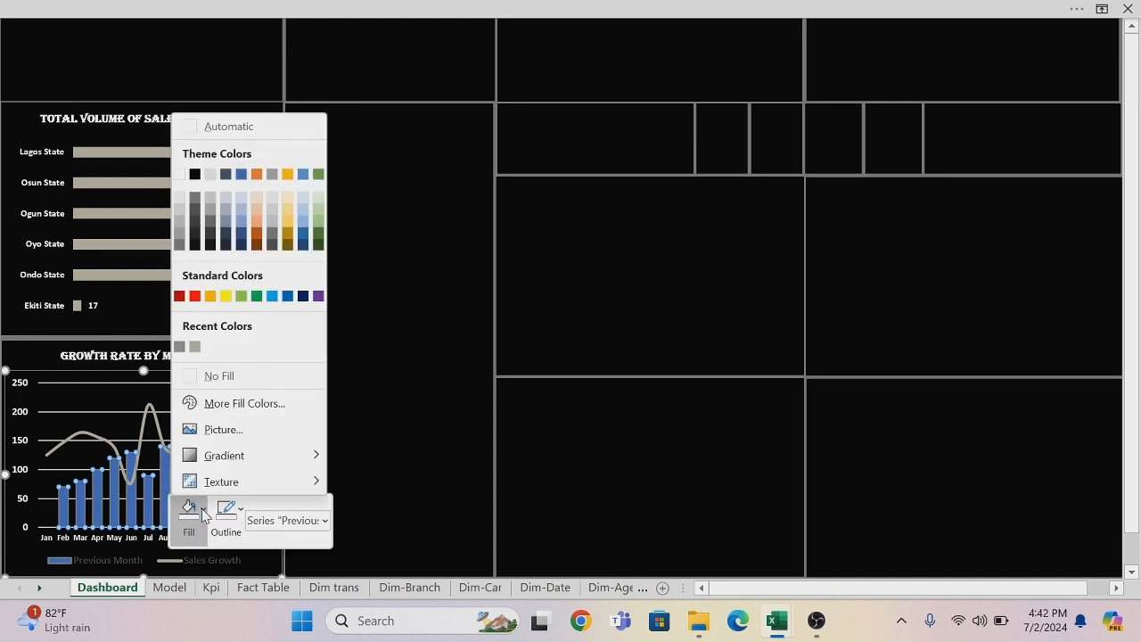
left_click(247, 404)
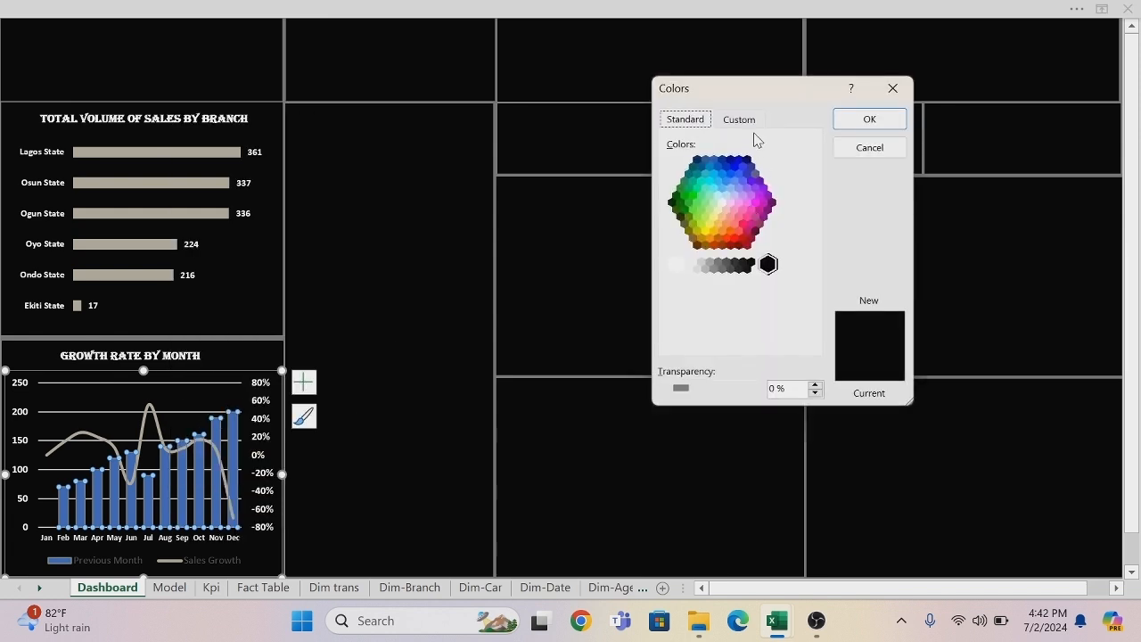
left_click(749, 121)
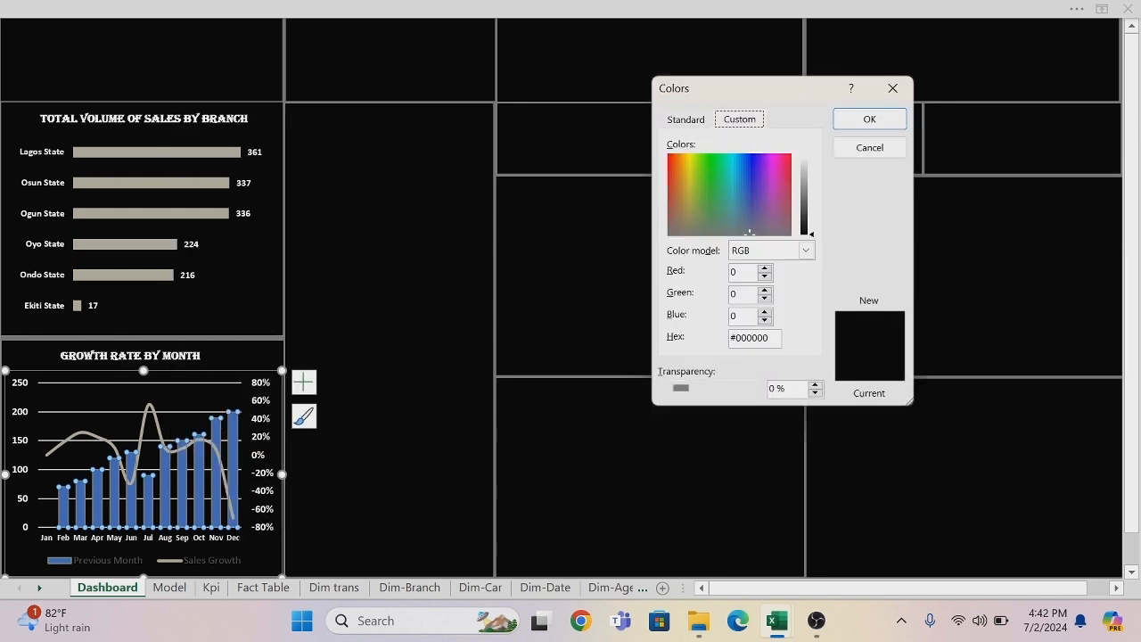
left_click(769, 338)
left_click(886, 122)
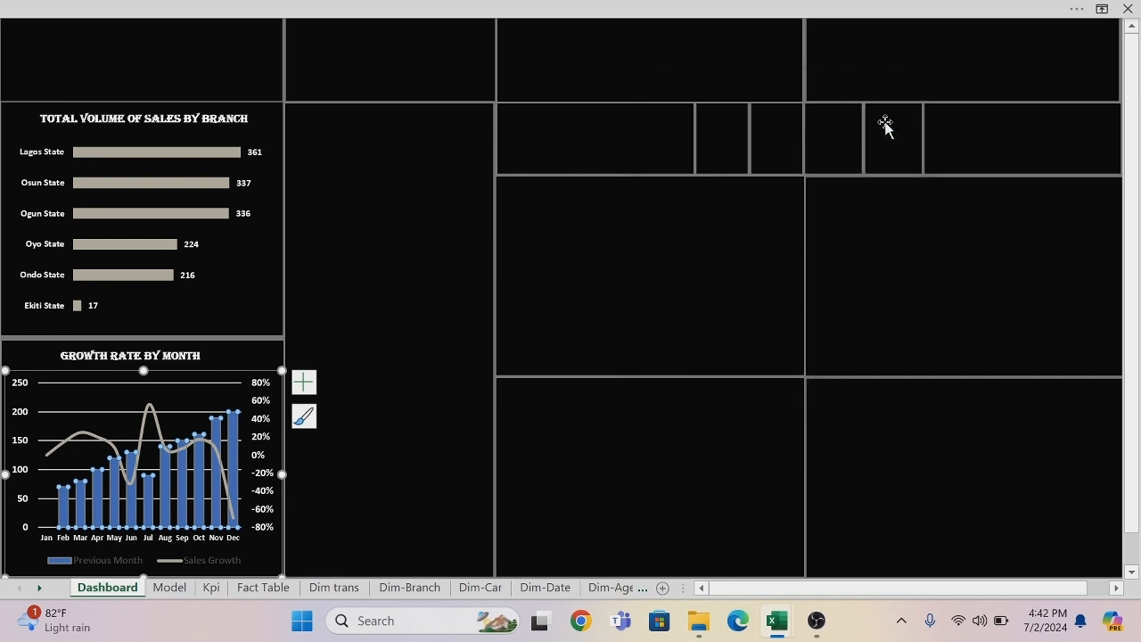
left_click(767, 402)
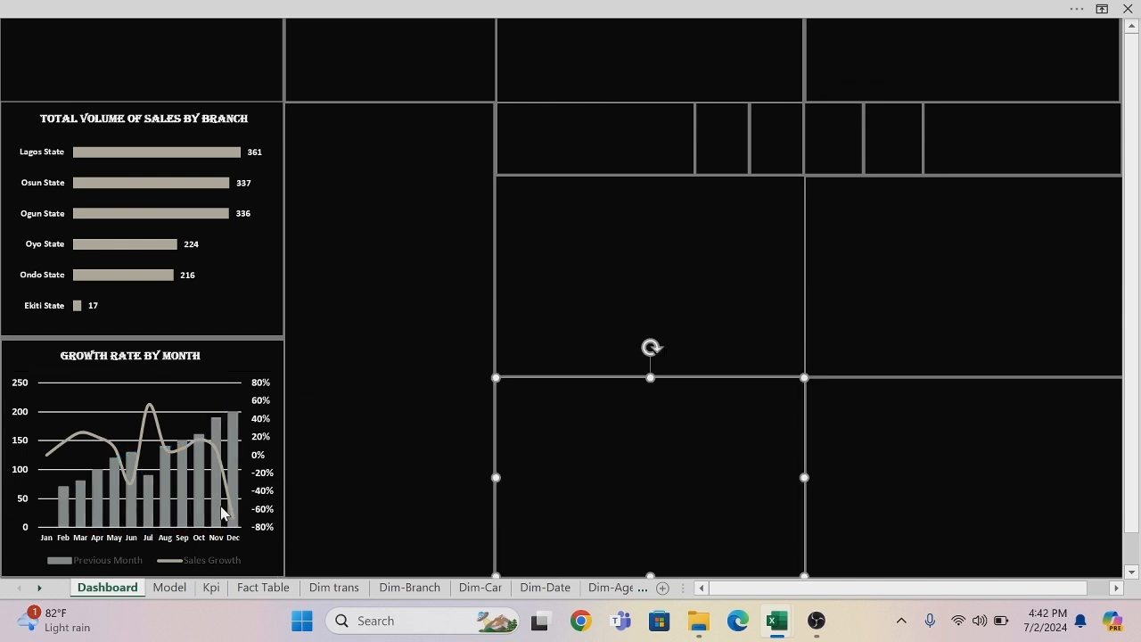
Copy the Female/Male doughnut chart from the Model sheet and paste it into the upper of the two large middle panels on the Dashboard sheet.
mouse_move(222, 512)
left_click(168, 588)
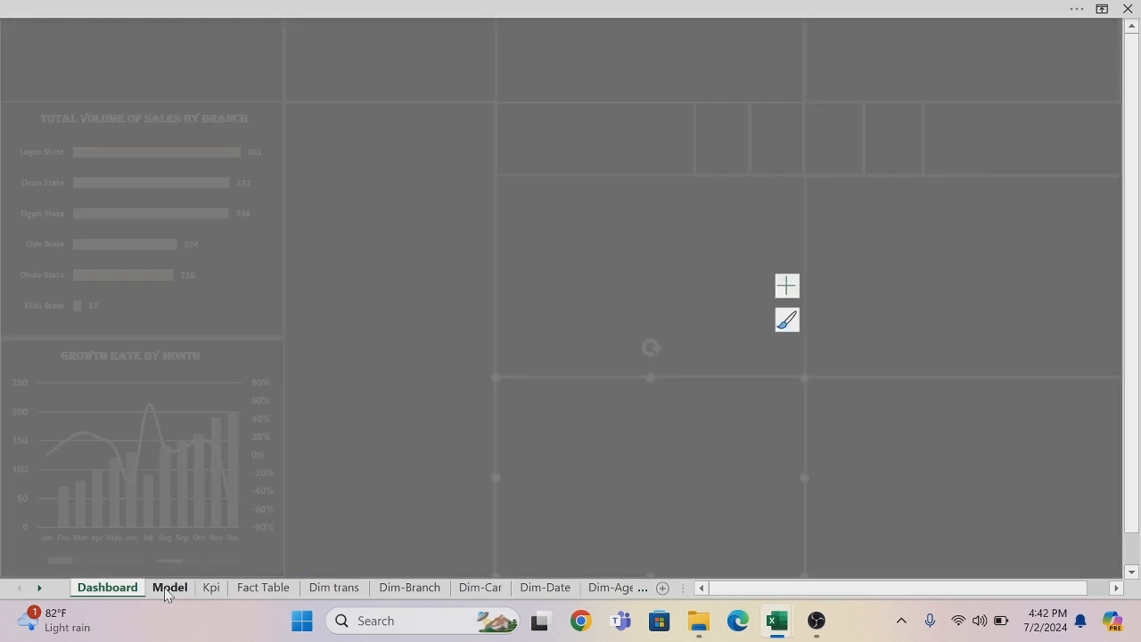
left_click_drag(1134, 416, 1135, 165)
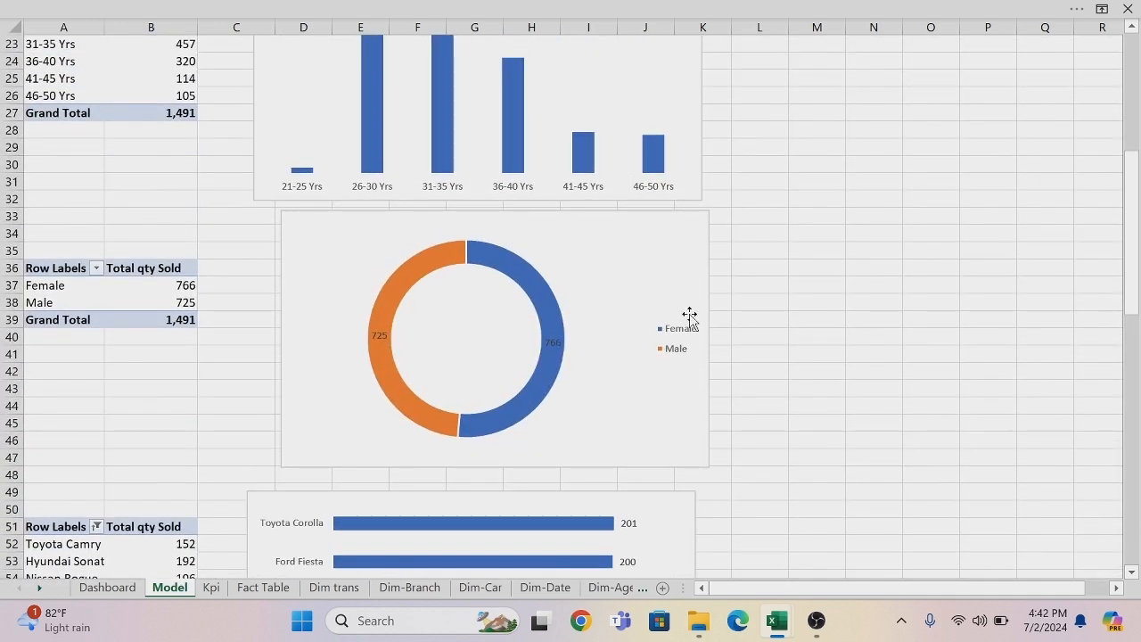
left_click(642, 227)
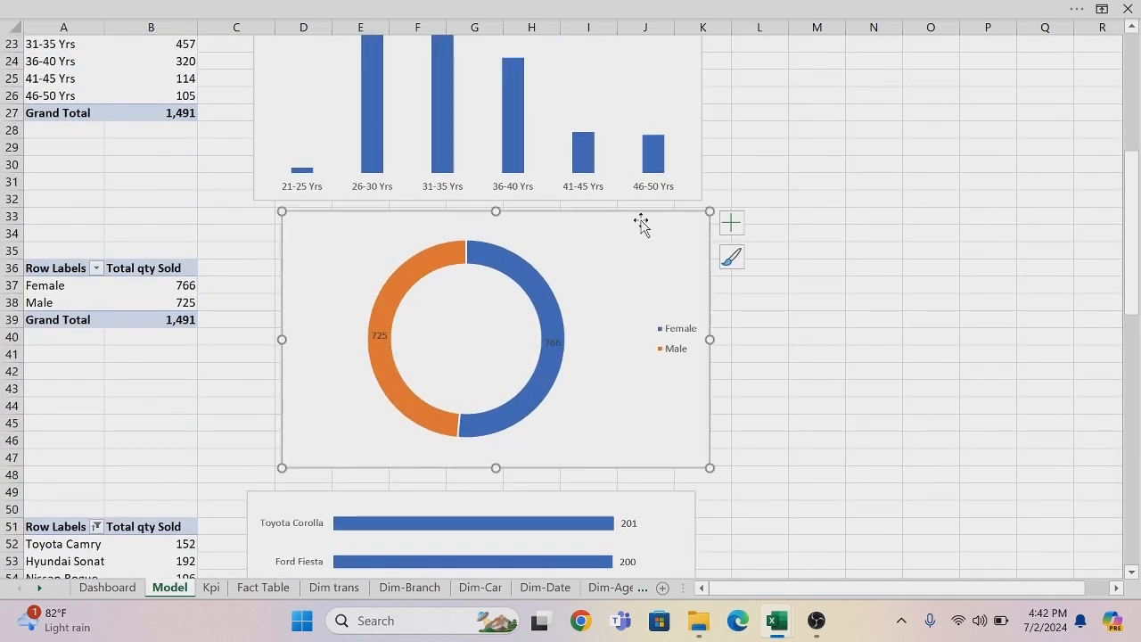
left_click(136, 588)
left_click(689, 277)
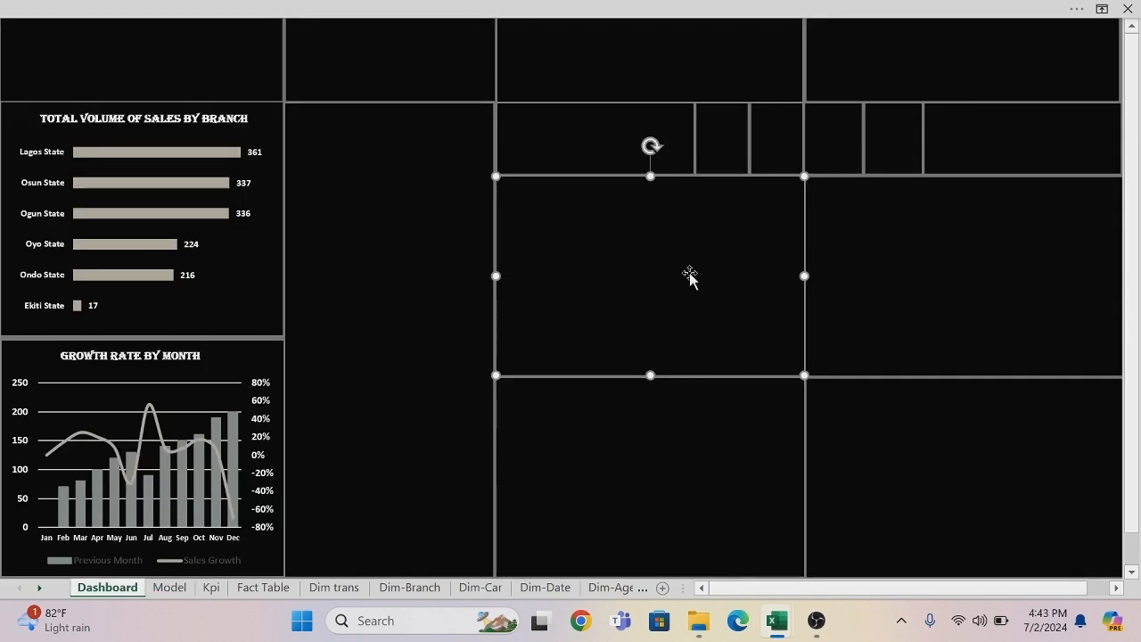
key("ctrl+v")
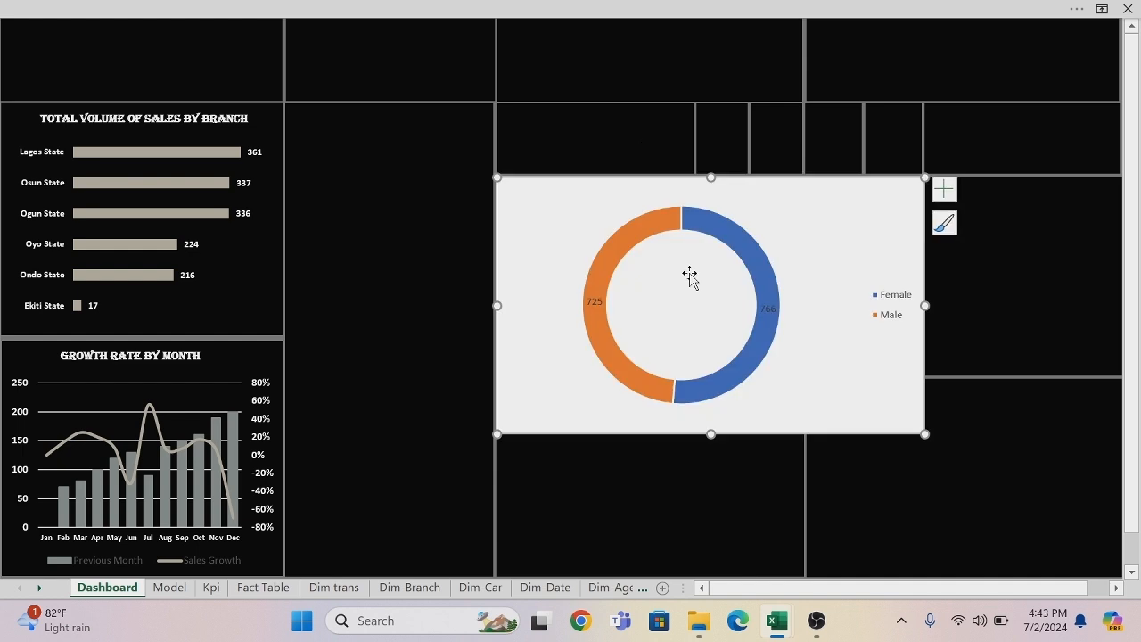
Remove the fill and the outline from the Female/Male doughnut chart's chart area.
right_click(668, 186)
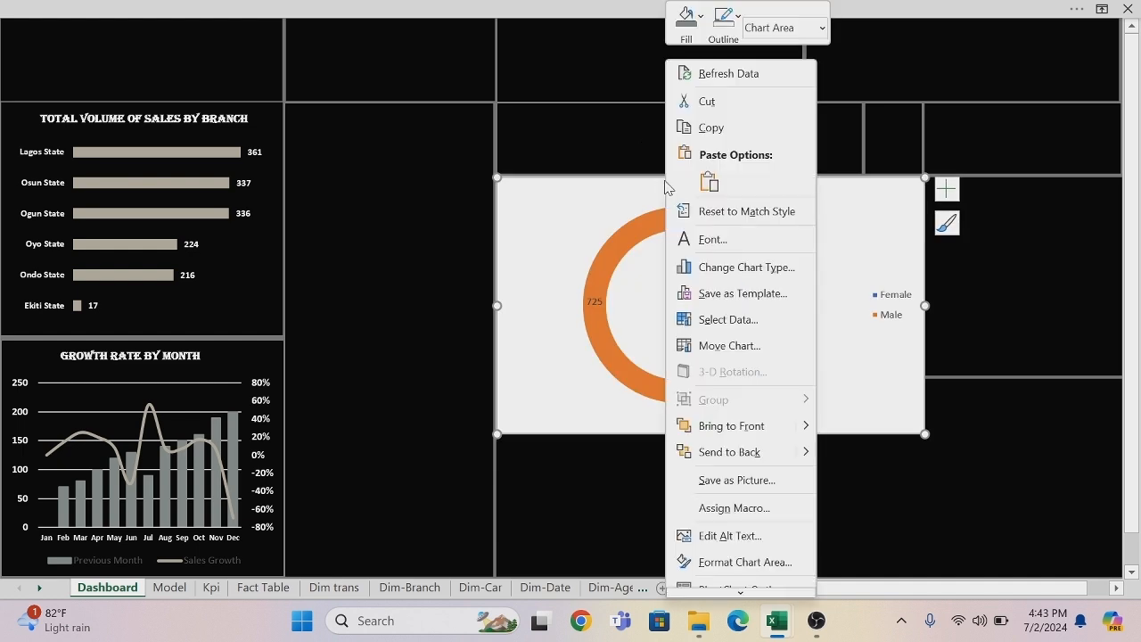
left_click(686, 18)
left_click(690, 318)
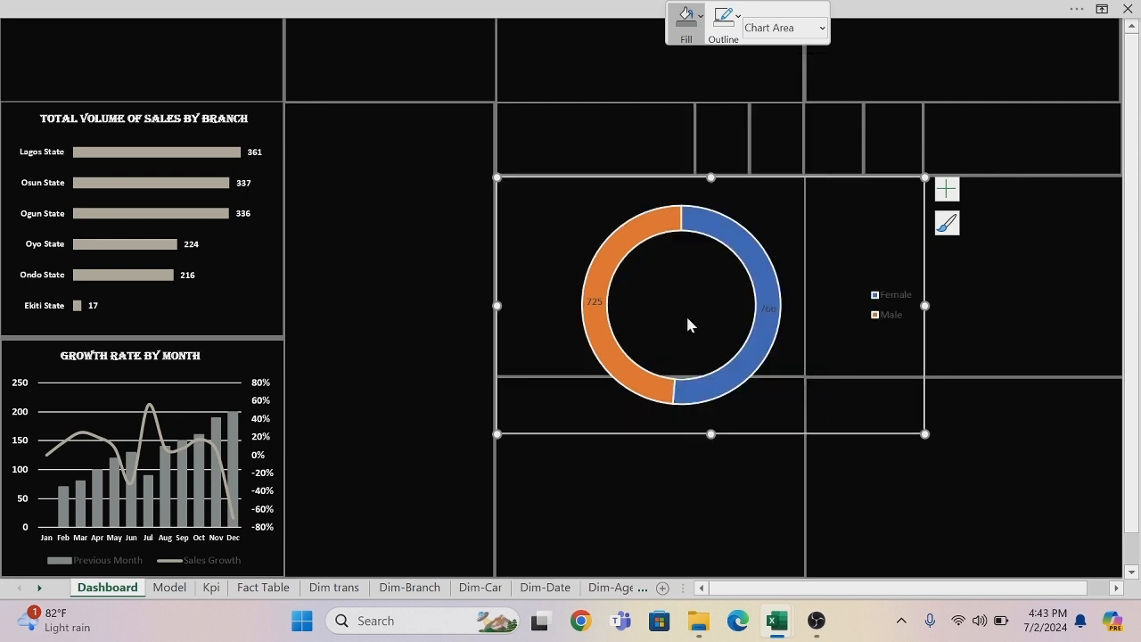
left_click(737, 18)
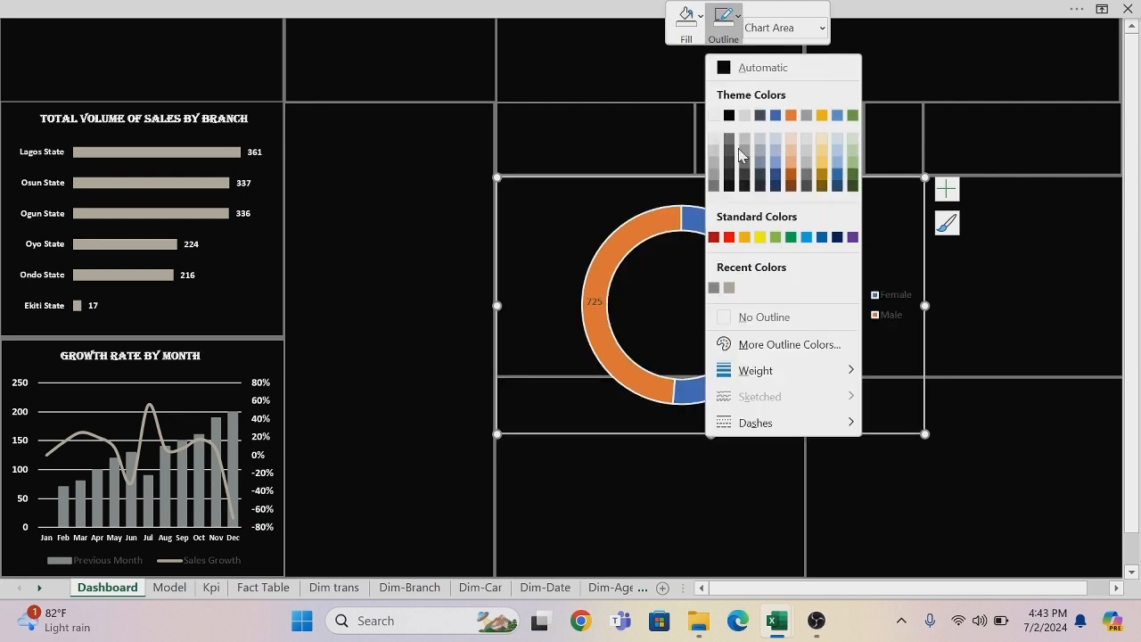
left_click(723, 319)
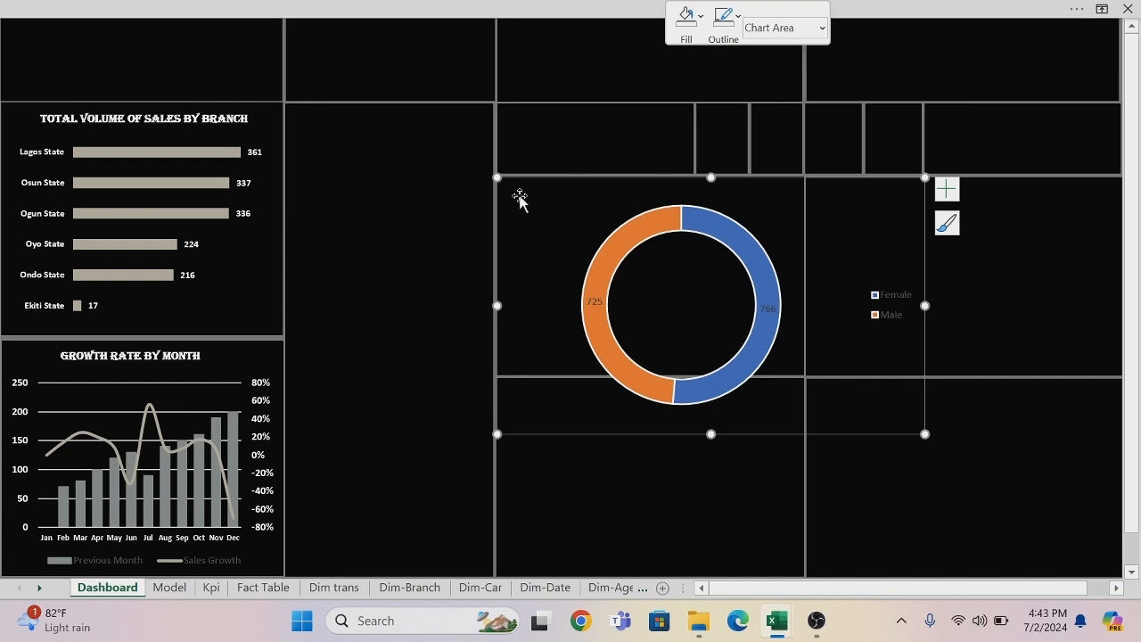
Shrink the doughnut chart and move it so it fits inside the upper of the two large middle panels.
left_click_drag(496, 177, 587, 192)
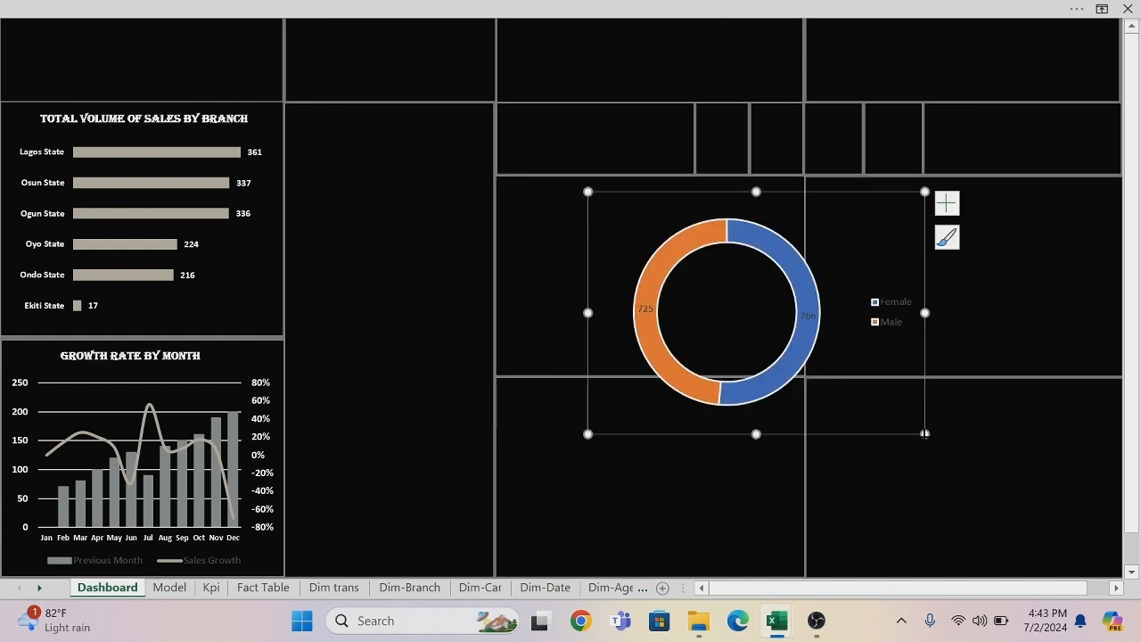
left_click_drag(925, 434, 857, 414)
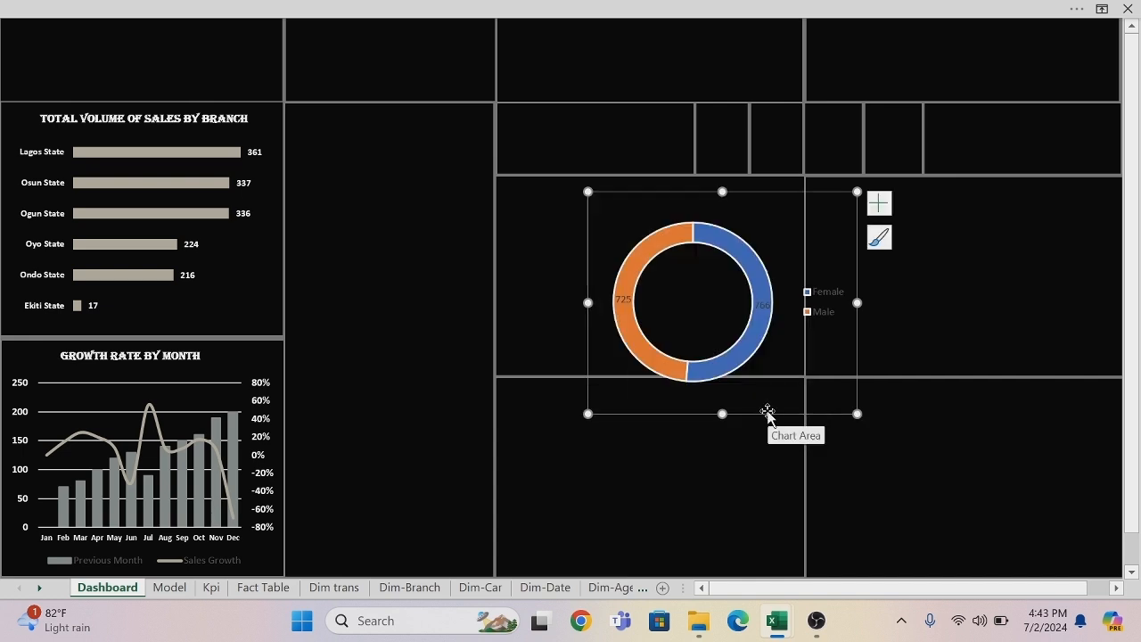
left_click_drag(768, 414, 668, 379)
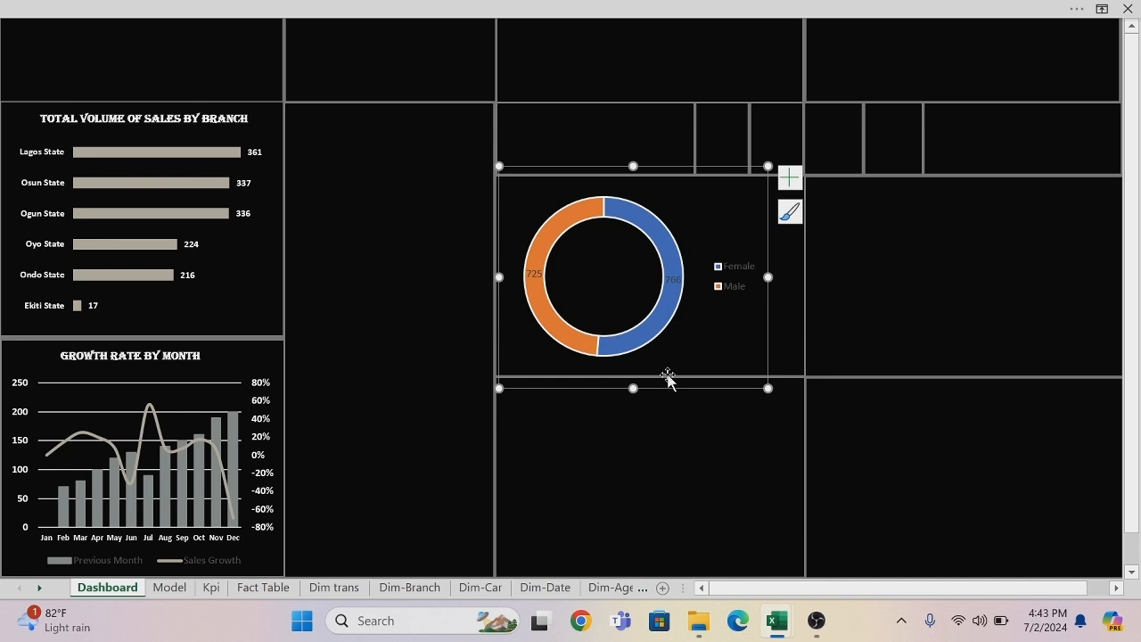
left_click_drag(499, 167, 514, 198)
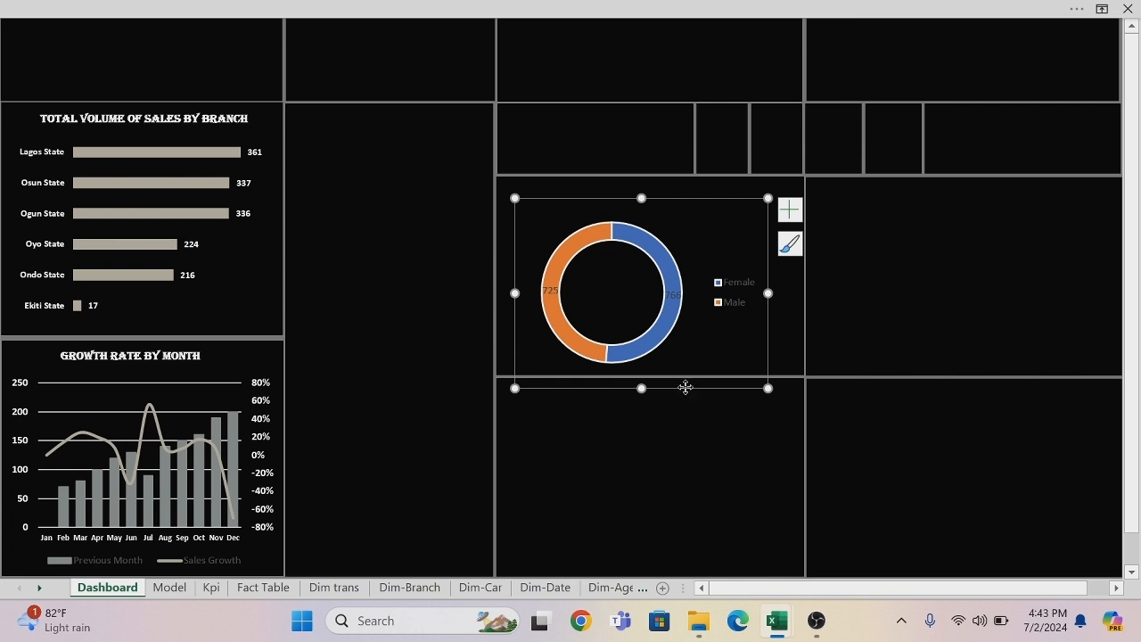
left_click_drag(684, 387, 666, 376)
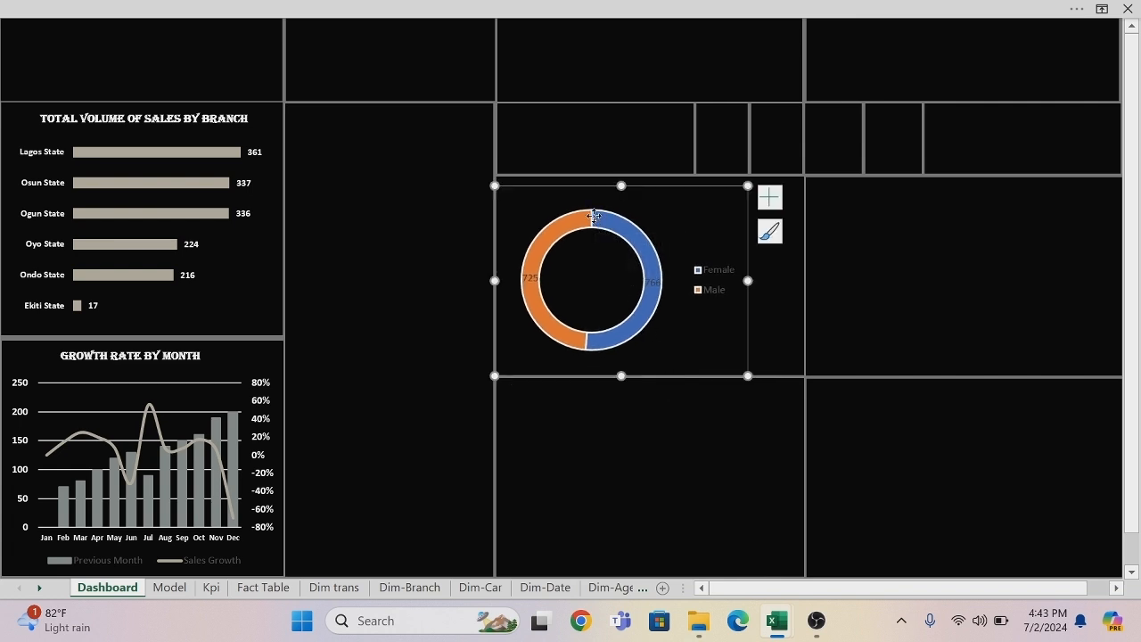
Remove the outline from the doughnut chart's data series.
left_click(594, 218)
right_click(594, 219)
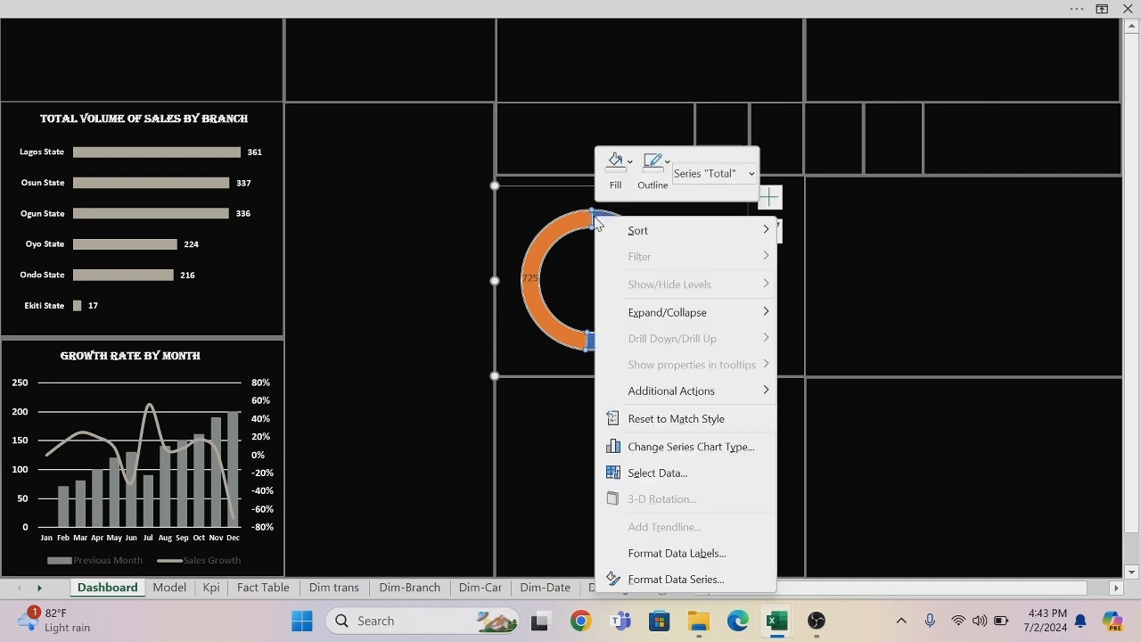
left_click(668, 167)
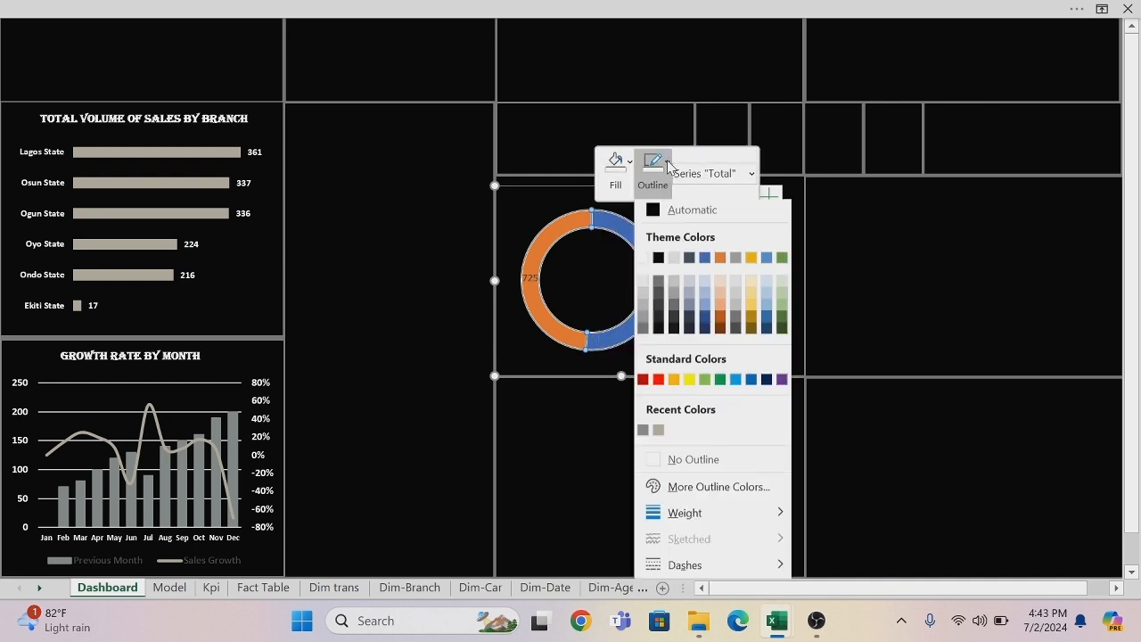
left_click(660, 463)
left_click(642, 467)
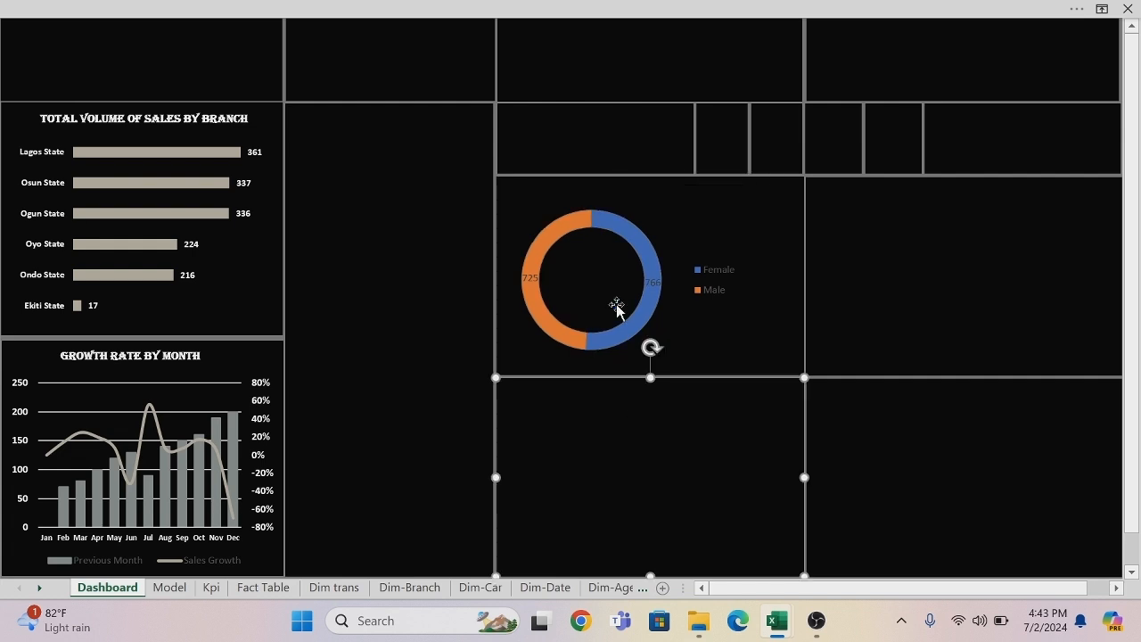
Fill the doughnut's Male slice with the recently used grey.
left_click(594, 220)
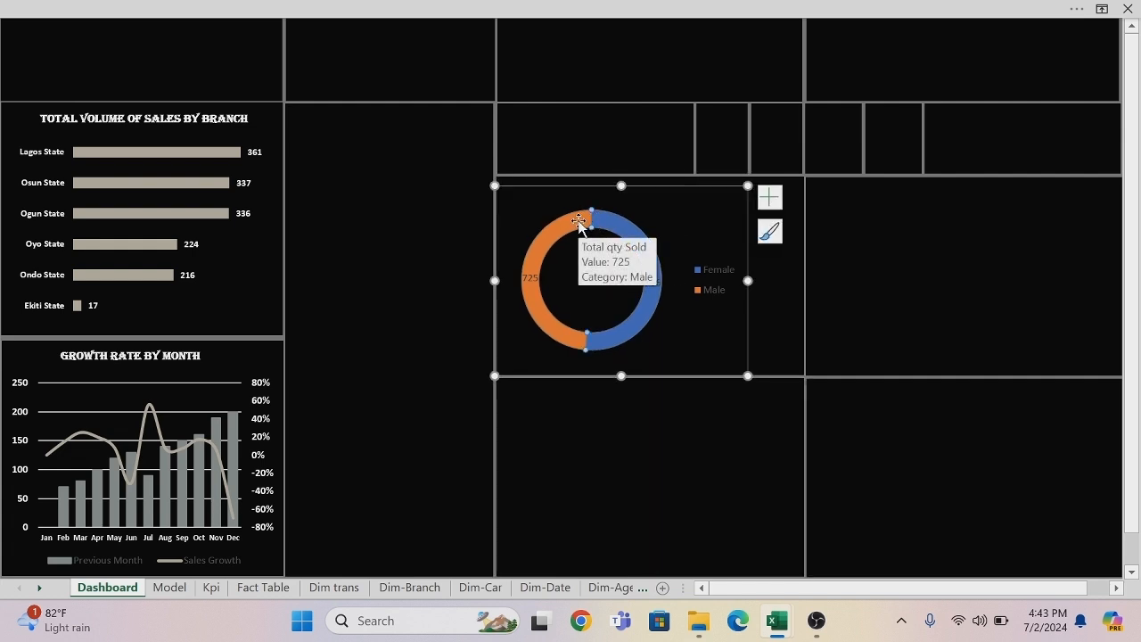
right_click(579, 222)
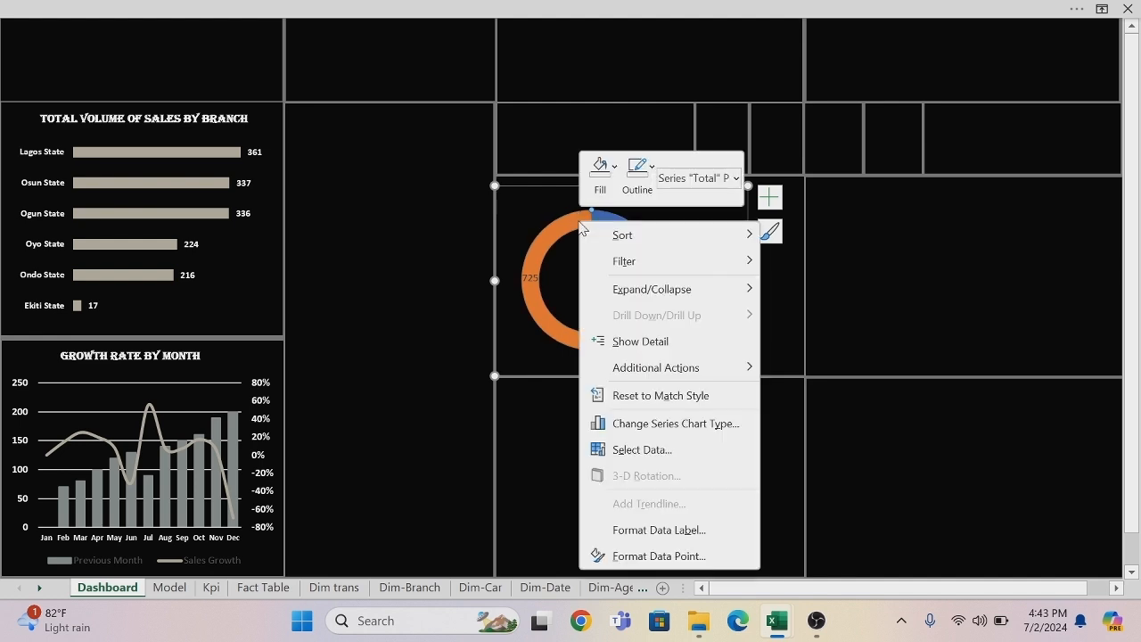
left_click(615, 172)
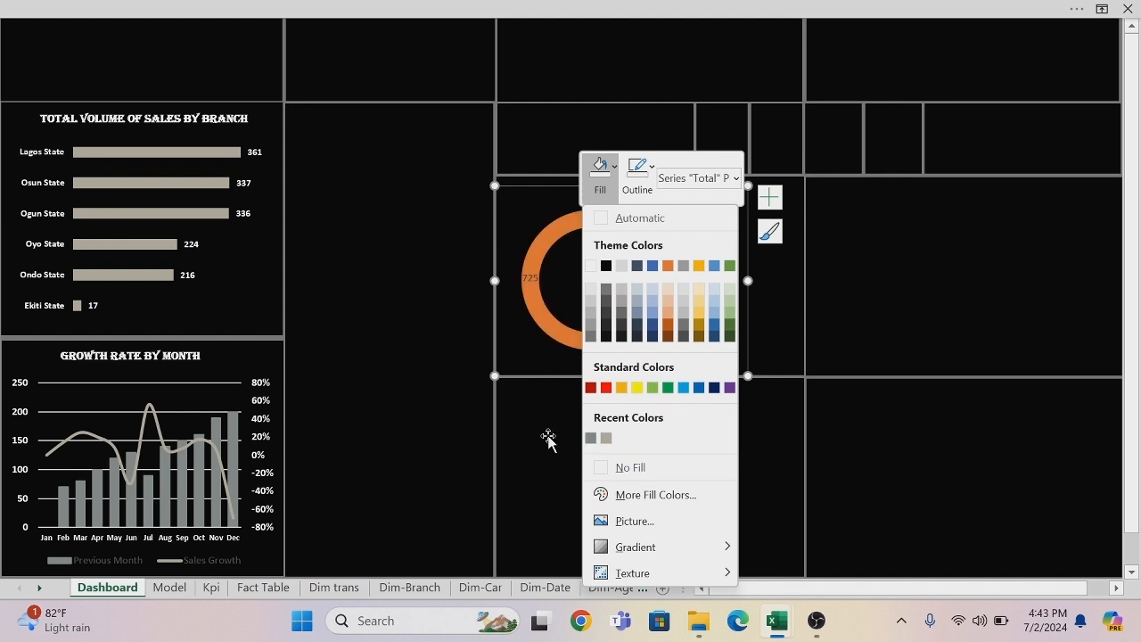
key("Escape")
right_click(590, 226)
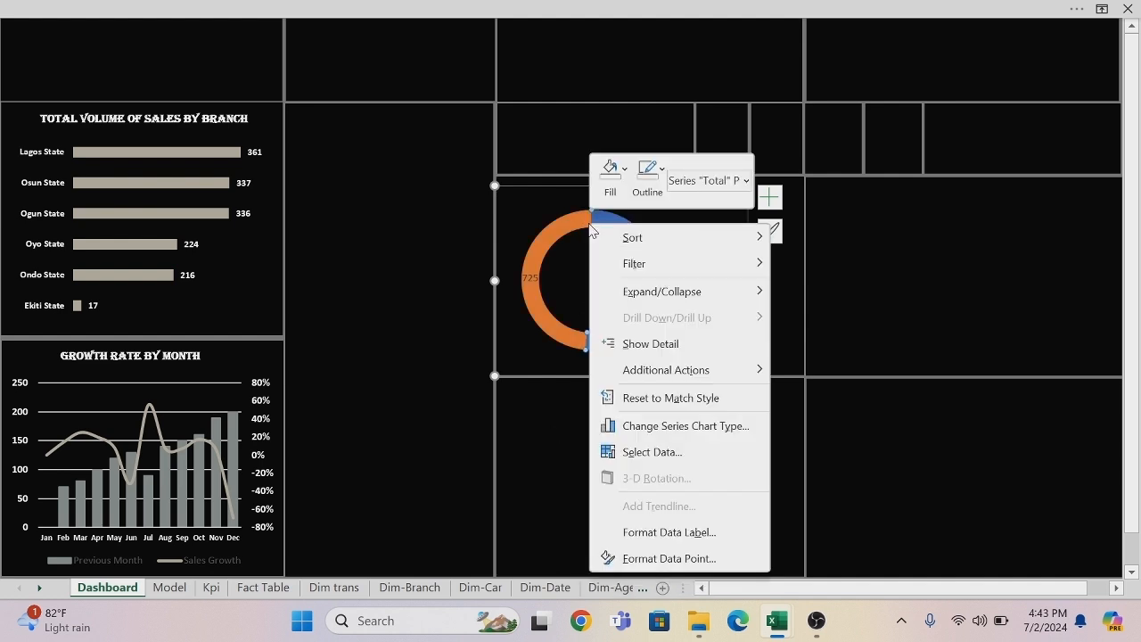
left_click(610, 170)
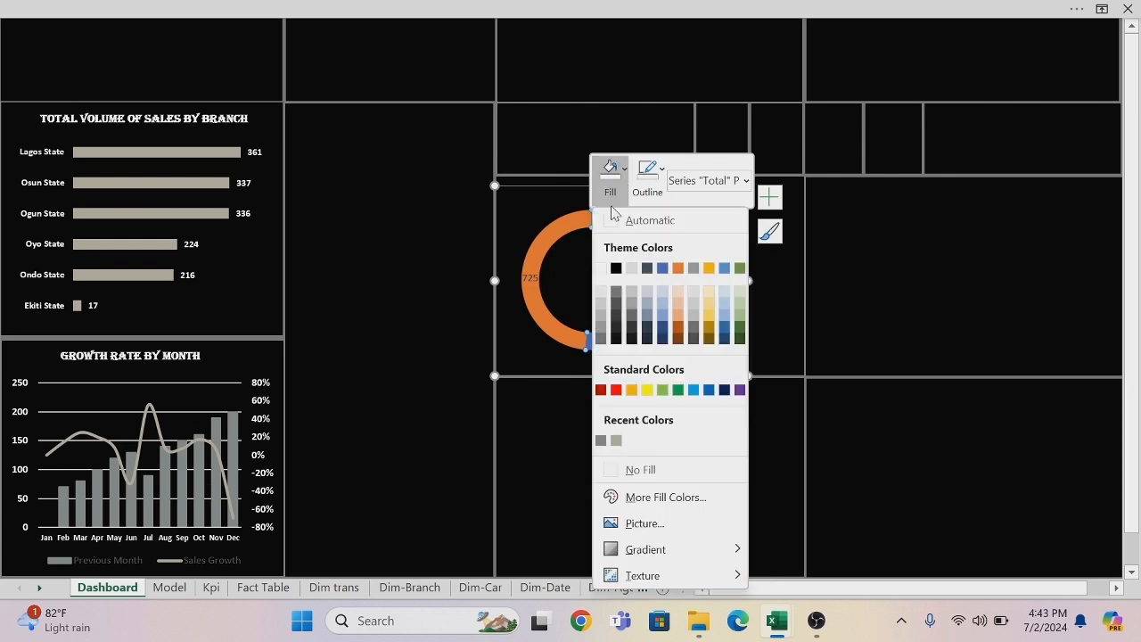
left_click(601, 440)
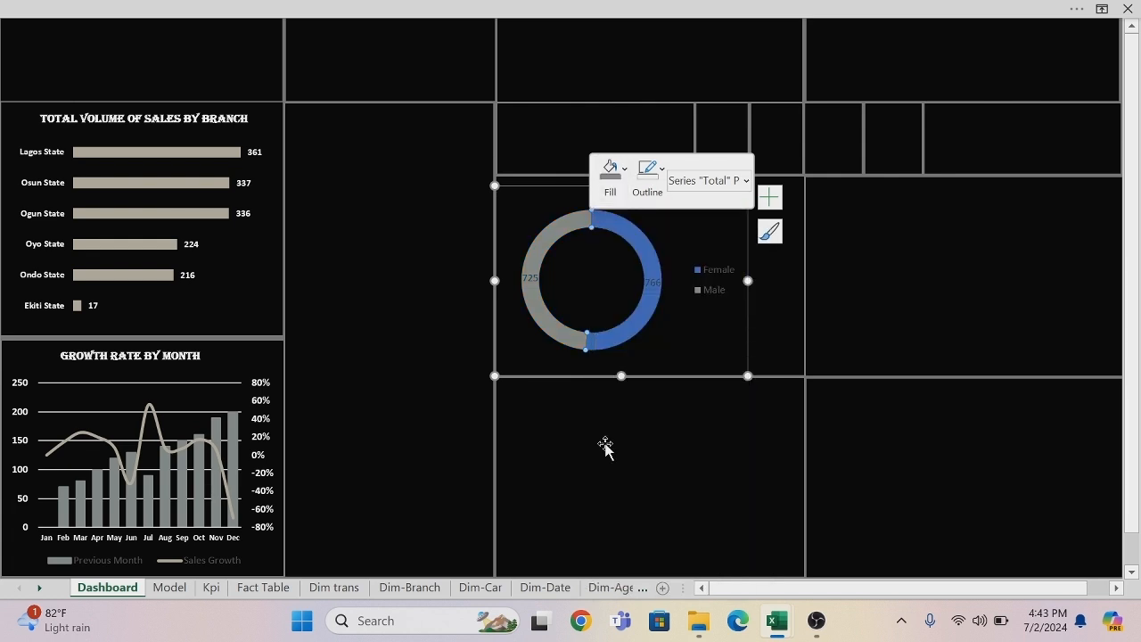
Fill the doughnut's Female slice with the recently used beige-grey.
mouse_move(643, 248)
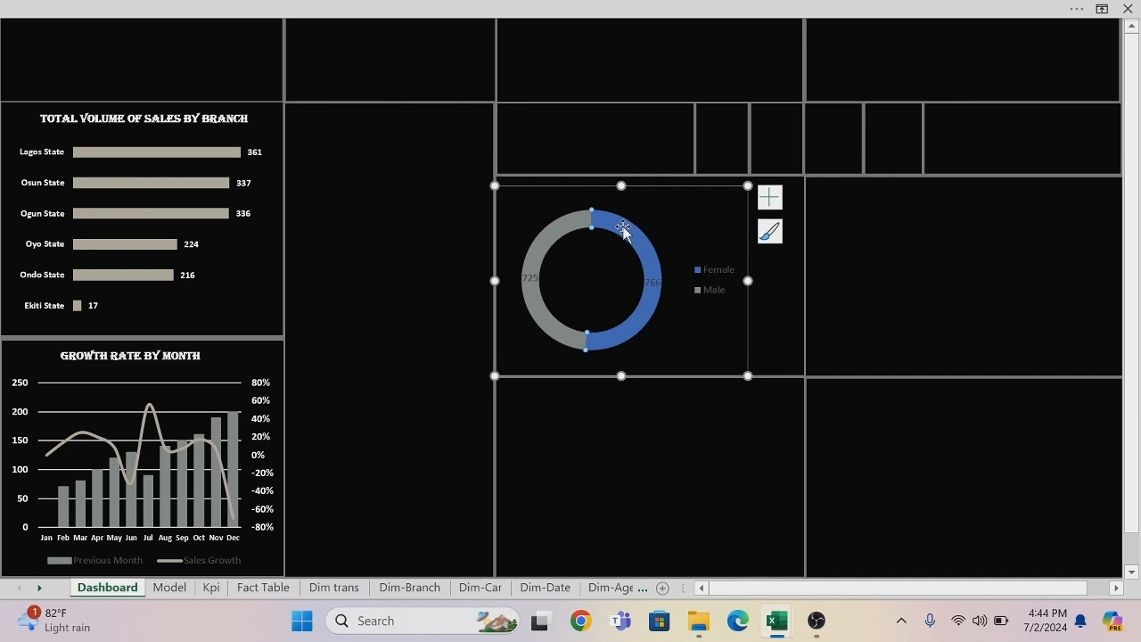
right_click(623, 230)
left_click(661, 172)
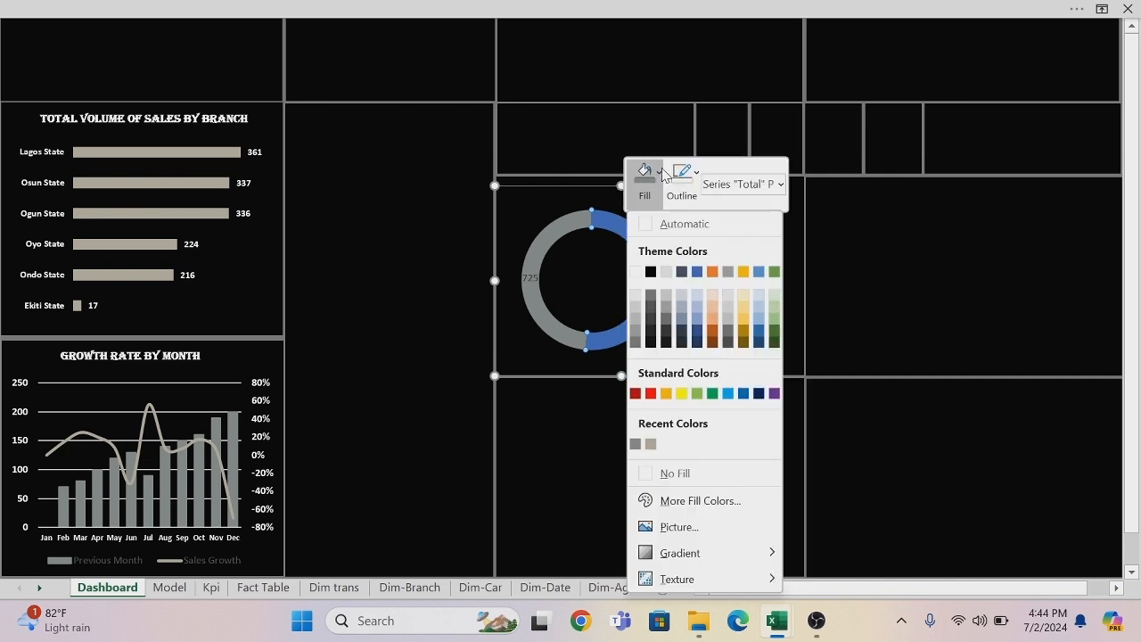
left_click(654, 444)
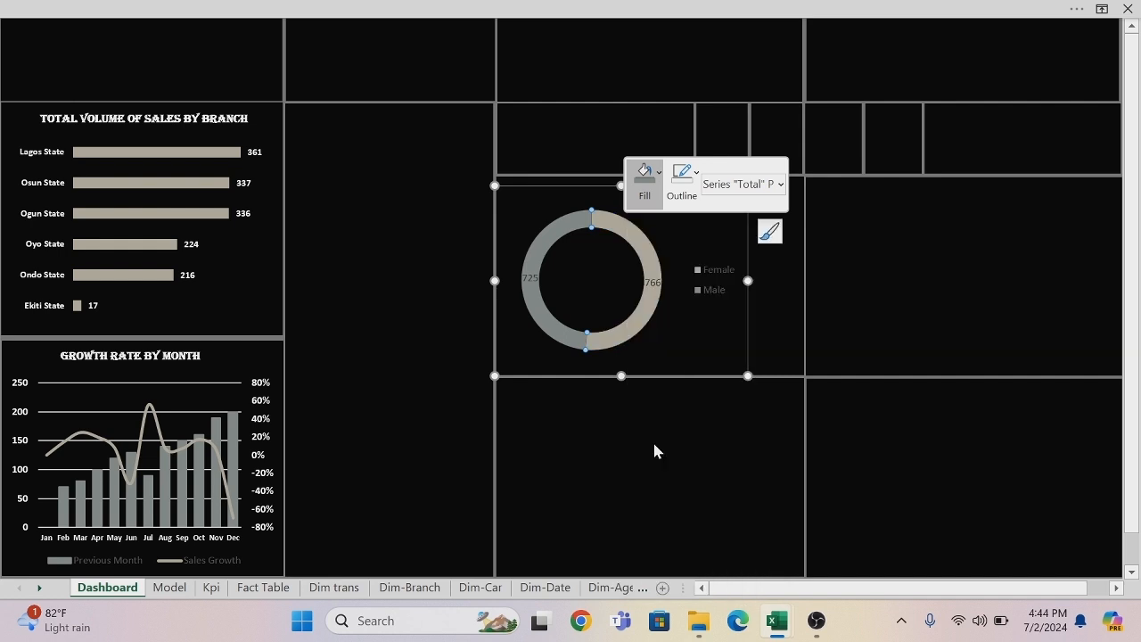
left_click(499, 398)
Set the doughnut series' hole size to 45%.
left_click(593, 225)
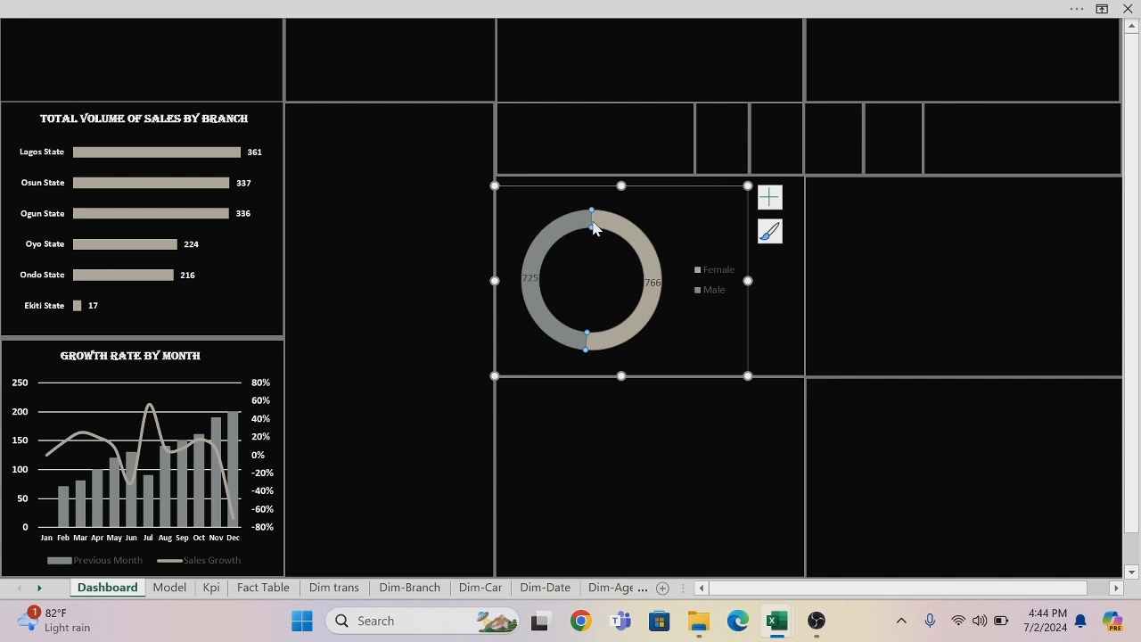
right_click(593, 228)
left_click(651, 584)
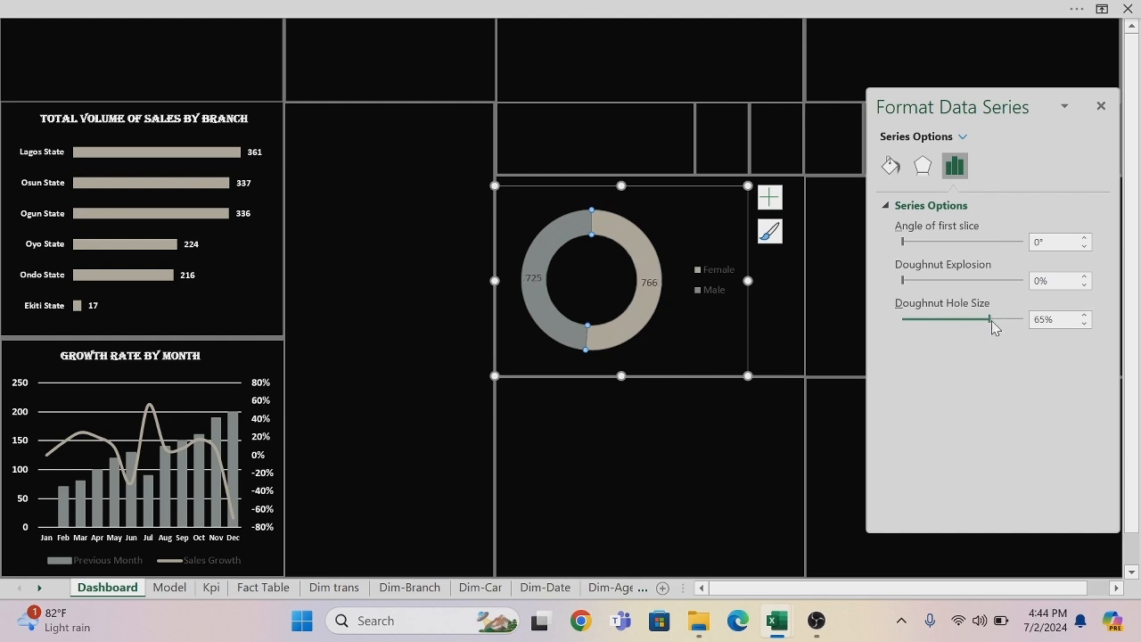
left_click(974, 319)
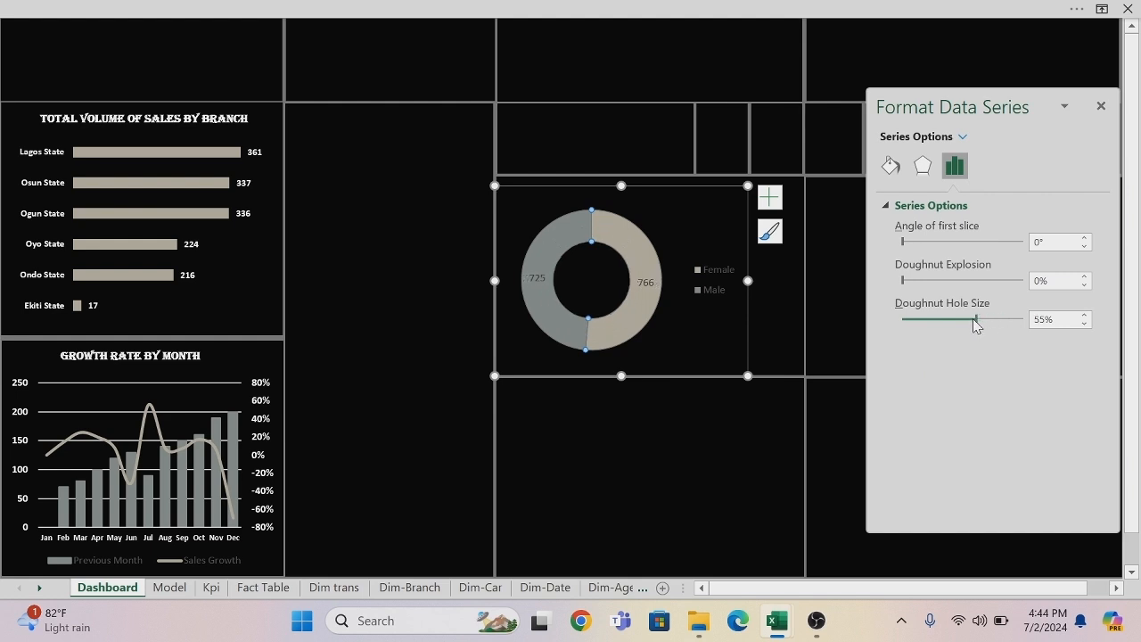
left_click(963, 318)
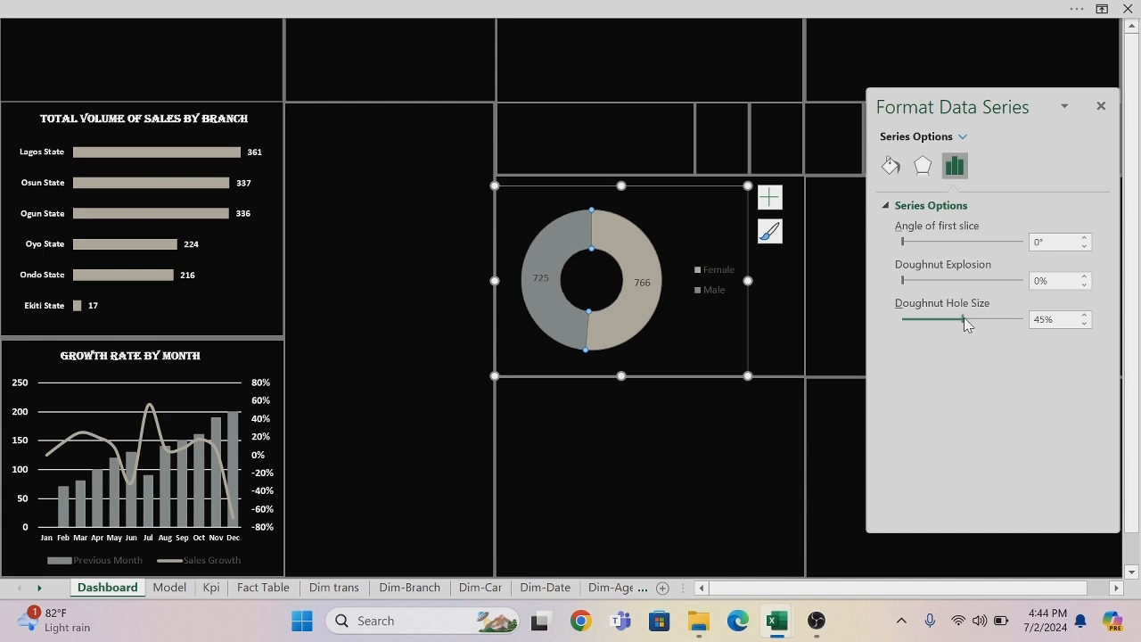
left_click(750, 475)
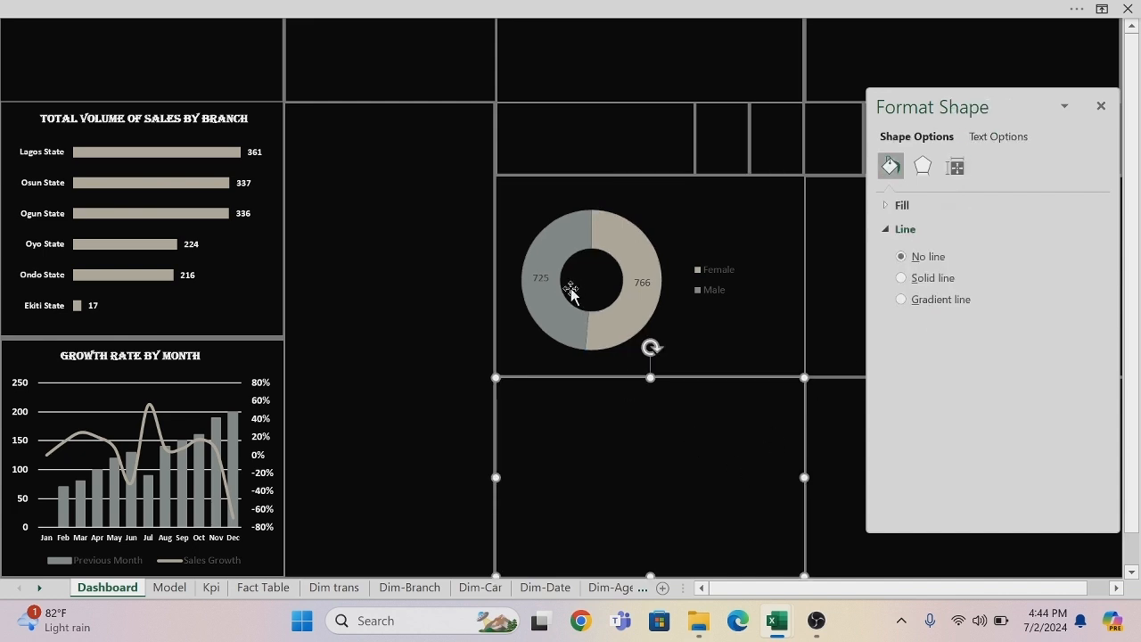
Move the Male data label outside the ring to its upper left and the Female label to its lower right.
left_click(544, 282)
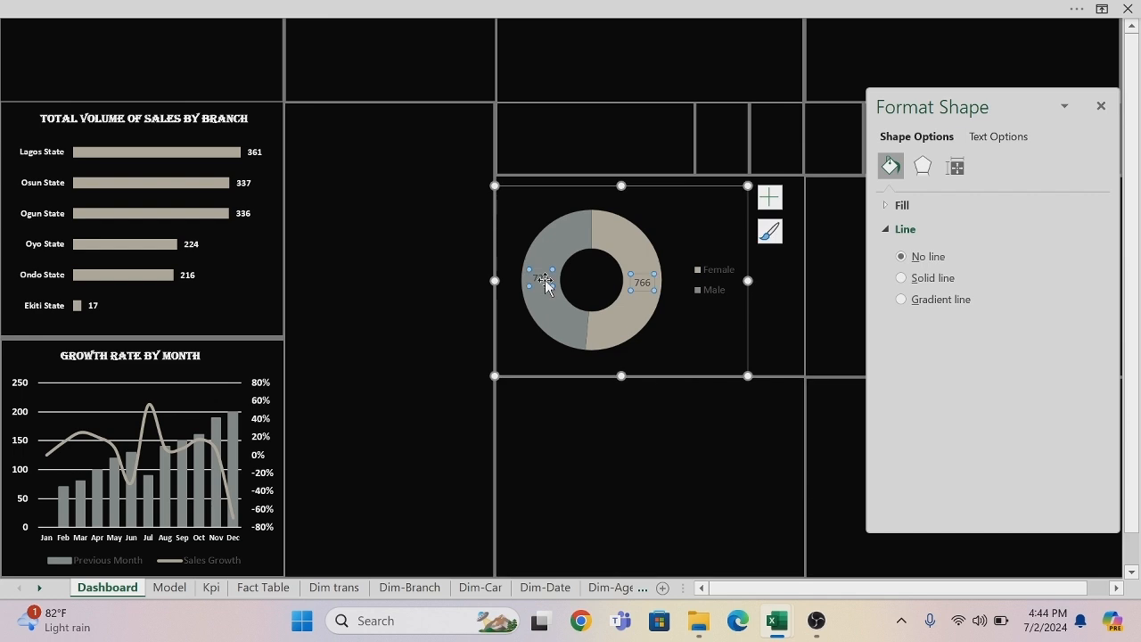
left_click_drag(544, 282, 511, 217)
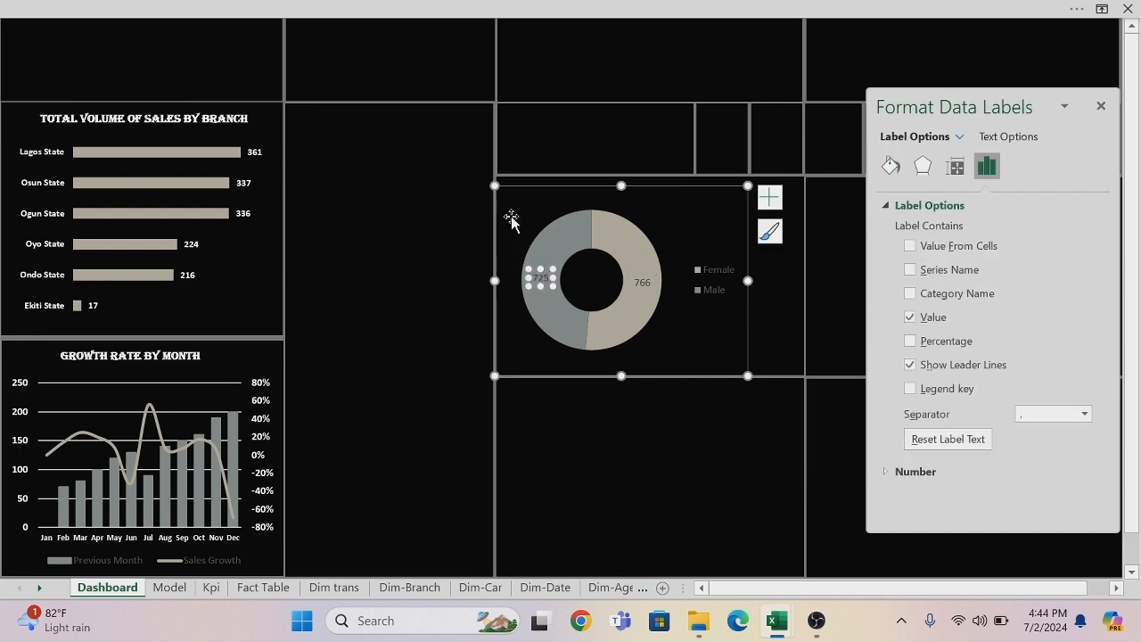
left_click(643, 283)
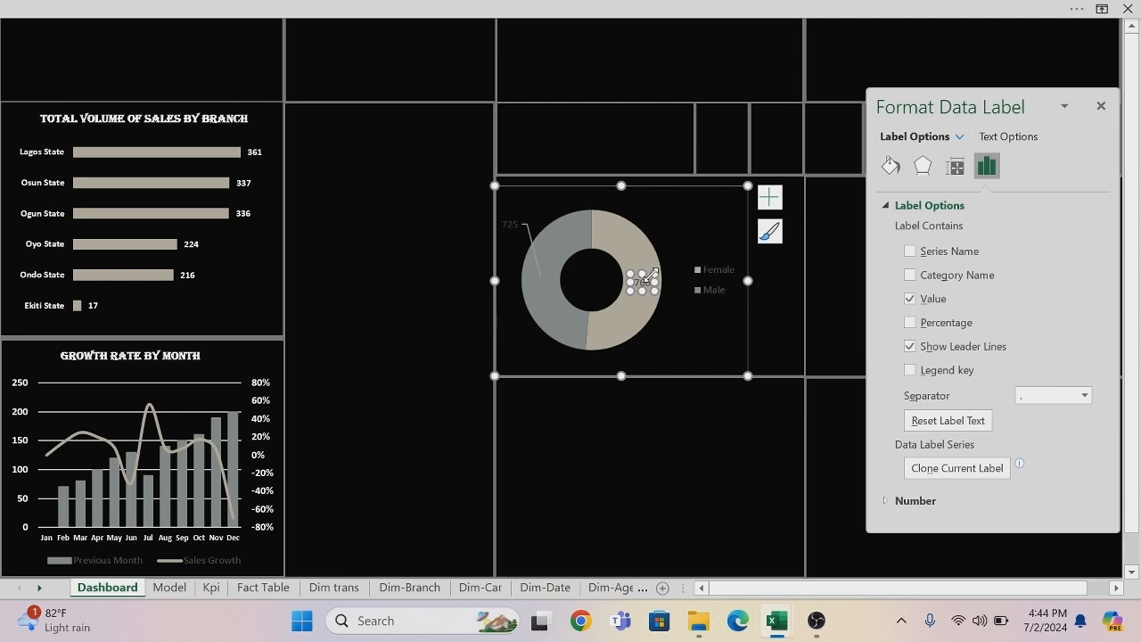
left_click_drag(649, 274, 703, 338)
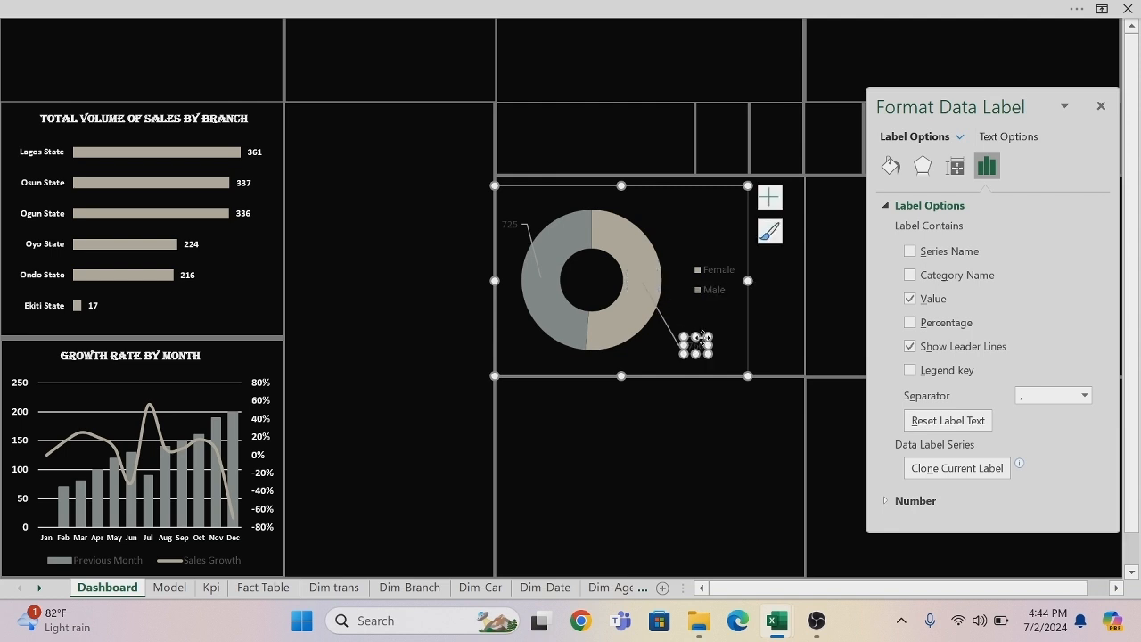
Make the doughnut chart's Male data label bold and white.
left_click(512, 224)
right_click(517, 228)
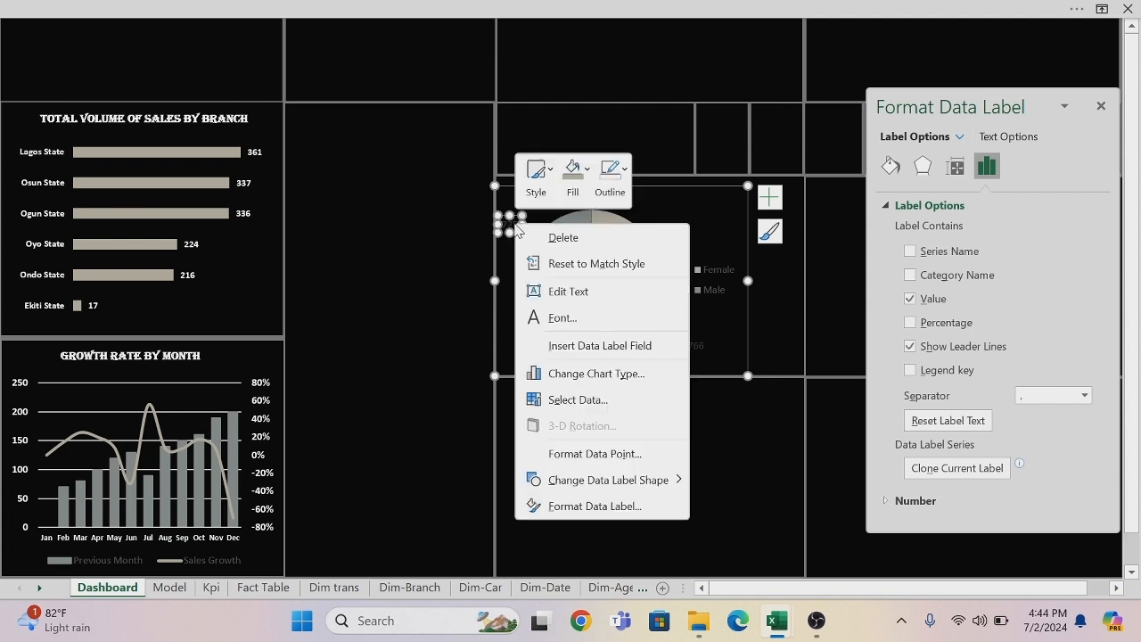
left_click(563, 320)
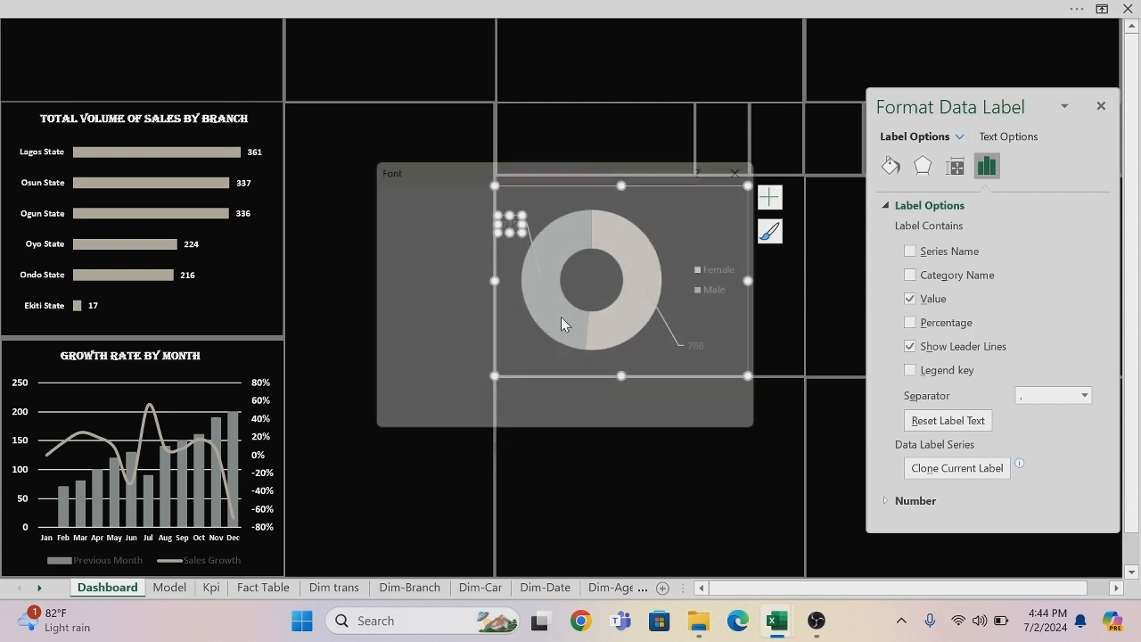
left_click(655, 231)
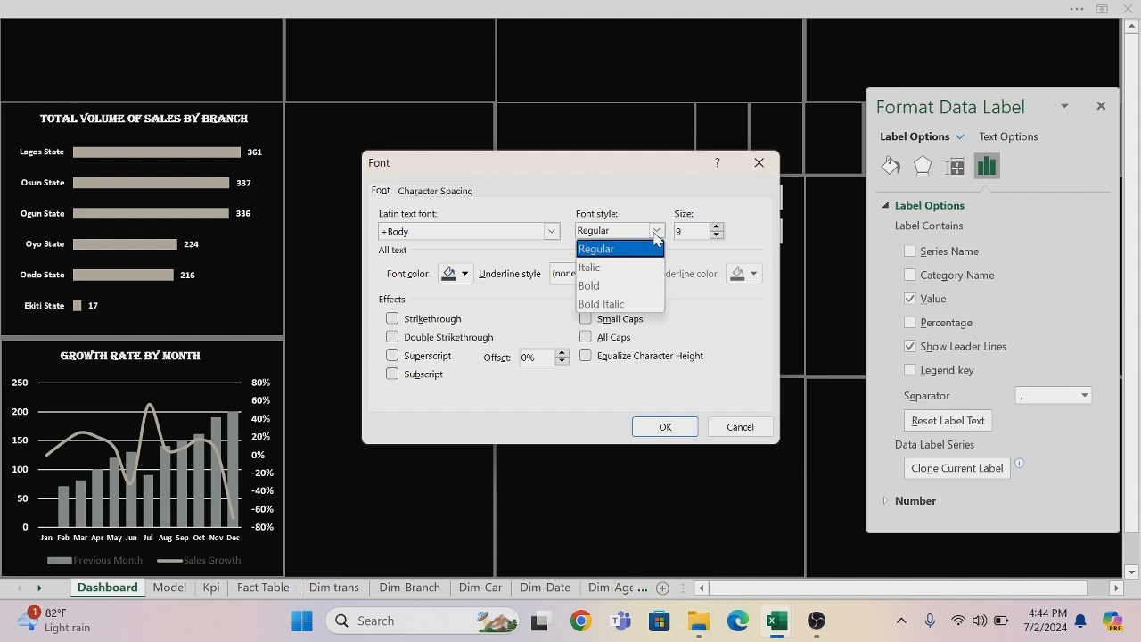
left_click(606, 292)
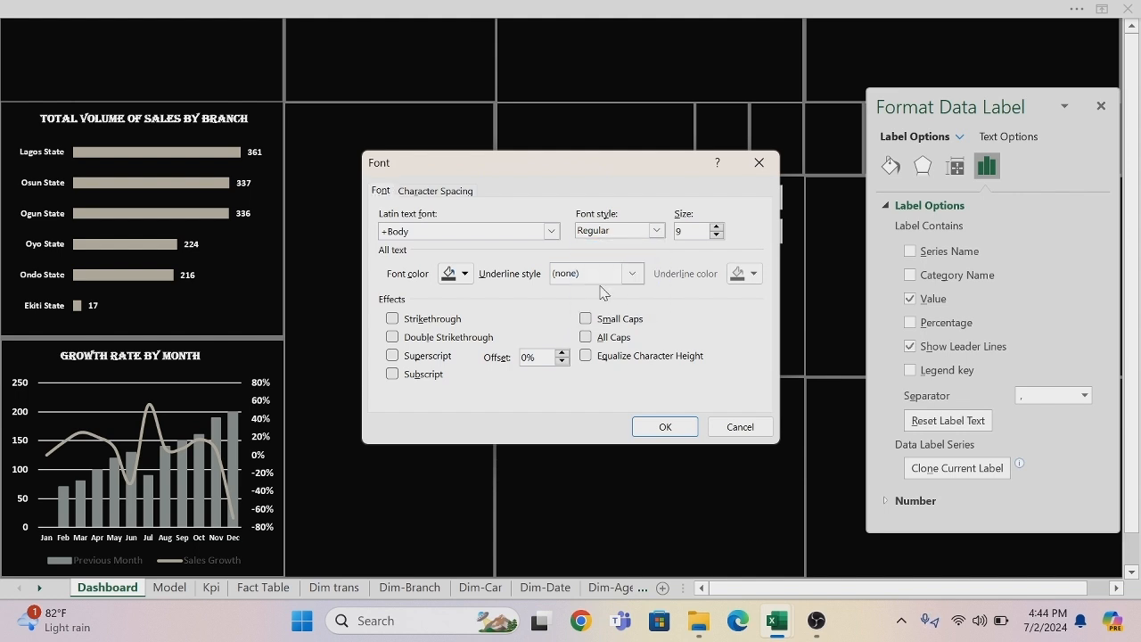
left_click(465, 274)
left_click(444, 339)
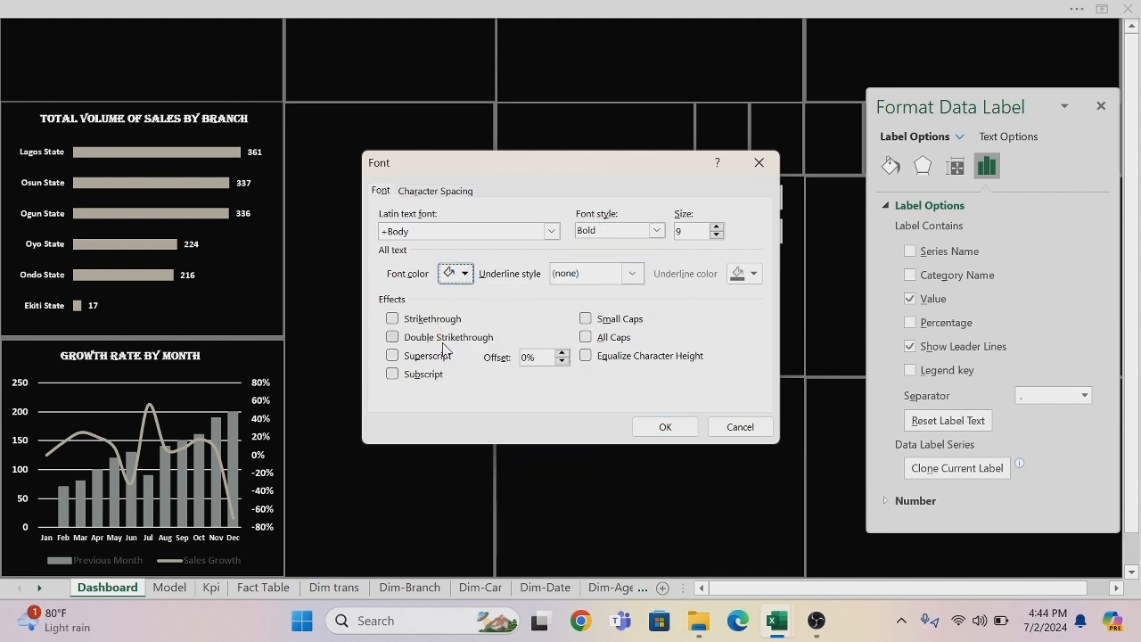
left_click(657, 426)
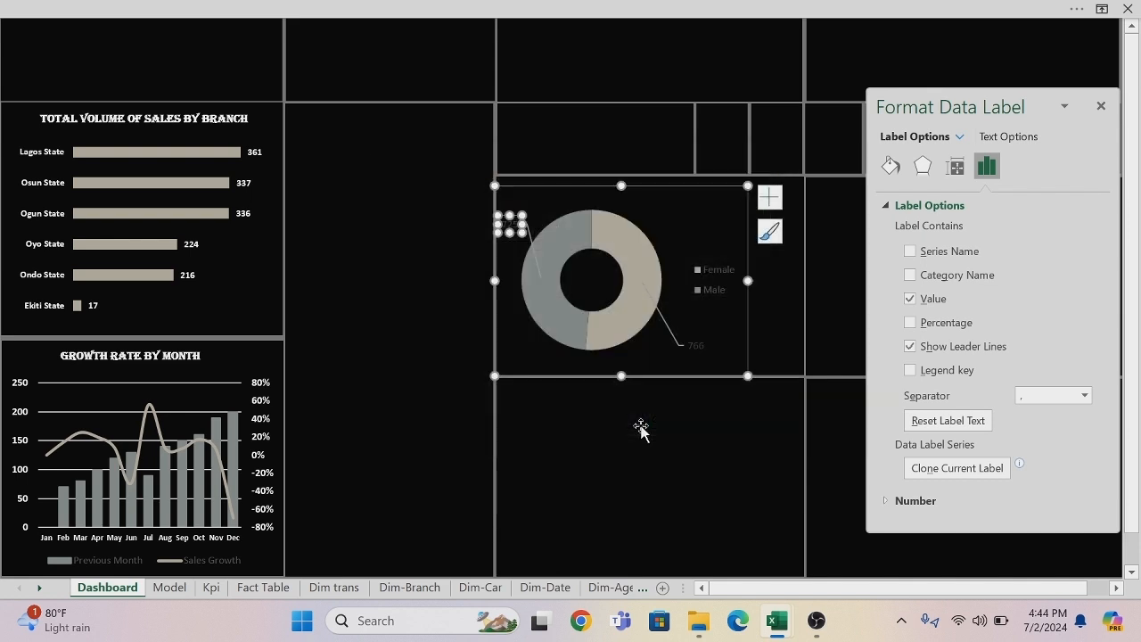
Make the doughnut chart's Female data label bold and white.
left_click(696, 346)
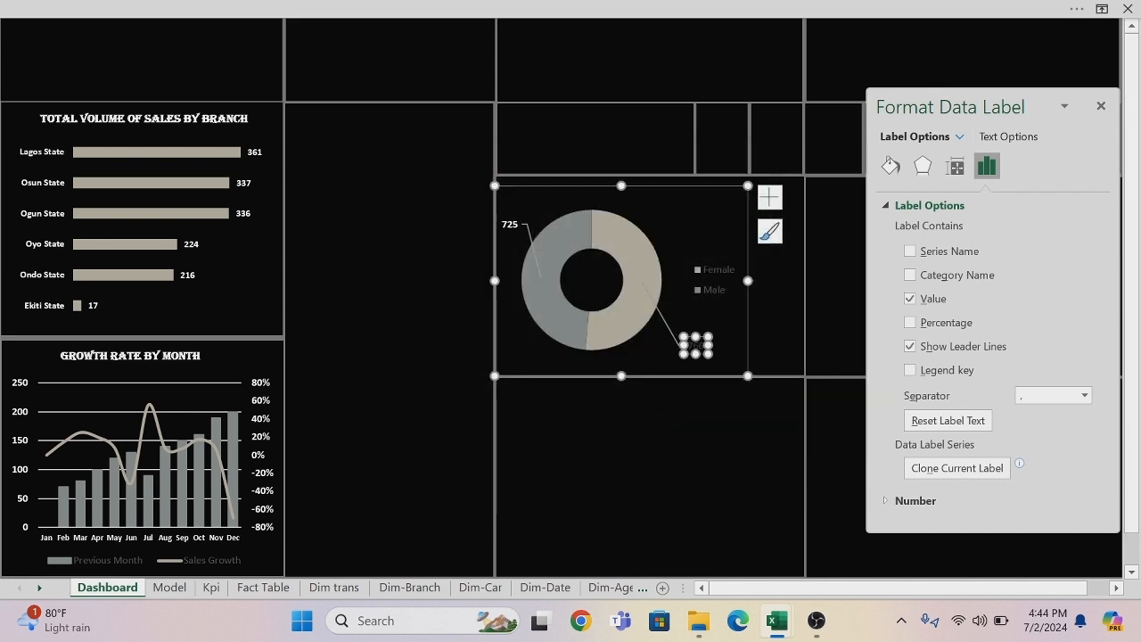
right_click(701, 354)
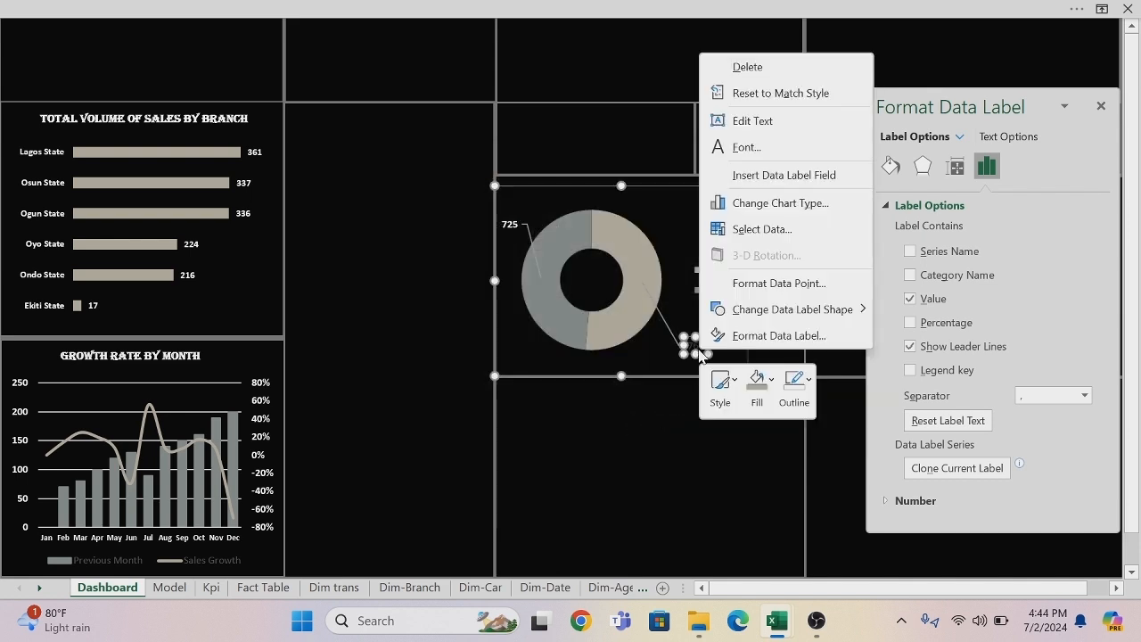
left_click(753, 153)
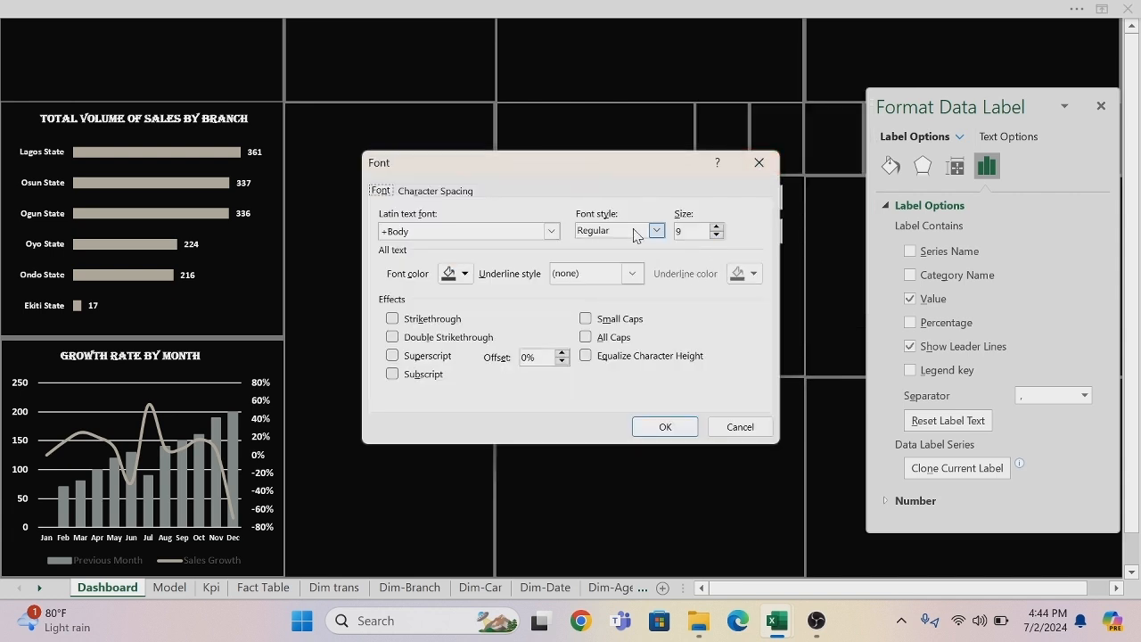
left_click(657, 233)
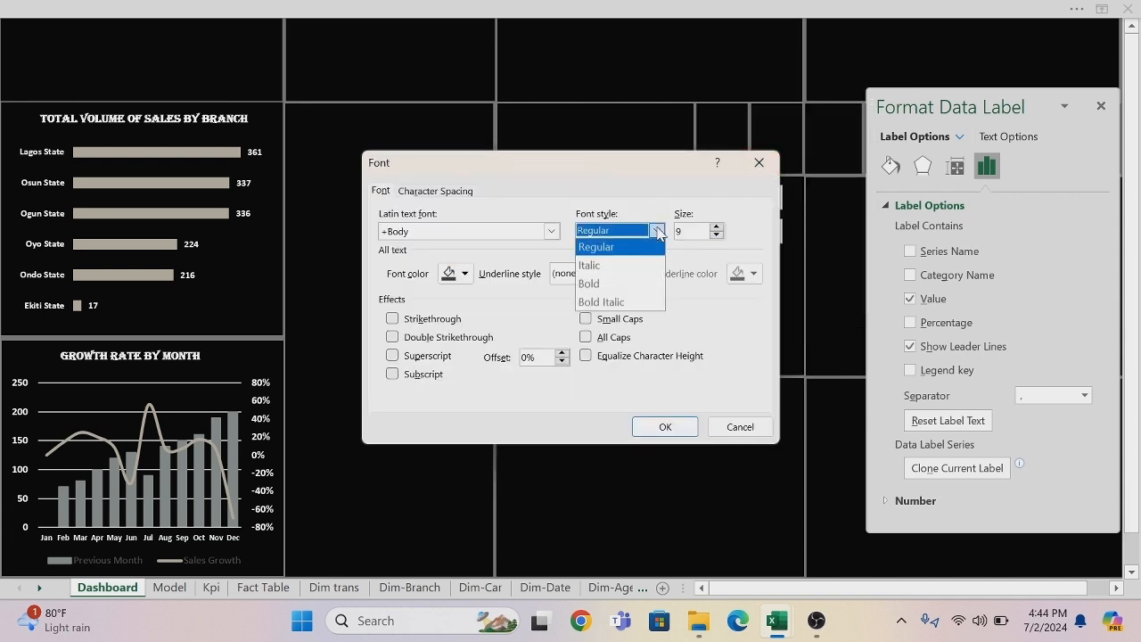
left_click(599, 287)
left_click(464, 274)
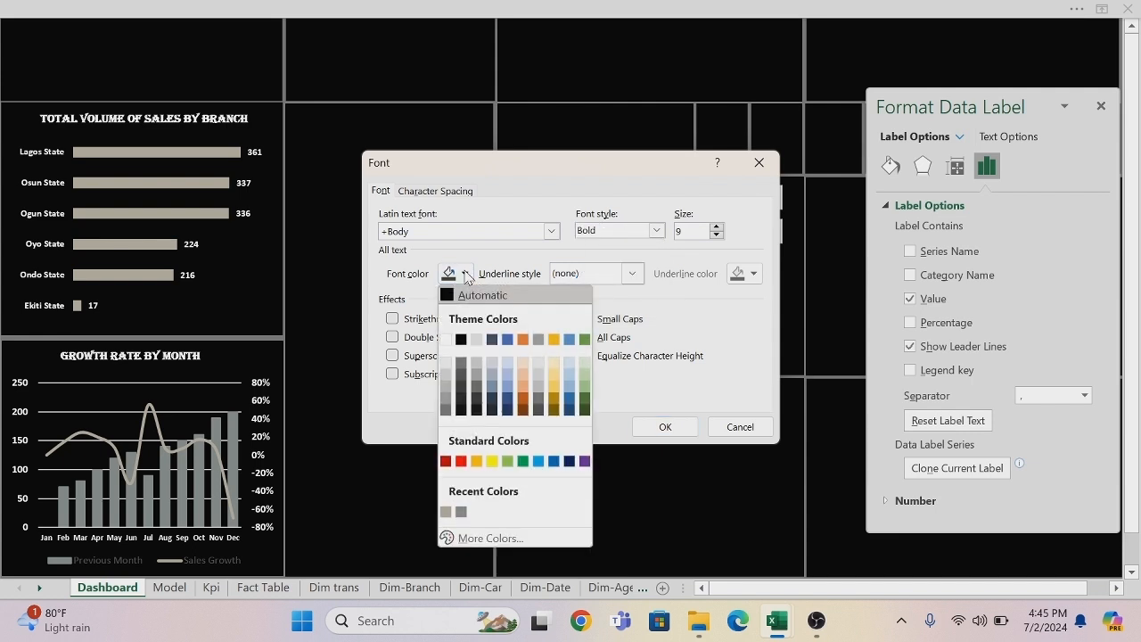
left_click(444, 339)
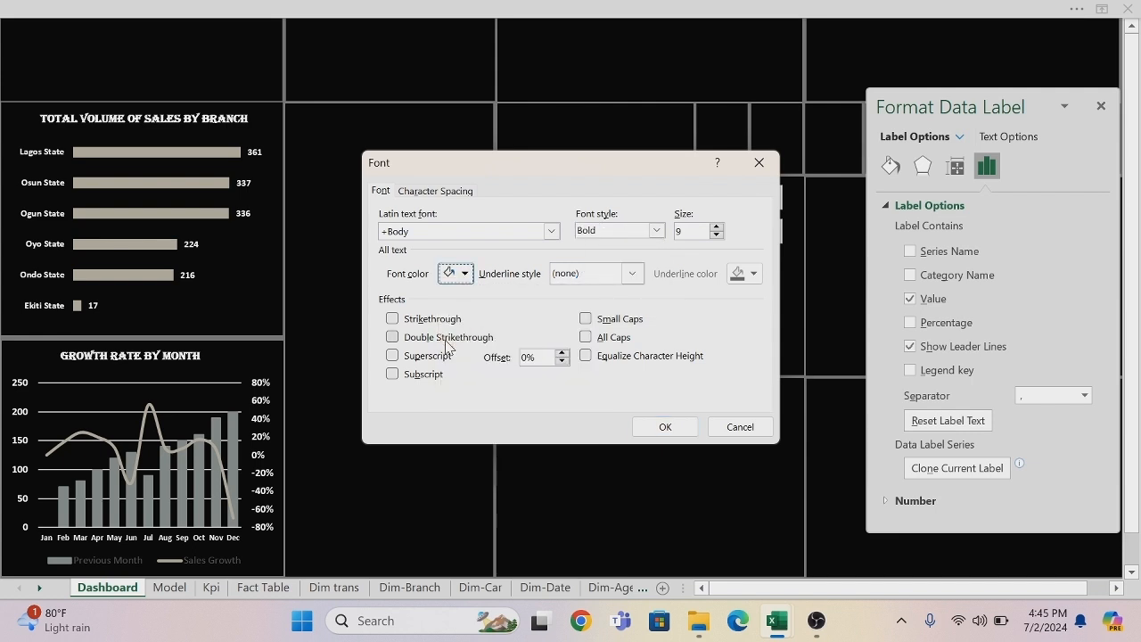
left_click(642, 423)
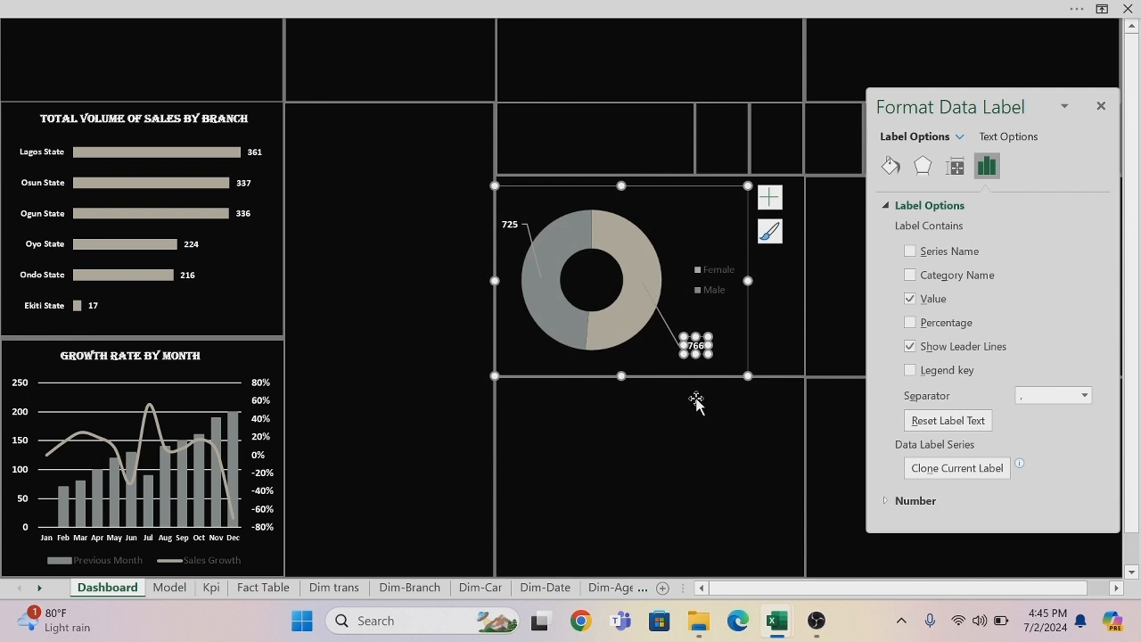
left_click(700, 392)
Format the doughnut chart's legend text as bold and white.
left_click(724, 271)
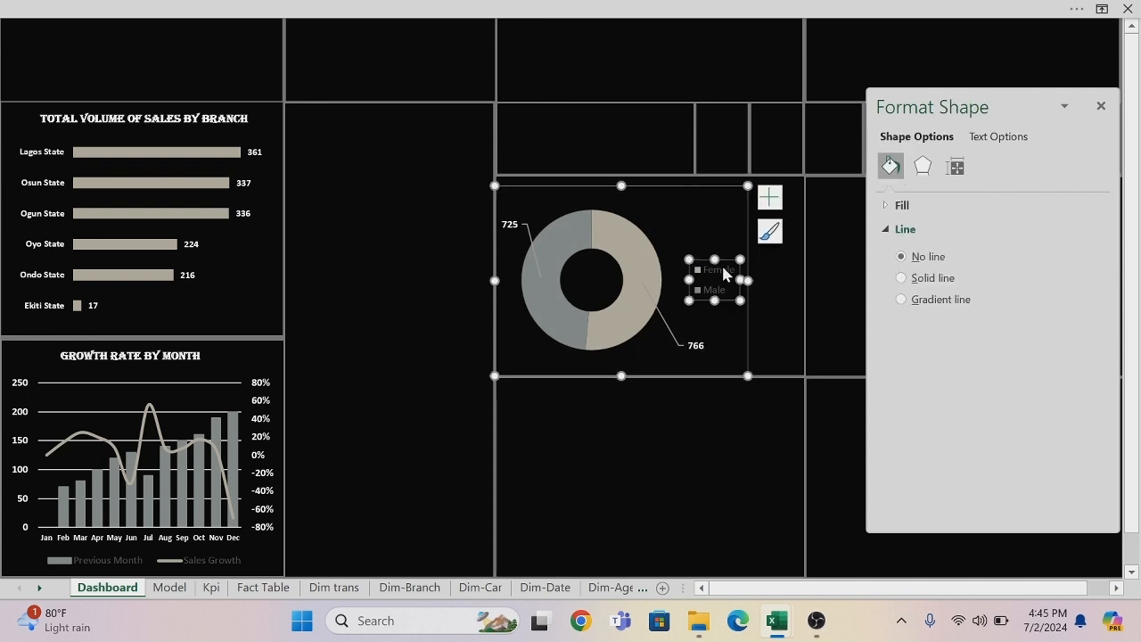
right_click(724, 272)
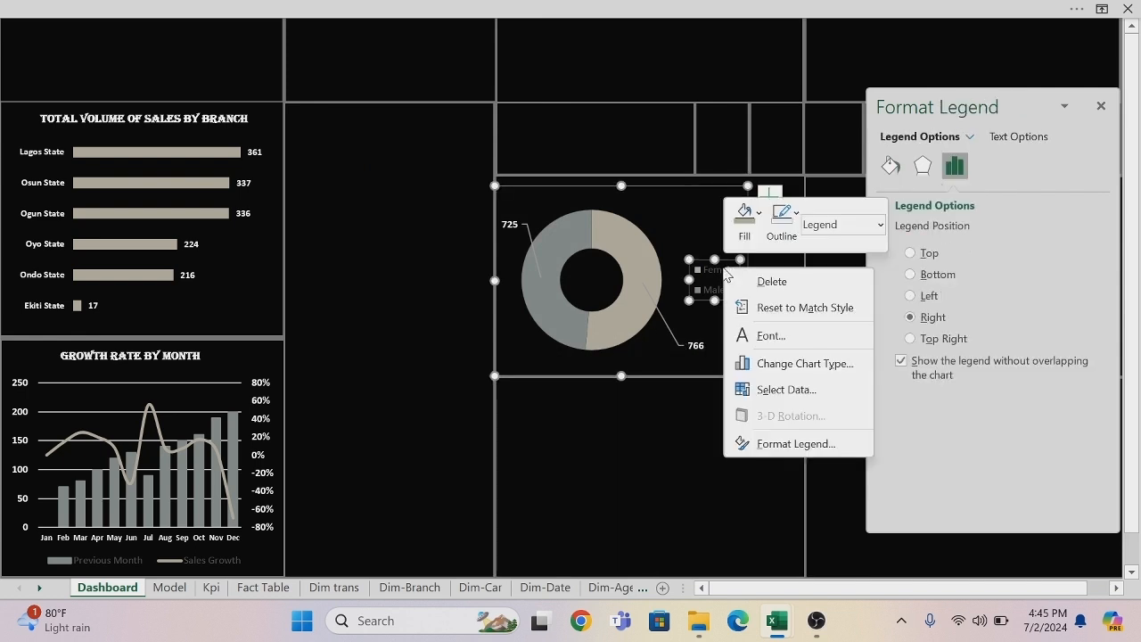
left_click(769, 337)
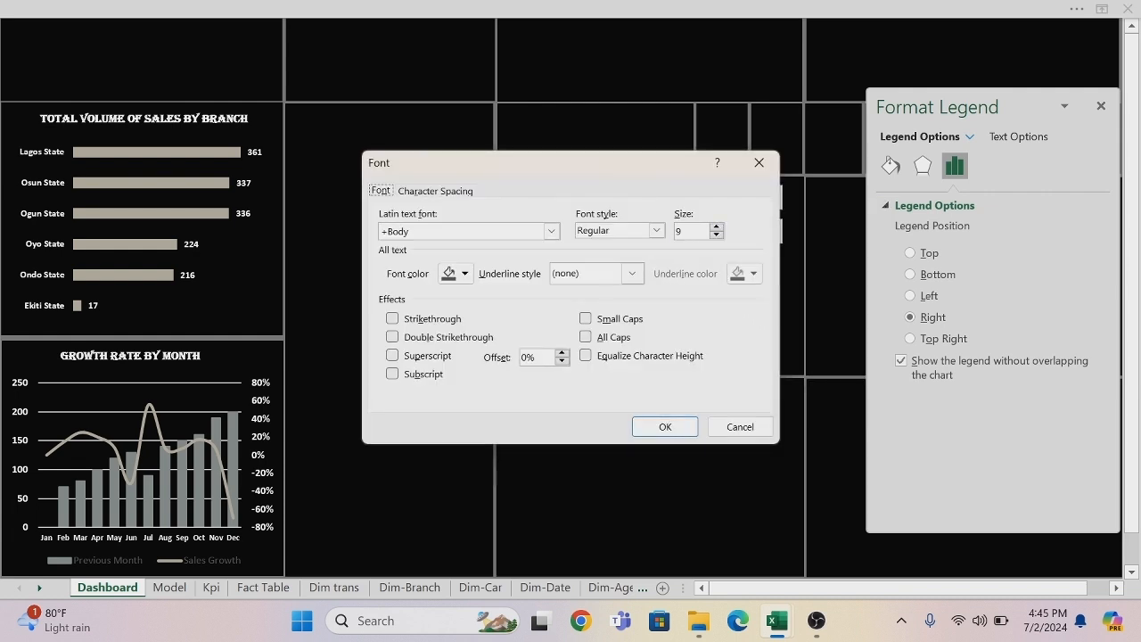
left_click(656, 230)
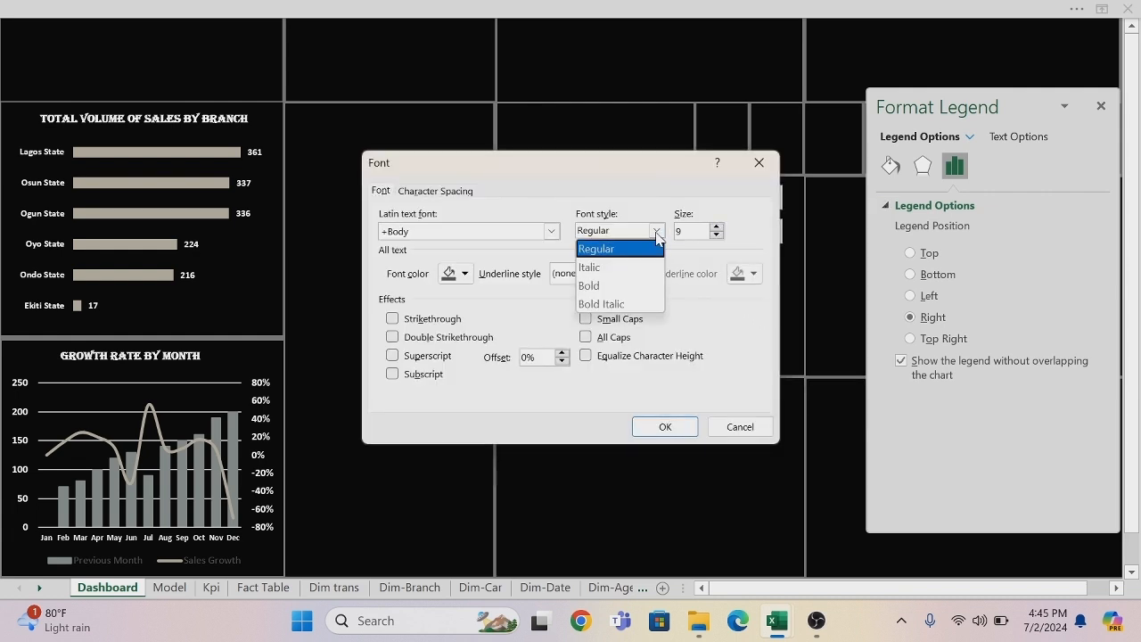
left_click(600, 287)
left_click(463, 273)
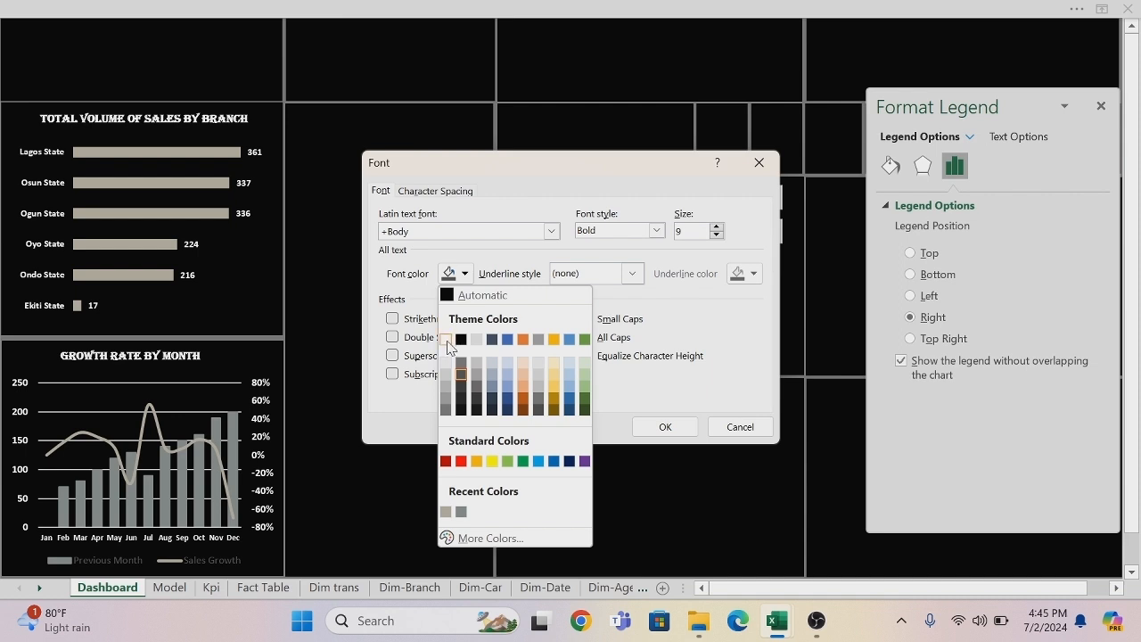
left_click(446, 339)
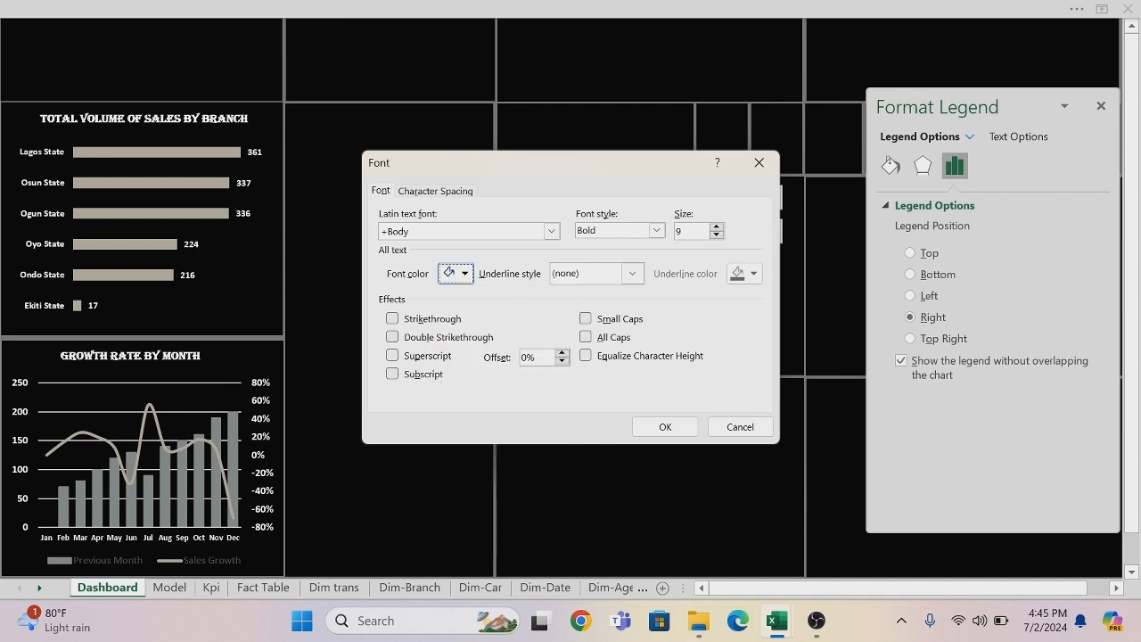
left_click(642, 428)
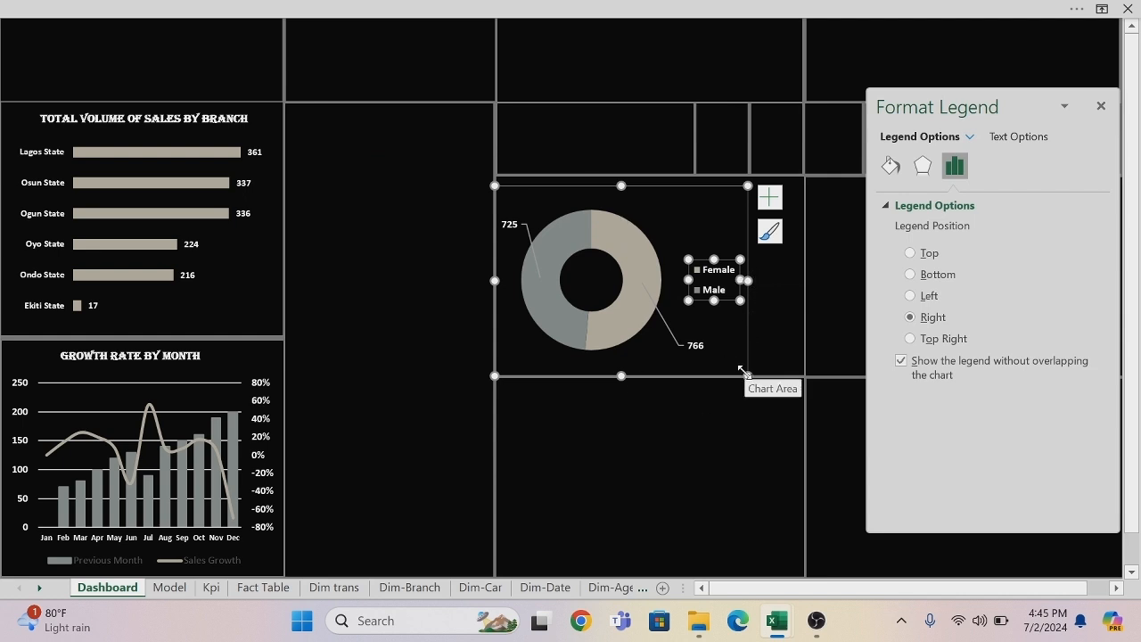
Resize the doughnut chart to span its panel's width, leaving room above it for a title.
left_click_drag(743, 371, 799, 373)
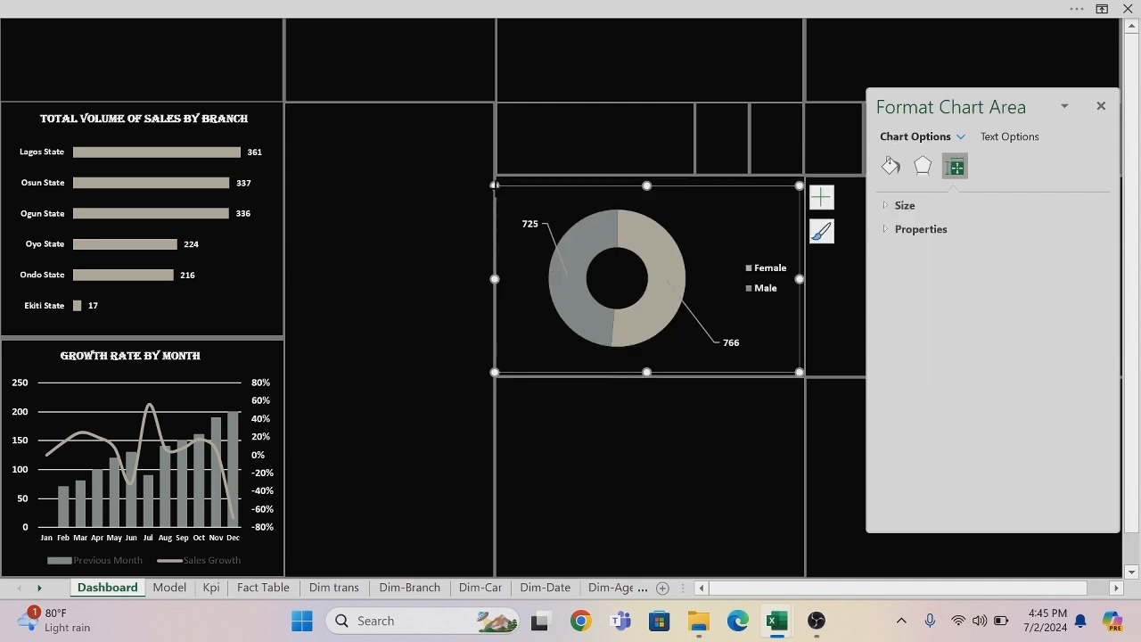
left_click_drag(495, 185, 509, 199)
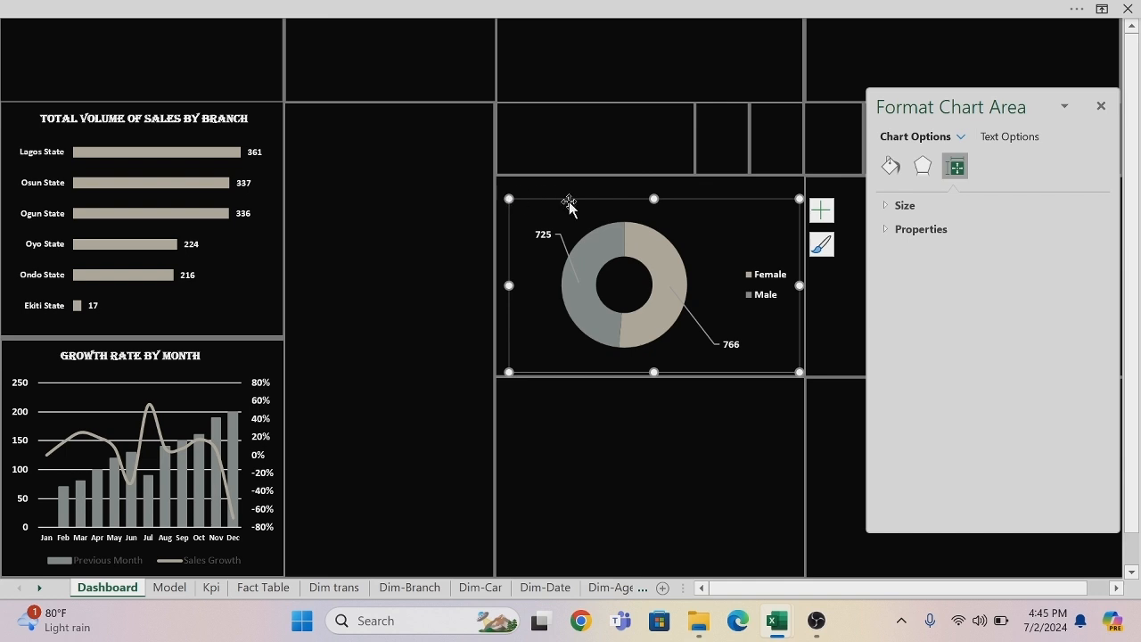
left_click_drag(508, 285, 499, 286)
left_click(640, 435)
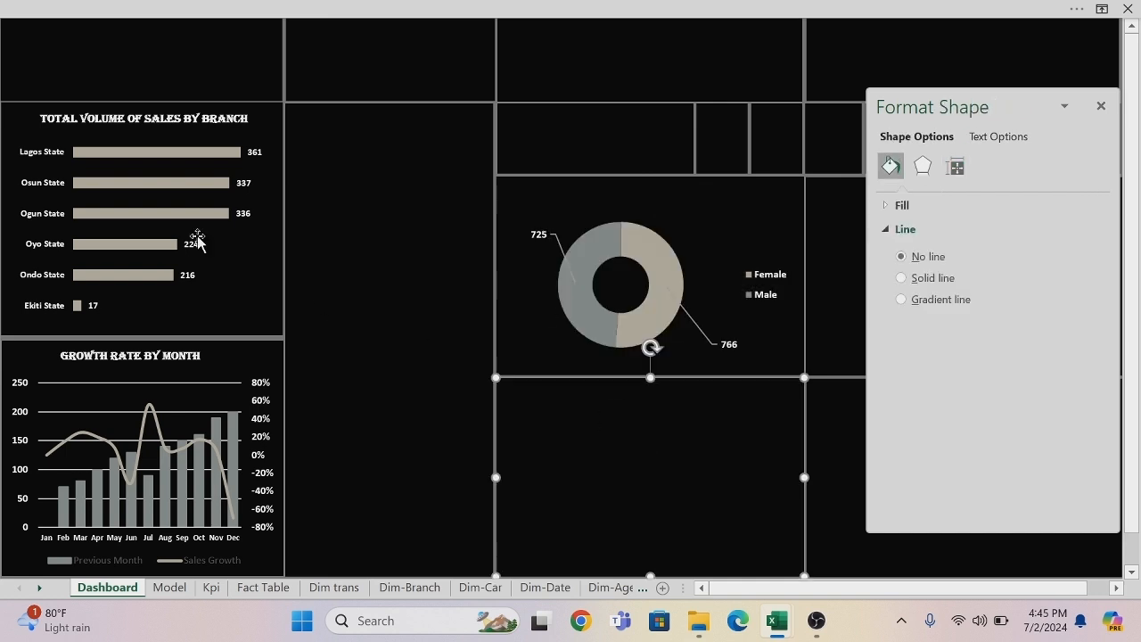
Duplicate the branch chart's title, place it above the doughnut chart and reword it to "TOTAL VOLUME OF SALES BY GENDER".
left_click(117, 118)
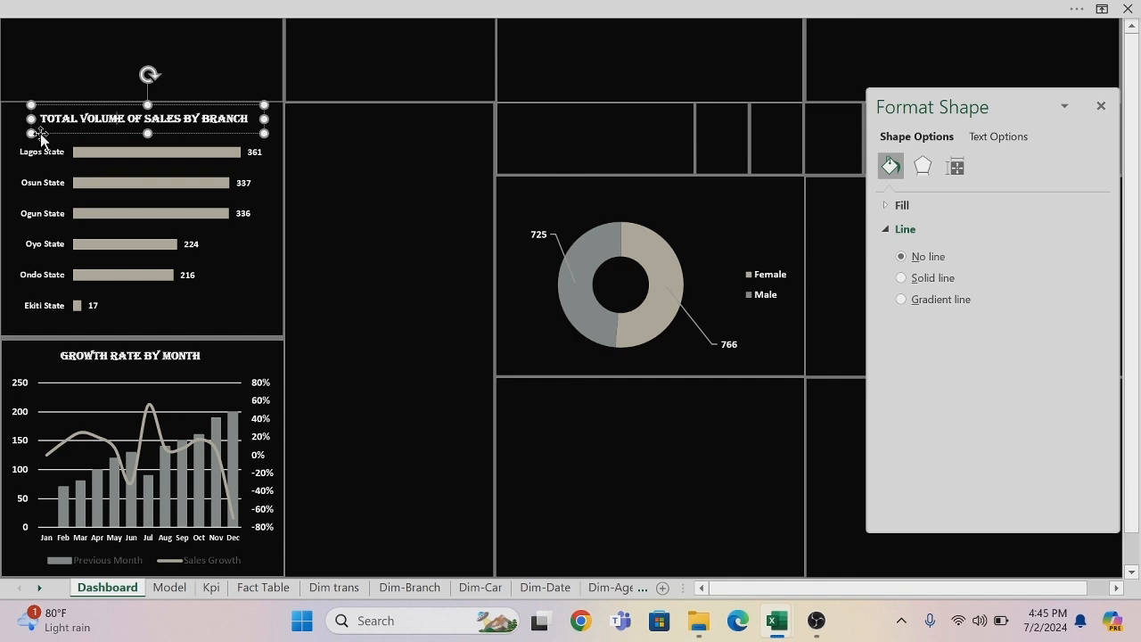
left_click(40, 133)
key("ctrl+d")
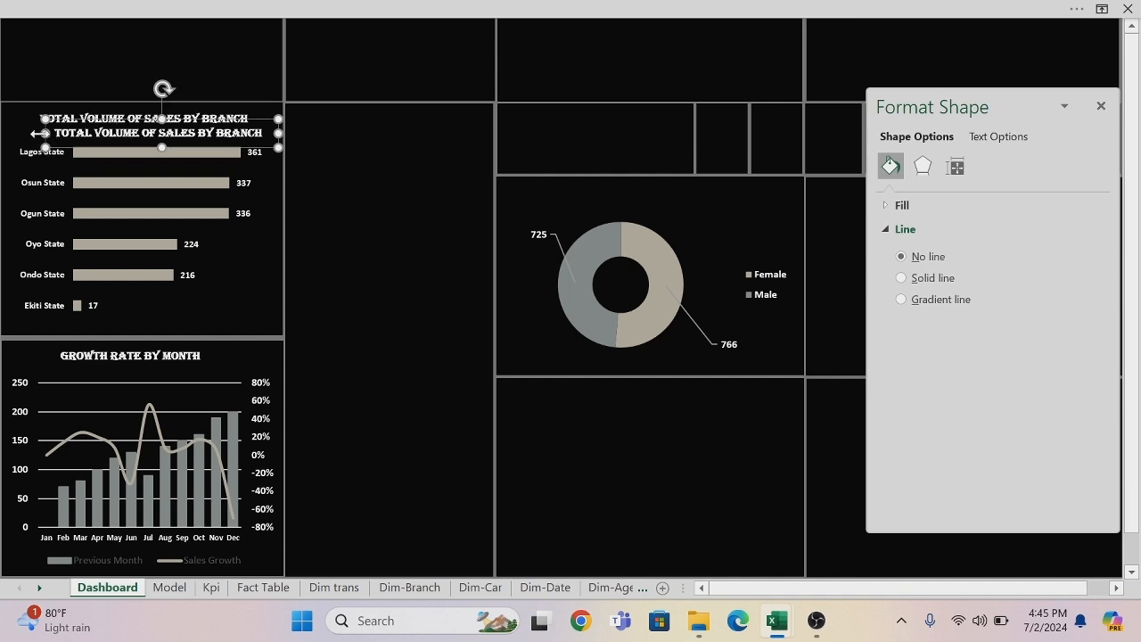
left_click_drag(55, 148, 549, 208)
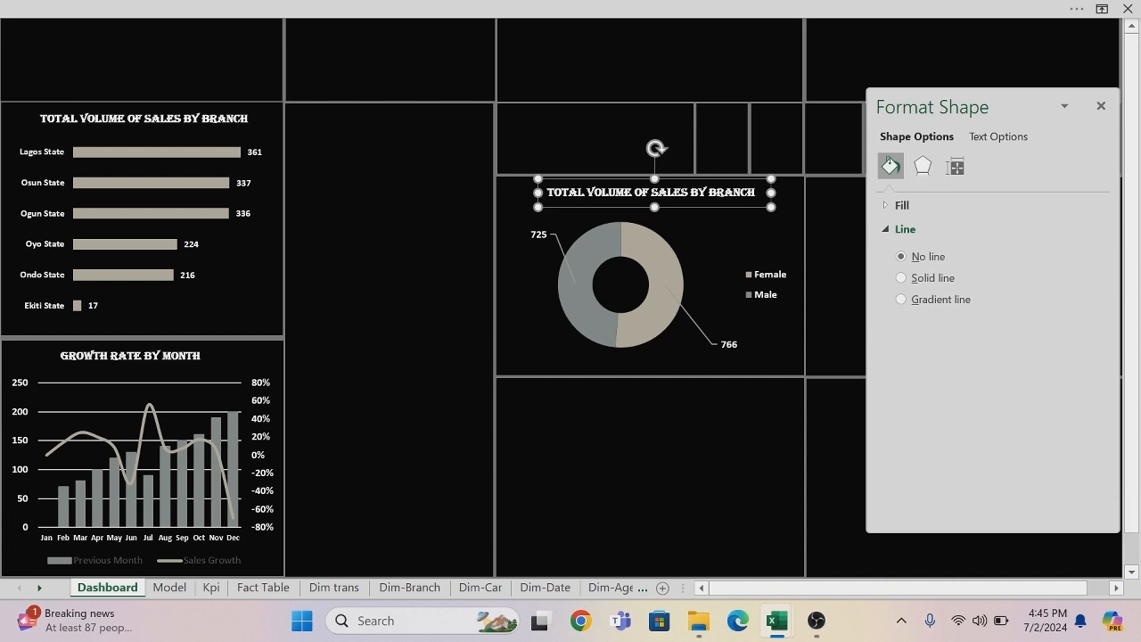
left_click(755, 192)
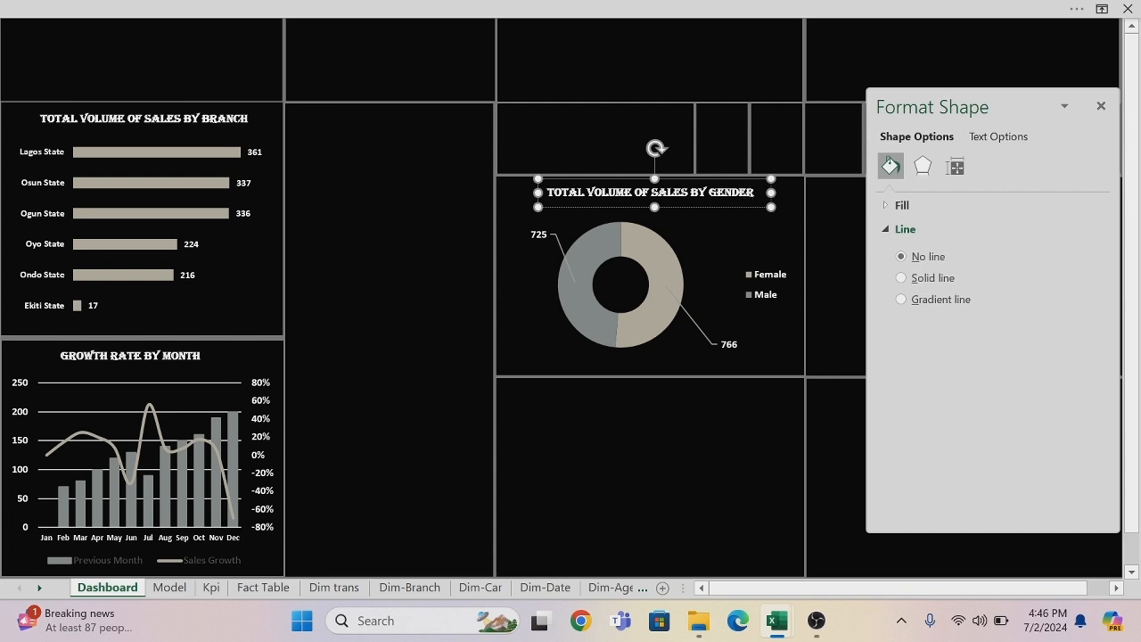
left_click(721, 441)
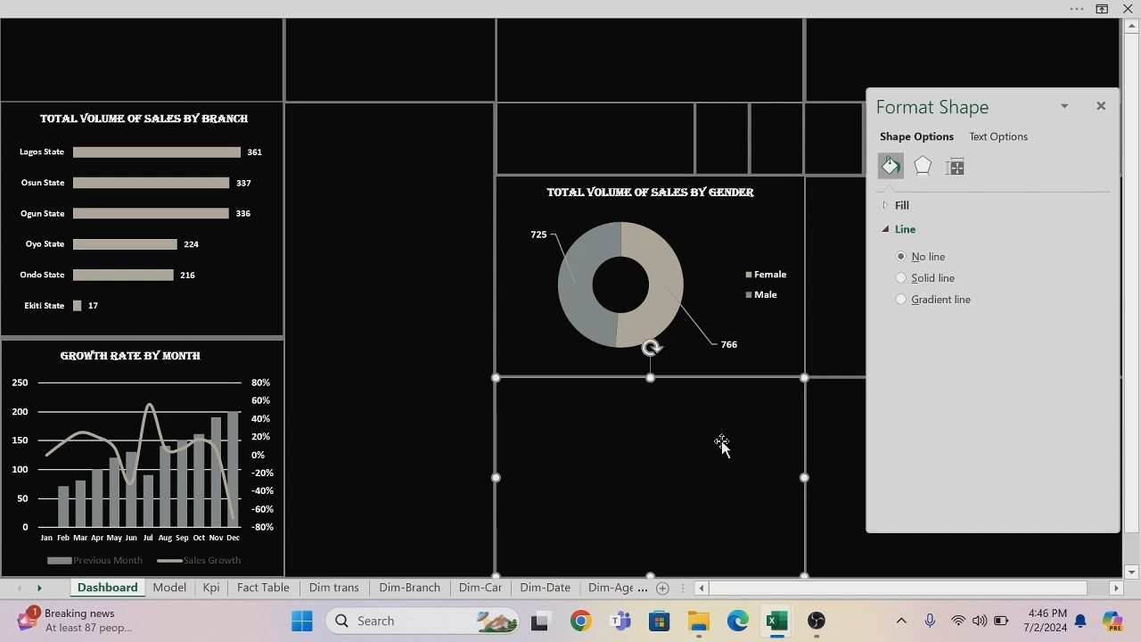
left_click(1102, 106)
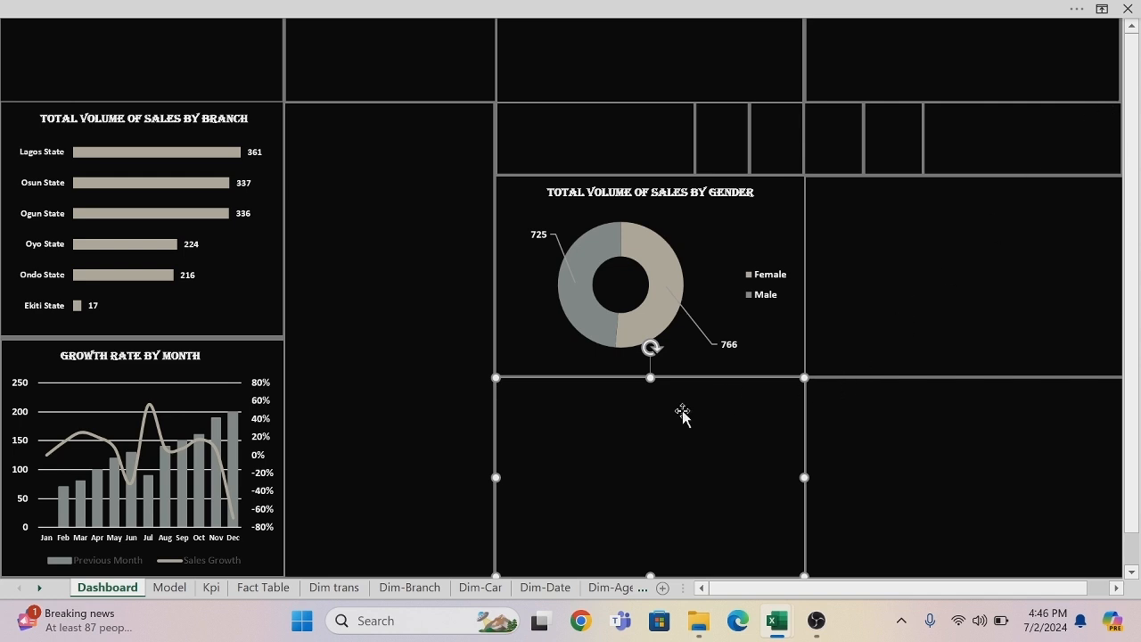
Copy the car model bar chart from the Model sheet into the Dashboard panel below the doughnut chart.
left_click(170, 587)
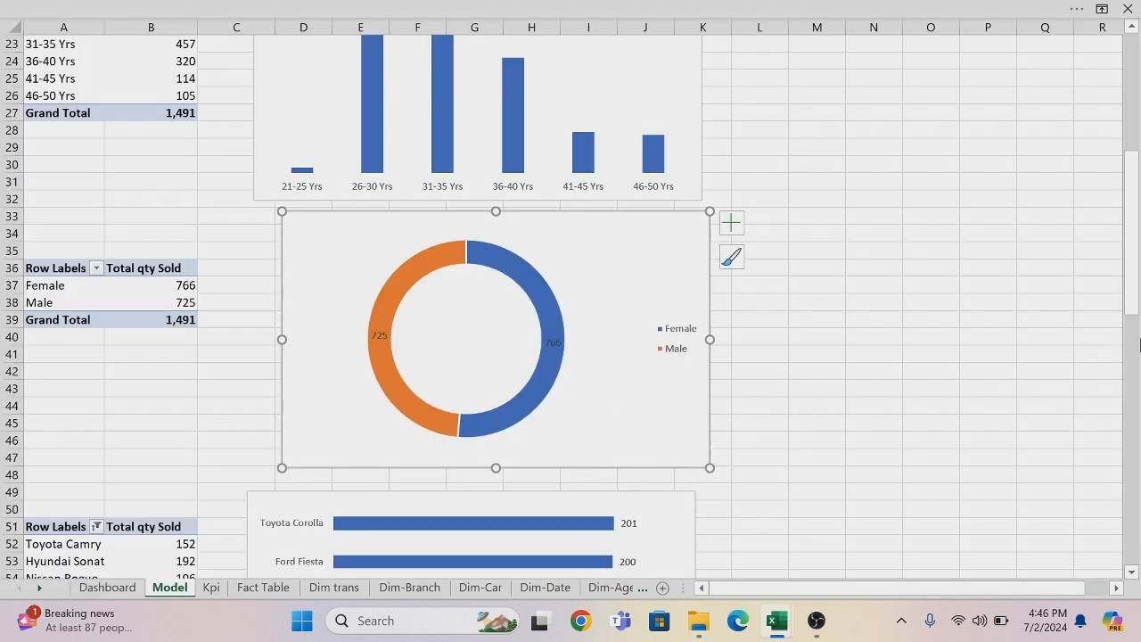
left_click_drag(1131, 307, 1130, 356)
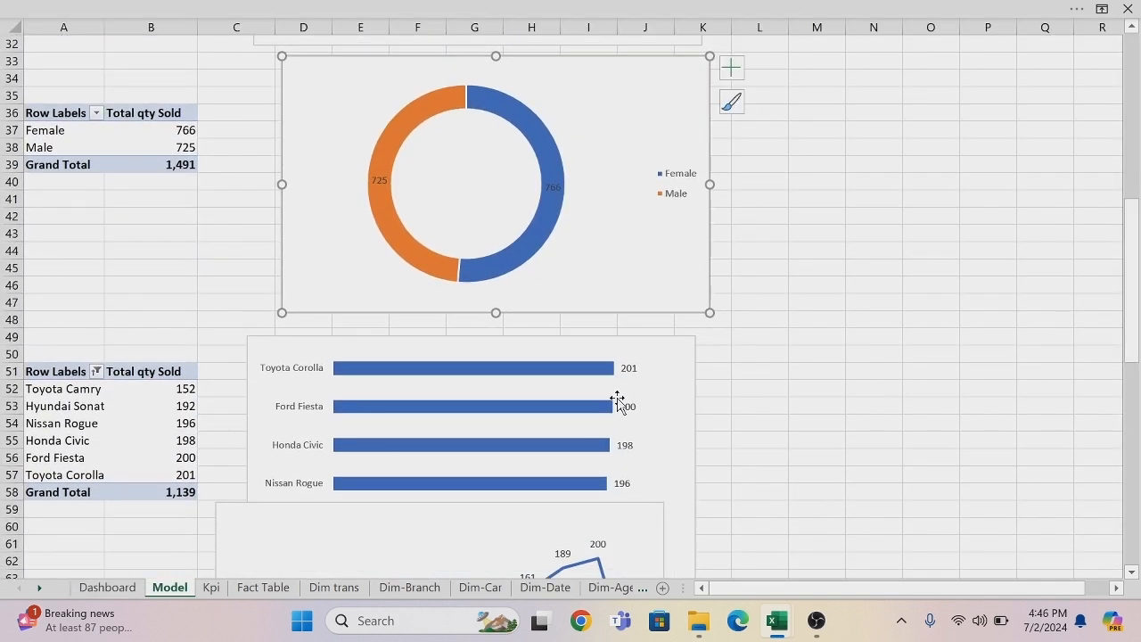
left_click(635, 344)
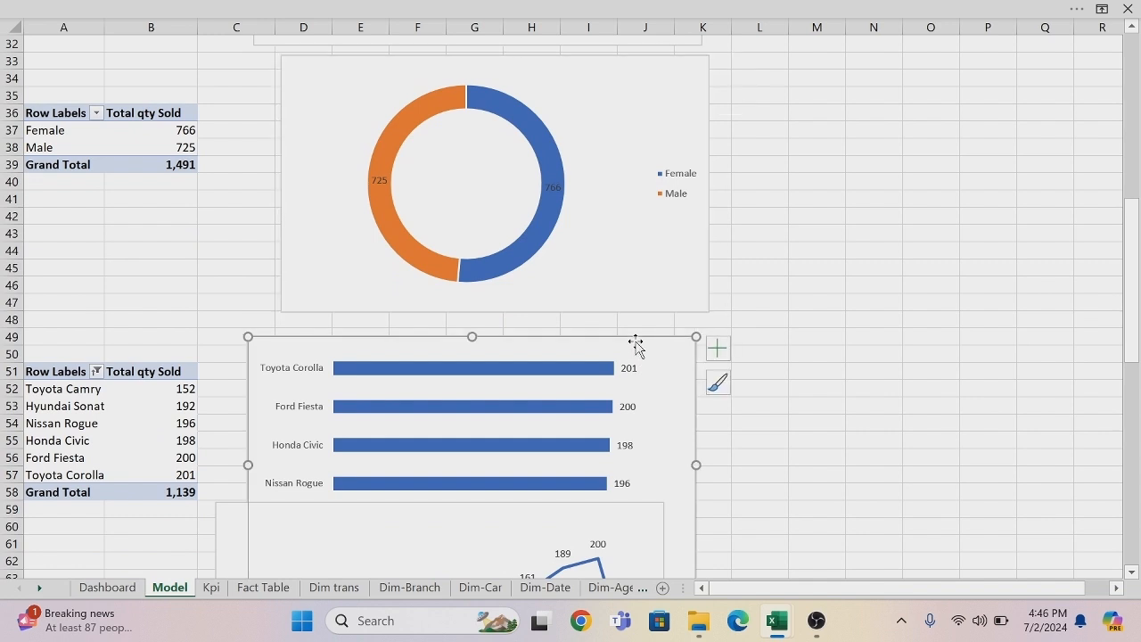
left_click(114, 588)
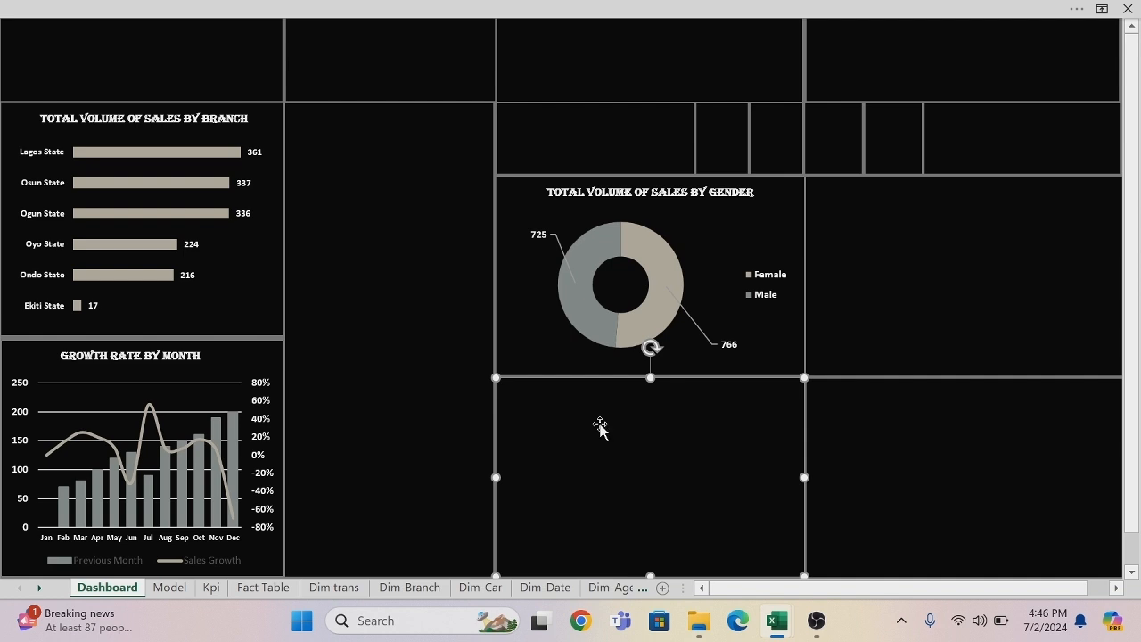
key("ctrl+v")
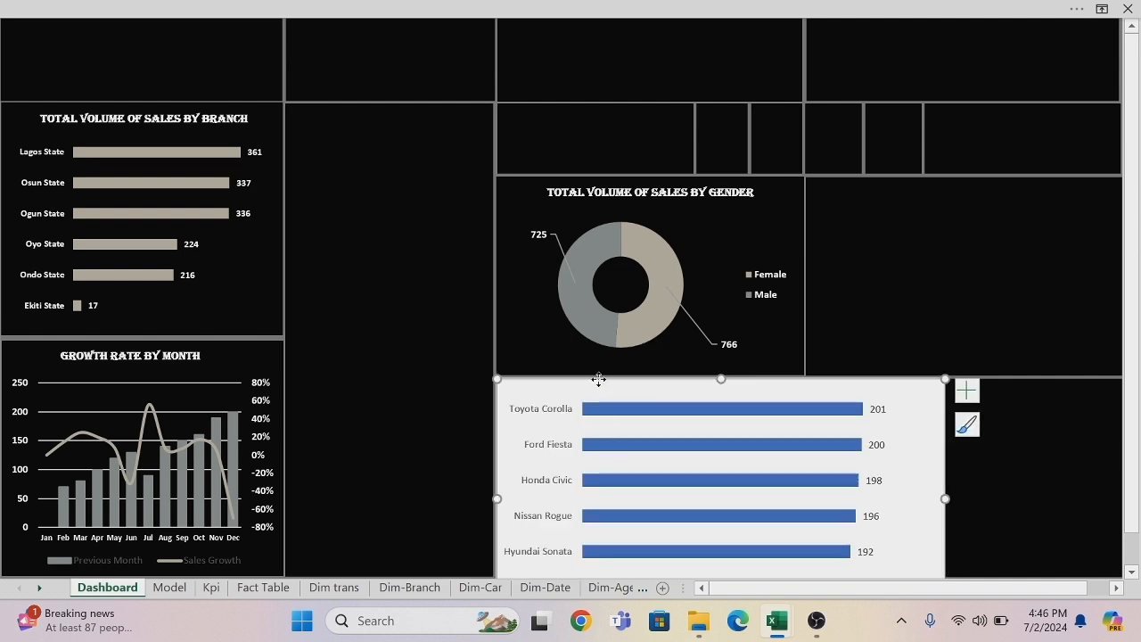
Remove the fill and outline from the car model bar chart's chart area.
right_click(598, 380)
left_click(635, 574)
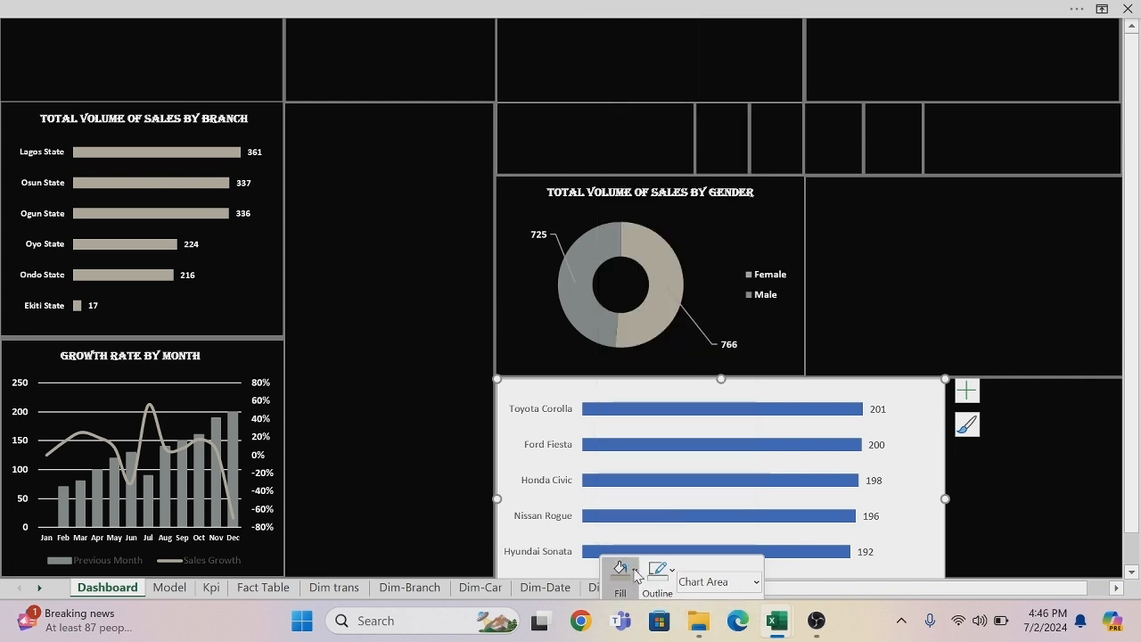
left_click(617, 437)
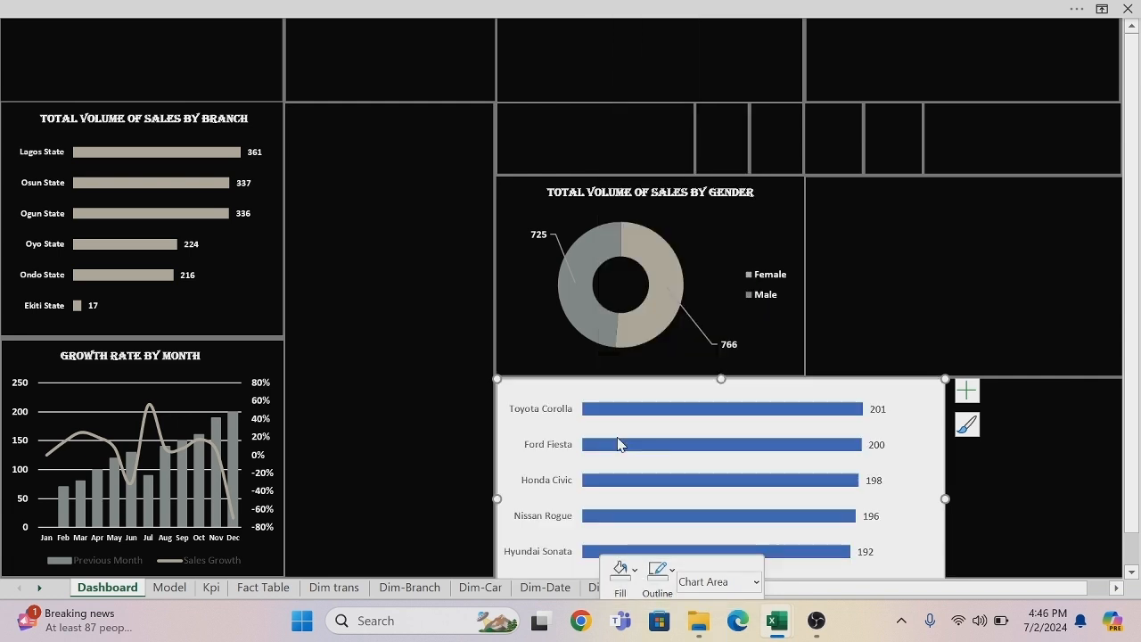
left_click(673, 571)
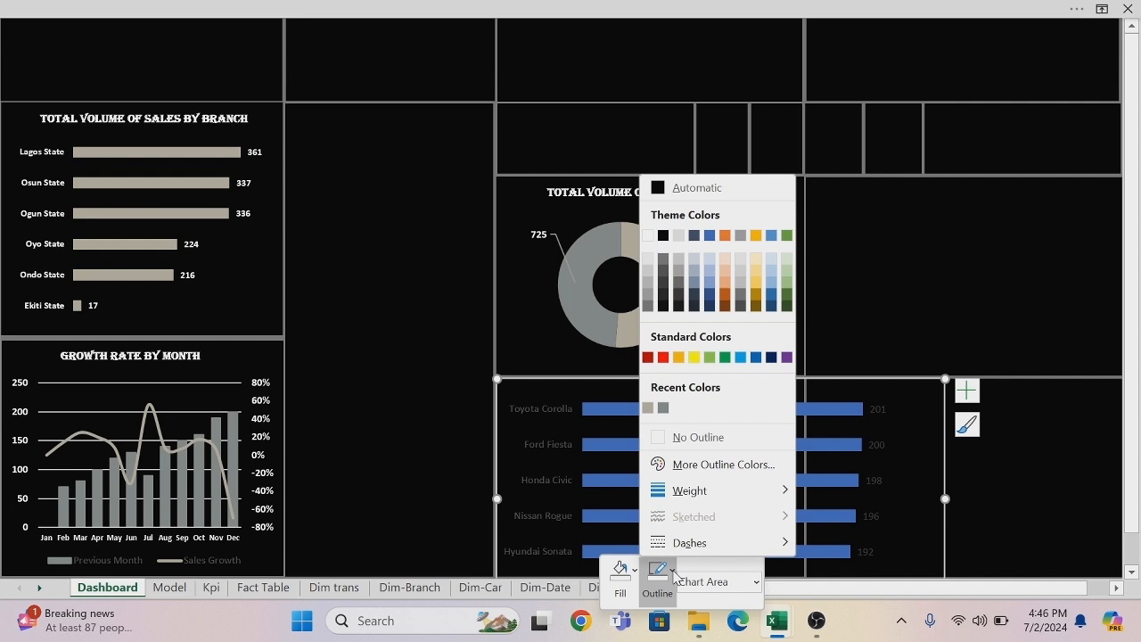
left_click(660, 436)
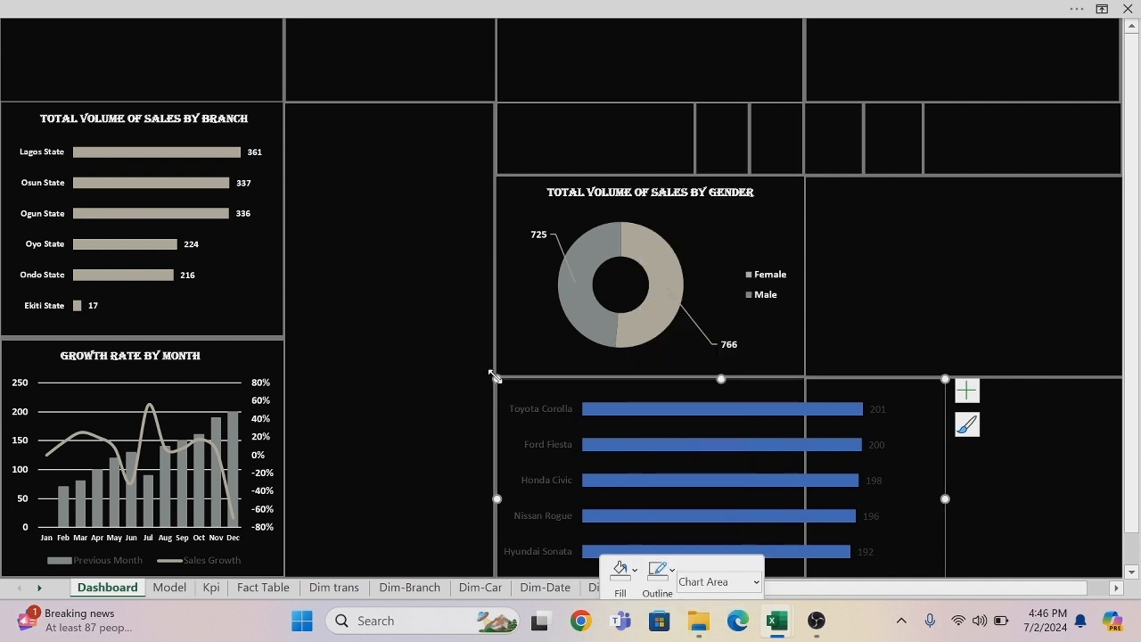
Shrink and reposition the car model chart to fit the panel below the doughnut chart, leaving room above it for a title.
left_click_drag(496, 379, 617, 386)
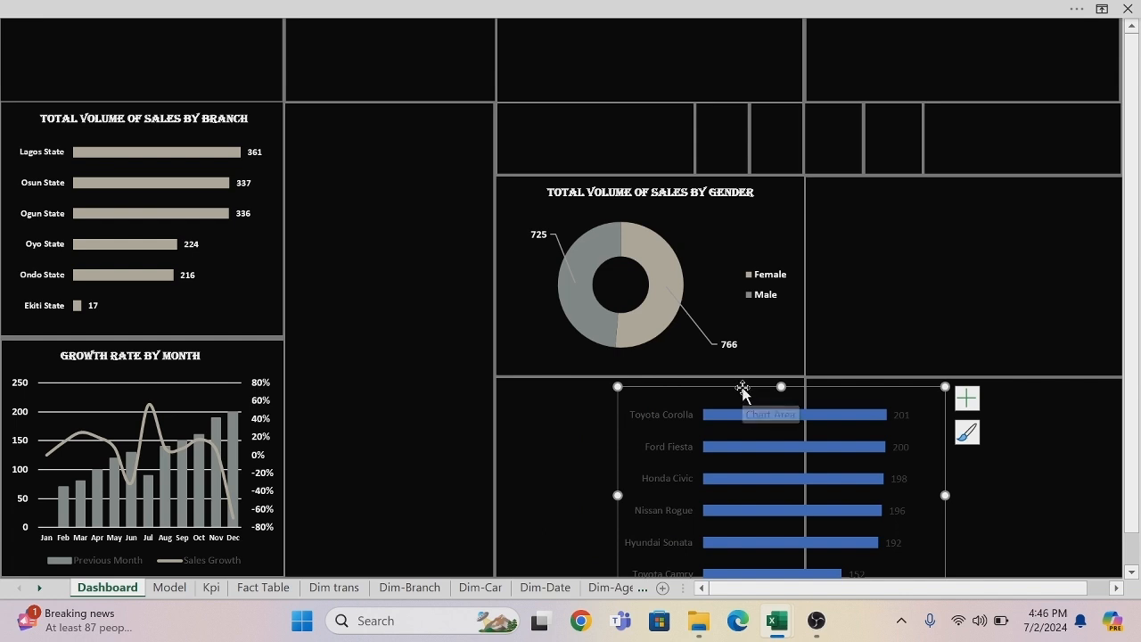
left_click_drag(742, 390, 635, 295)
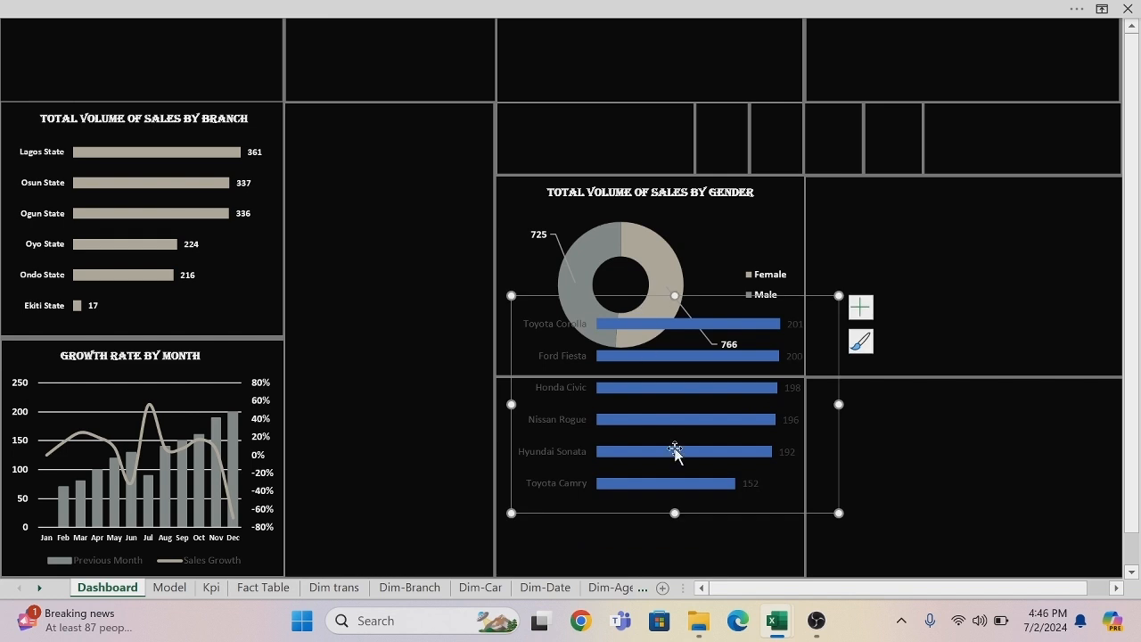
left_click_drag(839, 513, 829, 498)
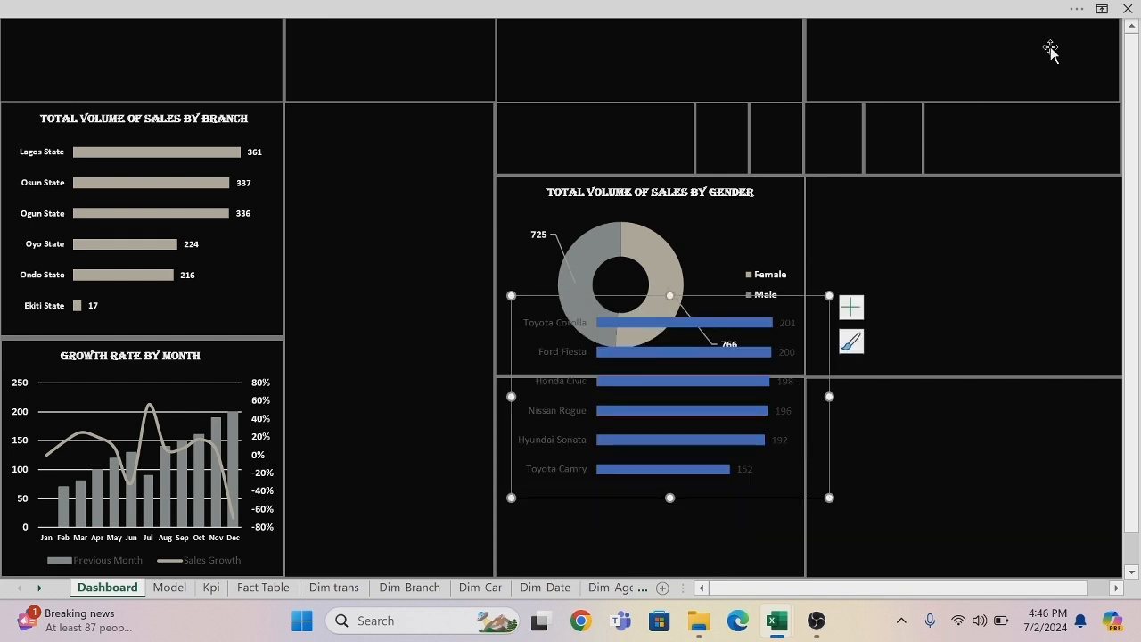
left_click_drag(707, 294, 687, 391)
left_click(687, 391)
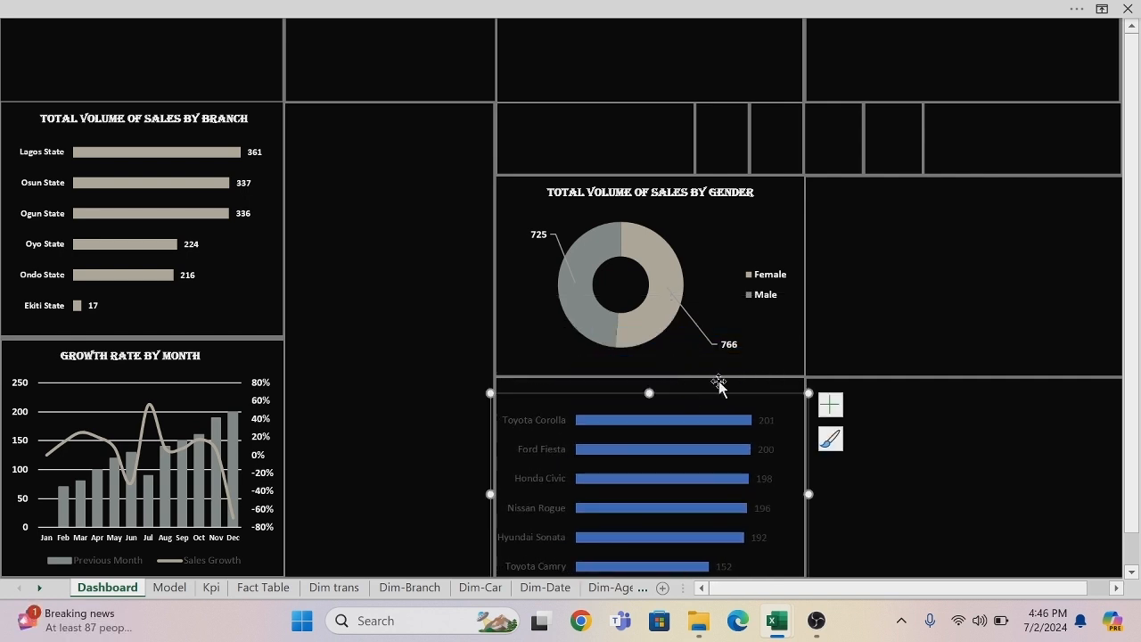
left_click(917, 443)
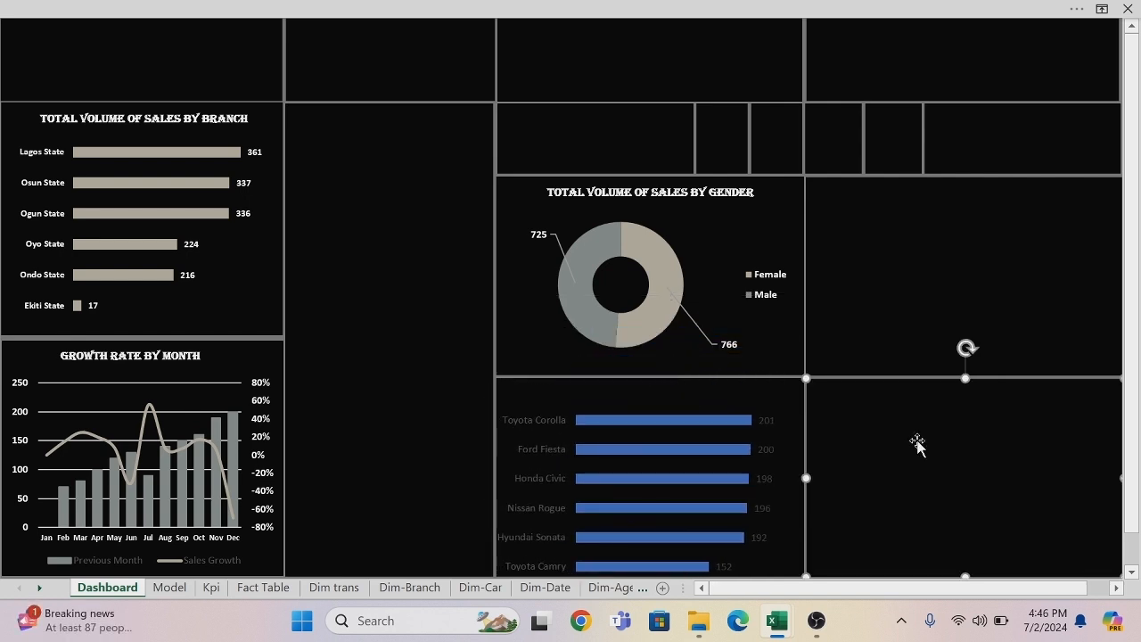
left_click(512, 423)
left_click_drag(491, 391, 505, 401)
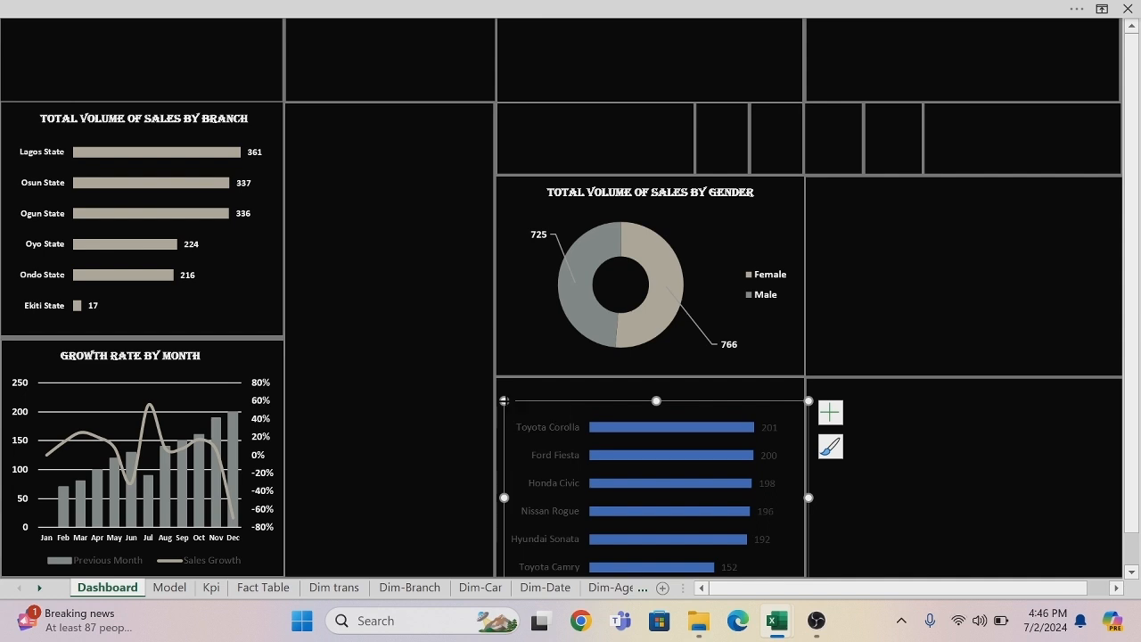
left_click_drag(504, 401, 544, 406)
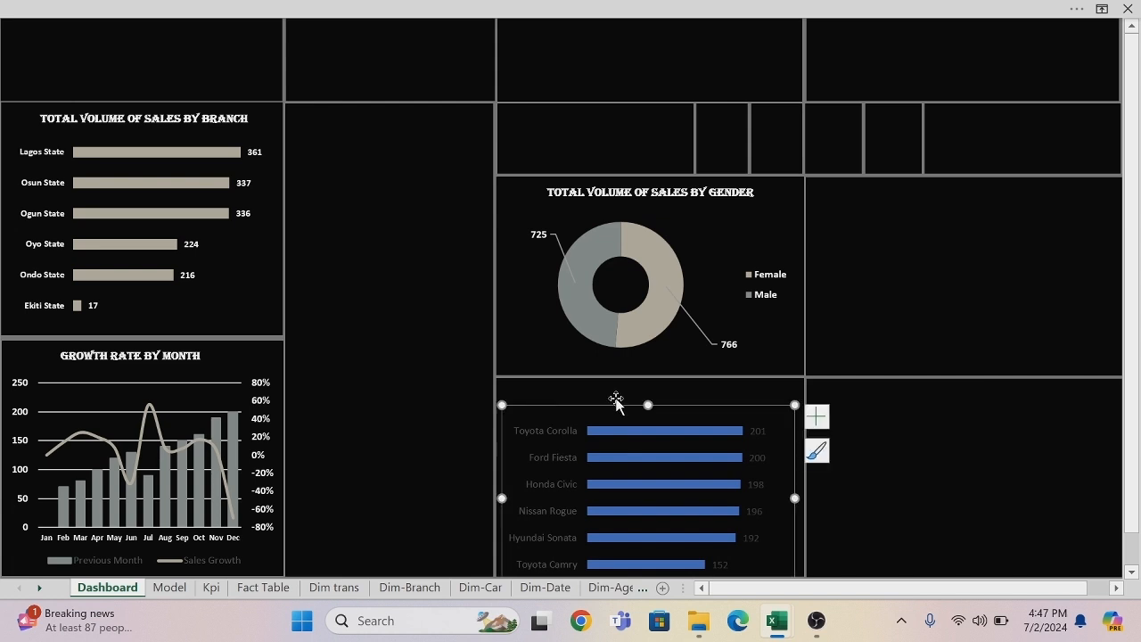
Format the car model chart's vertical axis labels as bold and white.
left_click(529, 428)
right_click(530, 428)
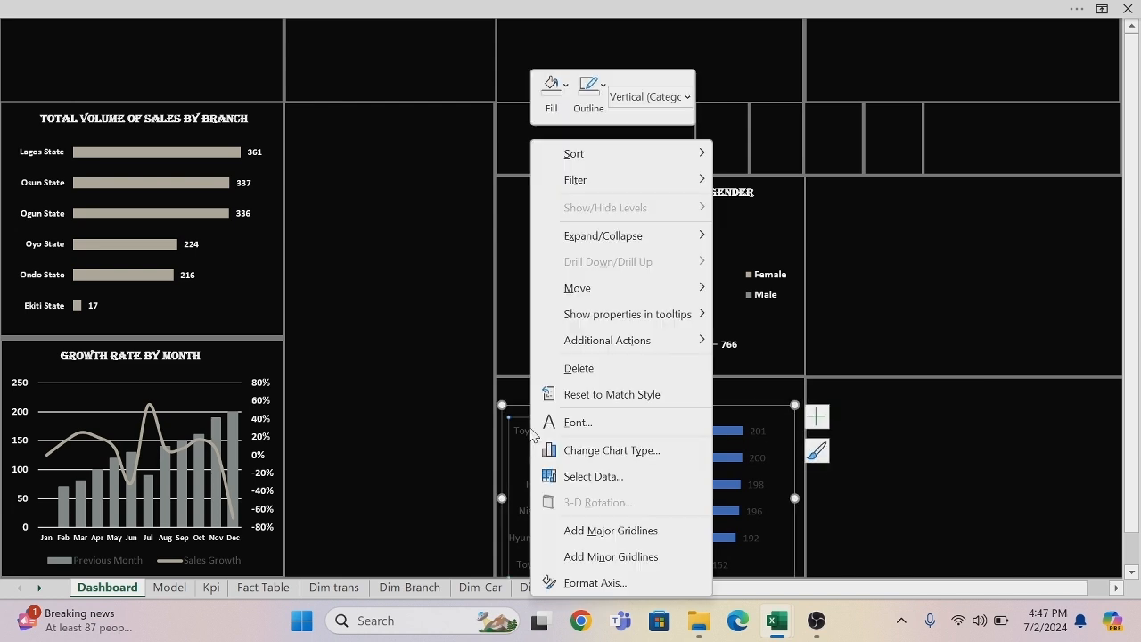
left_click(582, 422)
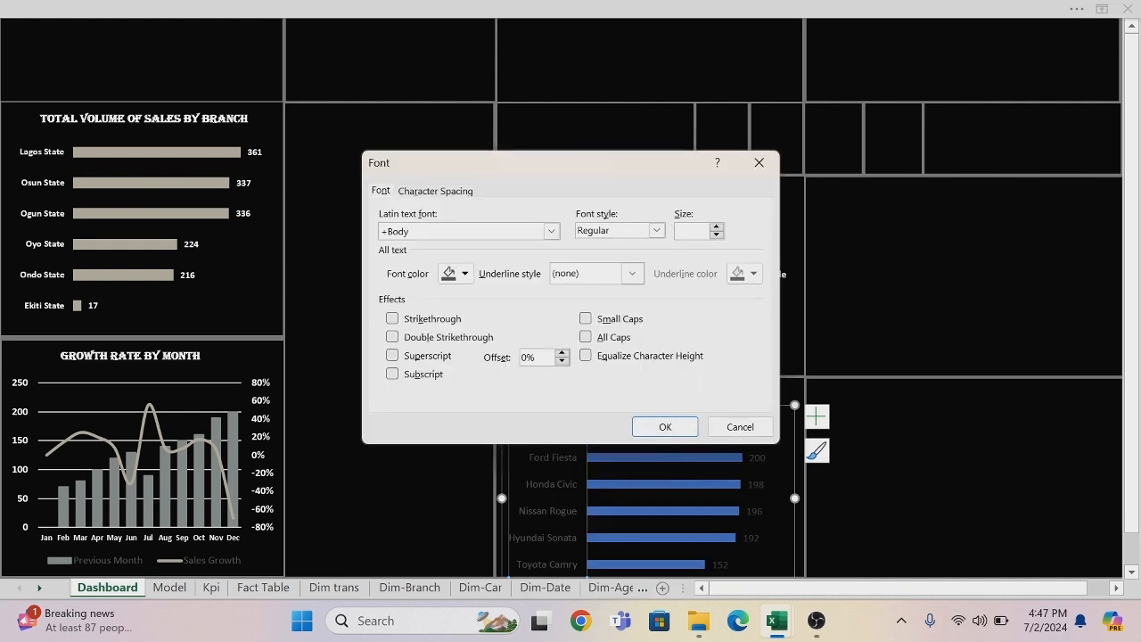
left_click(656, 230)
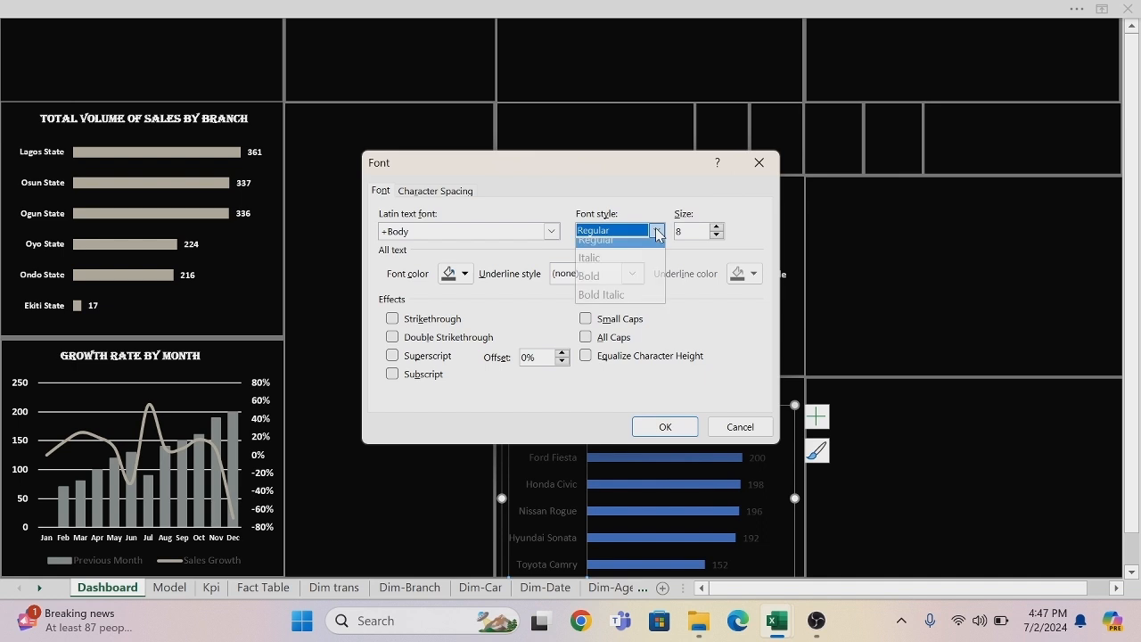
left_click(595, 285)
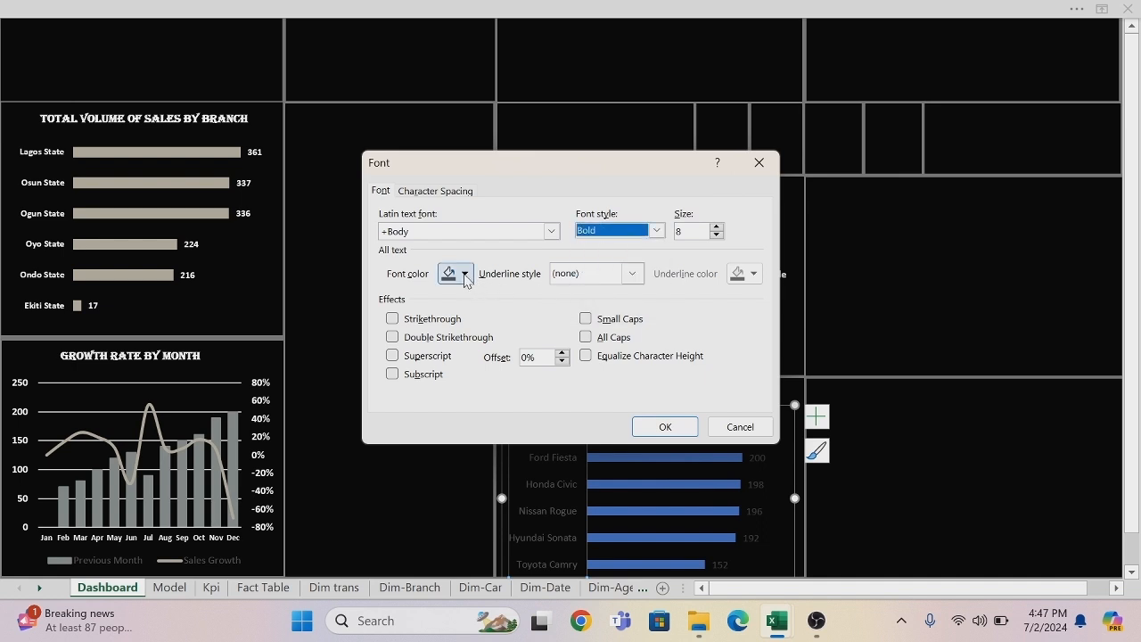
left_click(463, 274)
left_click(446, 342)
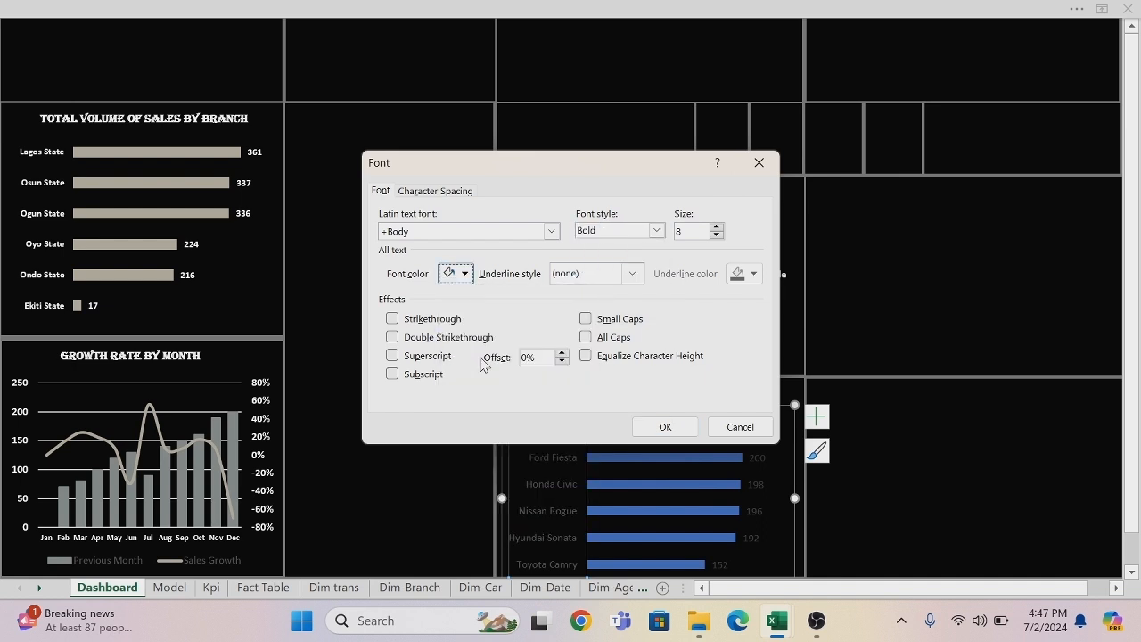
left_click(647, 430)
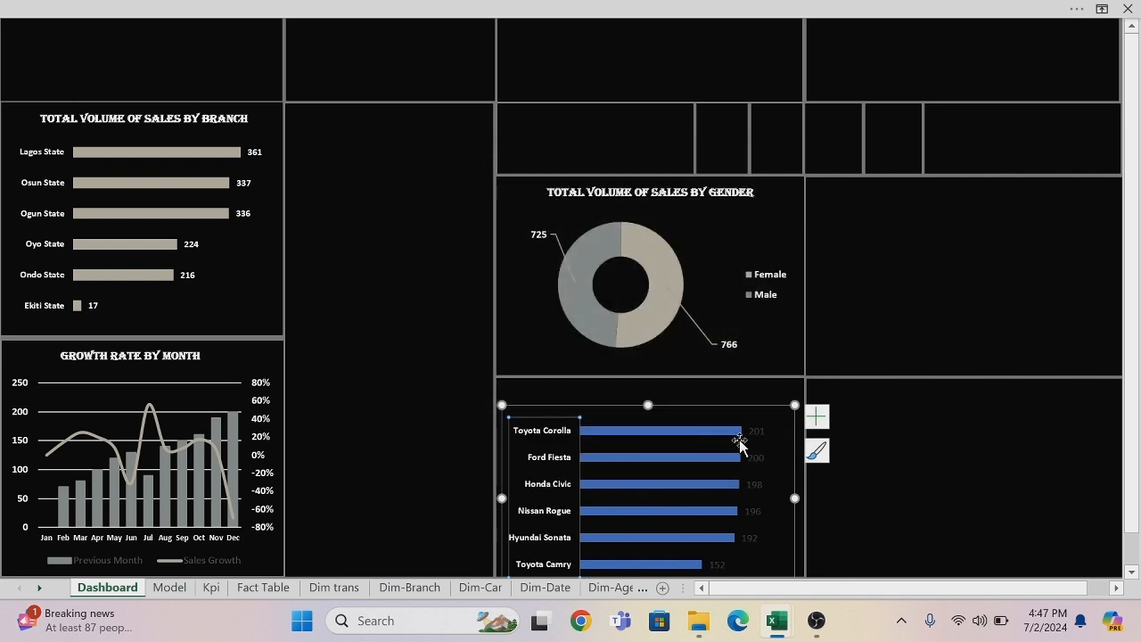
Format the car model chart's data labels as bold and white.
left_click(760, 434)
right_click(762, 436)
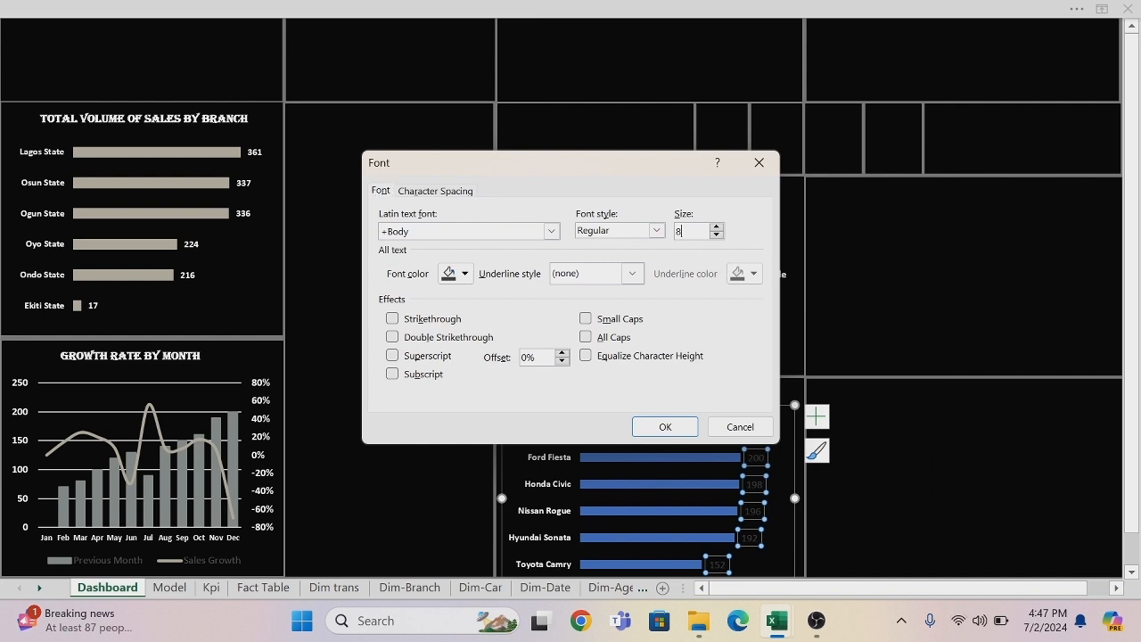
left_click(657, 230)
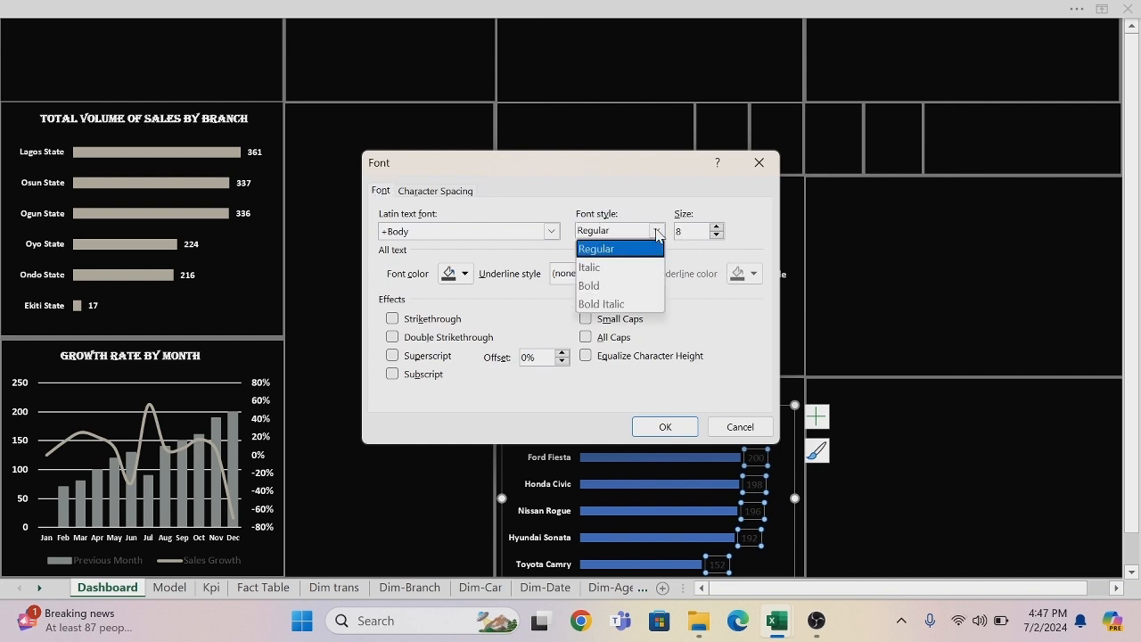
left_click(597, 287)
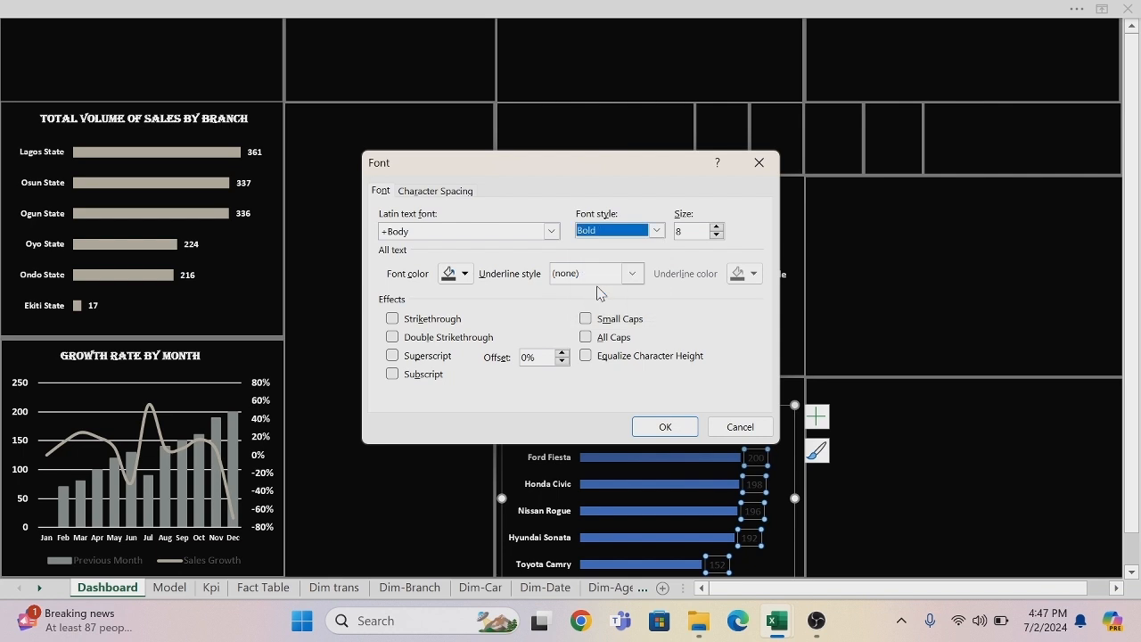
left_click(467, 275)
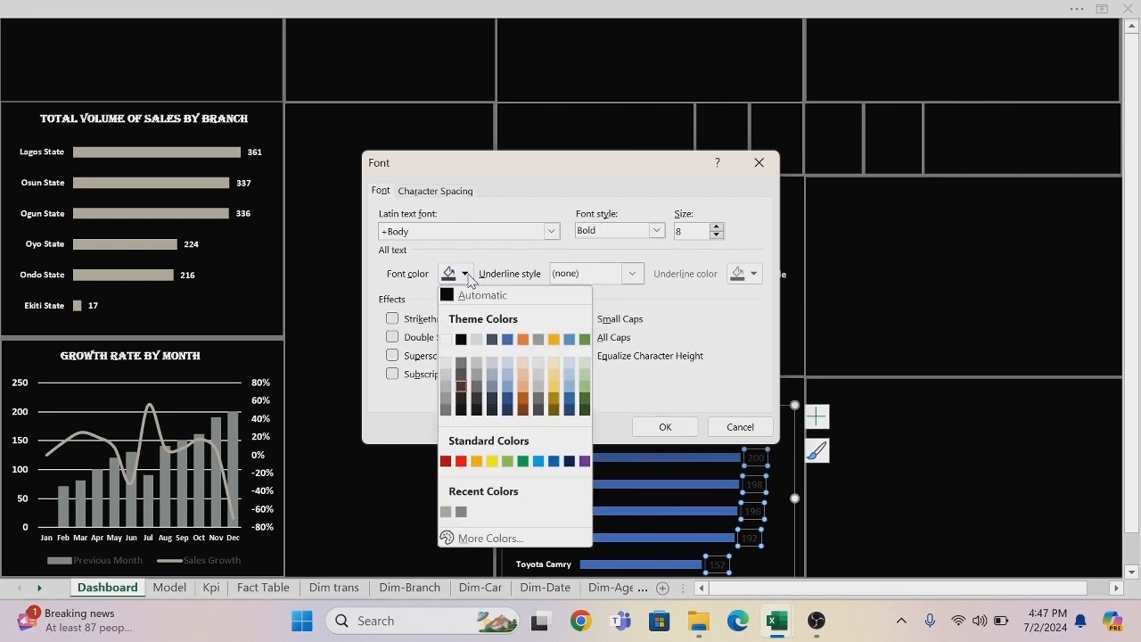
left_click(448, 339)
left_click(665, 426)
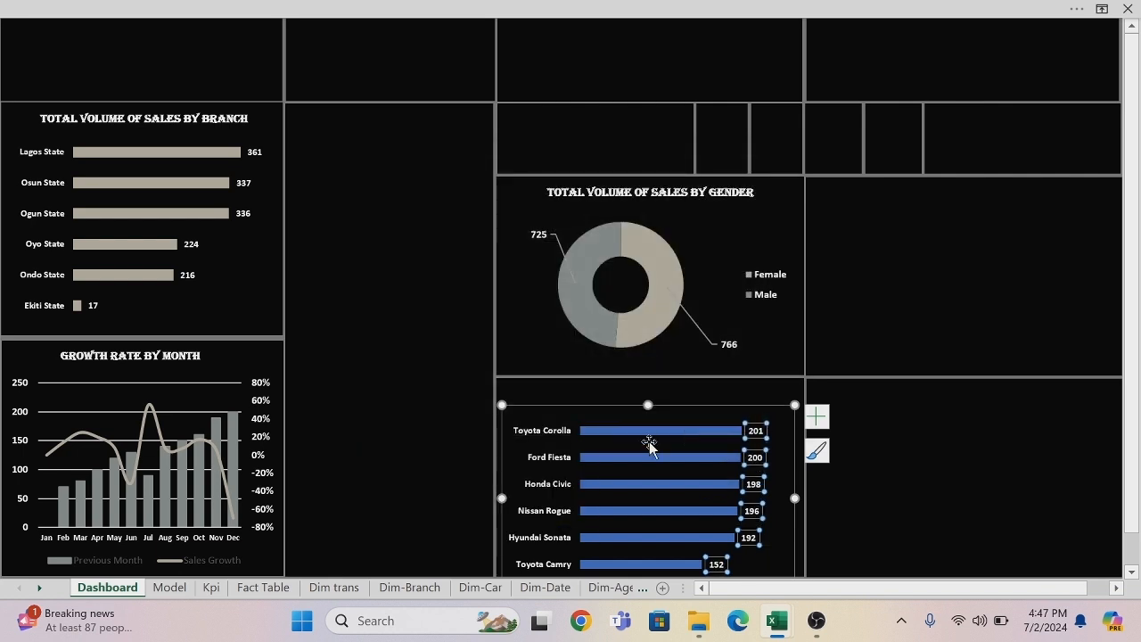
Open the custom fill color's hex value for editing on the car model chart's bars.
left_click(649, 435)
right_click(648, 436)
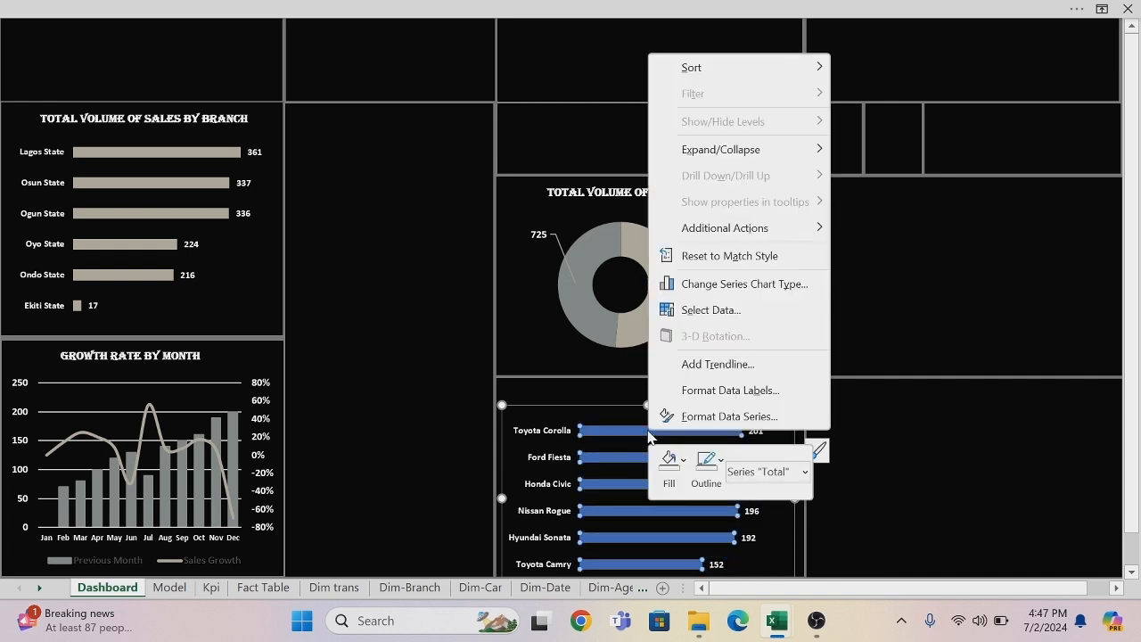
left_click(684, 460)
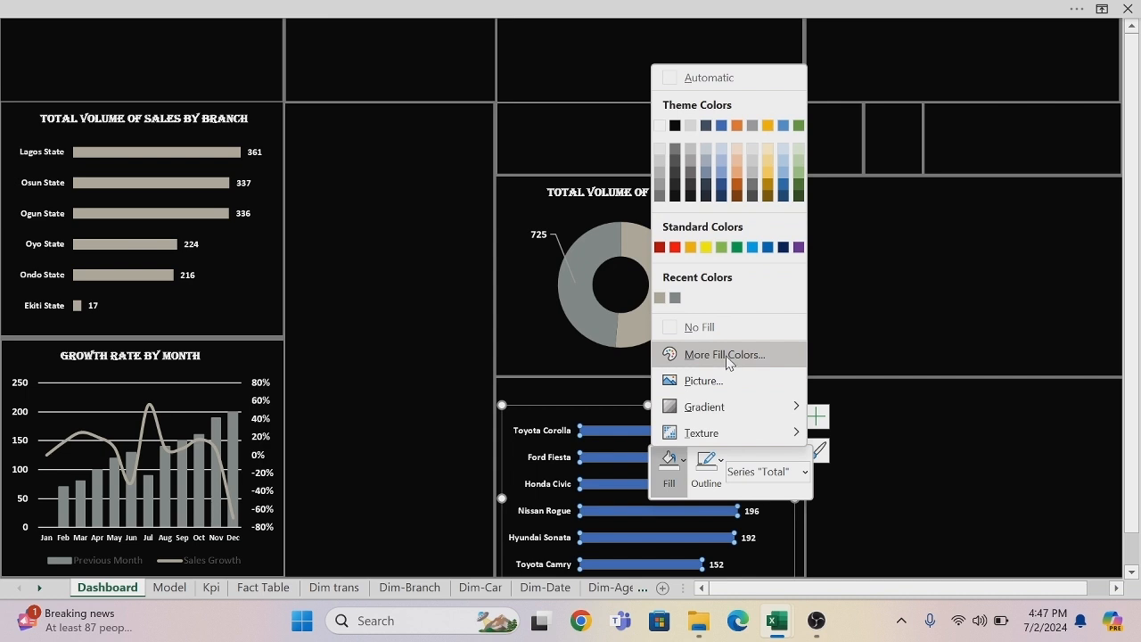
left_click(726, 355)
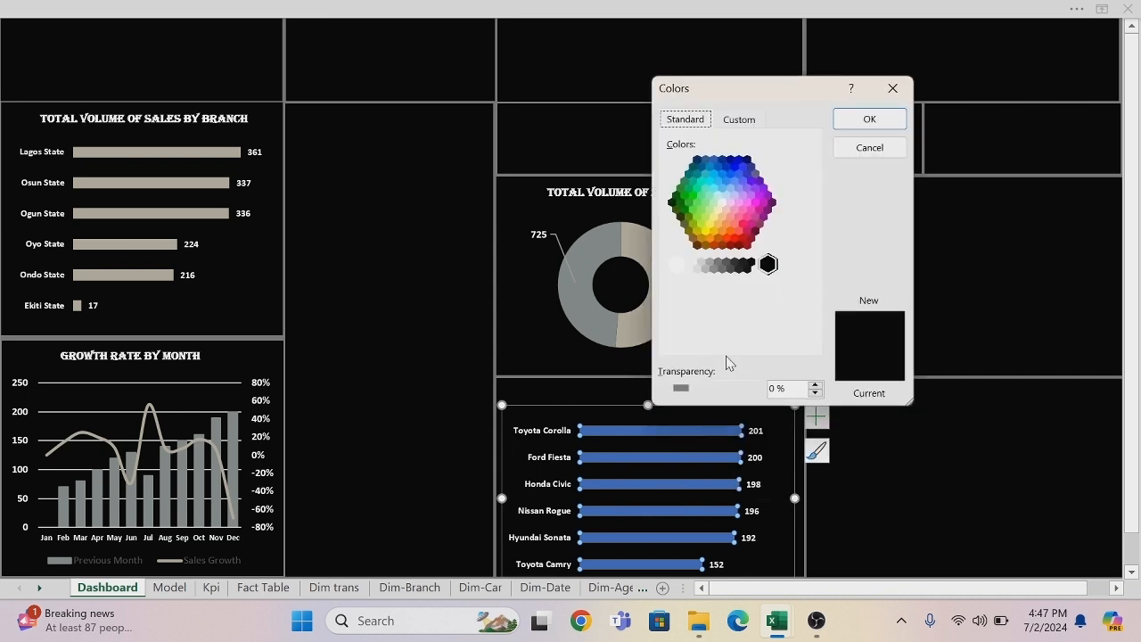
left_click(747, 119)
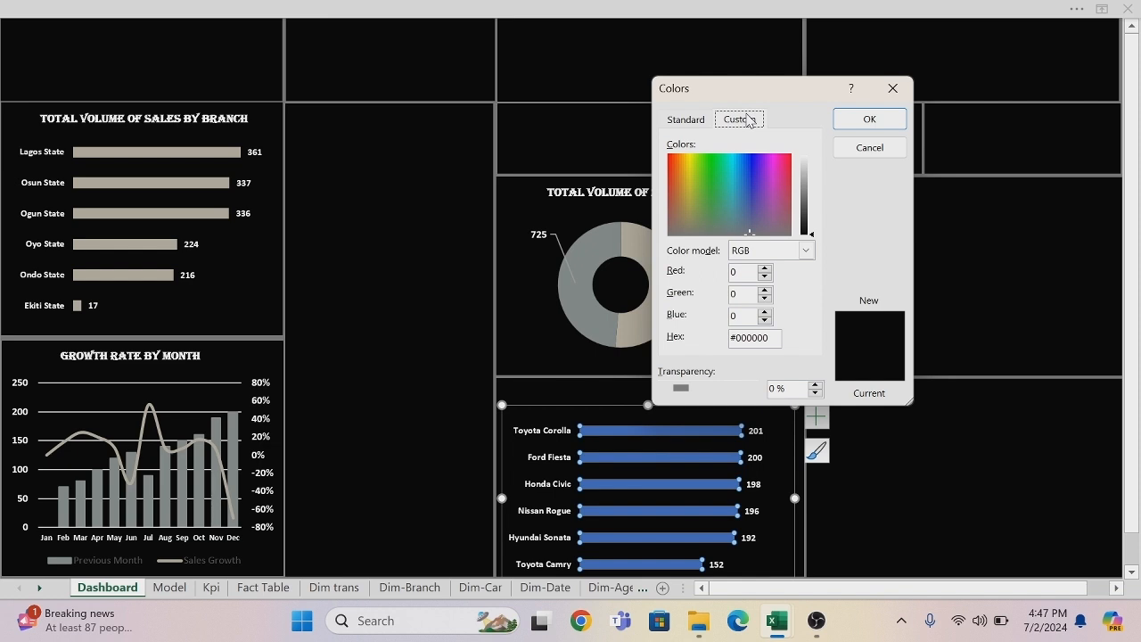
left_click(768, 337)
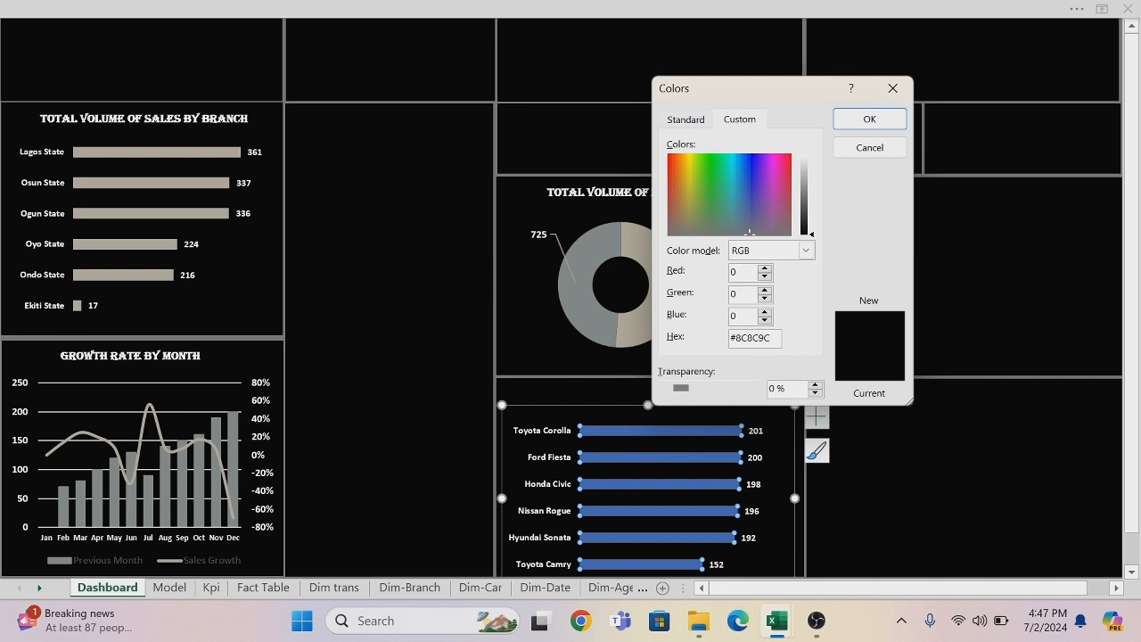
Apply the custom fill color #8C8C9C to the car model chart's bars.
left_click(869, 121)
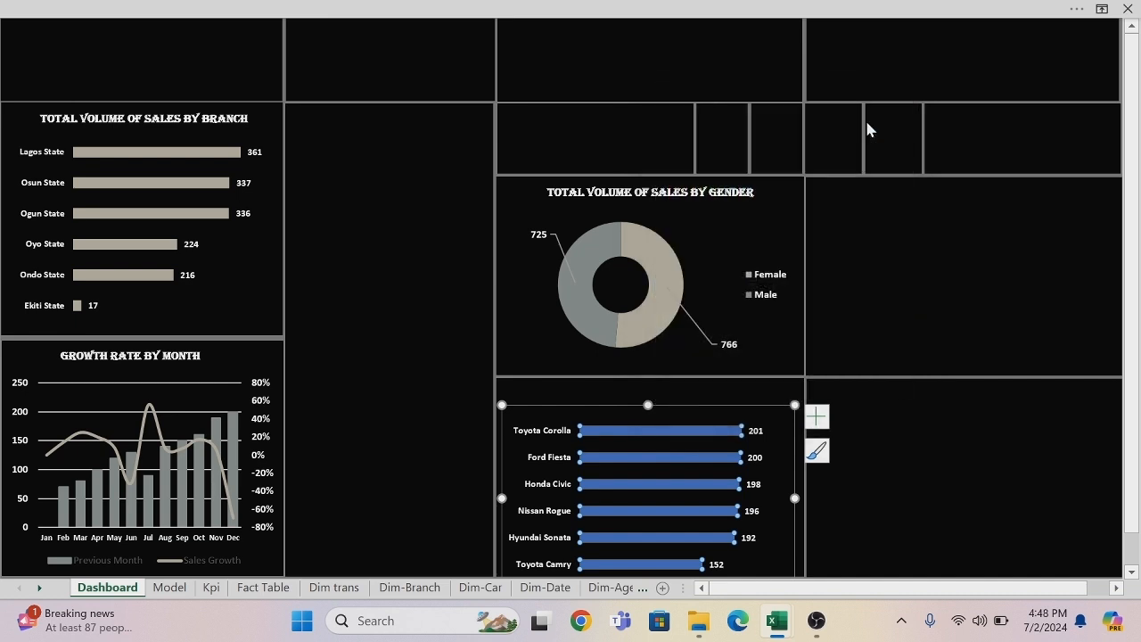
left_click(912, 407)
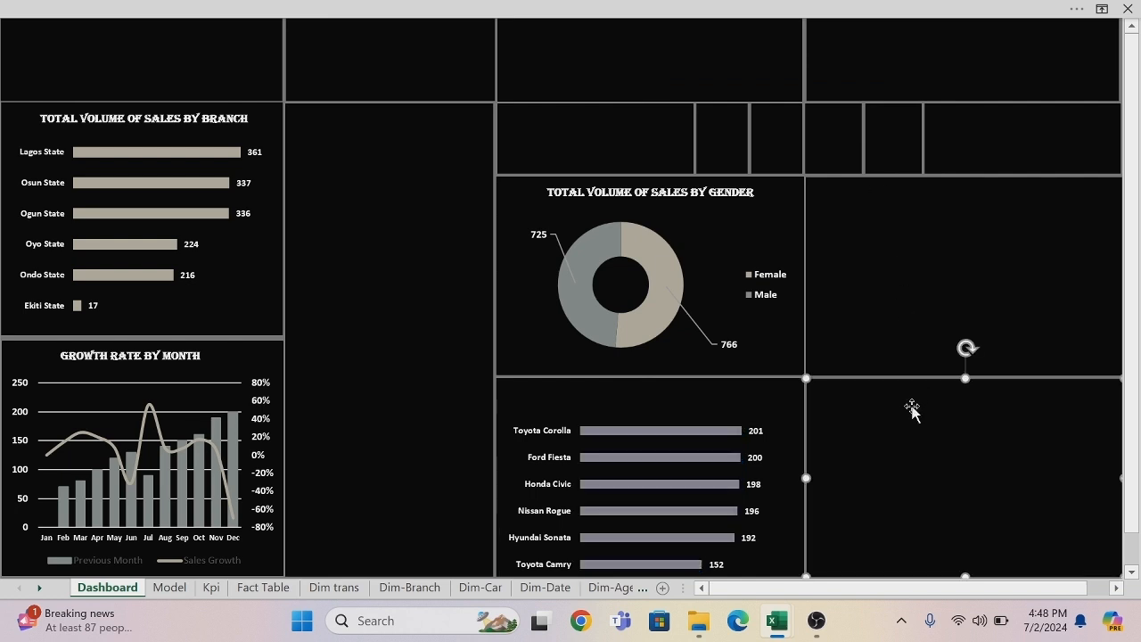
Duplicate the gender chart's title above the car model chart, change it to TOTAL VOLUME OF SALES BY CAR MODEL, and widen and center it.
left_click(705, 192)
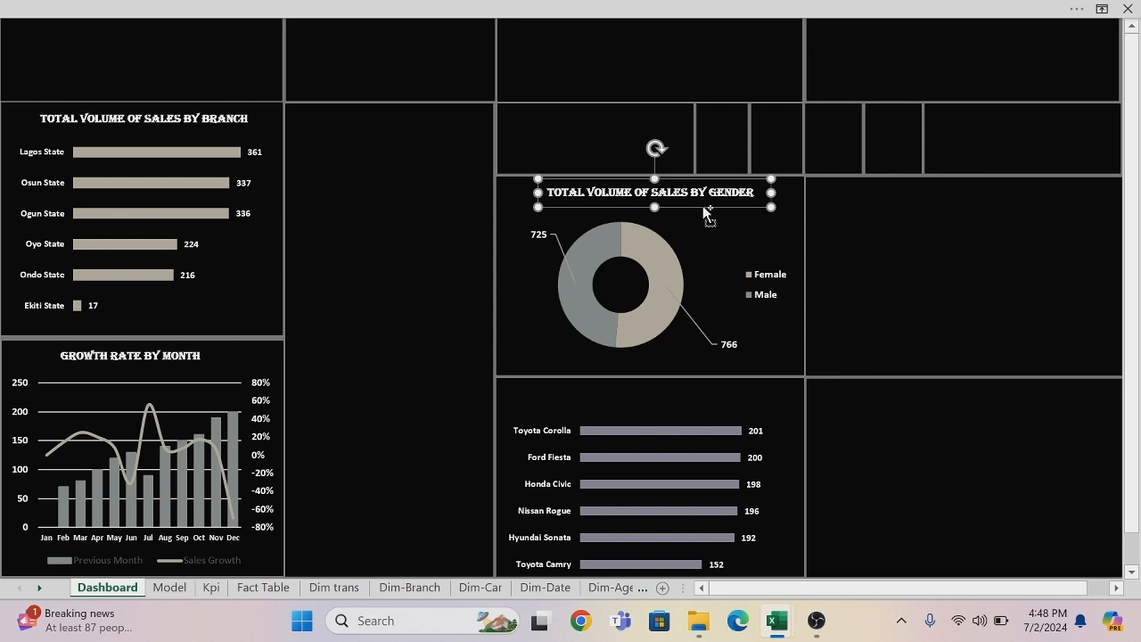
left_click_drag(706, 212, 665, 411)
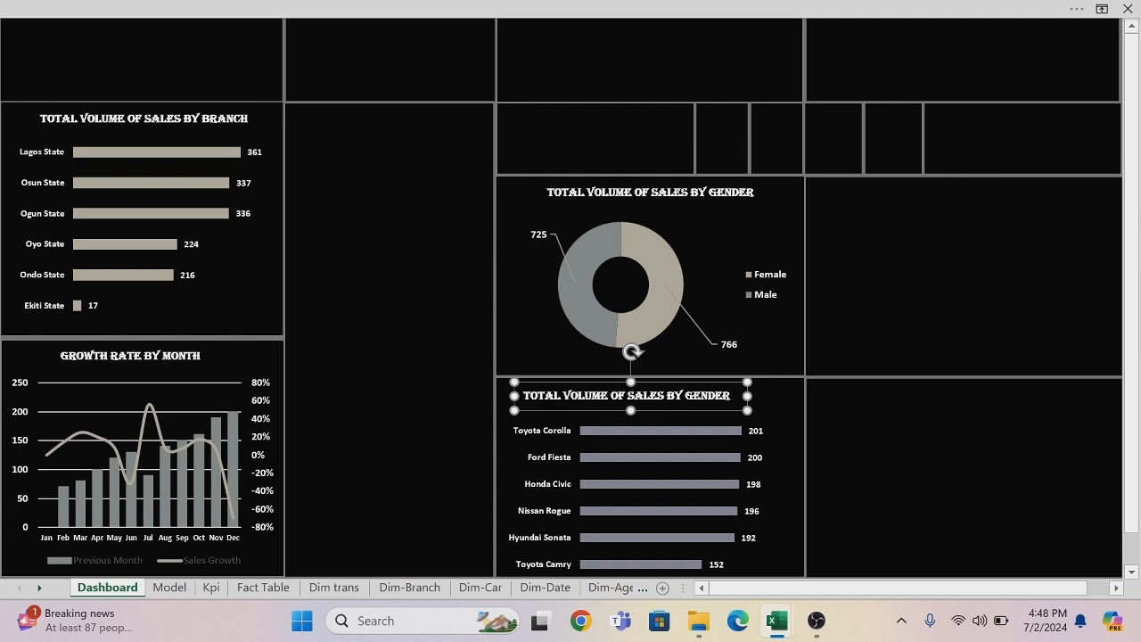
left_click(730, 395)
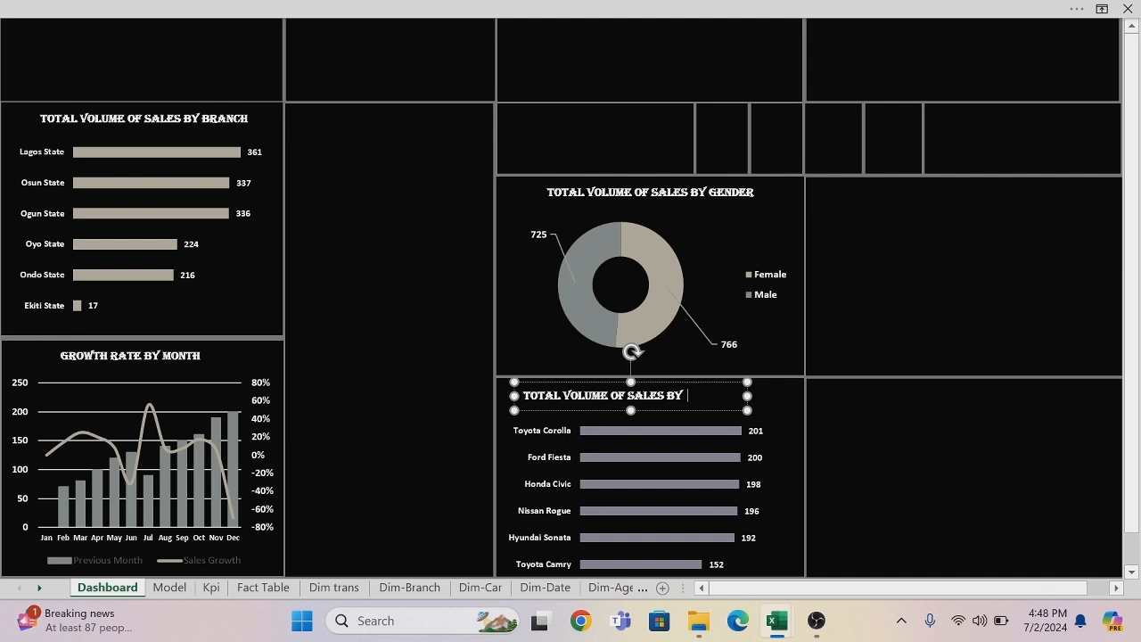
type("CAR MODEL")
left_click_drag(749, 395, 778, 395)
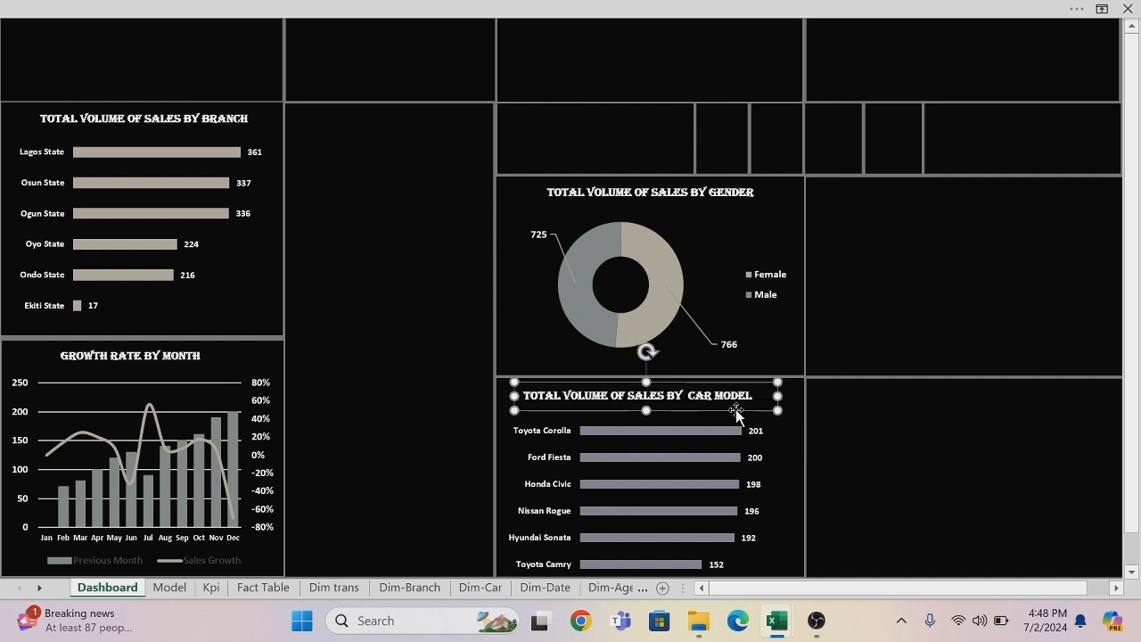
left_click_drag(736, 410, 753, 410)
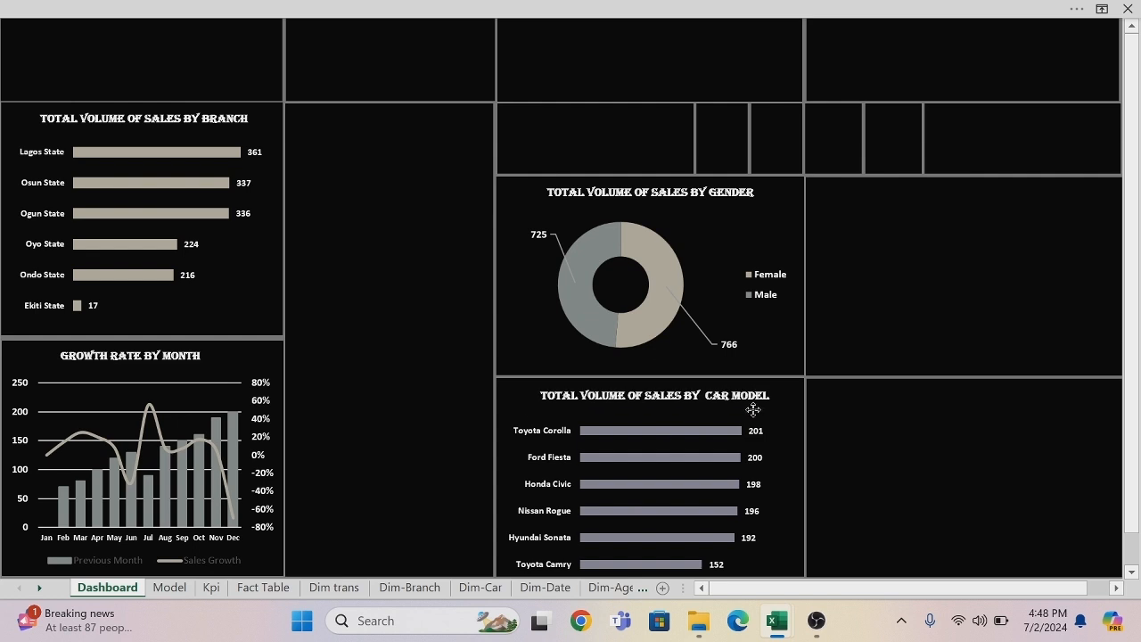
Copy the age group column chart from the Model sheet and paste it into the Dashboard panel beside the gender doughnut chart.
left_click(859, 232)
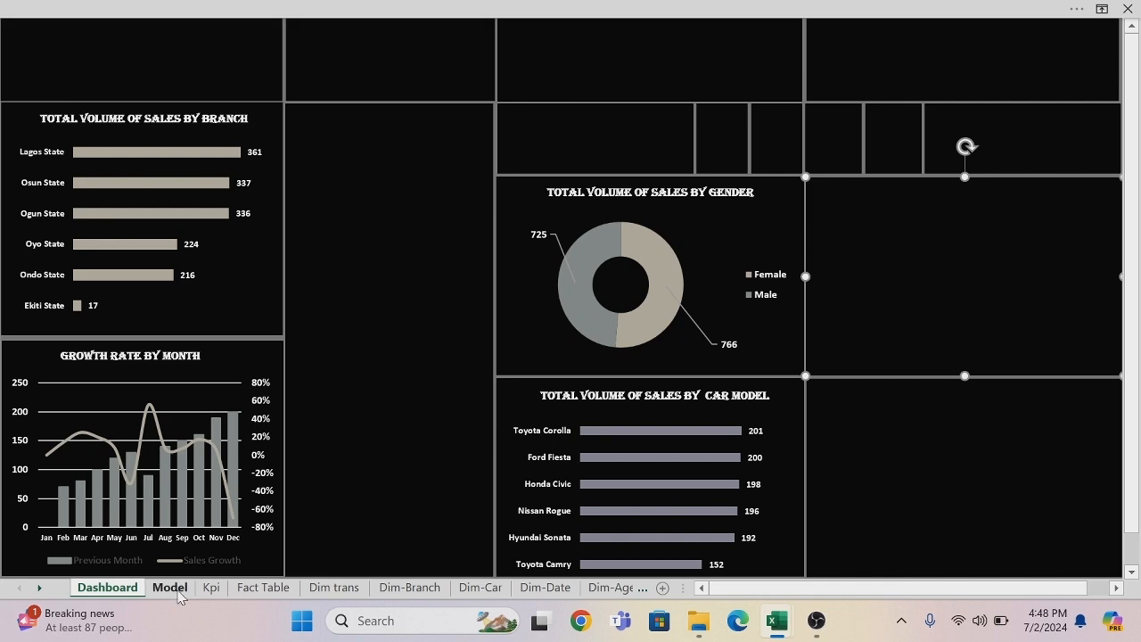
left_click(169, 588)
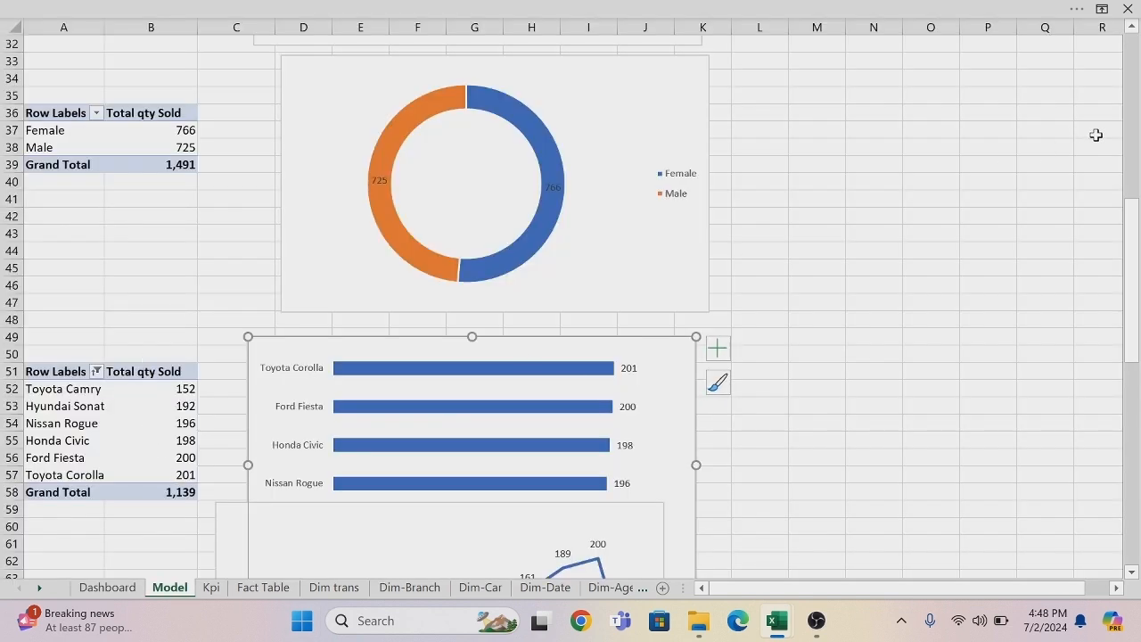
left_click_drag(1137, 220, 1121, 93)
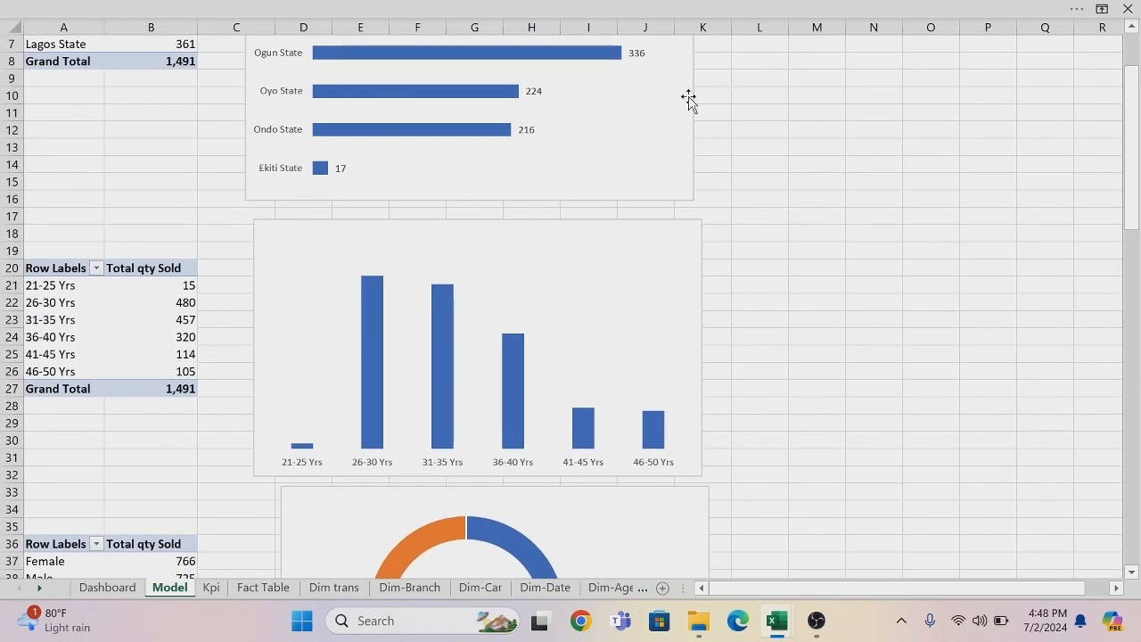
left_click(616, 234)
left_click(608, 220)
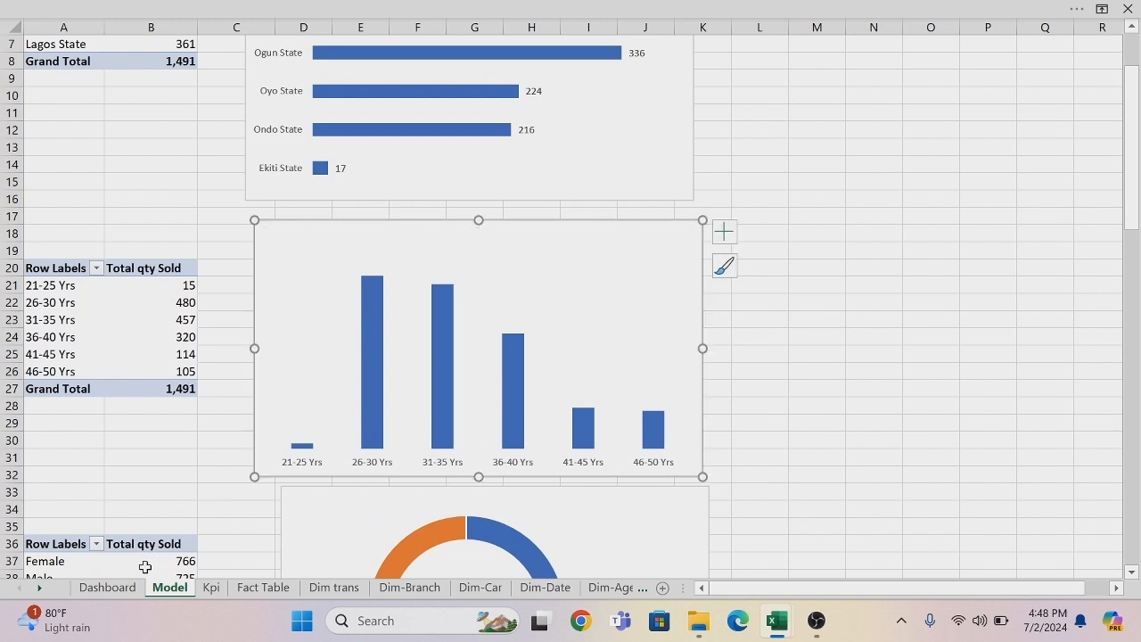
left_click(124, 586)
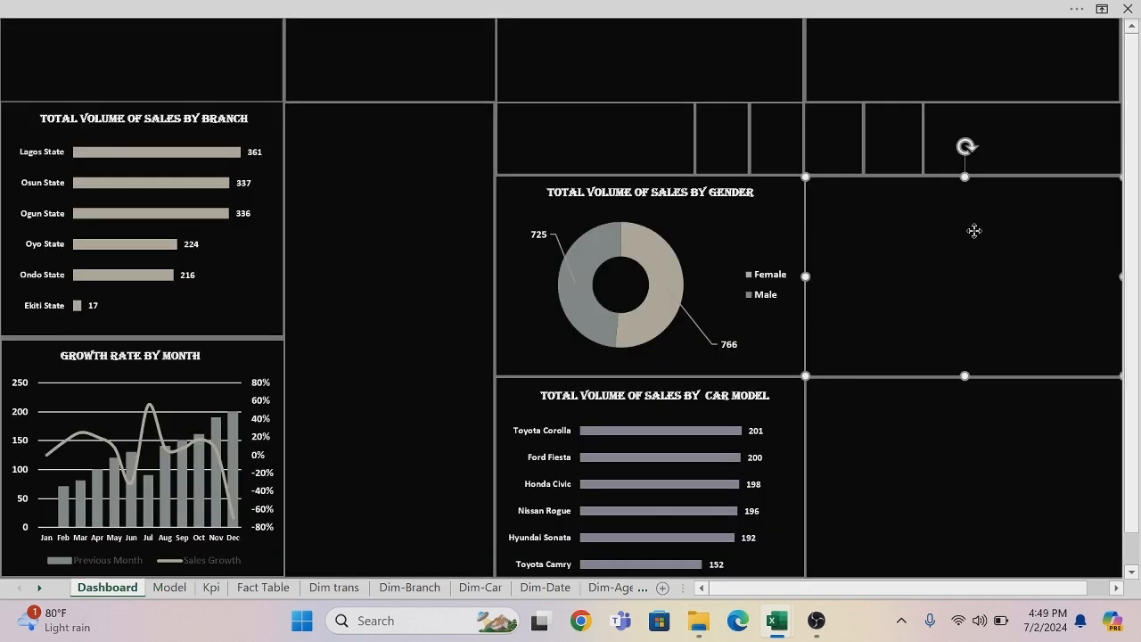
key("ctrl+v")
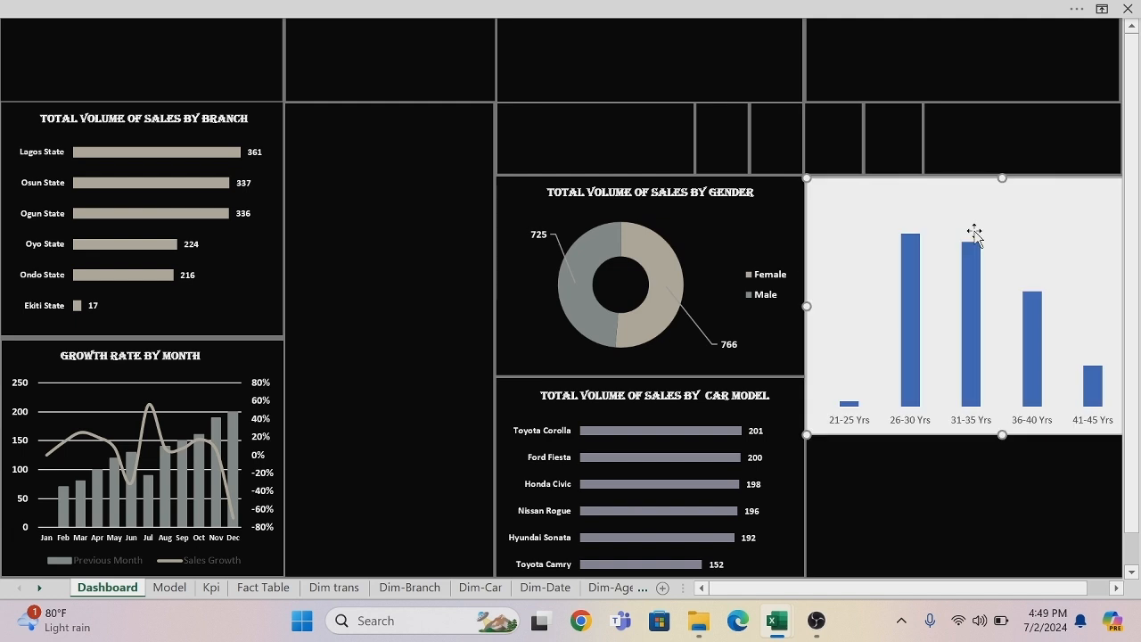
Remove the fill and outline from the age group chart's area.
right_click(931, 187)
left_click(952, 19)
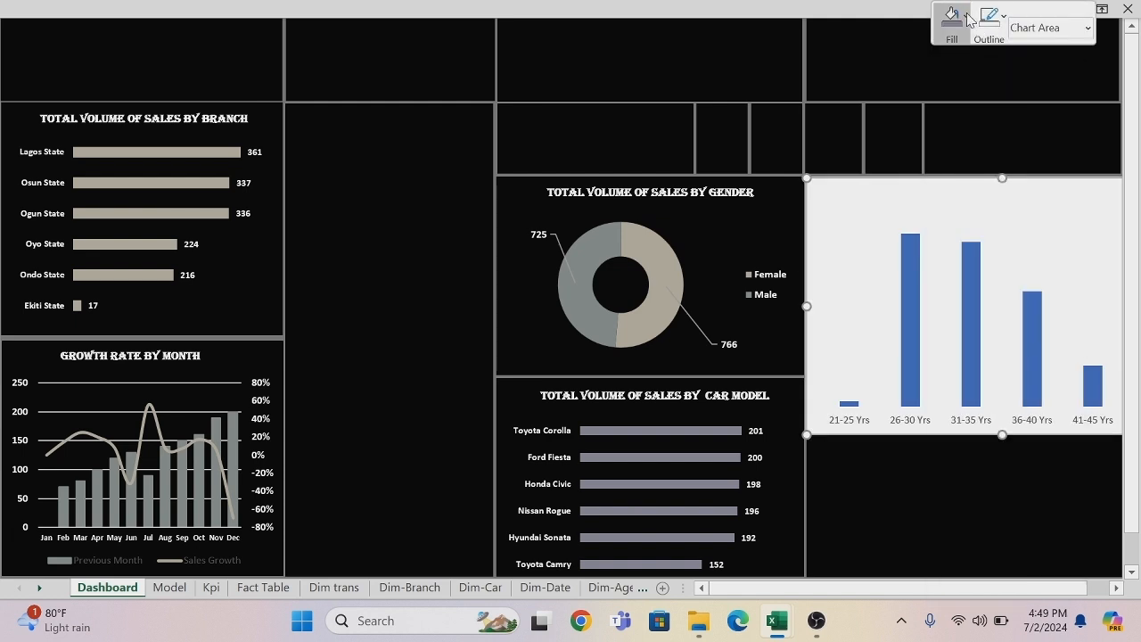
left_click(955, 318)
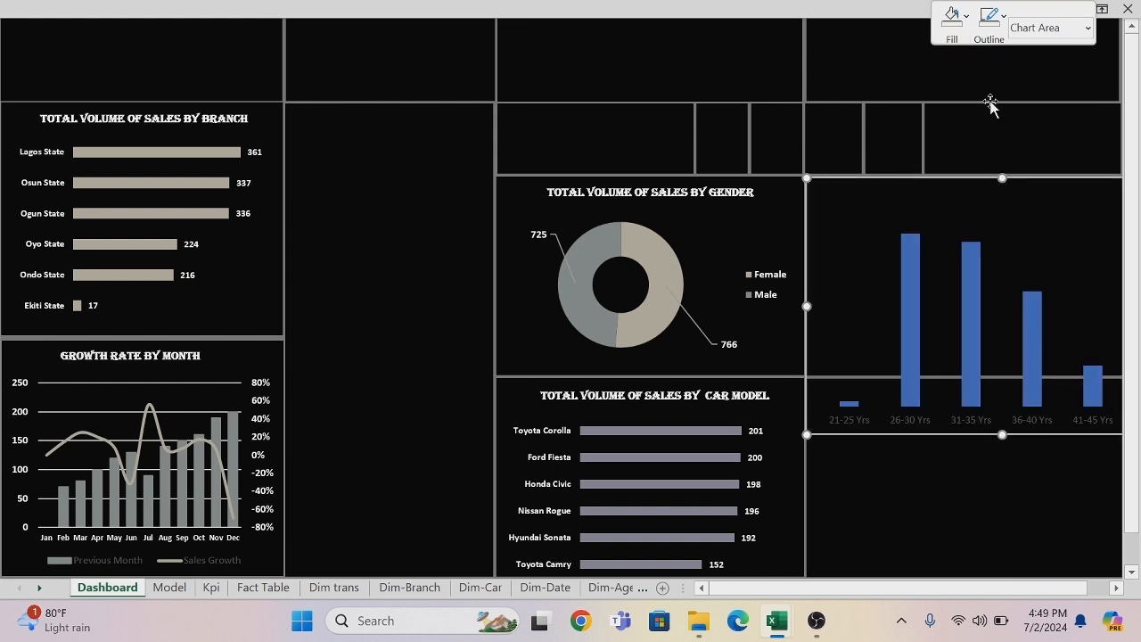
left_click(1004, 17)
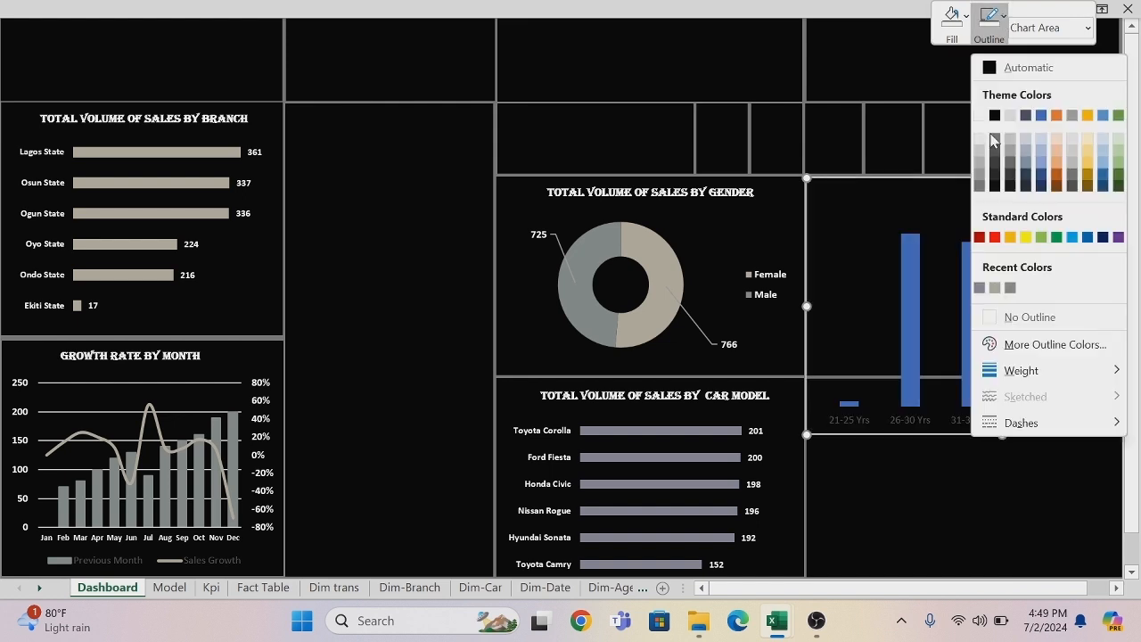
left_click(990, 318)
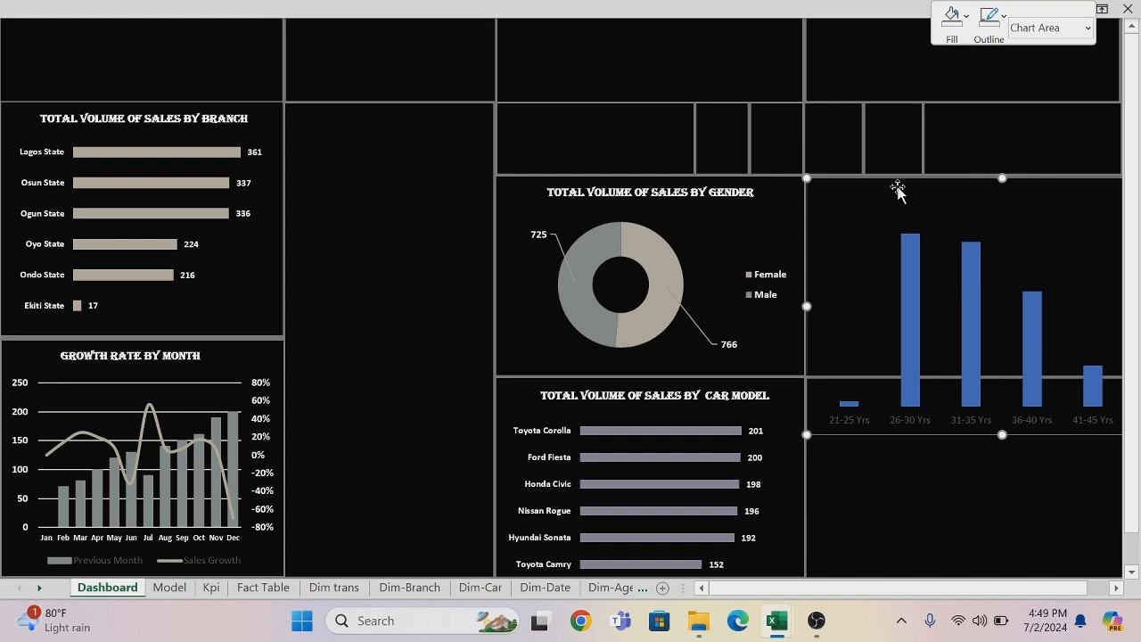
Resize and reposition the age group chart to fit the panel beside the doughnut chart, leaving room above it for a title.
left_click_drag(805, 176, 924, 222)
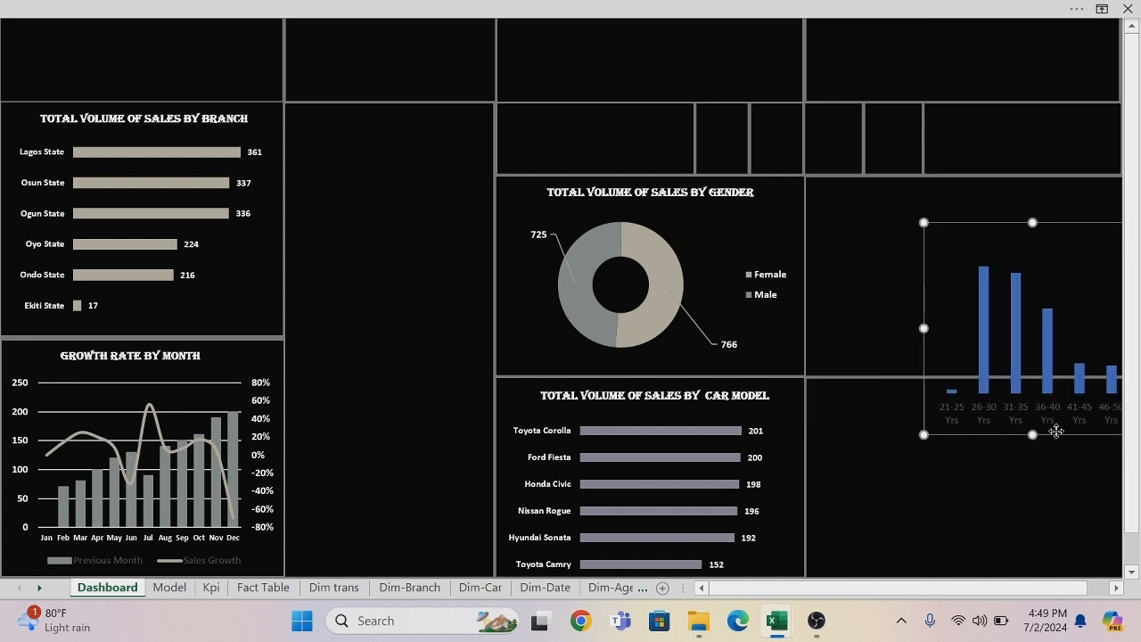
mouse_move(1052, 433)
left_mouse_down()
mouse_move(971, 407)
mouse_move(966, 381)
left_mouse_up()
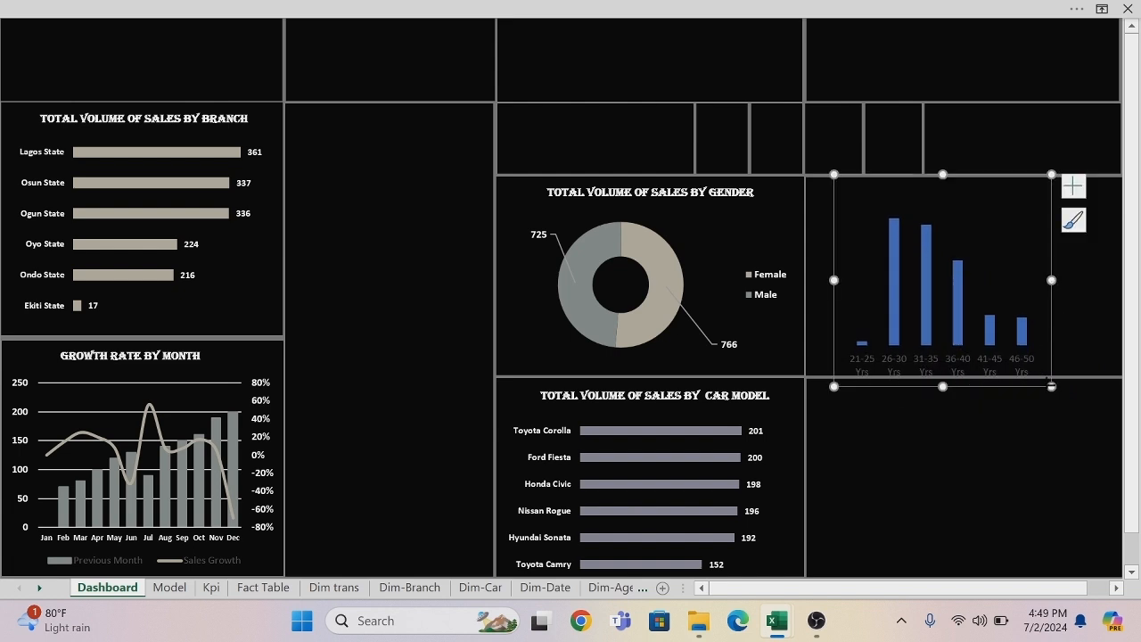
left_click_drag(1052, 386, 1118, 381)
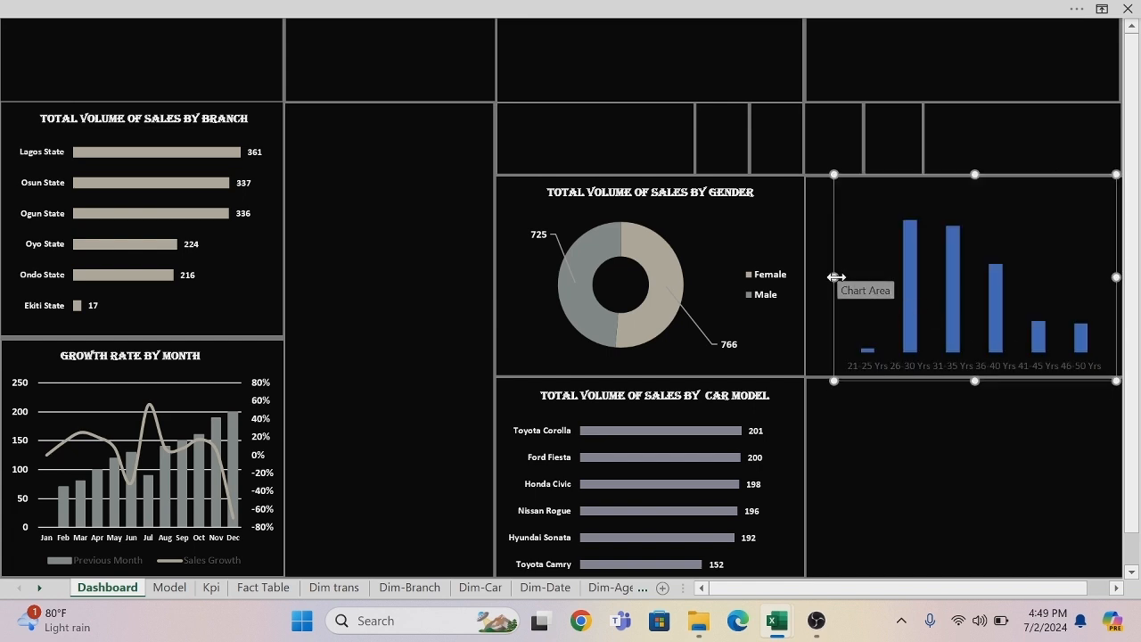
left_click_drag(836, 277, 806, 277)
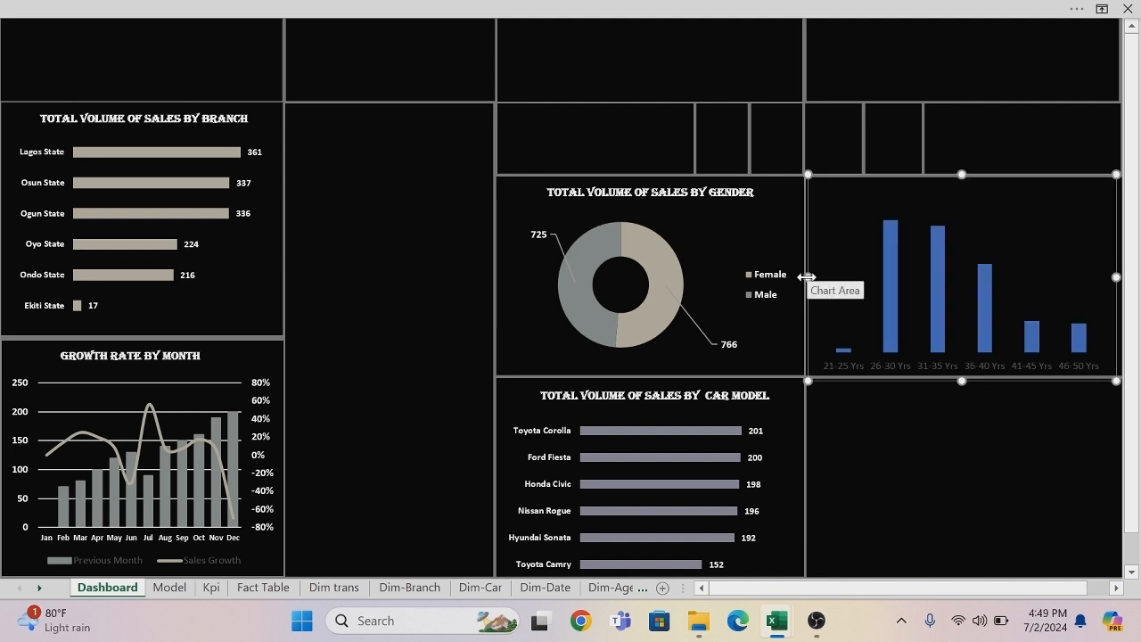
key("Right")
key("Right")
key("Right")
key("Right")
key("Right")
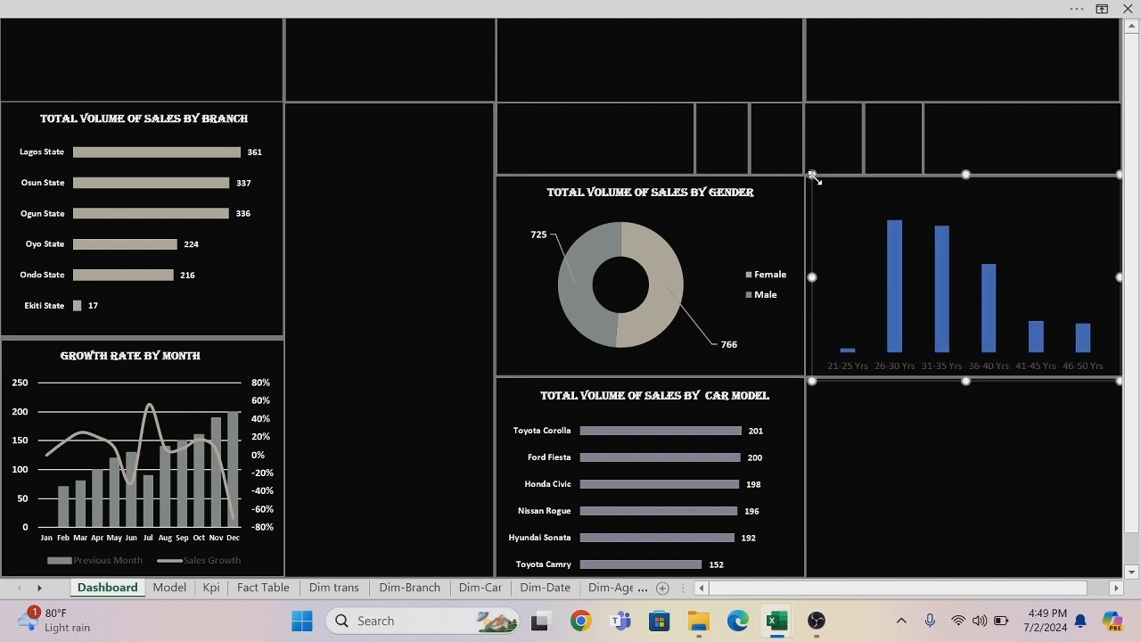
left_click_drag(811, 173, 813, 201)
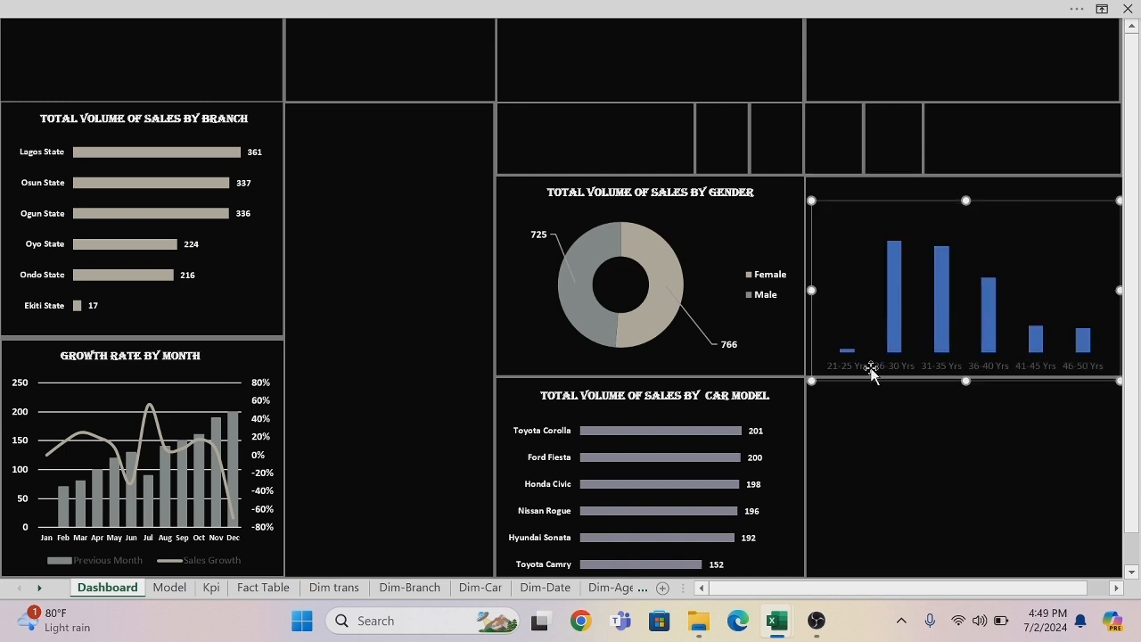
left_click(894, 448)
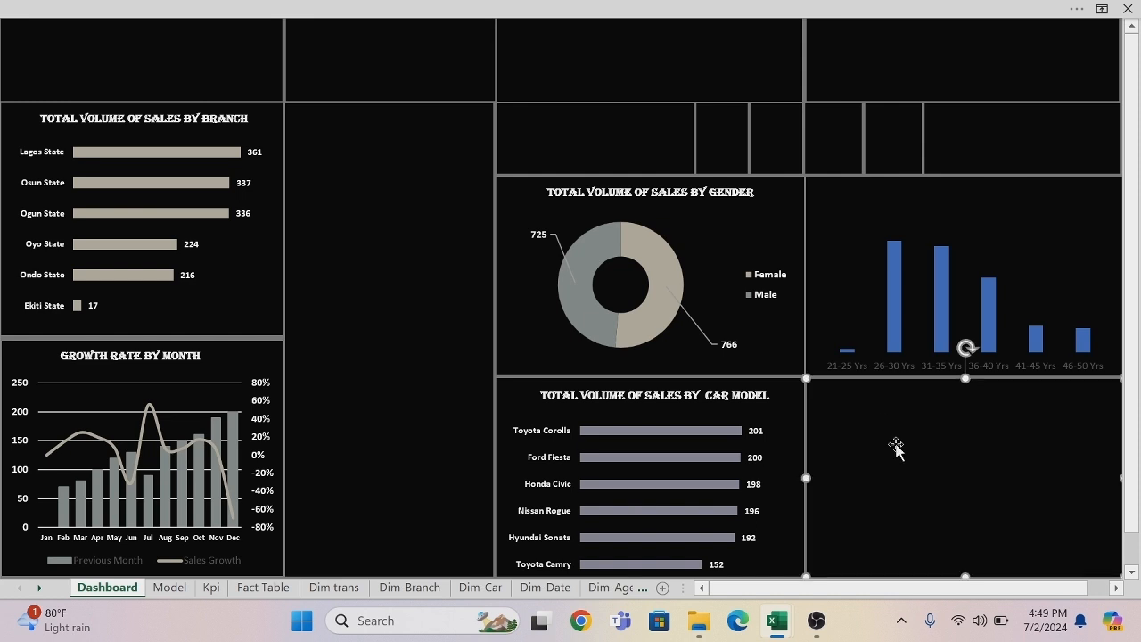
Format the age group chart's horizontal axis labels as size 7, bold and white.
left_click(856, 371)
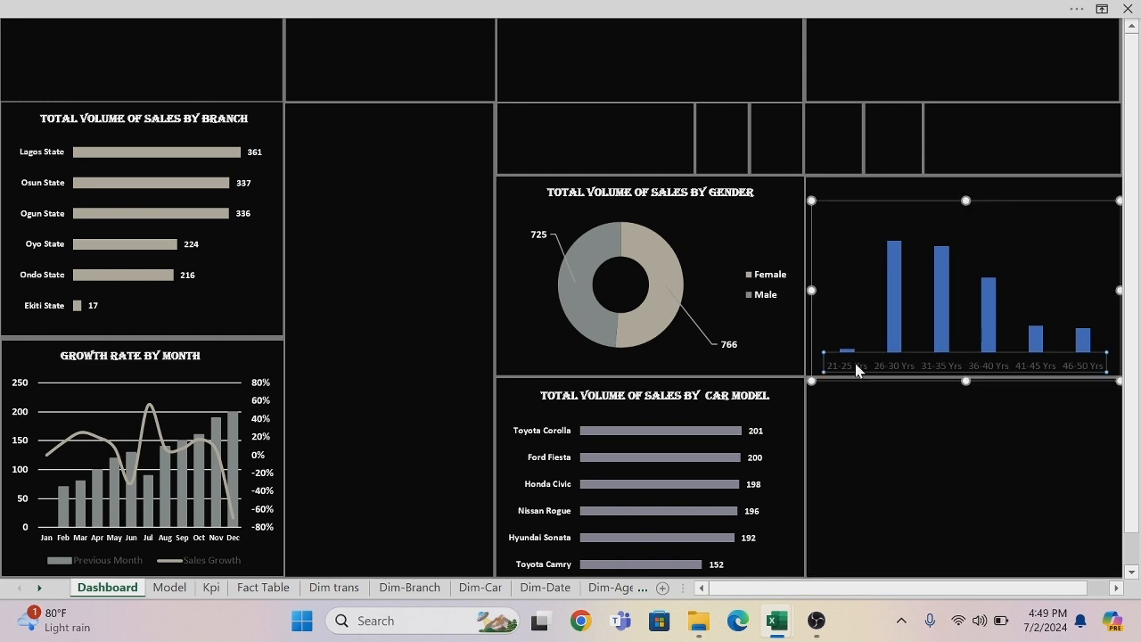
right_click(856, 371)
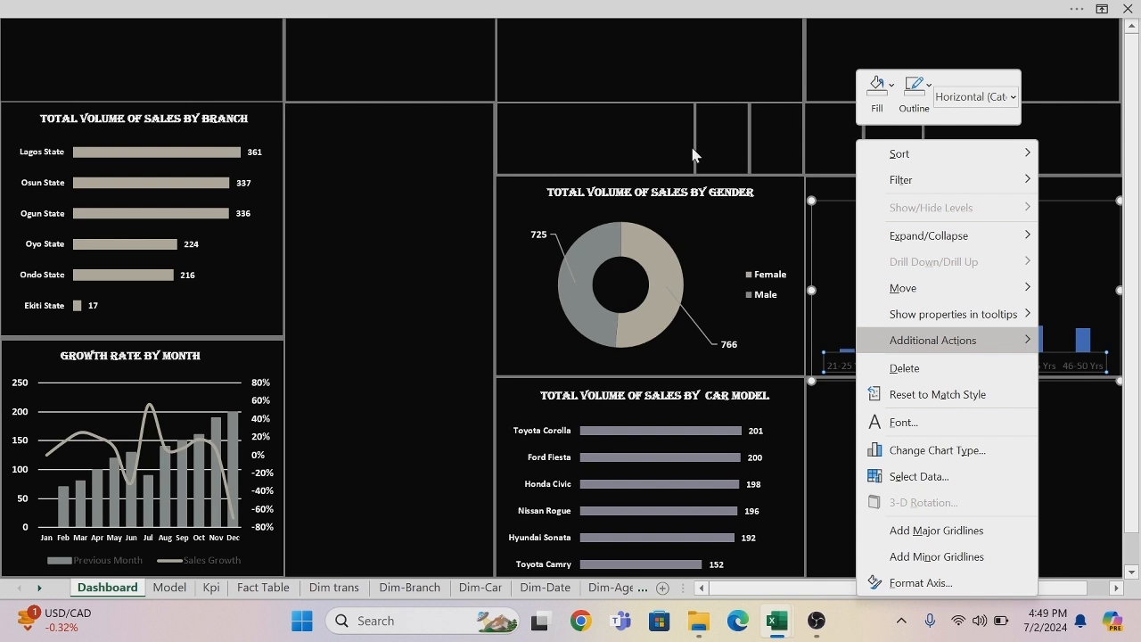
key("Escape")
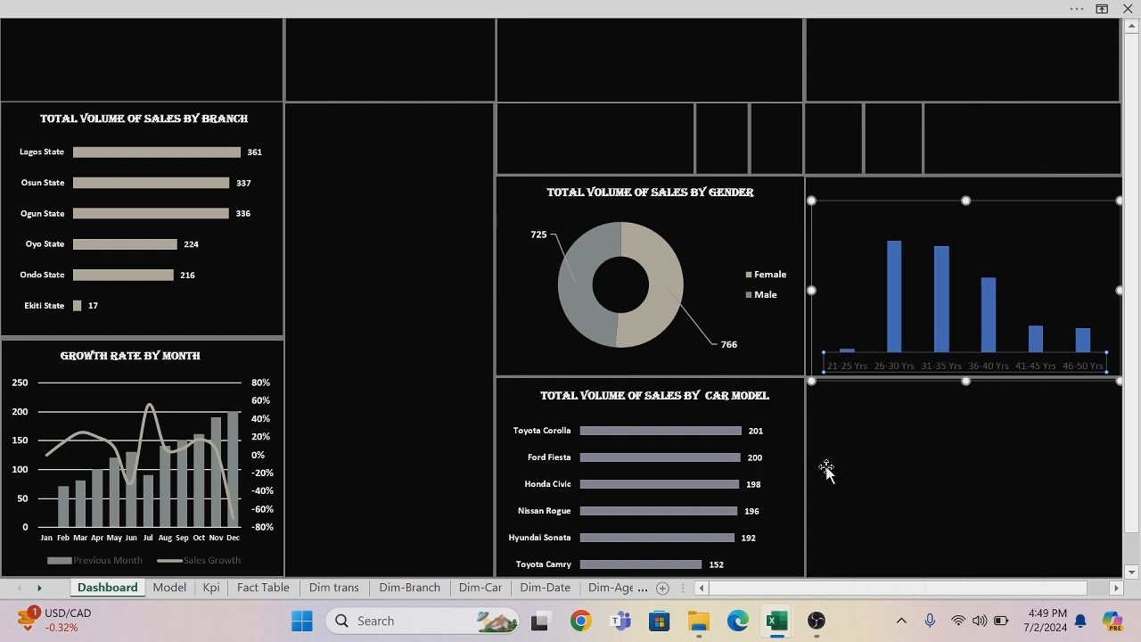
right_click(877, 365)
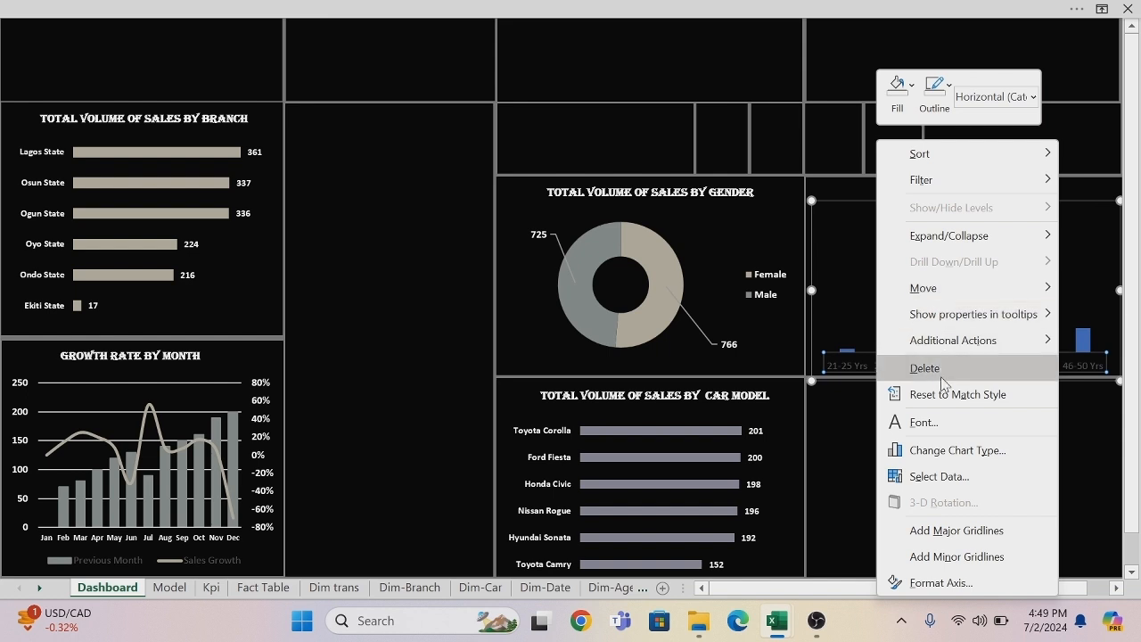
left_click(937, 423)
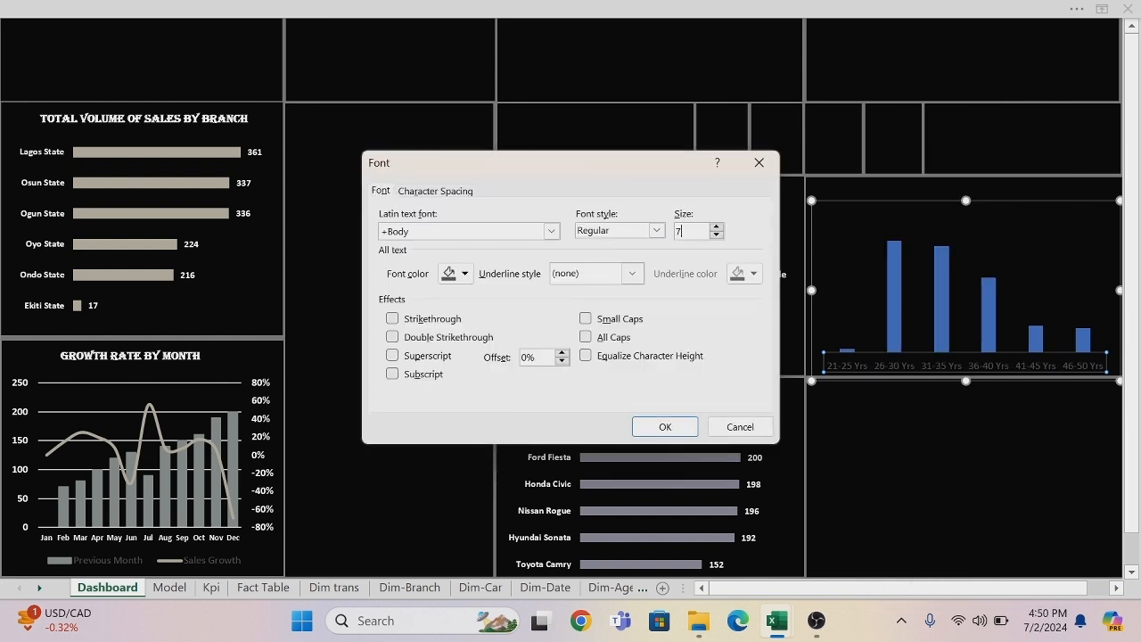
left_click(657, 230)
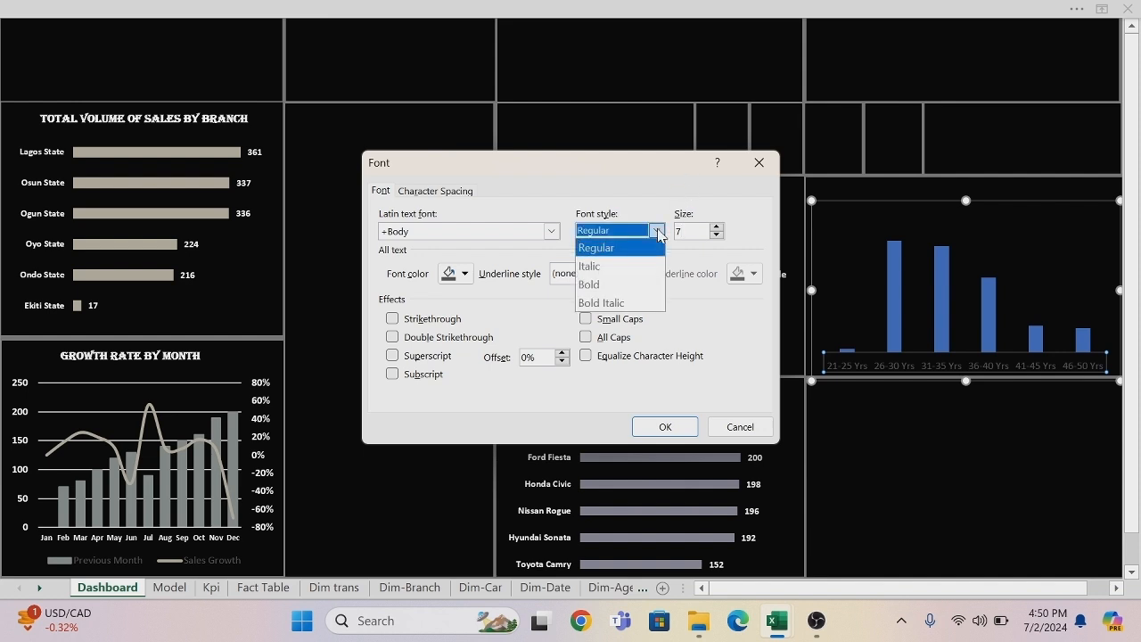
left_click(597, 286)
left_click(463, 274)
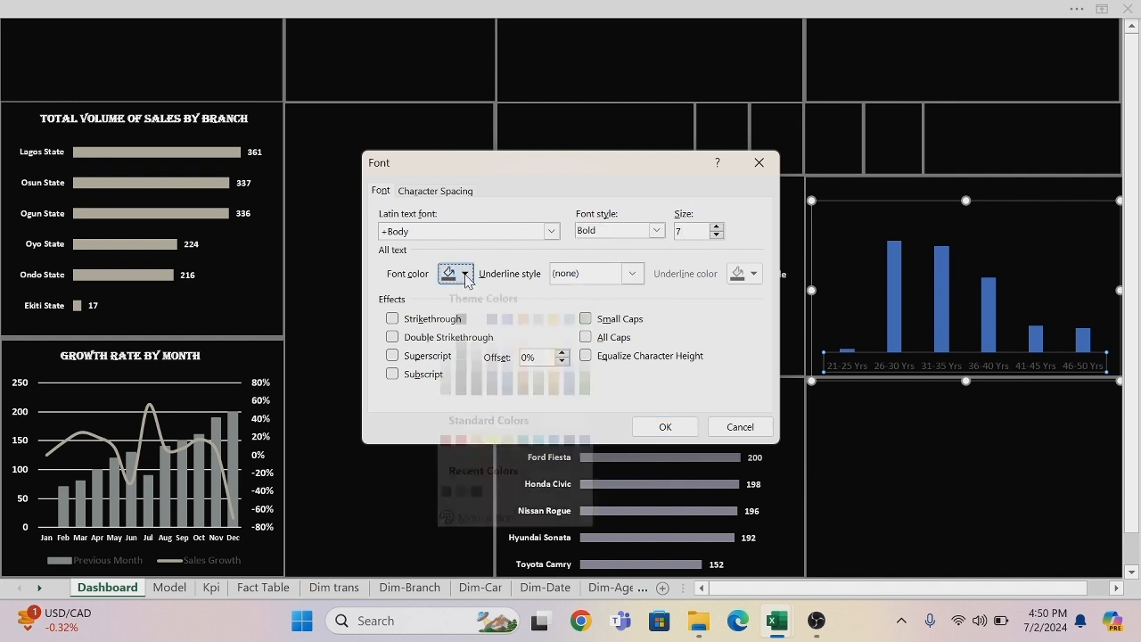
left_click(446, 340)
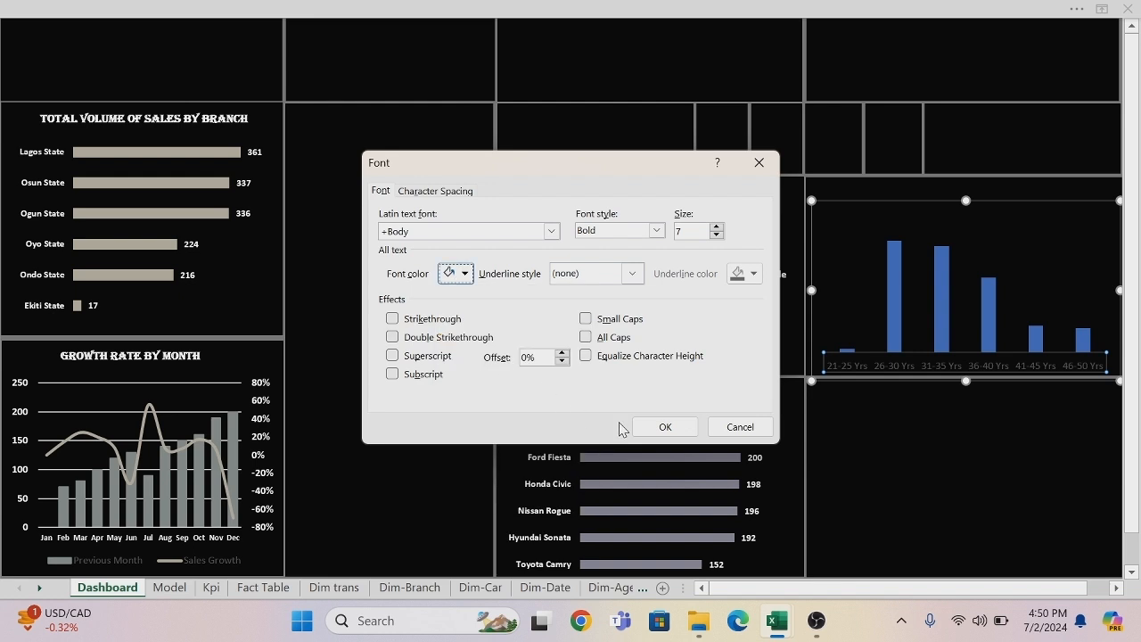
left_click(661, 427)
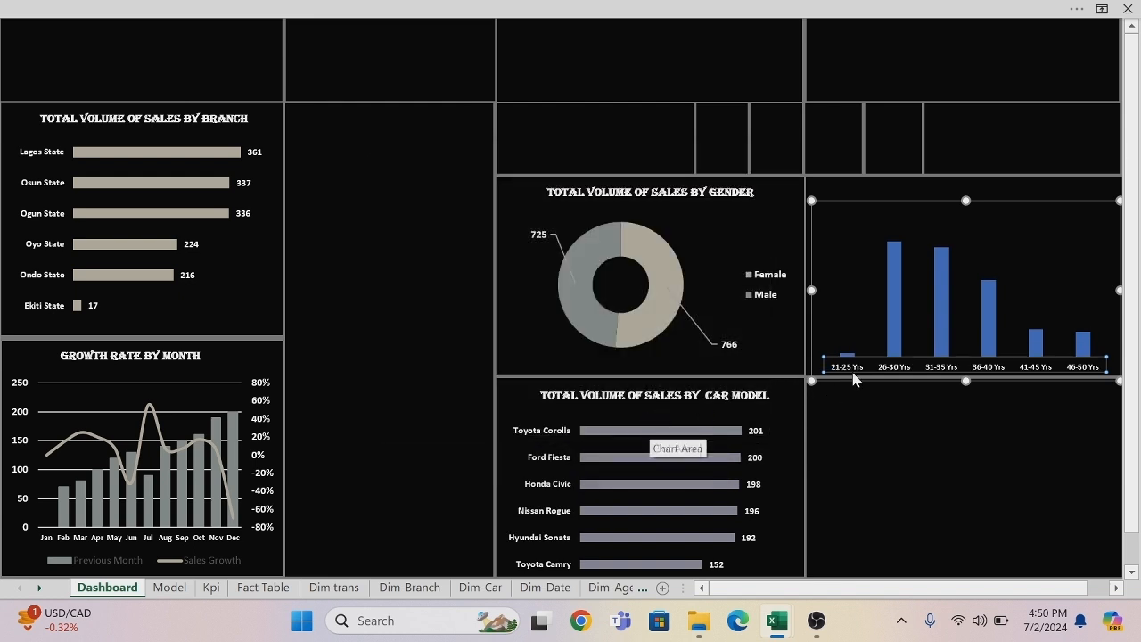
mouse_move(899, 253)
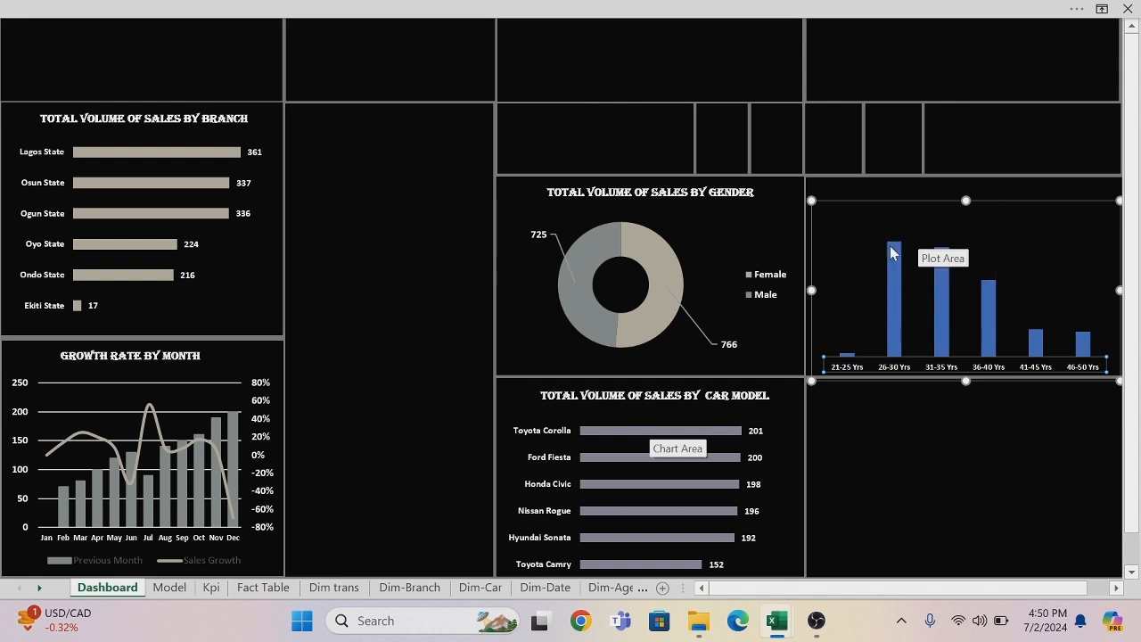
scroll(892, 253, "right", 4)
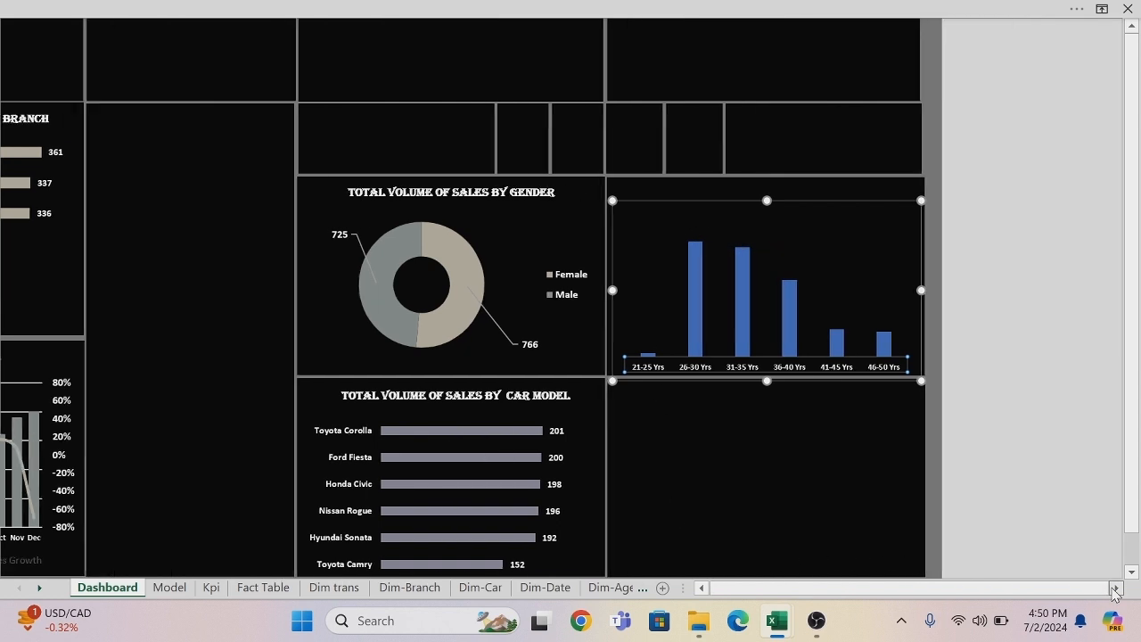
Add data labels to the age group column chart and format them as size 7, bold and white.
left_click(914, 211)
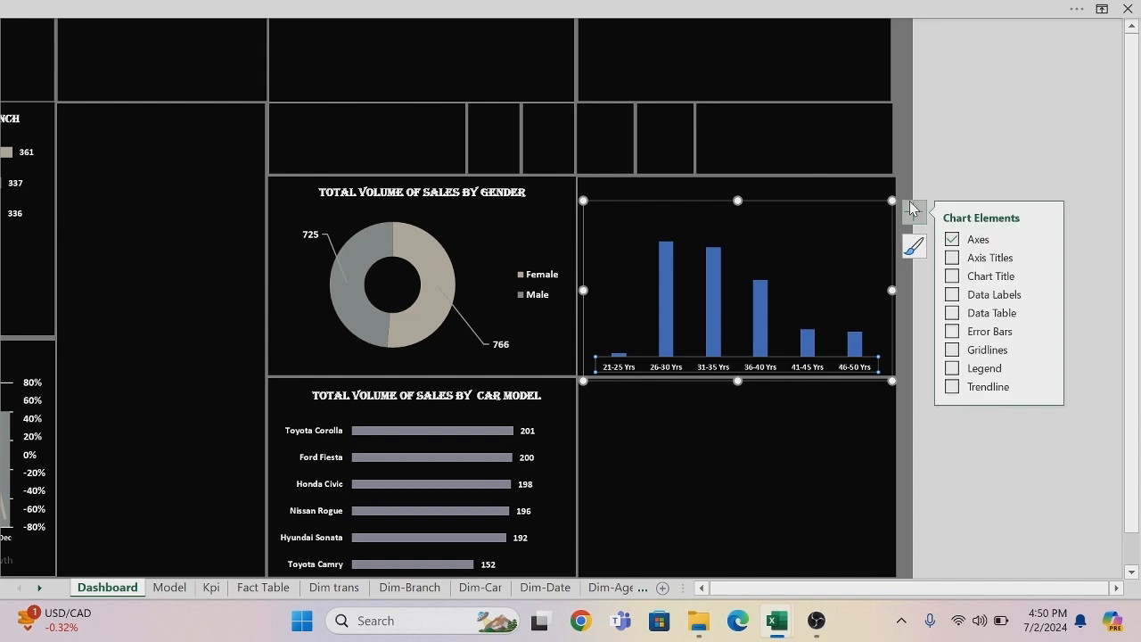
left_click(952, 294)
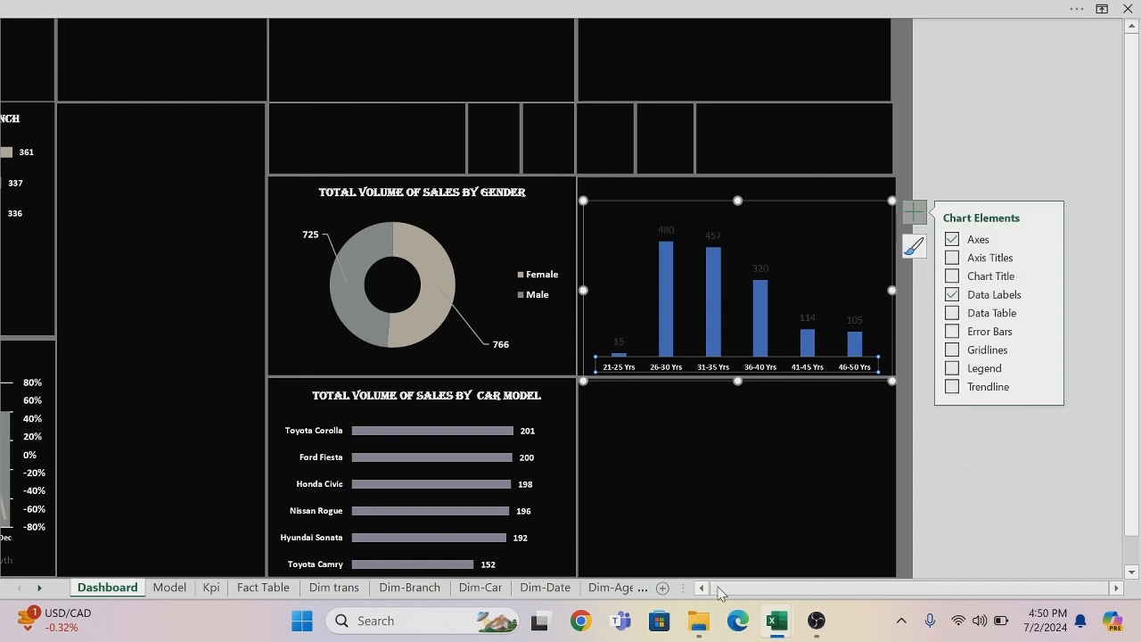
scroll(704, 585, "left", 3)
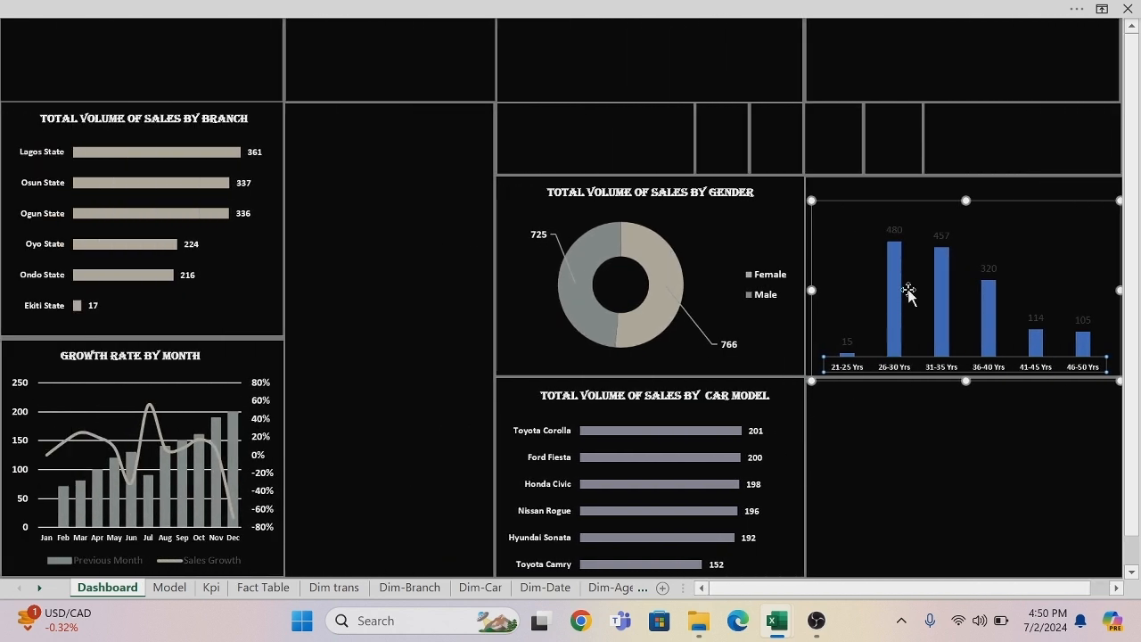
left_click(895, 229)
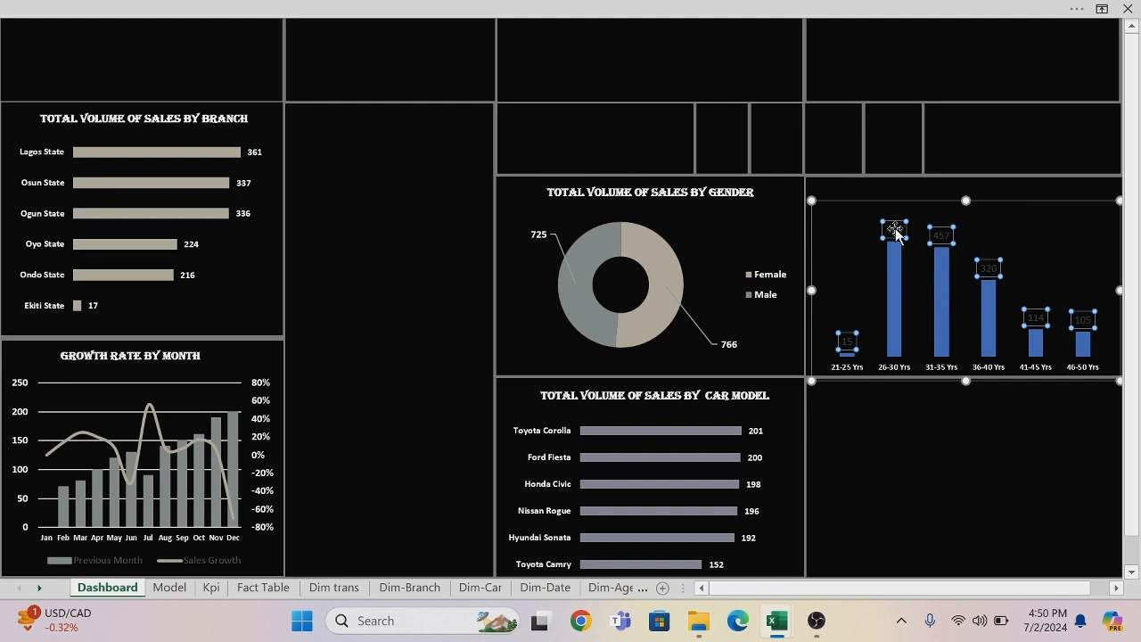
right_click(895, 229)
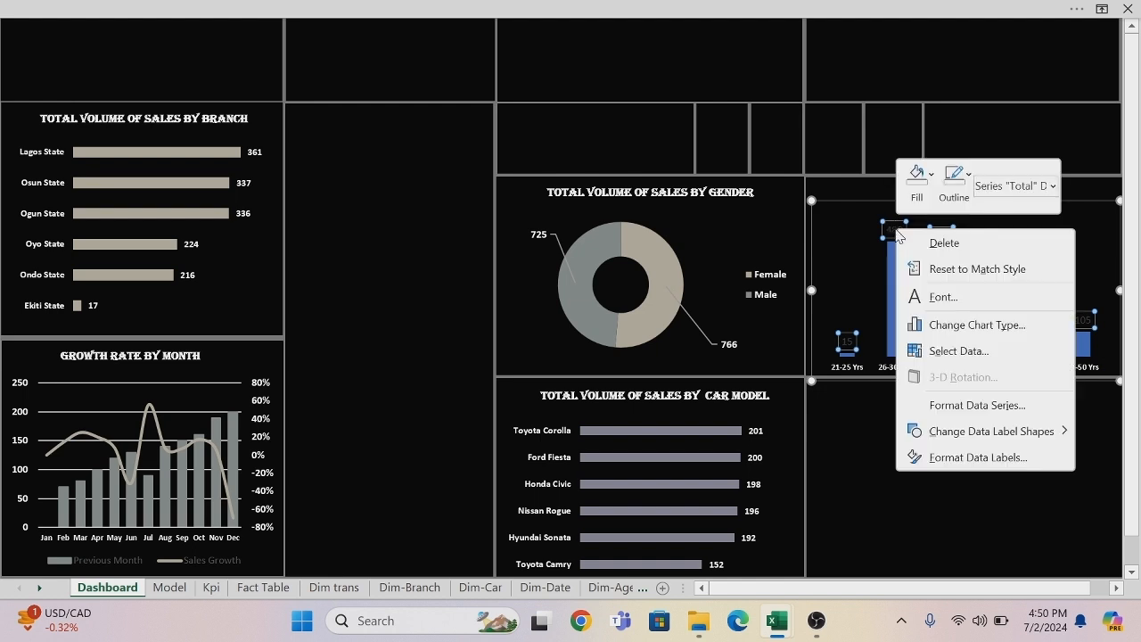
left_click(945, 300)
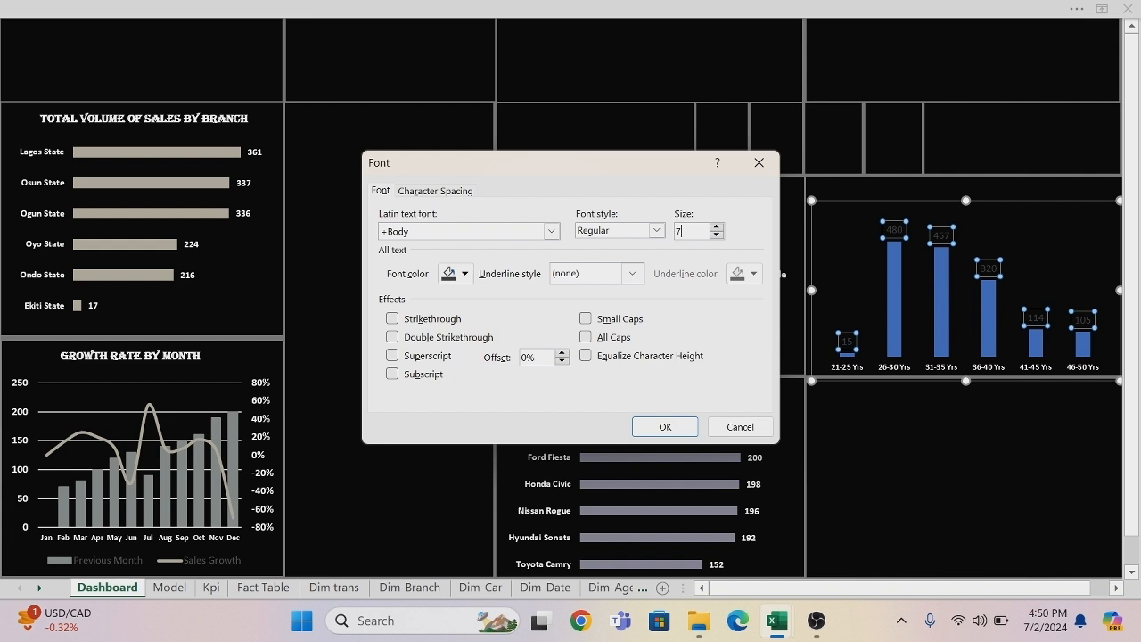
left_click(657, 230)
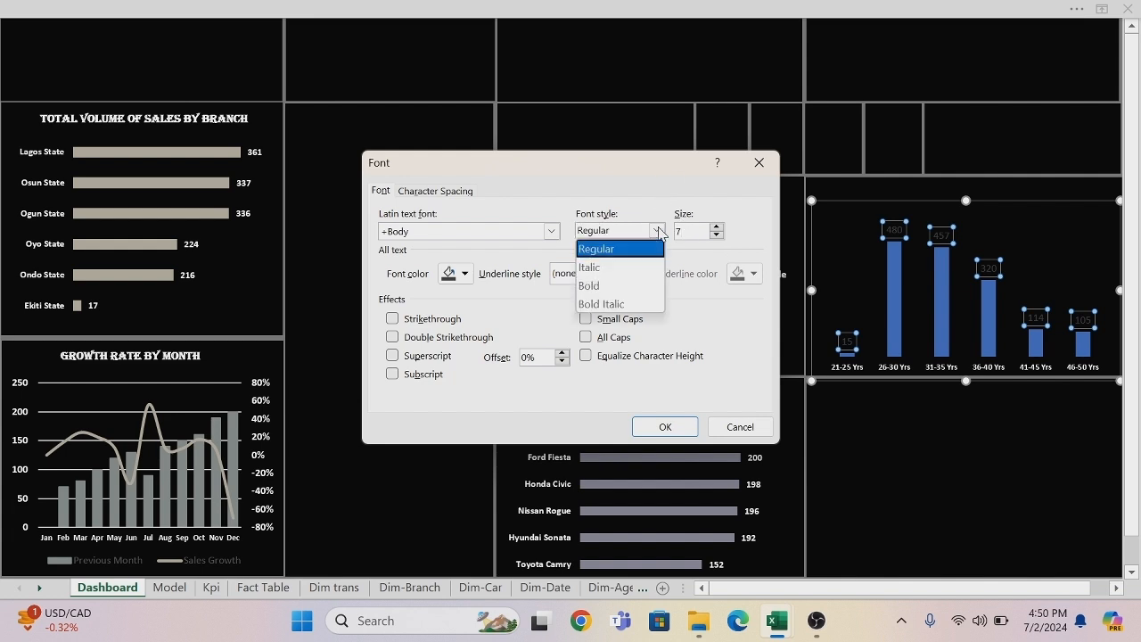
left_click(599, 285)
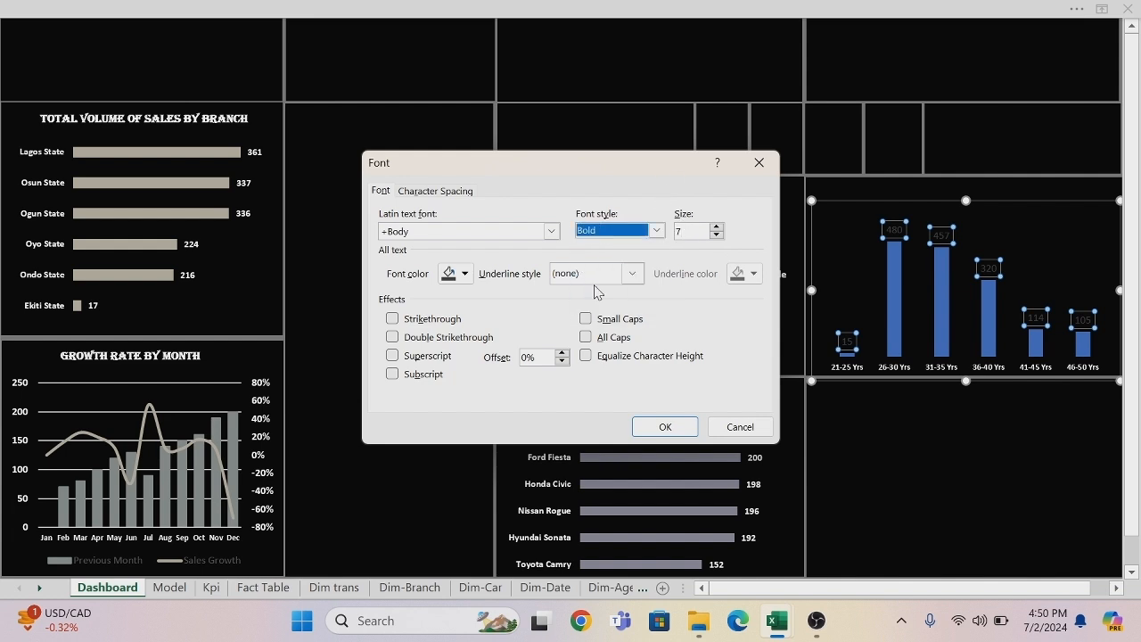
left_click(464, 275)
left_click(446, 341)
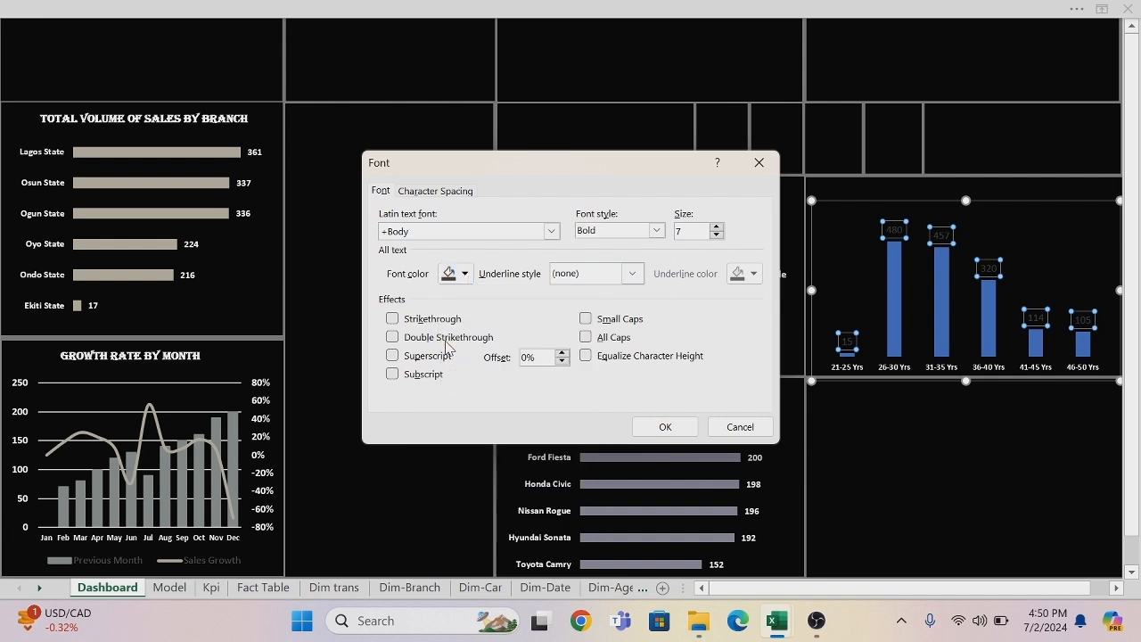
left_click(665, 426)
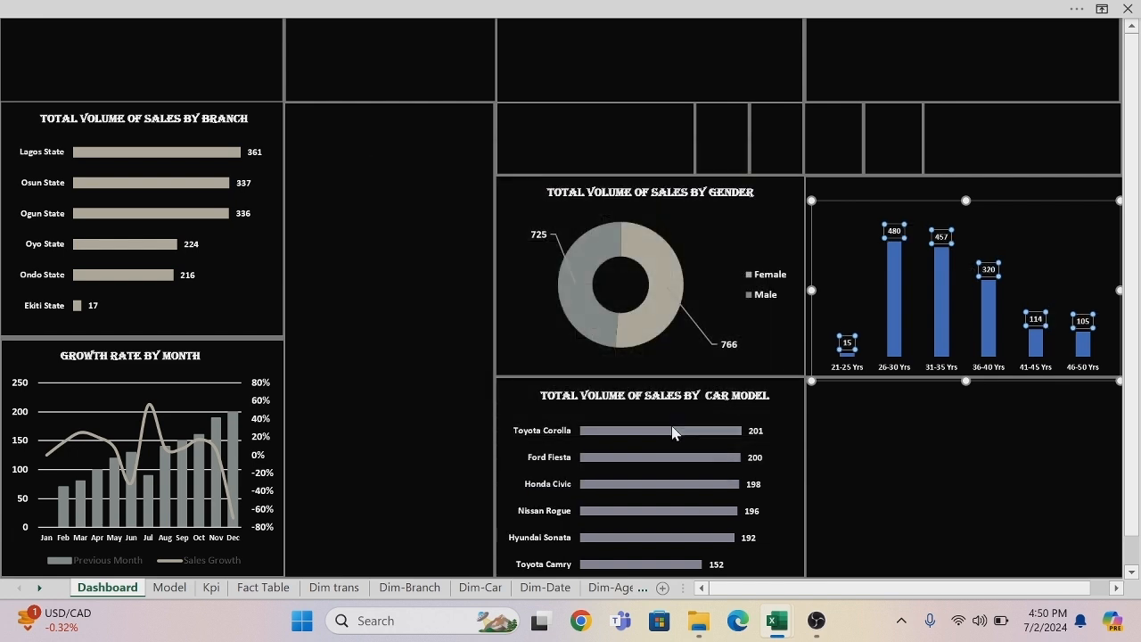
left_click(961, 477)
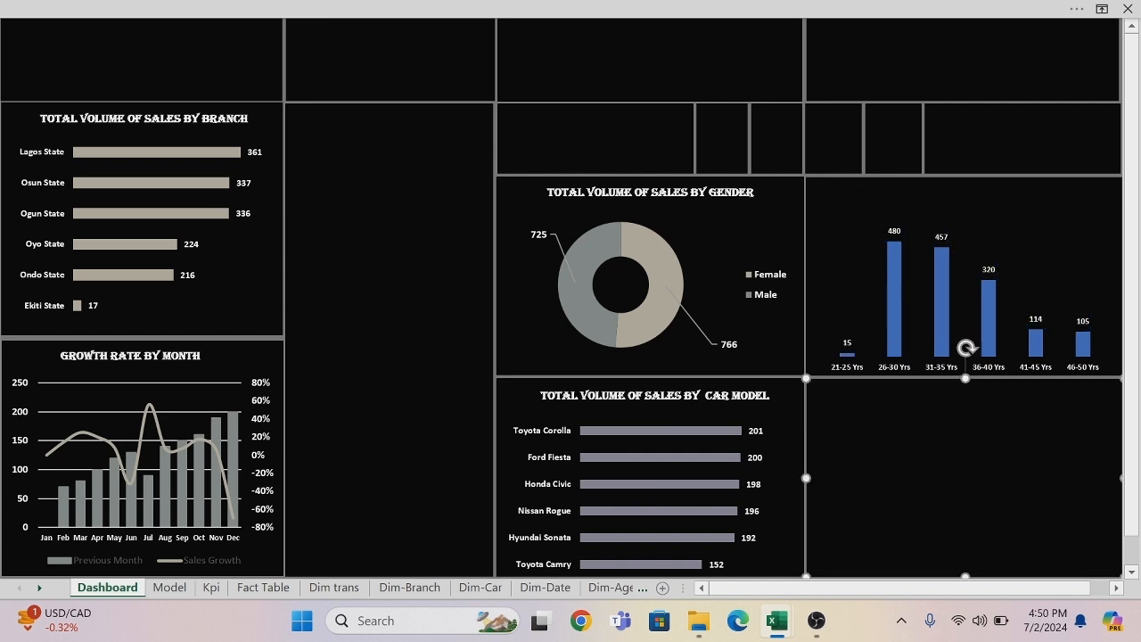
Fill the age group chart's columns with the same recent purple-grey color used for the car model bars.
left_click(717, 192)
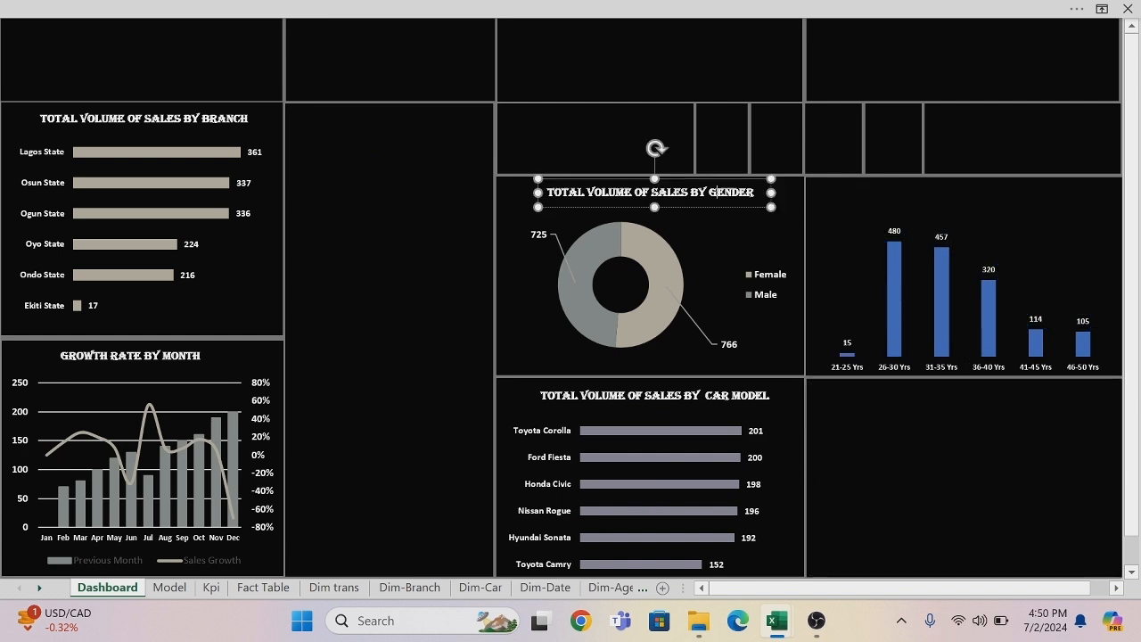
left_click(897, 281)
right_click(897, 282)
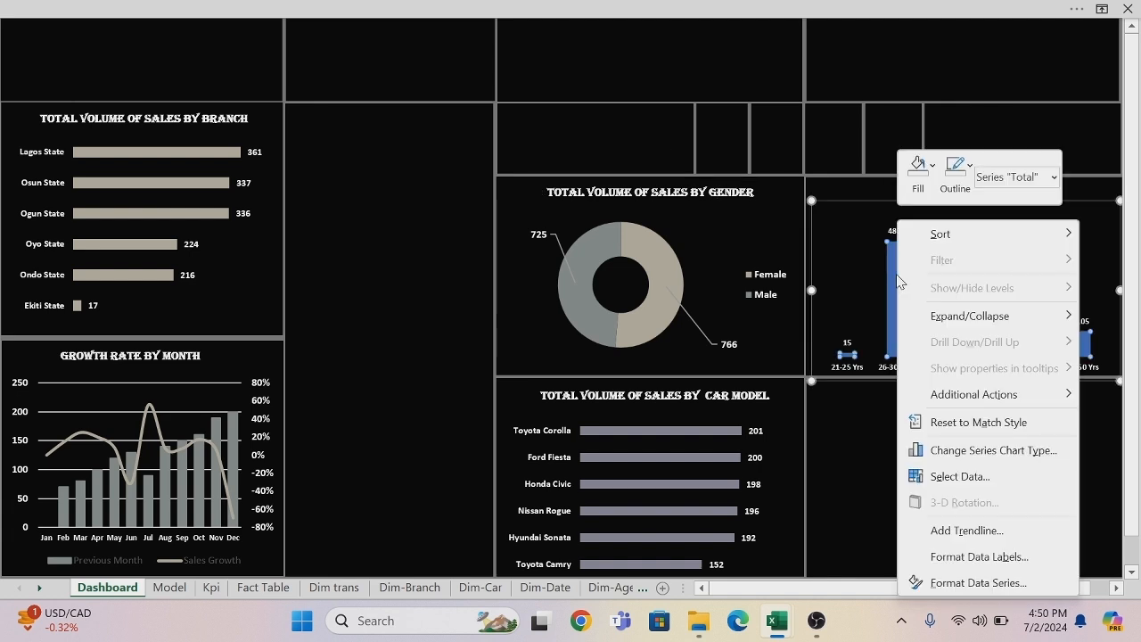
left_click(933, 165)
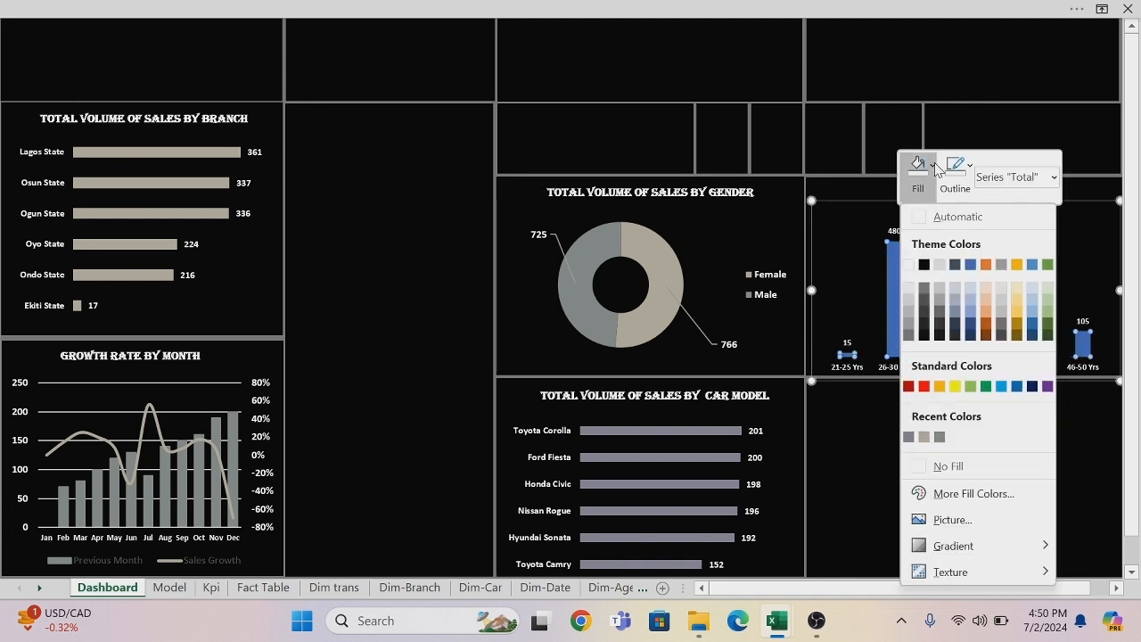
left_click(908, 436)
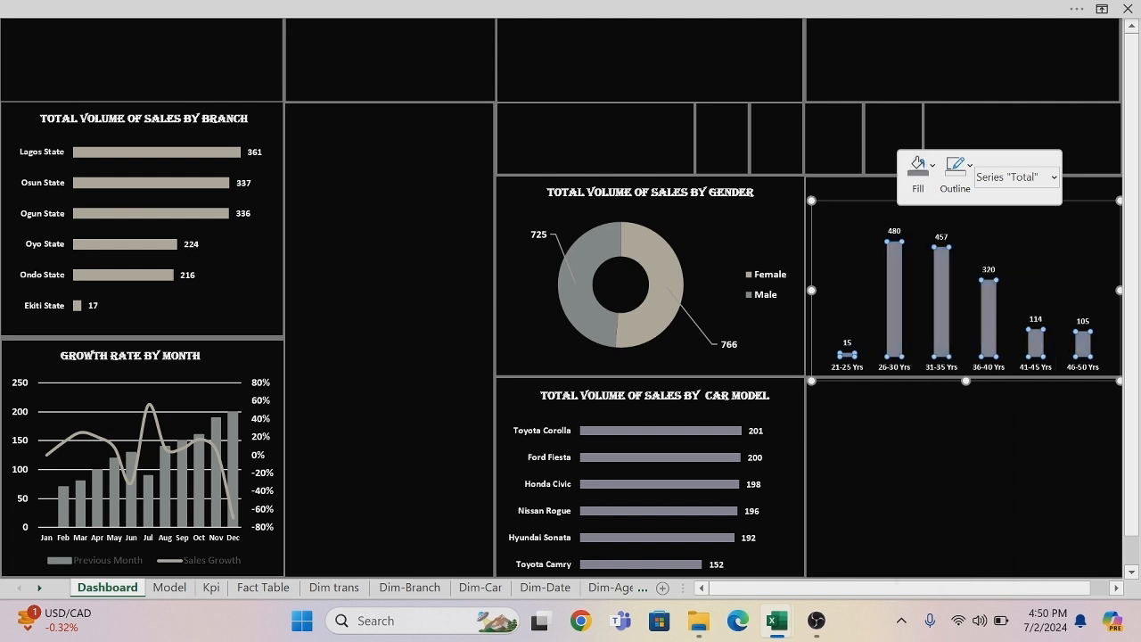
Duplicate the gender chart's title above the age group chart, reworded as "TOTAL VOLUME OF SALES BY AGE-RANGE" in a wider, centered box.
left_click(651, 192)
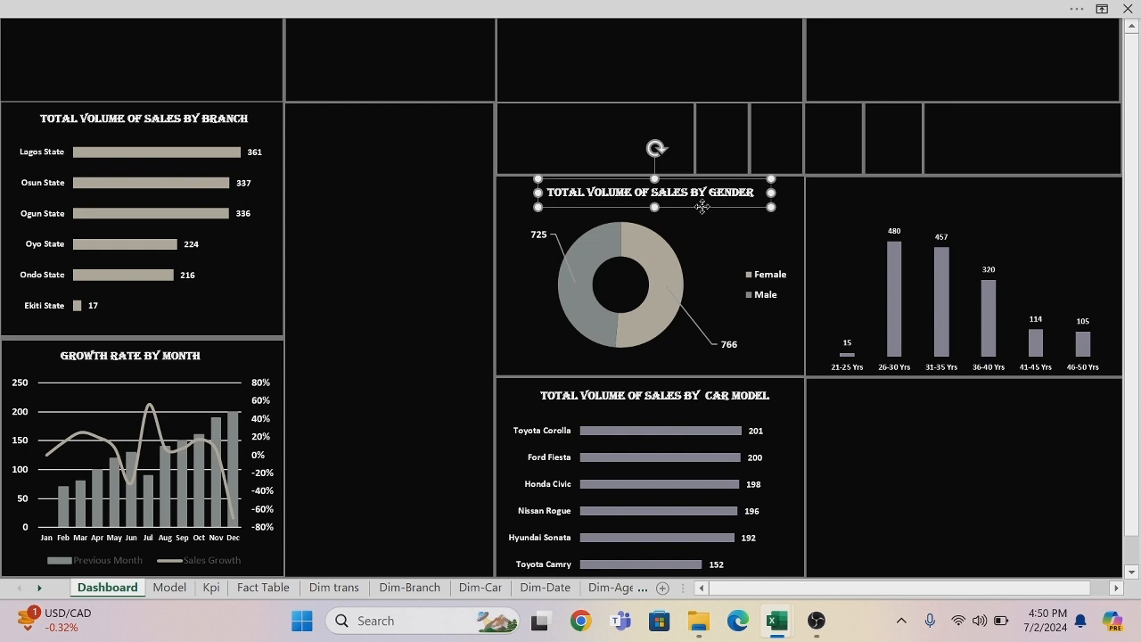
left_click_drag(701, 207, 981, 204)
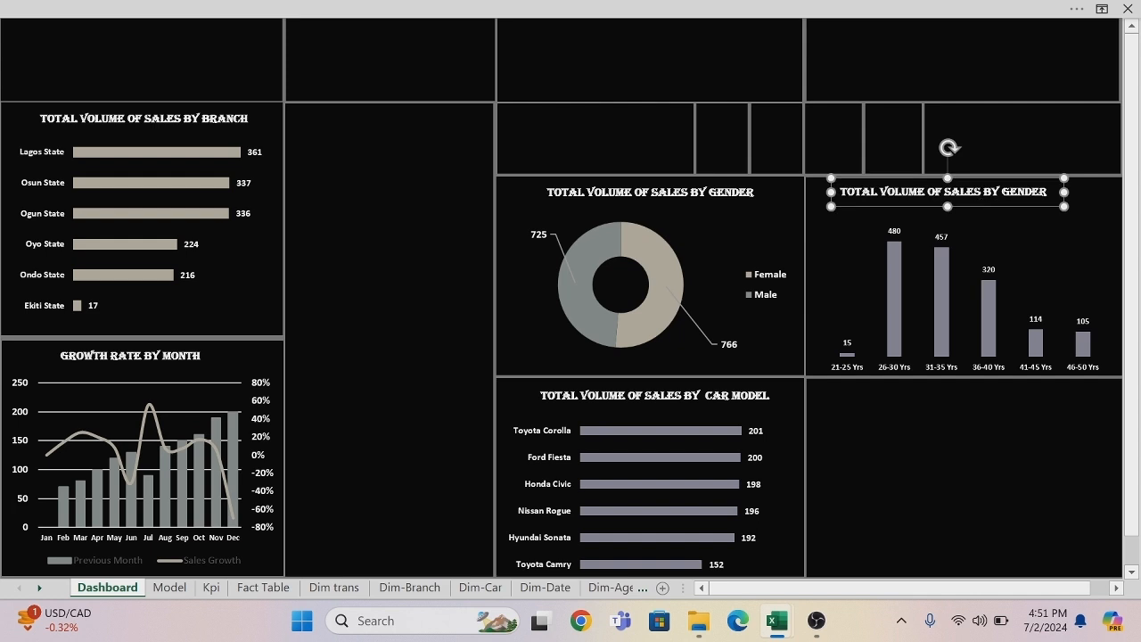
left_click(1047, 192)
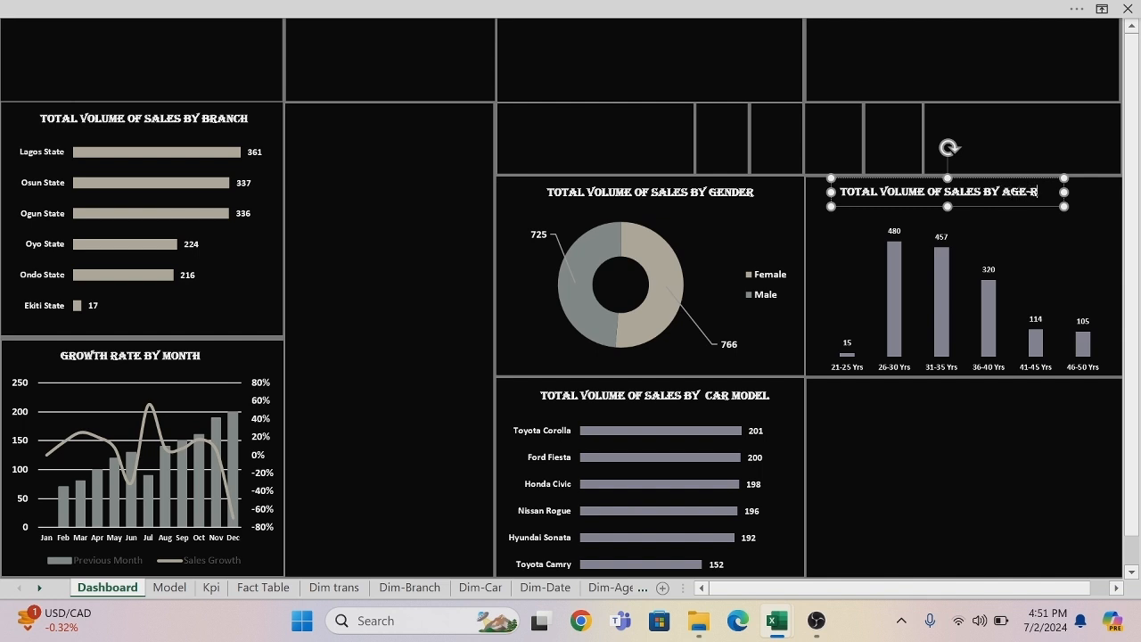
type("AGE-RANGE")
left_click_drag(1064, 192, 1090, 192)
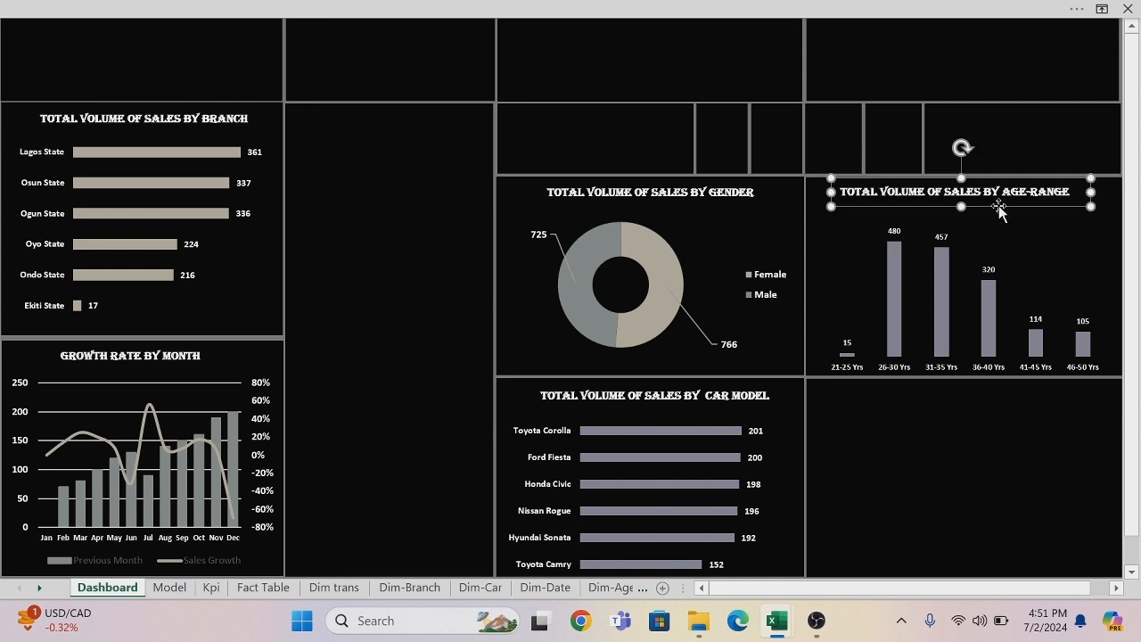
left_click_drag(1000, 206, 1007, 207)
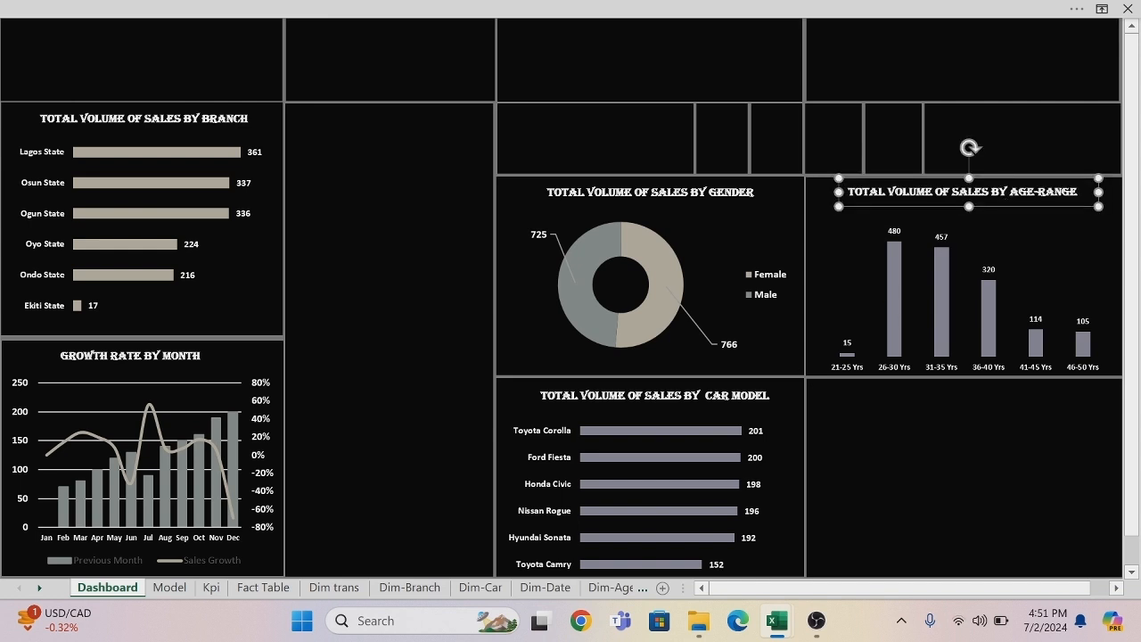
Thicken the bars of the car model chart by reducing the series gap width to 77%.
left_click(681, 431)
right_click(680, 437)
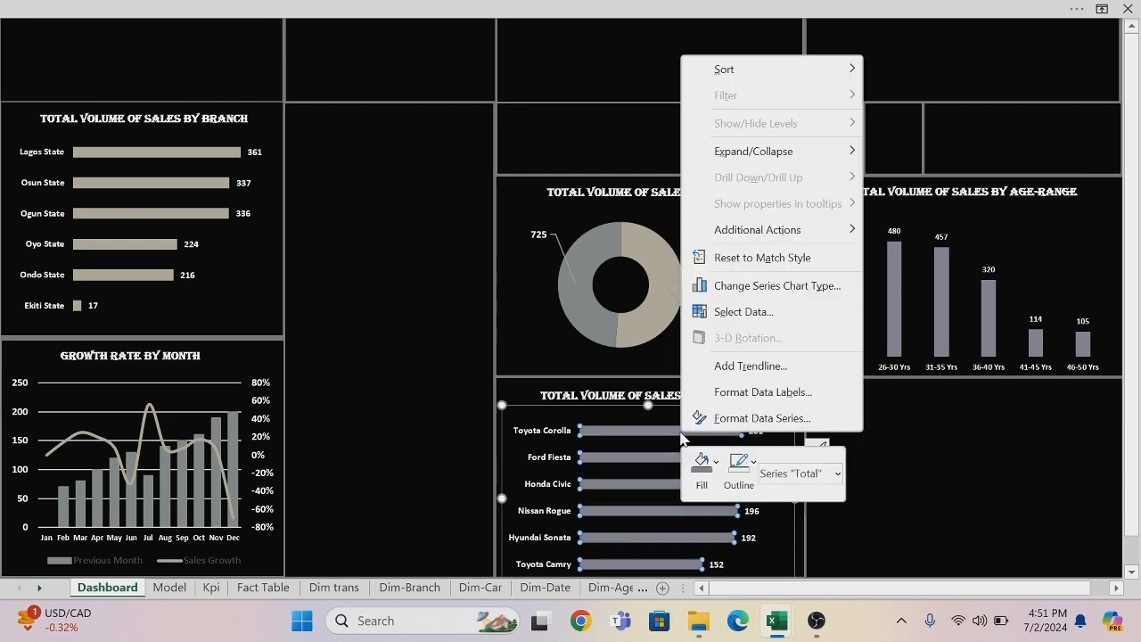
left_click(726, 419)
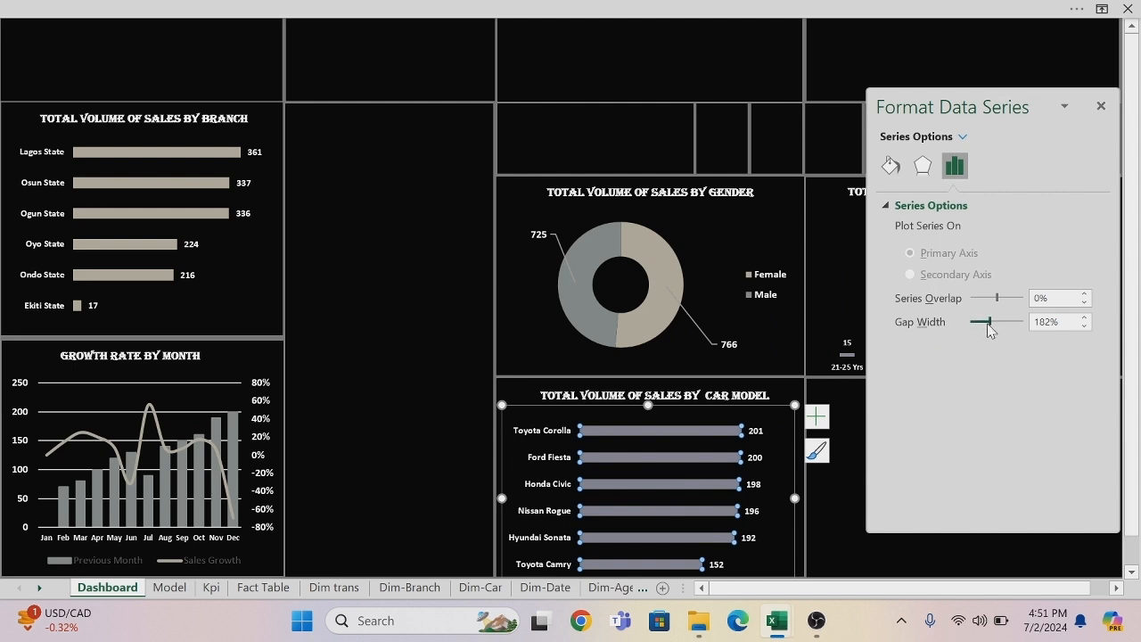
left_click_drag(988, 331, 979, 331)
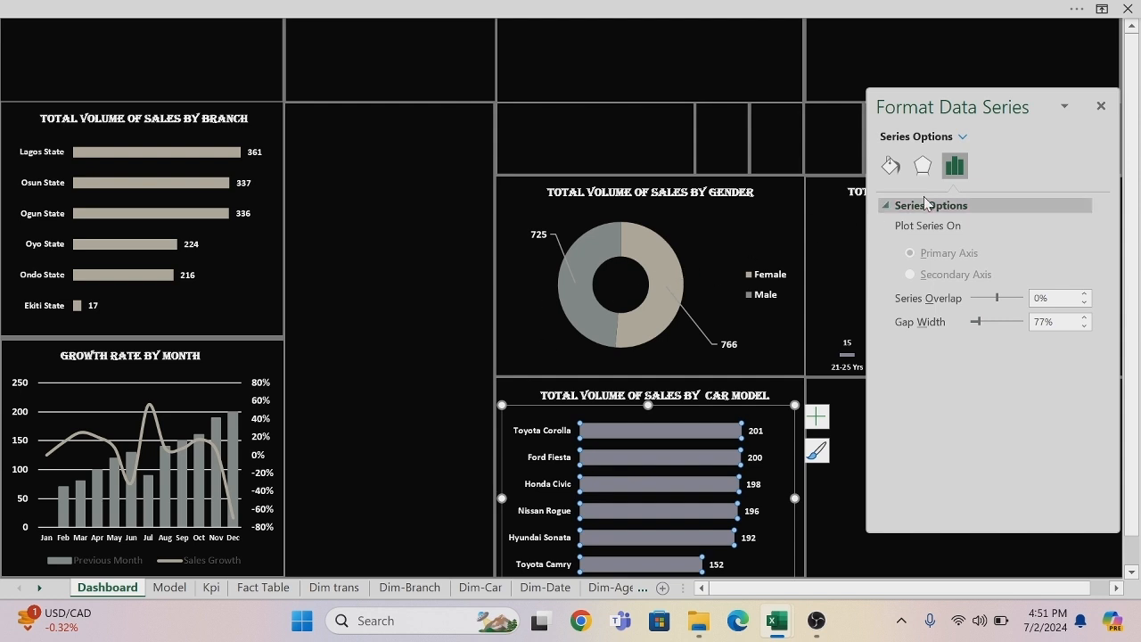
left_click(1100, 103)
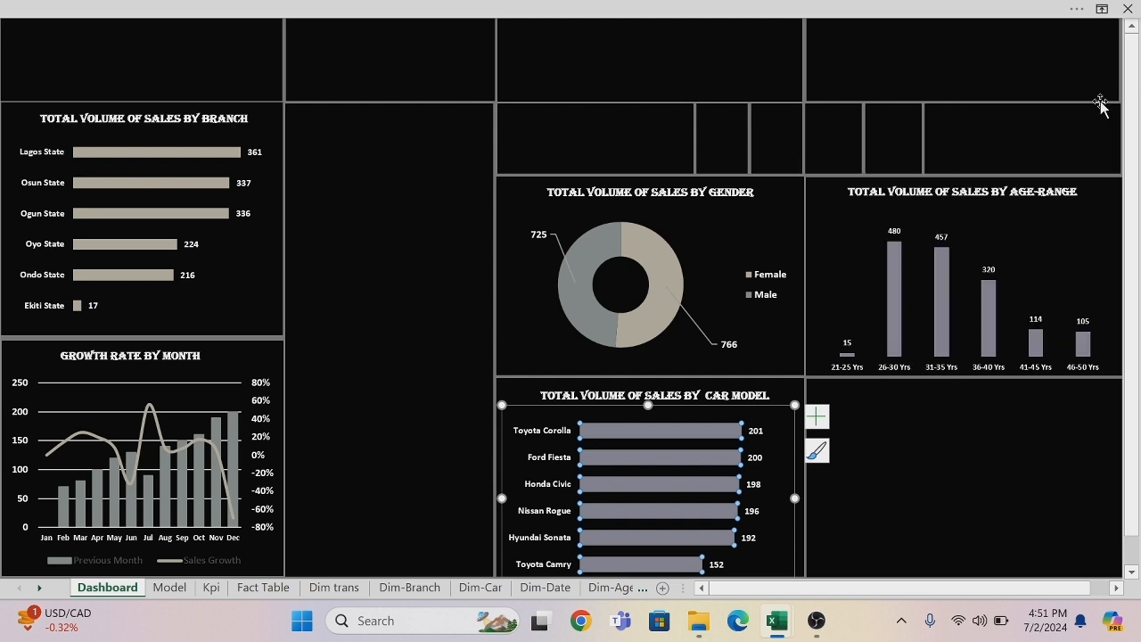
left_click(976, 419)
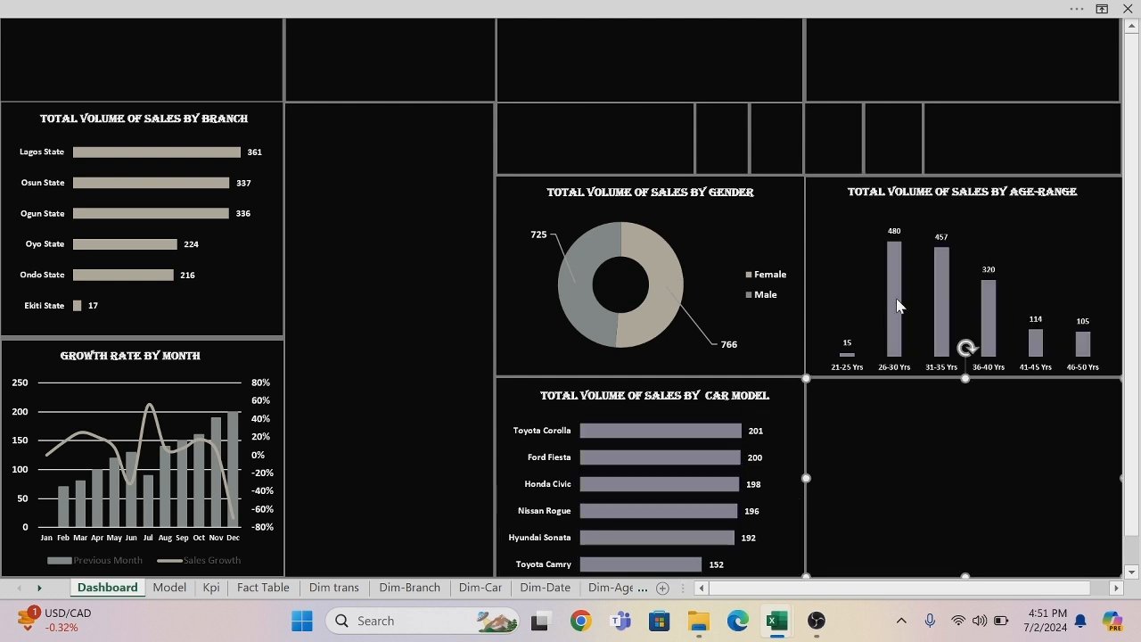
Copy the monthly sales line chart from the Model sheet and paste it into the empty Dashboard panel beneath the age group chart.
mouse_move(897, 305)
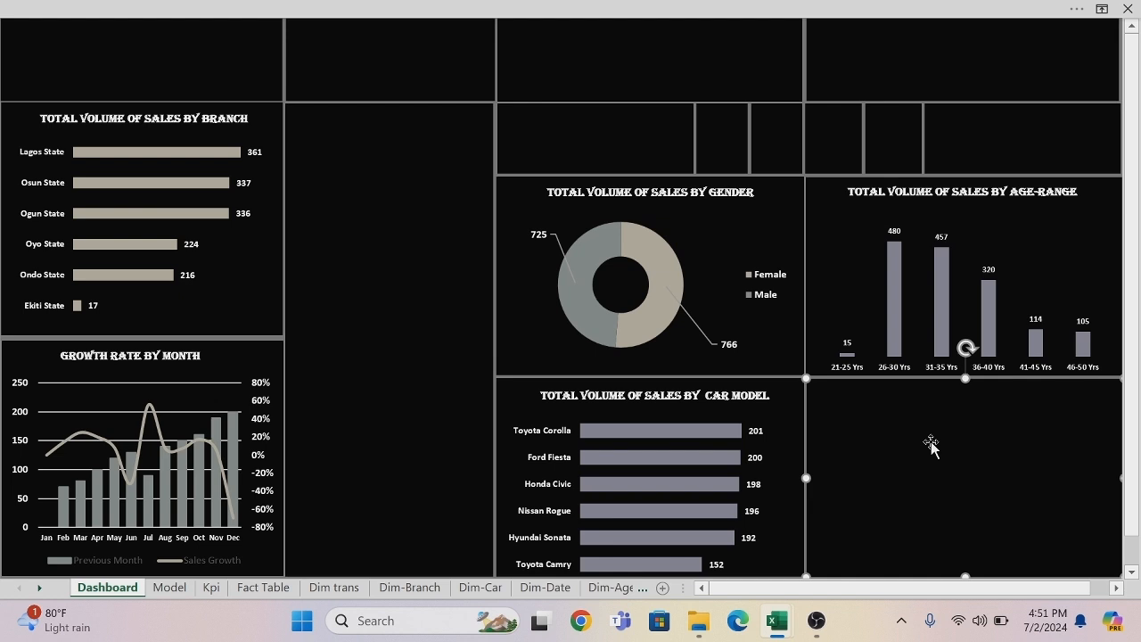
left_click(162, 588)
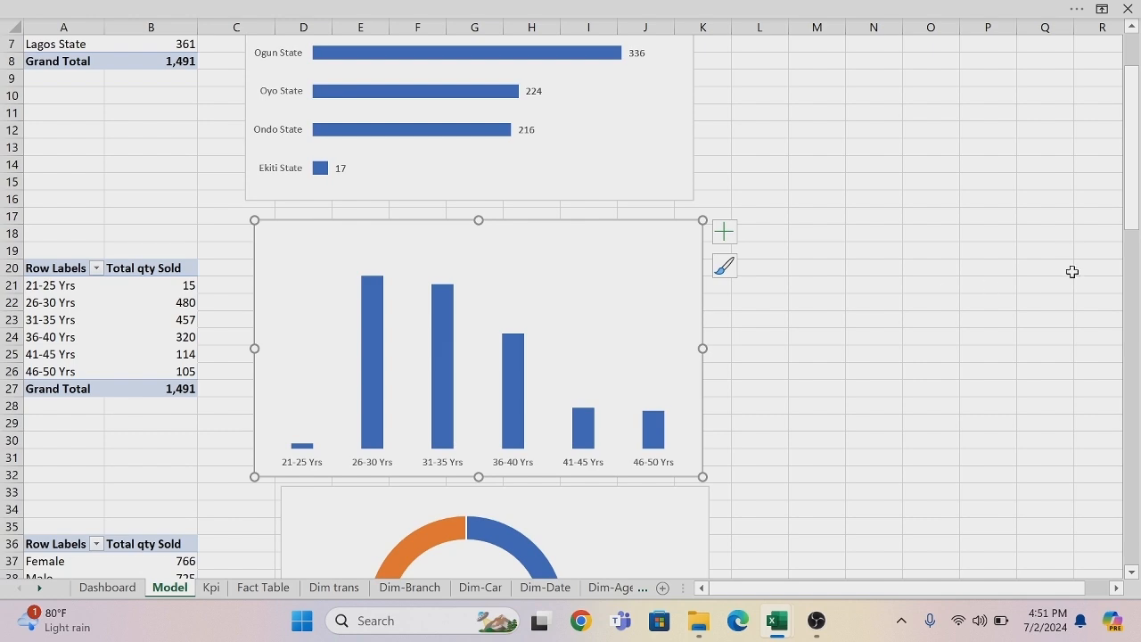
left_click_drag(1139, 205, 1139, 446)
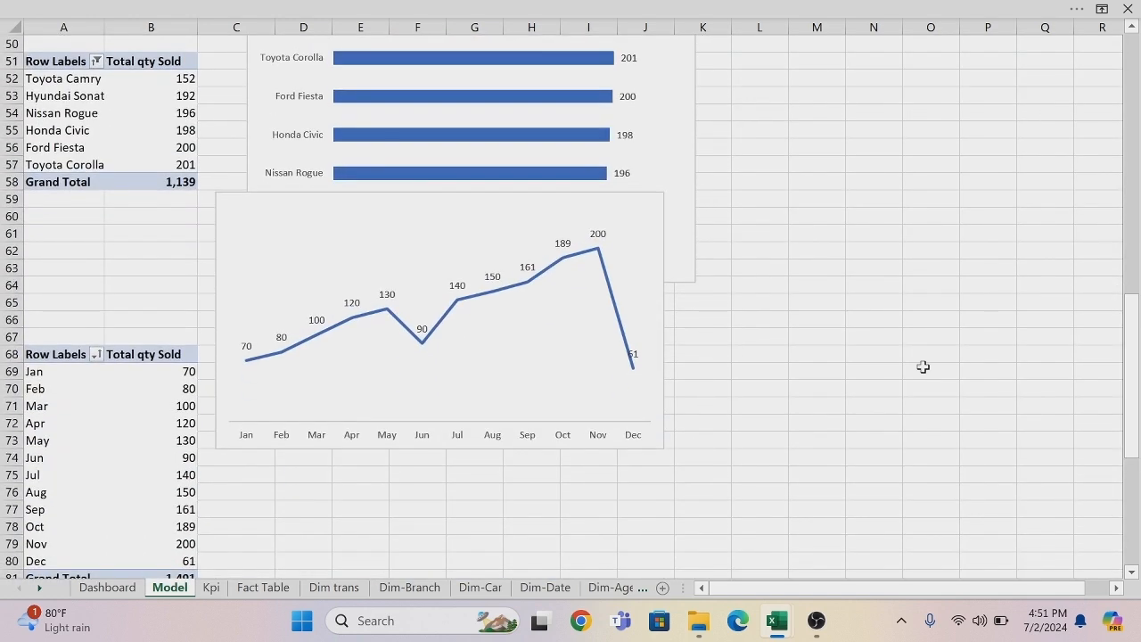
left_click(653, 206)
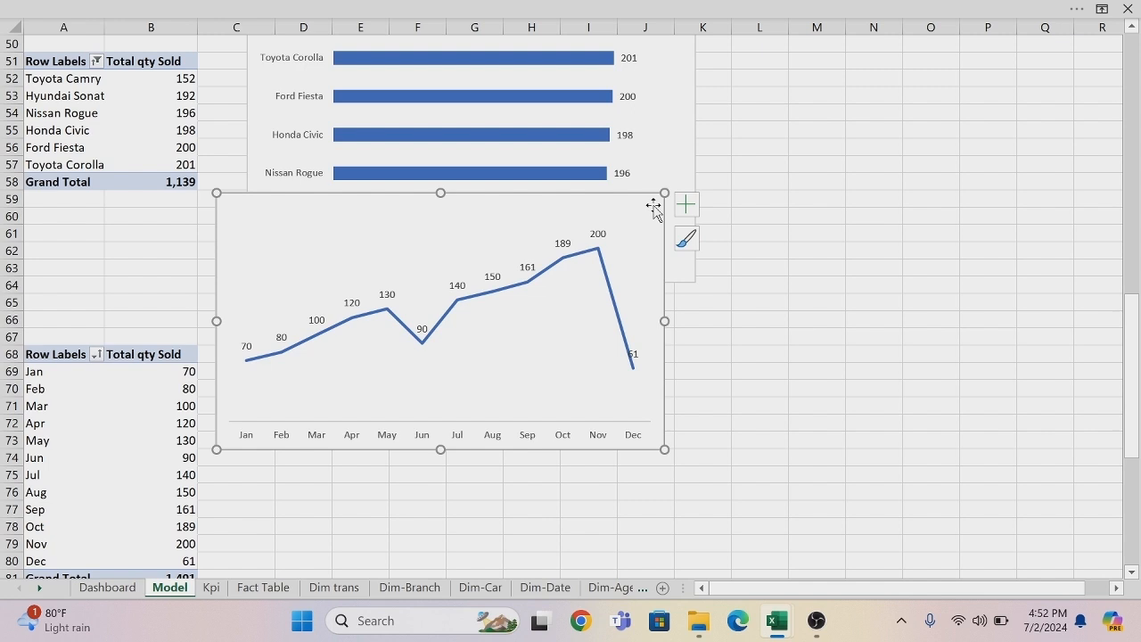
left_click(108, 589)
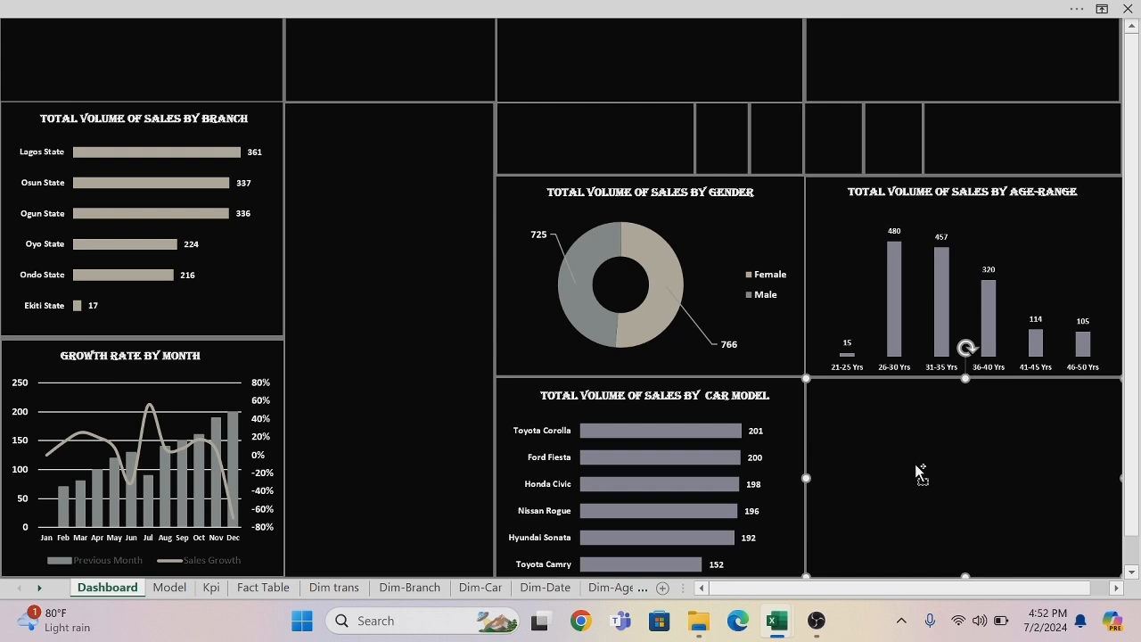
key("ctrl+v")
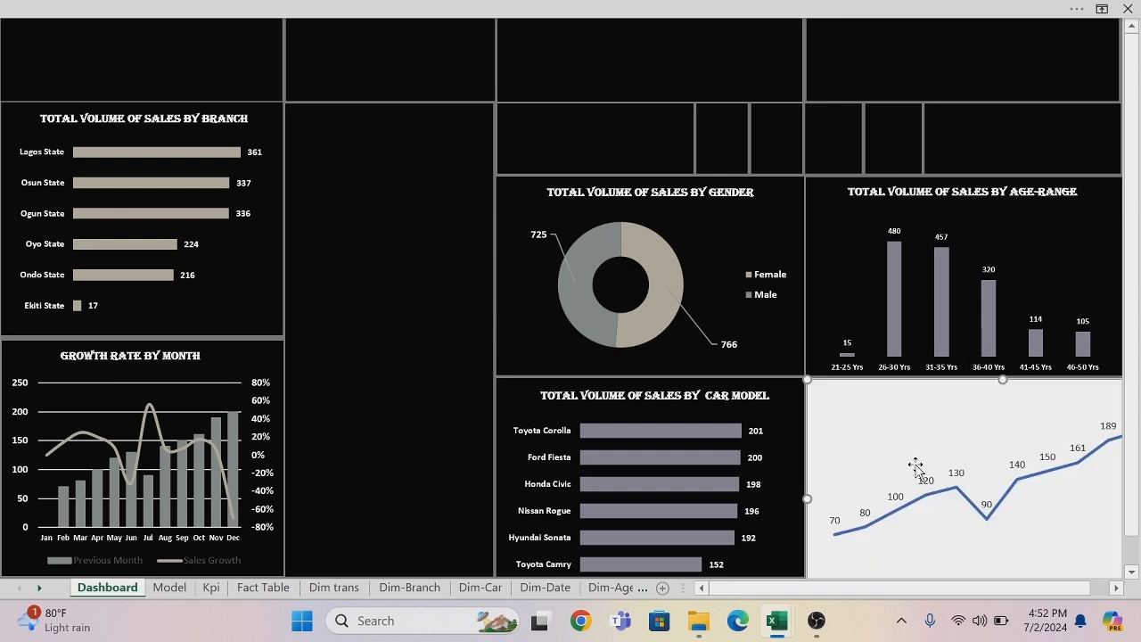
Remove the fill and outline from the monthly line chart's area.
right_click(865, 383)
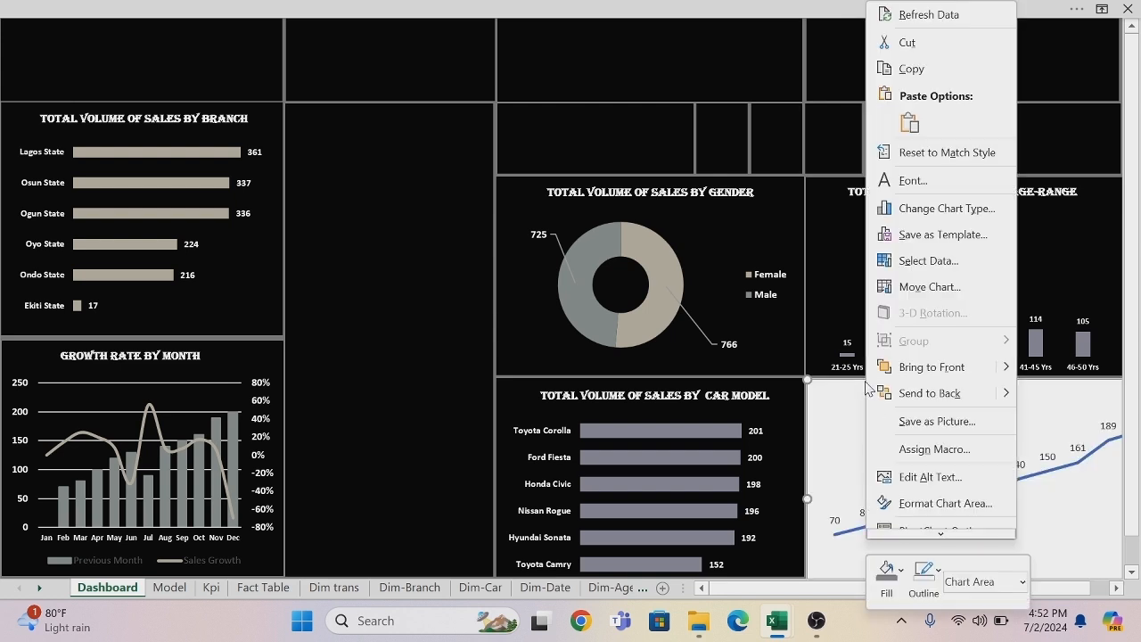
left_click(902, 573)
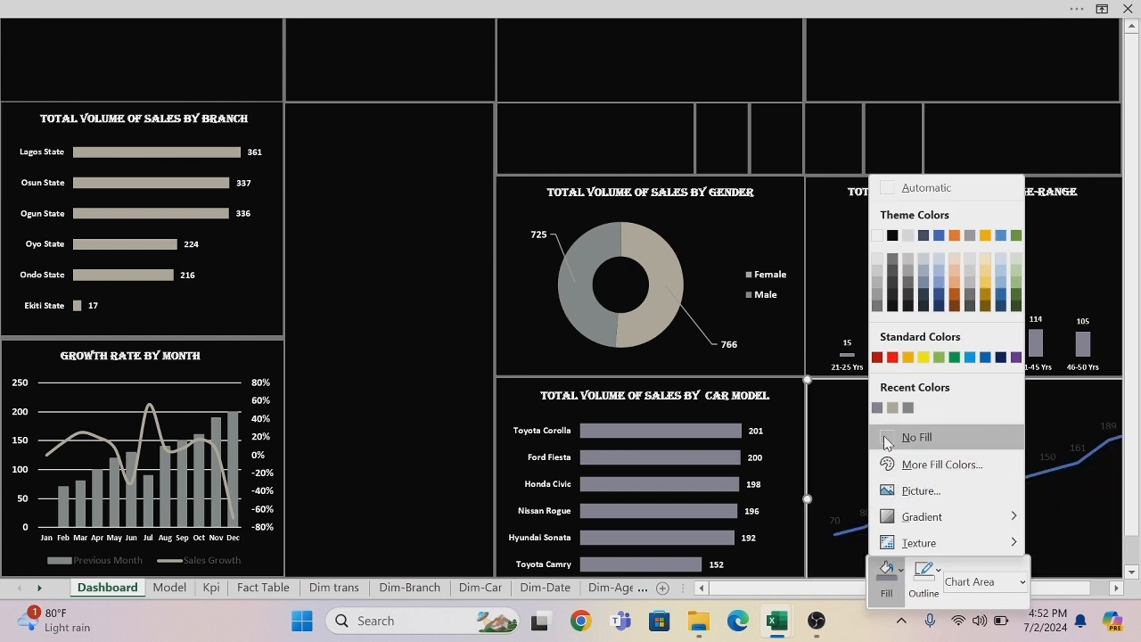
left_click(889, 443)
left_click(939, 572)
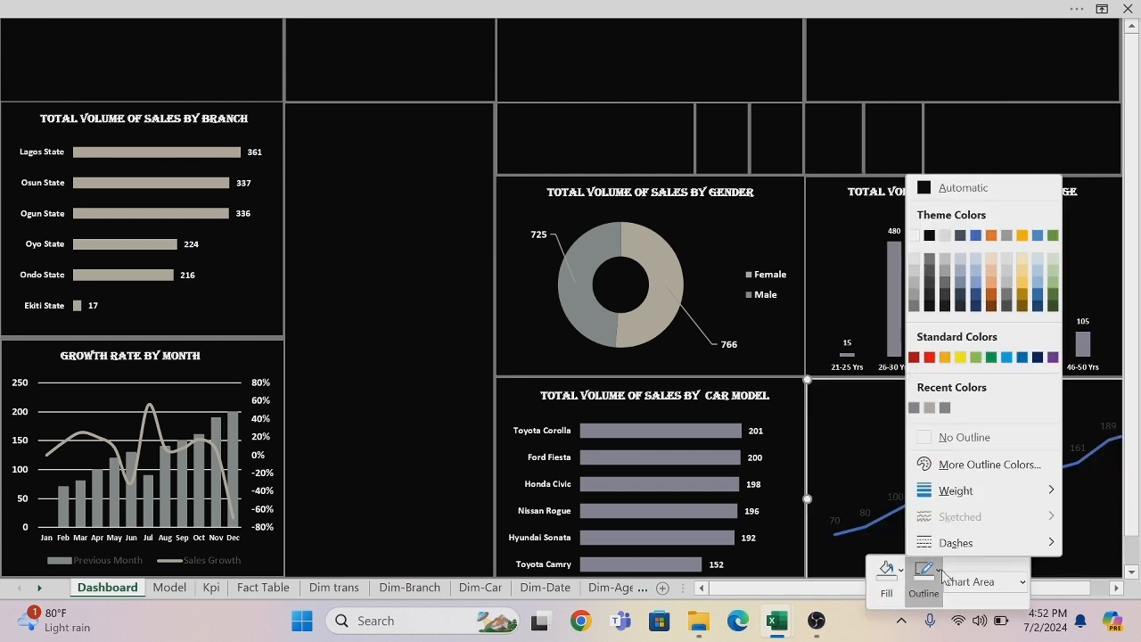
left_click(932, 438)
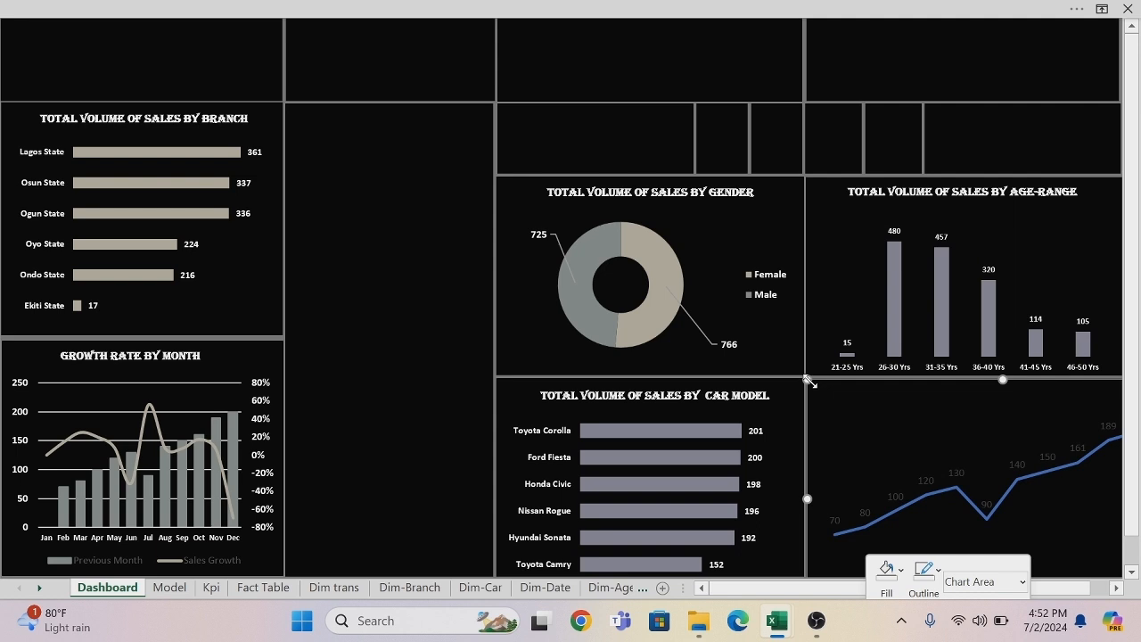
Shrink the monthly line chart and move it fully inside the Dashboard panel beneath the age group chart.
left_click_drag(806, 378, 921, 402)
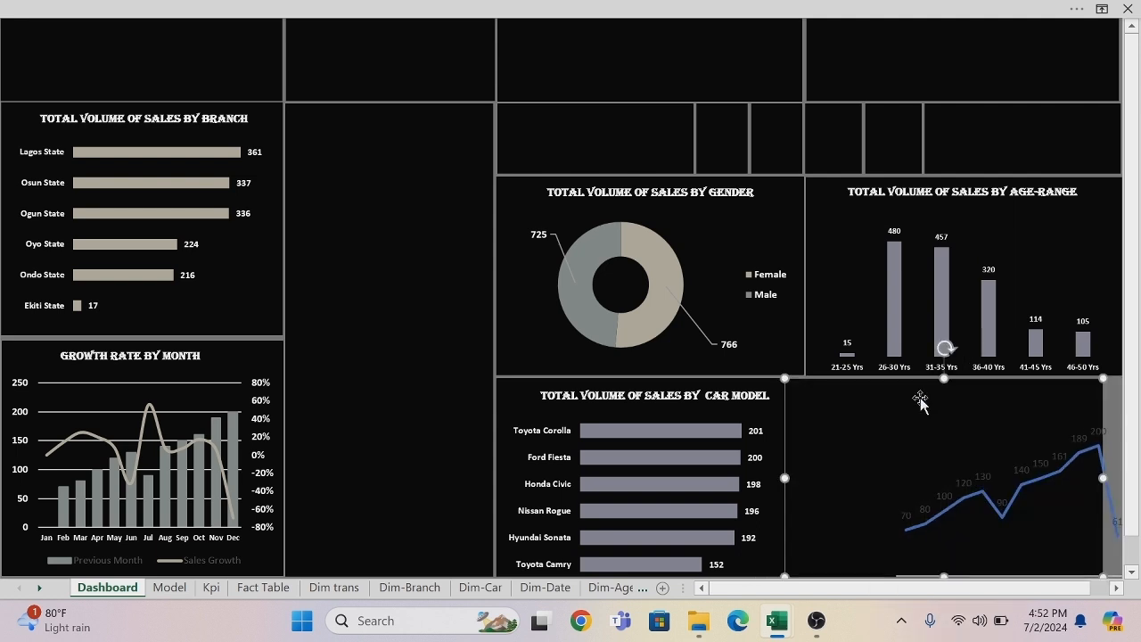
key("ctrl+z")
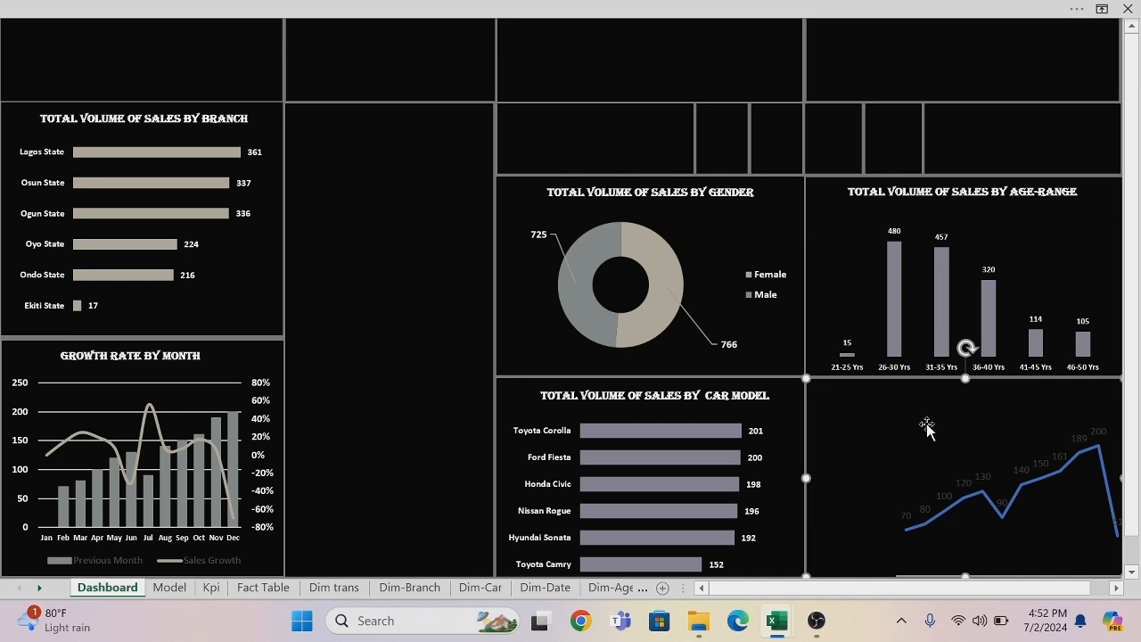
left_click(926, 431)
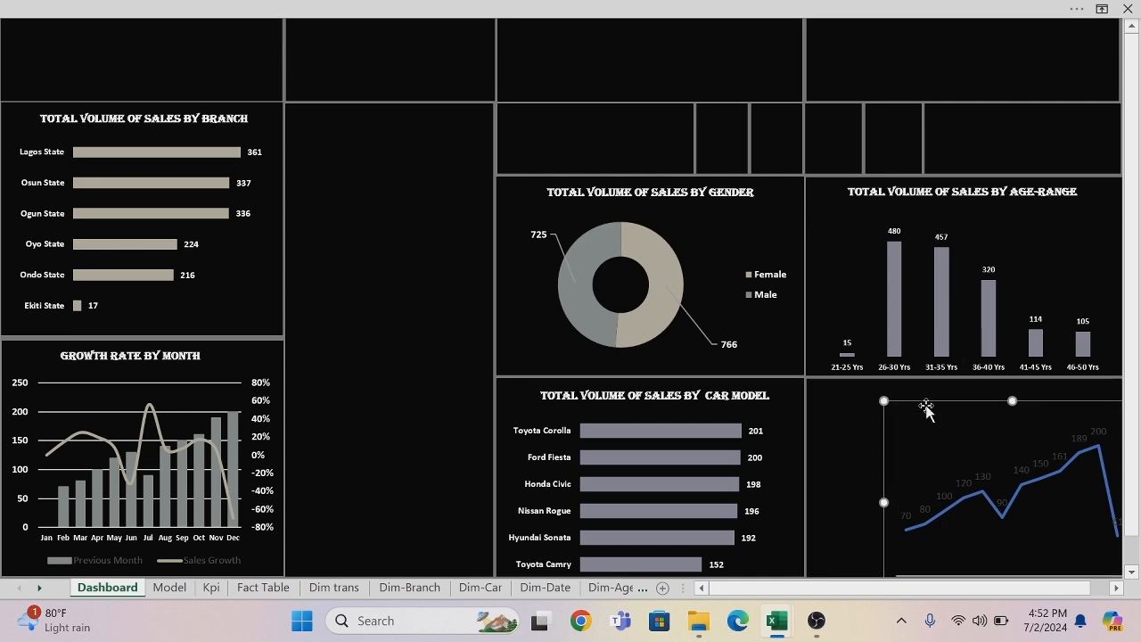
left_click_drag(931, 403, 879, 398)
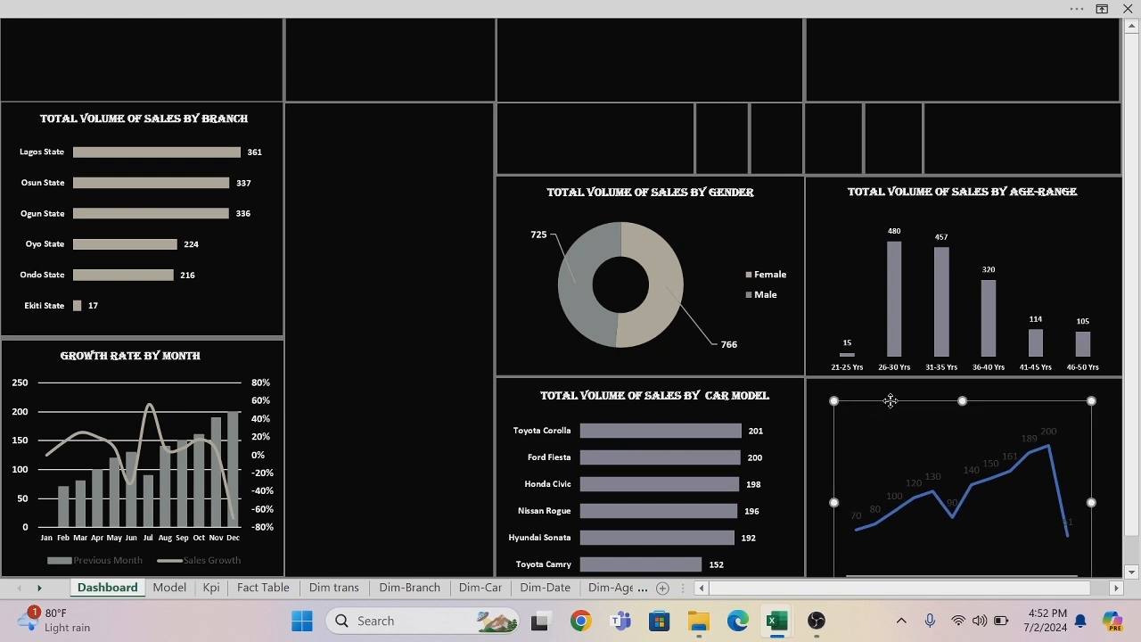
left_click_drag(889, 400, 833, 343)
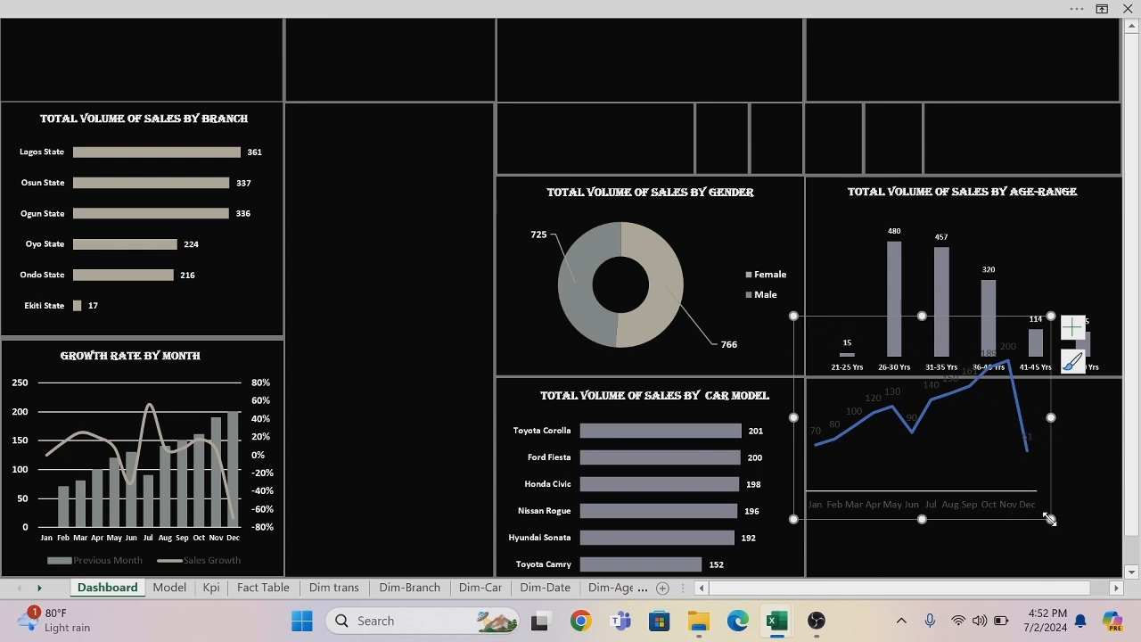
left_click_drag(1051, 519, 1051, 504)
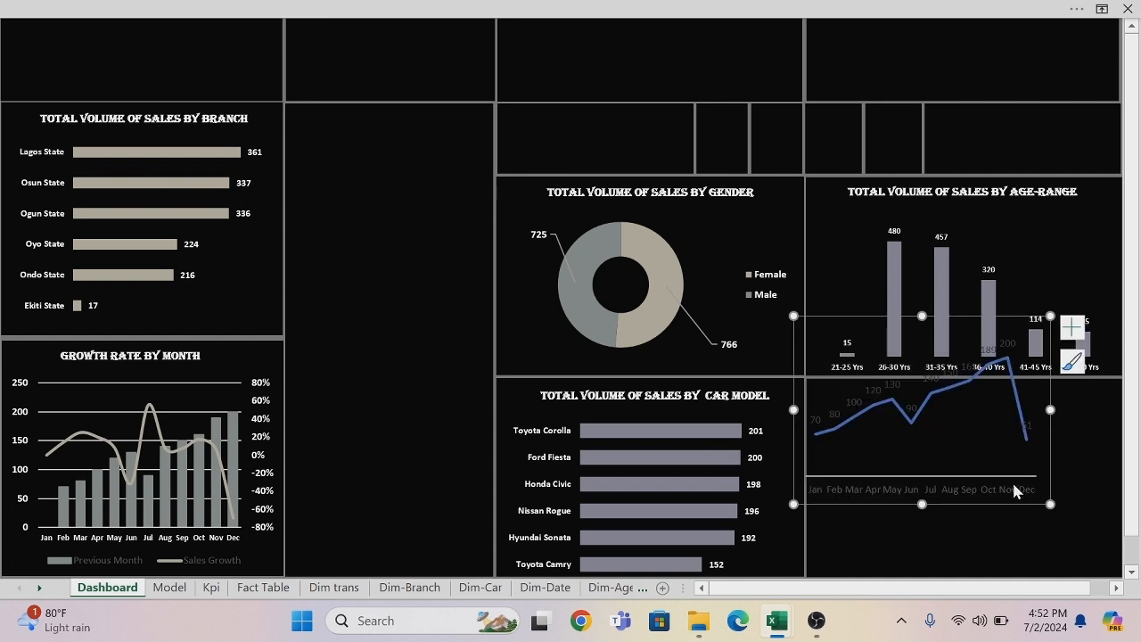
left_click_drag(942, 505, 982, 572)
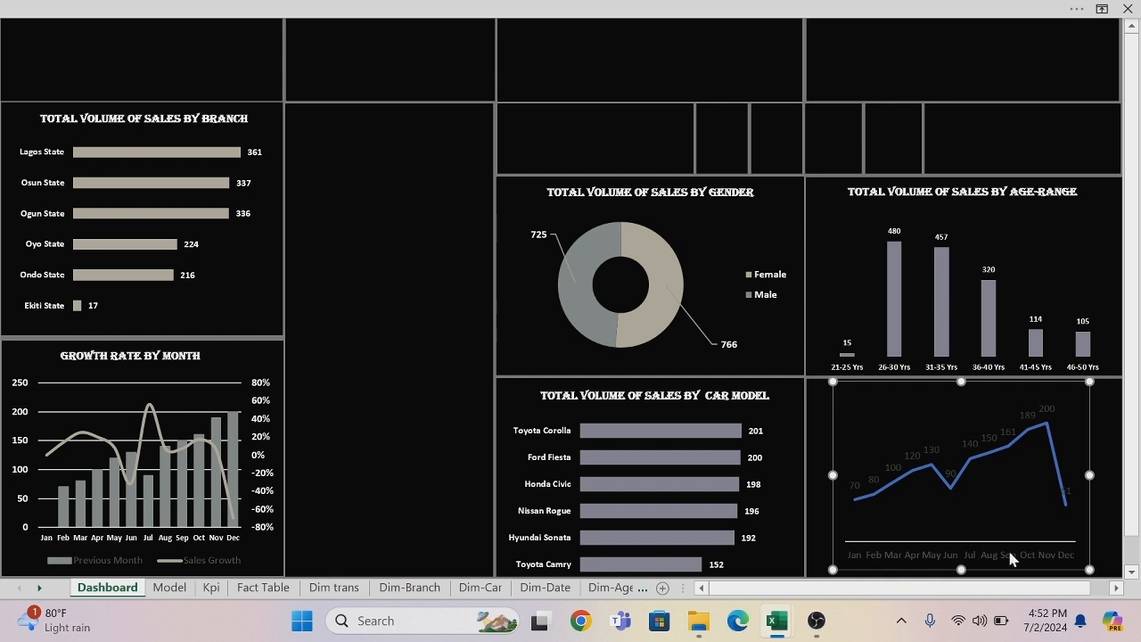
Widen the monthly line chart to nearly the panel's full width and lower its upper edge, leaving space for a title above it.
left_click_drag(1090, 474, 1107, 474)
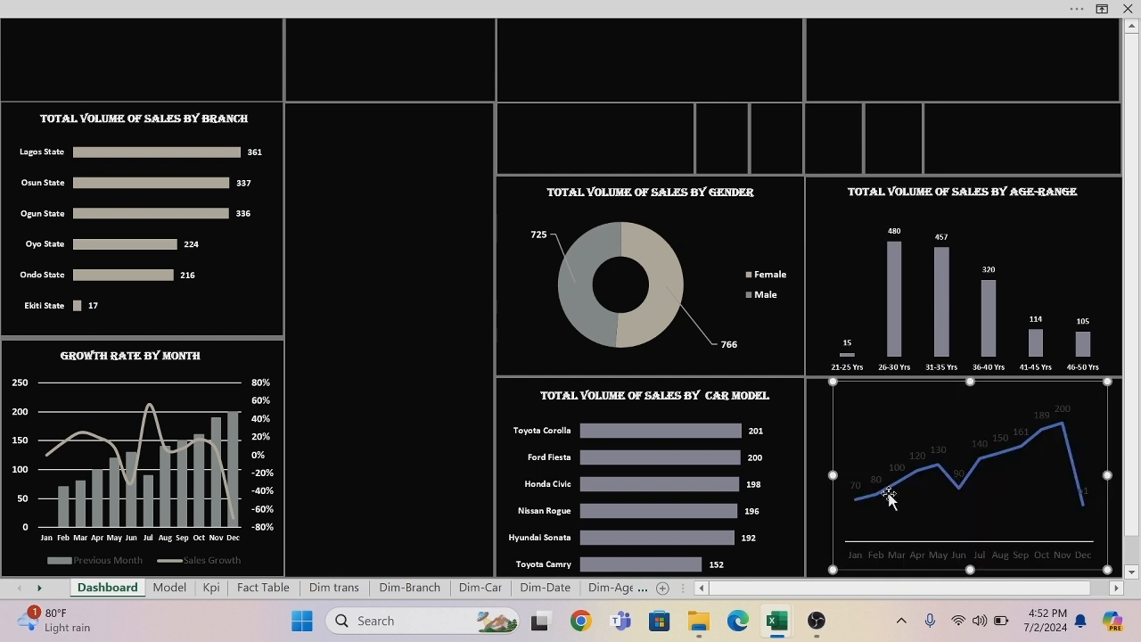
left_click_drag(833, 475, 820, 477)
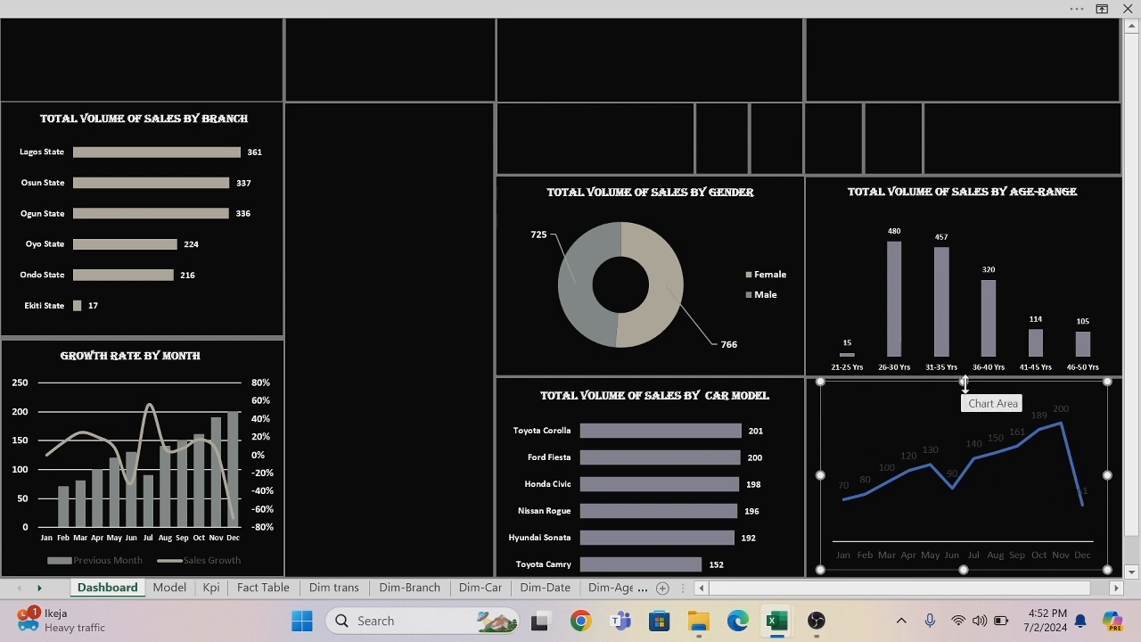
left_click_drag(820, 473, 813, 474)
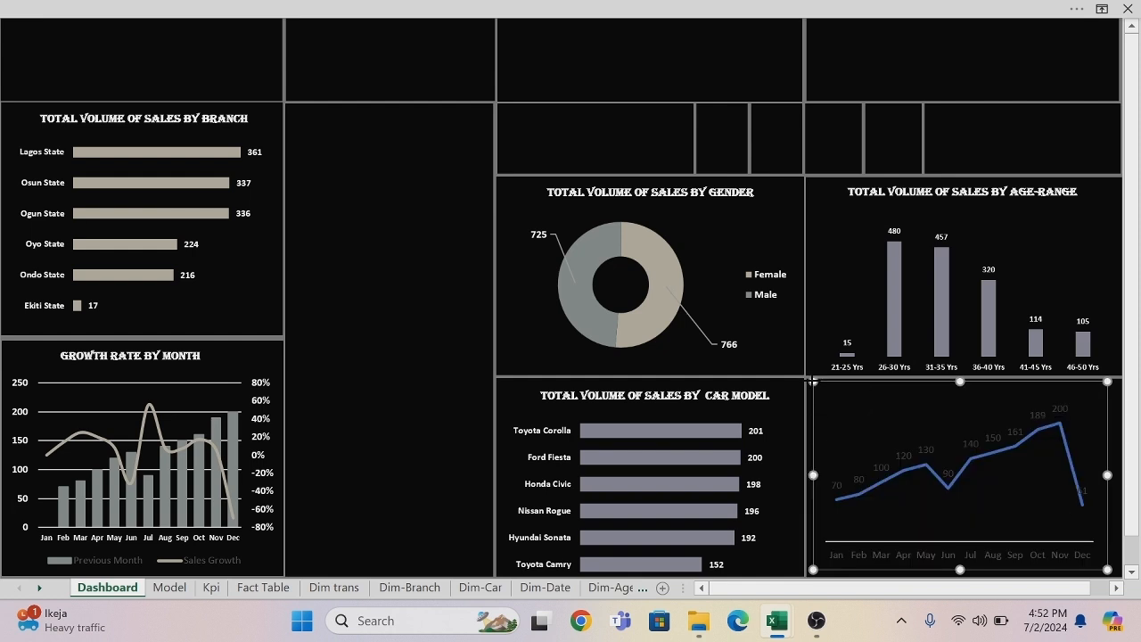
left_click_drag(813, 380, 816, 403)
key("Down")
key("Down")
key("Down")
key("Down")
key("Down")
key("Down")
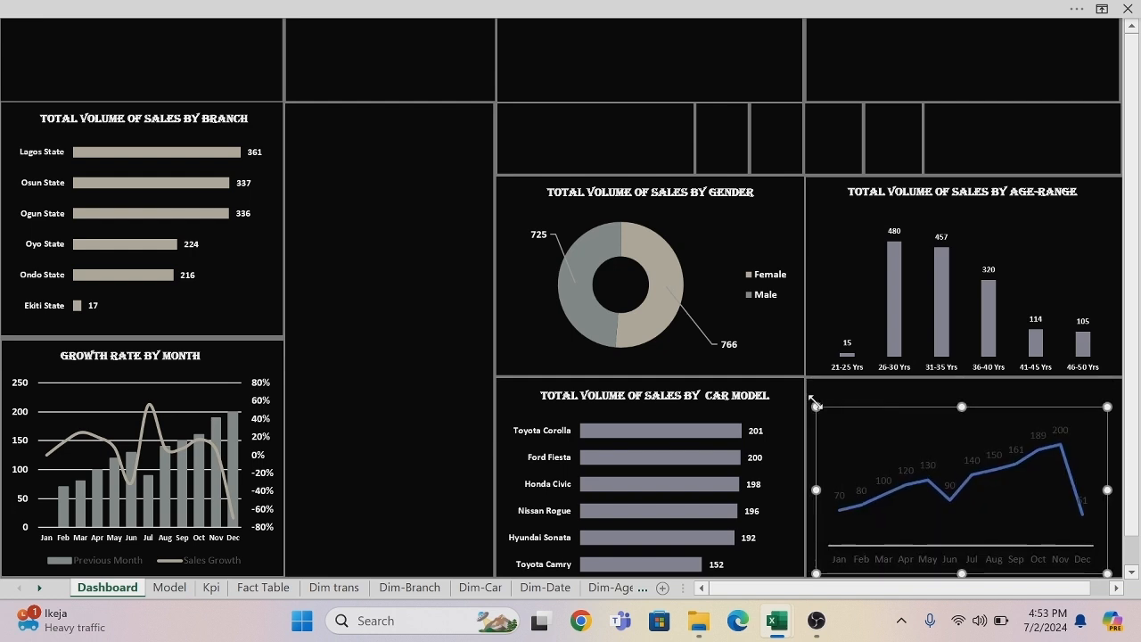
key("Down")
key("Down")
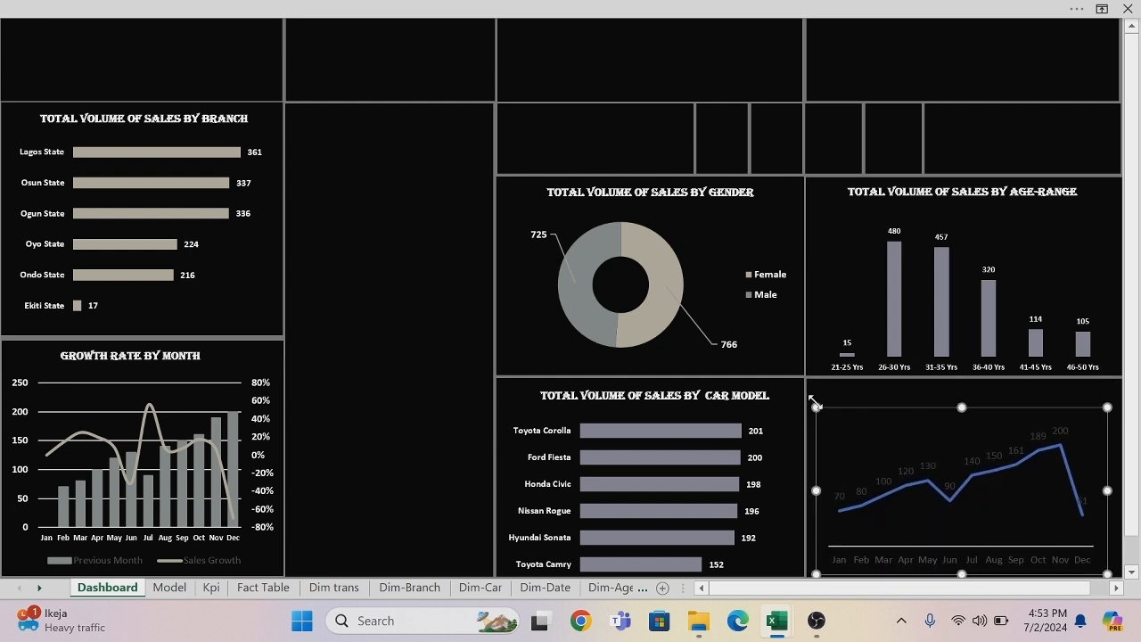
Recolor the monthly sales line with the recently used purple-grey of the age group bars and make it a smoothed line.
left_click(924, 516)
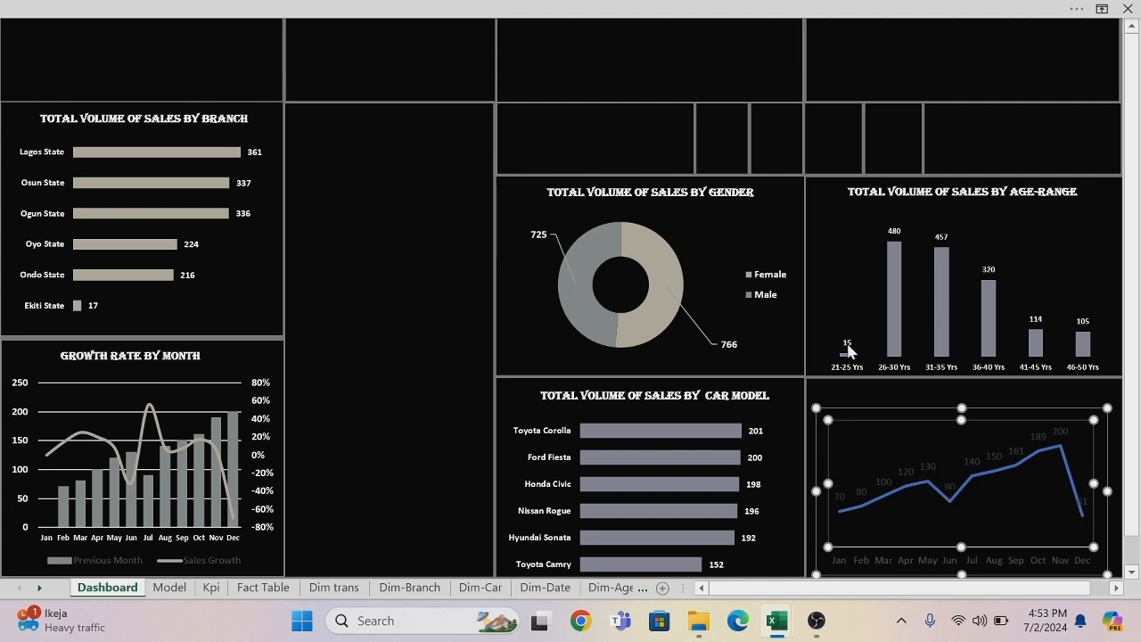
left_click(889, 71)
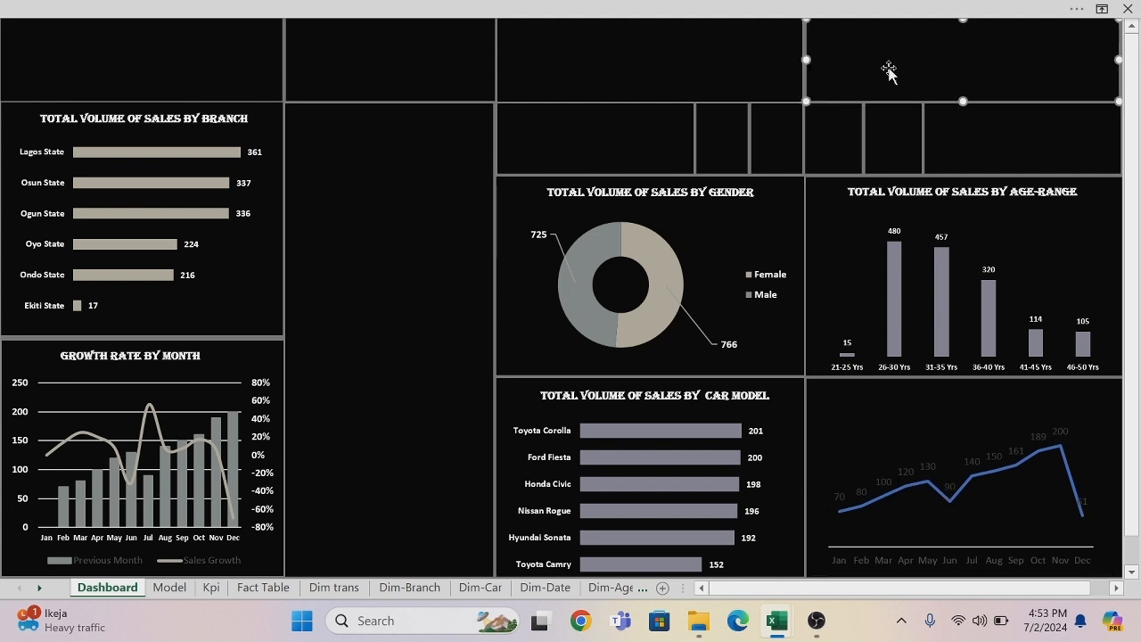
left_click(947, 496)
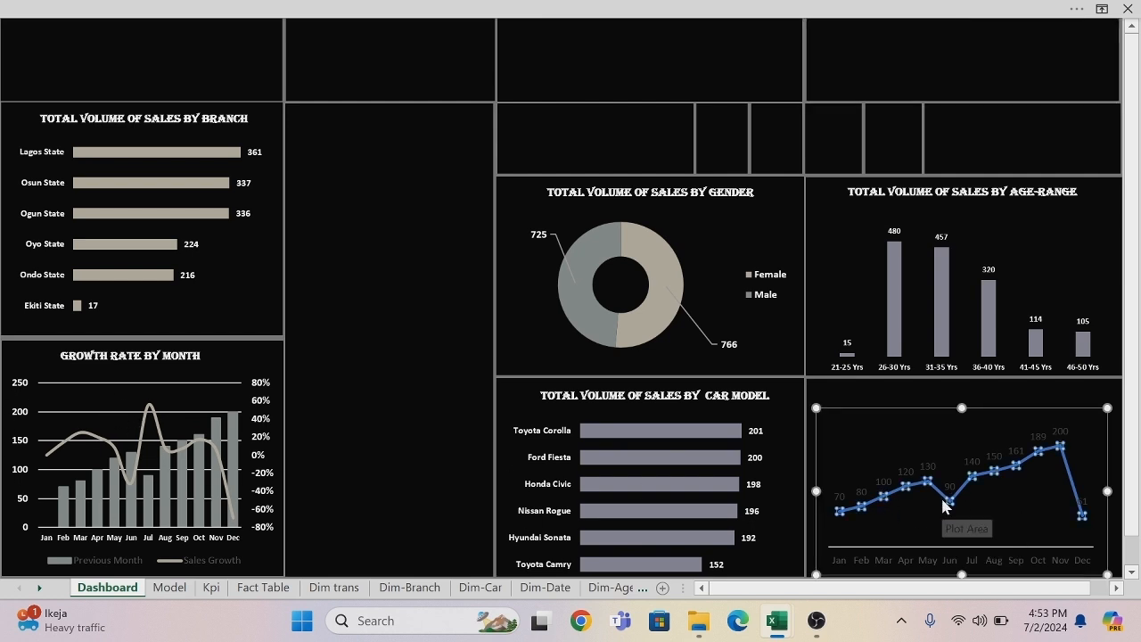
right_click(946, 505)
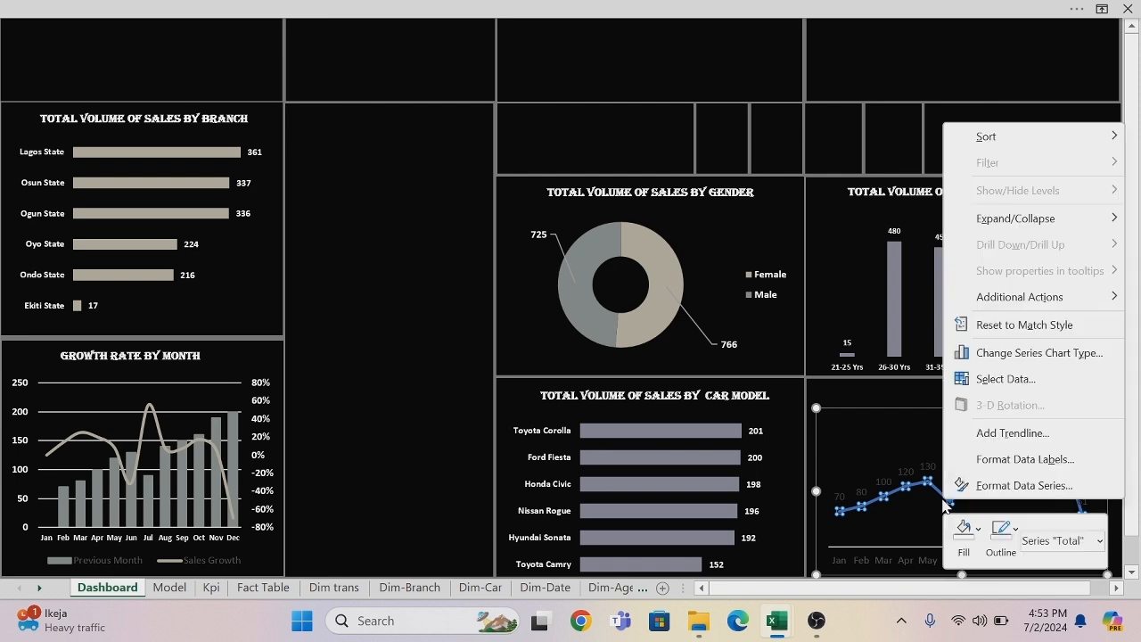
left_click(999, 489)
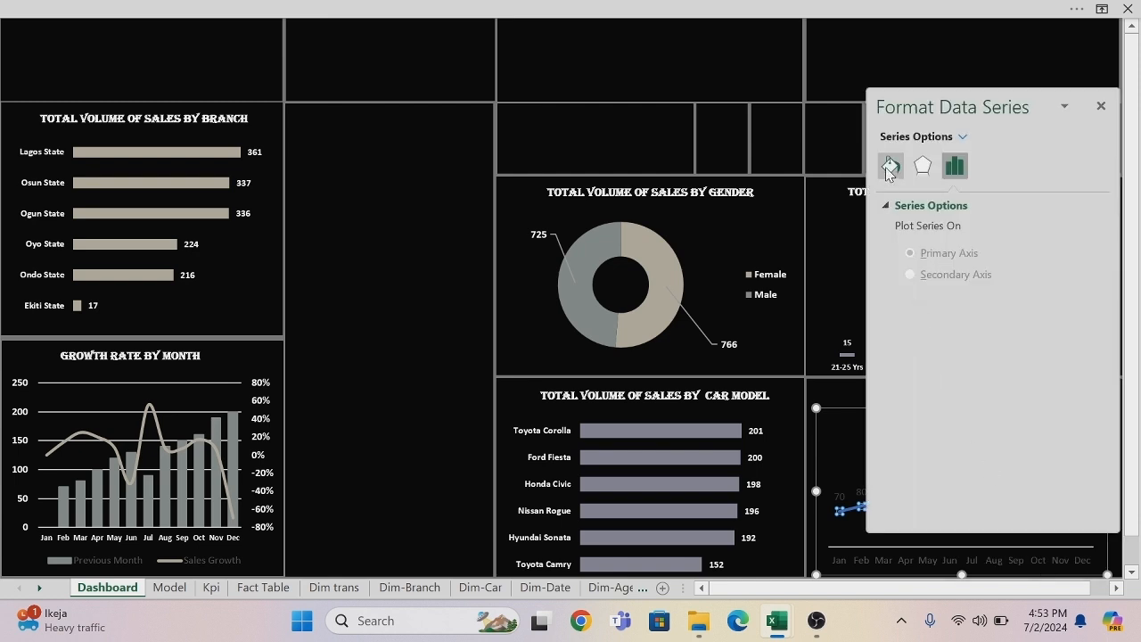
left_click(889, 167)
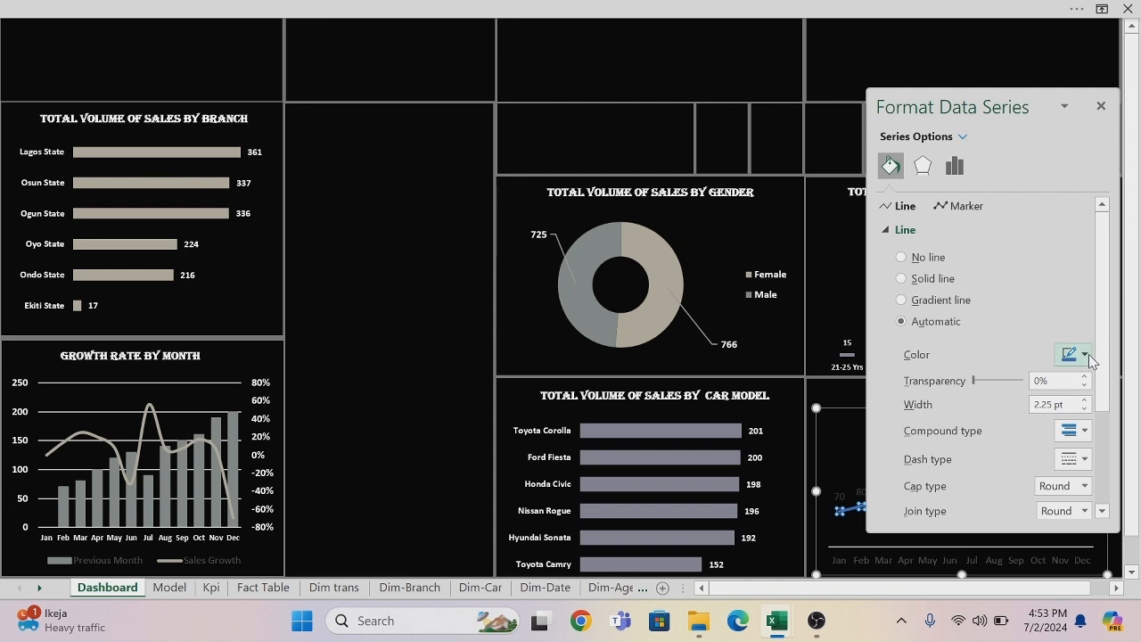
left_click(1085, 355)
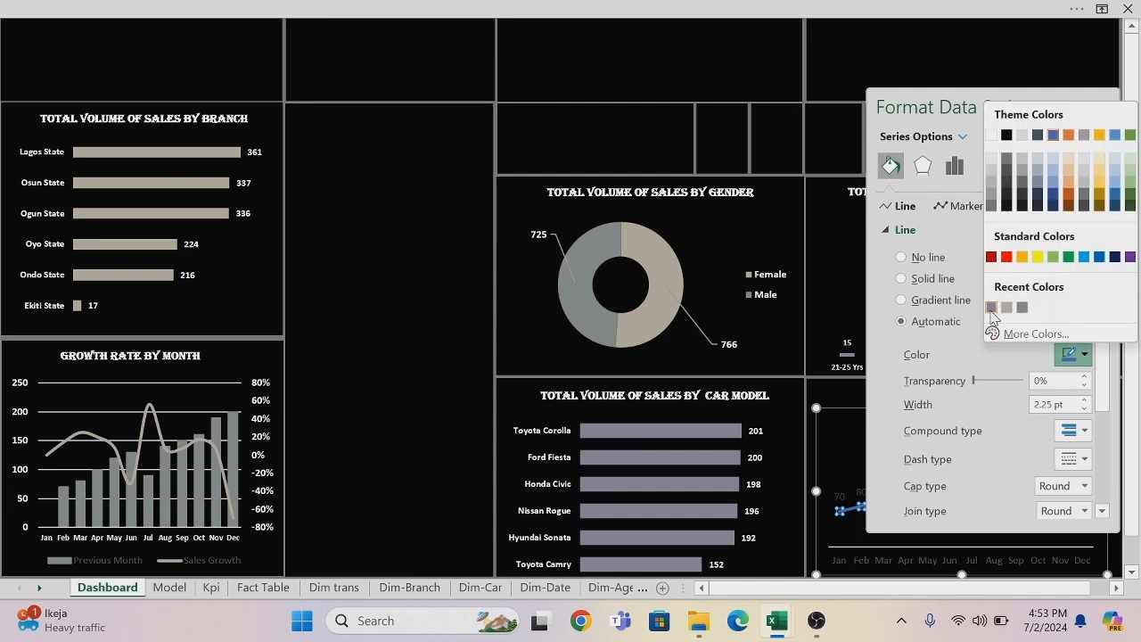
left_click(991, 309)
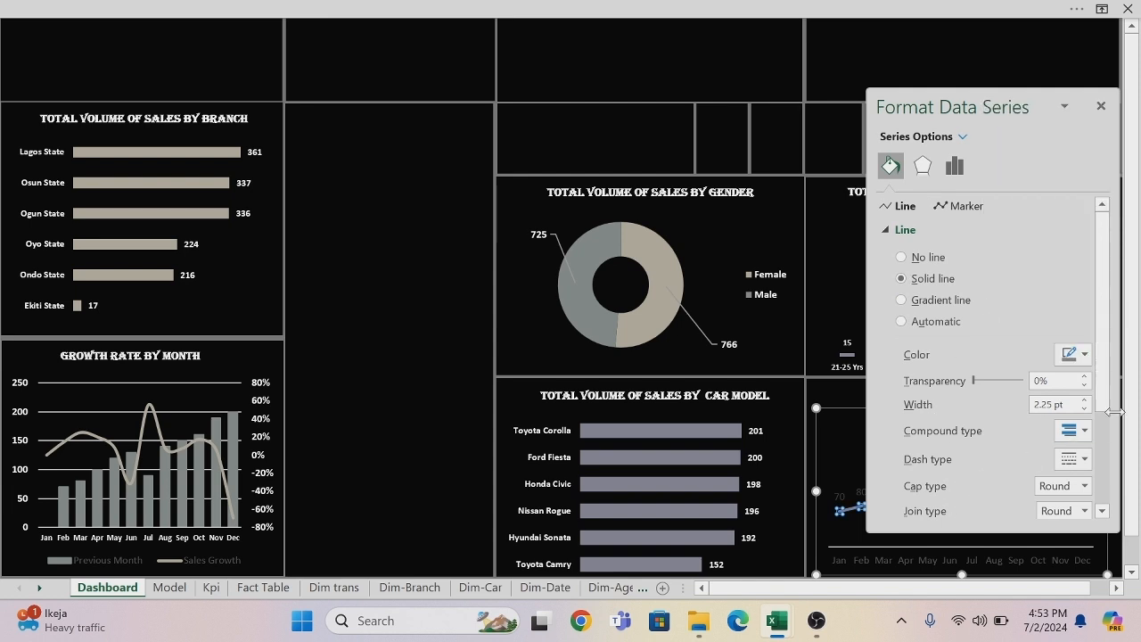
left_click_drag(1105, 333, 1123, 461)
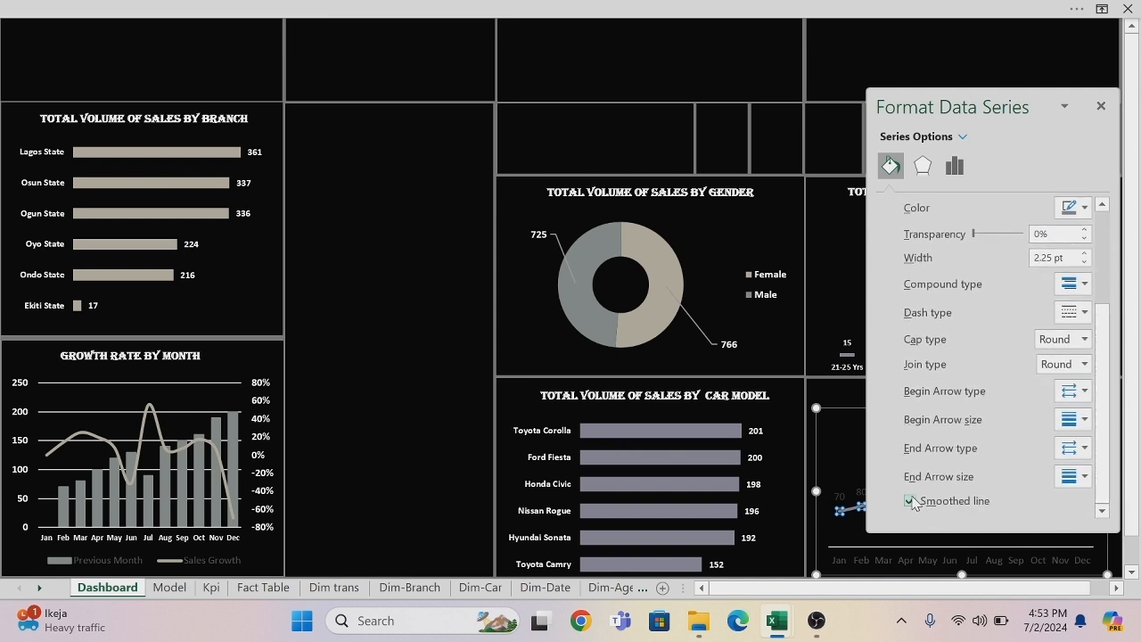
left_click(859, 230)
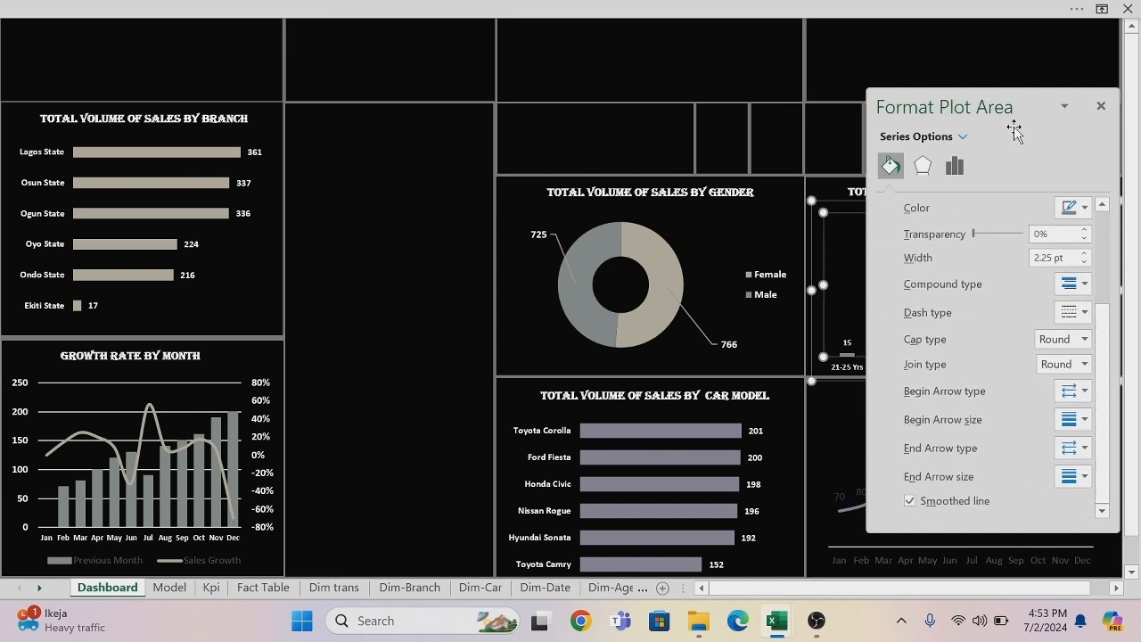
left_click(1100, 106)
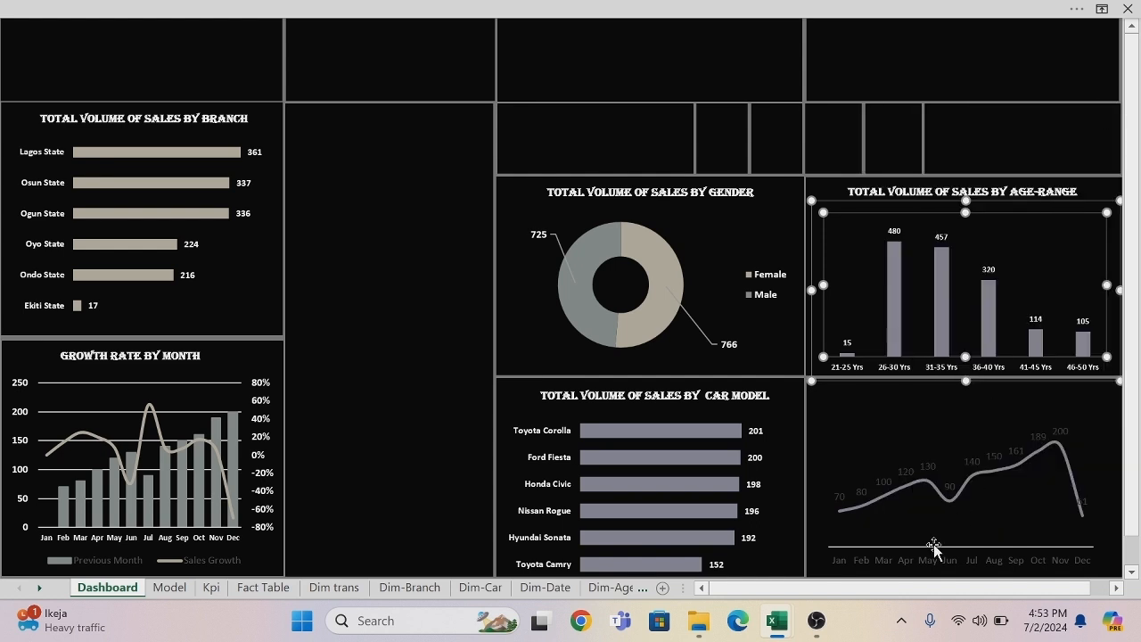
Format the monthly line chart's month axis labels as bold, size 7, in white.
left_click(881, 562)
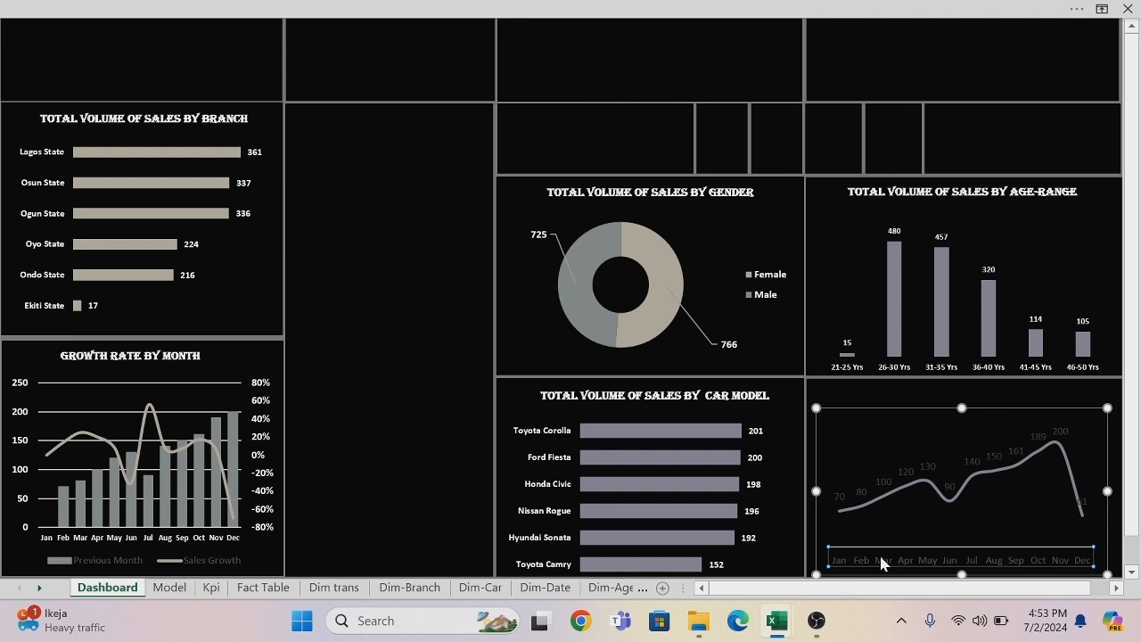
right_click(881, 563)
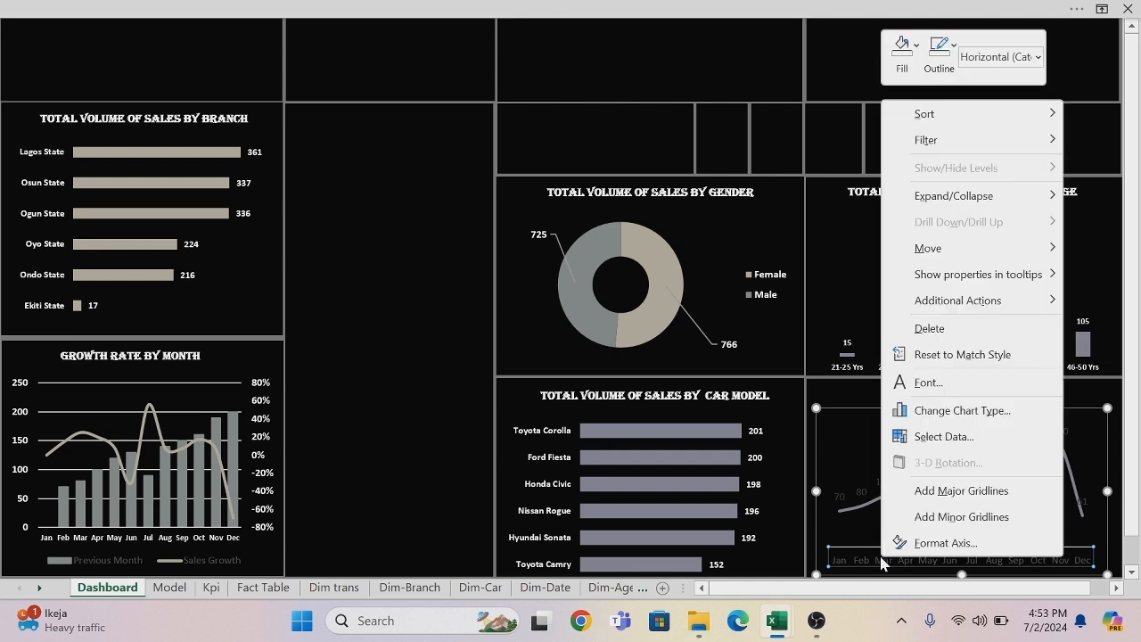
left_click(959, 387)
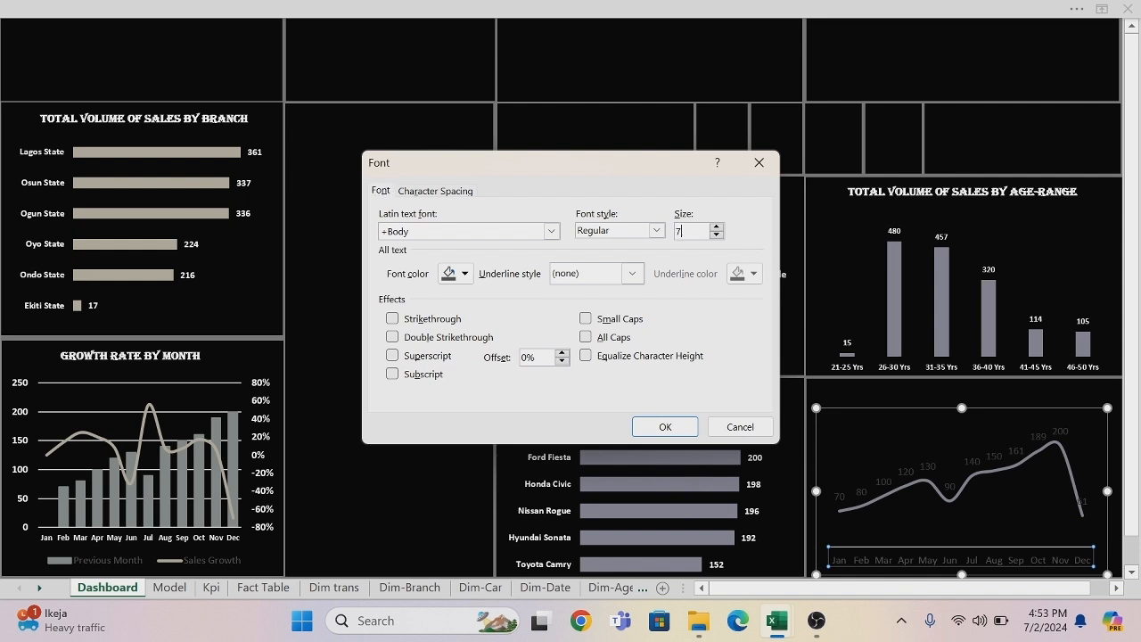
left_click(656, 230)
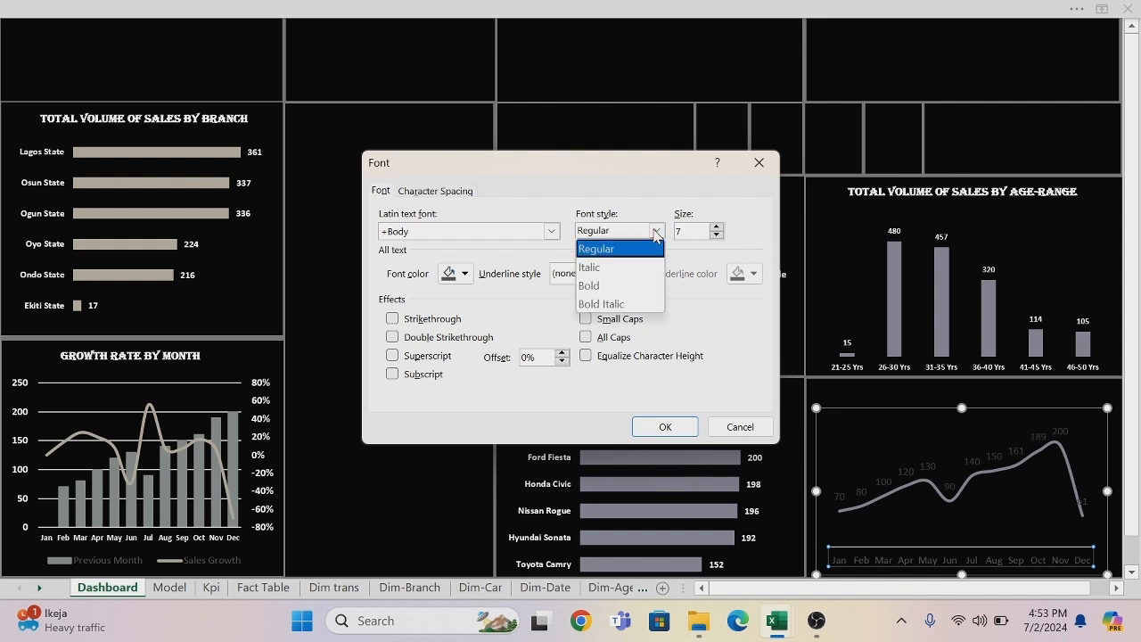
left_click(605, 286)
left_click(464, 274)
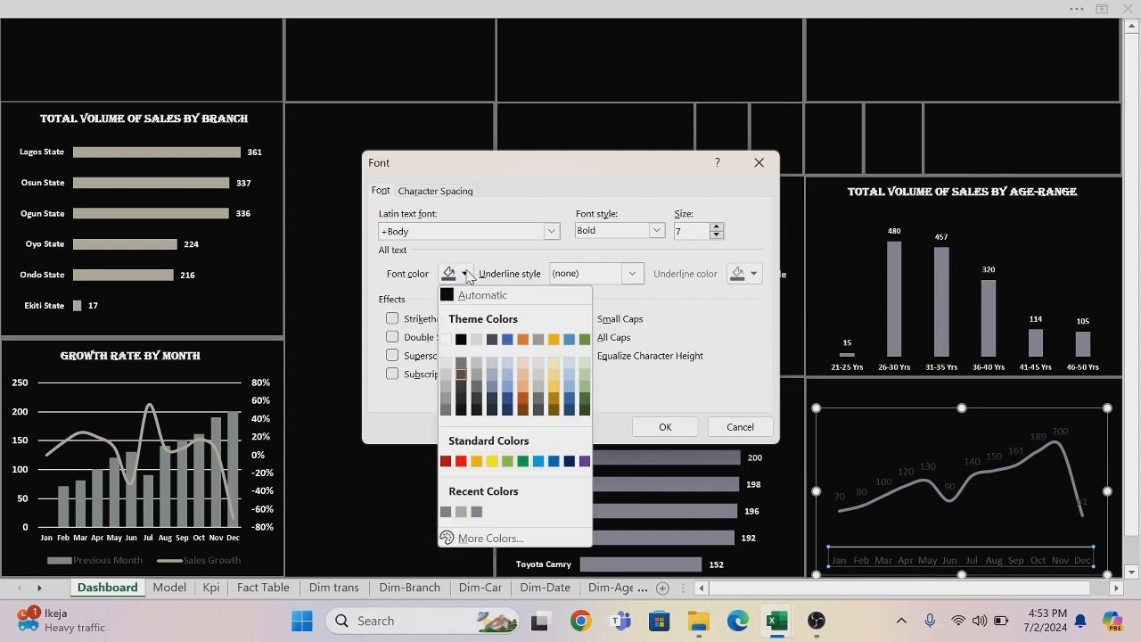
left_click(443, 350)
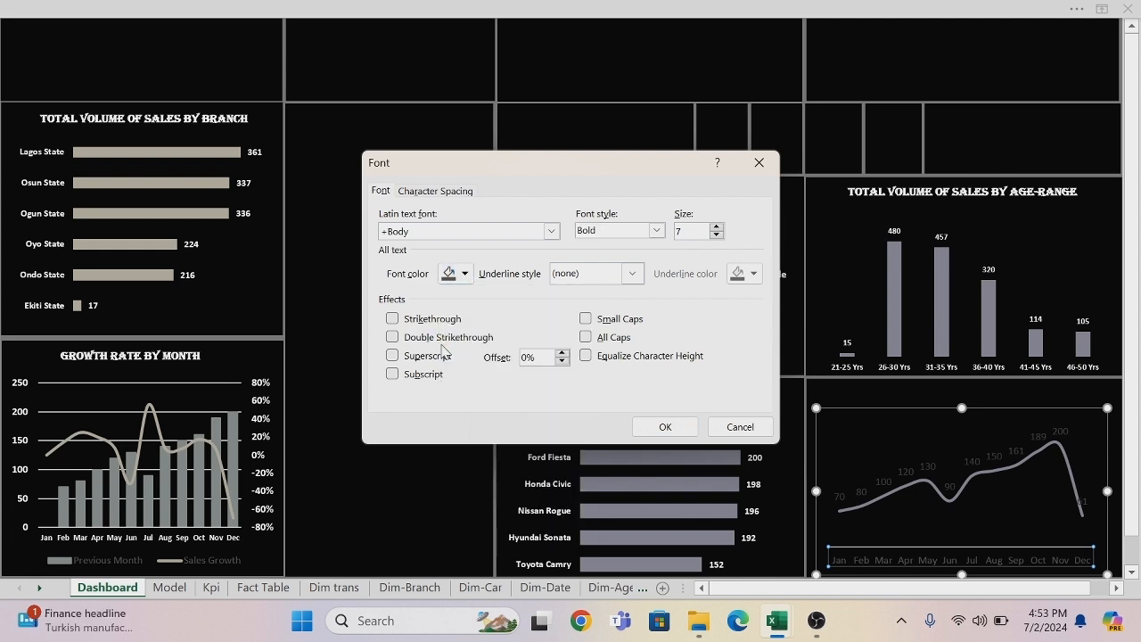
left_click(664, 426)
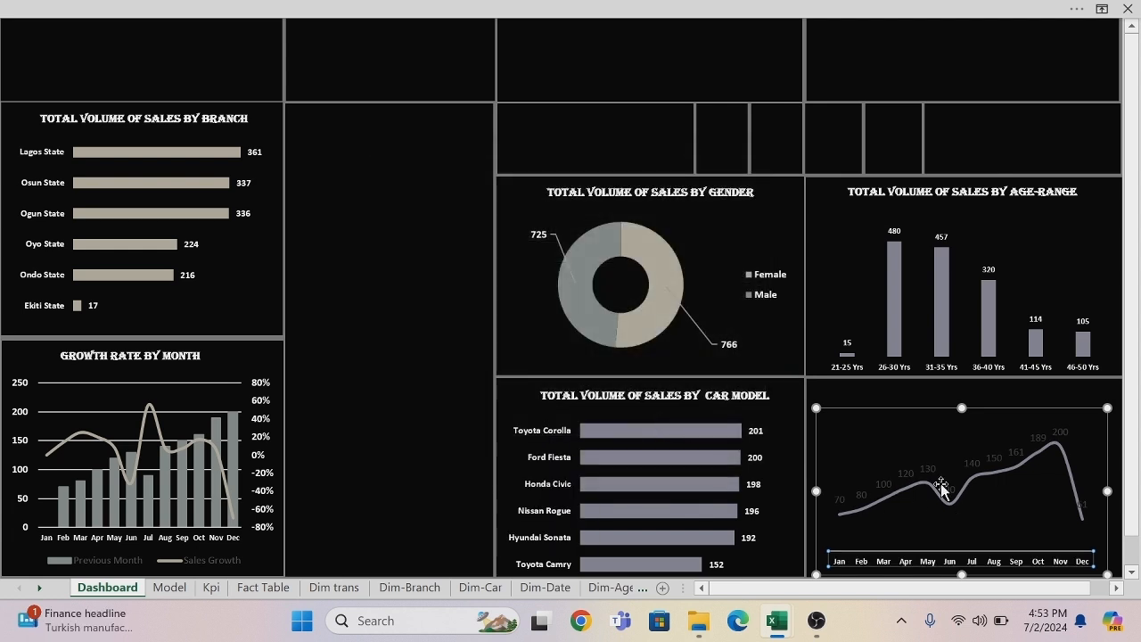
Format the monthly line chart's data labels as bold, size 8, in white.
left_click(924, 470)
right_click(924, 474)
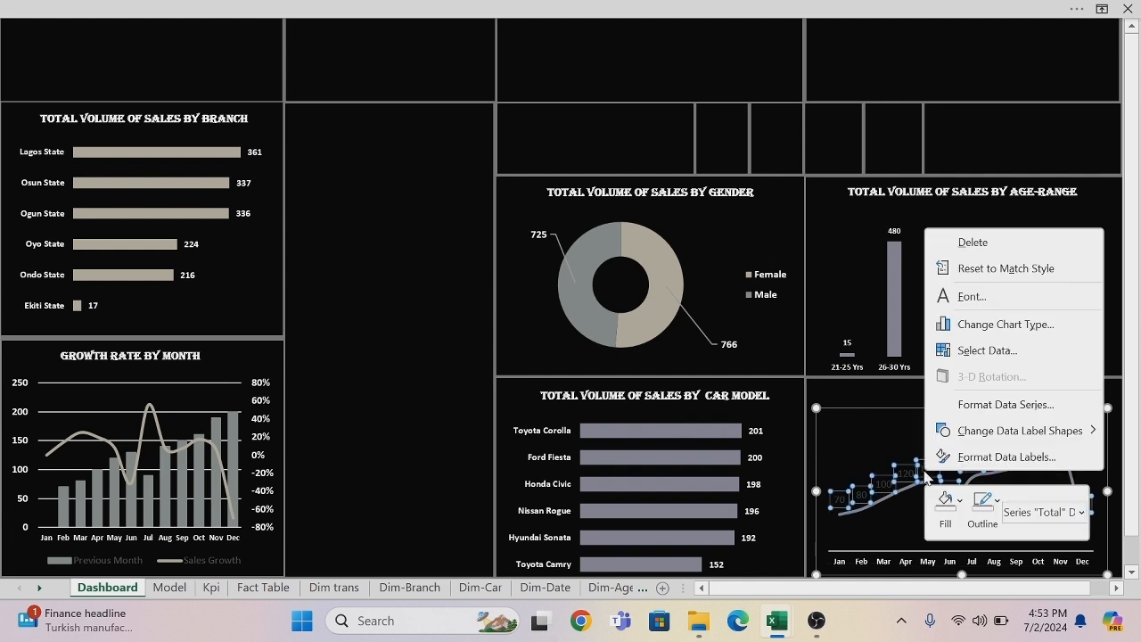
left_click(973, 297)
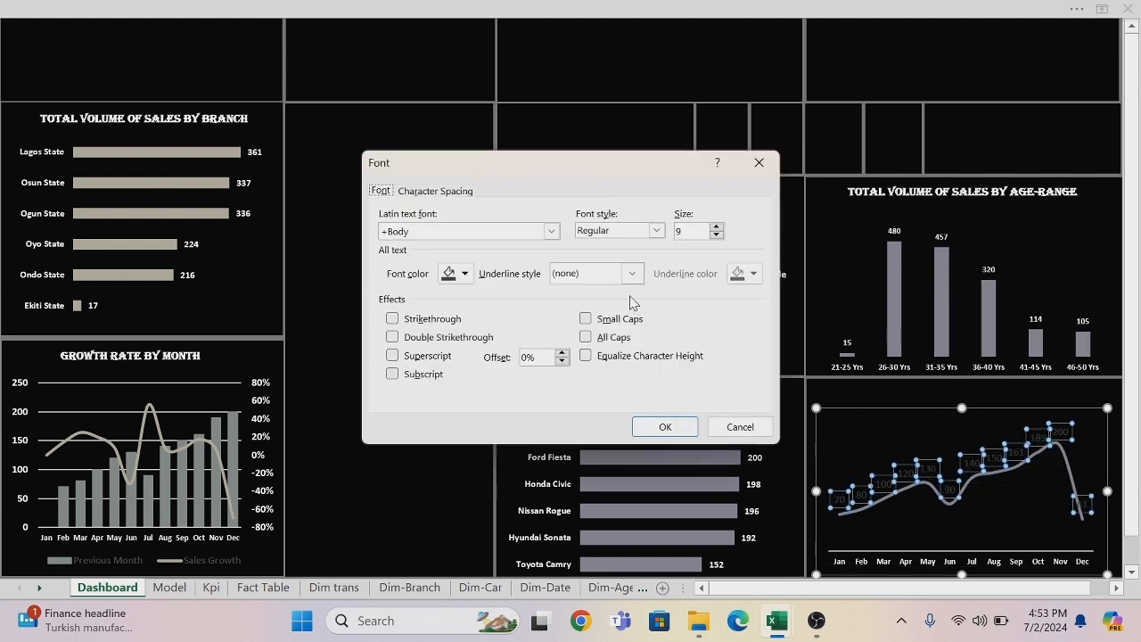
left_click(656, 231)
left_click(624, 291)
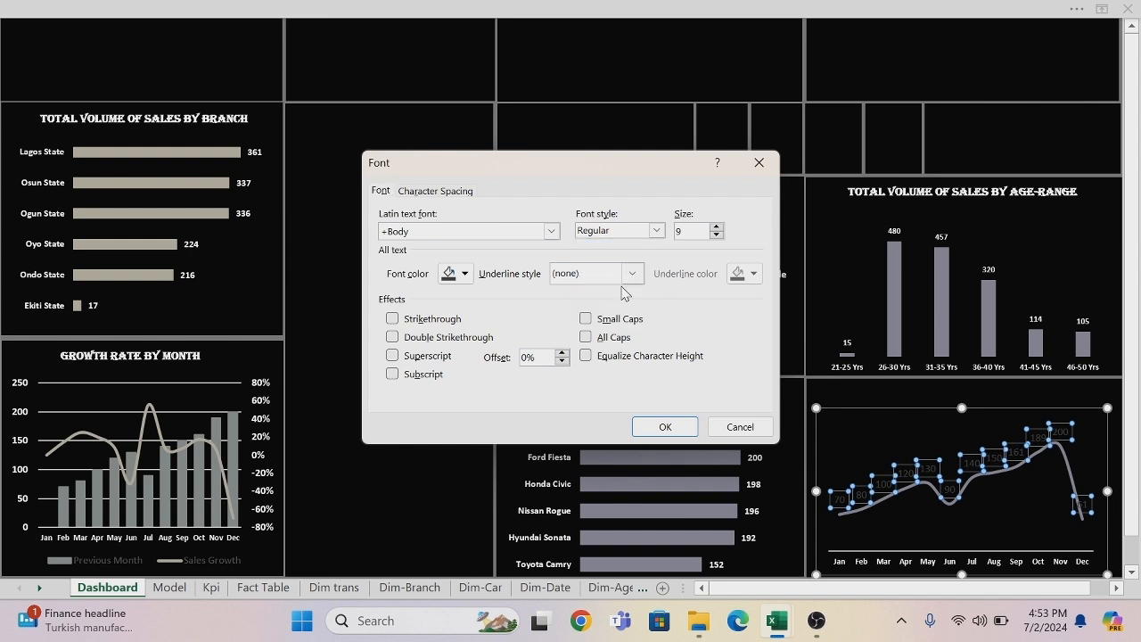
left_click(678, 231)
left_click(464, 274)
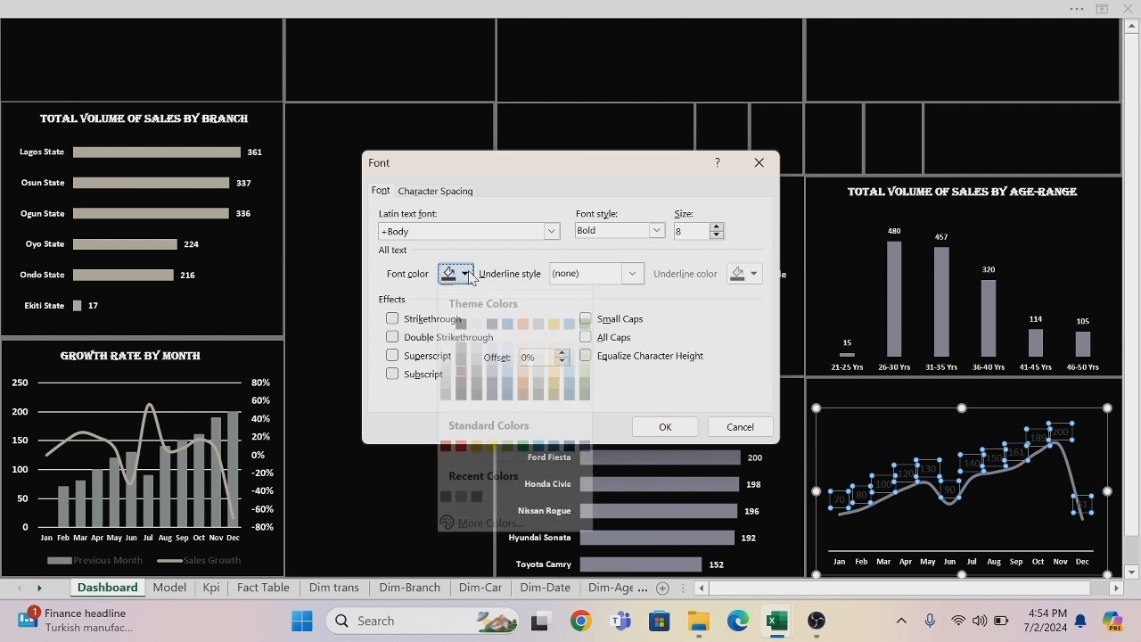
left_click(448, 340)
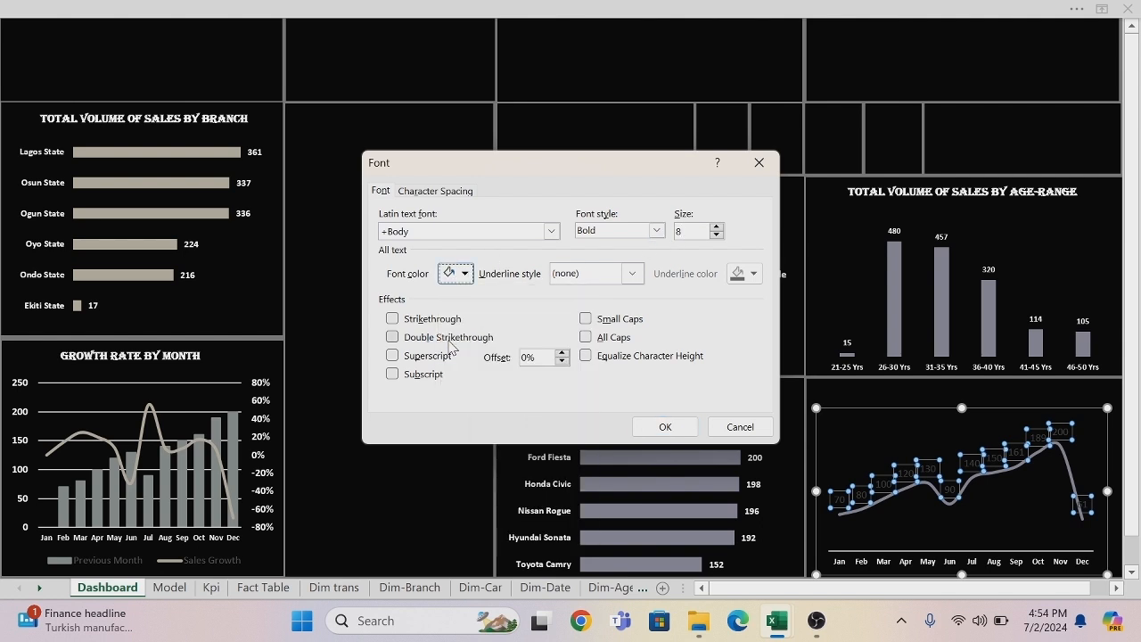
left_click(662, 428)
left_click(486, 501)
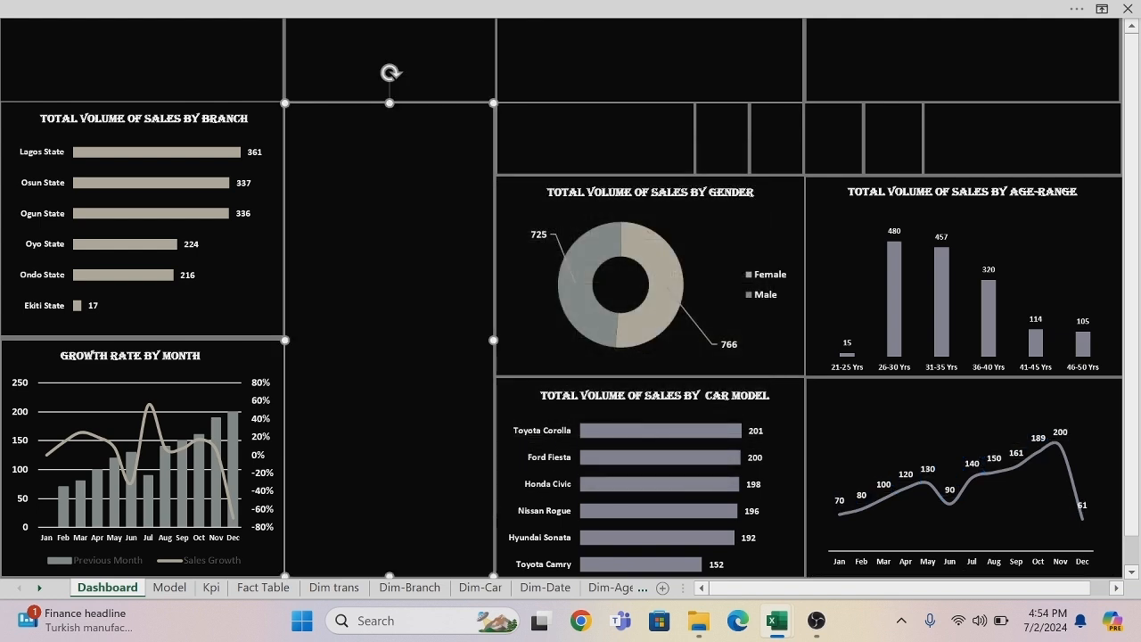
Duplicate the car model chart's title text box and place the copy above the monthly line chart.
left_click(619, 395)
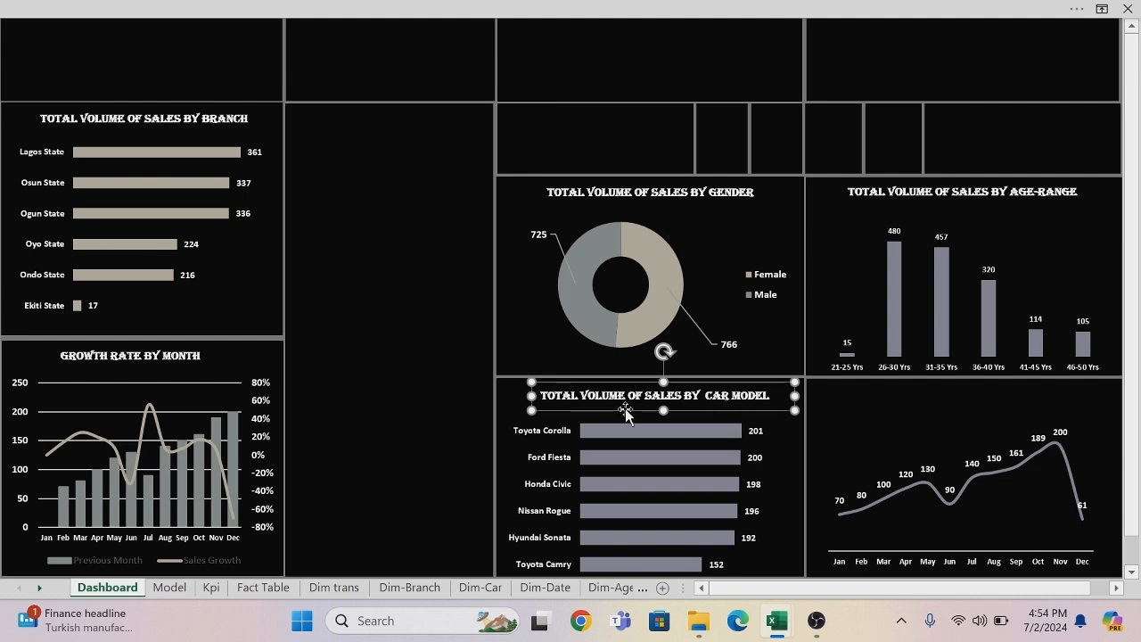
key("ctrl+d")
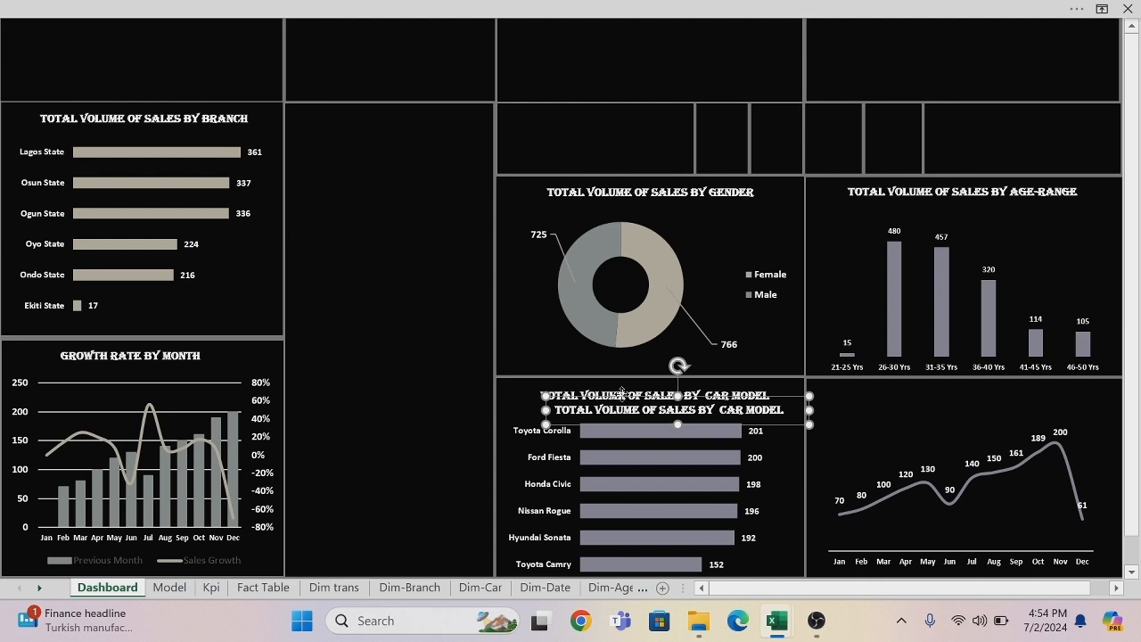
left_click_drag(621, 397, 913, 379)
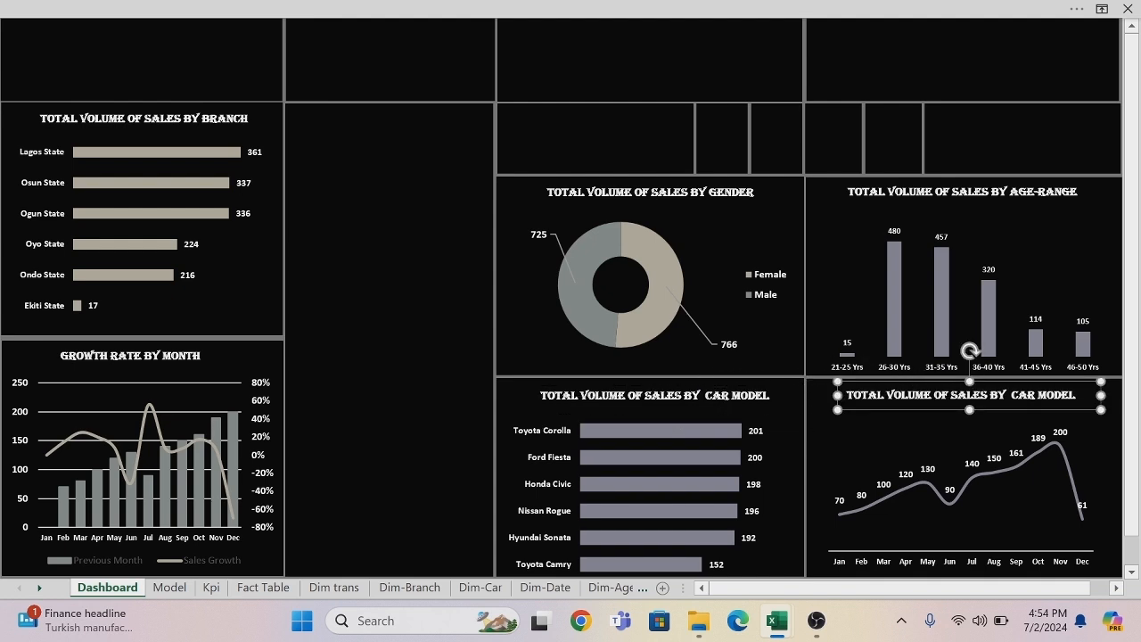
Change the copied title to "TOTAL VOLUME OF SALES BY MONTH" and shift it slightly to centre it above the line.
left_click(1075, 395)
key("BackSpace")
key("BackSpace")
key("BackSpace")
key("BackSpace")
key("BackSpace")
key("BackSpace")
key("BackSpace")
key("BackSpace")
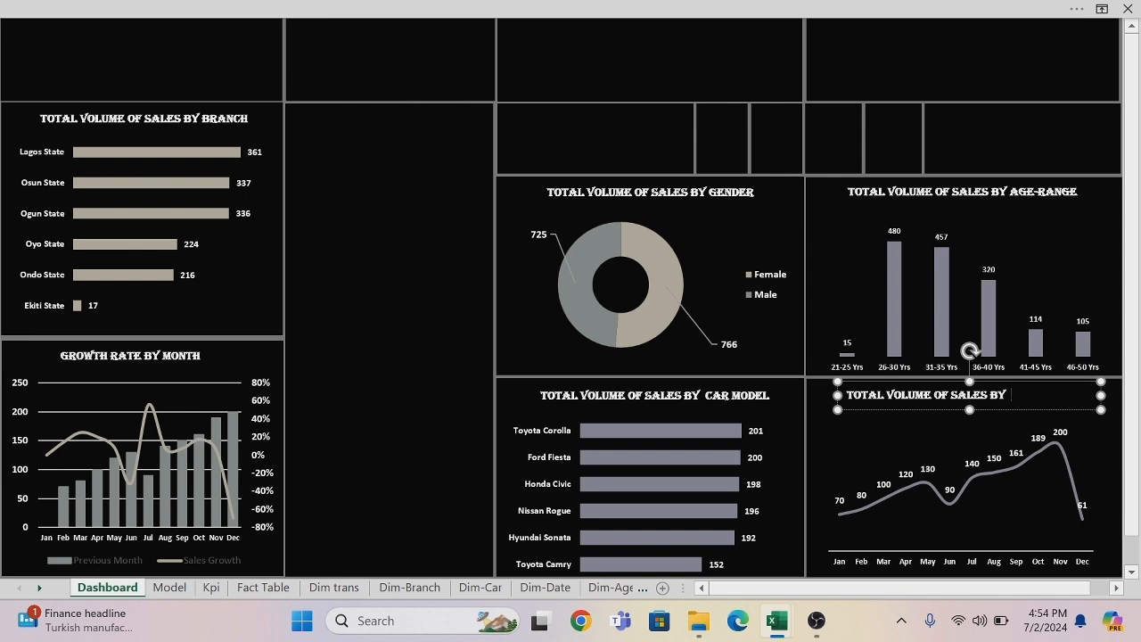
type("MONTH")
left_click(927, 414)
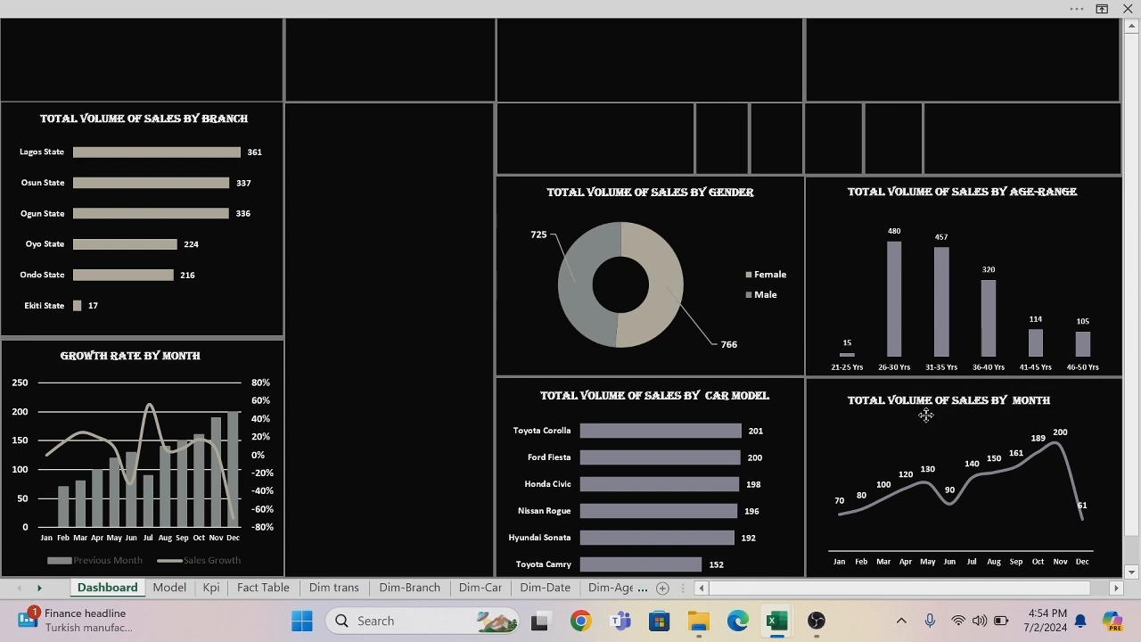
left_click(934, 413)
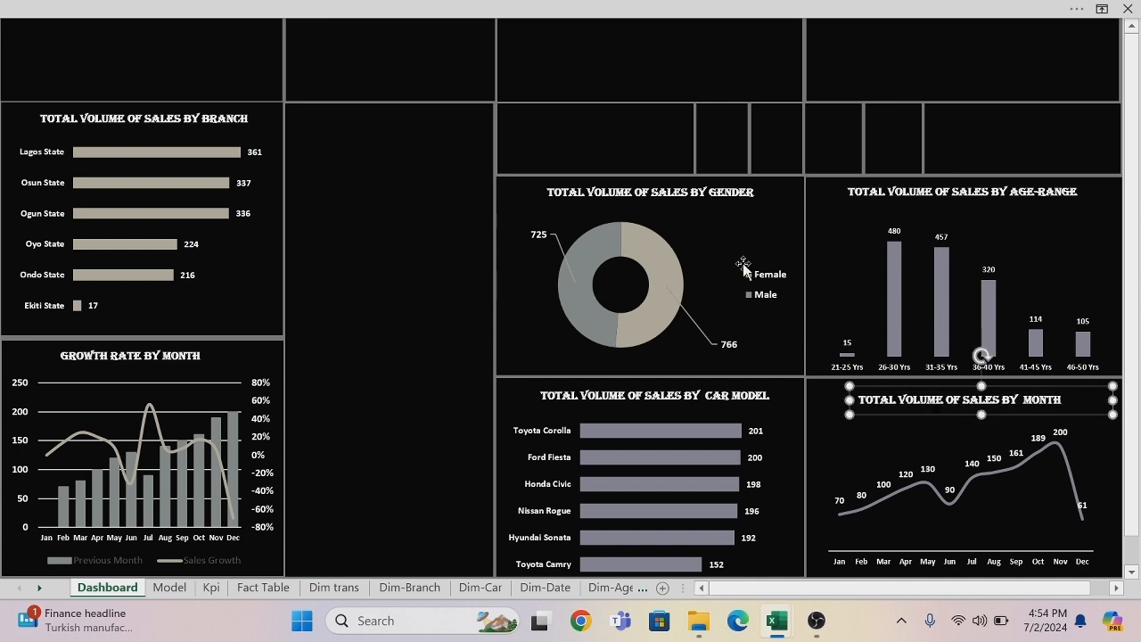
Start inserting slicers on the Dashboard, using Tables in Workbook Data Model as the source.
left_click(673, 42)
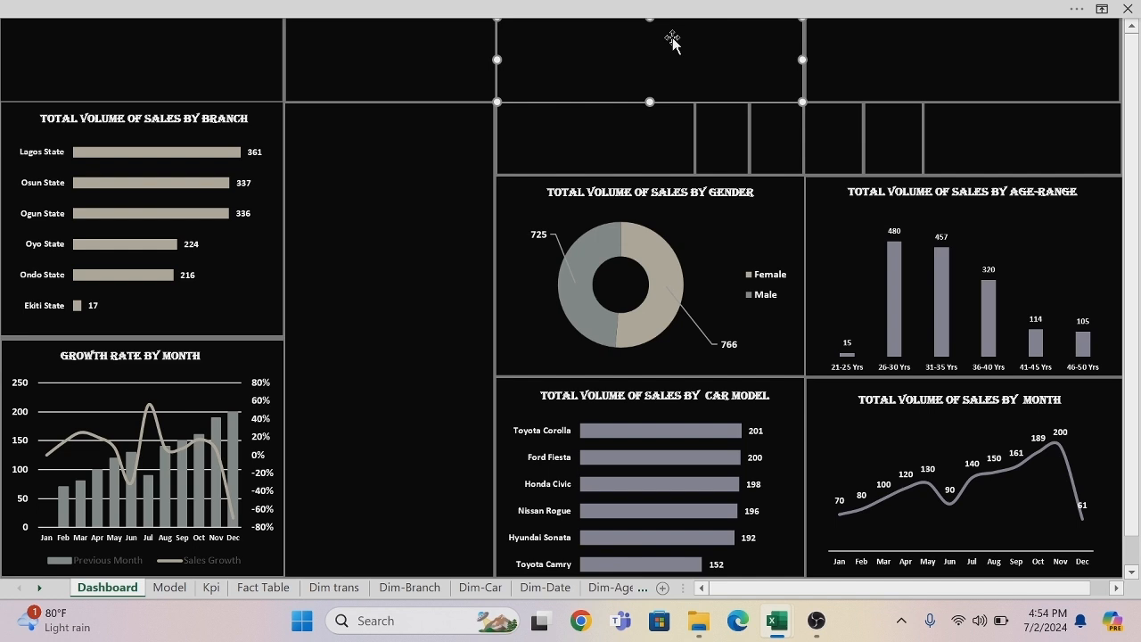
left_click(611, 14)
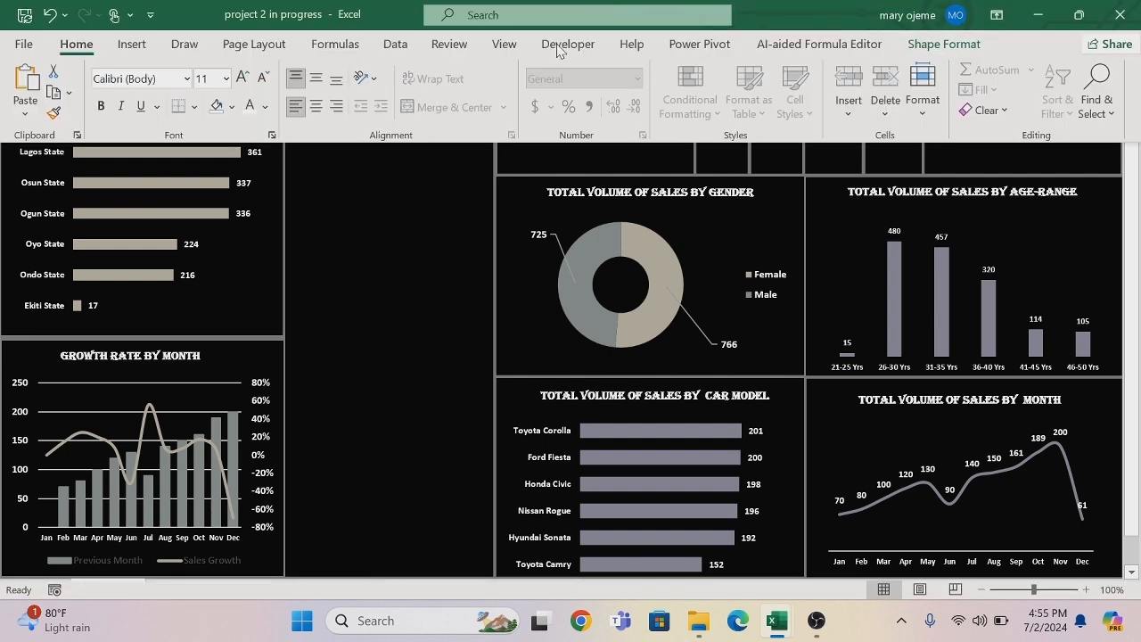
left_click(131, 44)
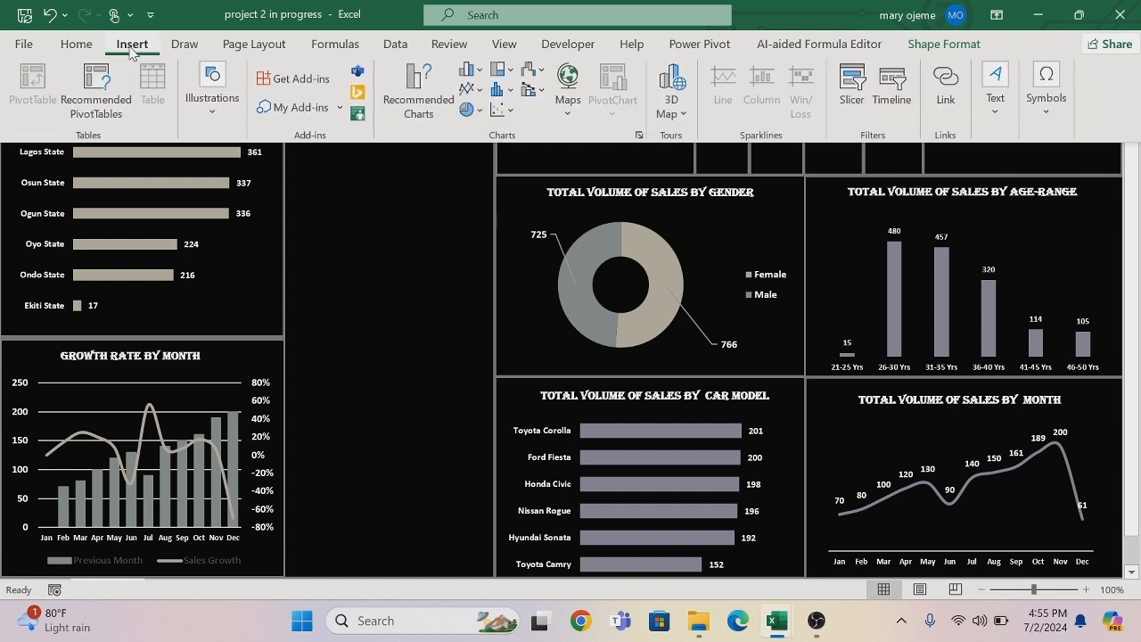
left_click(845, 68)
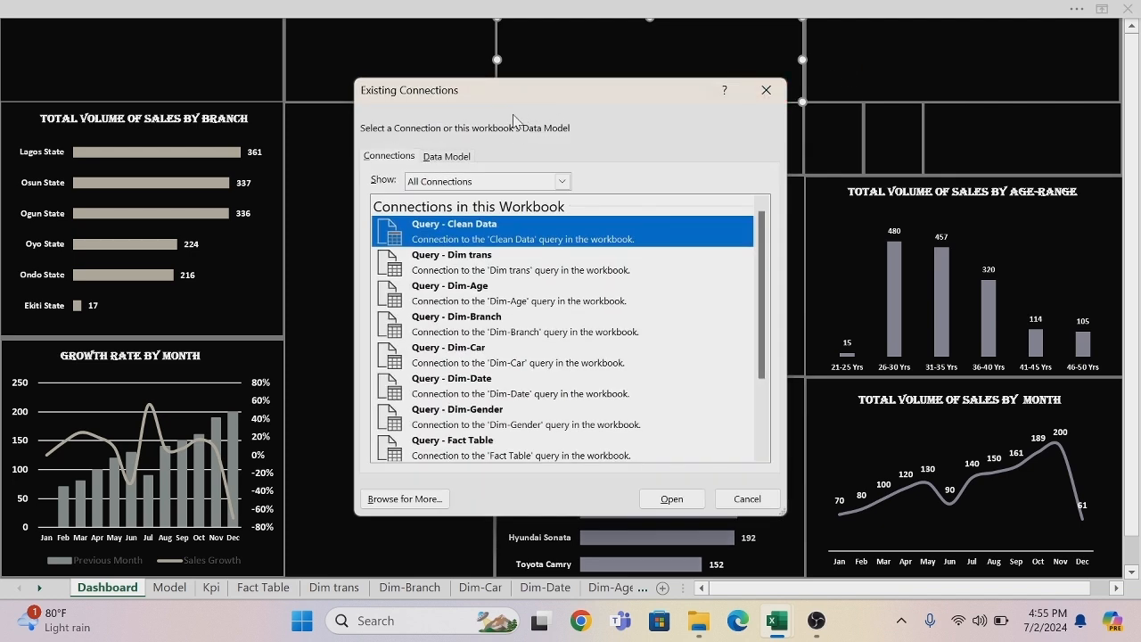
left_click(459, 158)
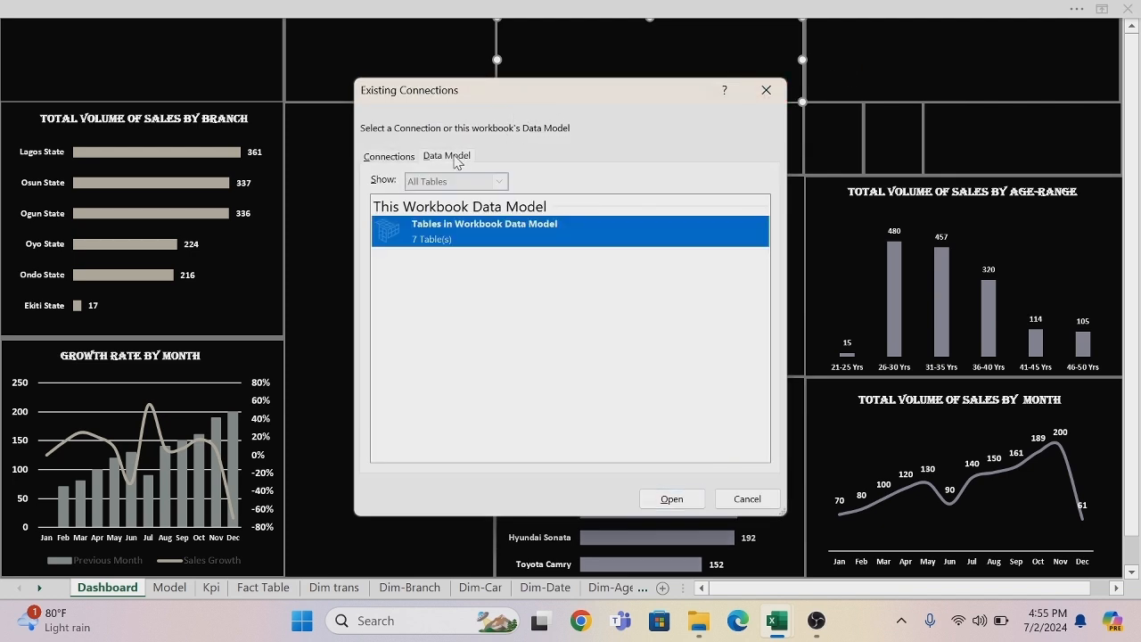
left_click(671, 502)
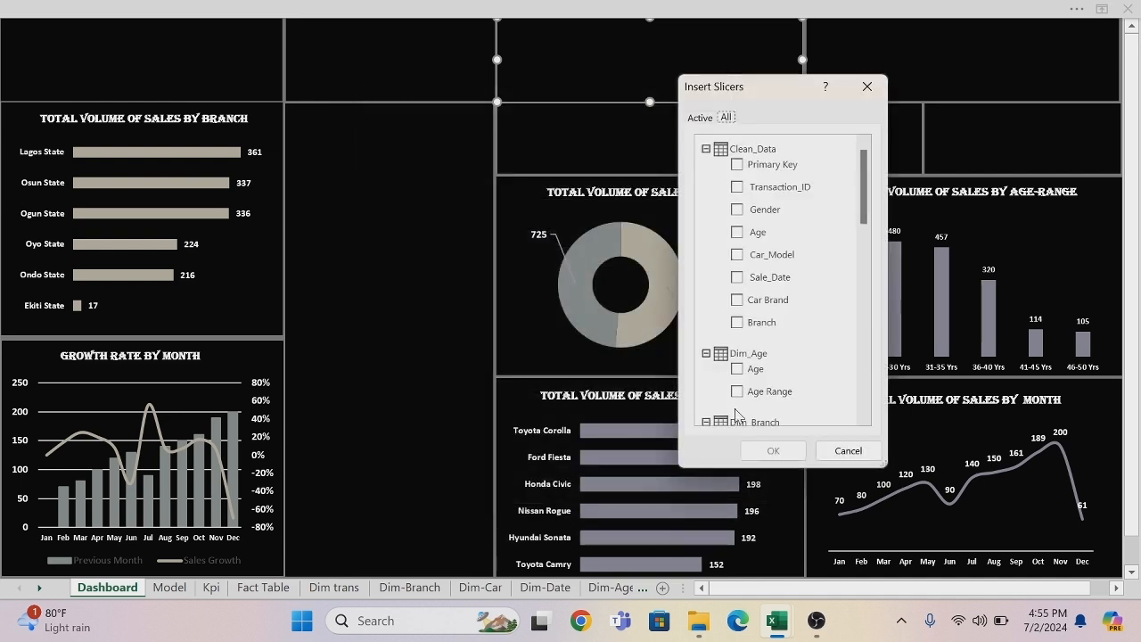
Insert slicers for Age Range from Dim_Age, Branch from Dim_Branch, Car_Model from Dim_Car and Gender from Dim_Gender.
left_click(744, 324)
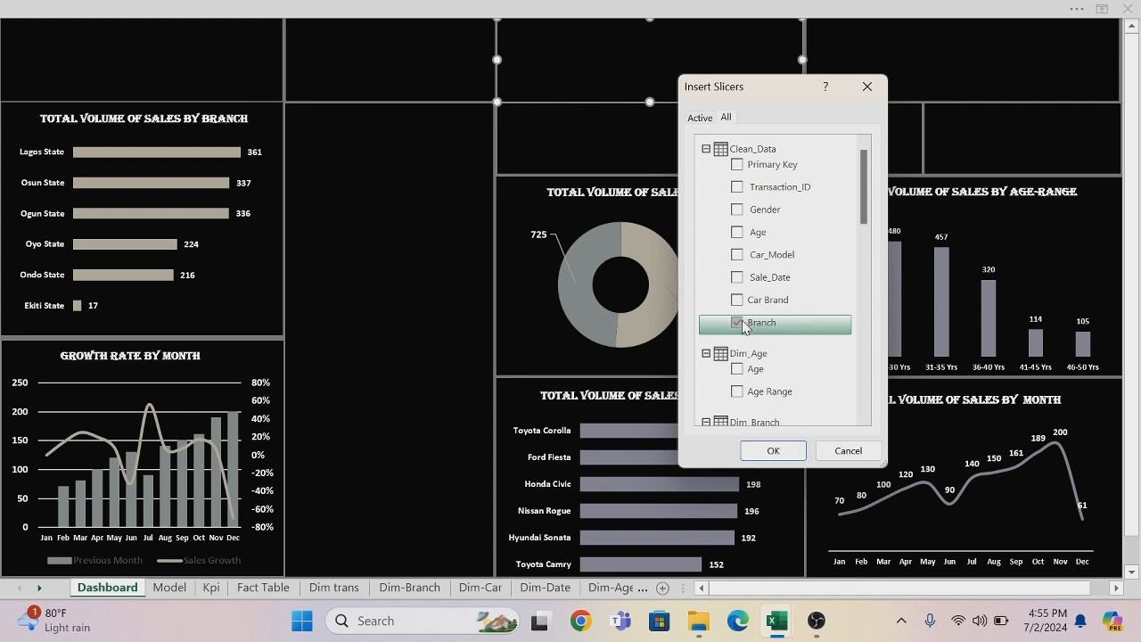
left_click(738, 323)
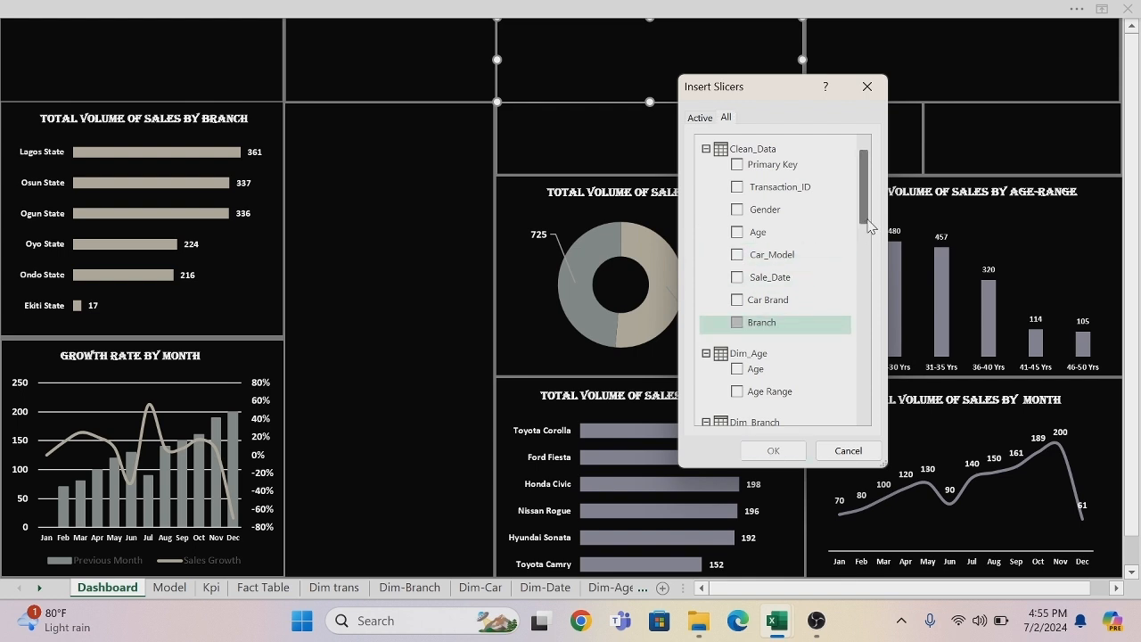
left_click_drag(866, 218, 864, 250)
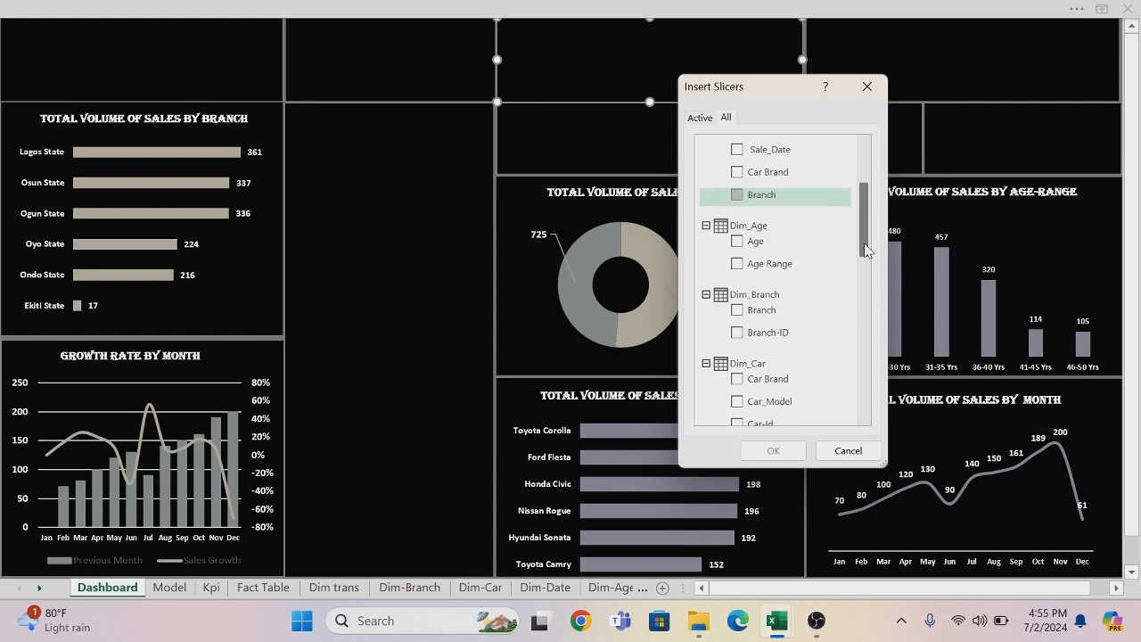
left_click(755, 266)
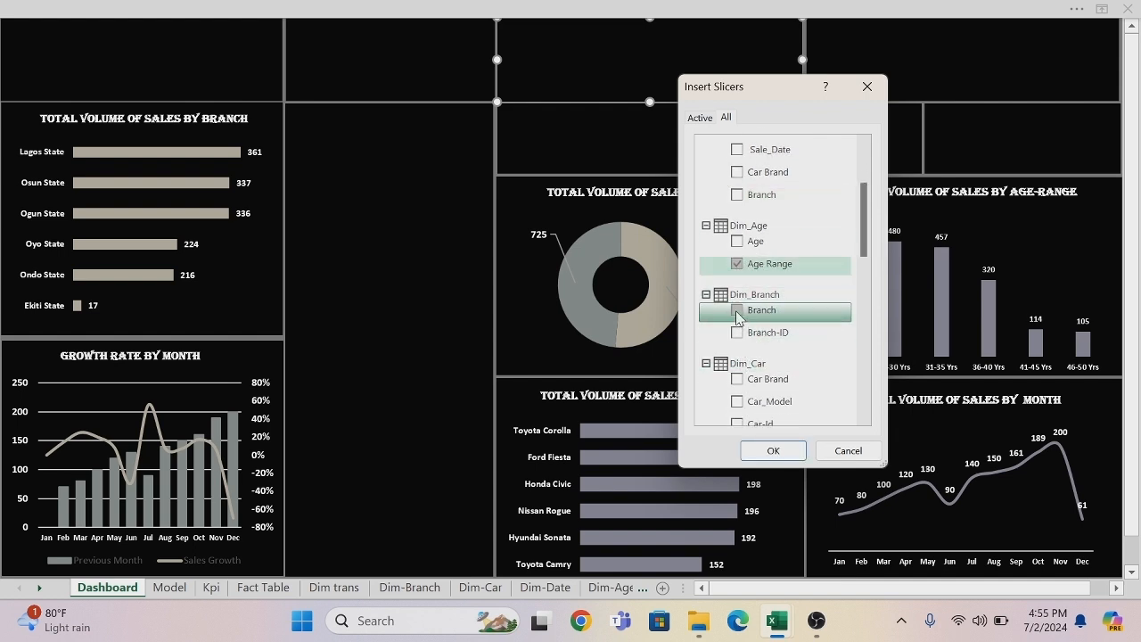
left_click(737, 313)
left_click_drag(867, 255, 867, 282)
left_click(737, 299)
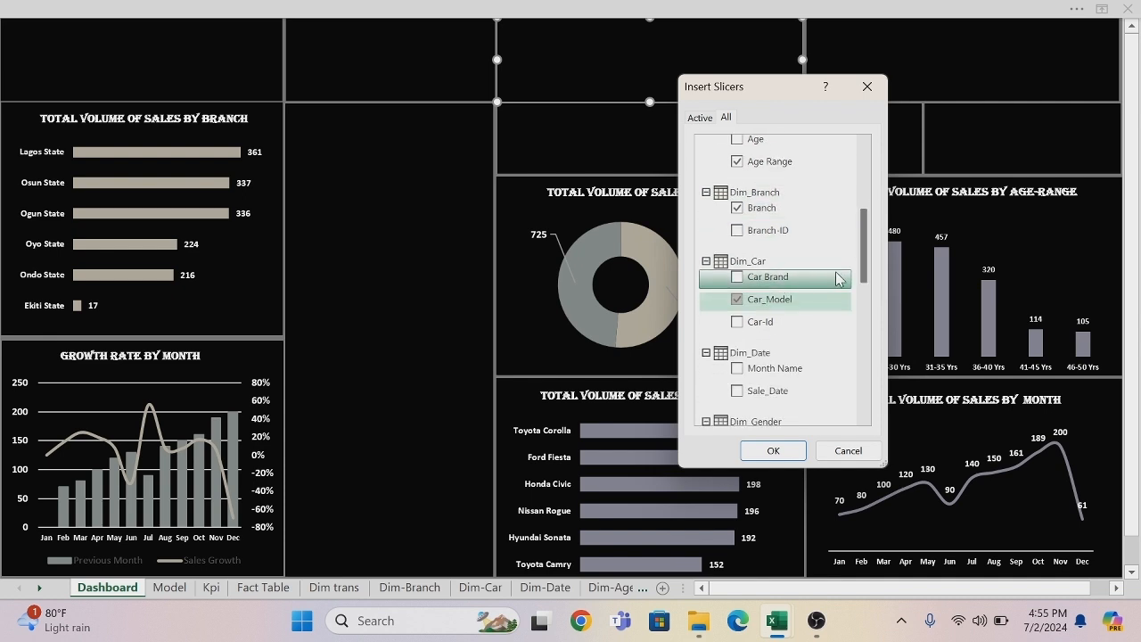
left_click_drag(863, 257, 864, 294)
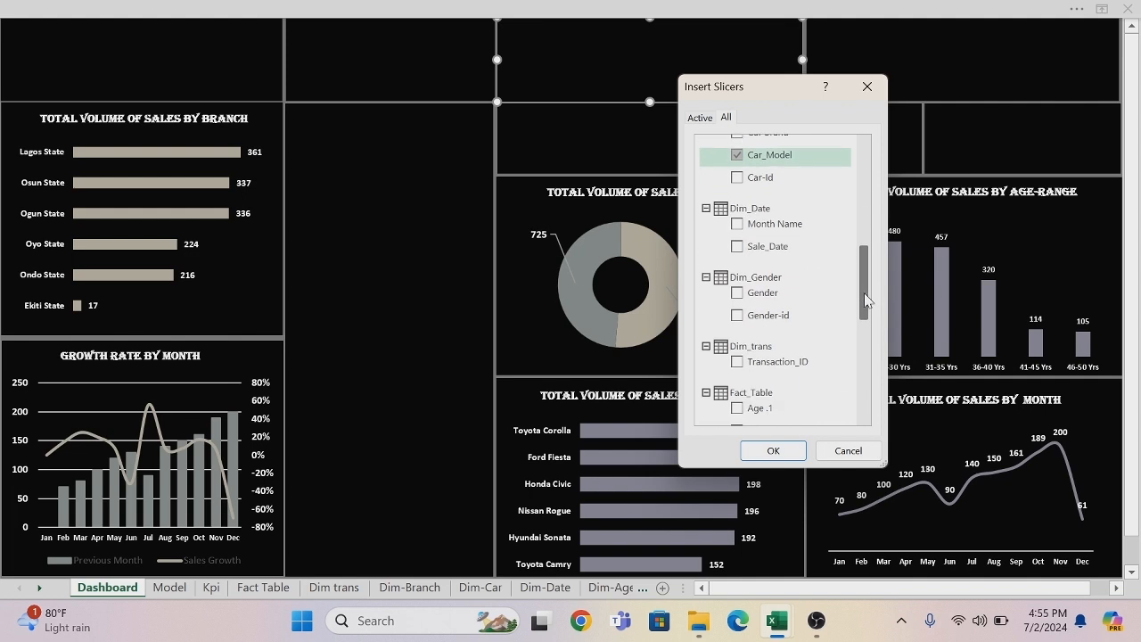
left_click(737, 294)
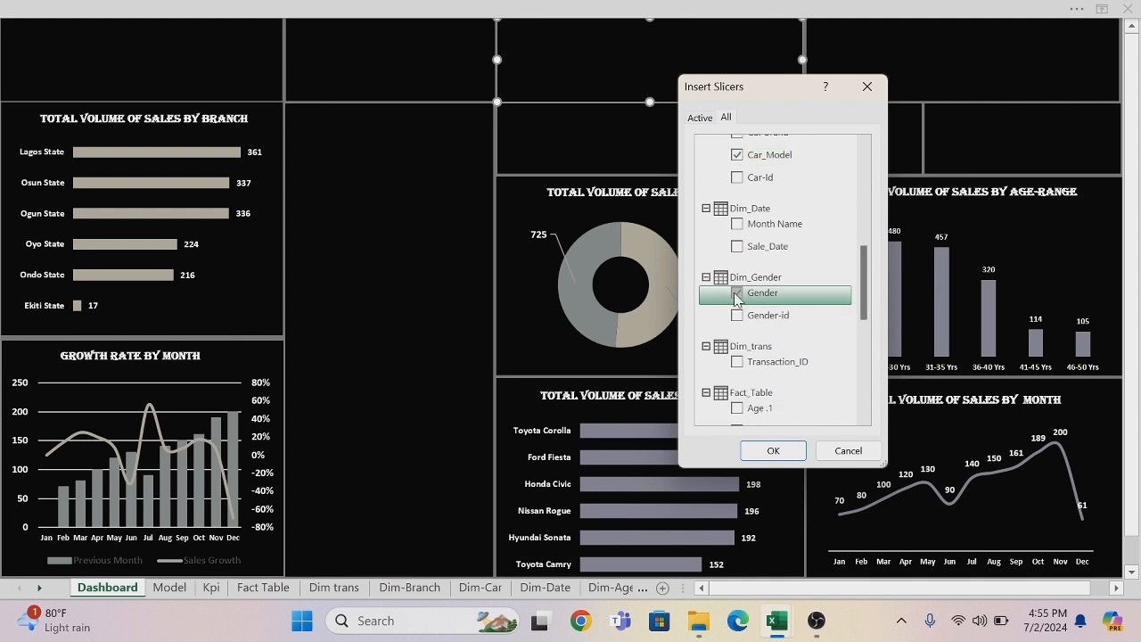
left_click(772, 451)
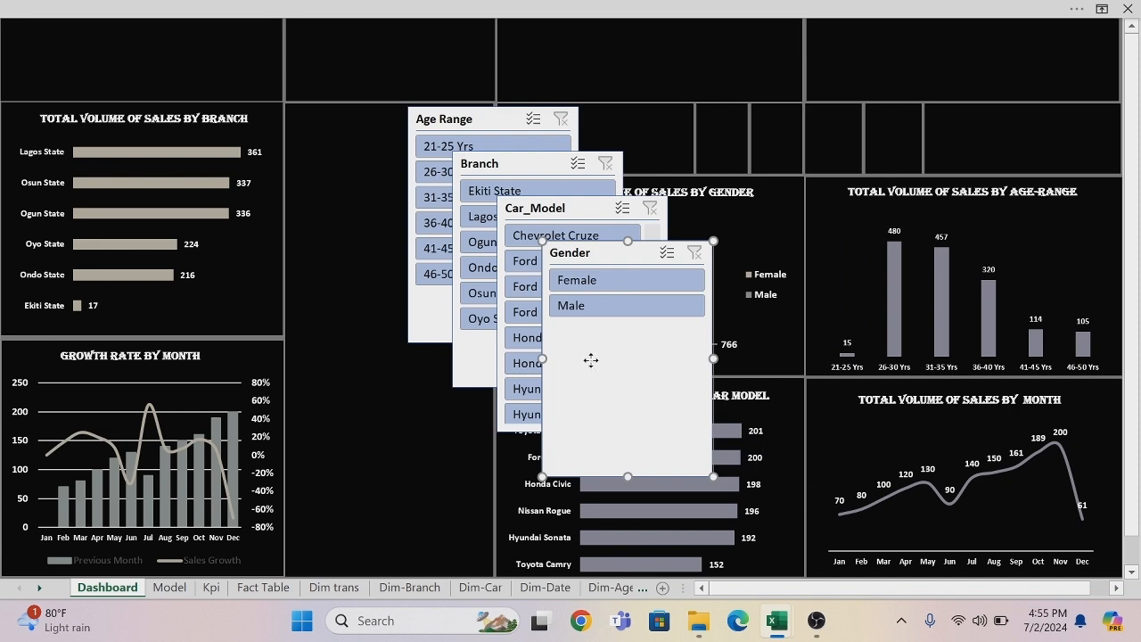
Spread out the overlapping slicers and move the Car_Model slicer into the tall empty panel beside the branch chart.
left_click_drag(591, 362, 760, 342)
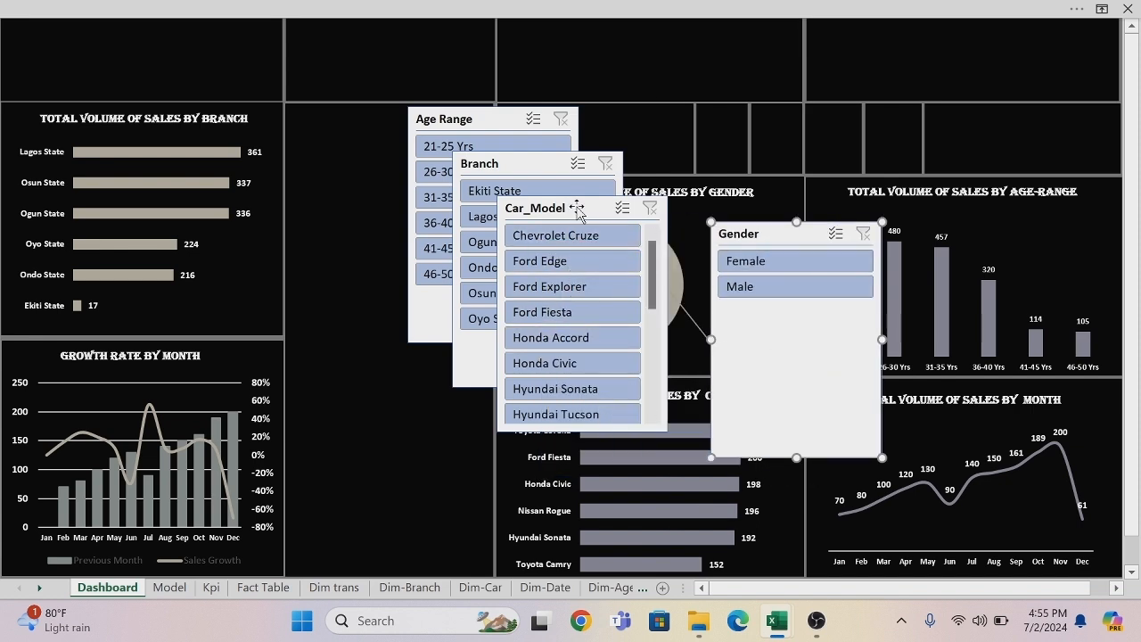
left_click_drag(576, 209, 285, 275)
left_click_drag(517, 163, 863, 42)
left_click_drag(505, 119, 824, 50)
left_click_drag(300, 275, 383, 111)
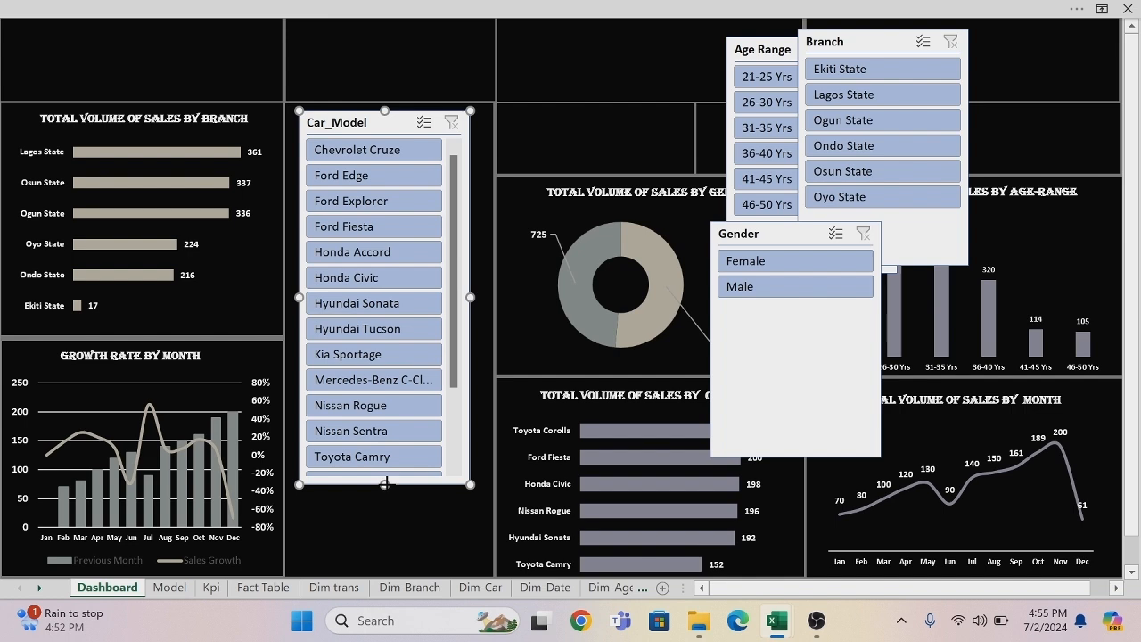
Enlarge the Car_Model slicer to about 5.4 inches high and 2.3 inches wide so that it fills its panel.
left_click_drag(385, 484, 387, 556)
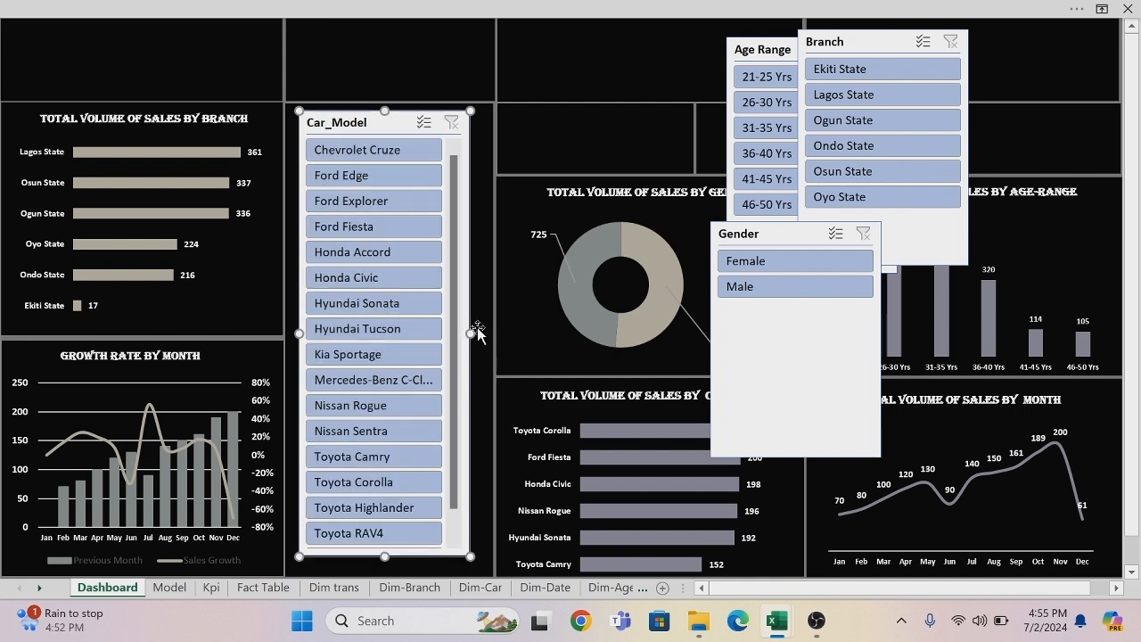
left_click_drag(471, 335, 489, 335)
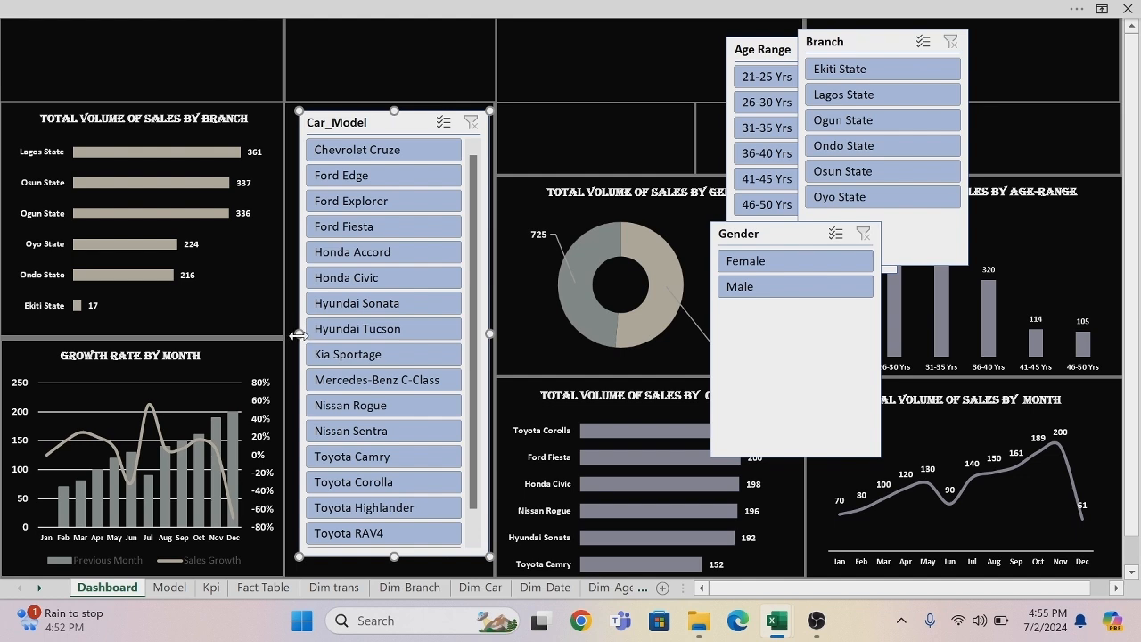
left_click_drag(299, 334, 291, 334)
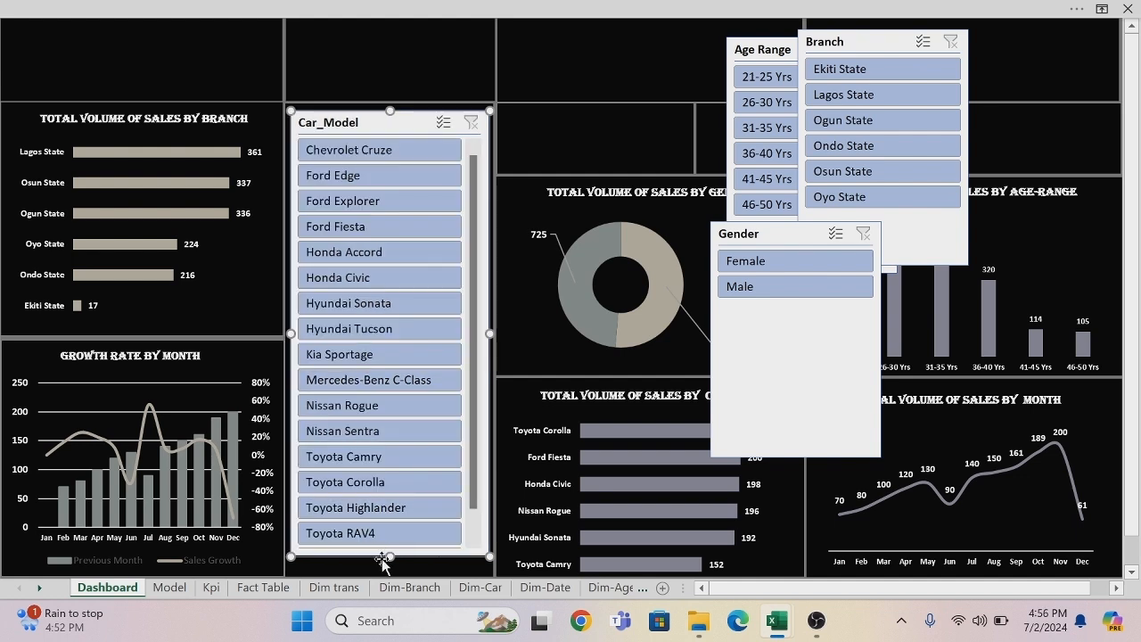
left_click_drag(389, 556, 390, 567)
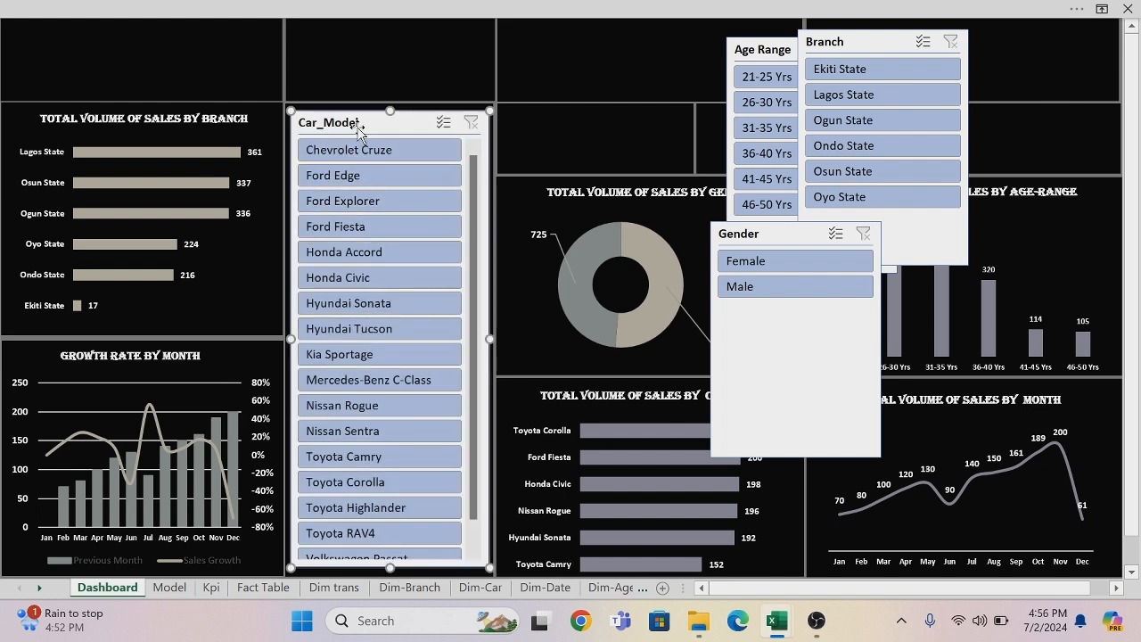
left_click_drag(390, 108, 389, 104)
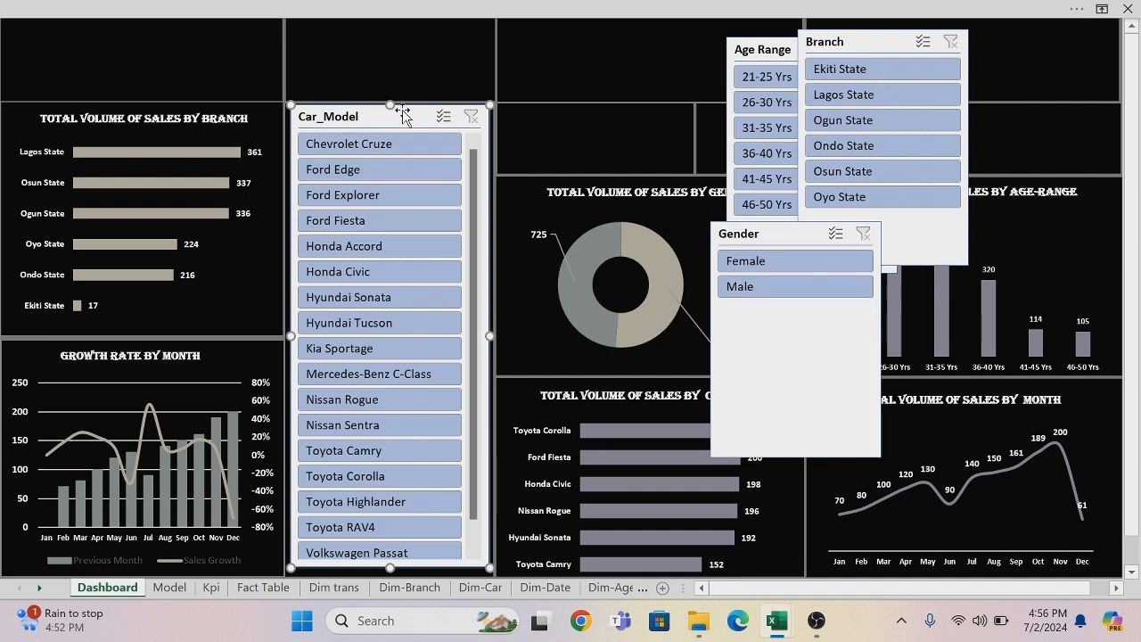
Create a new slicer style and set its Whole Slicer element's font to size 8, bold, white.
left_click(406, 11)
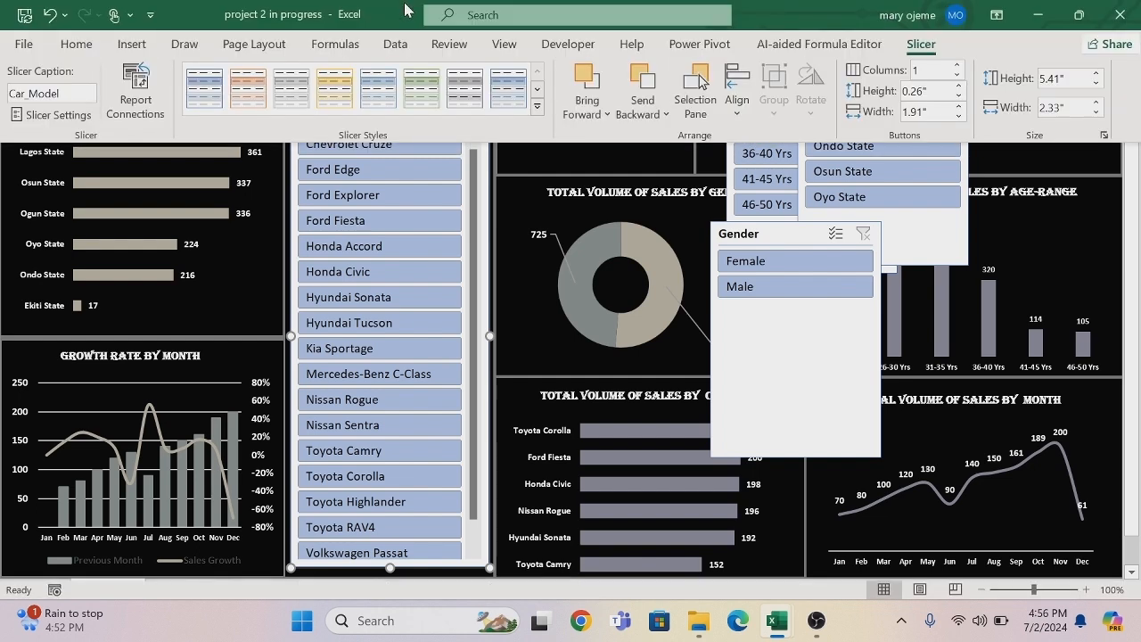
left_click(537, 107)
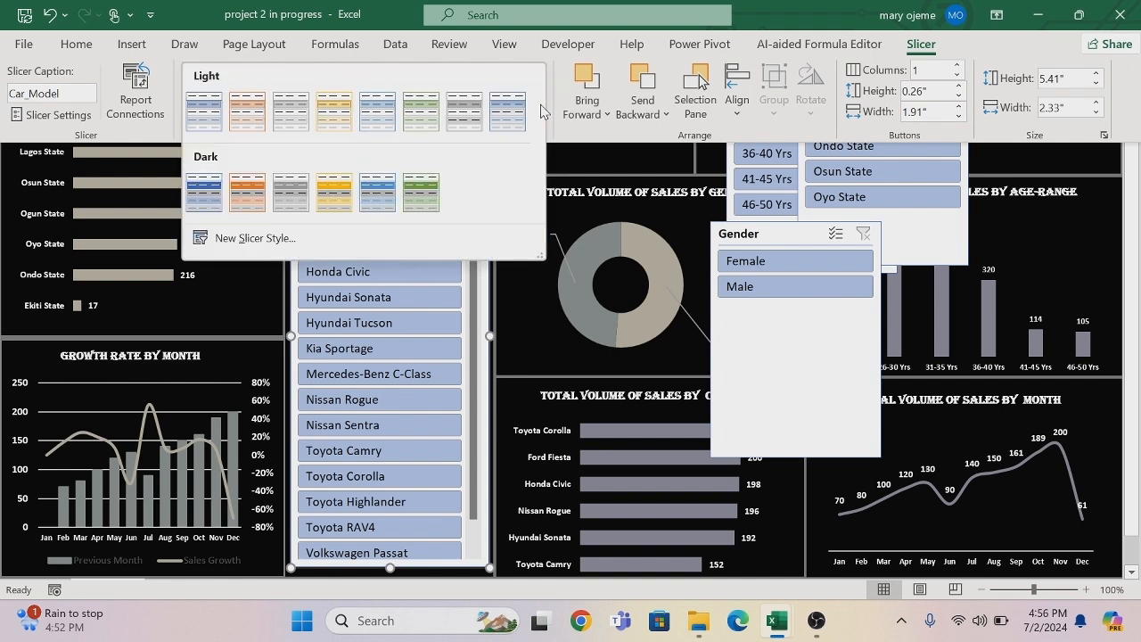
left_click(254, 238)
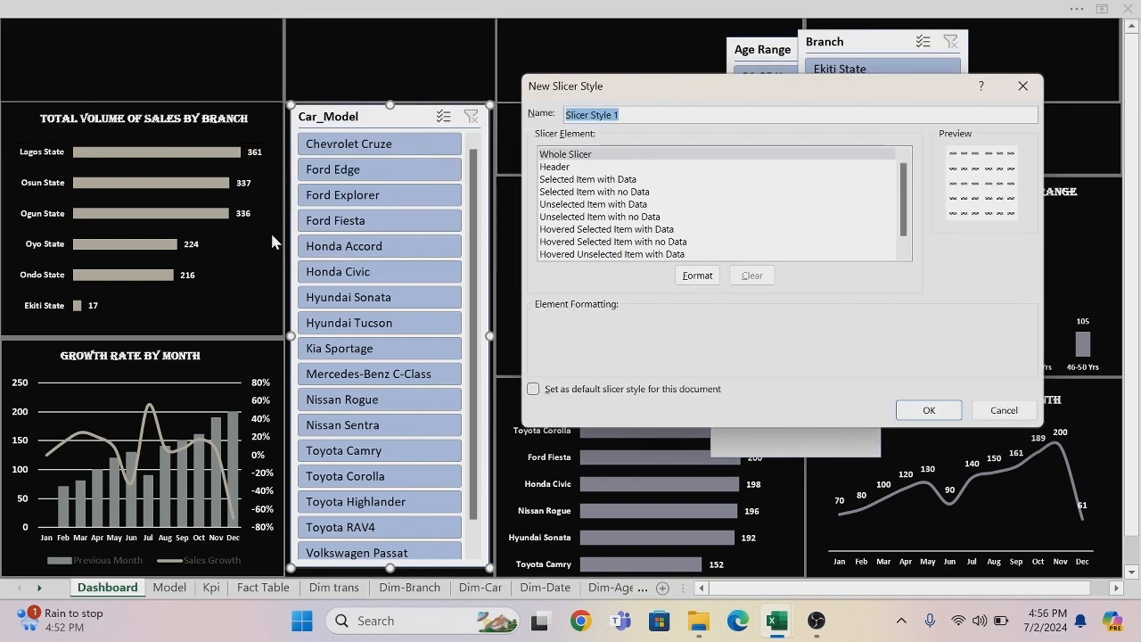
left_click(578, 158)
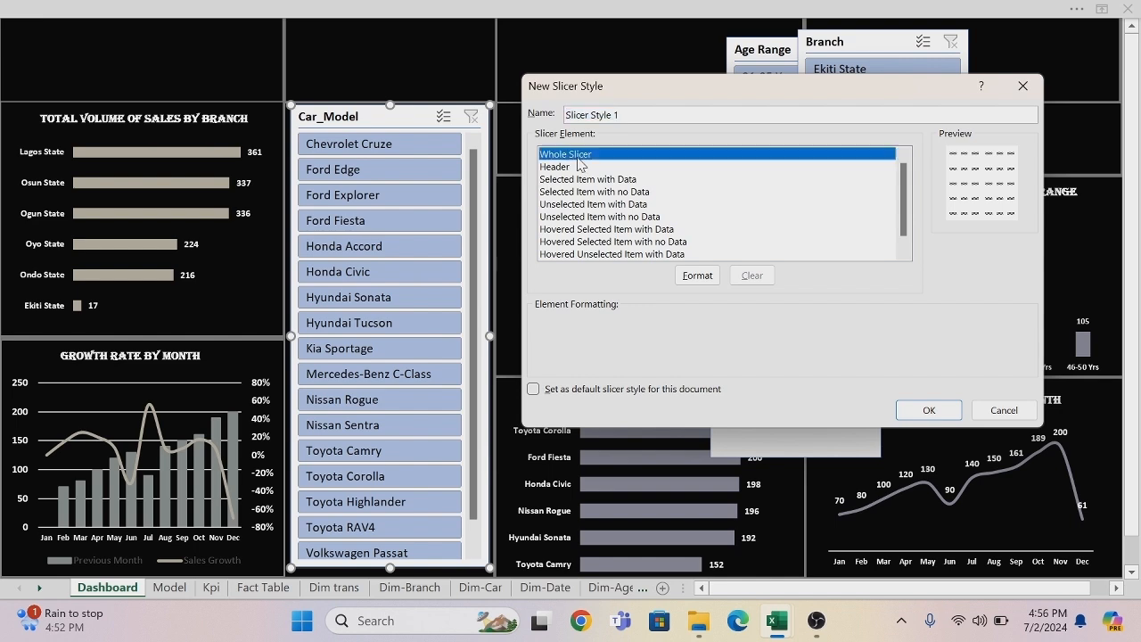
left_click(704, 277)
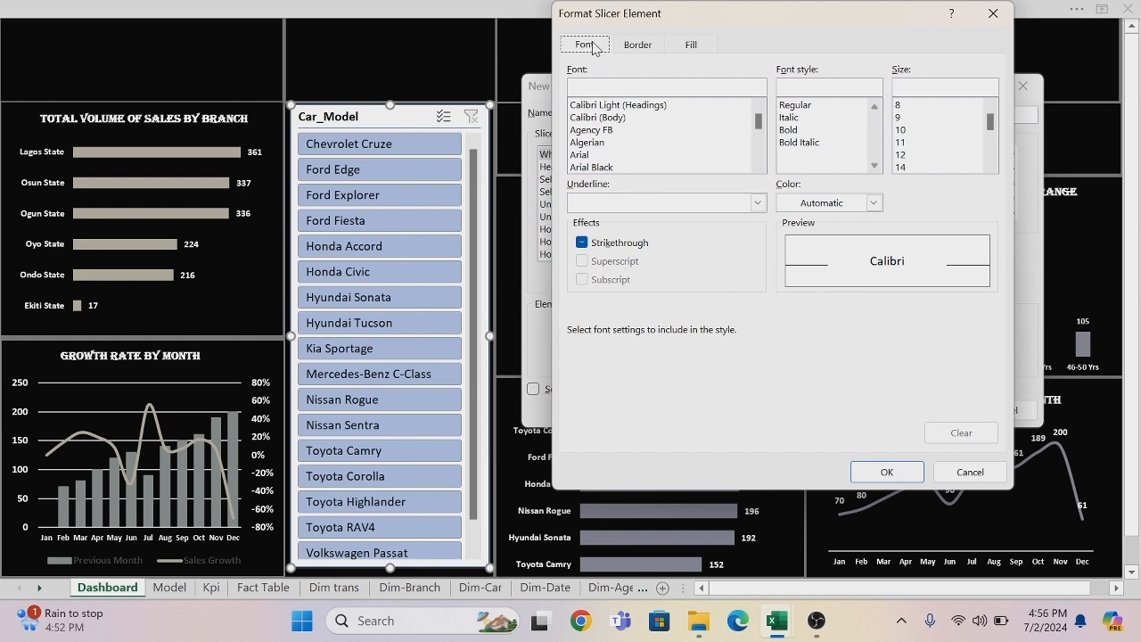
left_click(899, 106)
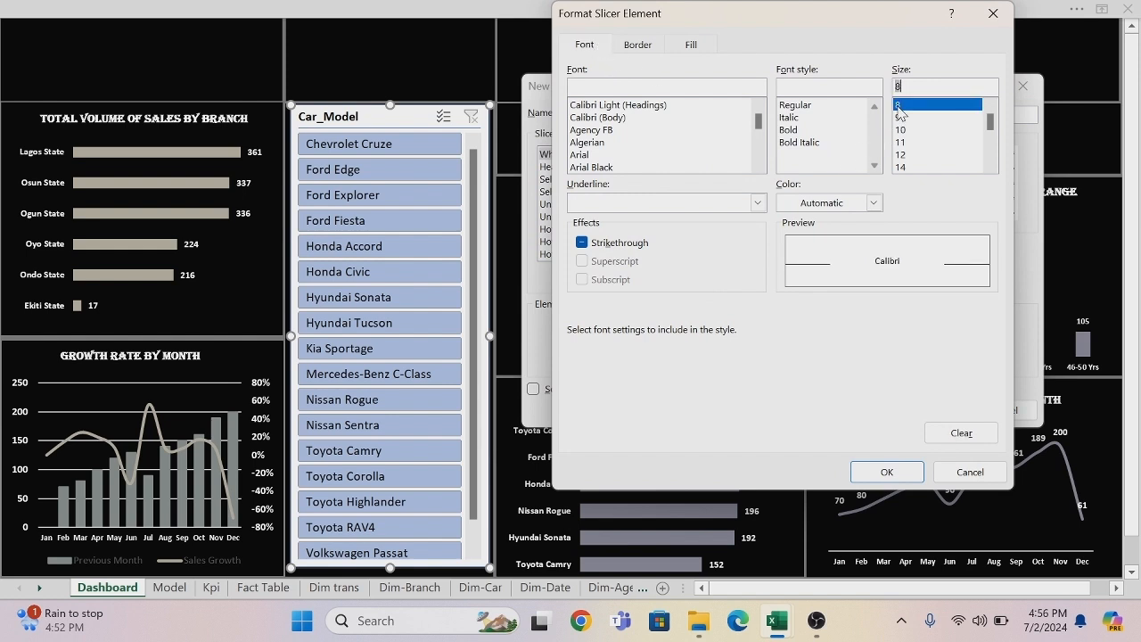
left_click(798, 131)
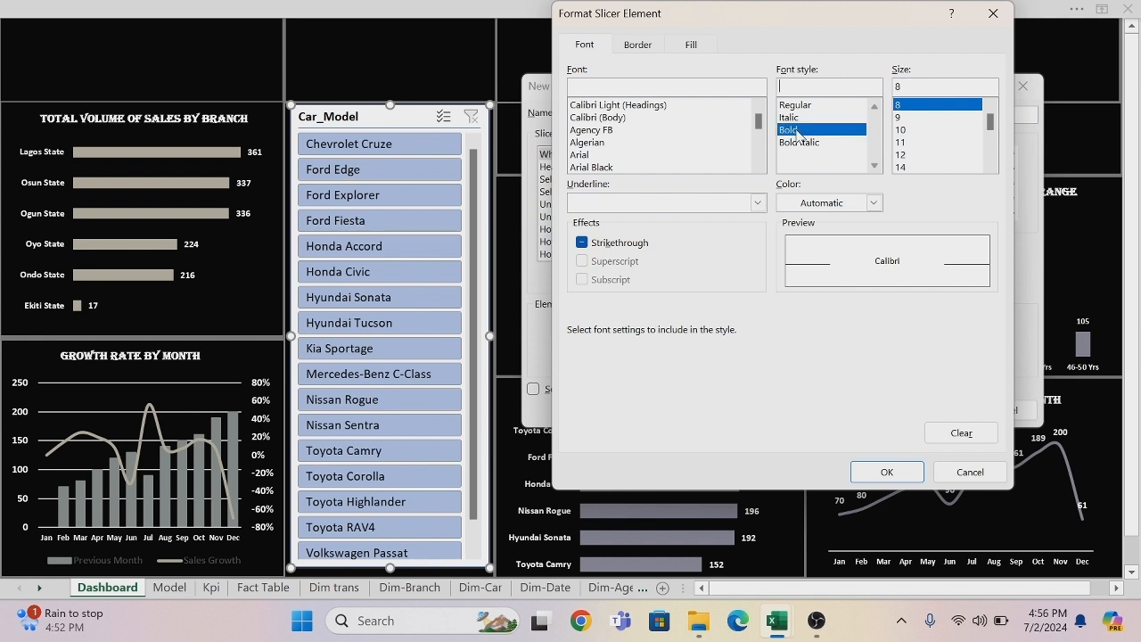
left_click(873, 205)
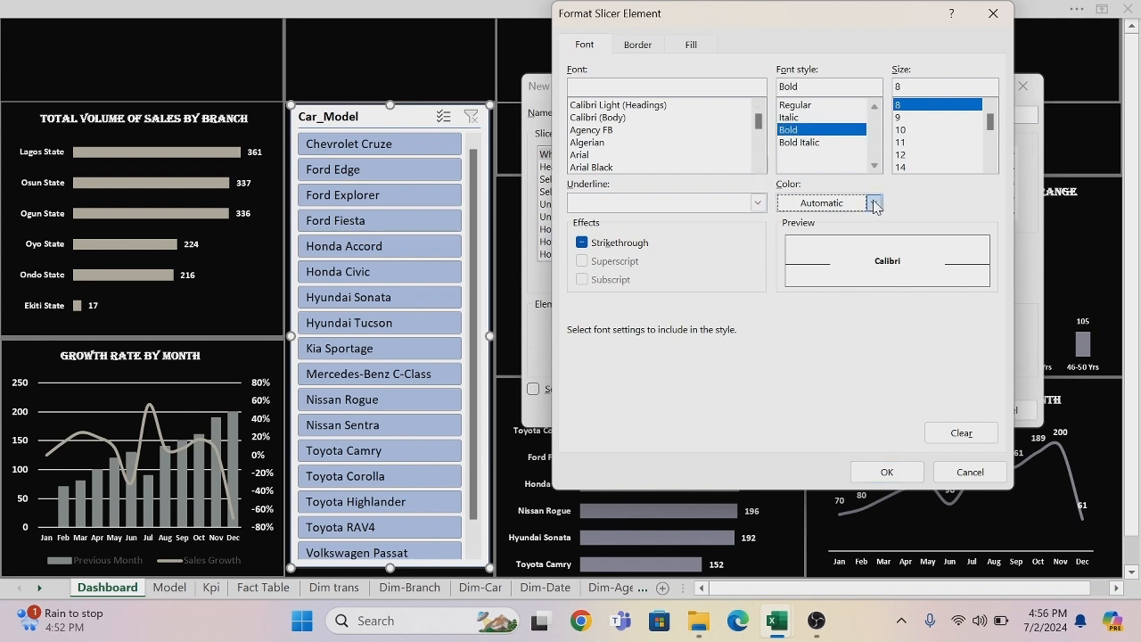
left_click(784, 274)
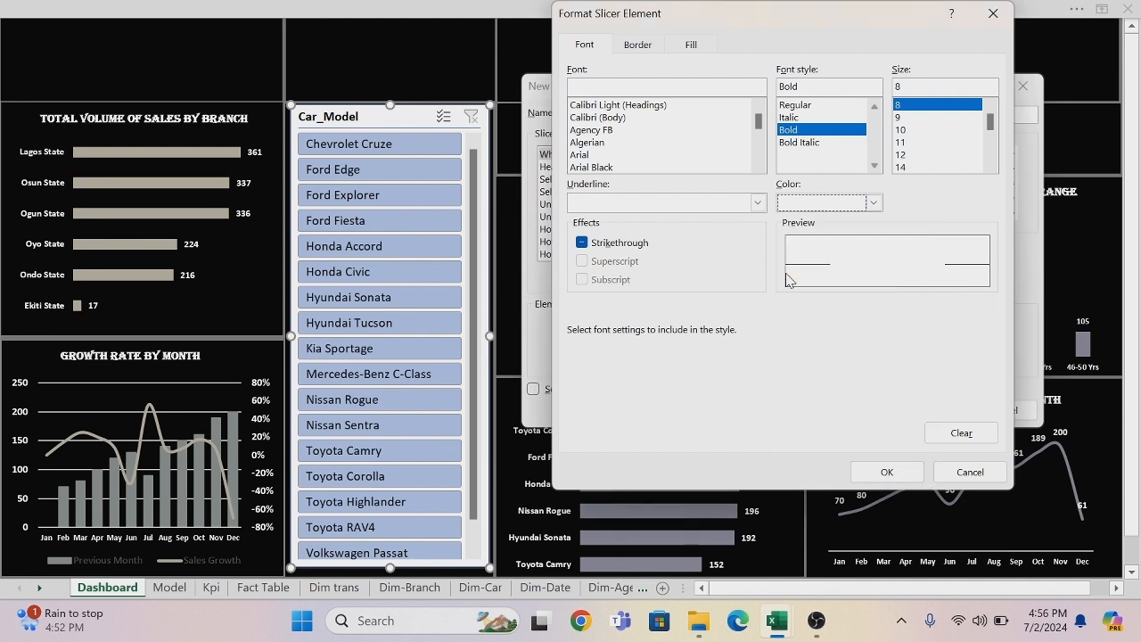
Set the Whole Slicer element's border line colour to the custom dark slate #2A2F33.
left_click(648, 46)
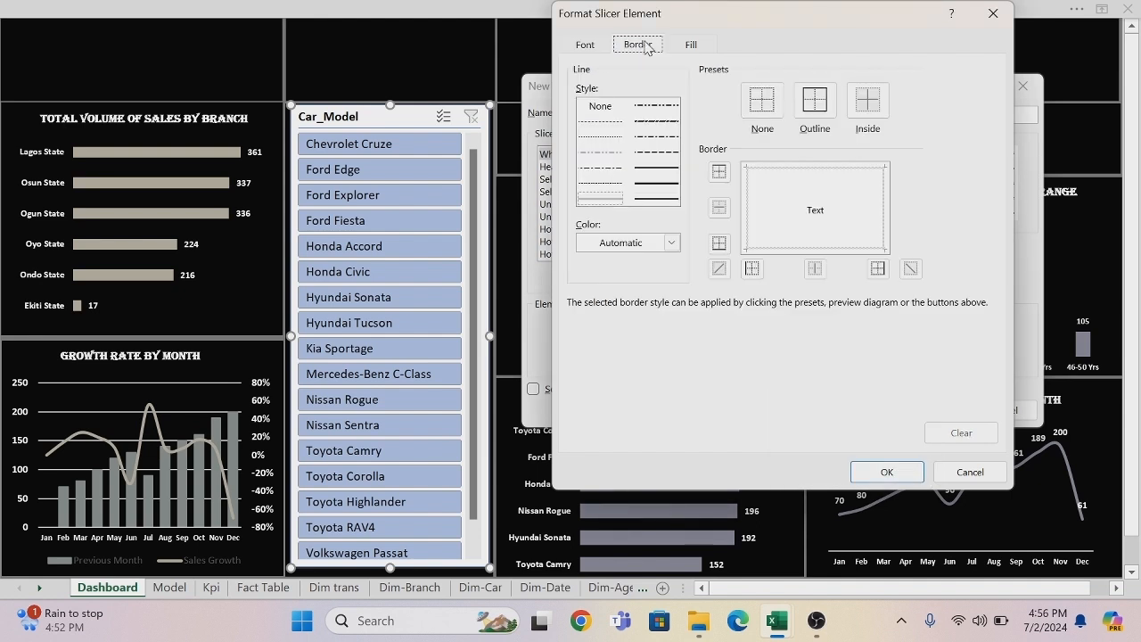
left_click(672, 243)
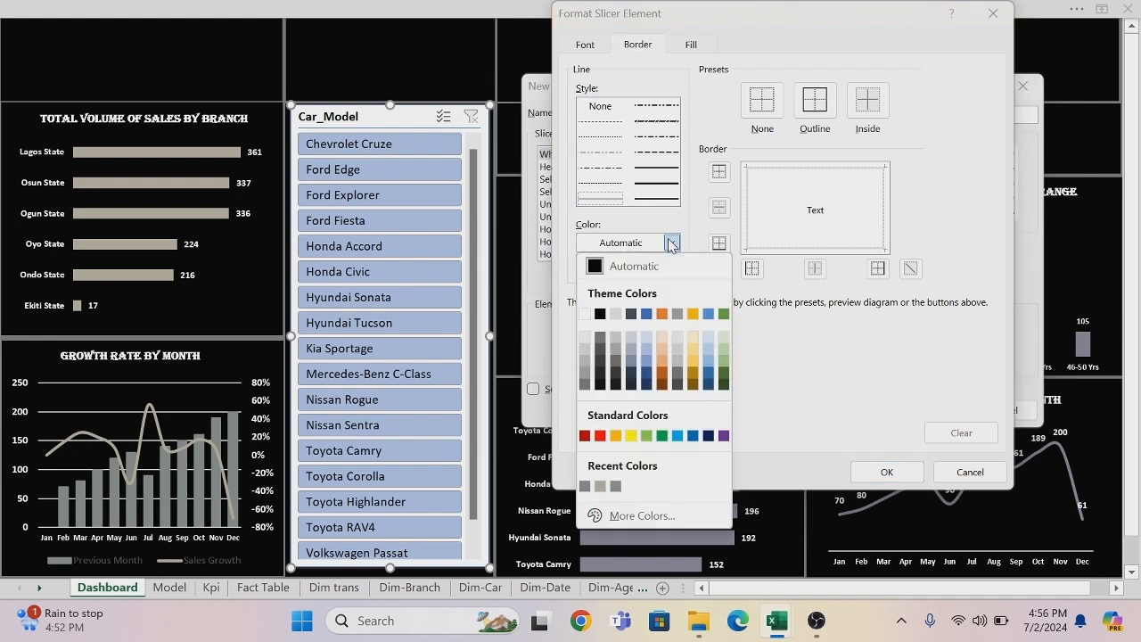
left_click(640, 517)
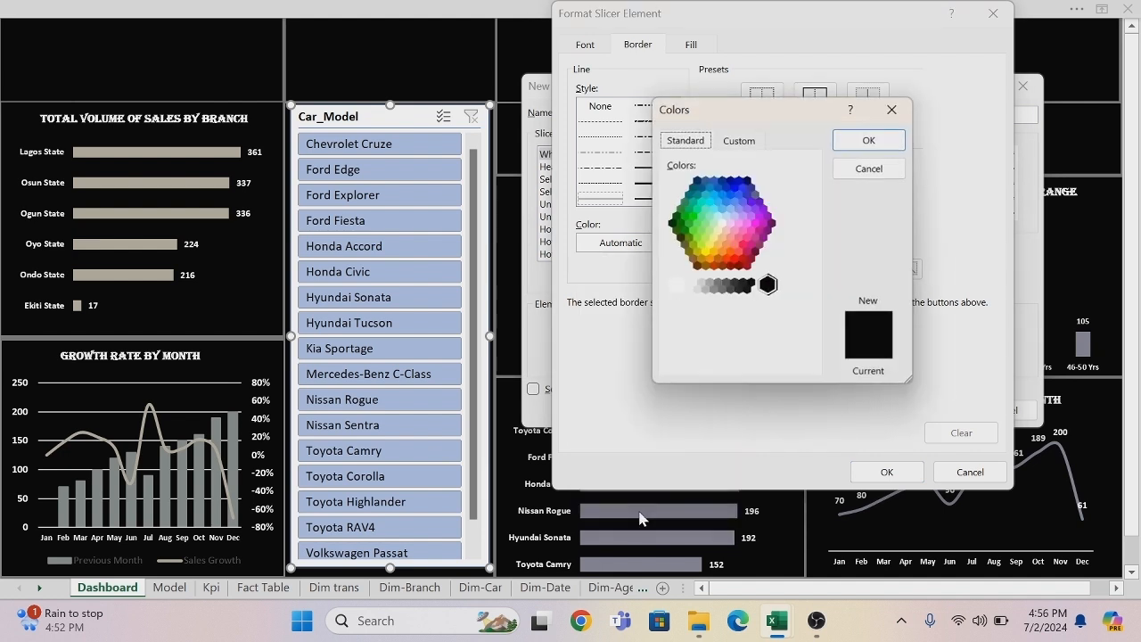
left_click(727, 142)
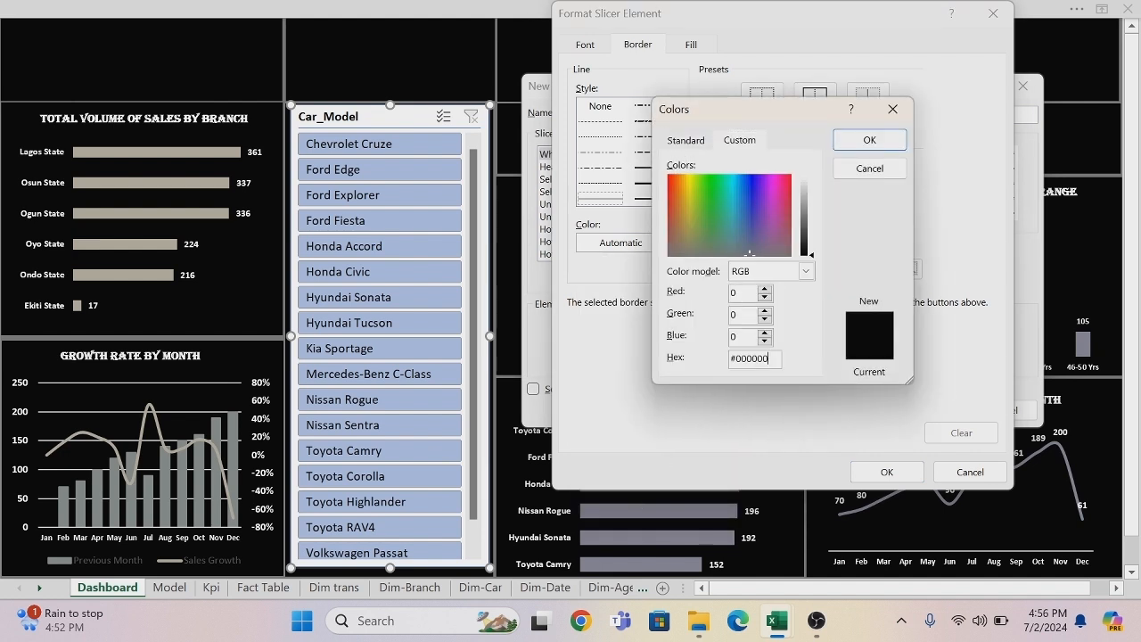
key("BackSpace")
key("BackSpace")
key("BackSpace")
type("33")
left_click(871, 141)
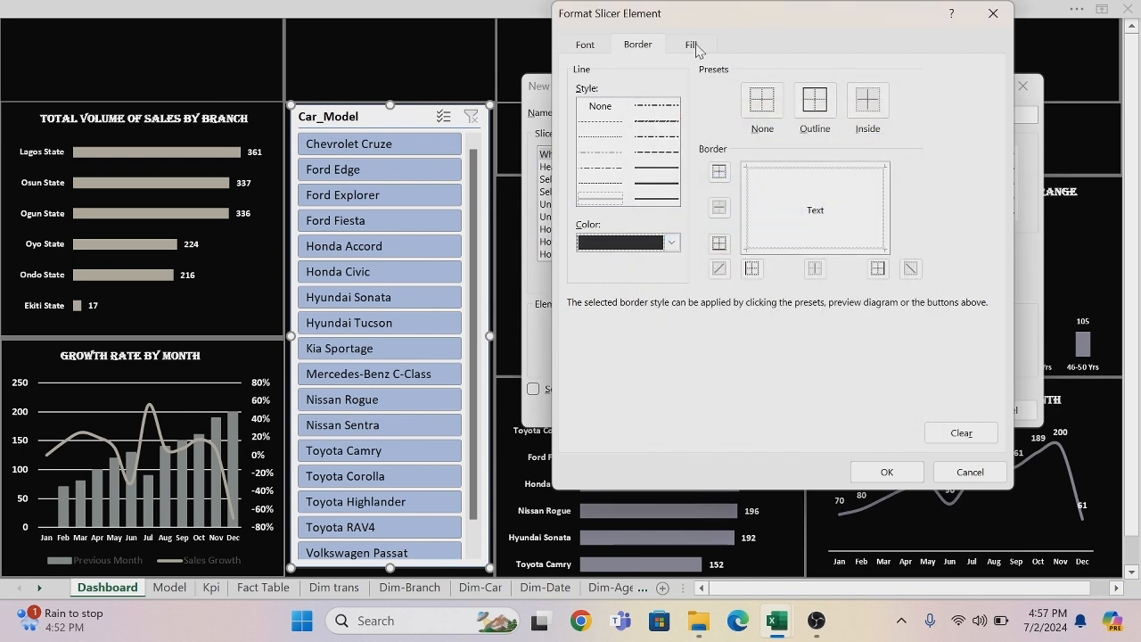
Apply a medium dash-dot-dot outline border to the Whole Slicer element.
left_click(657, 108)
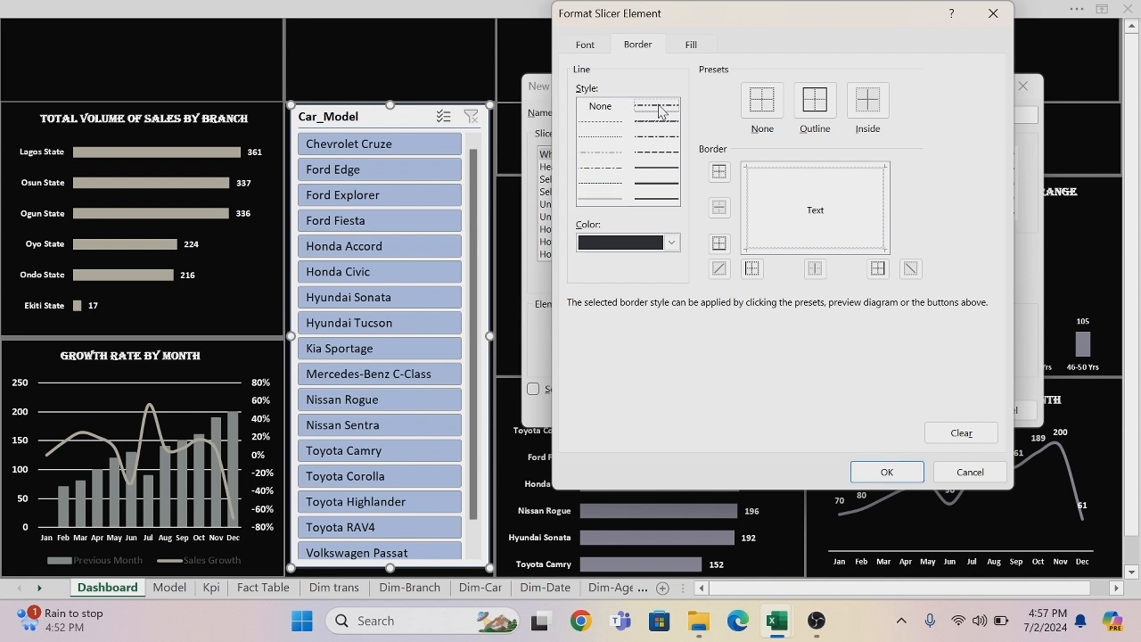
left_click(814, 100)
left_click(659, 126)
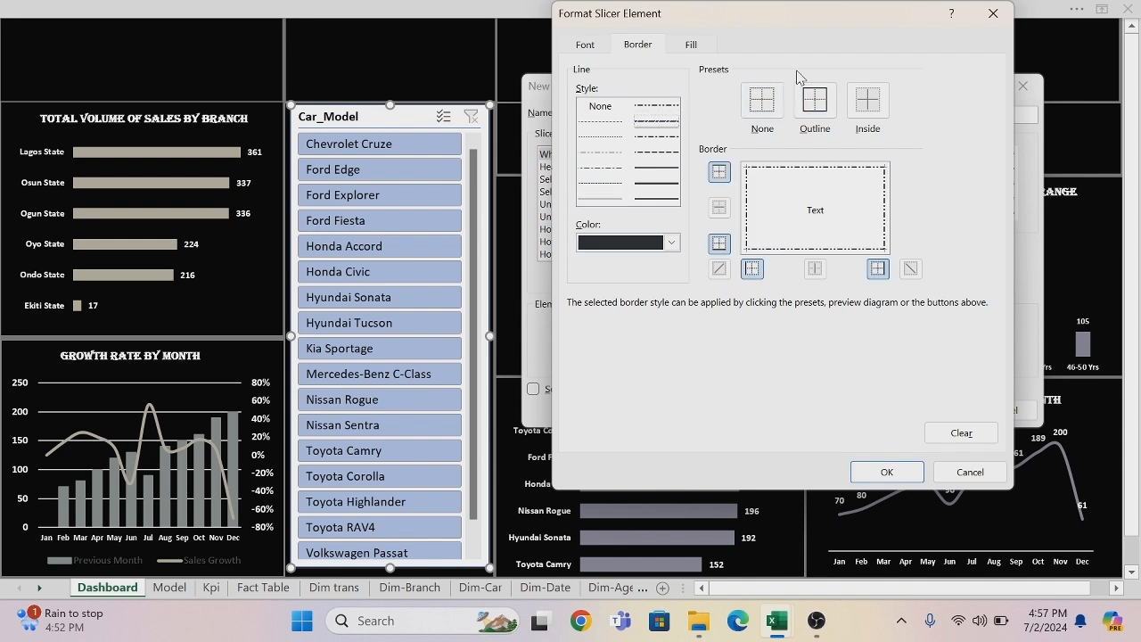
Fill the Whole Slicer element with the custom colour #2A2F33 and accept its formatting.
left_click(696, 45)
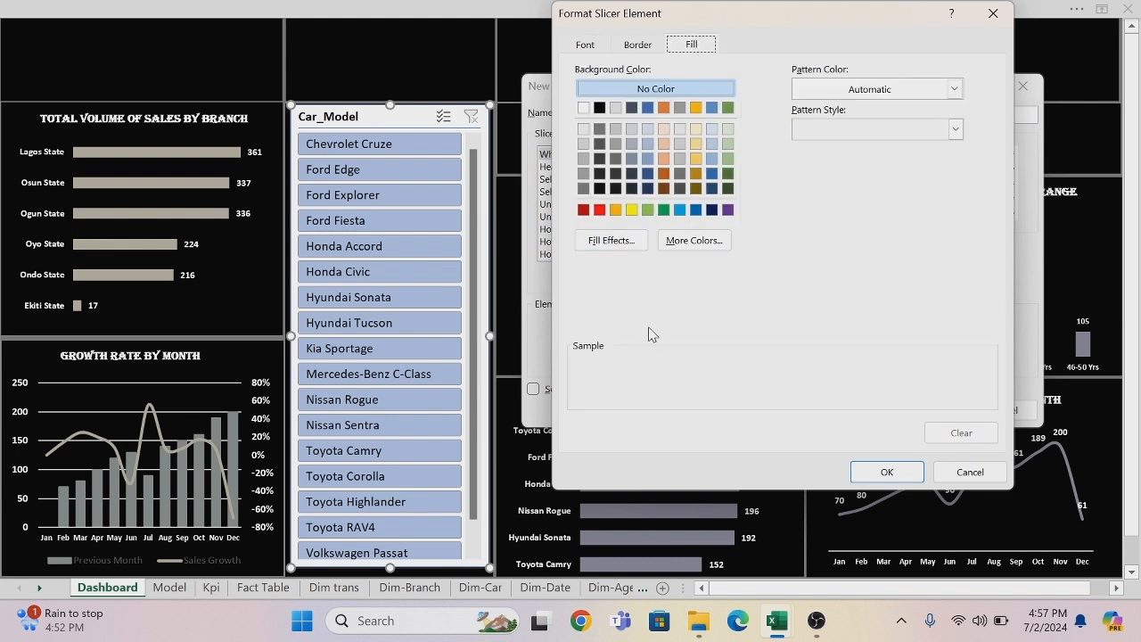
left_click(687, 248)
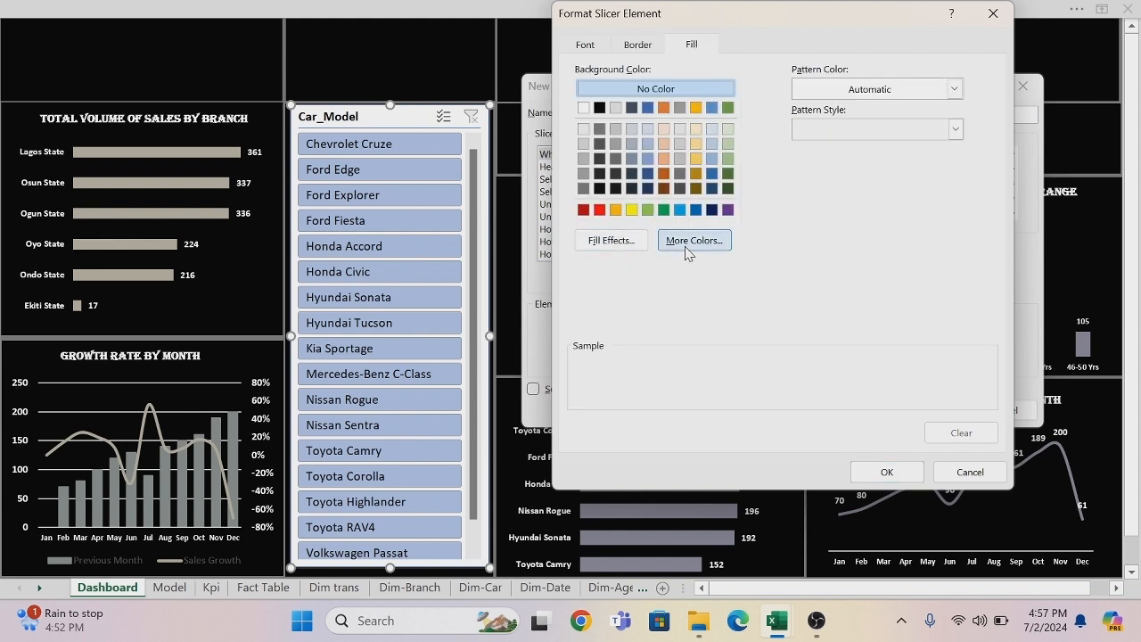
left_click(740, 141)
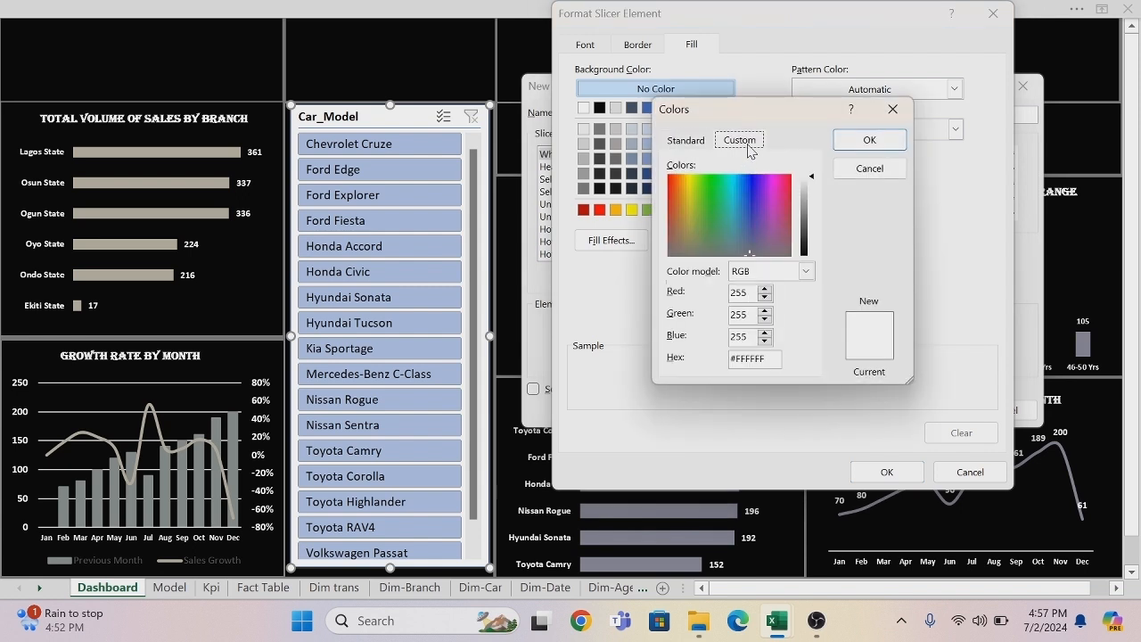
left_click(774, 359)
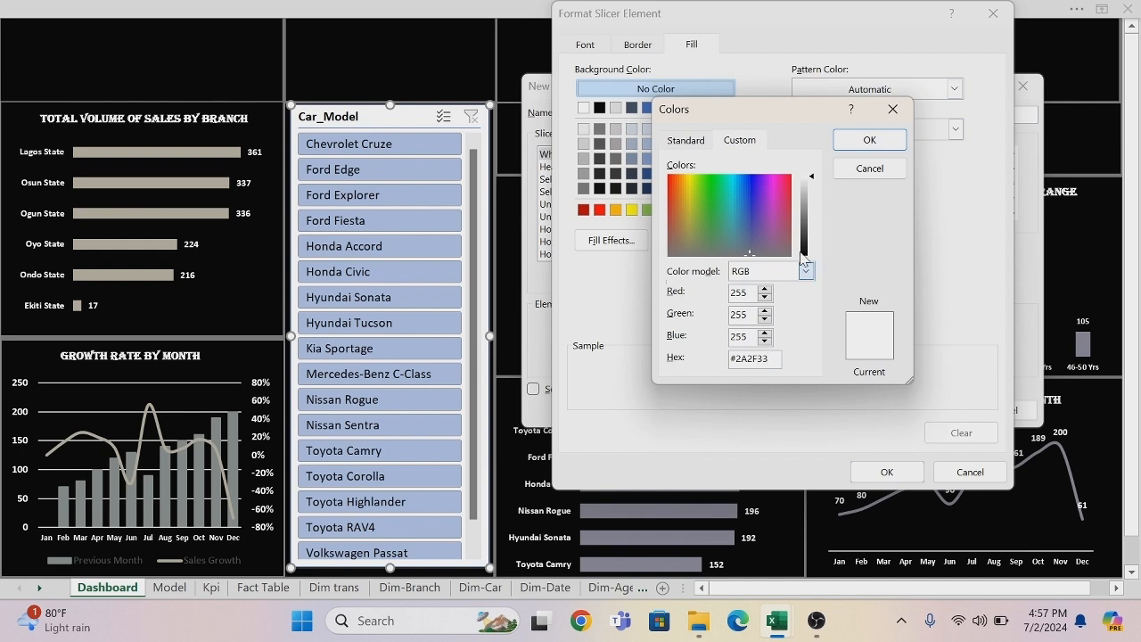
left_click(859, 142)
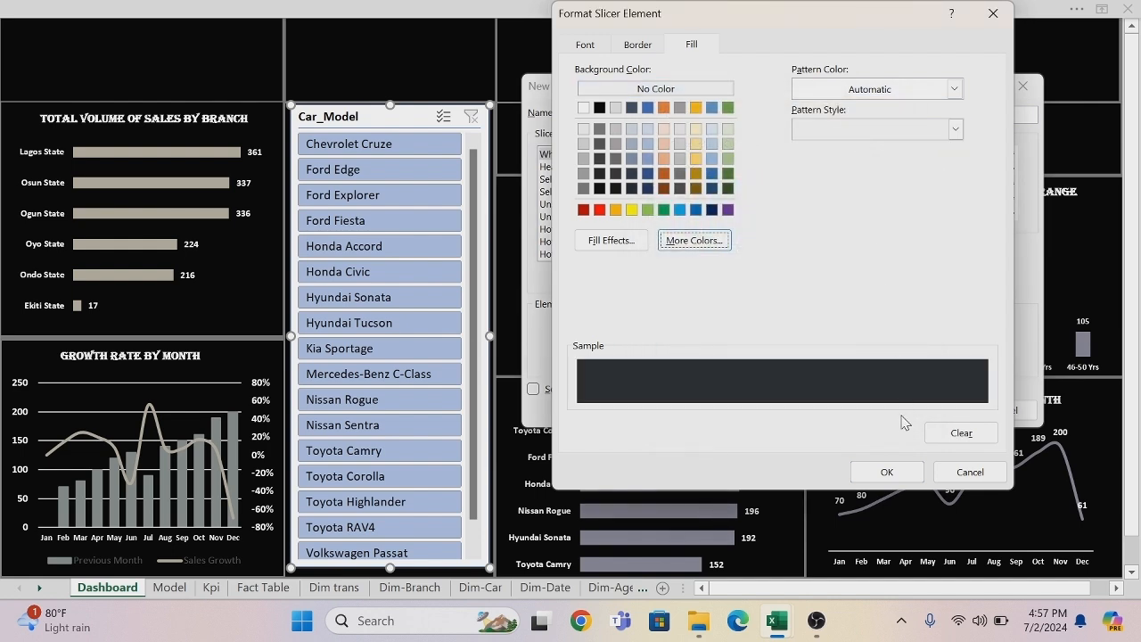
left_click(893, 471)
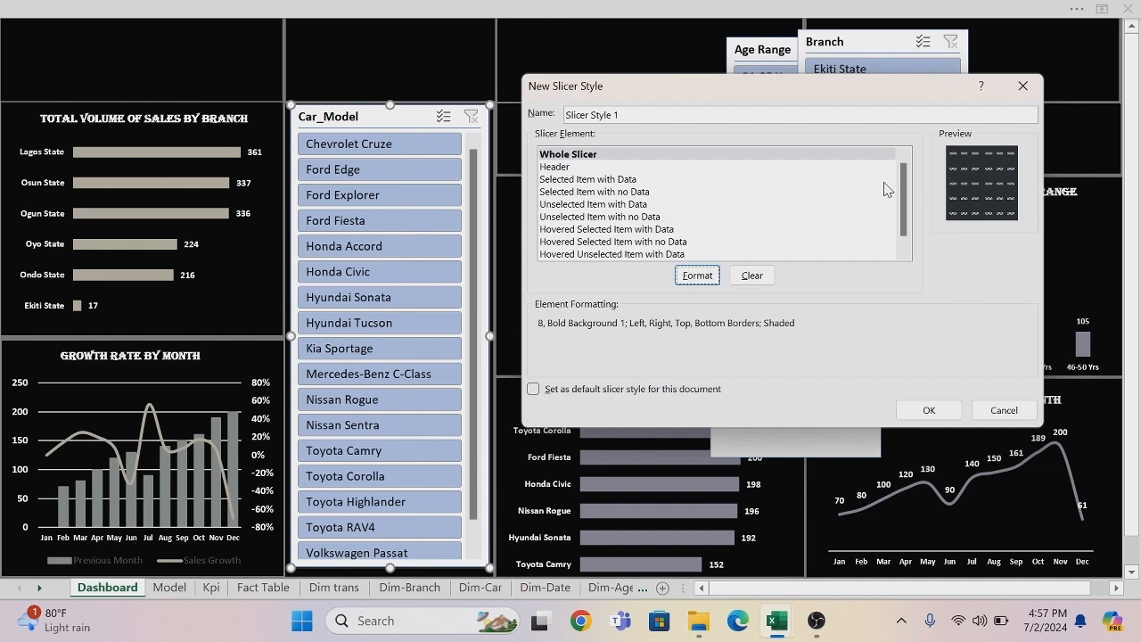
Fill the new slicer style's Header element with the custom colour #8C9491.
left_click(565, 169)
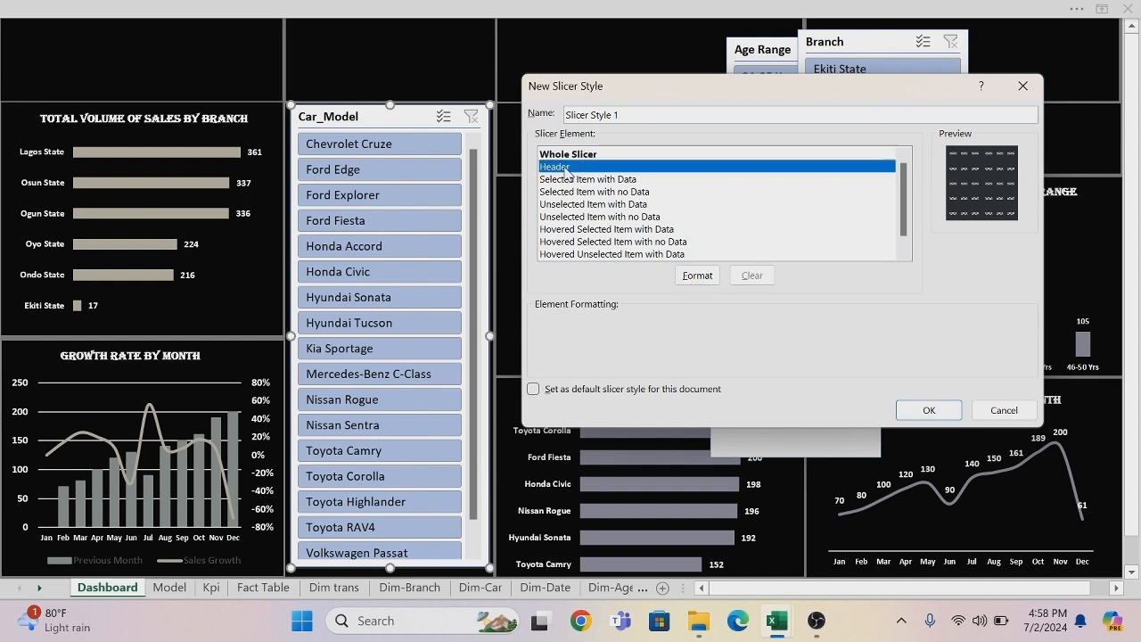
left_click(695, 275)
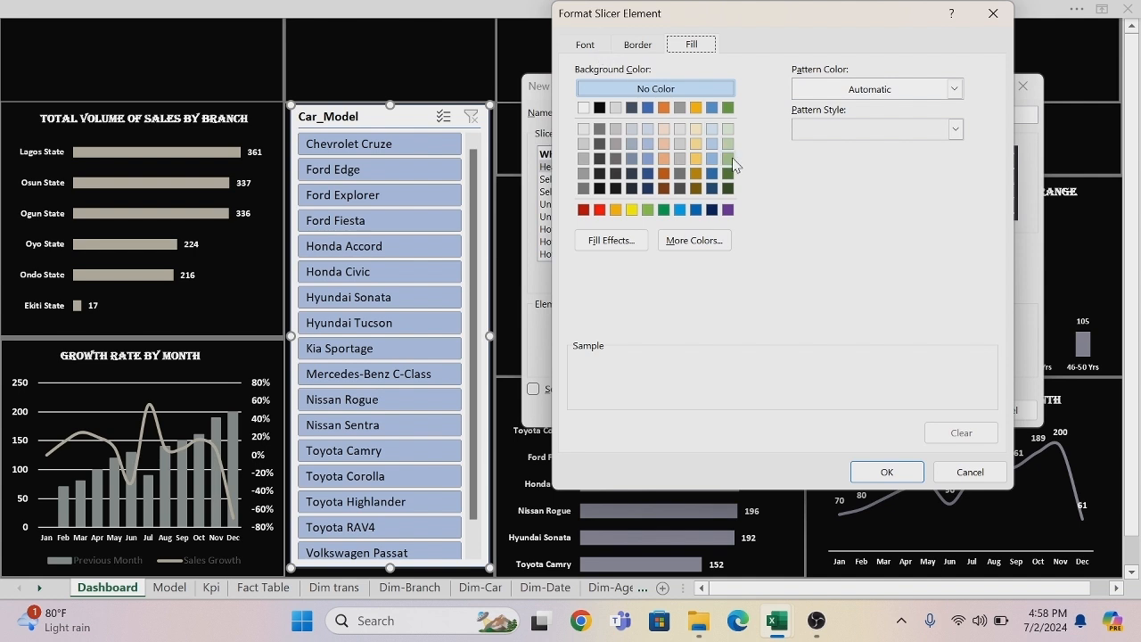
left_click(710, 242)
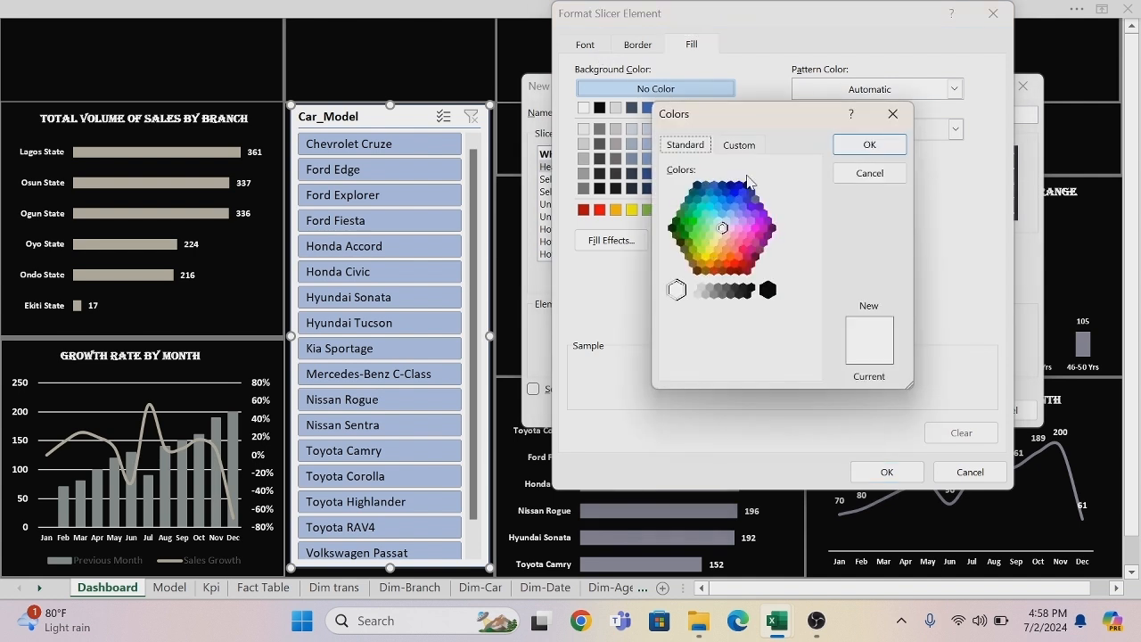
left_click(747, 147)
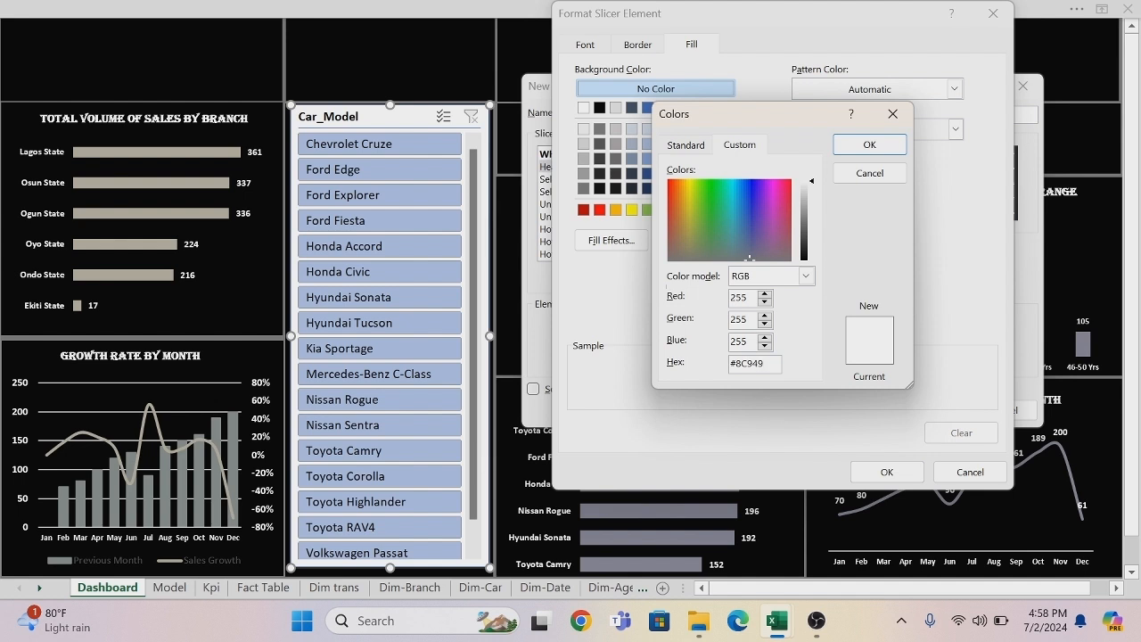
left_click(869, 145)
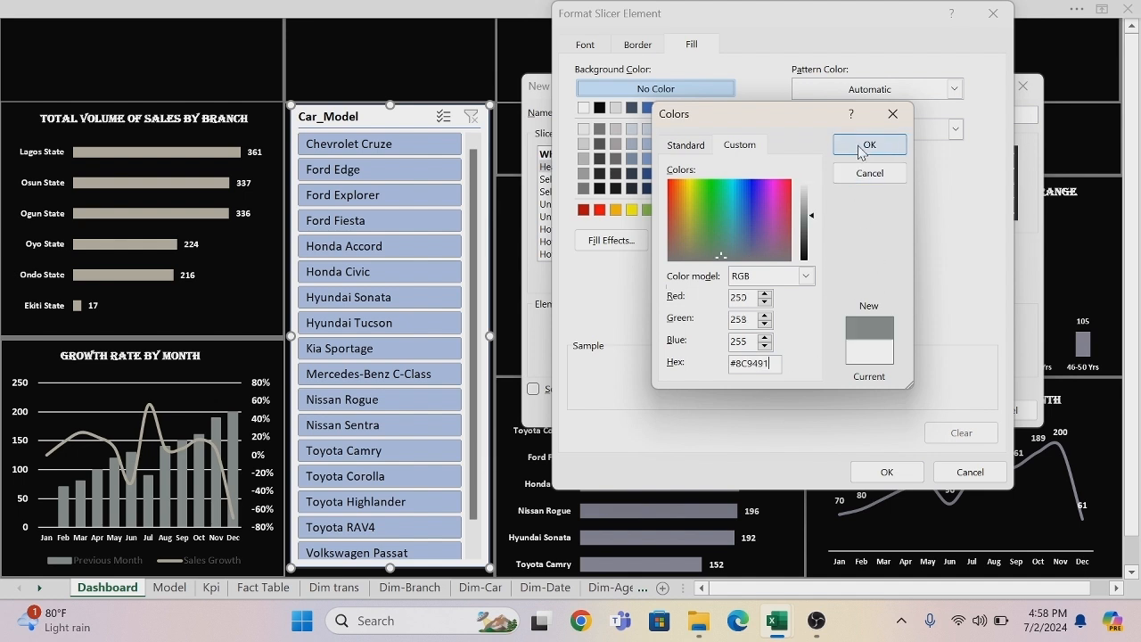
left_click(882, 473)
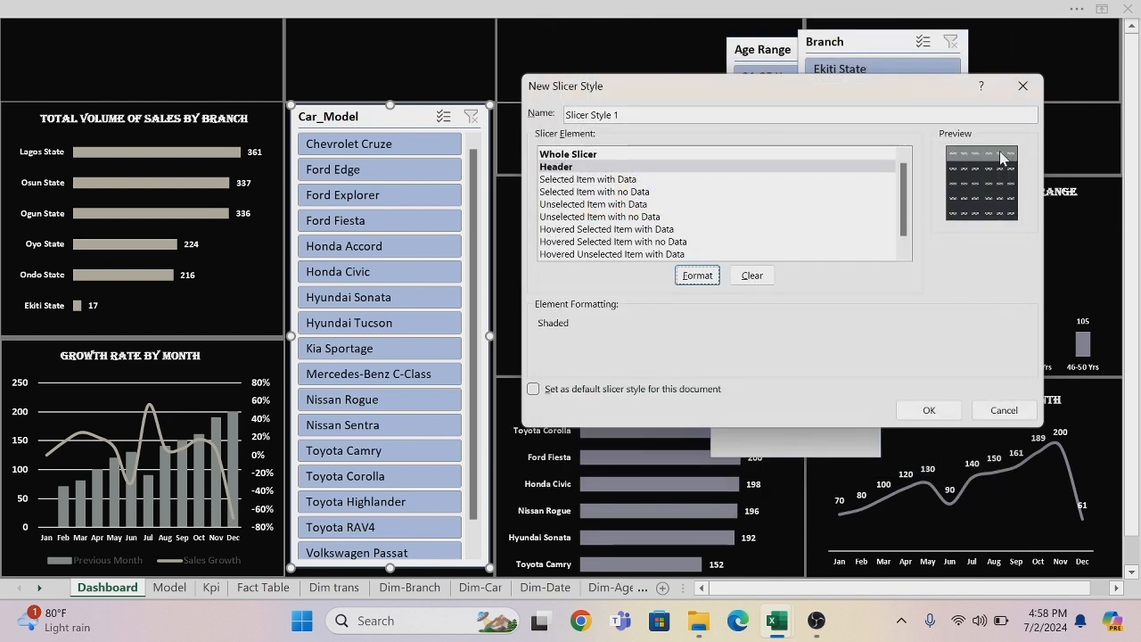
Fill the Selected Item with Data element with a horizontal two-colour gradient from recent dark slate to recent purple-grey, and accept its formatting.
left_click(615, 179)
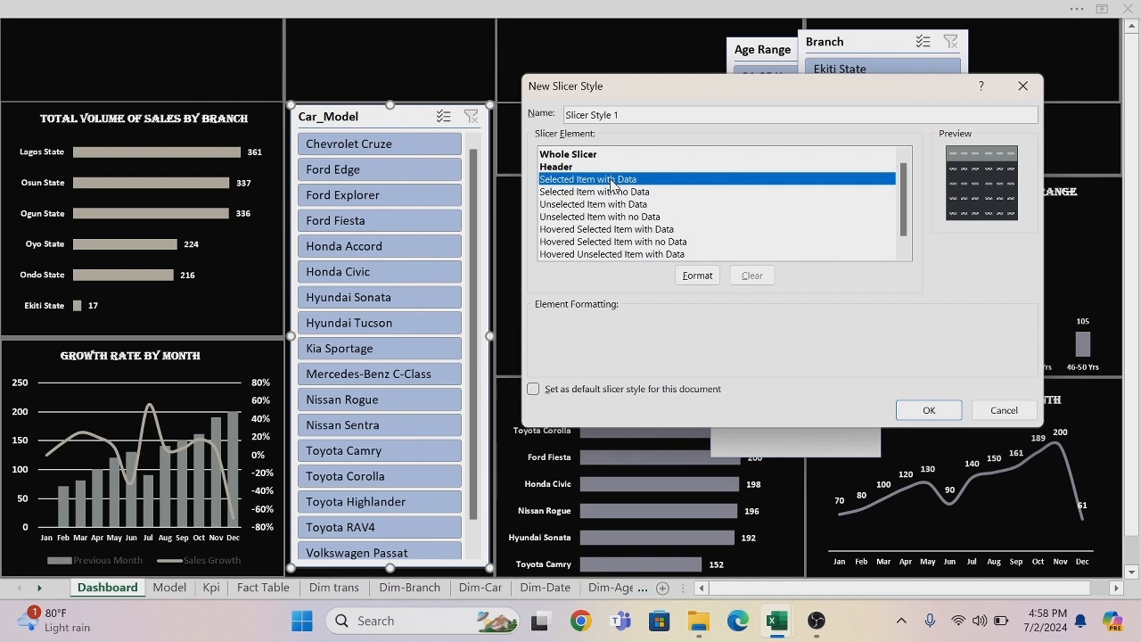
left_click(697, 276)
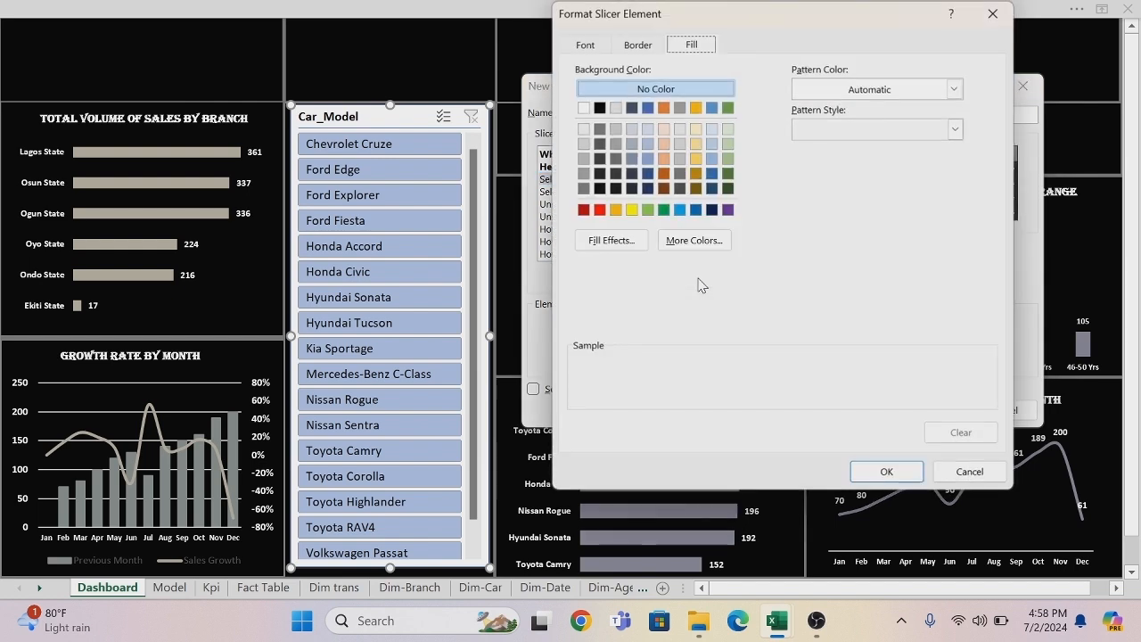
left_click(631, 242)
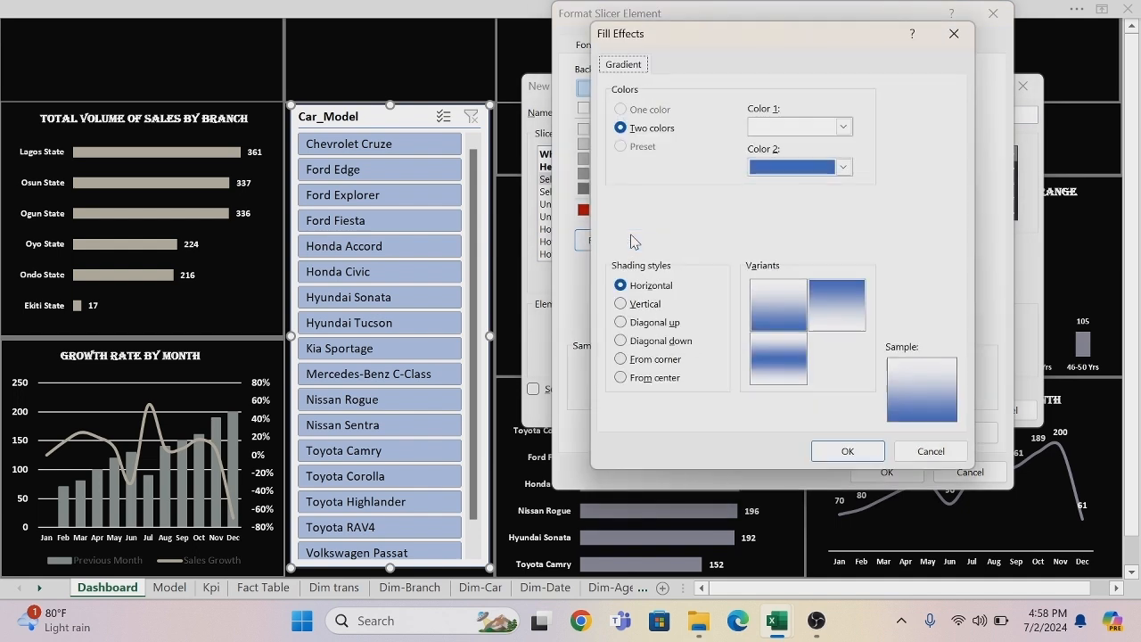
left_click(843, 125)
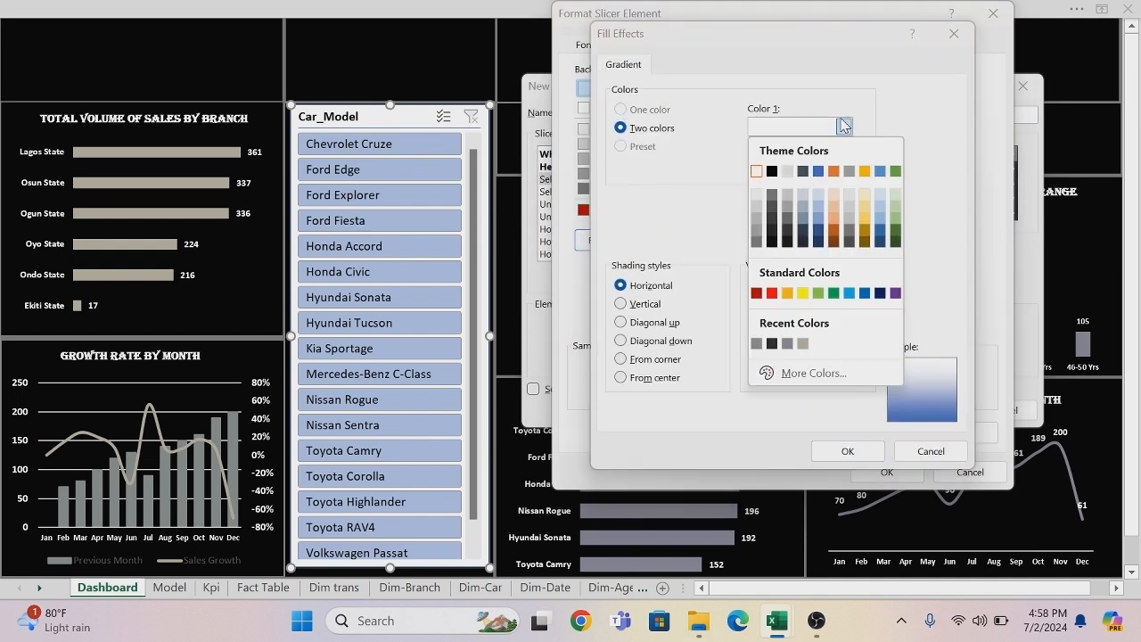
left_click(772, 344)
left_click(843, 166)
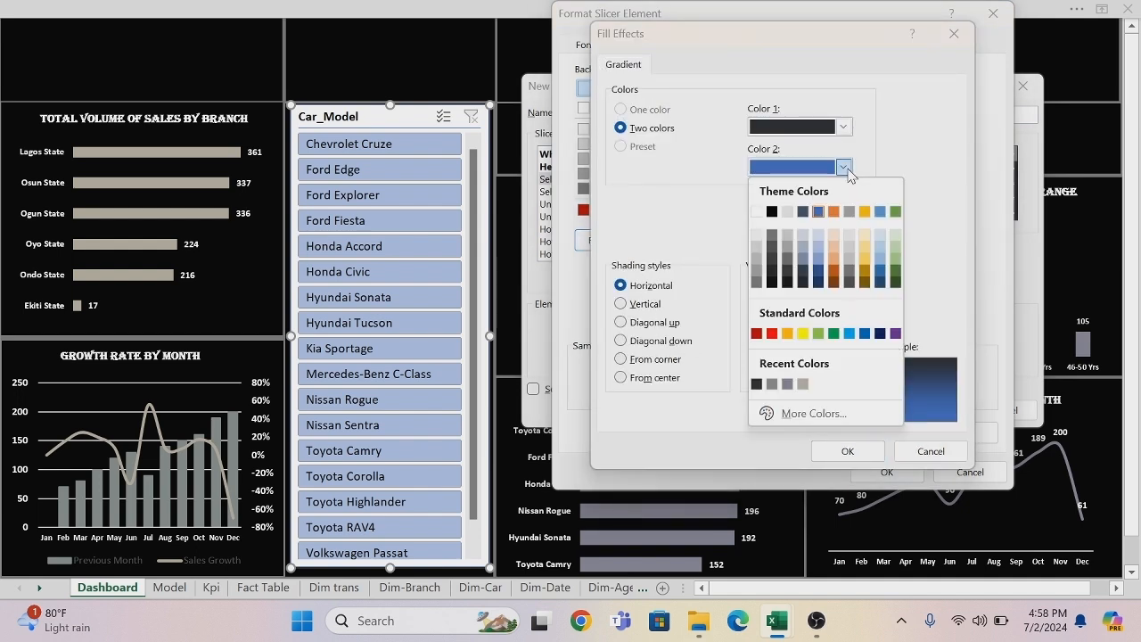
left_click(787, 383)
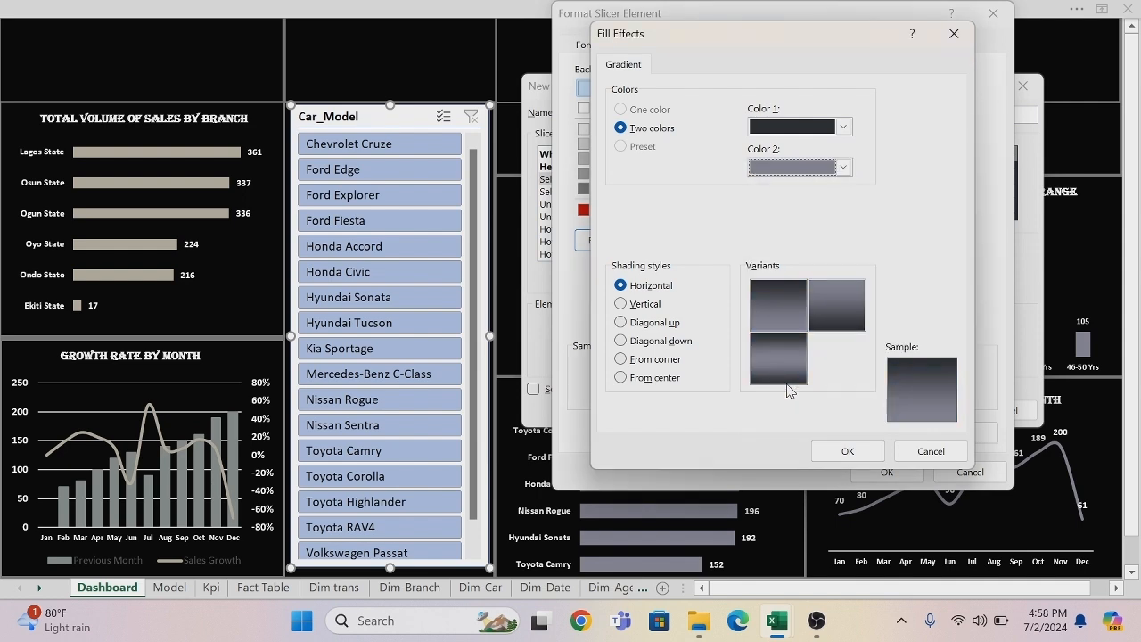
left_click(839, 452)
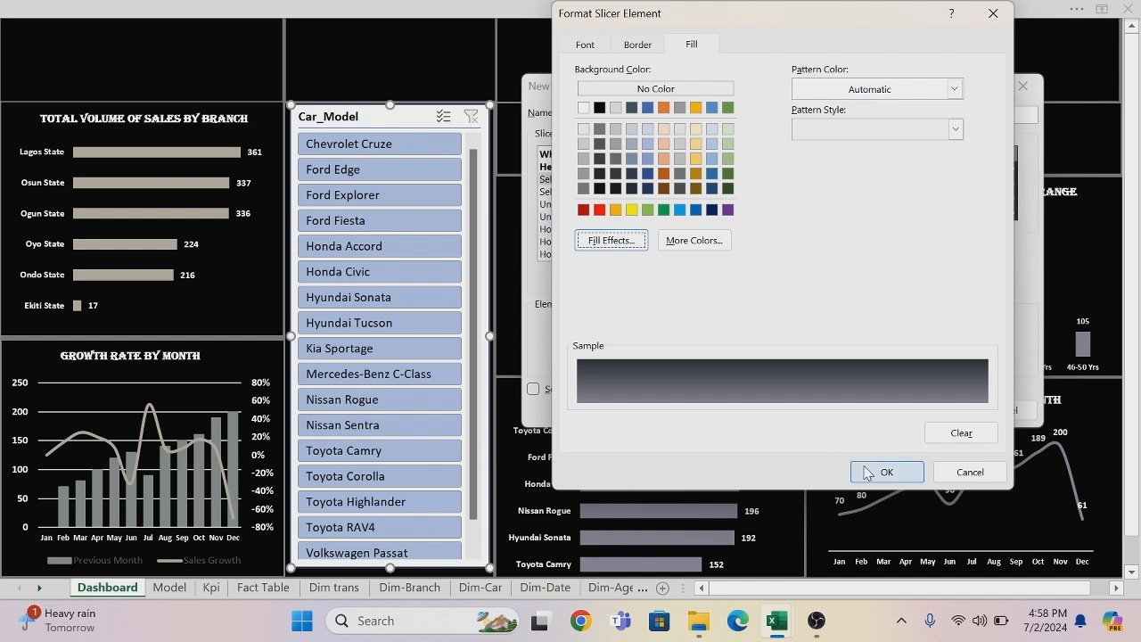
left_click(862, 465)
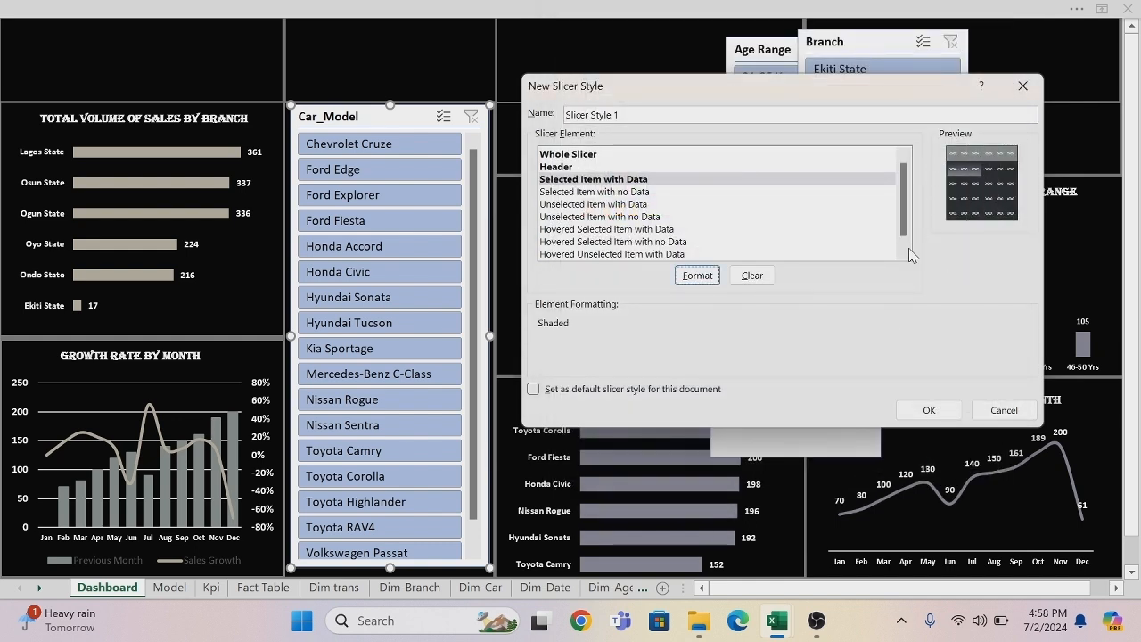
Save the new slicer style as Slicer Style 1 and apply it to the Car_Model slicer.
left_click(927, 413)
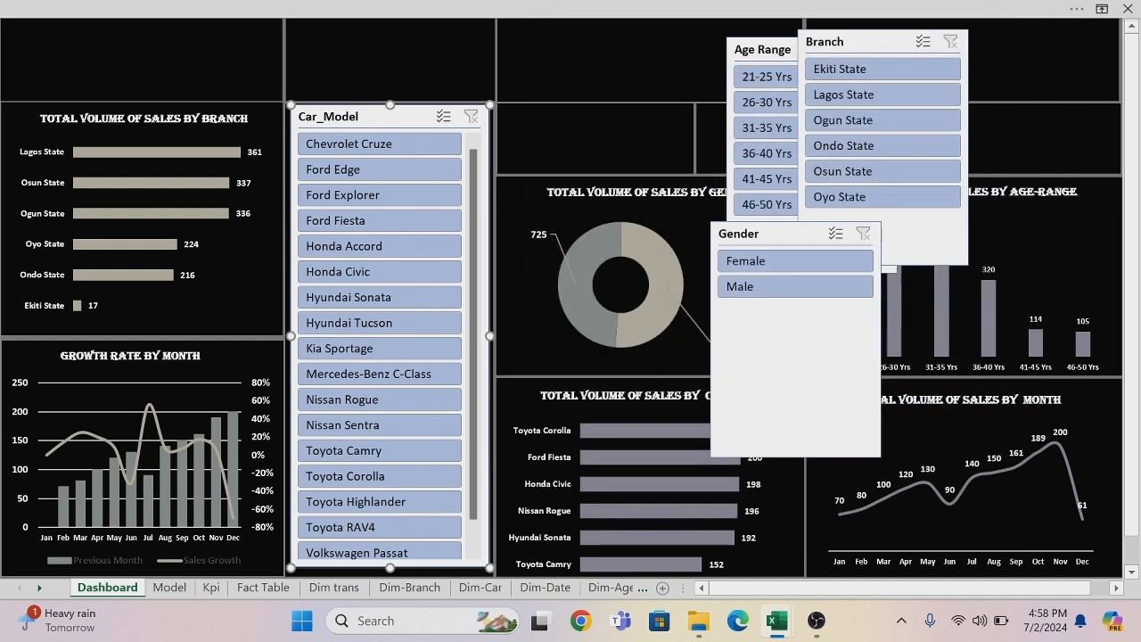
left_click(675, 12)
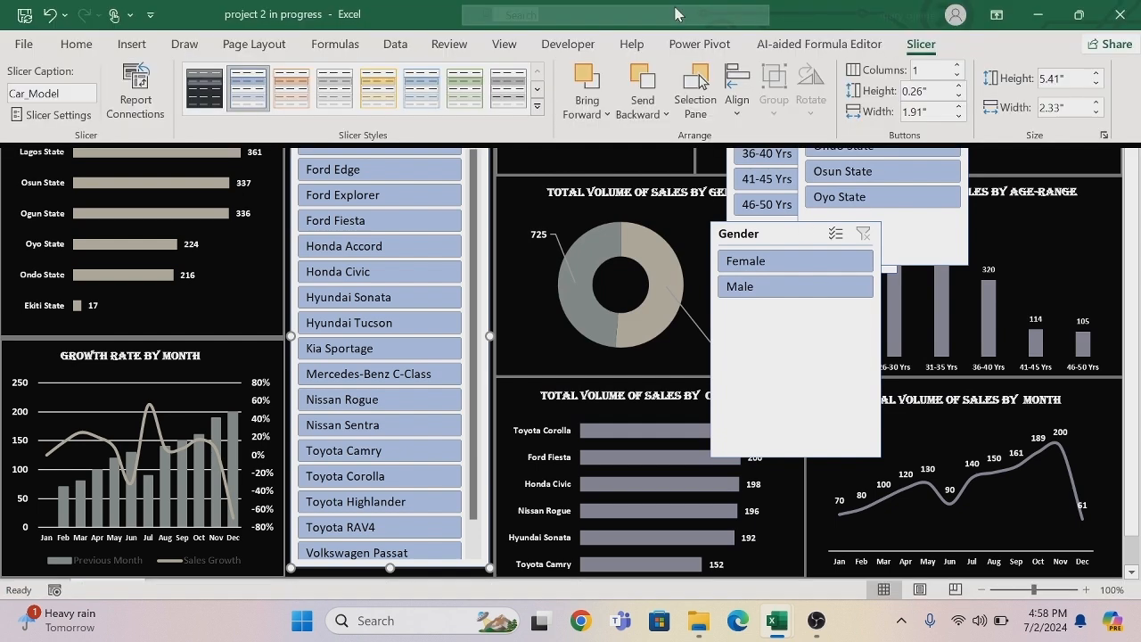
left_click(210, 89)
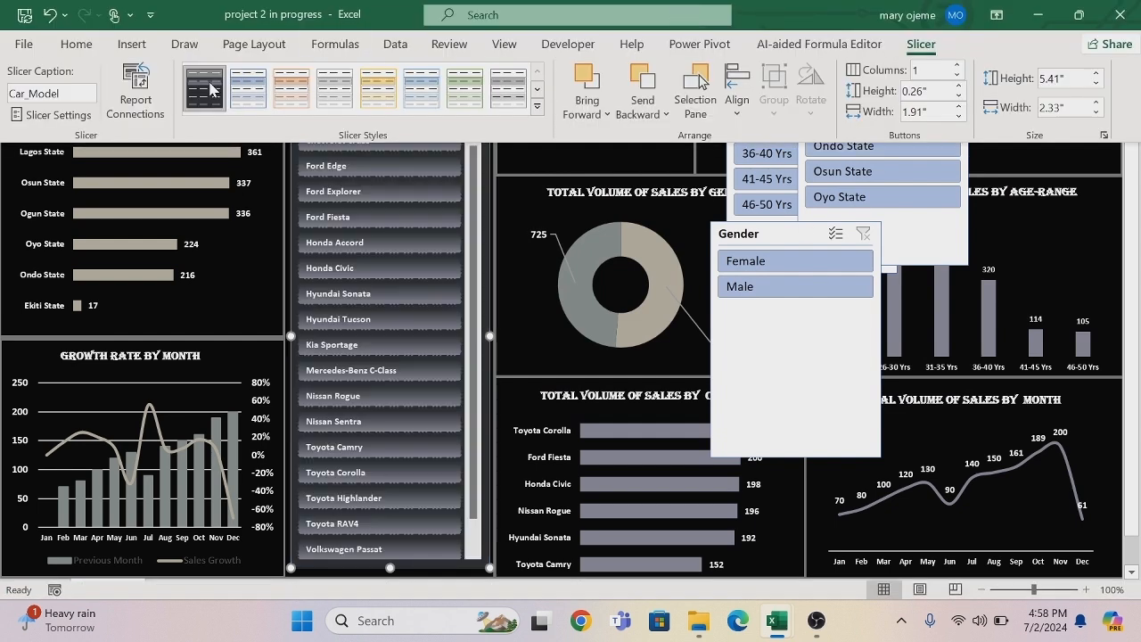
left_click(280, 287)
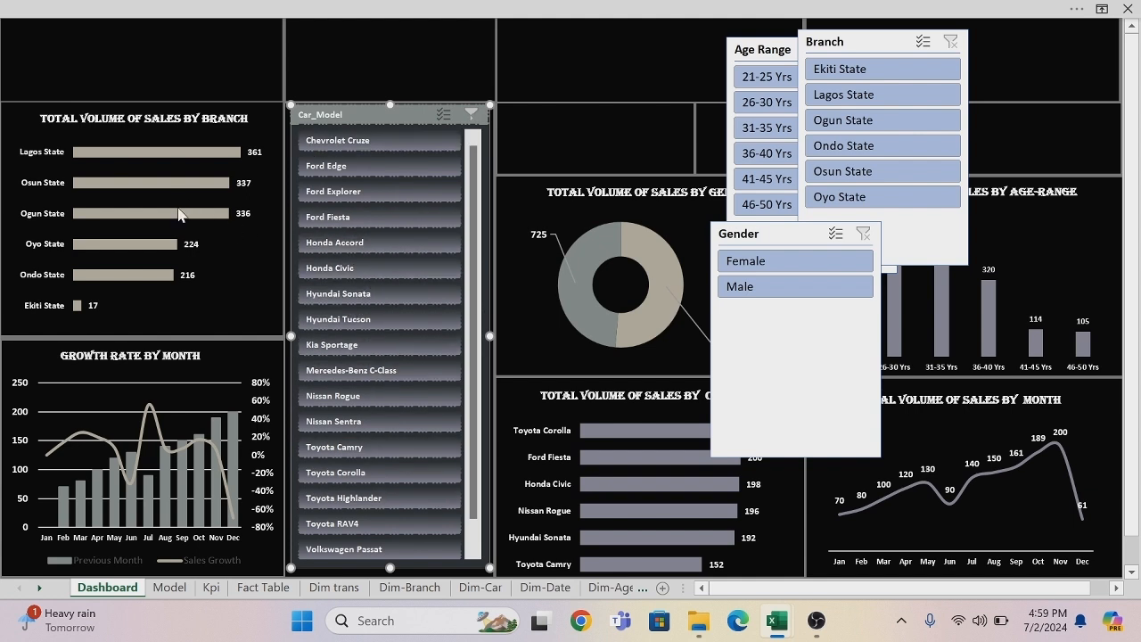
Modify Slicer Style 1 so the Selected Item with Data gradient uses the recent beige as its second colour.
left_click(356, 7)
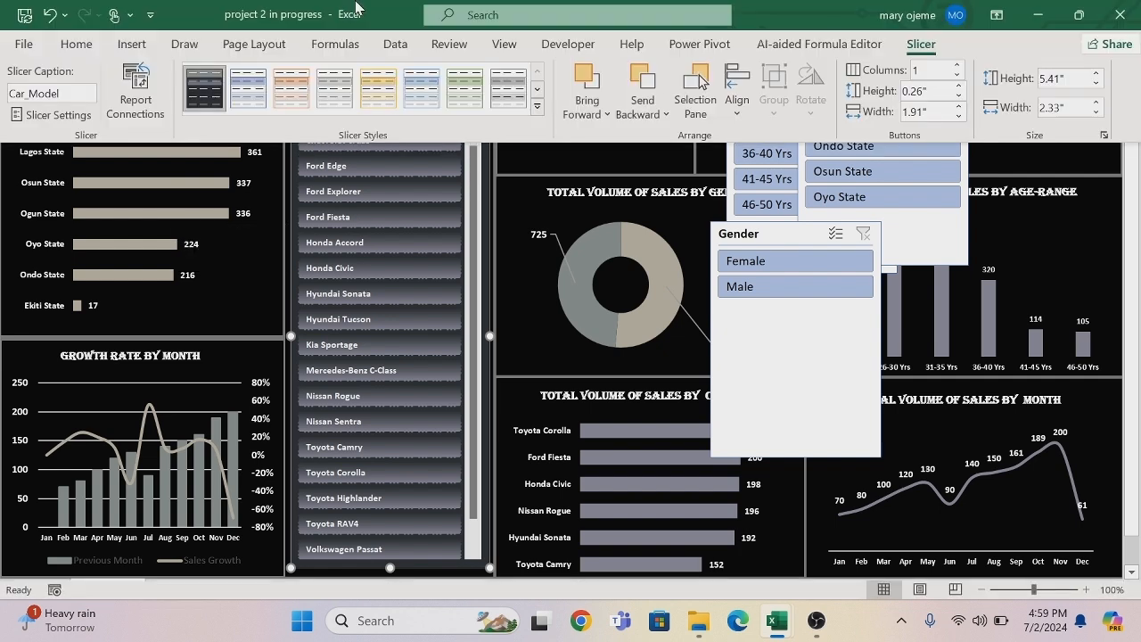
right_click(211, 86)
left_click(253, 96)
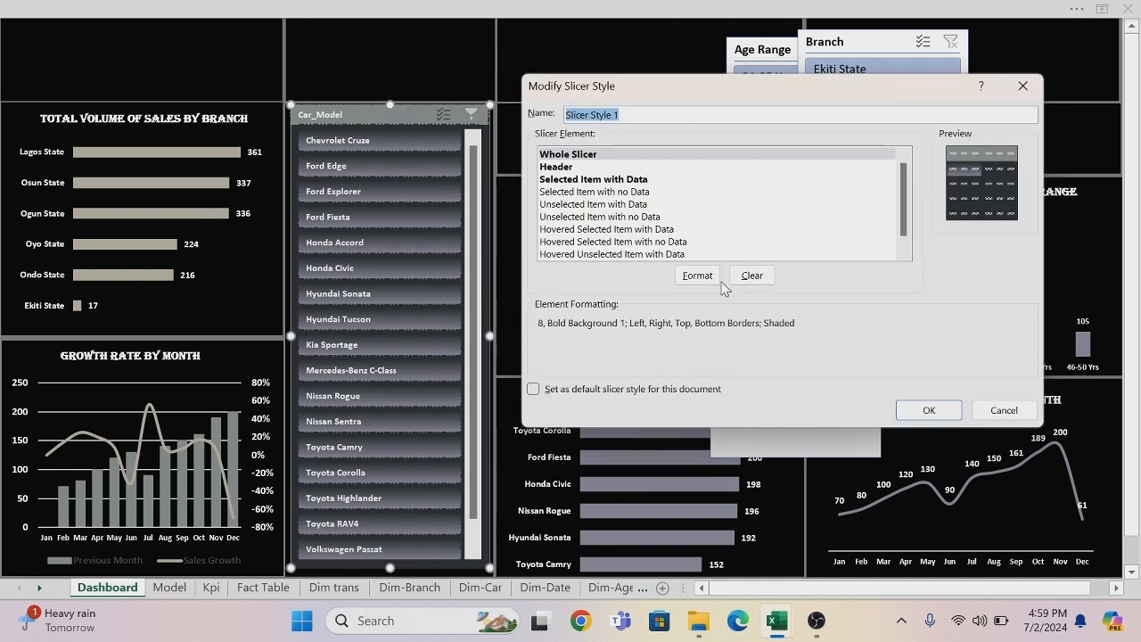
left_click(605, 182)
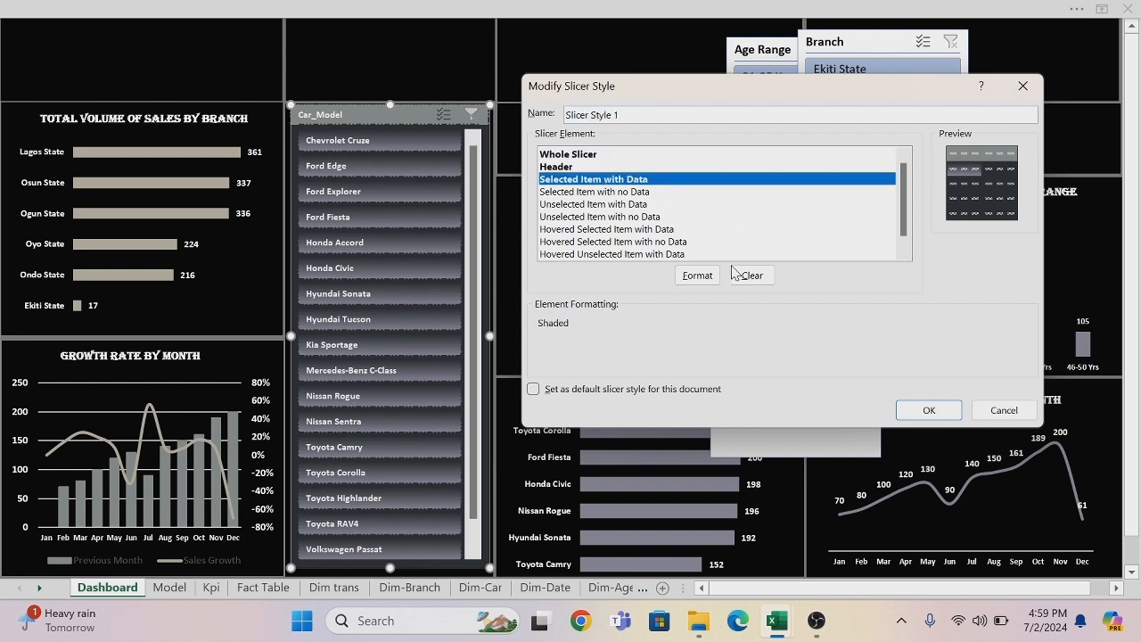
left_click(700, 276)
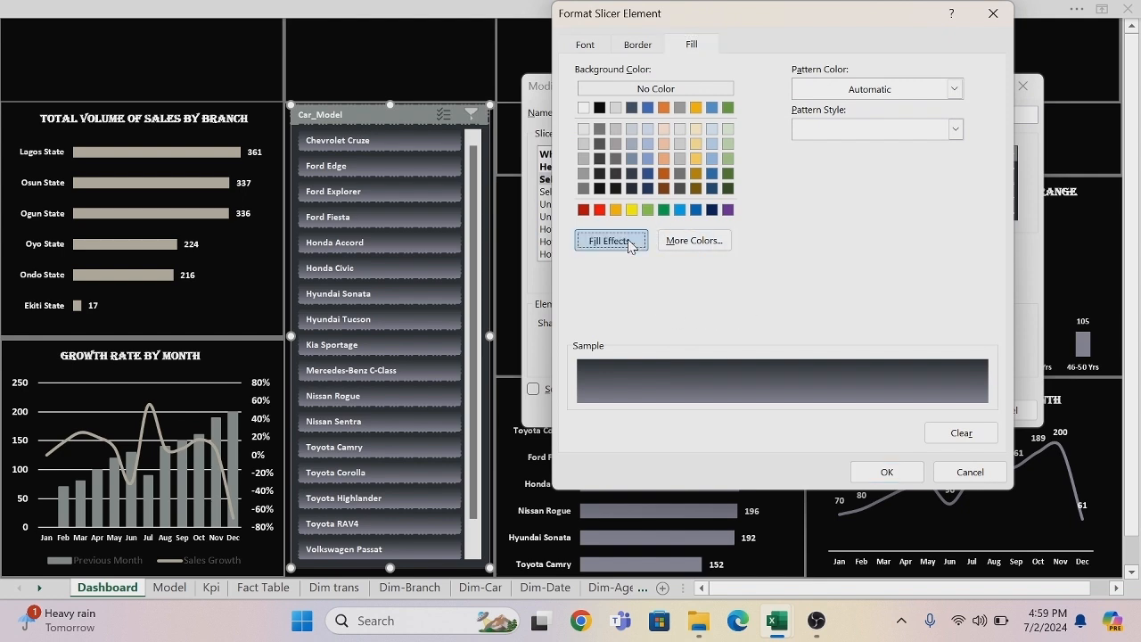
left_click(627, 239)
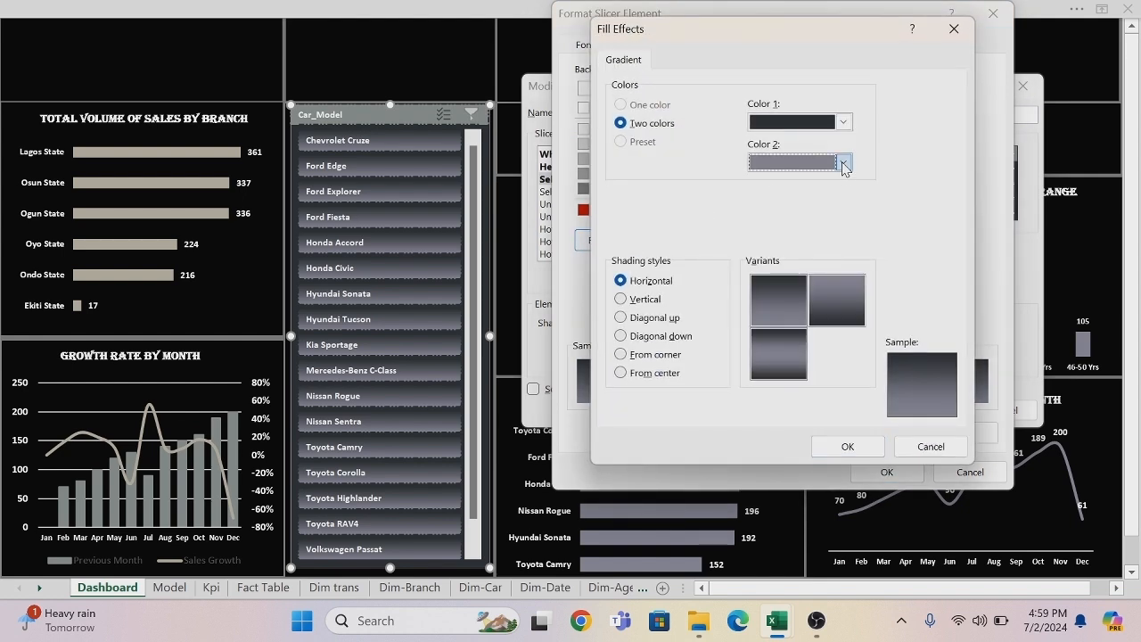
left_click(843, 163)
left_click(803, 380)
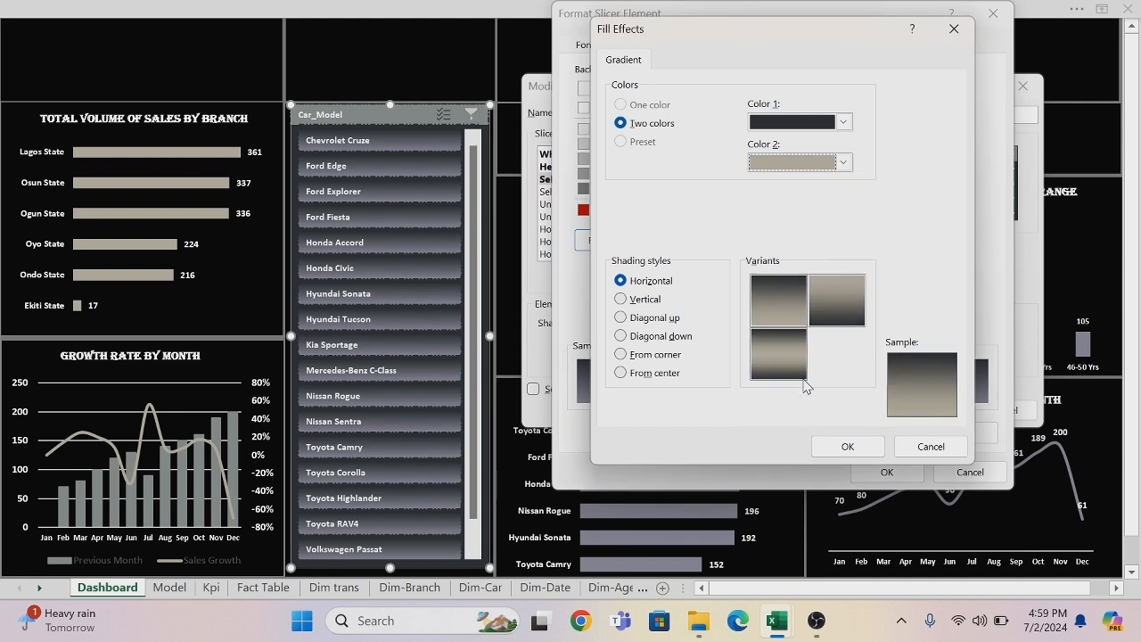
left_click(844, 448)
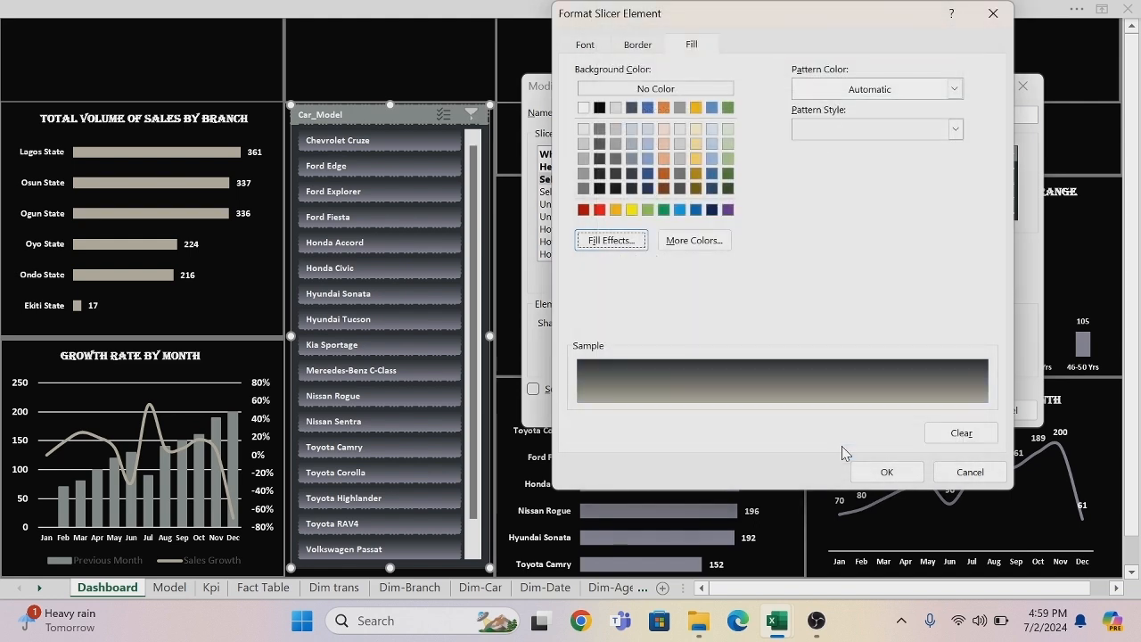
left_click(905, 475)
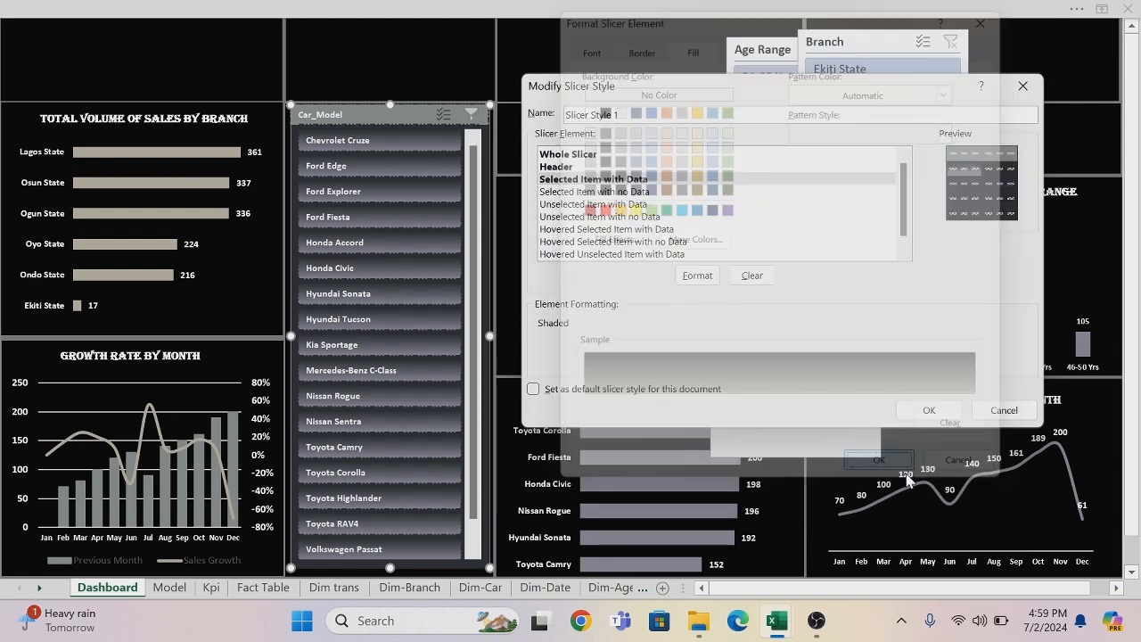
left_click(930, 413)
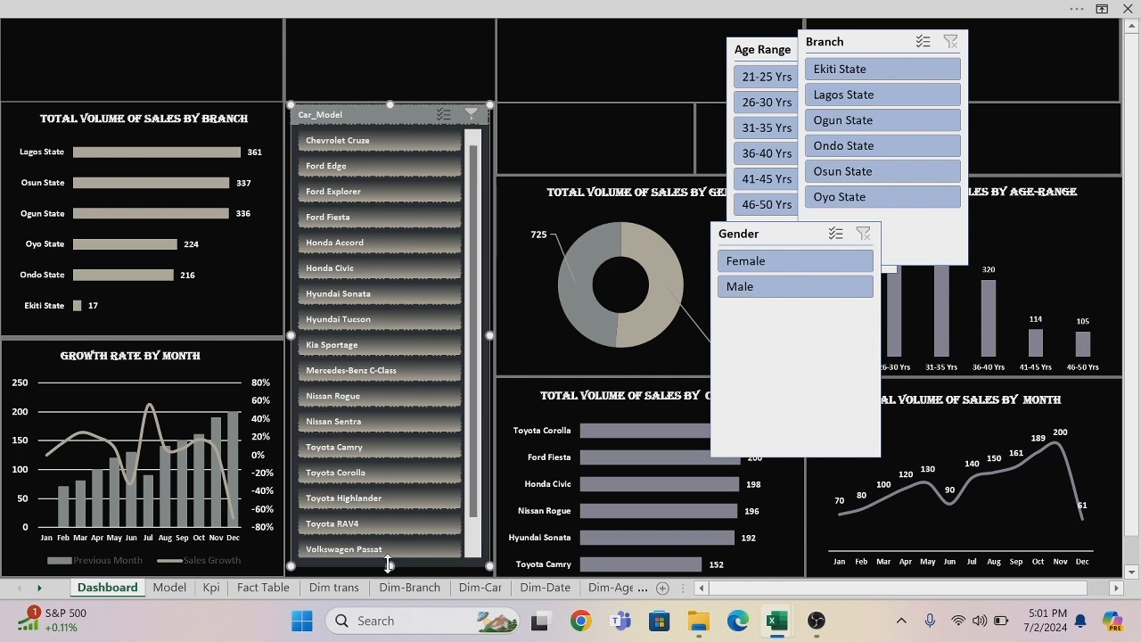
Extend the Car_Model slicer downward and slightly to the left so that it fills its black panel.
left_click_drag(390, 565, 388, 540)
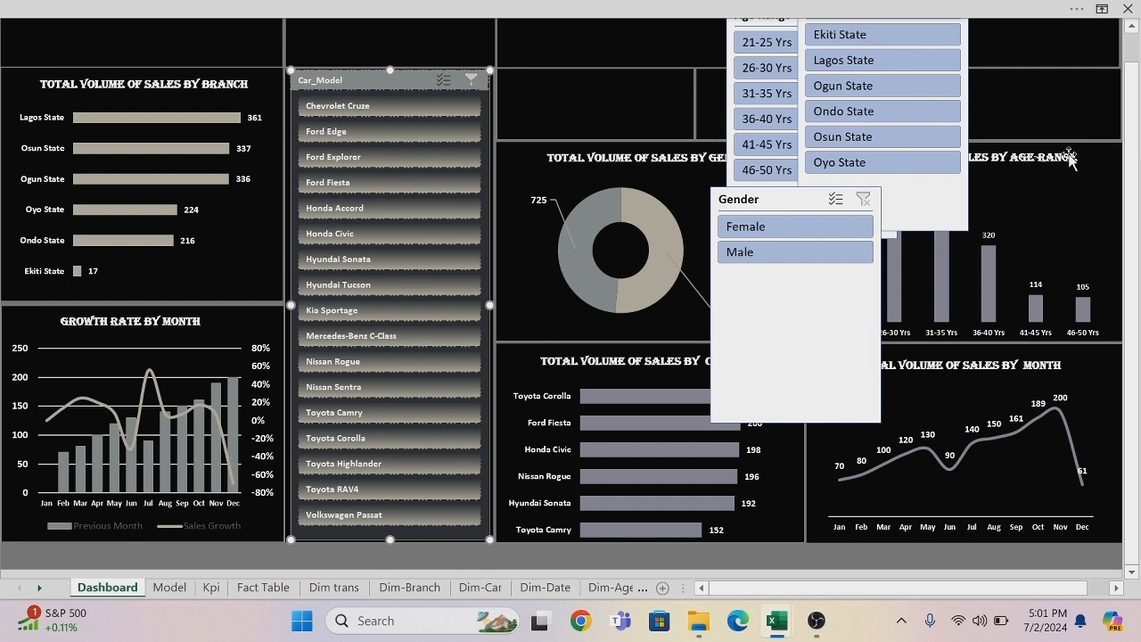
left_click(1133, 29)
left_click(1133, 29)
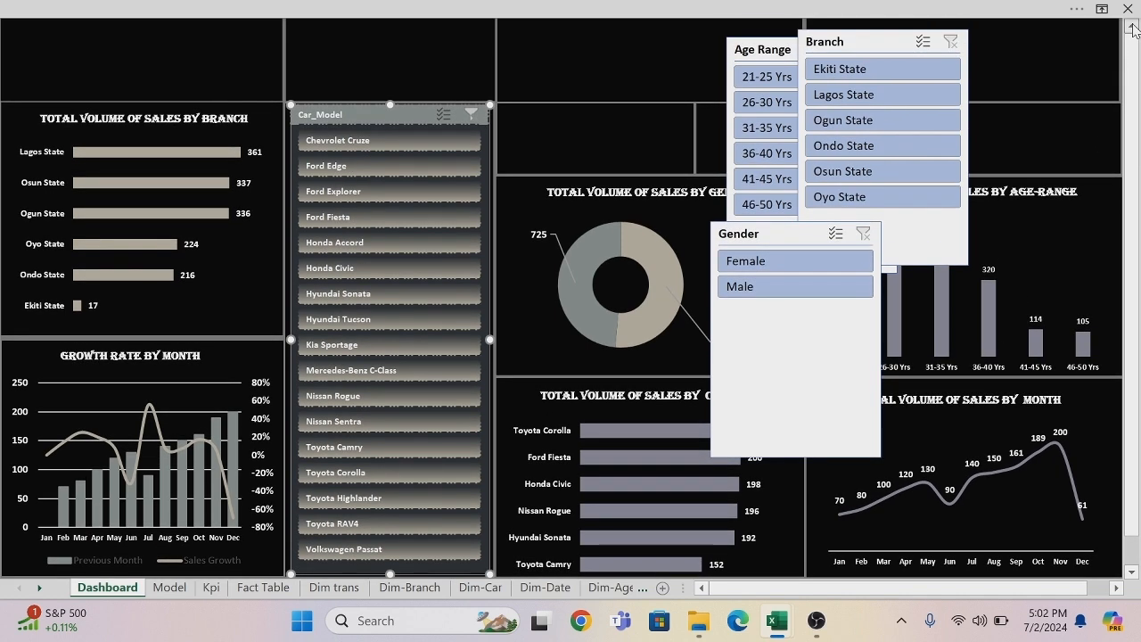
left_click(680, 46)
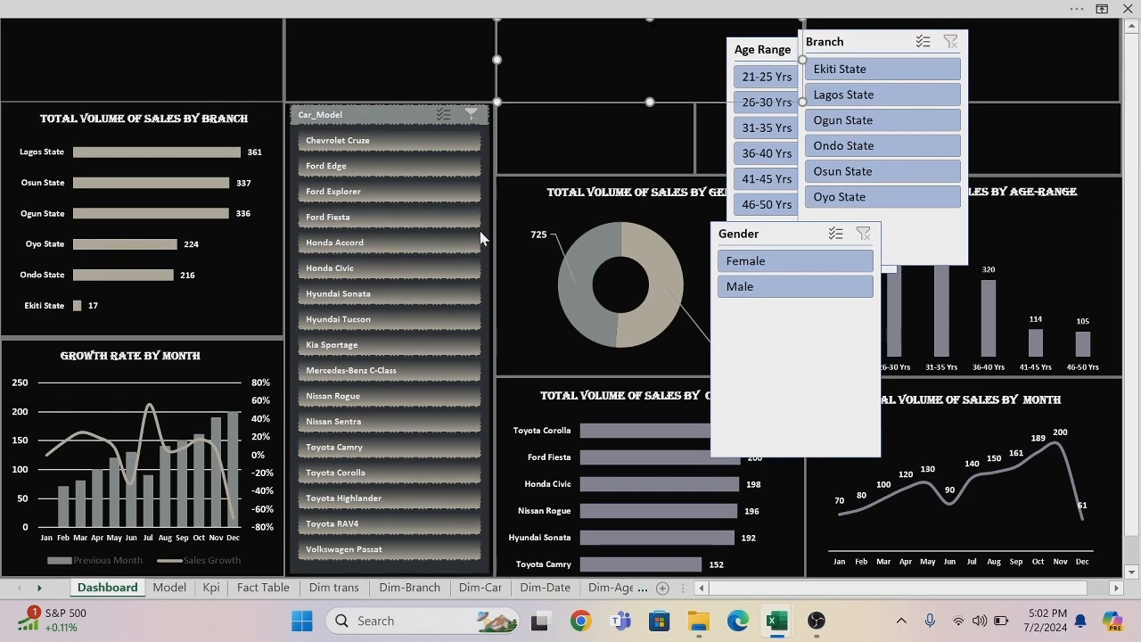
left_click(483, 108)
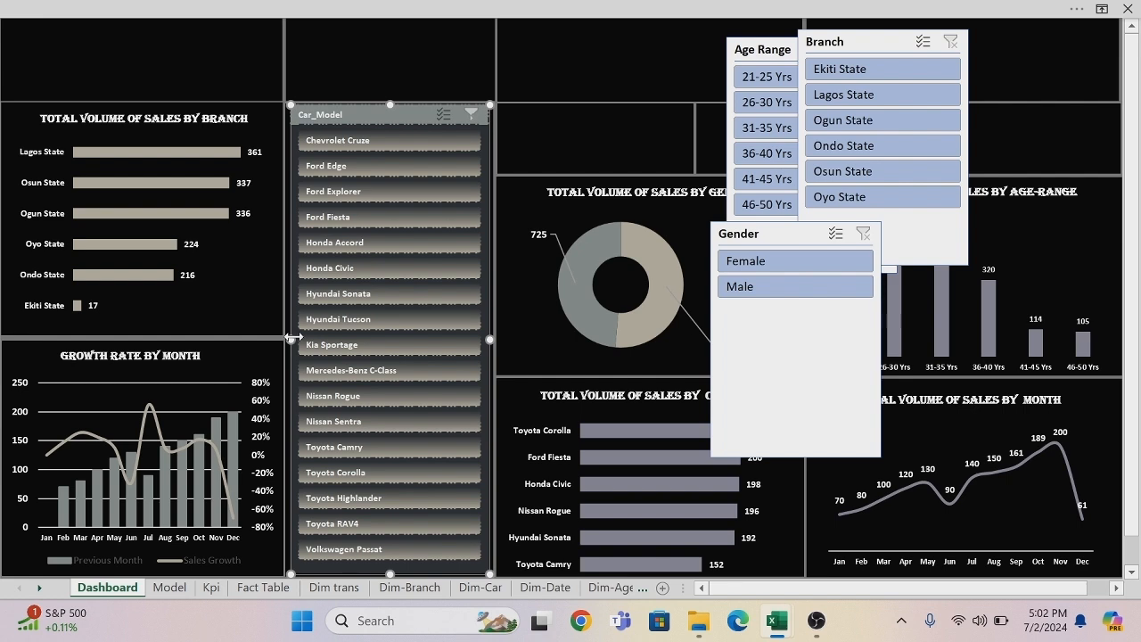
left_click_drag(290, 339, 288, 339)
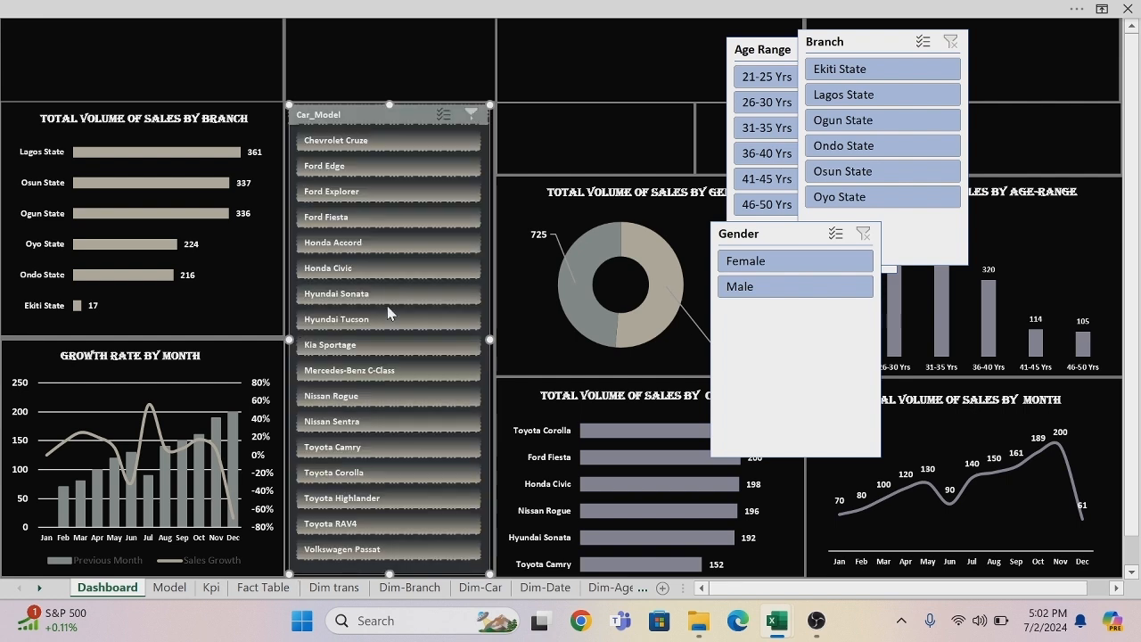
Apply the custom Slicer Style 1 to the Gender slicer.
left_click(574, 14)
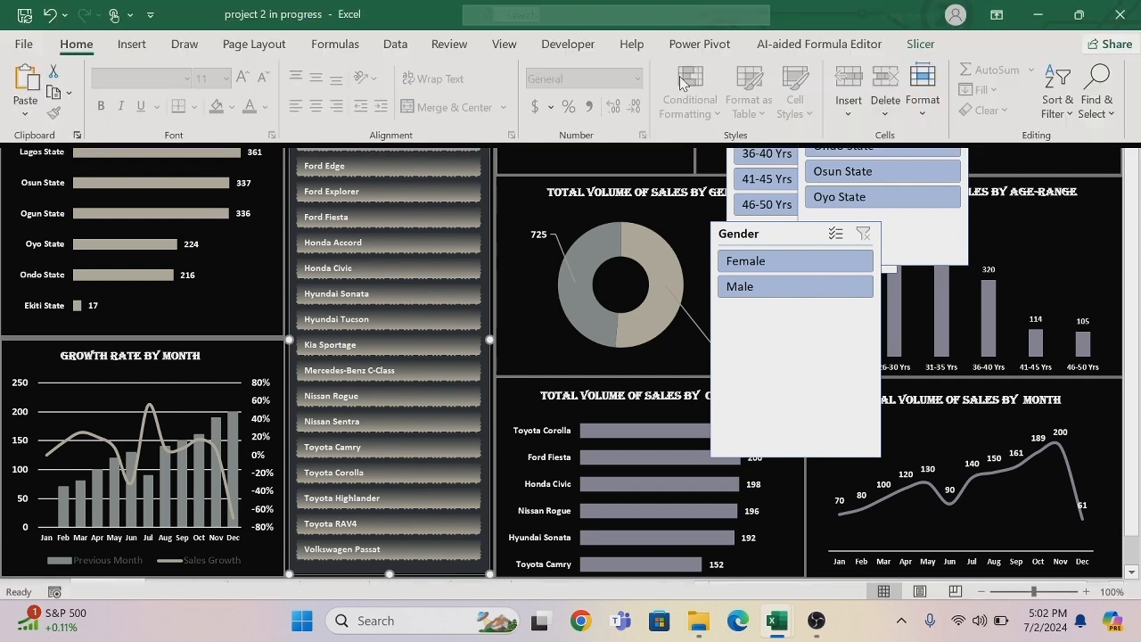
left_click(853, 358)
left_click(851, 356)
left_click(475, 15)
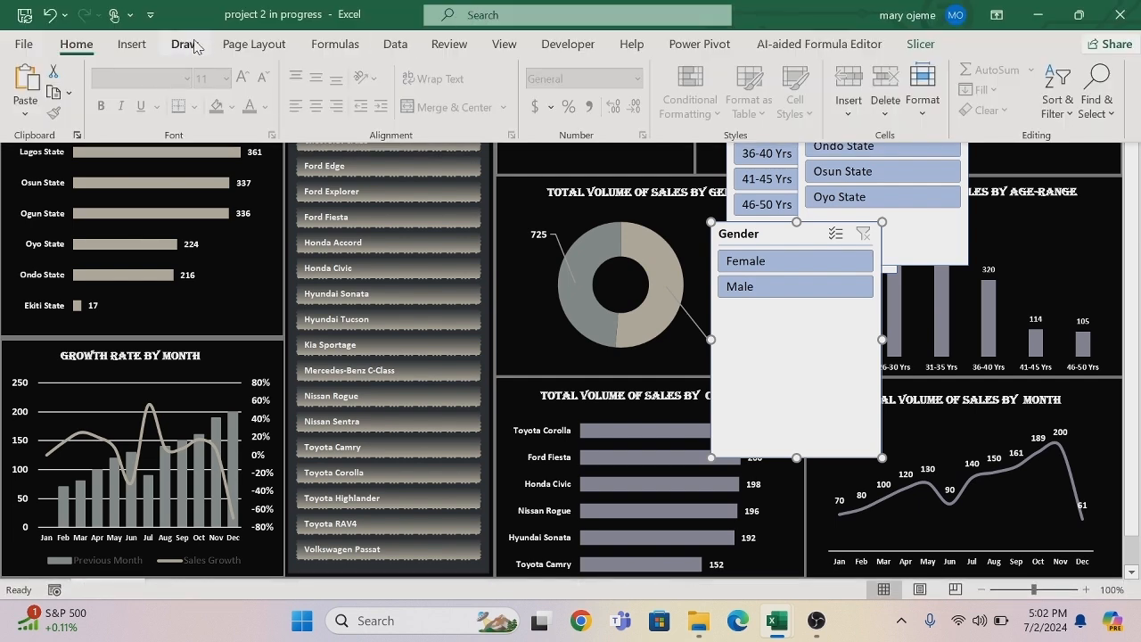
left_click(923, 44)
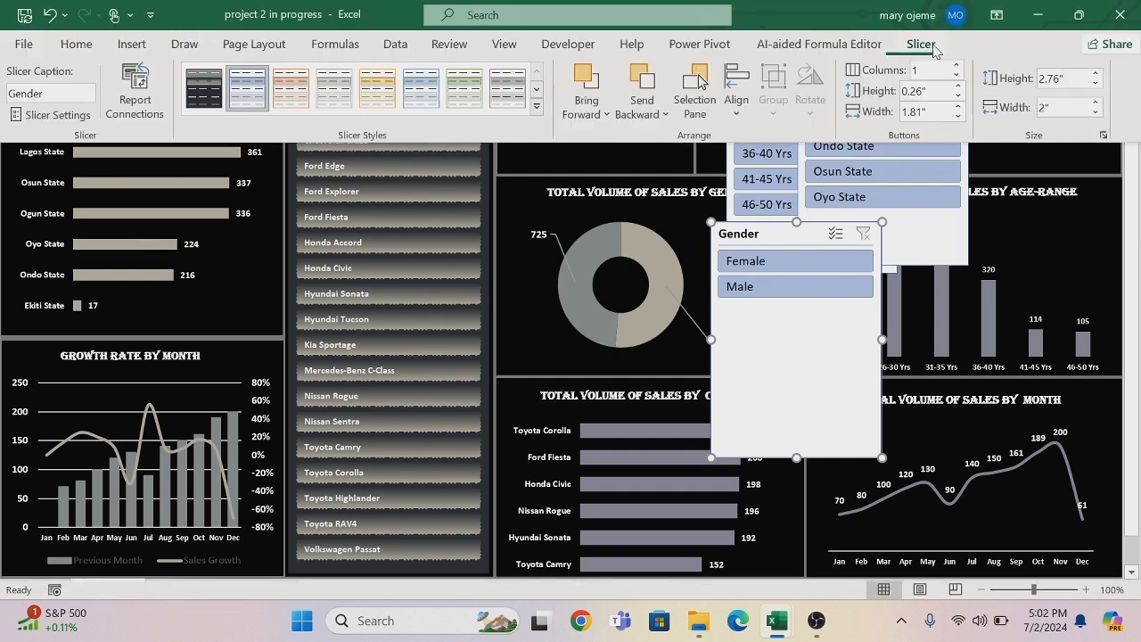
left_click(212, 80)
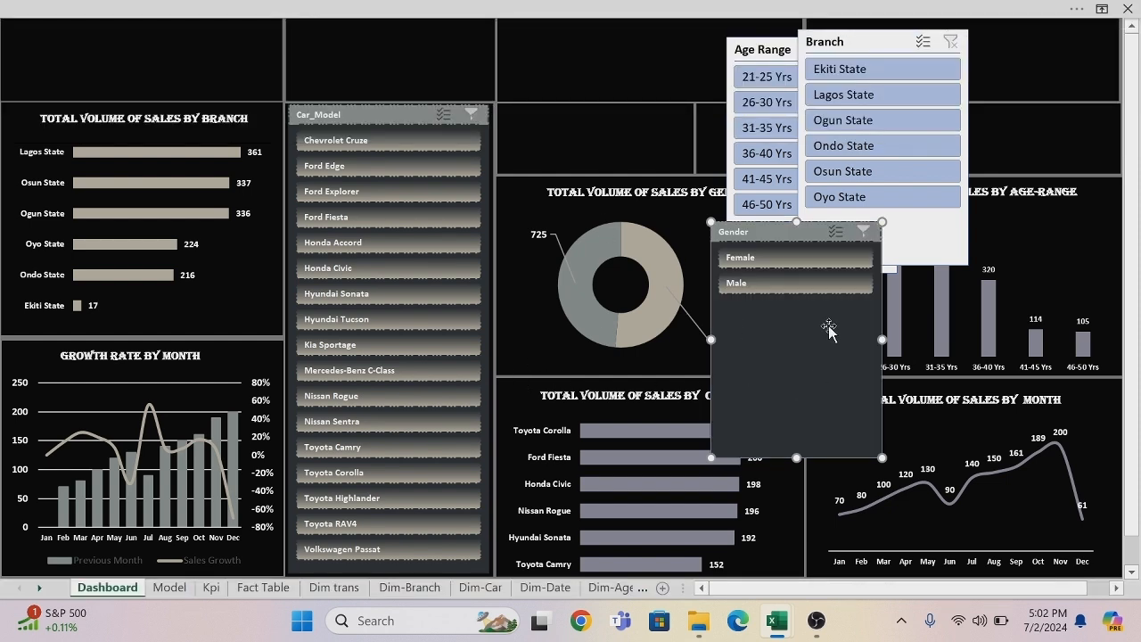
Move the Gender slicer into the empty panel above the Car_Model slicer and resize it to fill that panel.
left_click_drag(828, 326, 435, 183)
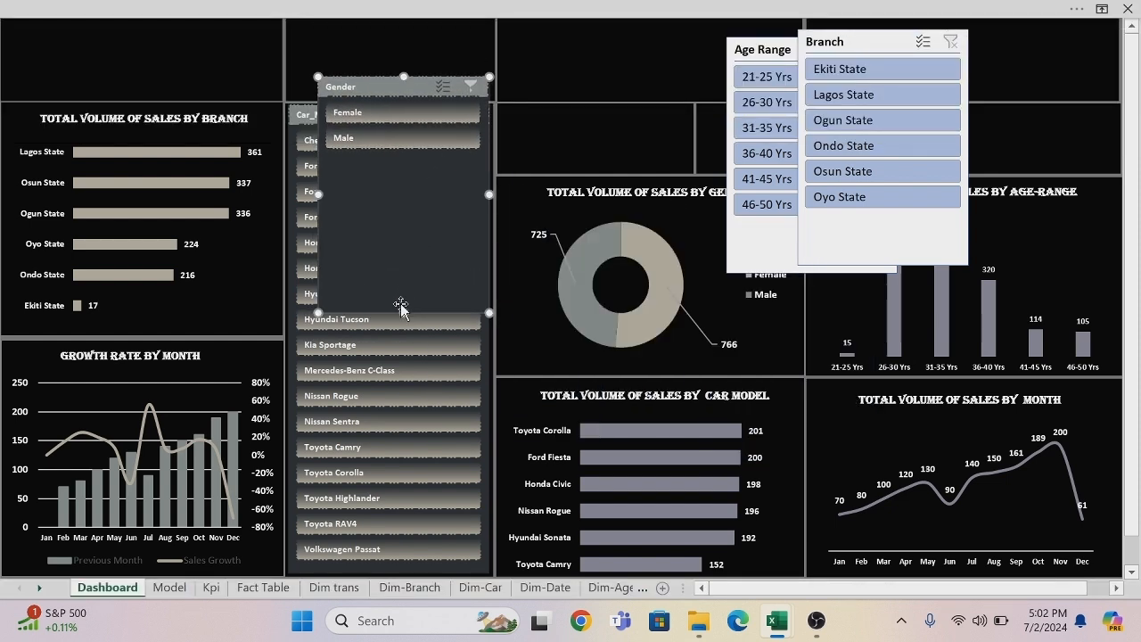
left_click_drag(404, 310, 385, 94)
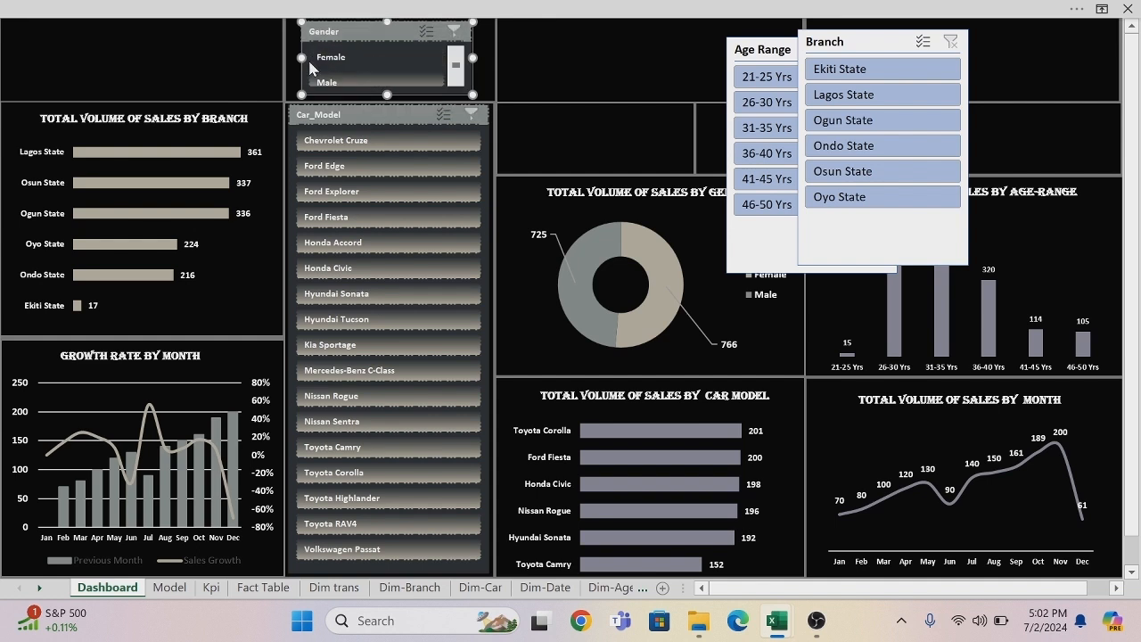
left_click_drag(303, 57, 291, 57)
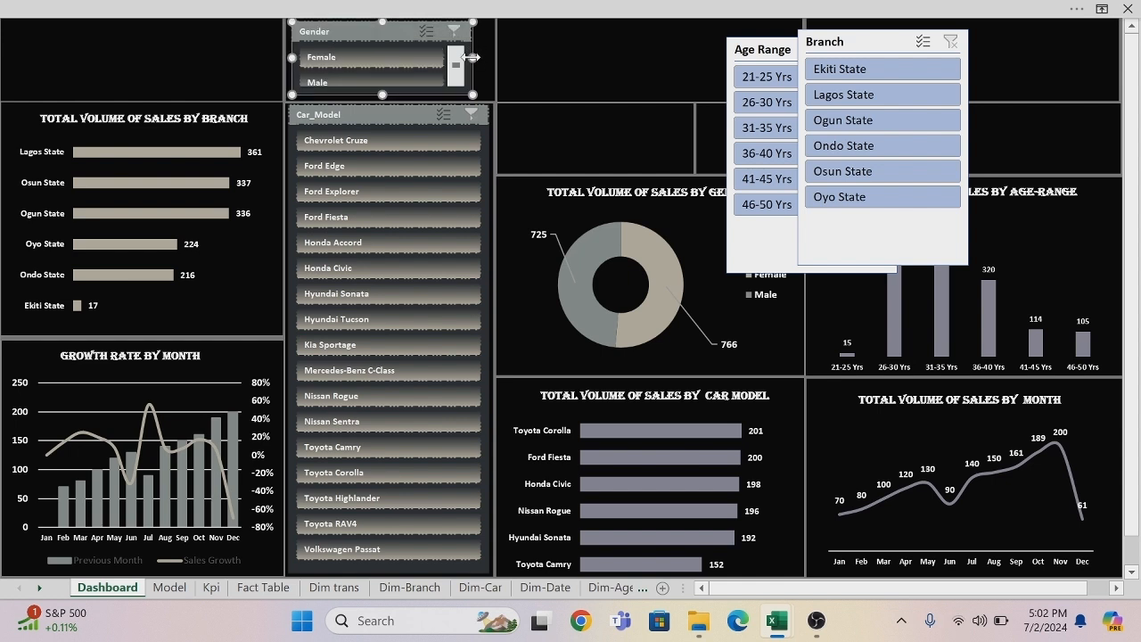
left_click_drag(473, 57, 493, 57)
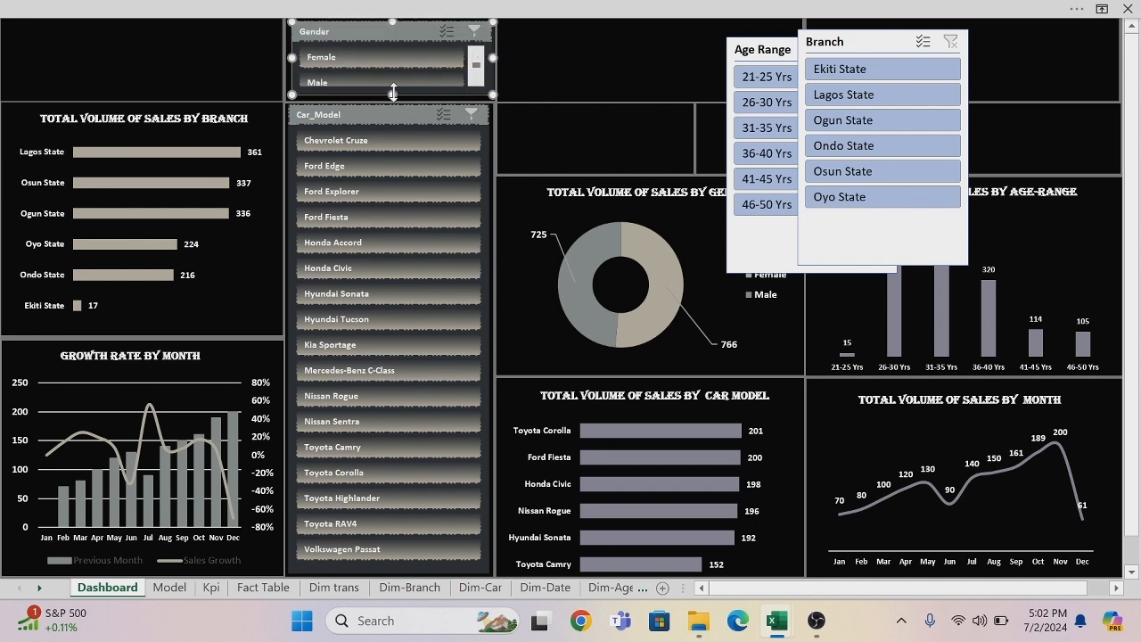
left_click_drag(393, 94, 393, 96)
left_click_drag(392, 94, 393, 97)
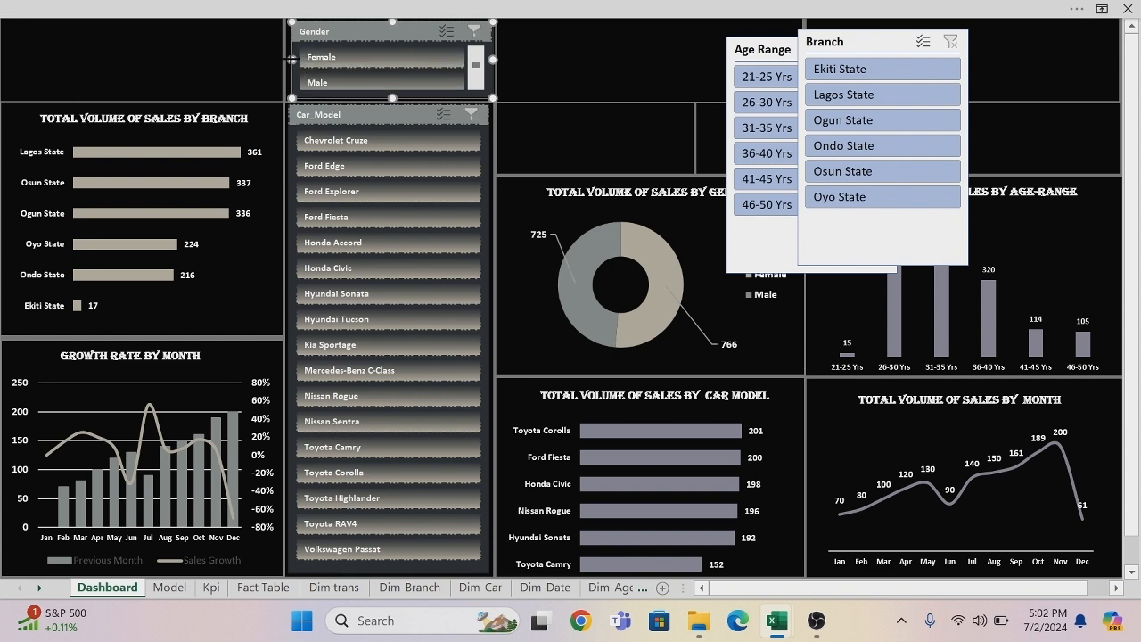
left_click_drag(291, 59, 283, 58)
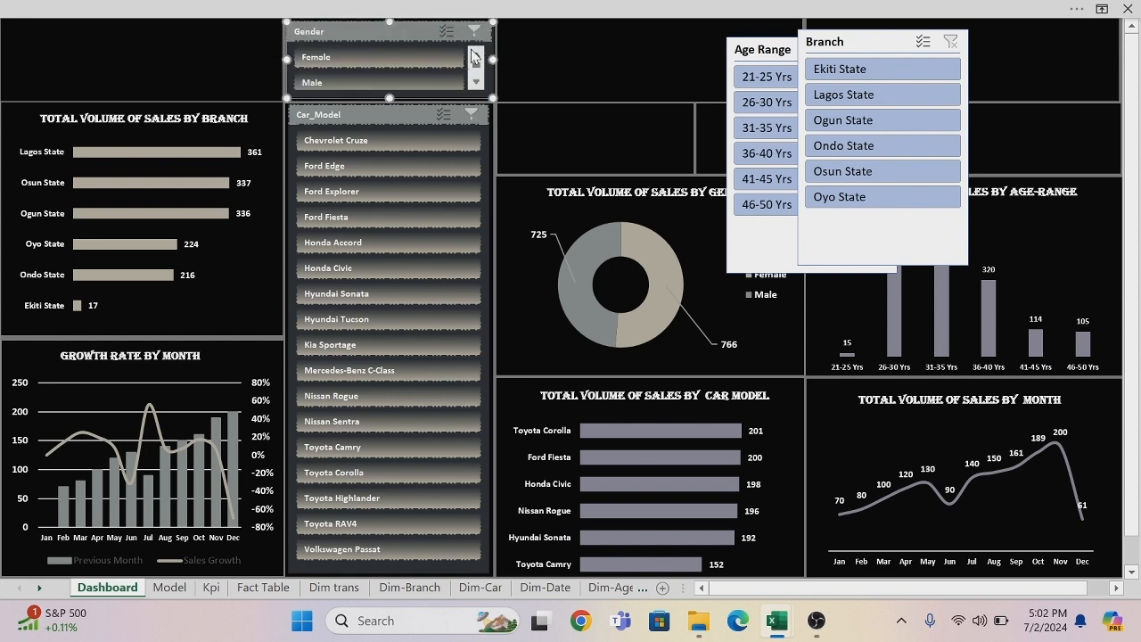
Turn off the header display in the Gender slicer's settings.
right_click(351, 30)
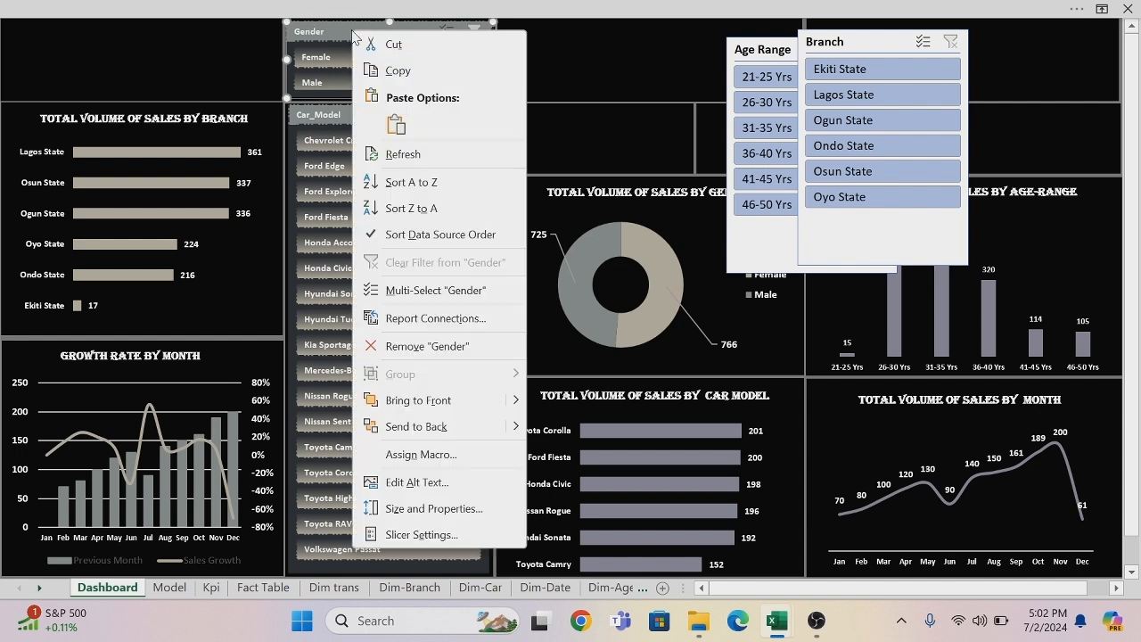
left_click(392, 535)
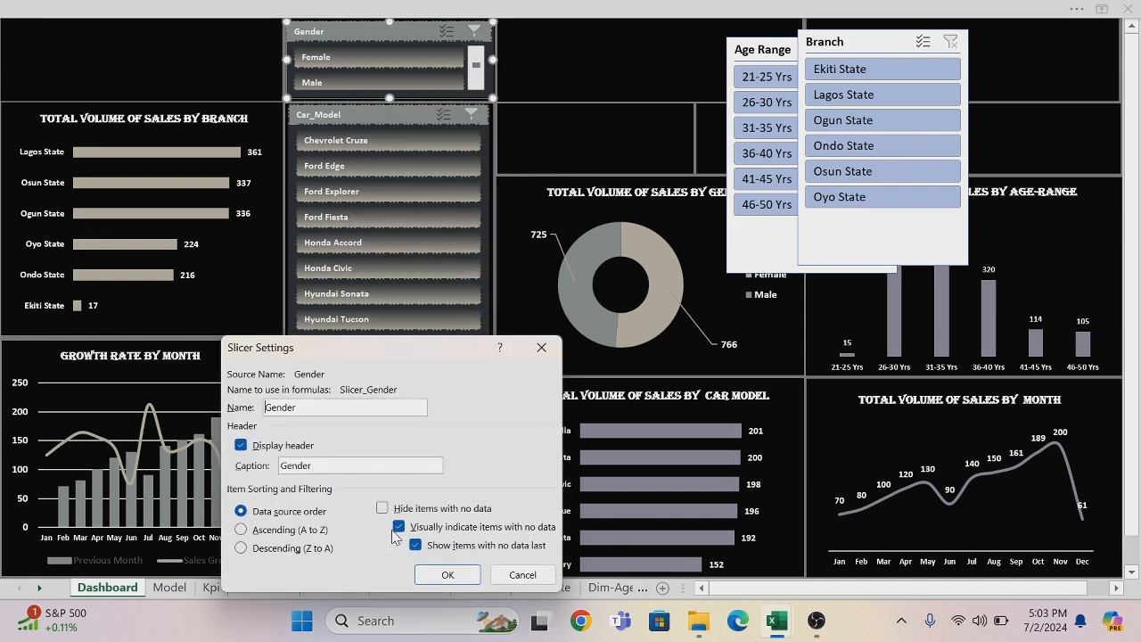
left_click(240, 445)
left_click(437, 574)
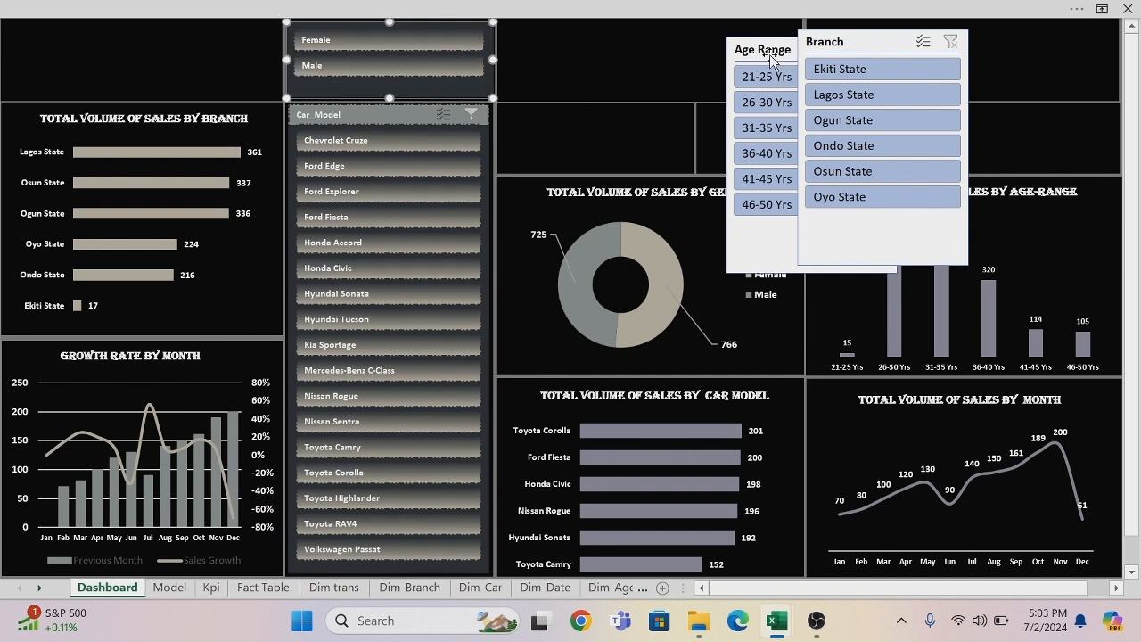
Apply the custom Slicer Style 1 to the Age Range slicer and place it over the sales by gender chart.
left_click_drag(762, 49, 589, 89)
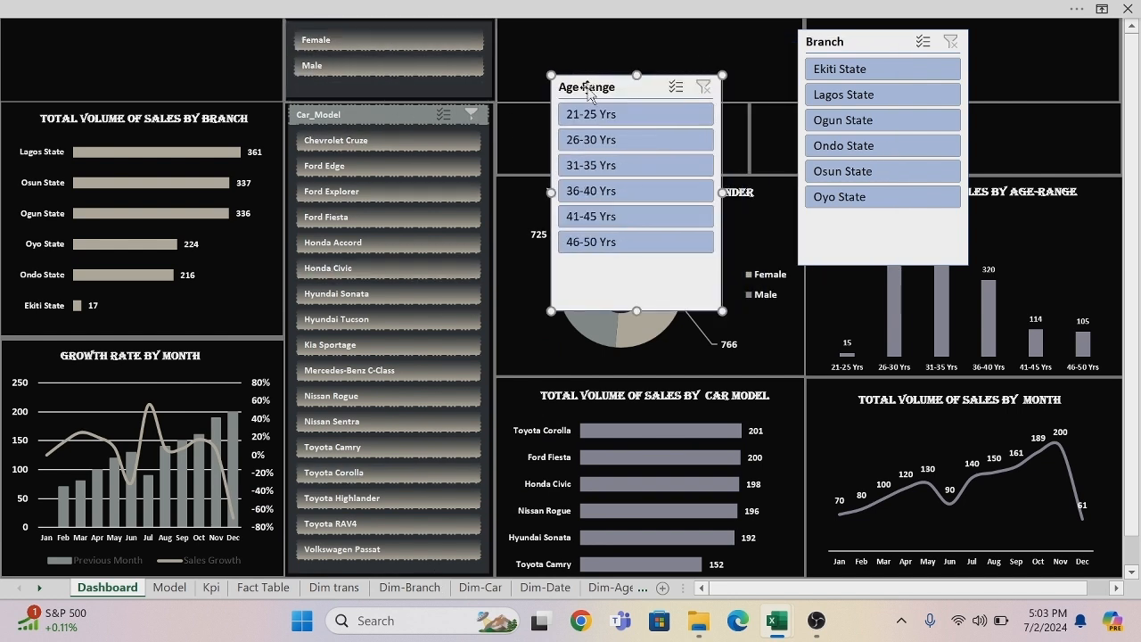
left_click(434, 7)
left_click(204, 92)
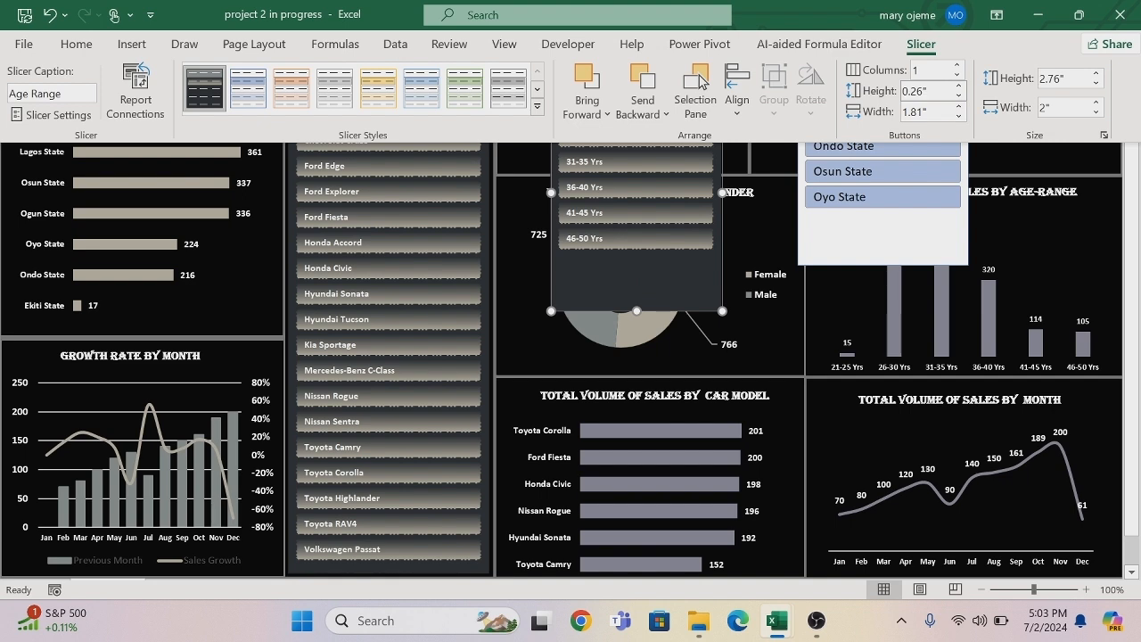
left_click(648, 280)
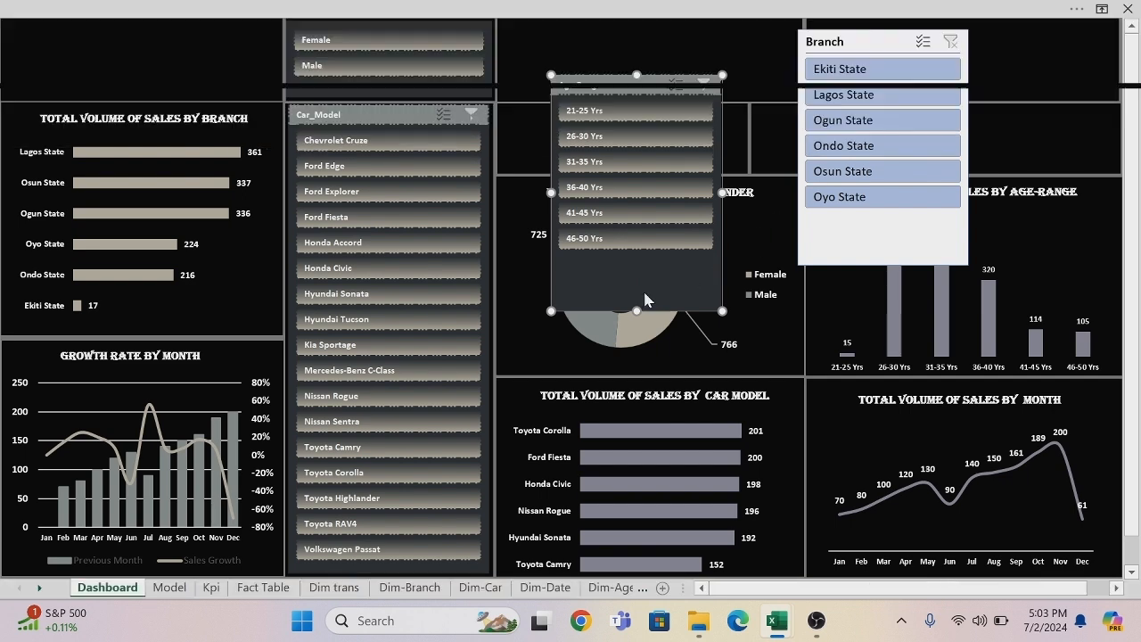
left_click_drag(620, 295, 574, 370)
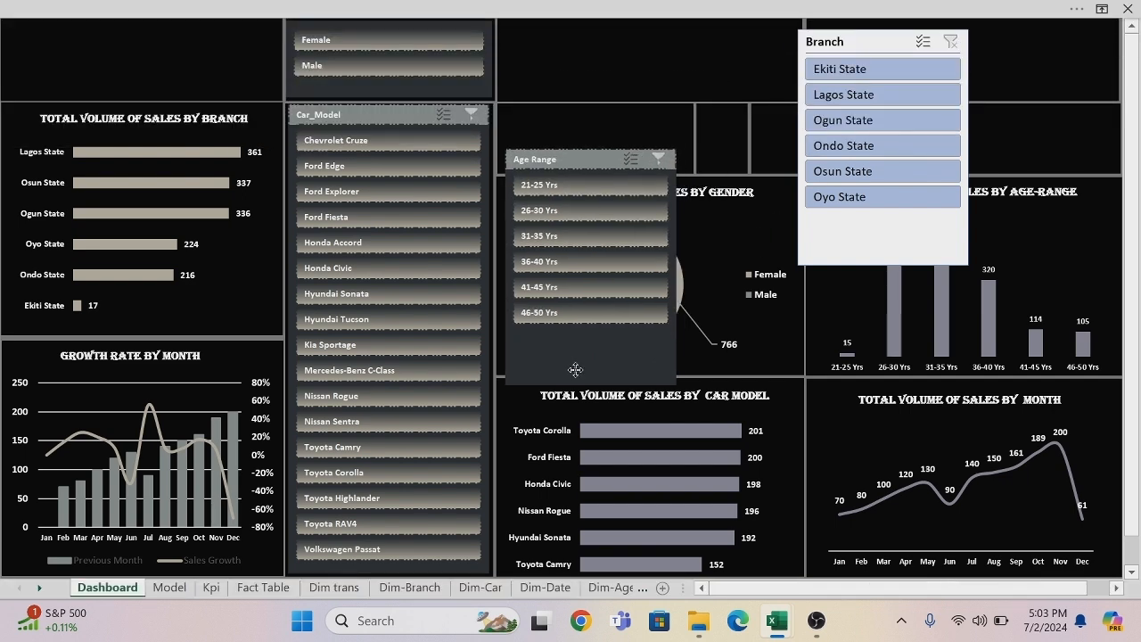
Move the Branch slicer down over the sales by age-range chart and arrange its buttons in 3 columns.
left_click_drag(851, 234, 864, 365)
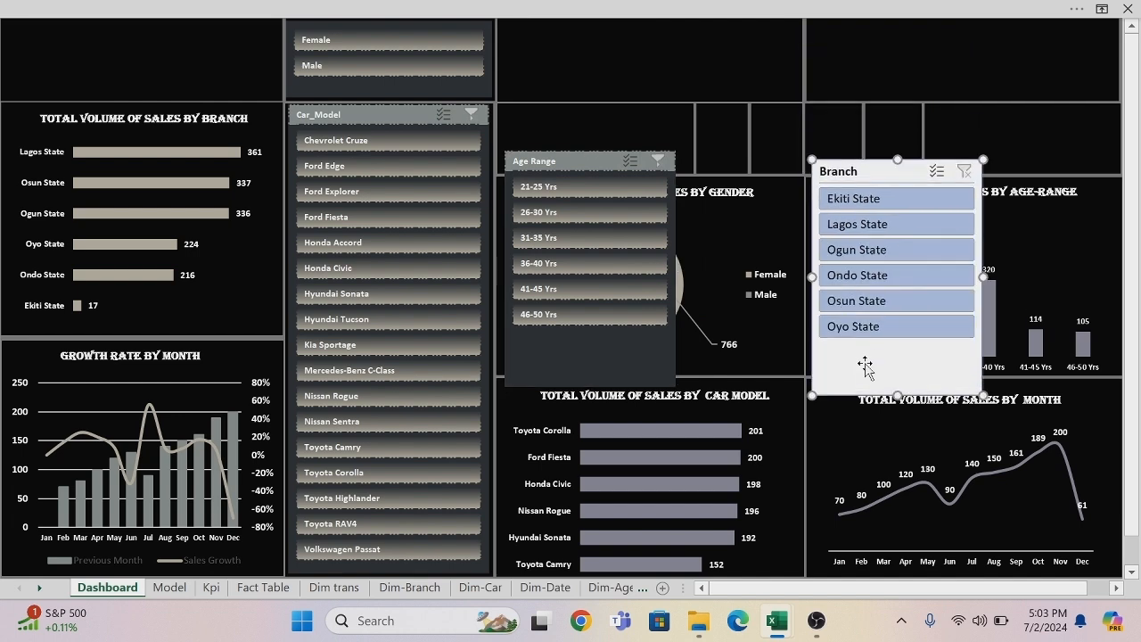
left_click(724, 9)
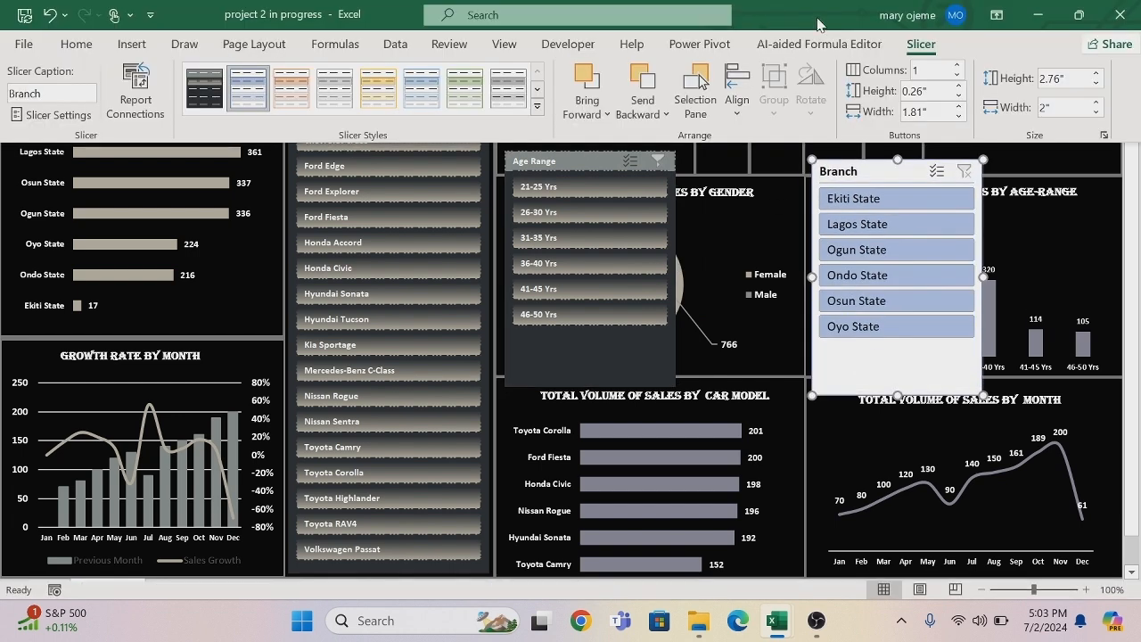
left_click(958, 67)
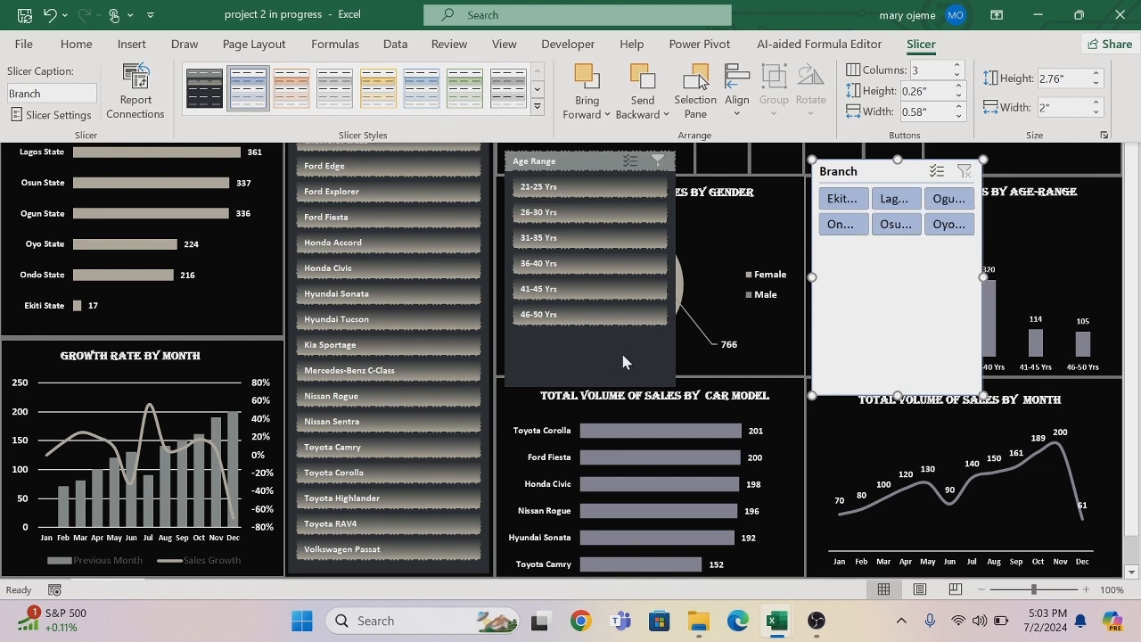
key("ctrl+shift+F1")
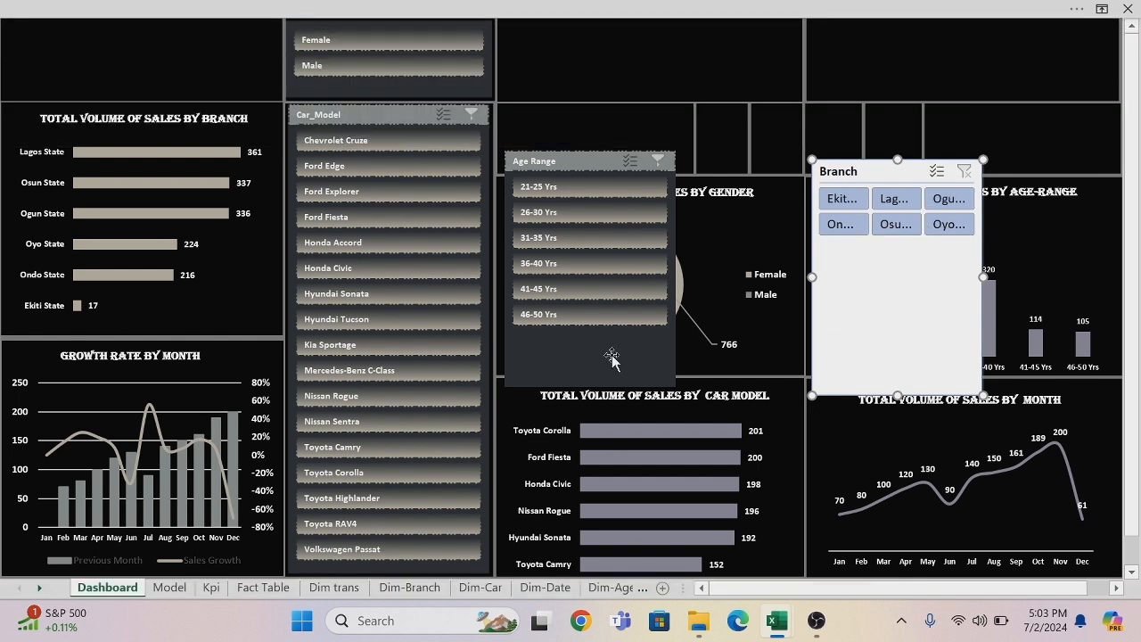
Arrange the Age Range slicer's buttons in 3 columns.
left_click(611, 357)
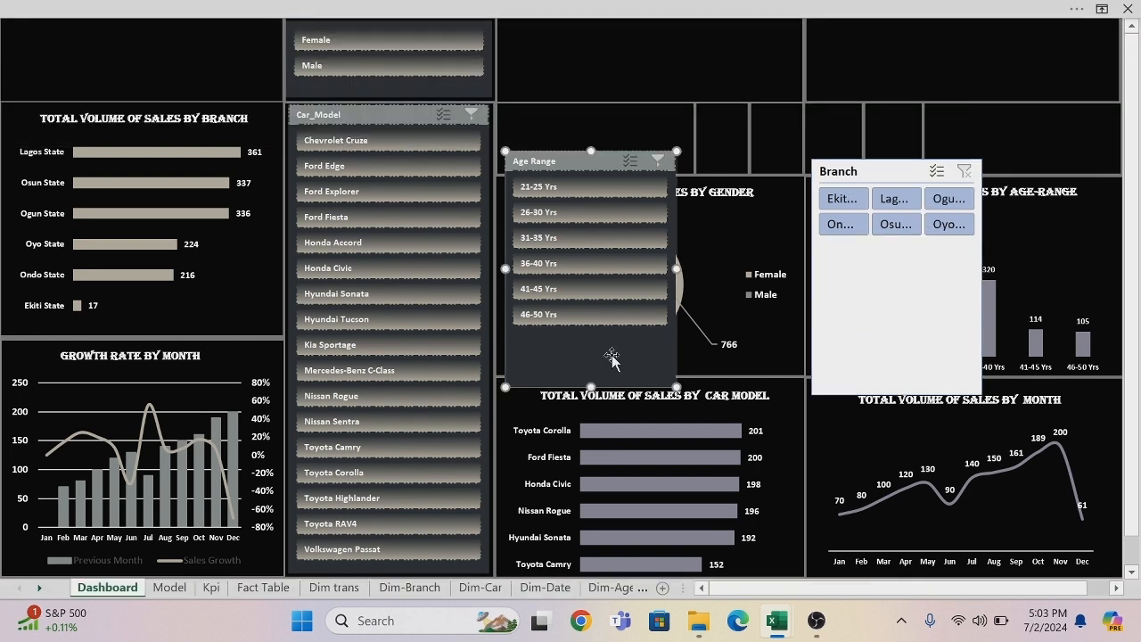
left_click(661, 7)
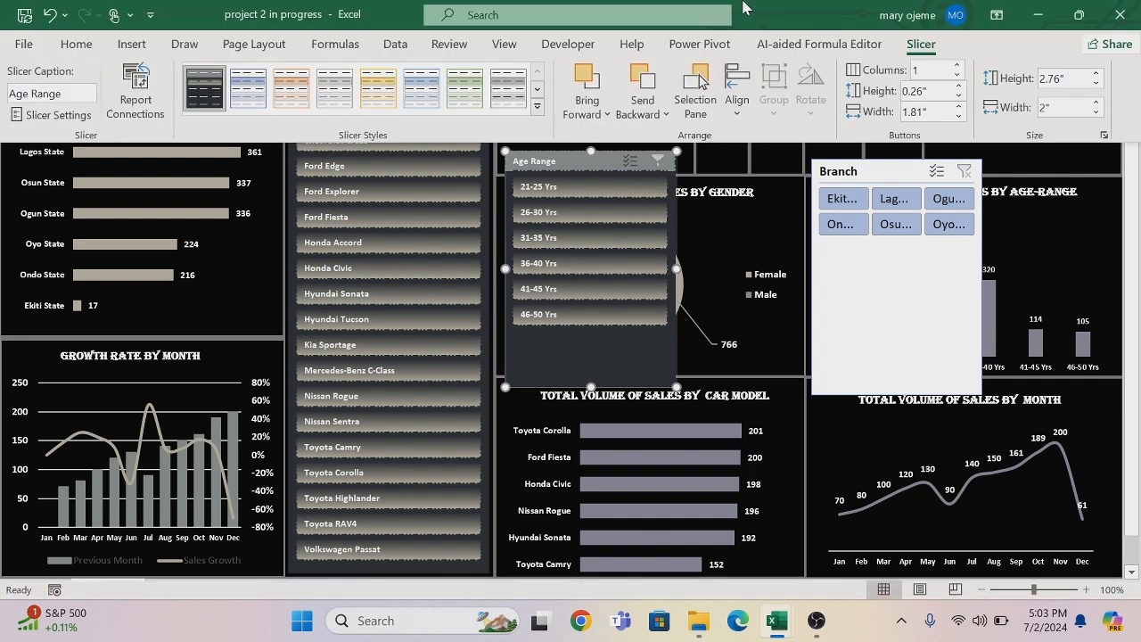
left_click(958, 73)
left_click(958, 67)
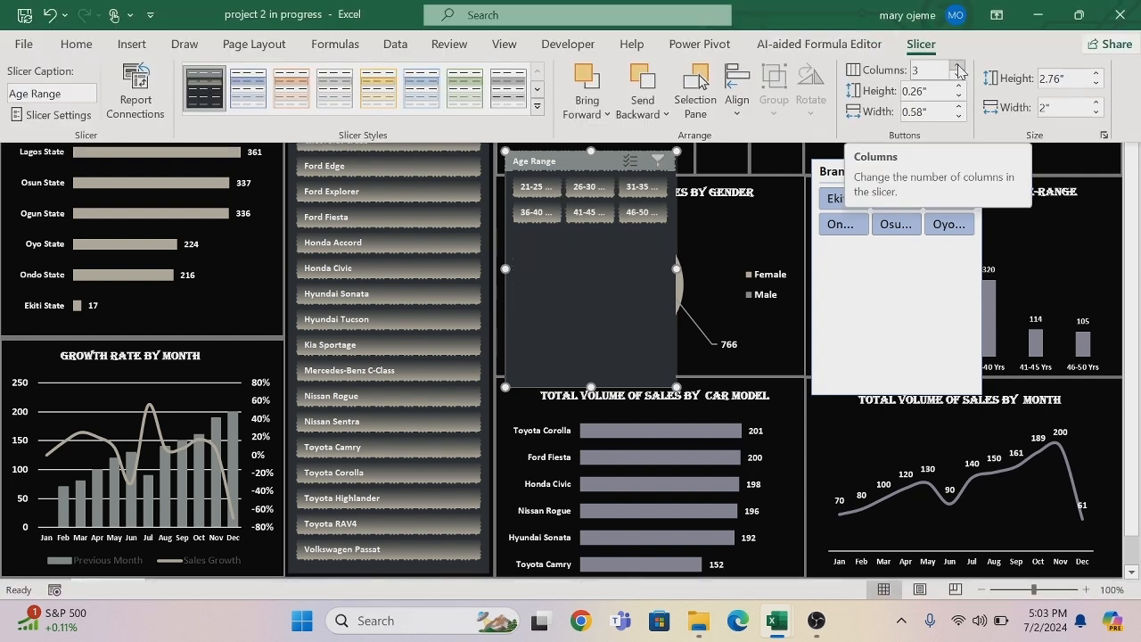
left_click(676, 267)
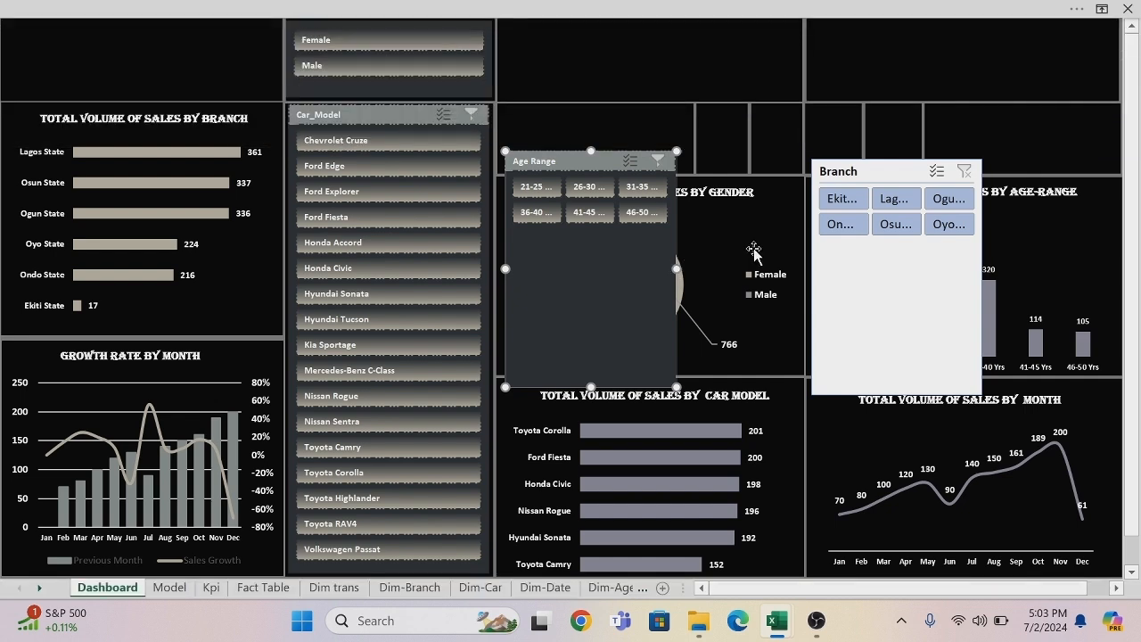
Resize the Age Range slicer and fit it into the empty panel beside the Gender slicer.
left_click_drag(676, 266, 765, 267)
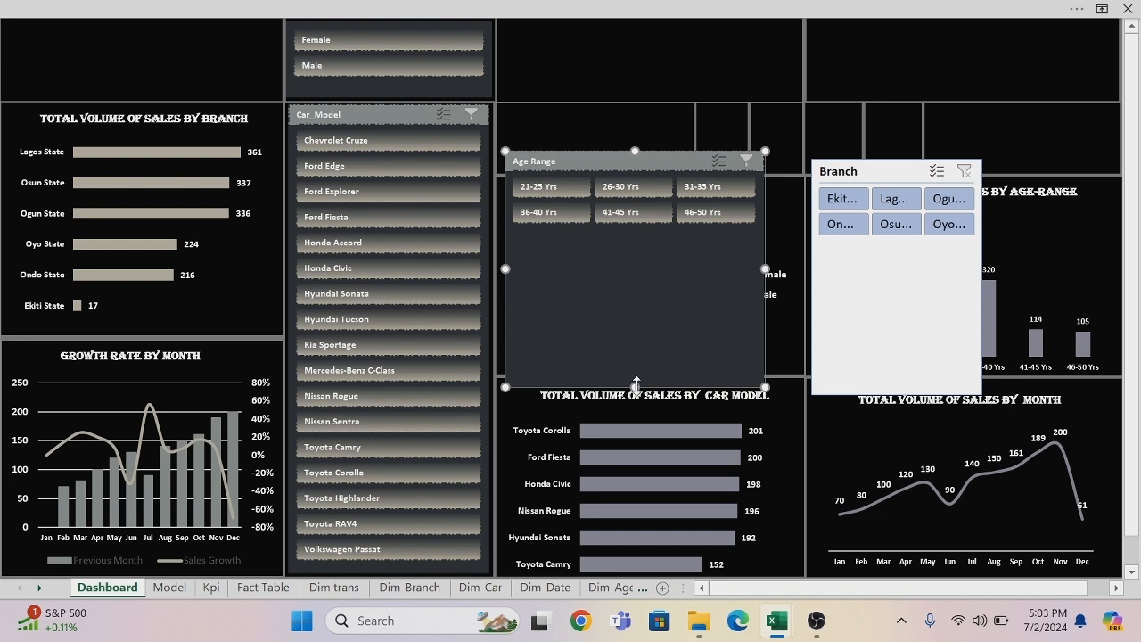
left_click_drag(635, 385, 639, 98)
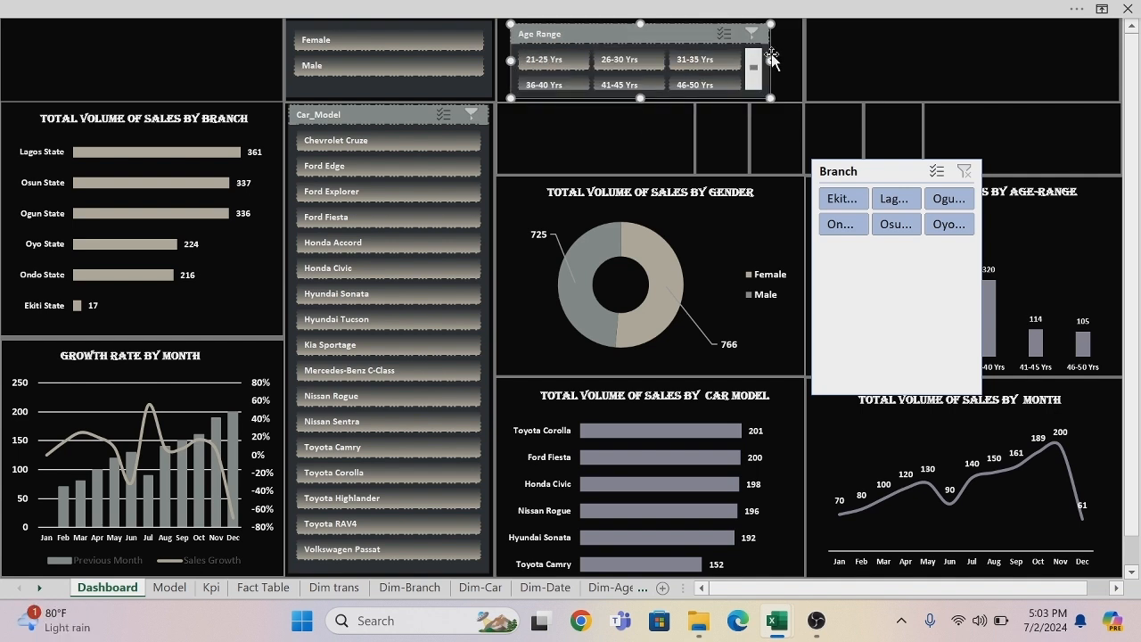
left_click_drag(770, 60, 801, 60)
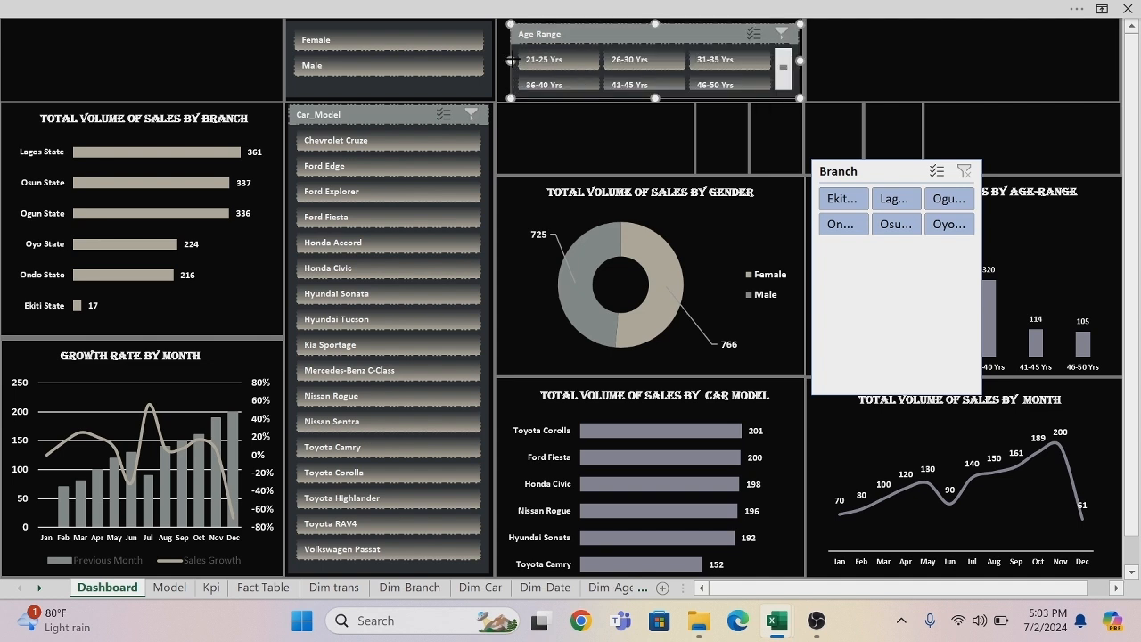
left_click_drag(511, 59, 502, 59)
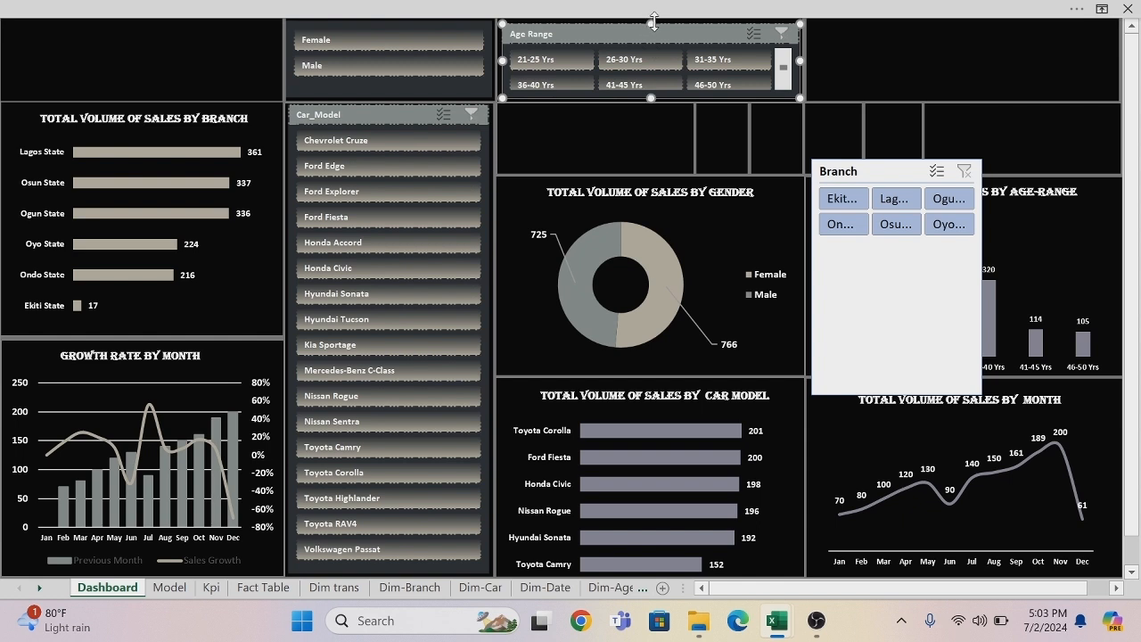
left_click_drag(653, 20, 653, 18)
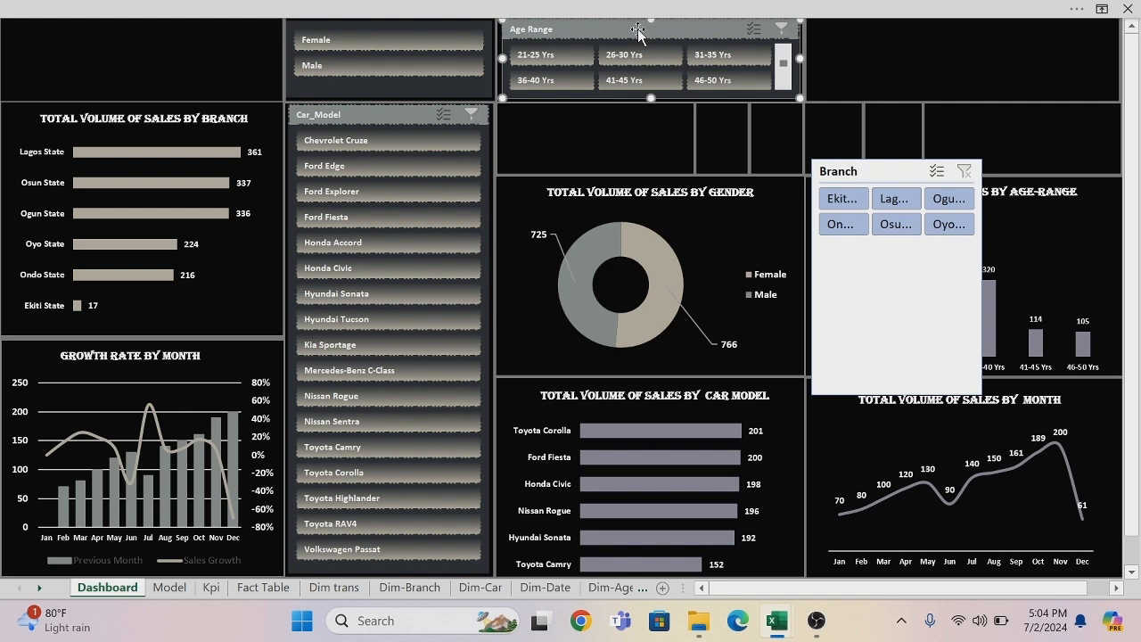
Turn off the Age Range slicer's header display and nudge the slicer slightly downward within its panel.
right_click(638, 31)
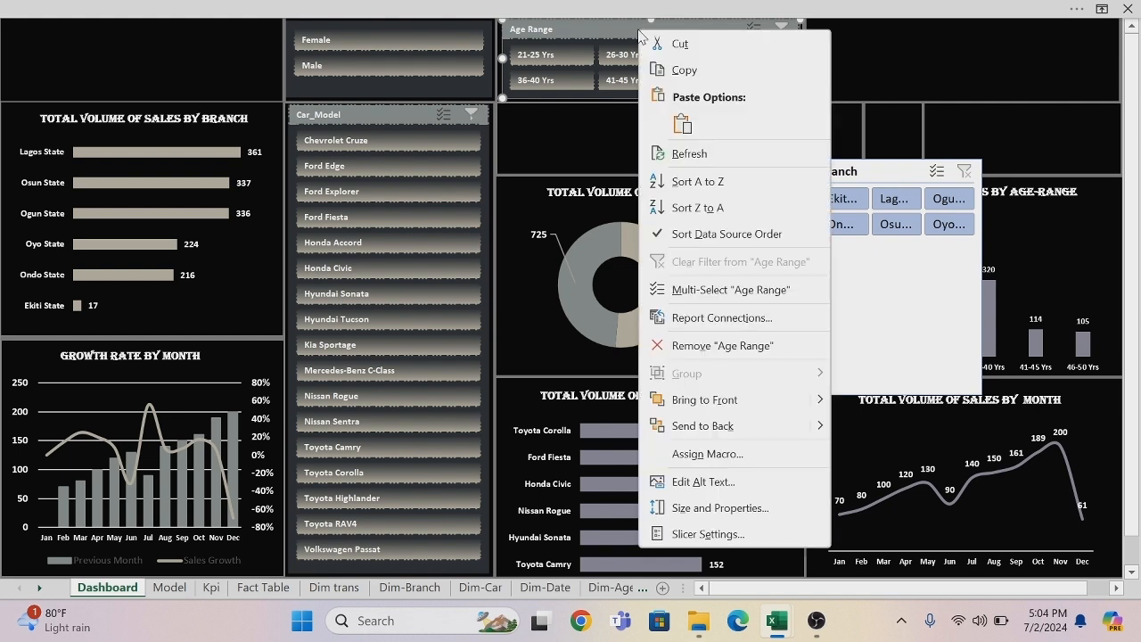
left_click(695, 534)
left_click(543, 445)
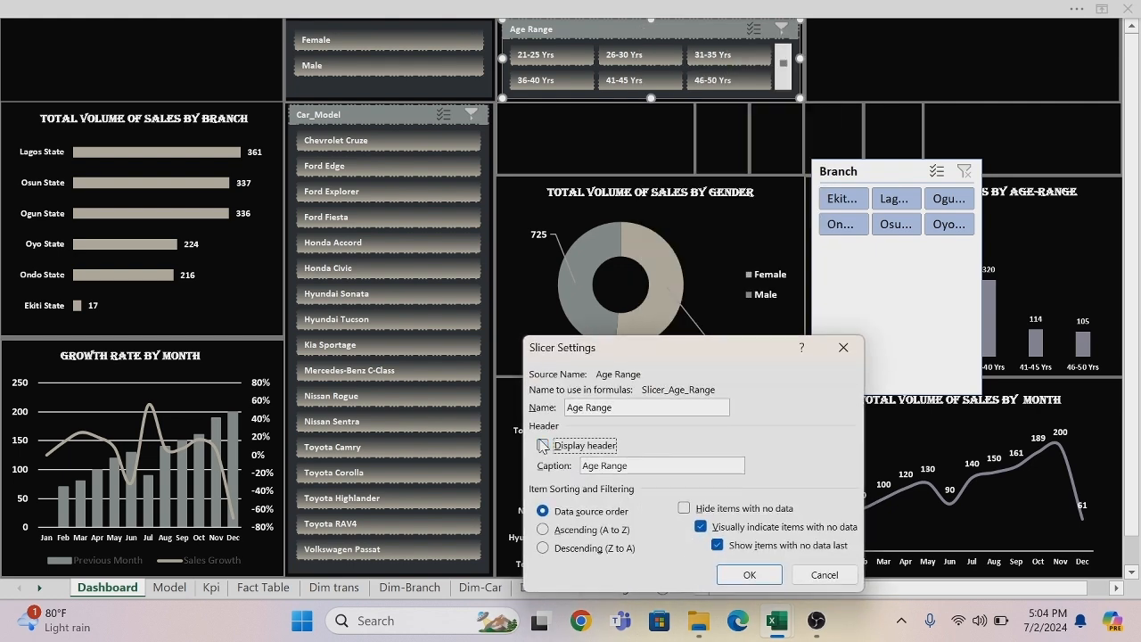
left_click(749, 574)
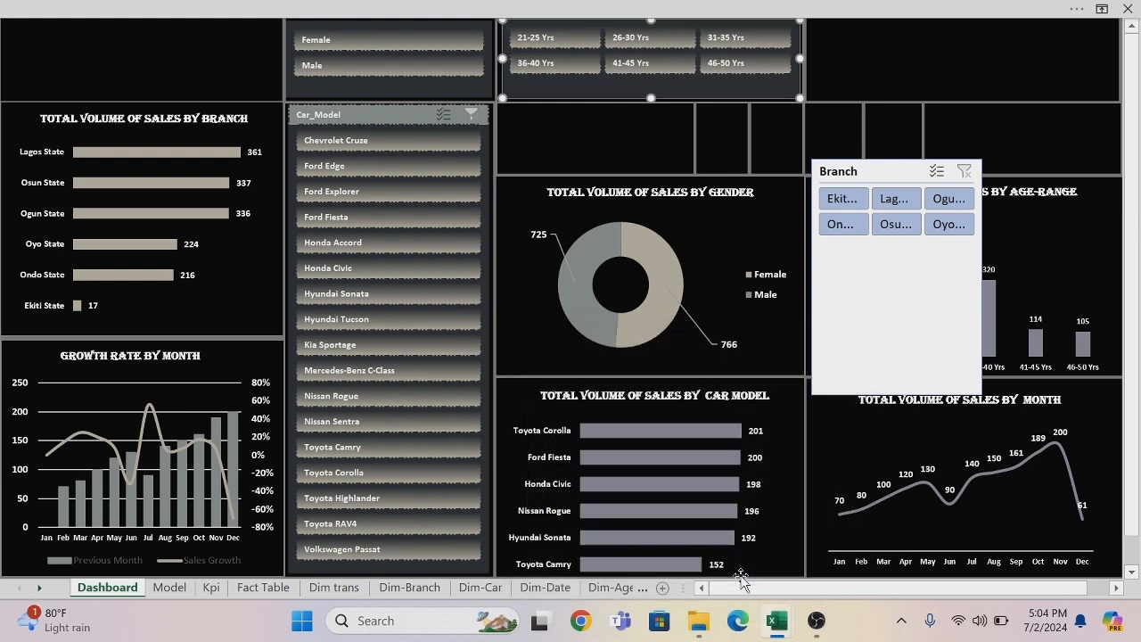
left_click_drag(681, 82, 679, 84)
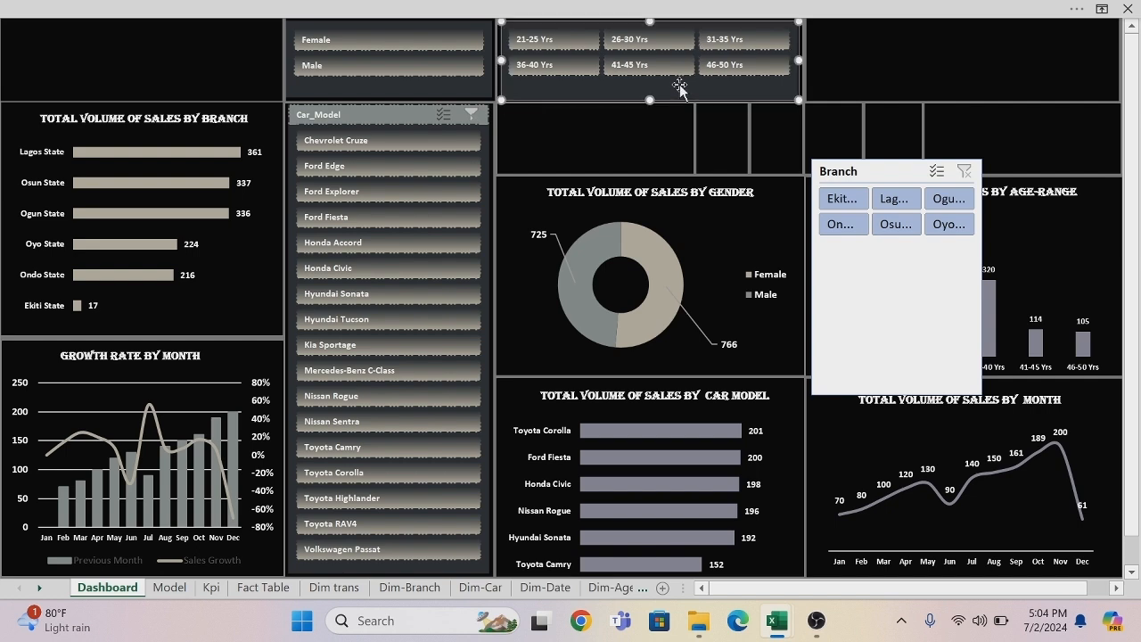
Apply the custom Slicer Style 1 to the Branch slicer.
left_click(894, 176)
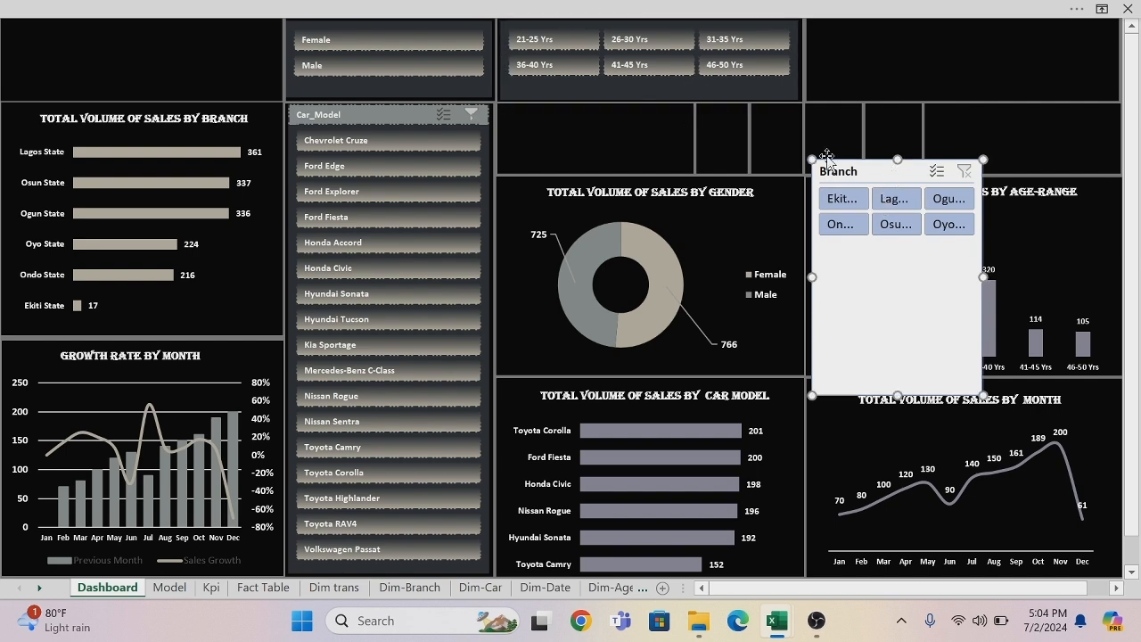
left_click(502, 7)
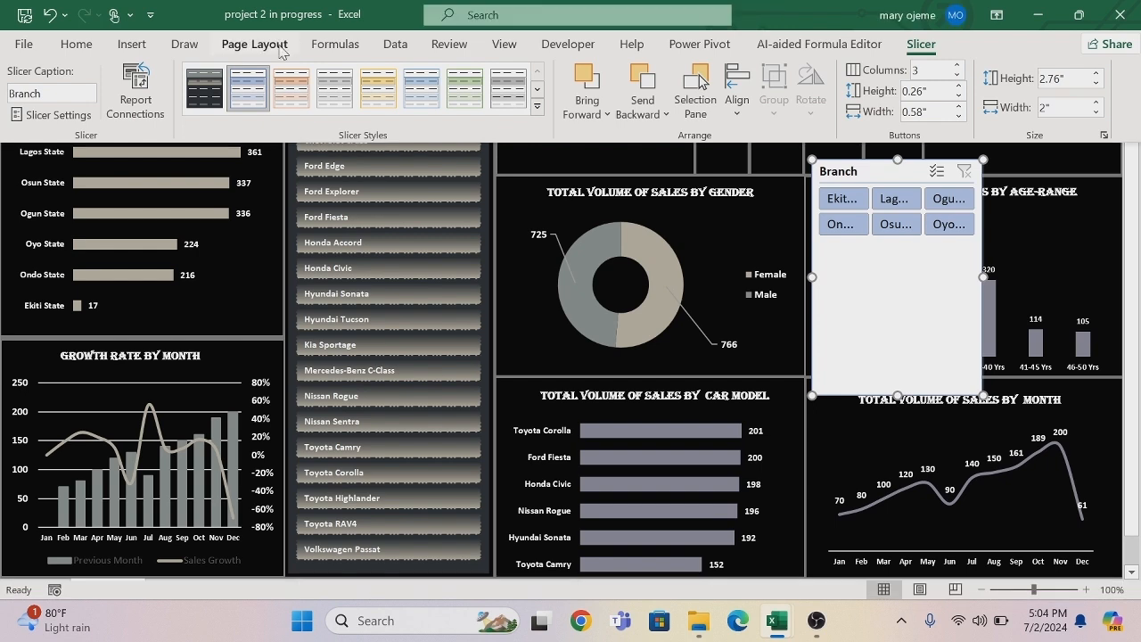
left_click(205, 87)
left_click(814, 277)
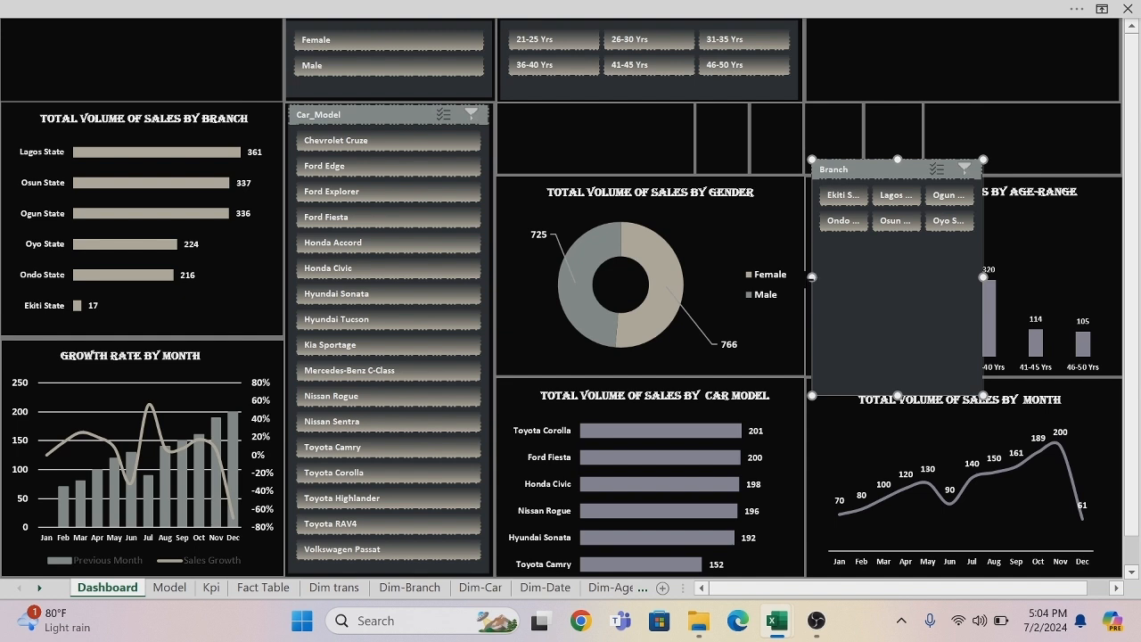
Resize the Branch slicer and fit it into the empty panel beside the Age Range slicer.
left_click_drag(812, 277, 718, 278)
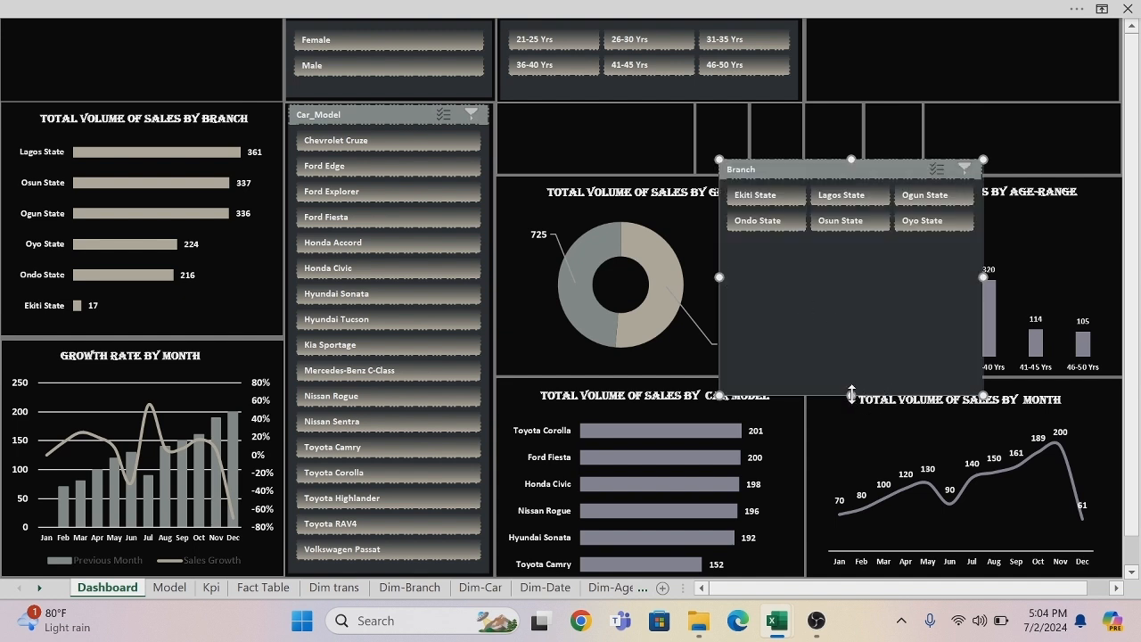
left_click_drag(851, 395, 851, 249)
left_click_drag(825, 164, 921, 27)
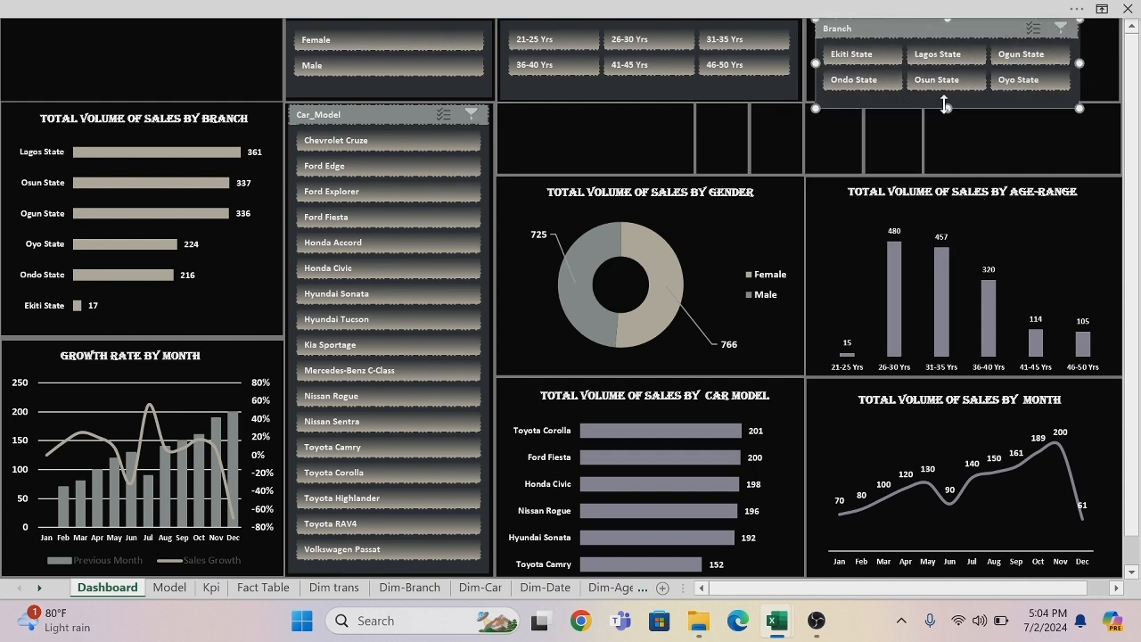
left_click_drag(948, 107, 947, 98)
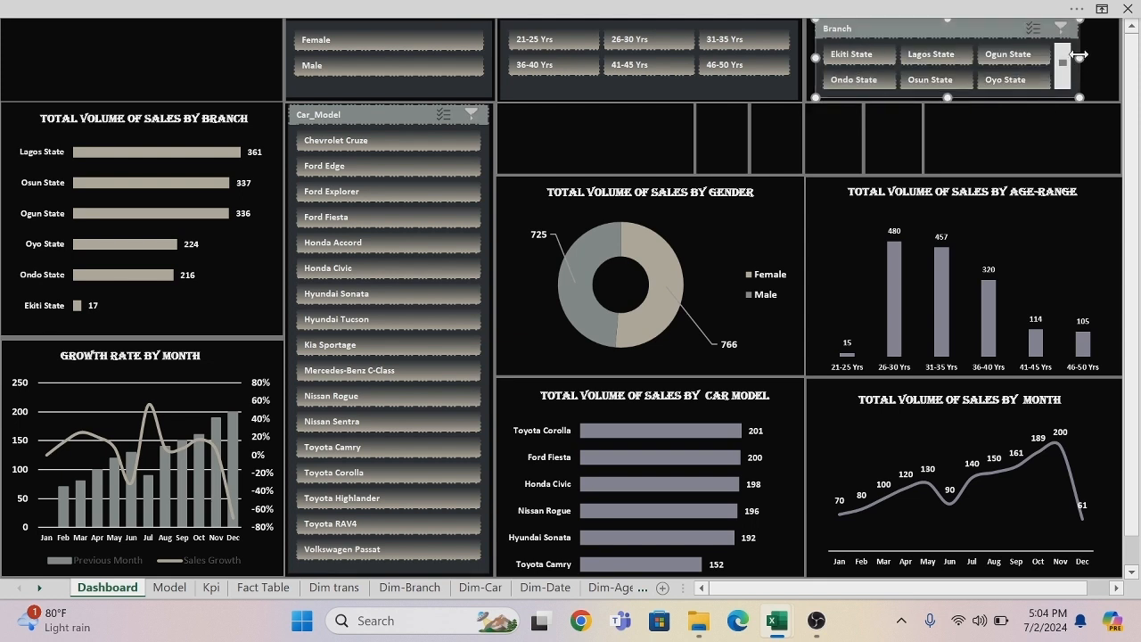
left_click_drag(1079, 55, 1115, 59)
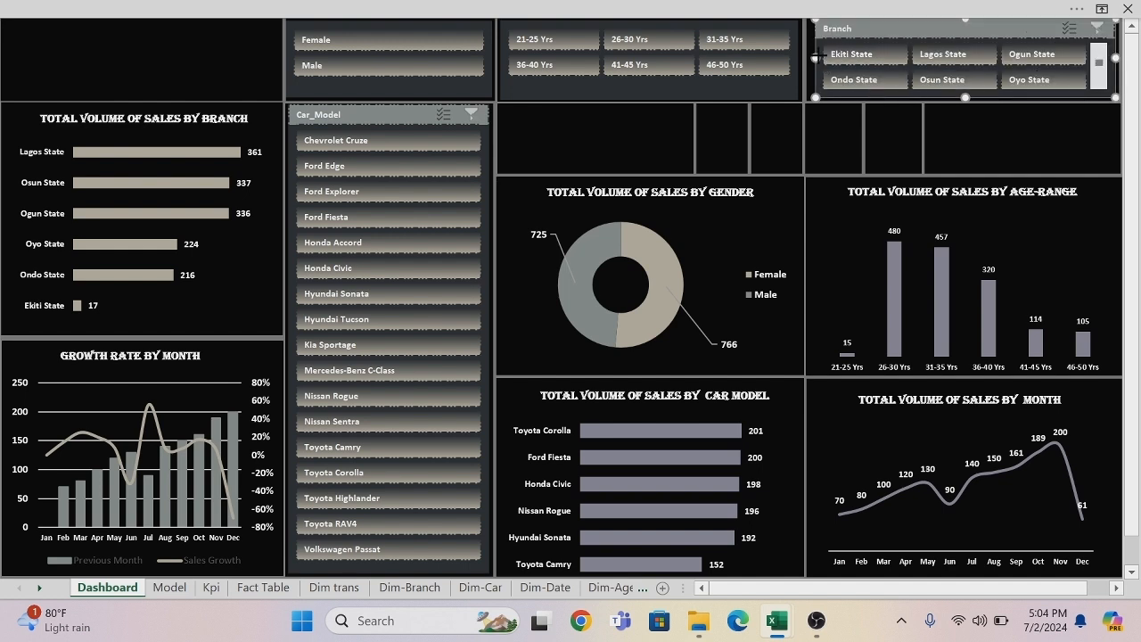
left_click_drag(814, 57, 807, 55)
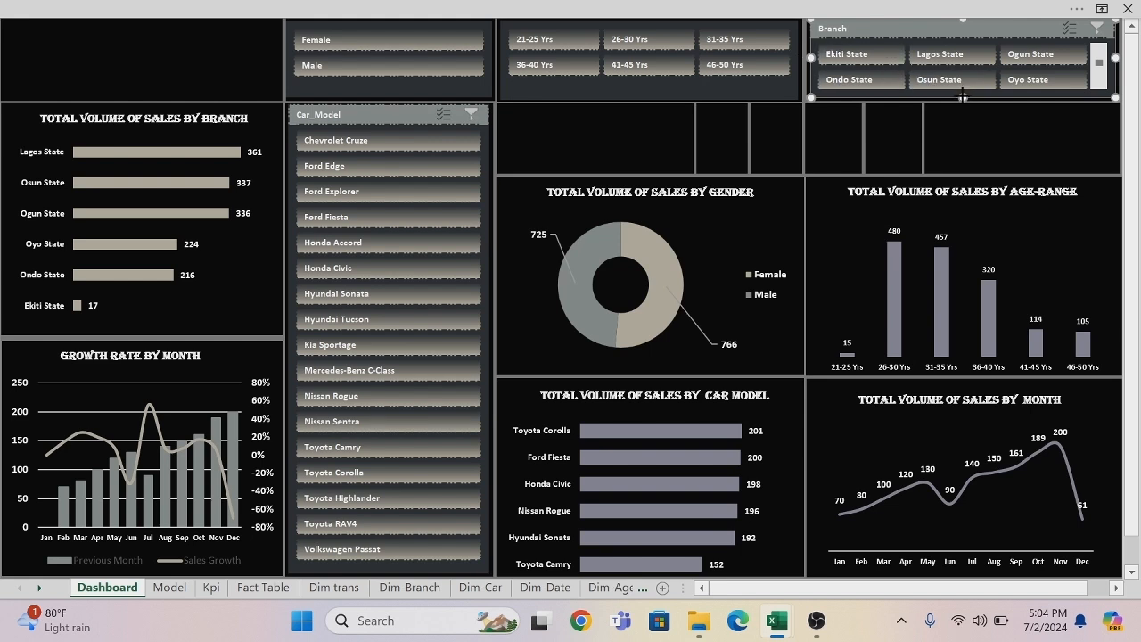
Turn off the Branch slicer's header display.
right_click(927, 36)
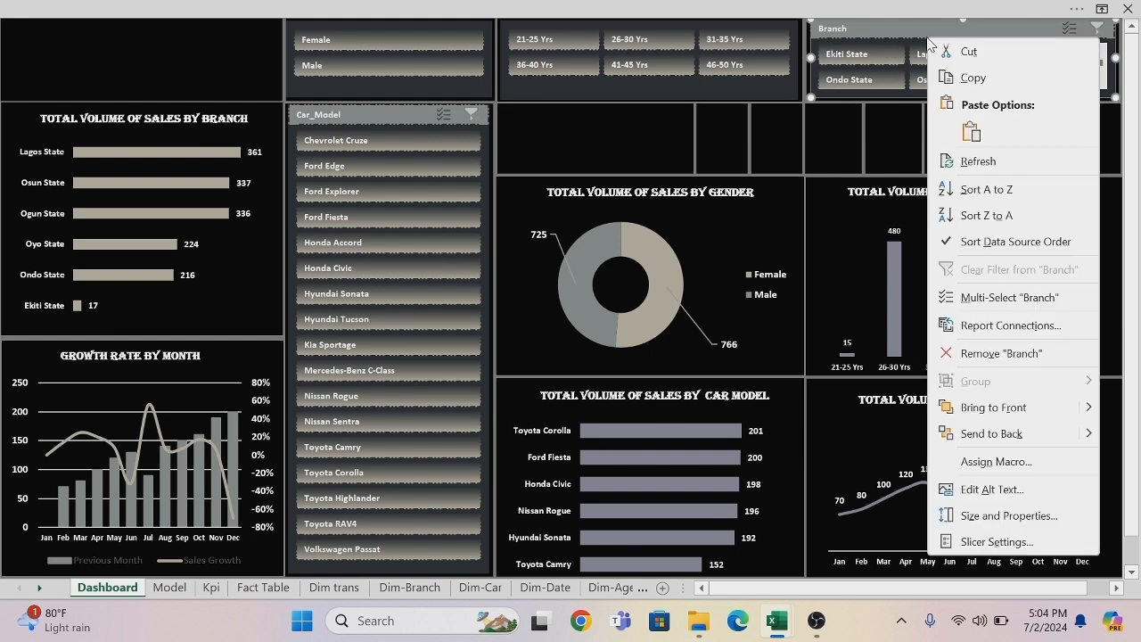
left_click(998, 543)
left_click(811, 446)
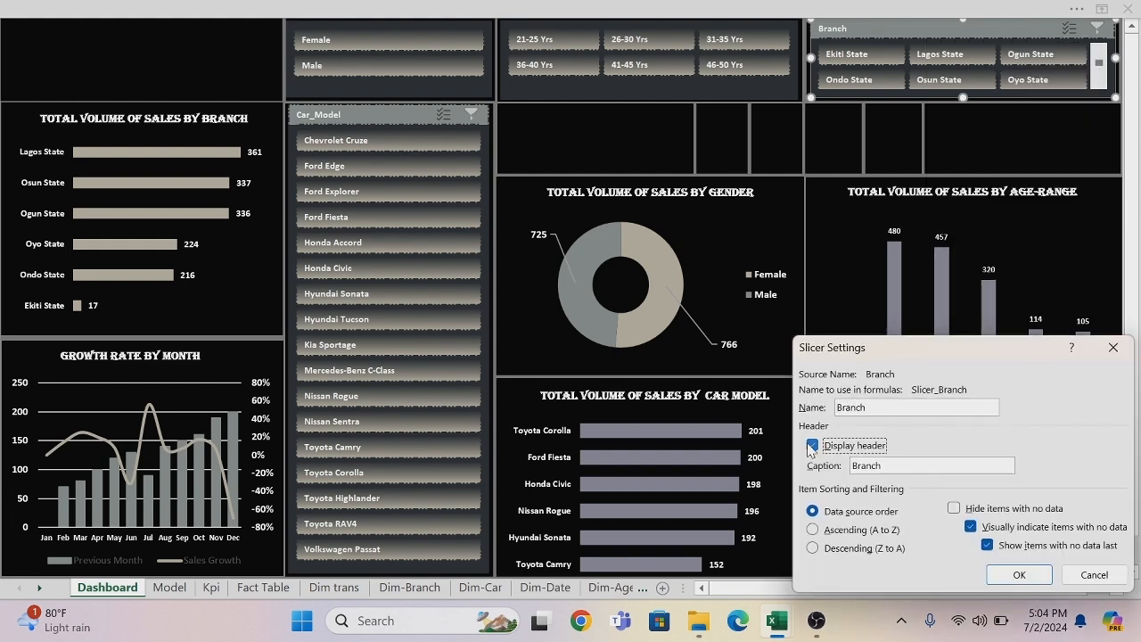
left_click(1018, 575)
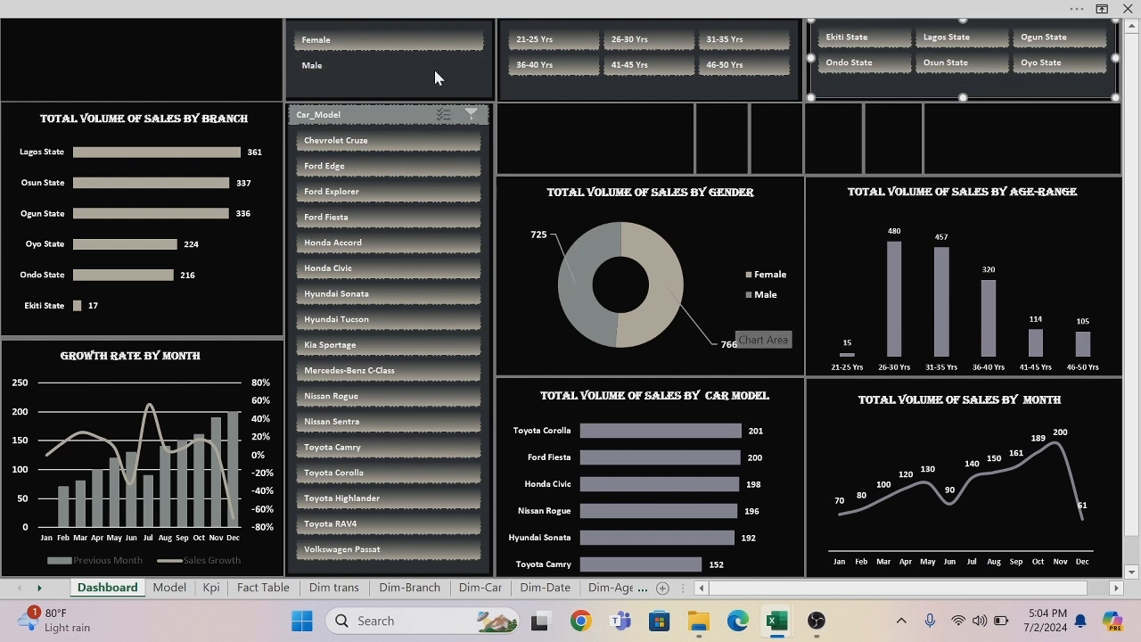
Test the slicers by filtering Car_Model to Ford Edge, clearing that filter and filtering Gender to Female.
left_click(434, 178)
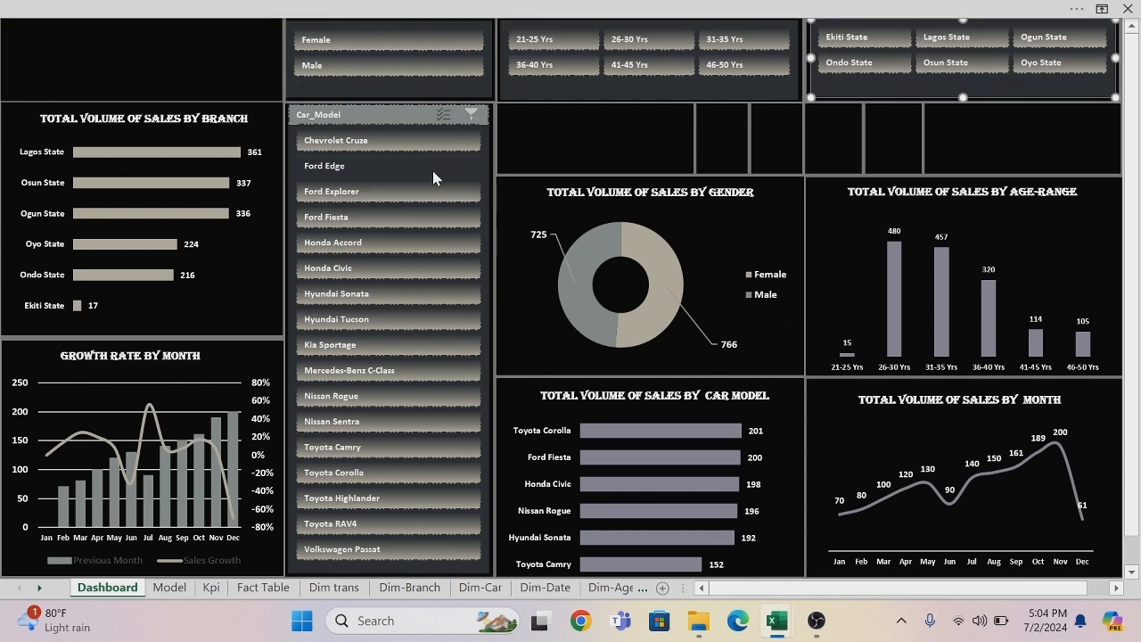
left_click(472, 114)
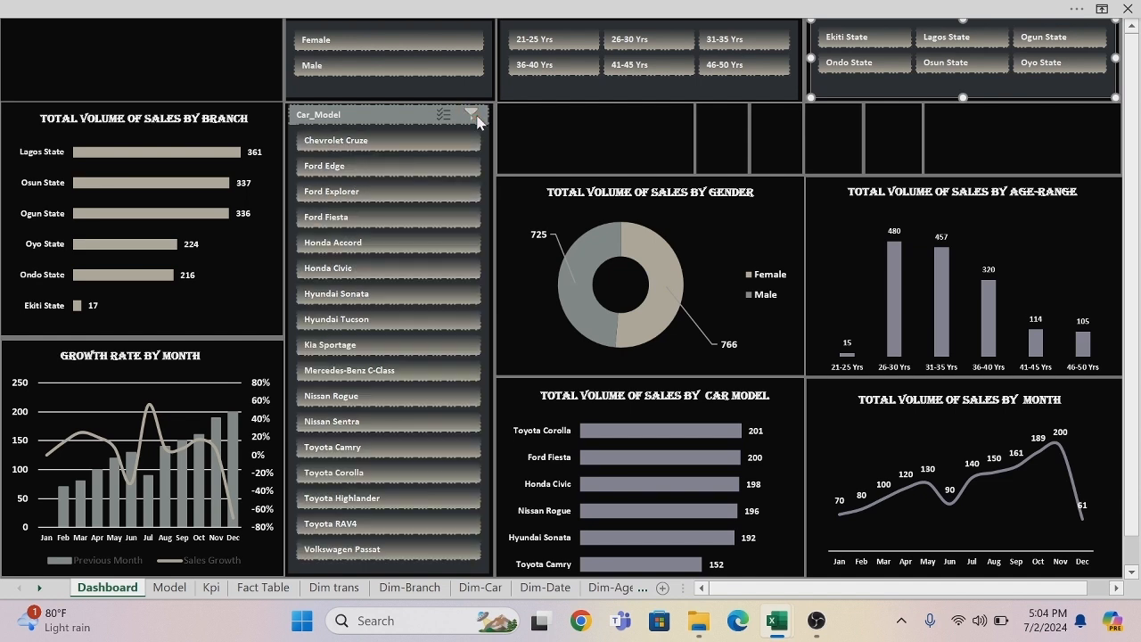
left_click(368, 31)
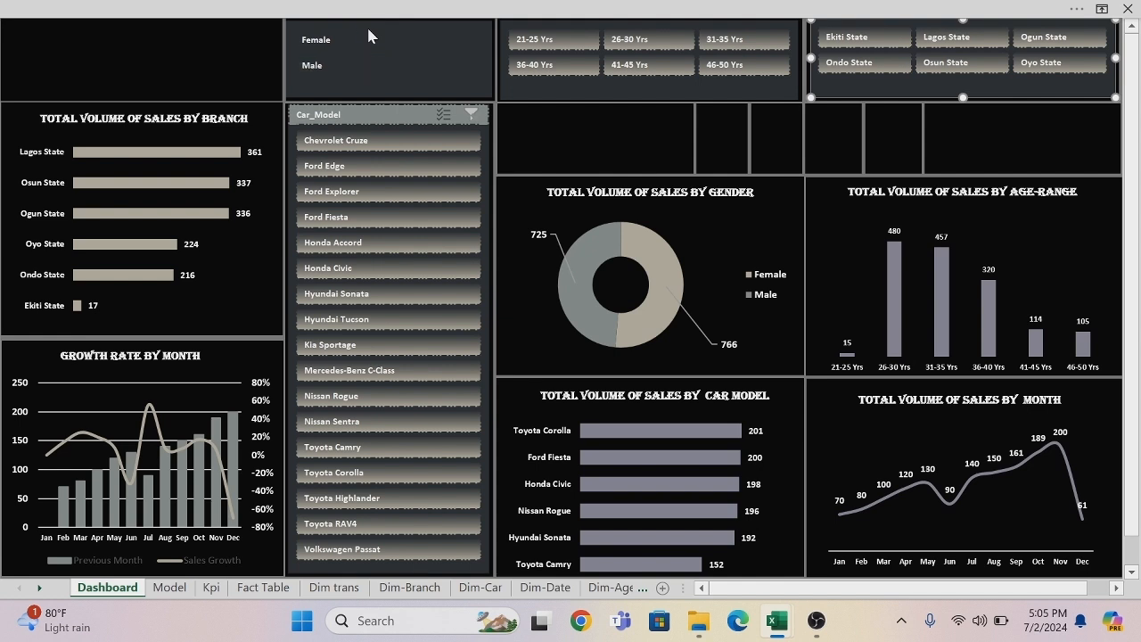
Connect the Gender slicer to PivotTable1 on the Kpi sheet and PivotTable2 through PivotTable7 on the Model sheet.
left_click(301, 25)
right_click(302, 25)
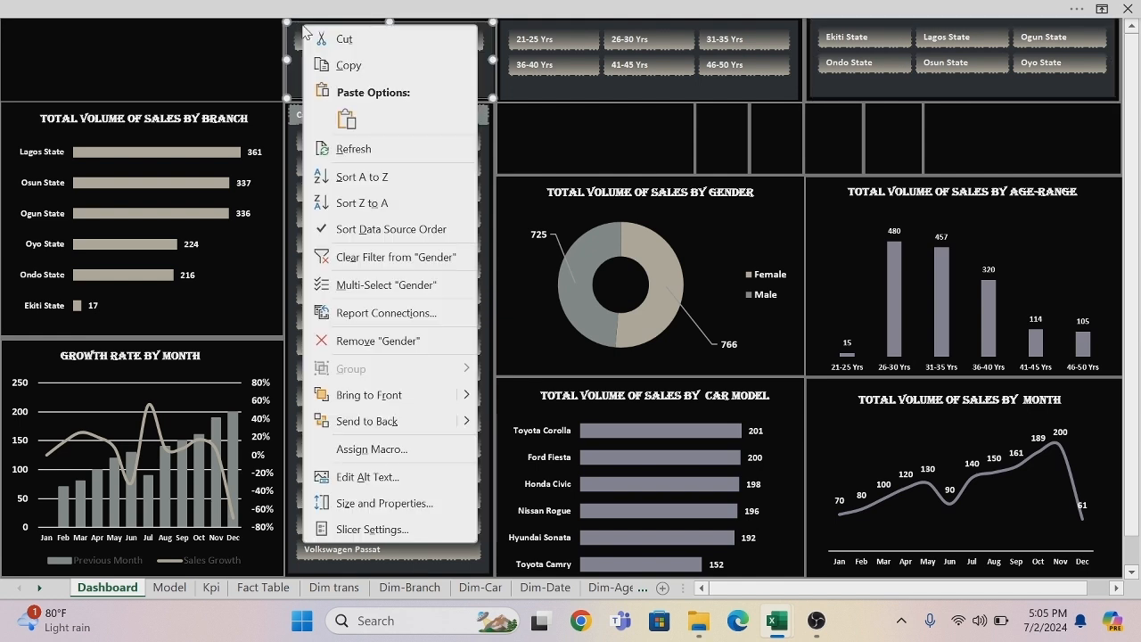
left_click(339, 317)
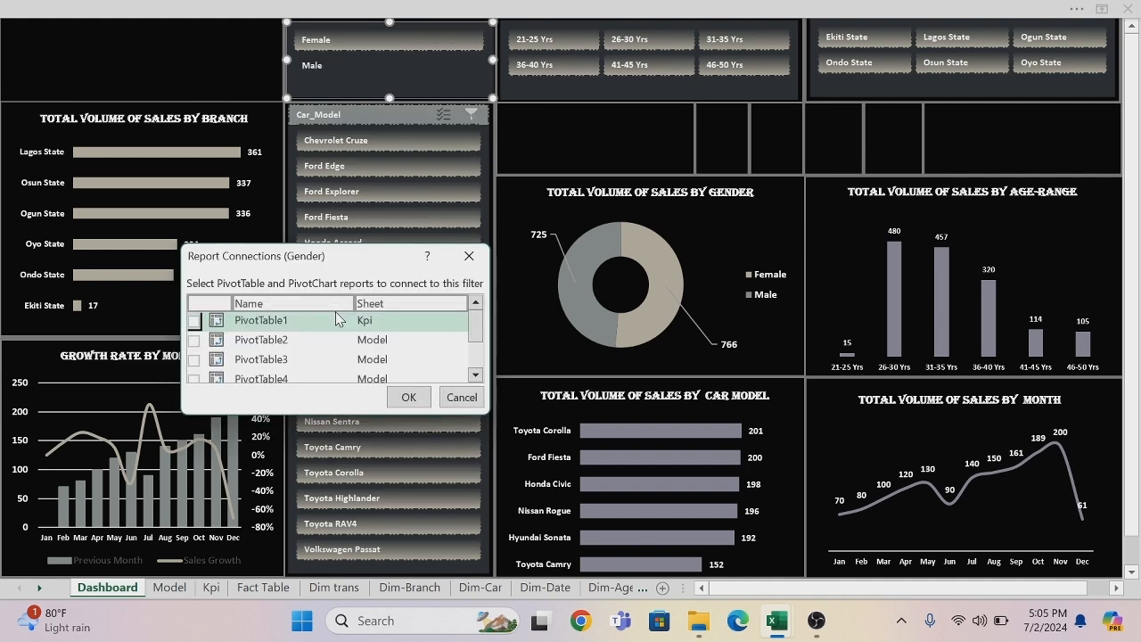
left_click(193, 339)
left_click(194, 359)
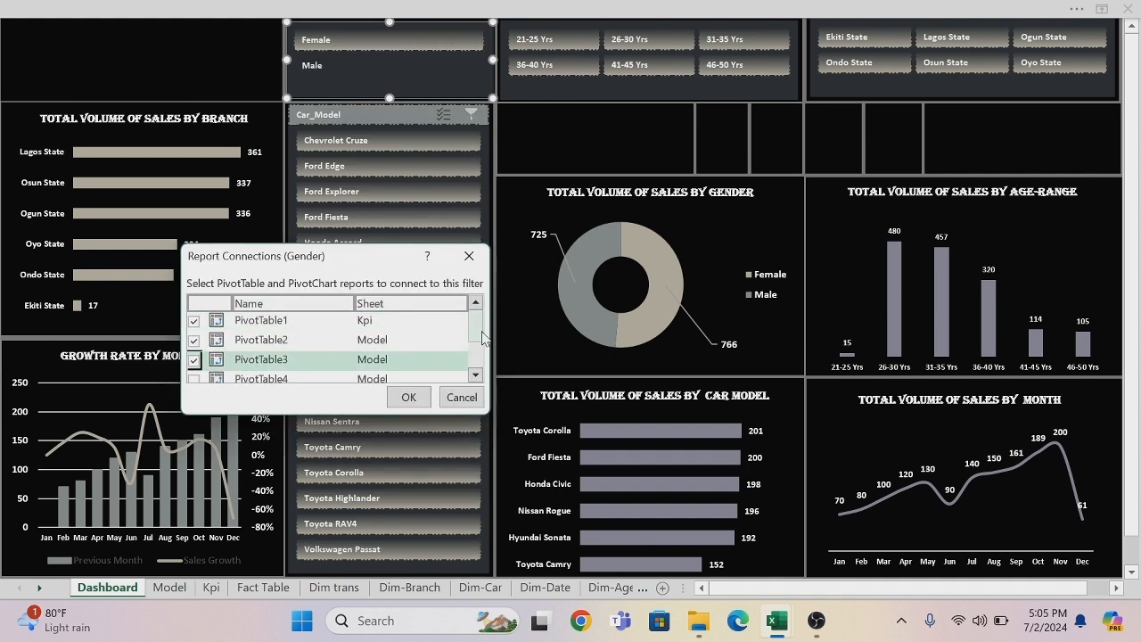
left_click_drag(483, 337, 483, 350)
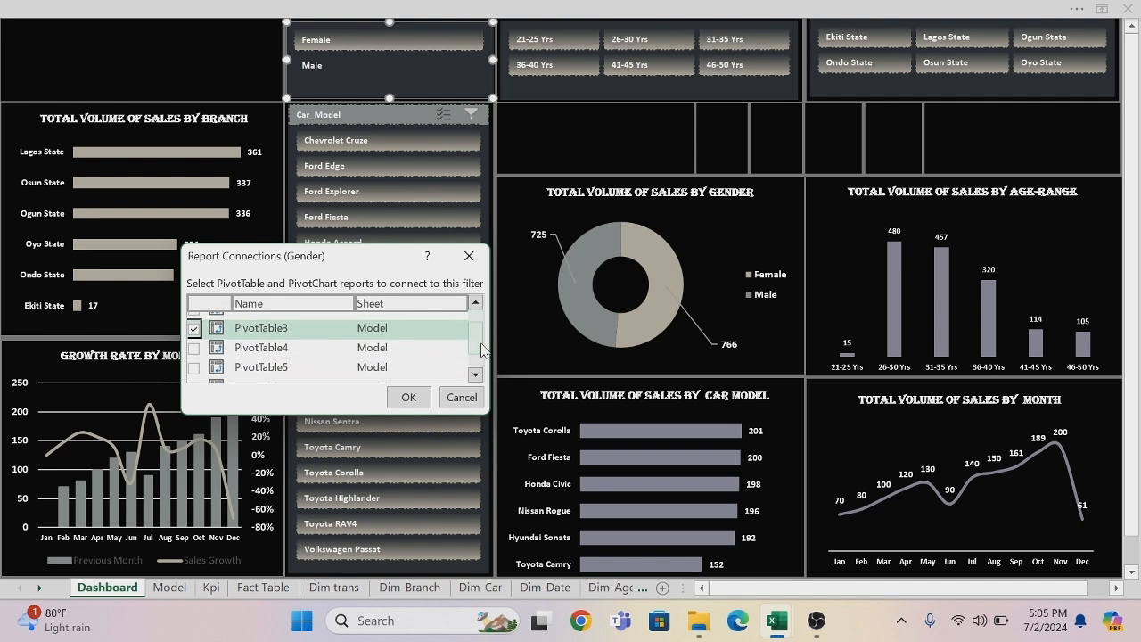
left_click(194, 348)
left_click(194, 366)
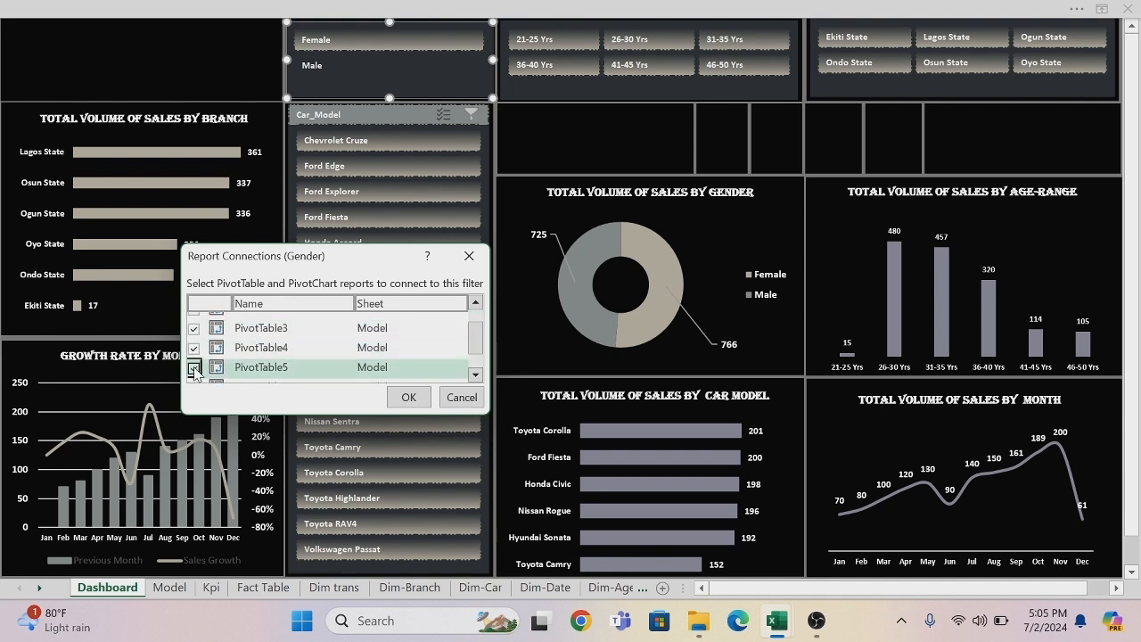
left_click(475, 375)
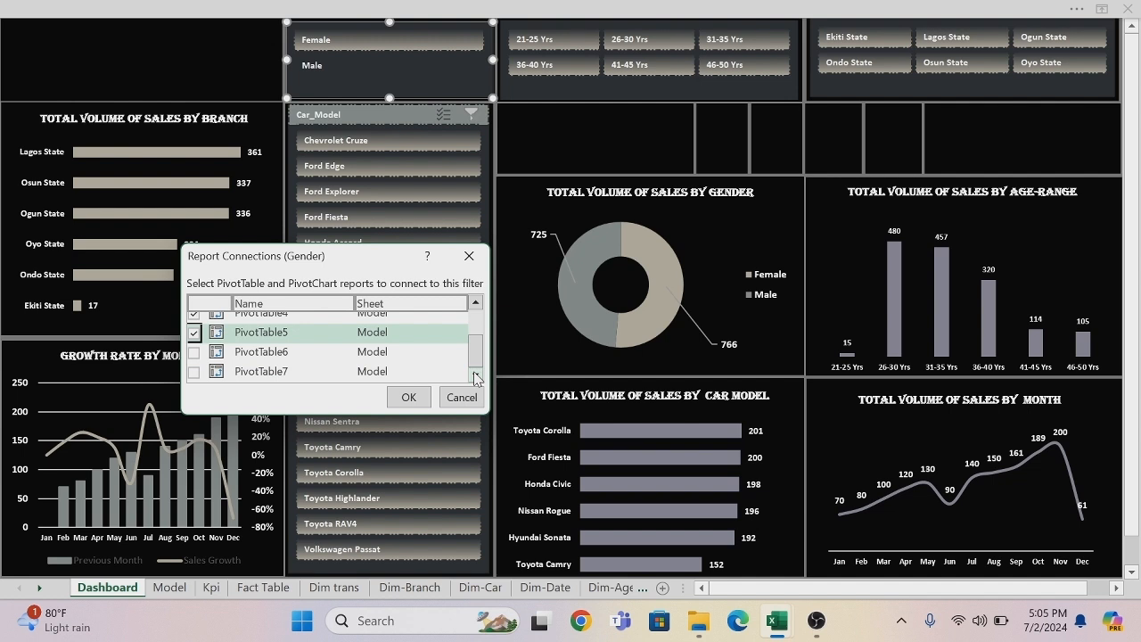
left_click(193, 351)
left_click(195, 371)
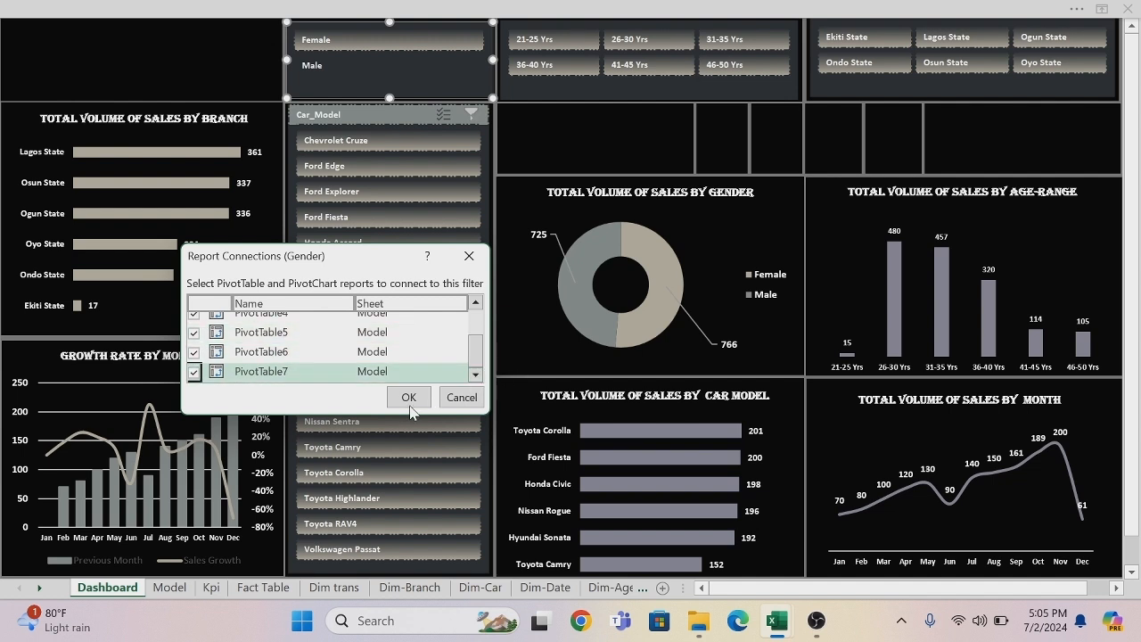
left_click(408, 398)
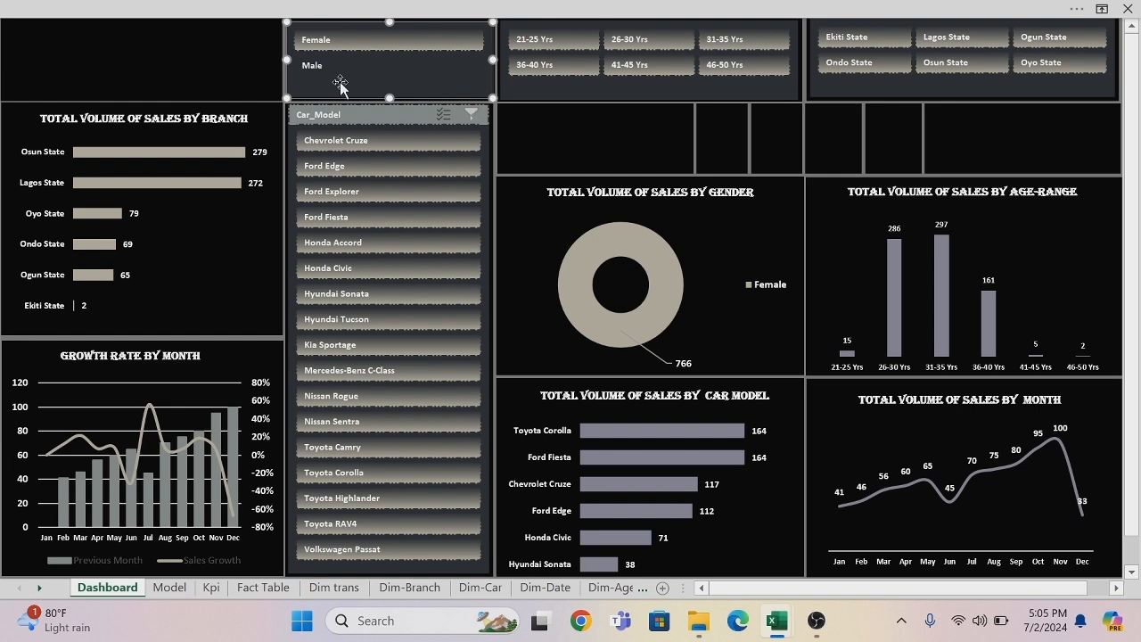
Arrange the Gender slicer's buttons in 2 columns and filter the dashboard to Male.
left_click(436, 7)
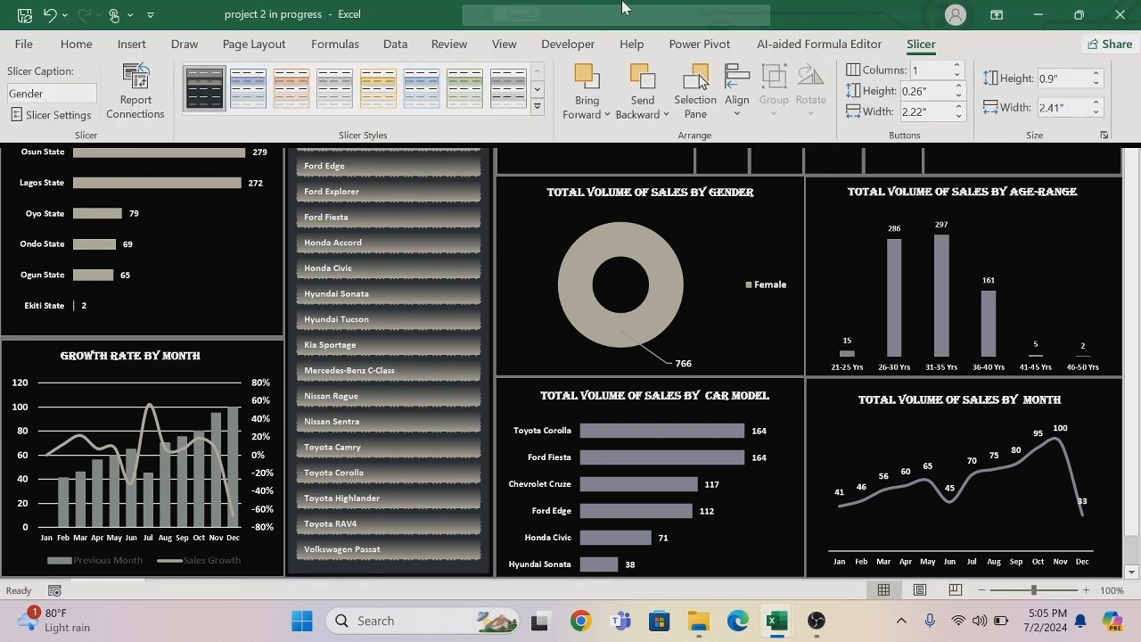
left_click(956, 65)
left_click(541, 164)
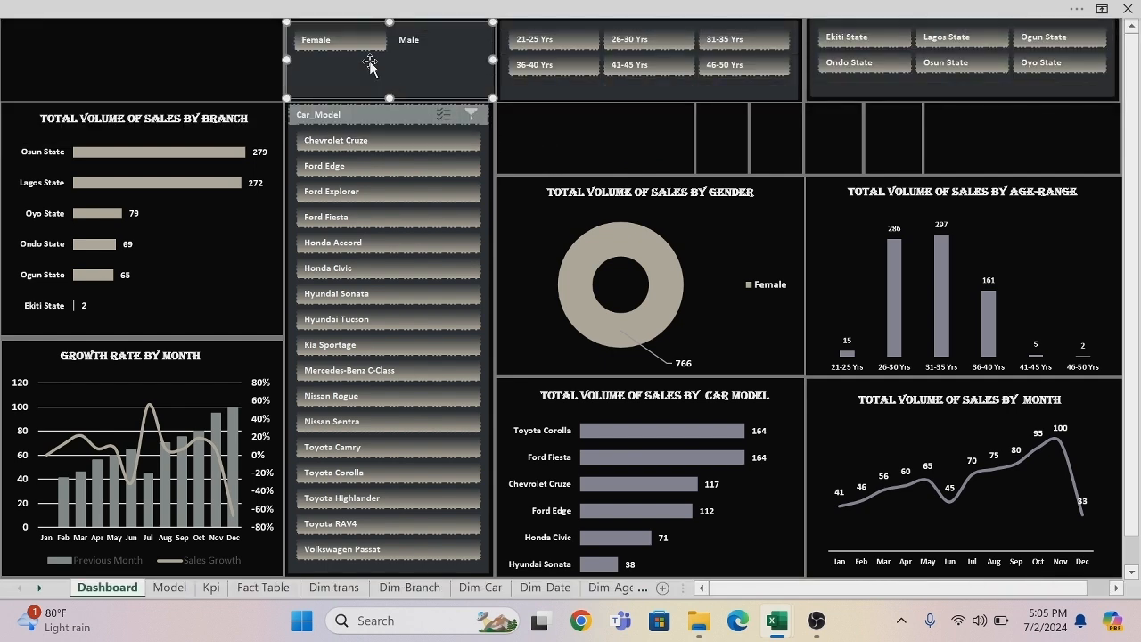
left_click(409, 42)
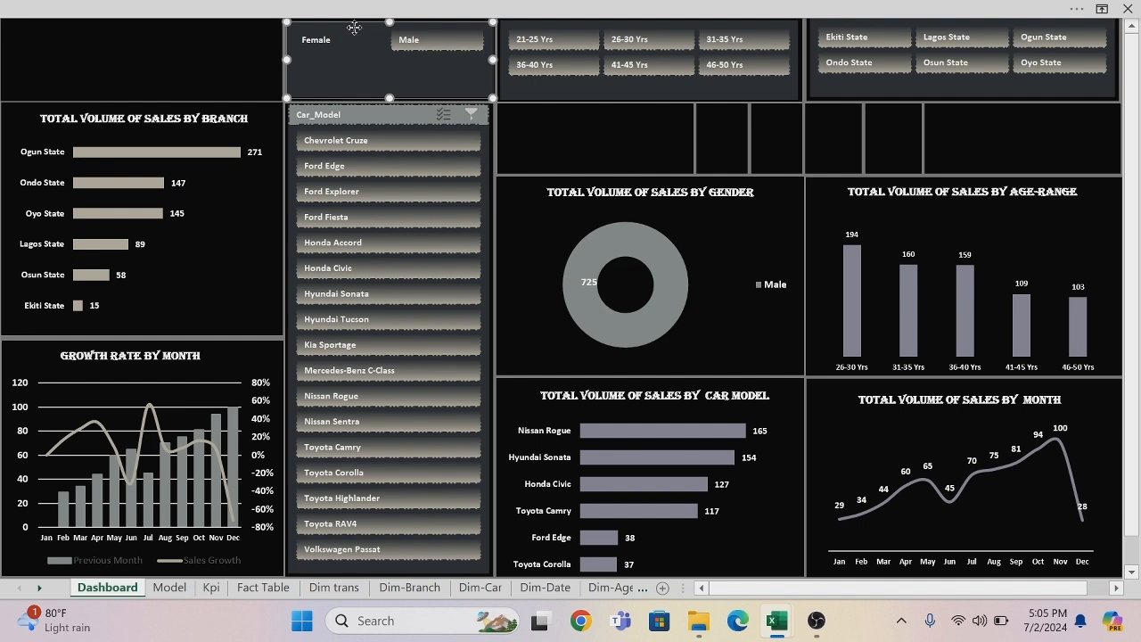
Turn on the Gender slicer's header display and clear the Gender filter.
right_click(354, 27)
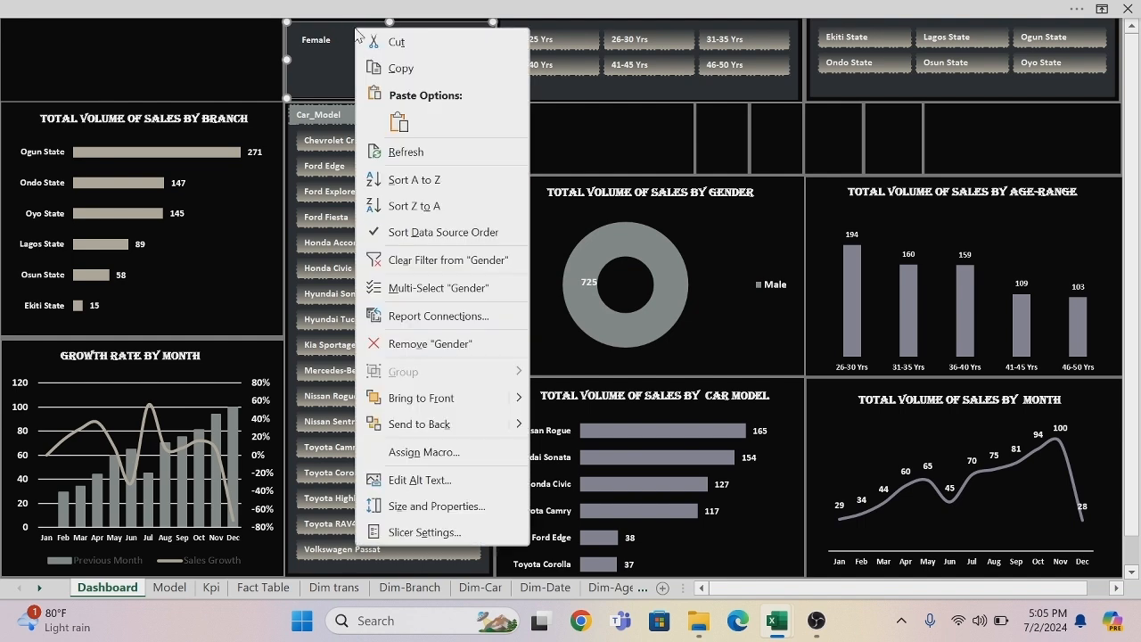
left_click(424, 532)
left_click(275, 446)
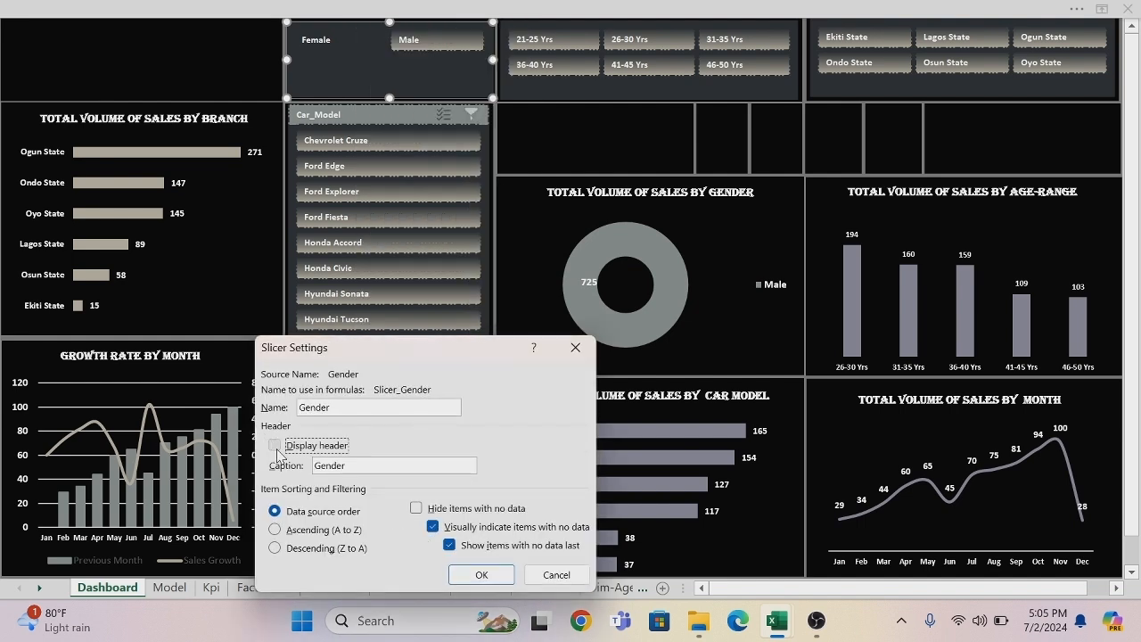
left_click(465, 575)
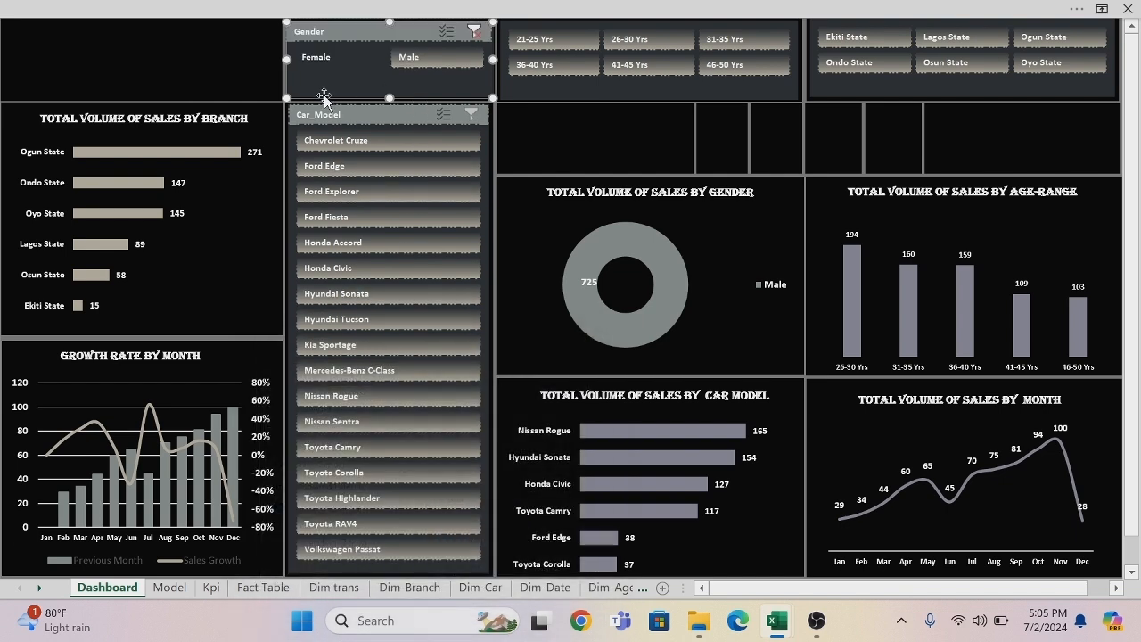
left_click(476, 34)
Connect the Age Range slicer to PivotTable1 on Kpi and PivotTable2 through PivotTable7 on Model, and try its 21-25 Yrs filter.
left_click(565, 23)
right_click(565, 23)
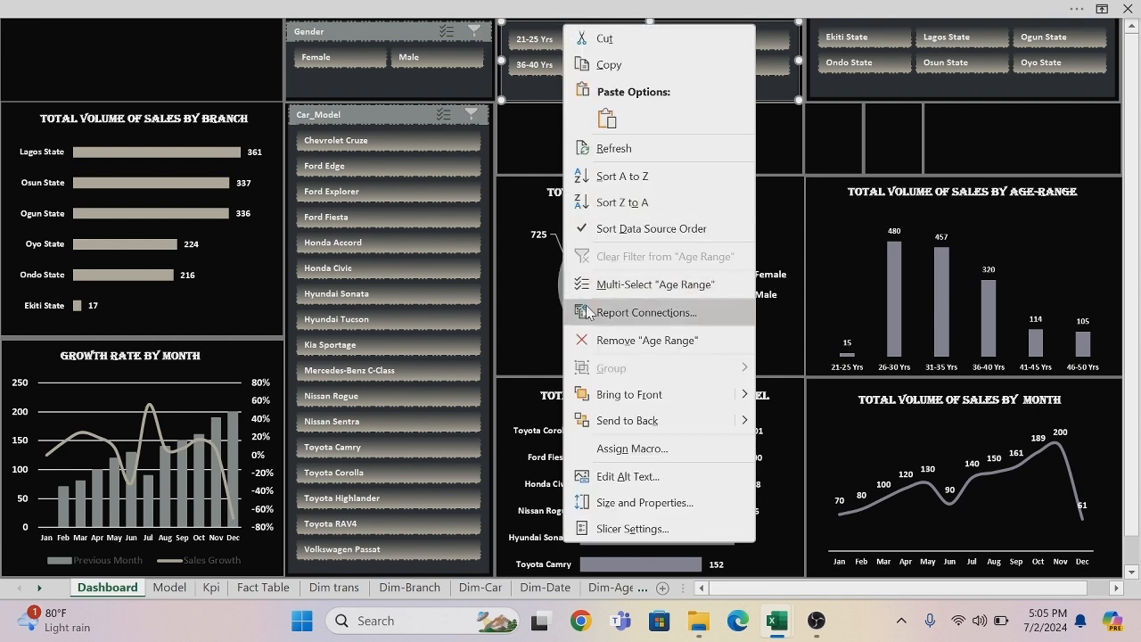
left_click(624, 313)
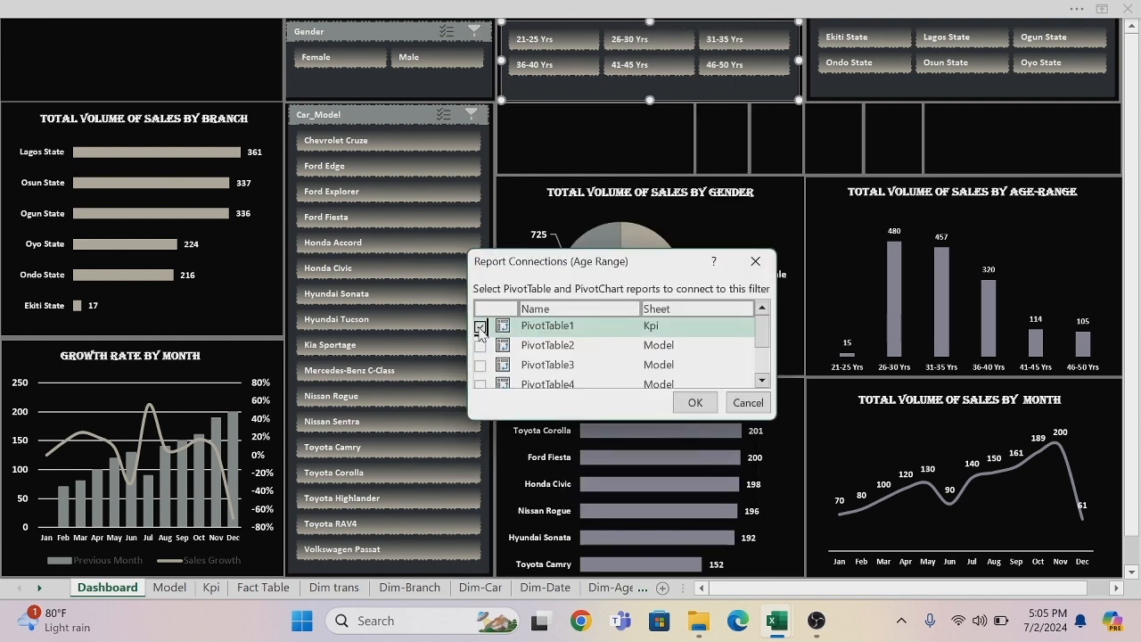
left_click(479, 327)
left_click(479, 345)
left_click(480, 365)
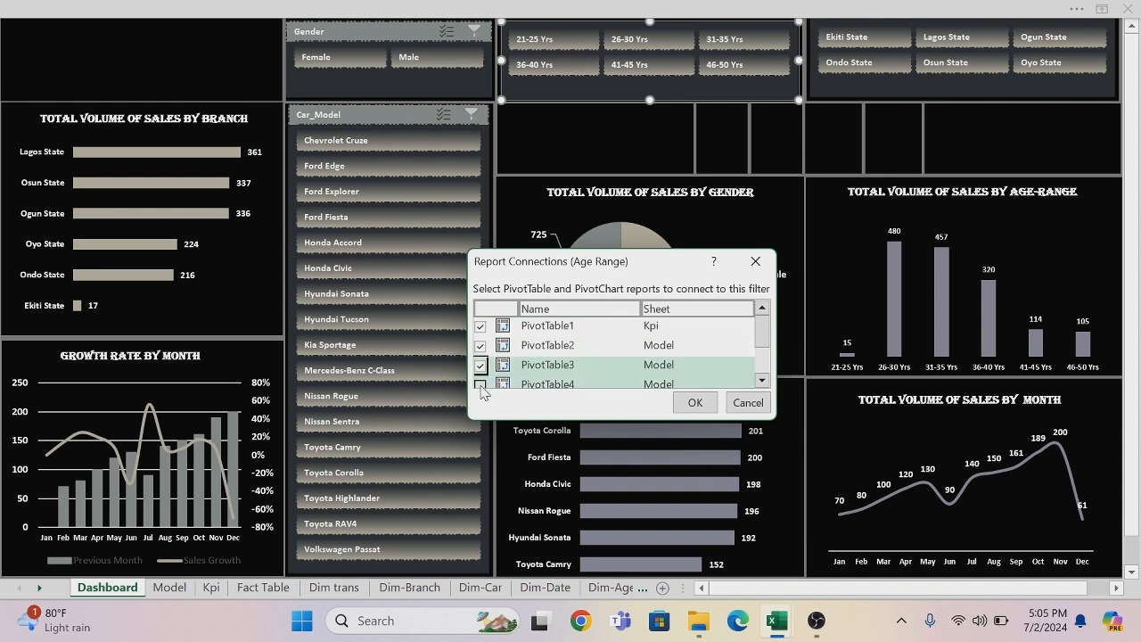
left_click(480, 385)
left_click(762, 381)
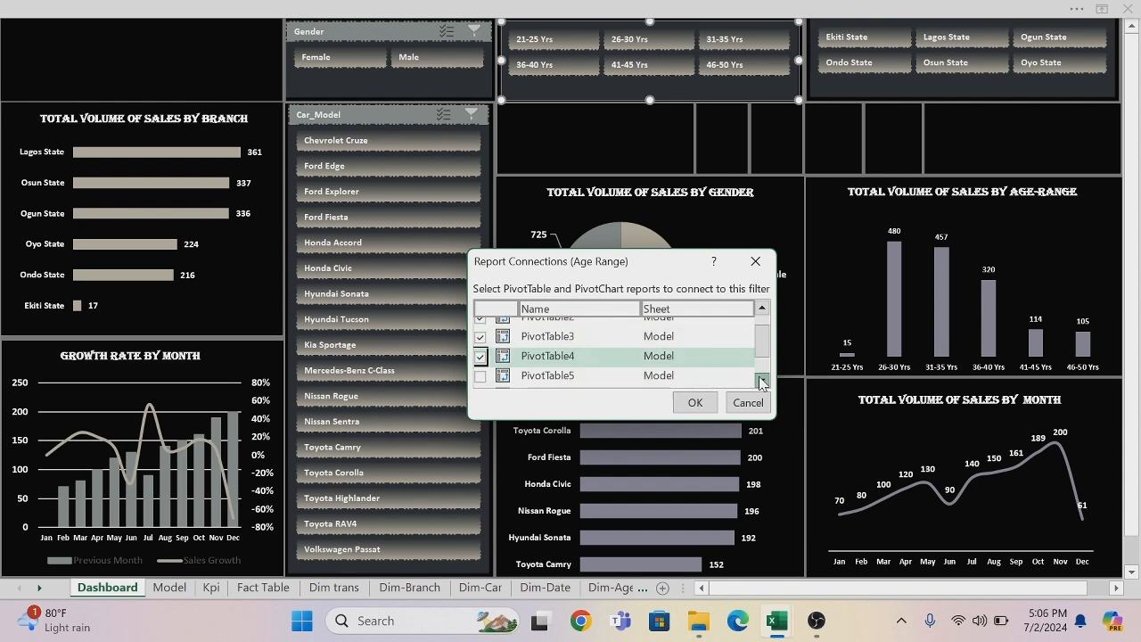
left_click(762, 381)
left_click(480, 347)
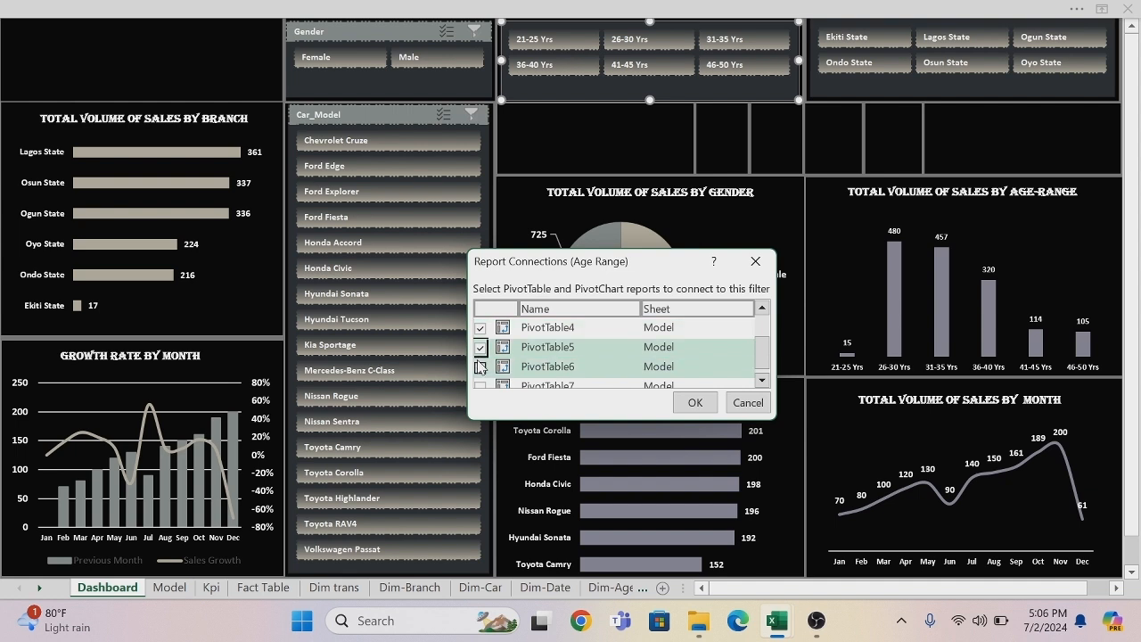
left_click(480, 366)
left_click(480, 384)
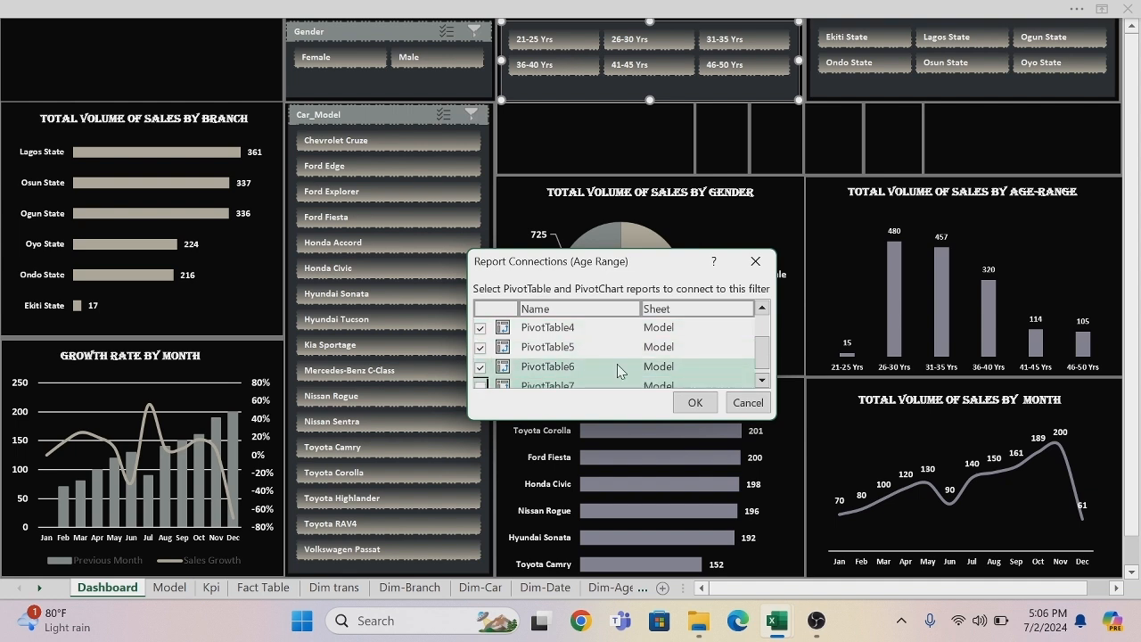
left_click(763, 381)
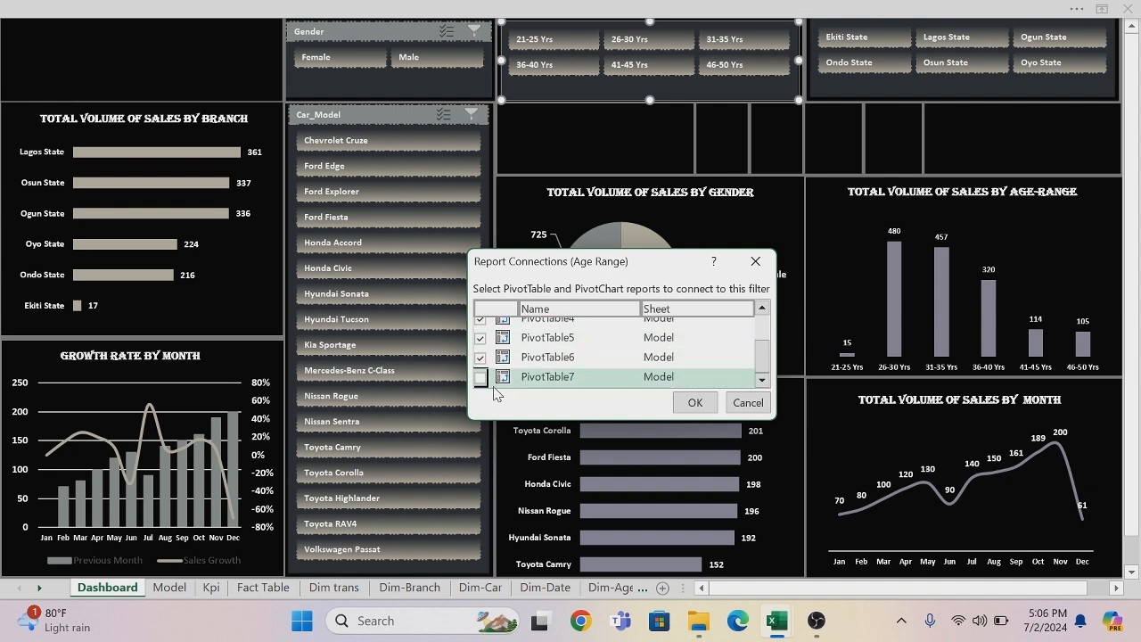
left_click(692, 403)
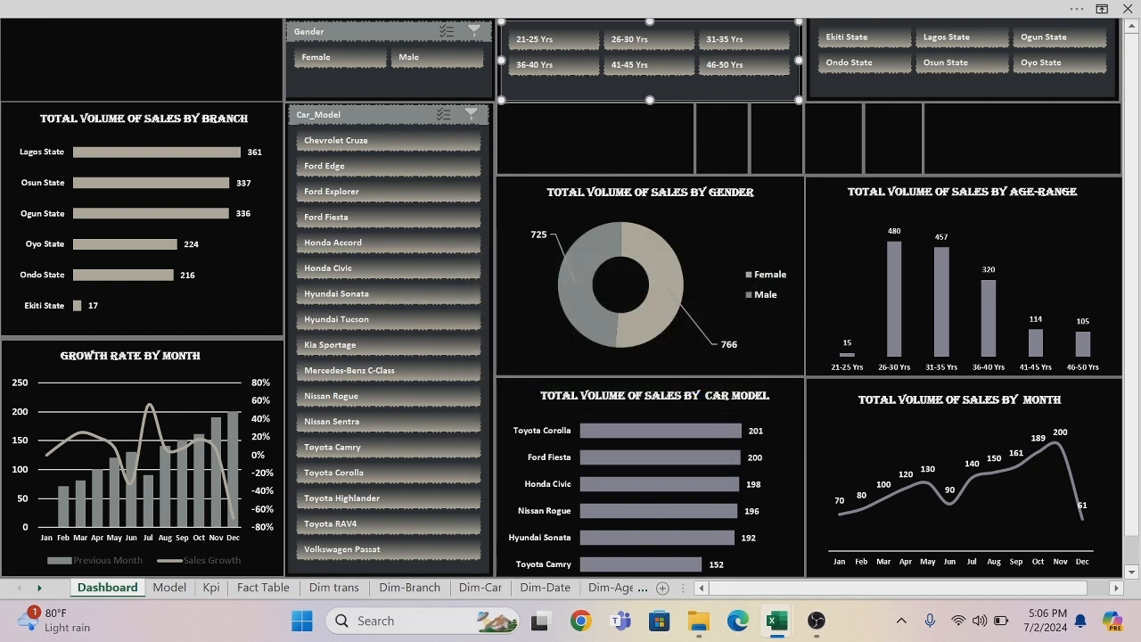
left_click(552, 44)
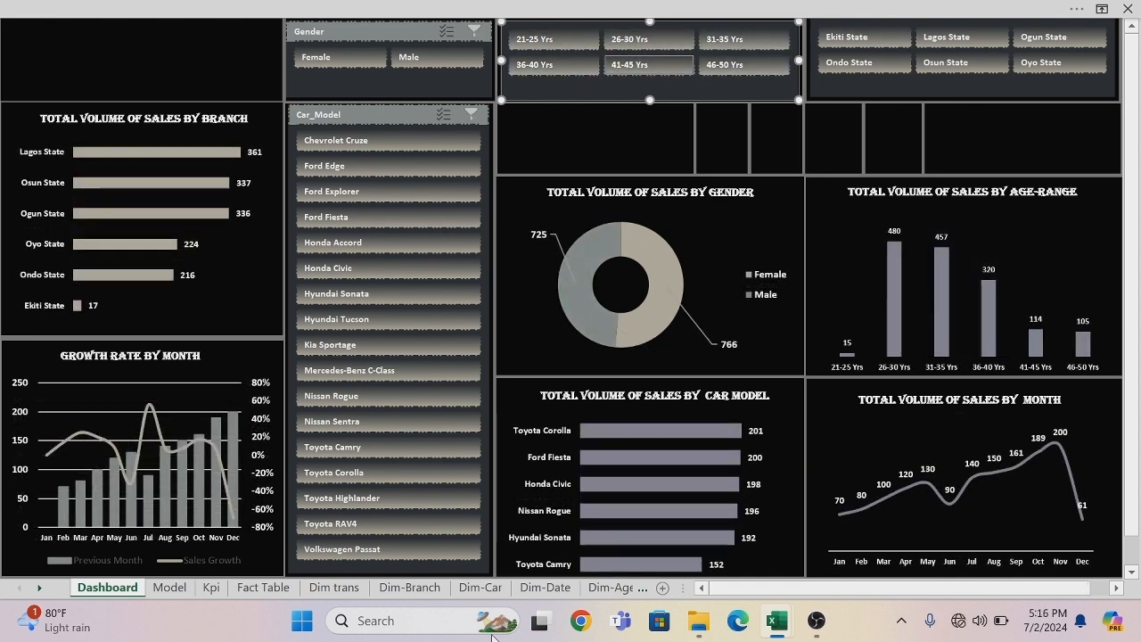
Connect the Branch slicer to PivotTable1 on the Kpi sheet and PivotTable2 through PivotTable7 on the Model sheet.
left_click(903, 23)
right_click(902, 23)
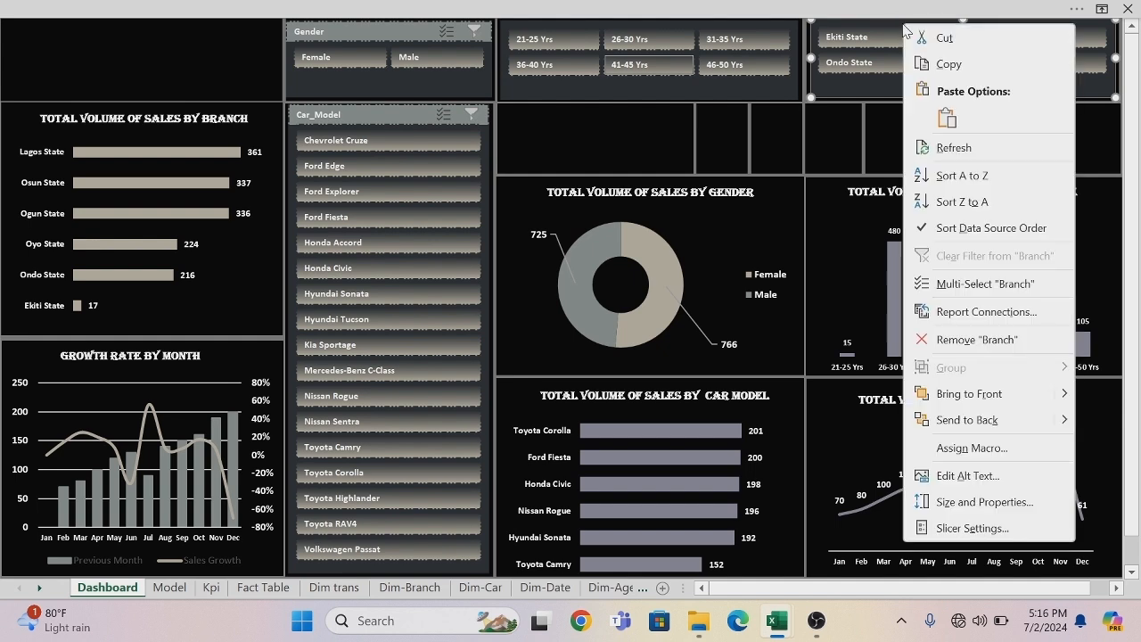
left_click(945, 308)
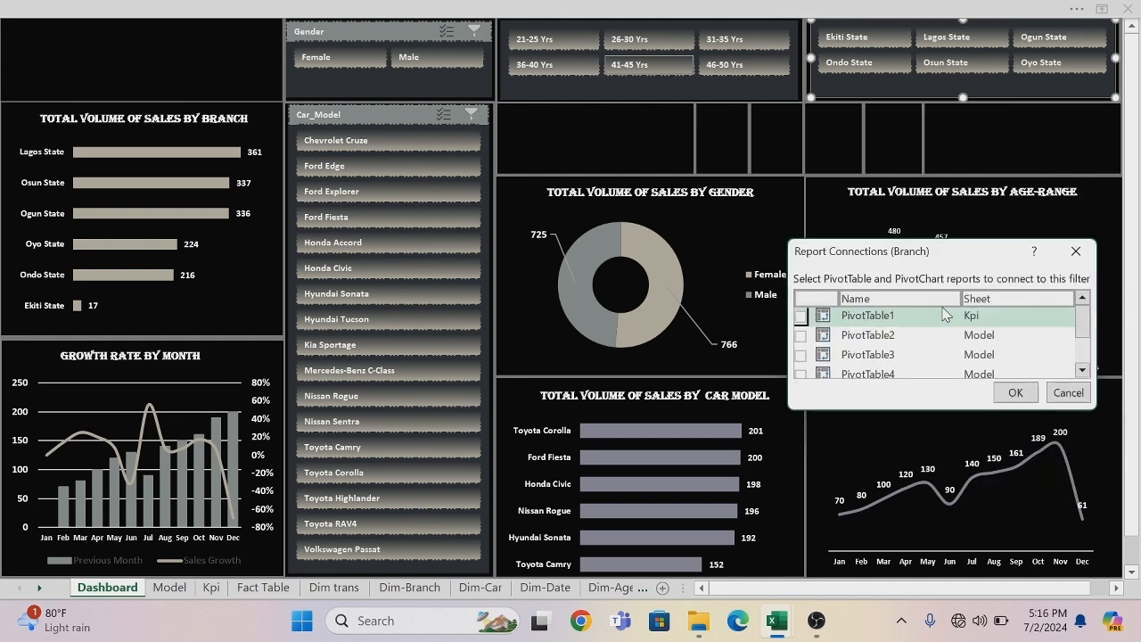
left_click(800, 335)
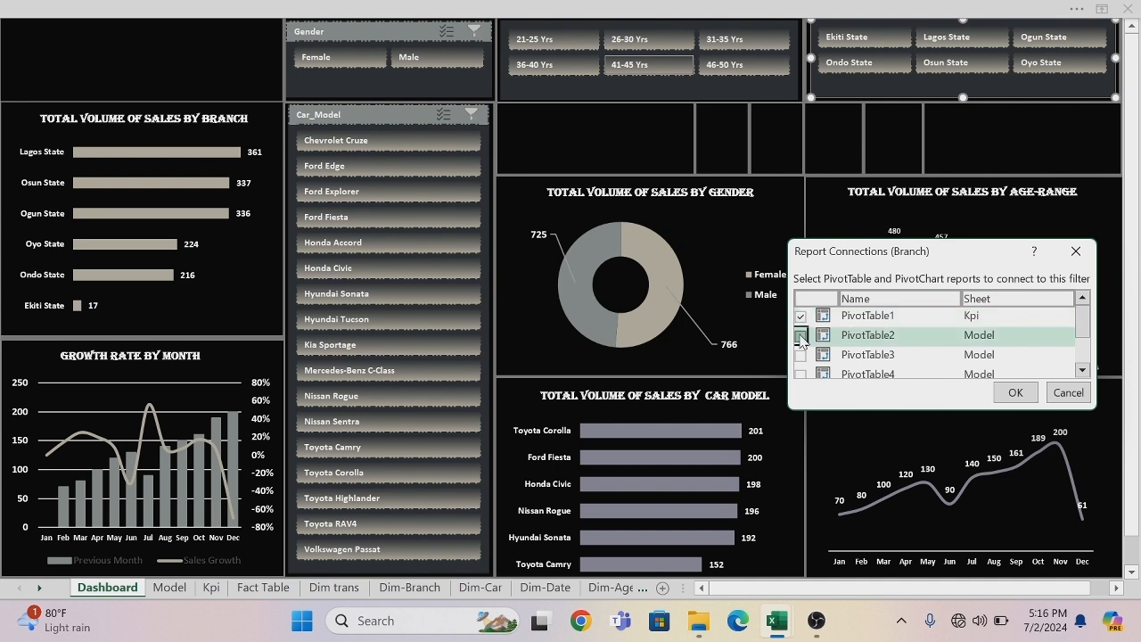
left_click(800, 355)
left_click(802, 373)
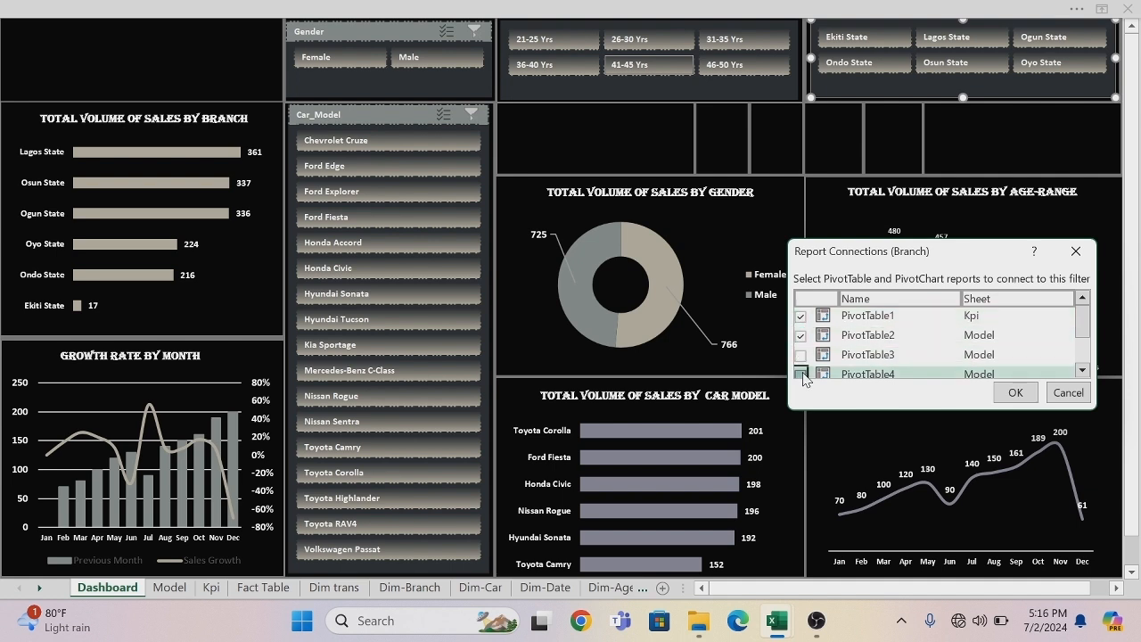
left_click(802, 356)
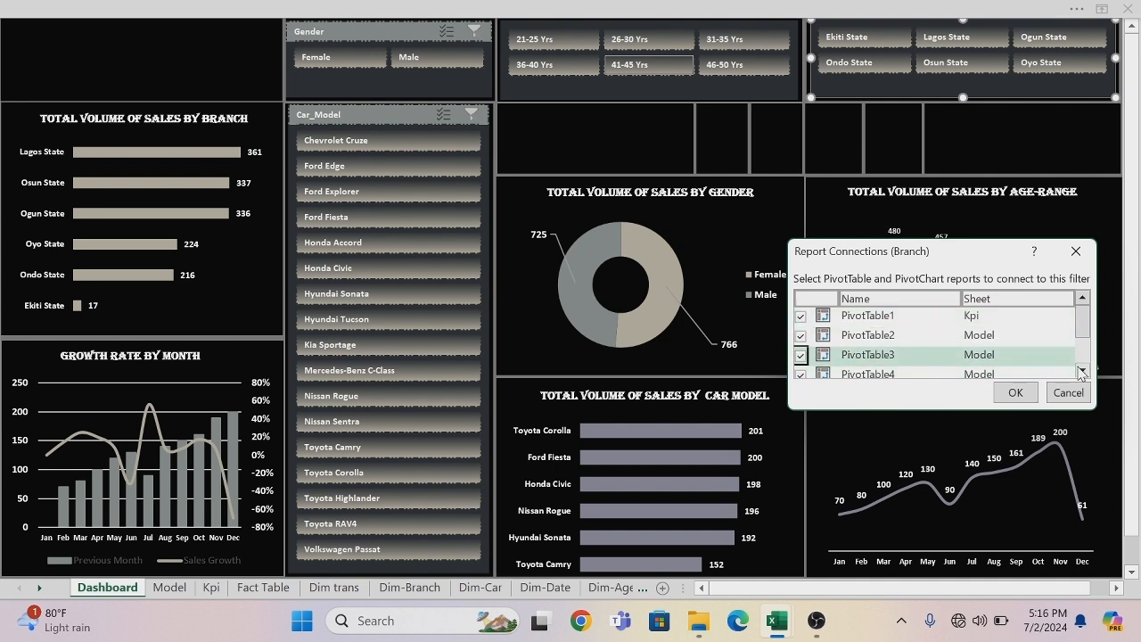
scroll(1080, 368, "down", 3)
left_click(800, 337)
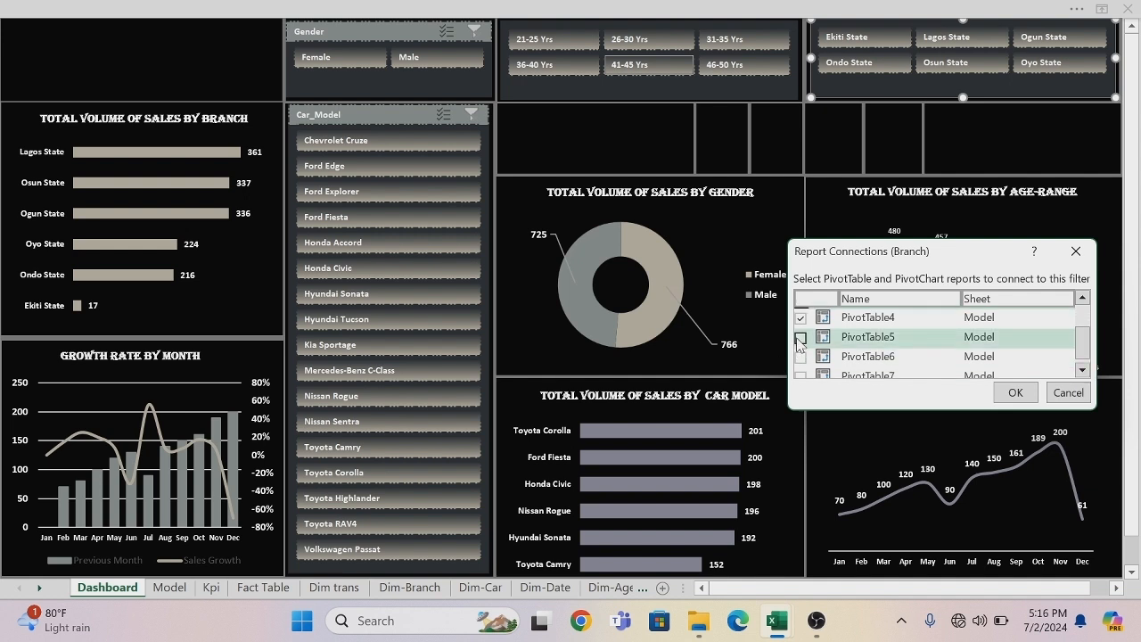
left_click(800, 357)
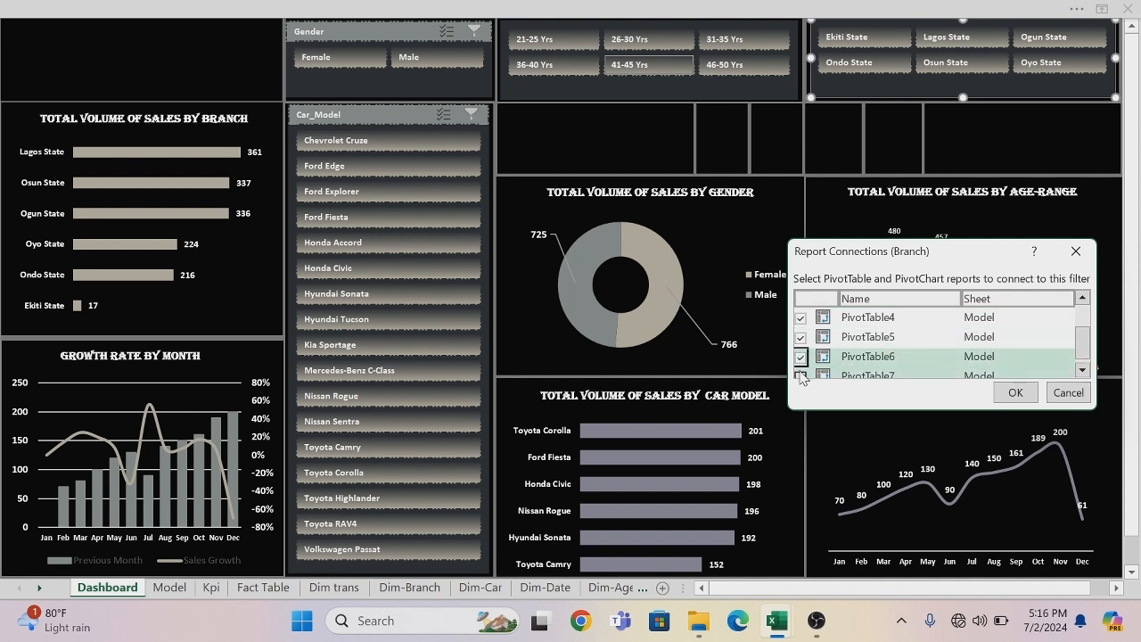
left_click(800, 375)
left_click(1082, 369)
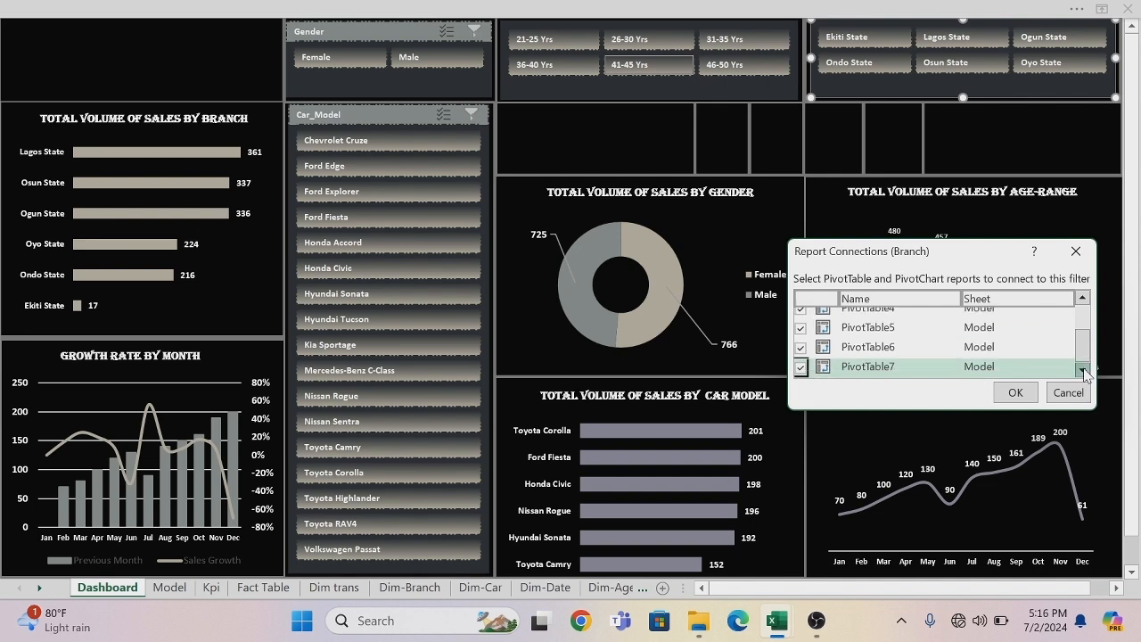
left_click(1015, 392)
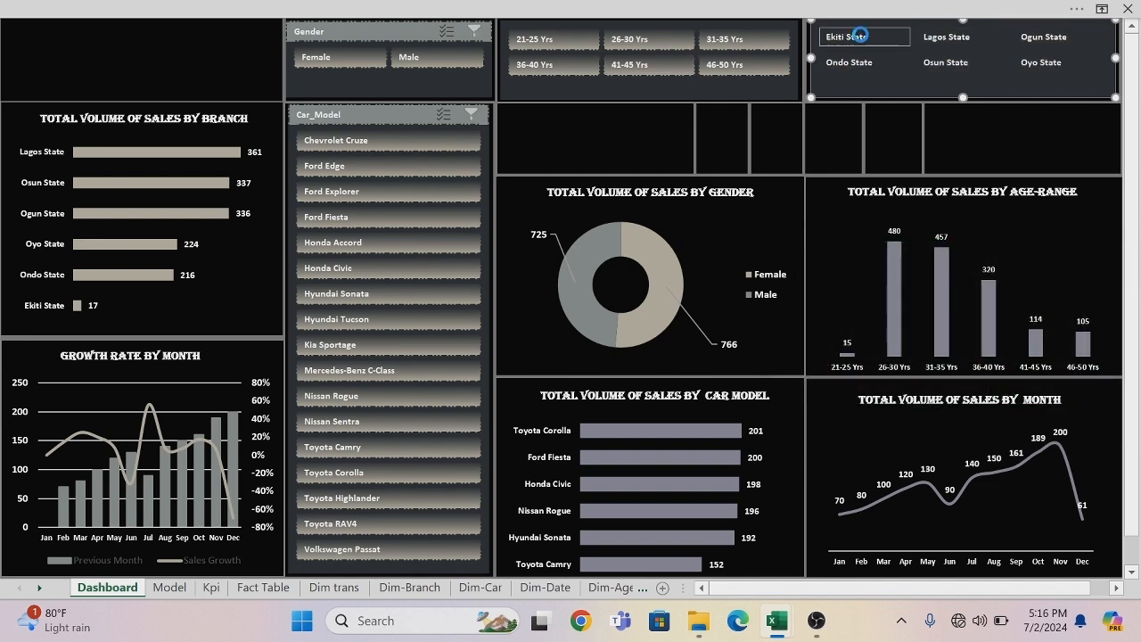
Test the Branch slicer by filtering to Ekiti State and to Lagos State, and clear the Branch filter.
left_click(859, 36)
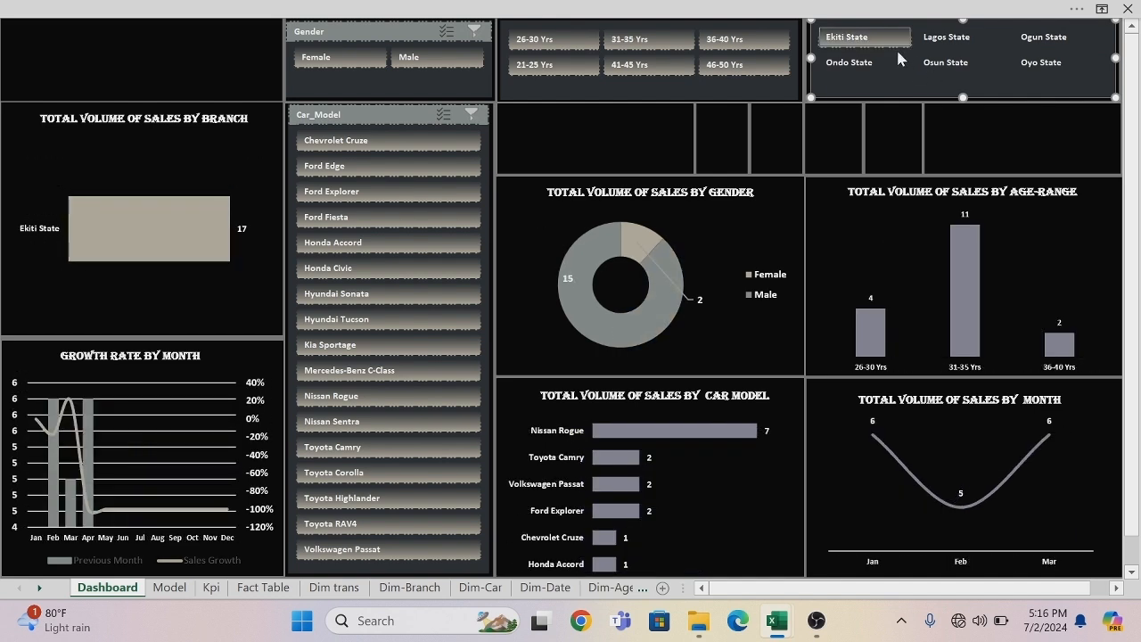
left_click(941, 33)
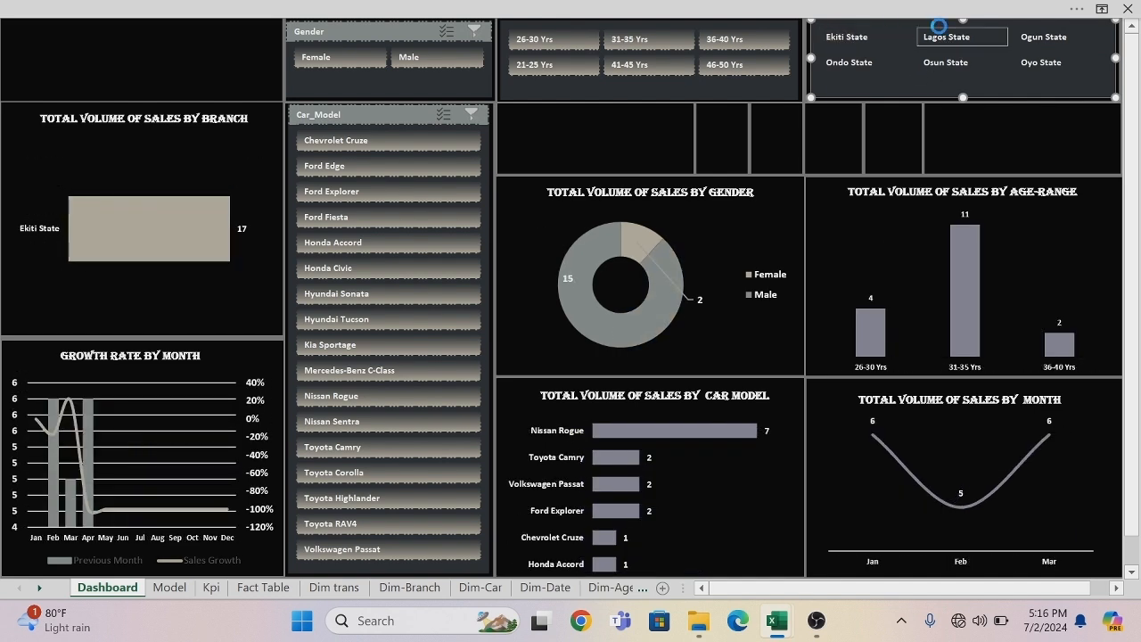
right_click(940, 29)
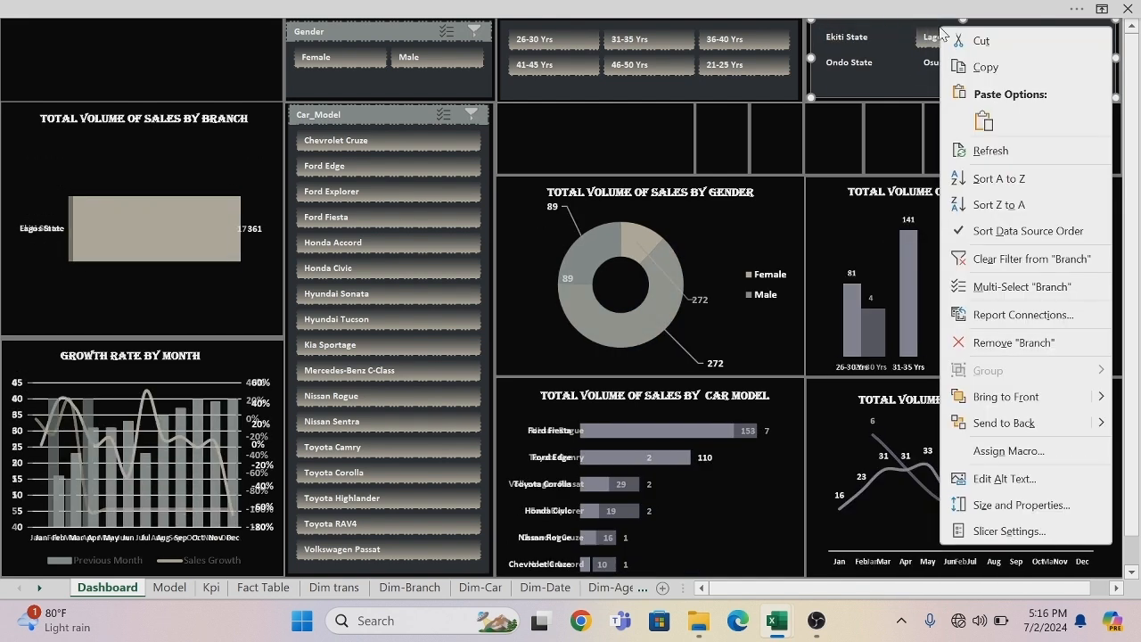
left_click(987, 260)
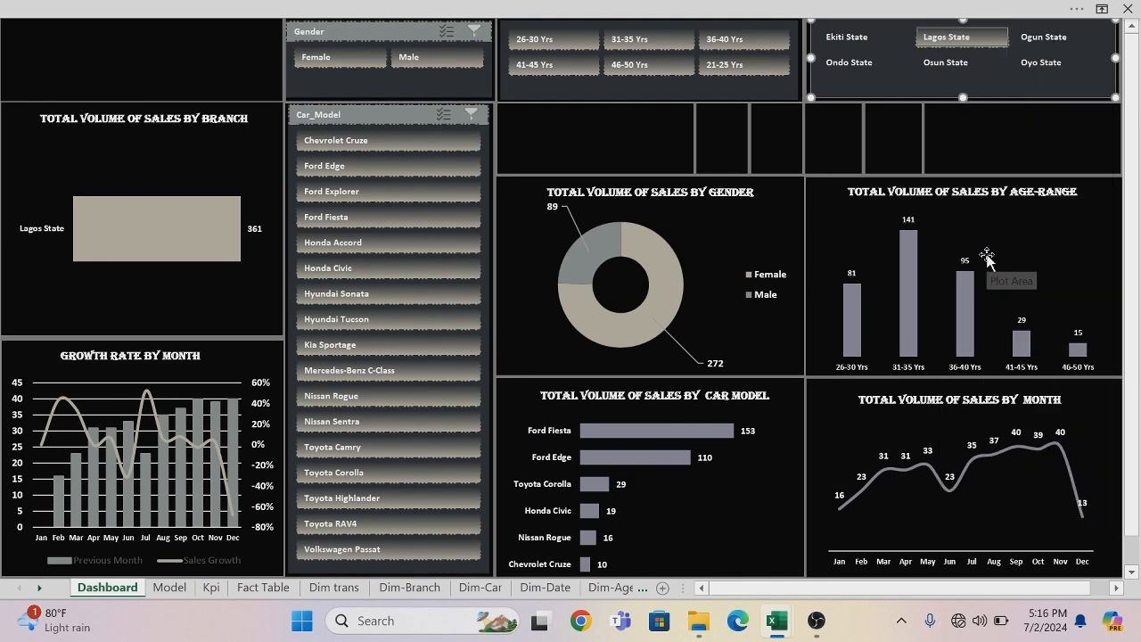
Connect the Car_Model slicer to PivotTable1 on the Kpi sheet and PivotTable2 through PivotTable7 on the Model sheet.
left_click(351, 114)
right_click(351, 114)
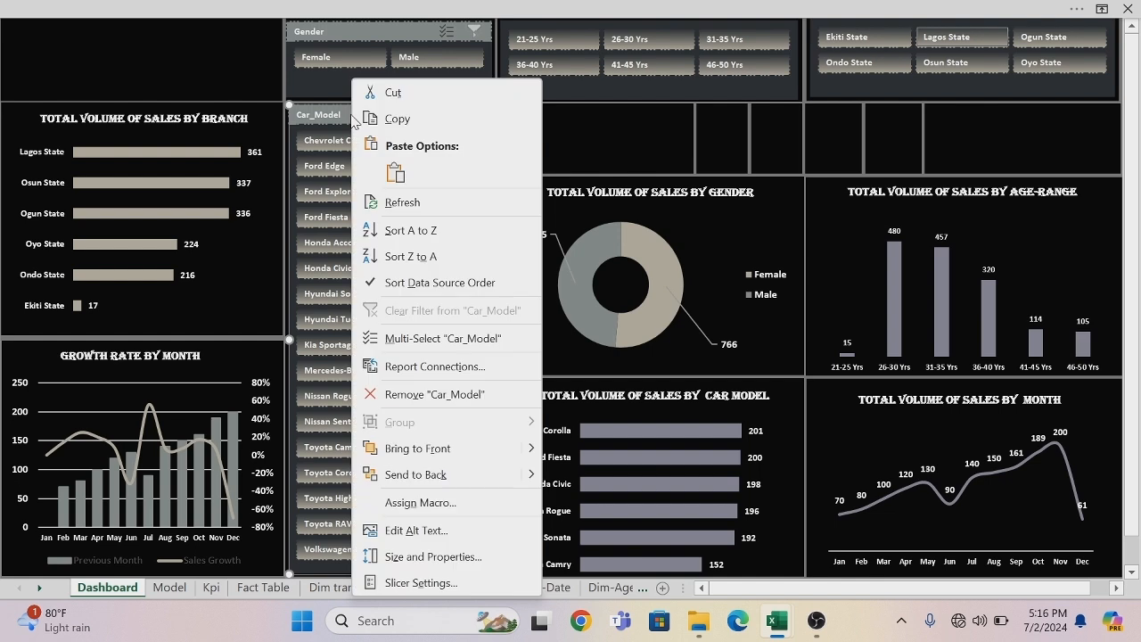
left_click(395, 375)
left_click(252, 383)
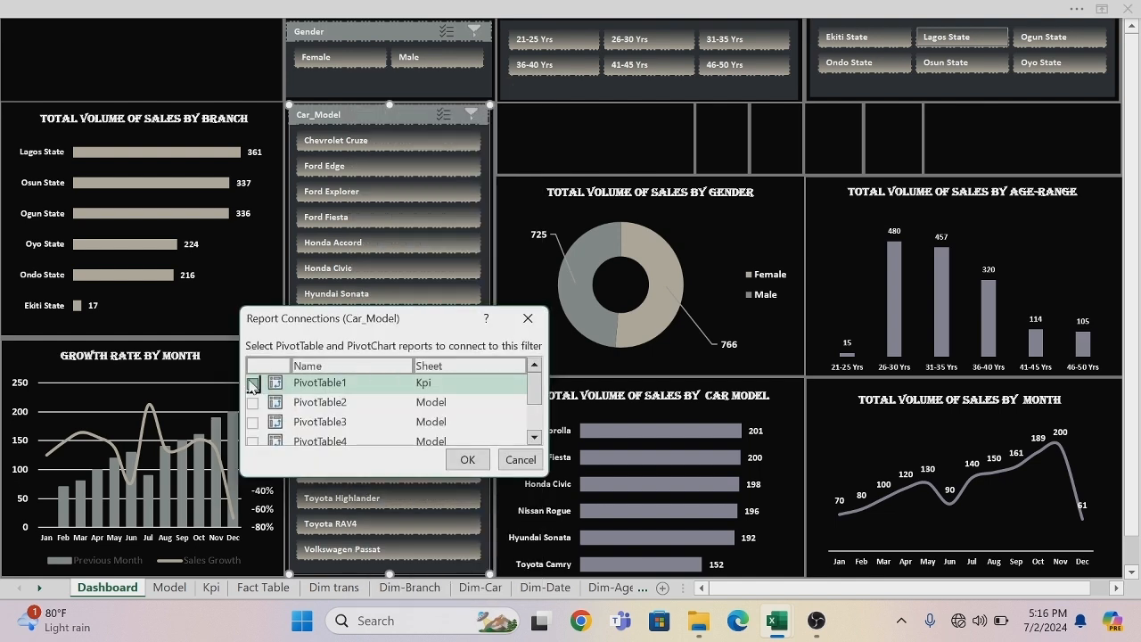
left_click(252, 402)
left_click(252, 421)
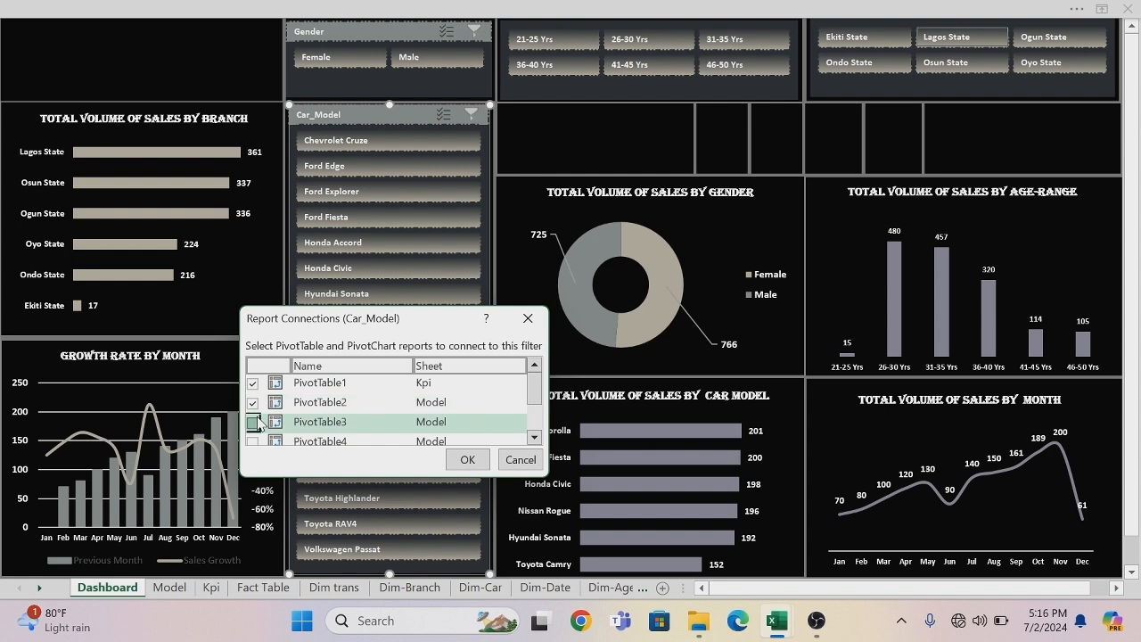
left_click(252, 441)
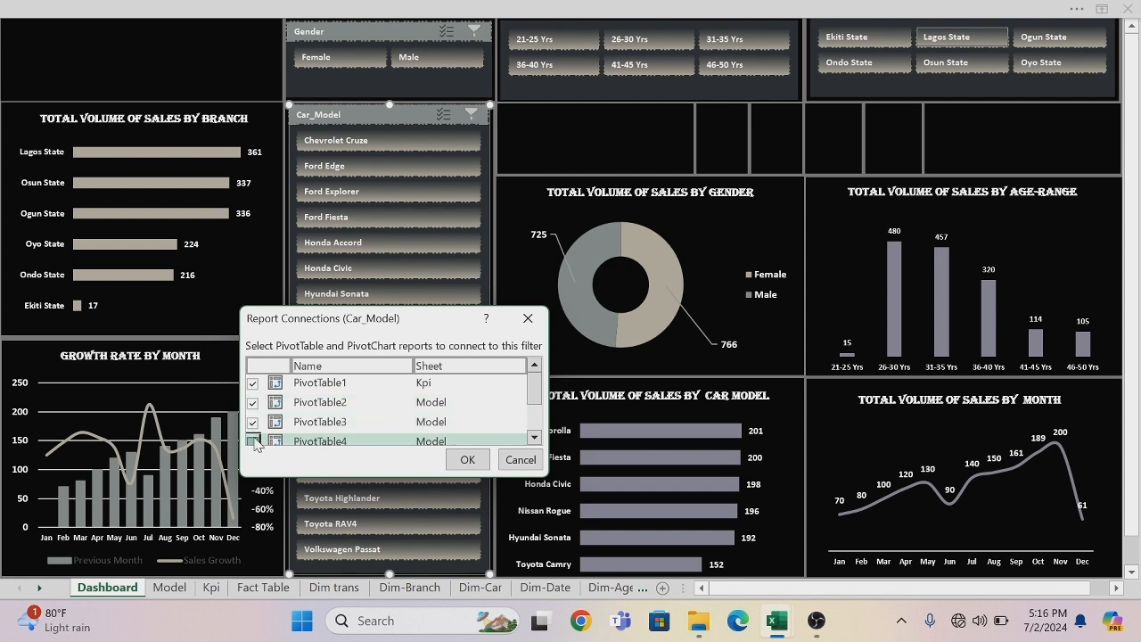
left_click(534, 437)
left_click(534, 437)
left_click(534, 437)
left_click(252, 395)
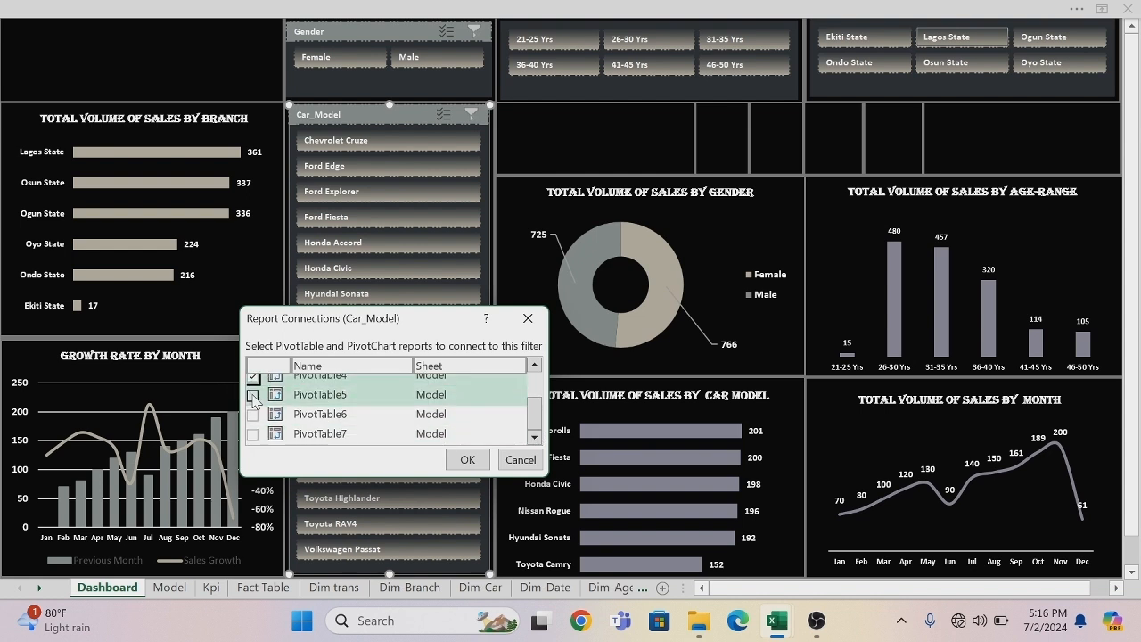
left_click(252, 415)
left_click(253, 434)
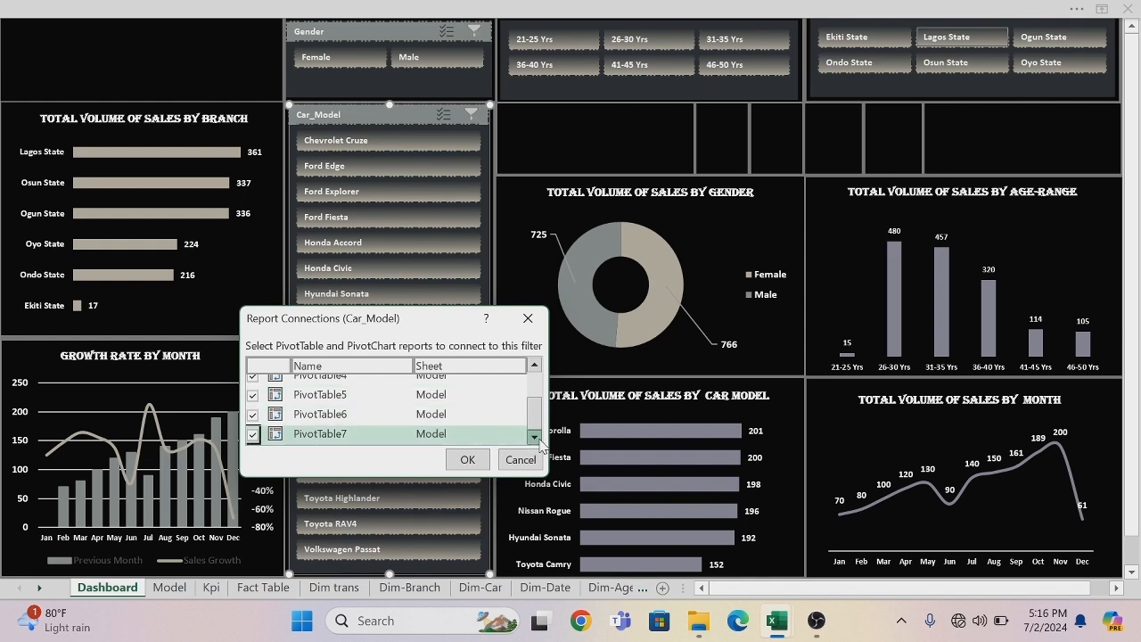
left_click(480, 458)
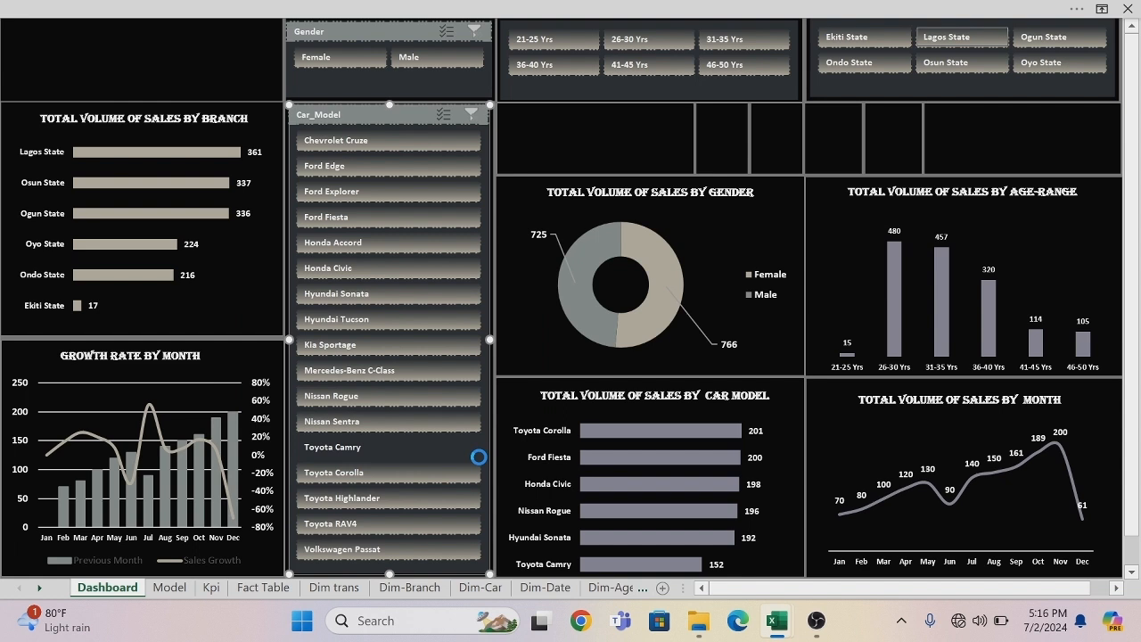
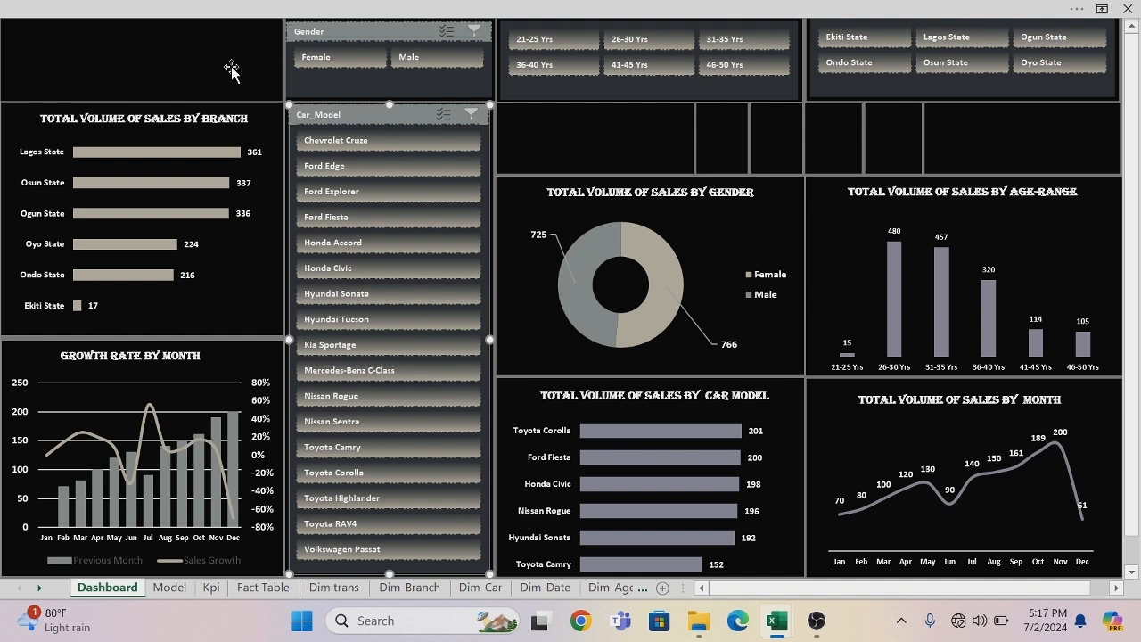
Insert the LOGO picture from the Desktop folder onto the Dashboard sheet.
left_click(192, 12)
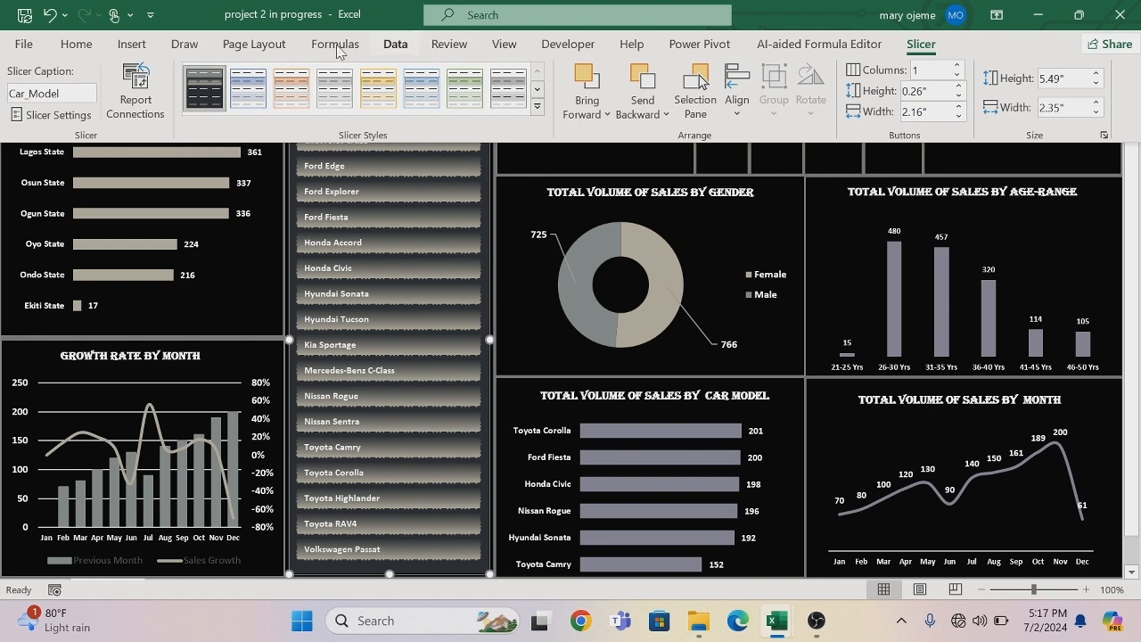
left_click(132, 44)
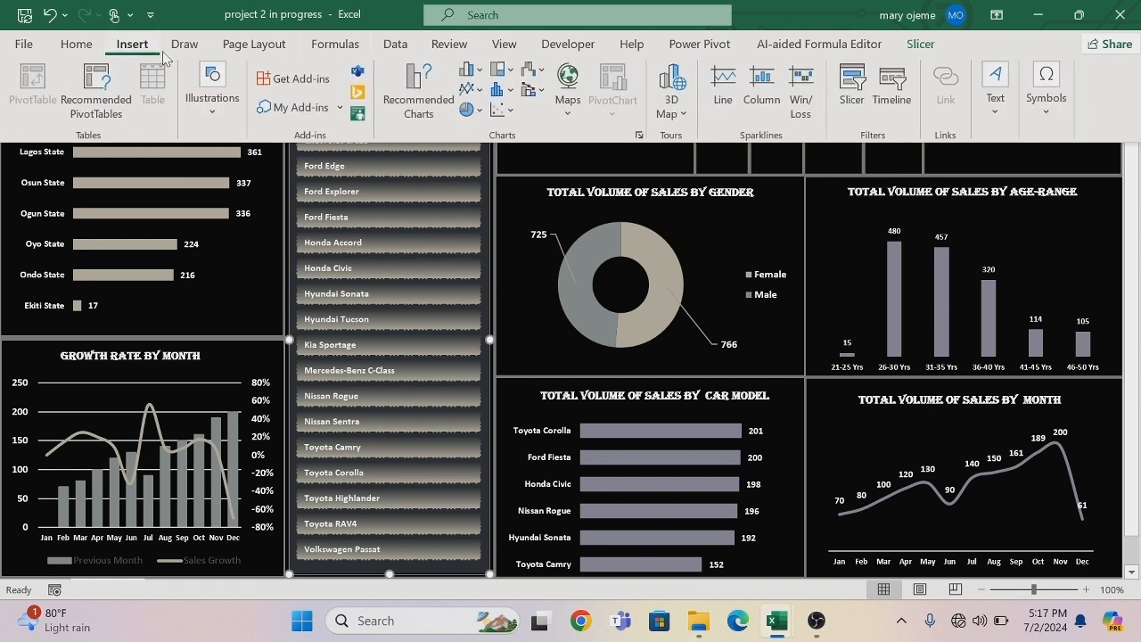
left_click(213, 117)
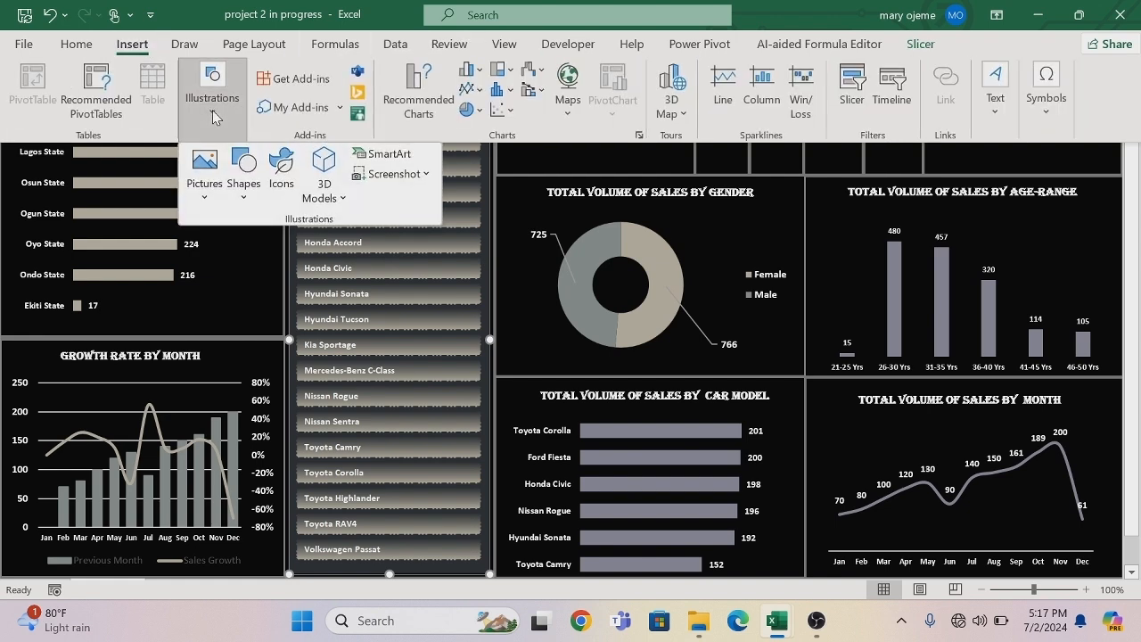
left_click(204, 200)
left_click(229, 256)
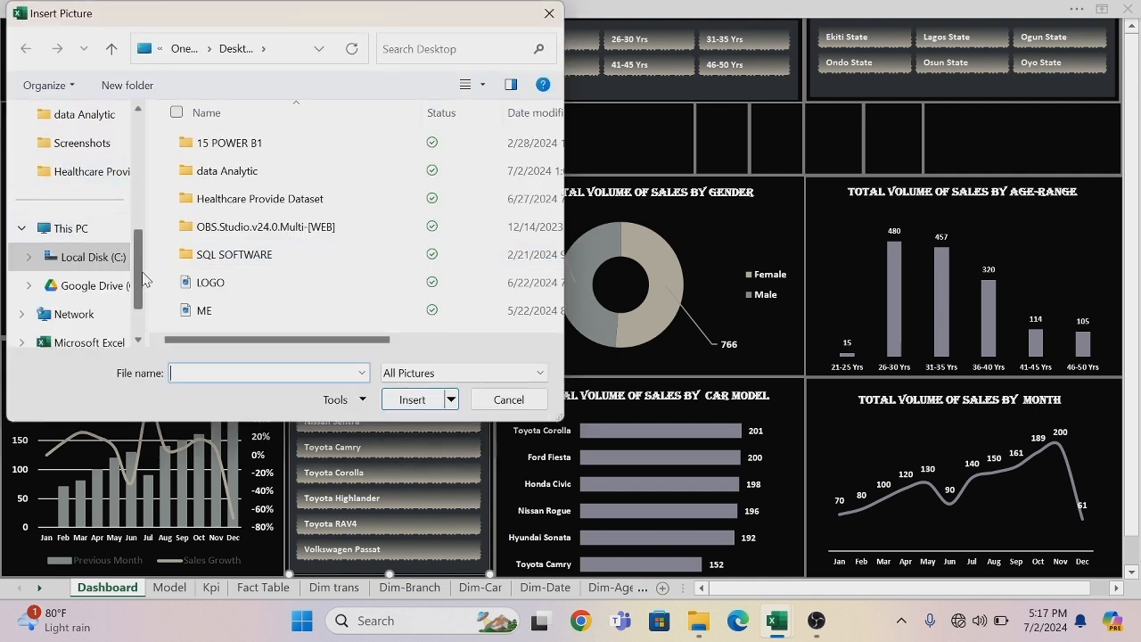
left_click(193, 286)
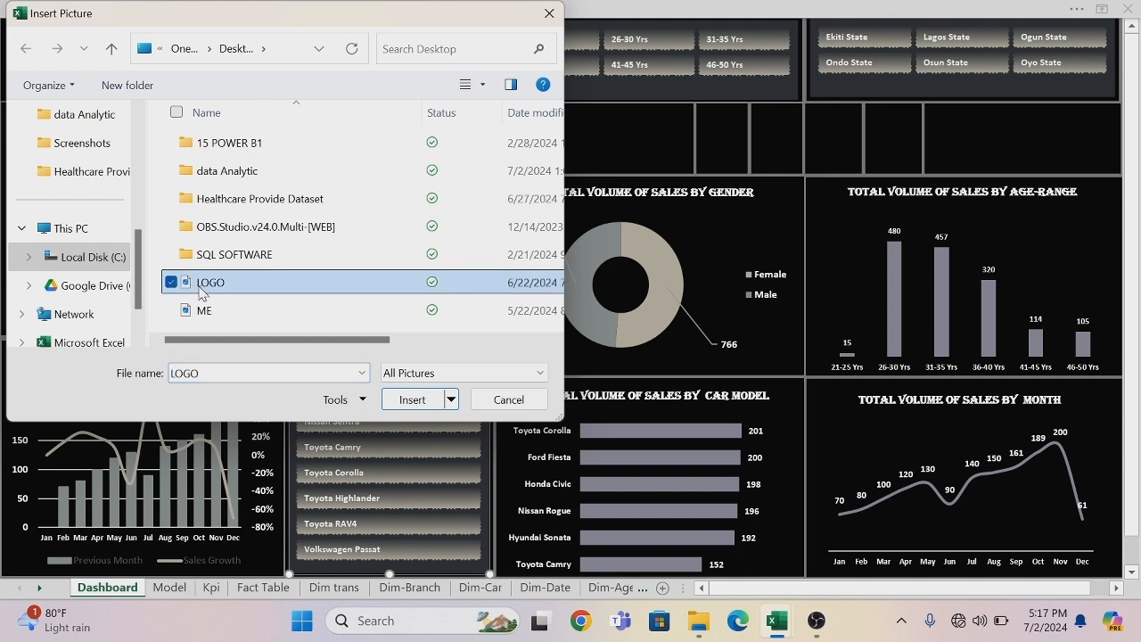
left_click(408, 401)
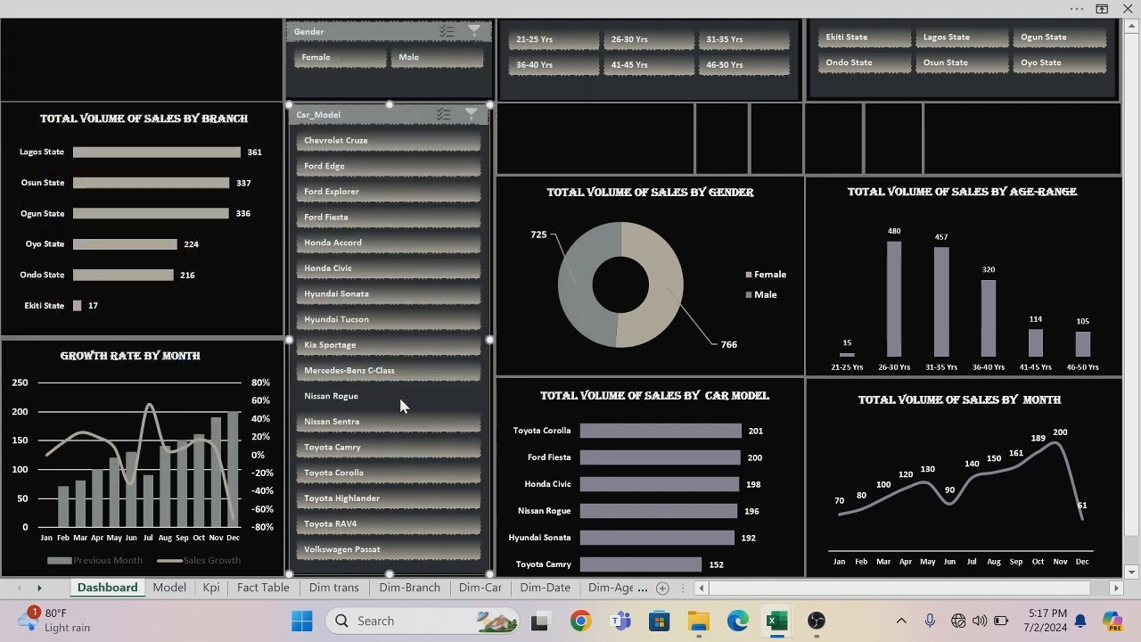
Move the AutoDrive logo into the empty panel above the branch chart and shrink it to fit the panel's left end.
left_click_drag(727, 519, 147, 46)
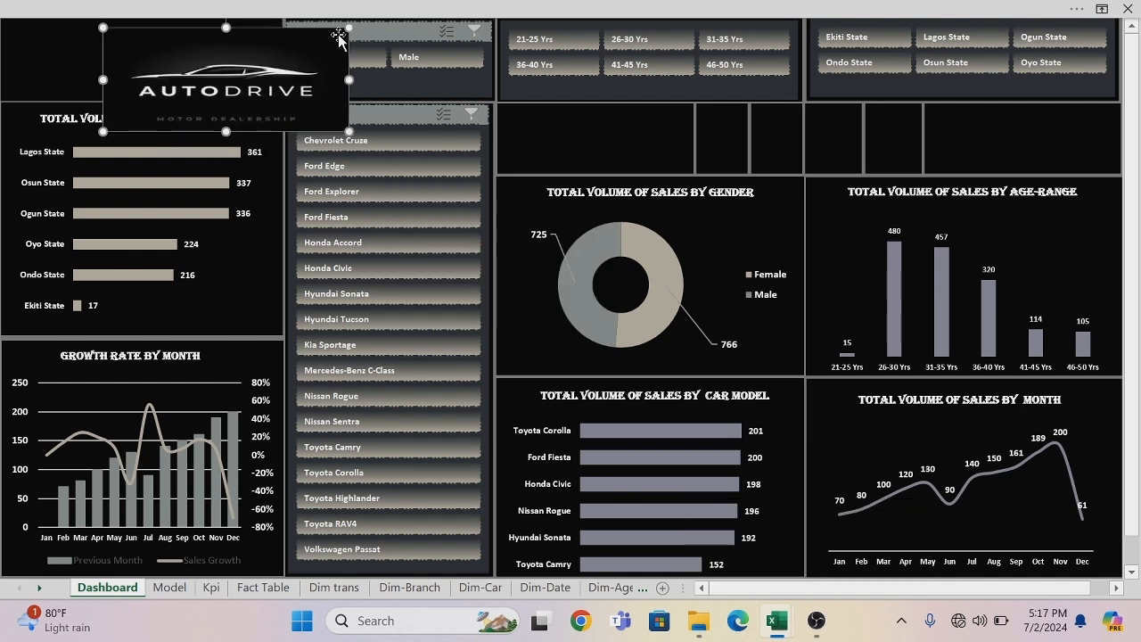
left_click_drag(347, 29, 310, 43)
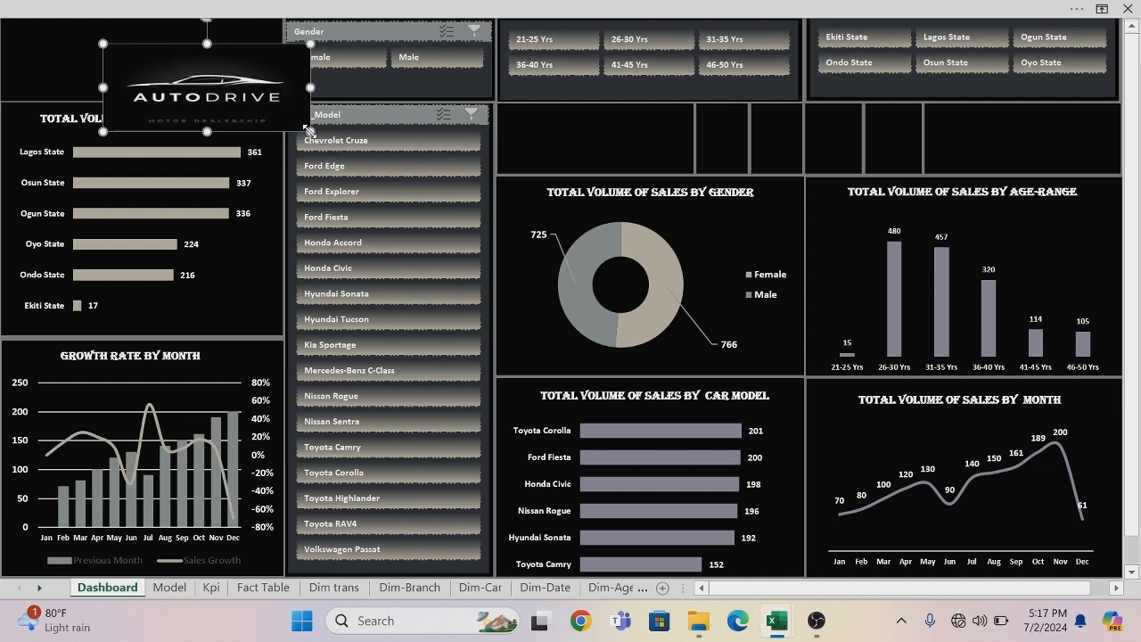
left_click_drag(310, 132, 57, 69)
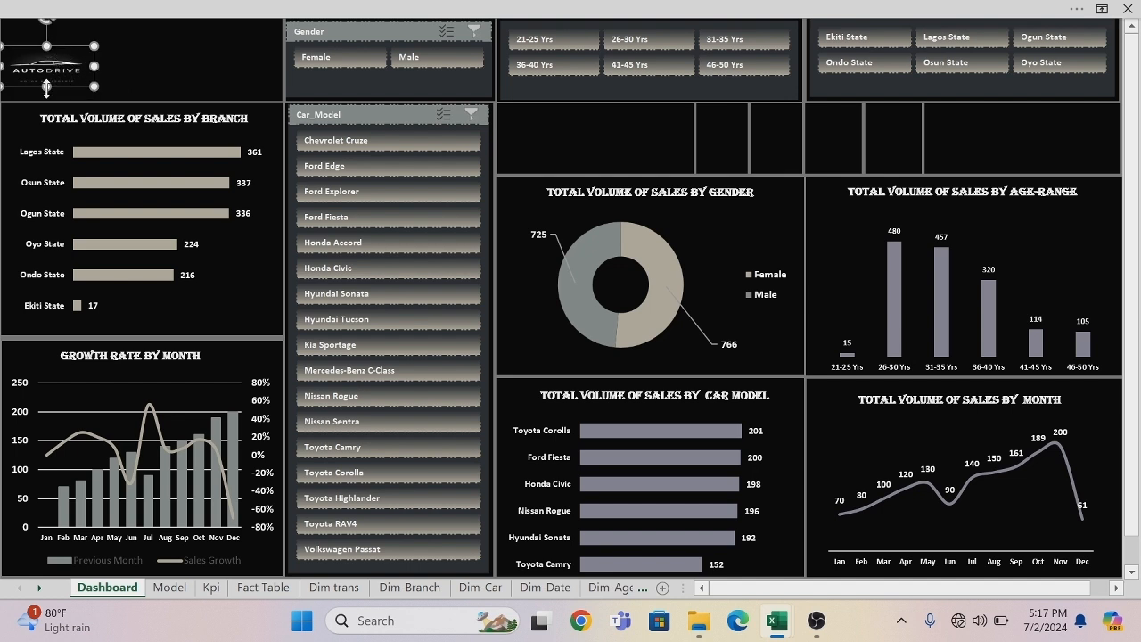
left_click_drag(46, 87, 47, 99)
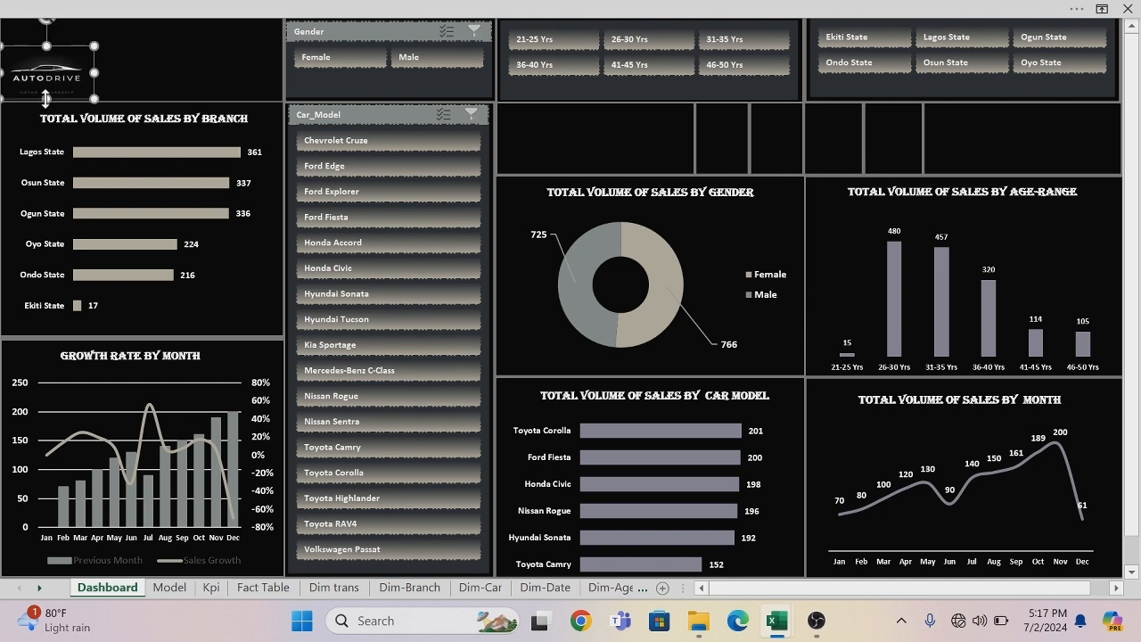
left_click(123, 80)
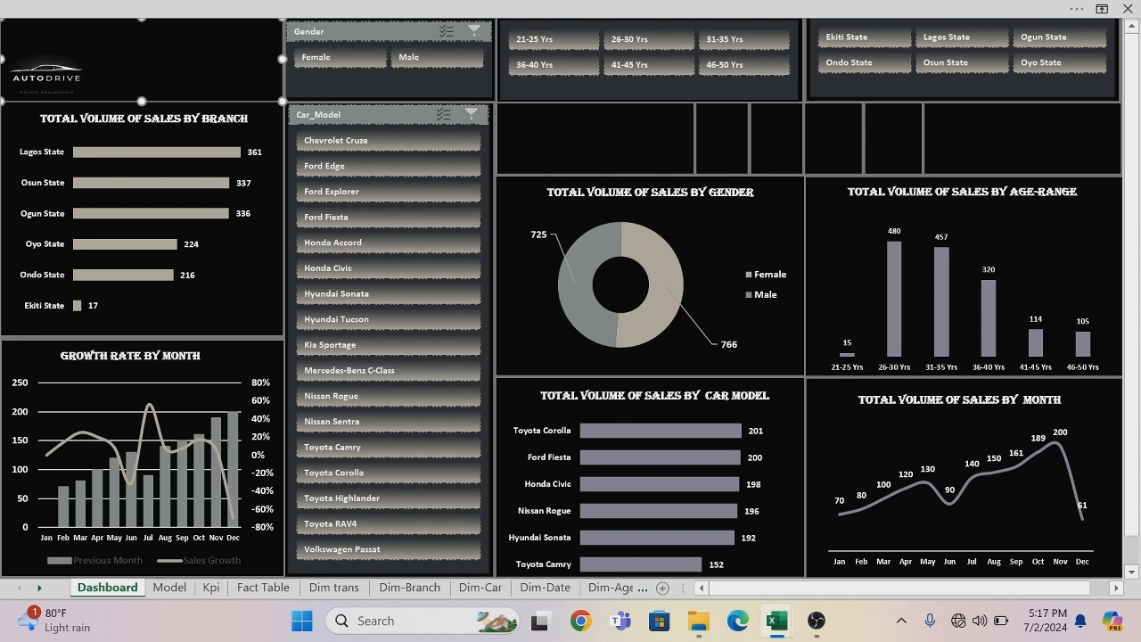
Duplicate the branch chart's title into the logo panel and replace its text with SALES ANALYSIS DASHBOARD.
left_click(187, 120)
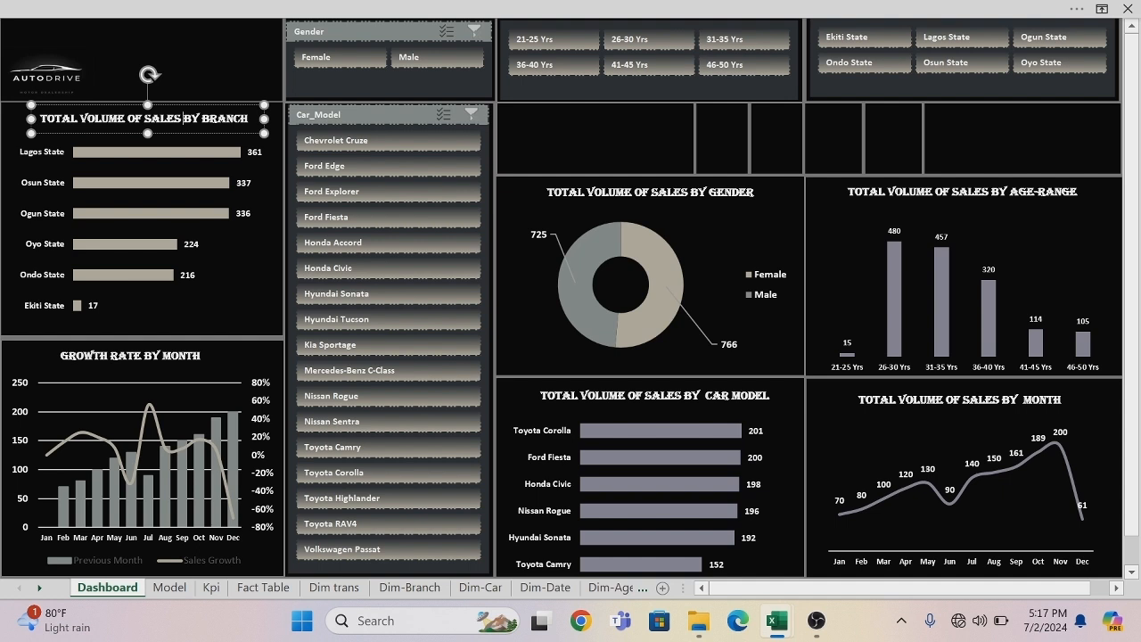
left_click(190, 134)
key("ctrl+d")
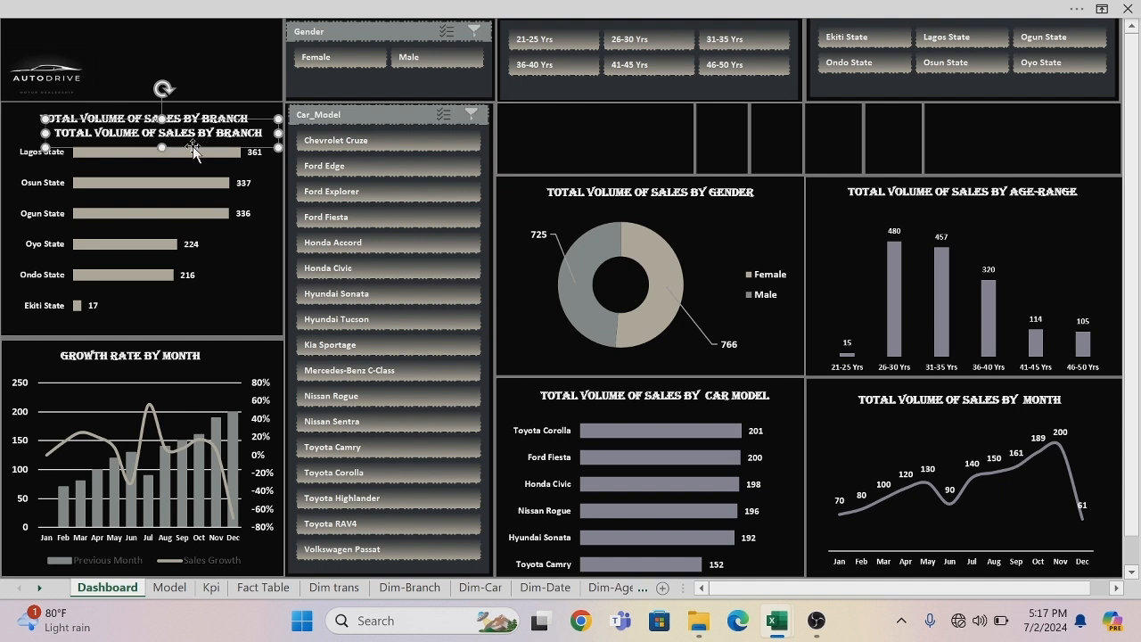
left_click_drag(193, 150, 204, 56)
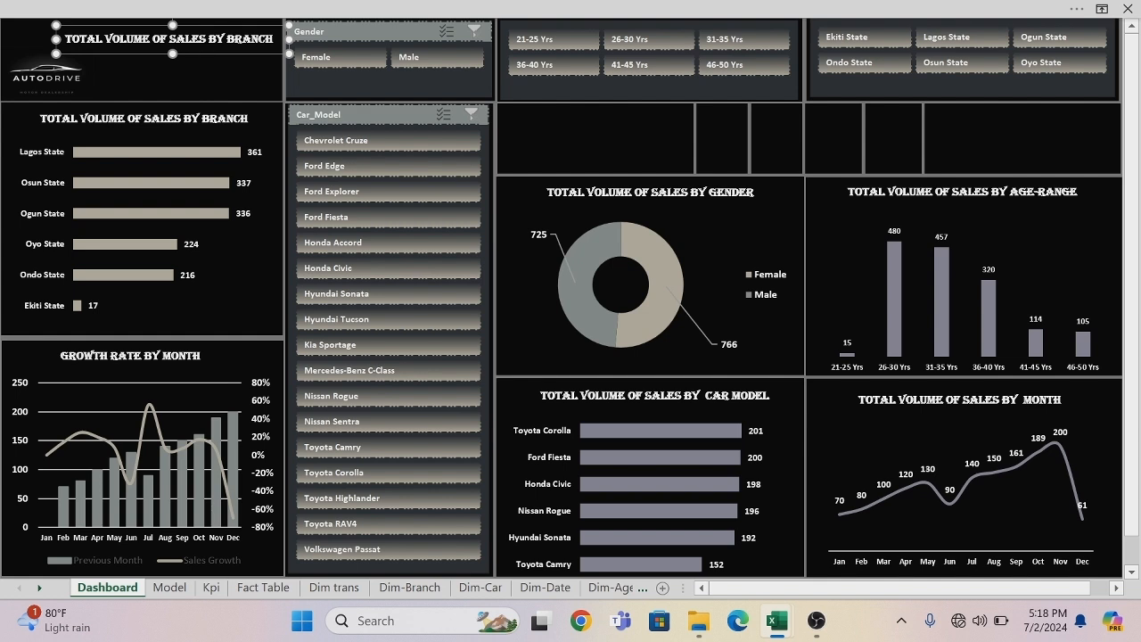
key("ctrl+shift+Left")
key("ctrl+shift+Left")
key("ctrl+shift+Left")
key("ctrl+shift+Left")
key("ctrl+shift+Left")
key("ctrl+shift+Left")
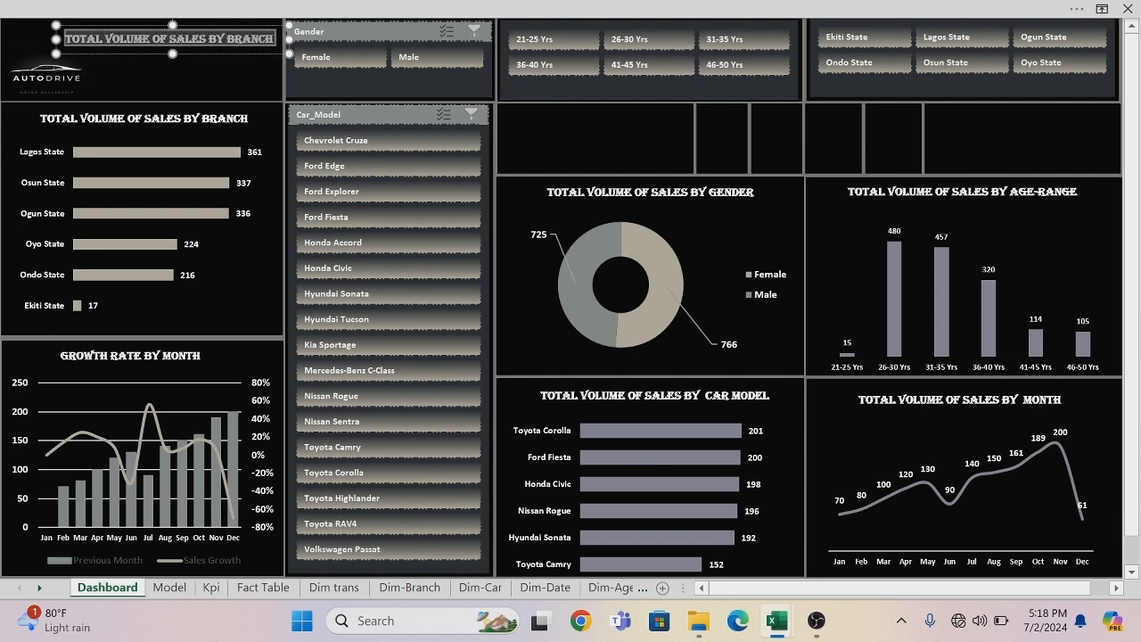
key("BackSpace")
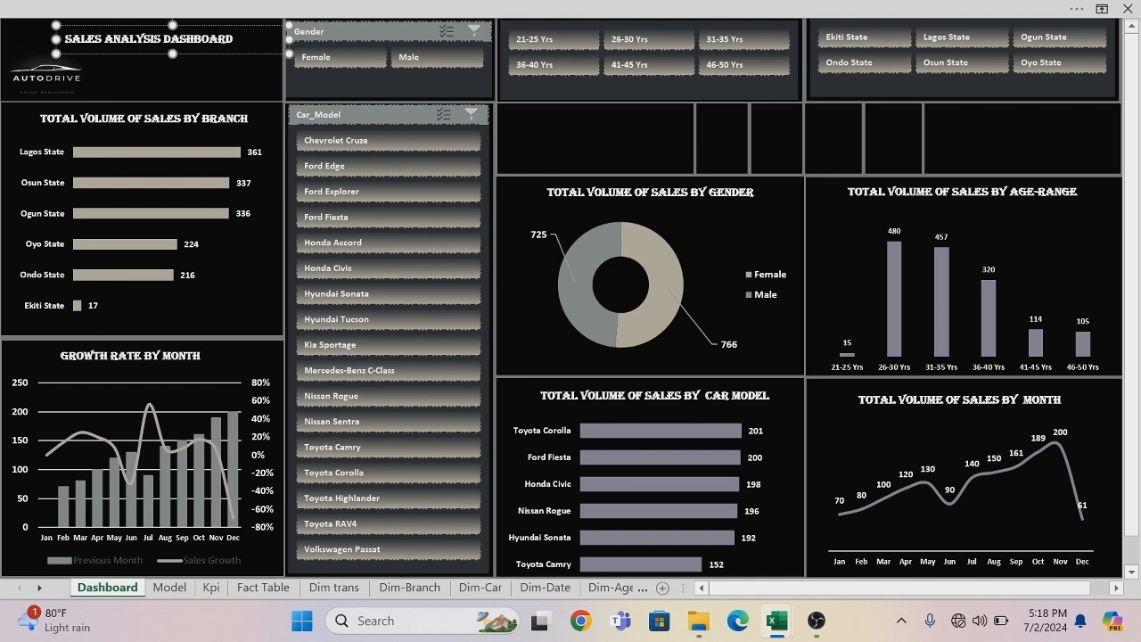
Set the SALES ANALYSIS DASHBOARD title's font size to 18.
left_click_drag(234, 38, 64, 38)
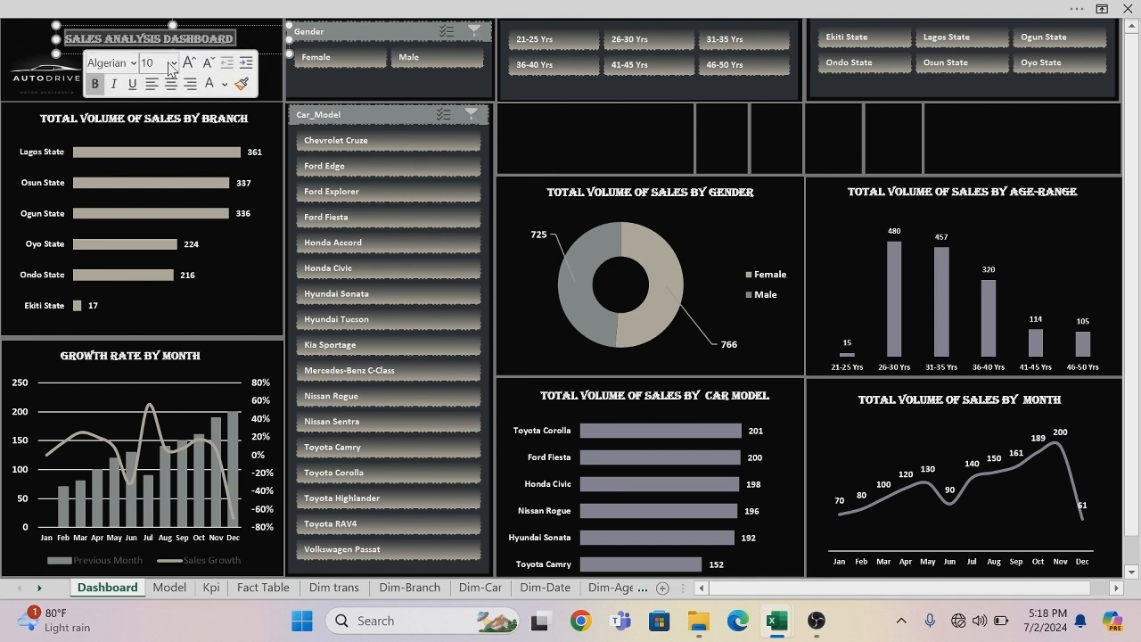
left_click(171, 64)
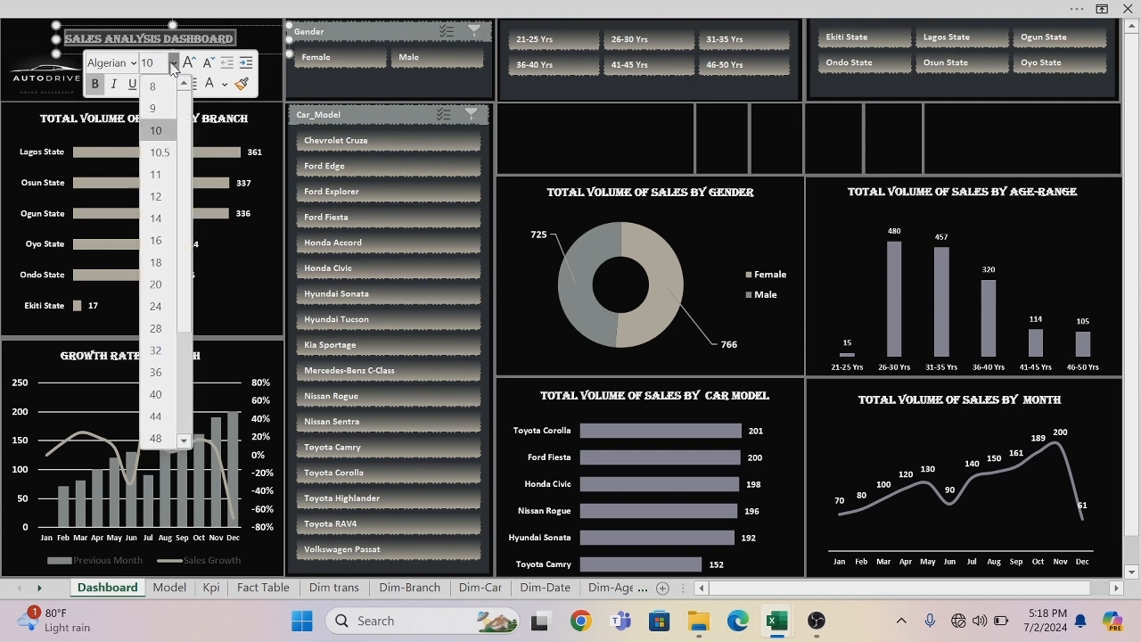
left_click(163, 263)
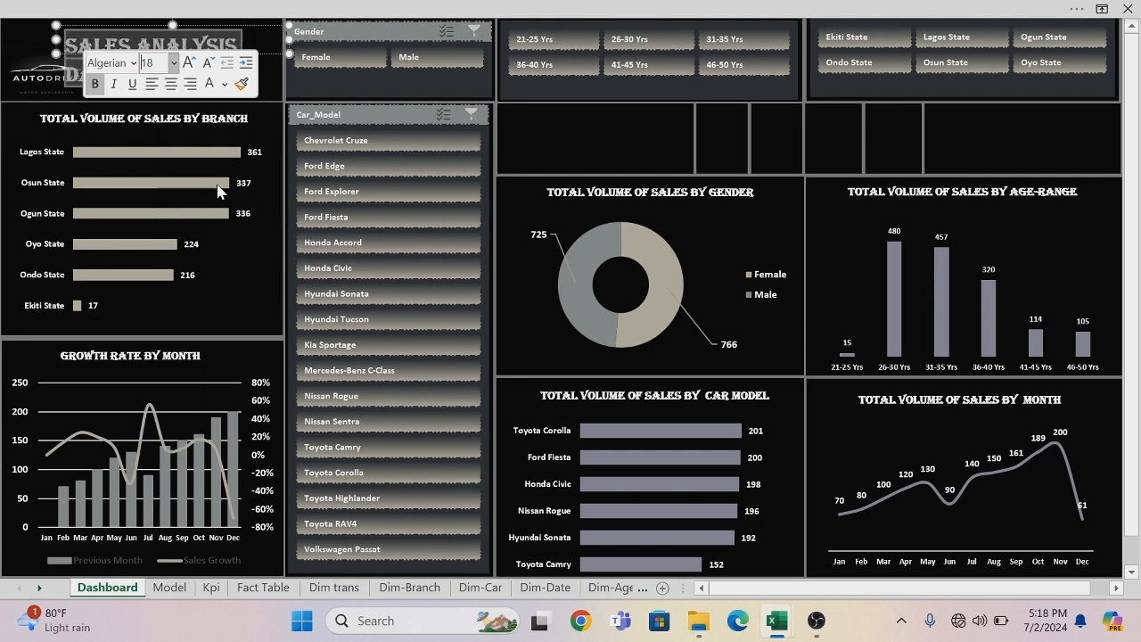
left_click(278, 196)
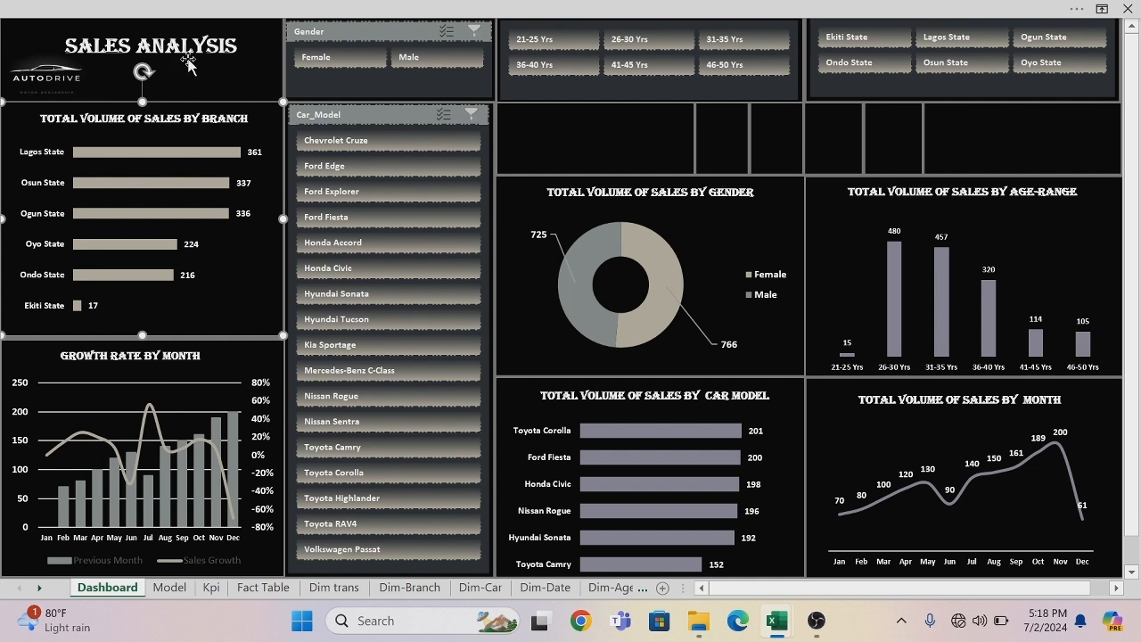
Narrow and heighten the dashboard title's text box so the text wraps onto three lines, and place it beside the logo.
left_click(188, 60)
left_click(178, 54)
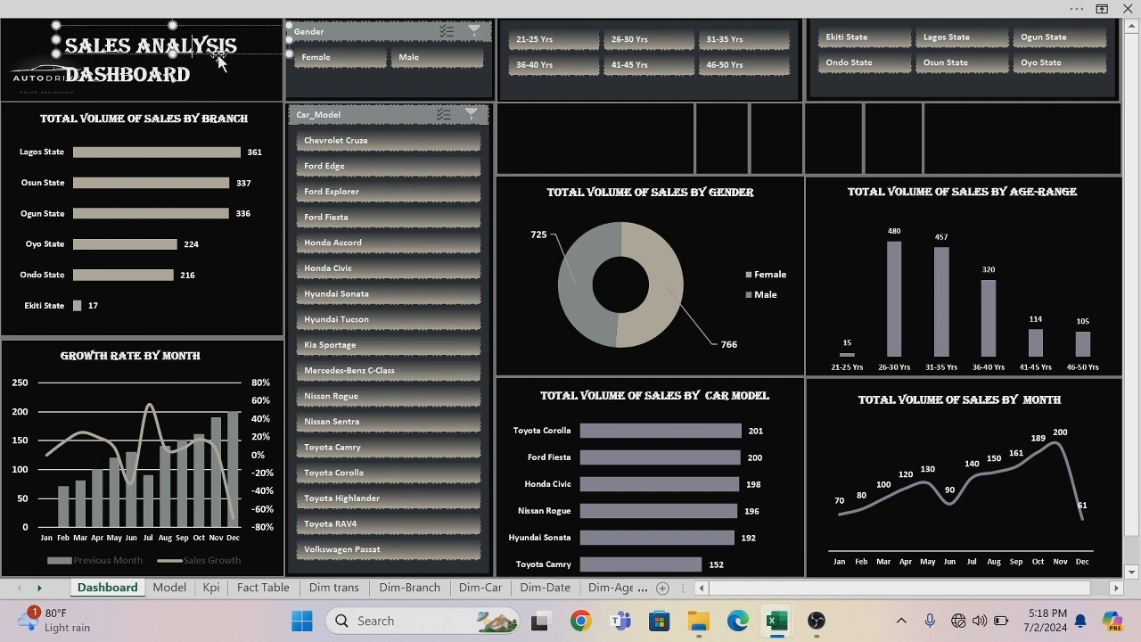
left_click_drag(175, 54, 192, 92)
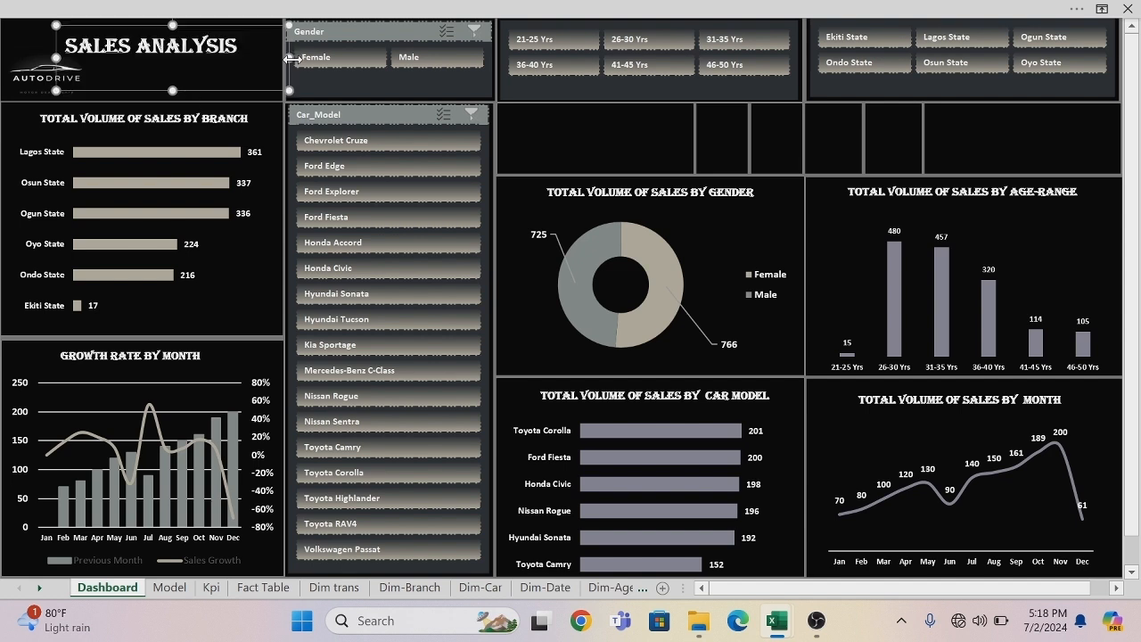
left_click_drag(290, 58, 226, 58)
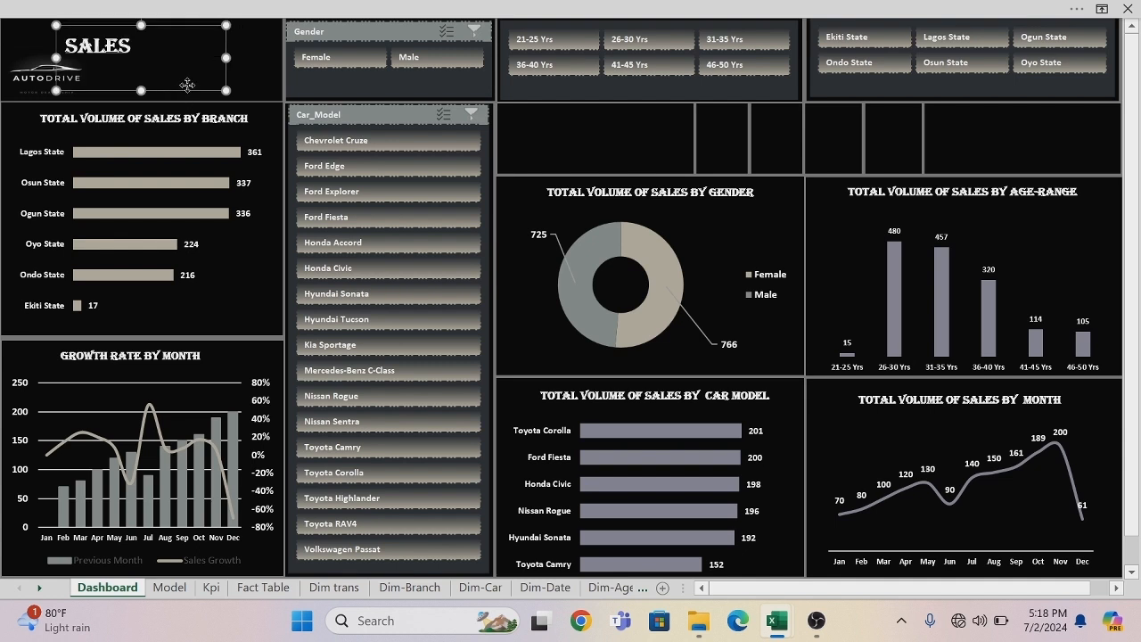
left_click_drag(172, 91, 198, 148)
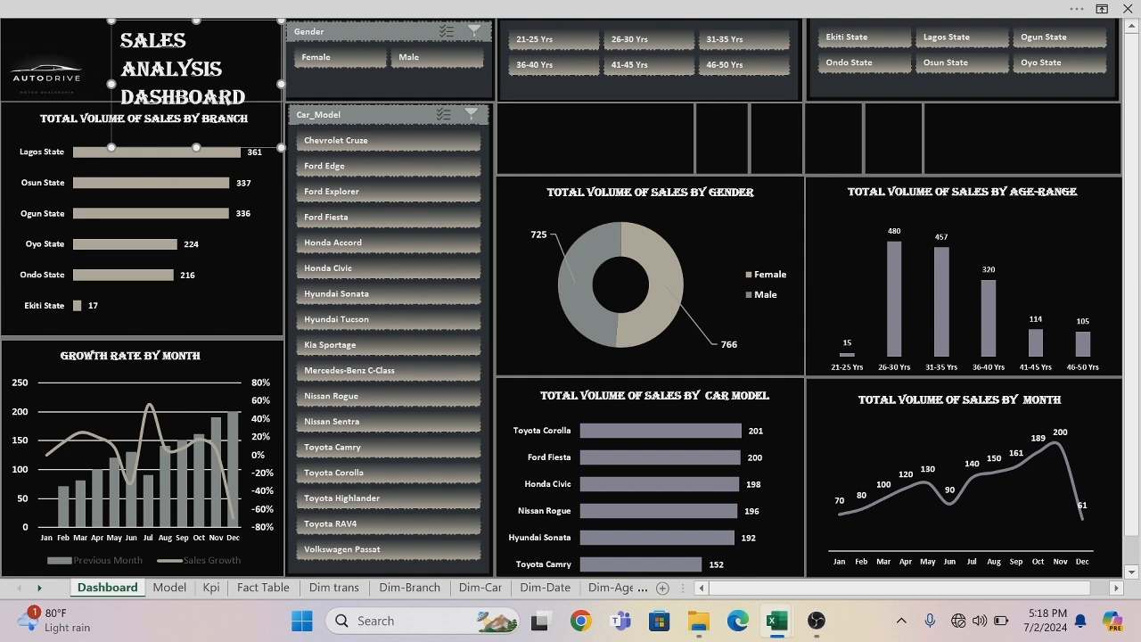
Set the dashboard title's font size to 16 and shrink its text box to the height of the logo panel.
left_click_drag(246, 97, 126, 41)
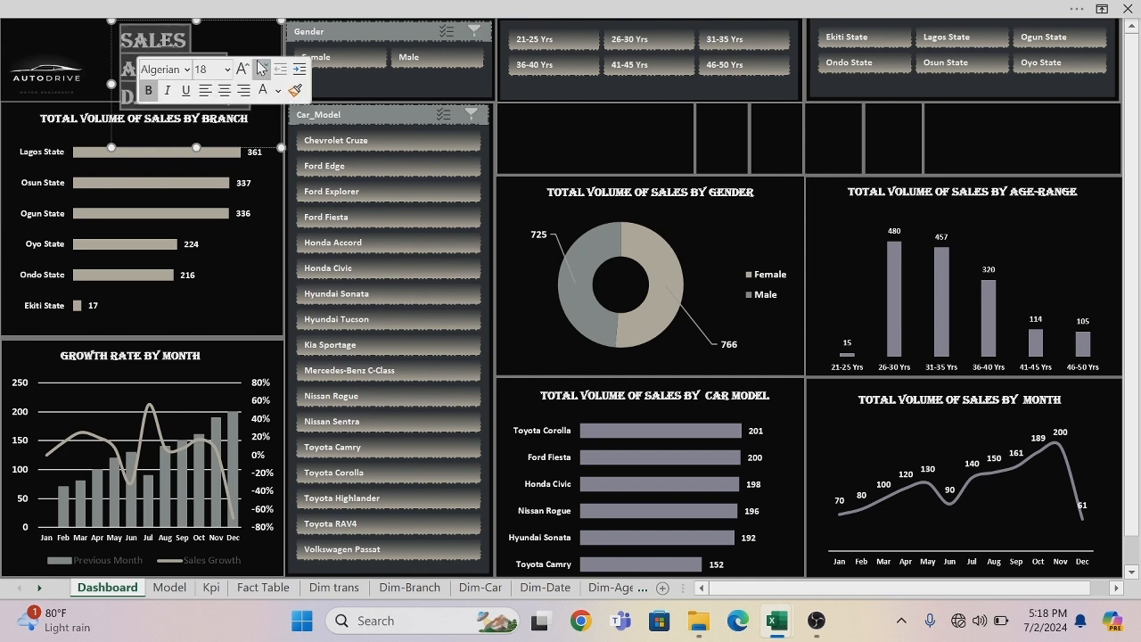
left_click(227, 71)
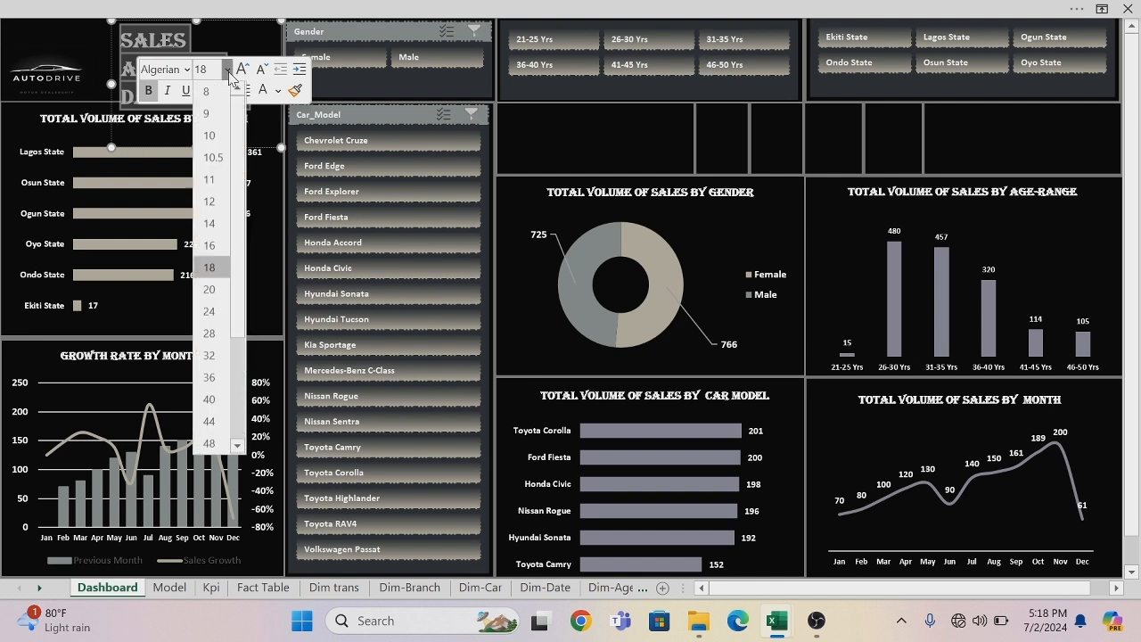
left_click(222, 248)
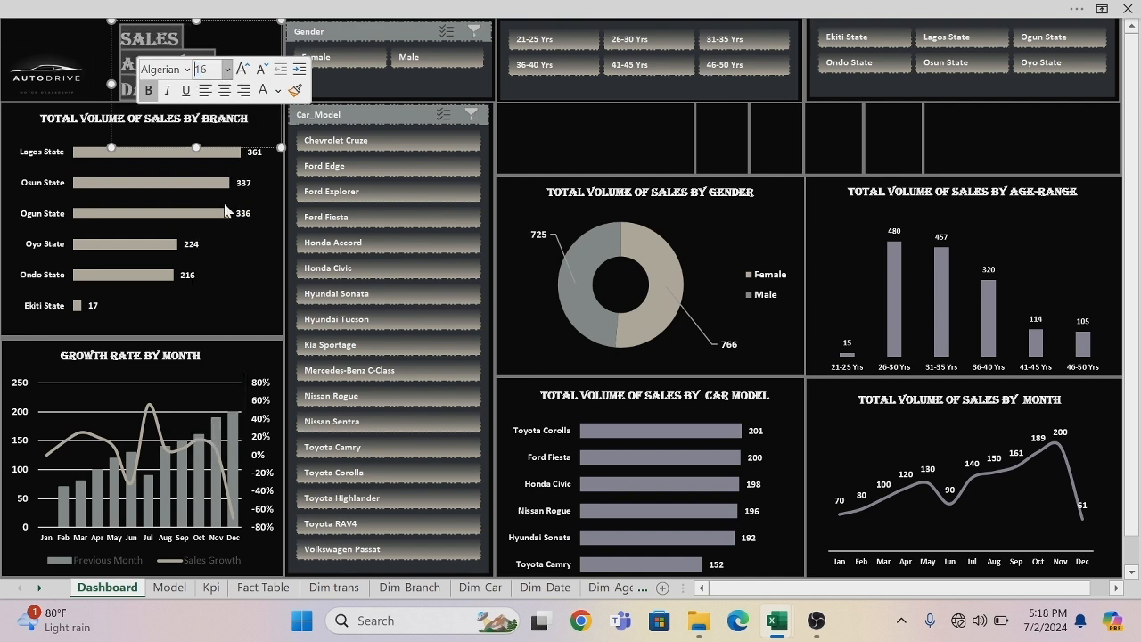
left_click(265, 227)
left_click(213, 65)
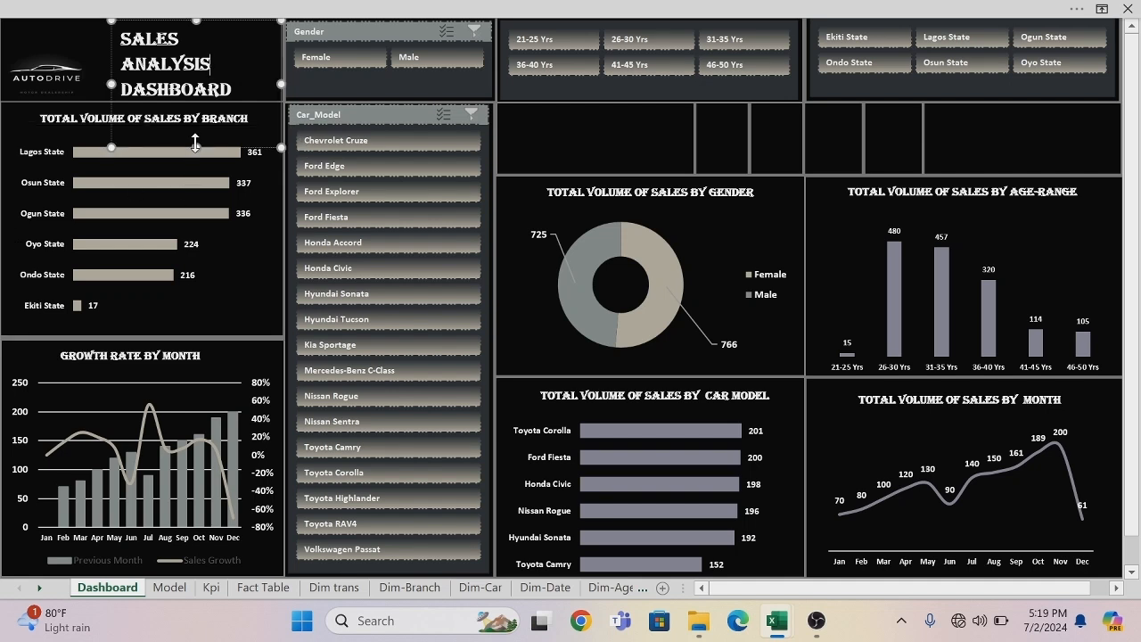
left_click_drag(279, 145, 274, 107)
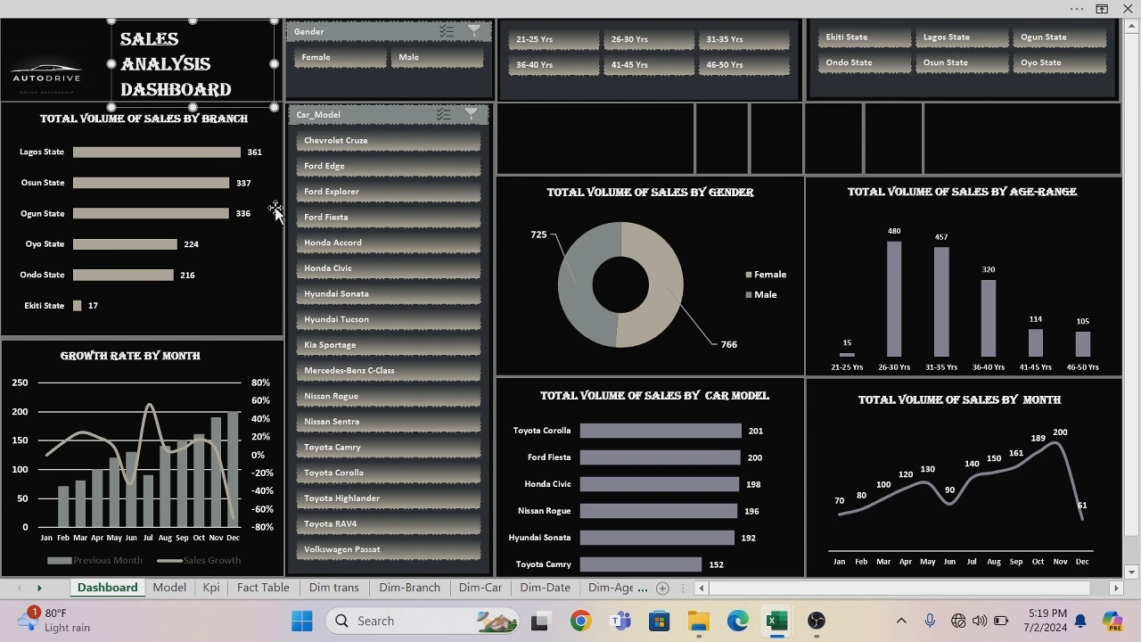
Duplicate the branch chart's title into the wide empty panel above the gender chart and change its text to TOTAL SALES VOLUME.
left_click(551, 157)
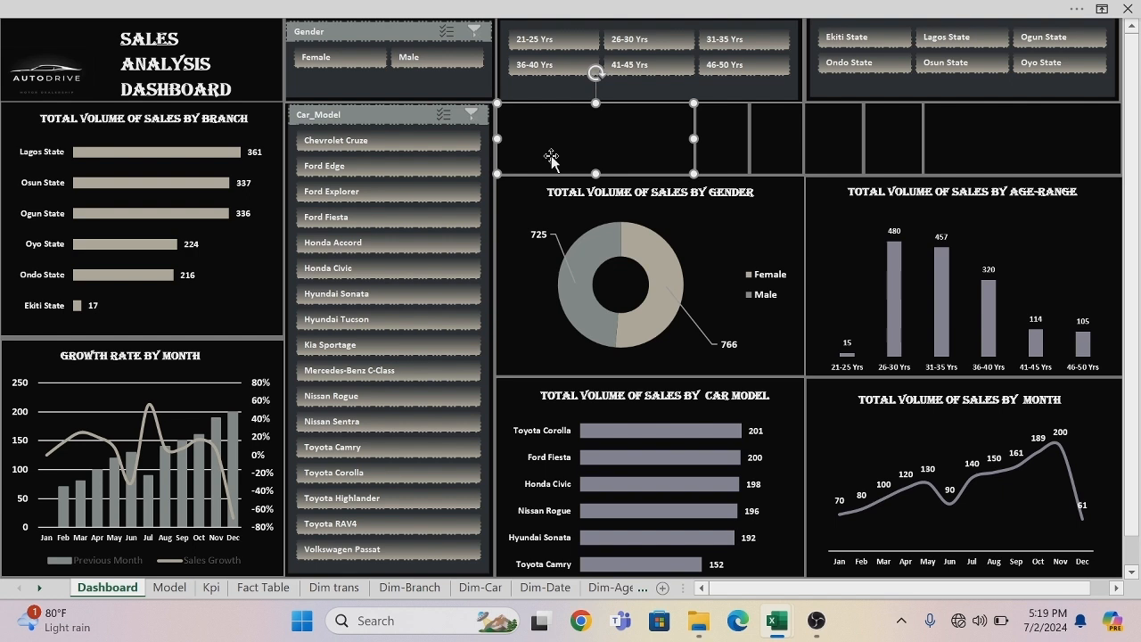
left_click(166, 118)
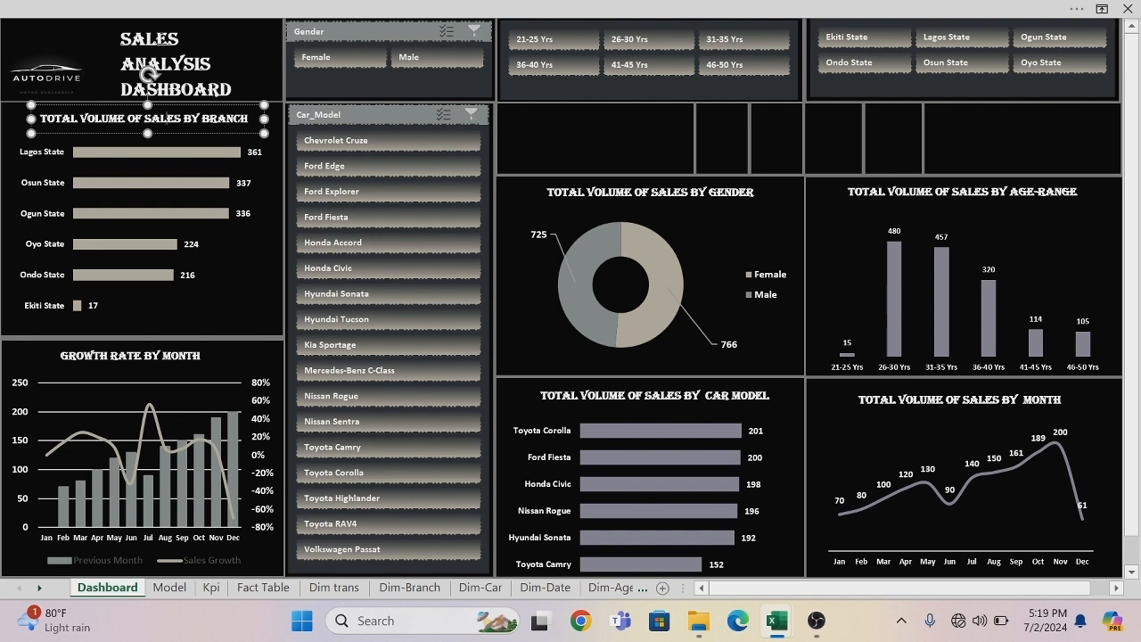
left_click(164, 134)
key("ctrl+d")
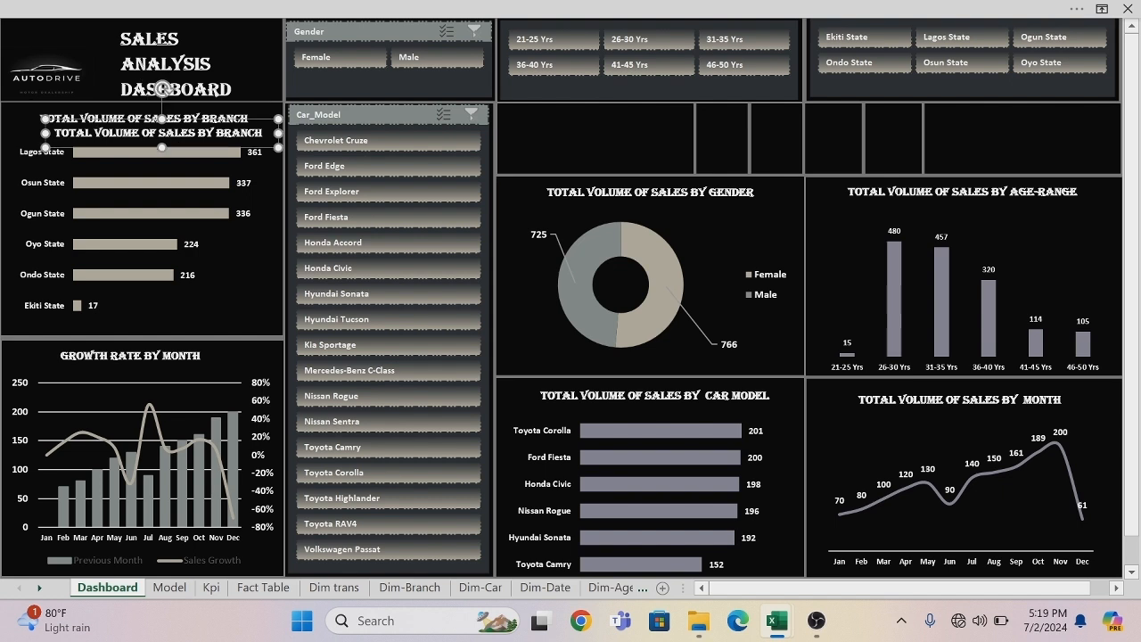
left_click_drag(171, 147, 614, 132)
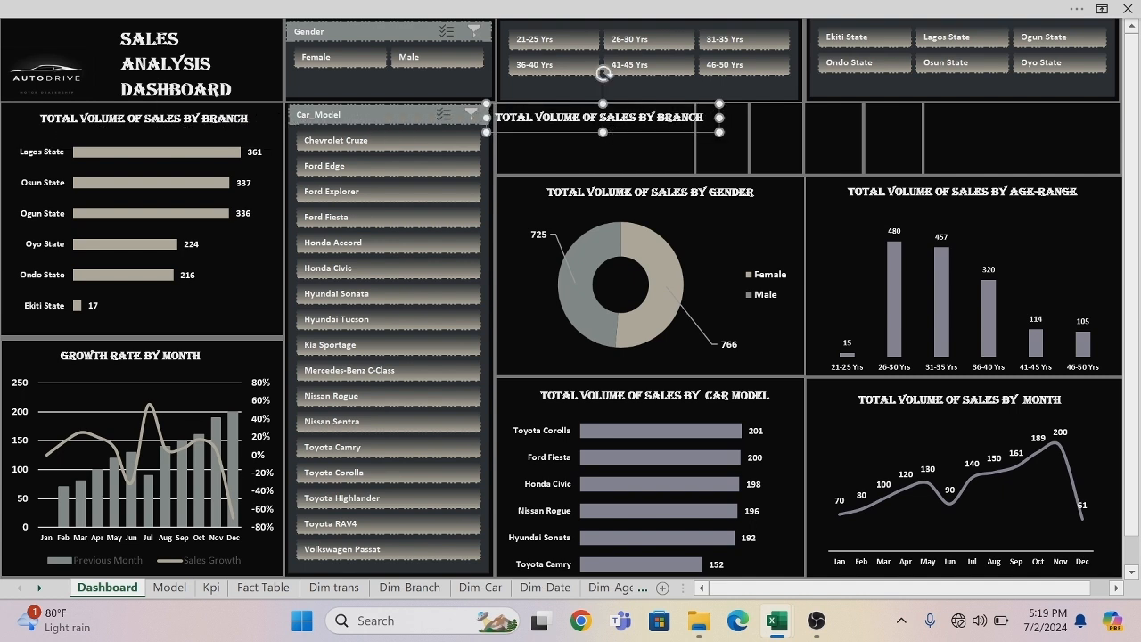
left_click(703, 118)
key("BackSpace")
key("BackSpace")
key("BackSpace")
key("BackSpace")
key("BackSpace")
key("BackSpace")
key("BackSpace")
key("BackSpace")
key("BackSpace")
key("BackSpace")
key("BackSpace")
key("BackSpace")
key("BackSpace")
key("BackSpace")
key("BackSpace")
key("BackSpace")
key("BackSpace")
key("BackSpace")
key("BackSpace")
key("BackSpace")
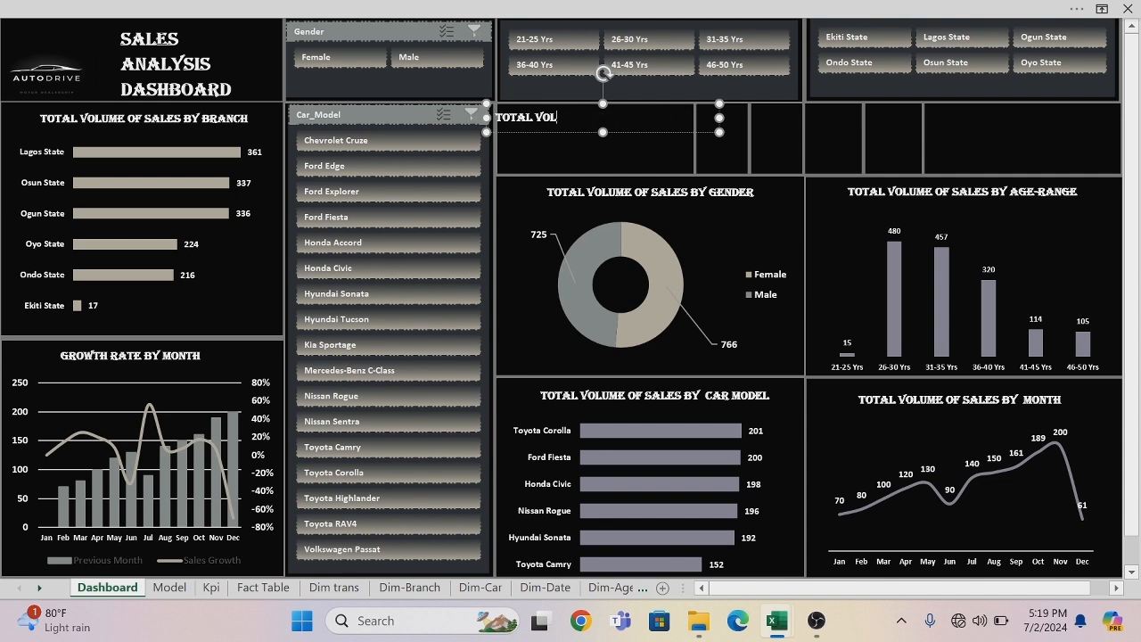
type("SALES")
Set the TOTAL SALES VOLUME title's font size to 12 and shift the title inward within its KPI panel.
left_click_drag(620, 117, 495, 117)
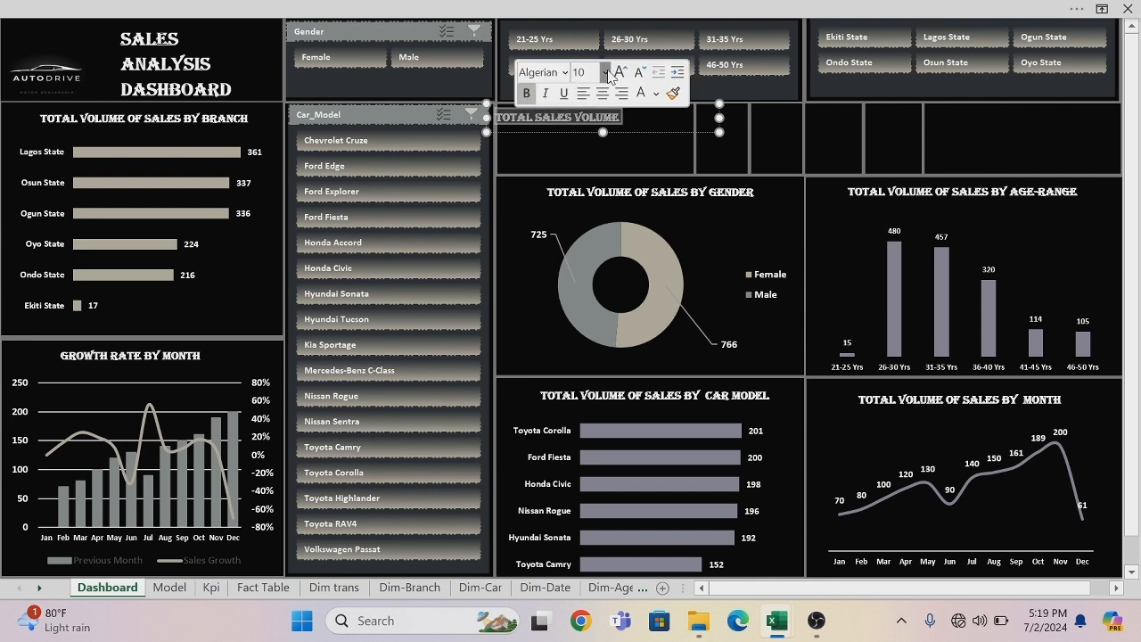
left_click(606, 72)
left_click(589, 206)
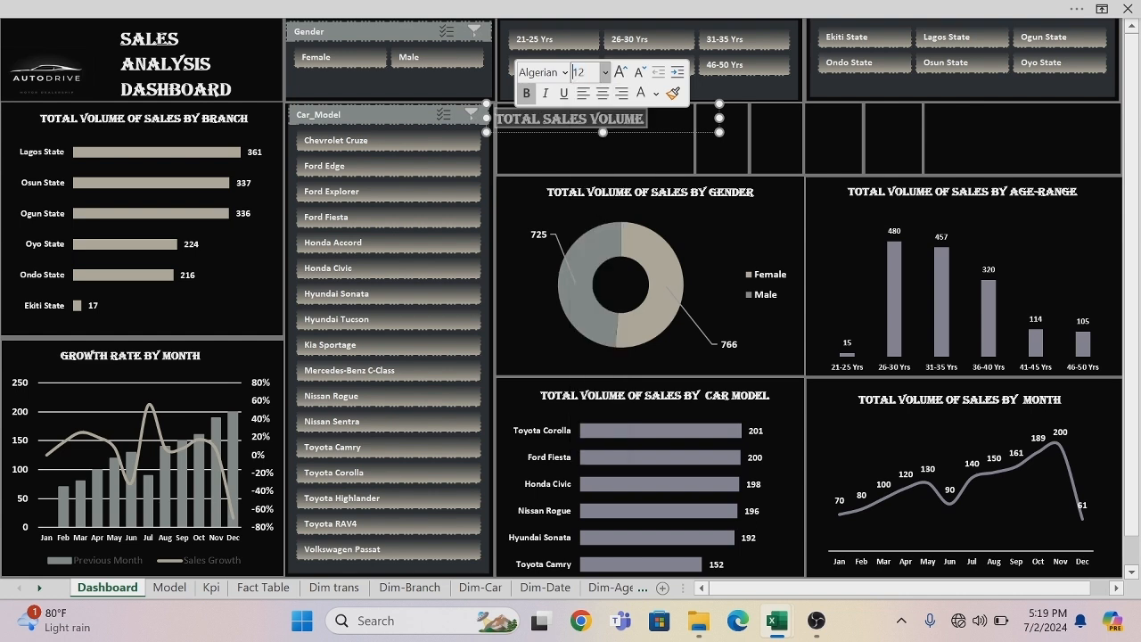
left_click(590, 131)
left_click_drag(590, 131, 615, 130)
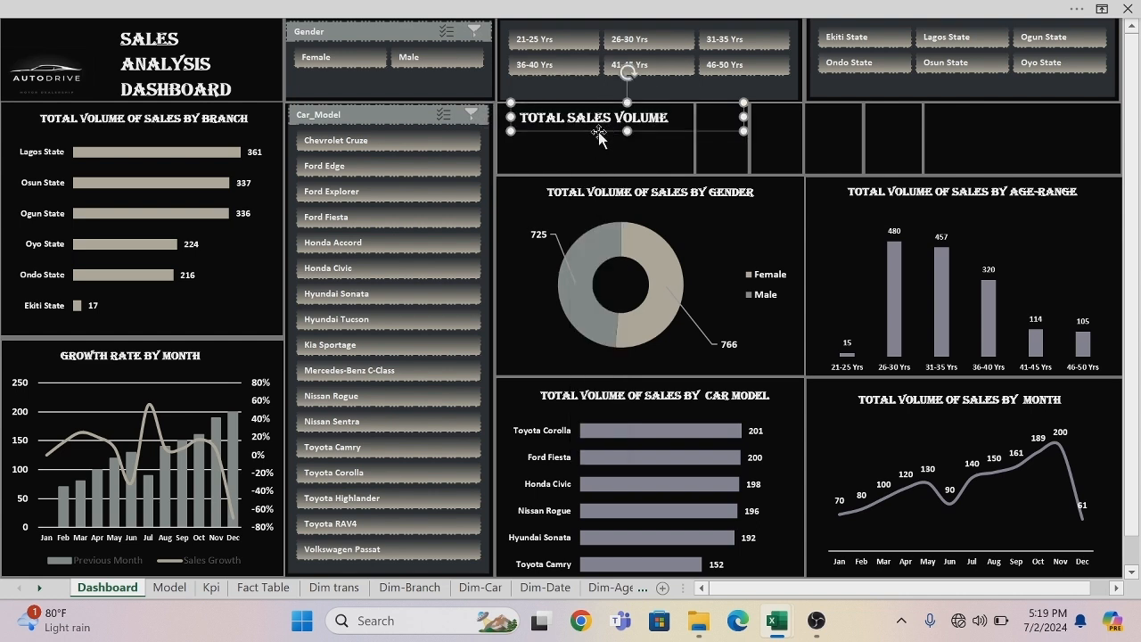
left_click_drag(593, 131, 615, 128)
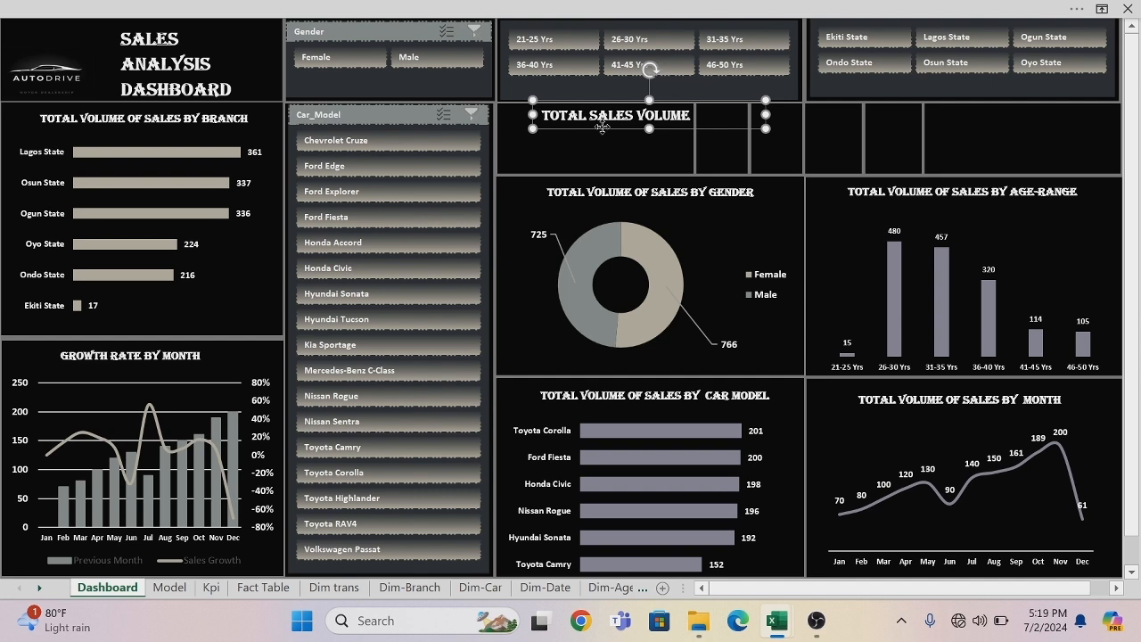
Paste a copy of the TOTAL SALES VOLUME title into the wide empty panel above the age-range chart, remove TOTAL and heighten its box.
key("ctrl+v")
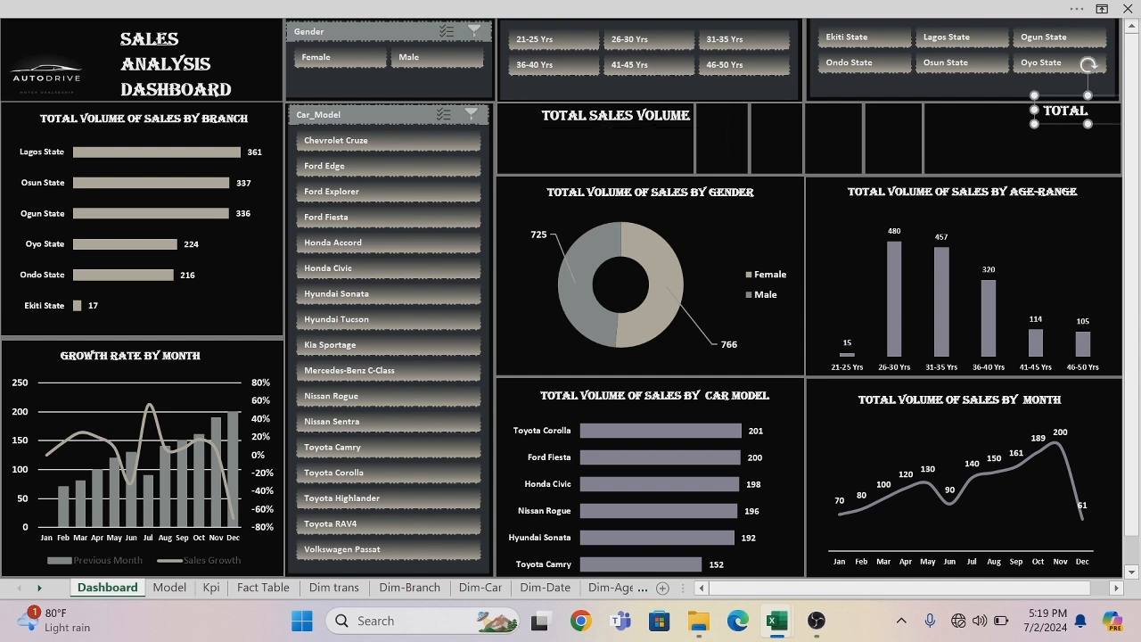
left_click_drag(1049, 129, 950, 150)
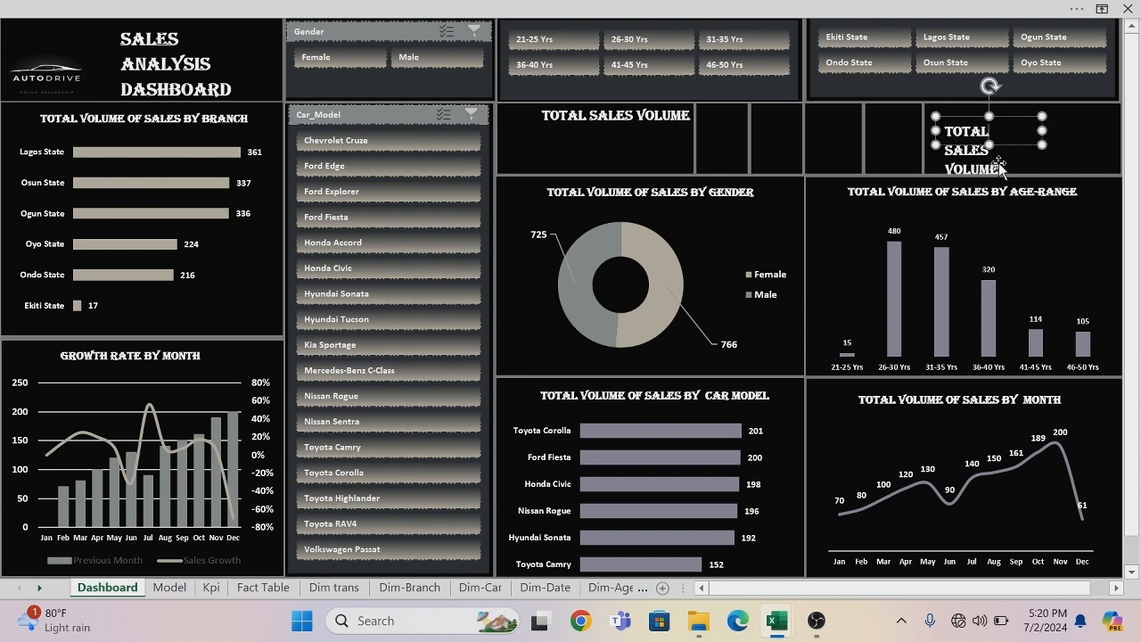
key("BackSpace")
key("BackSpace")
key("BackSpace")
key("BackSpace")
key("BackSpace")
key("BackSpace")
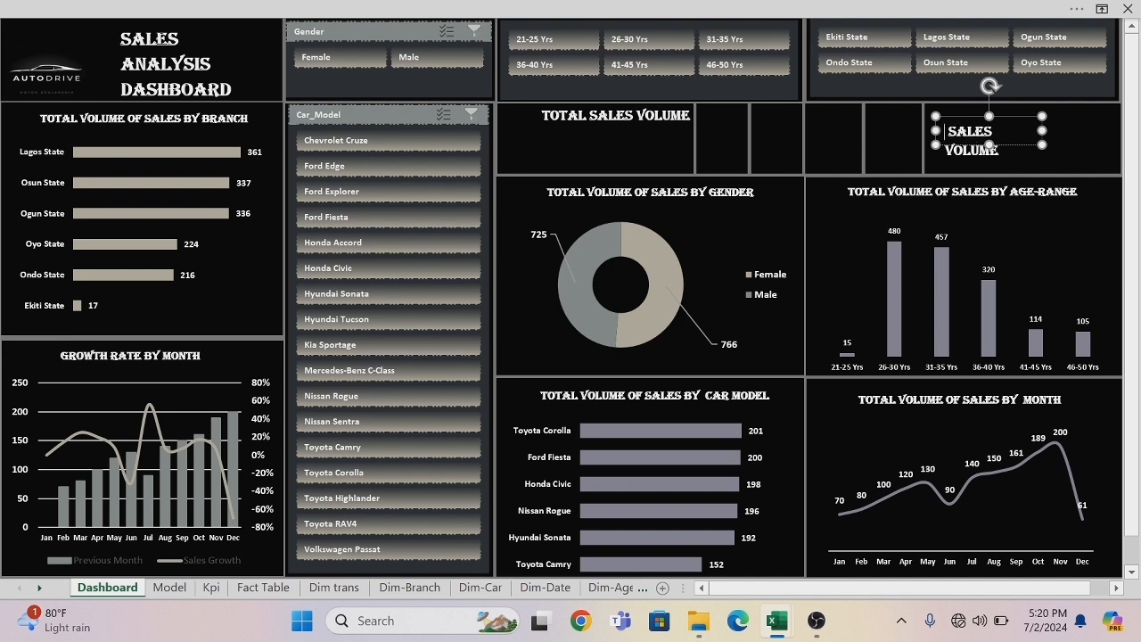
left_click(999, 154)
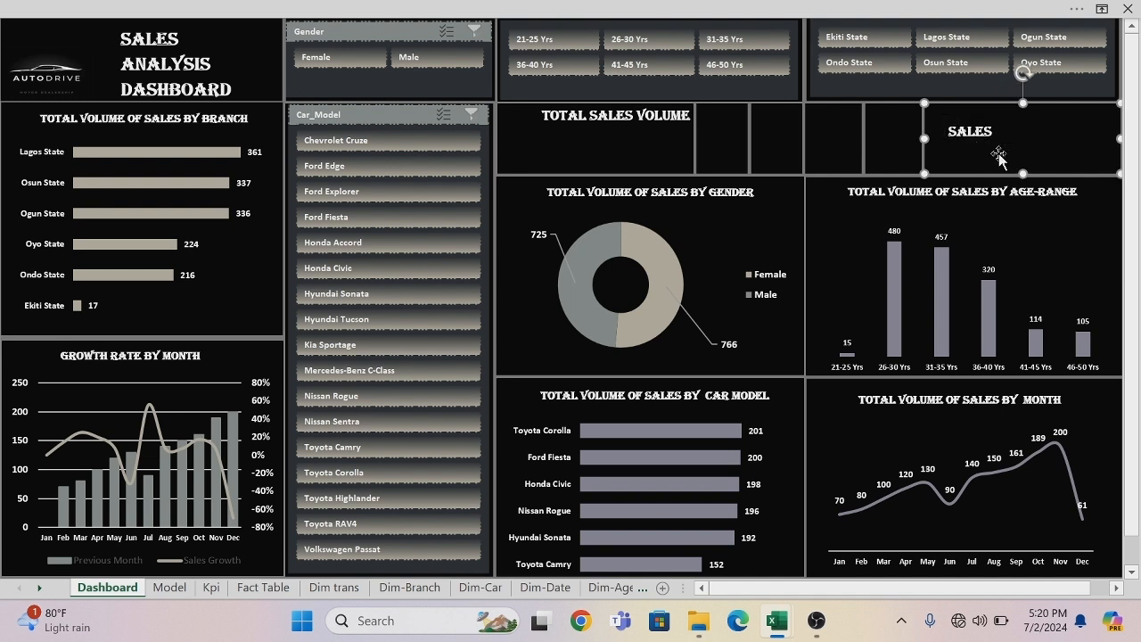
left_click(989, 142)
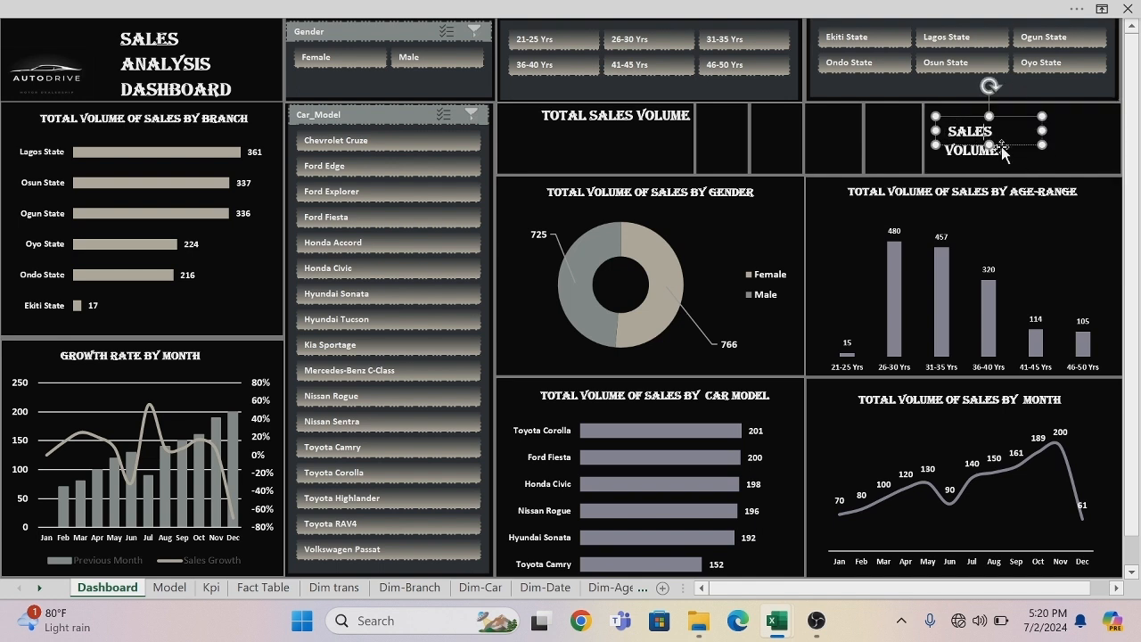
left_click_drag(989, 143, 990, 163)
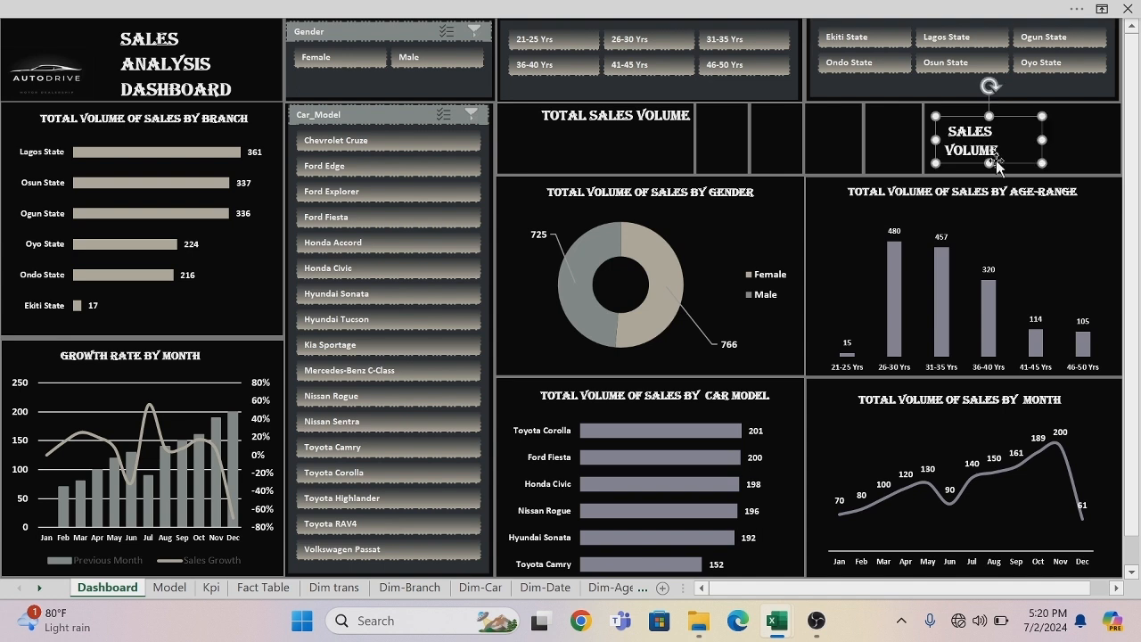
Change the copied title to SALES GROWTH, widen its box, and move it to the upper edge of its panel.
key("BackSpace")
key("BackSpace")
key("BackSpace")
key("BackSpace")
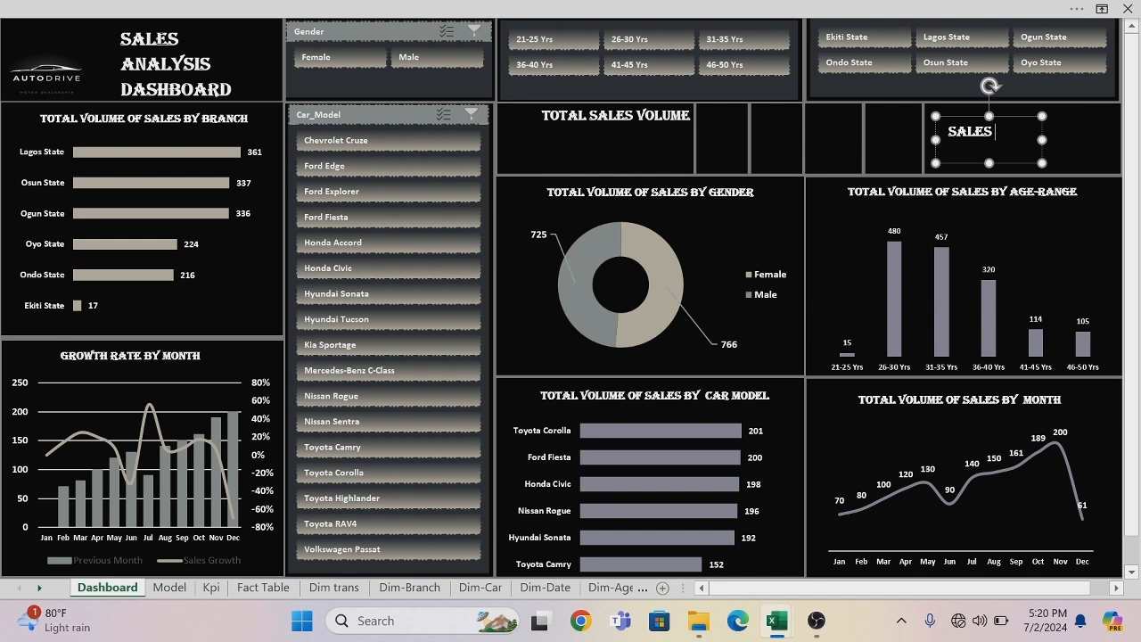
type("GROWTH")
left_click_drag(1043, 139, 1078, 139)
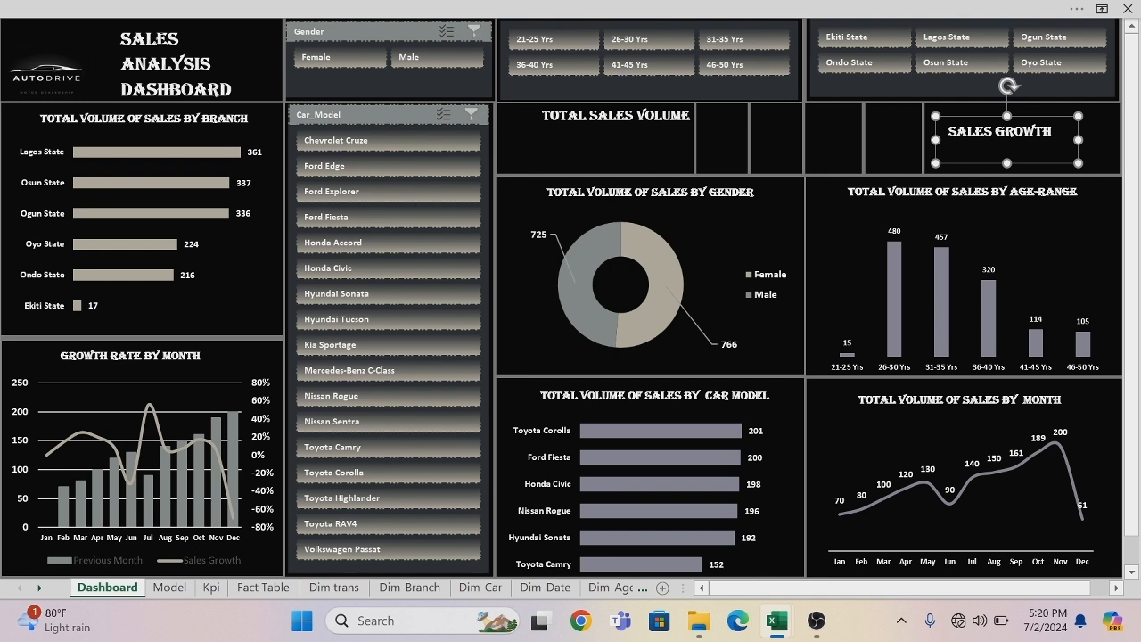
left_click_drag(1022, 166, 1071, 144)
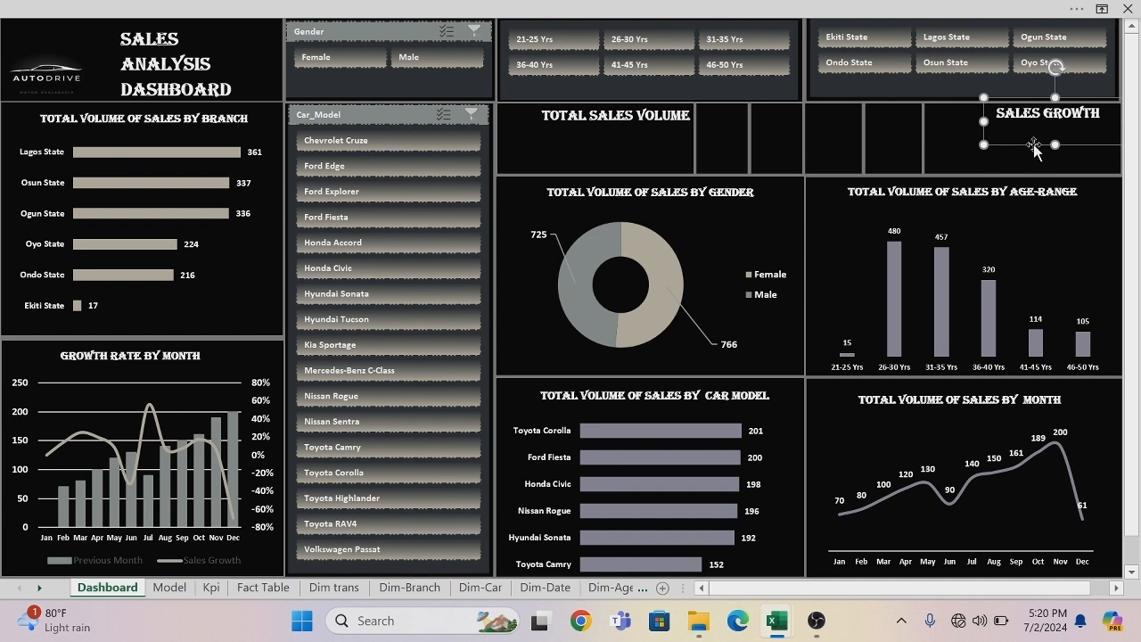
Duplicate the SALES GROWTH title beneath the TOTAL SALES VOLUME title and clear the duplicate's text.
left_click_drag(1033, 144, 590, 180)
triple_click(586, 155)
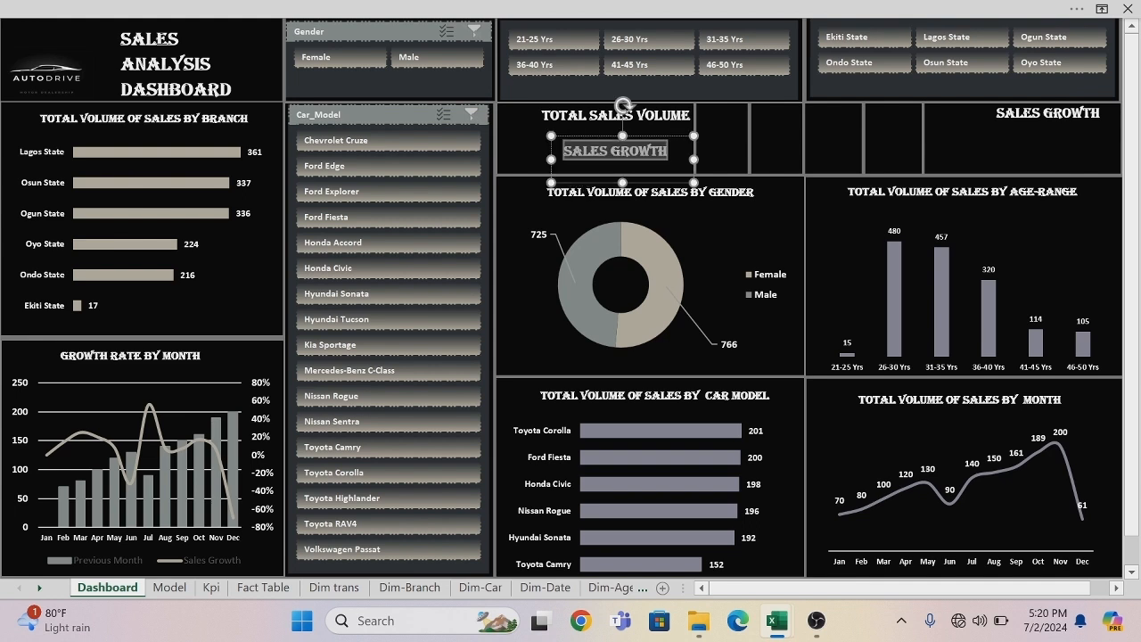
key("BackSpace")
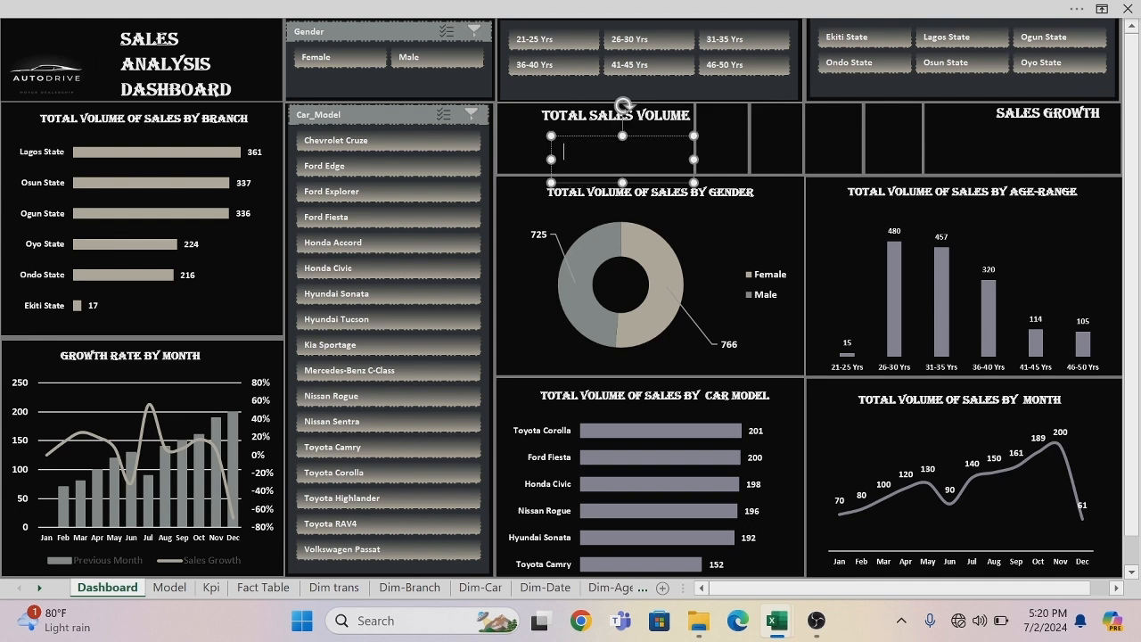
left_click(590, 135)
key("ctrl+c")
key("ctrl+v")
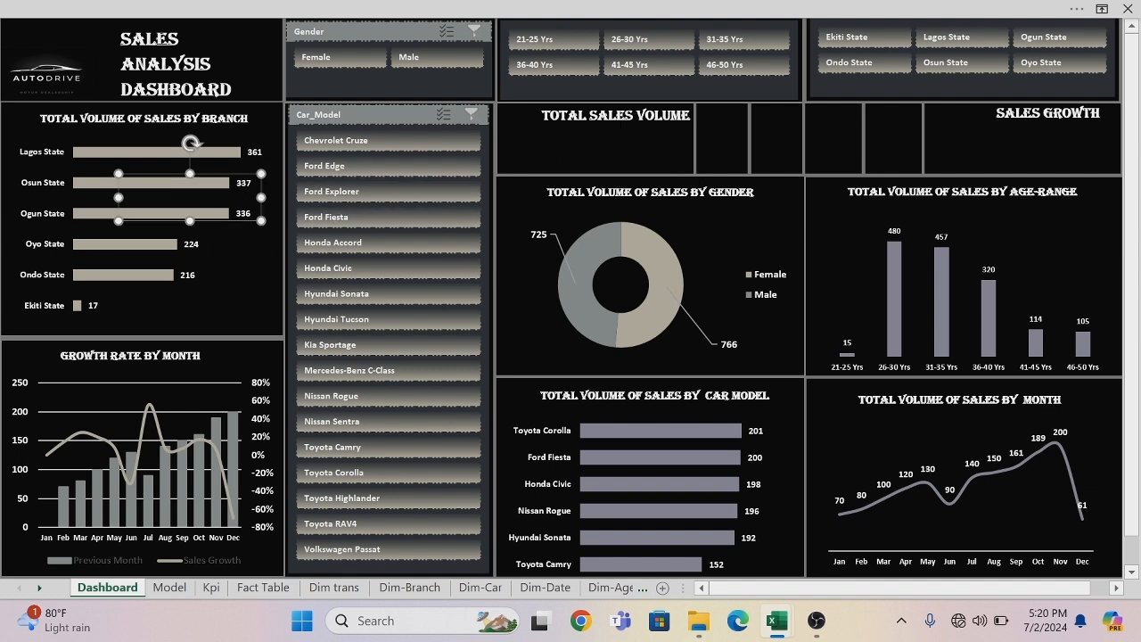
left_click_drag(219, 221, 683, 182)
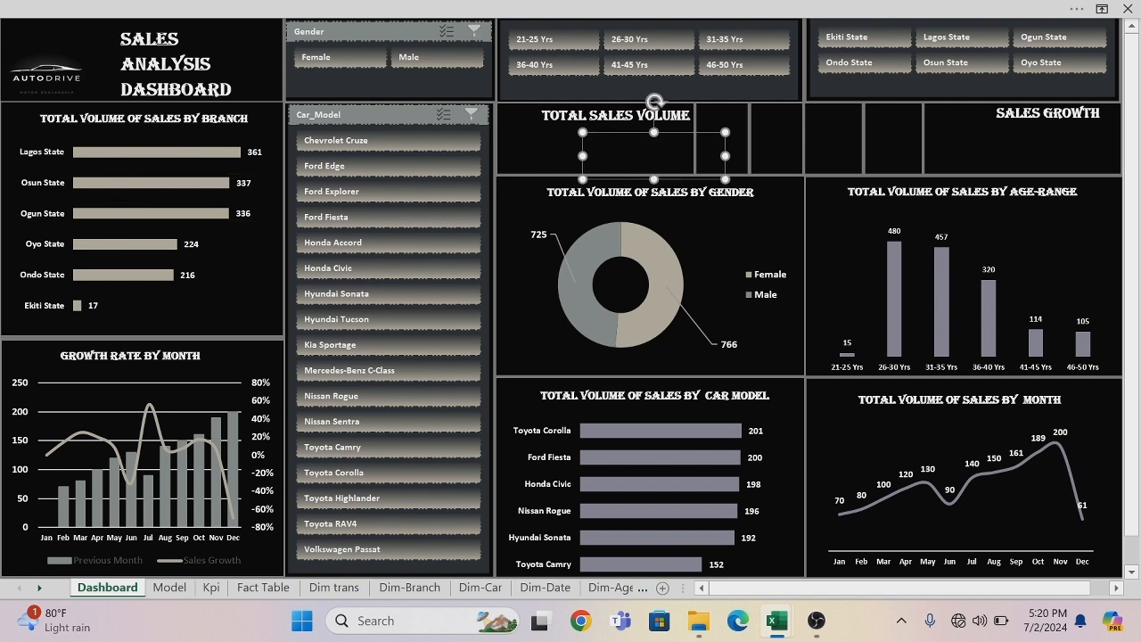
left_click(626, 151)
left_click_drag(626, 135, 657, 131)
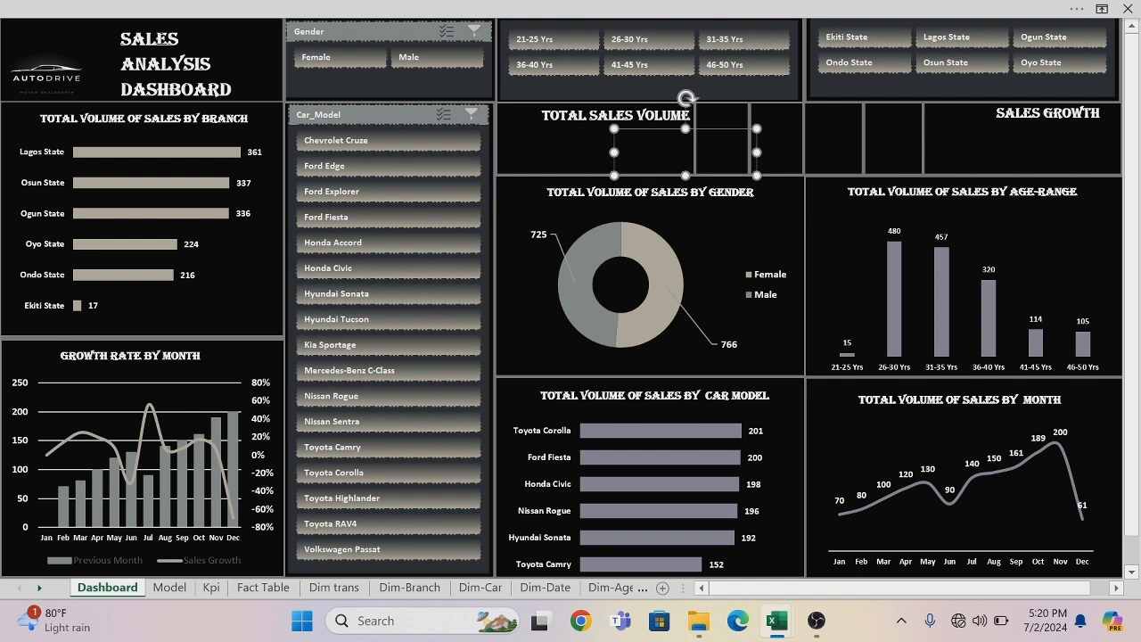
key("Delete")
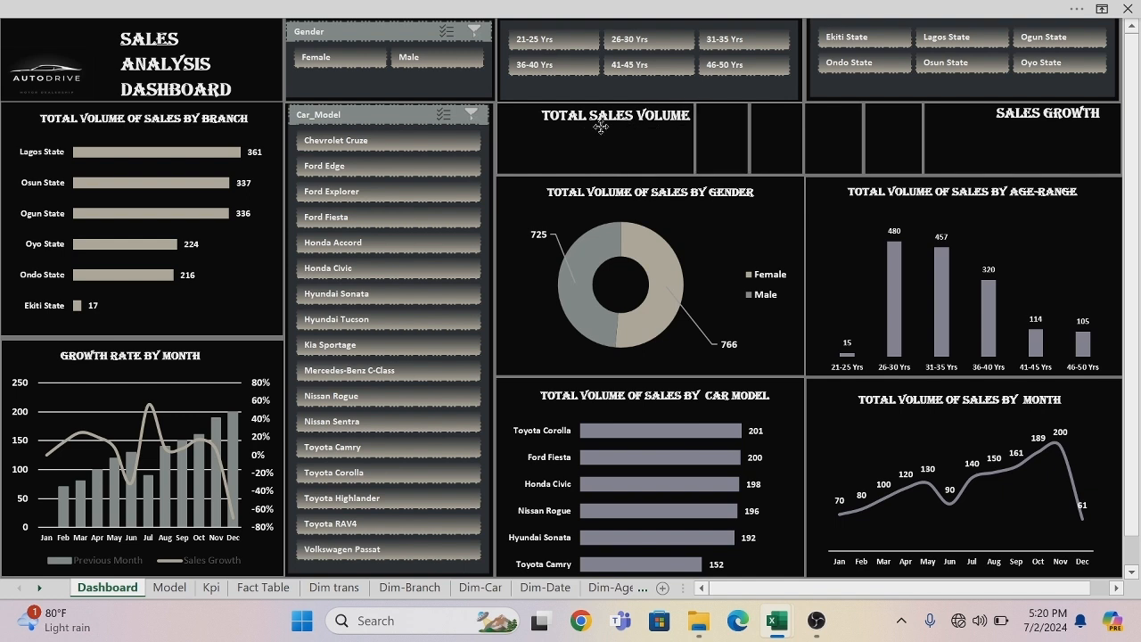
key("ctrl+z")
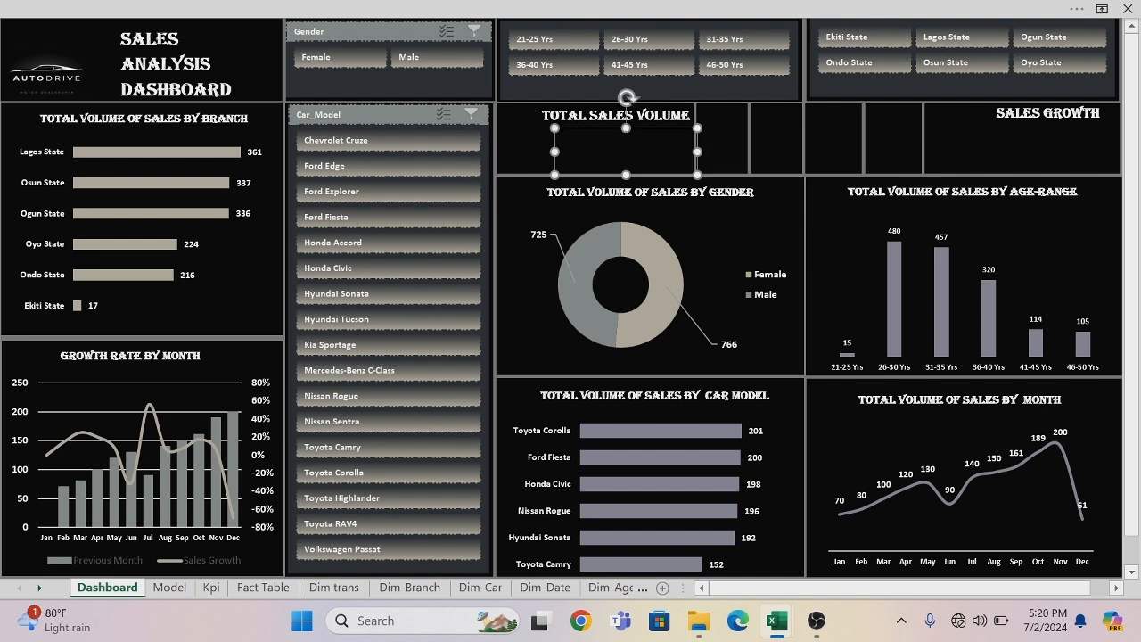
key("Delete")
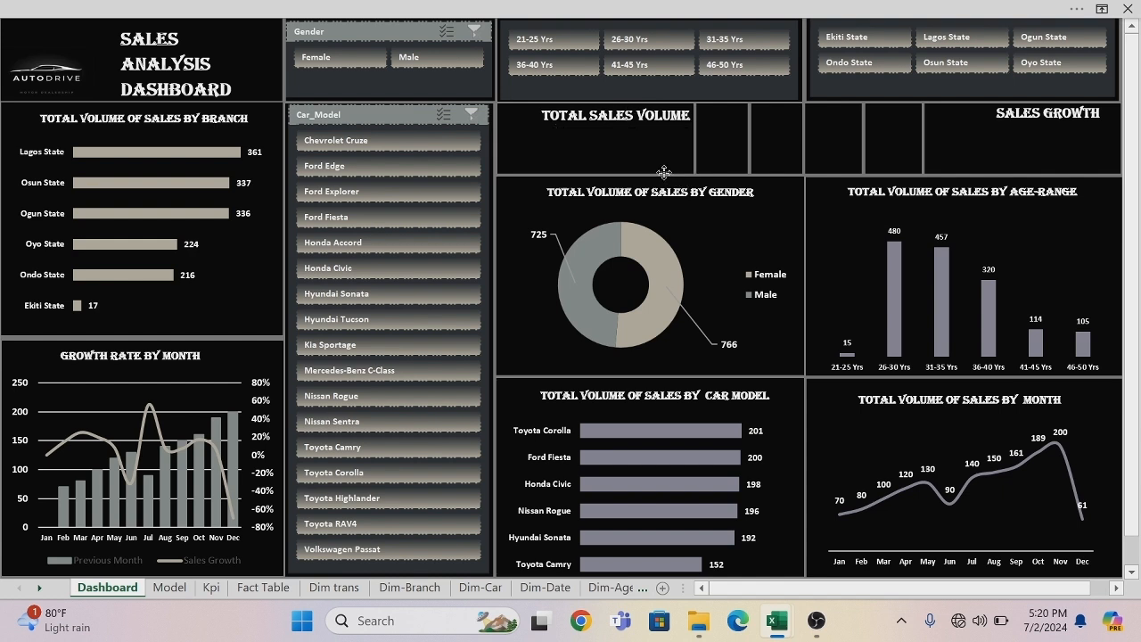
key("ctrl+z")
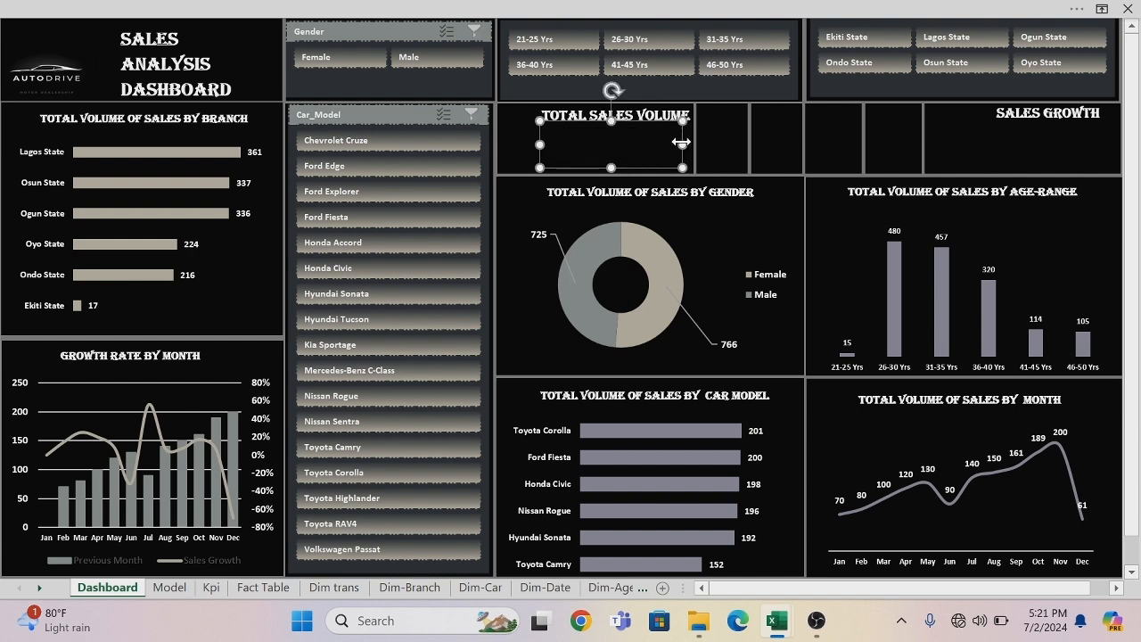
Narrow the empty text box and place it beneath the TOTAL SALES VOLUME title inside the KPI panel.
left_click_drag(682, 144, 653, 144)
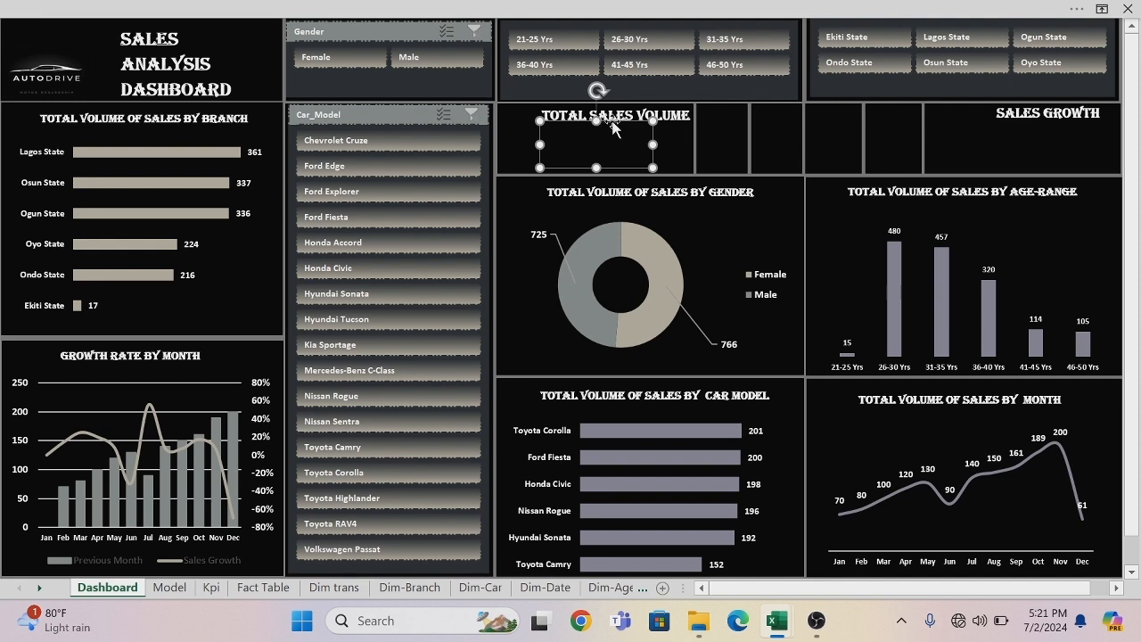
left_click_drag(612, 127, 569, 116)
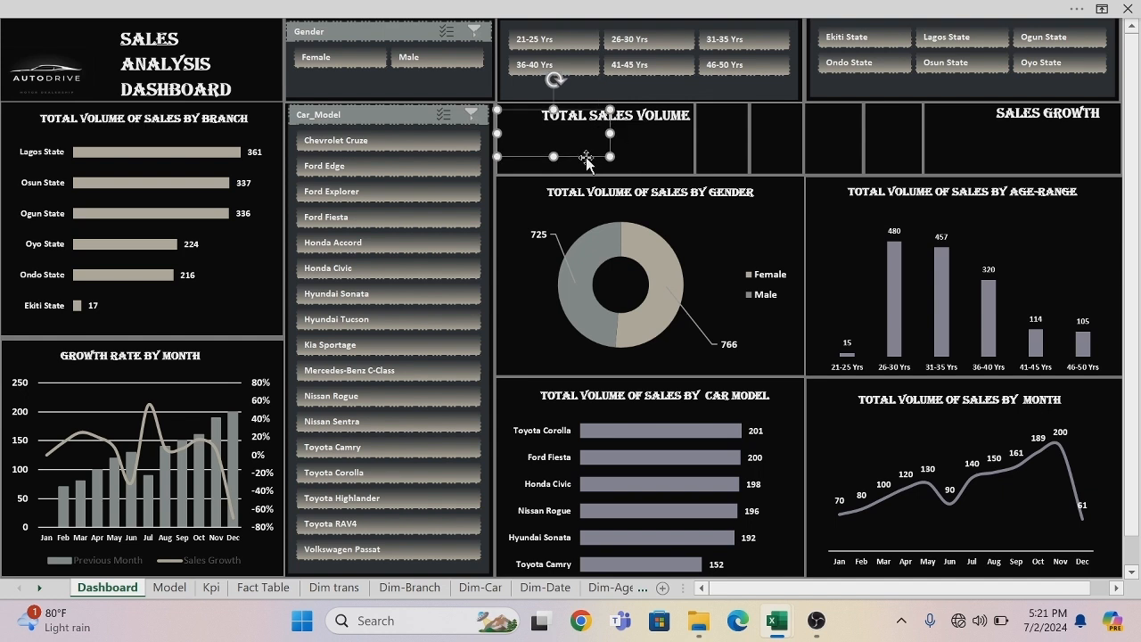
left_click_drag(585, 159, 649, 175)
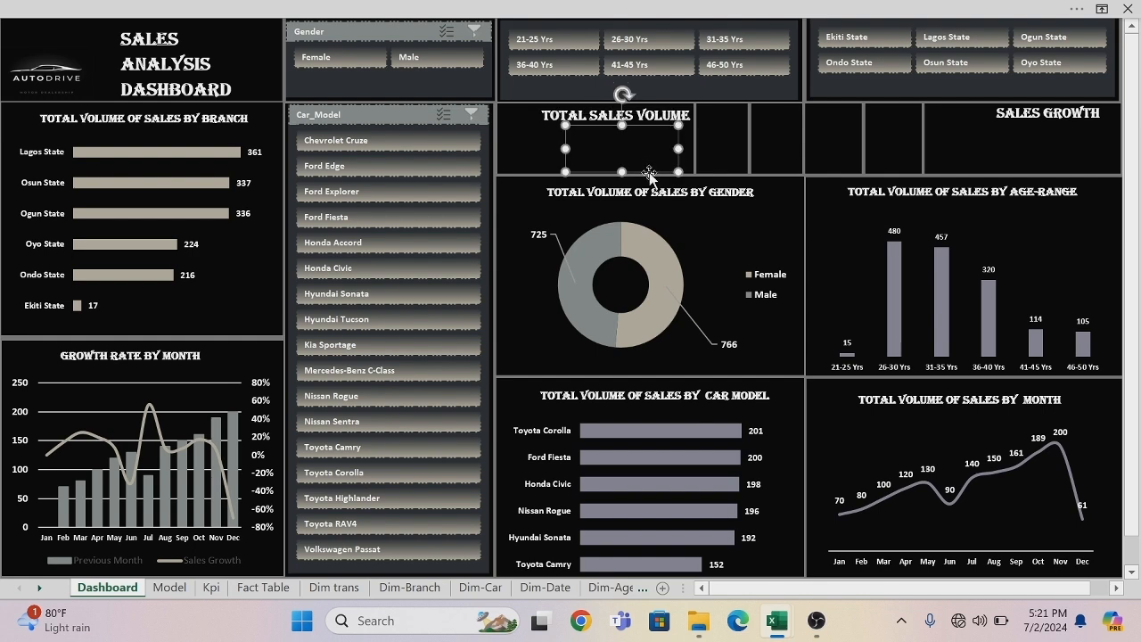
Add the Sales Growth measure to the values of the Total qty Sold PivotTable on the Kpi sheet.
left_click(211, 587)
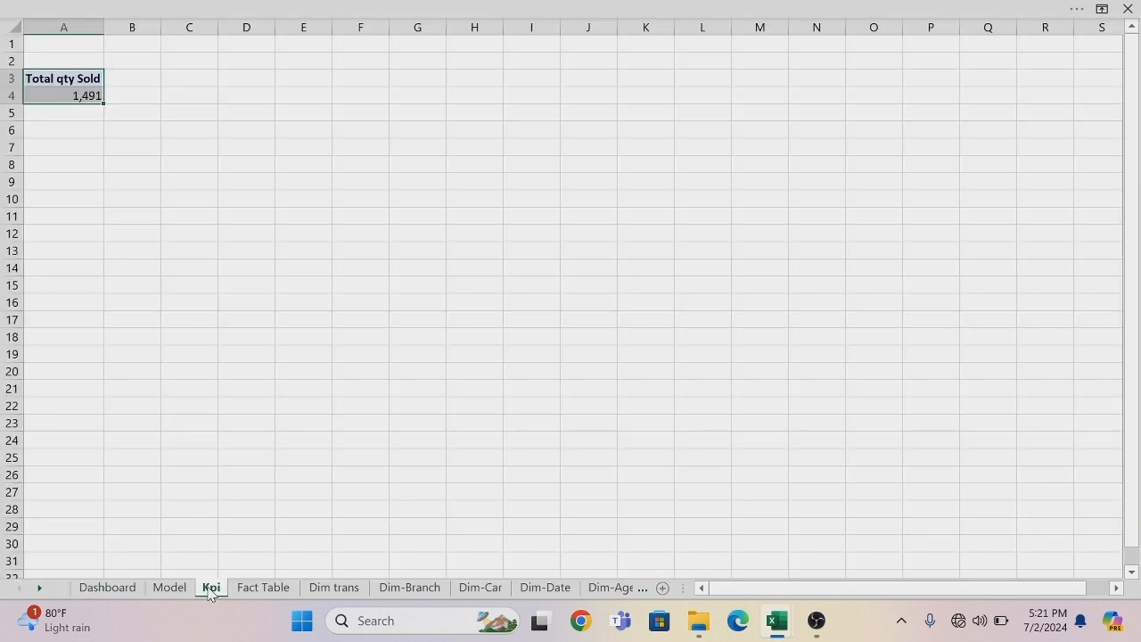
left_click(83, 98)
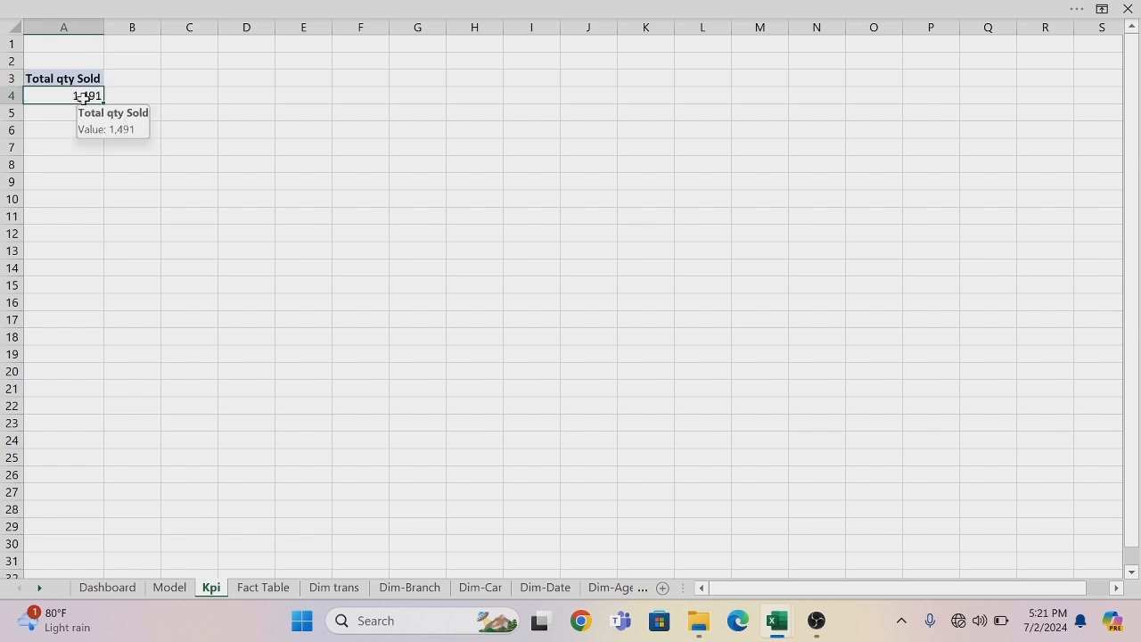
left_click(69, 69)
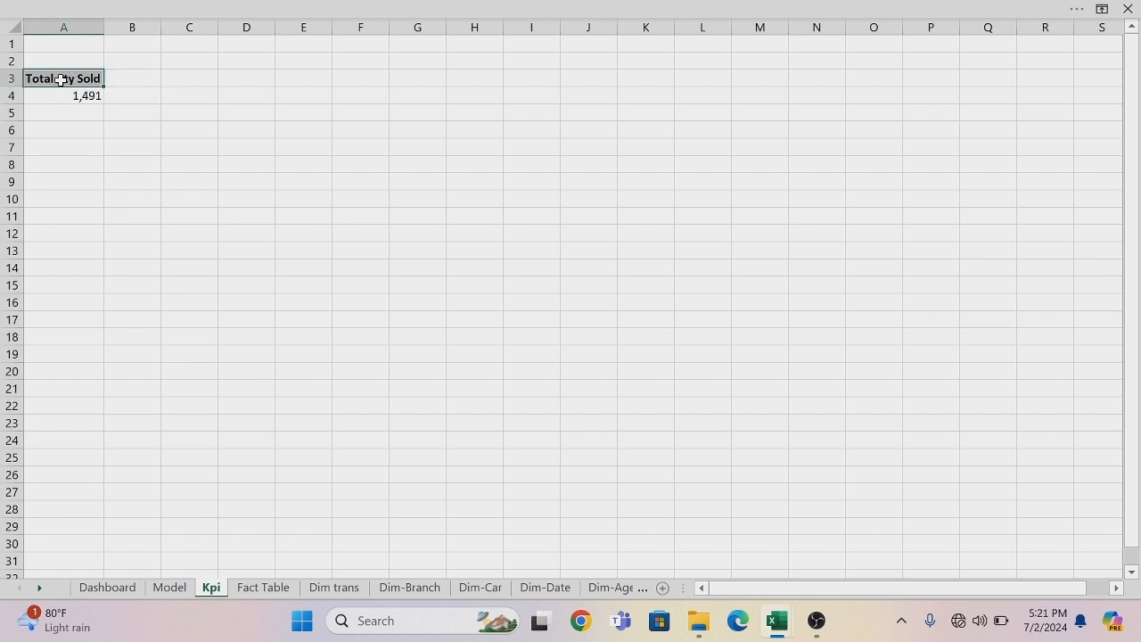
left_click(211, 6)
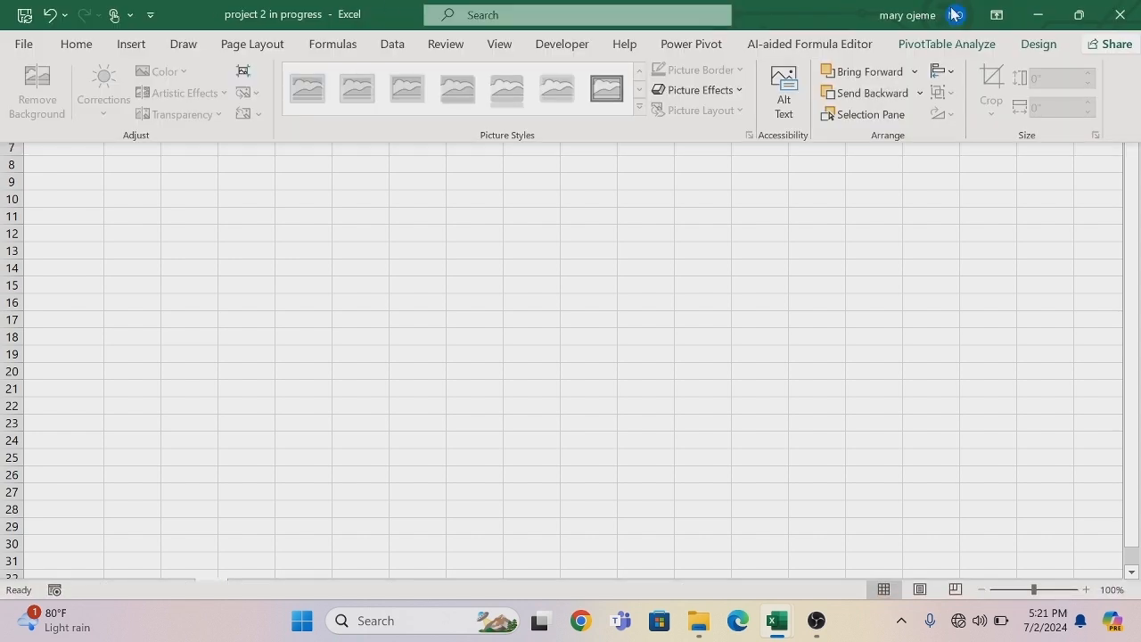
left_click(946, 44)
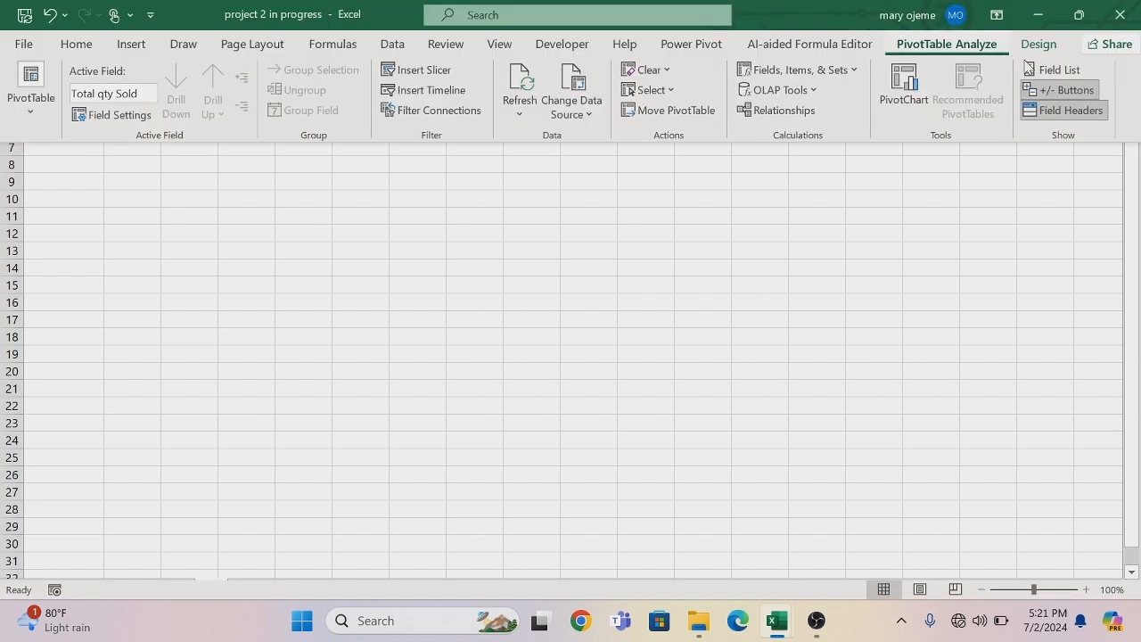
left_click(1055, 70)
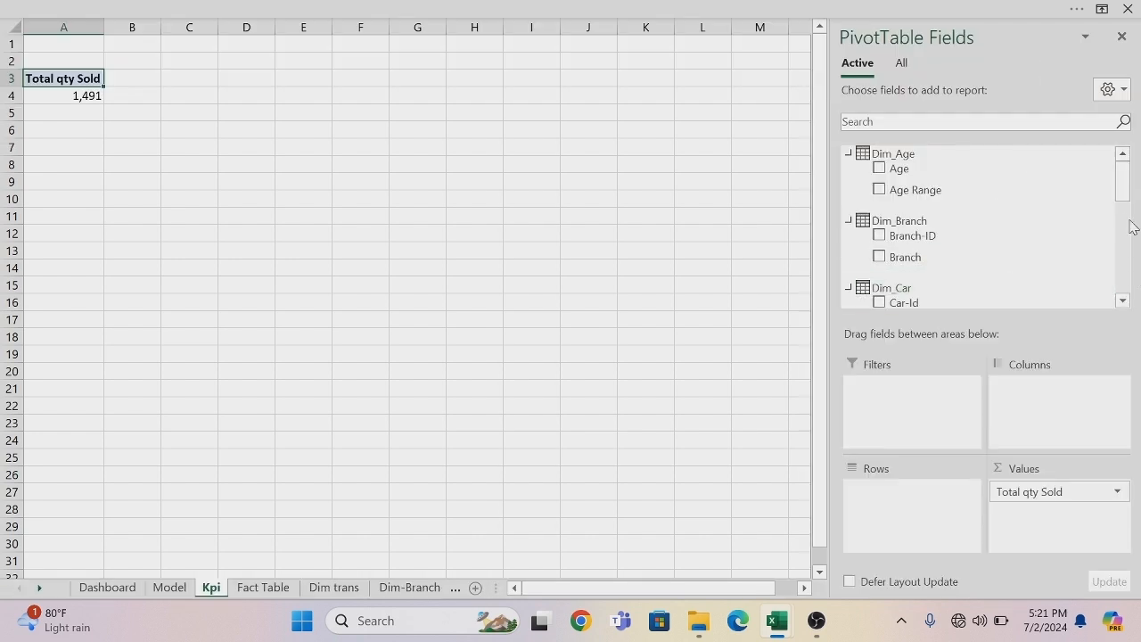
left_click_drag(1120, 193, 1125, 305)
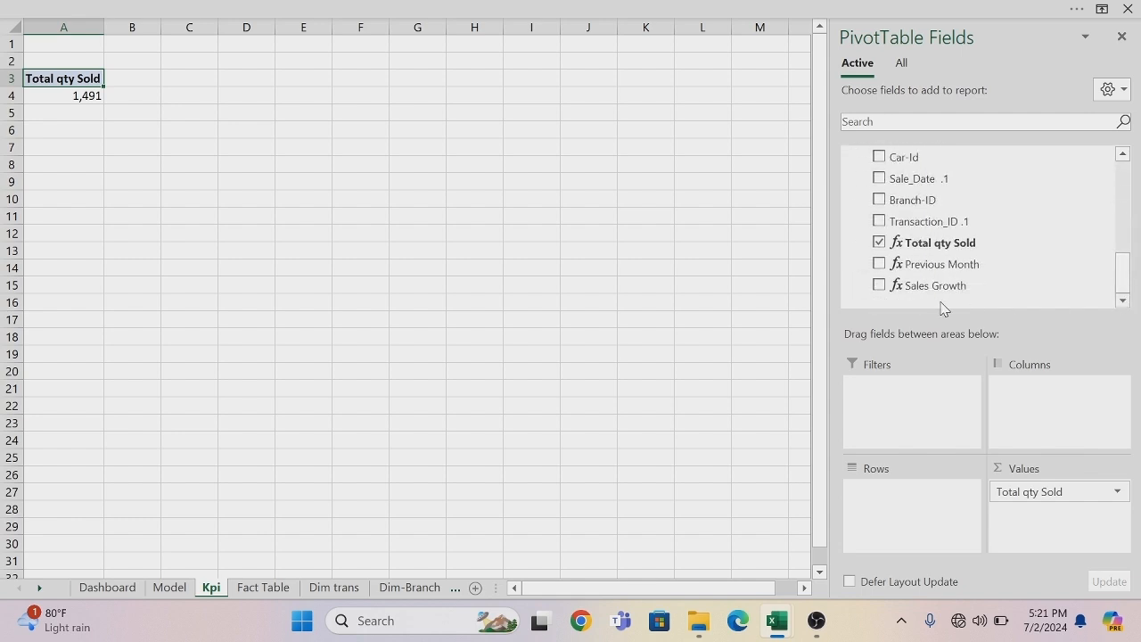
left_click_drag(929, 287, 1043, 525)
Enter the formula =A4 in cell A7 of the Kpi sheet to reference the total quantity sold.
left_click(77, 152)
type("=a4")
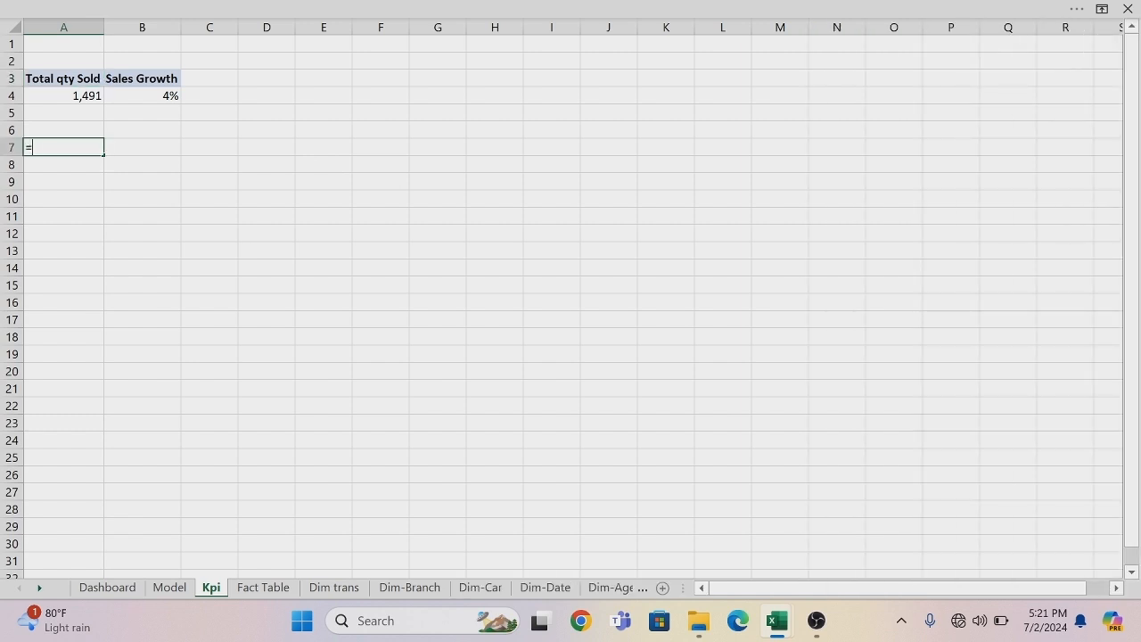
key("Return")
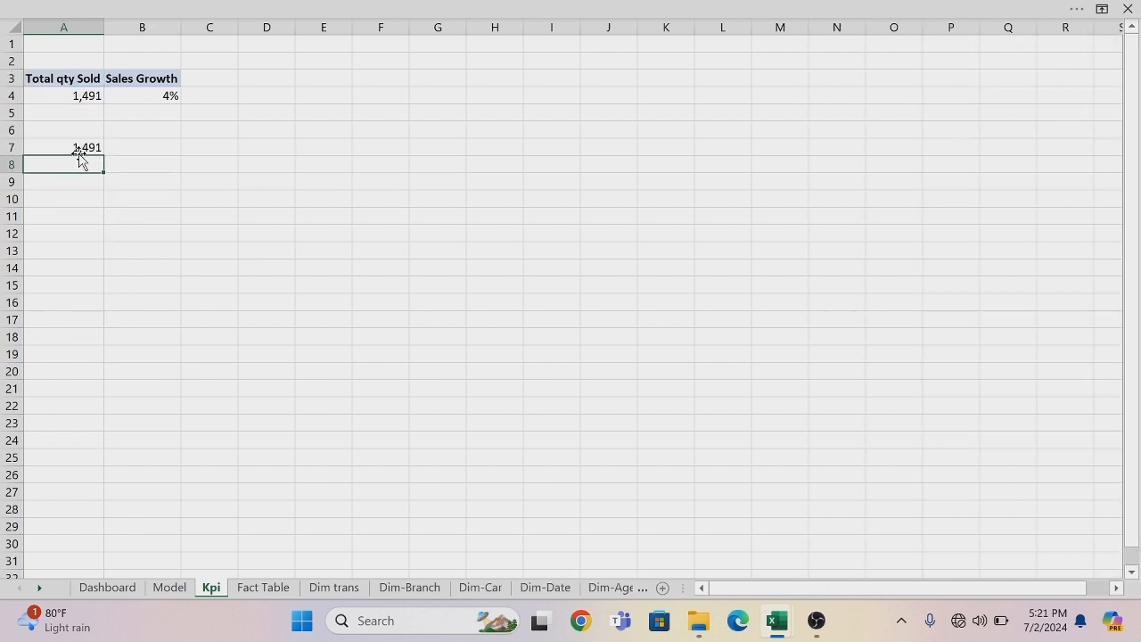
Enter the formula =B4 in cell B7 of the Kpi sheet to reference the sales growth.
left_click(137, 151)
type("=b4")
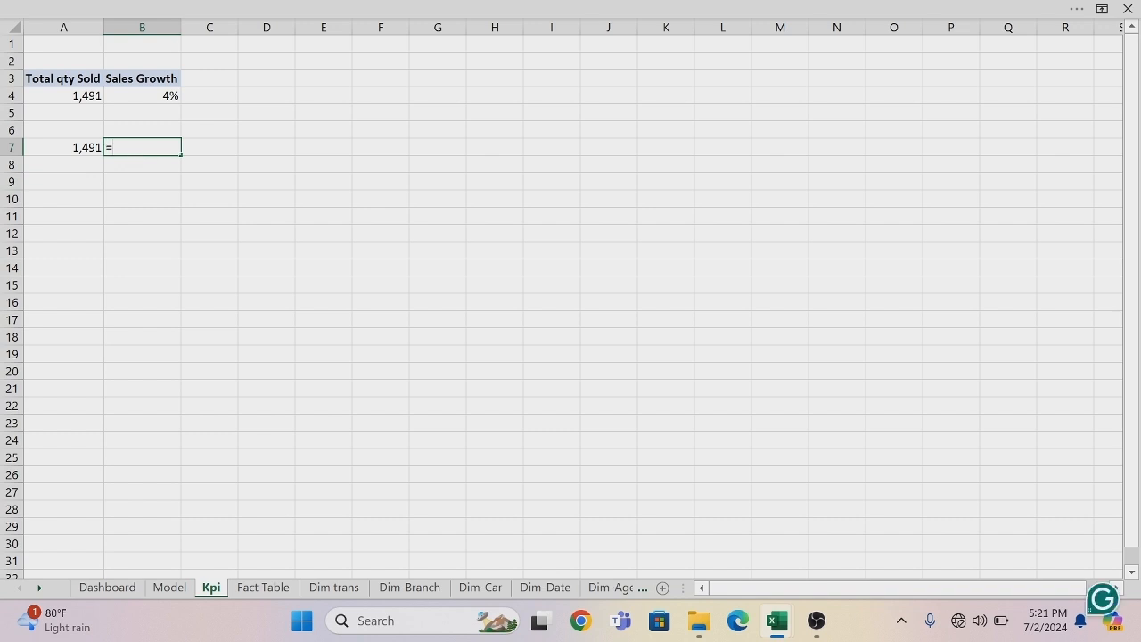
key("Return")
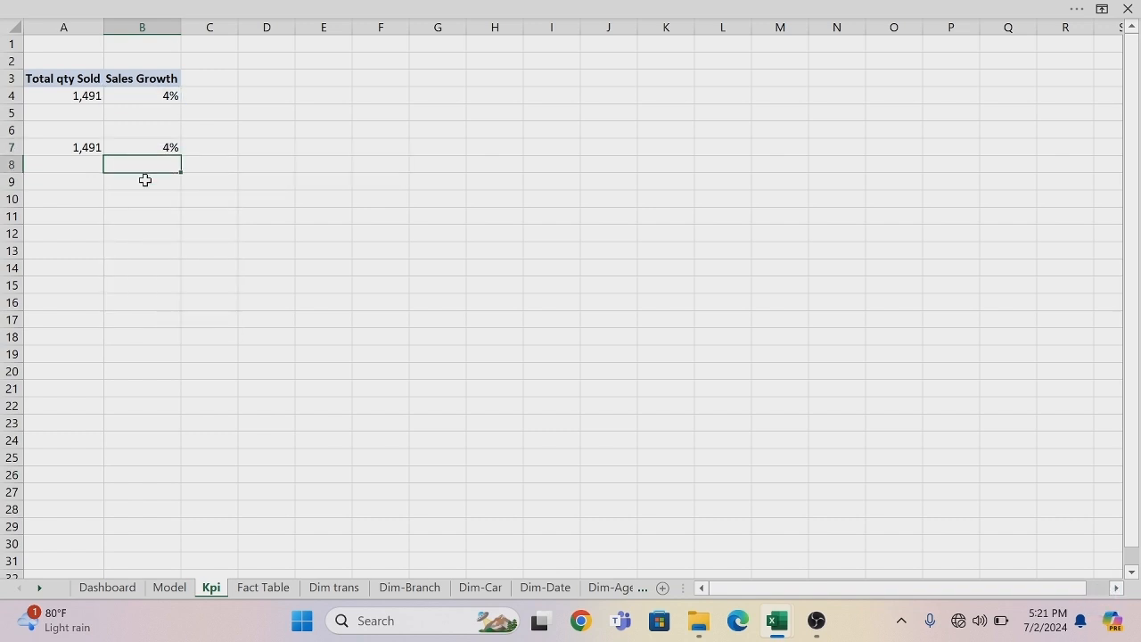
Return to the Dashboard sheet and turn on display of the Formula Bar.
left_click(106, 589)
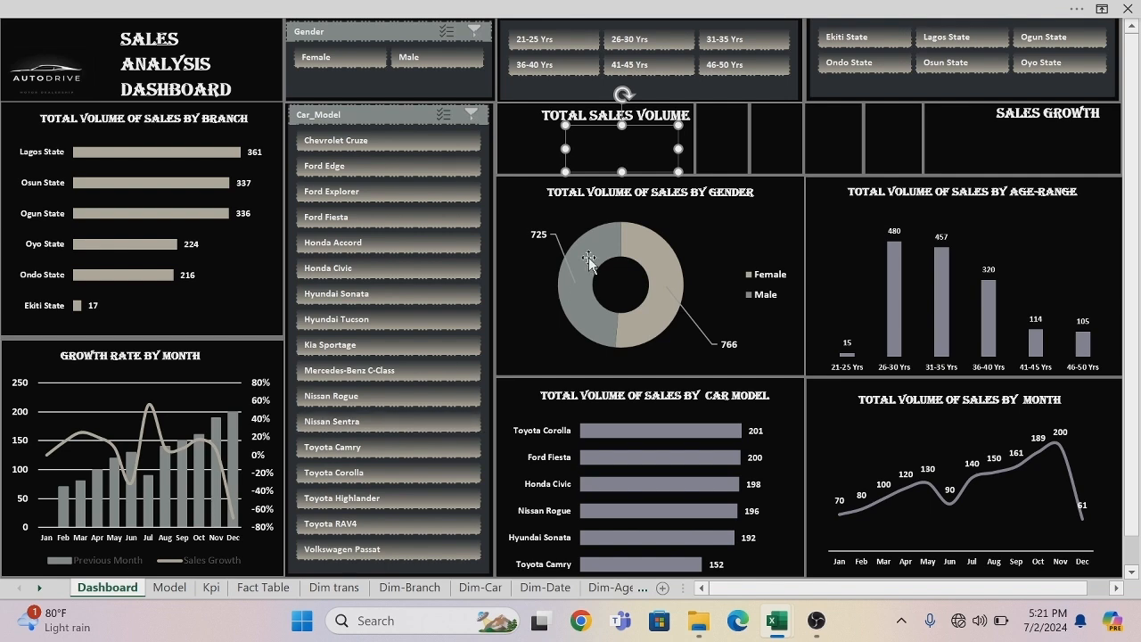
left_click(532, 10)
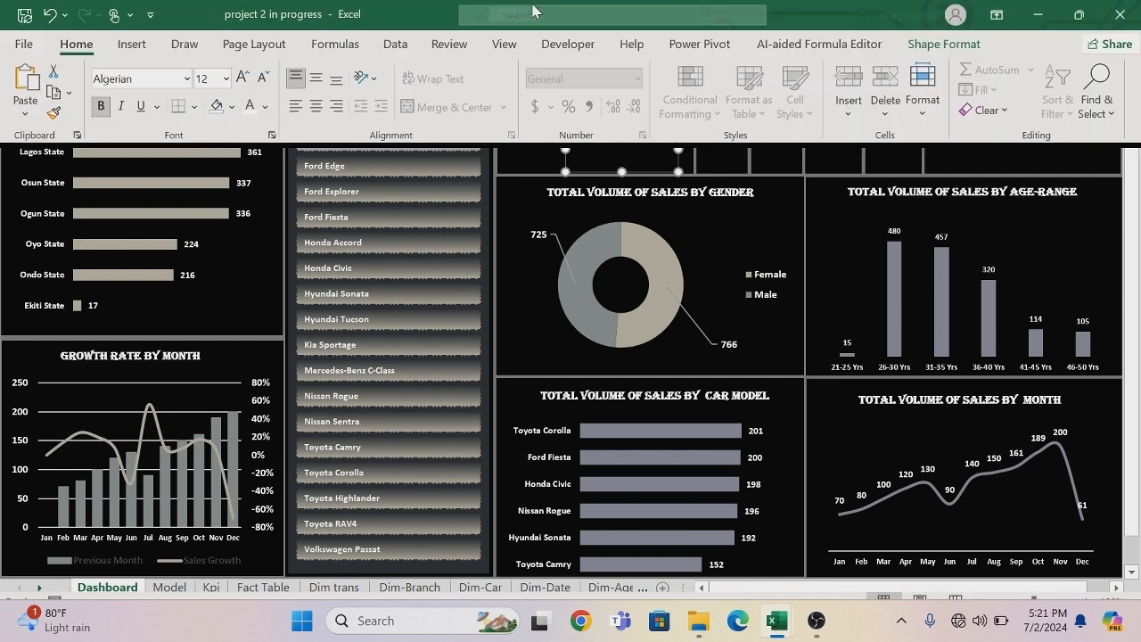
left_click(506, 49)
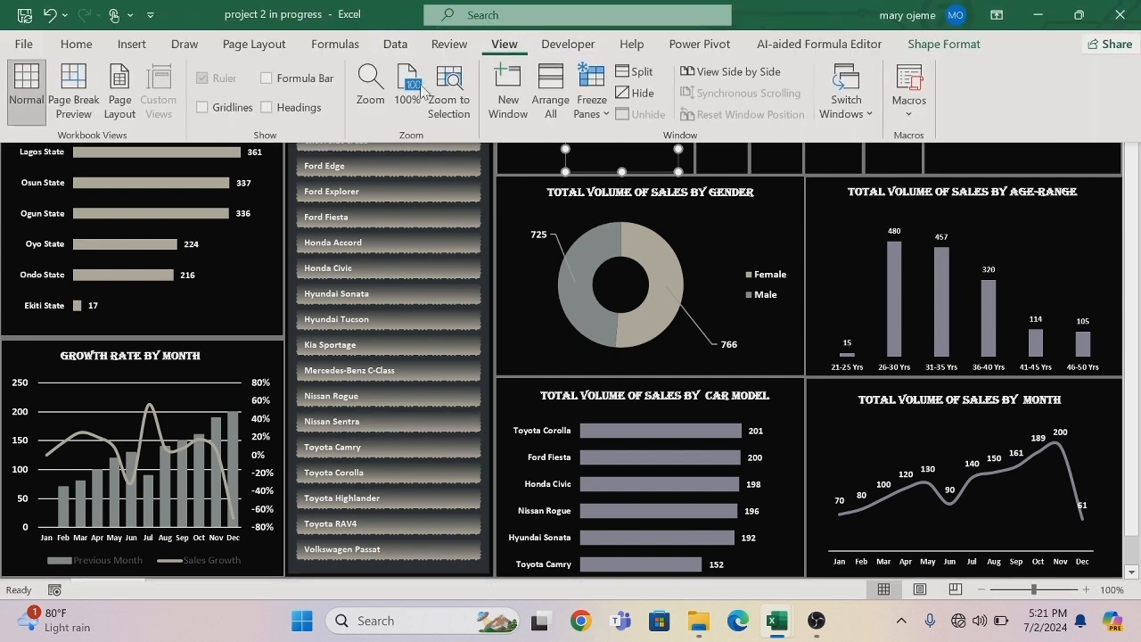
left_click(266, 77)
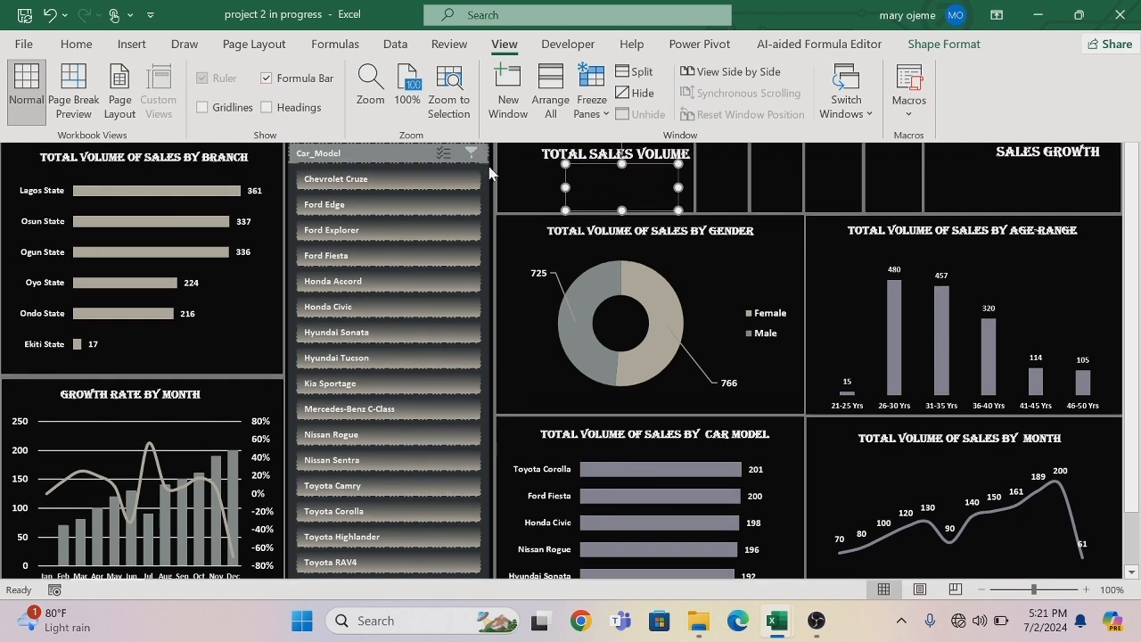
left_click(584, 185)
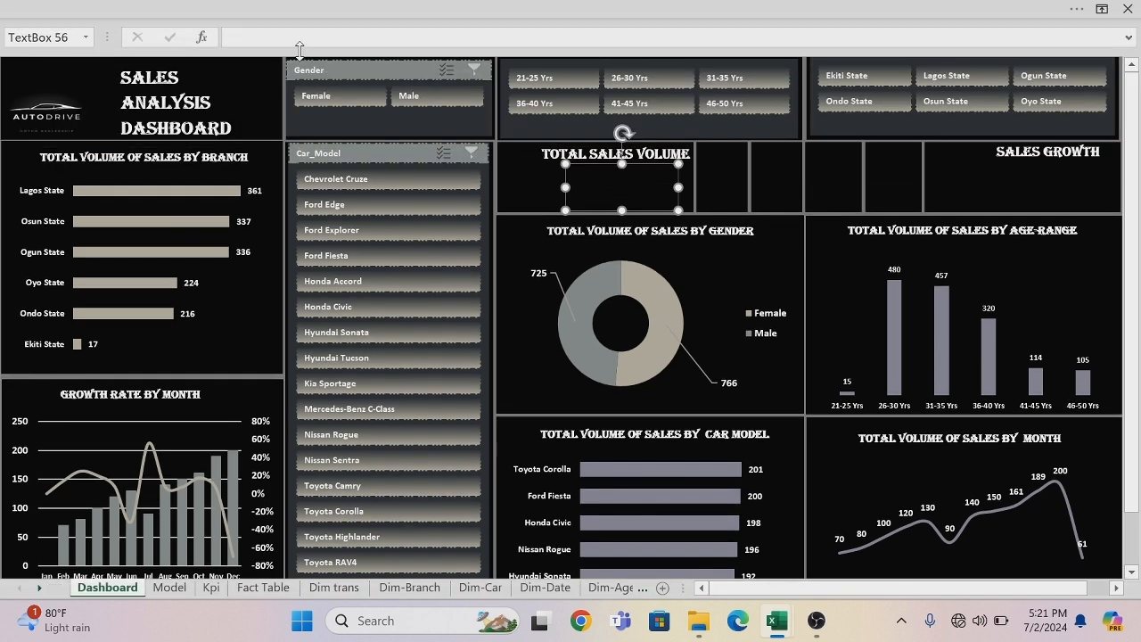
Link the empty text box beneath the TOTAL SALES VOLUME title to cell A7 of the Kpi sheet with =Kpi!A7.
left_click(580, 178)
left_click(233, 37)
type("=")
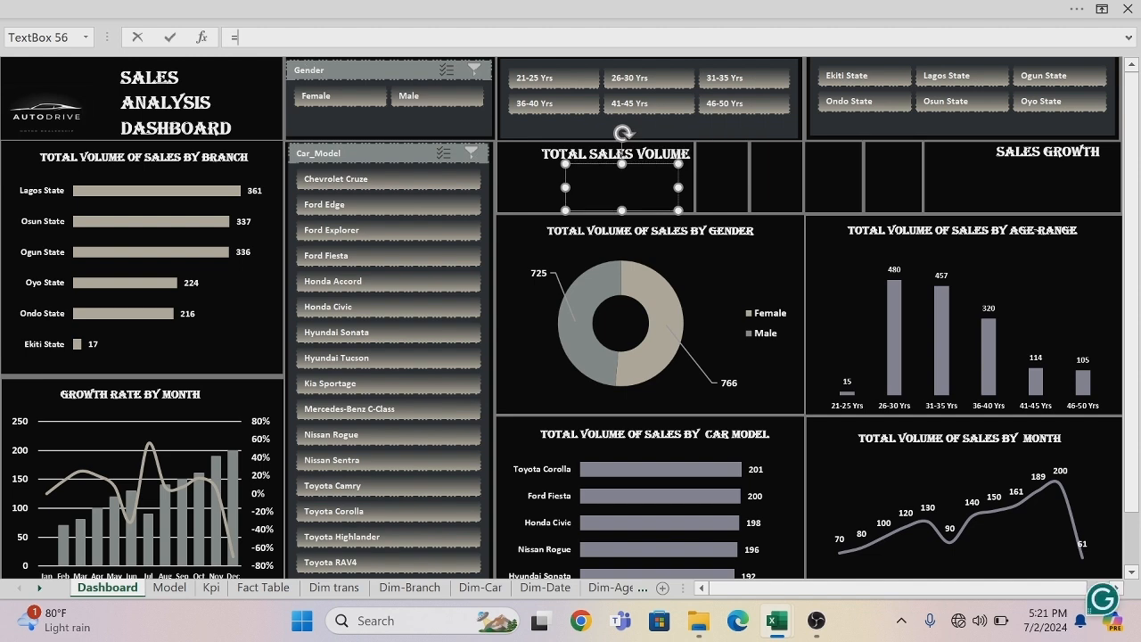
left_click(212, 588)
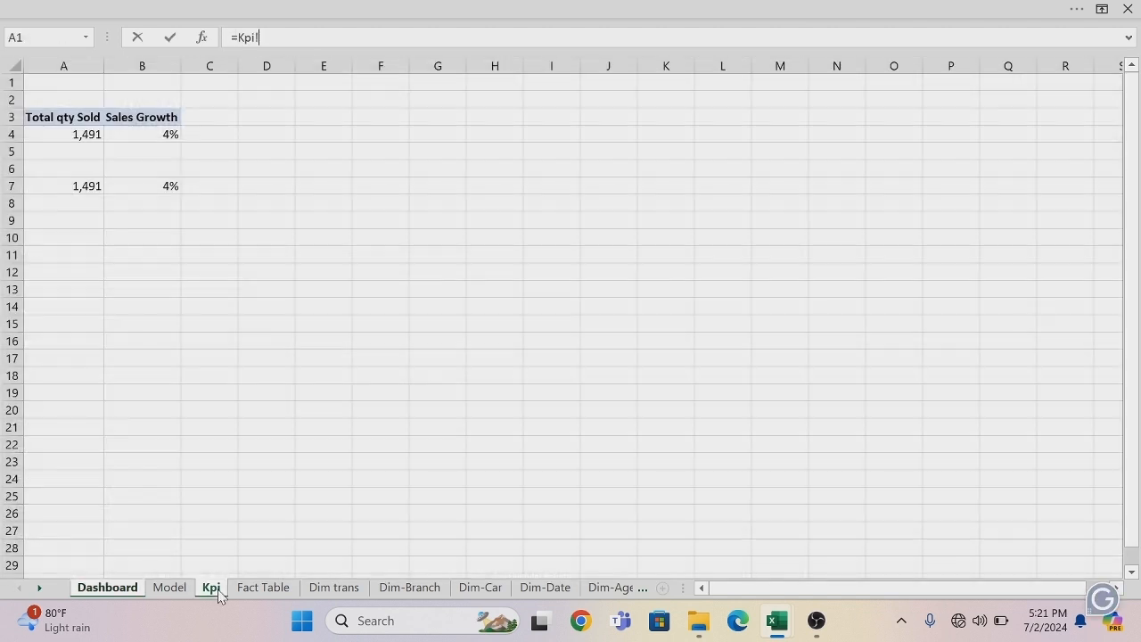
left_click(91, 184)
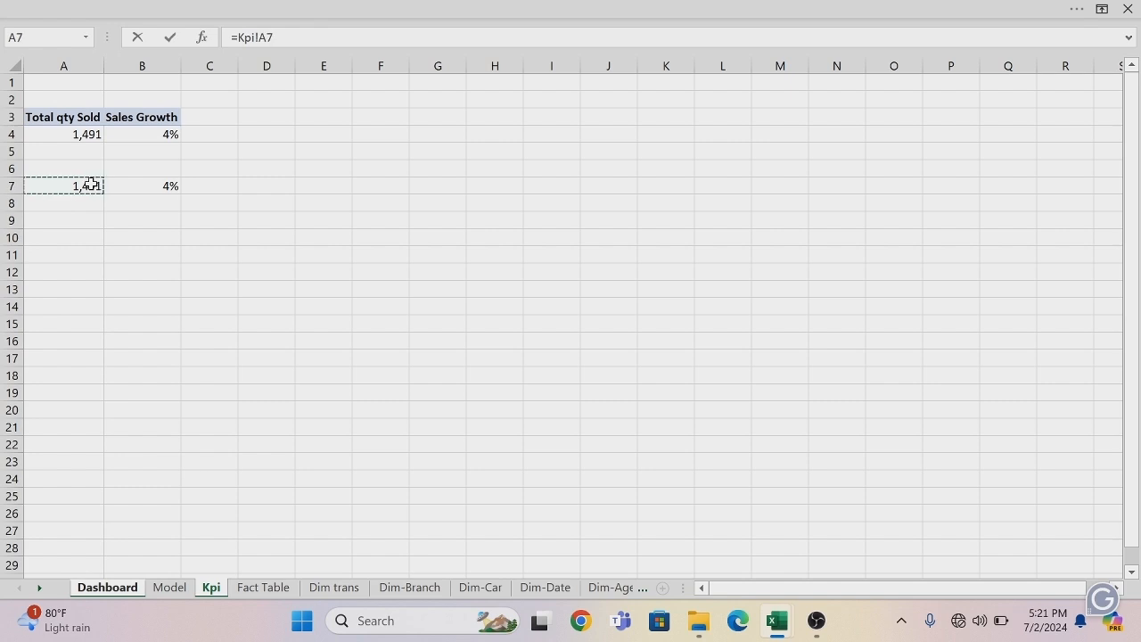
key("Return")
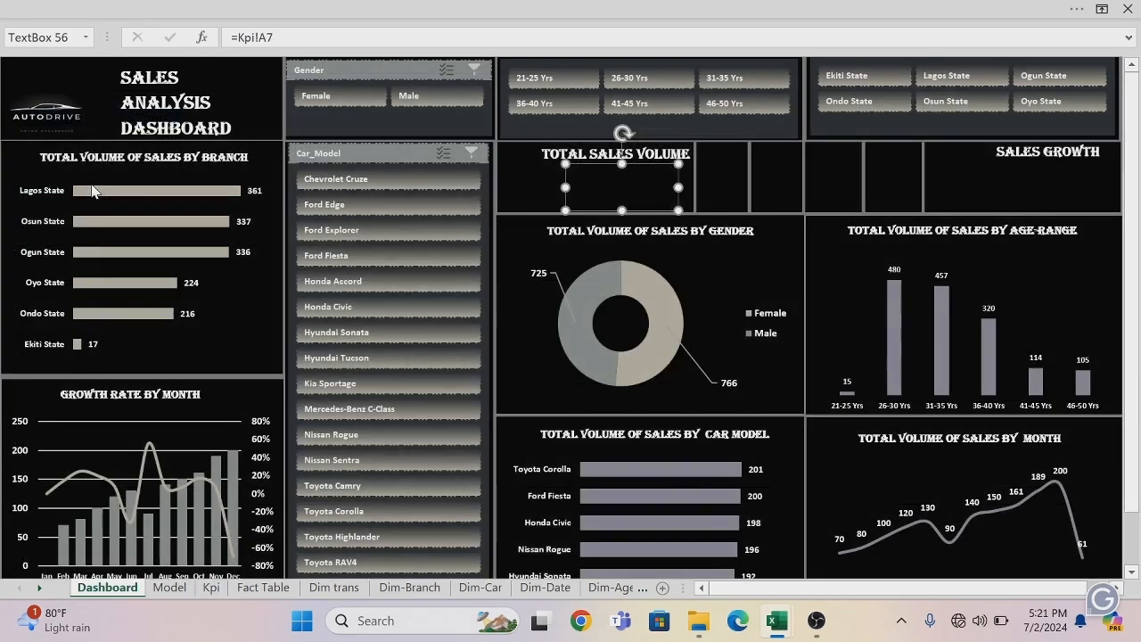
Format the linked total sales volume value as bold, white, 18 pt text.
left_click(650, 183)
key("ctrl+a")
left_click(325, 11)
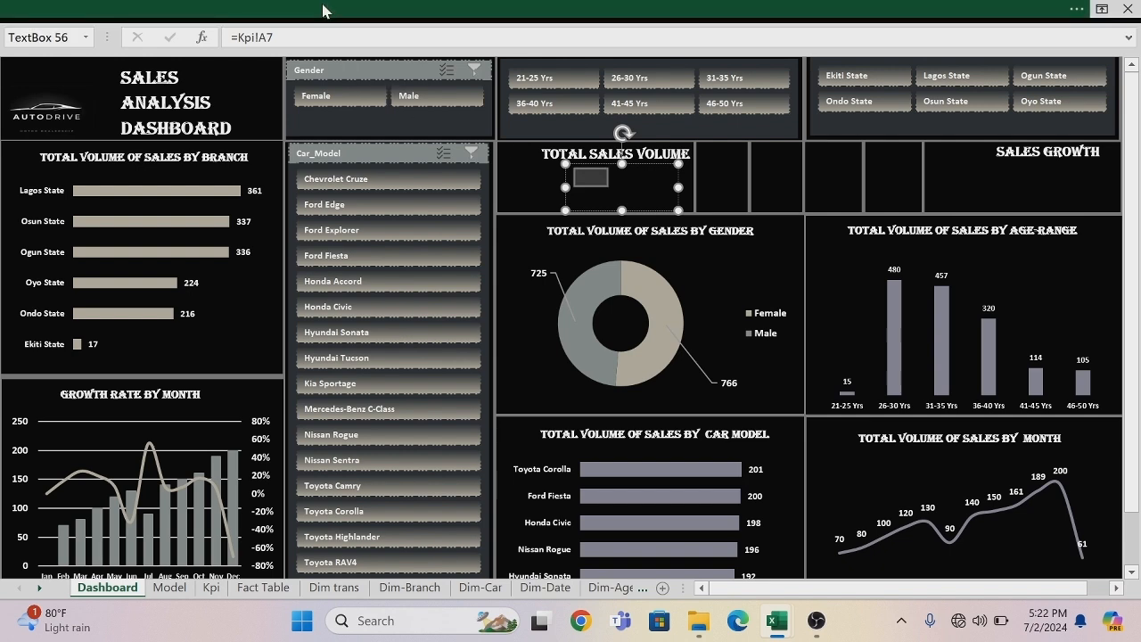
left_click(79, 45)
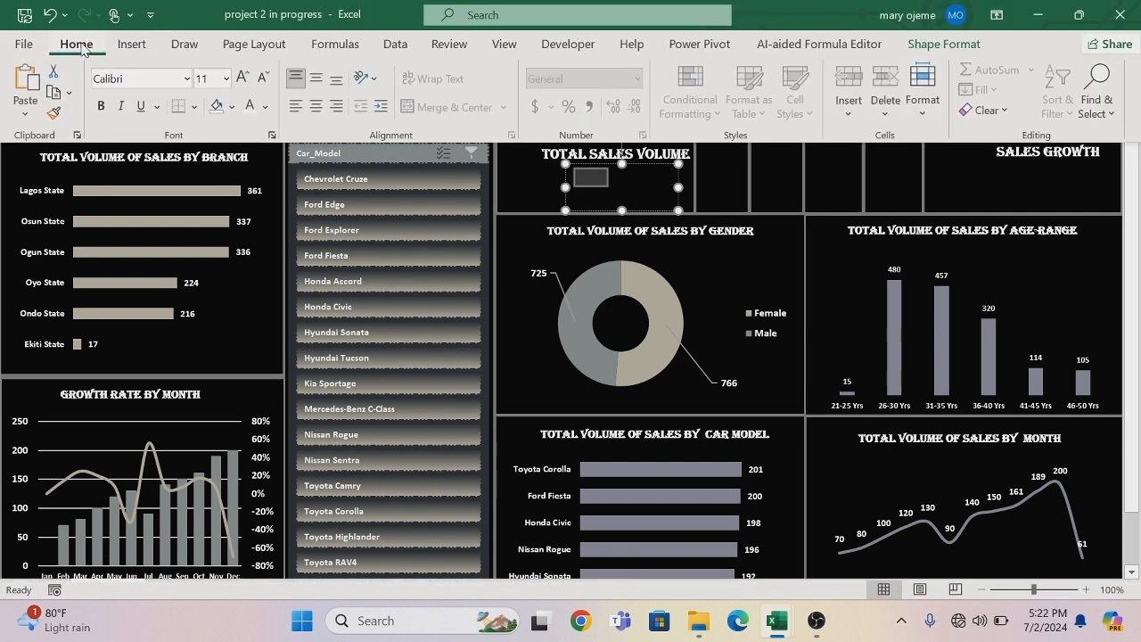
left_click(101, 105)
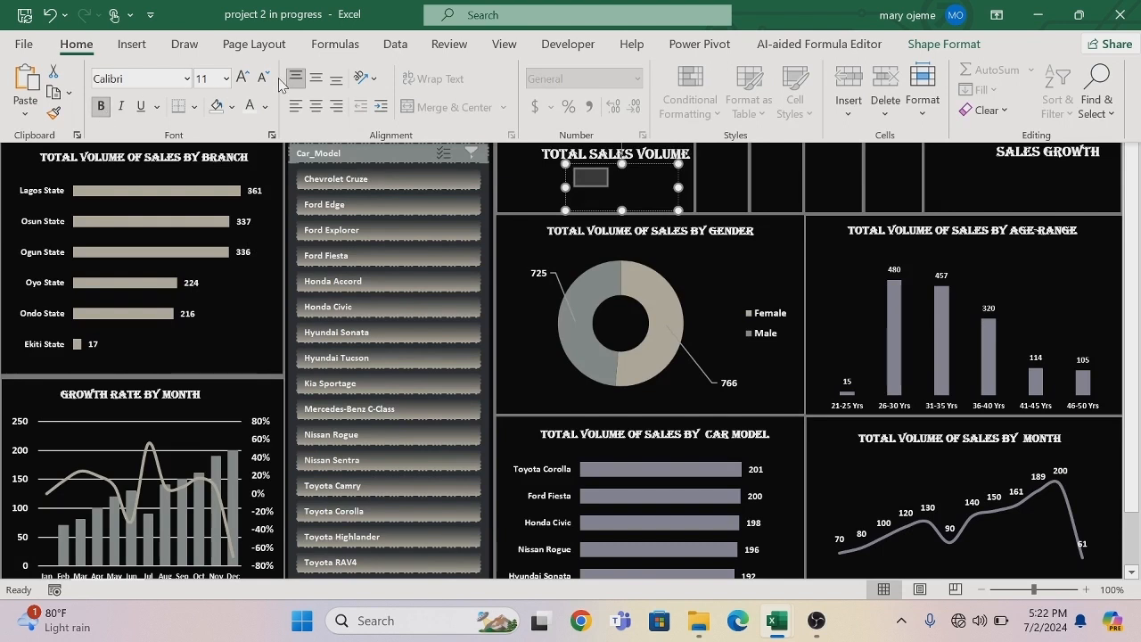
left_click(265, 107)
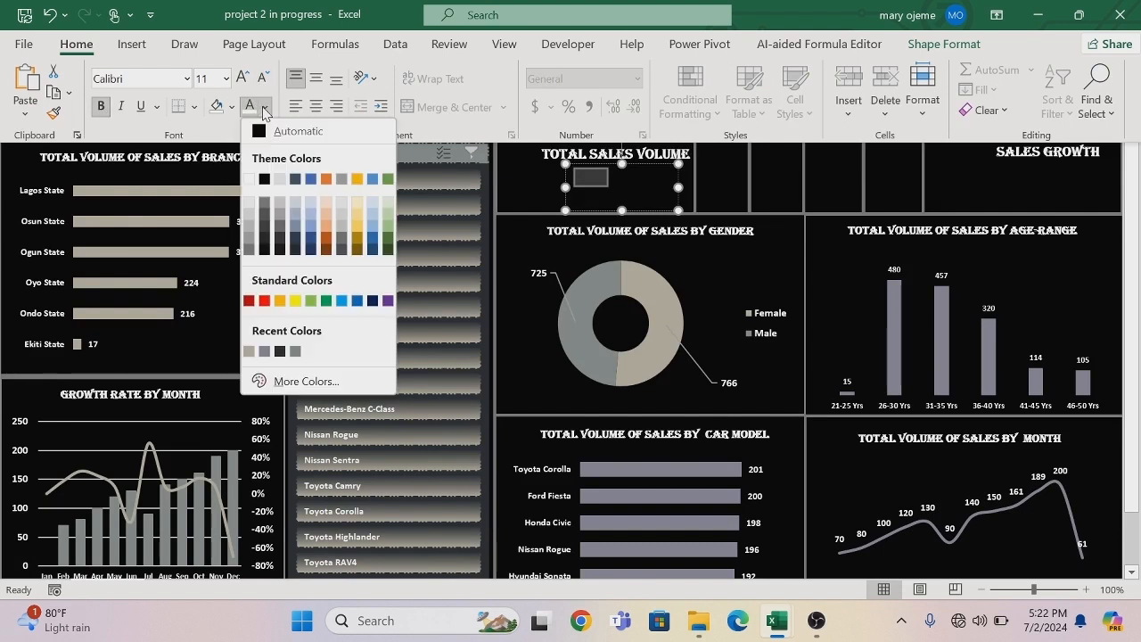
left_click(251, 180)
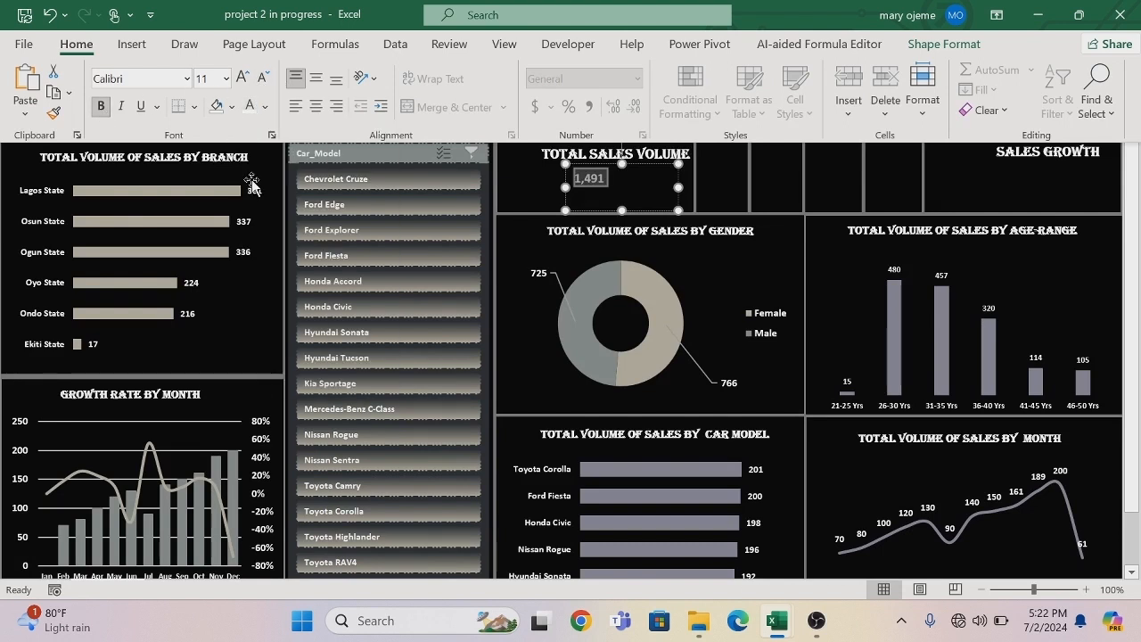
left_click(226, 79)
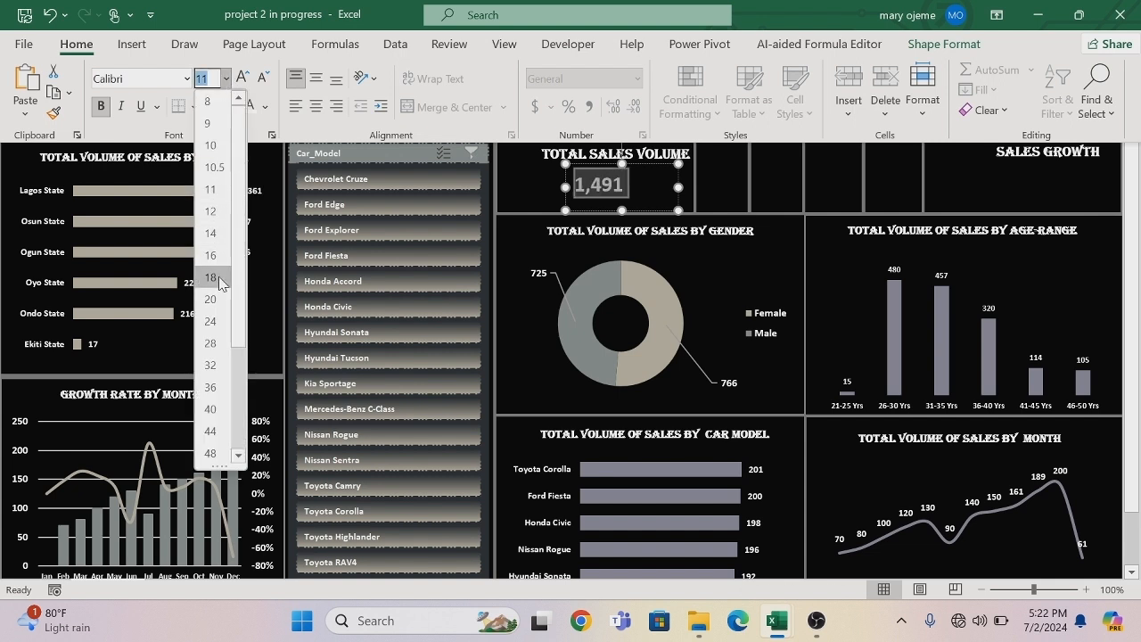
left_click(211, 277)
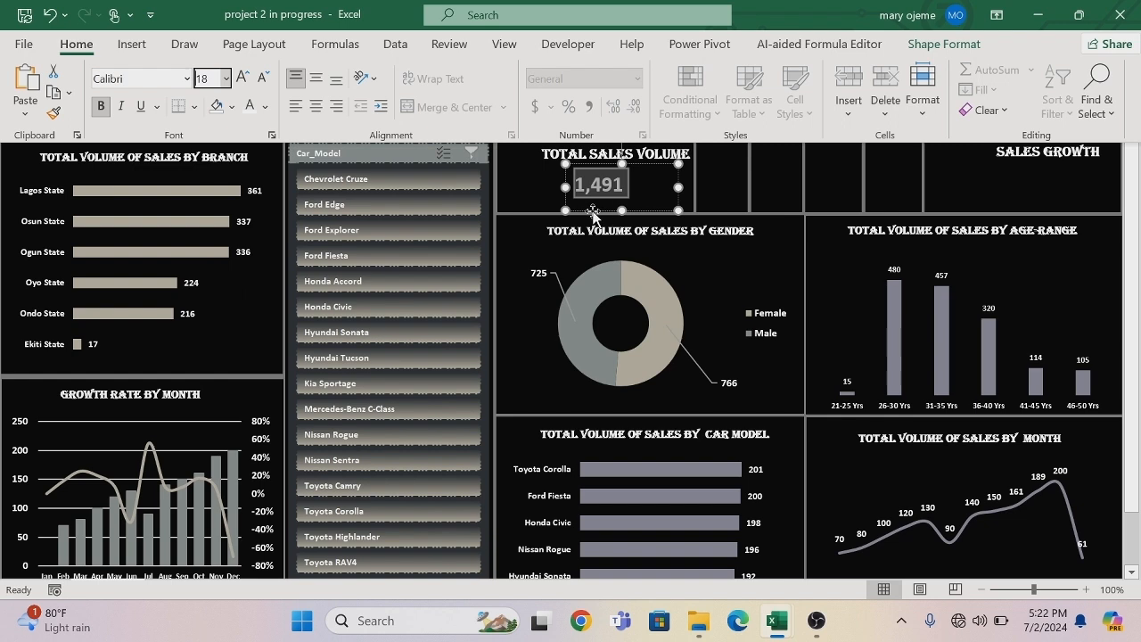
key("ctrl+shift+F1")
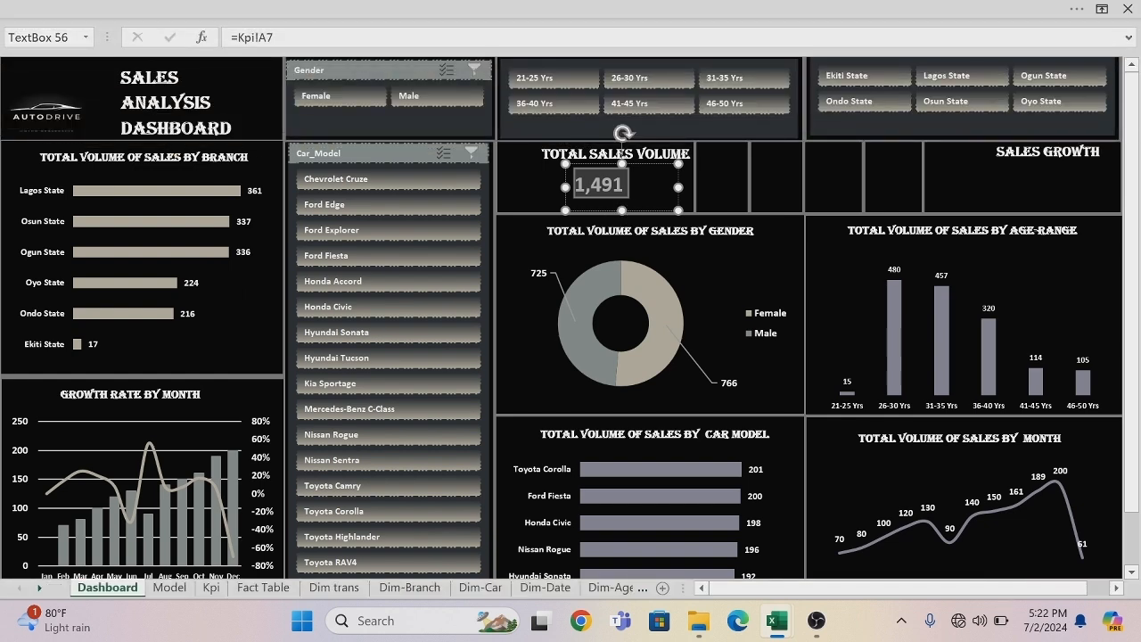
Shift the total sales volume value box slightly right so it sits centred beneath the TOTAL SALES VOLUME title.
left_click(756, 163)
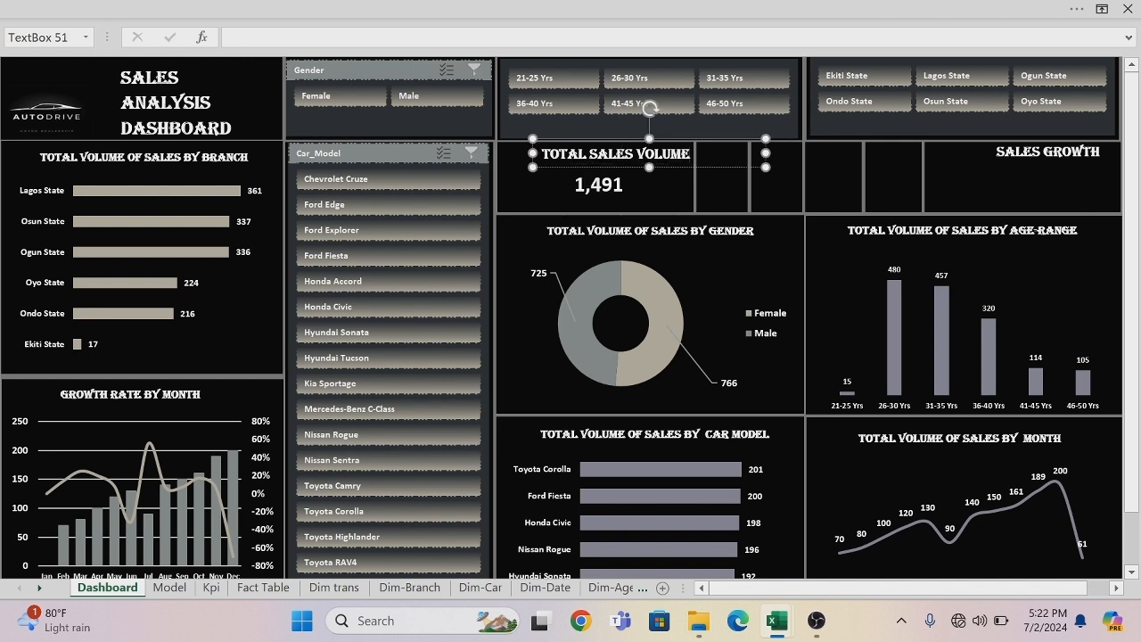
left_click(757, 262)
left_click(597, 174)
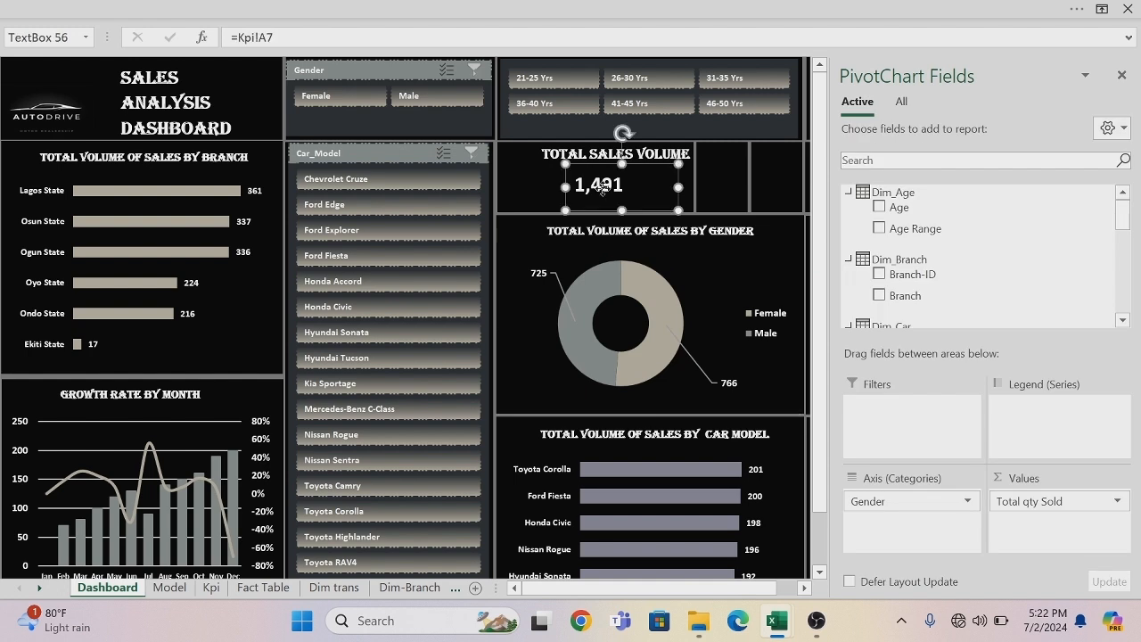
left_click_drag(596, 166, 629, 169)
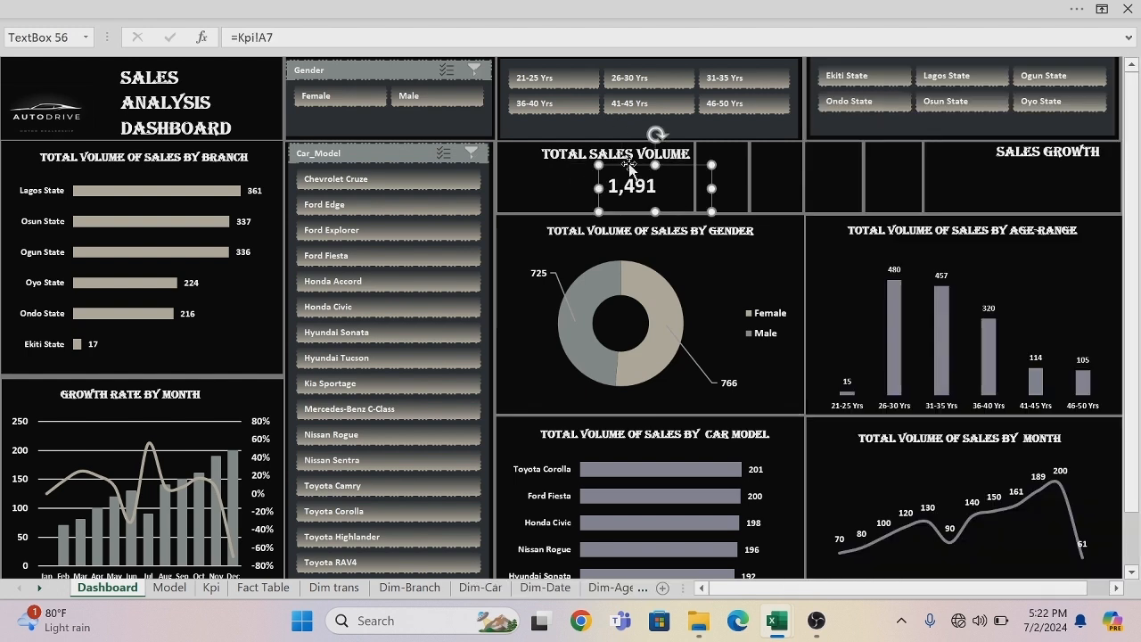
Duplicate the total sales volume value box and place the copy beneath the SALES GROWTH title.
key("ctrl+d")
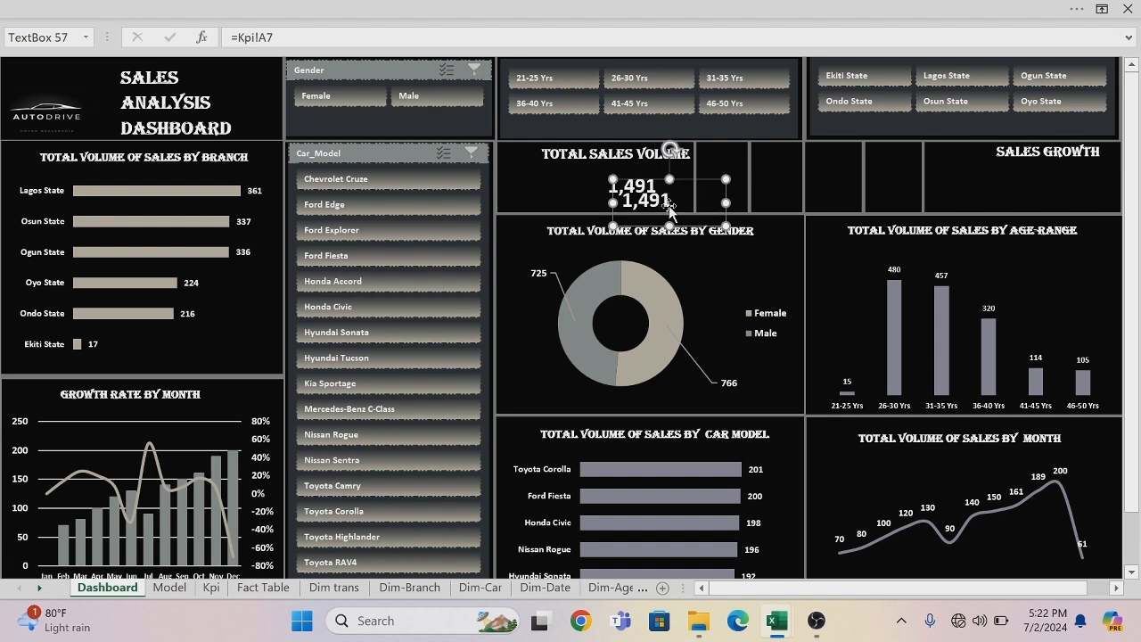
left_click_drag(689, 181, 1022, 181)
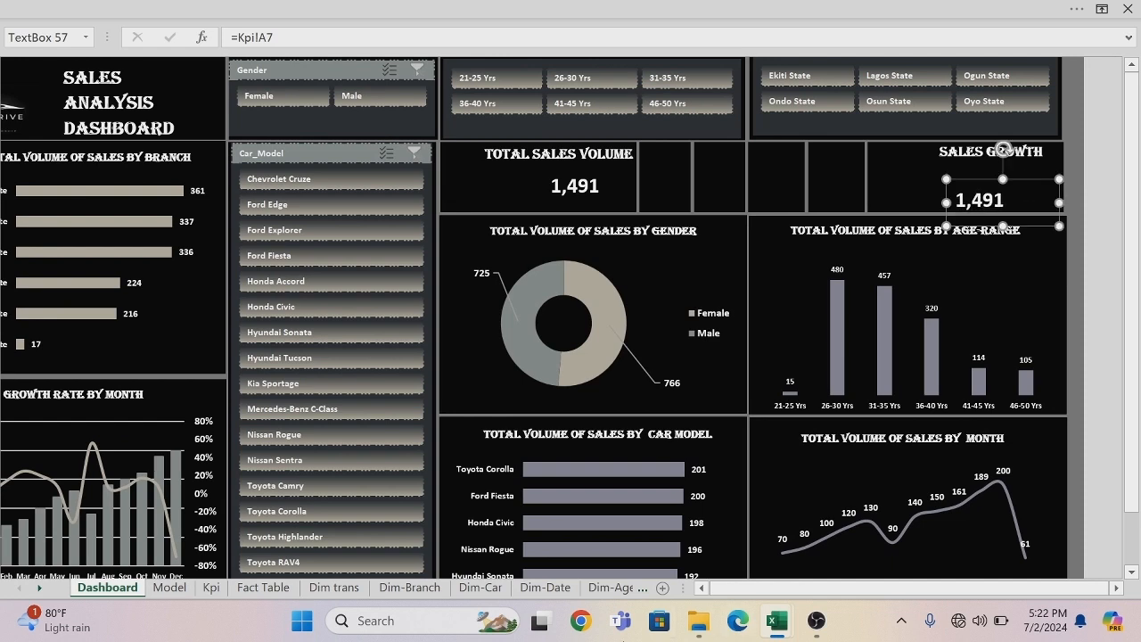
left_click(701, 587)
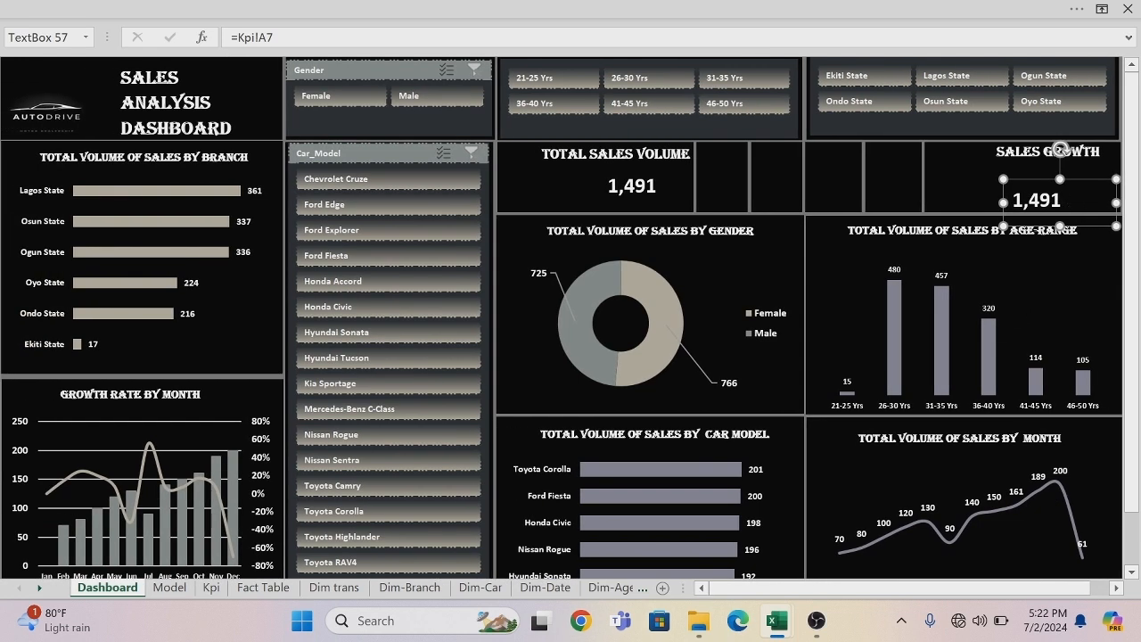
Relink the duplicated text box beneath the SALES GROWTH title to cell B7 of the Kpi sheet with =Kpi!B7.
left_click(1061, 201)
key("BackSpace")
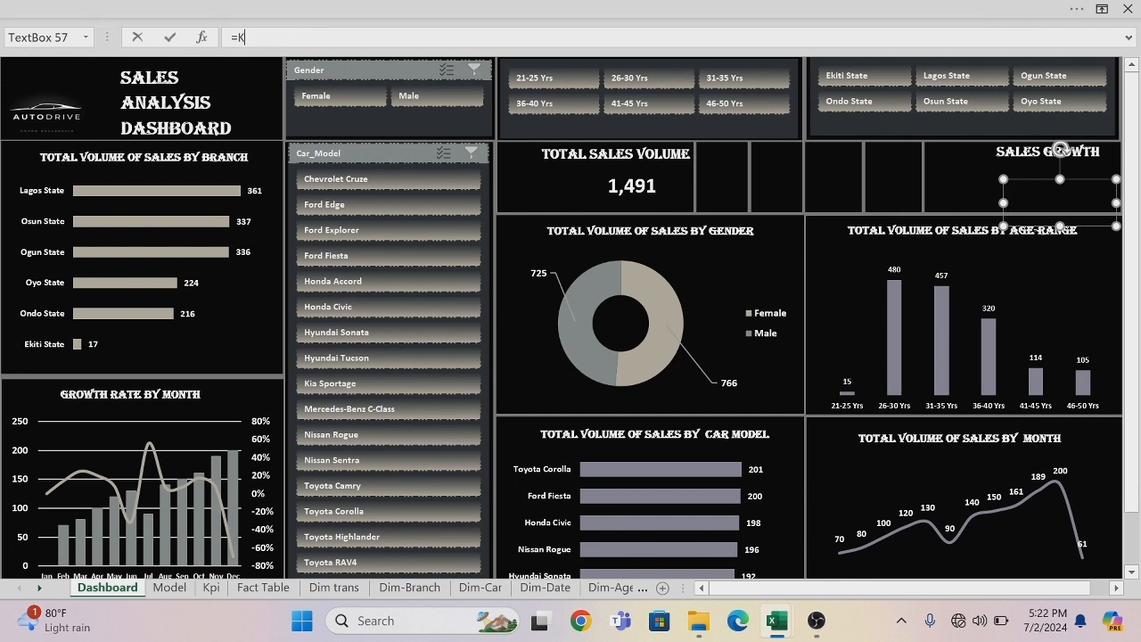
key("BackSpace")
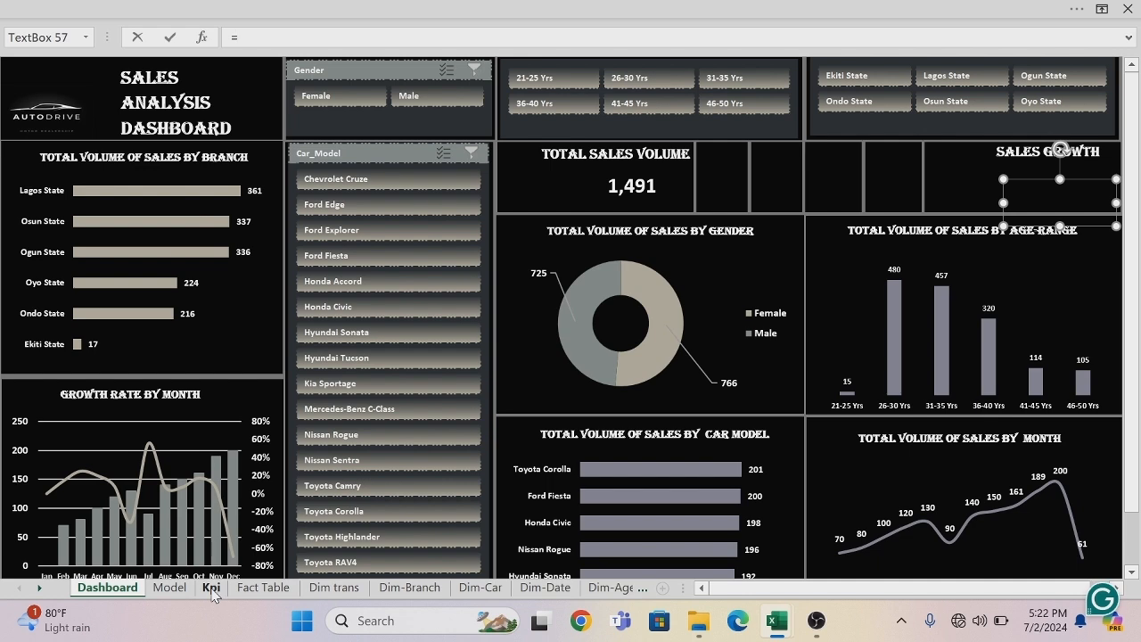
left_click(213, 591)
left_click(167, 185)
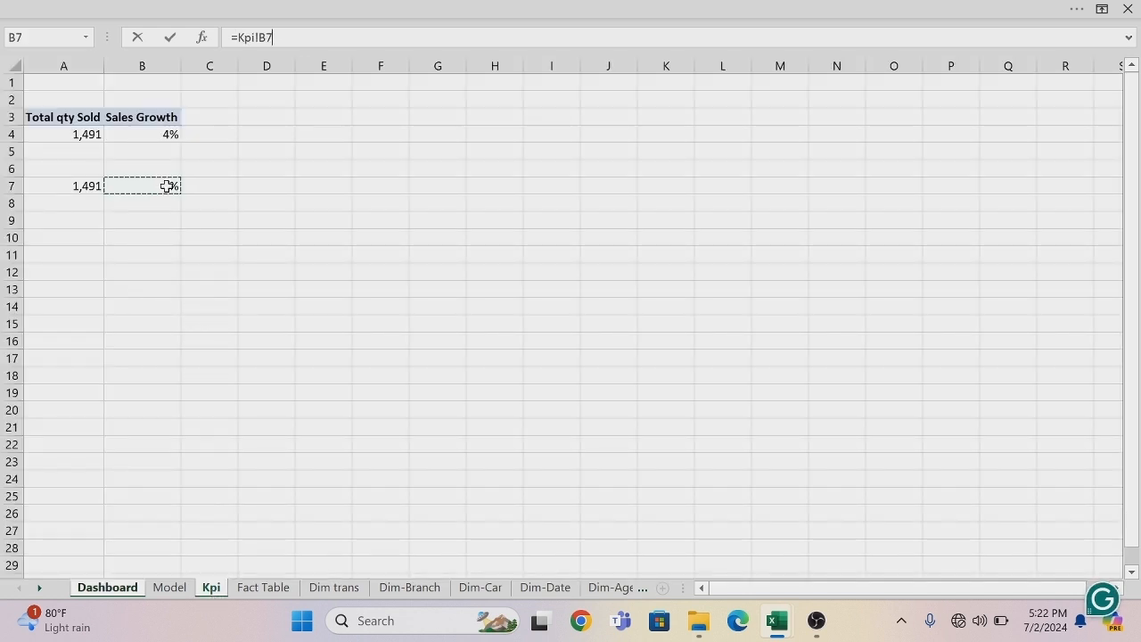
key("Return")
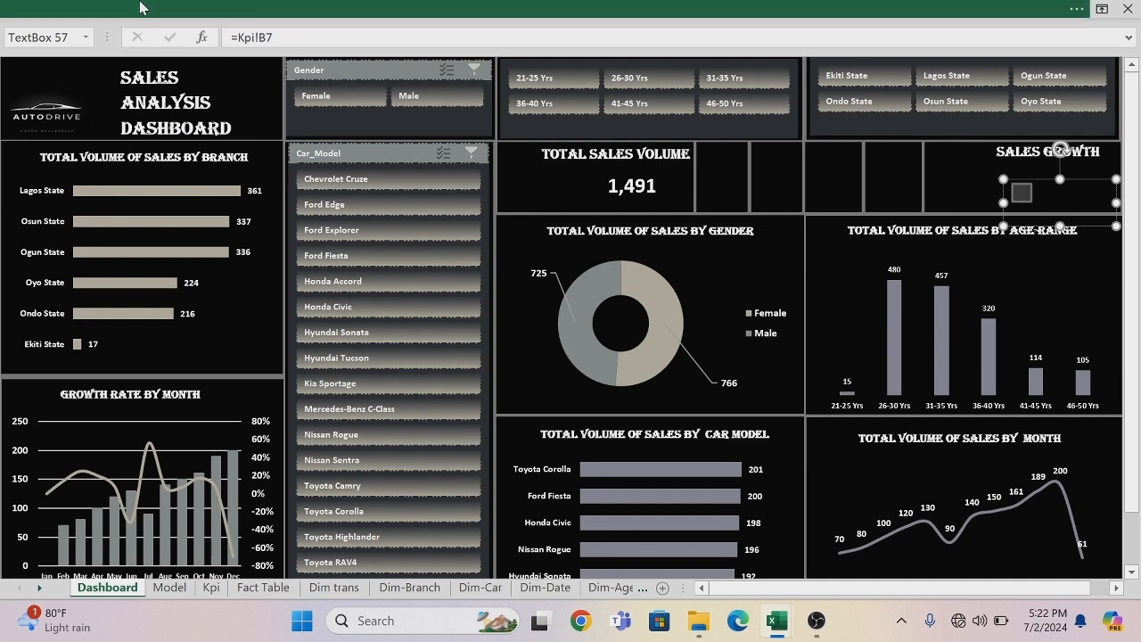
Format the linked sales growth percentage as bold, white, 18 pt text.
left_click(141, 4)
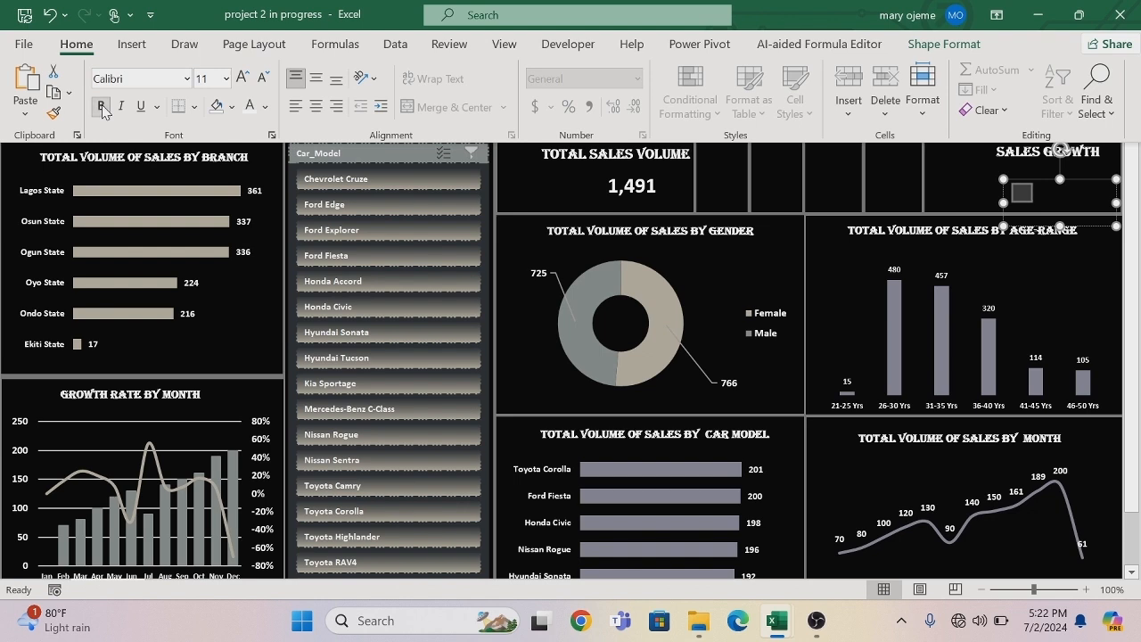
left_click(265, 106)
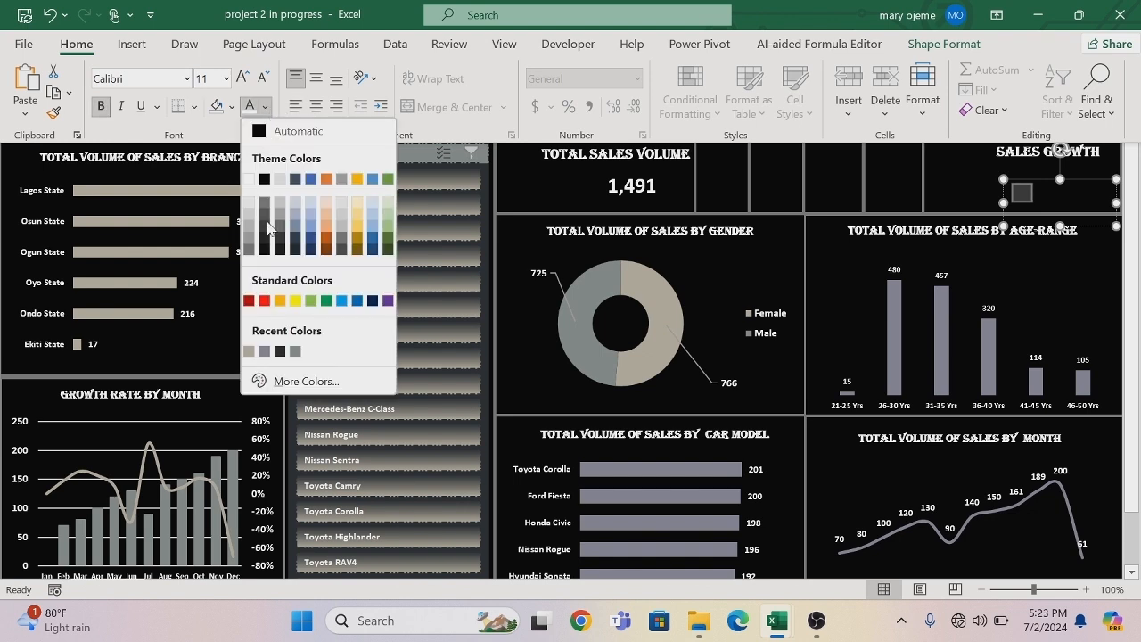
left_click(249, 180)
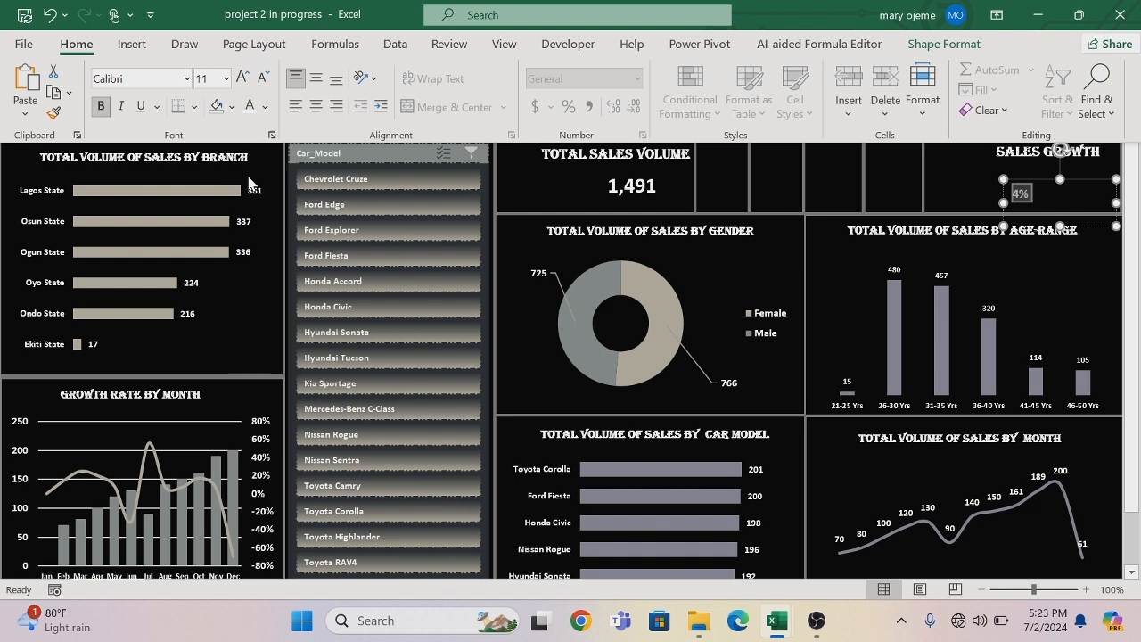
left_click(227, 78)
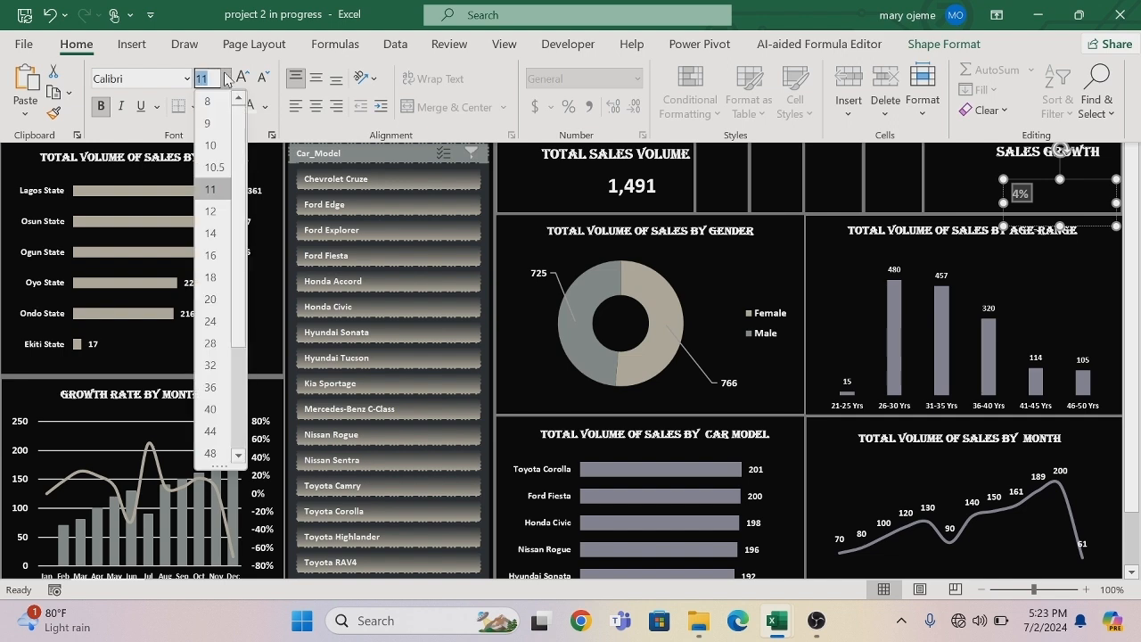
left_click(214, 278)
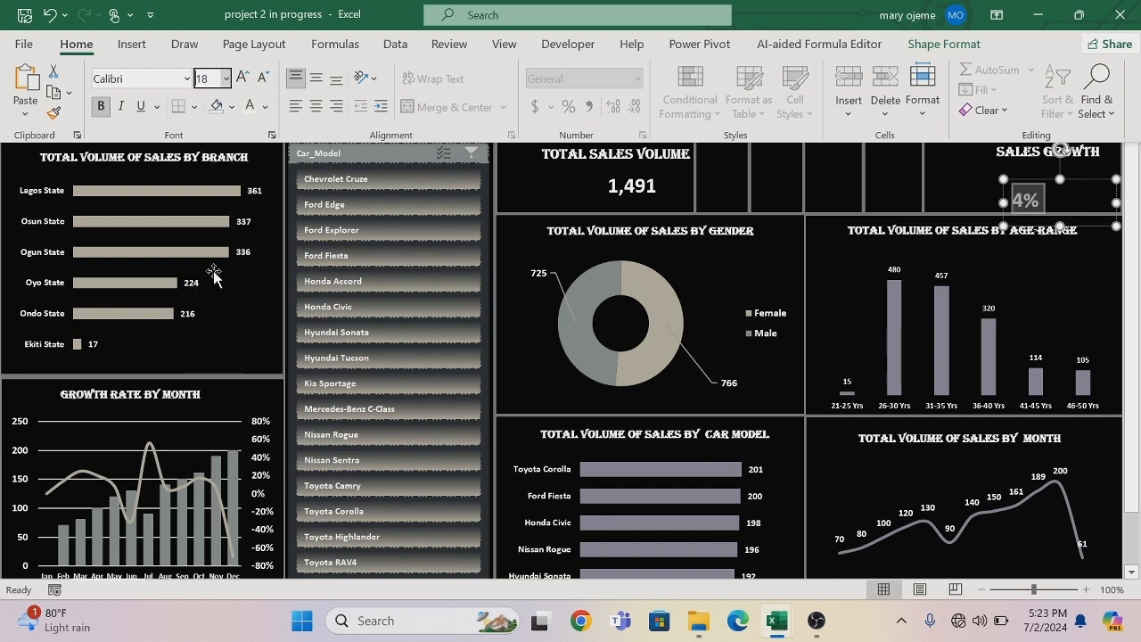
Set the font of the sales growth percentage beneath the SALES GROWTH title to Algerian.
left_click(187, 78)
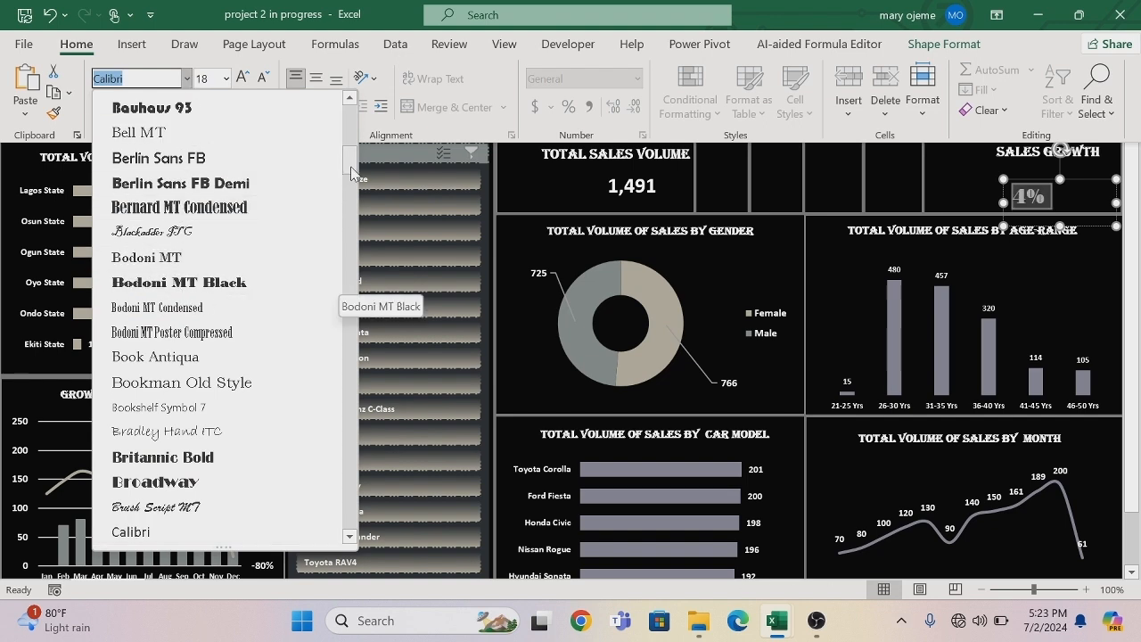
scroll(351, 158, "up", 8)
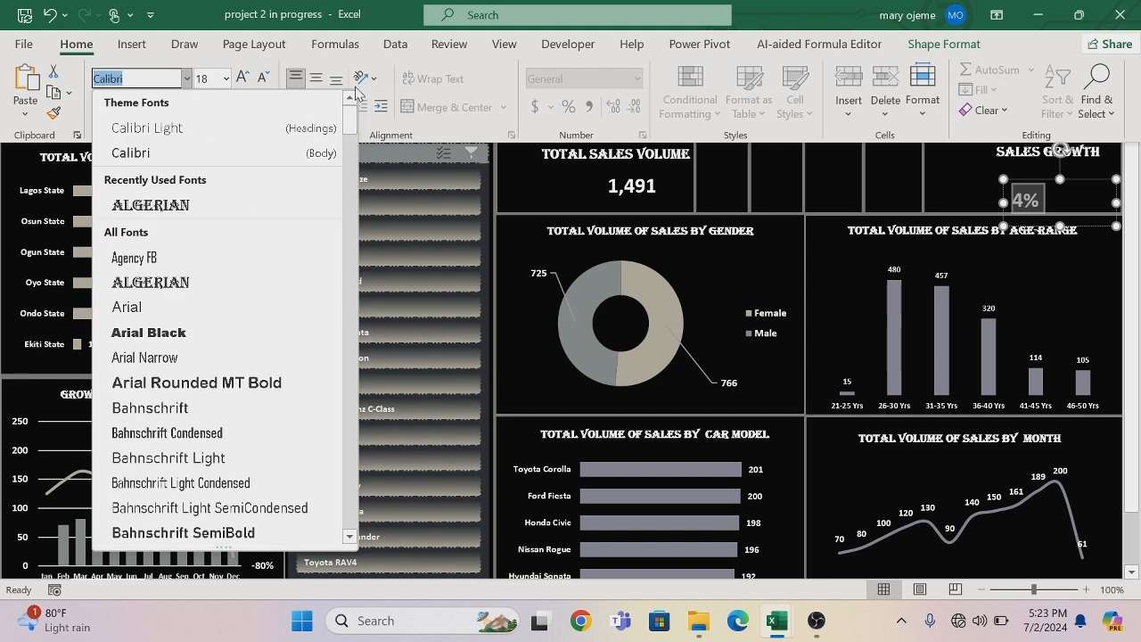
left_click(190, 208)
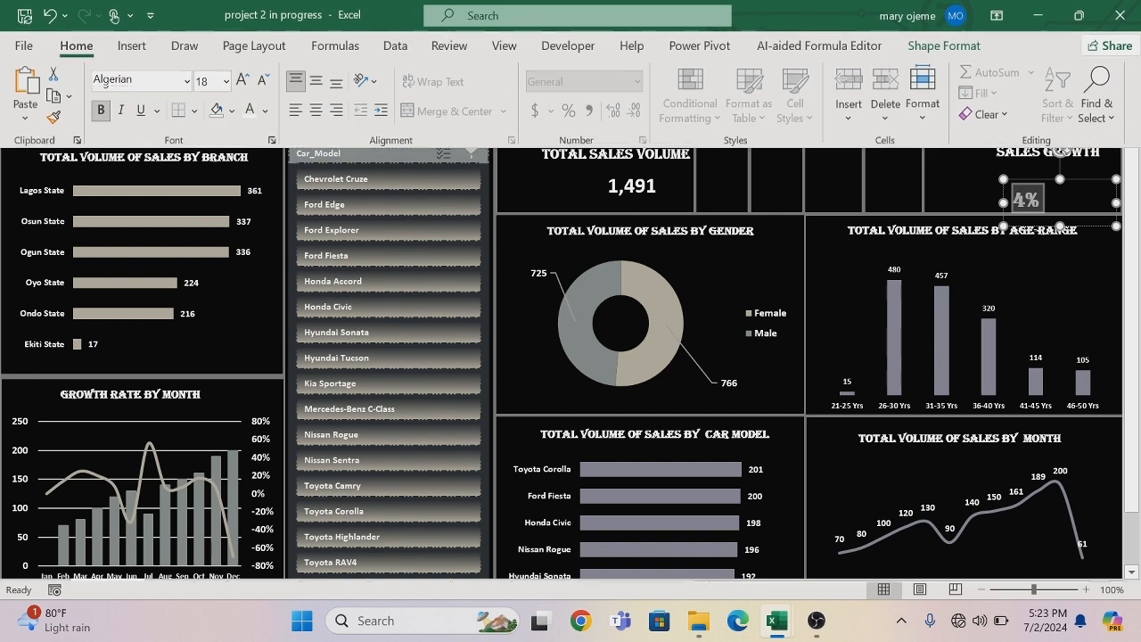
key("ctrl+shift+F1")
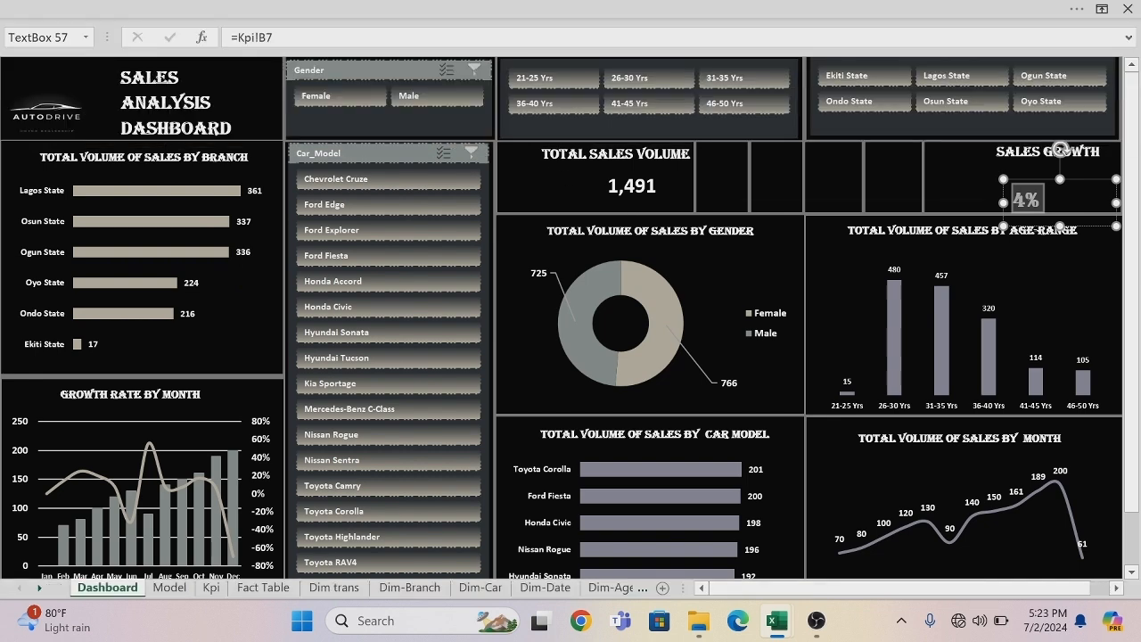
left_click(1041, 254)
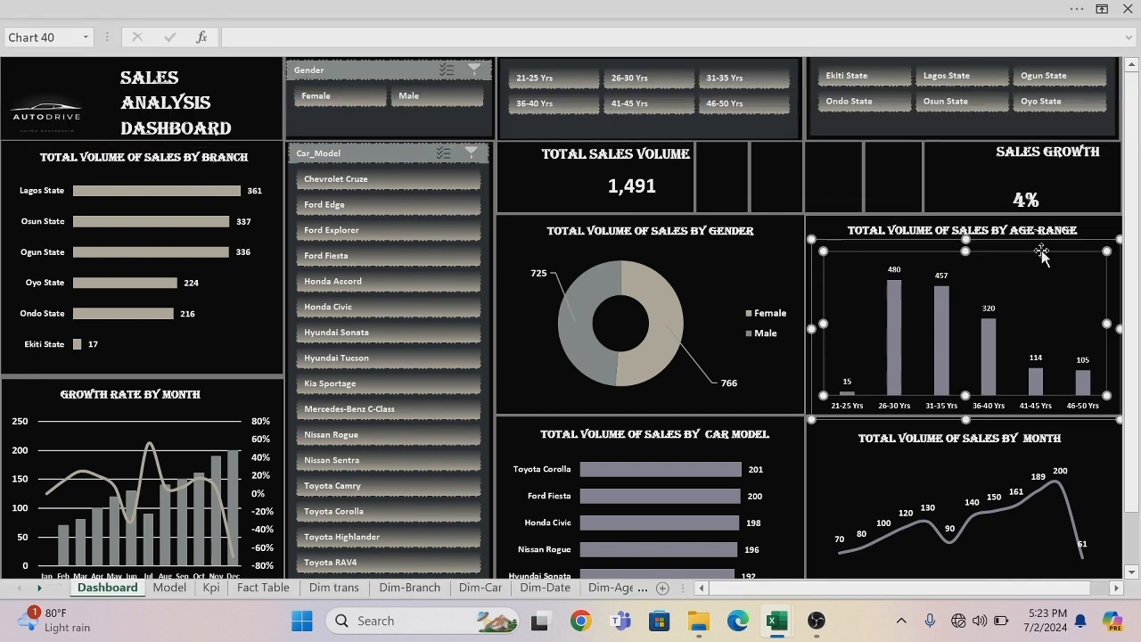
left_click(1121, 77)
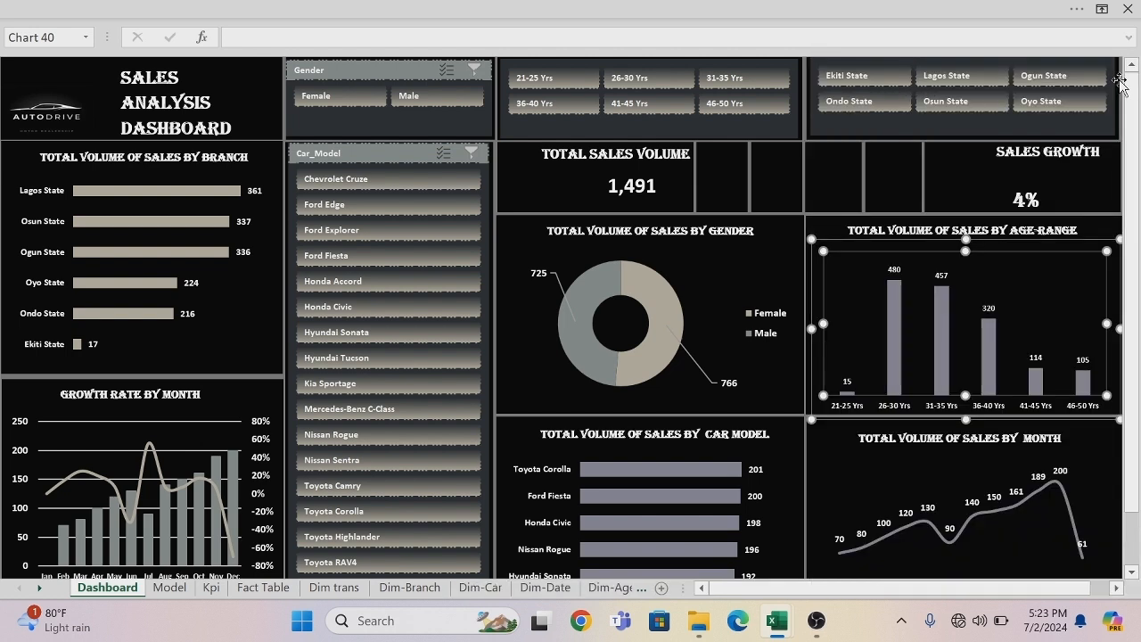
Try to move the sales growth value box slightly up and right, closer beneath the SALES GROWTH title.
left_click(1026, 200)
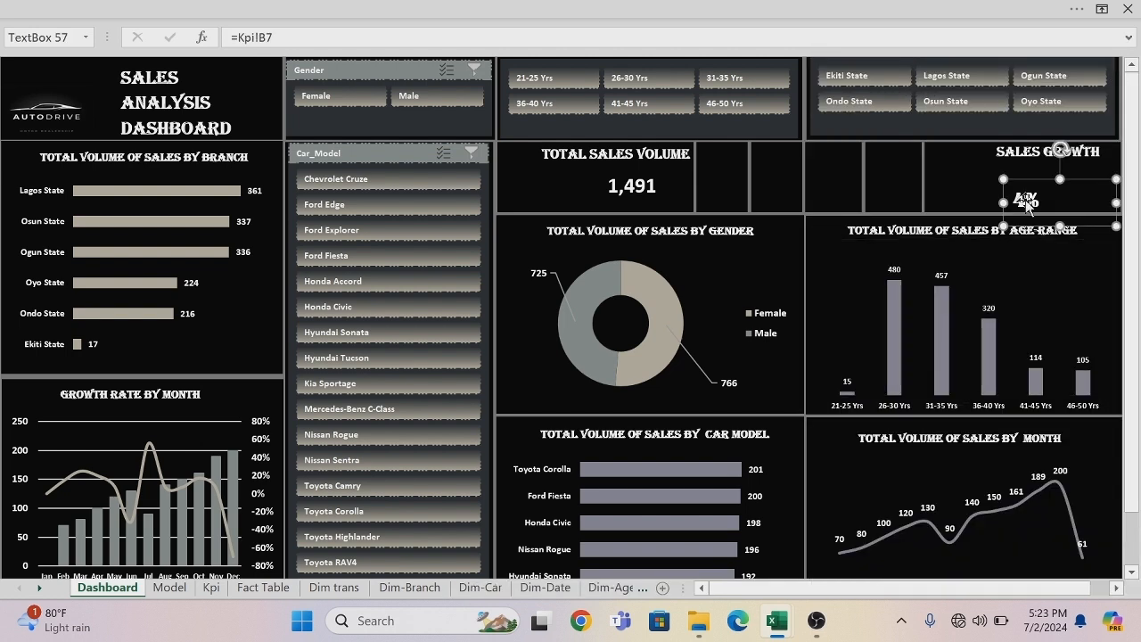
left_click_drag(1029, 181, 1048, 170)
left_click(646, 189)
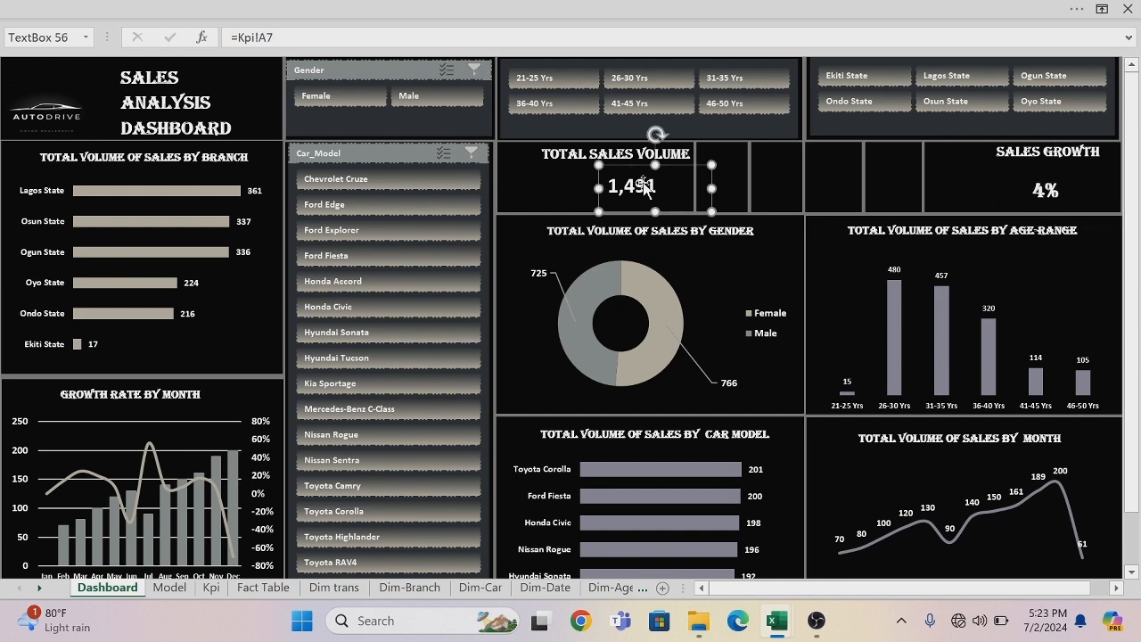
key("ctrl+a")
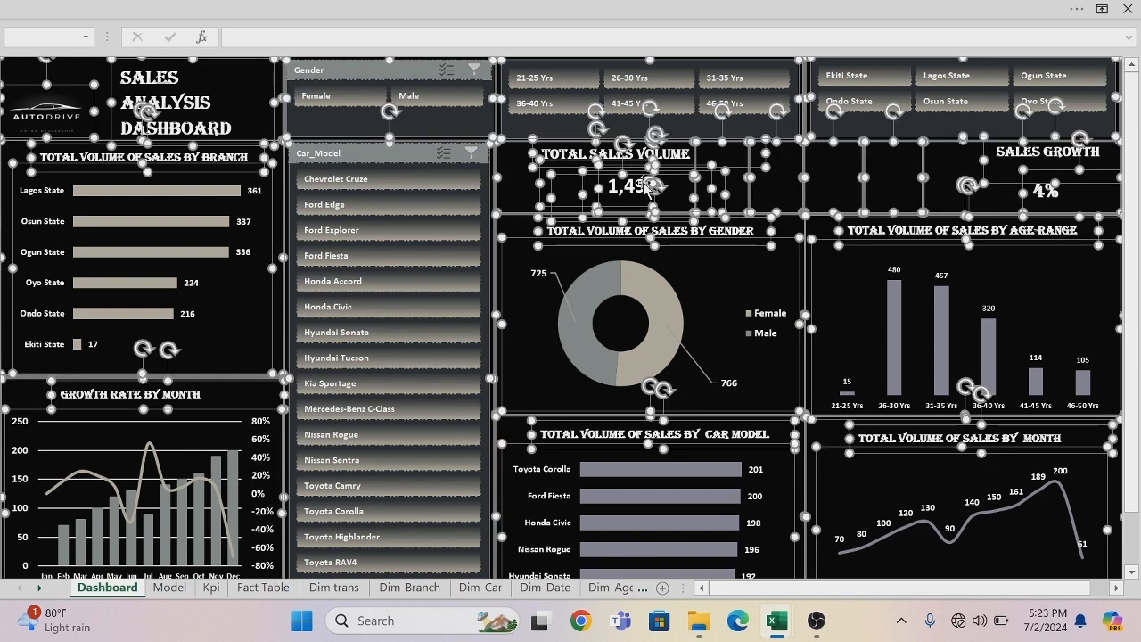
left_click(648, 187)
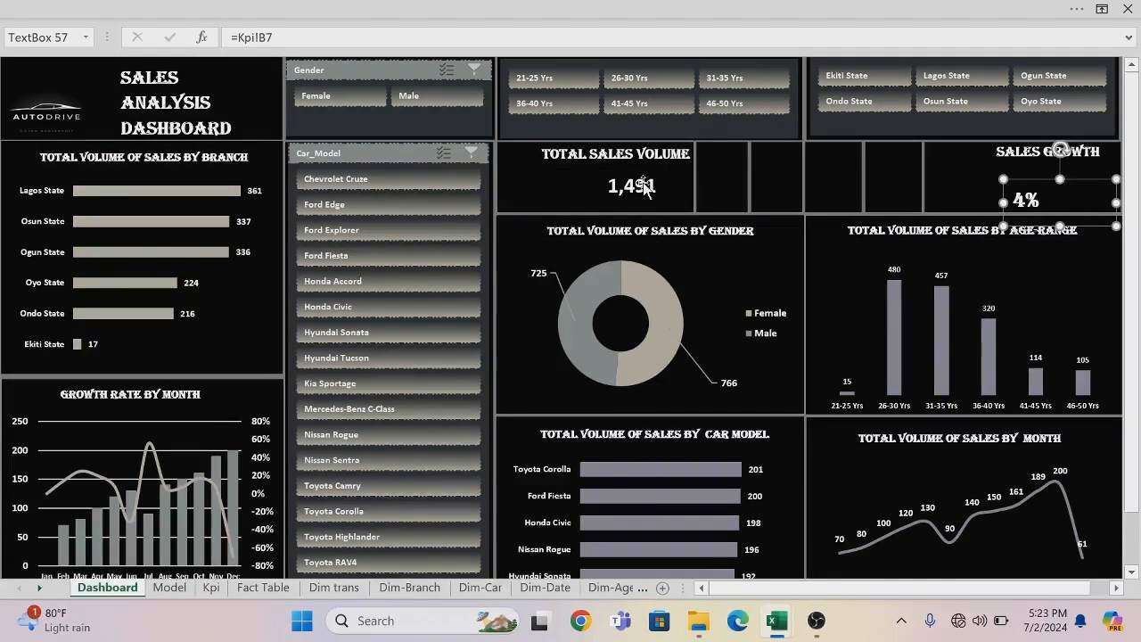
Set the font of the total sales volume value to Algerian to match the sales growth percentage.
double_click(648, 189)
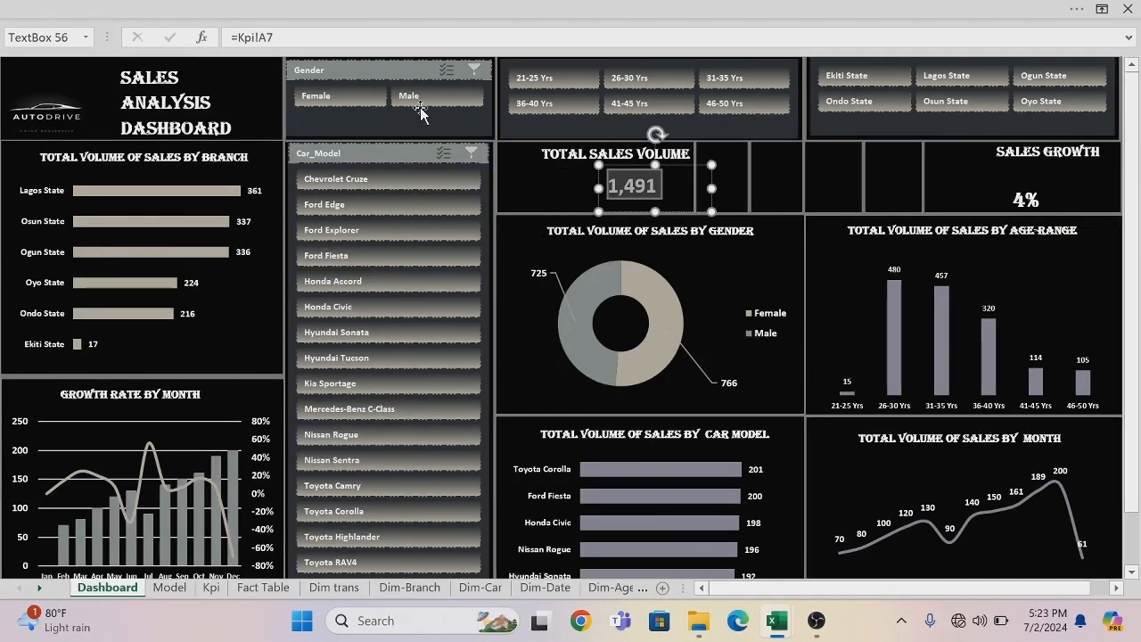
left_click(180, 10)
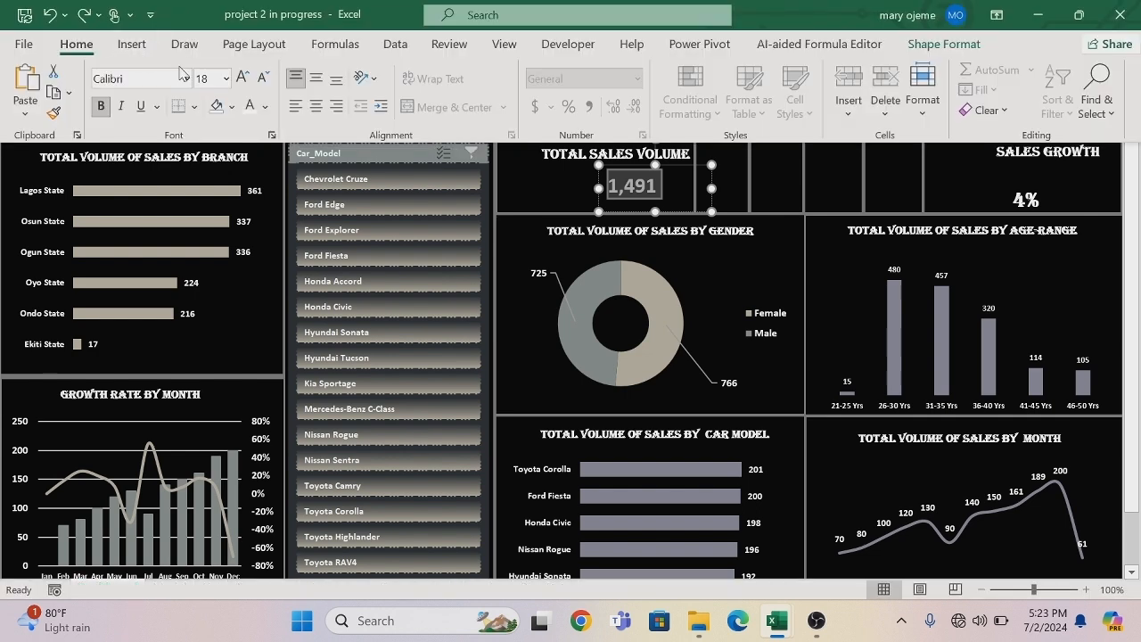
left_click(186, 79)
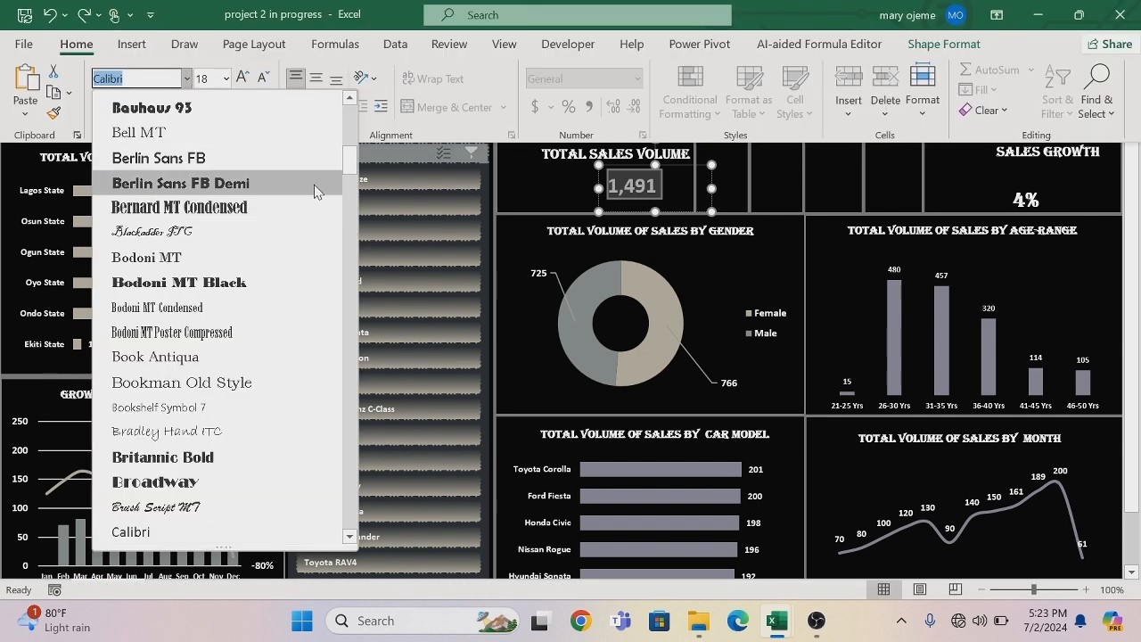
left_click_drag(350, 163, 356, 100)
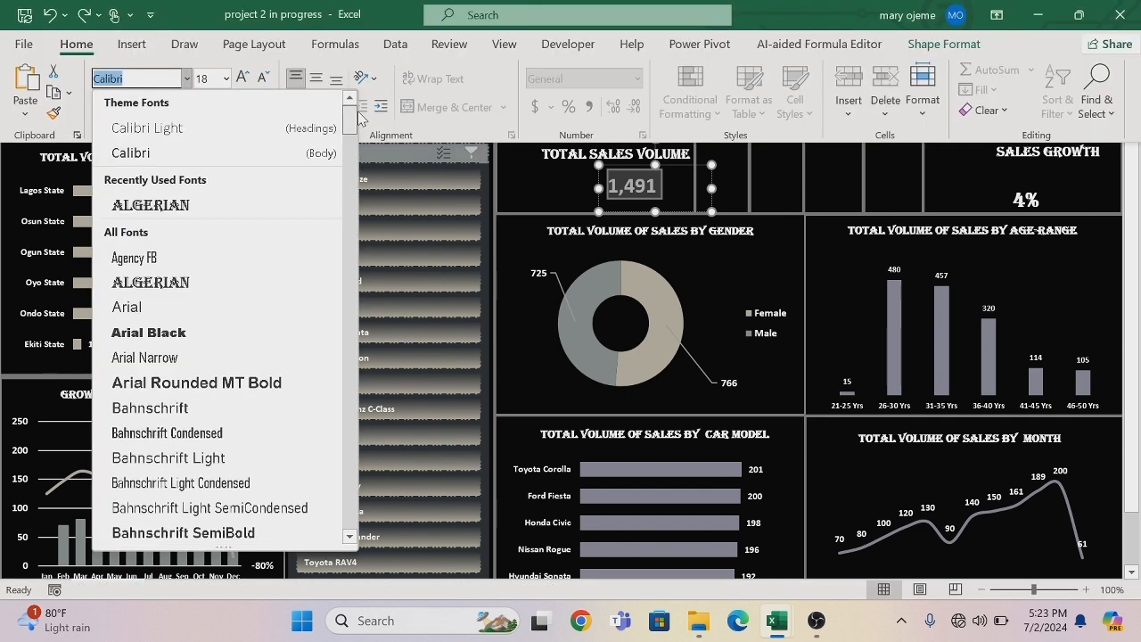
left_click(187, 205)
left_click(824, 180)
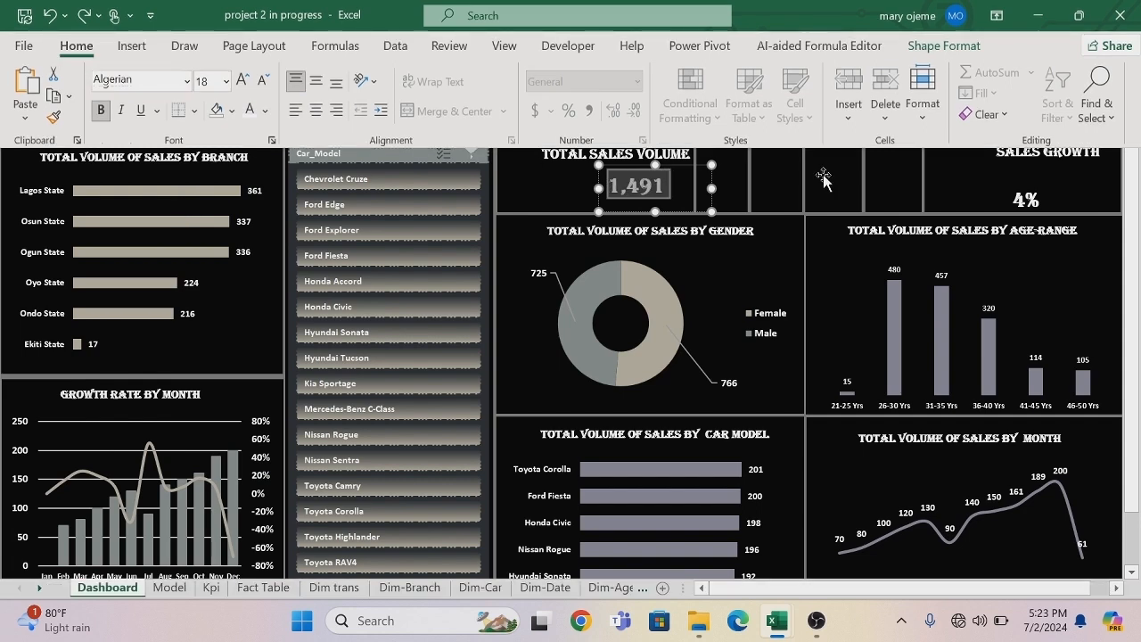
left_click(824, 178)
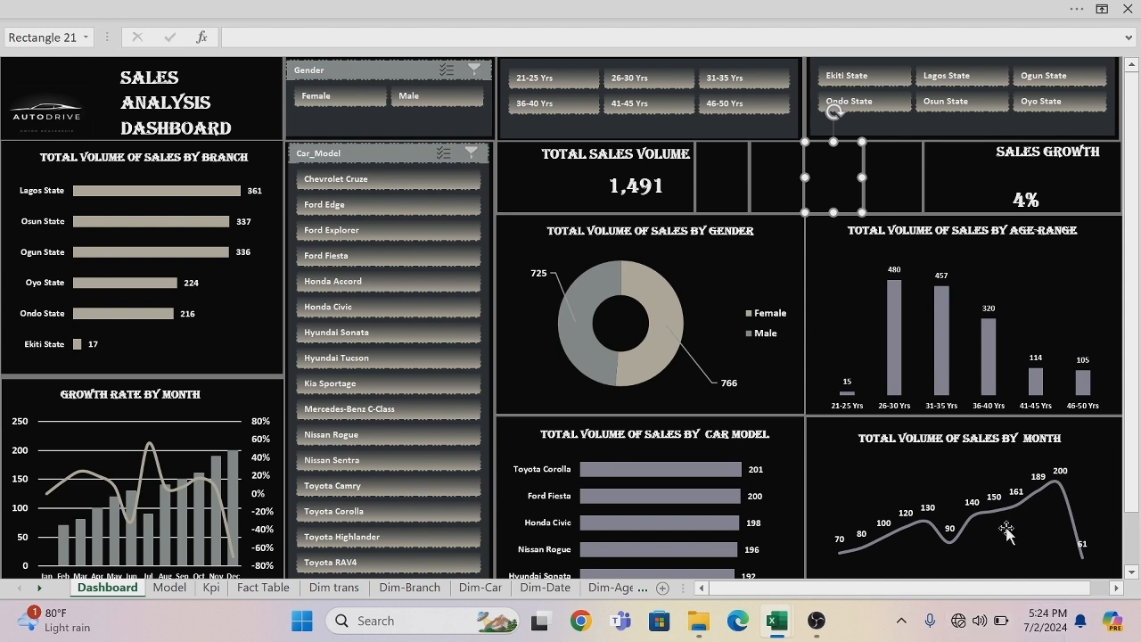
Connect the computer to the Infinix NOTE 7 Wi-Fi network and return to the dashboard.
left_click(981, 631)
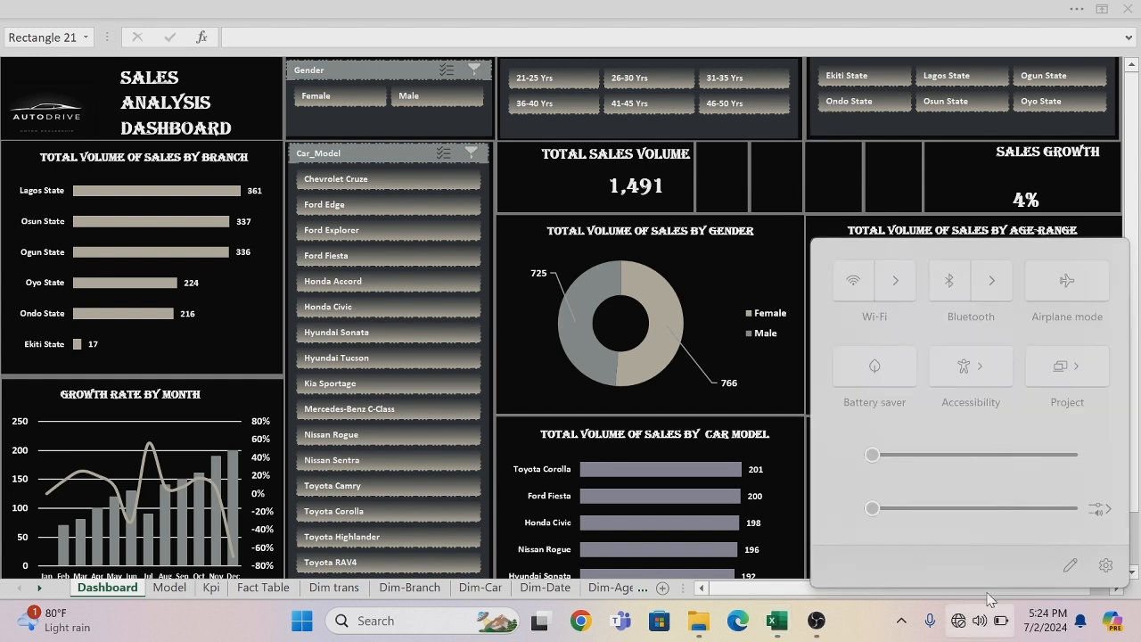
left_click(896, 278)
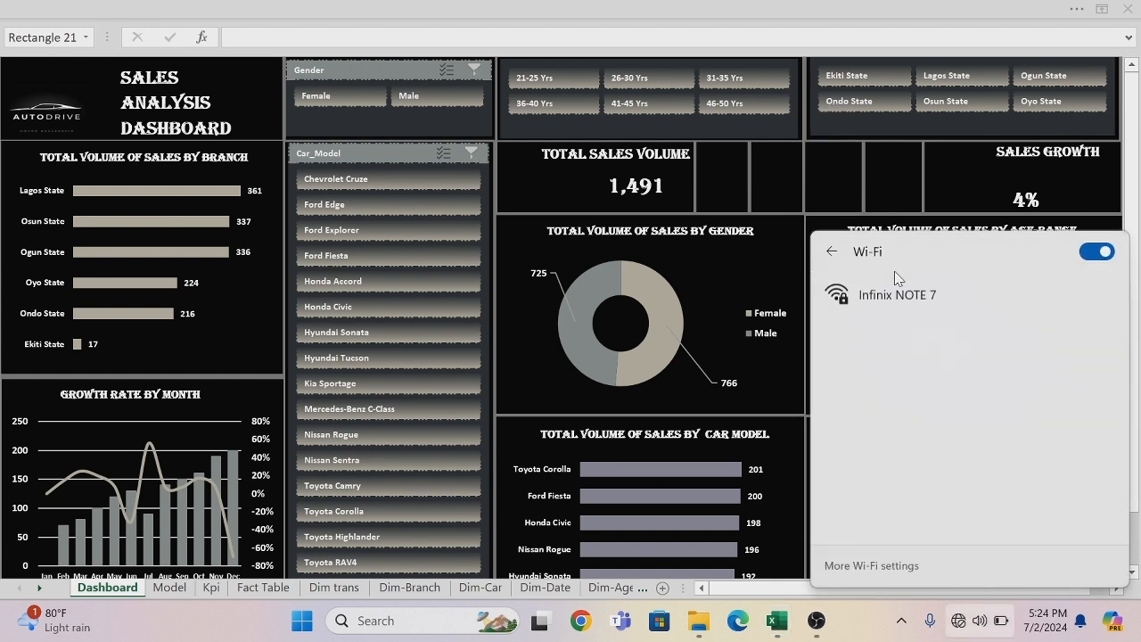
left_click(898, 303)
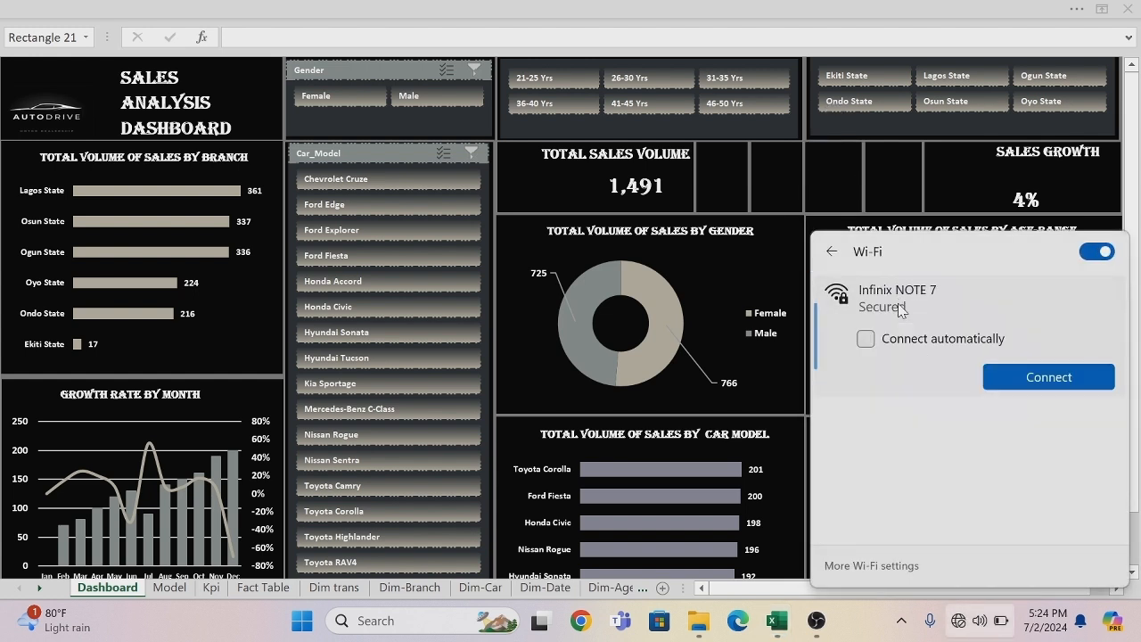
left_click(1024, 378)
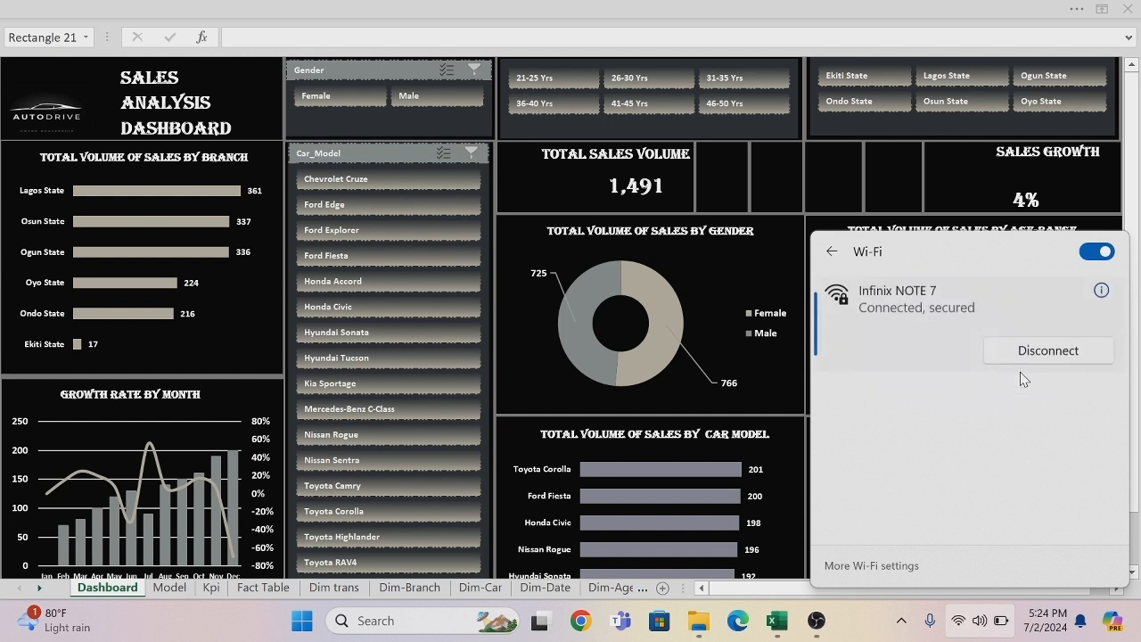
left_click(646, 25)
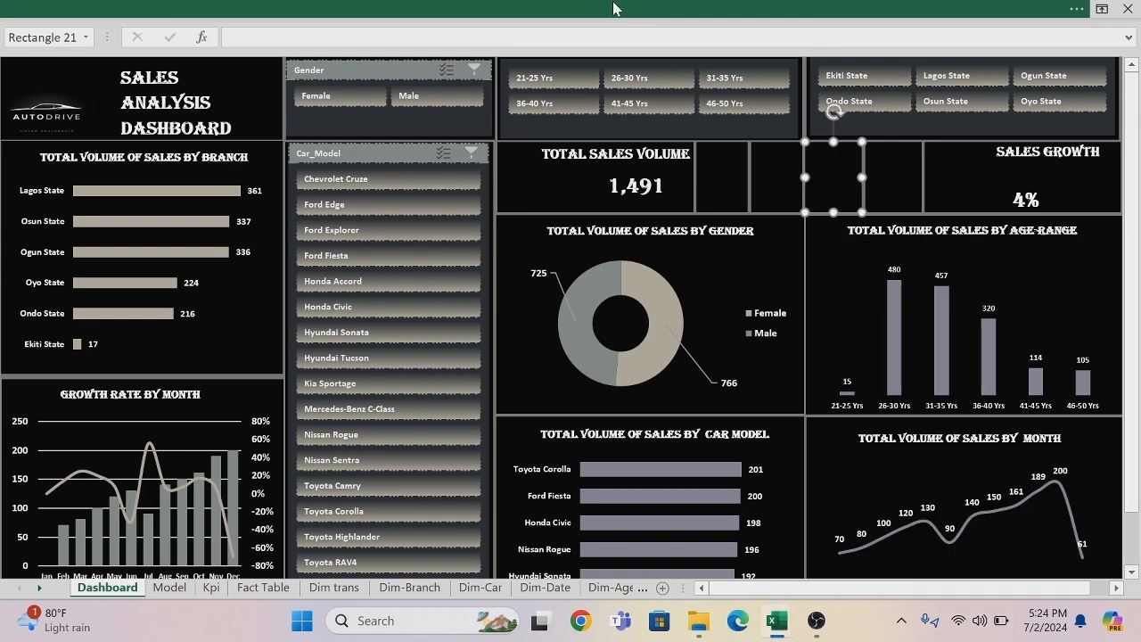
Hide the formula bar to give the dashboard more room.
left_click(613, 7)
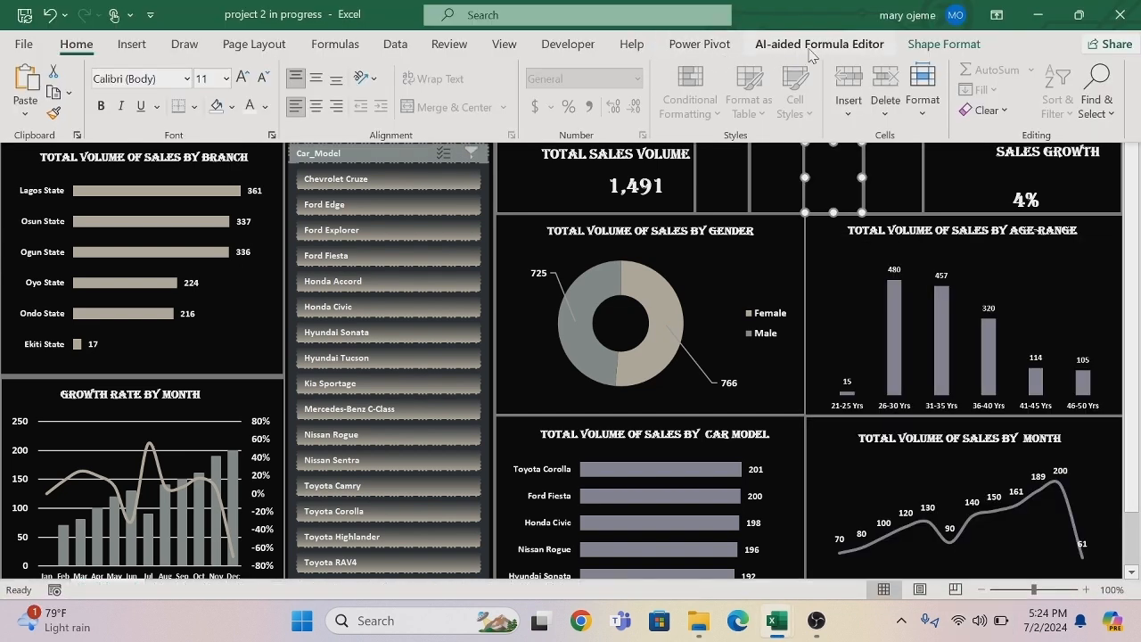
left_click(503, 49)
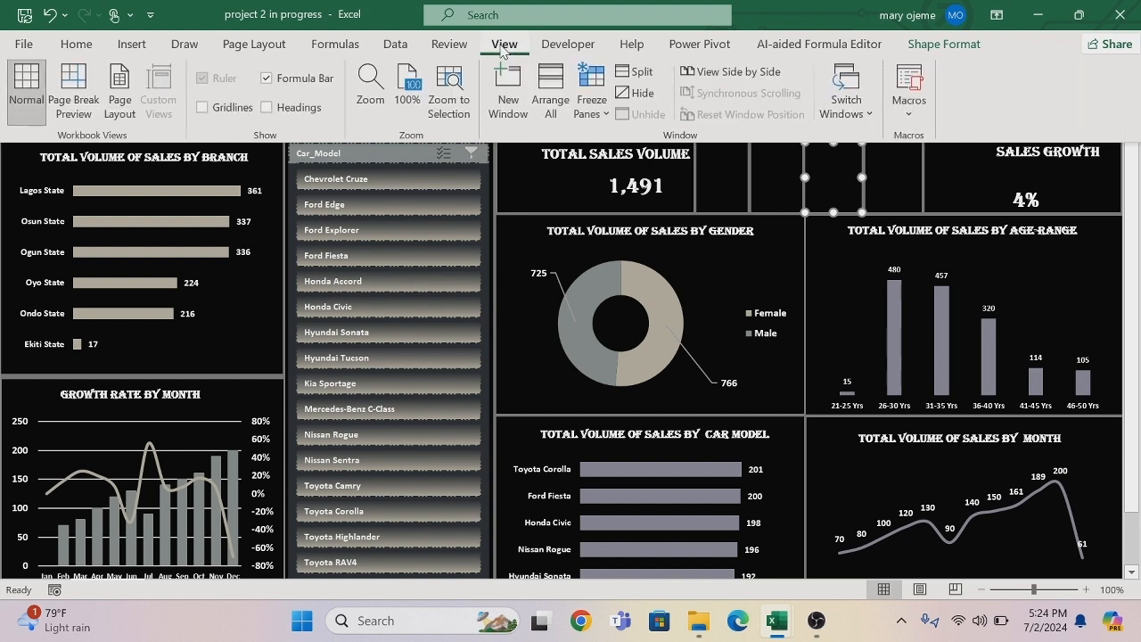
left_click(266, 77)
left_click(507, 163)
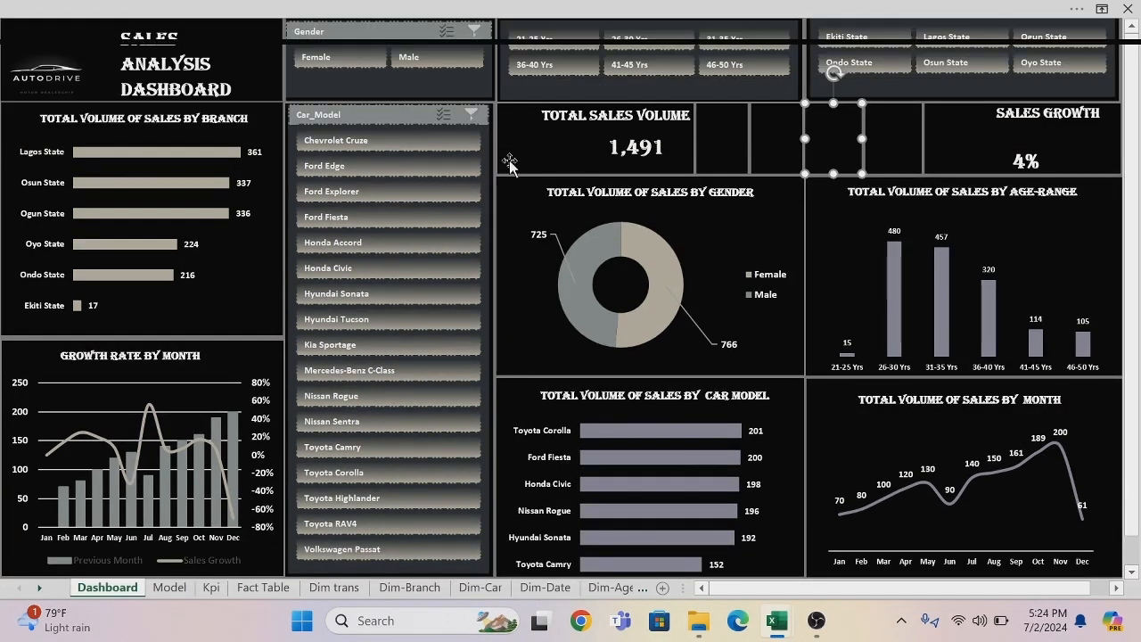
Open the picture fill sources for the empty rectangle just right of the TOTAL SALES VOLUME card and look at the stock images.
left_click(730, 132)
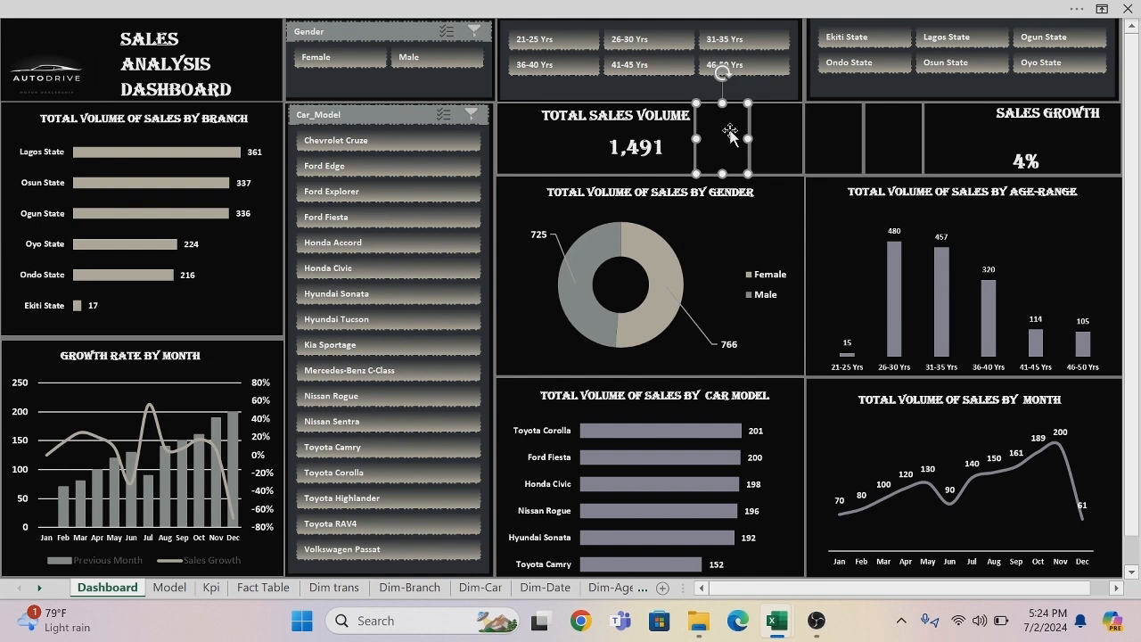
left_click(584, 9)
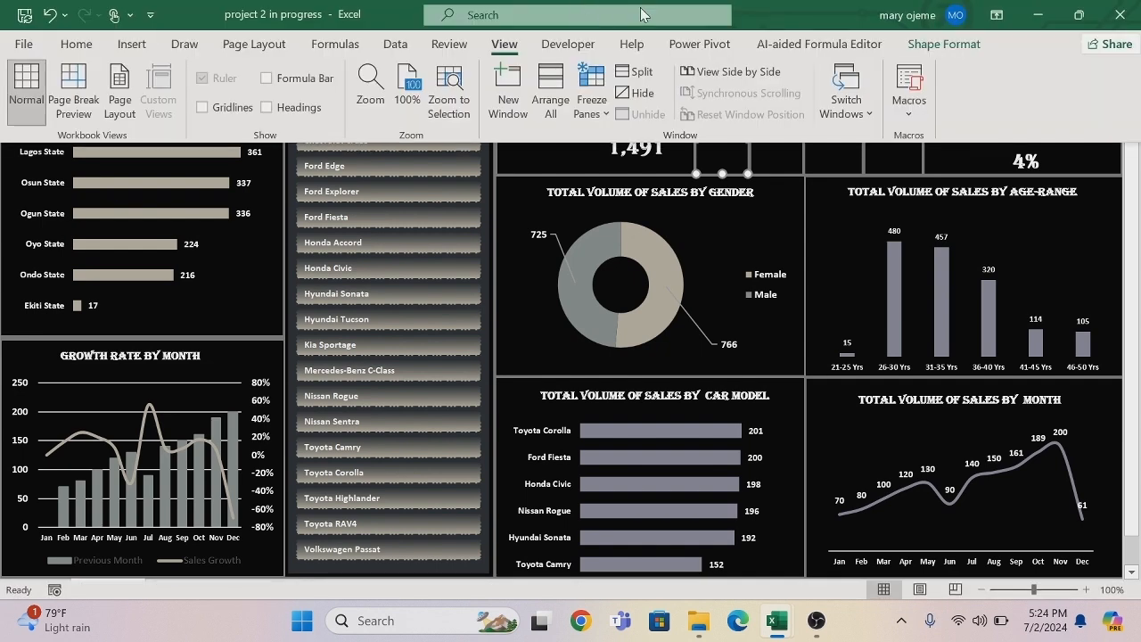
left_click(956, 44)
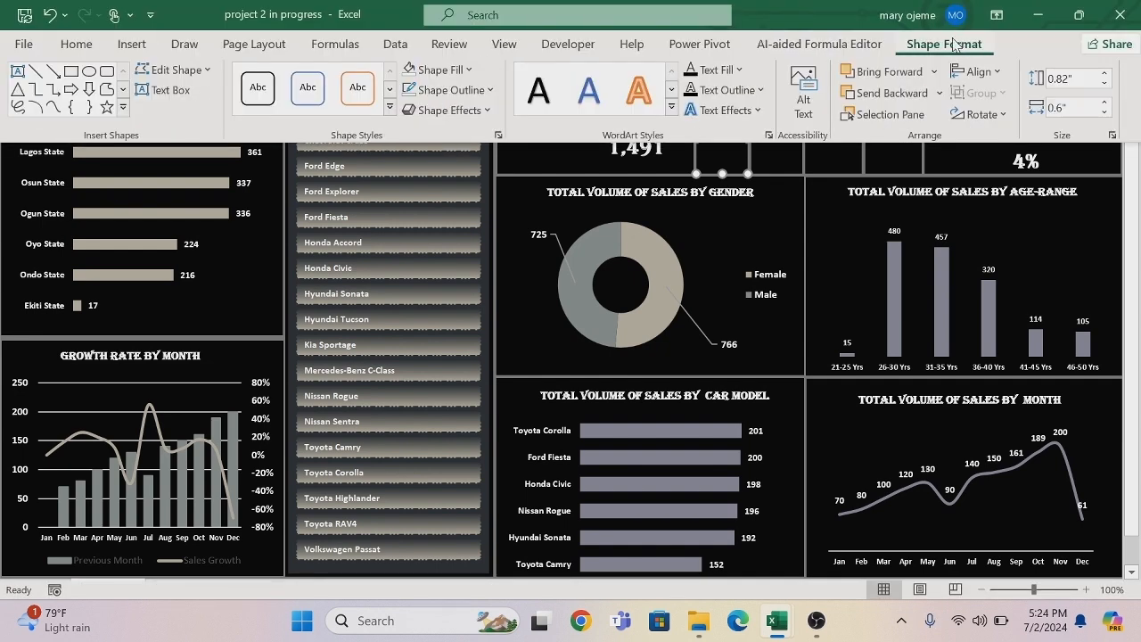
left_click(469, 70)
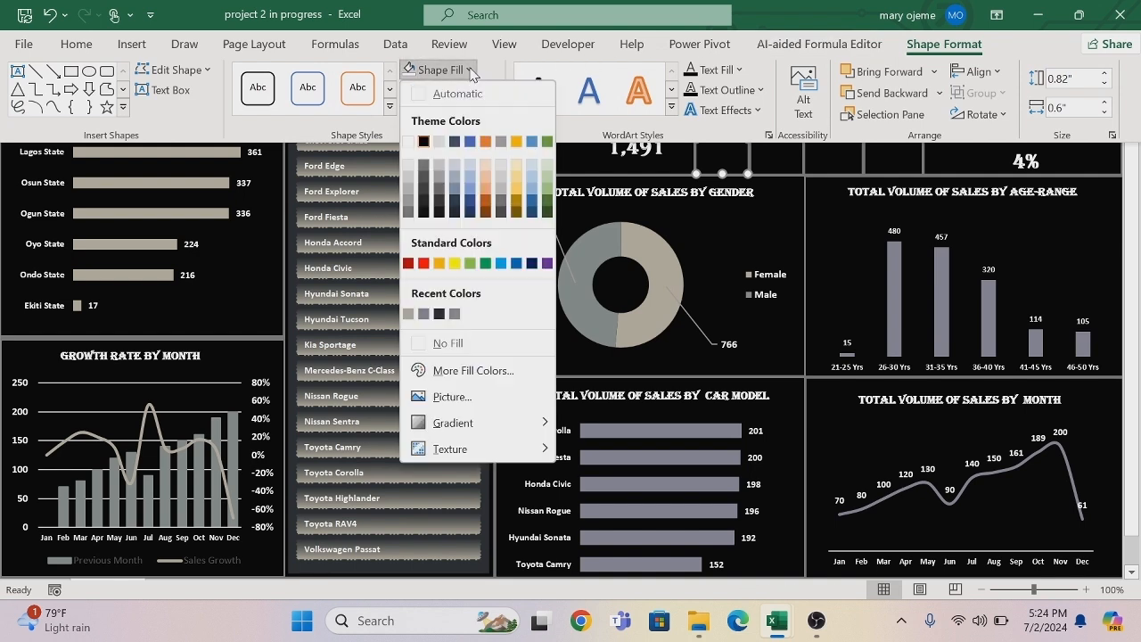
left_click(453, 397)
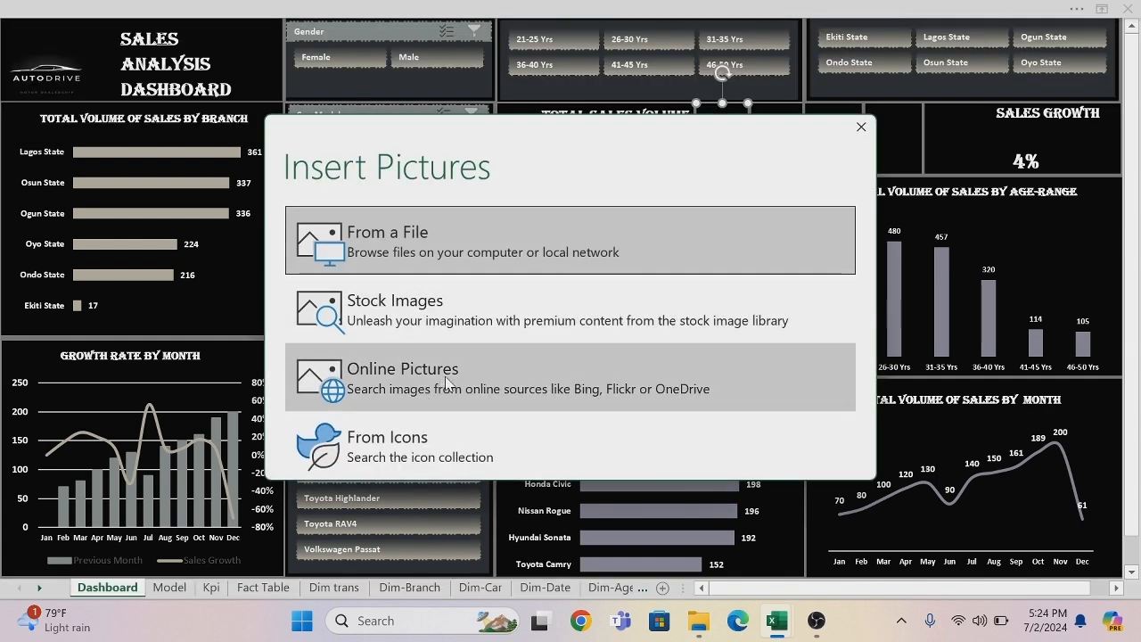
left_click(457, 331)
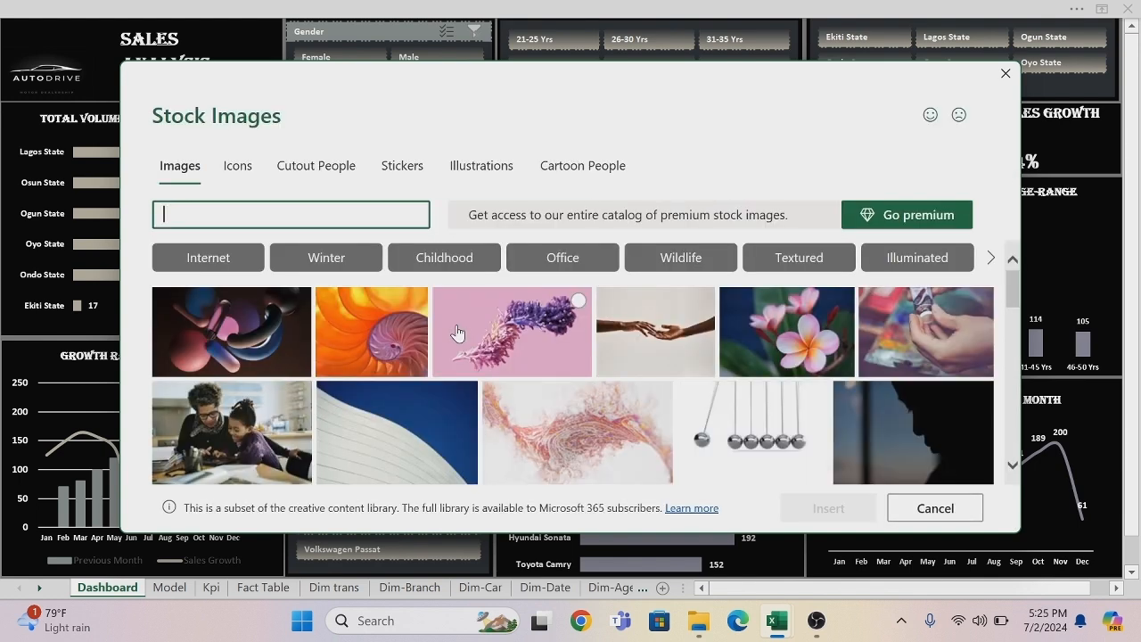
left_click(1006, 75)
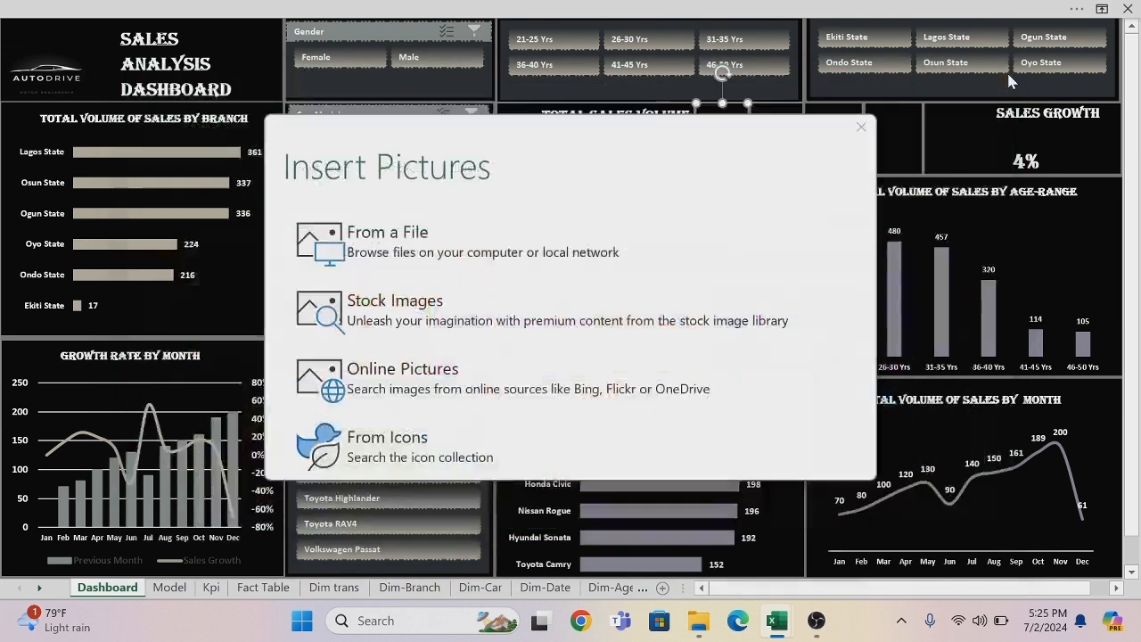
Fill the empty rectangle beside the TOTAL SALES VOLUME card with the silver car from an online picture search for TOYOTA CAMRY.
left_click(502, 387)
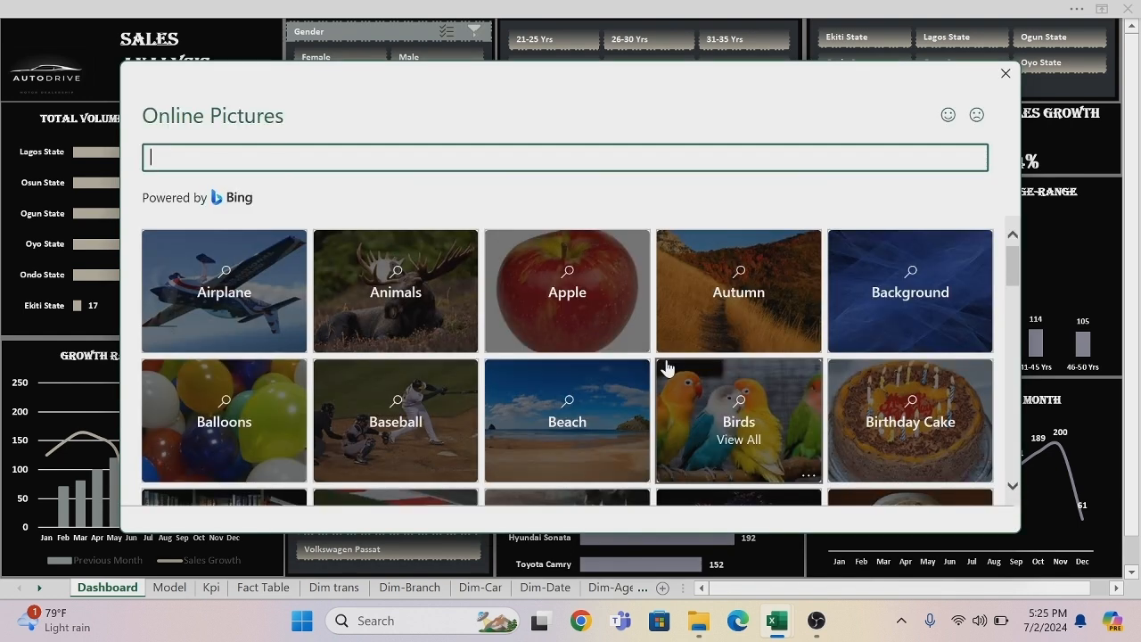
type("TOYOTA CAMRY")
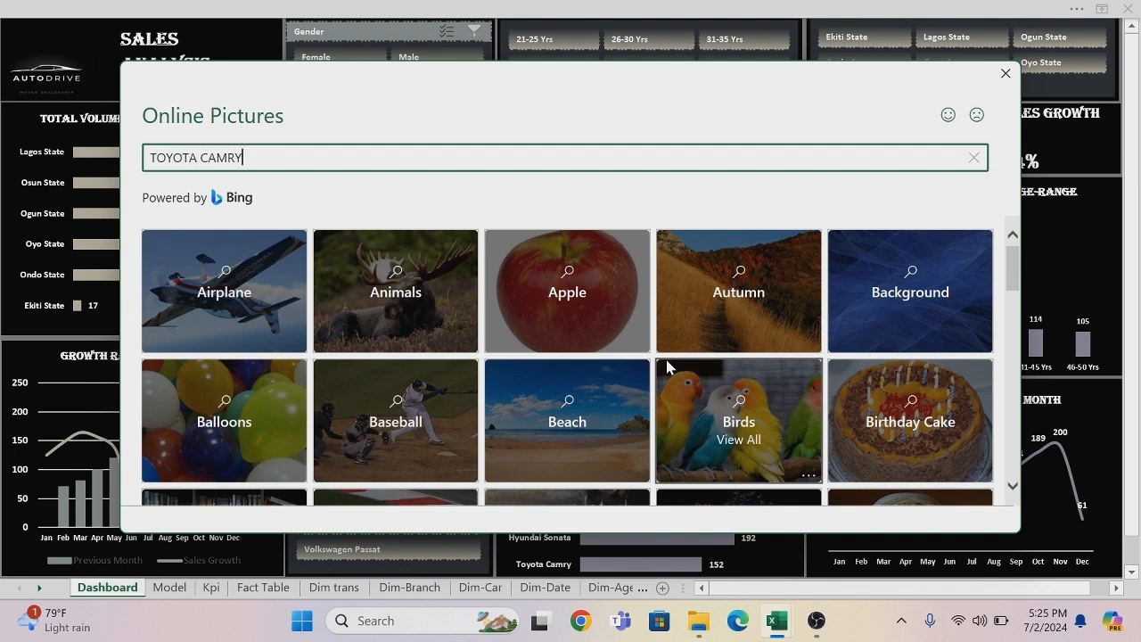
key("Return")
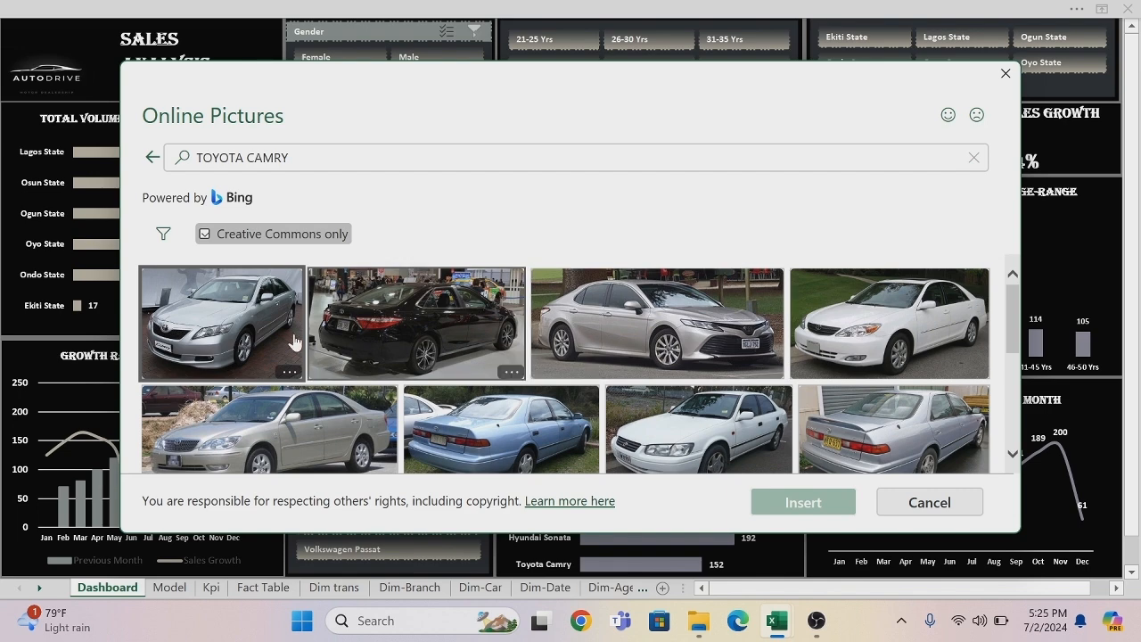
left_click(230, 321)
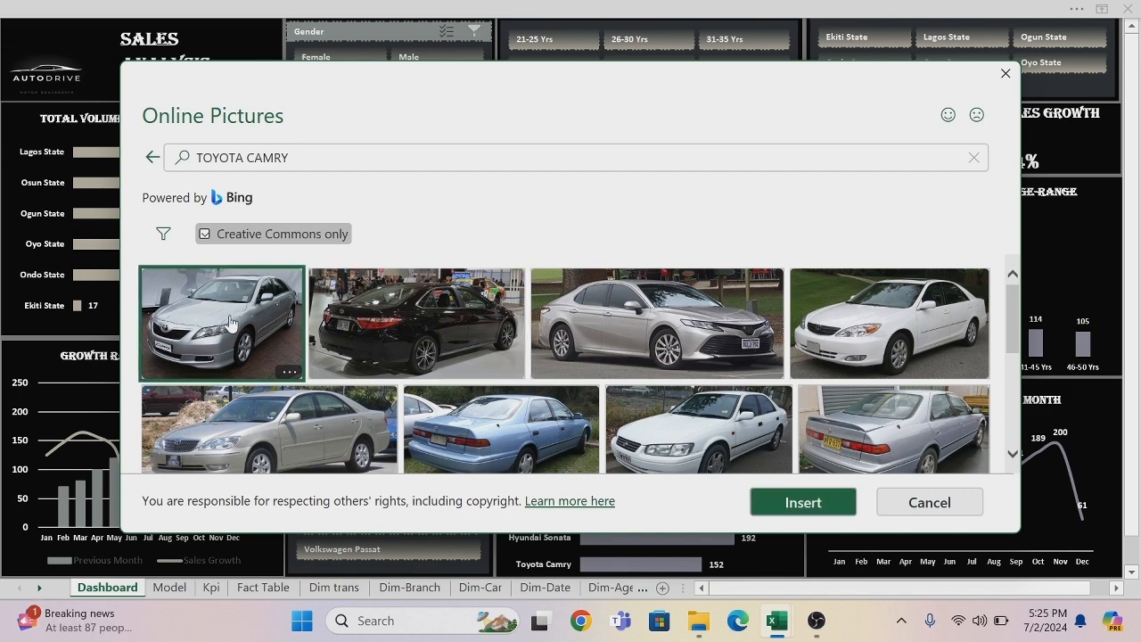
left_click(827, 506)
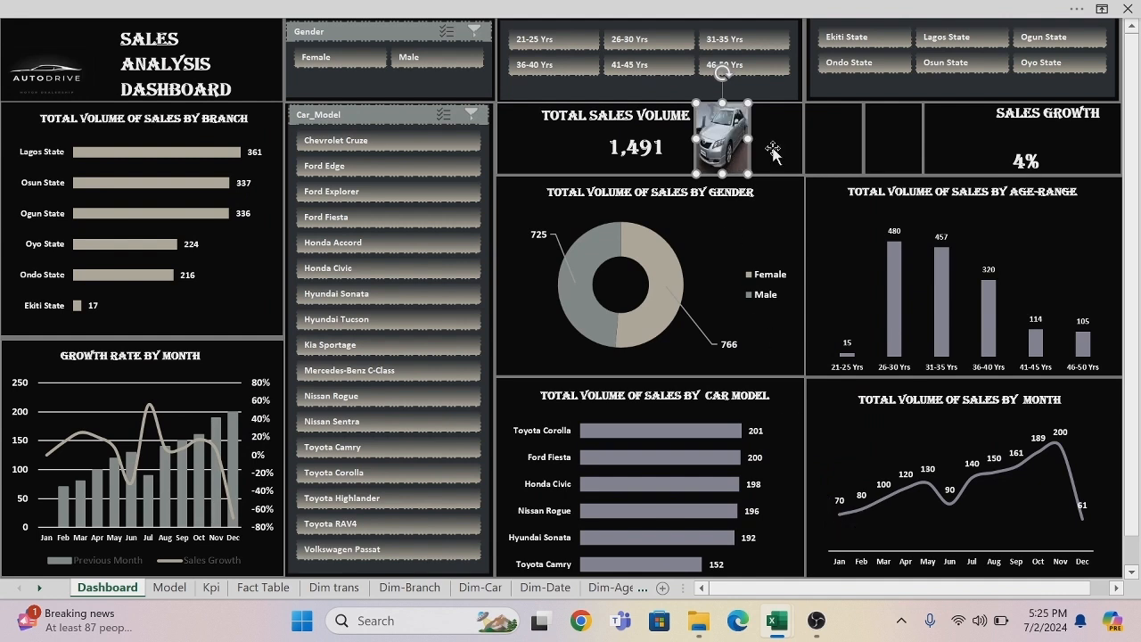
Fill the empty rectangle just right of the Toyota Camry picture with the dark blue car from an online picture search for FORD FIESTA.
left_click_drag(738, 140, 794, 141)
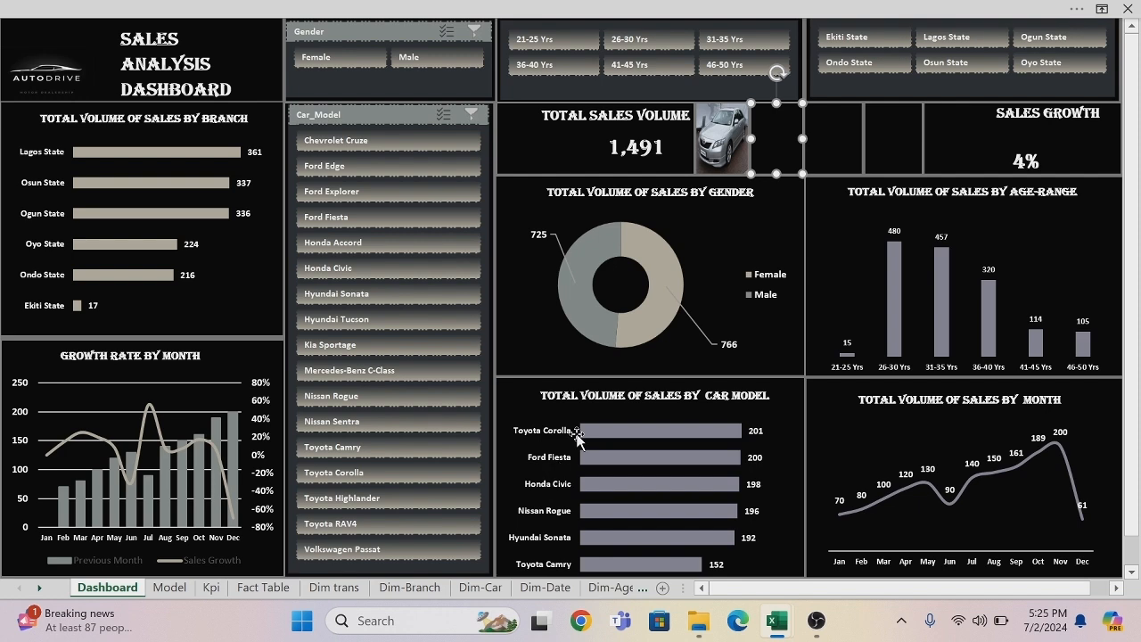
left_click(693, 13)
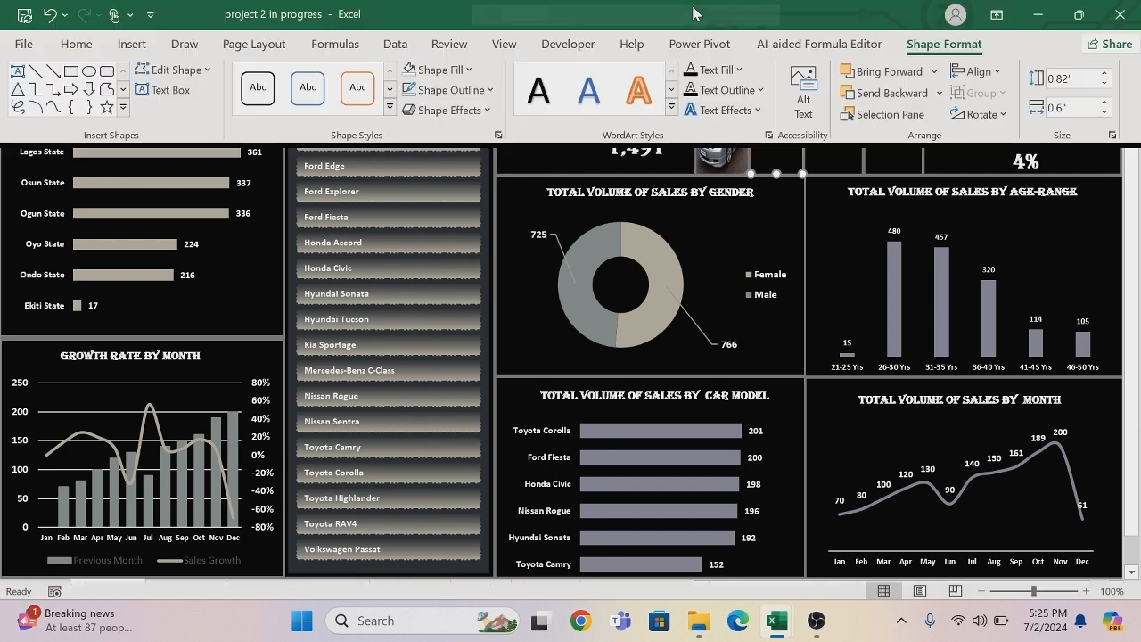
left_click(469, 69)
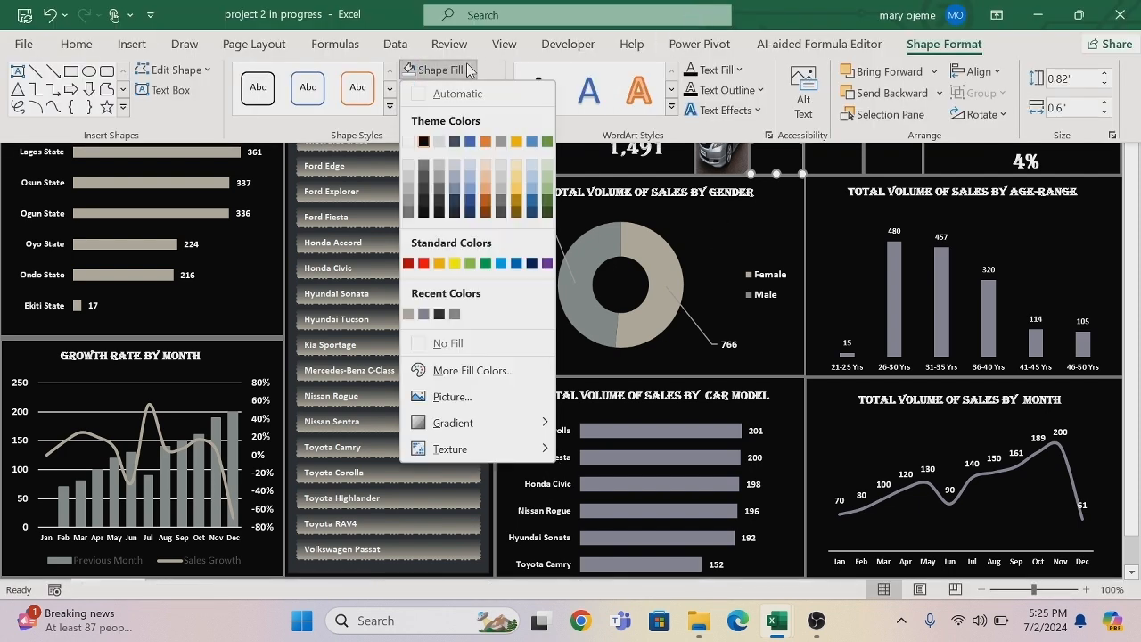
left_click(466, 397)
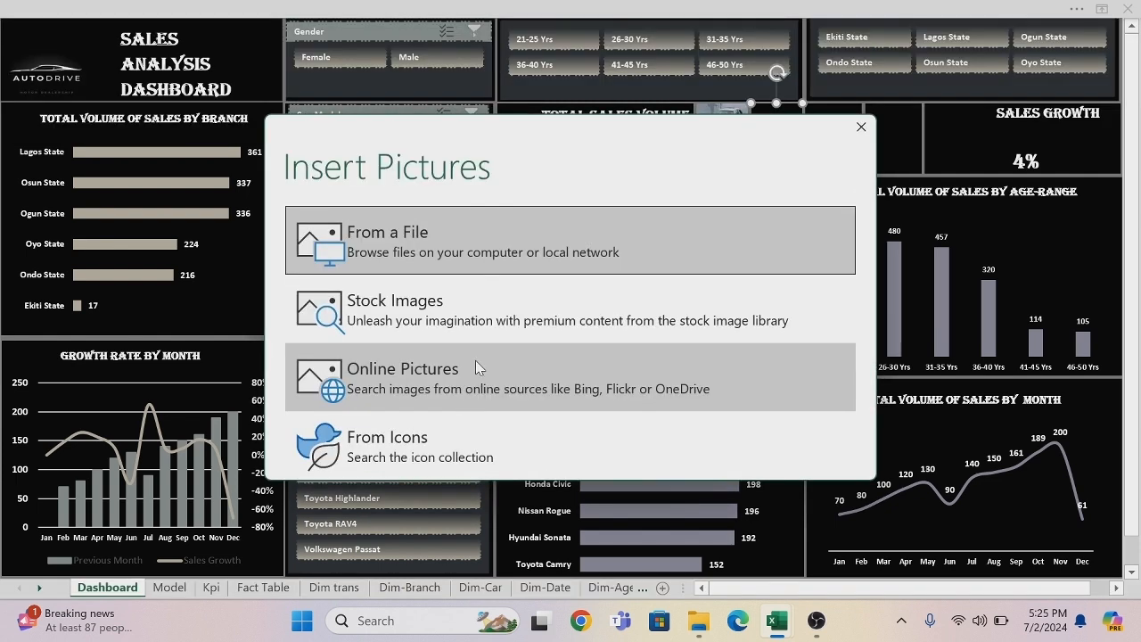
left_click(477, 365)
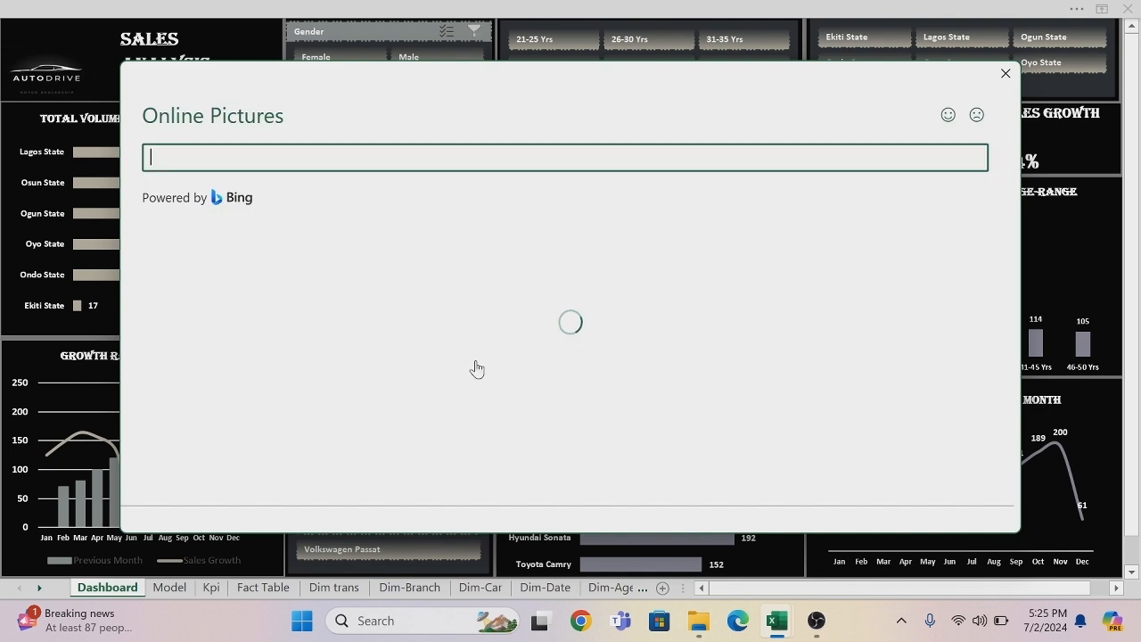
type("FORD FIESTA")
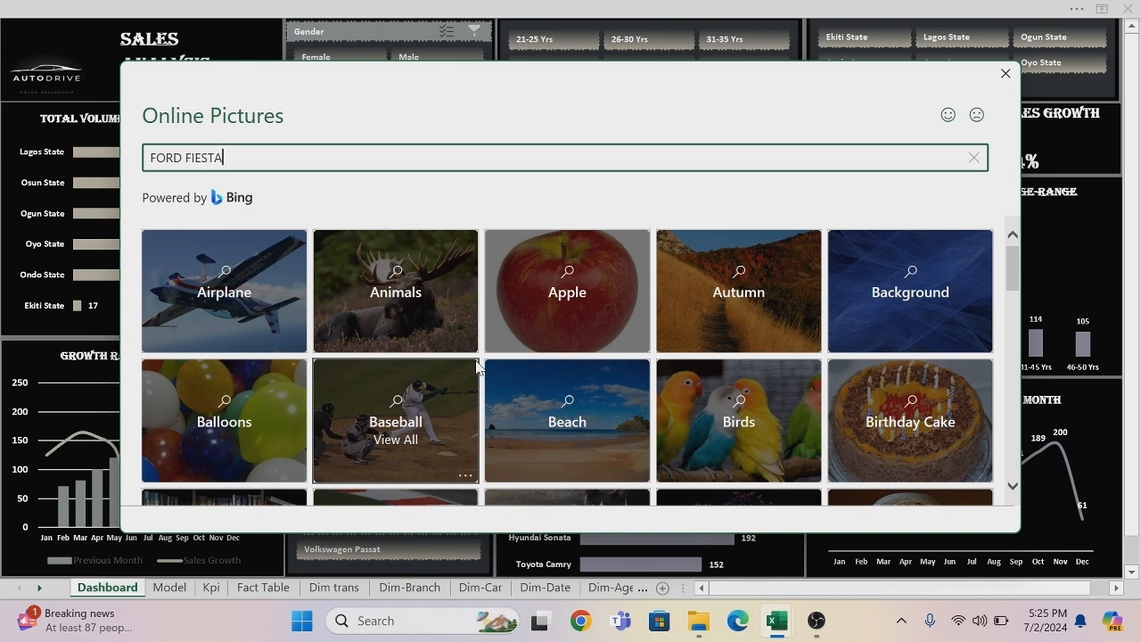
key("Return")
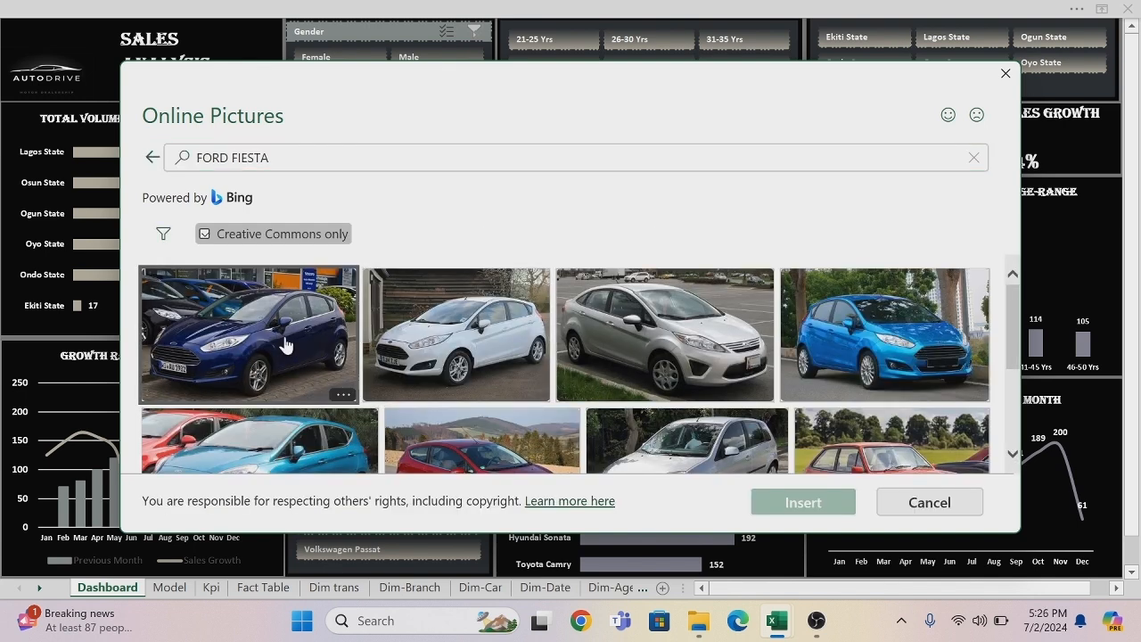
left_click(475, 315)
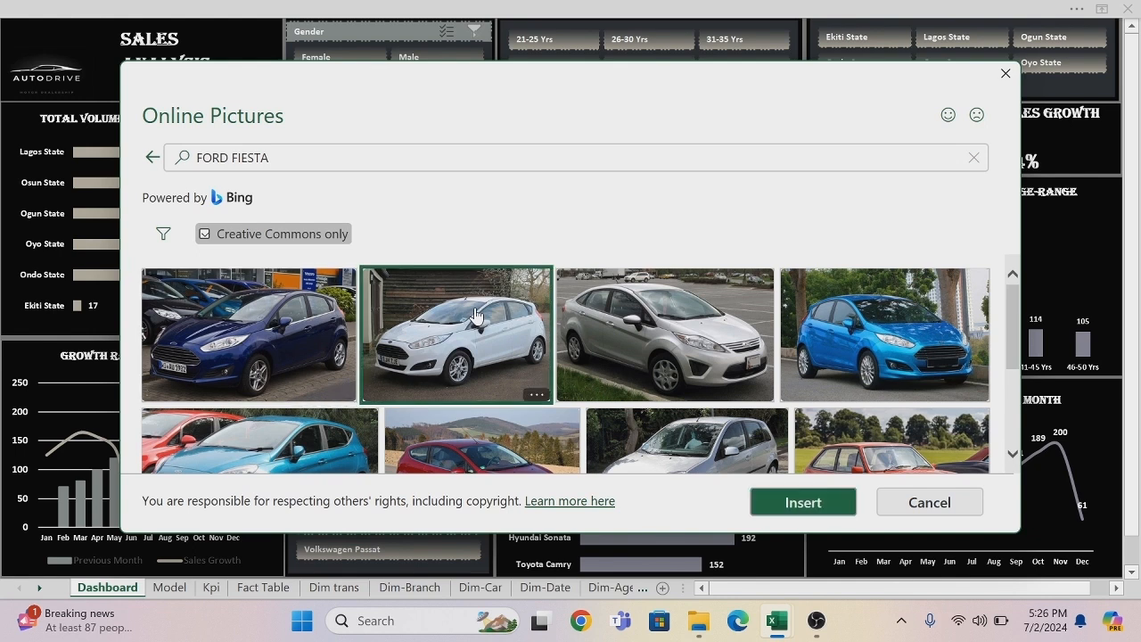
left_click(222, 298)
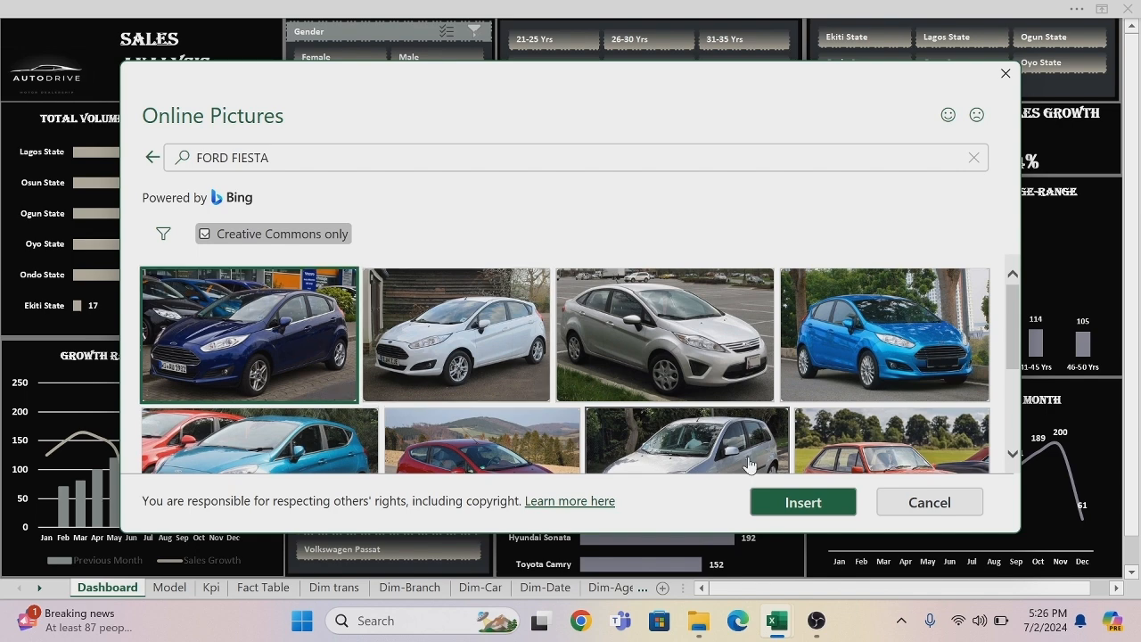
left_click(797, 507)
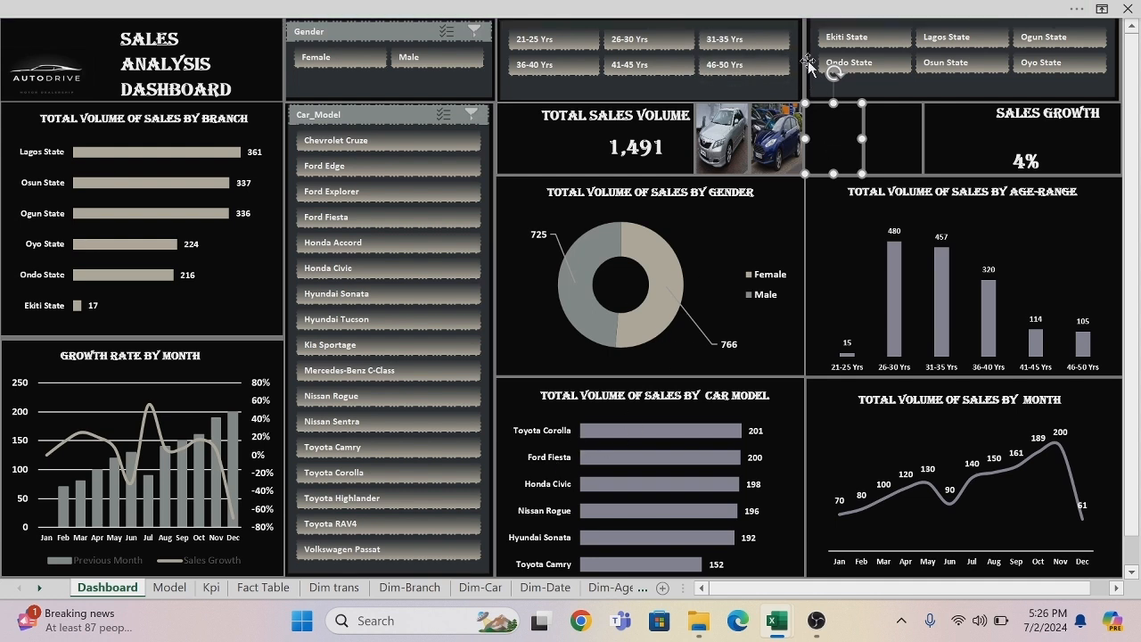
Fill the empty rectangle just right of the Ford Fiesta picture with the orange car from an online picture search for HONDA CIVIC.
left_click(738, 11)
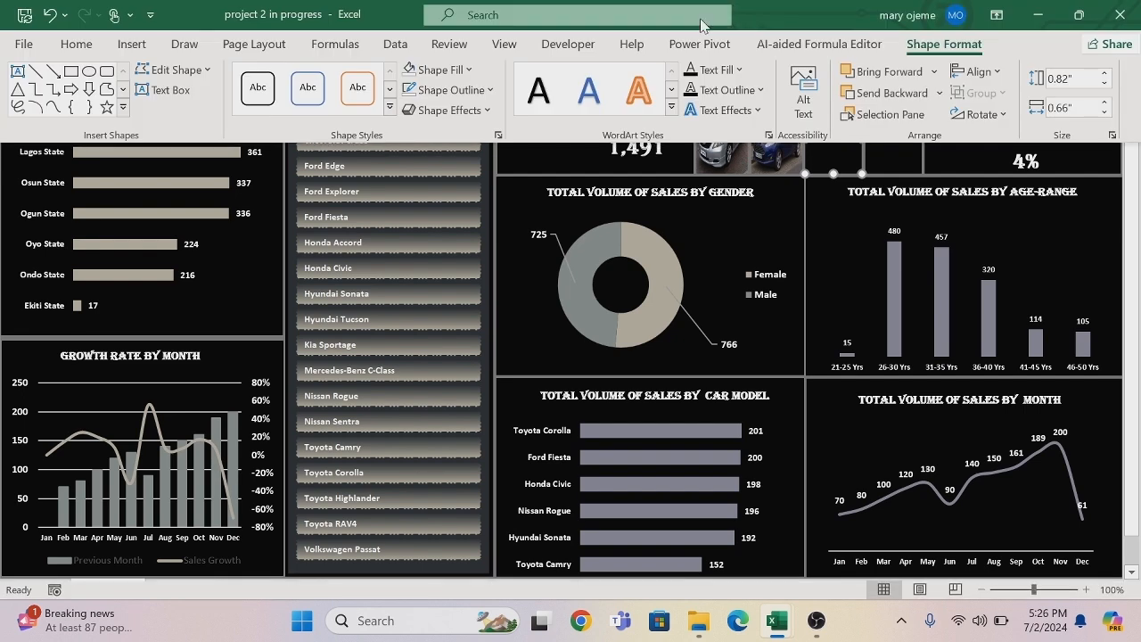
left_click(470, 70)
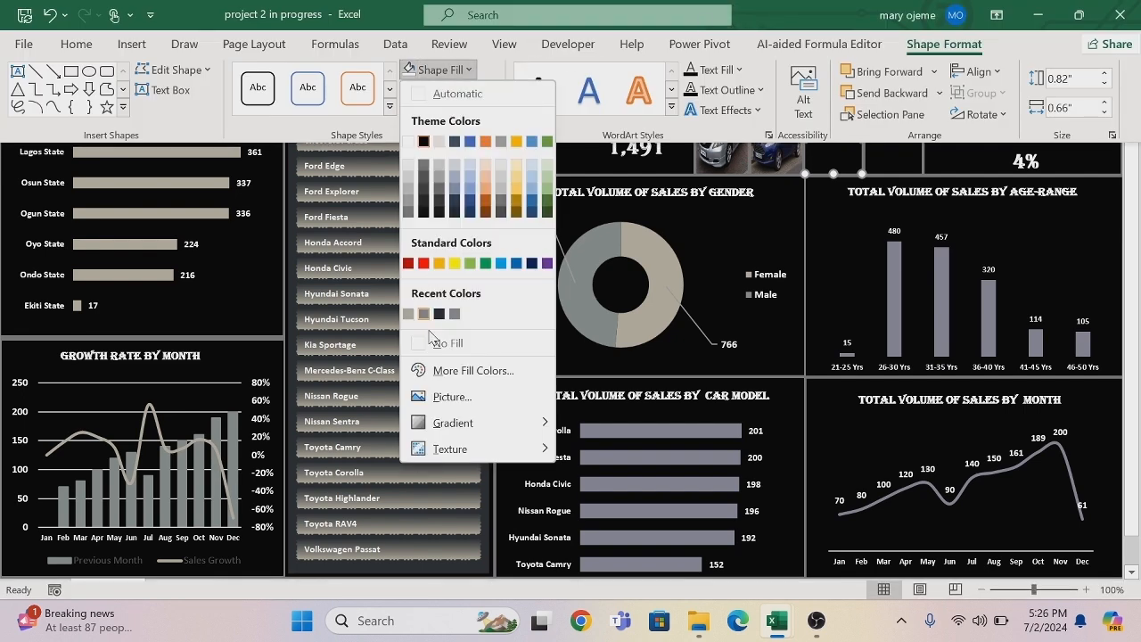
left_click(452, 397)
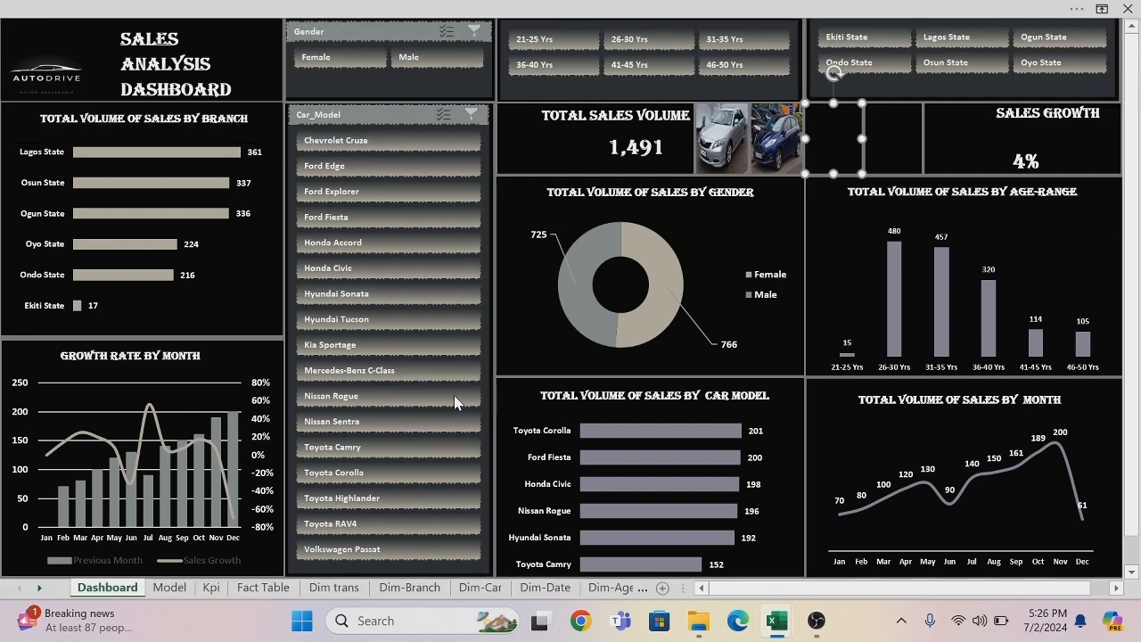
left_click(495, 381)
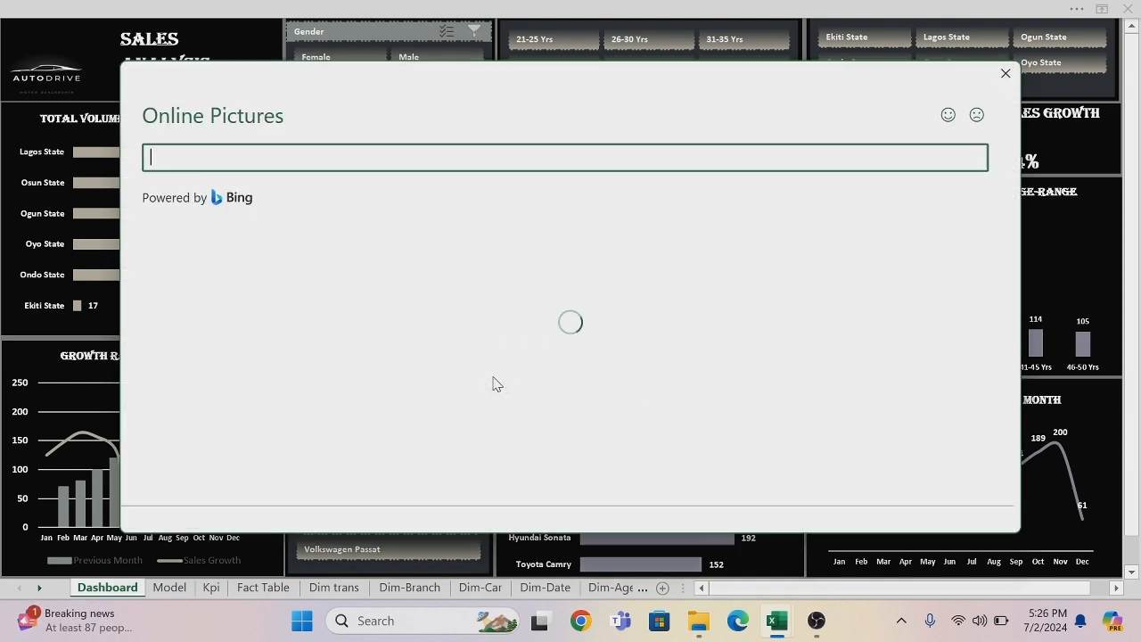
type("HO")
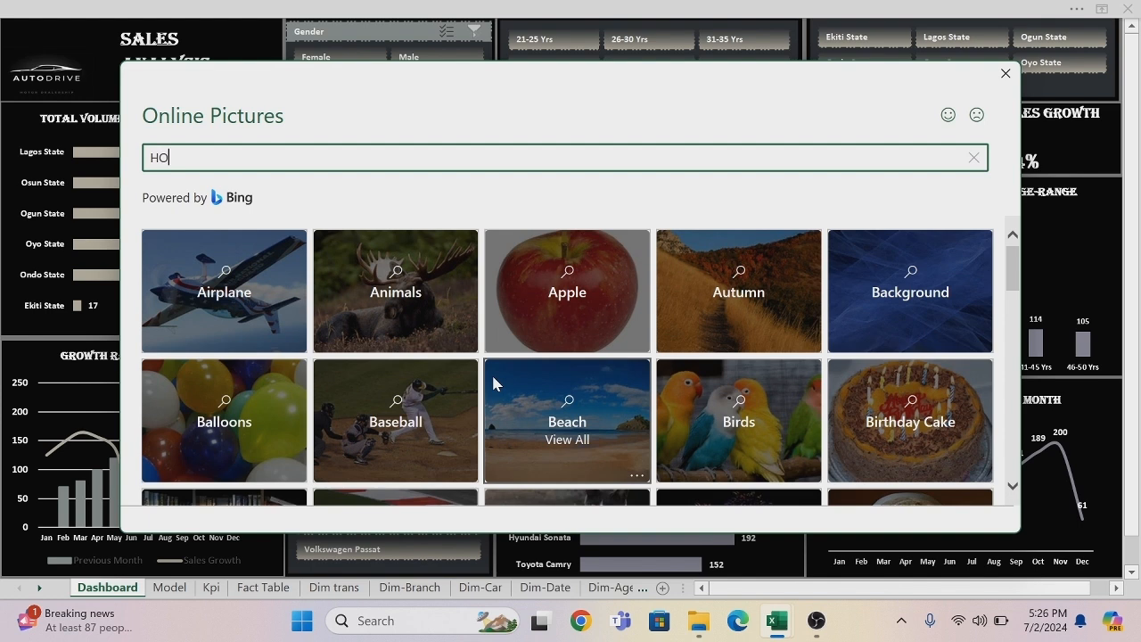
type("NDA CIVIC")
key("Return")
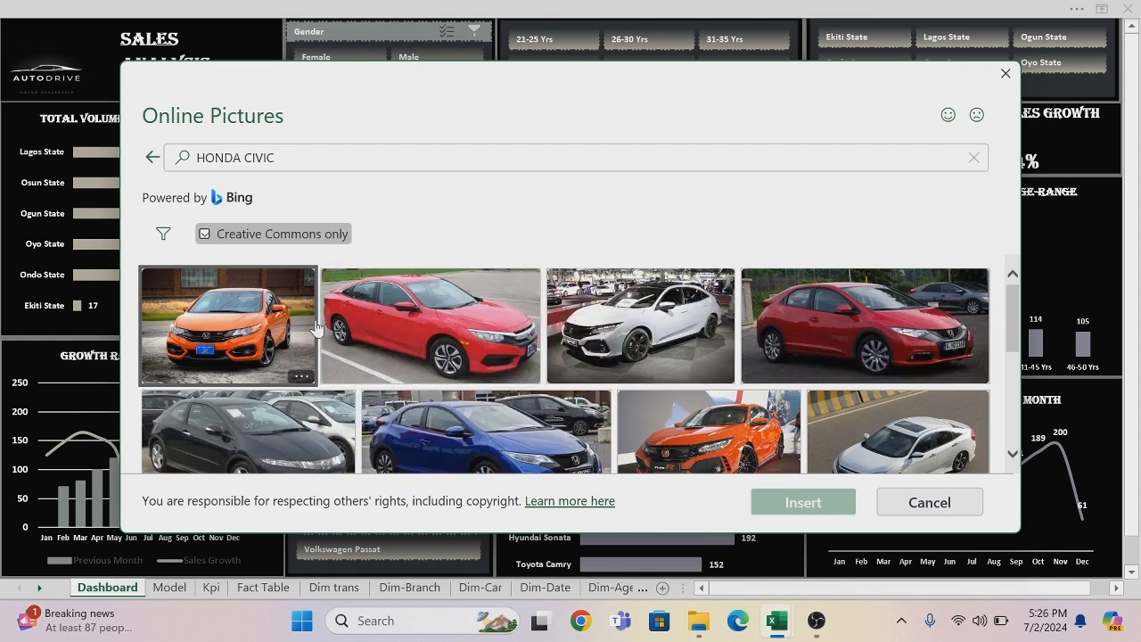
left_click(240, 326)
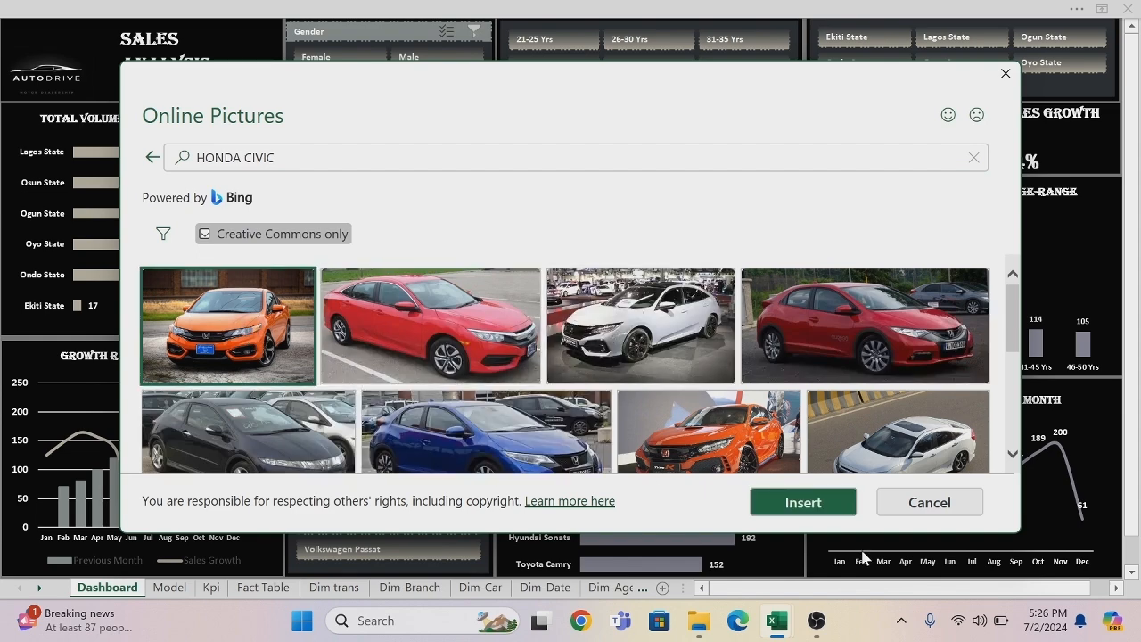
left_click(813, 505)
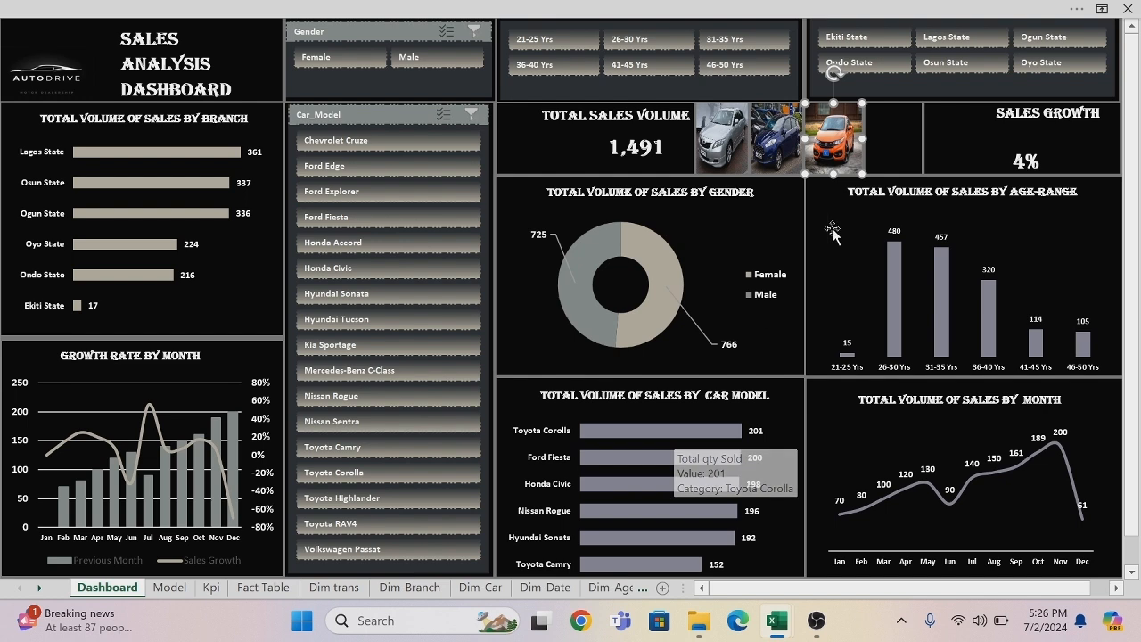
left_click(883, 132)
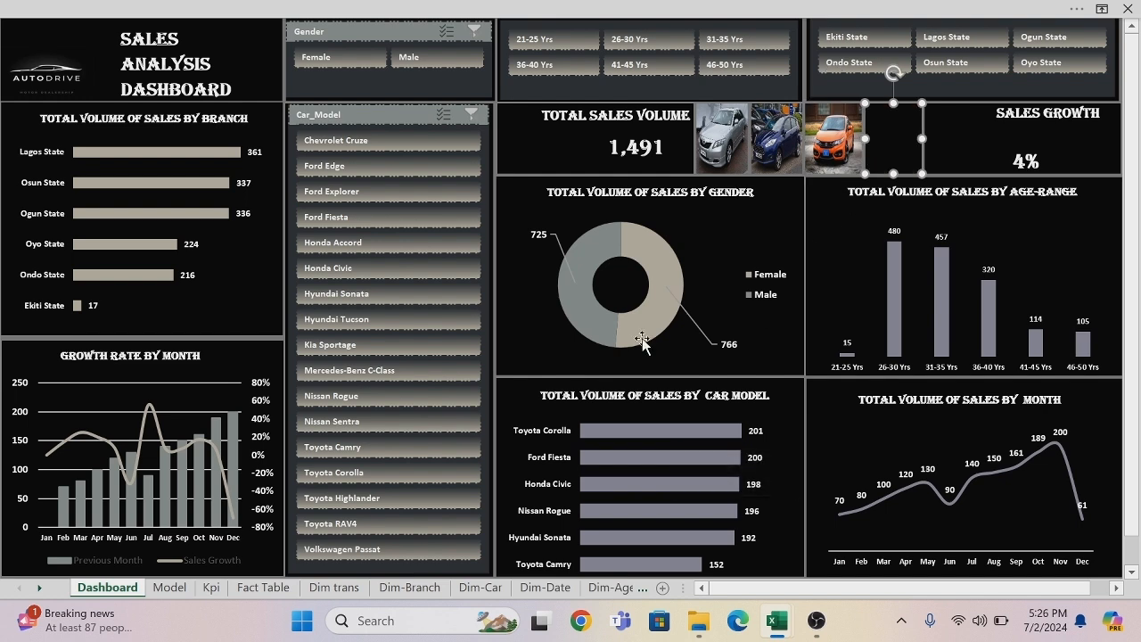
left_click(543, 14)
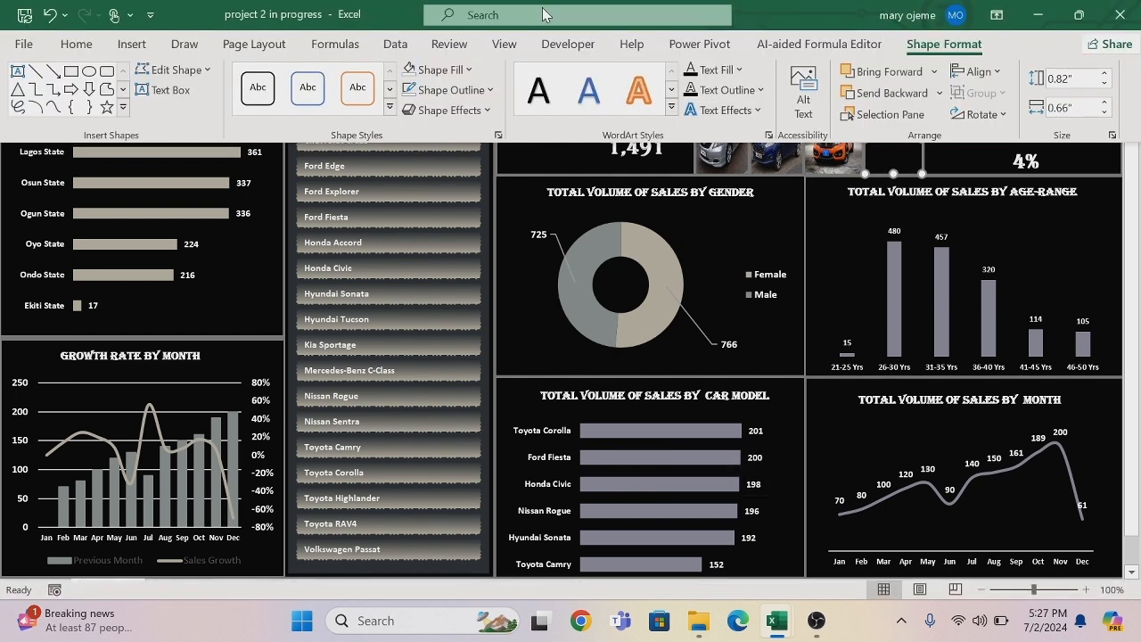
left_click(464, 70)
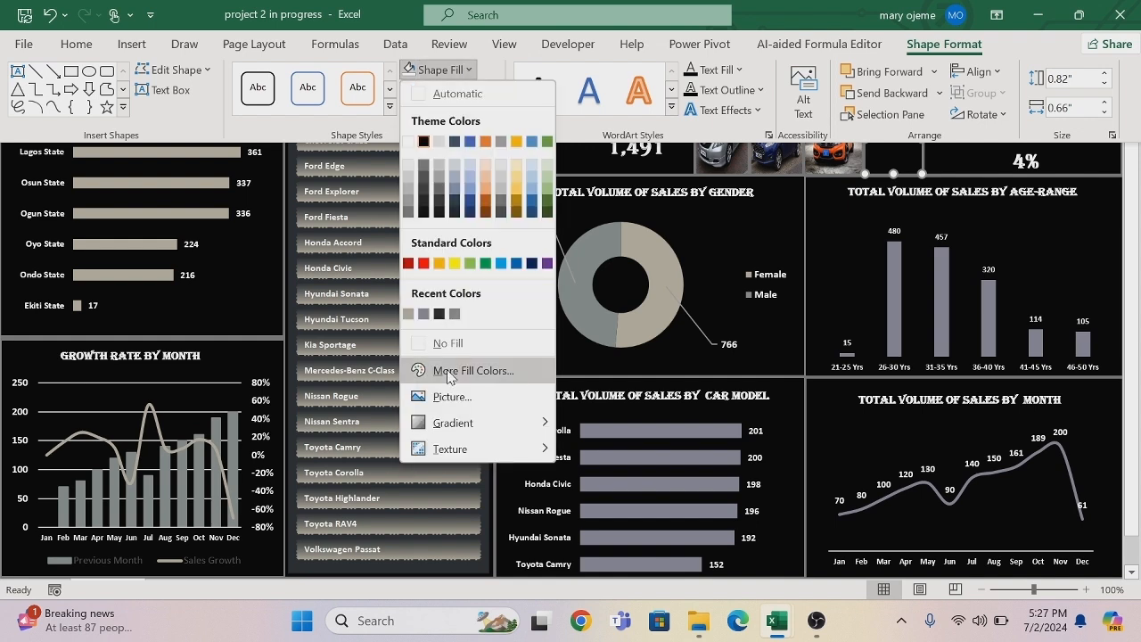
left_click(450, 399)
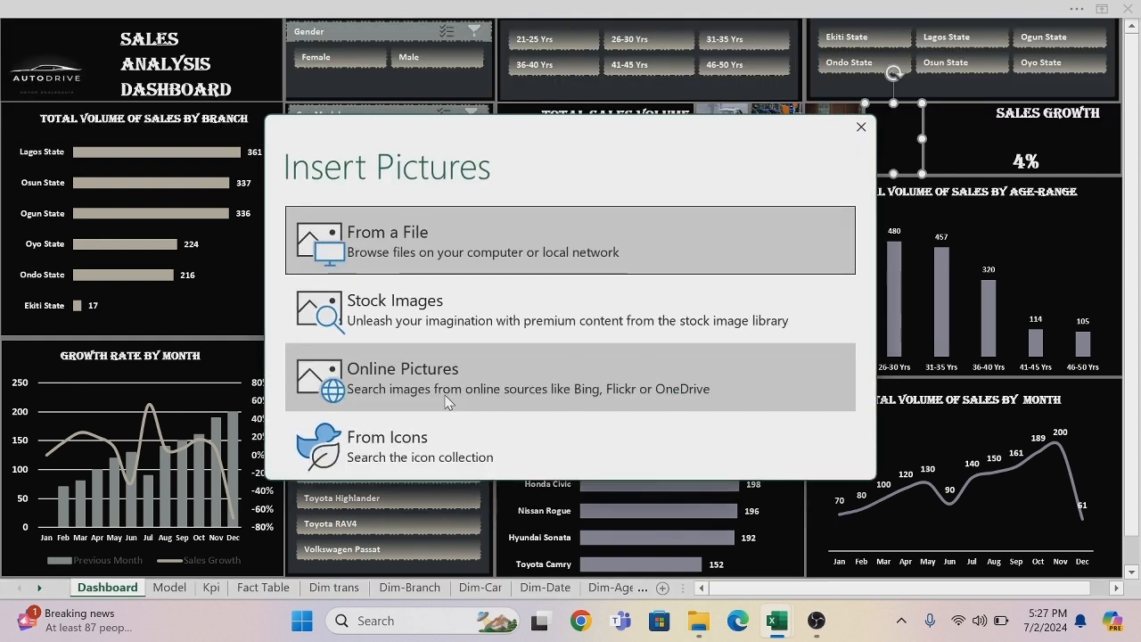
left_click(448, 401)
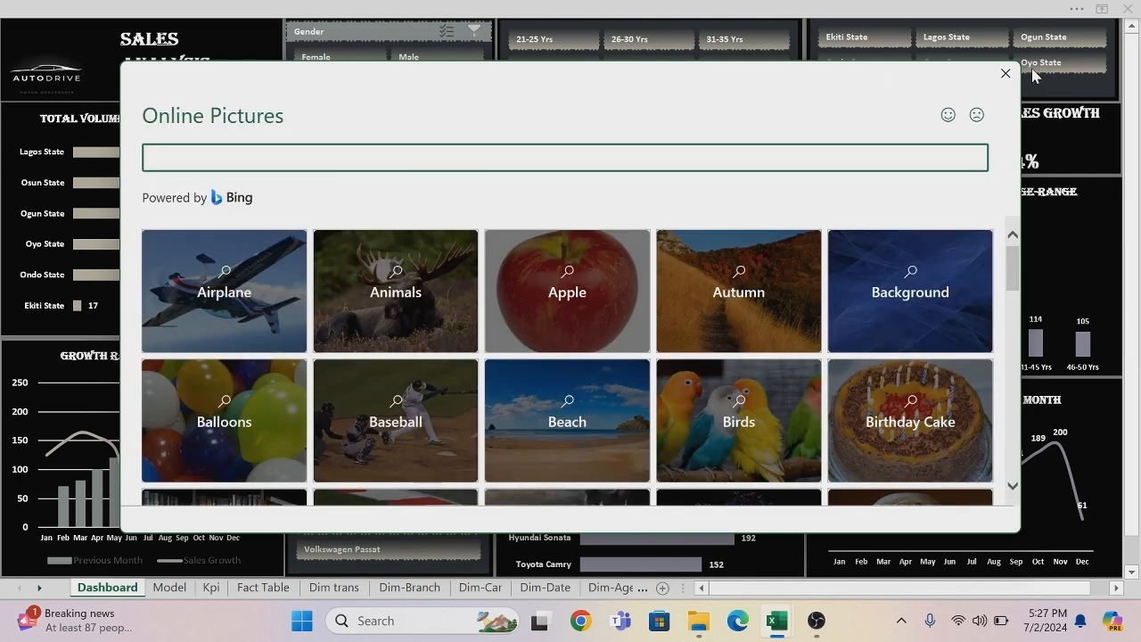
left_click(1006, 74)
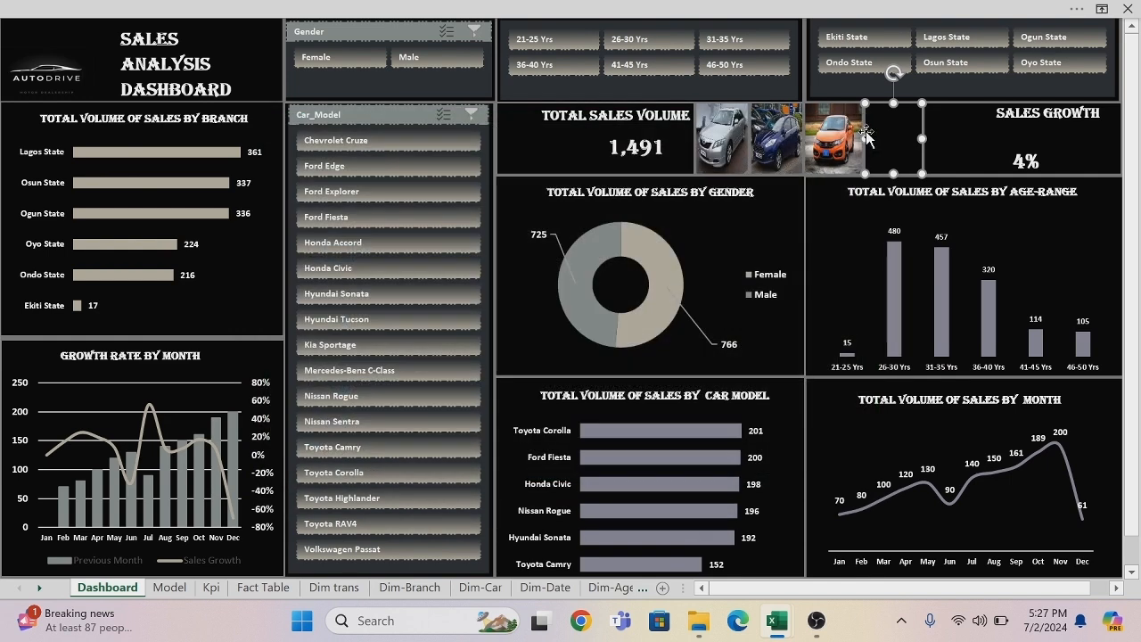
left_click(861, 128)
Fill the empty rectangle just right of the Honda Civic picture with the dark front-facing car from an online picture search for NISSIAN ROGUE.
left_click(813, 16)
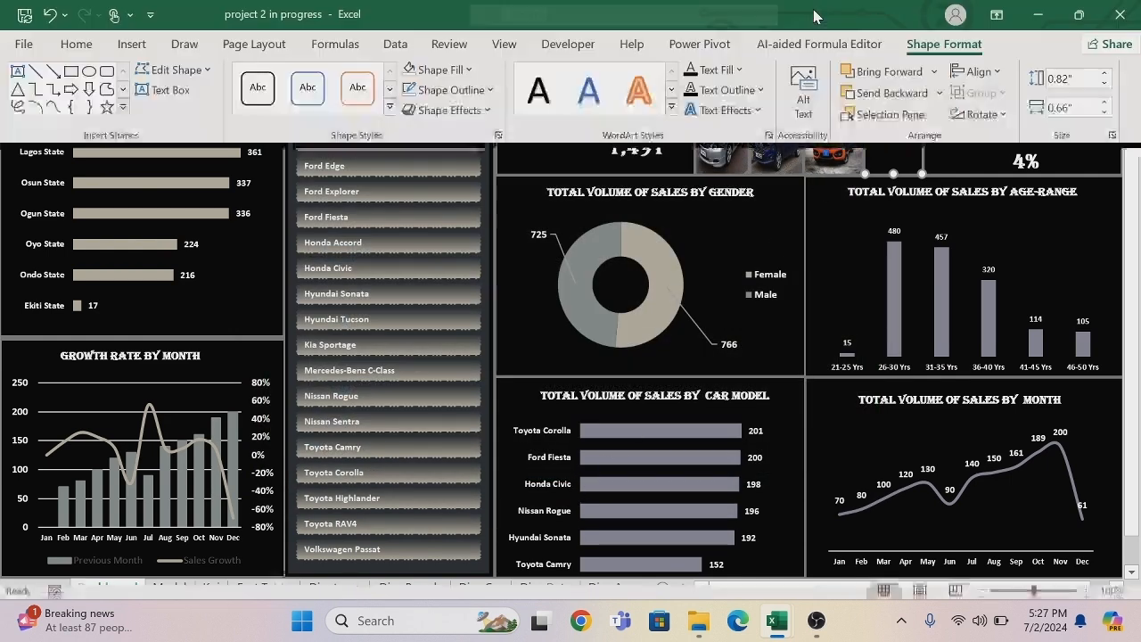
left_click(467, 69)
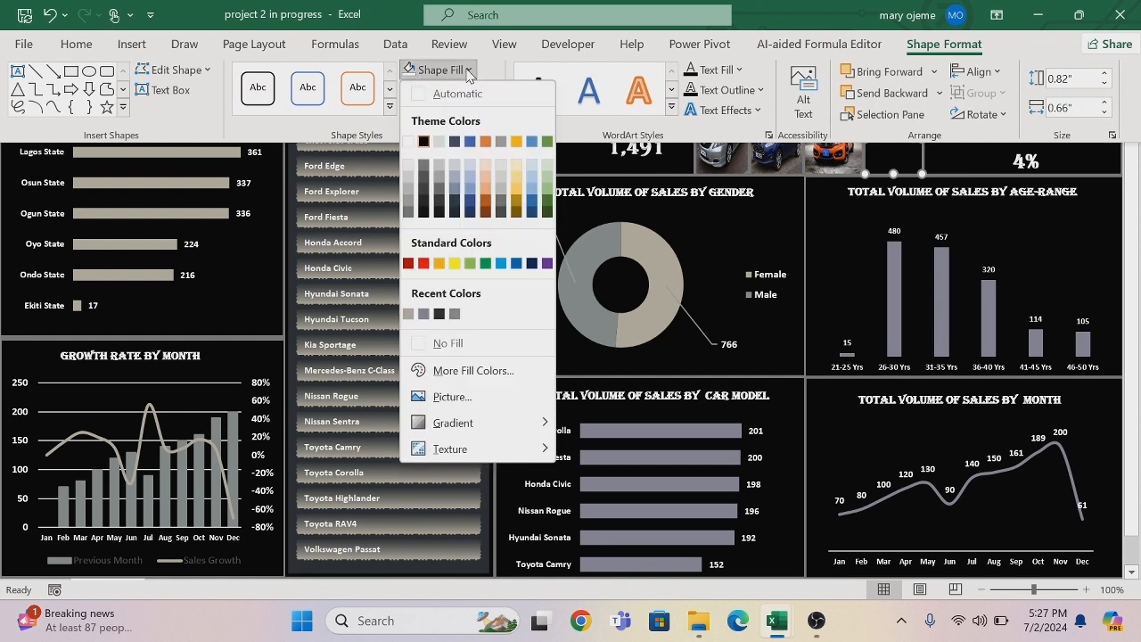
left_click(473, 397)
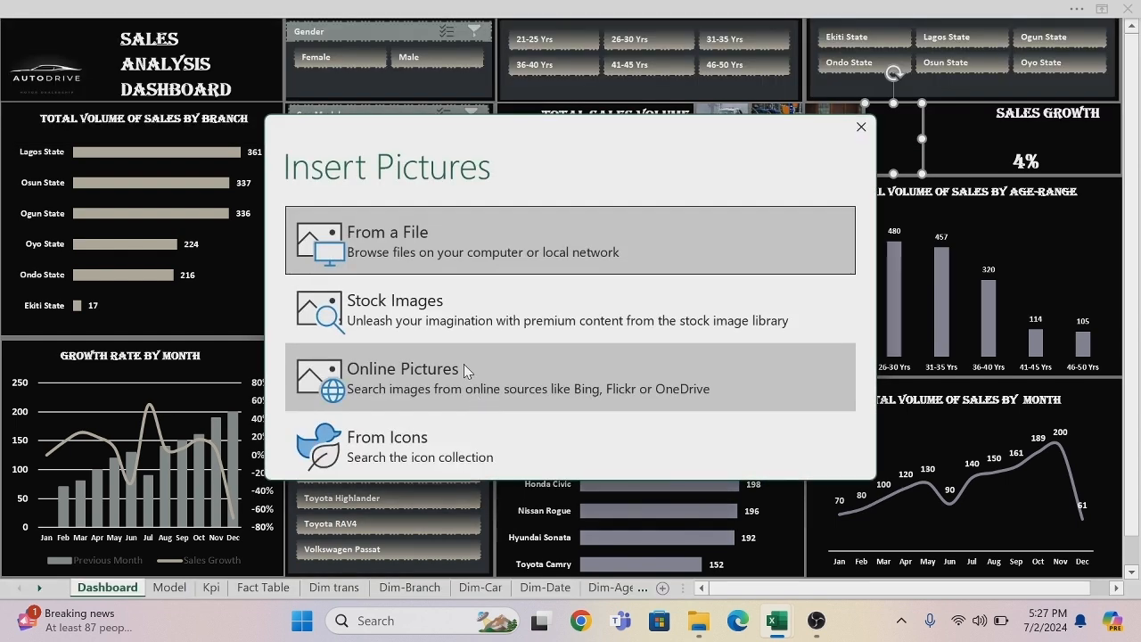
left_click(464, 366)
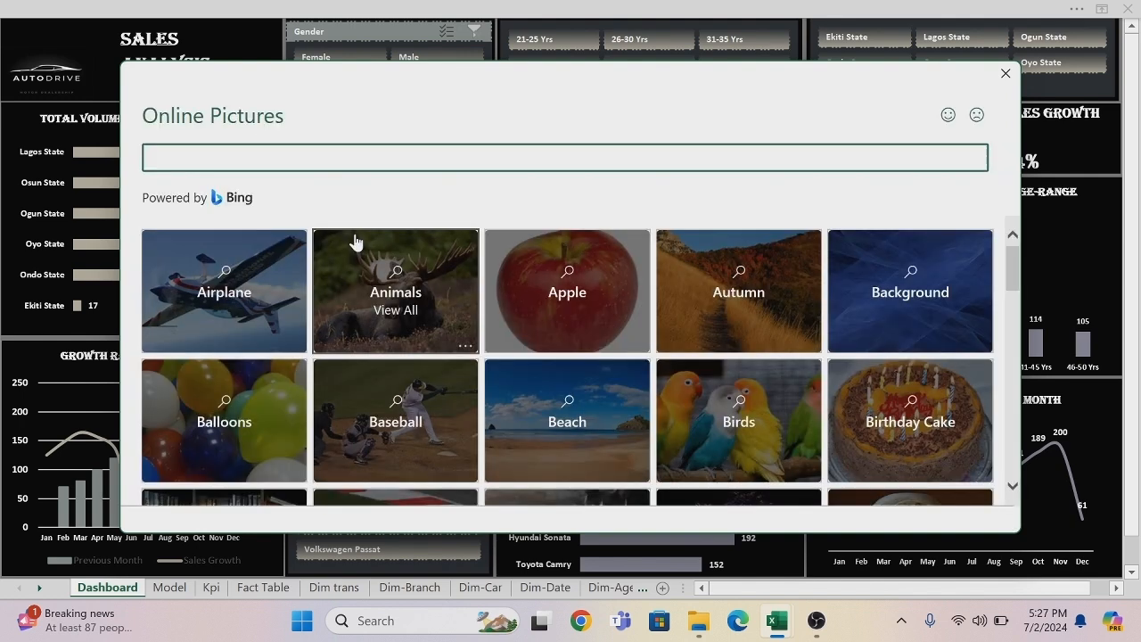
type("NISSIAN ROGUE")
key("Return")
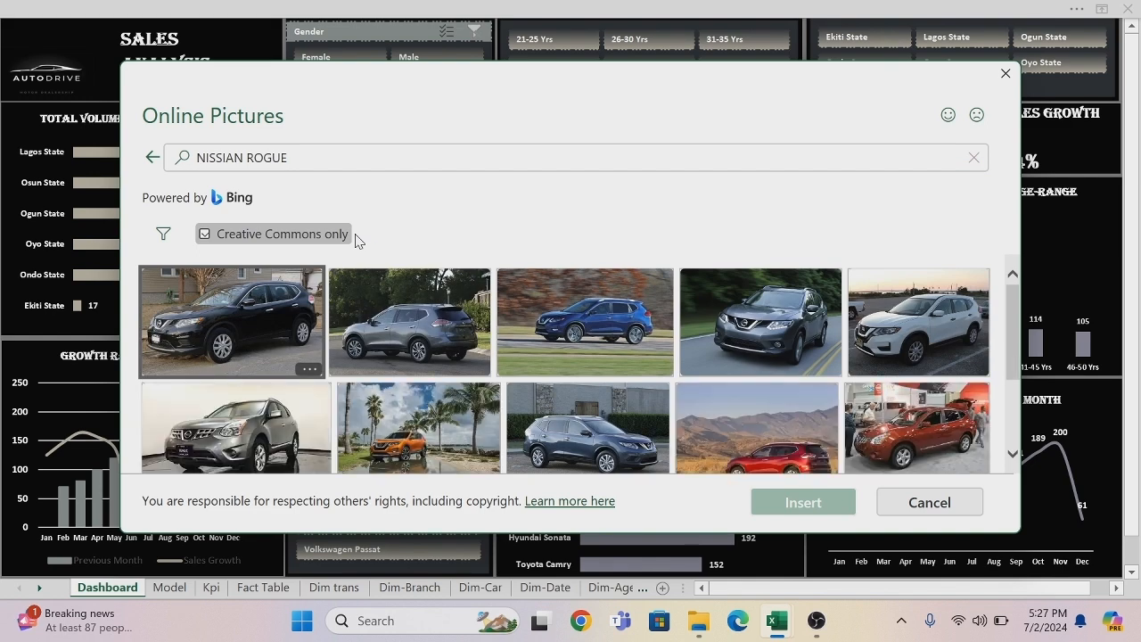
left_click(755, 321)
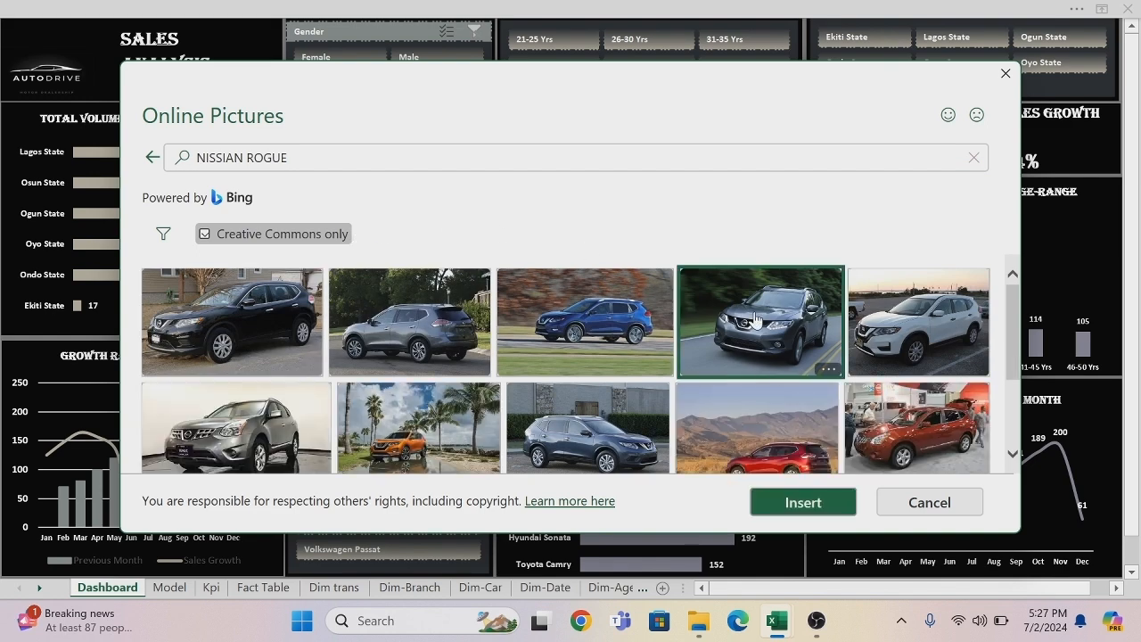
left_click(803, 503)
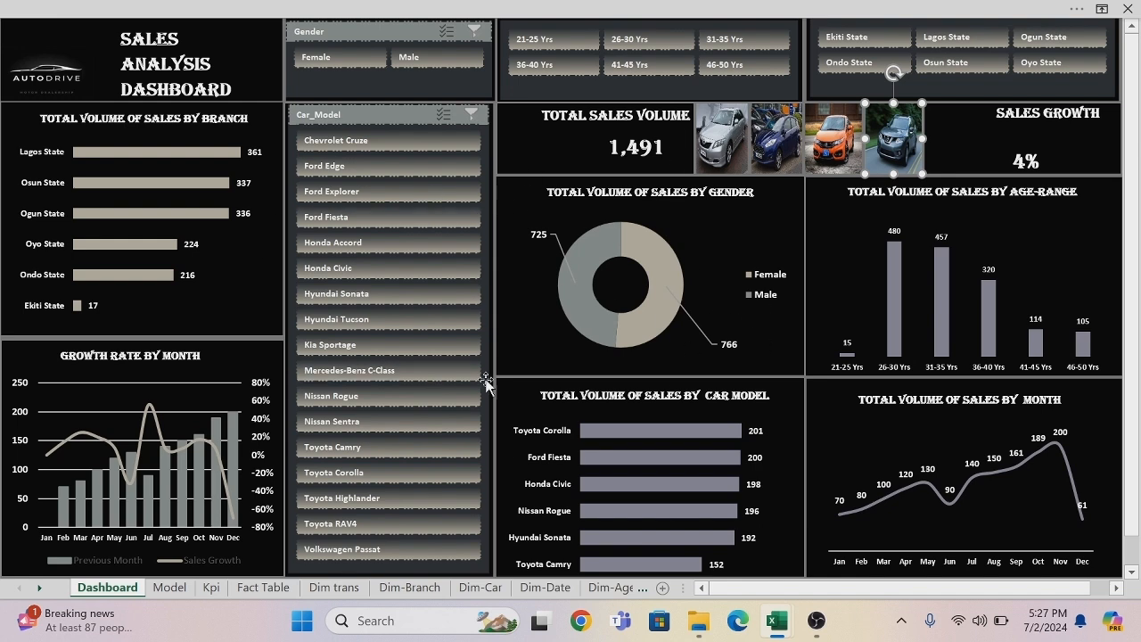
Open the stock icon library for insertion and select the columned bank building and the bar chart with a rising arrow.
left_click(590, 9)
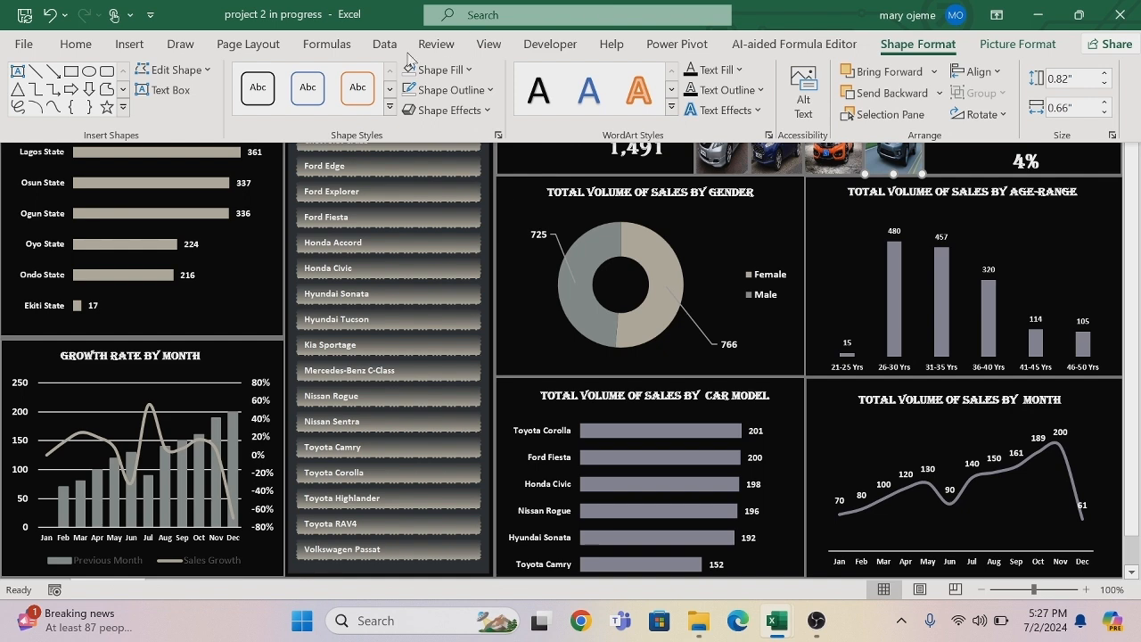
left_click(140, 47)
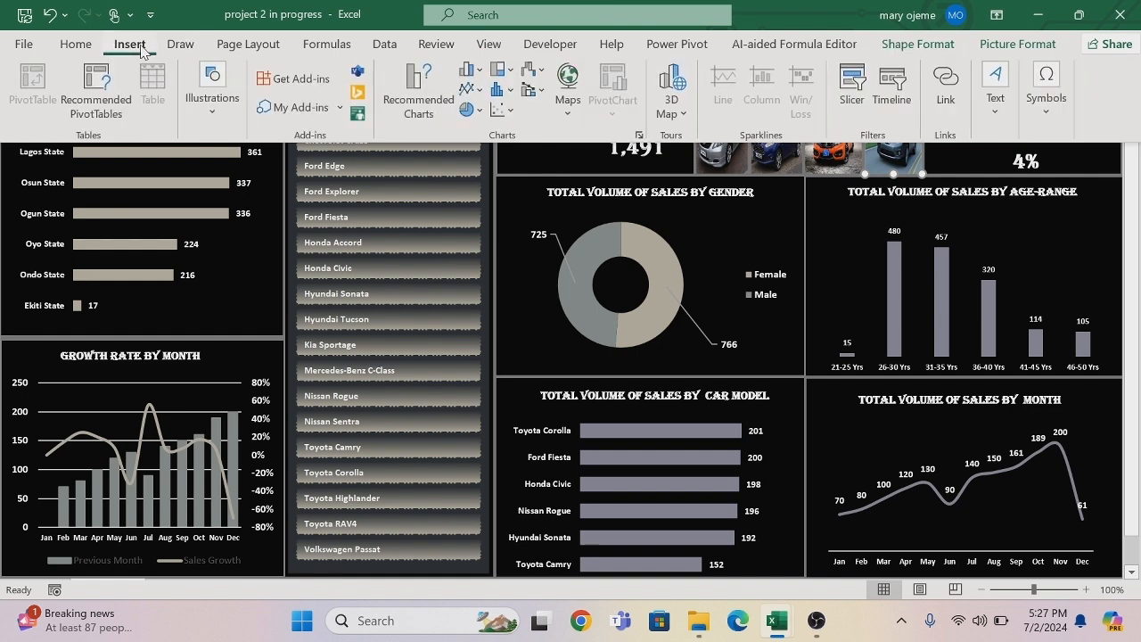
left_click(214, 115)
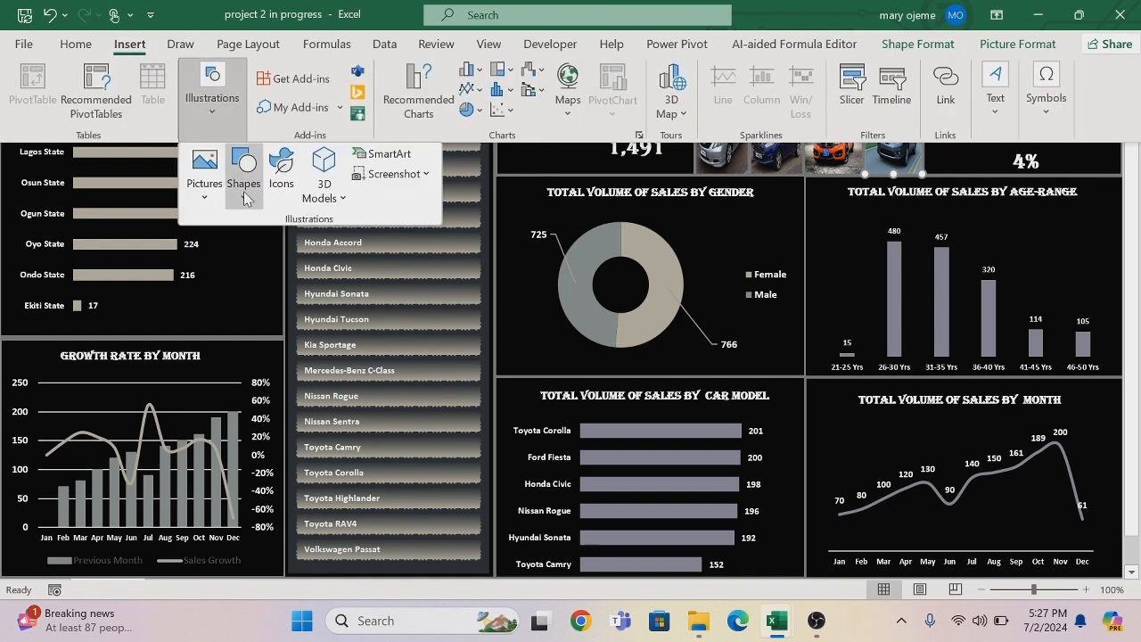
left_click(281, 167)
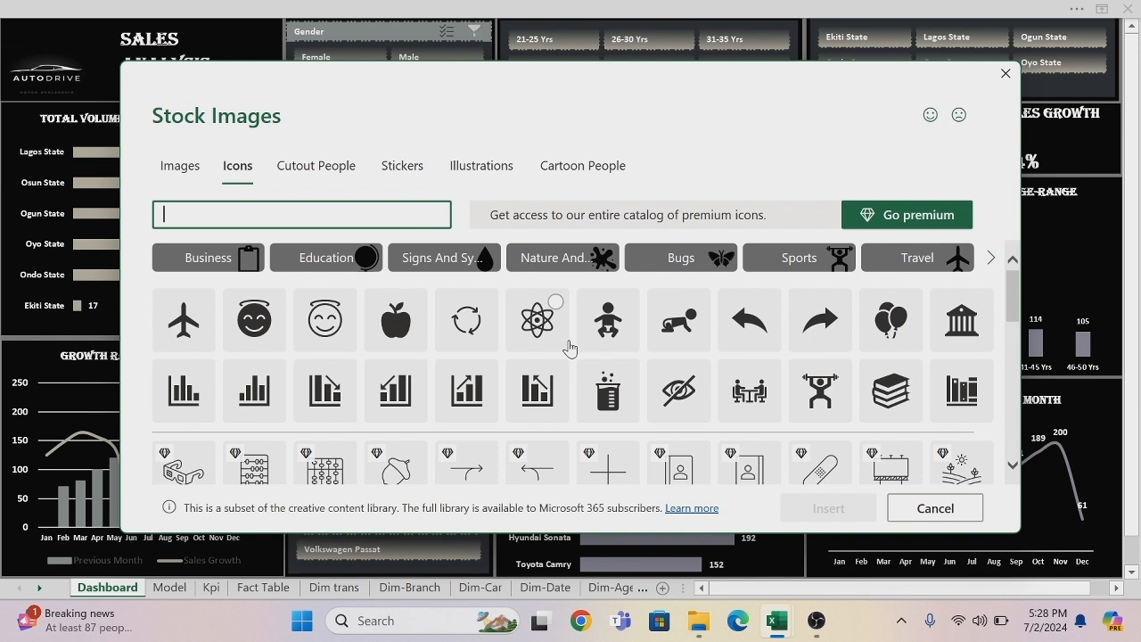
left_click(959, 314)
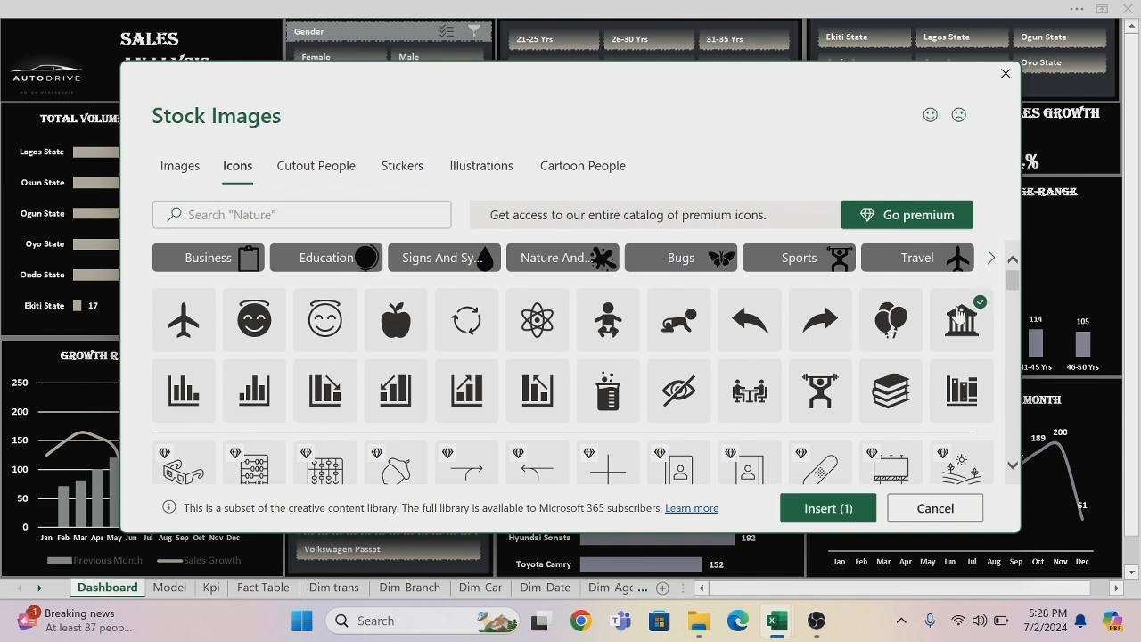
left_click(466, 390)
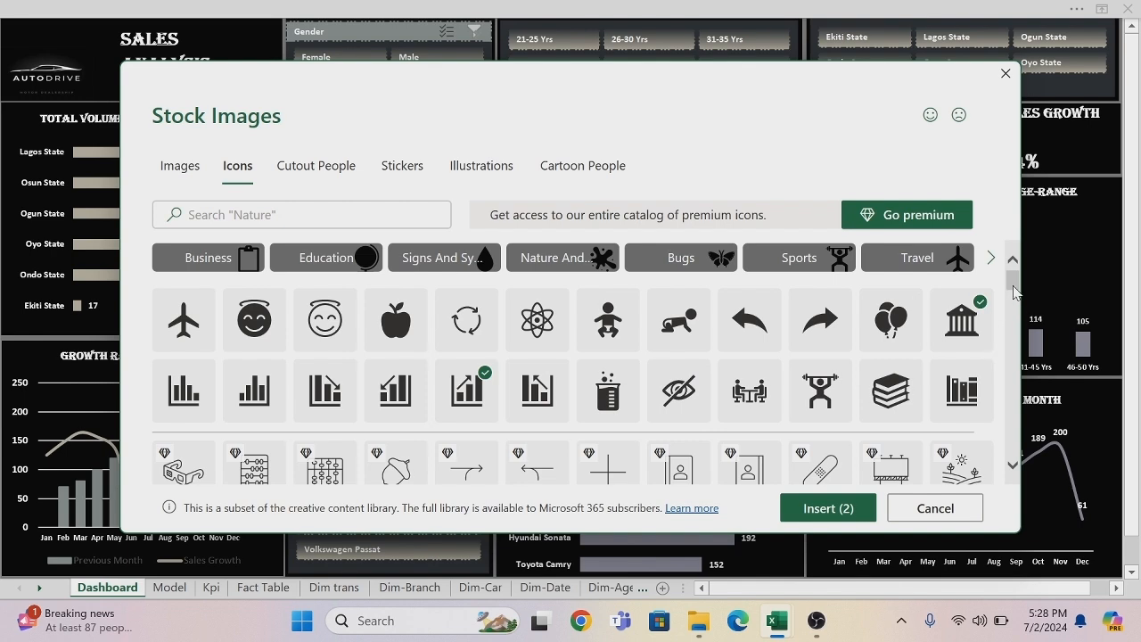
Add the man-and-woman icon to the icons selected for insertion.
left_click_drag(1014, 293, 1031, 368)
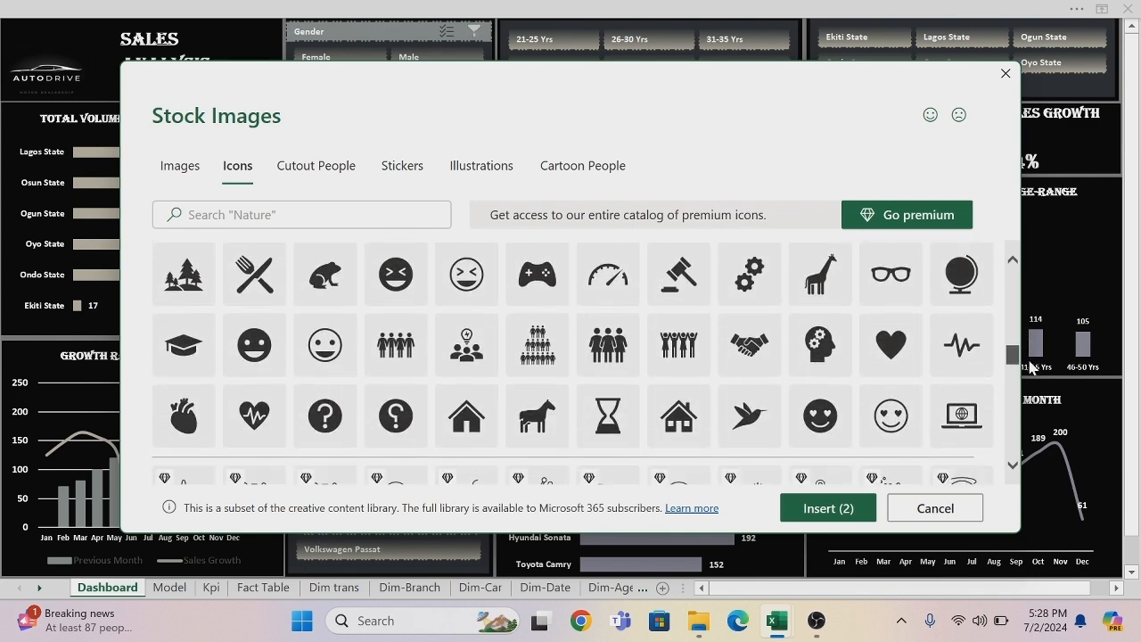
scroll(924, 315, "down", 5)
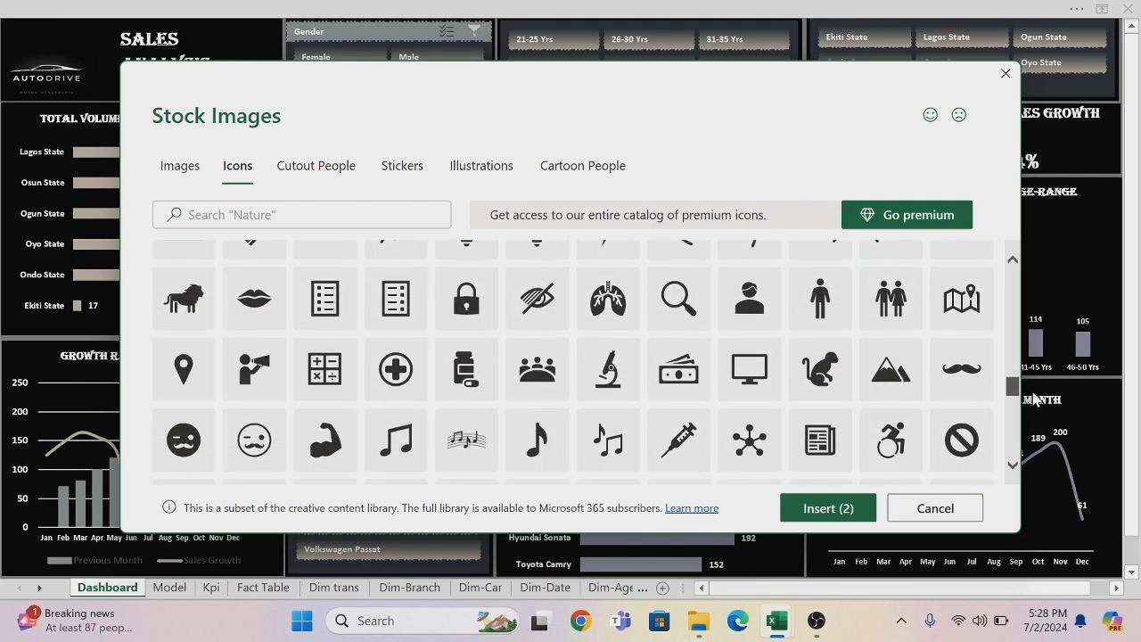
left_click(891, 298)
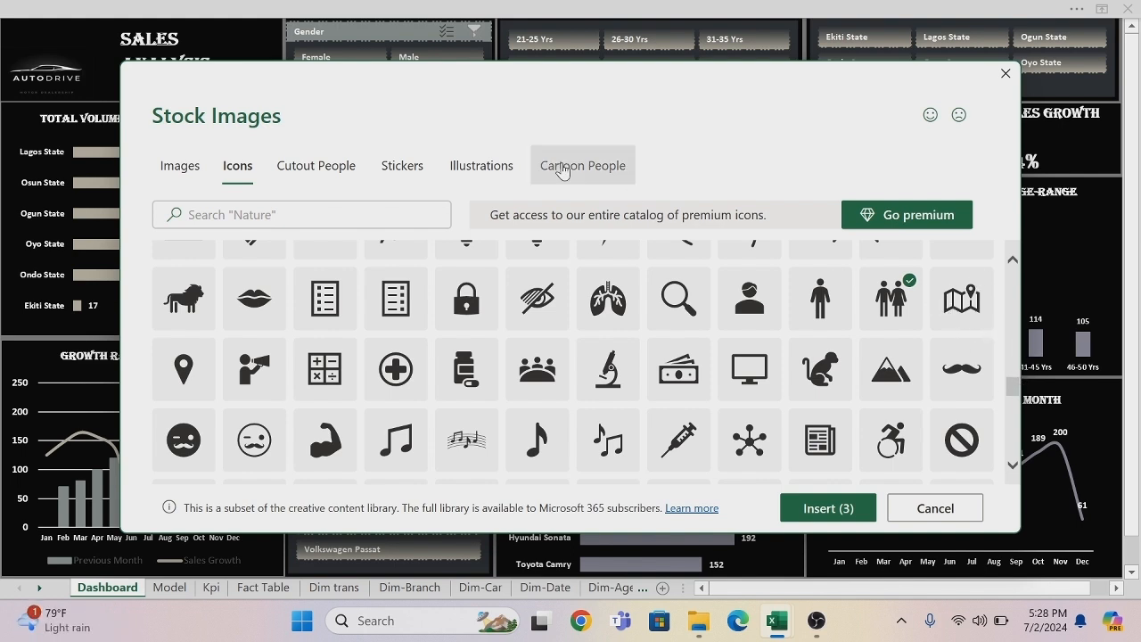
Search the icons for CAR and add the car icon to the selection.
left_click(363, 218)
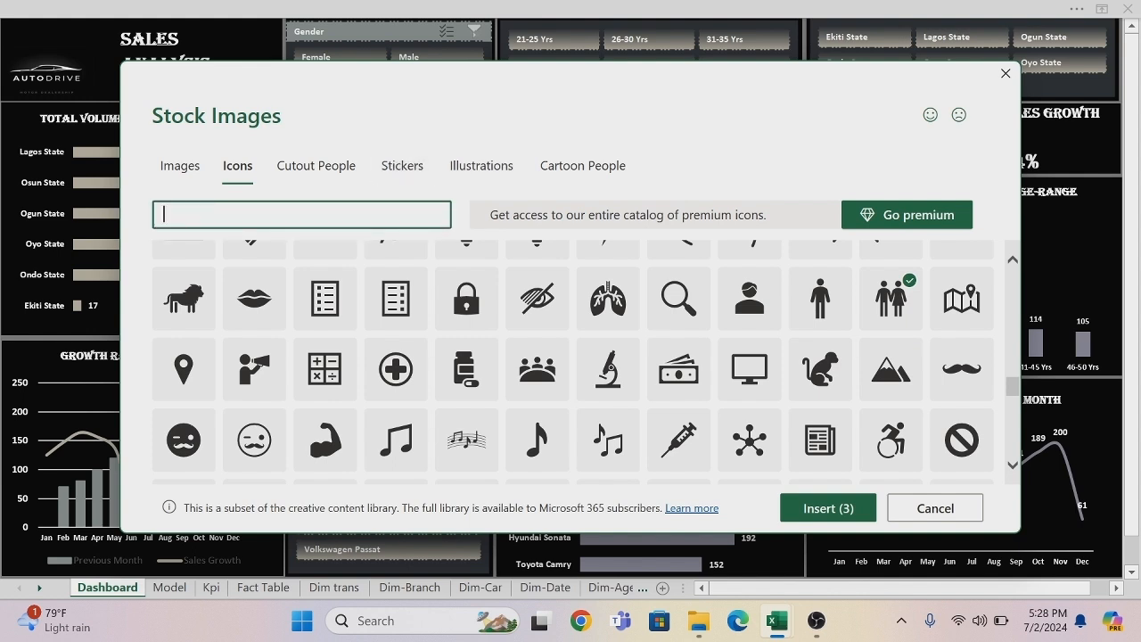
type("CAR")
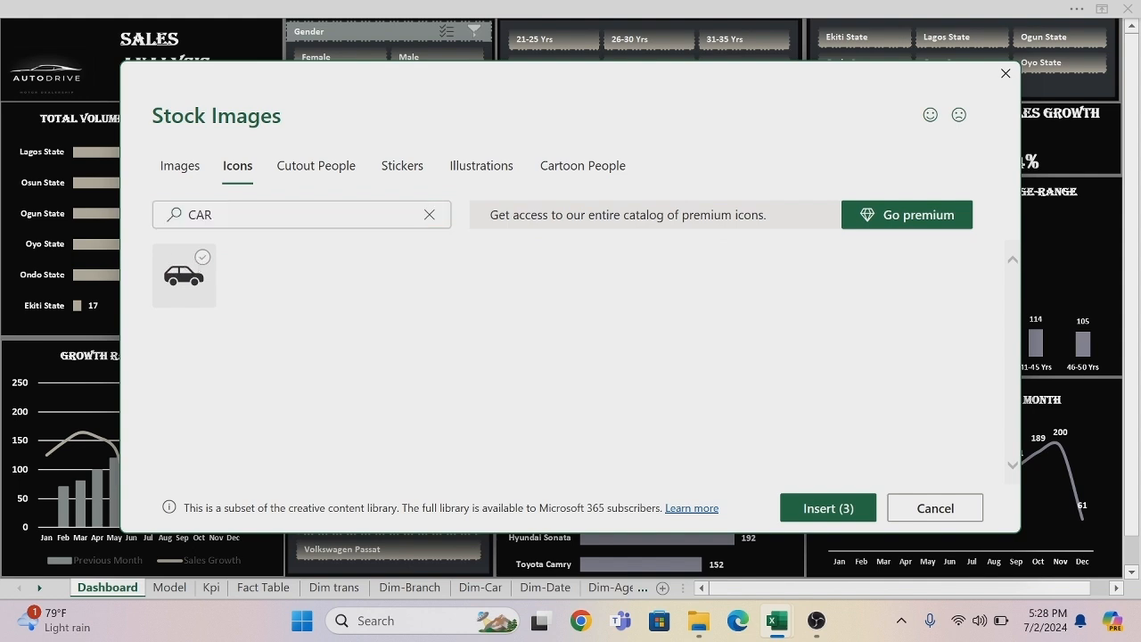
left_click(178, 272)
left_click(294, 215)
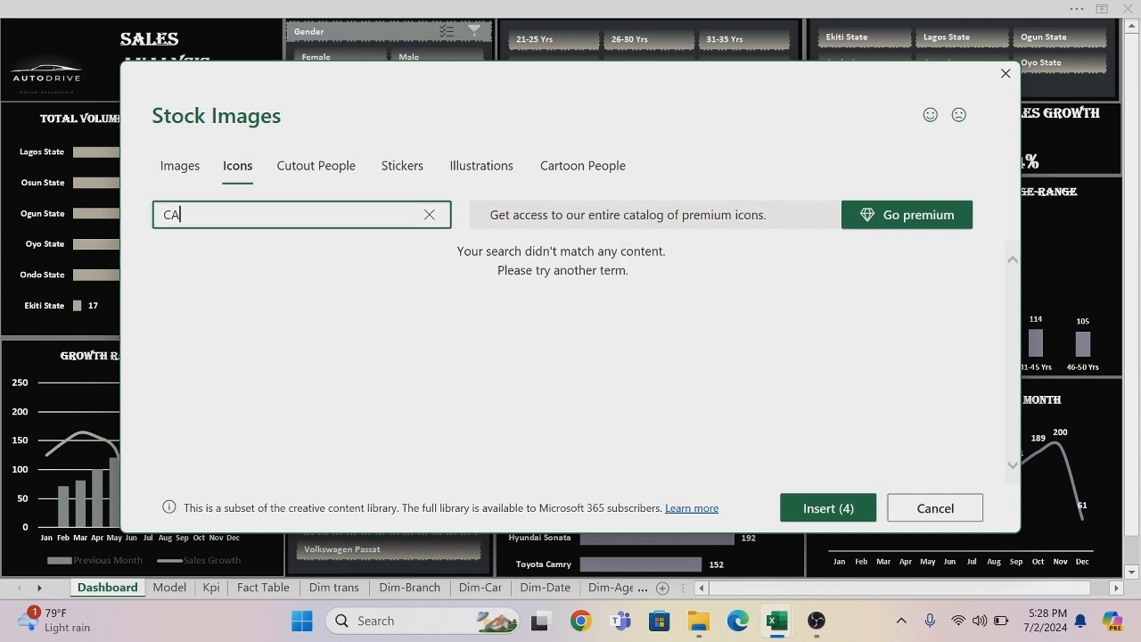
type("LE")
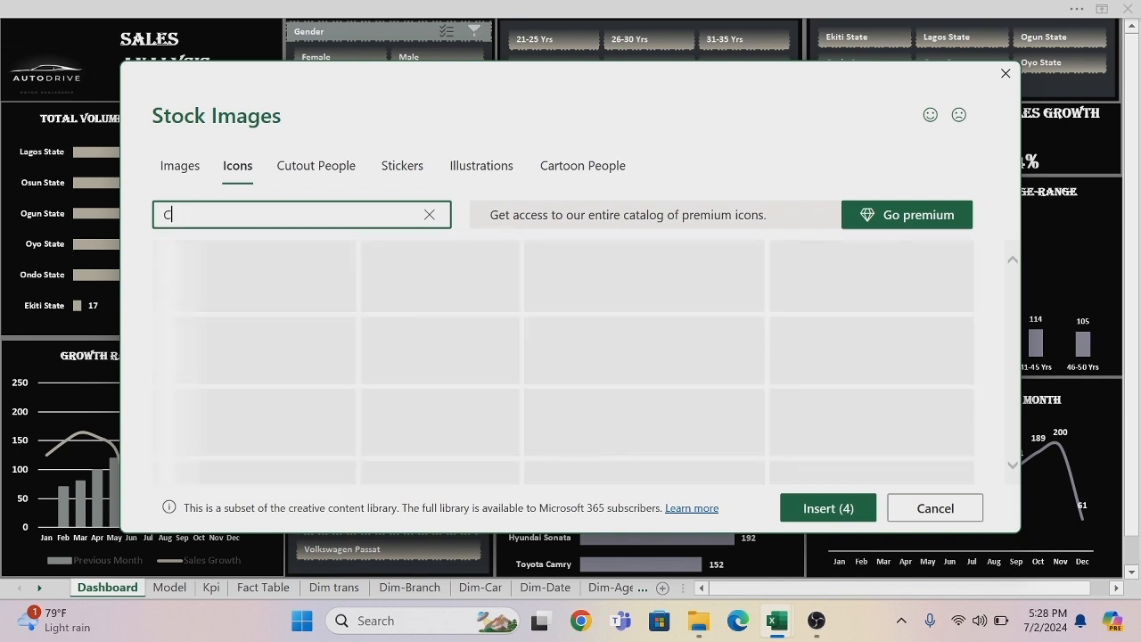
key("BackSpace")
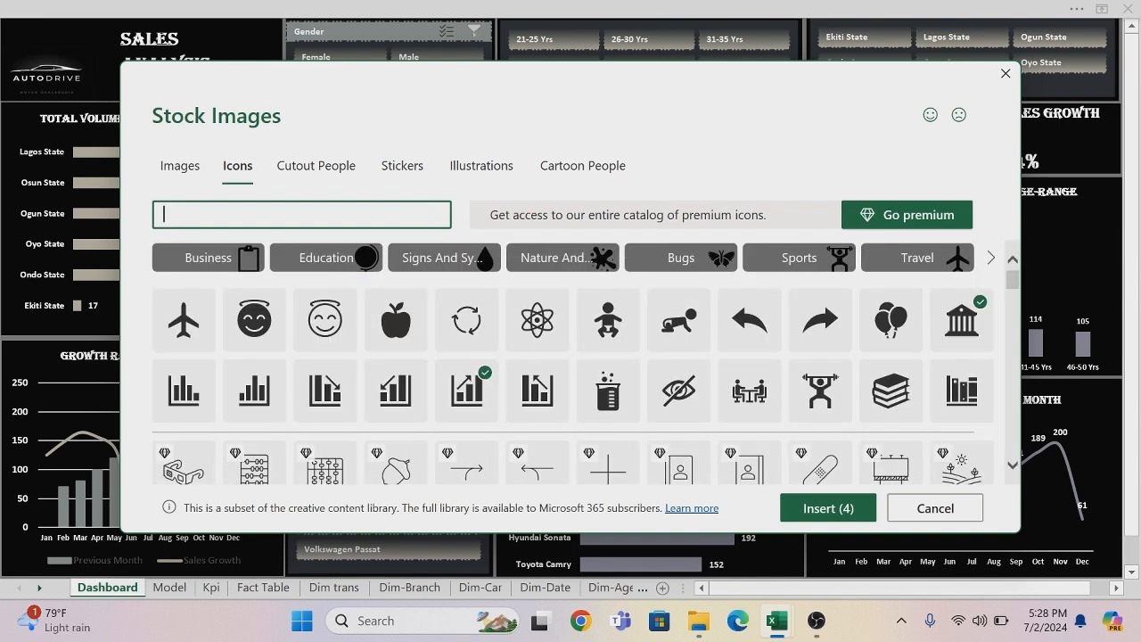
type("LOCK")
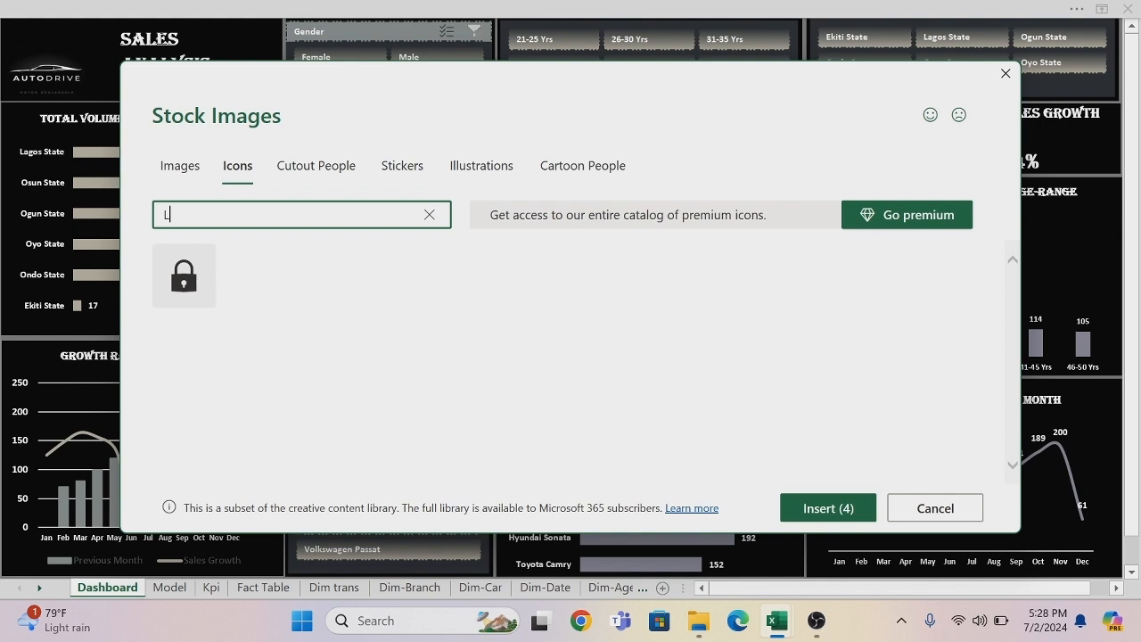
key("BackSpace")
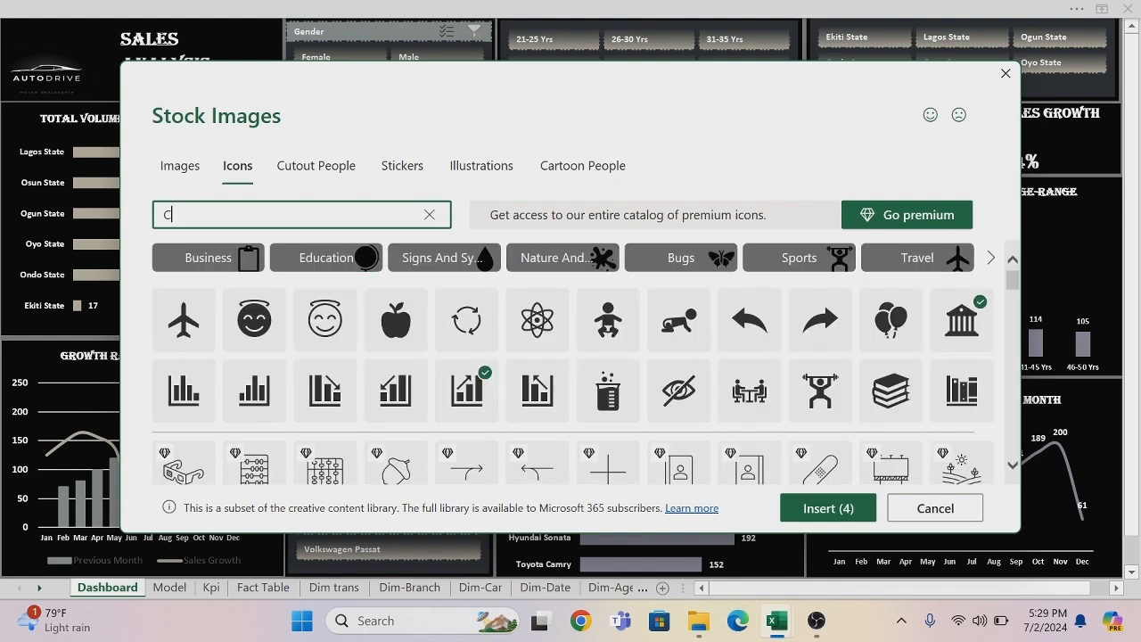
Search the icons for CALENDAR and add the calendar icon to the selection.
type("CALE")
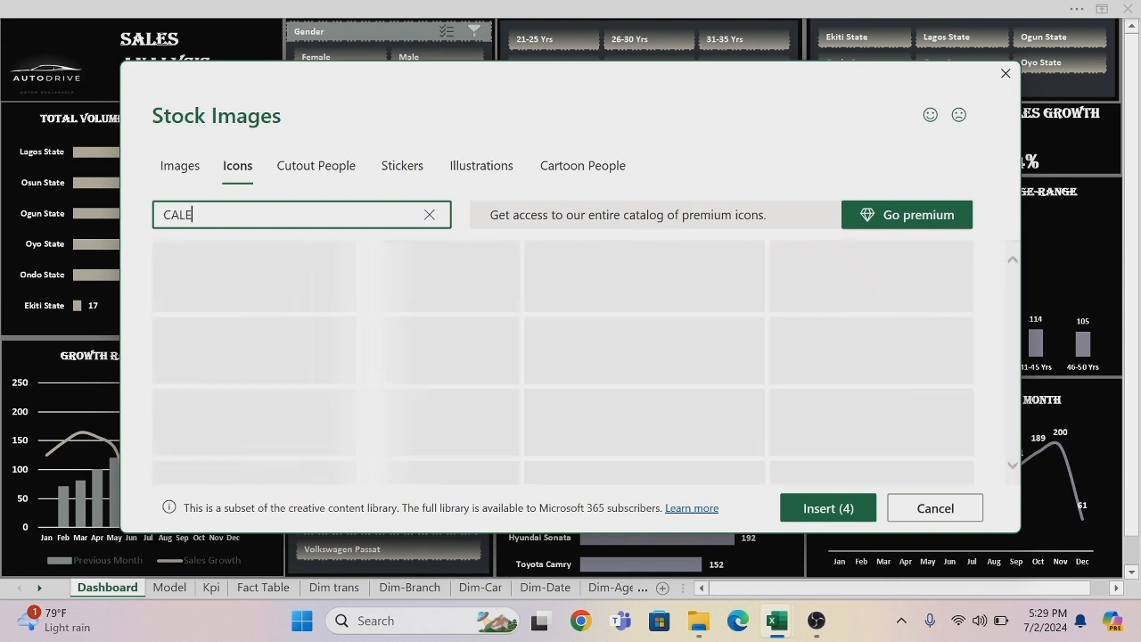
type("NDAR")
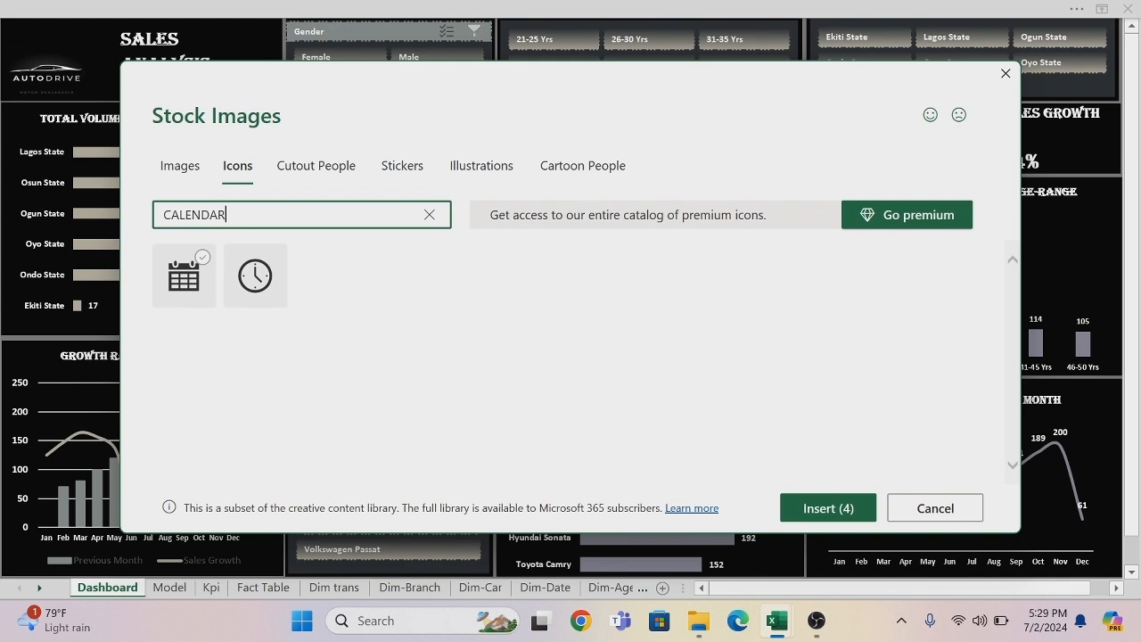
left_click(185, 272)
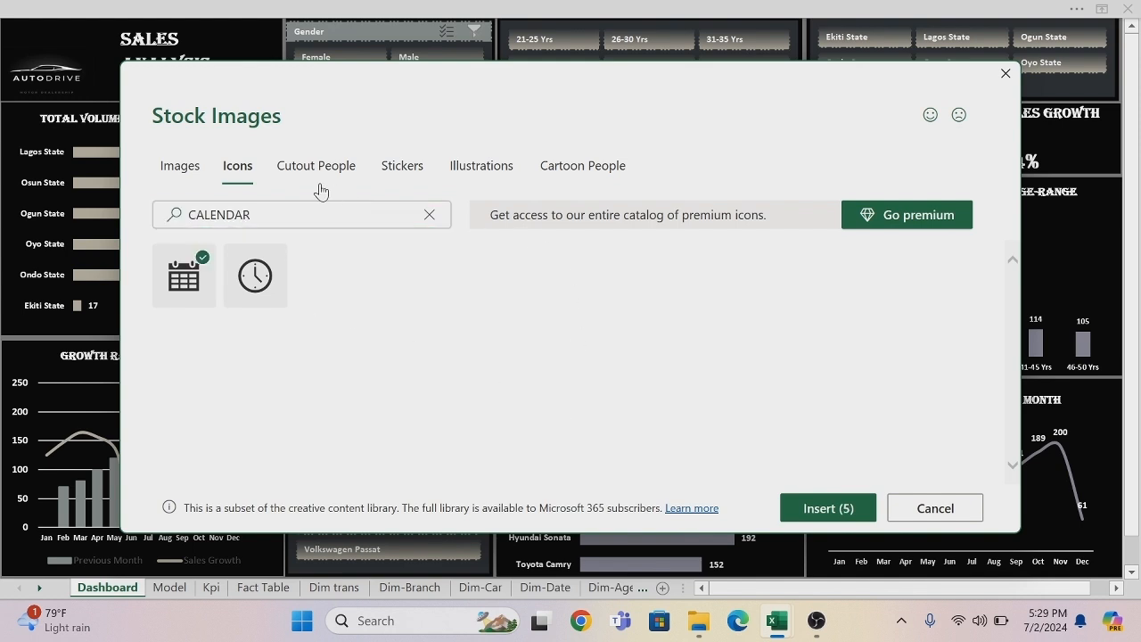
left_click(263, 212)
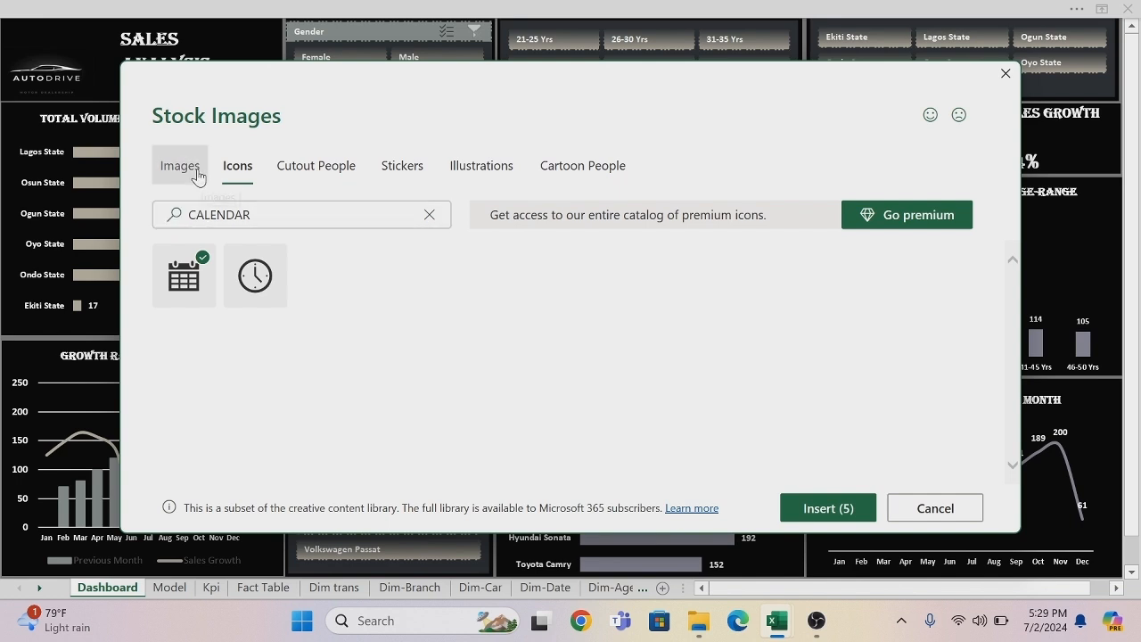
left_click(197, 176)
left_click(225, 179)
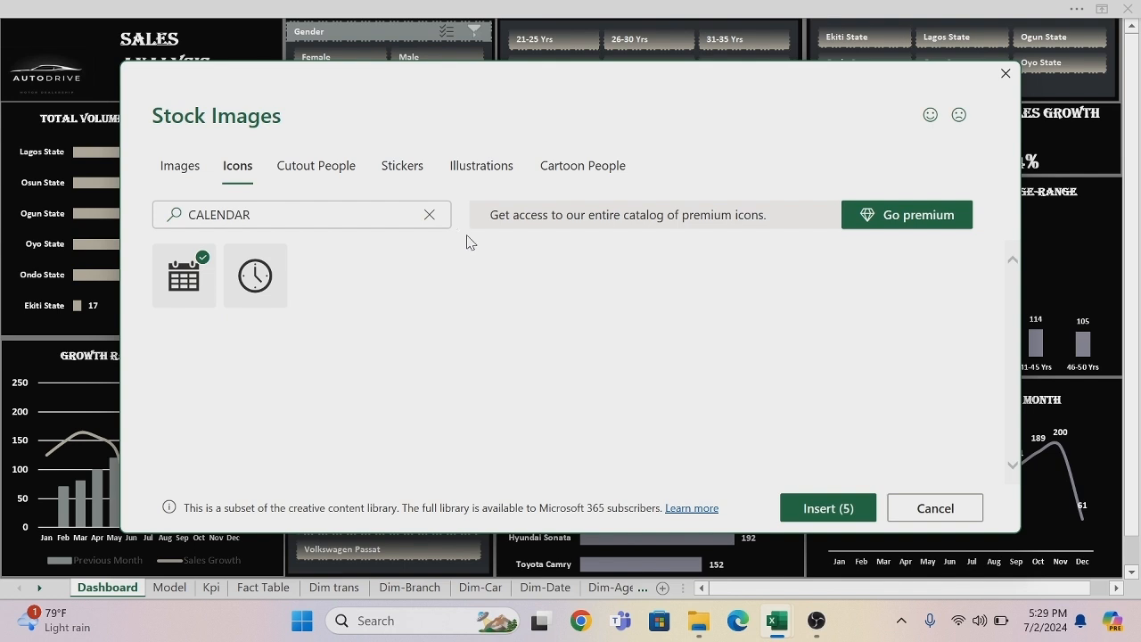
Clear the calendar search, search the icons for SHOPPING and add the shopping cart icon to the selection.
left_click(429, 221)
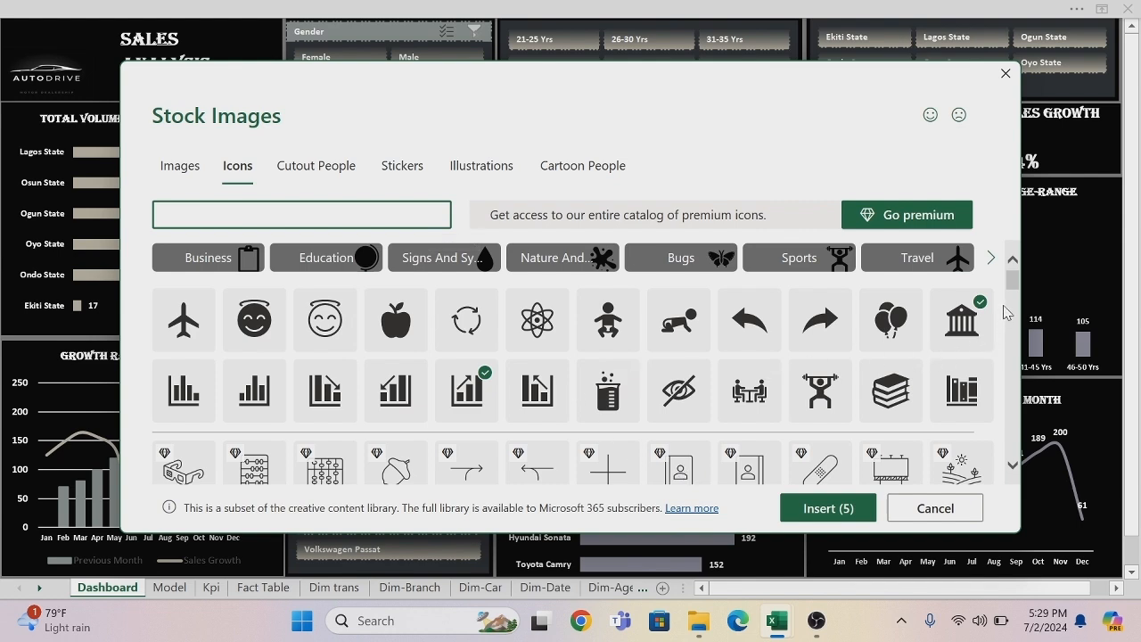
left_click_drag(1013, 288, 1034, 405)
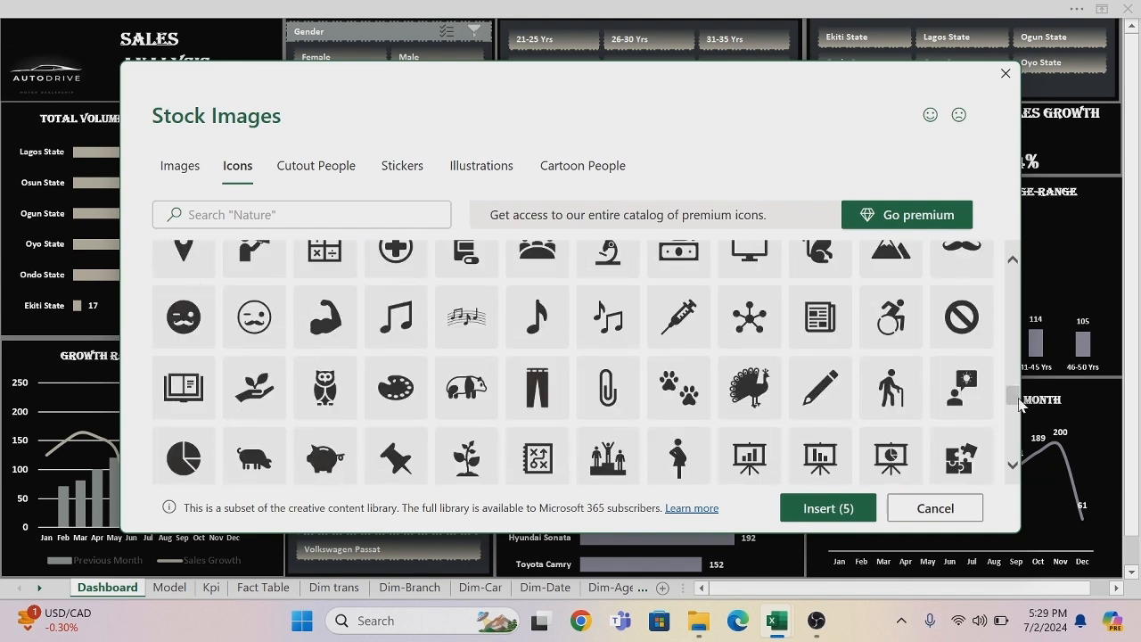
left_click_drag(1020, 403, 996, 279)
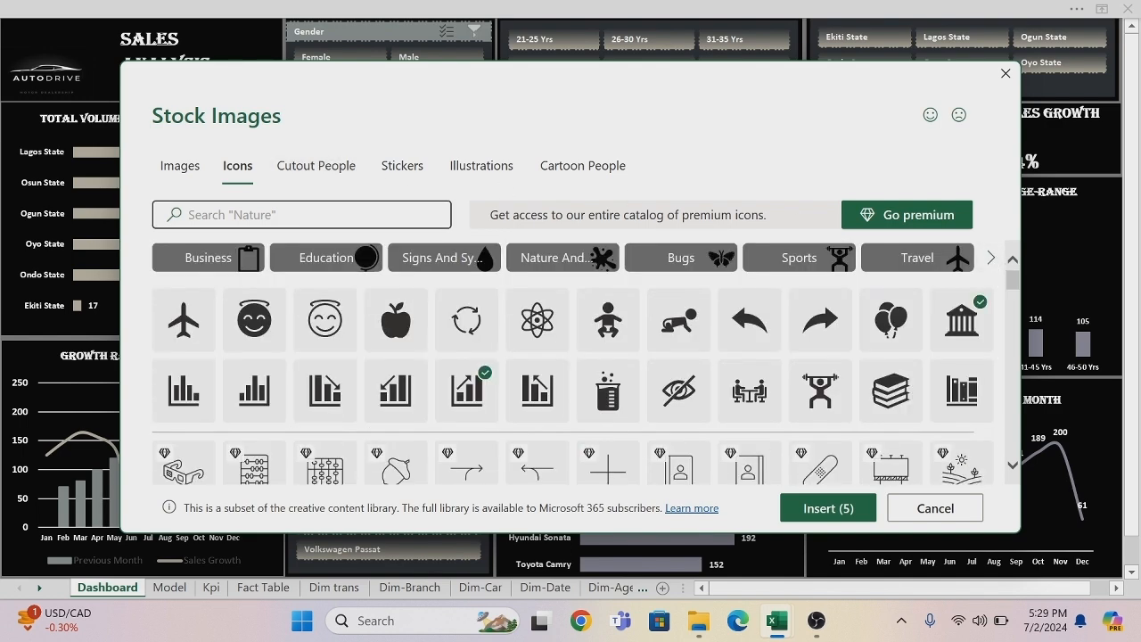
left_click(275, 222)
type("S")
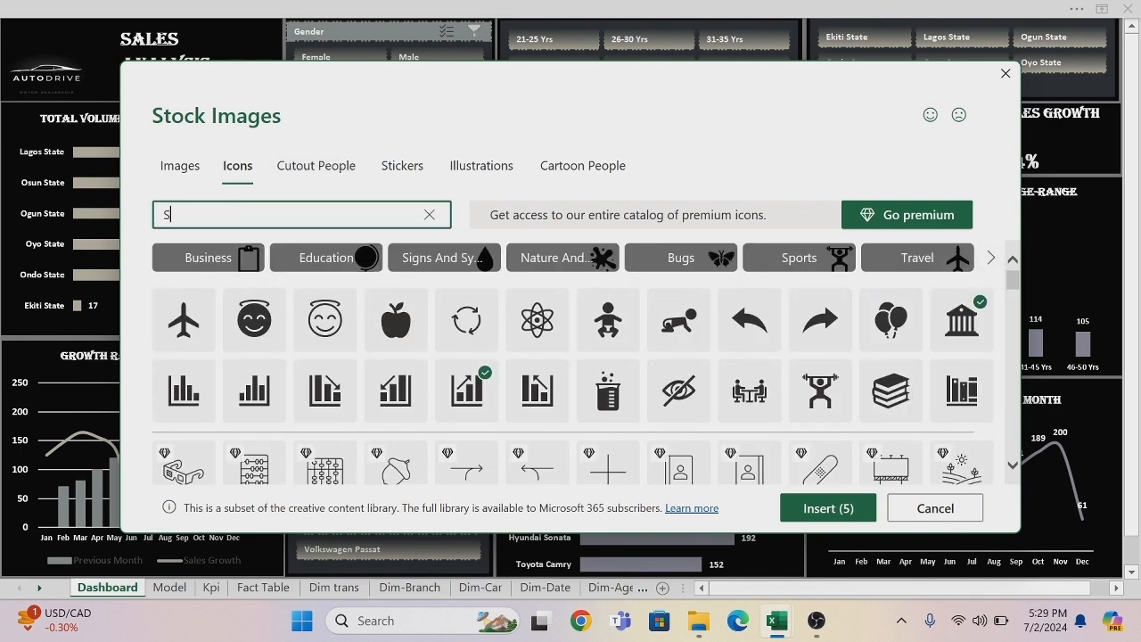
type("HOPP")
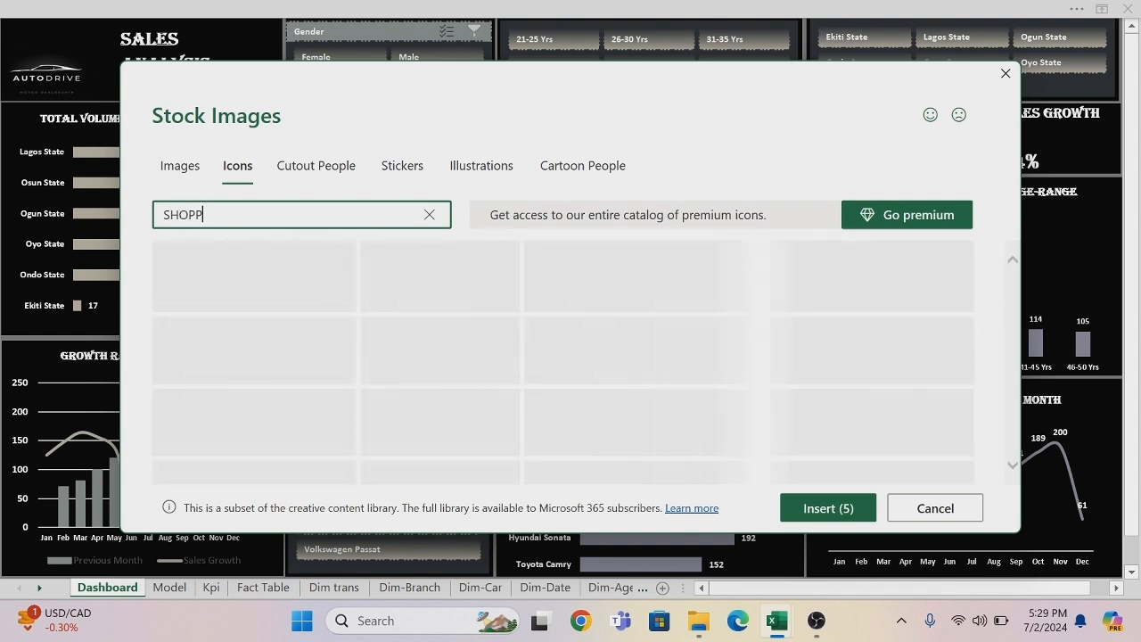
type("I")
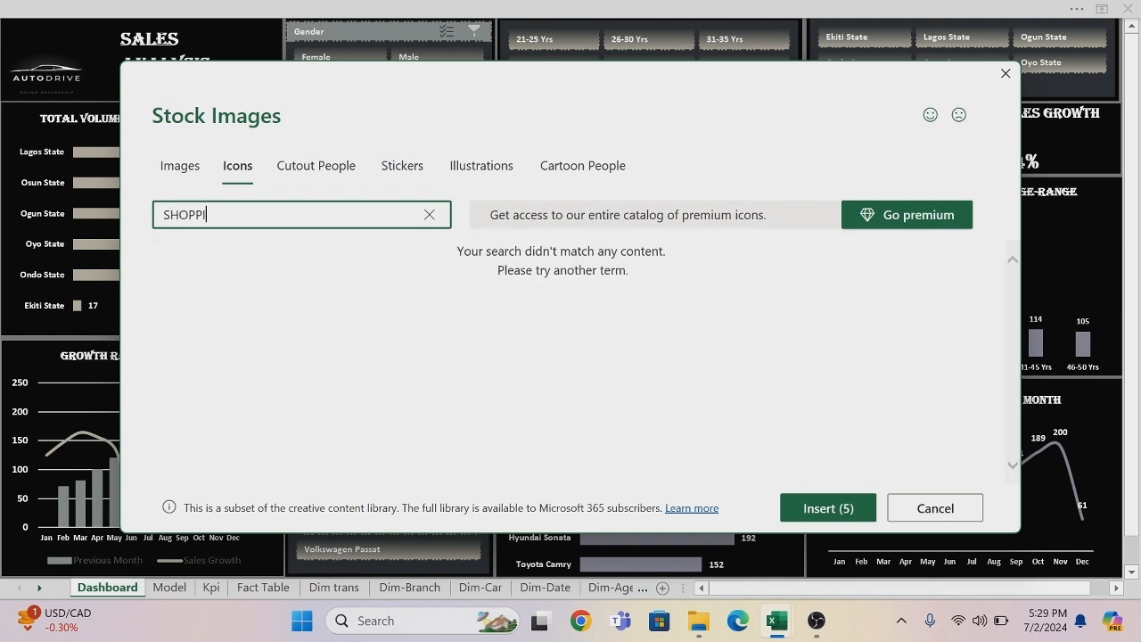
type("NG")
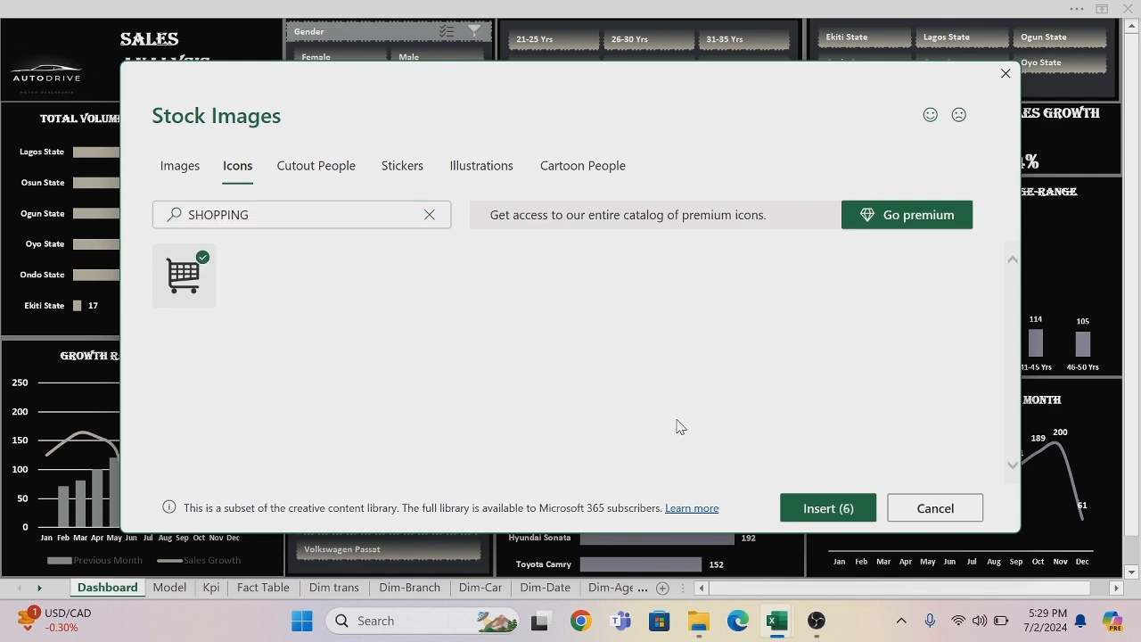
Insert the six selected stock icons and move them together up over the gender chart.
left_click(810, 507)
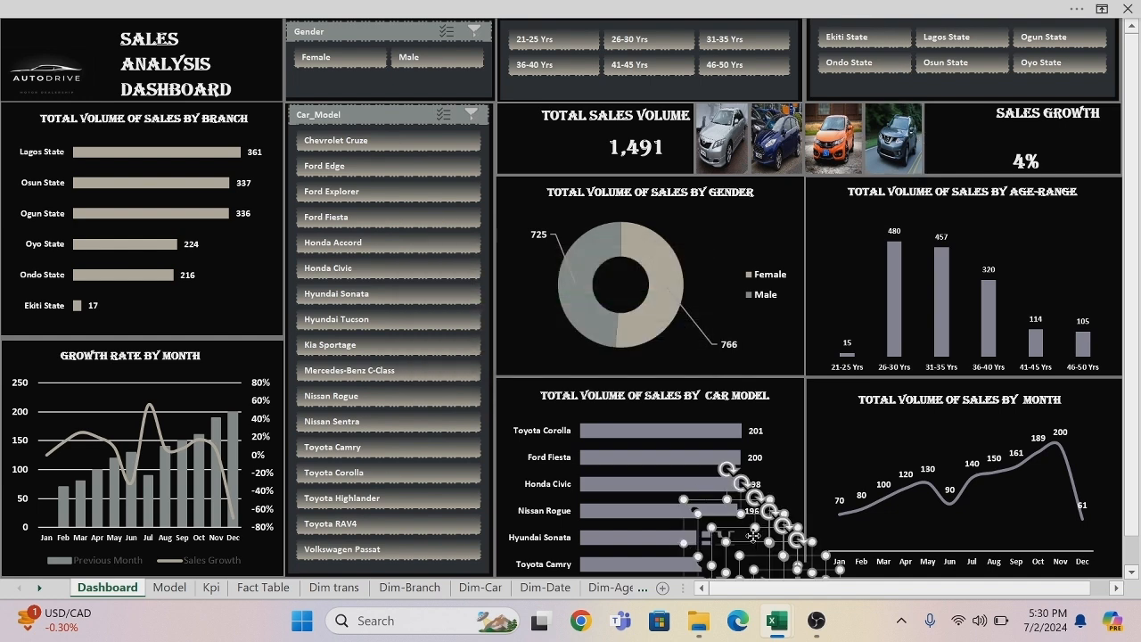
left_click_drag(792, 500, 704, 352)
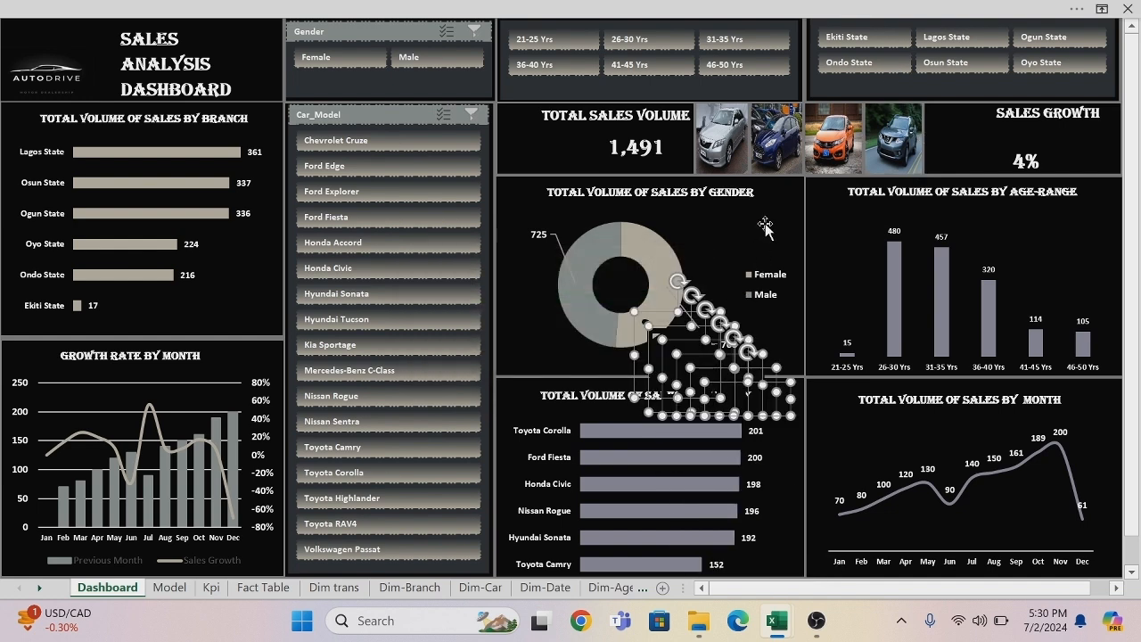
left_click(753, 245)
Separate the overlapping bank, car, calendar, cart, people and growth chart icons by spreading them over the Car_Model slicer.
left_click(685, 359)
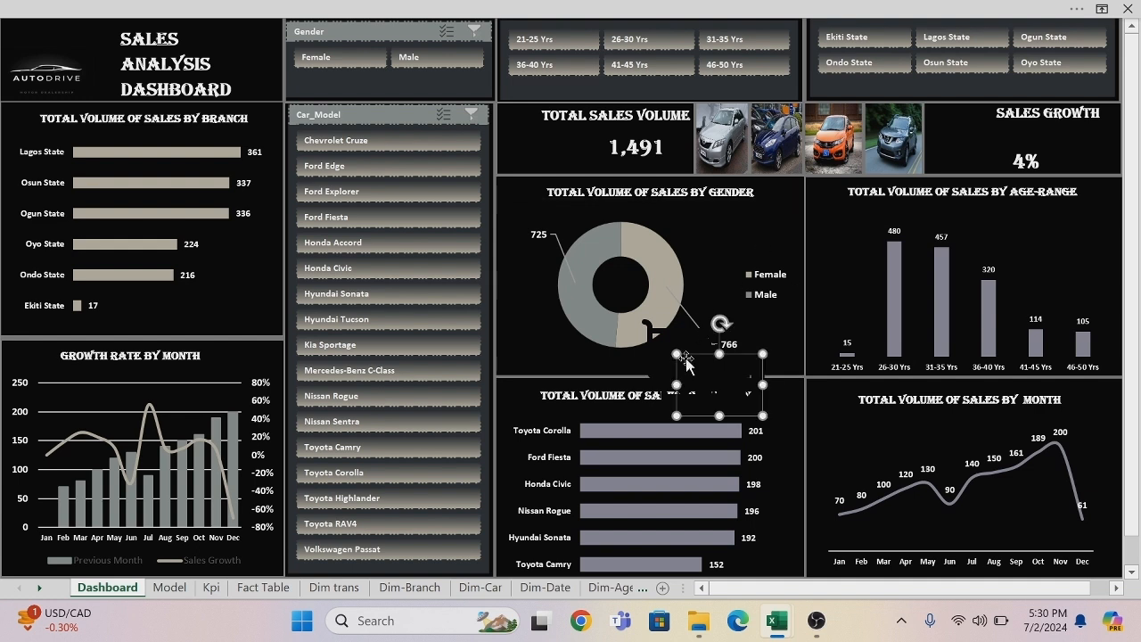
left_click_drag(686, 359, 382, 428)
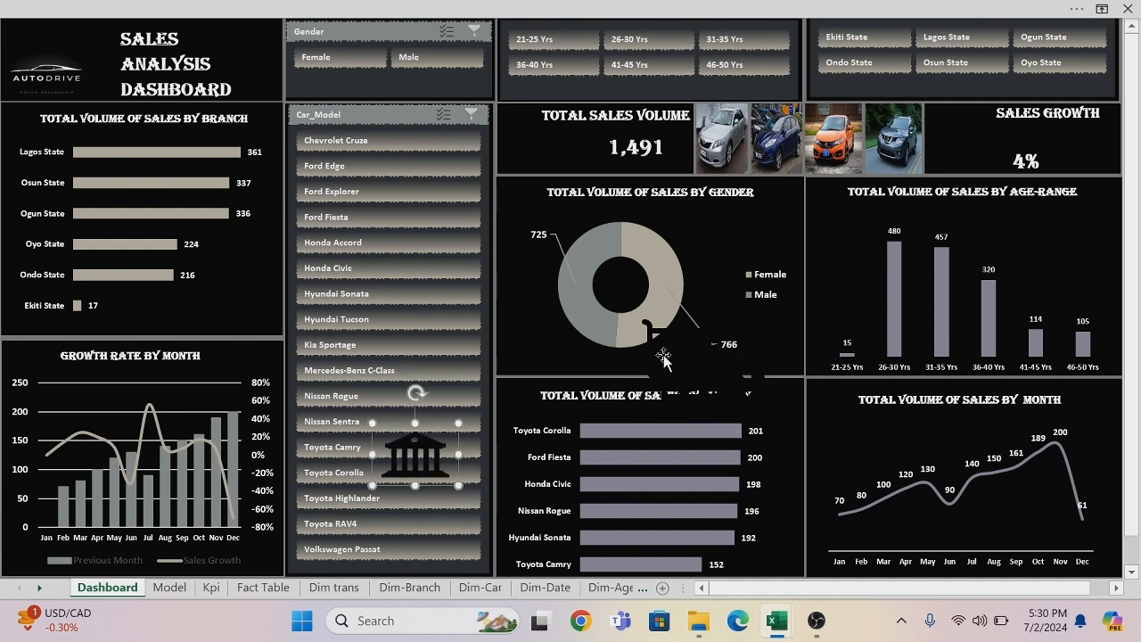
left_click_drag(663, 356, 330, 260)
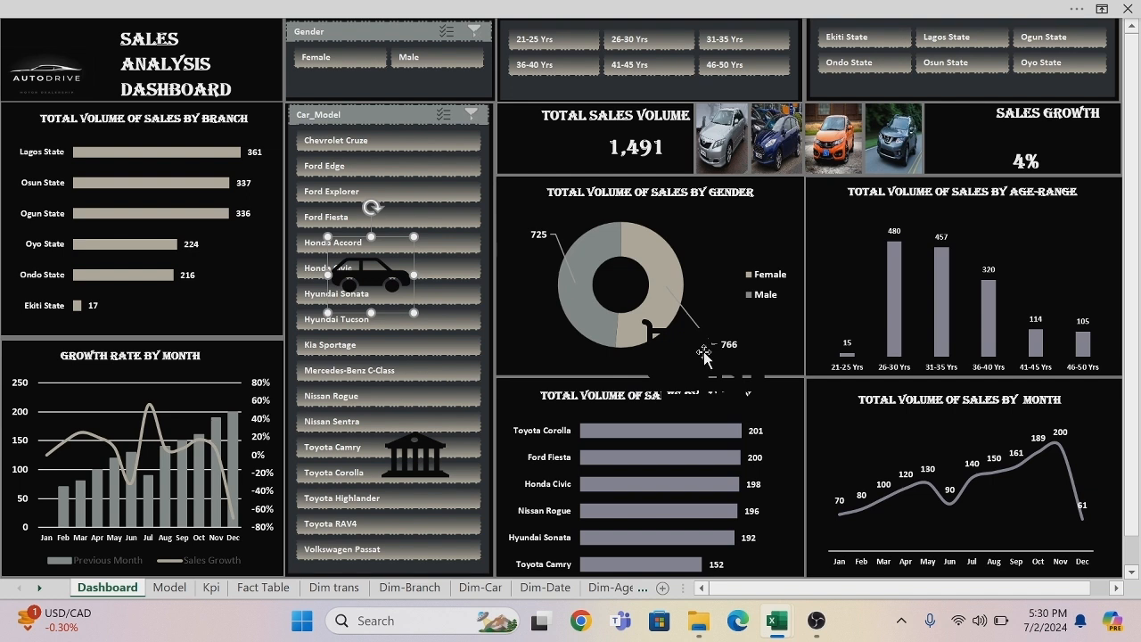
left_click_drag(703, 354, 389, 164)
left_click(637, 378)
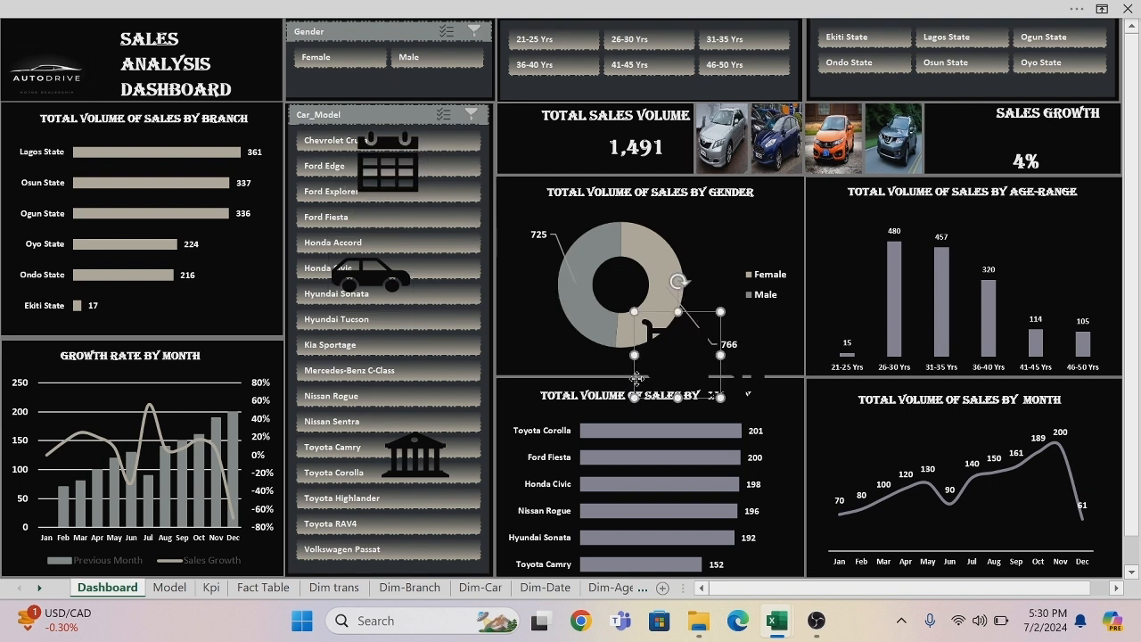
left_click_drag(637, 379, 313, 401)
left_click_drag(723, 359, 446, 311)
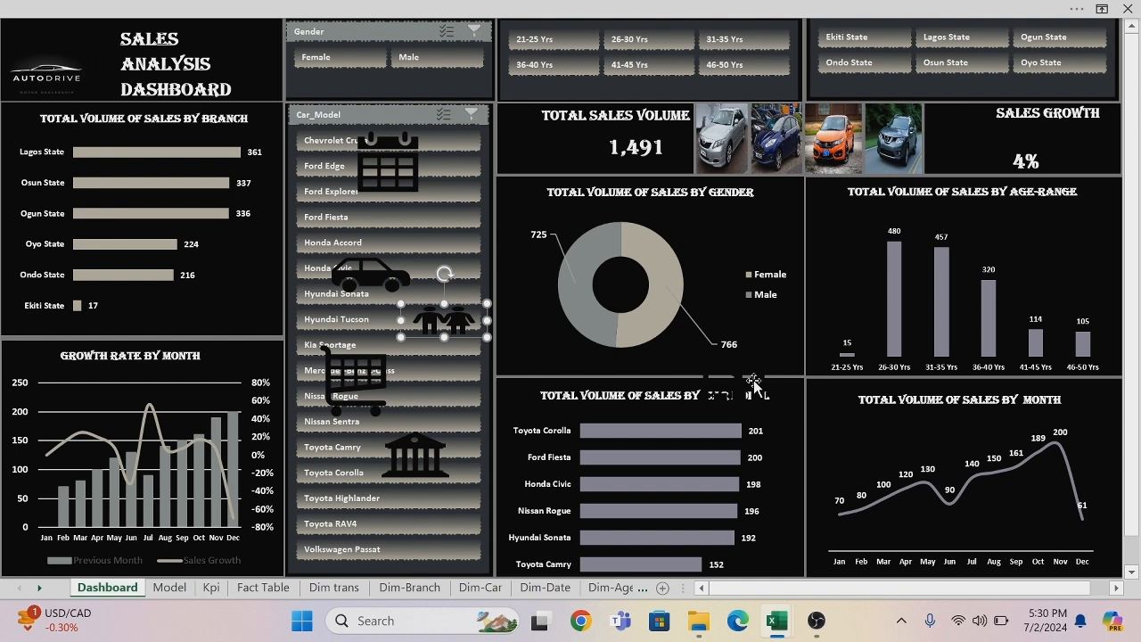
left_click_drag(746, 387, 437, 223)
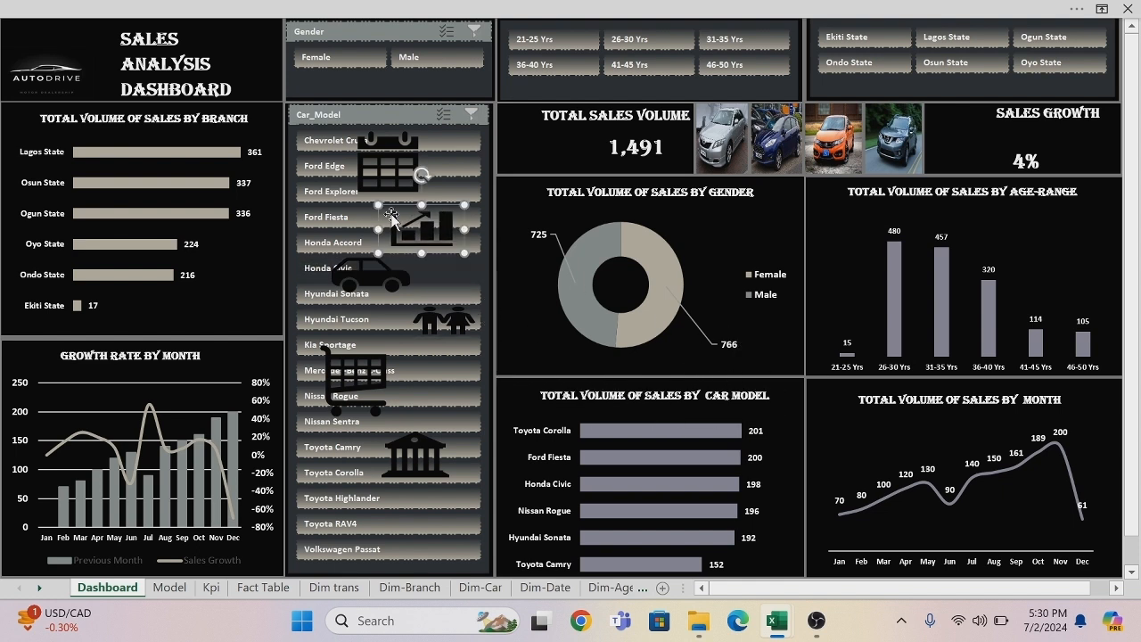
Shrink the shopping cart icon, place it beside the Total Sales Volume value and fill it white.
left_click(348, 392)
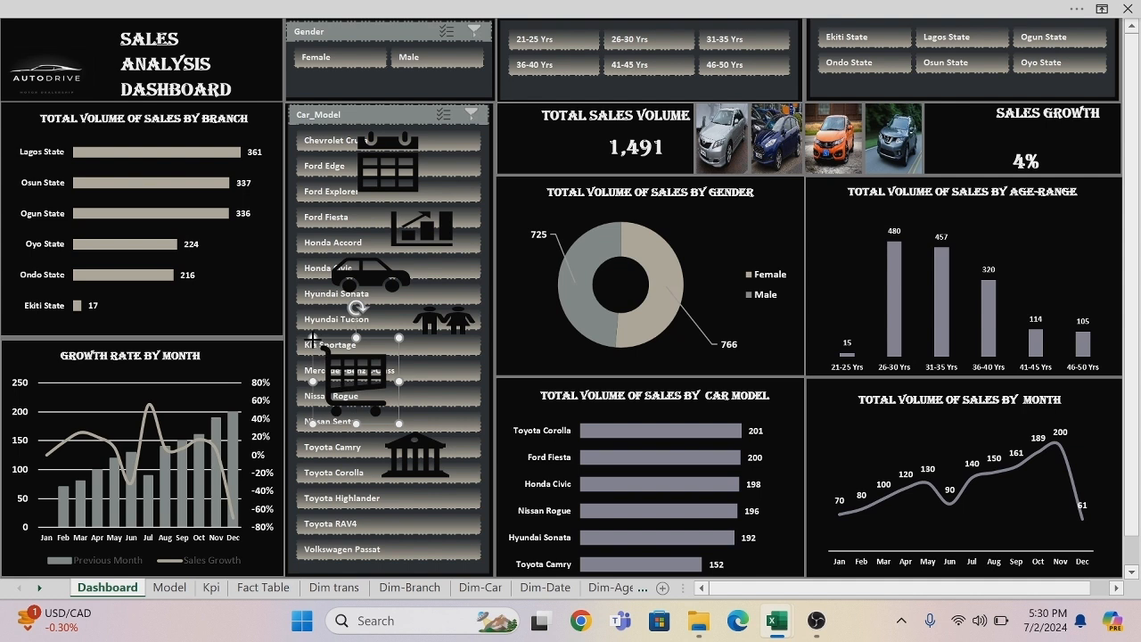
left_click_drag(312, 339, 537, 141)
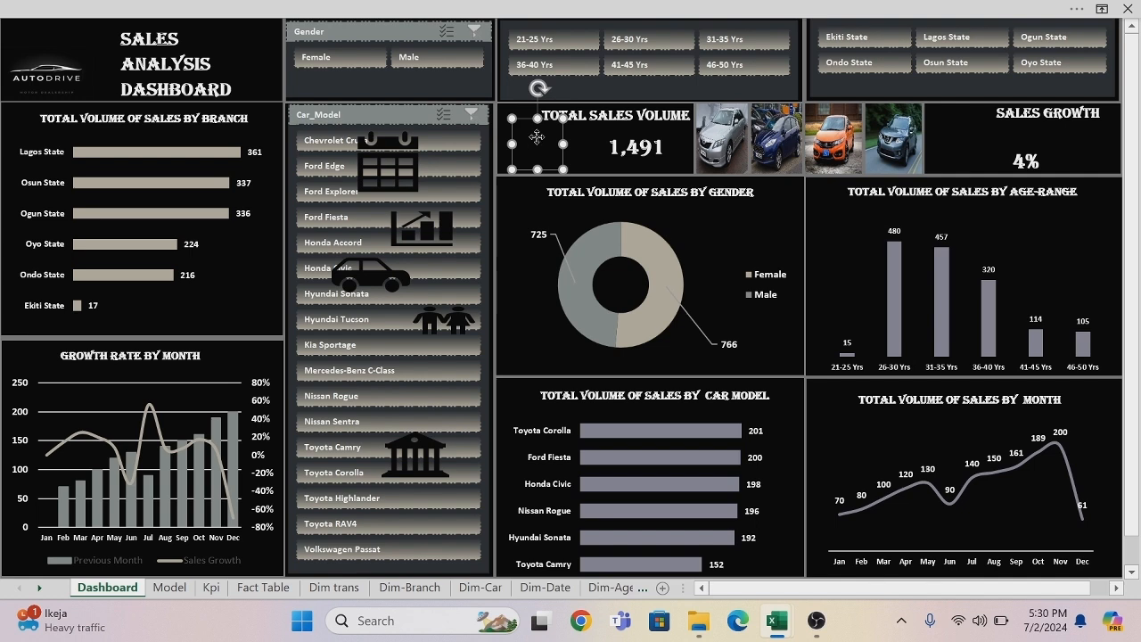
right_click(537, 136)
left_click(611, 87)
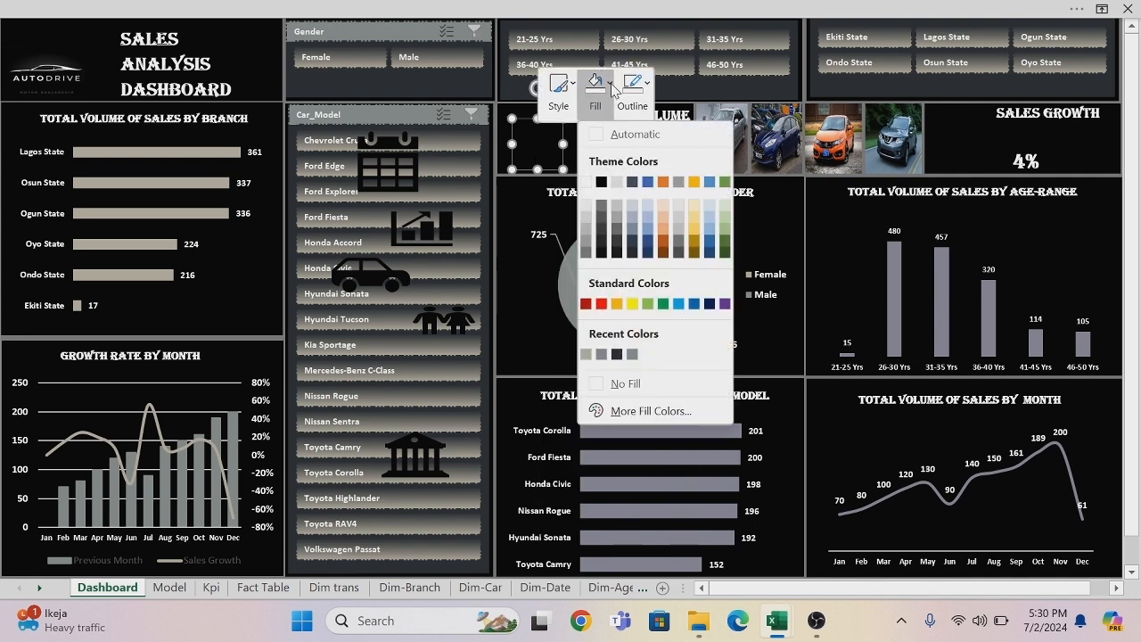
left_click(585, 182)
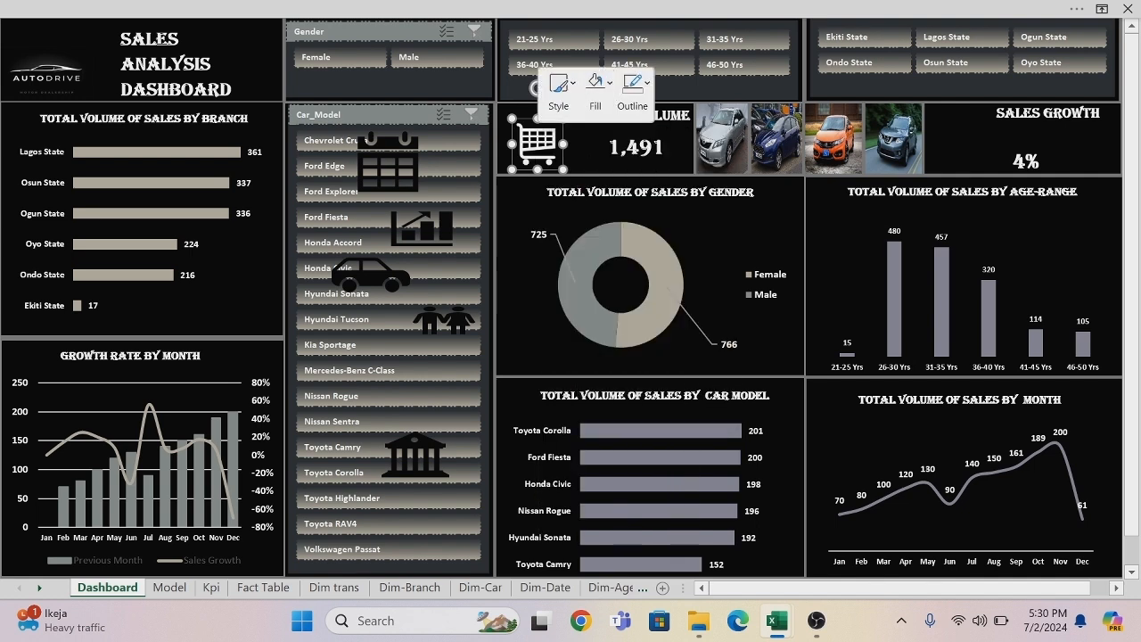
Shrink the car icon, place it beside the Total Volume of Sales by Car Model title and fill it white.
left_click(380, 274)
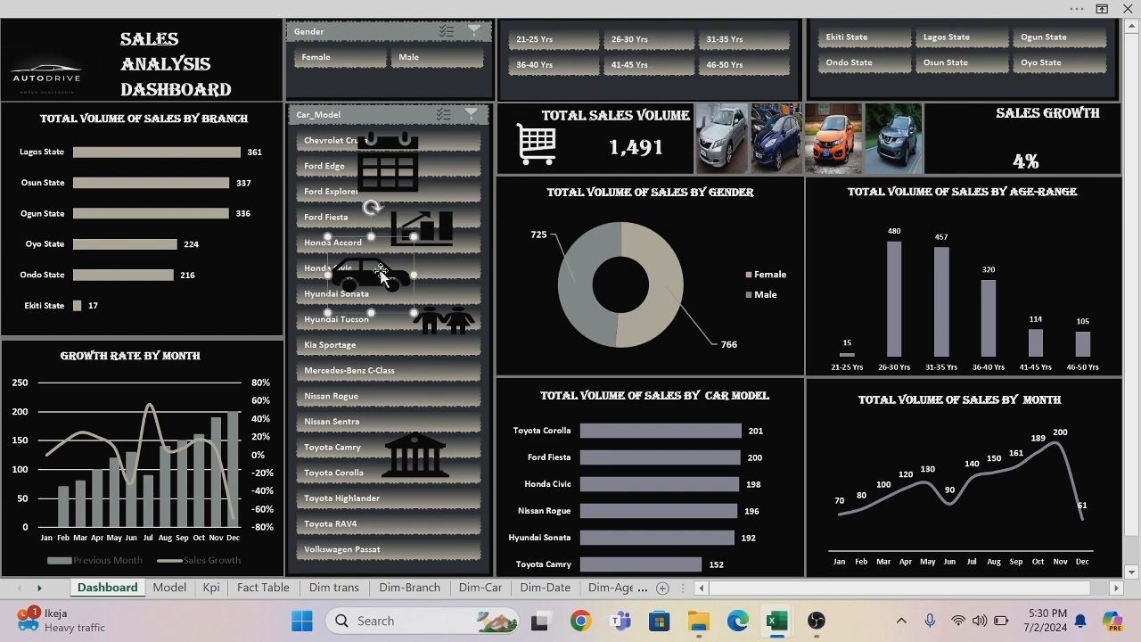
left_click_drag(329, 238, 529, 409)
right_click(529, 406)
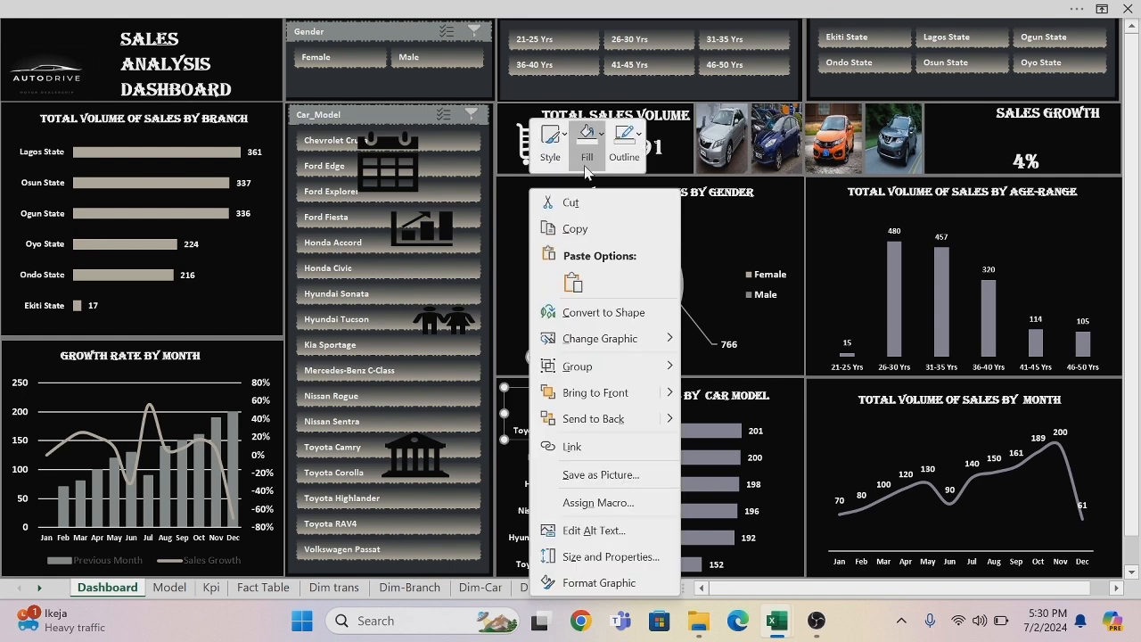
left_click(602, 136)
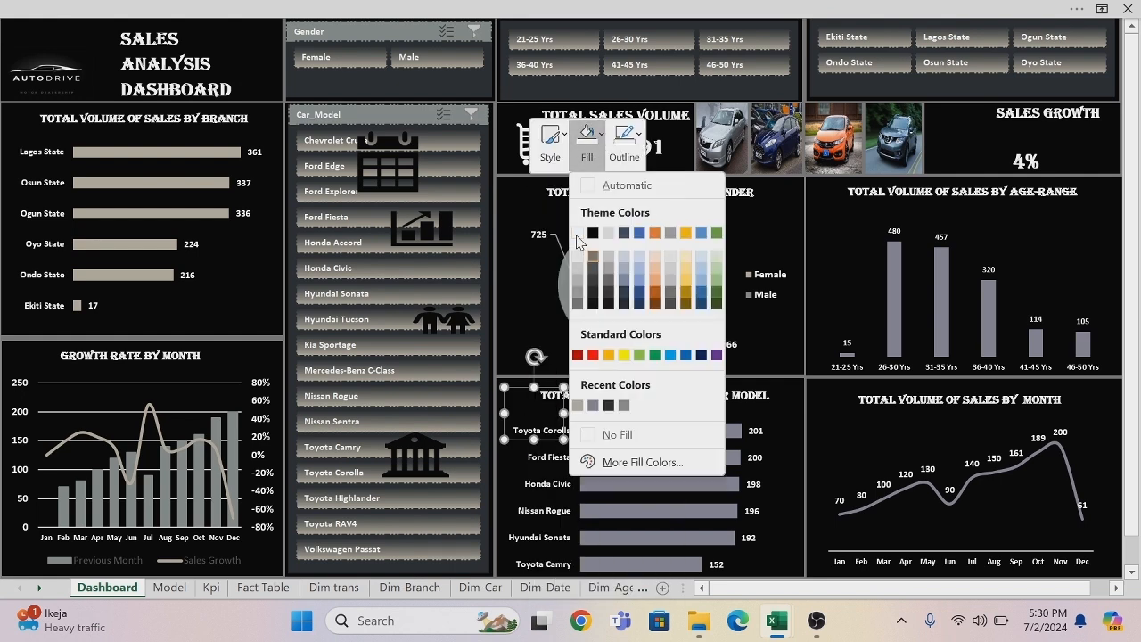
left_click(577, 234)
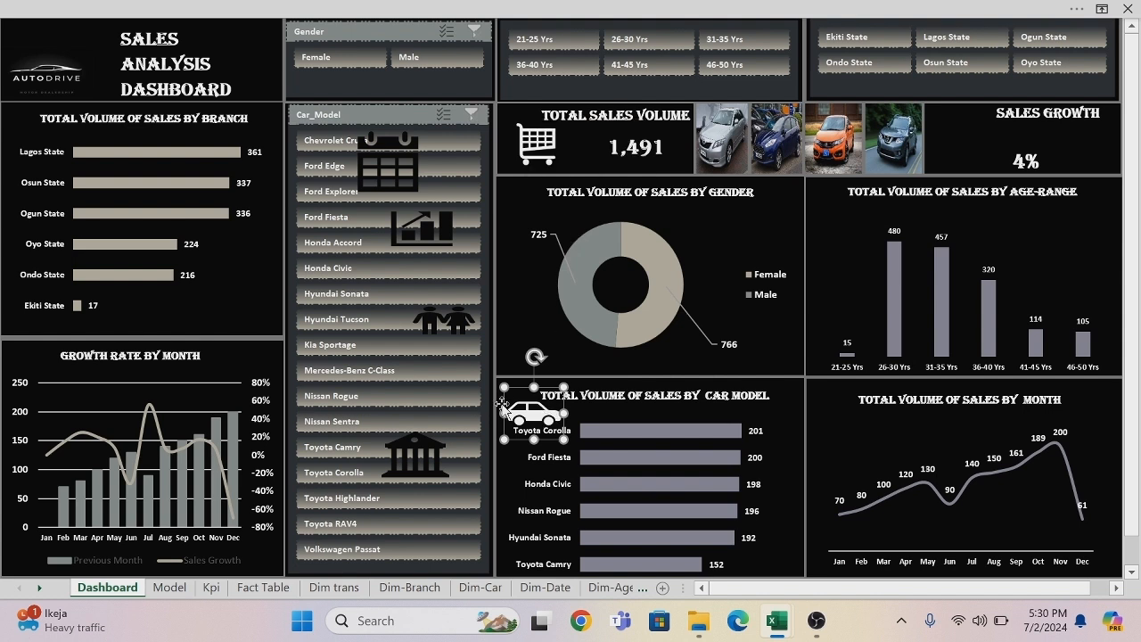
Shrink the growth chart icon on the Car_Model slicer and fill it white.
left_click(433, 233)
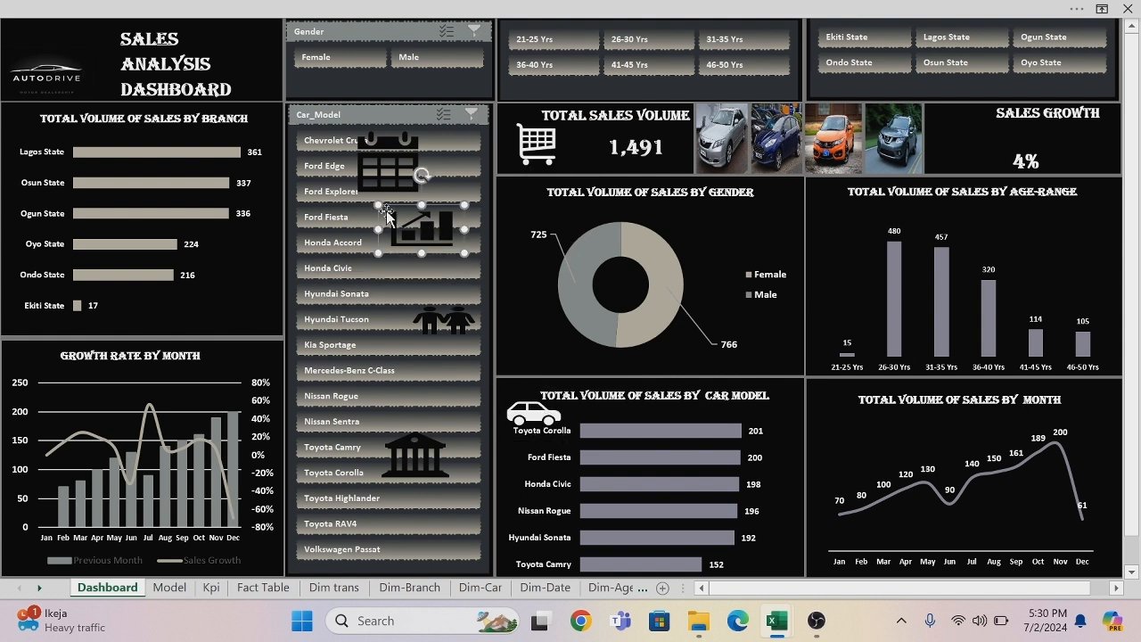
left_click_drag(379, 205, 429, 208)
left_click_drag(465, 253, 449, 244)
right_click(422, 222)
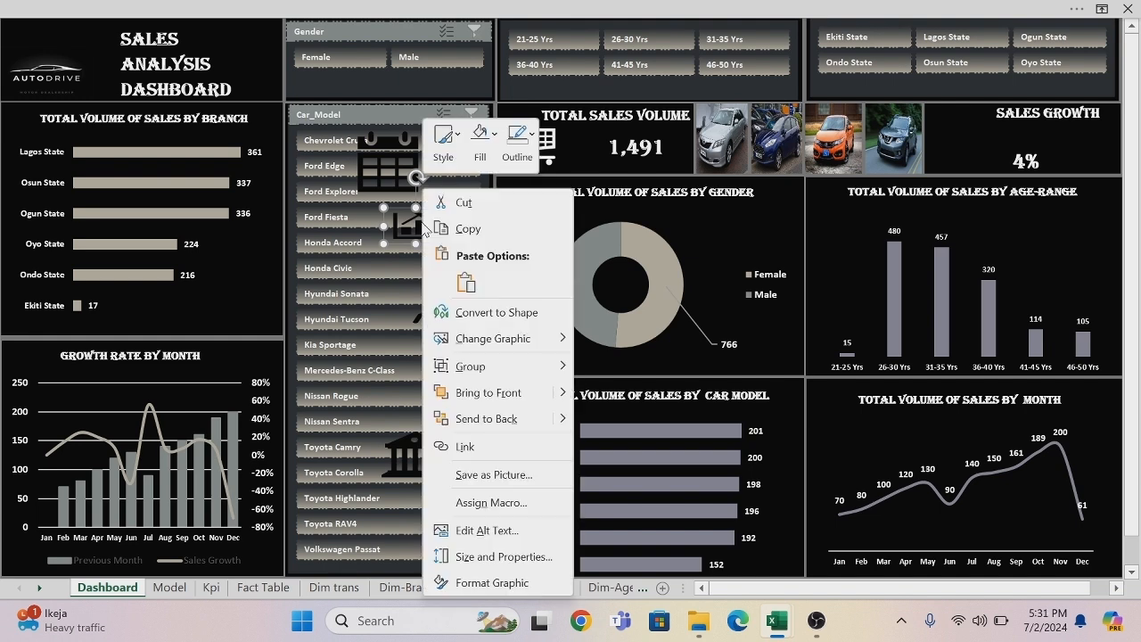
left_click(496, 134)
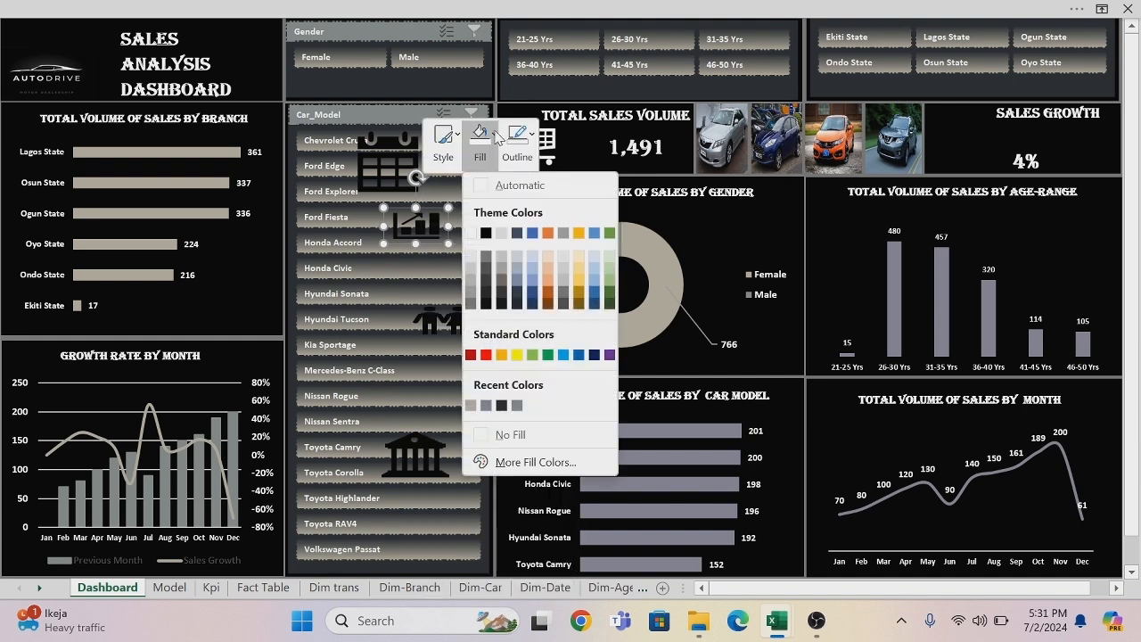
left_click(472, 232)
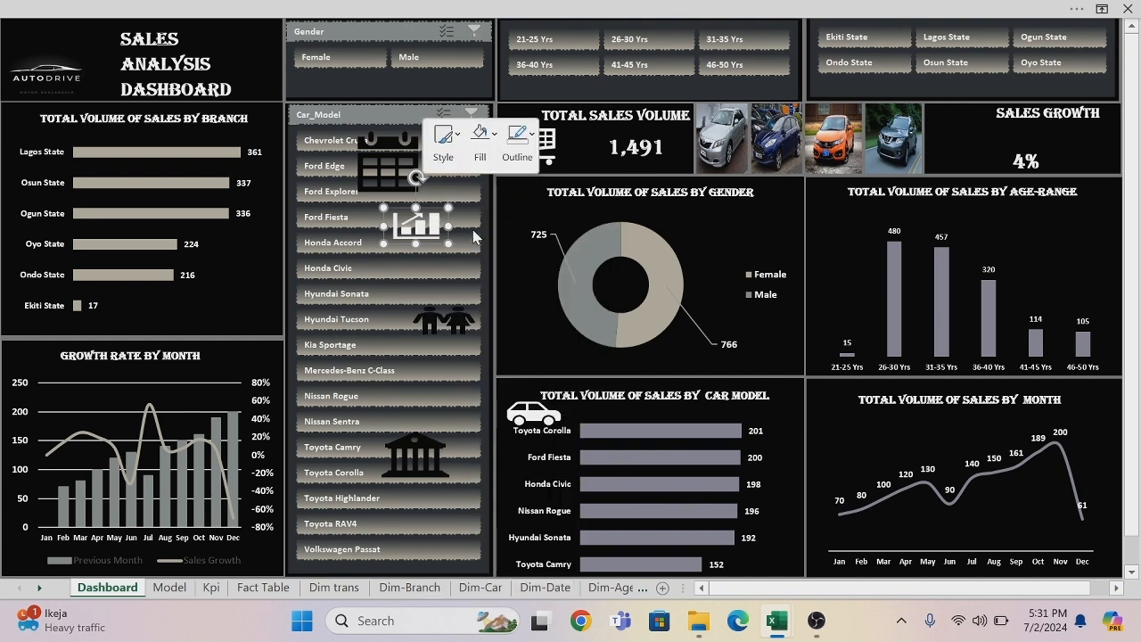
Duplicate the growth chart icon, placing the copy in the Sales Growth box and the original beside the Growth Rate by Month title.
key("ctrl+d")
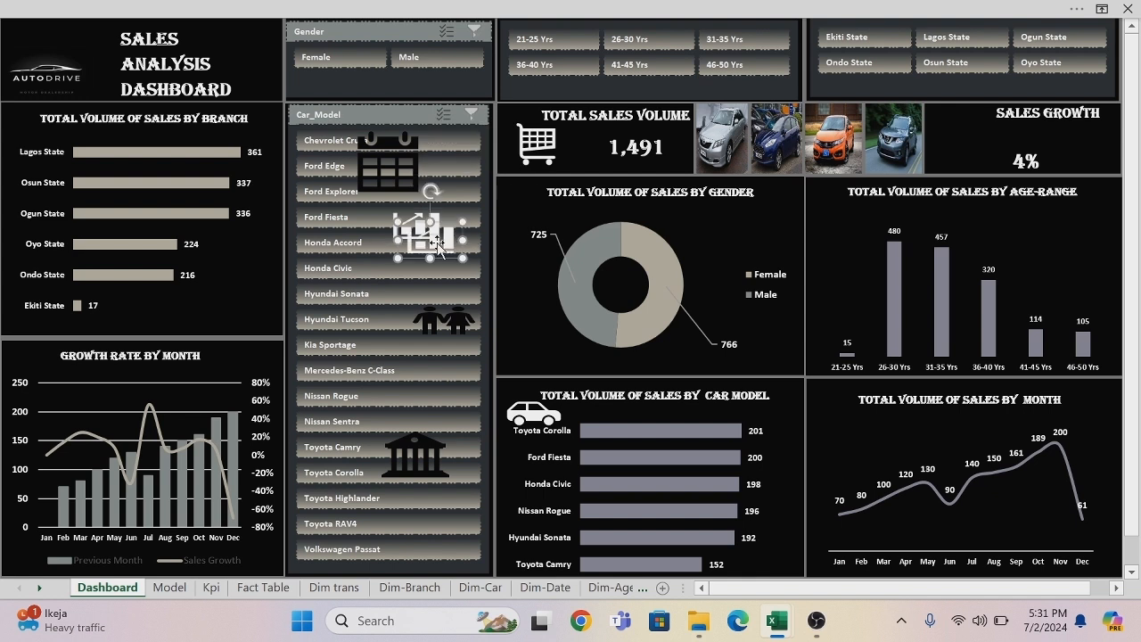
left_click_drag(437, 242, 961, 152)
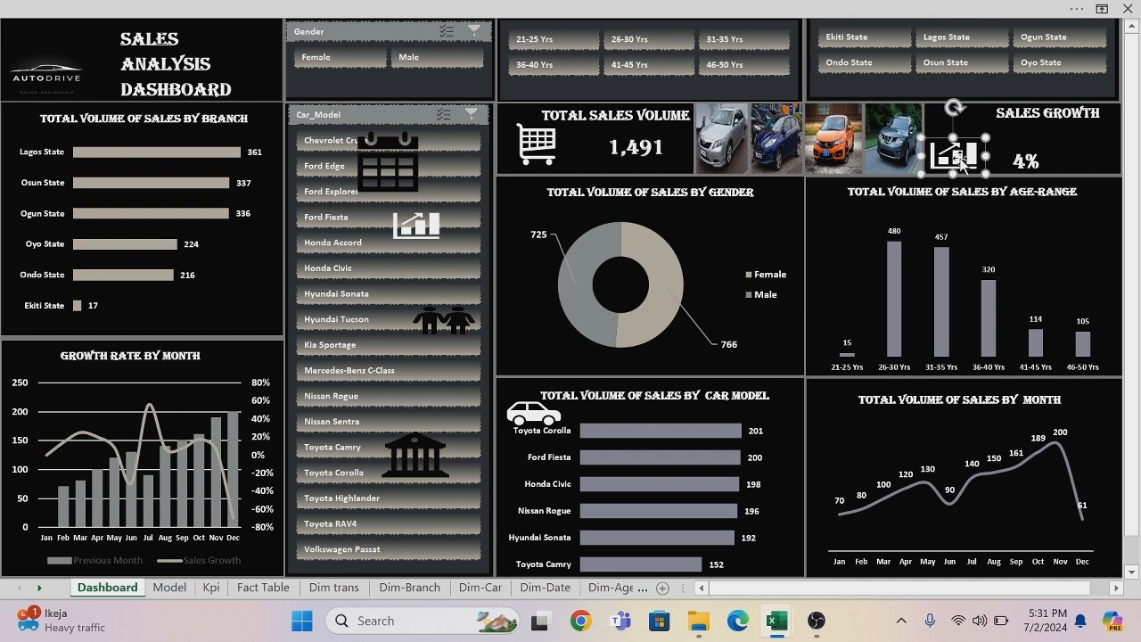
left_click_drag(424, 230, 31, 360)
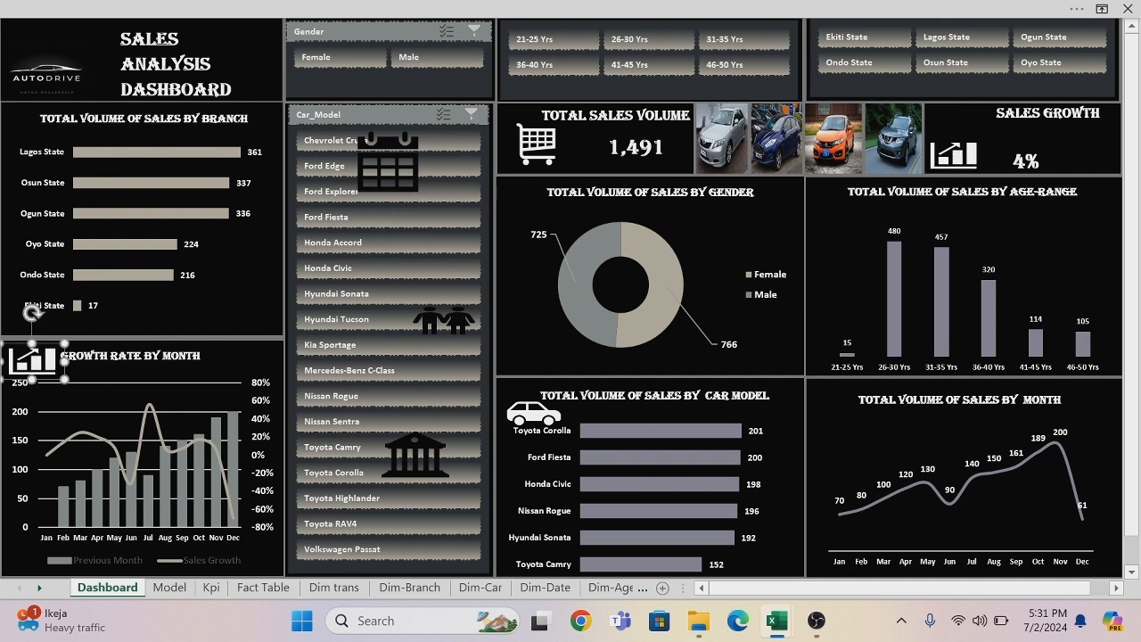
left_click(950, 158)
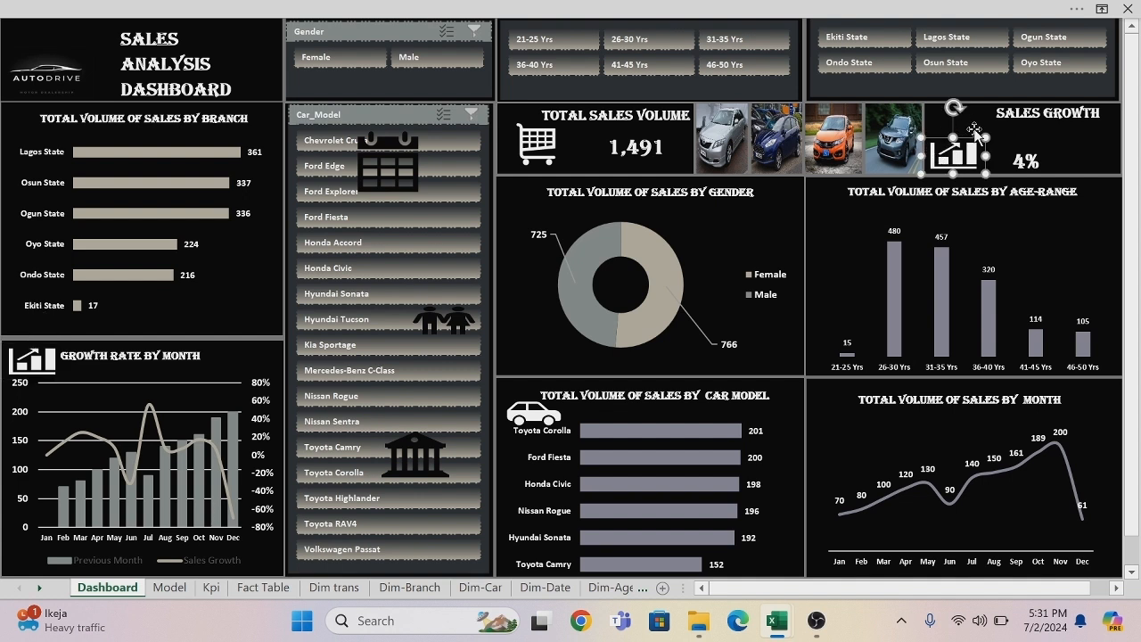
left_click_drag(986, 138, 1026, 109)
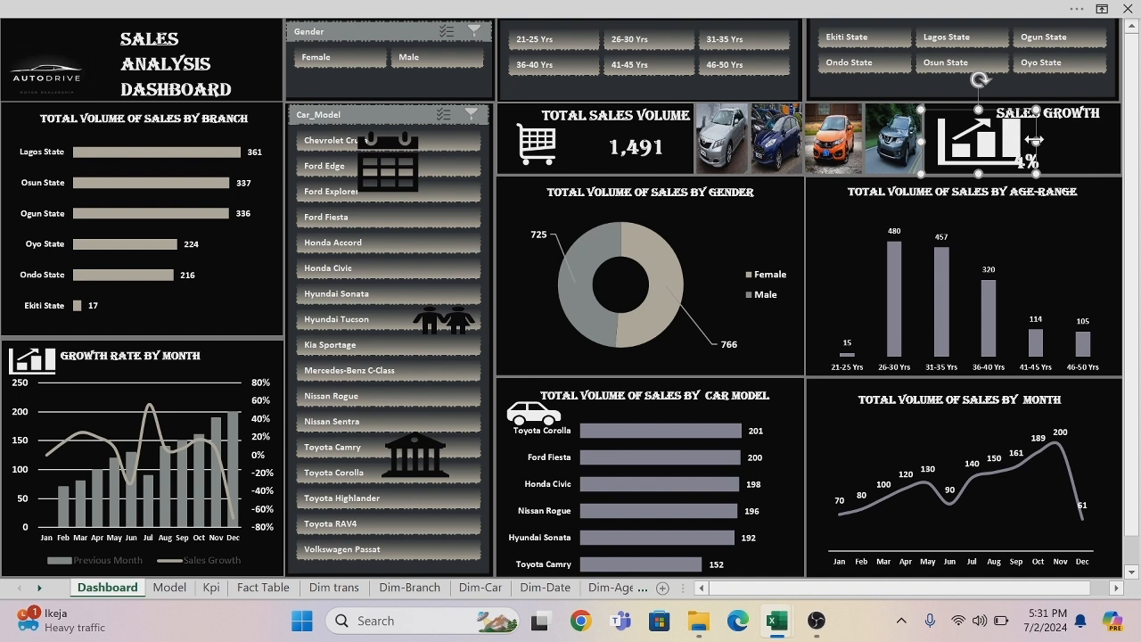
mouse_move(1037, 173)
left_mouse_down()
mouse_move(1030, 165)
mouse_move(1039, 175)
left_mouse_up()
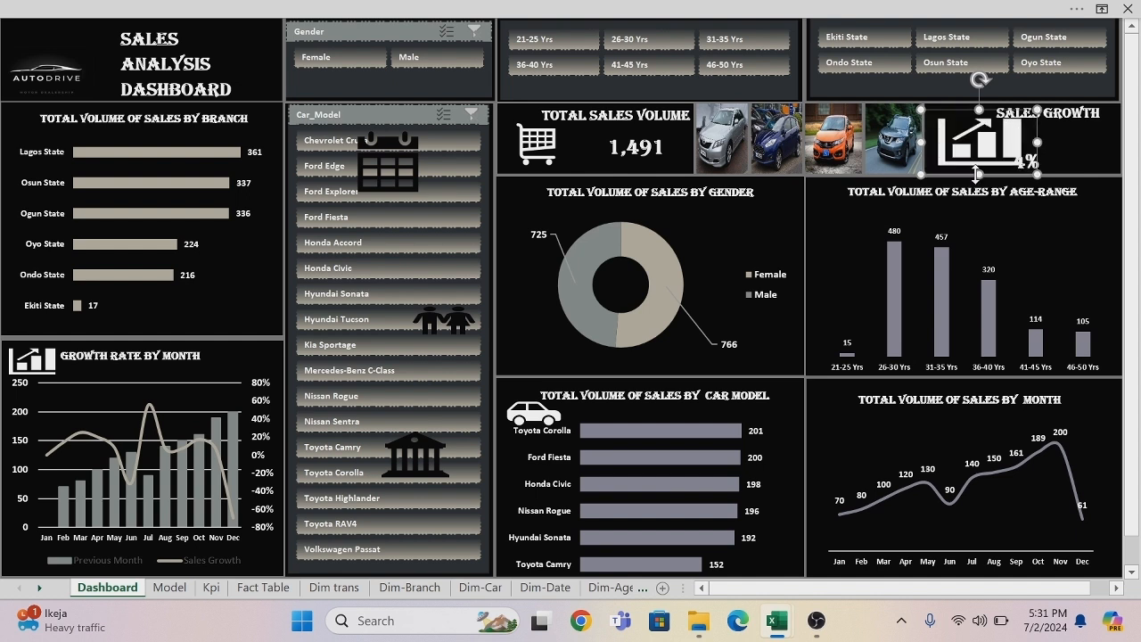
key("ctrl+z")
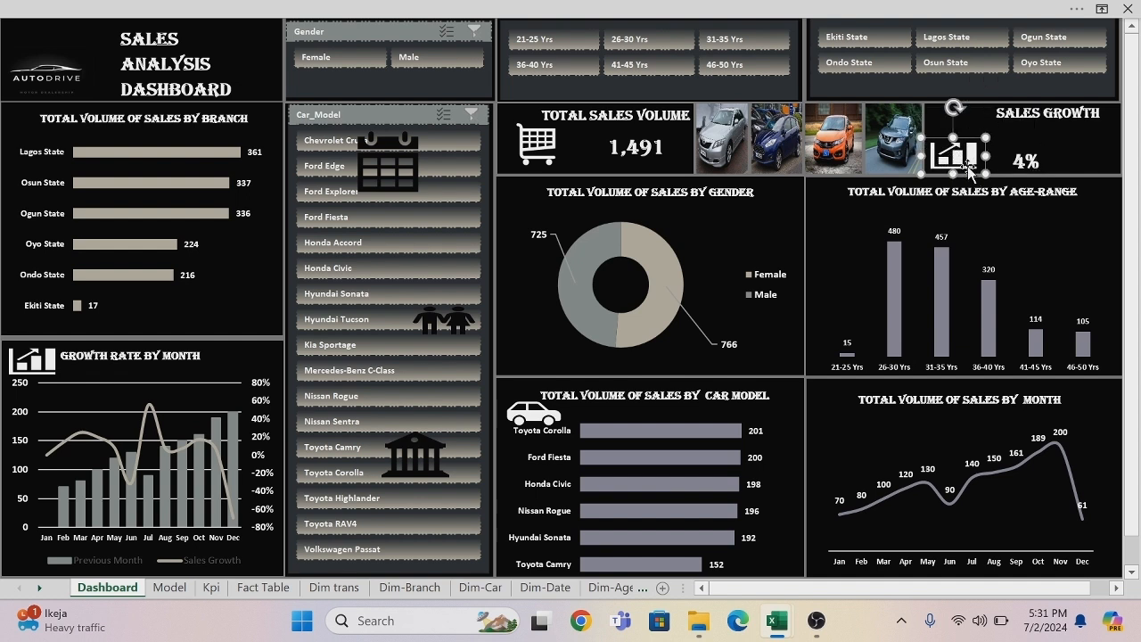
Shrink the bank icon, fill it white and place it beside the Total Volume of Sales by Branch title.
left_click(426, 456)
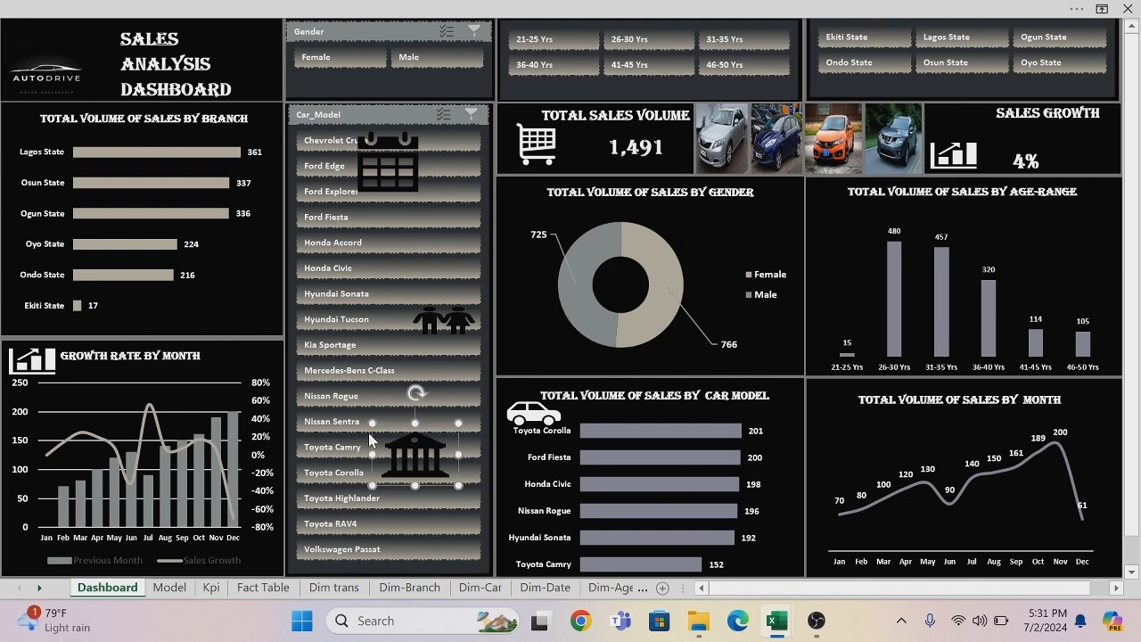
left_click_drag(372, 423, 402, 444)
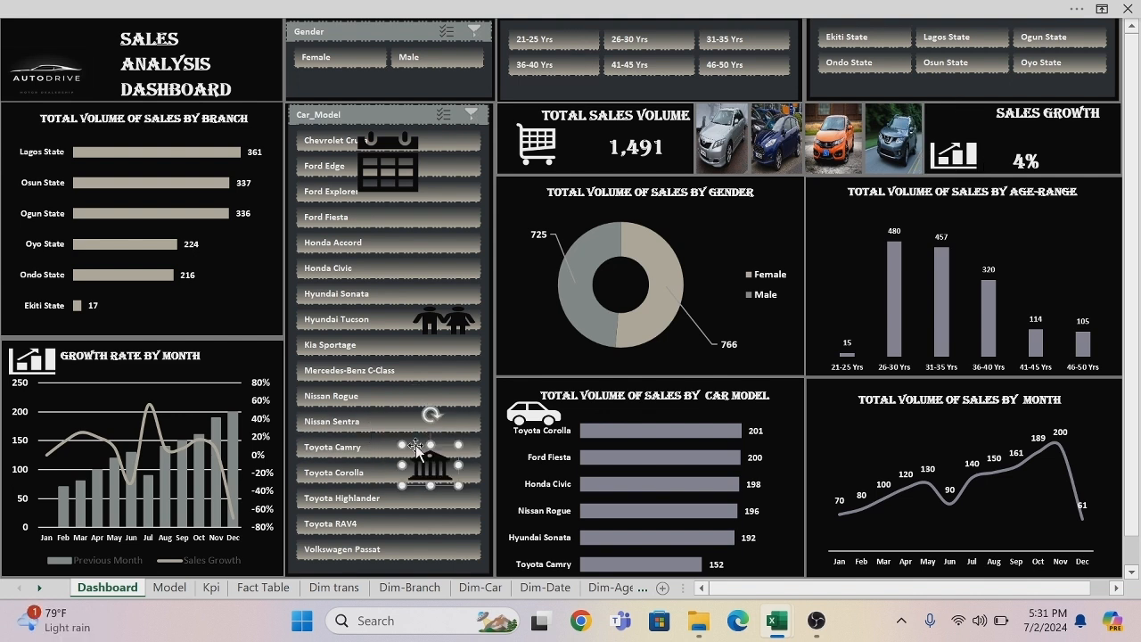
right_click(429, 459)
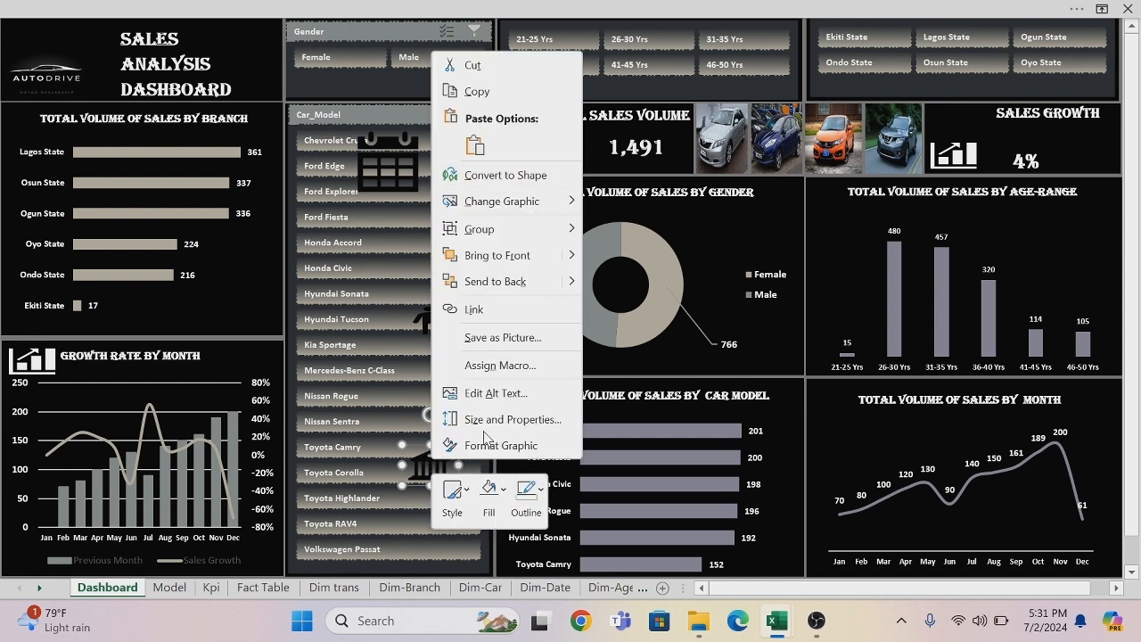
left_click(506, 492)
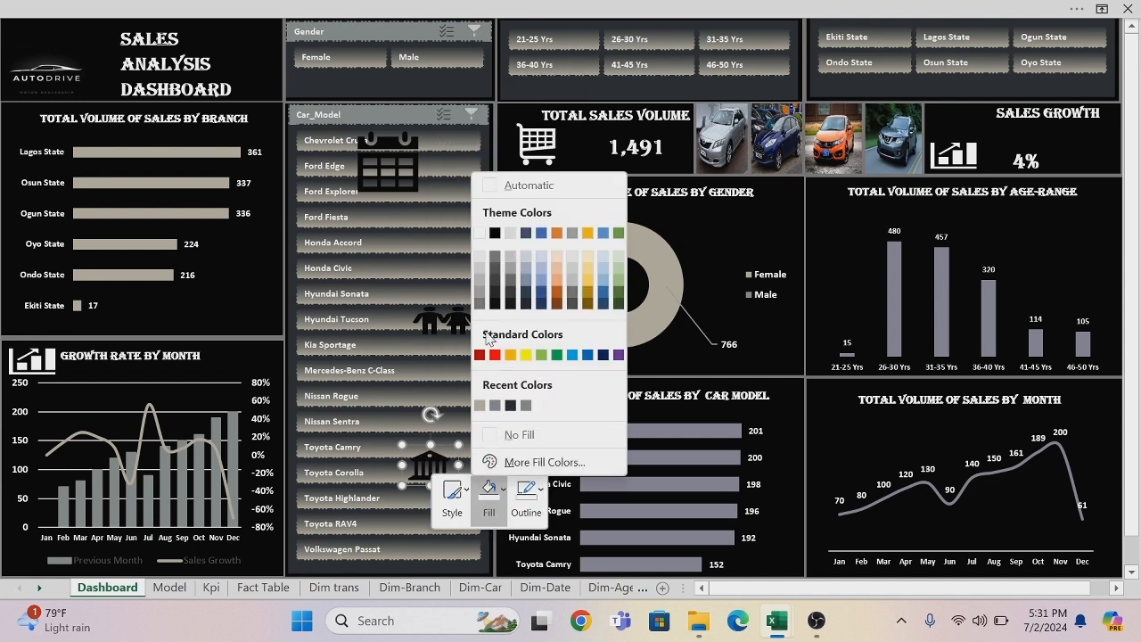
left_click(481, 234)
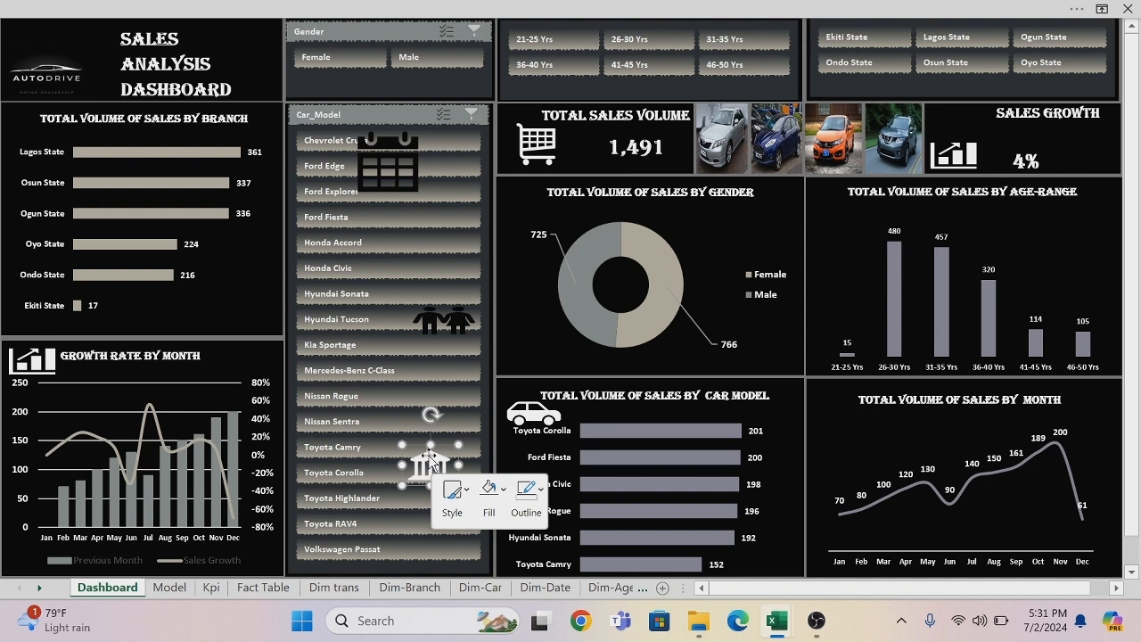
left_click_drag(431, 460, 6, 105)
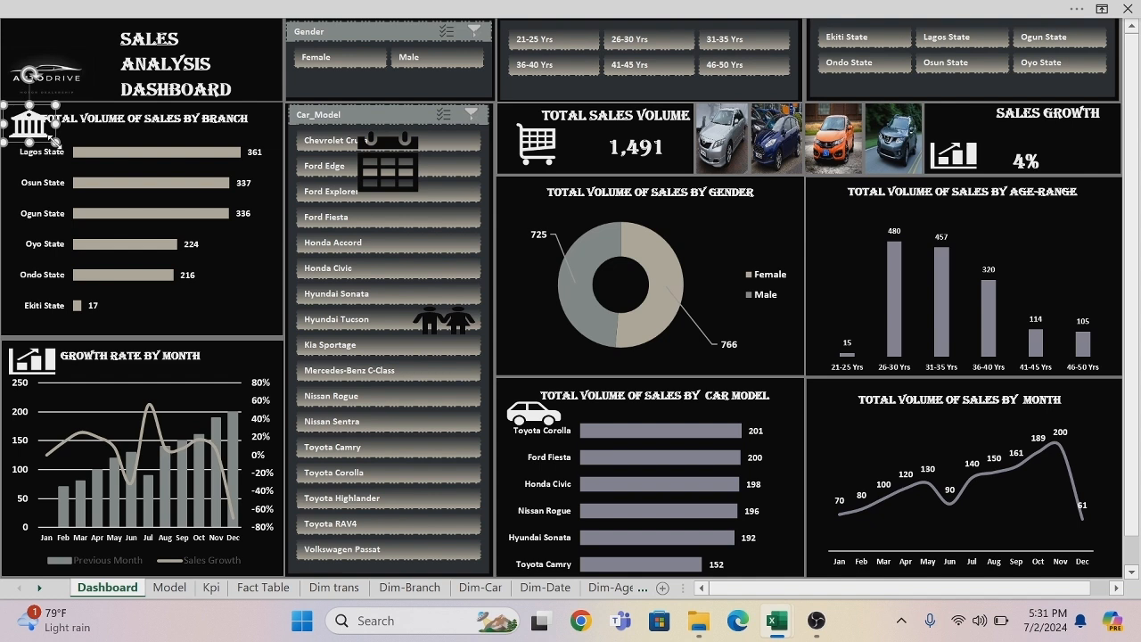
left_click_drag(55, 143, 29, 120)
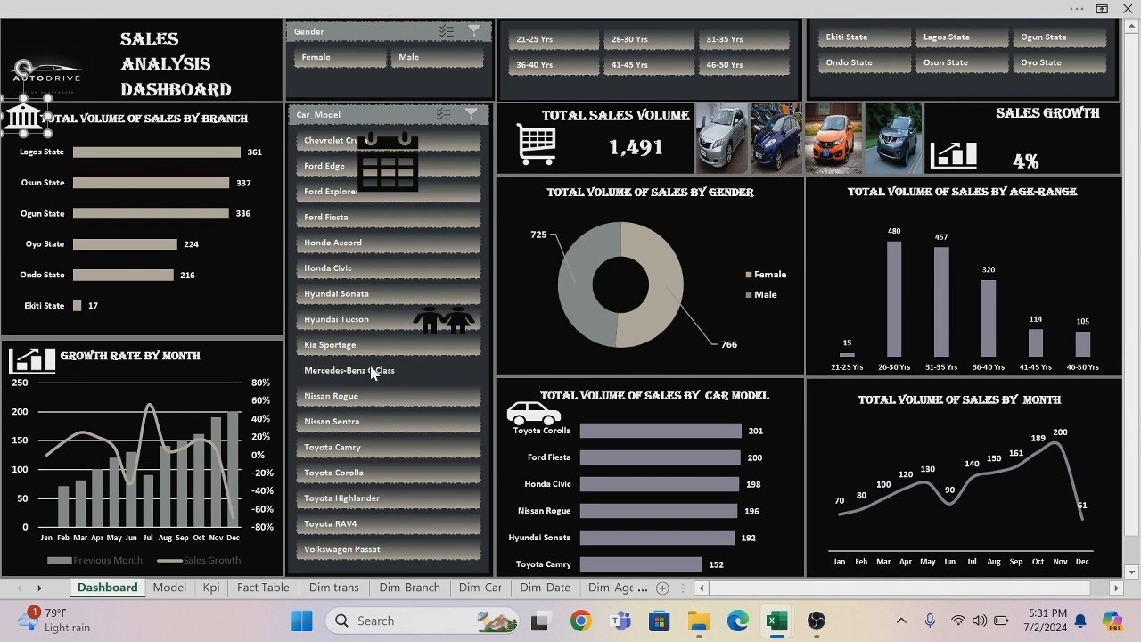
Shrink the people icon on the Car_Model slicer slightly and fill it white.
left_click(448, 324)
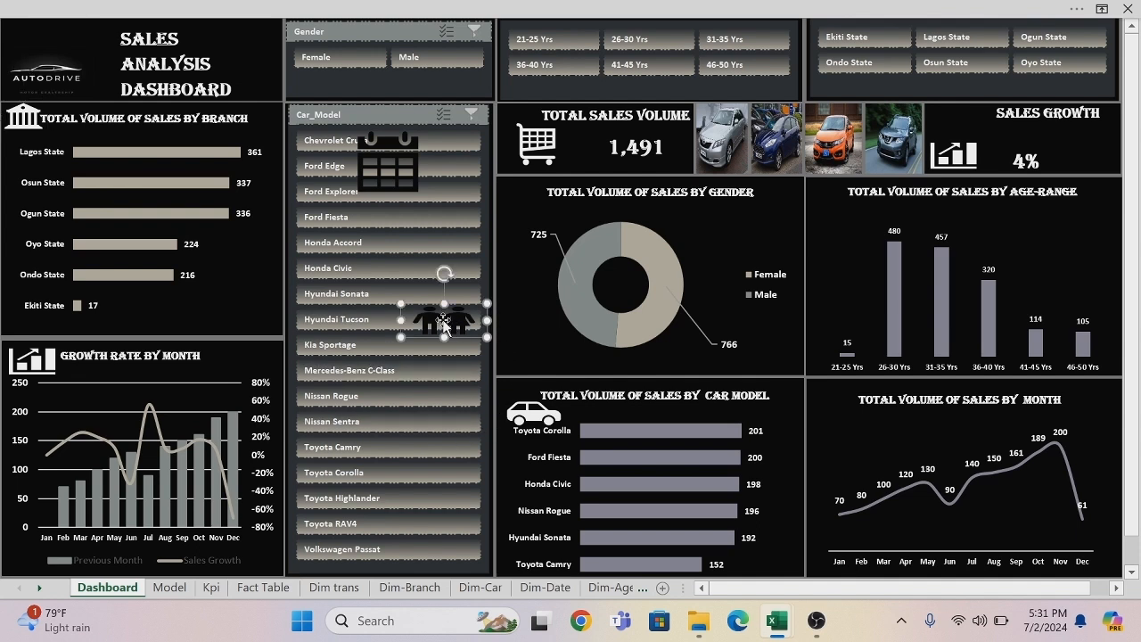
left_click_drag(398, 302, 394, 301)
left_click_drag(486, 336, 479, 333)
right_click(444, 326)
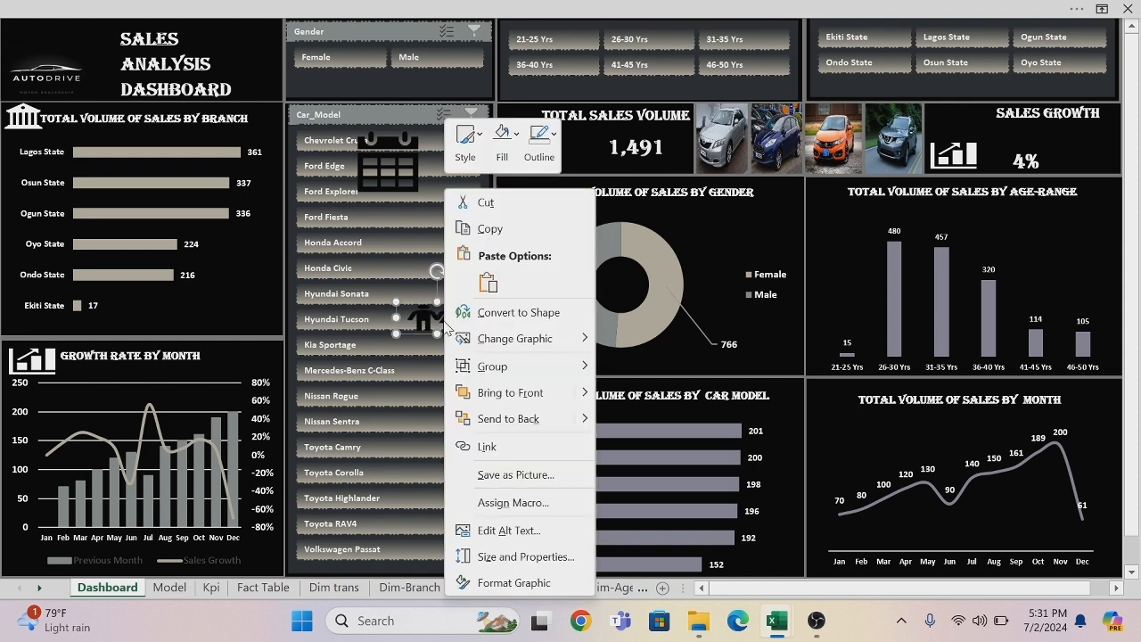
left_click(517, 141)
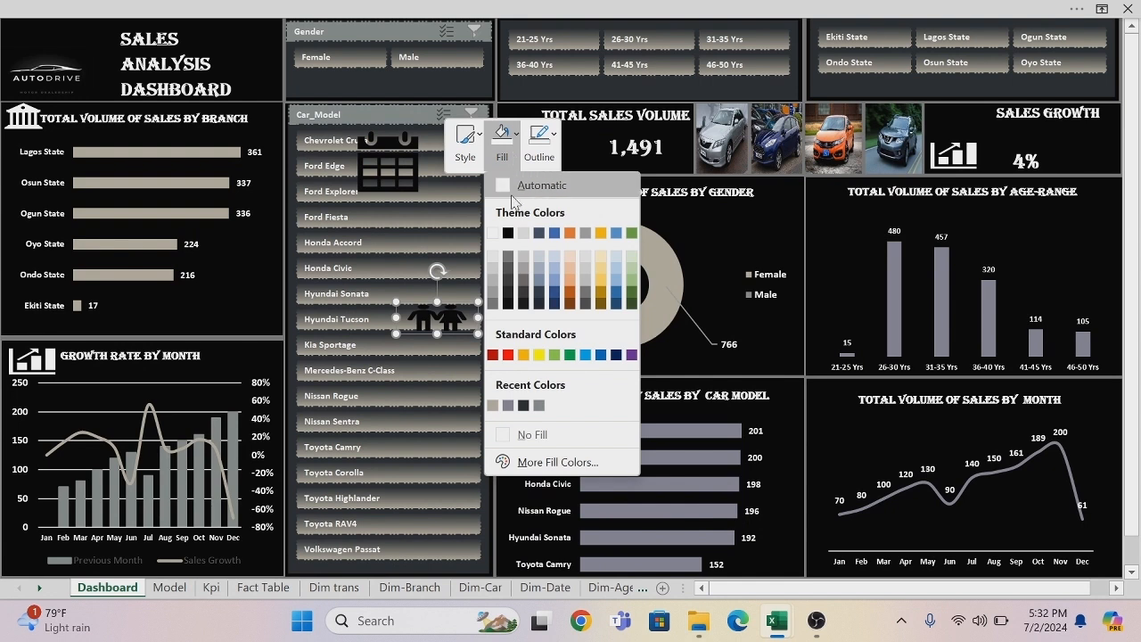
left_click(495, 235)
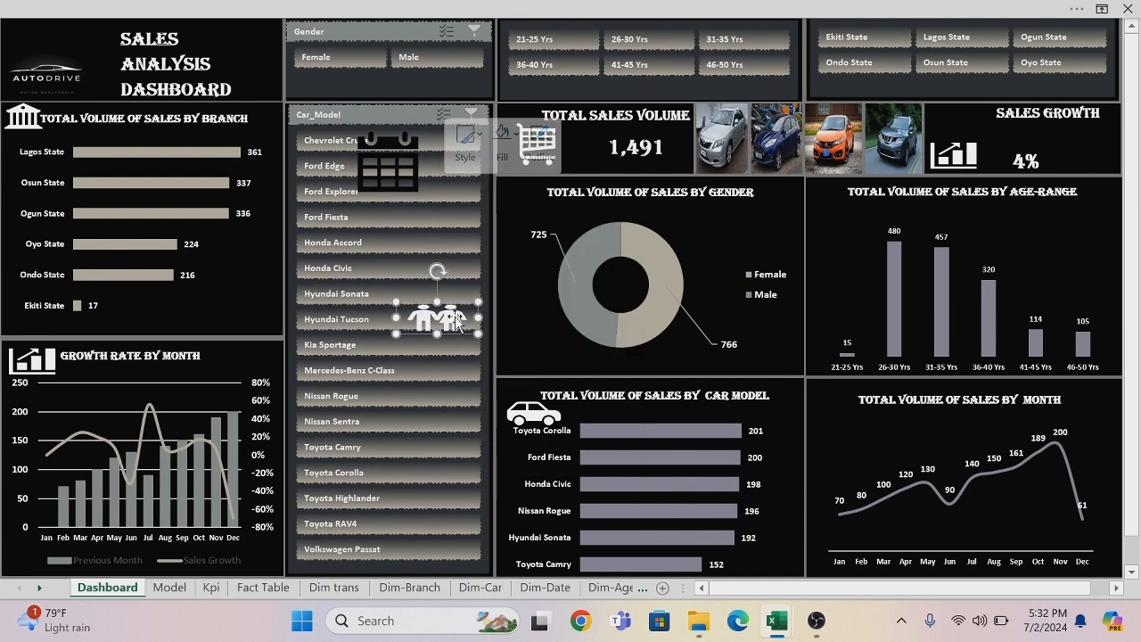
Place the people icon beside the Total Volume of Sales by Gender title, shifting the title right to make room.
left_click_drag(450, 314, 630, 205)
left_click(601, 191)
left_click(530, 201)
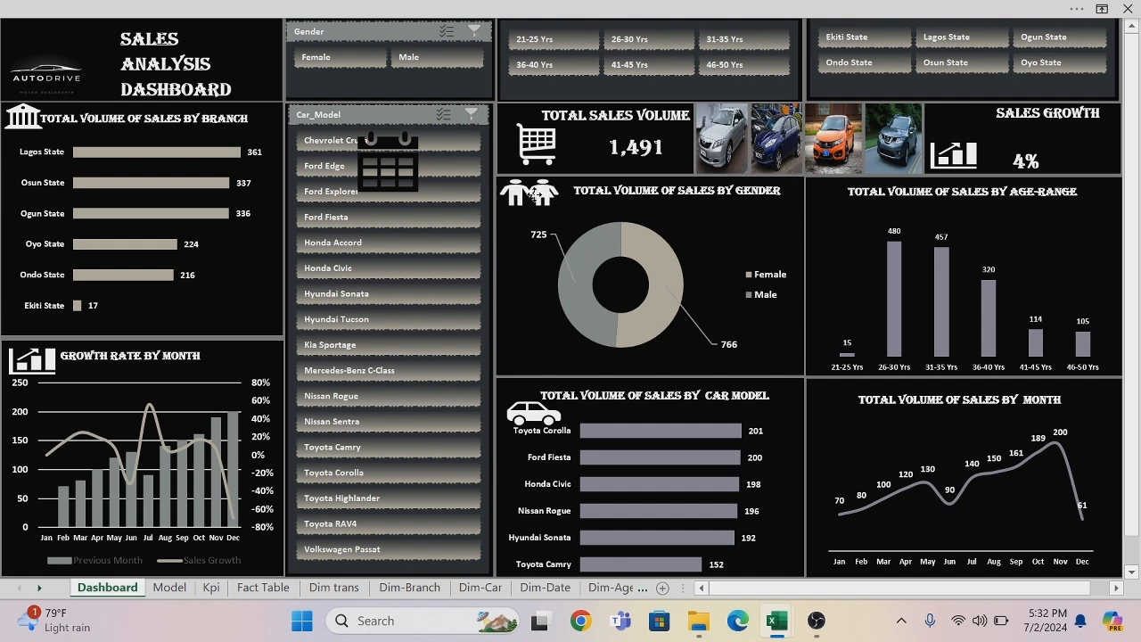
Shrink the calendar icon, fill it white and place it beside the Total Volume of Sales by Month title.
left_click(360, 130)
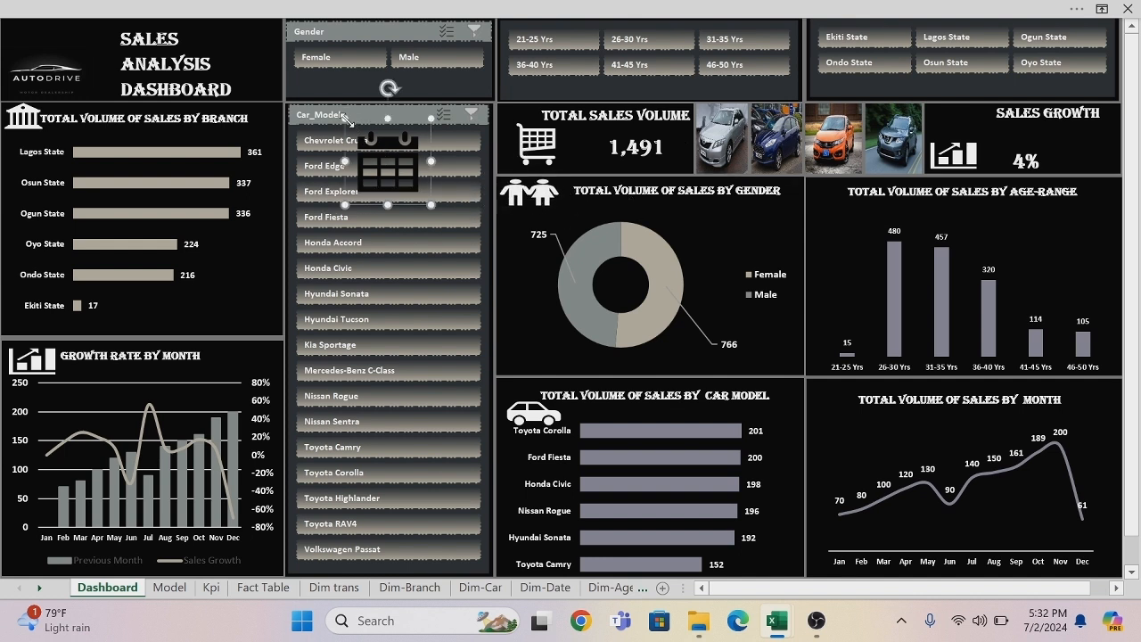
left_click_drag(346, 119, 378, 152)
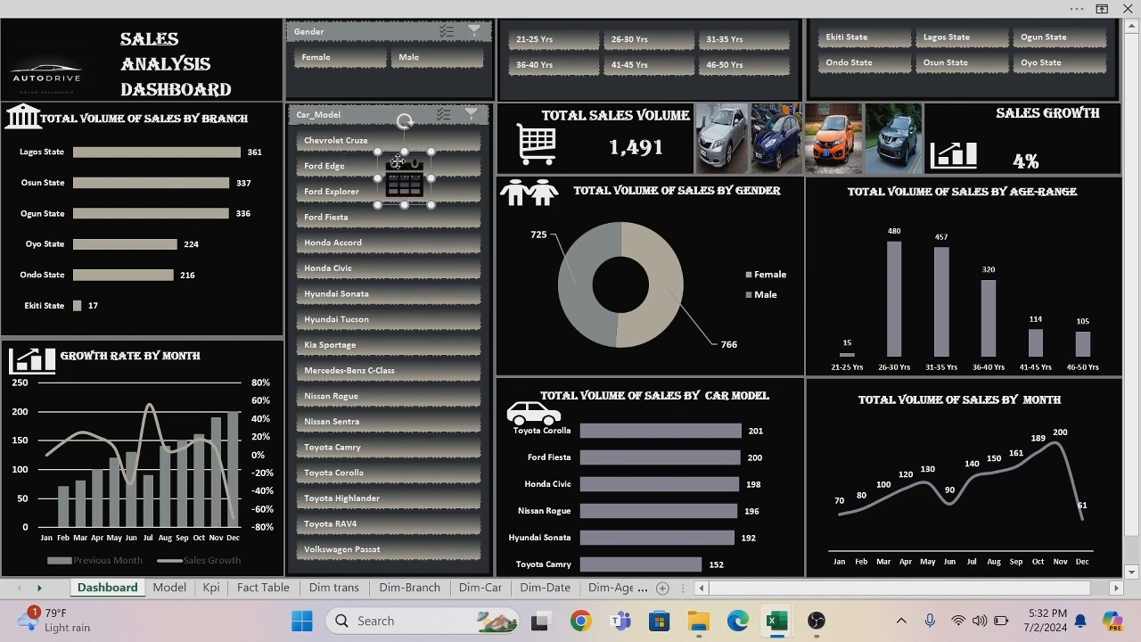
right_click(398, 161)
left_click(471, 107)
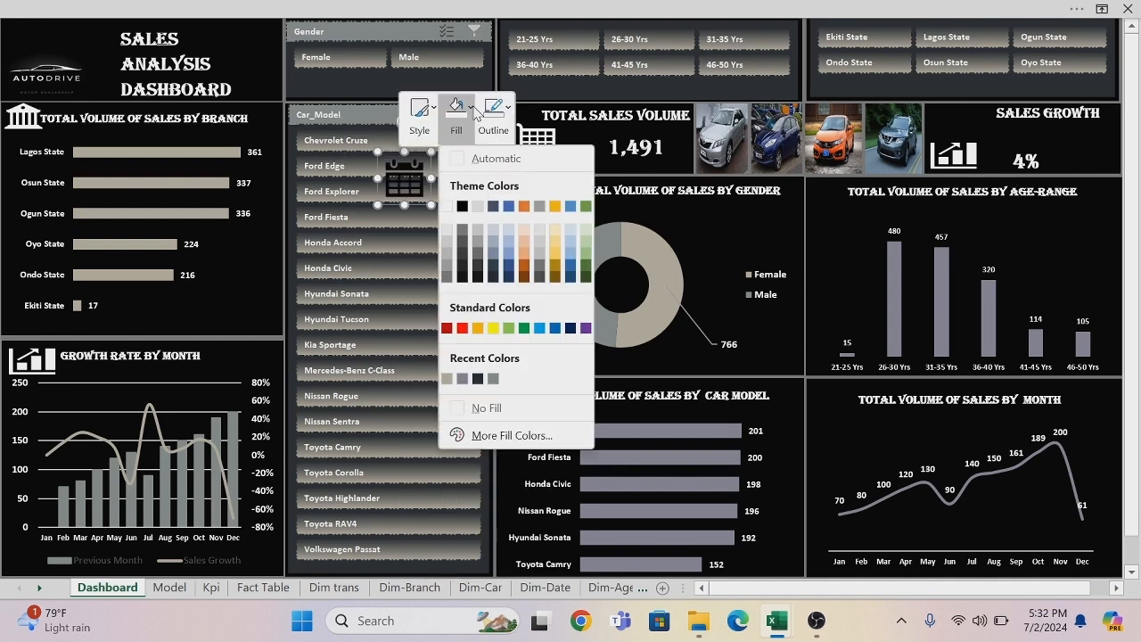
left_click(448, 207)
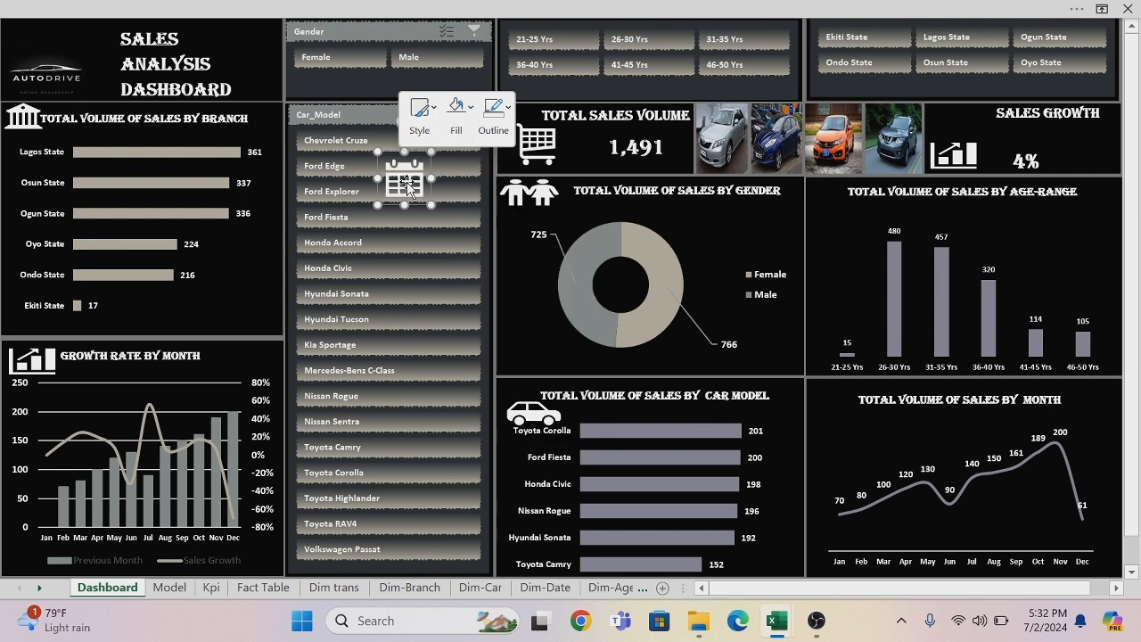
left_click_drag(408, 185, 833, 408)
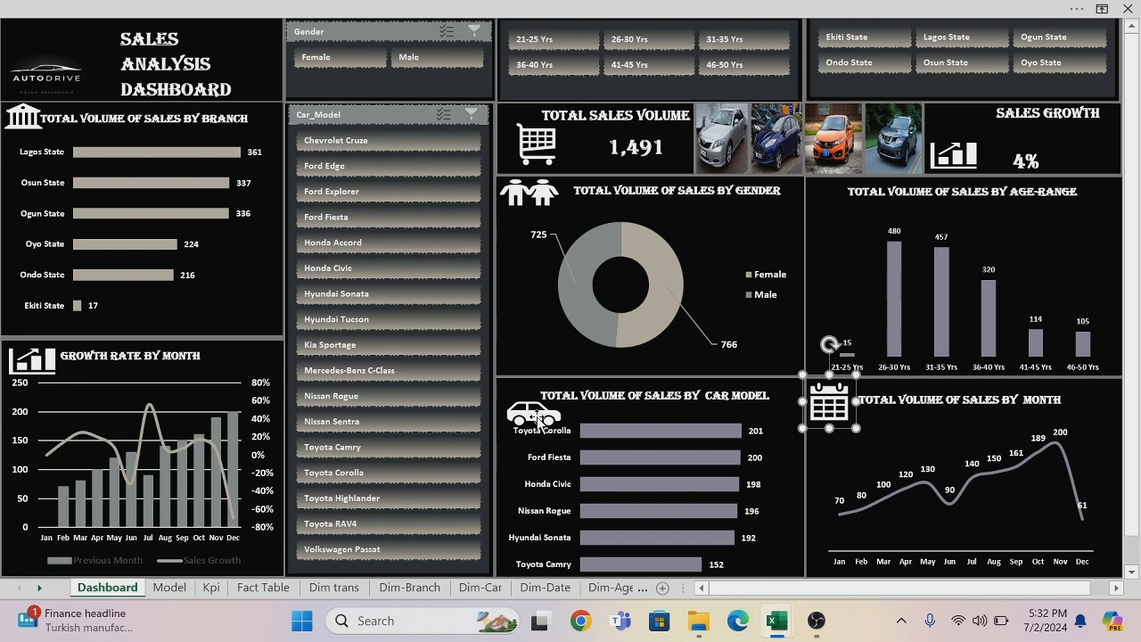
Shift the Total Volume of Sales by Car Model title right and slightly up, and raise the car icon beside it clear of the bar labels.
left_click(571, 395)
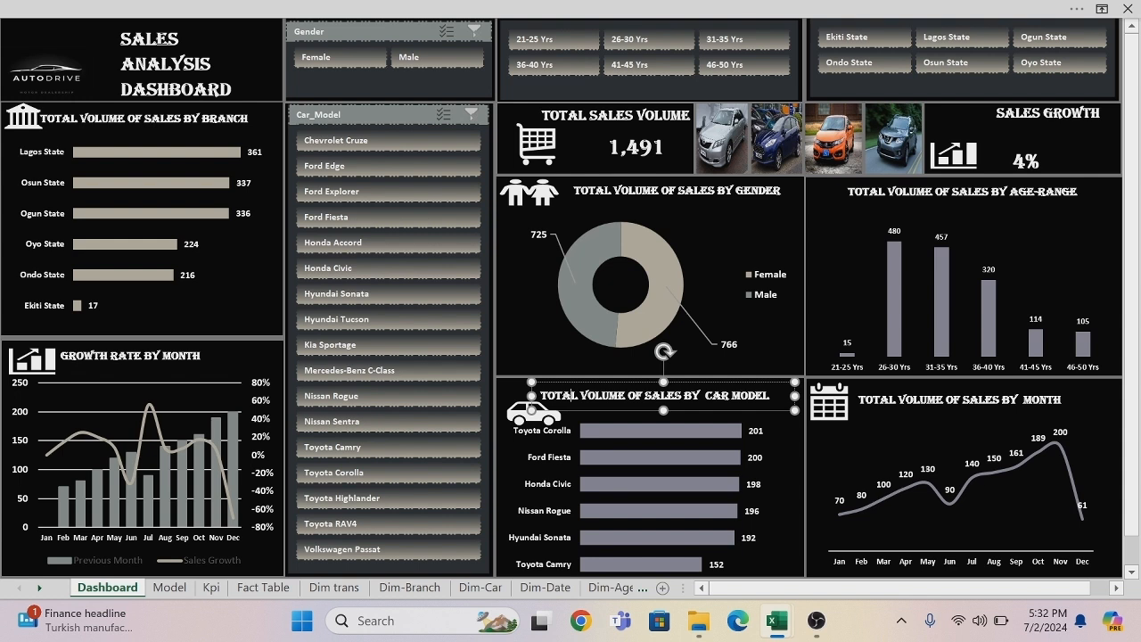
left_click_drag(572, 395, 601, 404)
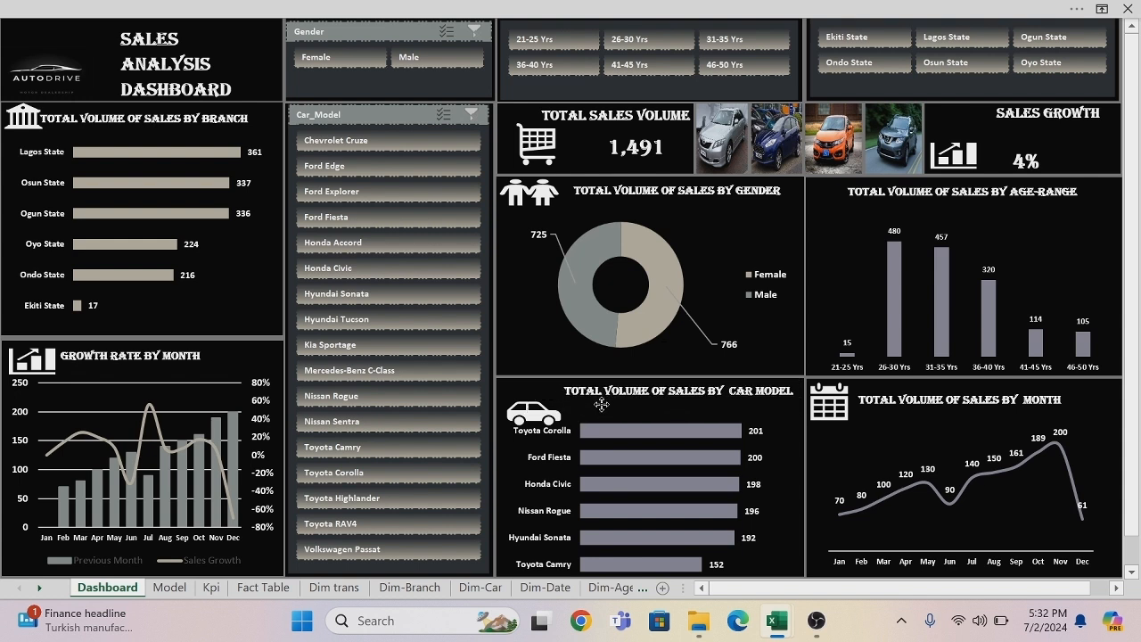
left_click(530, 415)
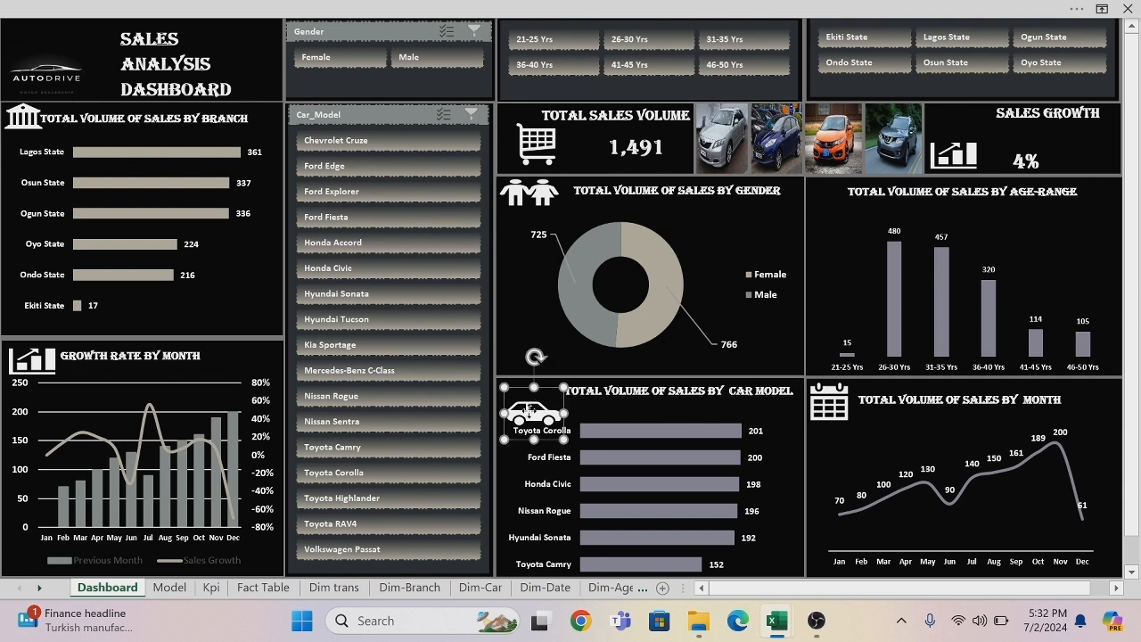
left_click_drag(530, 410, 528, 399)
left_click(526, 398)
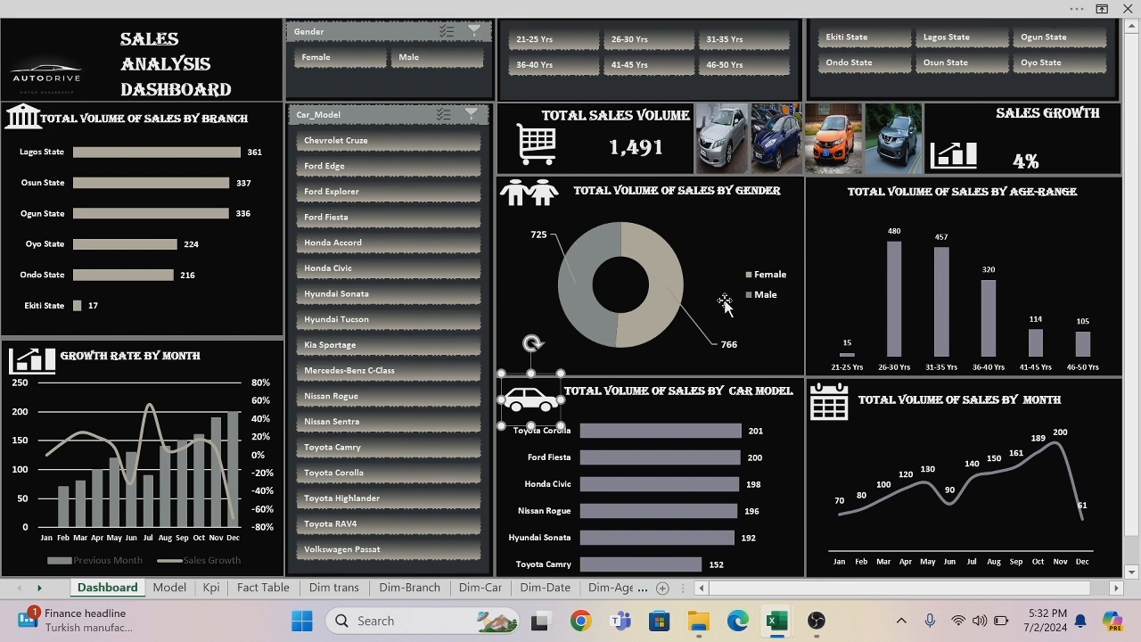
left_click(704, 222)
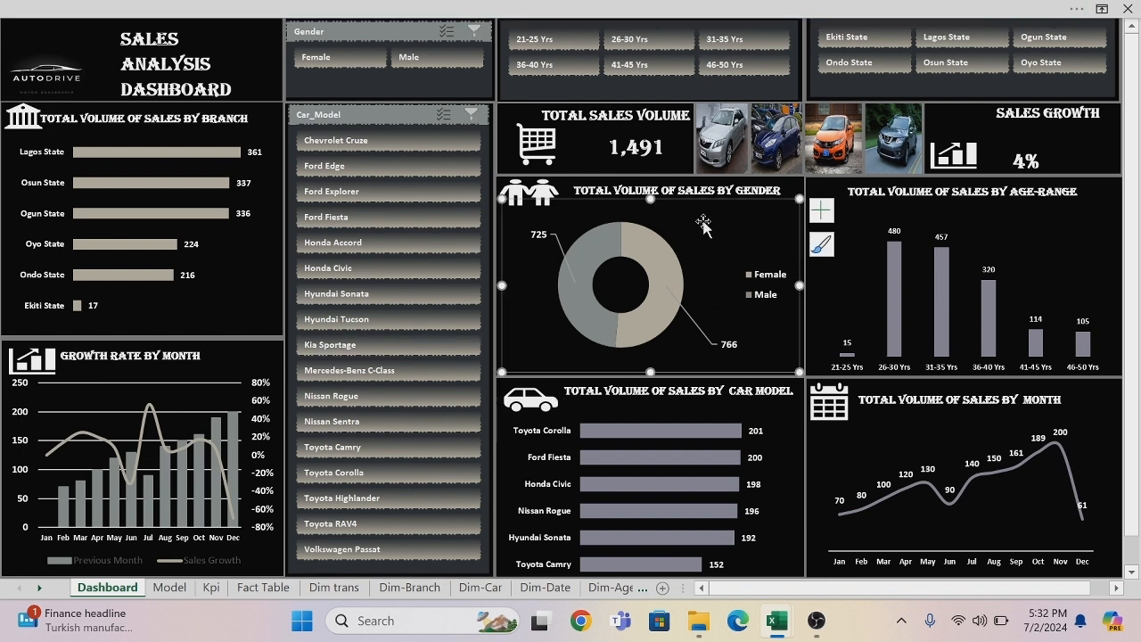